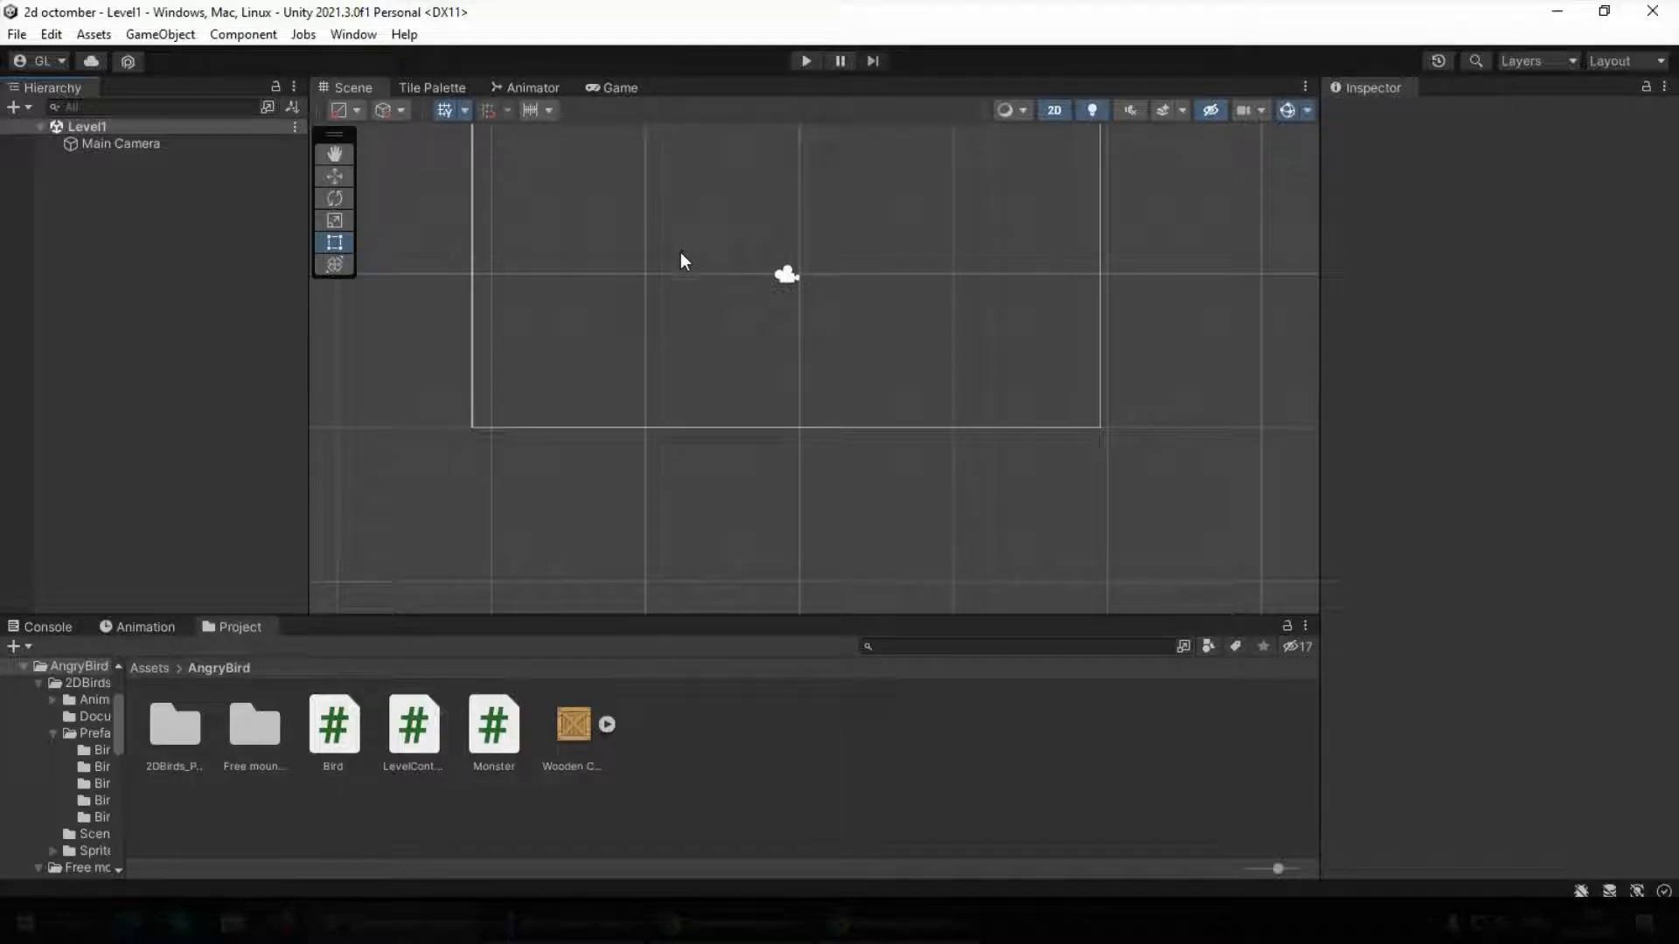
# Place the B1 Red Sheet bird prefab from 2DBirds_Pack3/Prefabs/Bird1 in the left half of the scene's camera frame
pyautogui.moveTo(780, 213); pyautogui.dragTo(750, 312, button='middle')
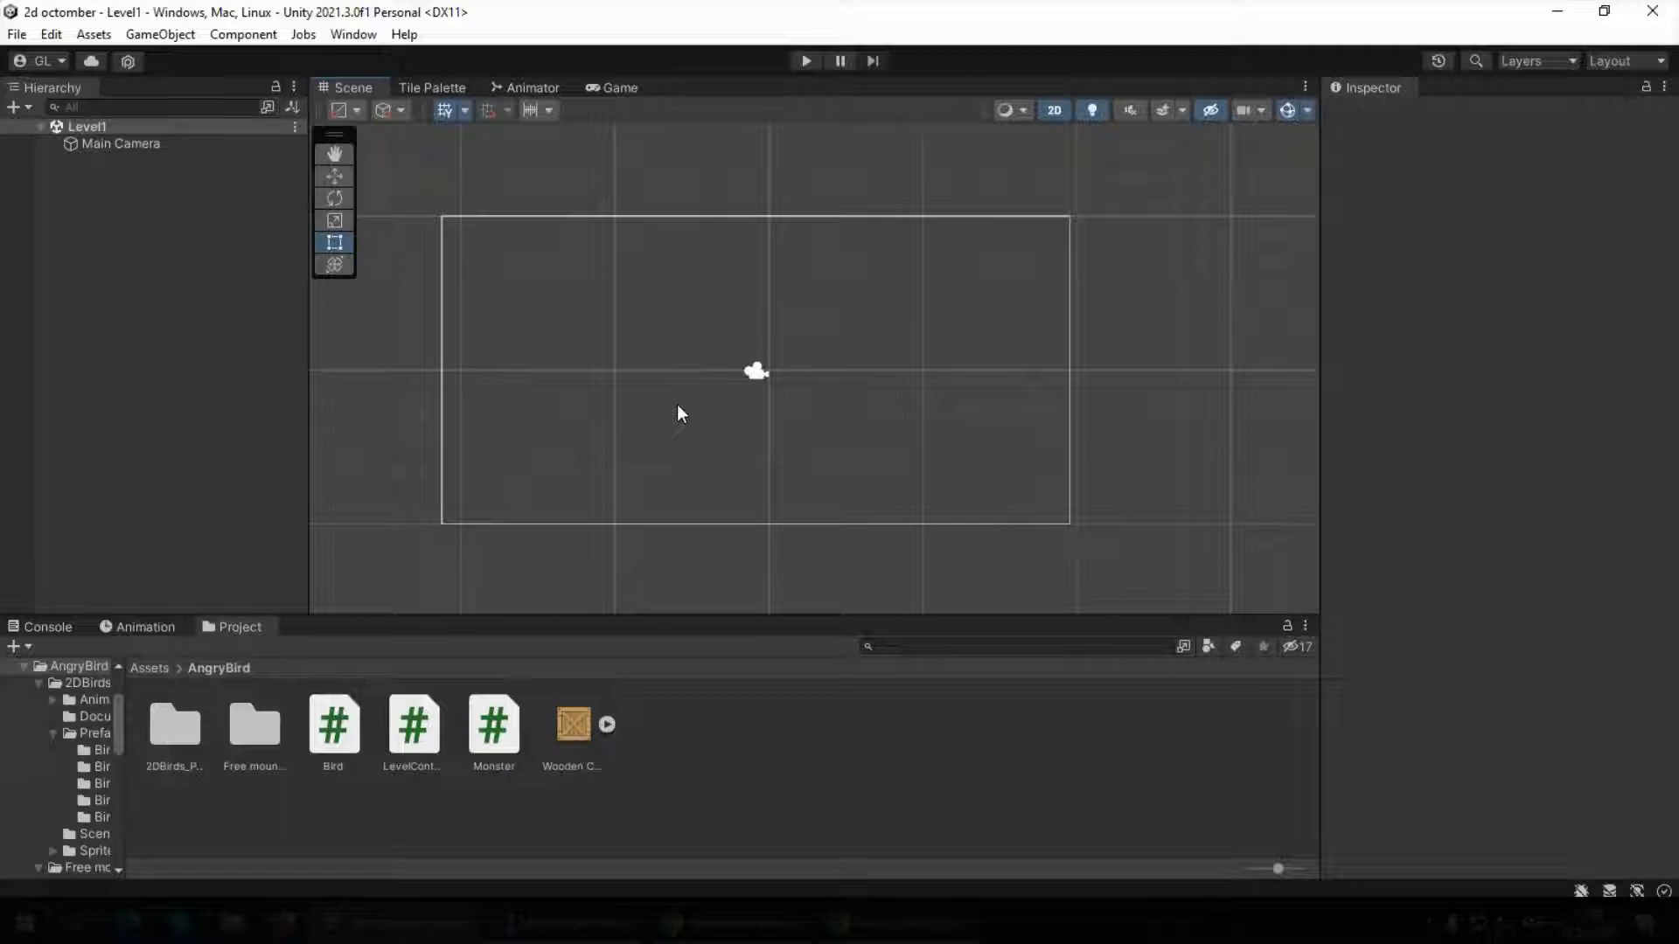
pyautogui.doubleClick(177, 738)
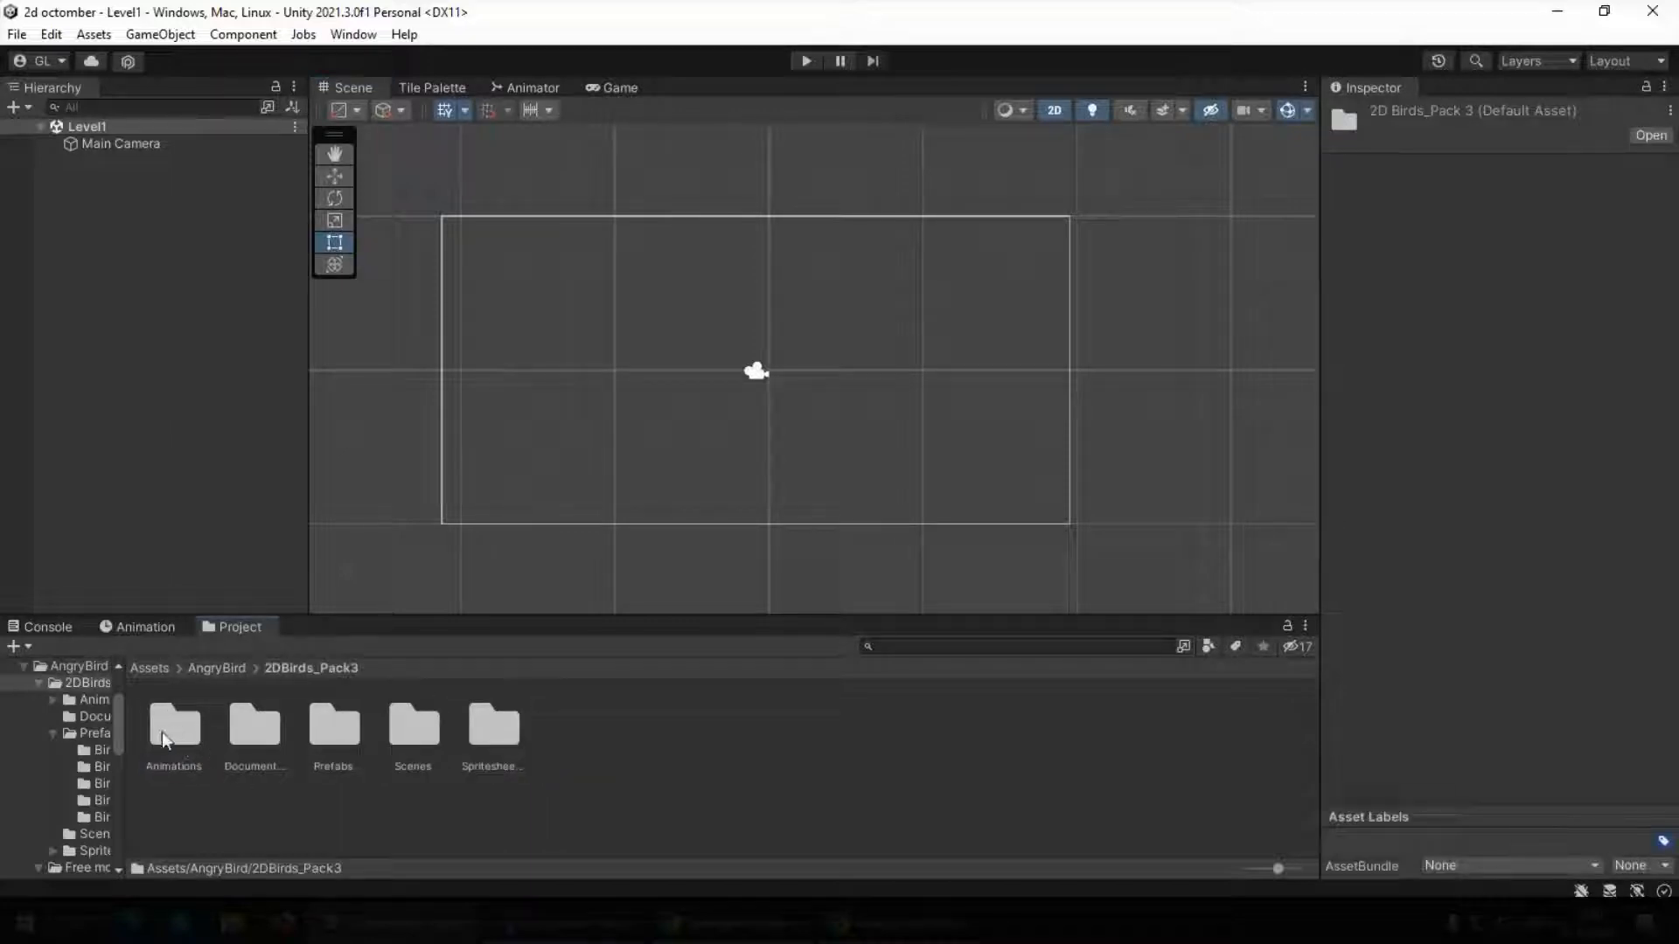
pyautogui.doubleClick(331, 735)
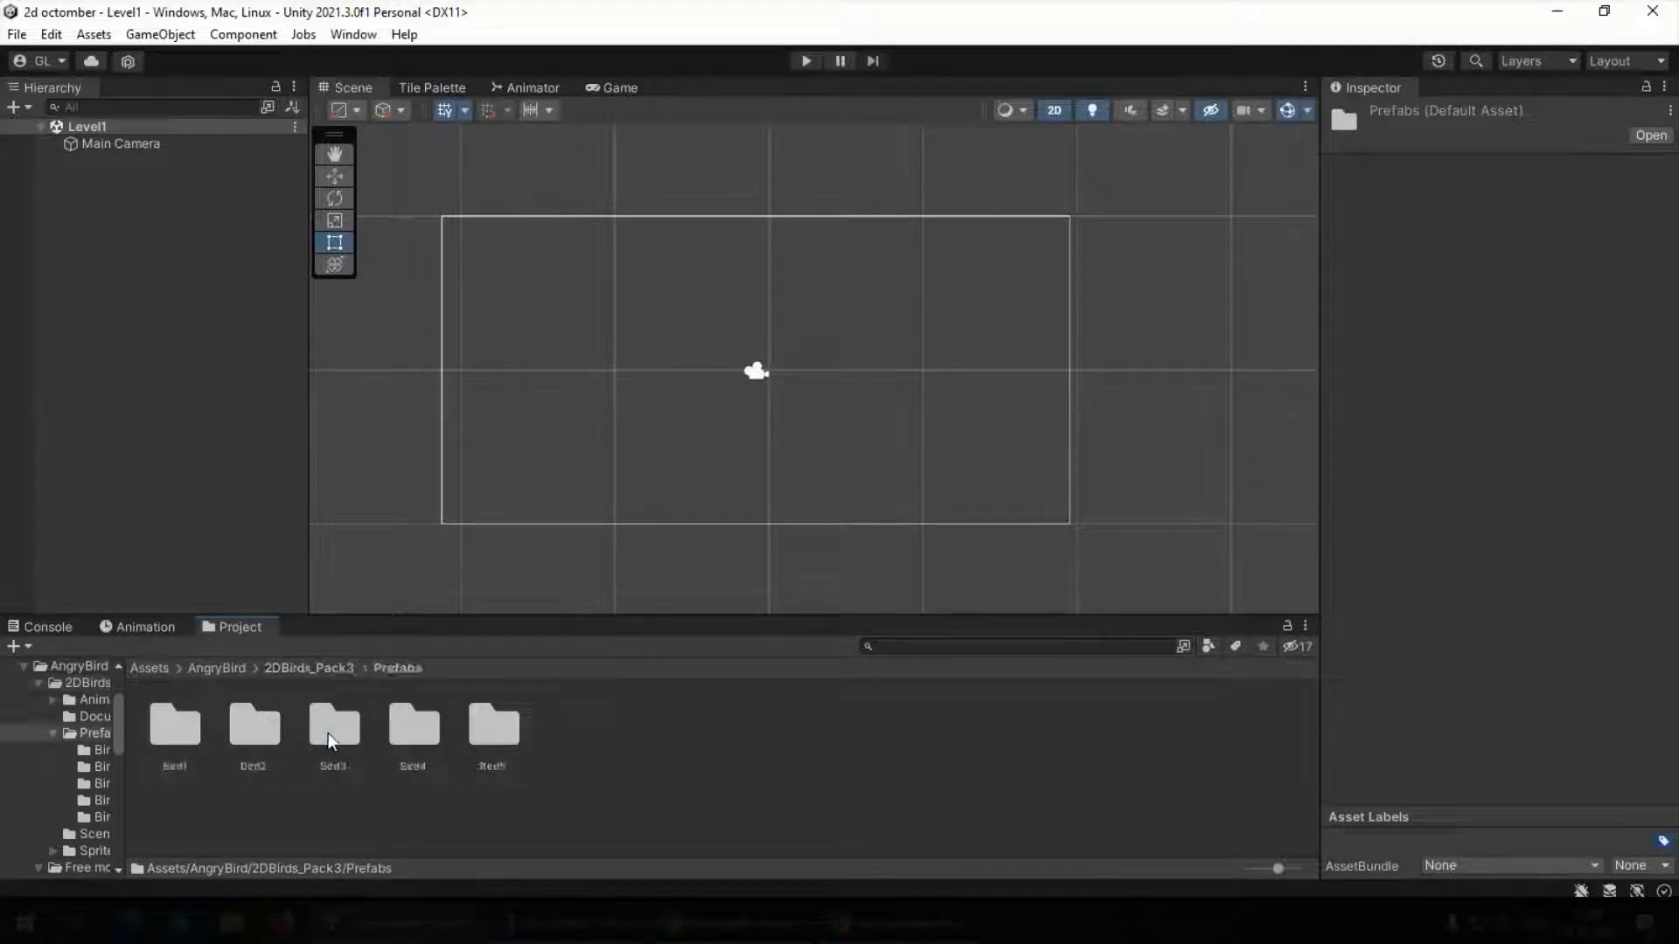
pyautogui.click(175, 735)
pyautogui.doubleClick(175, 735)
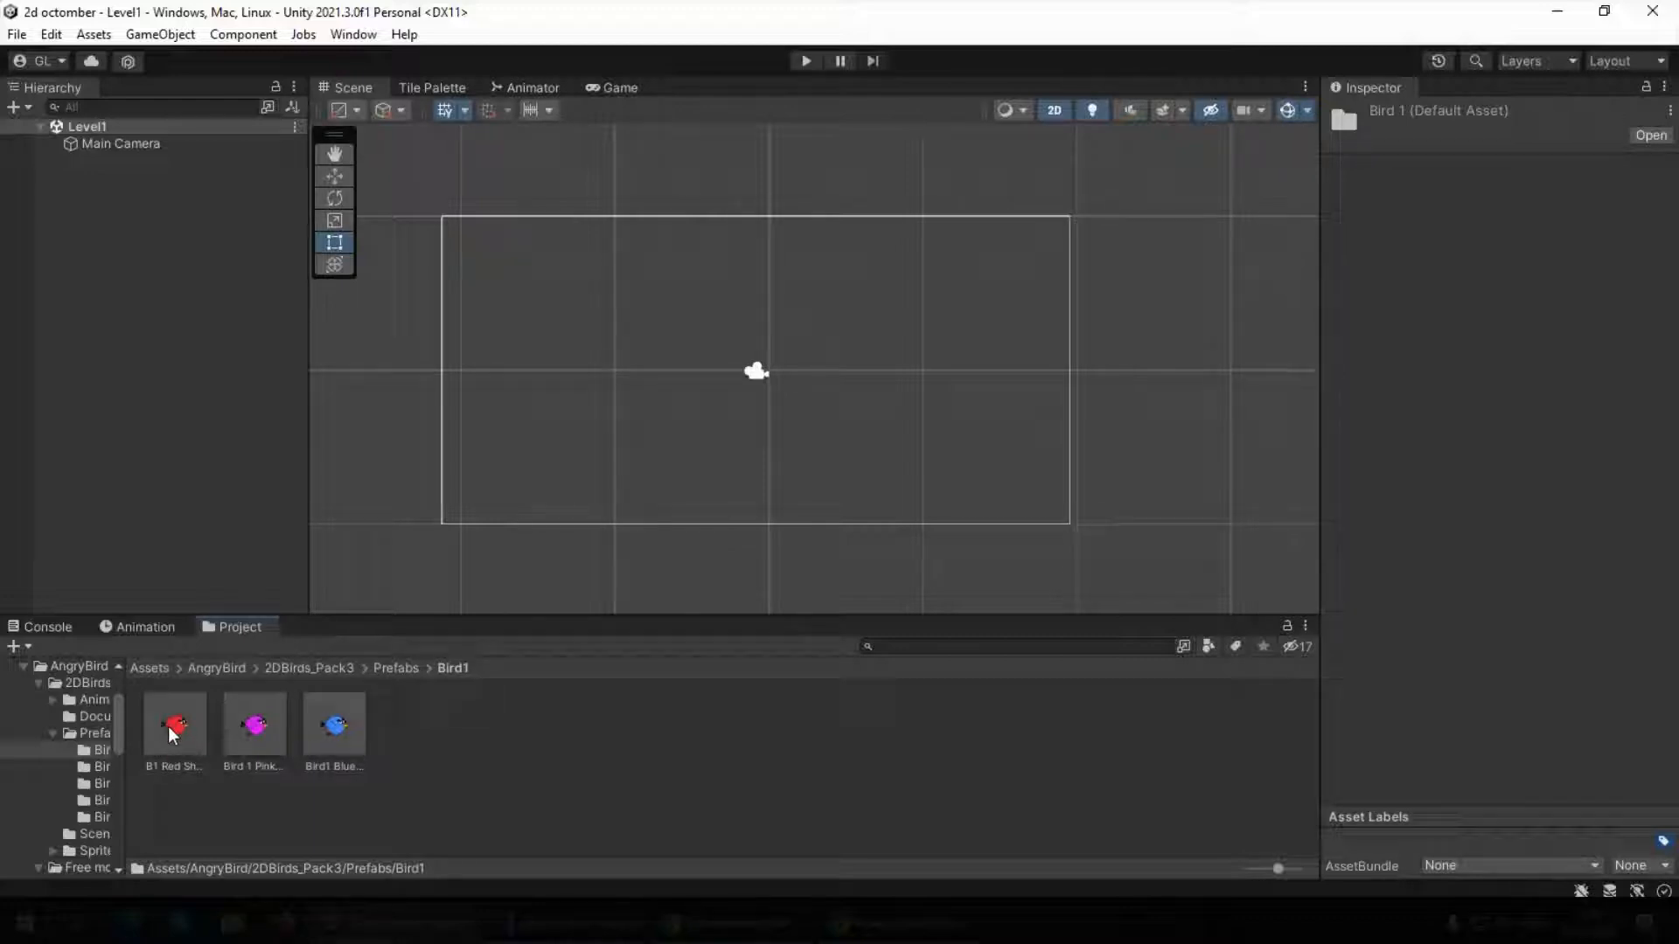
pyautogui.moveTo(174, 737); pyautogui.dragTo(616, 406)
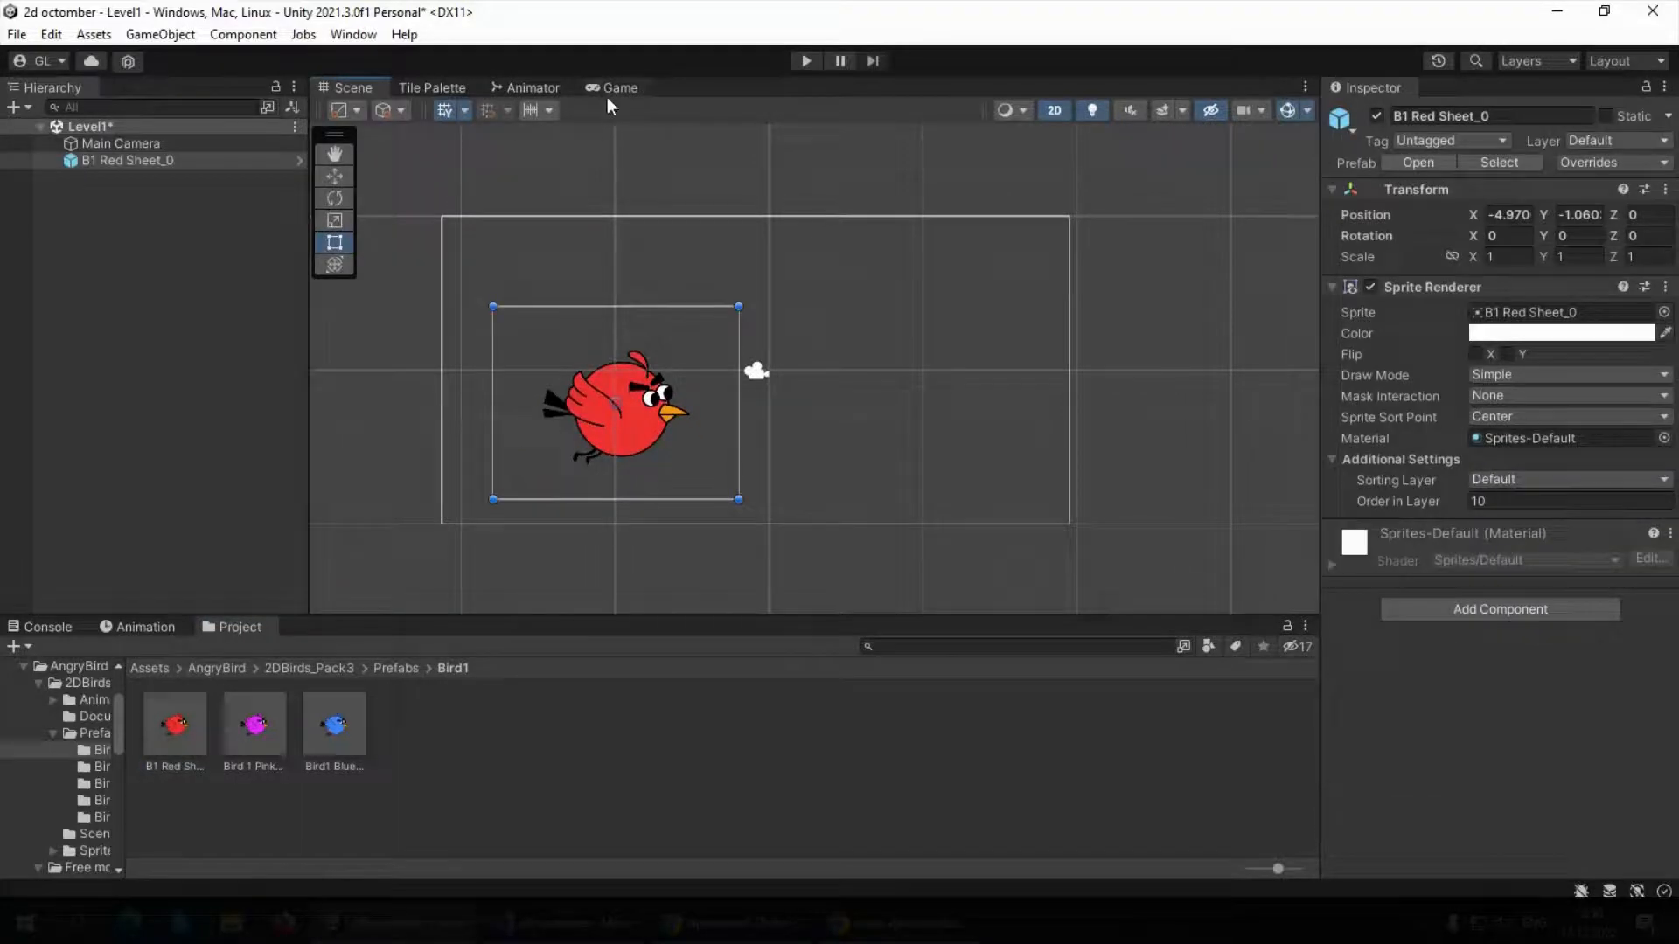
# Set the red bird's X and Y scale to 0.3 and check its size in the Game view
pyautogui.click(1477, 260)
pyautogui.write('0.3')
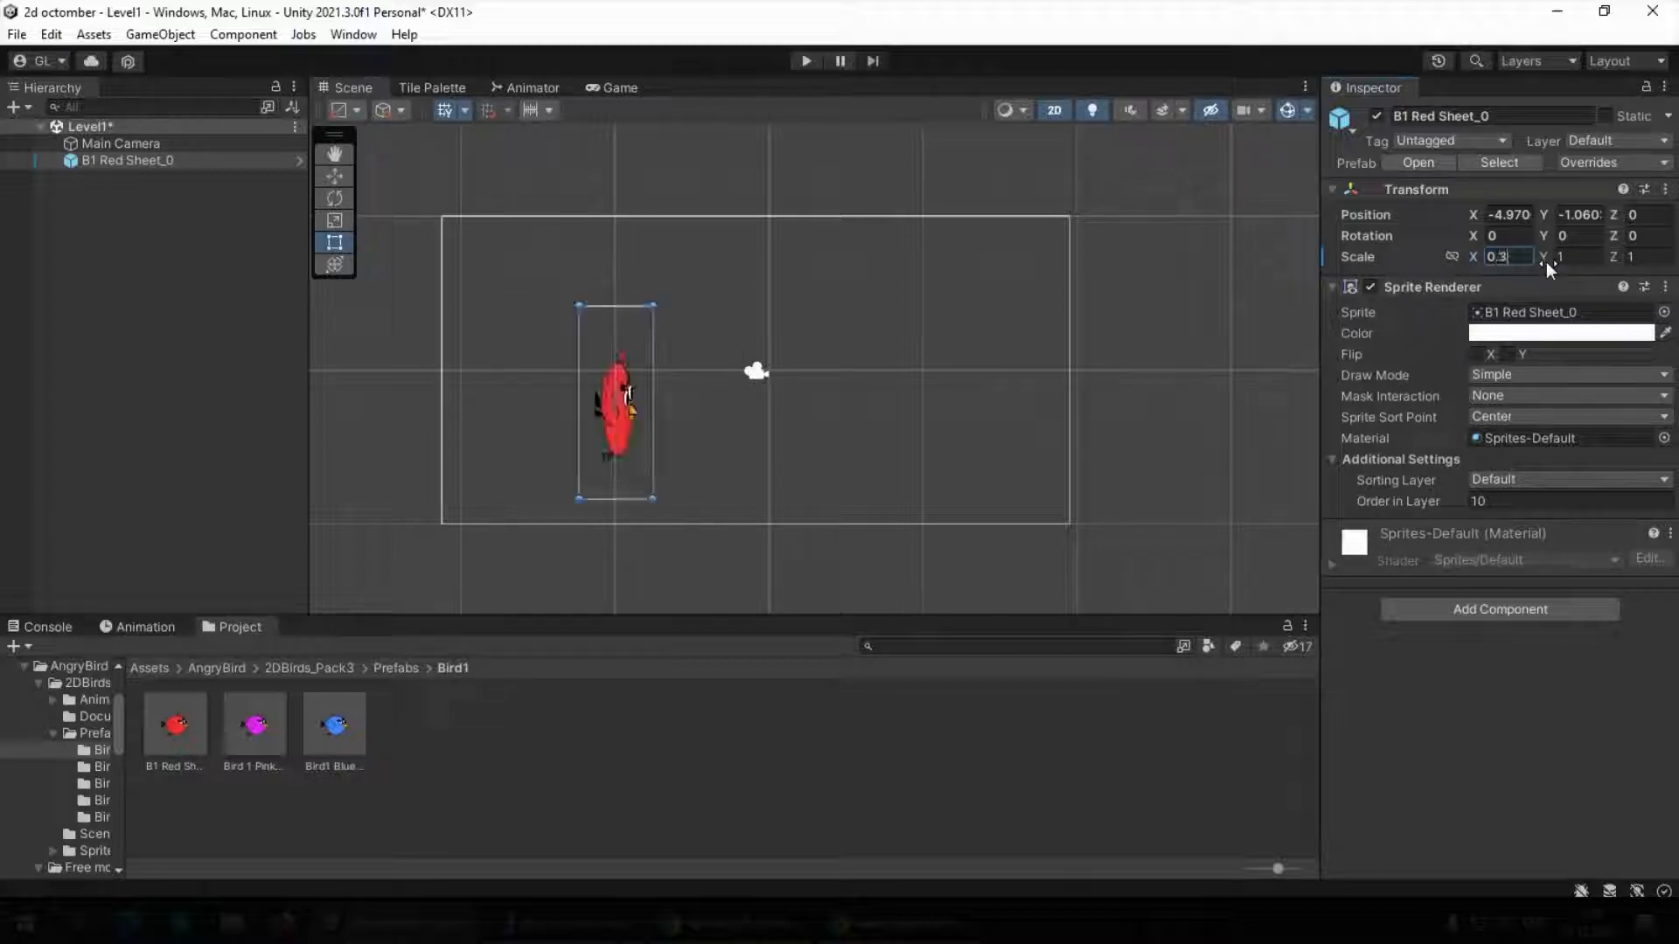
pyautogui.click(1574, 257)
pyautogui.write('0.3')
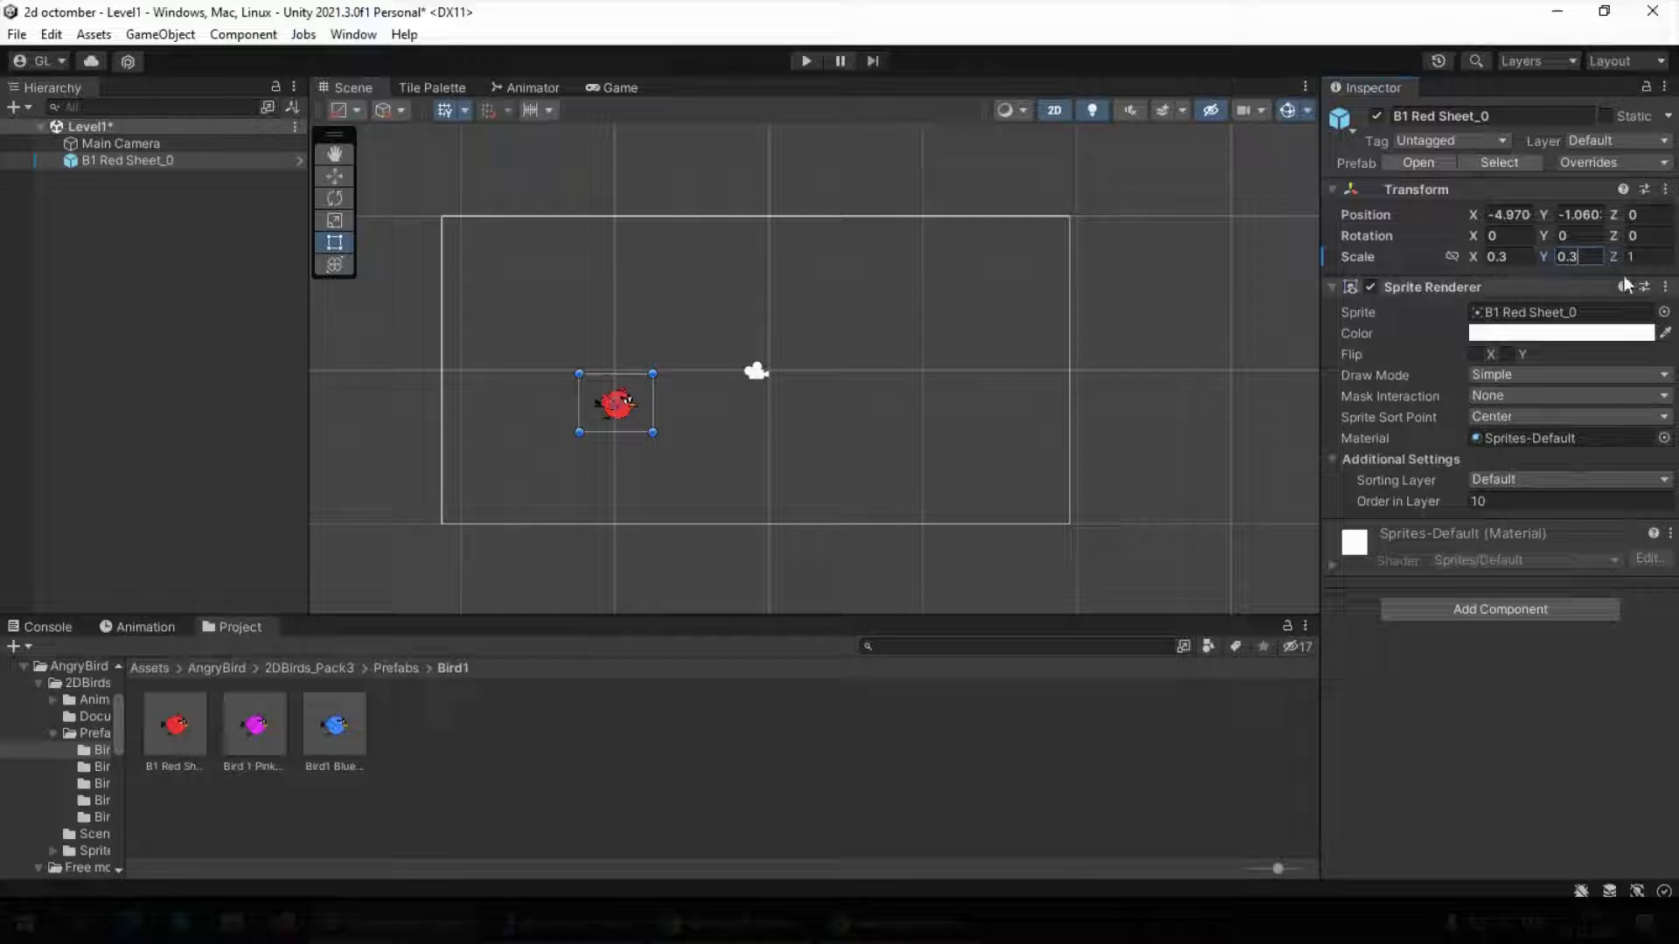
pyautogui.click(623, 88)
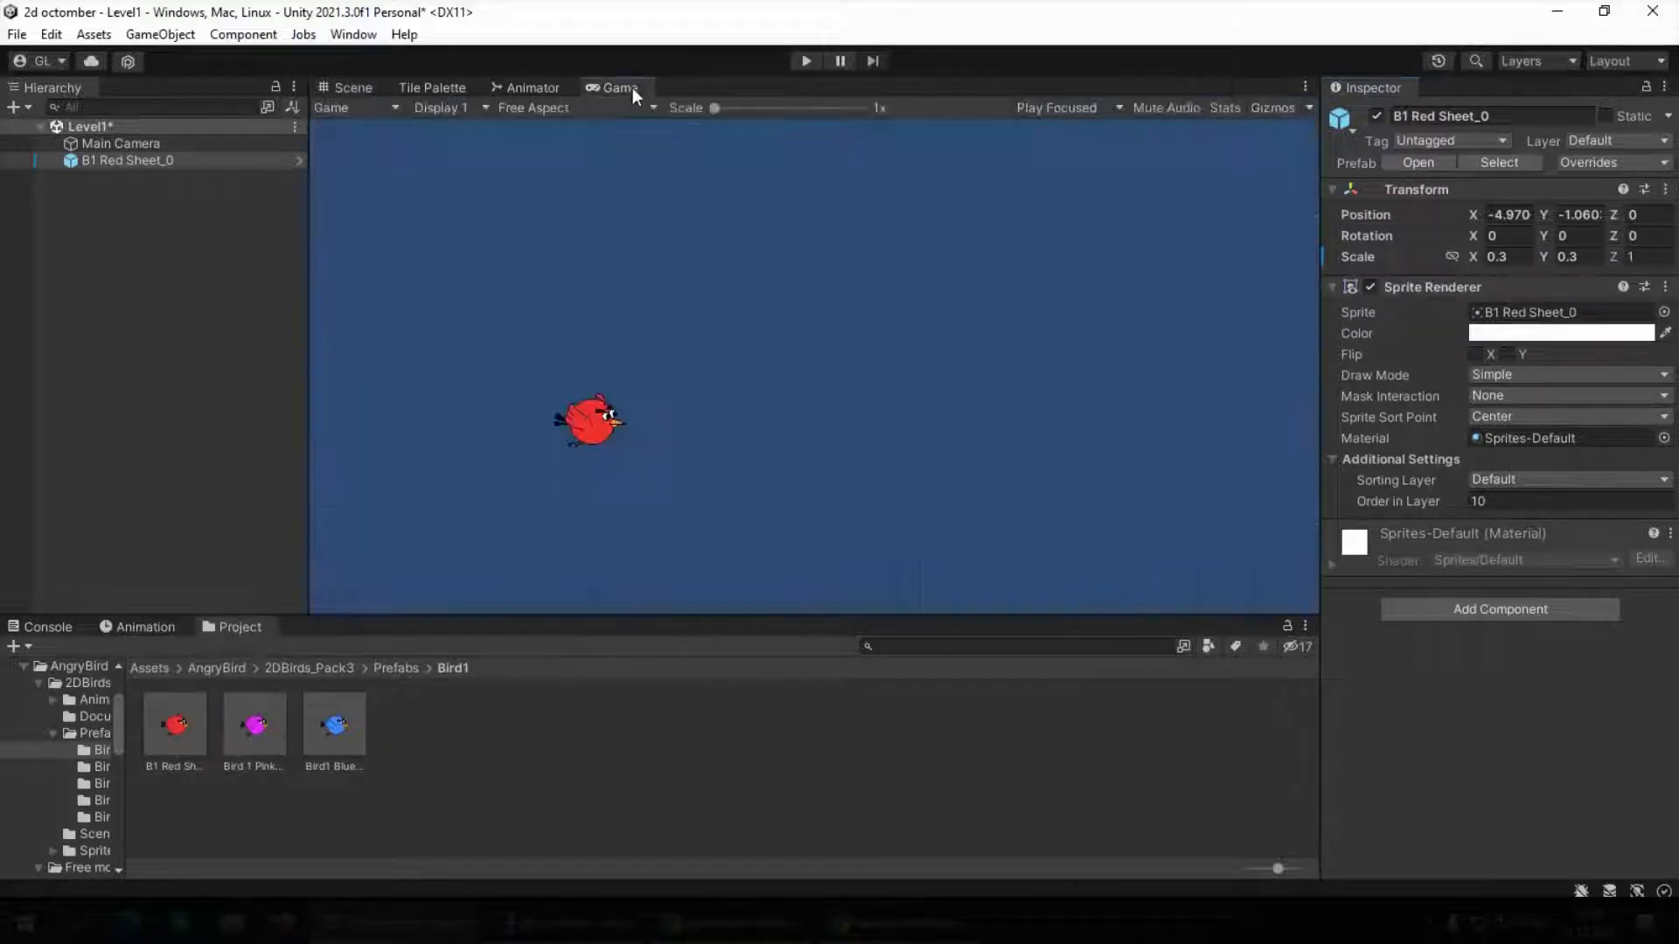
pyautogui.click(343, 81)
pyautogui.click(636, 761)
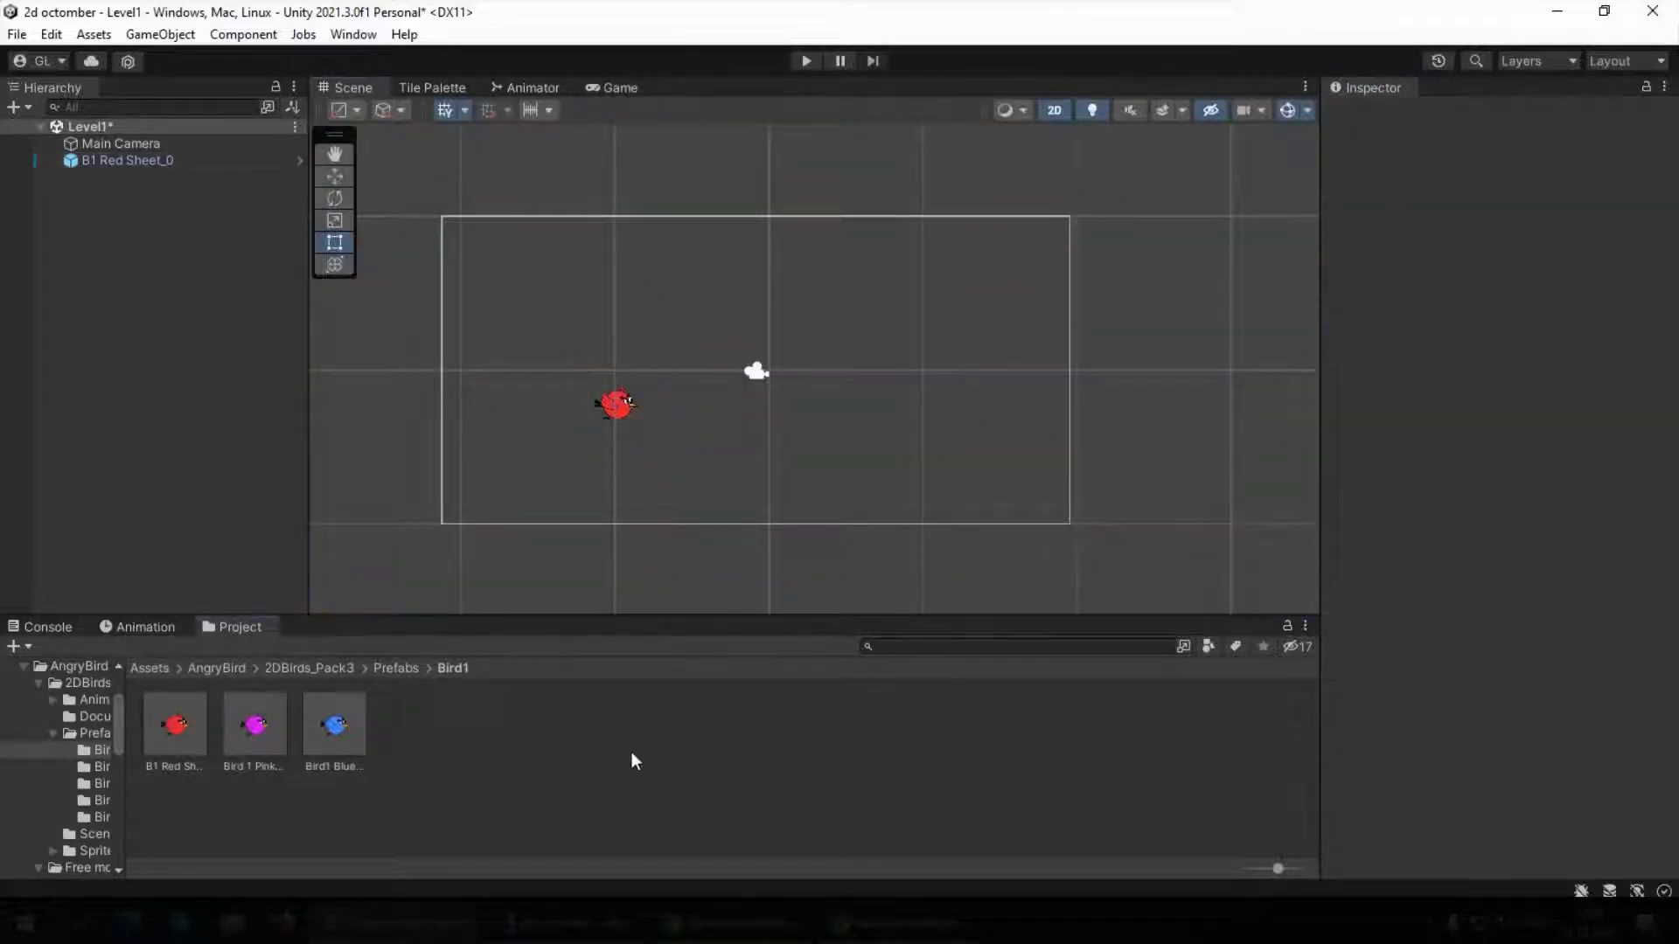
# Attach the B1 Red Sheet animator controller from 2DBirds_Pack3/Animations/Bird1 to the red bird and check its state graph
pyautogui.click(394, 668)
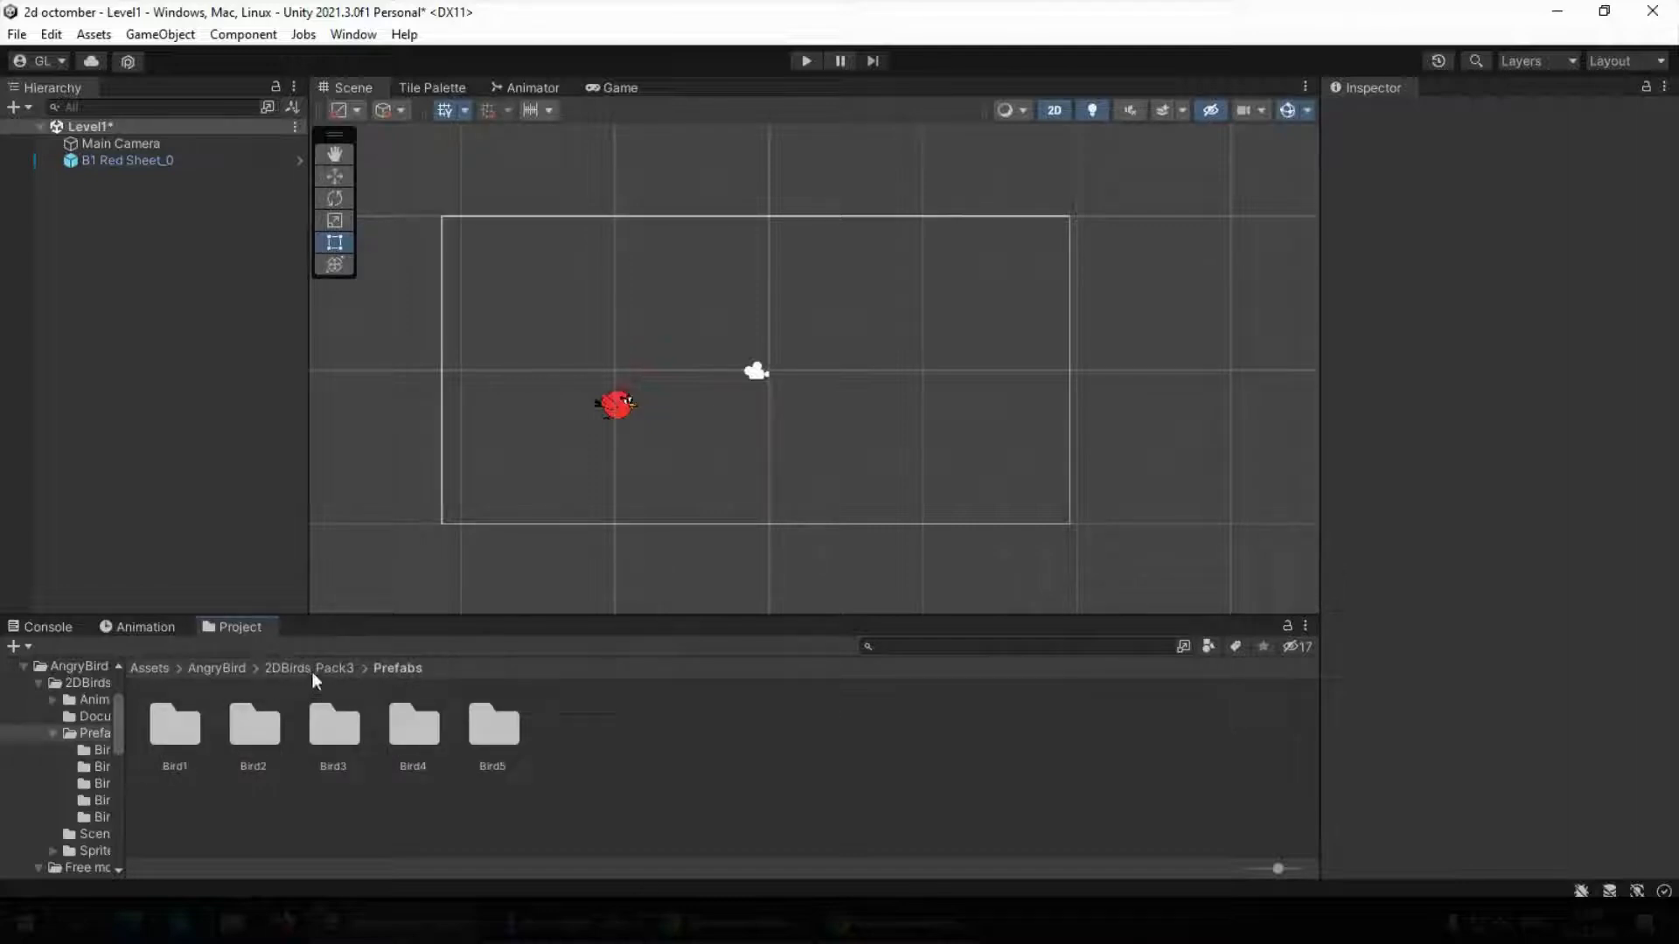
pyautogui.click(311, 669)
pyautogui.doubleClick(193, 724)
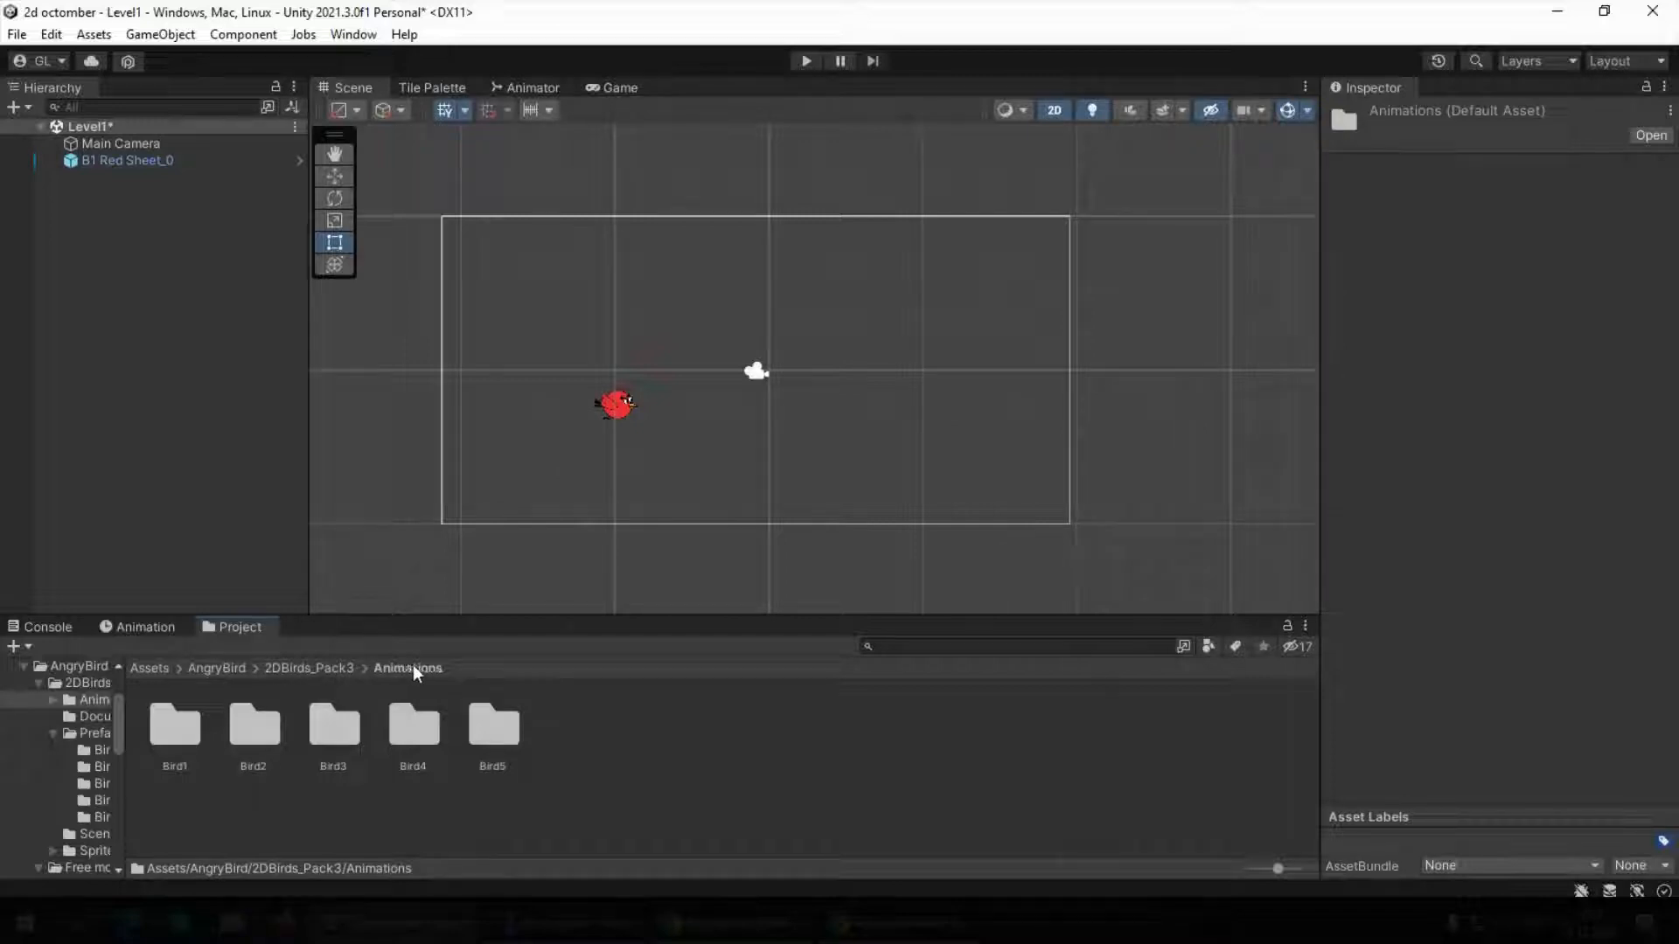
pyautogui.doubleClick(155, 727)
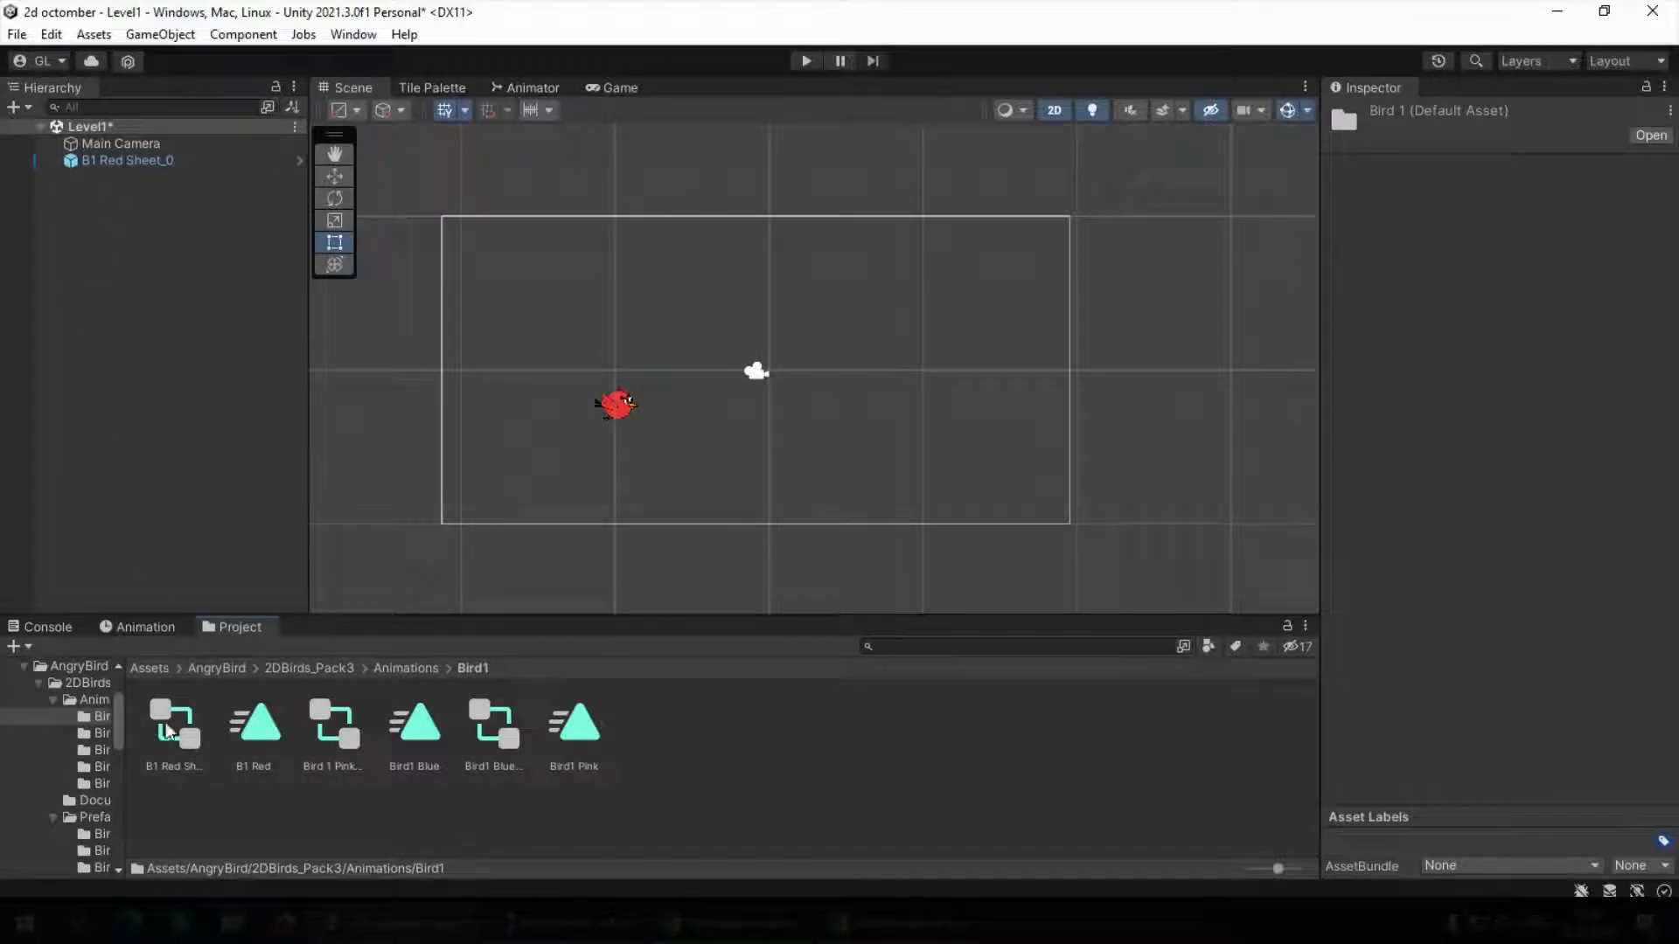
pyautogui.moveTo(171, 736); pyautogui.dragTo(115, 161)
pyautogui.click(105, 161)
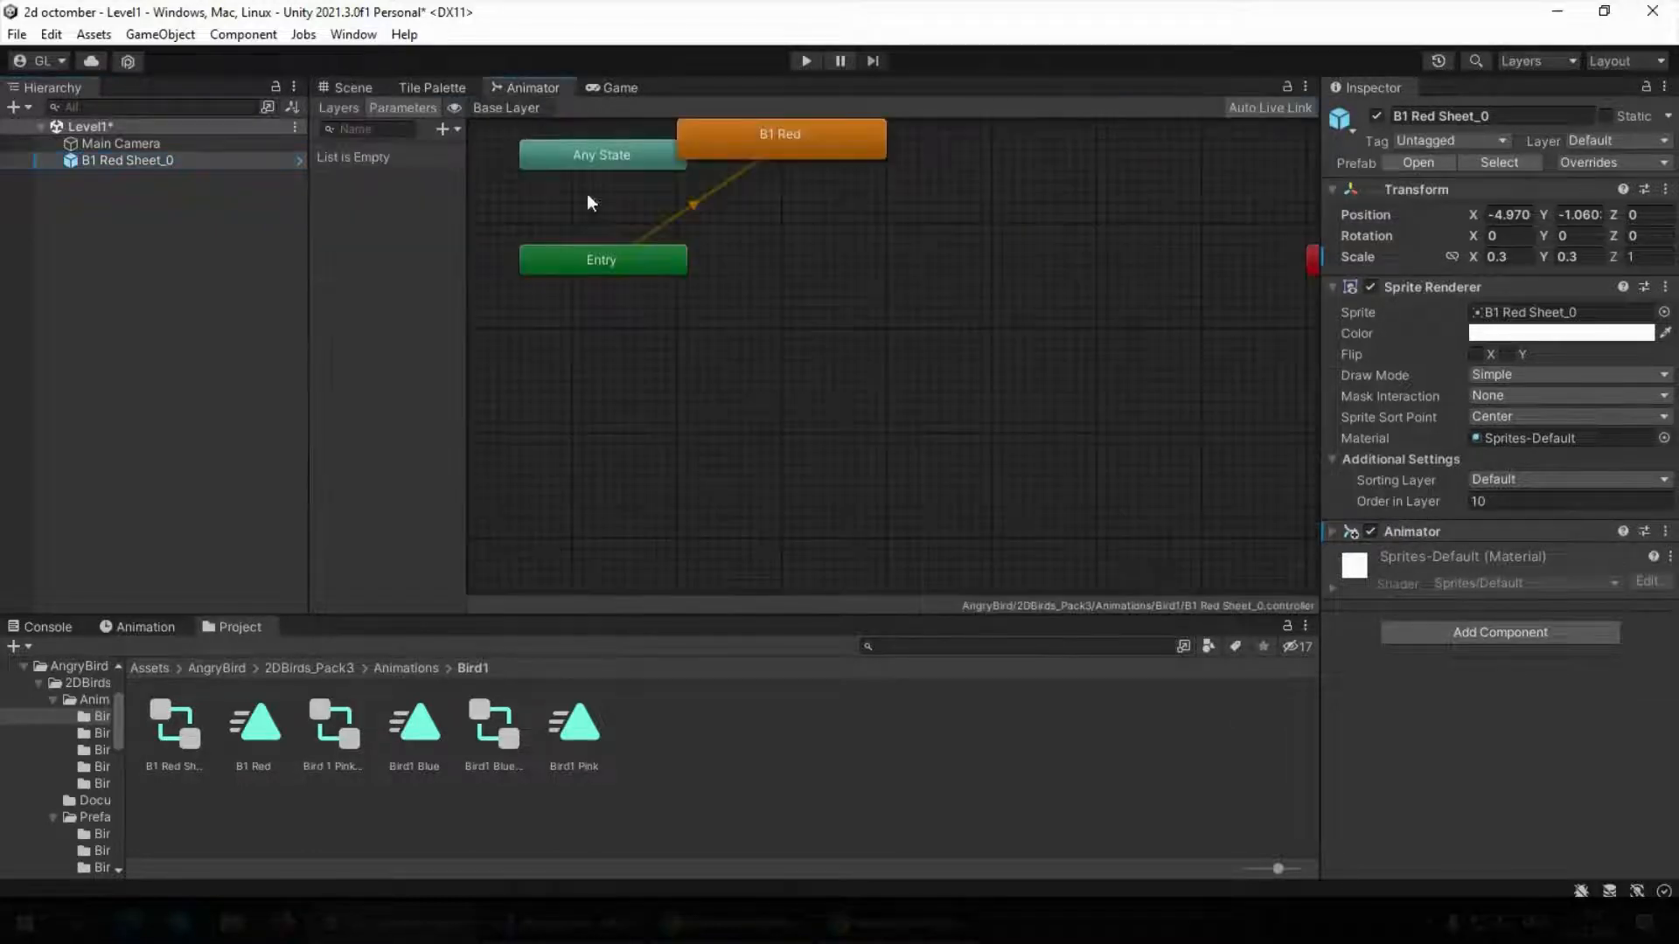
pyautogui.click(521, 88)
pyautogui.click(351, 89)
pyautogui.scroll(3, 601, 410)
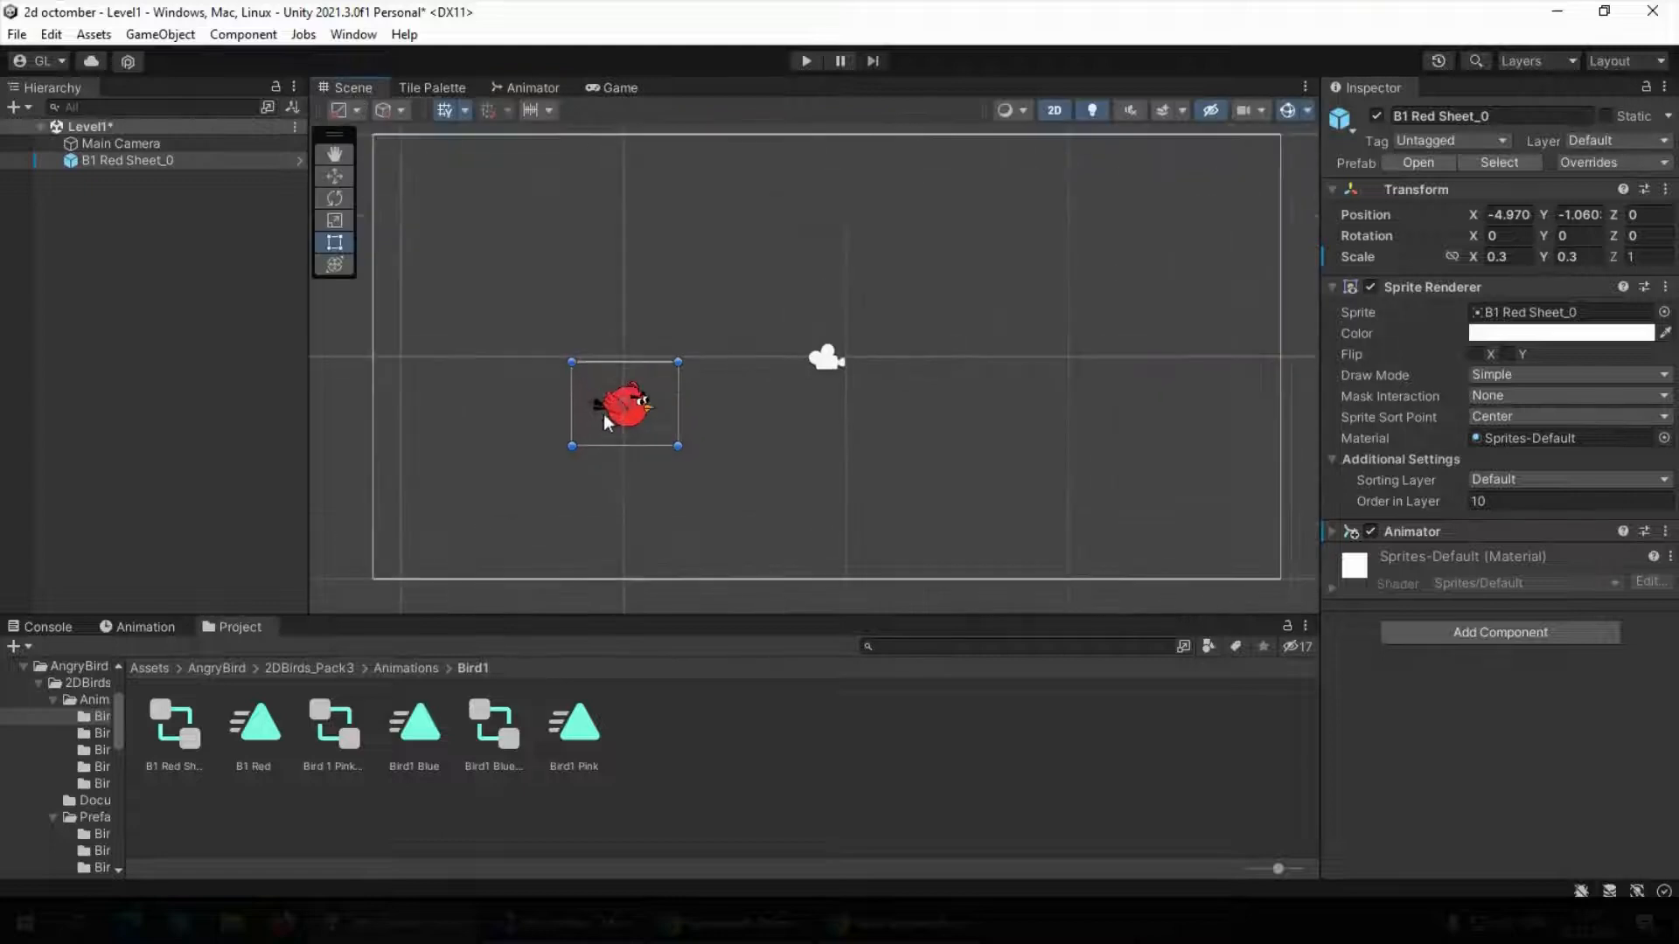
pyautogui.scroll(-3, 680, 356)
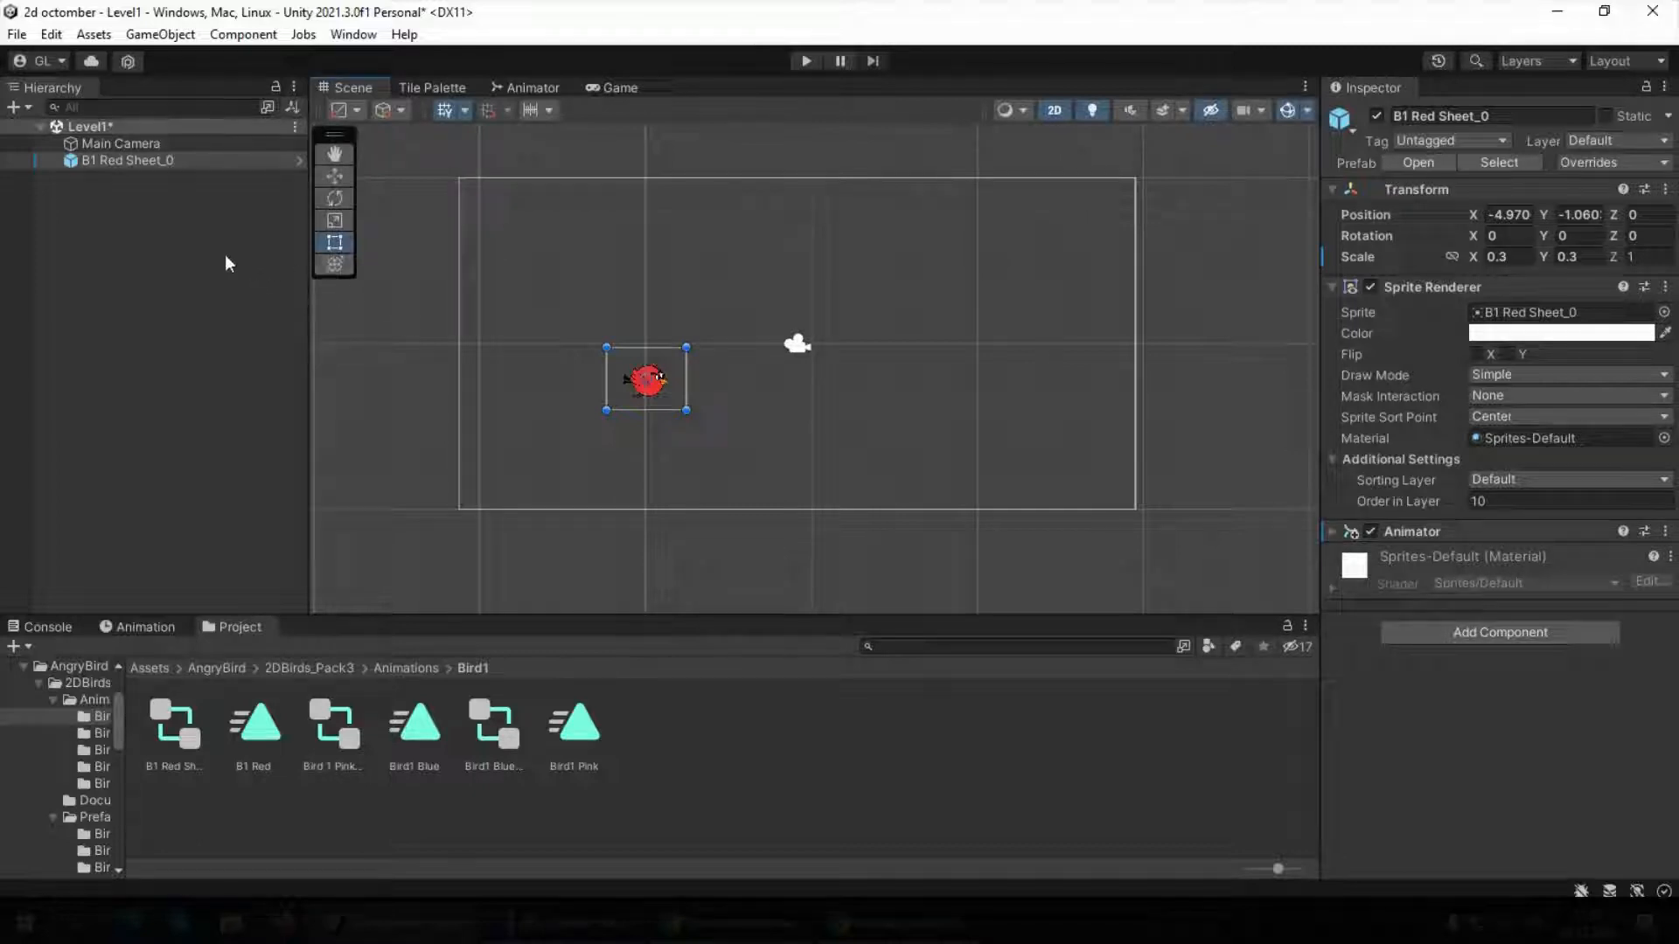
# Add a Polygon Collider 2D component to the red bird and inspect the collider outline
pyautogui.click(180, 214)
pyautogui.click(144, 161)
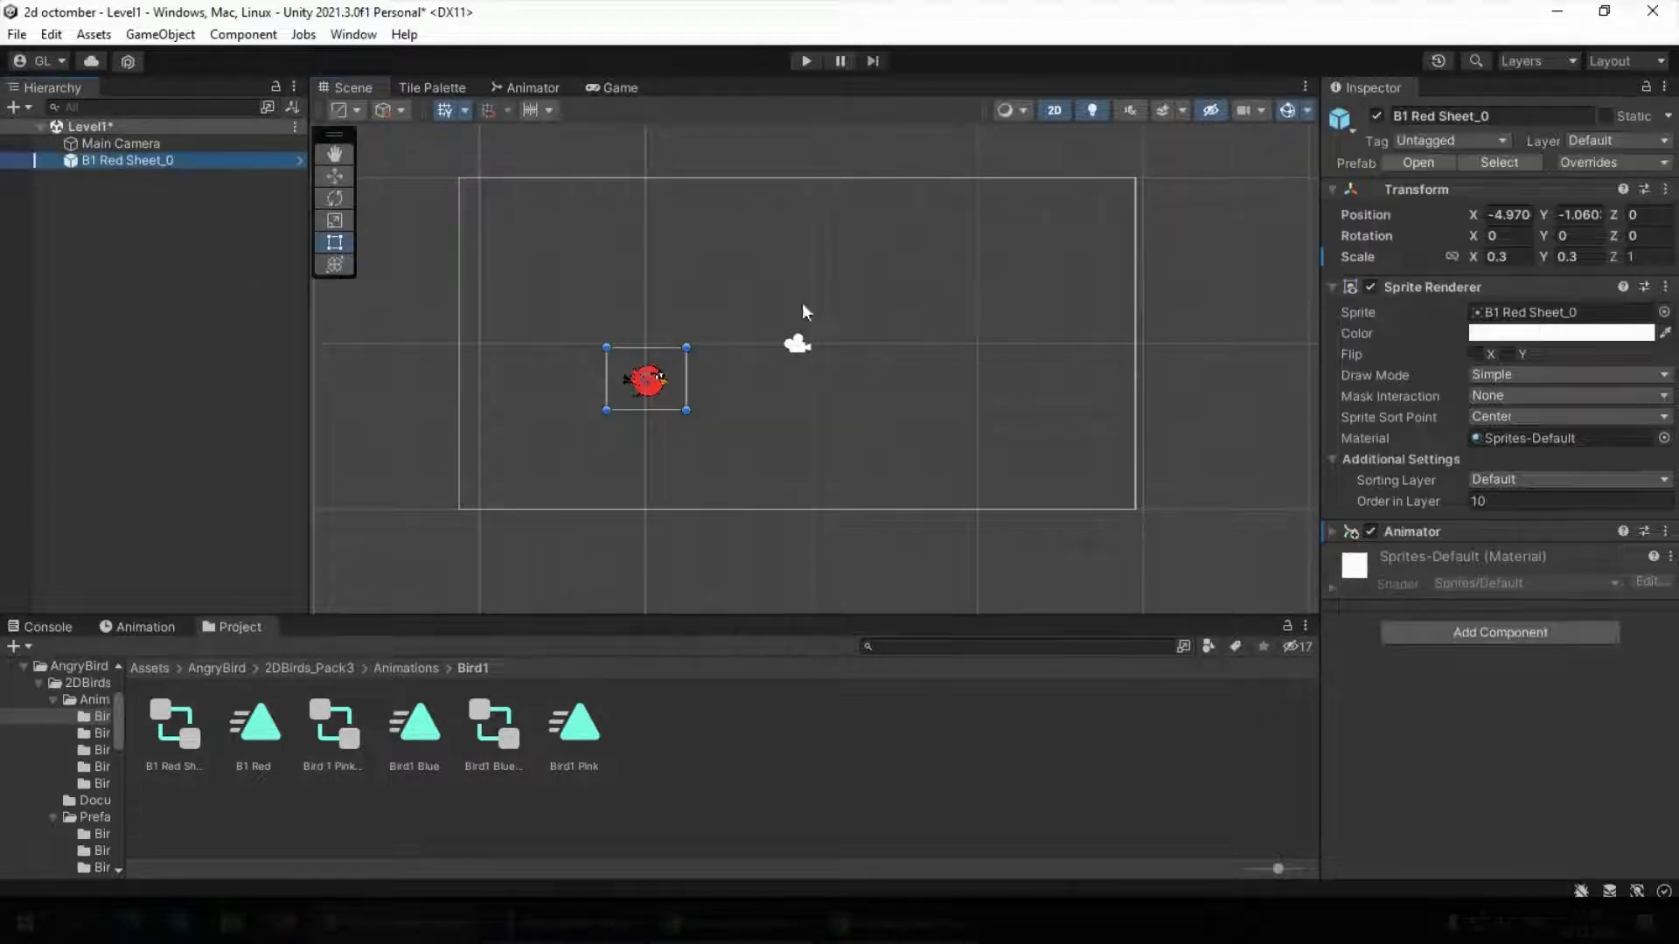
pyautogui.click(1529, 631)
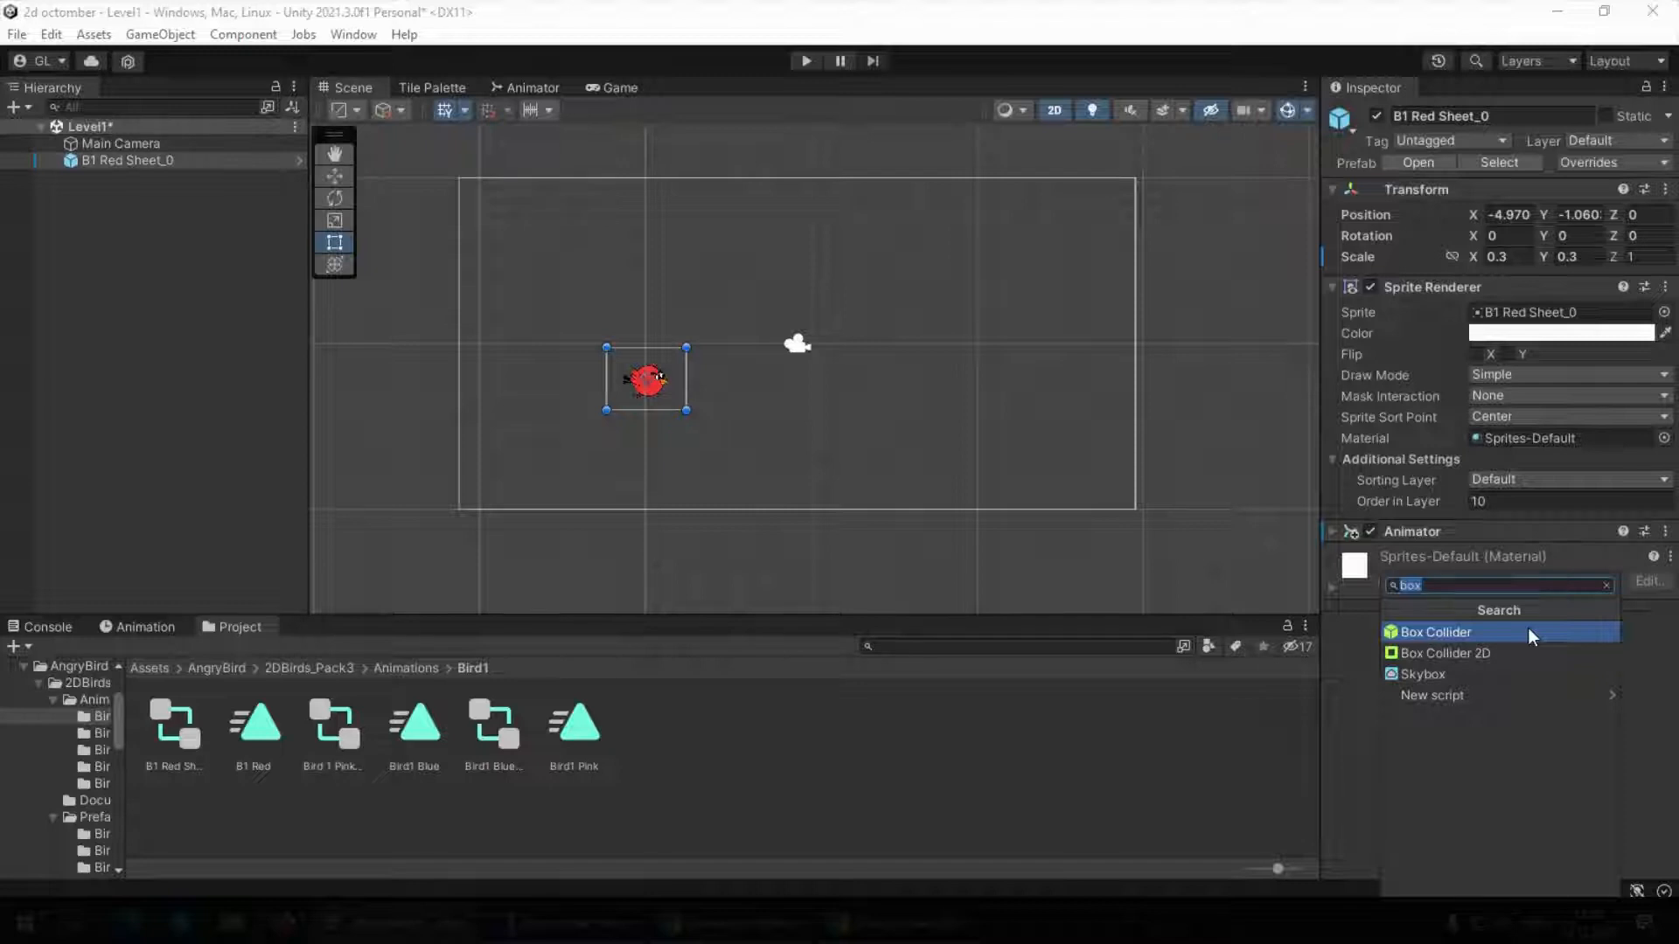
pyautogui.write('pol')
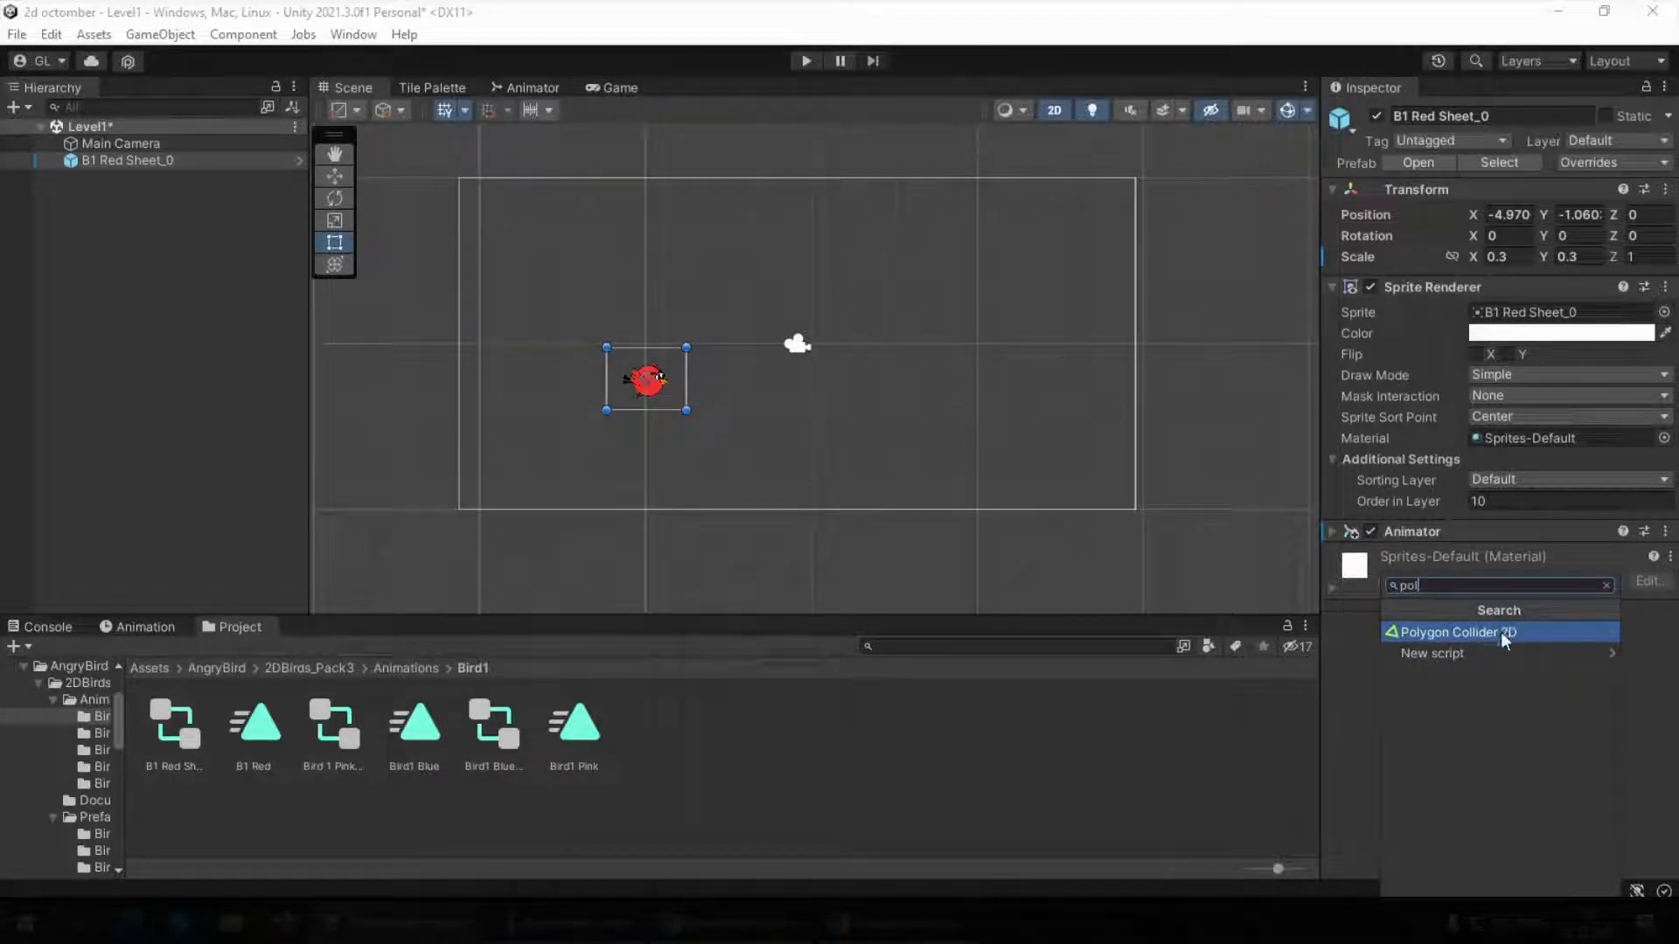
pyautogui.click(1447, 632)
pyautogui.scroll(5, 662, 401)
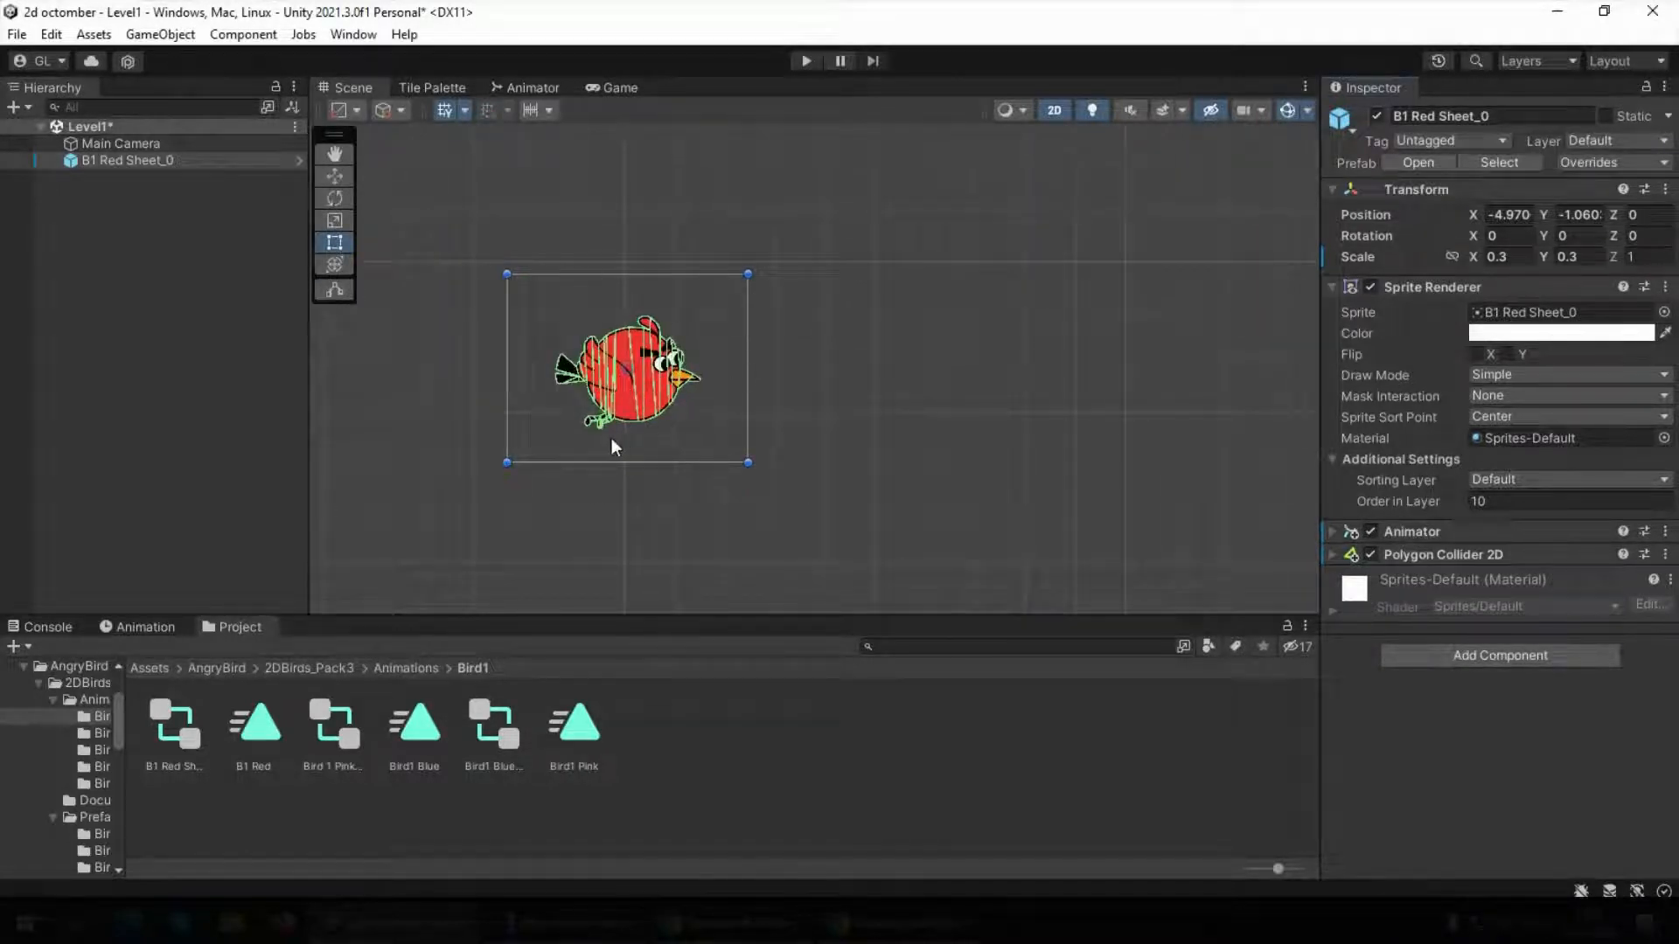
pyautogui.scroll(-5, 612, 442)
pyautogui.scroll(-1, 623, 402)
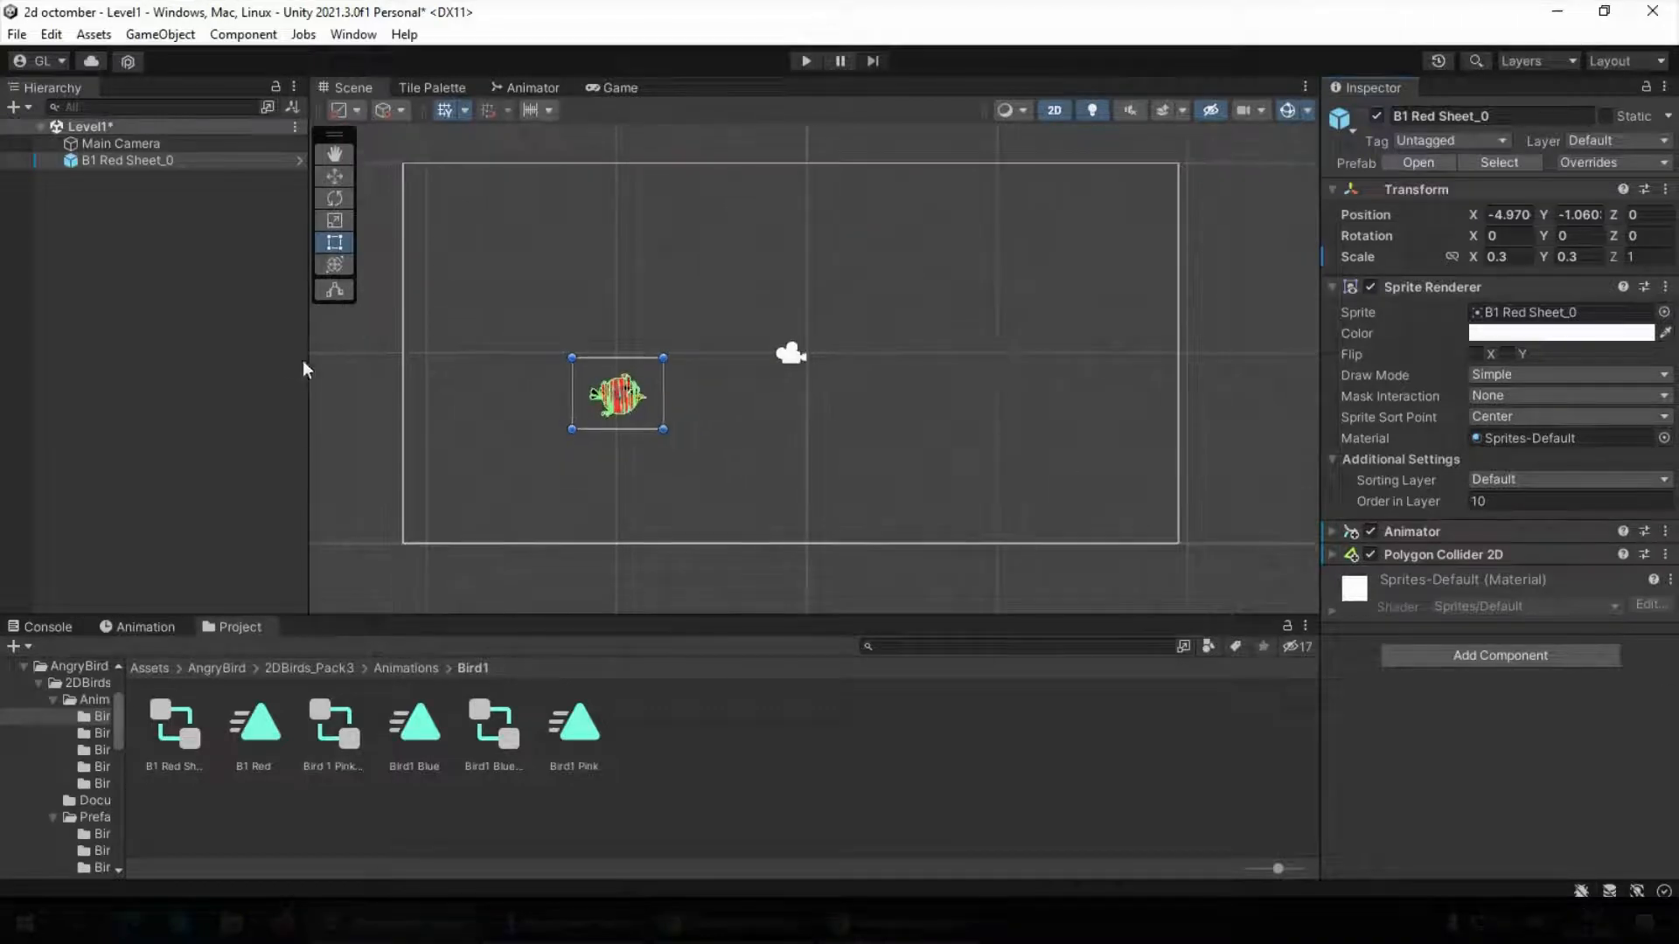
pyautogui.scroll(6, 656, 401)
pyautogui.scroll(-6, 605, 378)
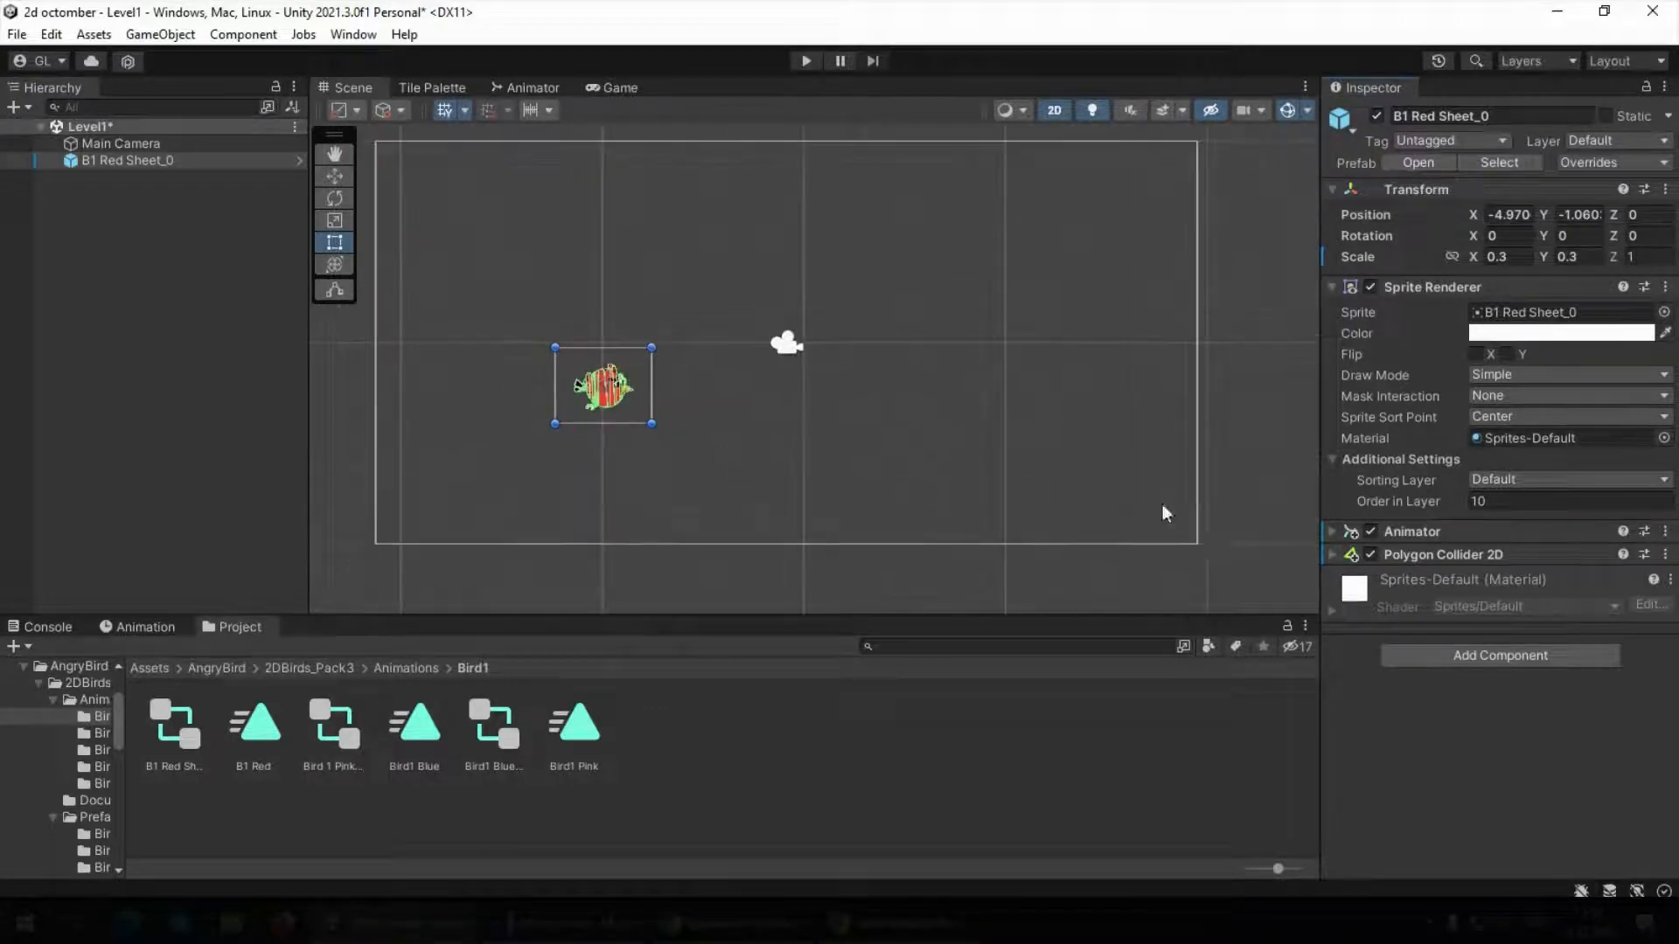
# Add a Rigidbody 2D component to the red bird, collapse its settings and deselect the bird
pyautogui.click(1433, 648)
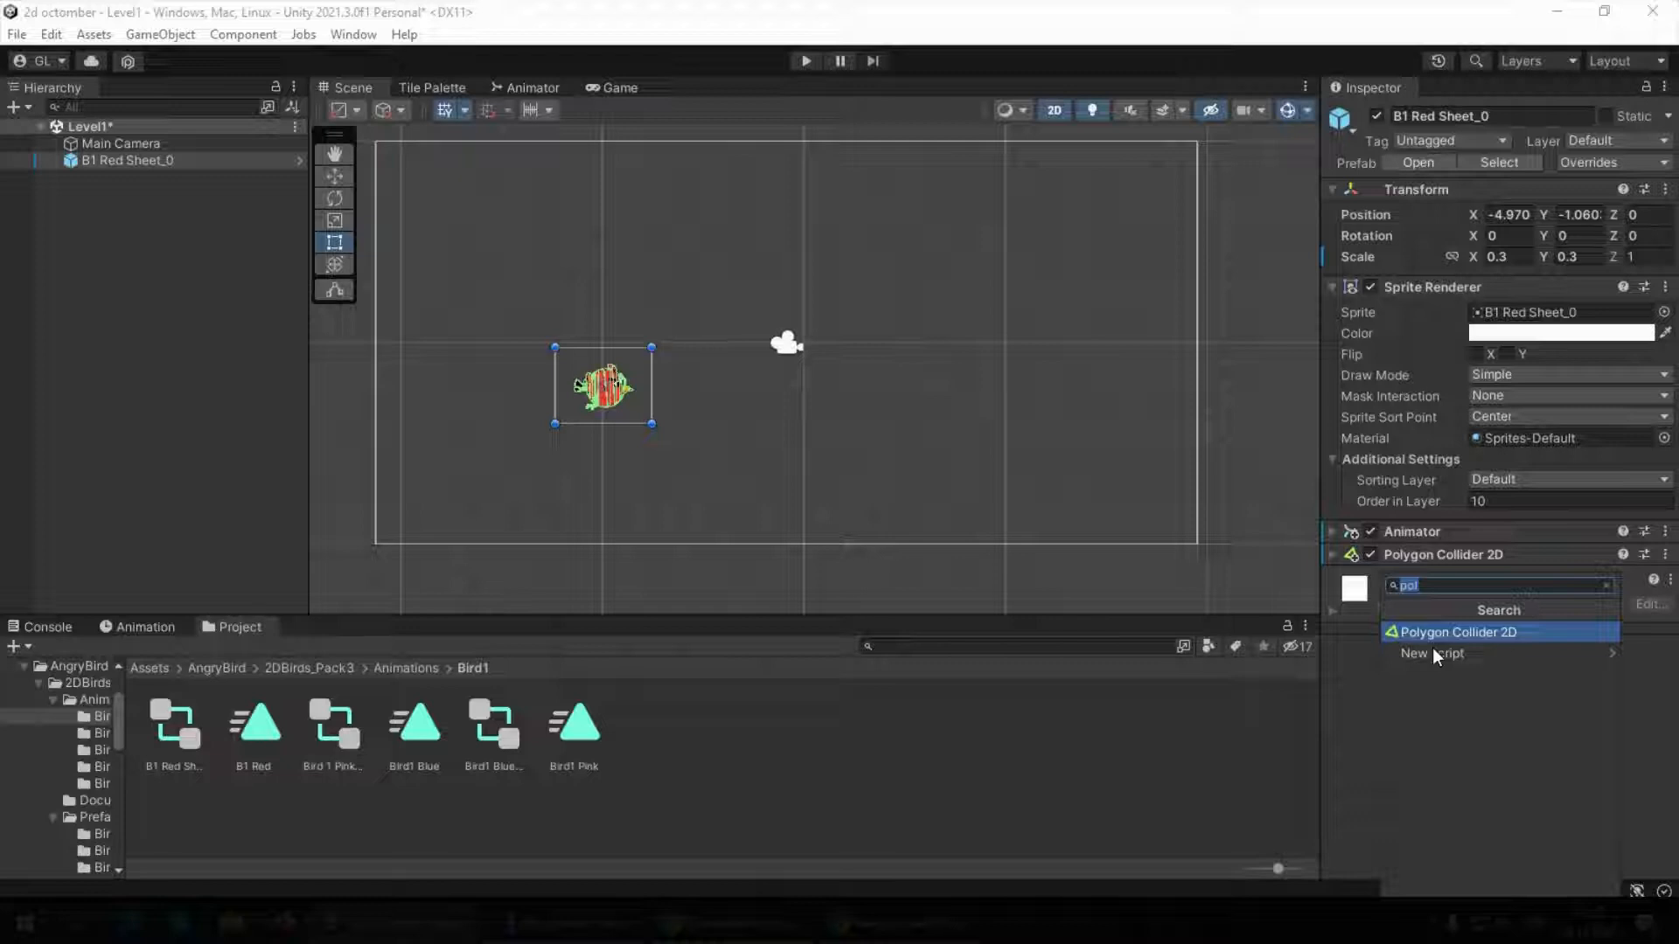
pyautogui.write('rigi')
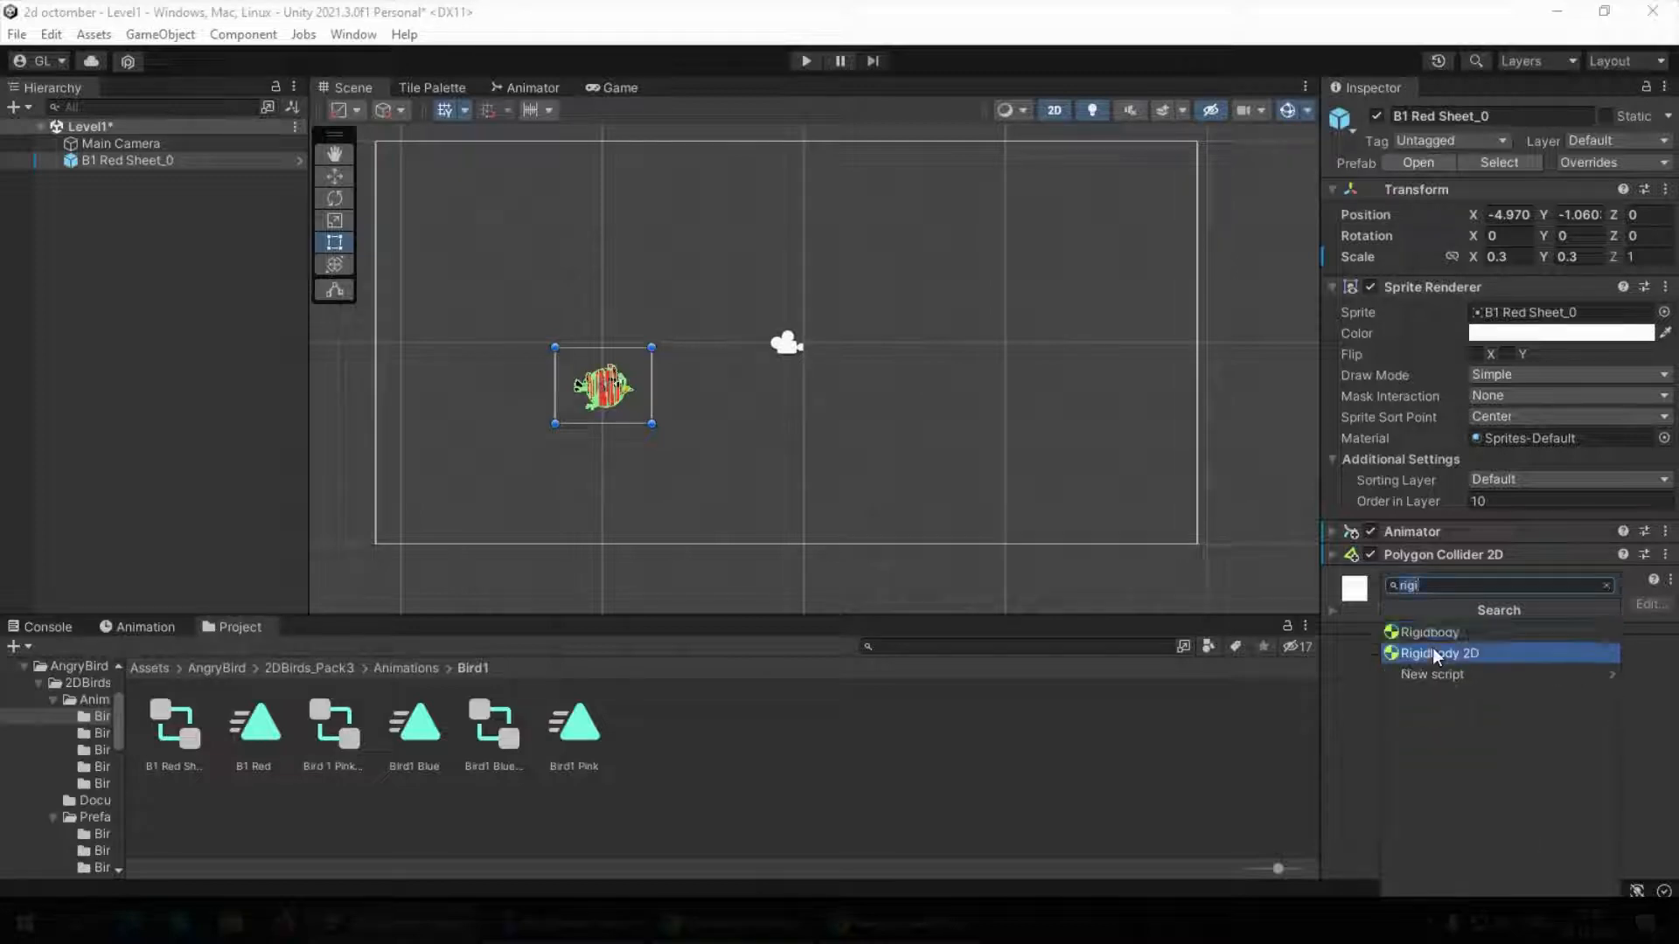
pyautogui.click(1434, 649)
pyautogui.scroll(-3, 1377, 673)
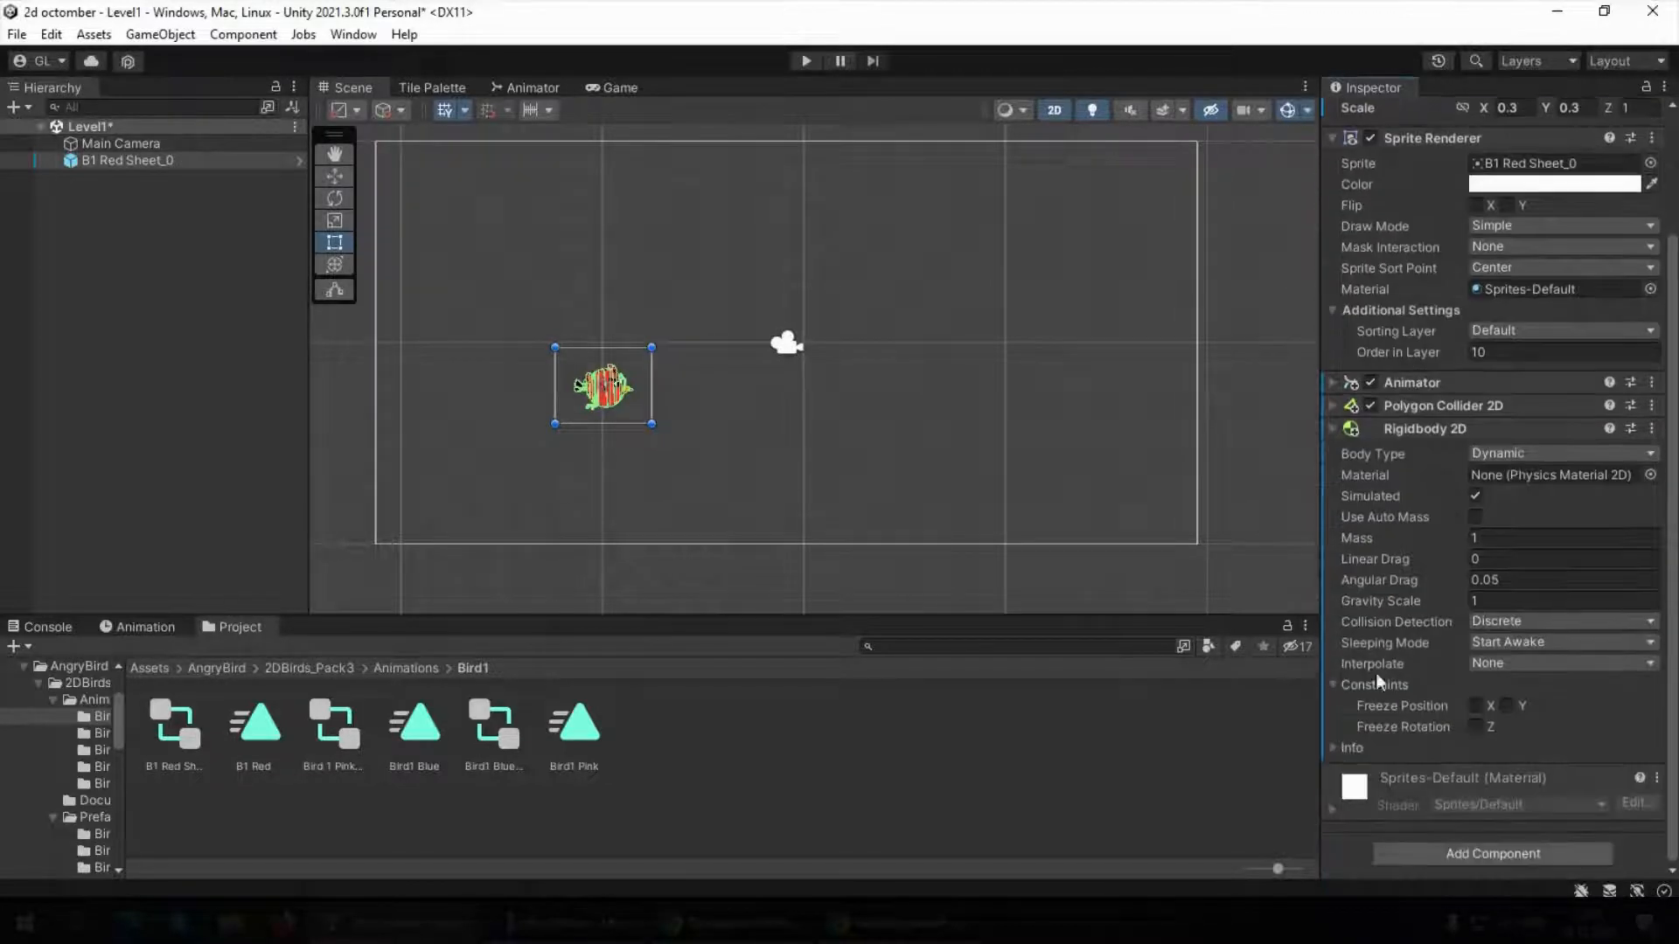
pyautogui.click(1331, 426)
pyautogui.click(161, 295)
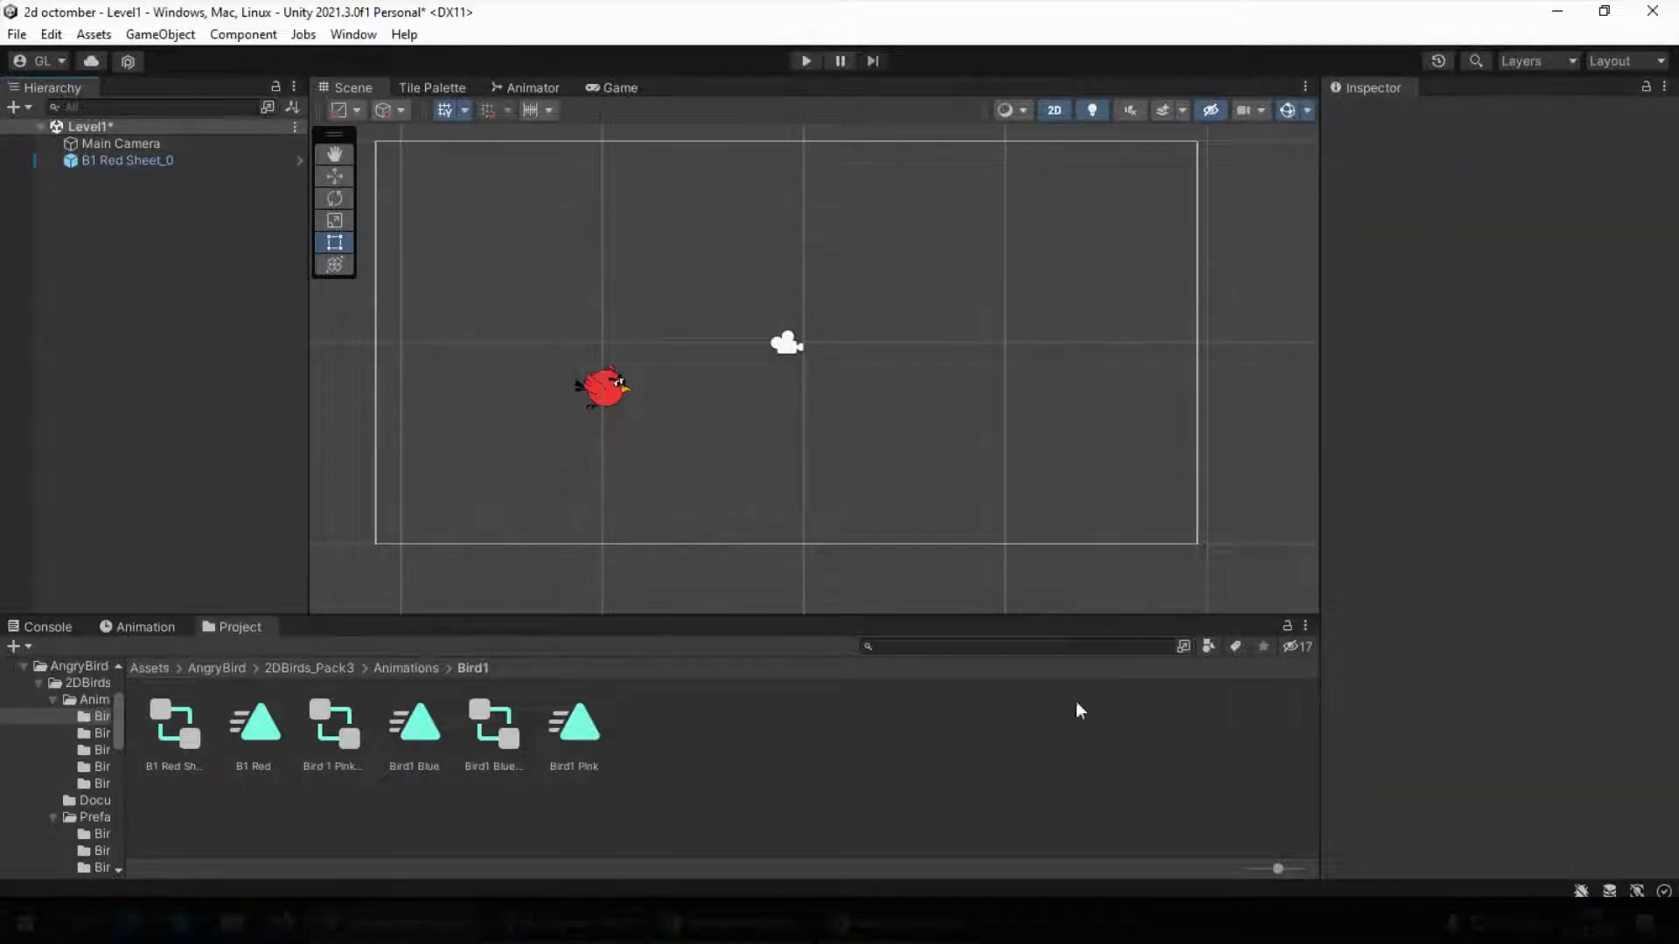
# Place the Full-Background sprite from Free mountain background/Transparent PNG in the scene and preview it in the Game view
pyautogui.scroll(-3, 596, 275)
pyautogui.scroll(2, 612, 335)
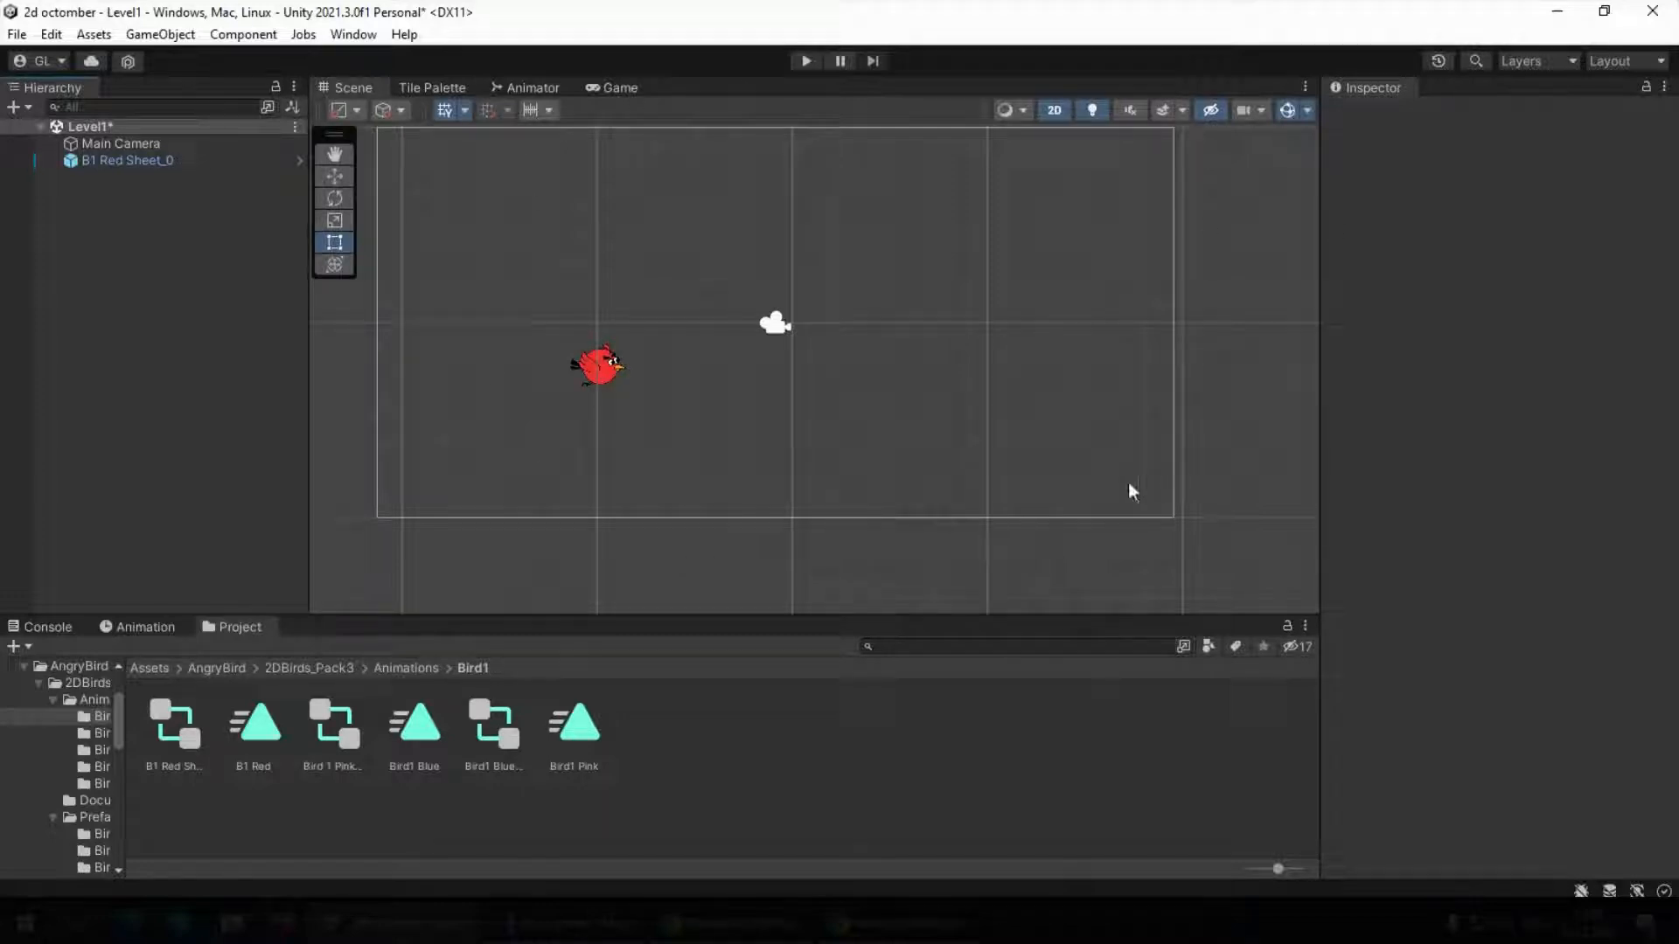
pyautogui.click(210, 668)
pyautogui.doubleClick(246, 730)
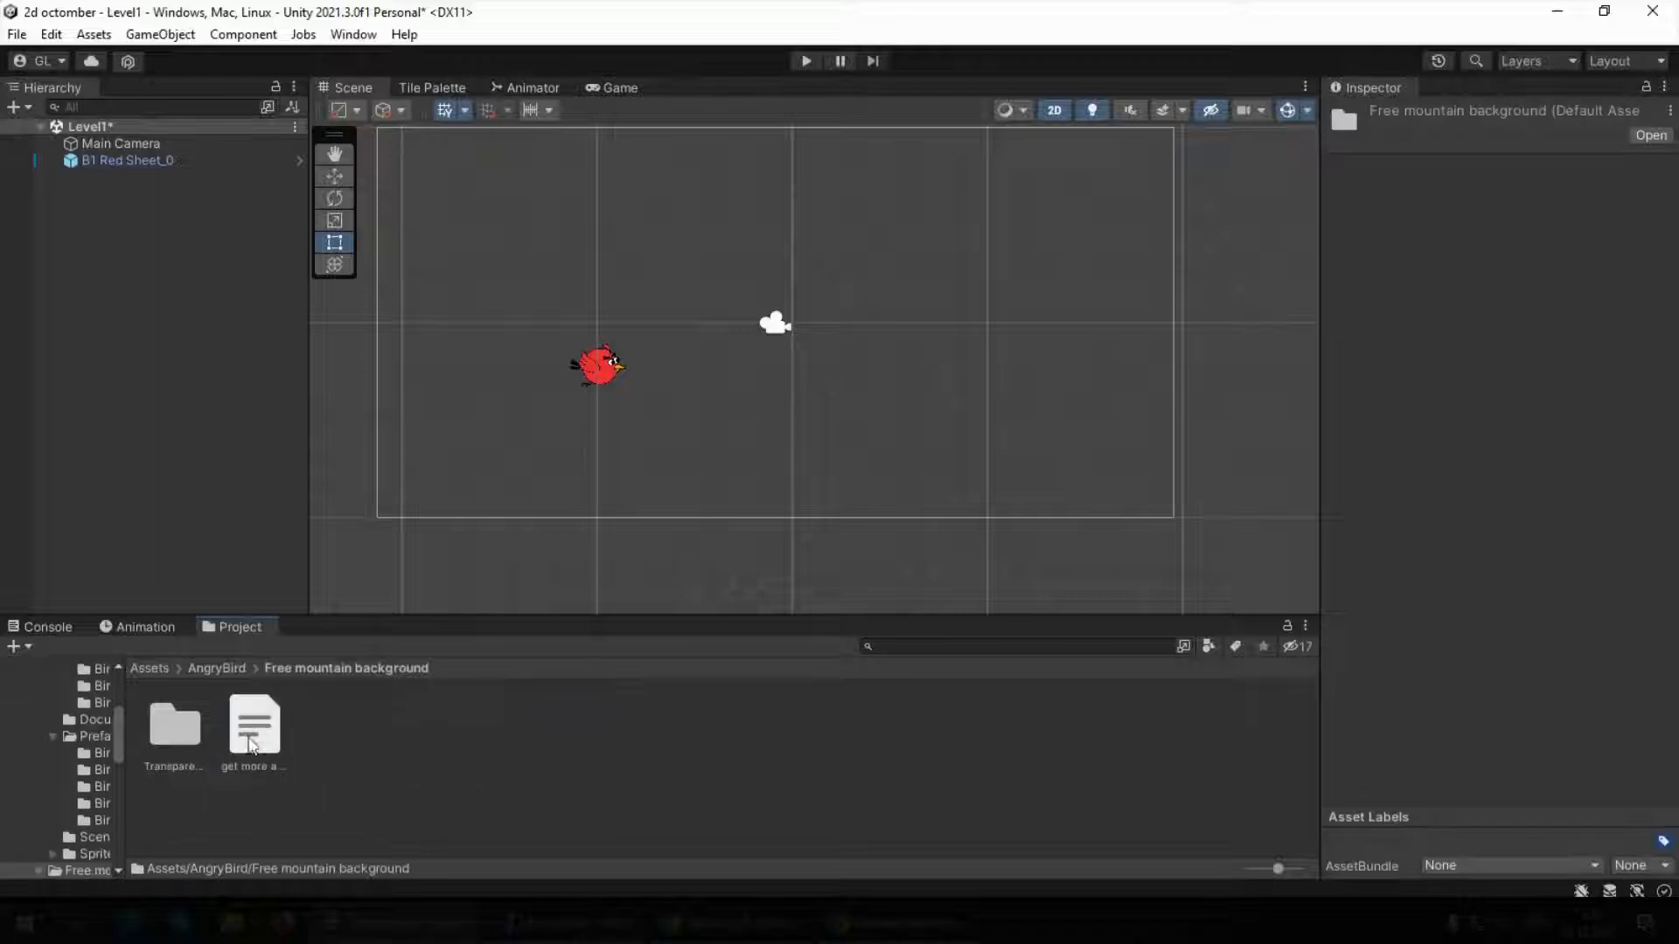
pyautogui.click(182, 733)
pyautogui.doubleClick(182, 733)
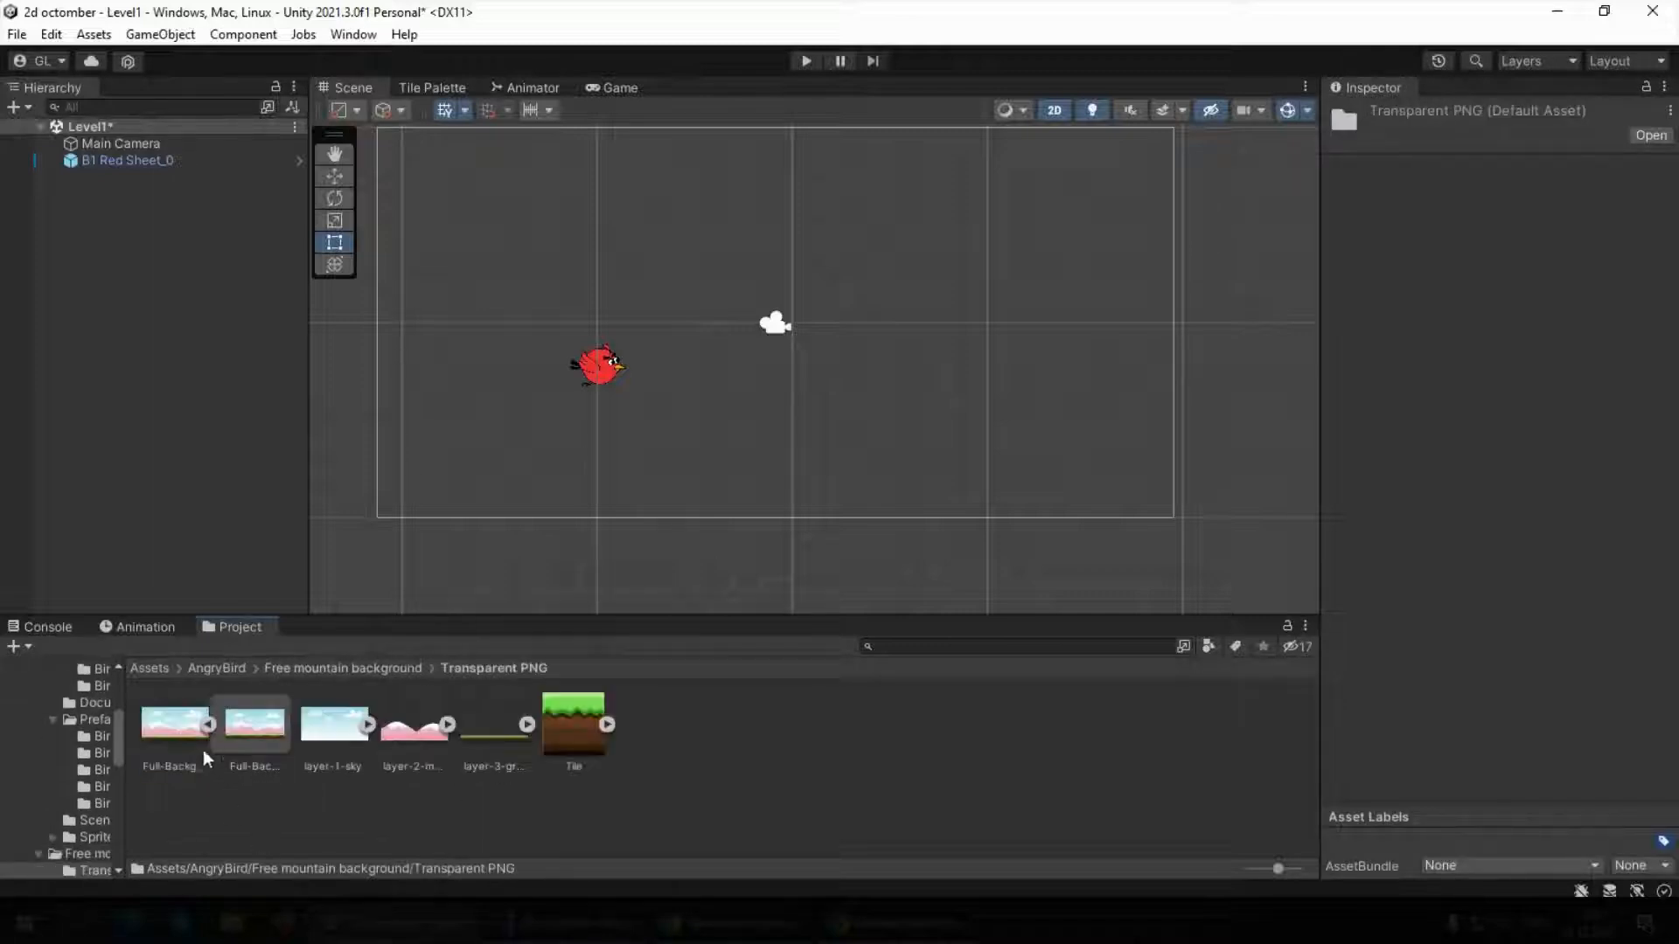
pyautogui.moveTo(179, 748); pyautogui.dragTo(689, 271)
pyautogui.click(612, 88)
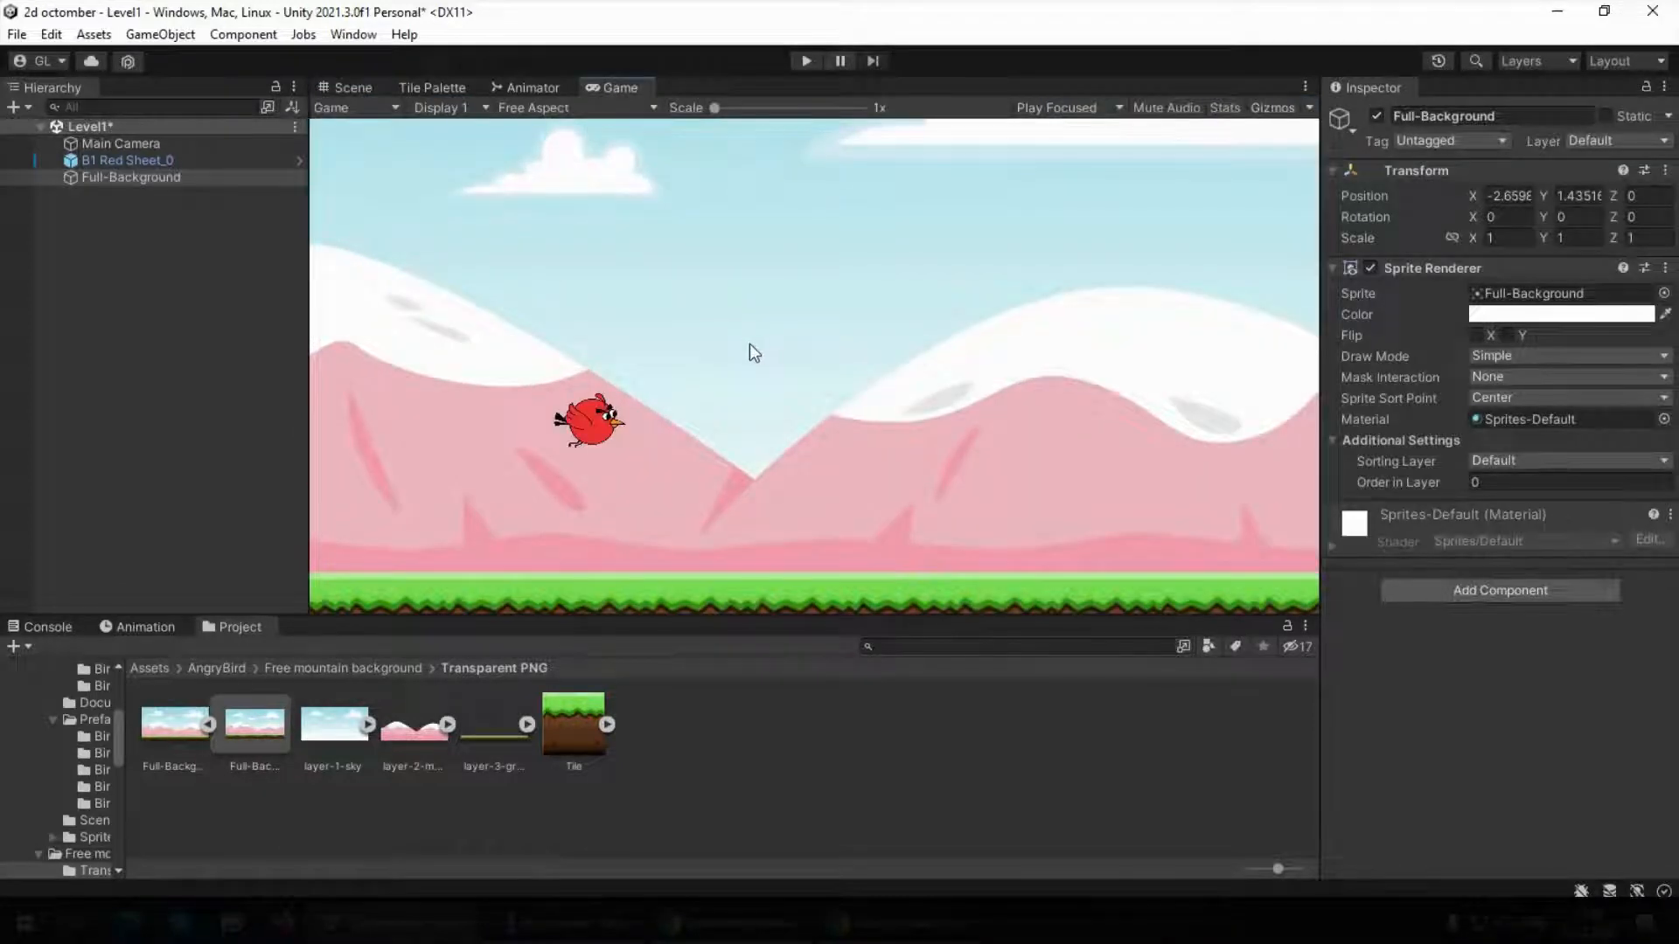
# Move the mountain background in the scene to about X -0.89, Y 1.4 so it covers the camera frame
pyautogui.click(347, 86)
pyautogui.scroll(-3, 612, 399)
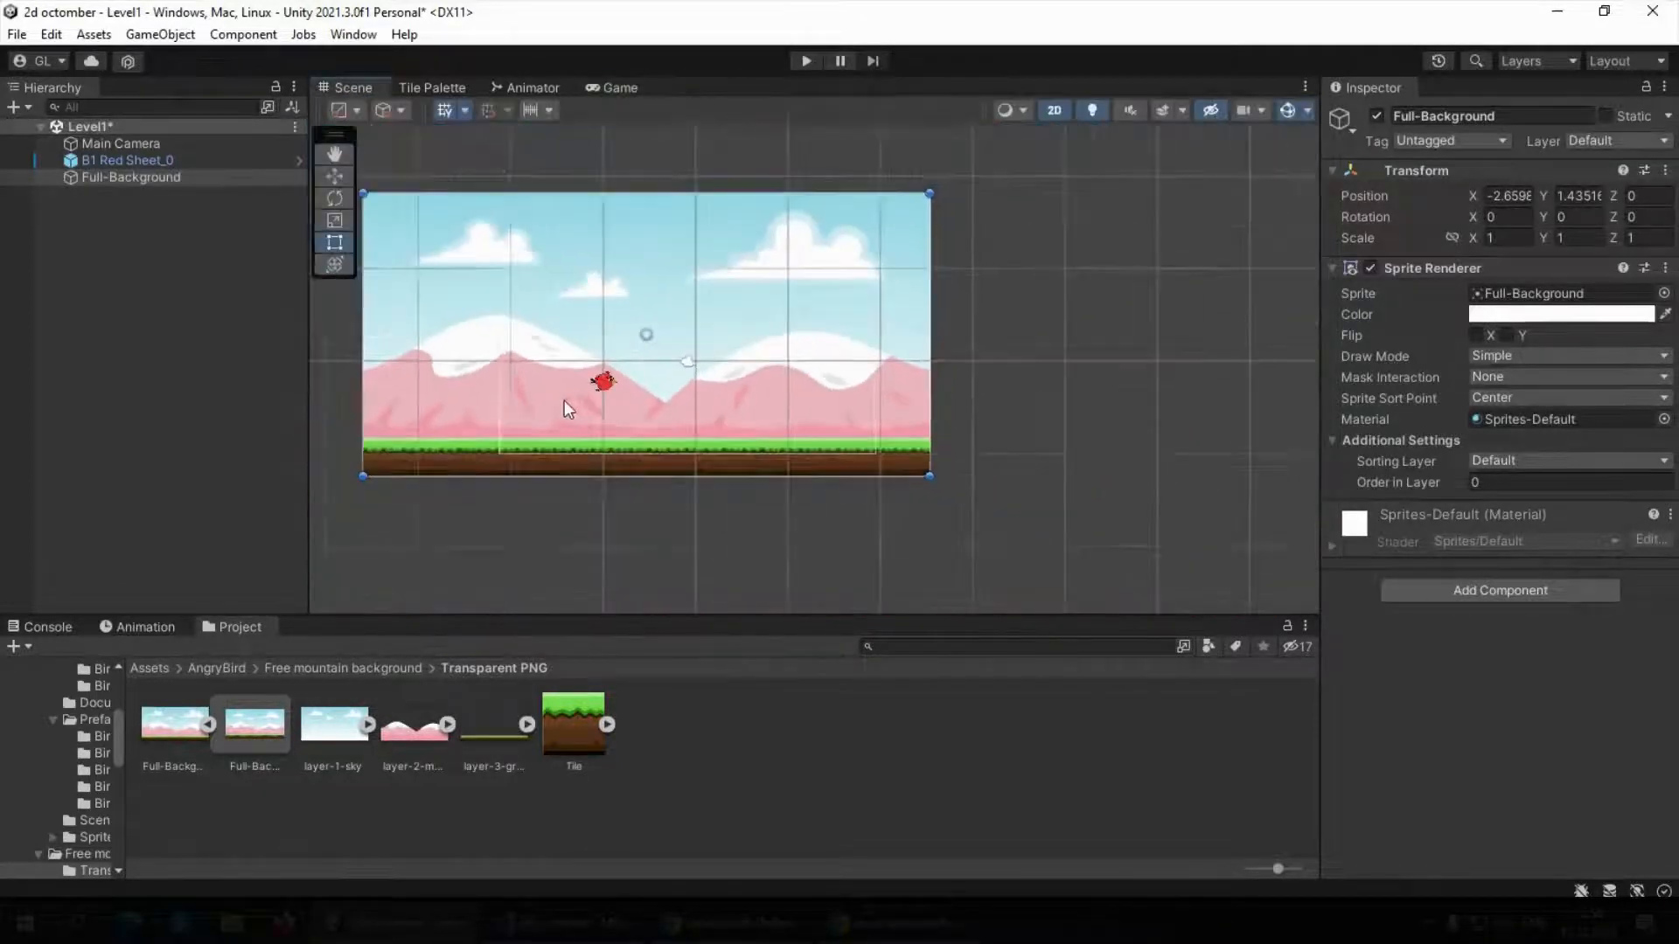
pyautogui.scroll(2, 527, 361)
pyautogui.moveTo(618, 421); pyautogui.dragTo(669, 424)
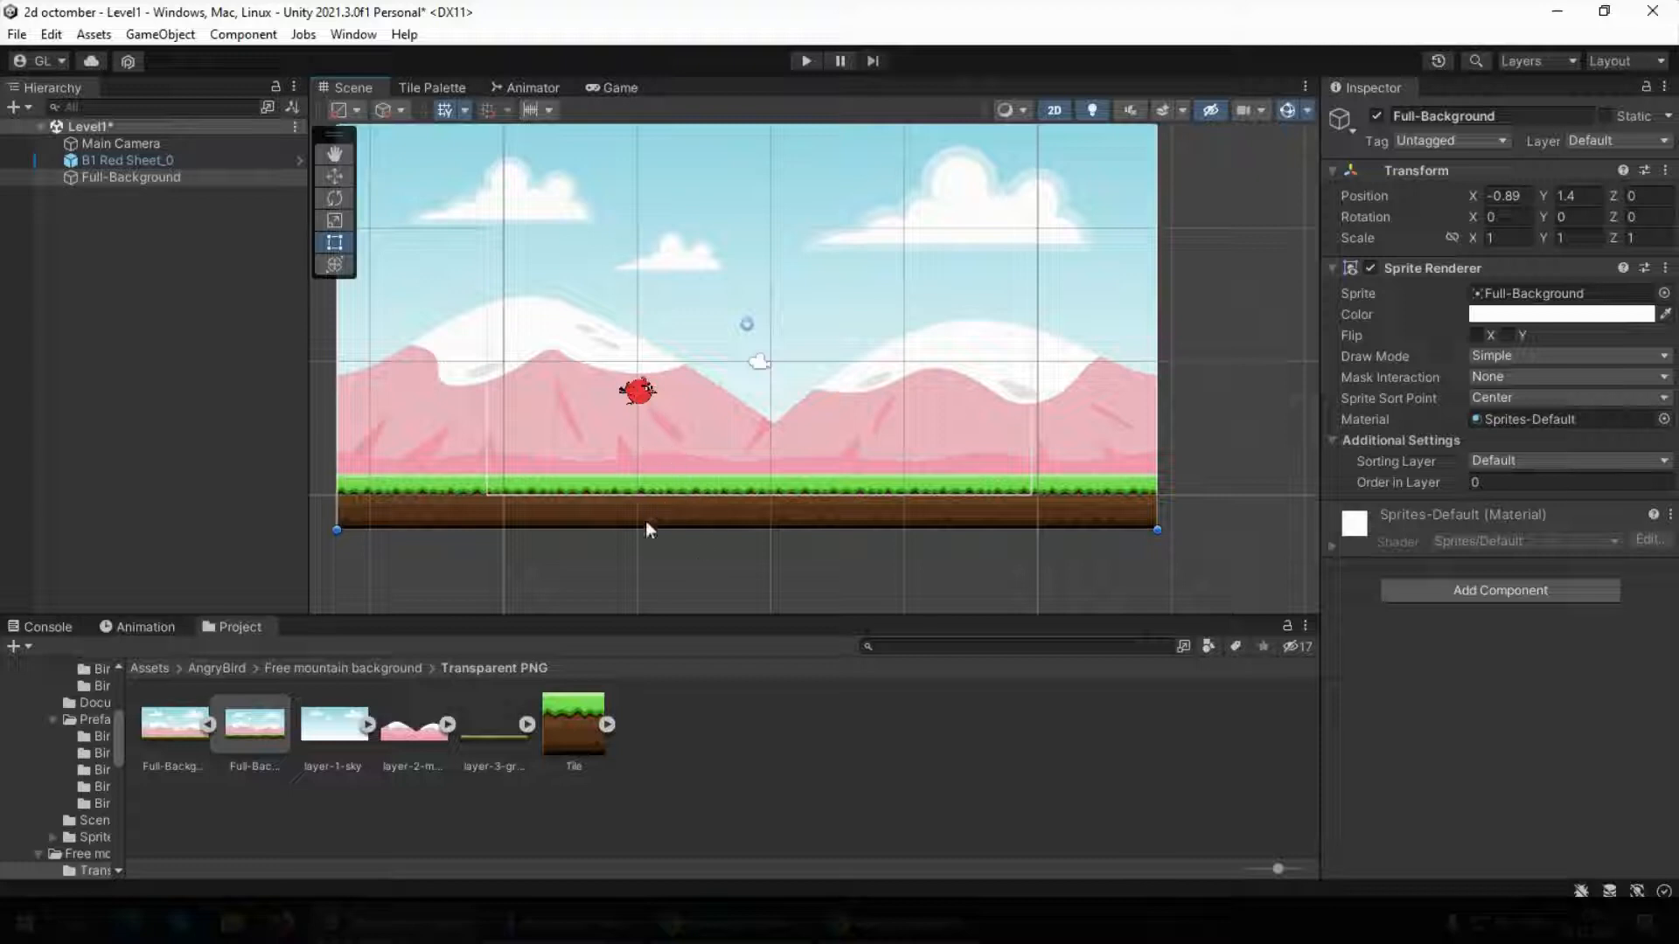
# Create an empty game object in the Level1 scene and name it Ground
pyautogui.rightClick(113, 233)
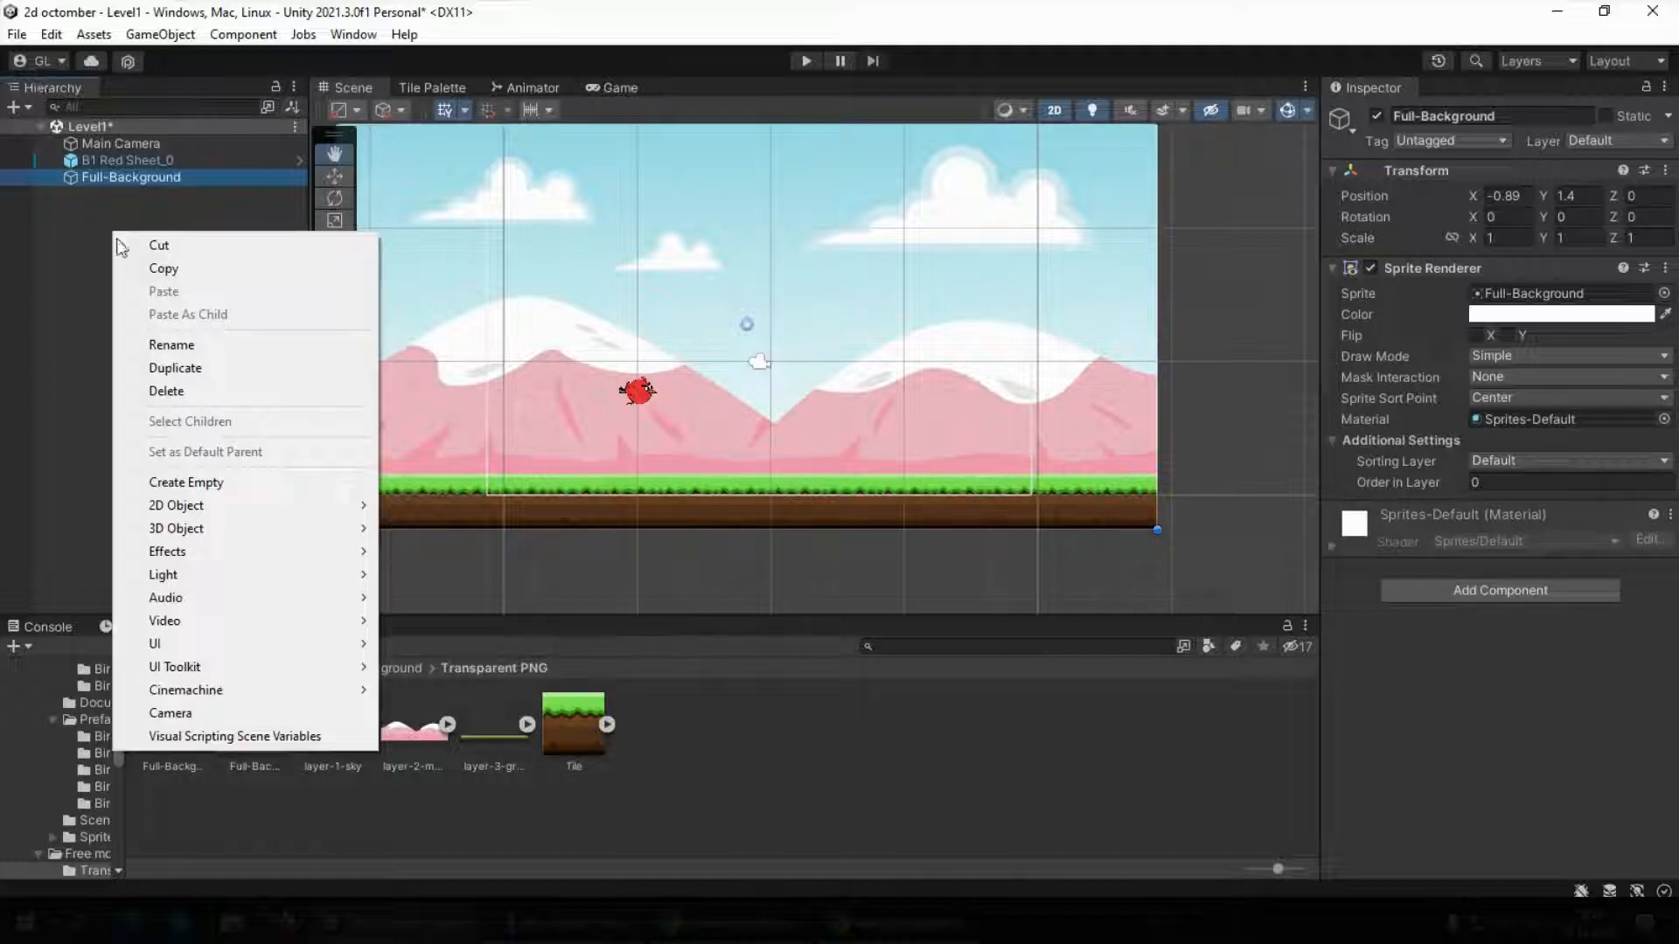
pyautogui.click(200, 483)
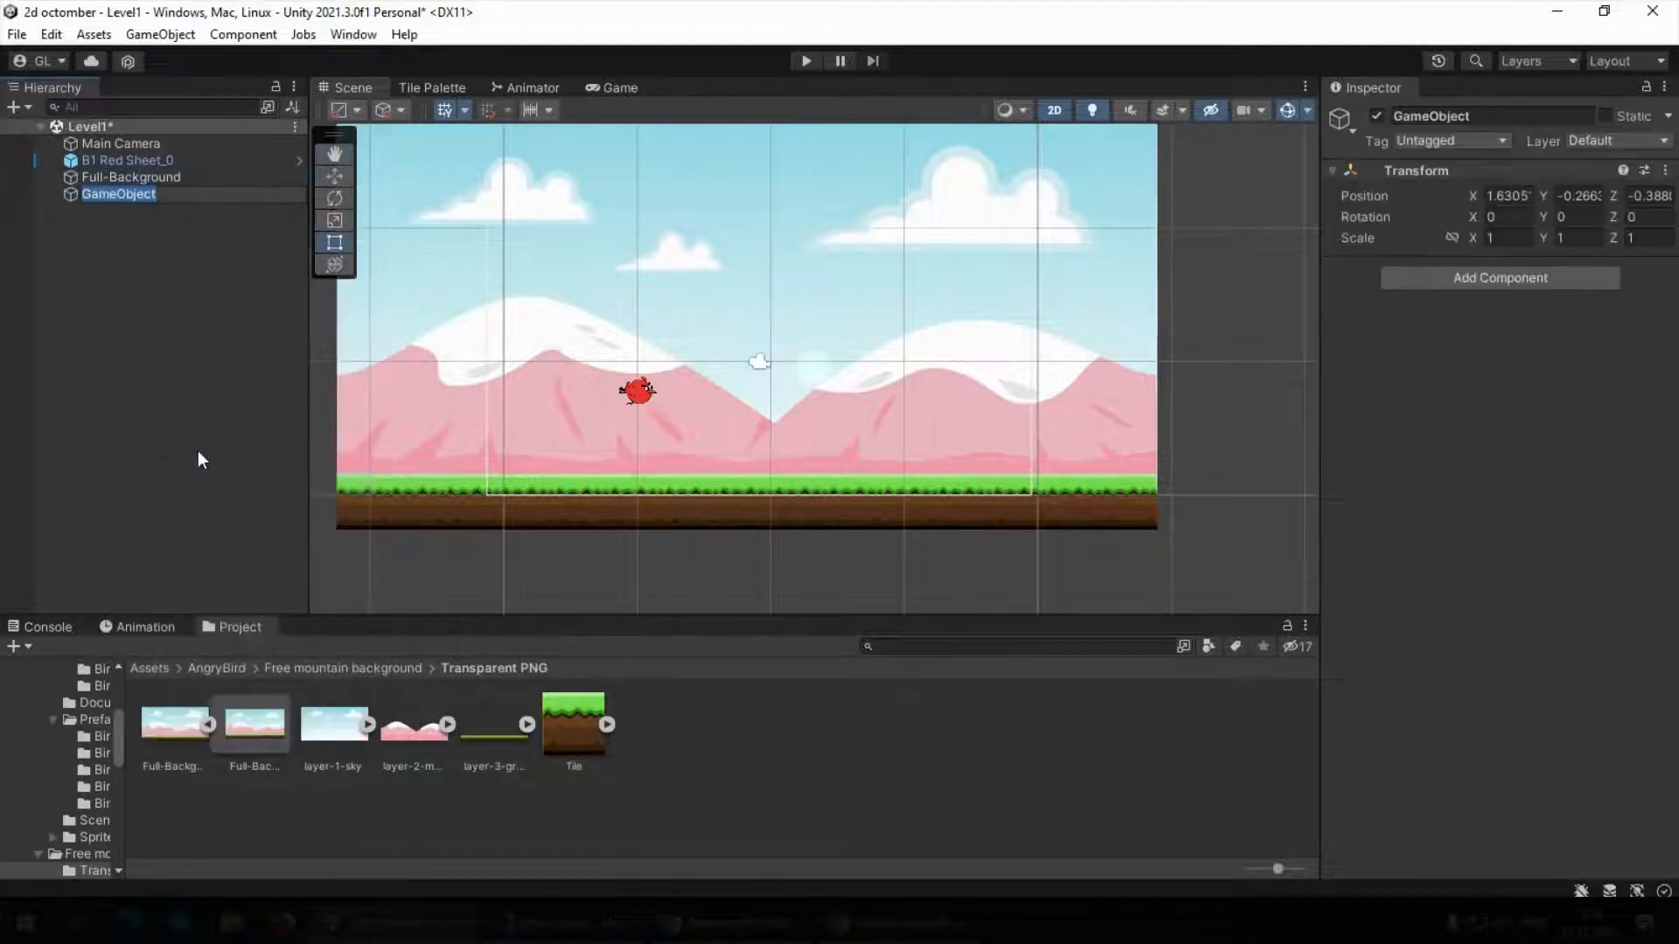
pyautogui.write('Ground')
pyautogui.press('Return')
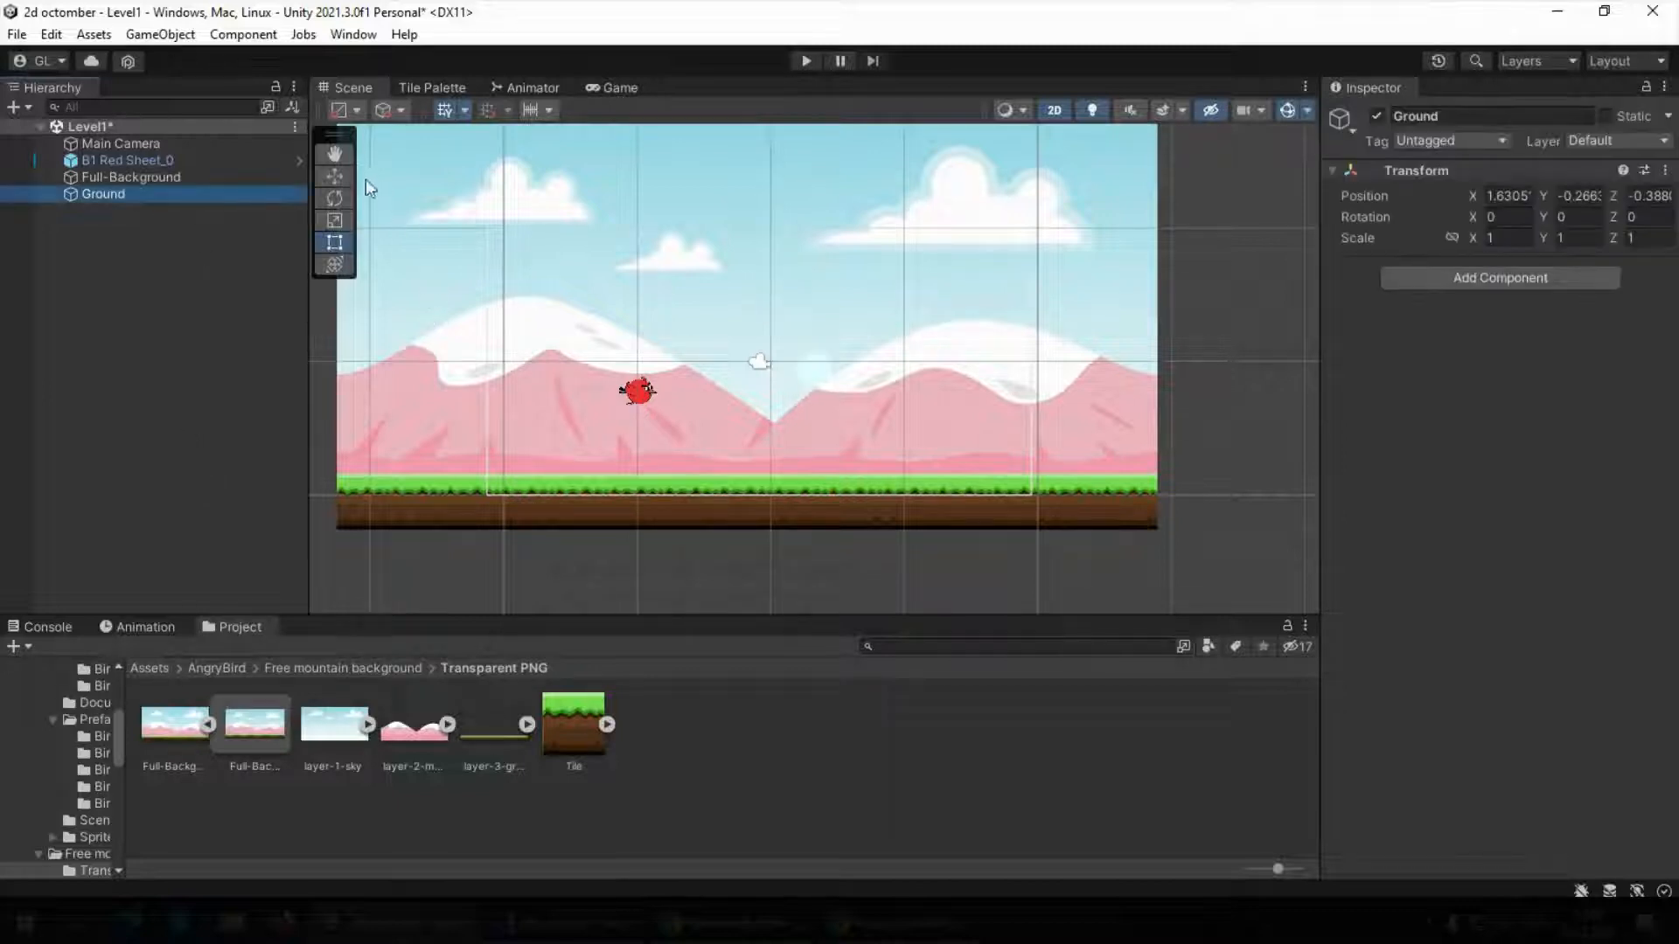
# Move the Ground object to X -8.98, Y -4.2, on the grass near the lower-left corner of the camera frame
pyautogui.click(334, 176)
pyautogui.moveTo(892, 370); pyautogui.dragTo(607, 372)
pyautogui.moveTo(536, 305); pyautogui.dragTo(514, 385)
pyautogui.scroll(3, 544, 485)
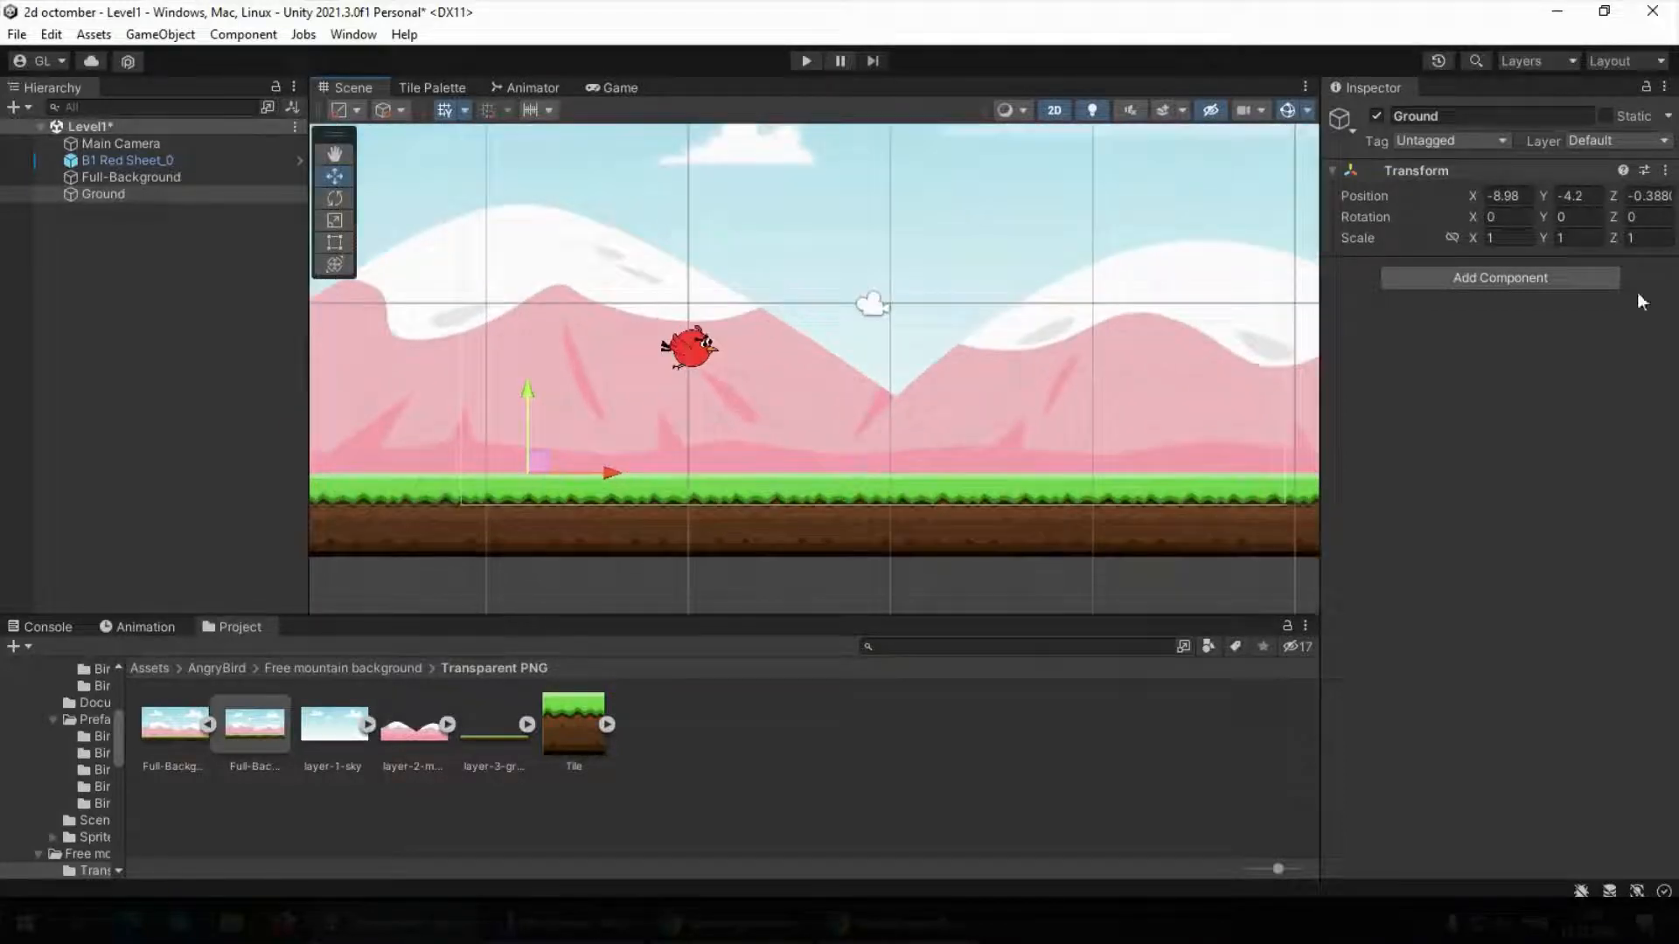
# Add a Box Collider 2D component to the Ground object
pyautogui.click(1516, 280)
pyautogui.write('box')
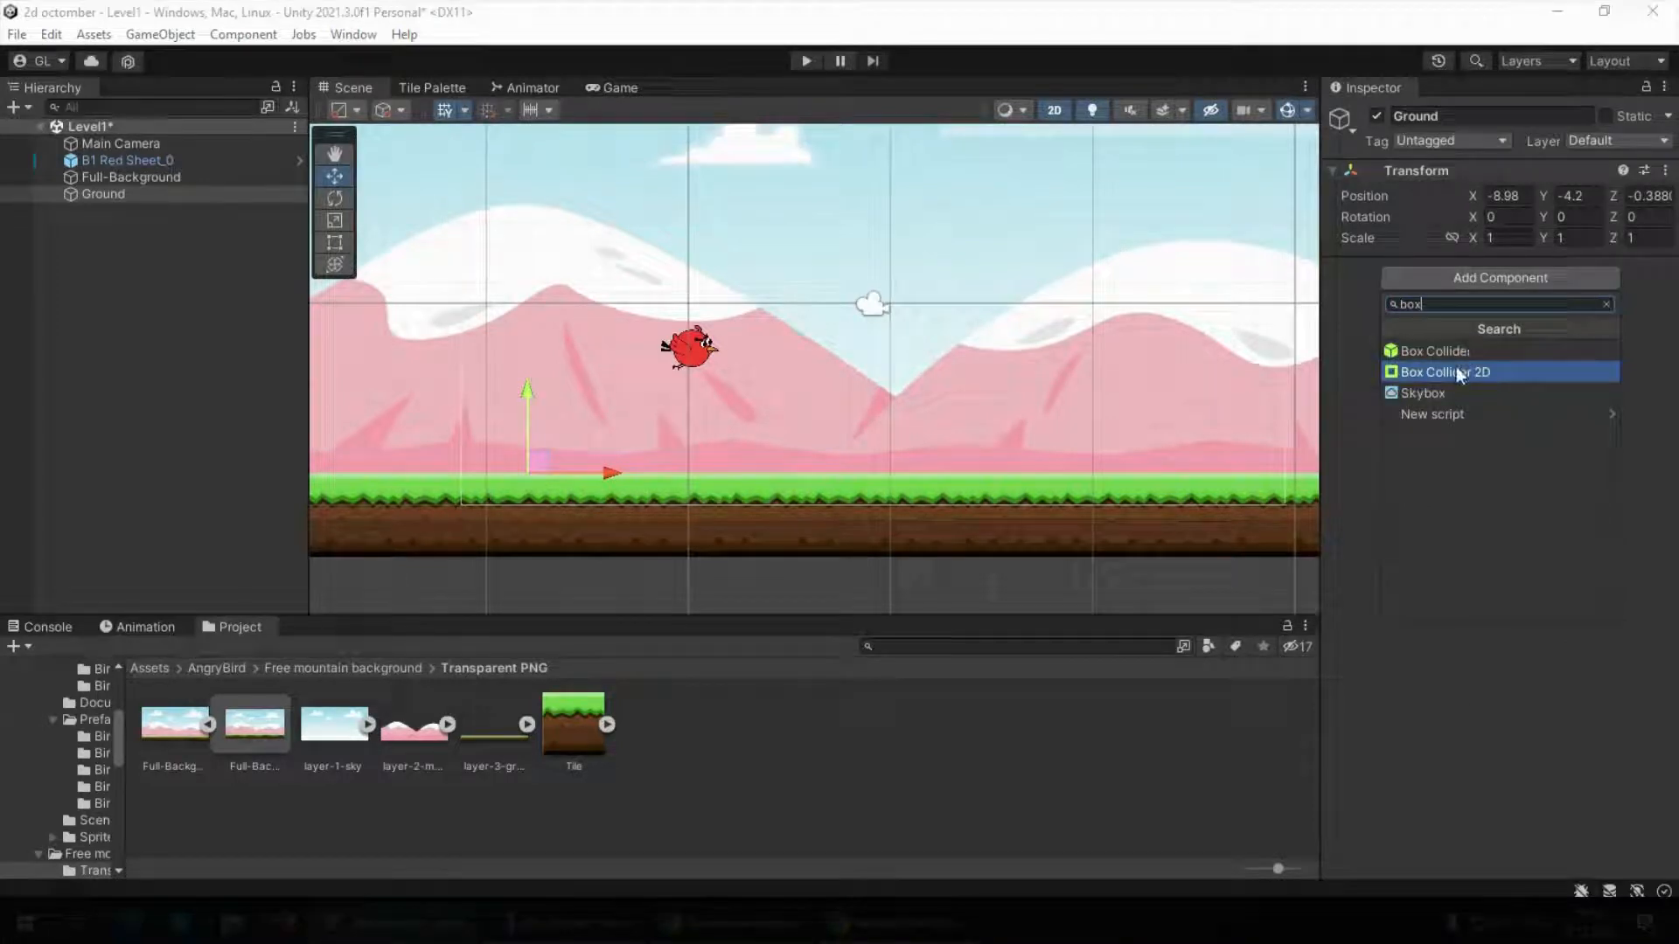
pyautogui.click(1454, 372)
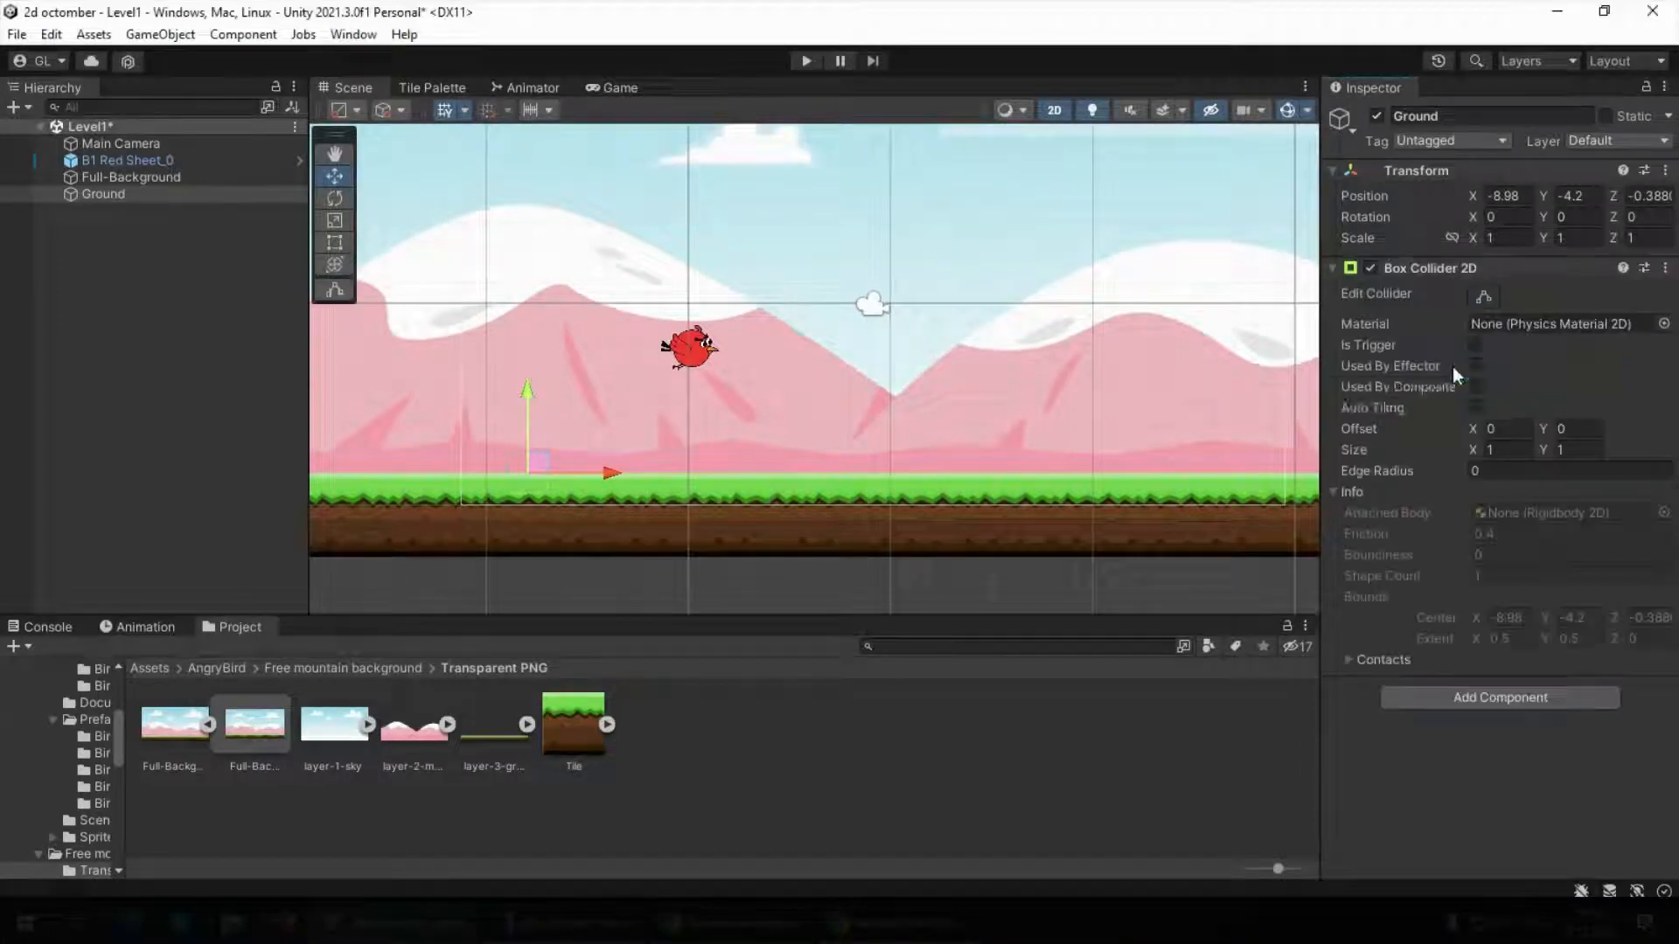
# Reshape Ground's box collider to fit the grass strip, about 2.09 wide and 0.48 high, reaching the camera frame's left edge
pyautogui.click(1484, 296)
pyautogui.moveTo(527, 452); pyautogui.dragTo(527, 482)
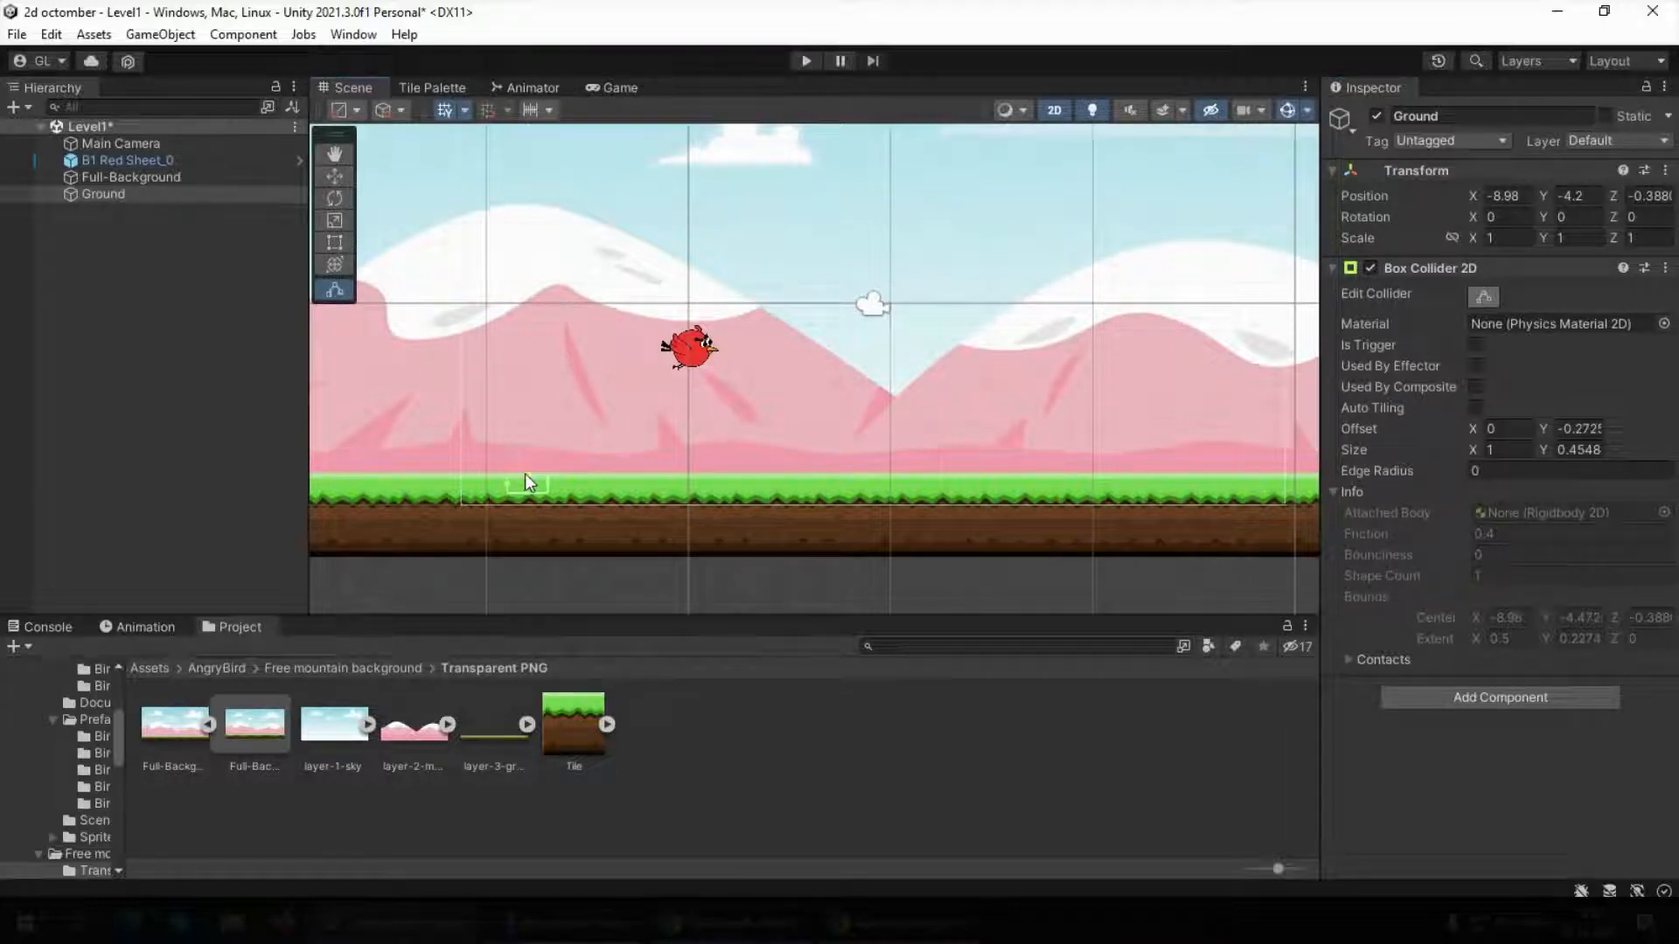
pyautogui.moveTo(507, 485); pyautogui.dragTo(464, 487)
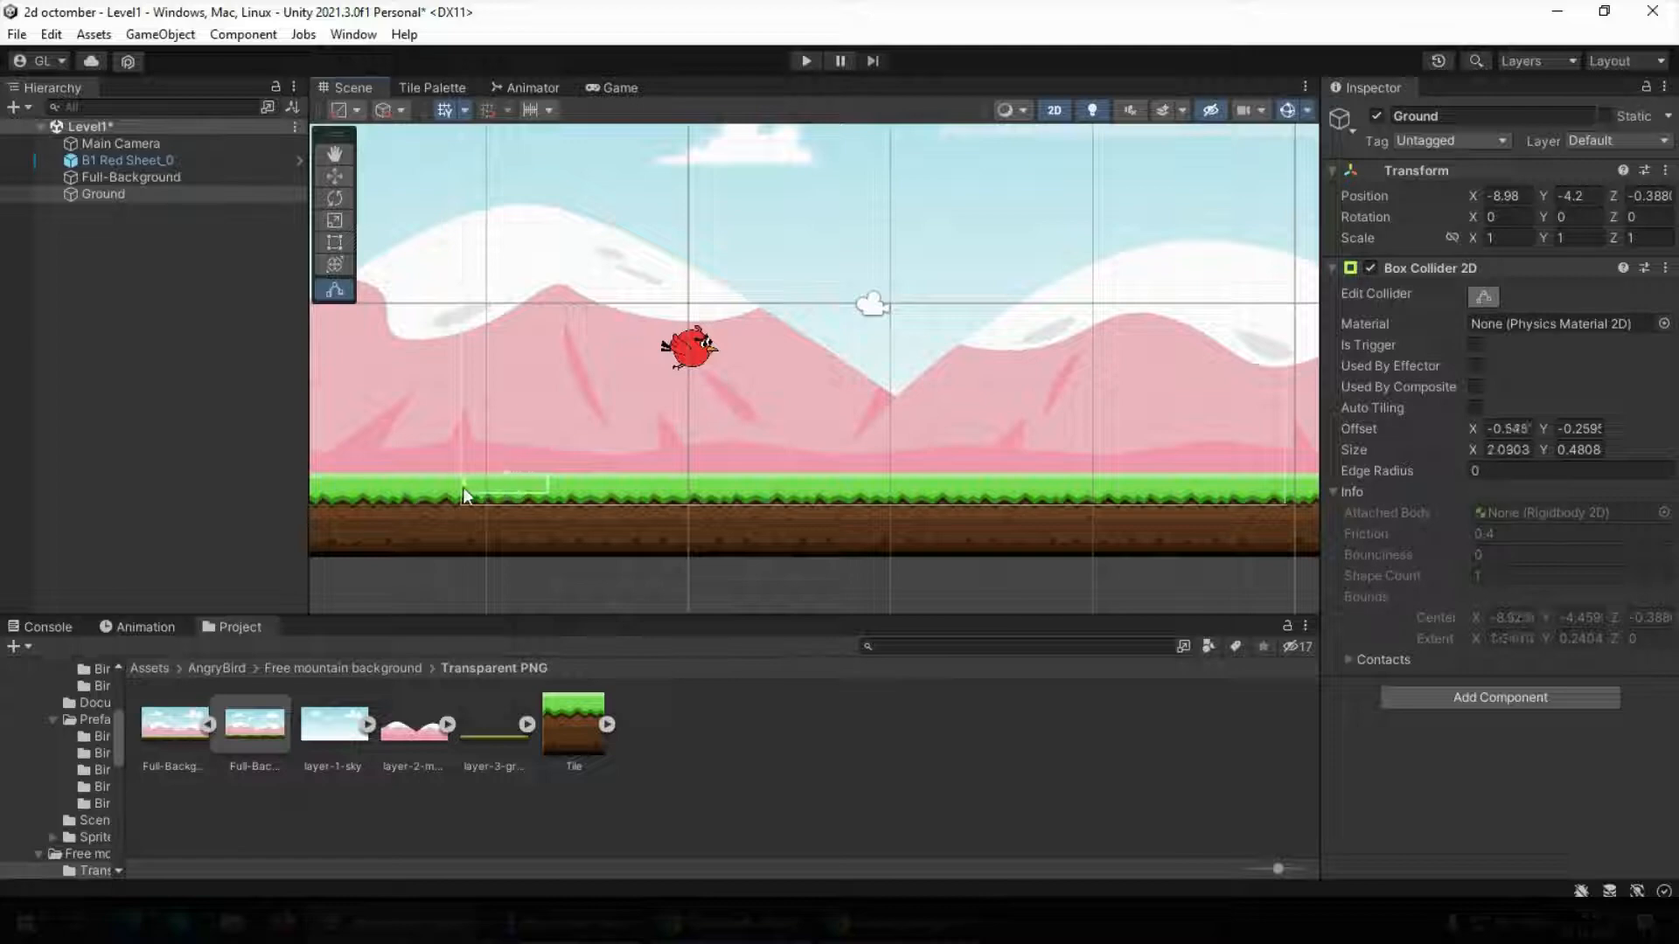
# Stretch the Ground collider's right edge to the right end of the background, making it about 25.02 wide
pyautogui.moveTo(866, 497); pyautogui.dragTo(1212, 499)
pyautogui.scroll(-3, 1212, 498)
pyautogui.moveTo(1227, 508); pyautogui.dragTo(874, 466, button='middle')
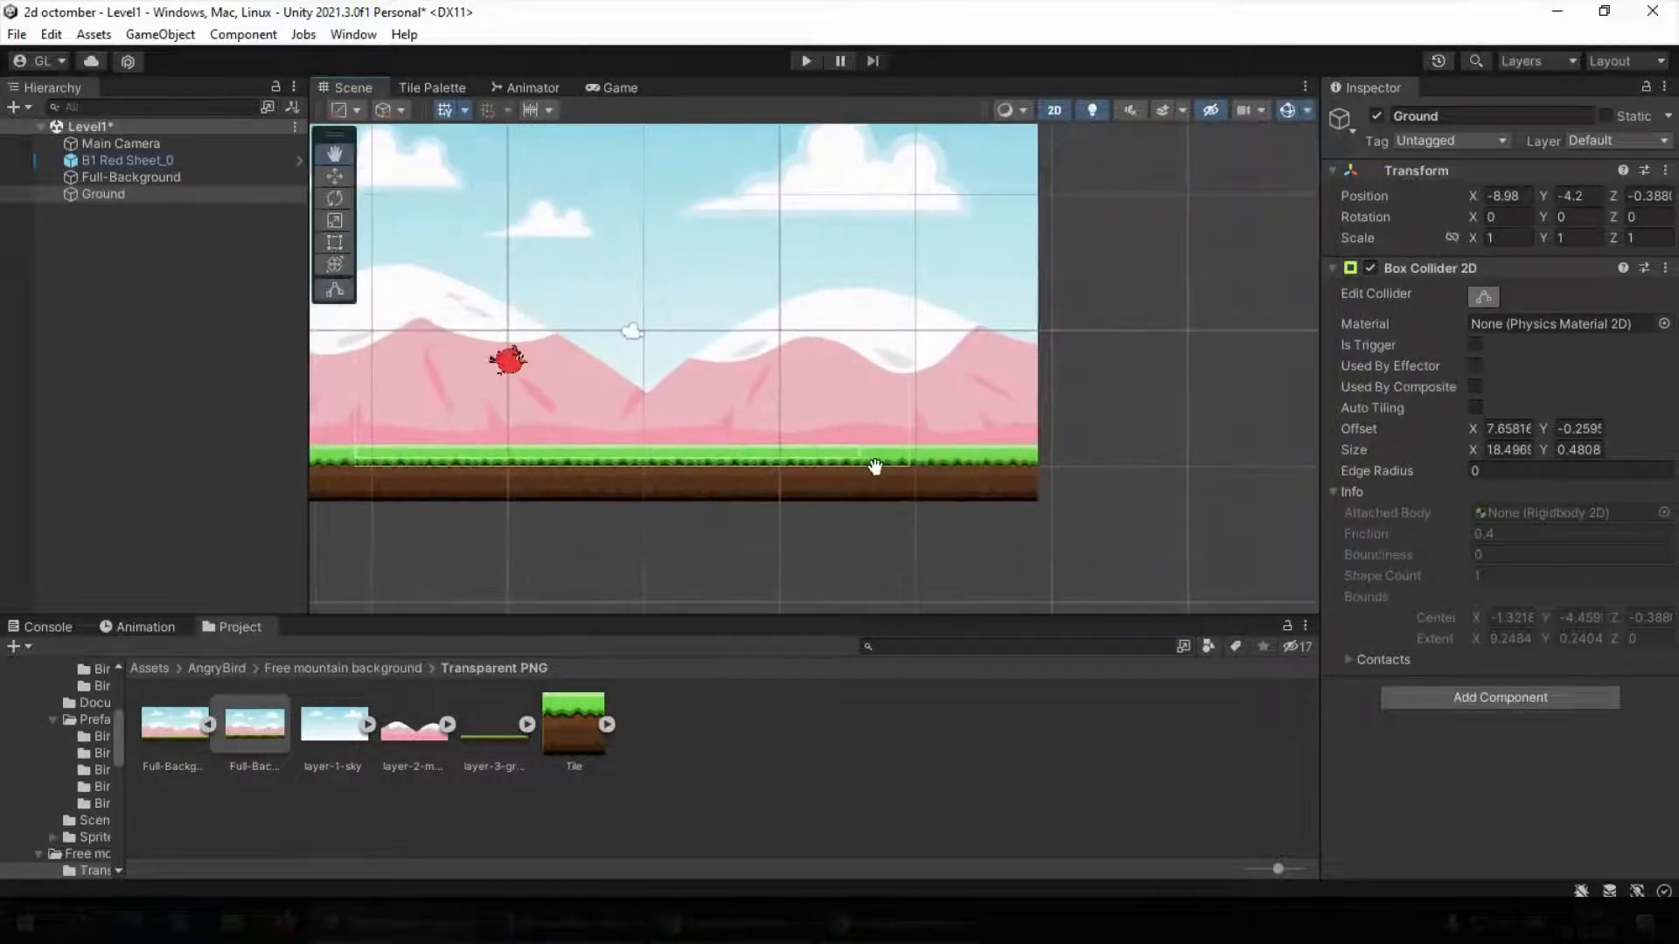
pyautogui.moveTo(859, 453); pyautogui.dragTo(1037, 451)
pyautogui.moveTo(846, 454); pyautogui.dragTo(1097, 456, button='middle')
# Extend the Ground collider's left edge to the left end of the background, for a width of about 30.68, and finish editing
pyautogui.scroll(8, 649, 423)
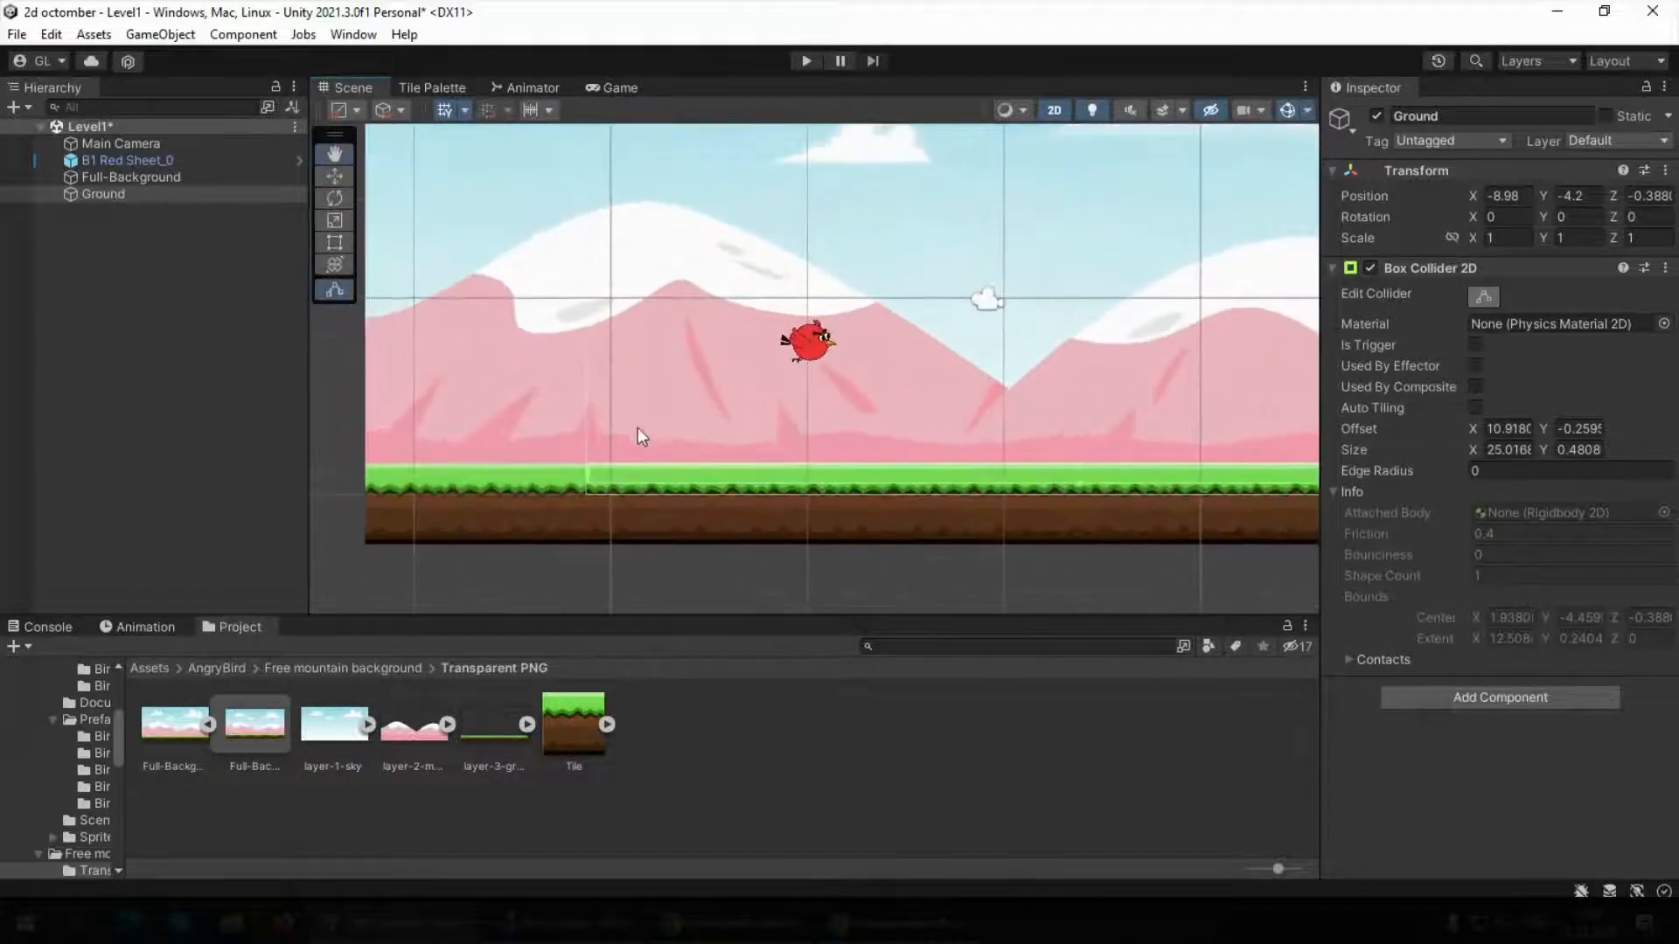
pyautogui.moveTo(583, 483); pyautogui.dragTo(337, 476)
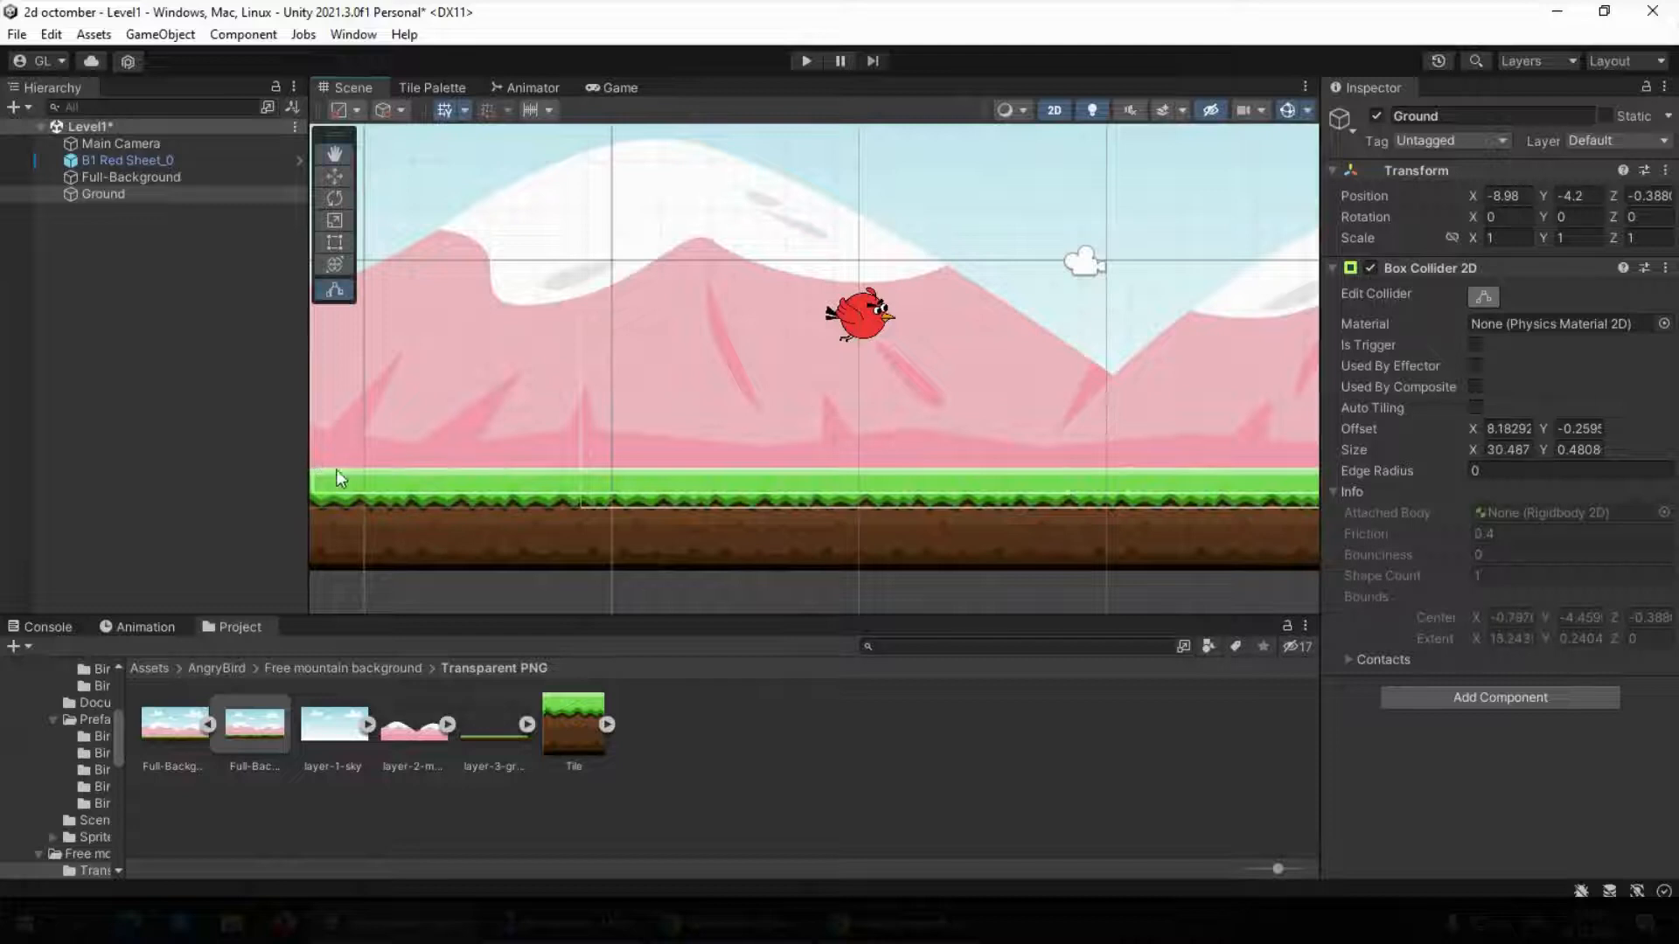
pyautogui.moveTo(337, 476); pyautogui.dragTo(543, 419, button='middle')
pyautogui.moveTo(523, 435); pyautogui.dragTo(508, 434)
pyautogui.moveTo(1202, 428); pyautogui.dragTo(321, 407, button='middle')
pyautogui.scroll(-4, 668, 349)
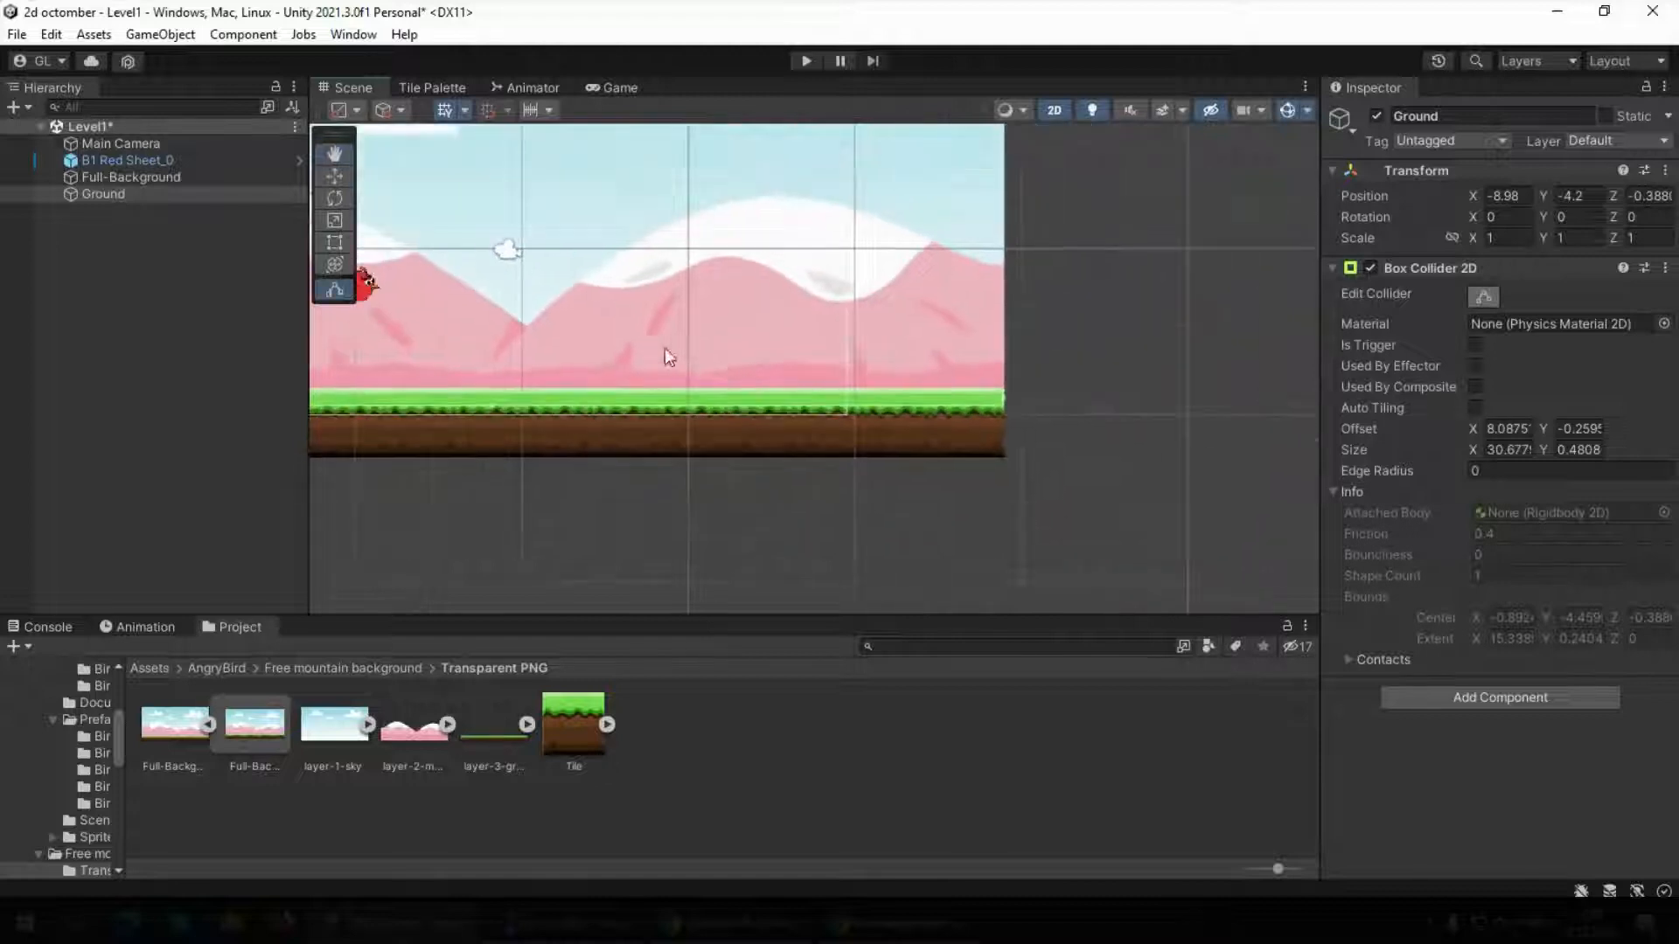
pyautogui.moveTo(424, 318); pyautogui.dragTo(591, 341, button='middle')
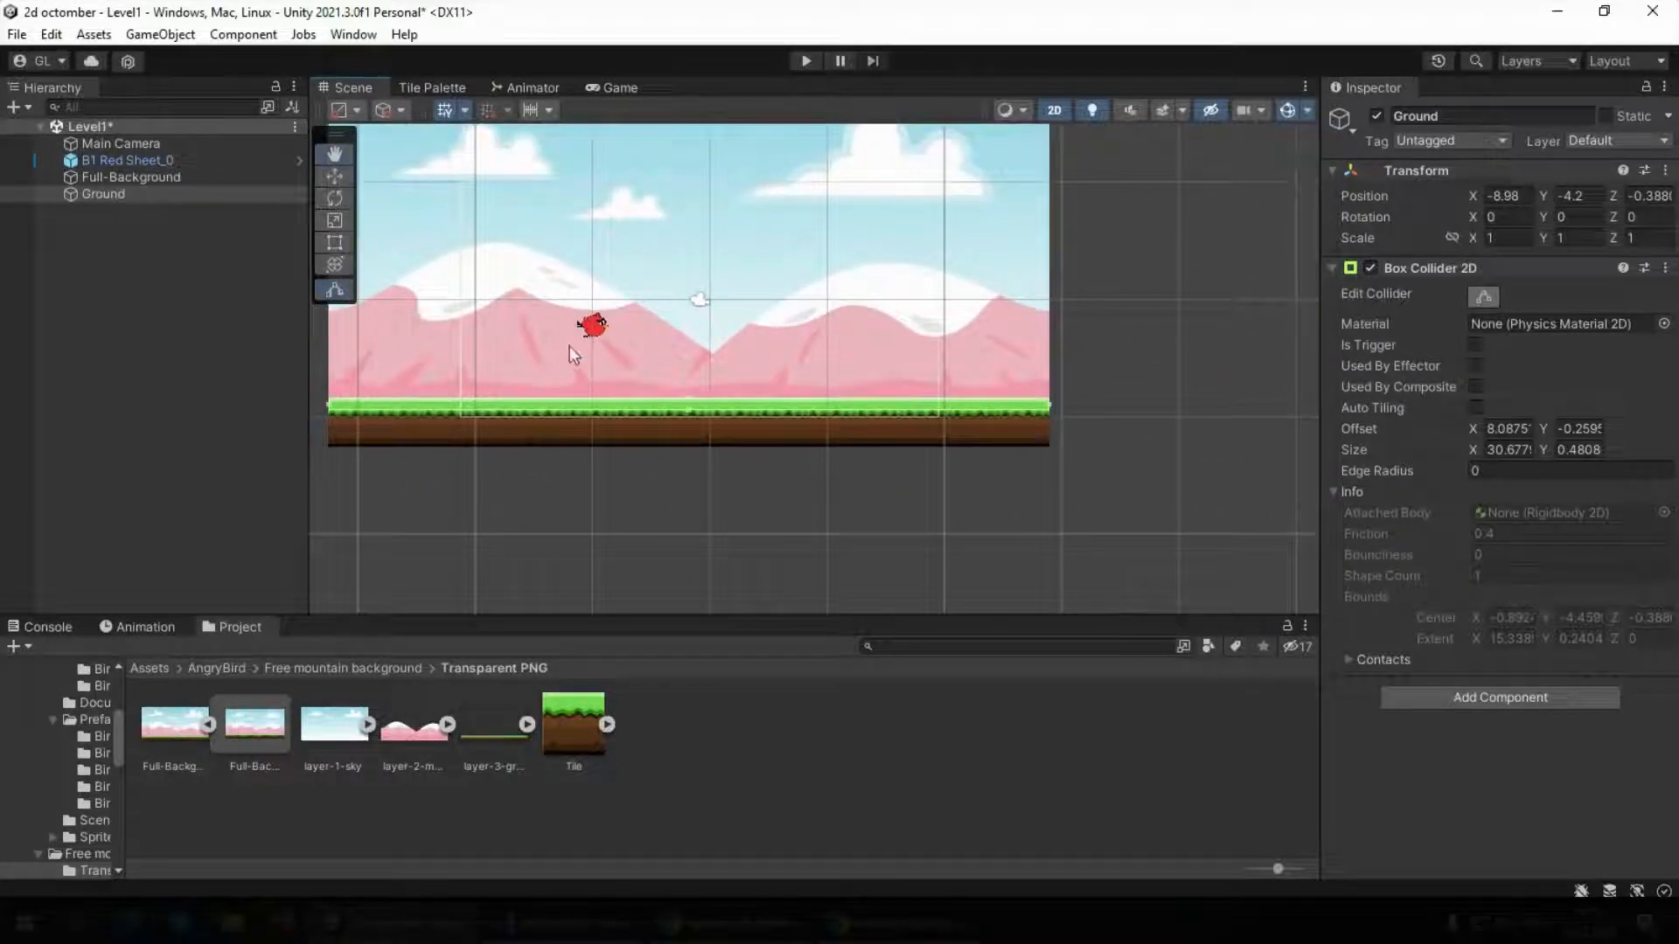
pyautogui.click(89, 241)
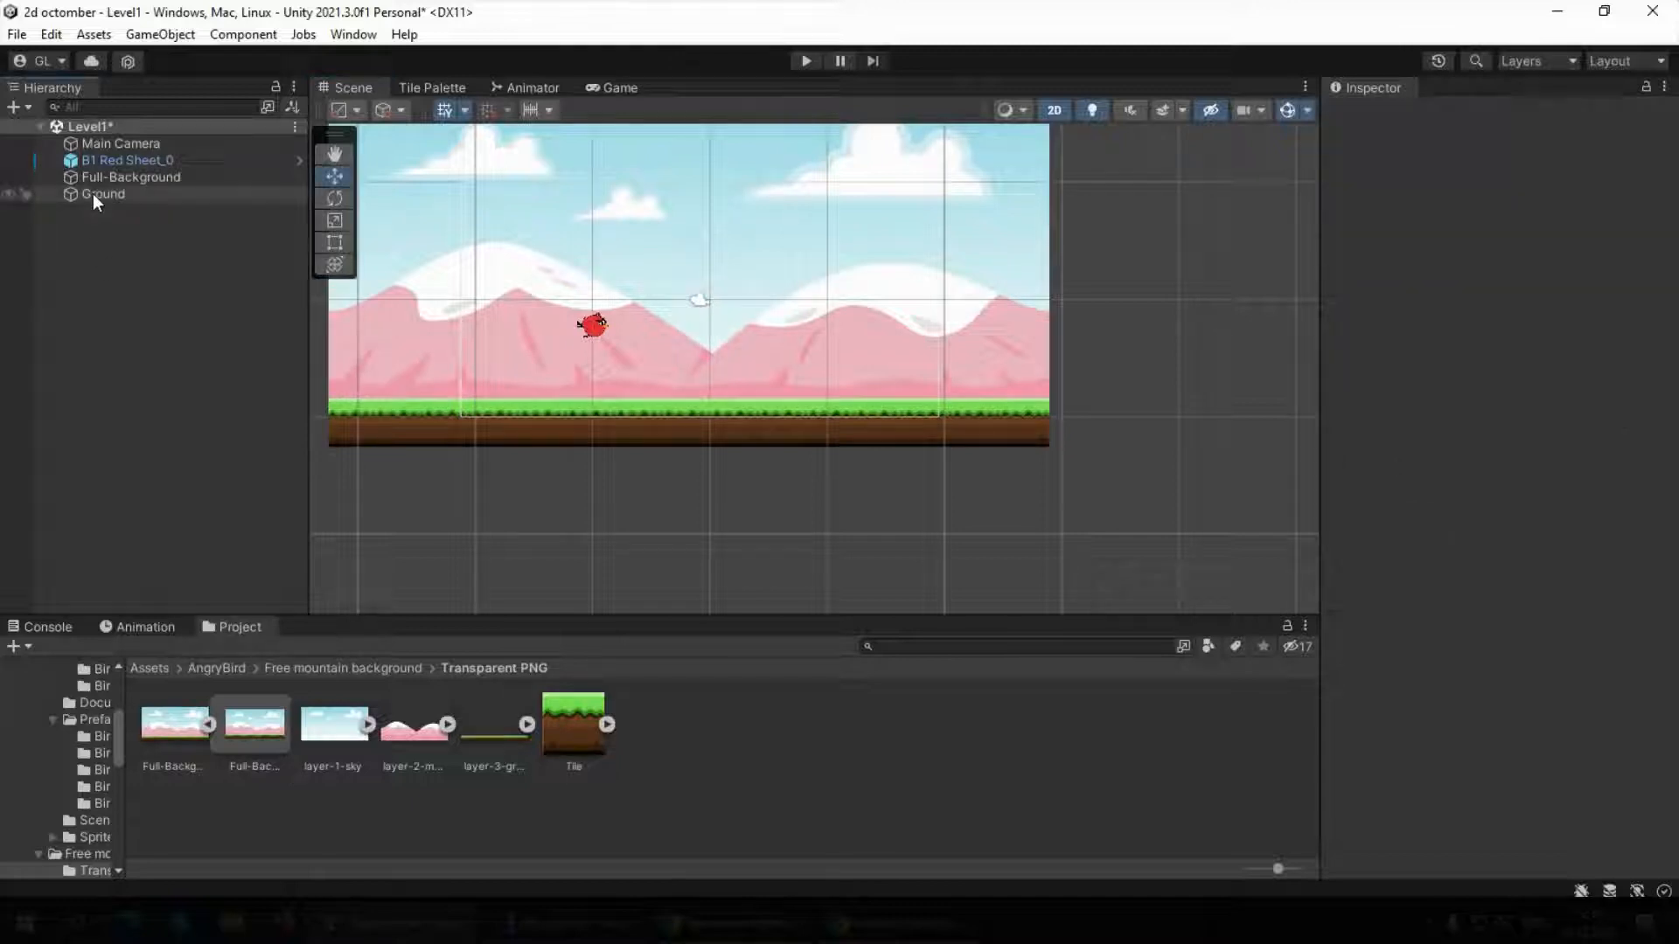
# Make Ground a child of Full-Background, then duplicate Full-Background and place the copy directly to its right at X 29.48
pyautogui.moveTo(92, 194); pyautogui.dragTo(135, 175)
pyautogui.click(109, 217)
pyautogui.click(106, 177)
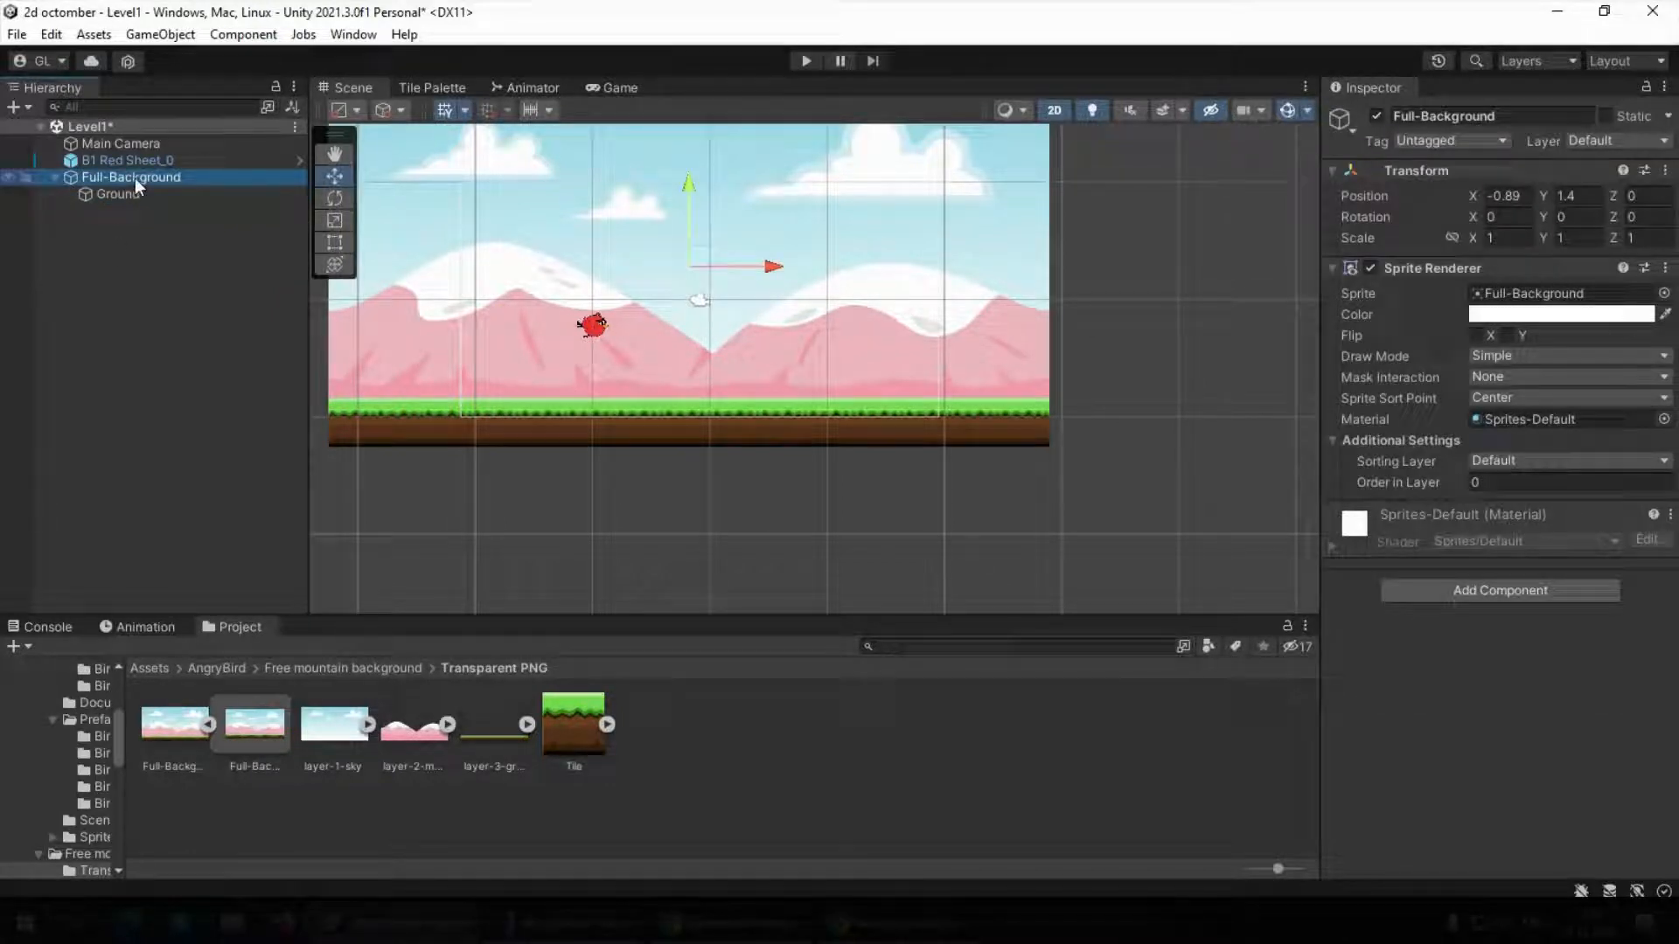
pyautogui.hotkey('ctrl', 'd')
pyautogui.moveTo(773, 266); pyautogui.dragTo(1489, 315)
pyautogui.scroll(-8, 1205, 289)
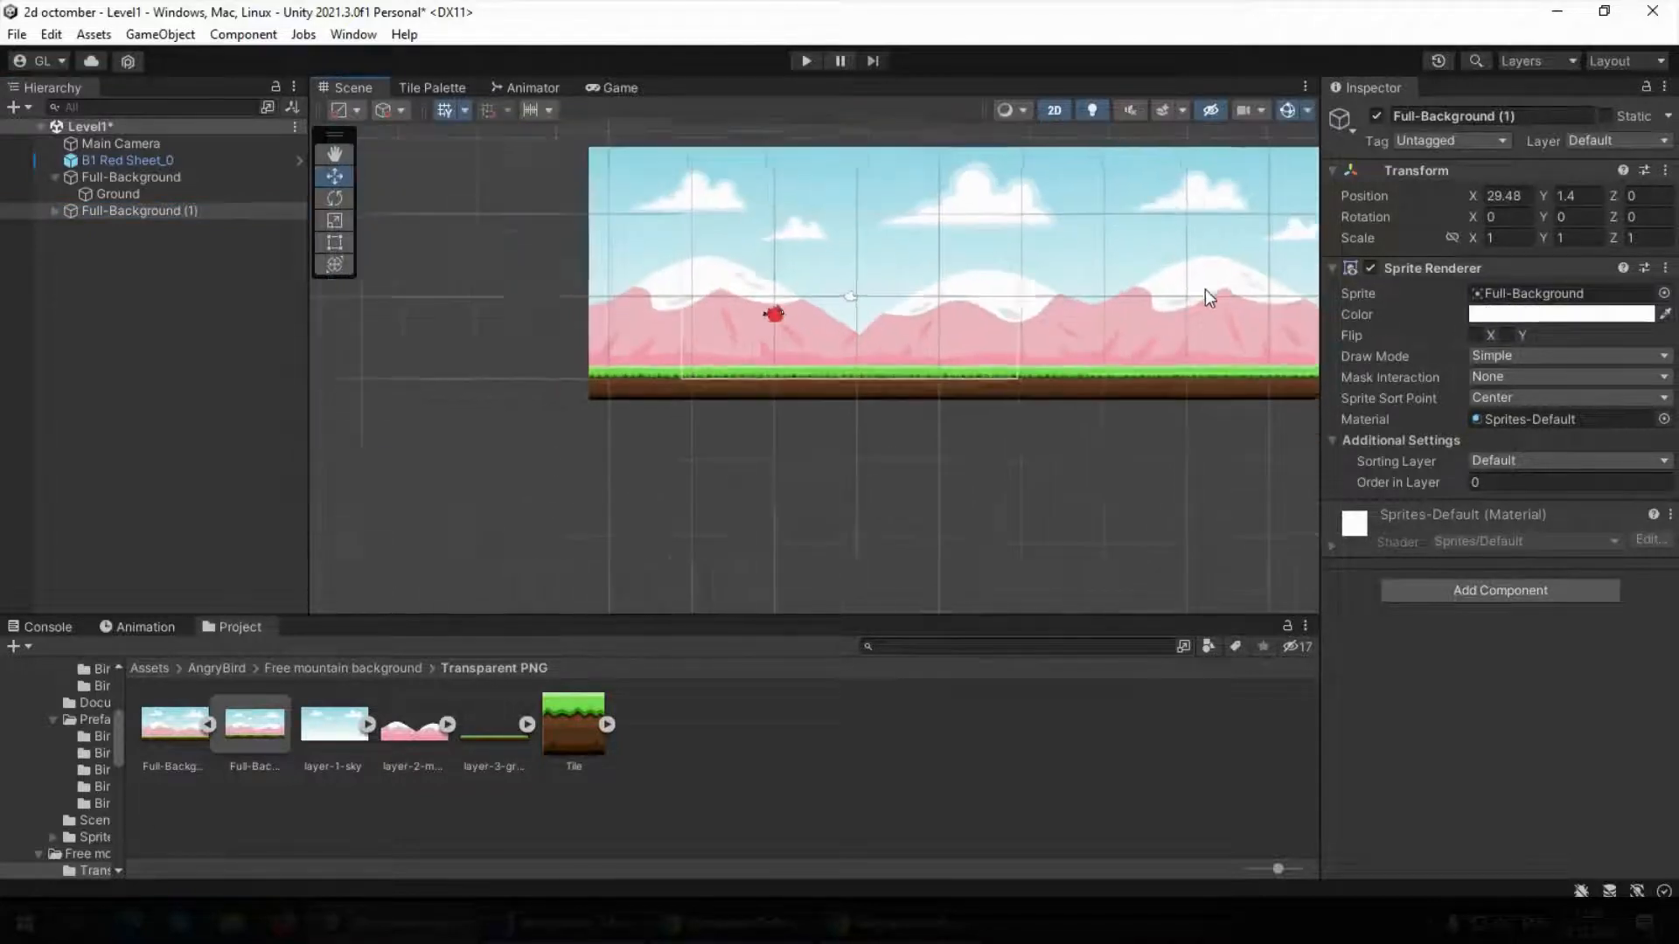
# Look over the two adjoining backgrounds, run the level to check how the bird meets the ground, and stop it
pyautogui.moveTo(1201, 285); pyautogui.dragTo(836, 290, button='middle')
pyautogui.moveTo(517, 310); pyautogui.dragTo(704, 342, button='middle')
pyautogui.scroll(8, 498, 266)
pyautogui.scroll(9, 731, 382)
pyautogui.scroll(-10, 707, 320)
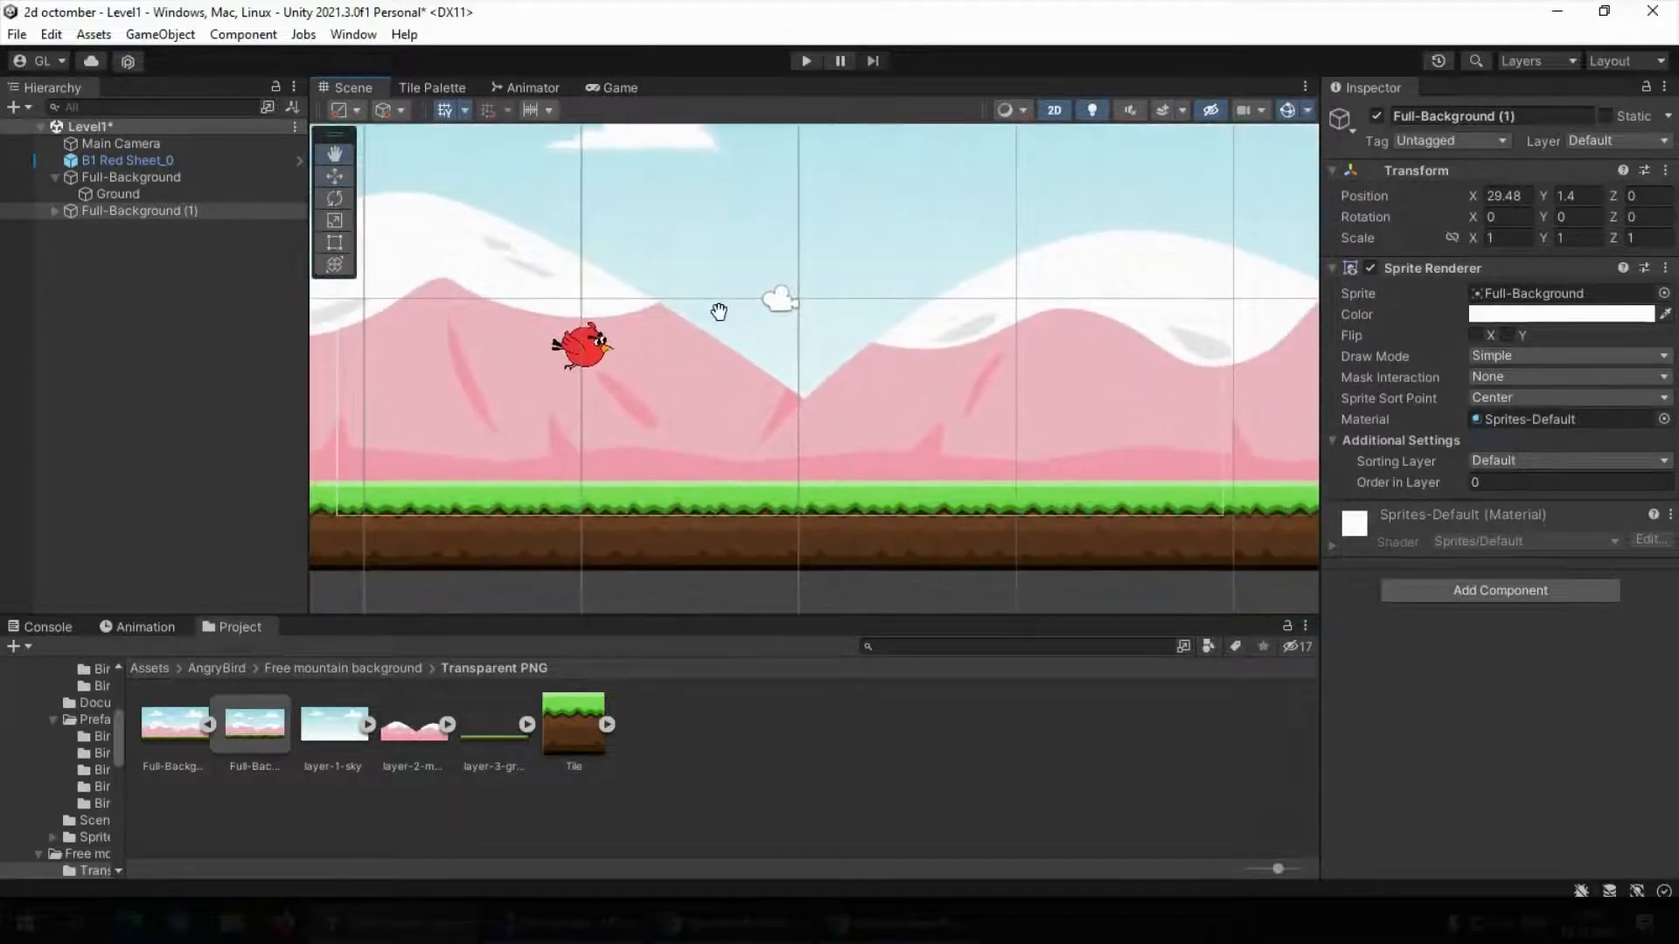
pyautogui.moveTo(800, 313); pyautogui.dragTo(710, 232, button='middle')
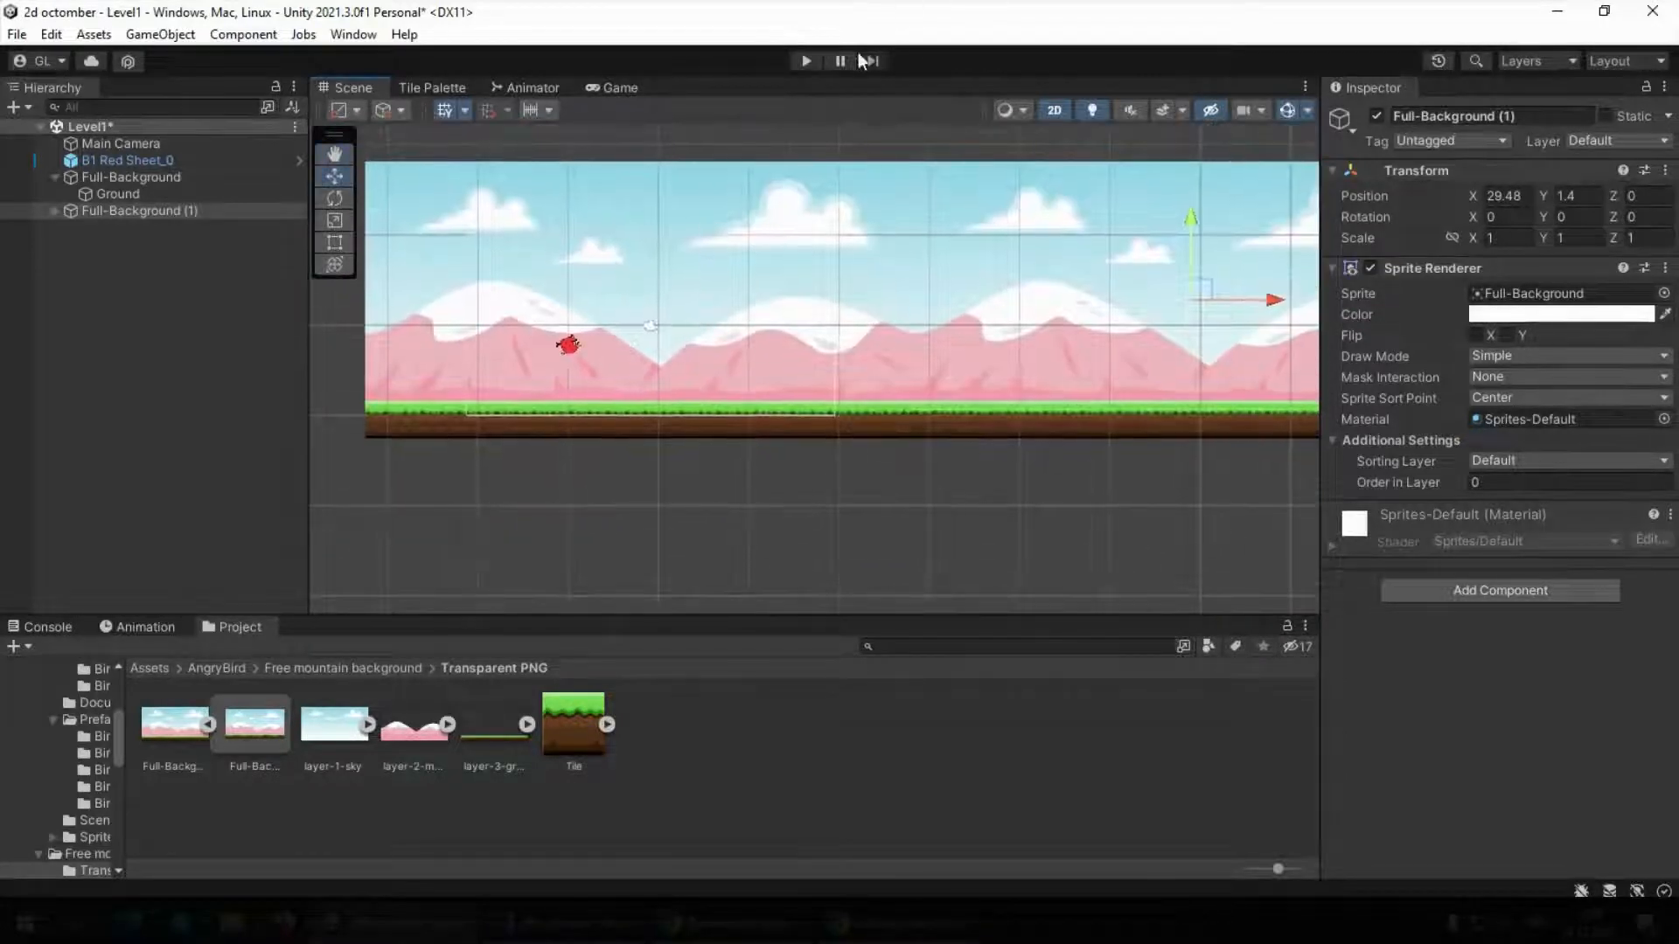
pyautogui.click(805, 60)
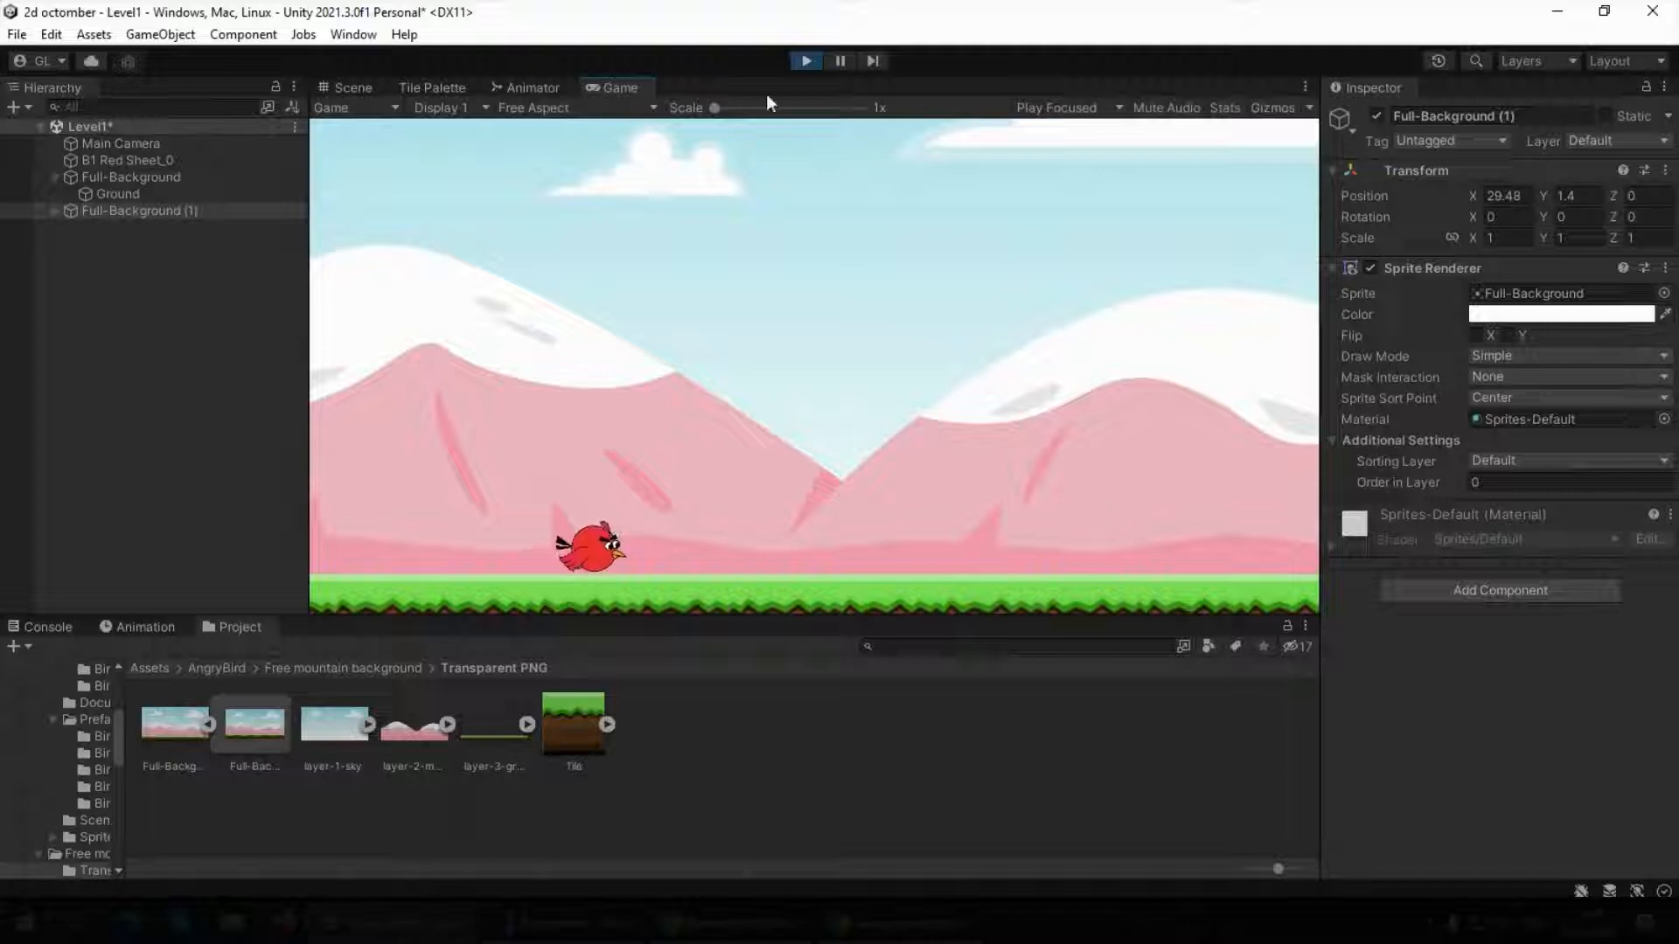
pyautogui.click(806, 60)
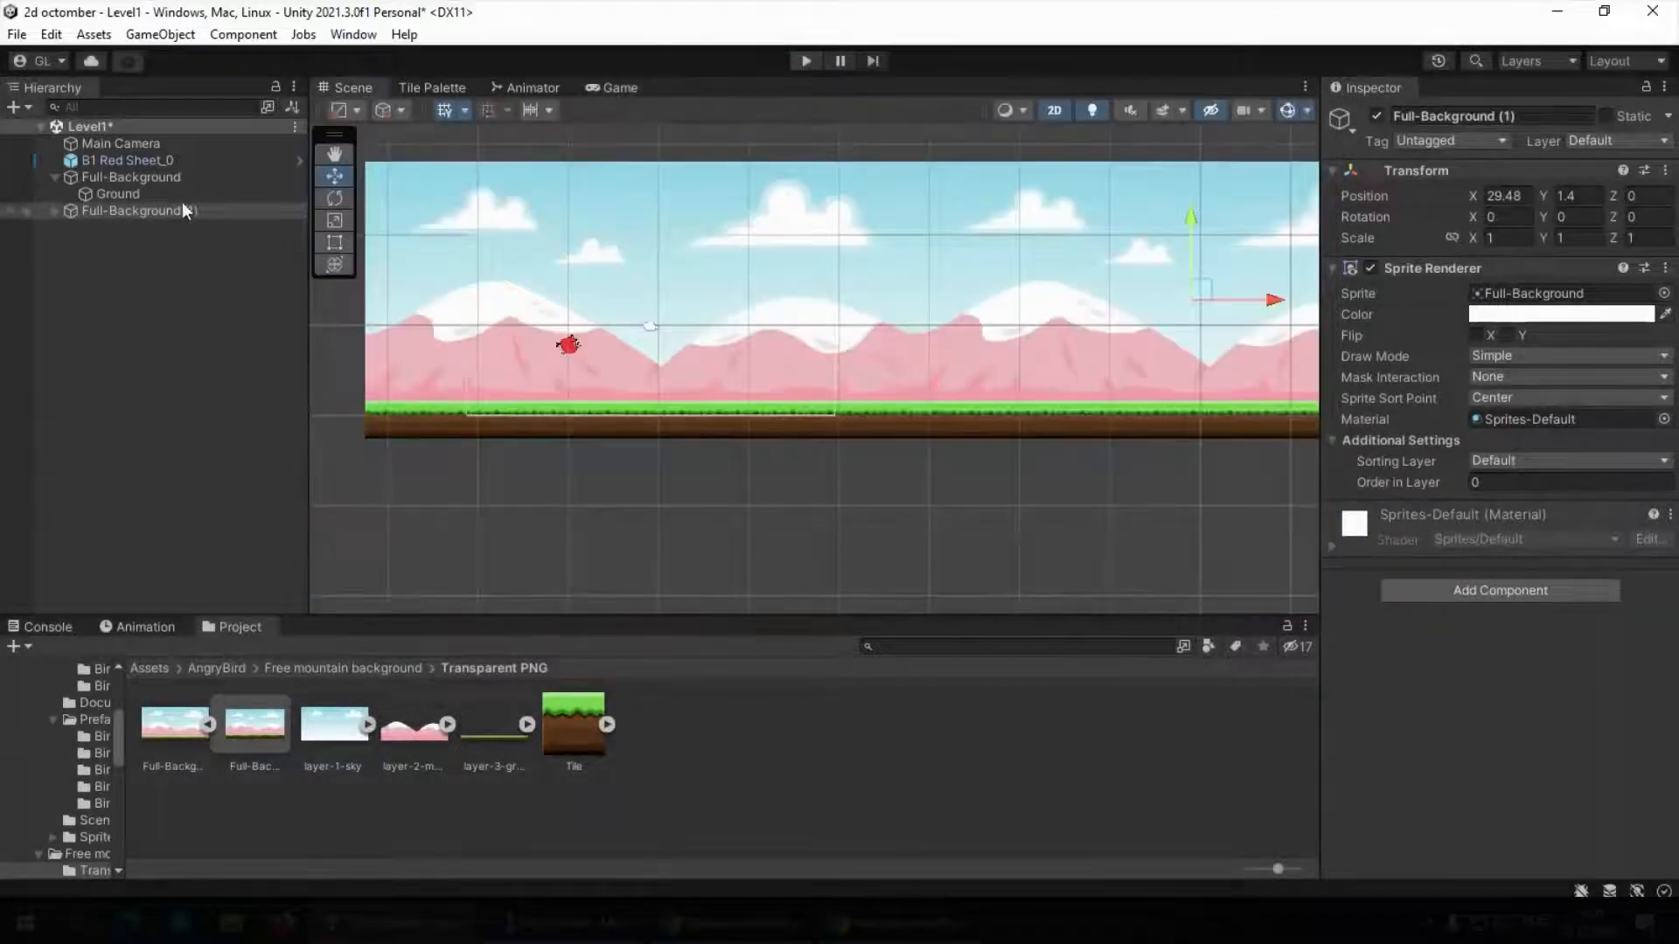
# Freeze the Z rotation in the Rigidbody 2D constraints of the red bird, B1 Red Sheet_0
pyautogui.click(155, 160)
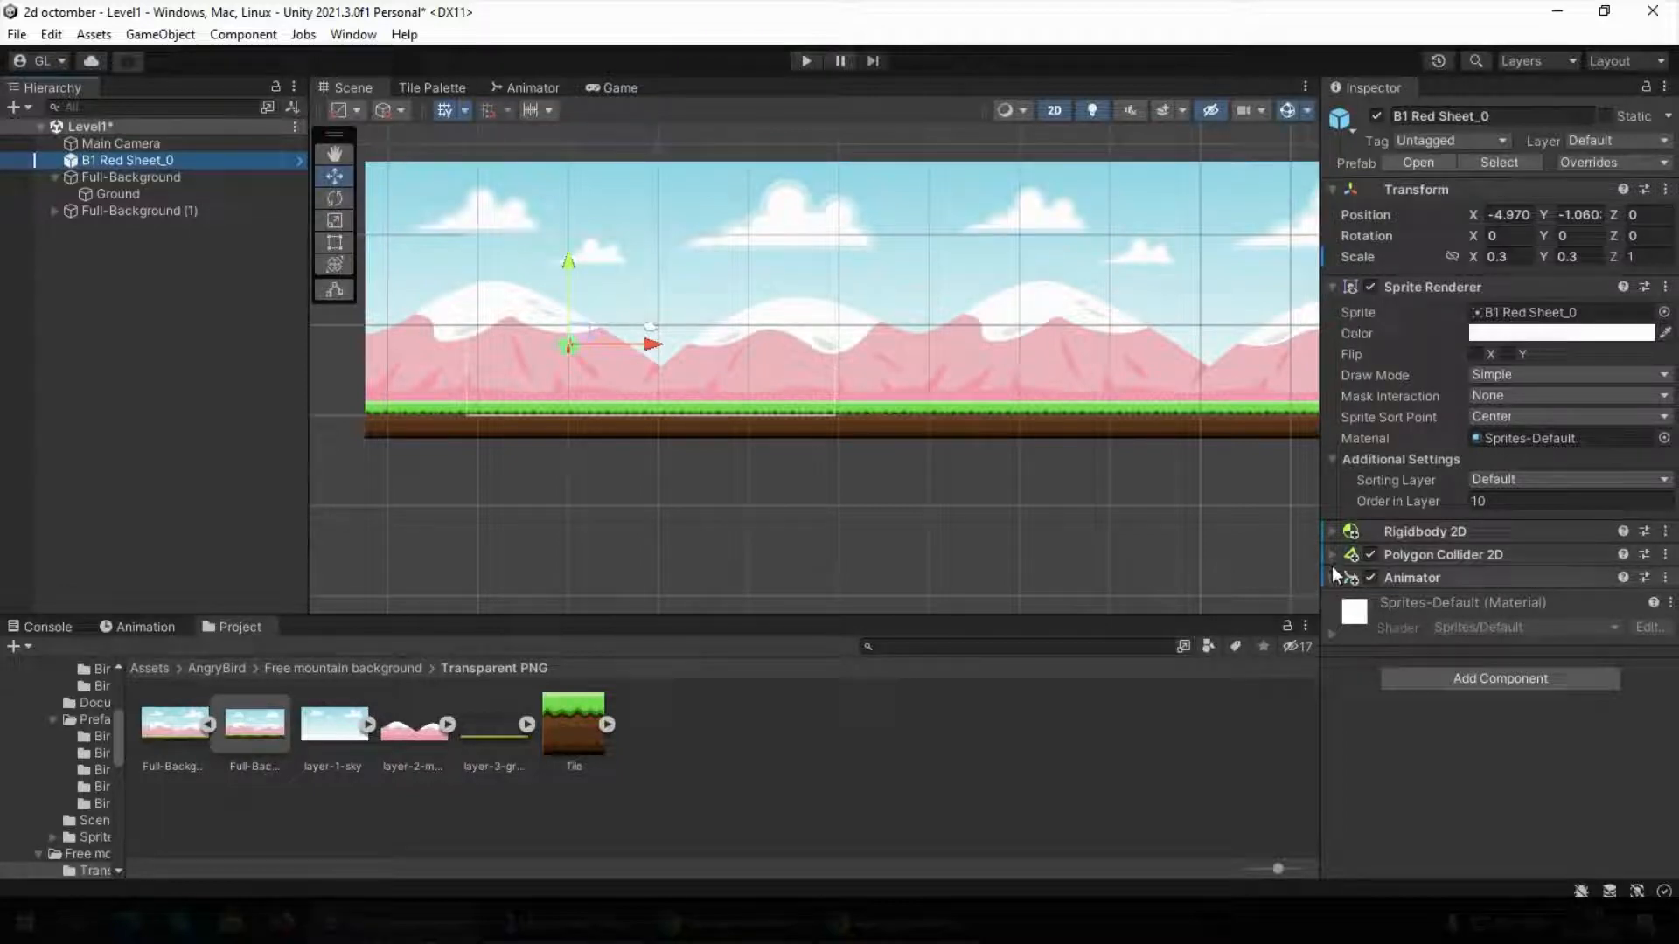
pyautogui.click(1331, 533)
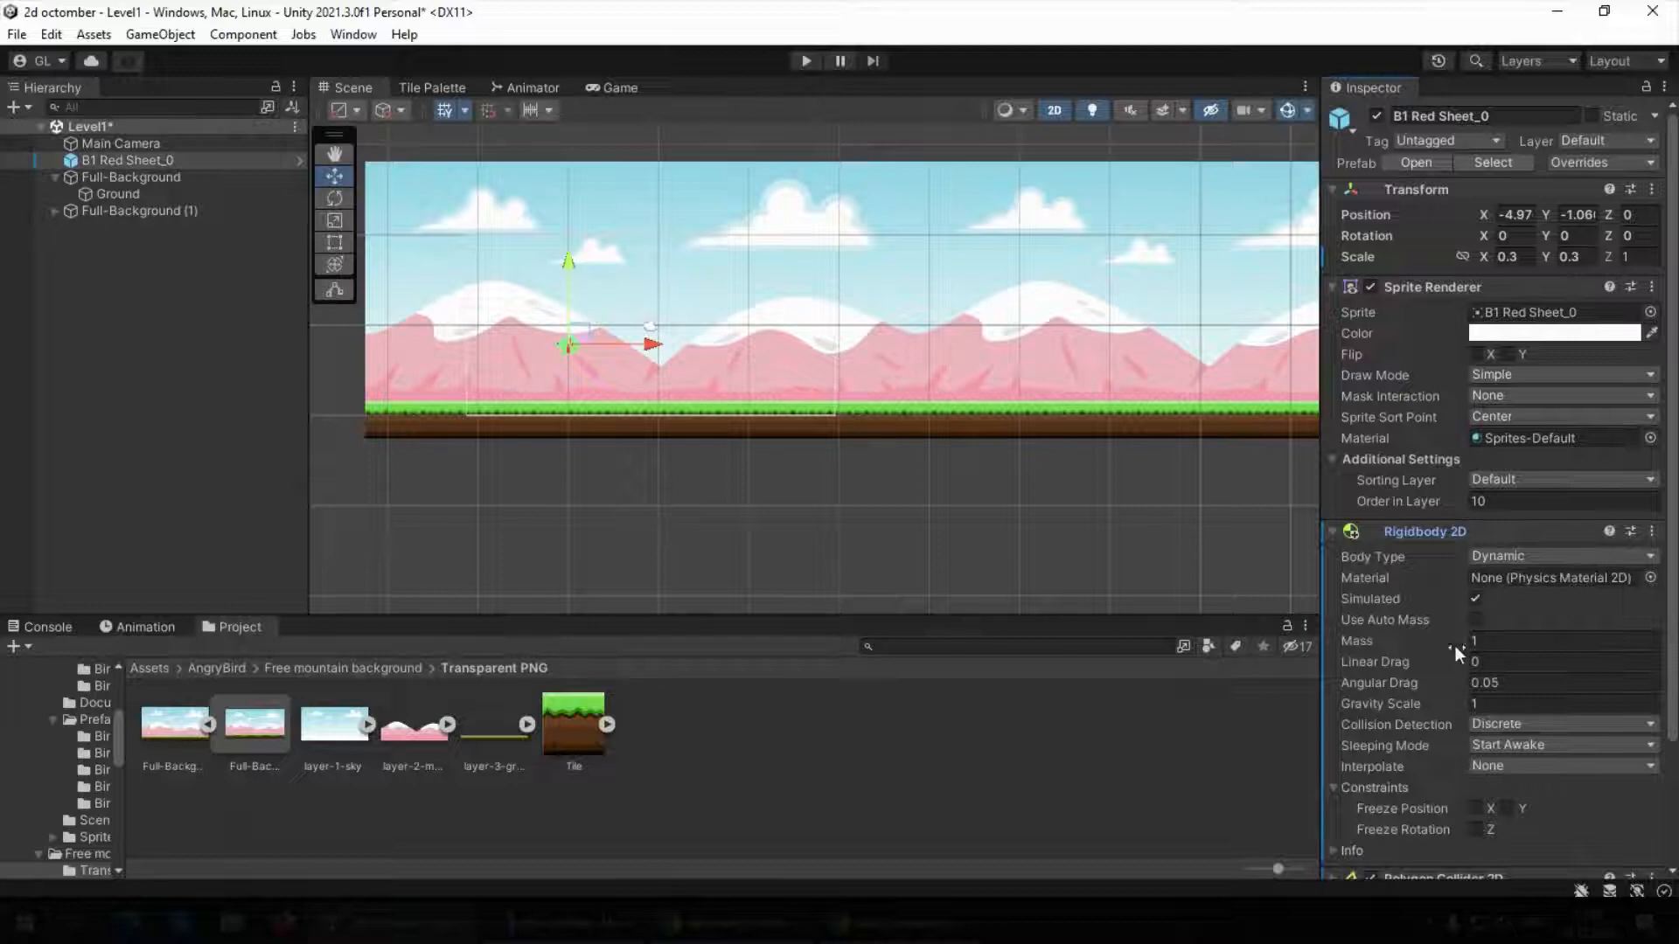
pyautogui.scroll(-3, 1443, 682)
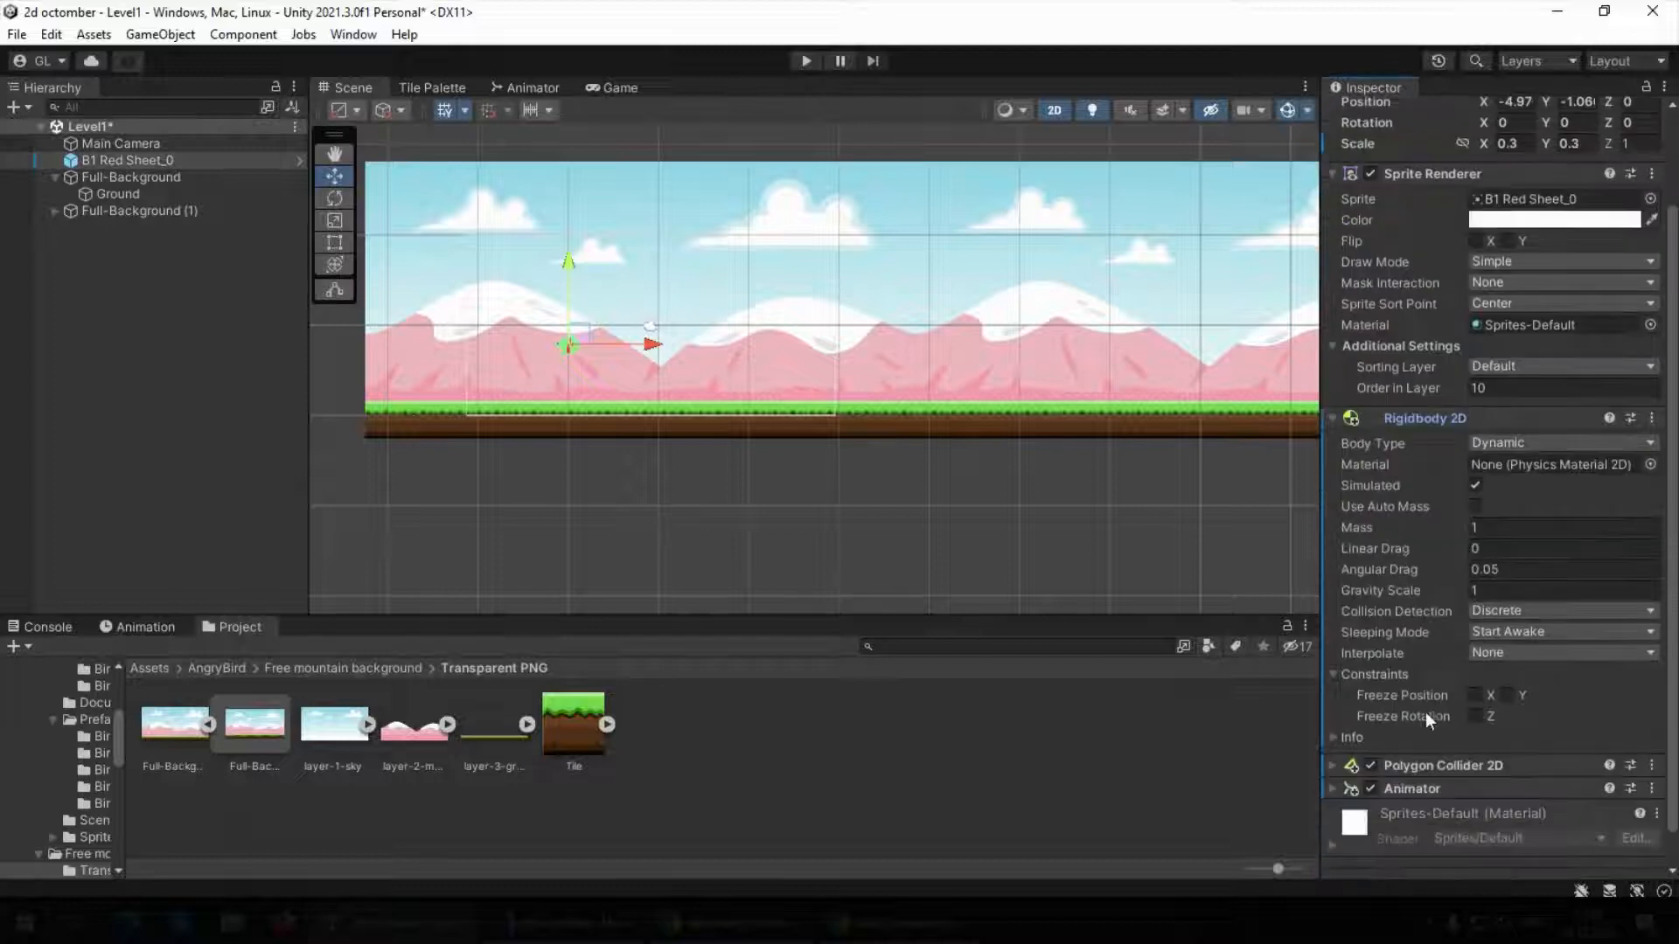
pyautogui.click(1477, 716)
# Set the bird's Rigidbody 2D body type to Kinematic, run the level to test it, and stop it
pyautogui.scroll(6, 595, 334)
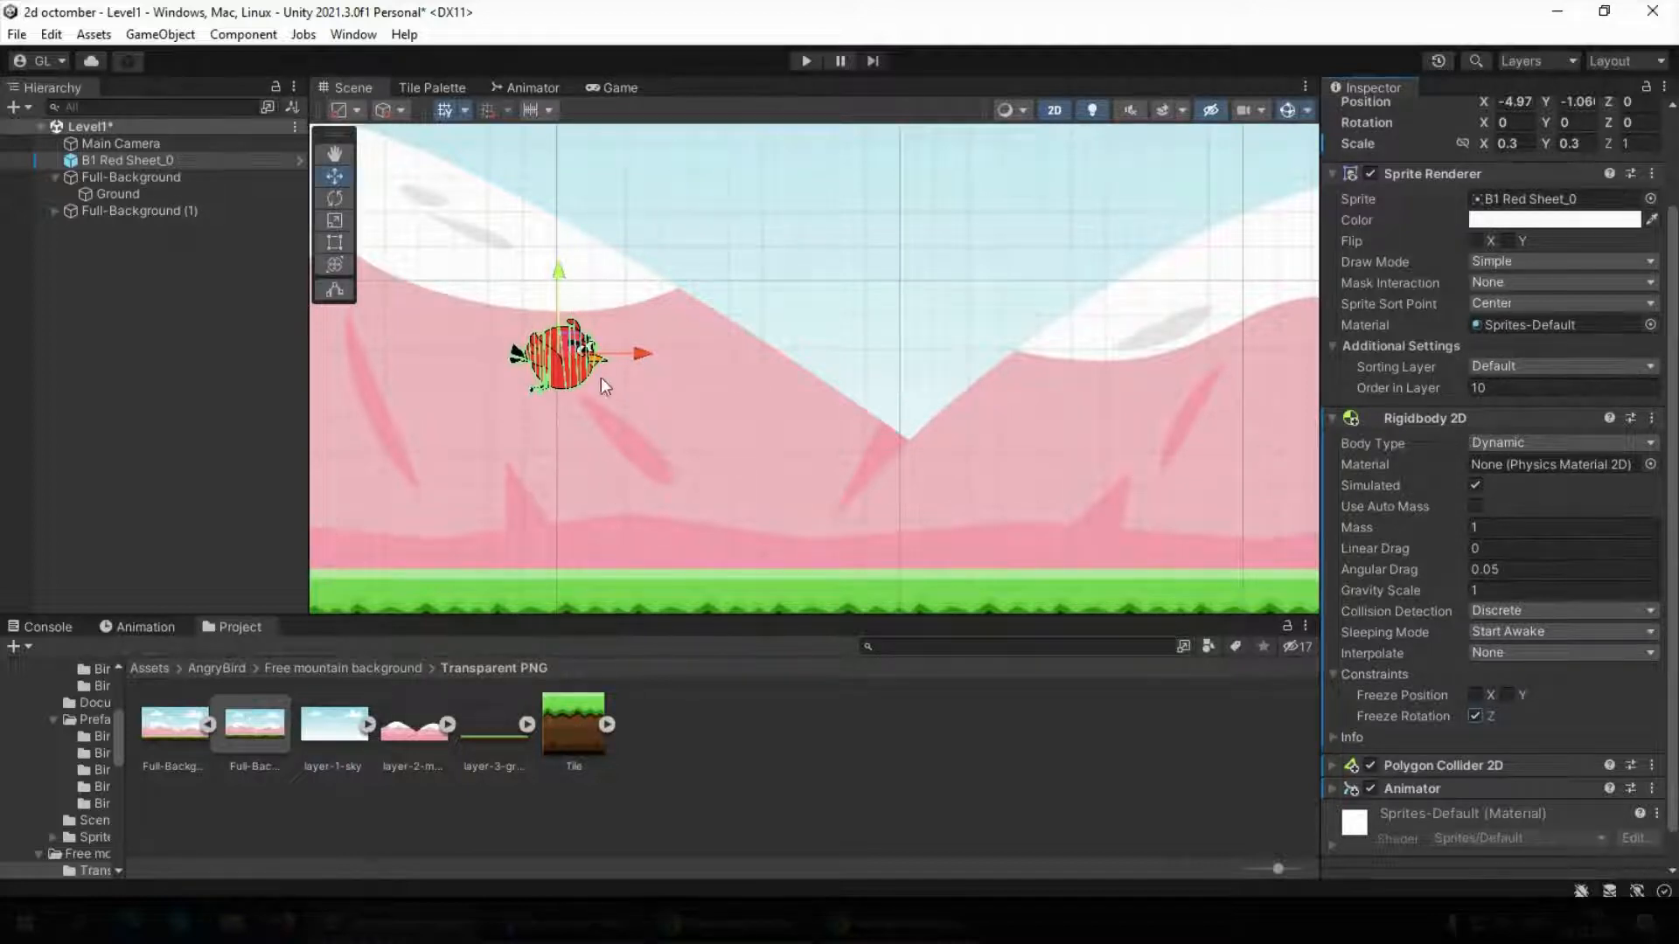
pyautogui.scroll(-1, 574, 402)
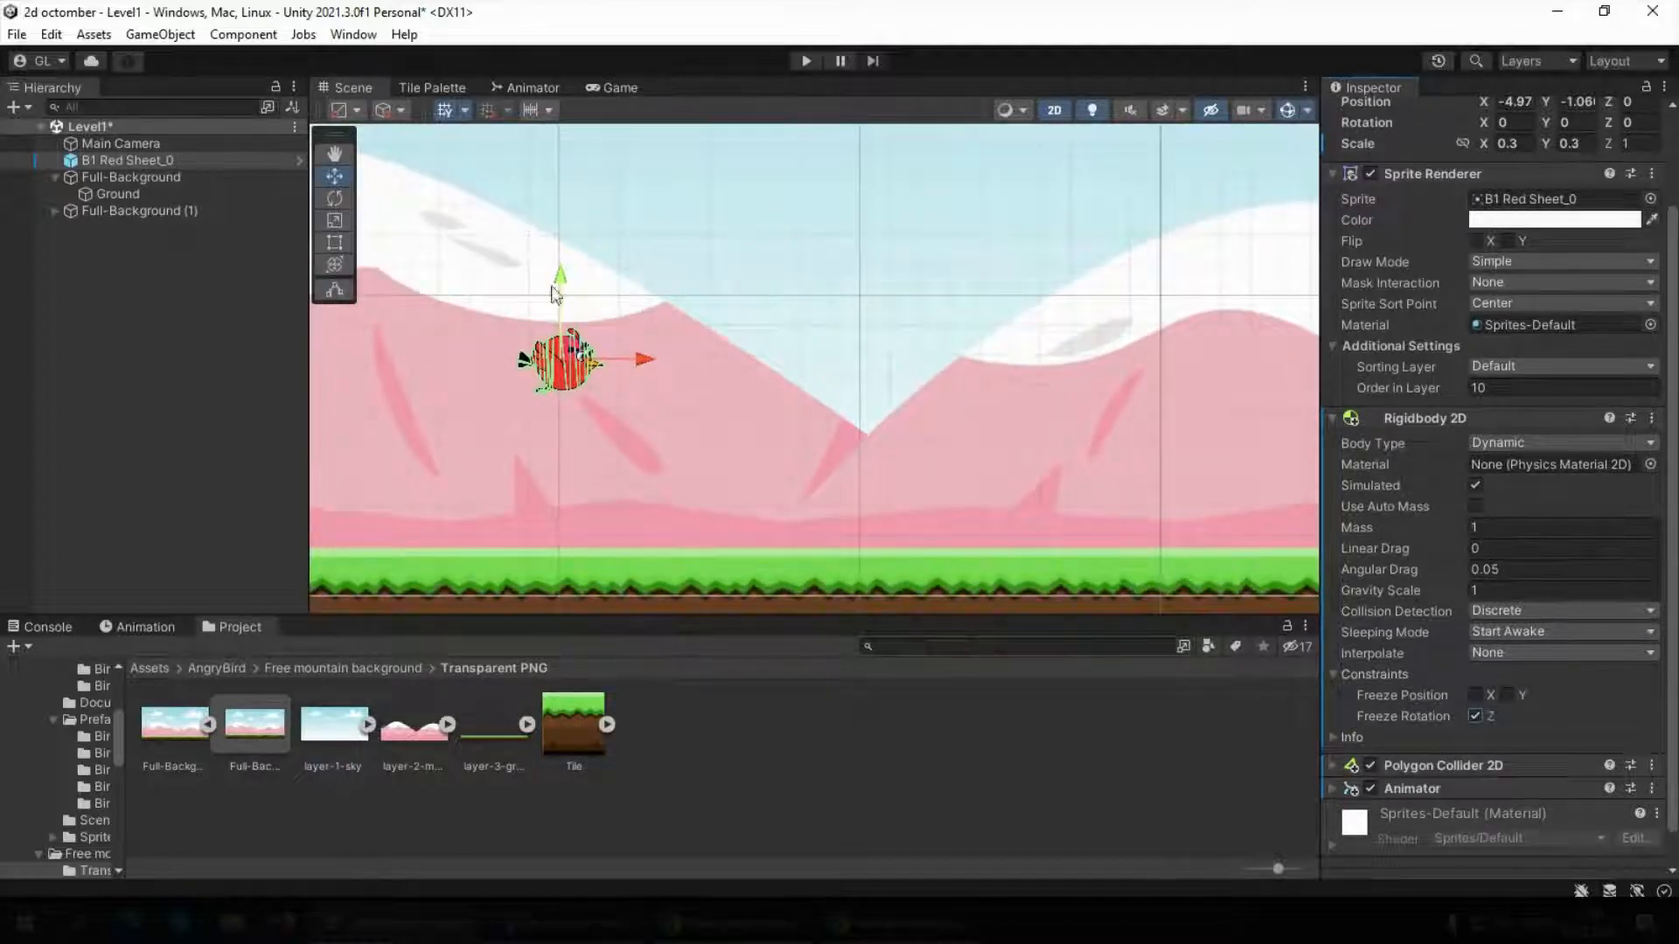
pyautogui.scroll(-1, 520, 442)
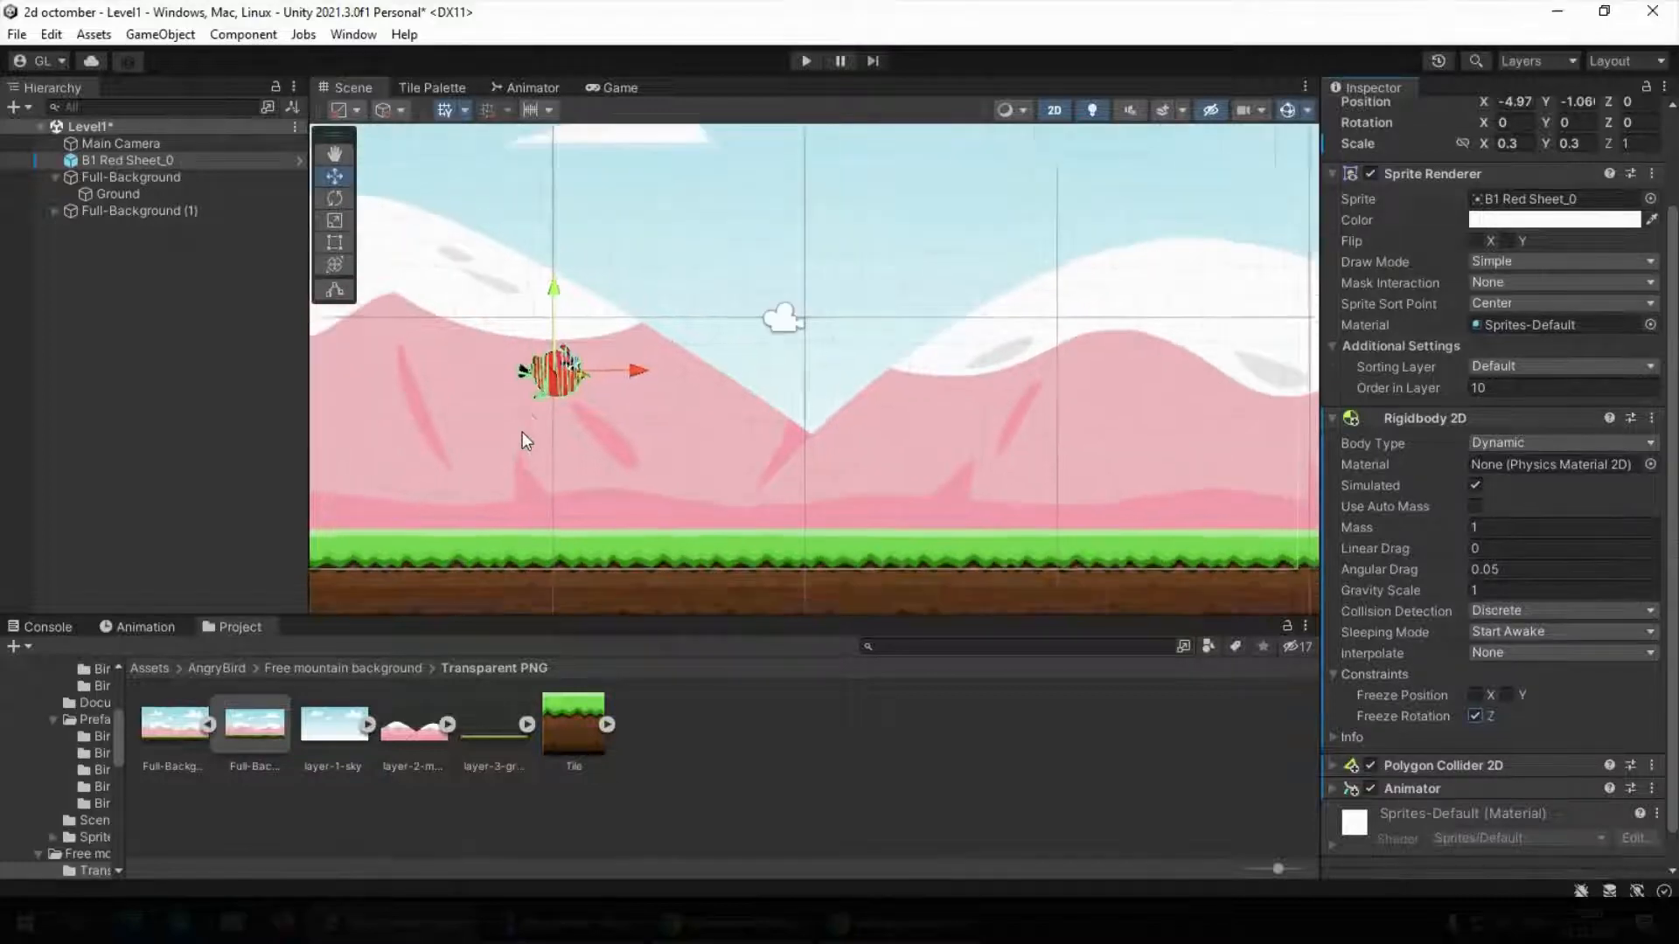
pyautogui.scroll(-2, 522, 432)
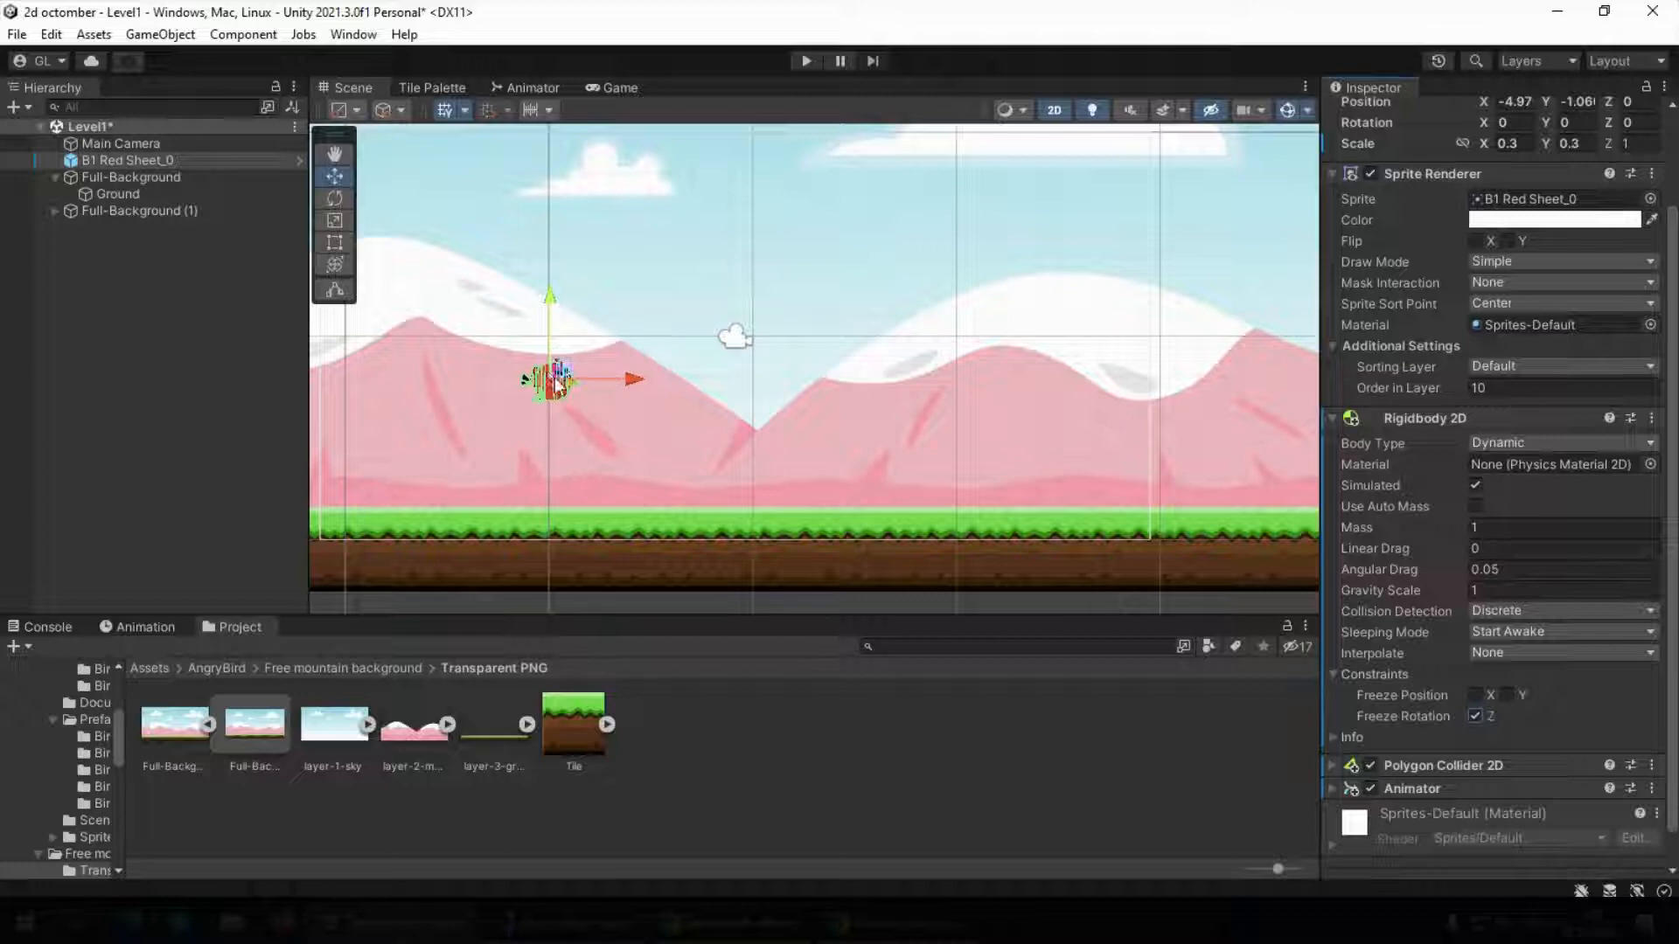
pyautogui.scroll(2, 553, 381)
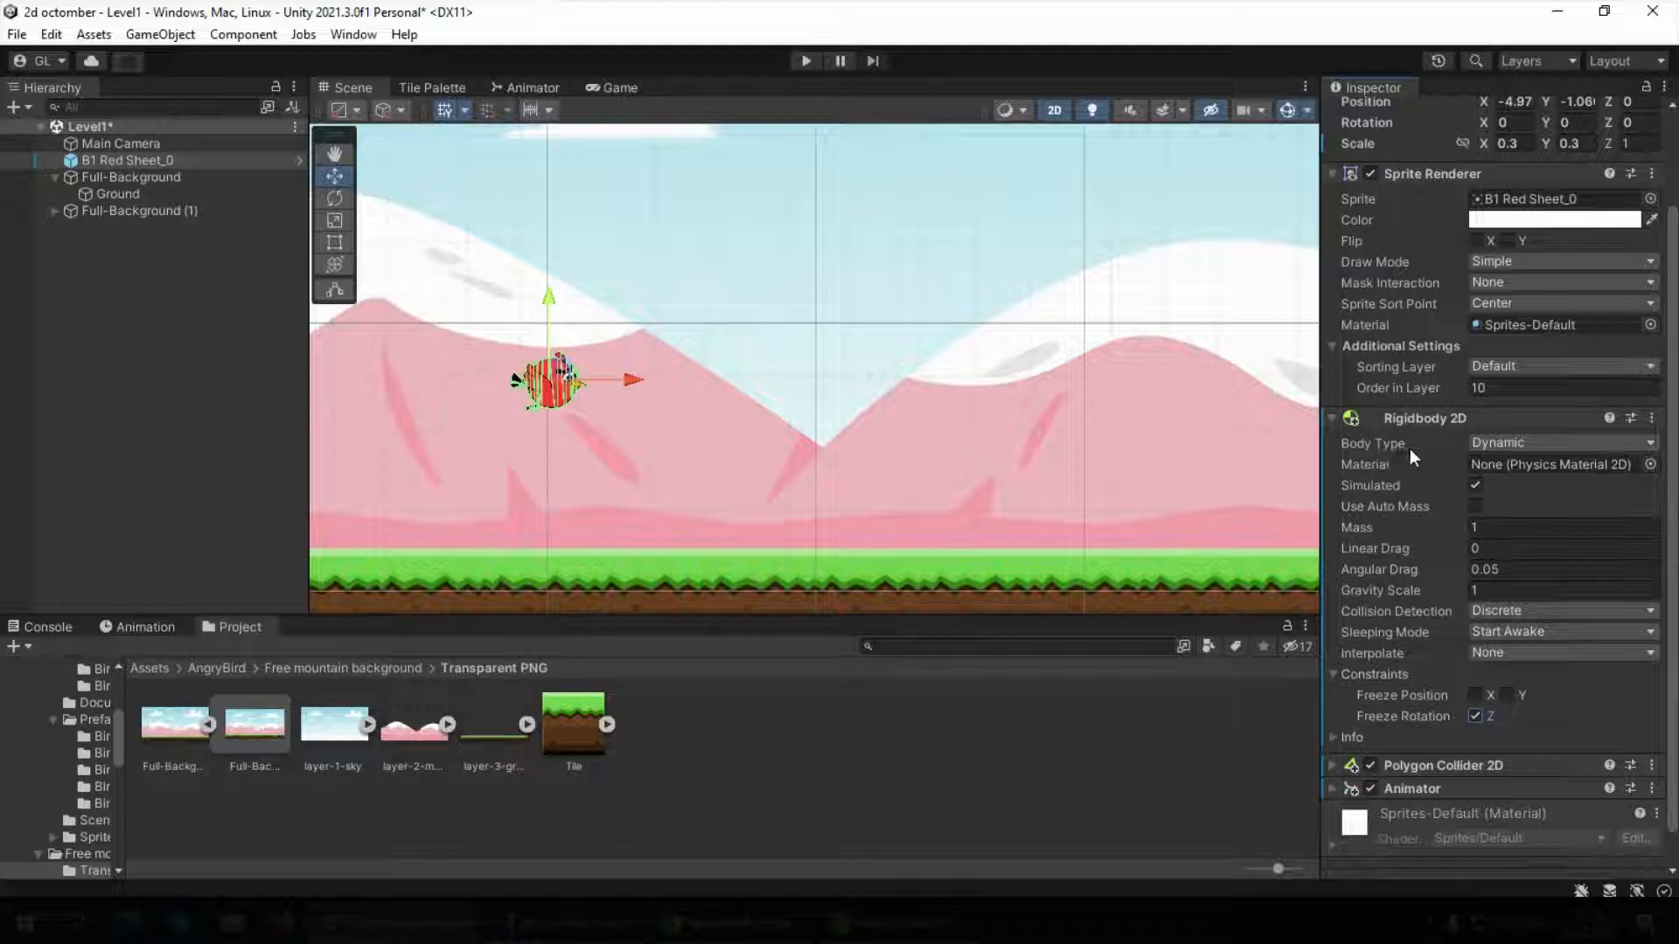
pyautogui.click(1496, 446)
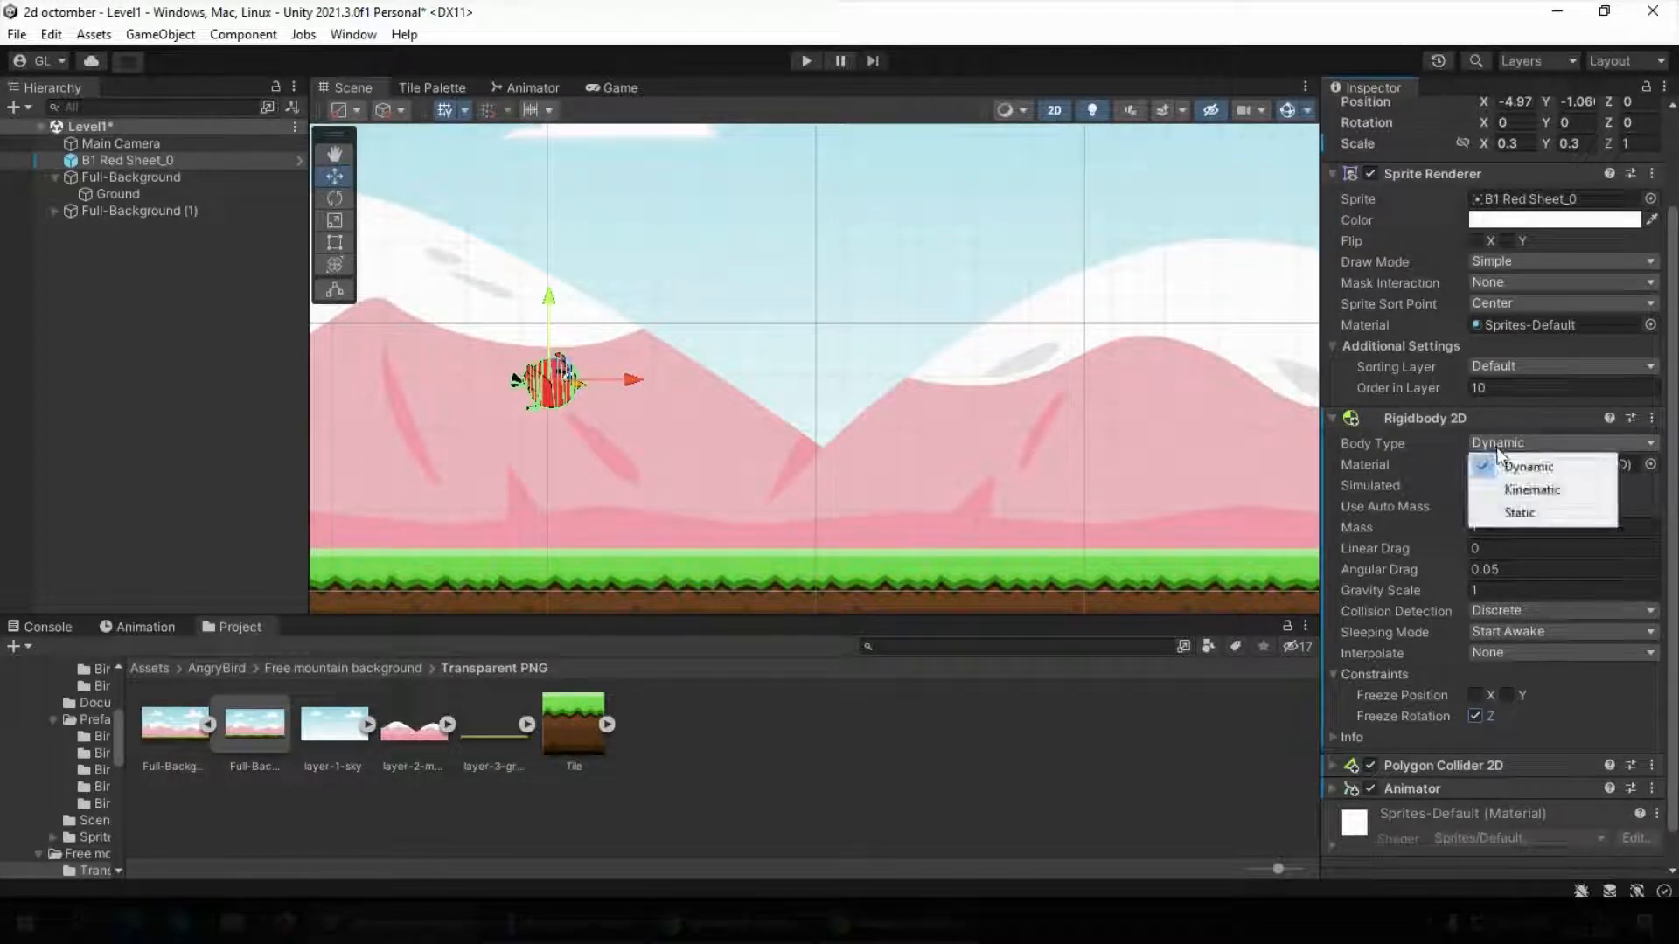
pyautogui.click(1516, 491)
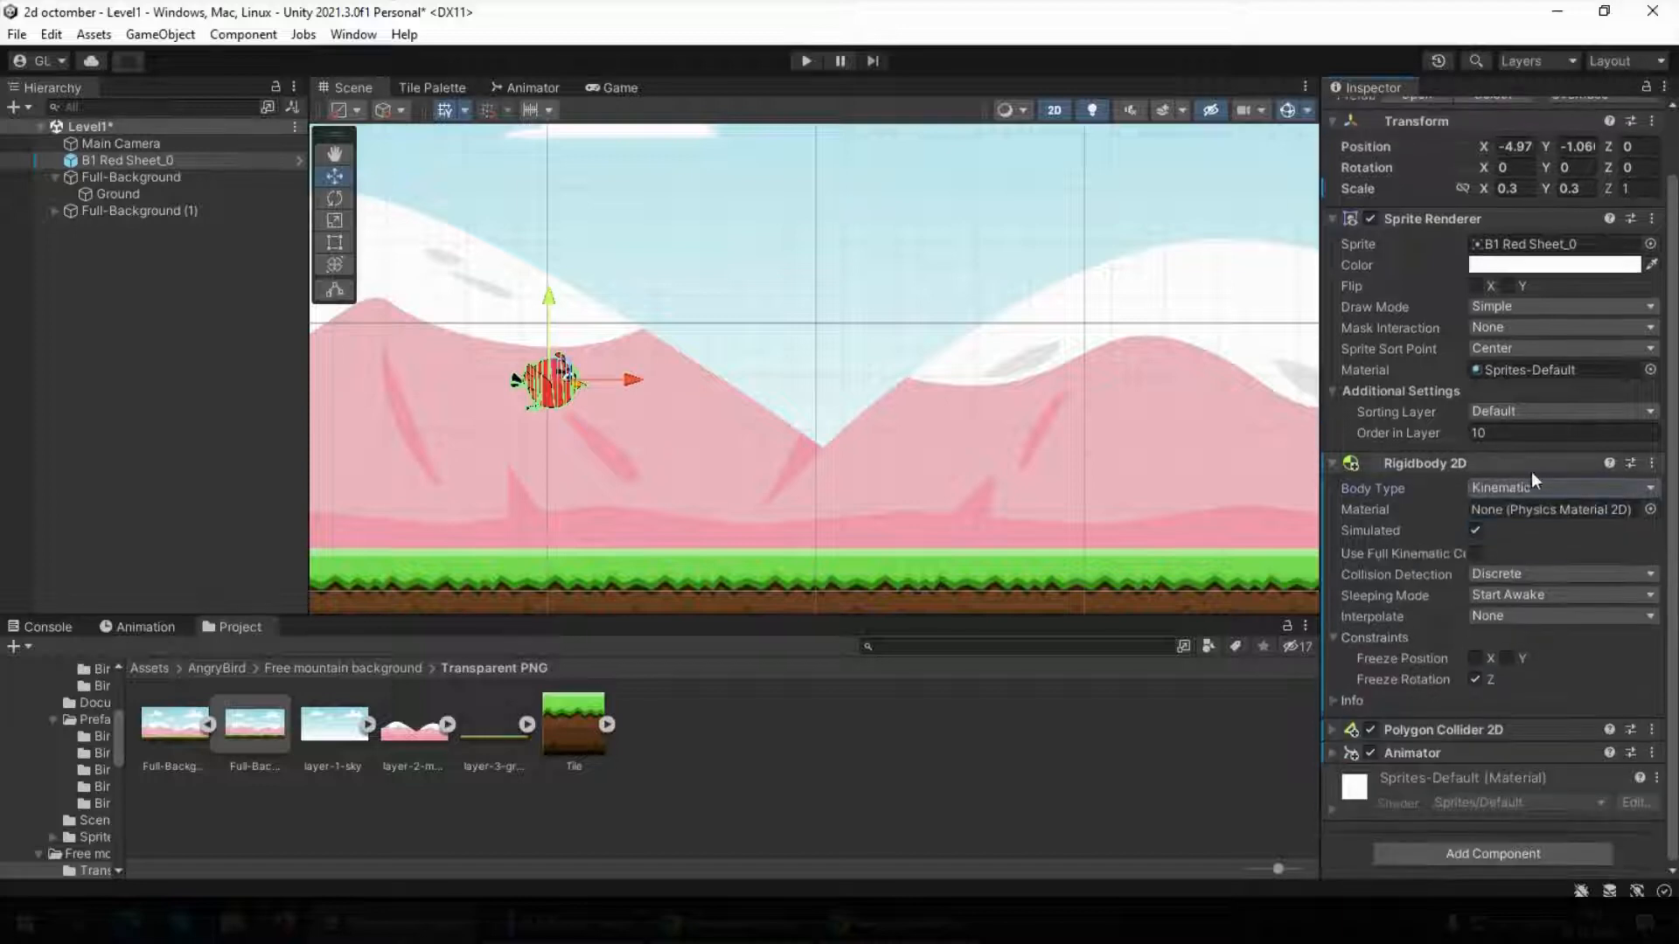
pyautogui.click(807, 62)
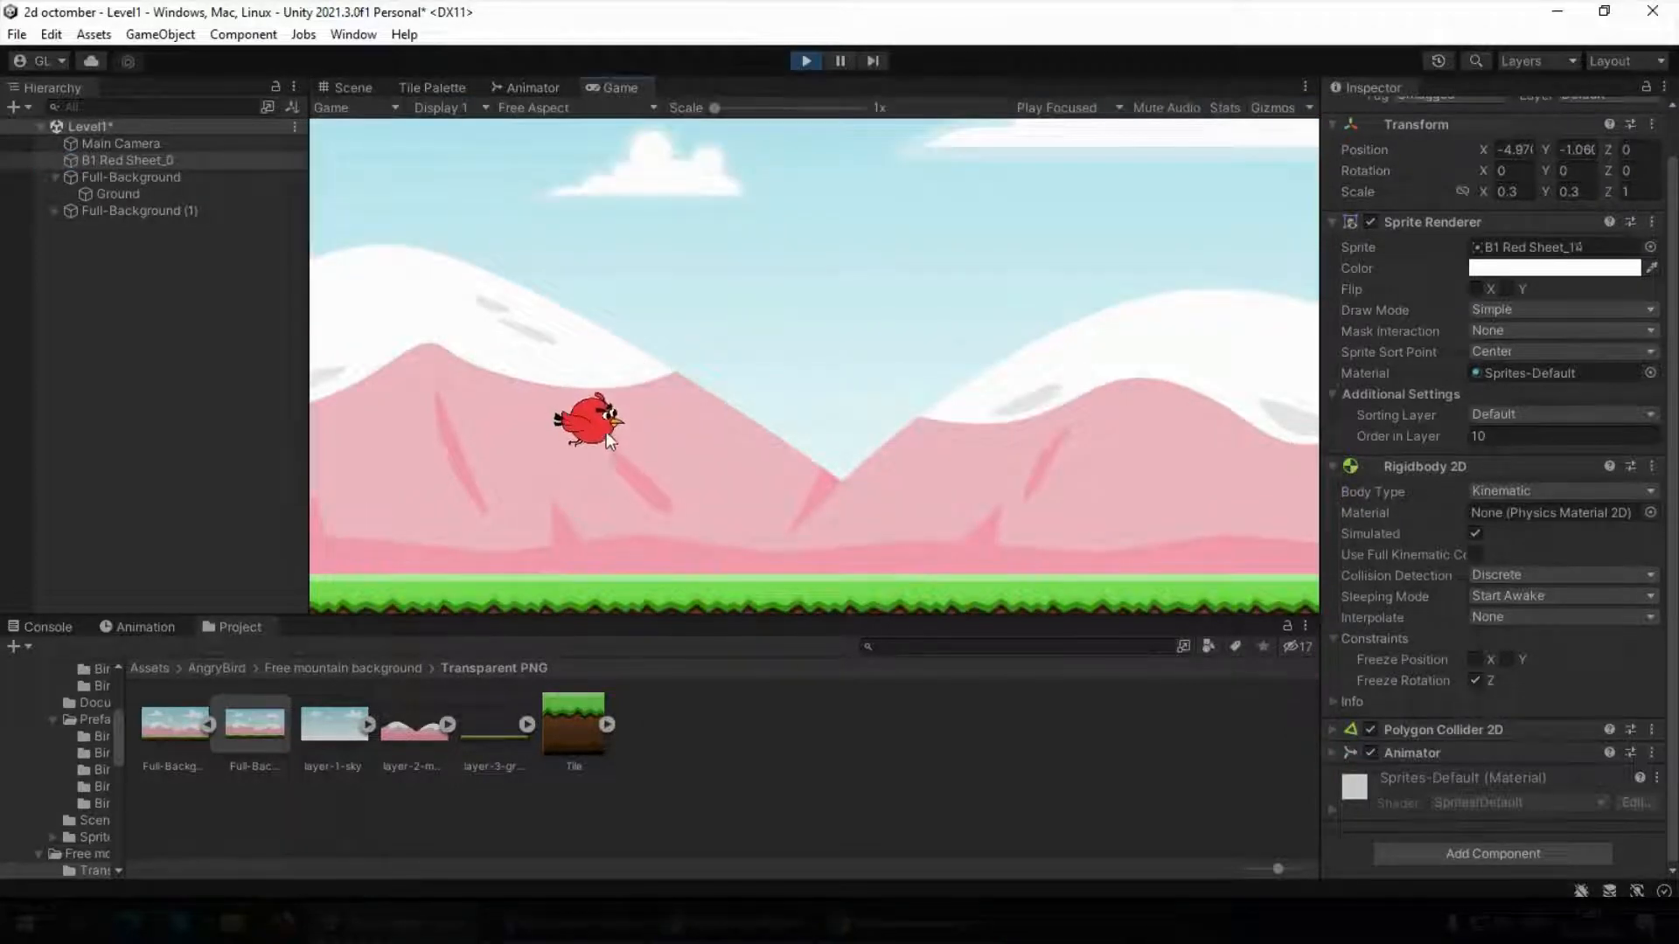
pyautogui.click(800, 61)
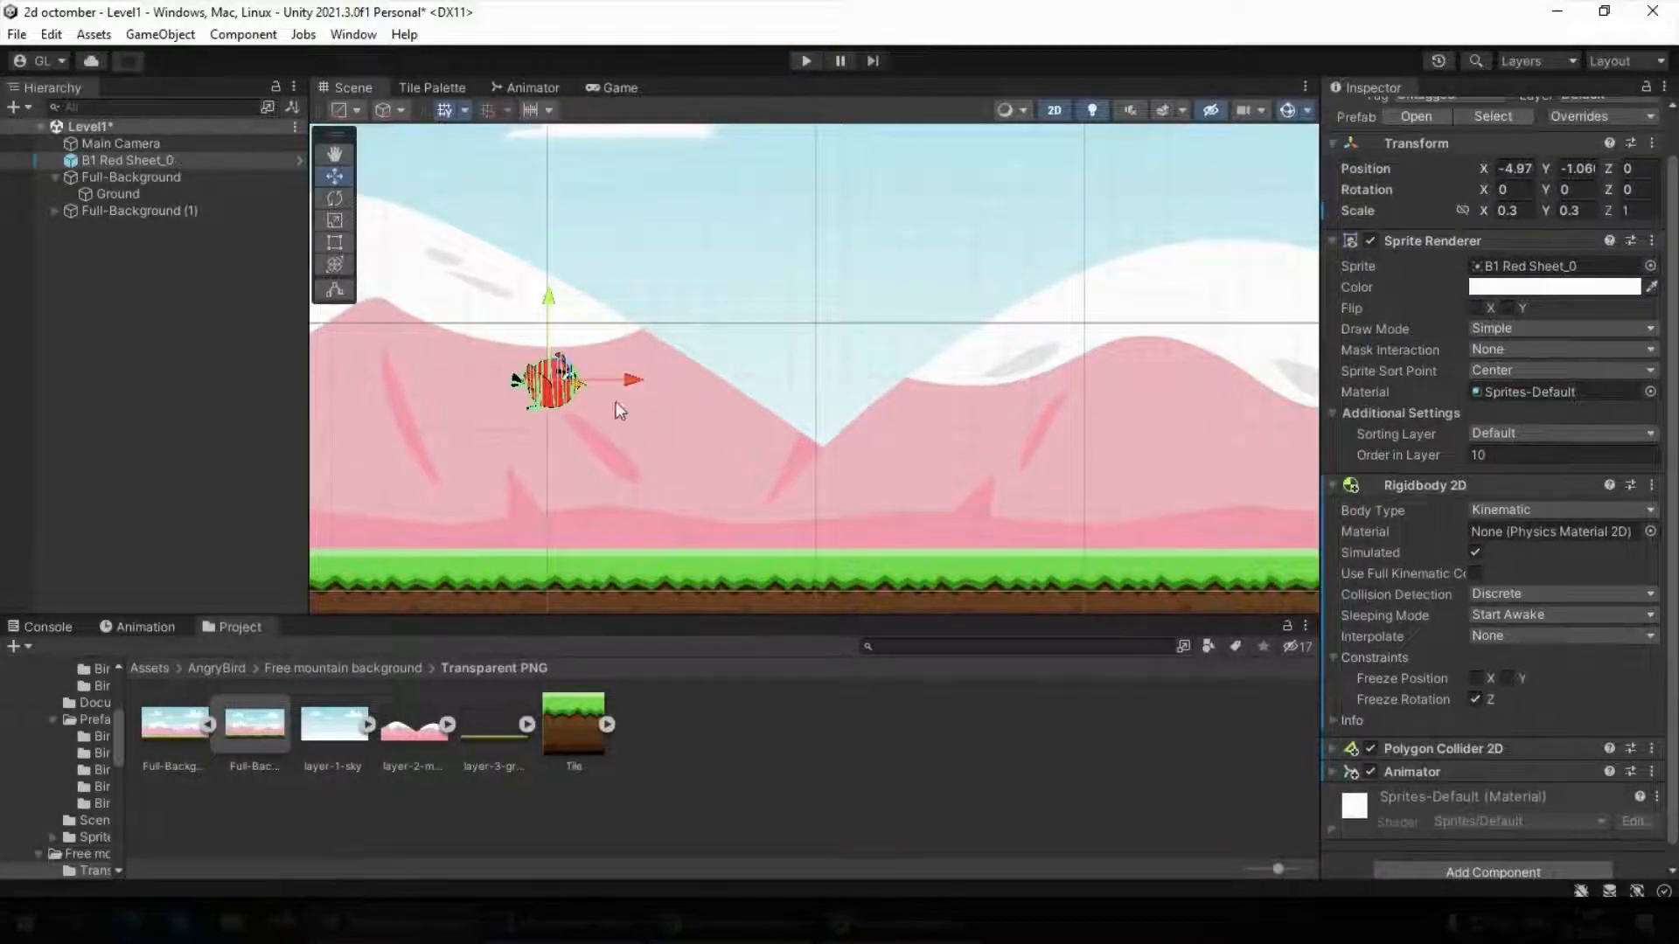
# Set the bird's body type back to Dynamic, switch it once more to Kinematic, and return it to Dynamic
pyautogui.click(1486, 513)
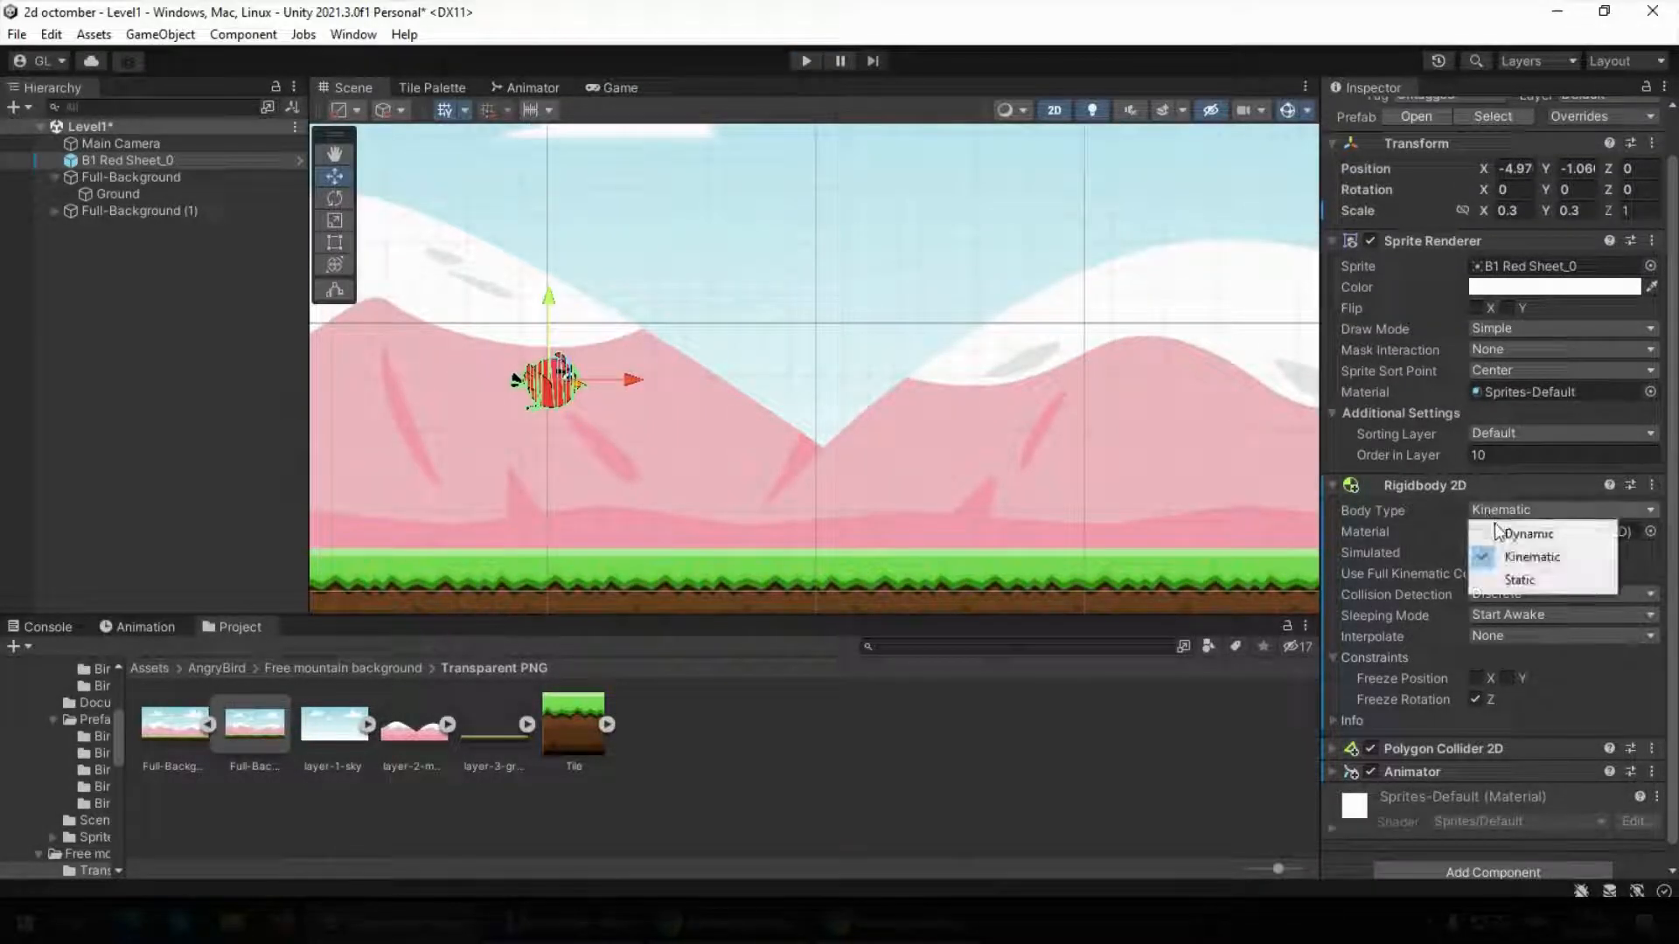
pyautogui.click(1500, 535)
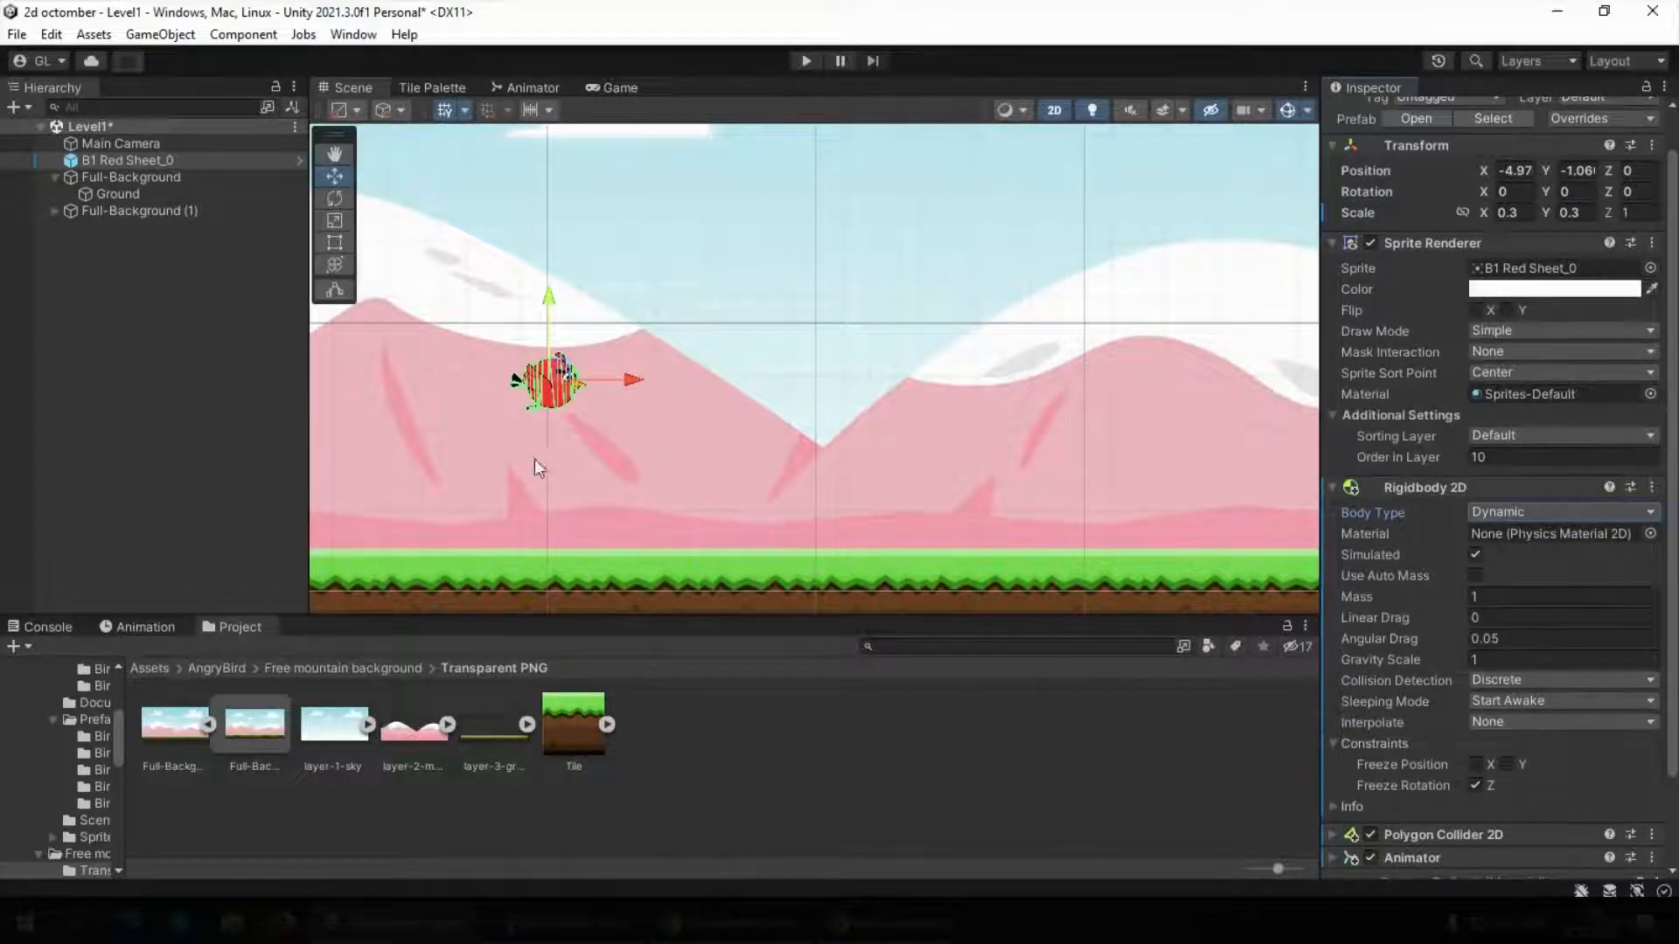
pyautogui.click(1484, 512)
pyautogui.click(1526, 559)
pyautogui.click(1507, 514)
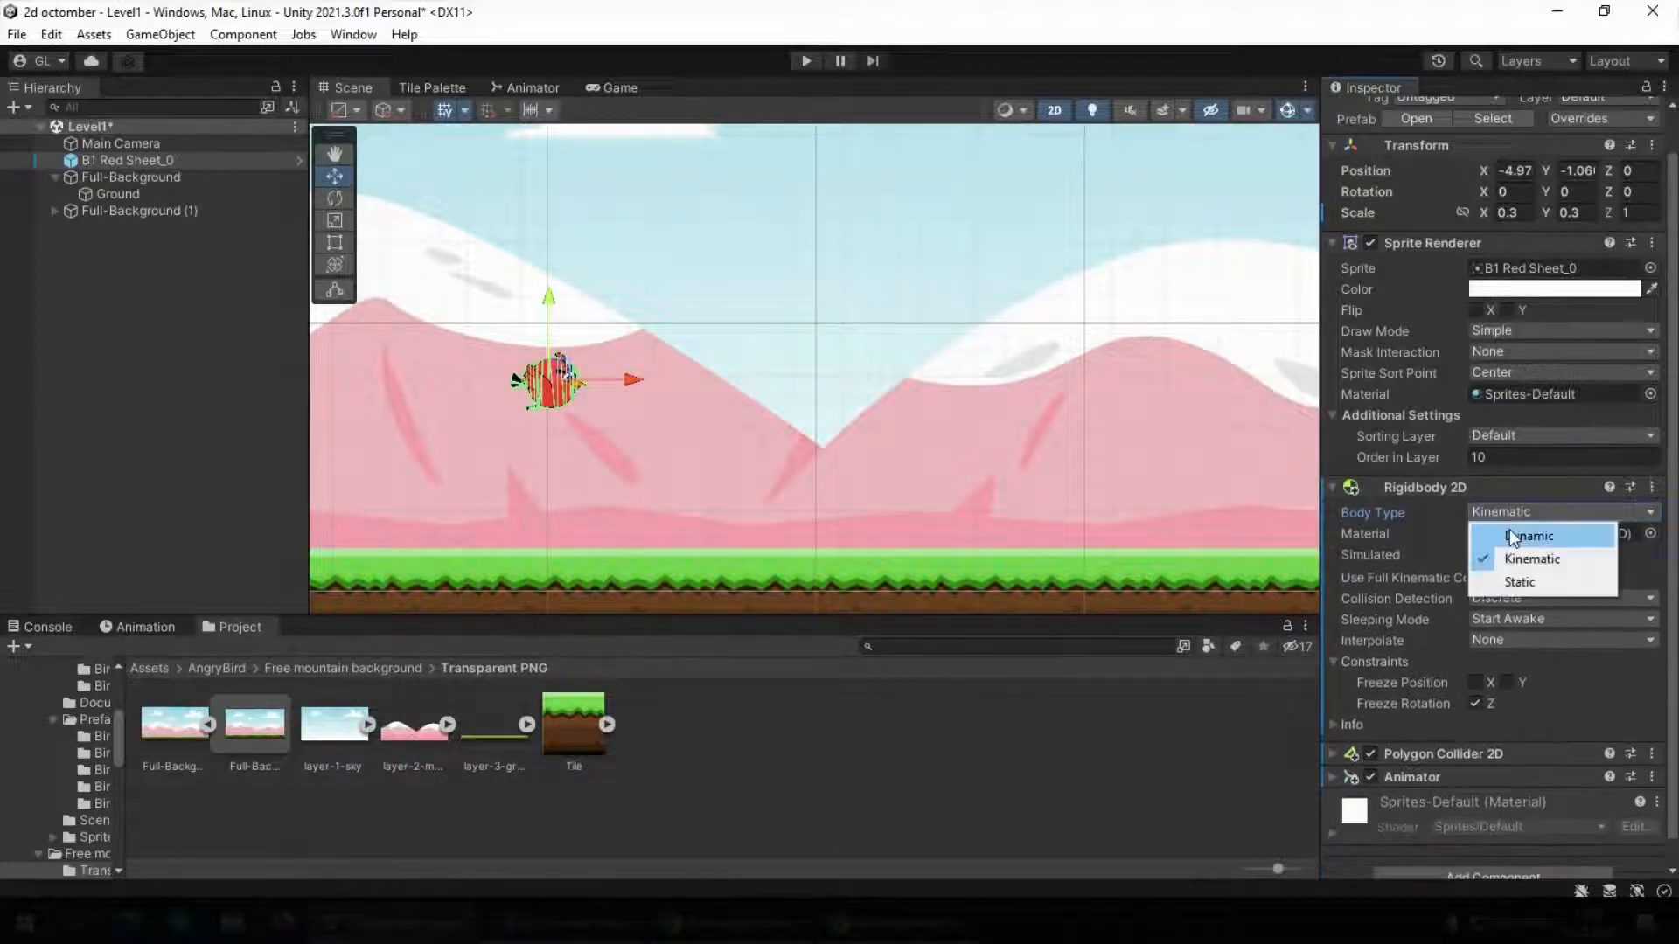
pyautogui.click(1514, 536)
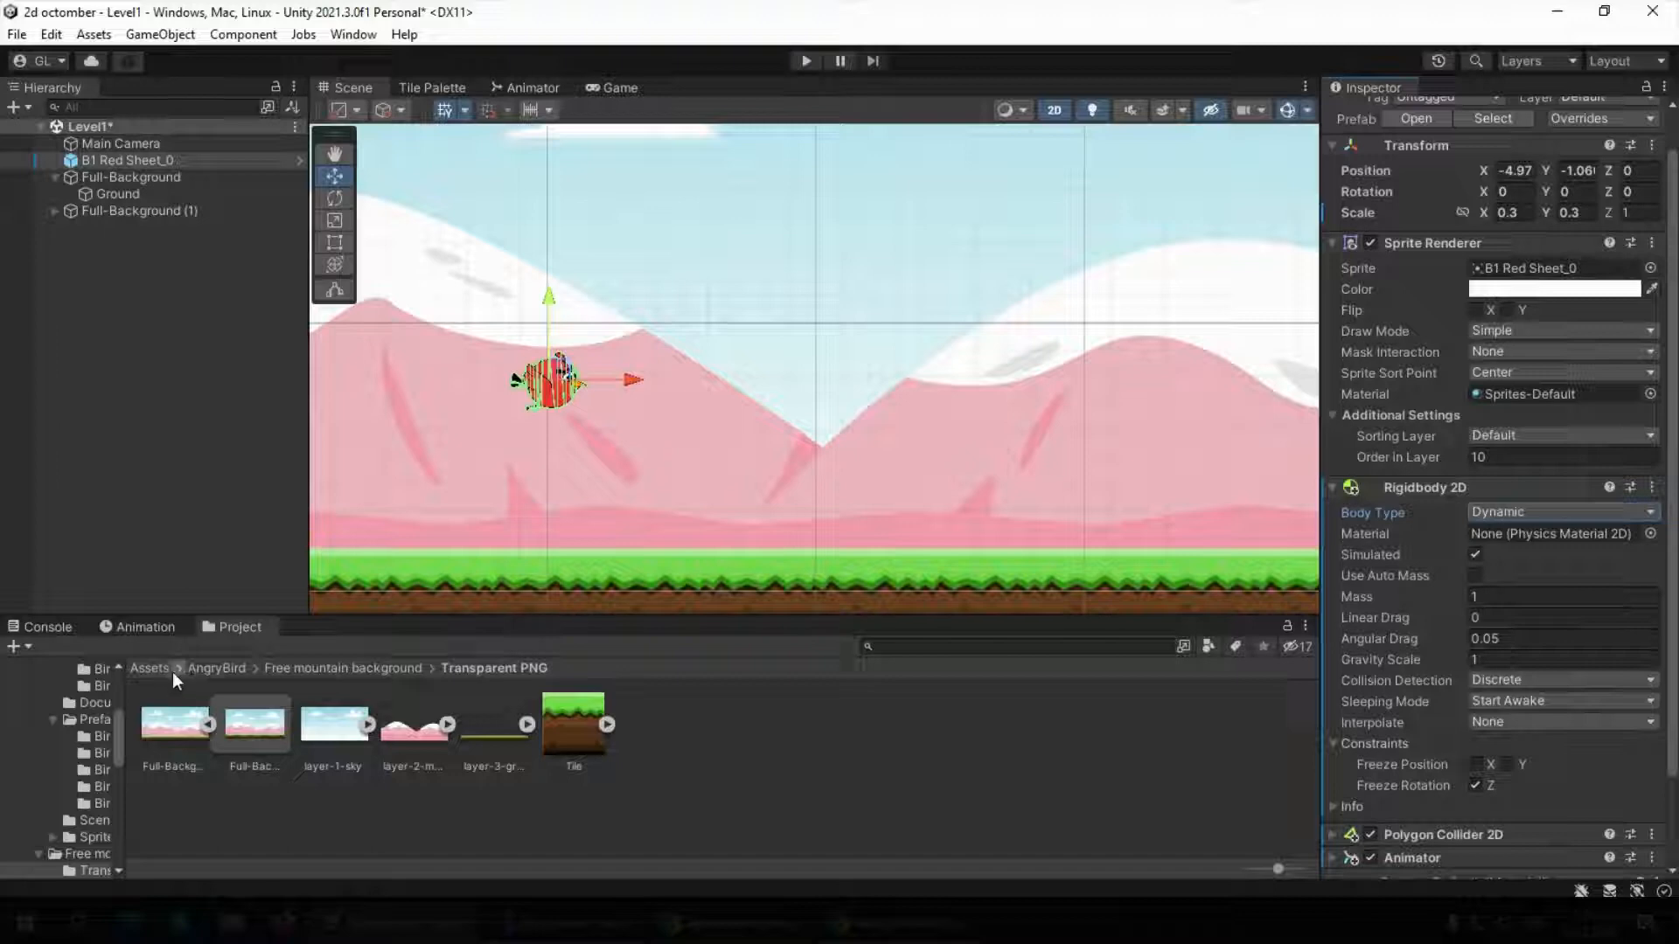
# Open the AngryBird asset folder and view the types of assets that can be created there
pyautogui.click(224, 668)
pyautogui.rightClick(757, 768)
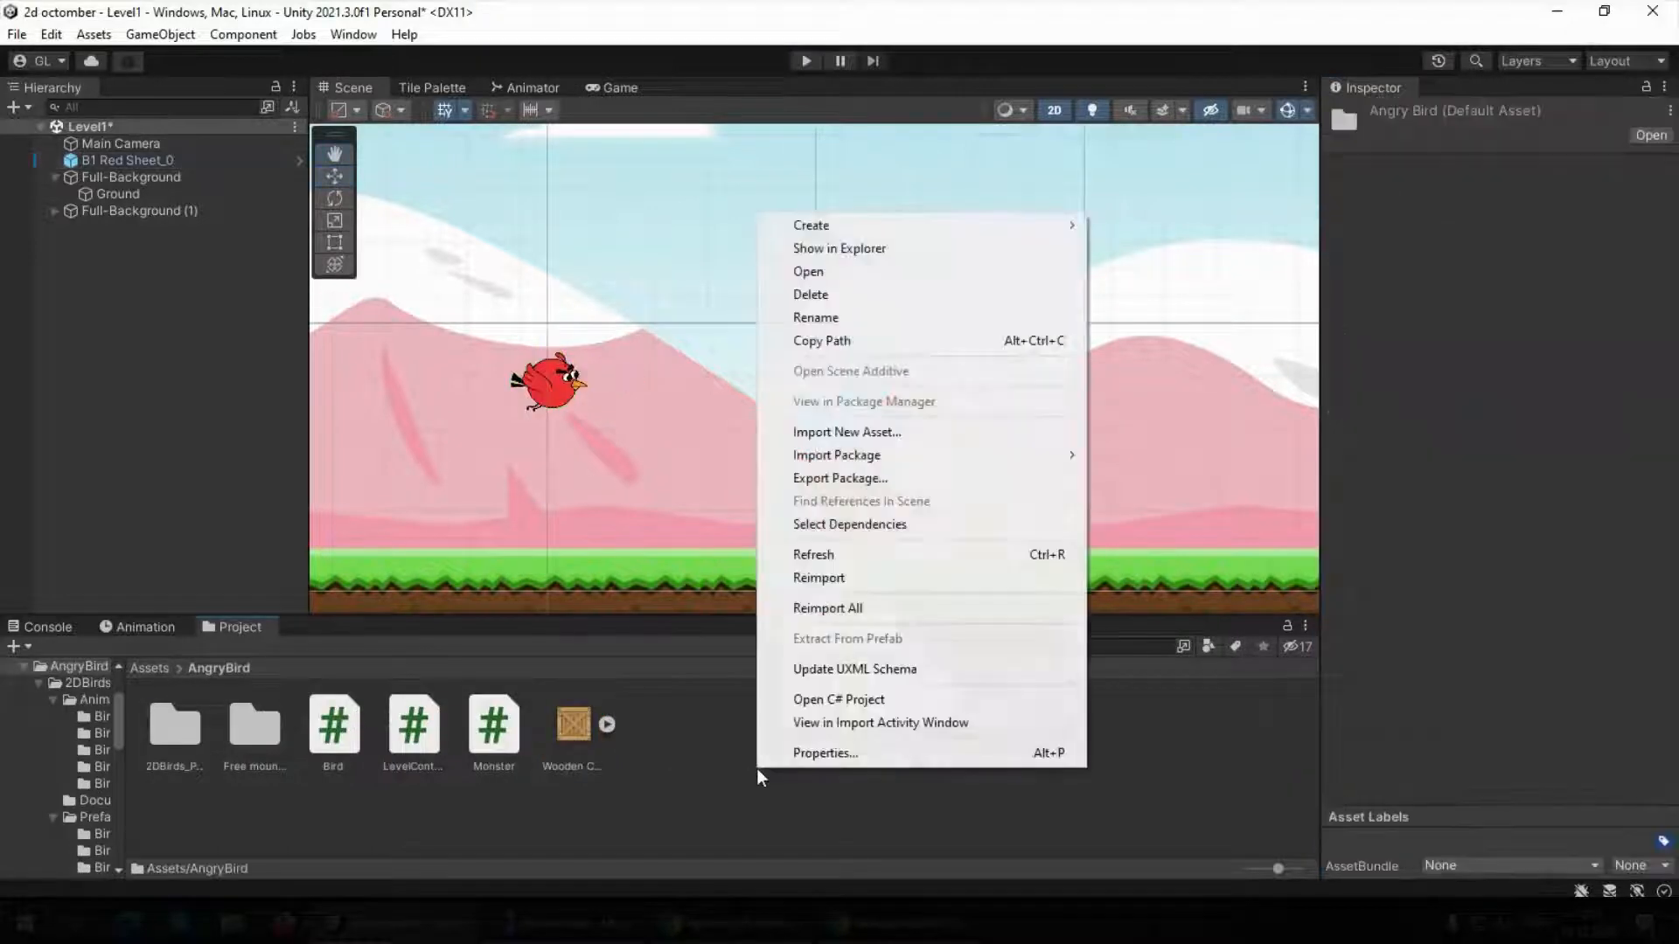
pyautogui.moveTo(831, 228)
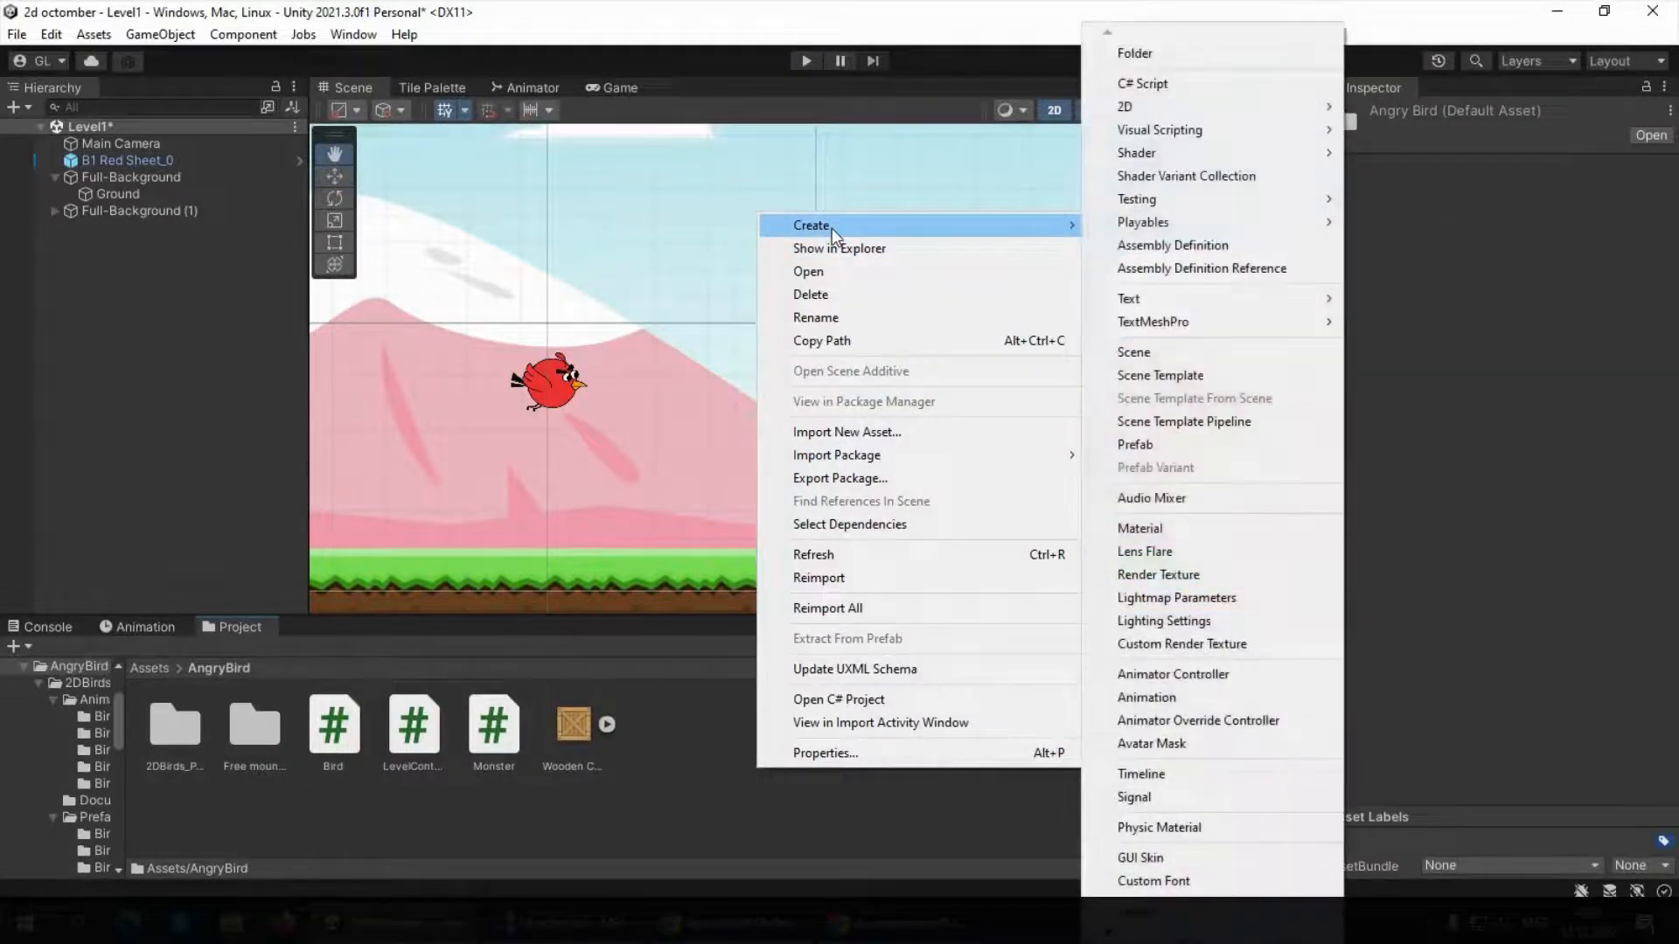
pyautogui.click(364, 813)
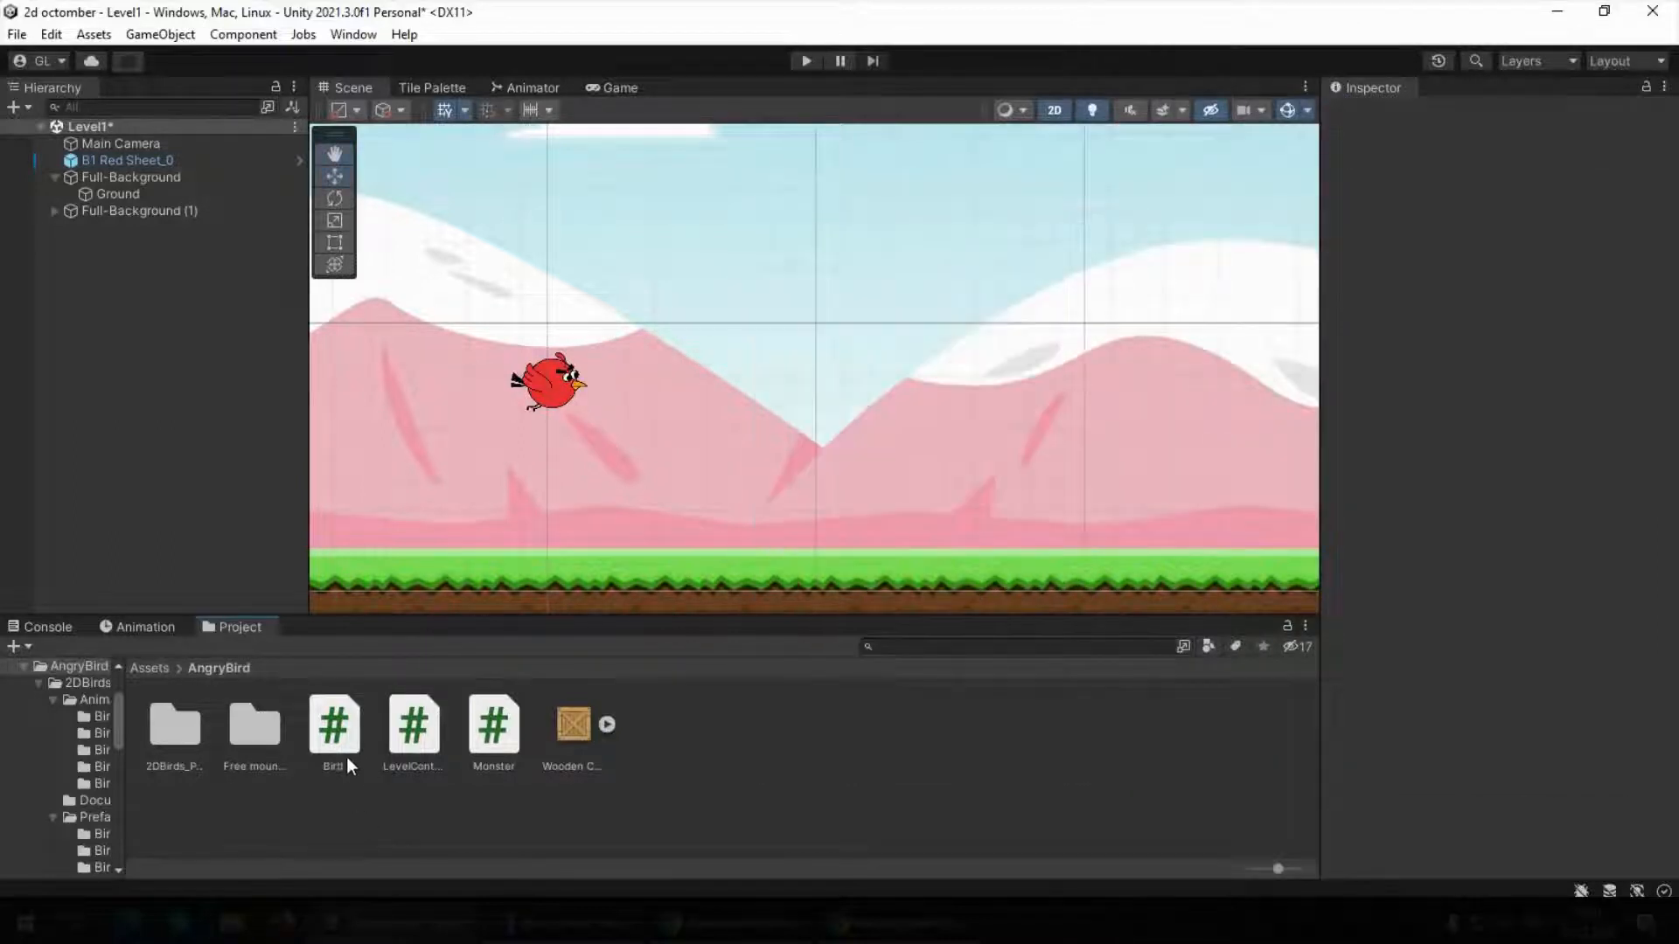
# Attach the Bird script from the AngryBird folder to the red bird object, B1 Red Sheet_0
pyautogui.click(336, 732)
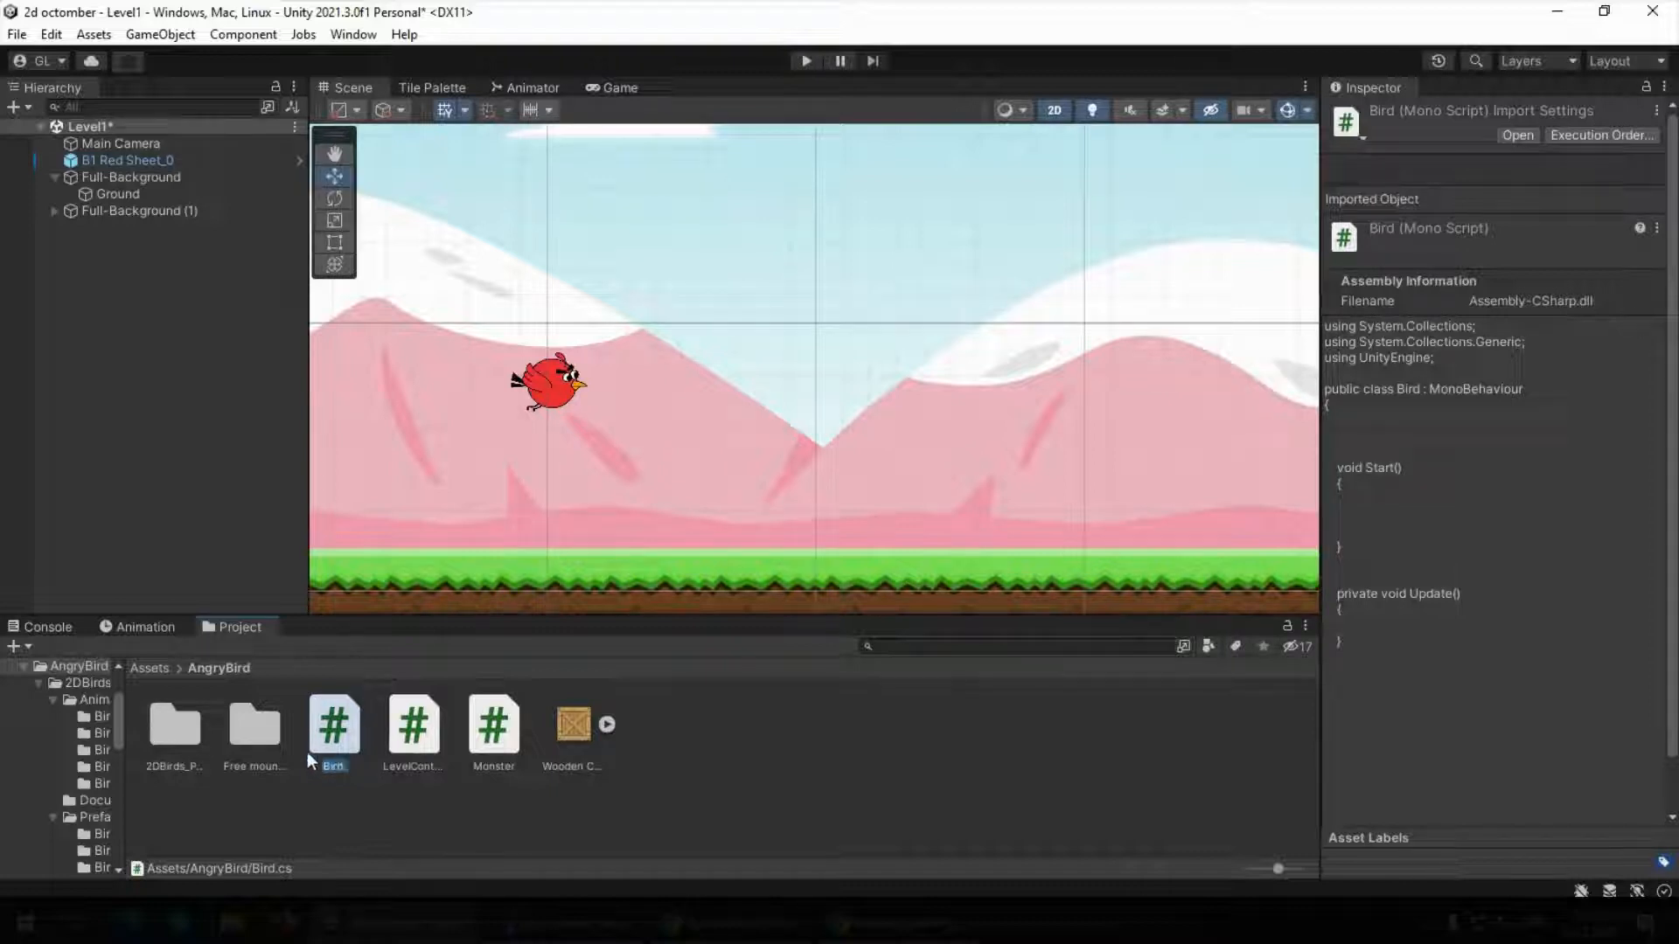
pyautogui.moveTo(329, 737); pyautogui.dragTo(155, 160)
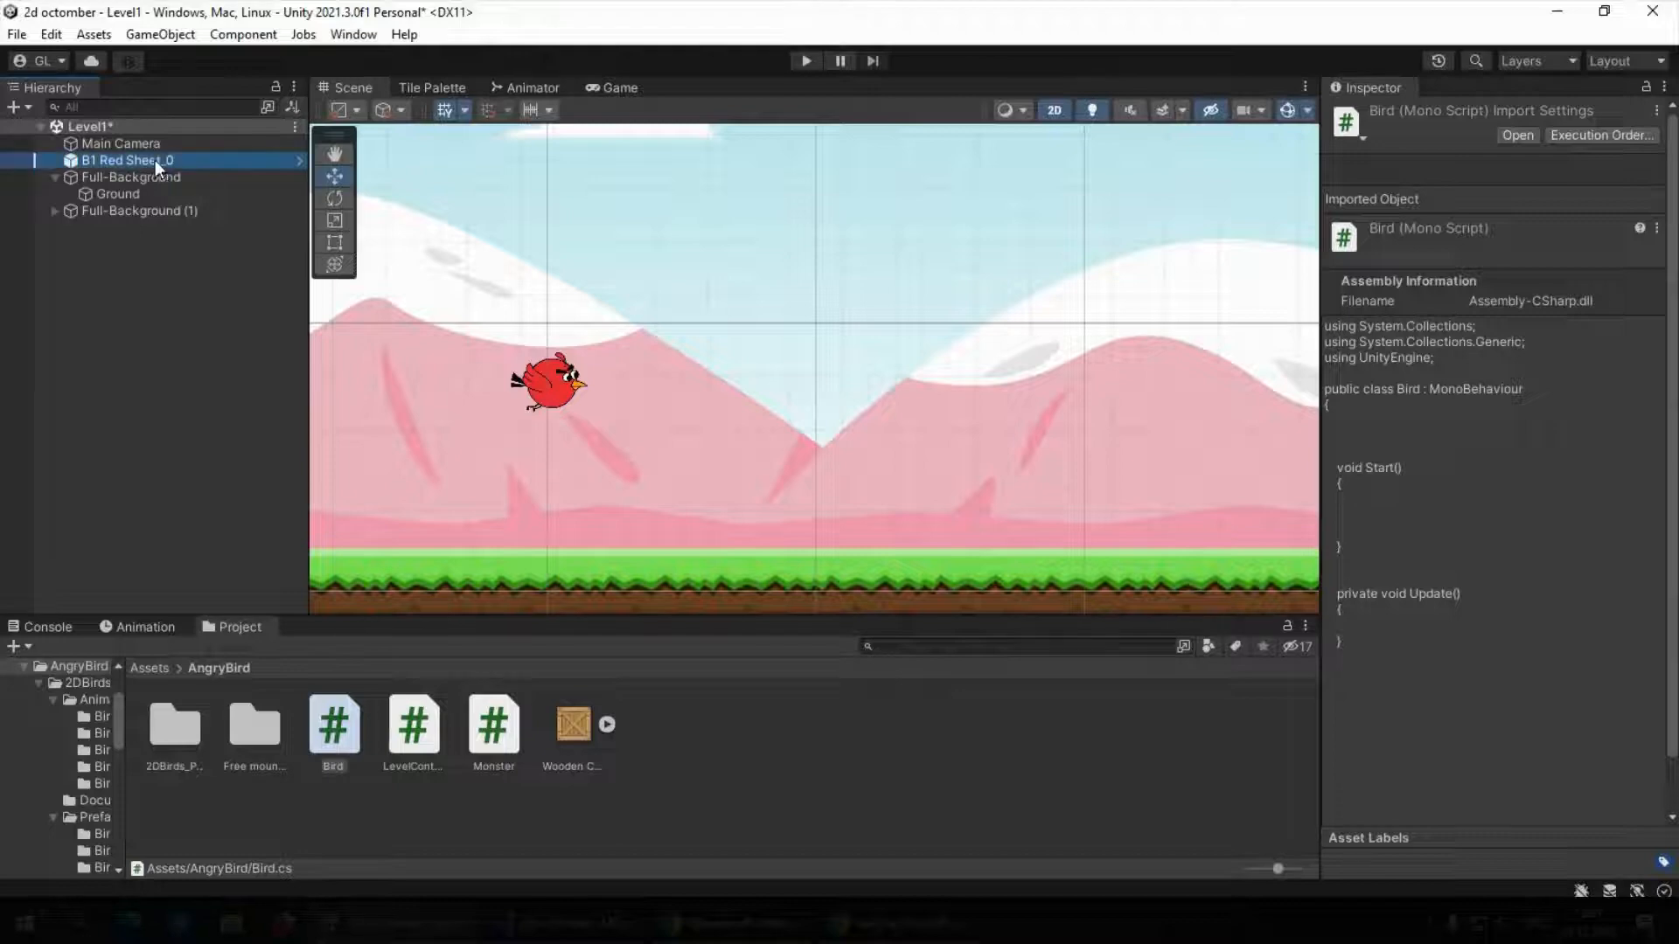
pyautogui.scroll(-5, 1410, 701)
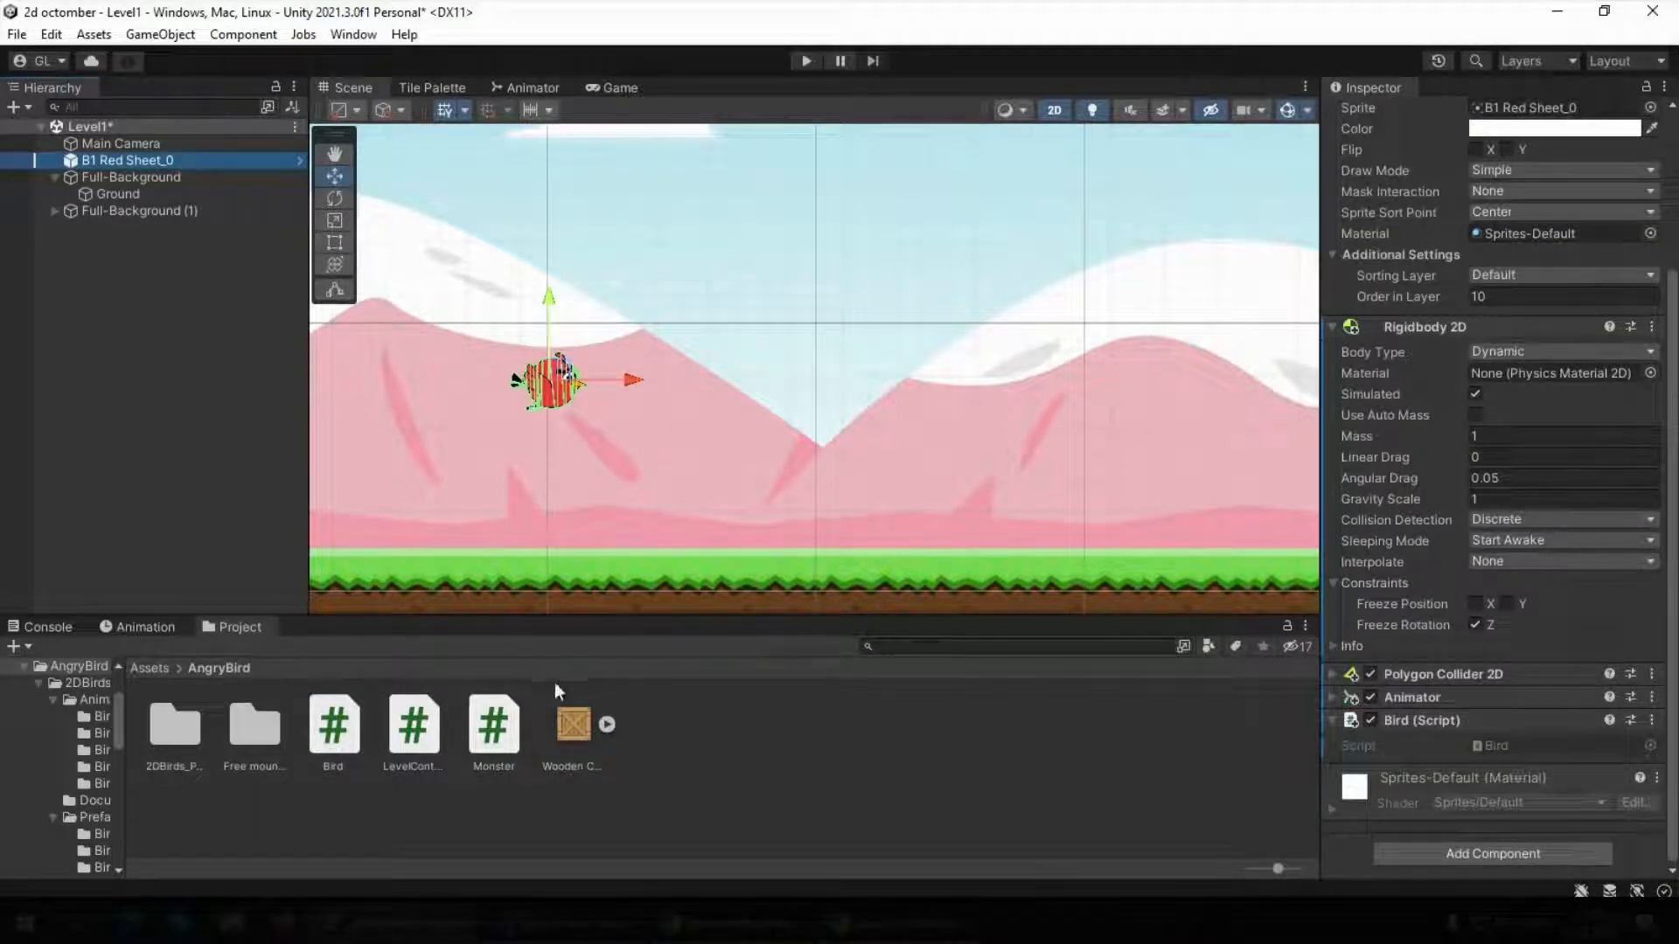
# Open the Bird script in Visual Studio and declare a Rigidbody2D field named rb at the start of the class
pyautogui.doubleClick(333, 723)
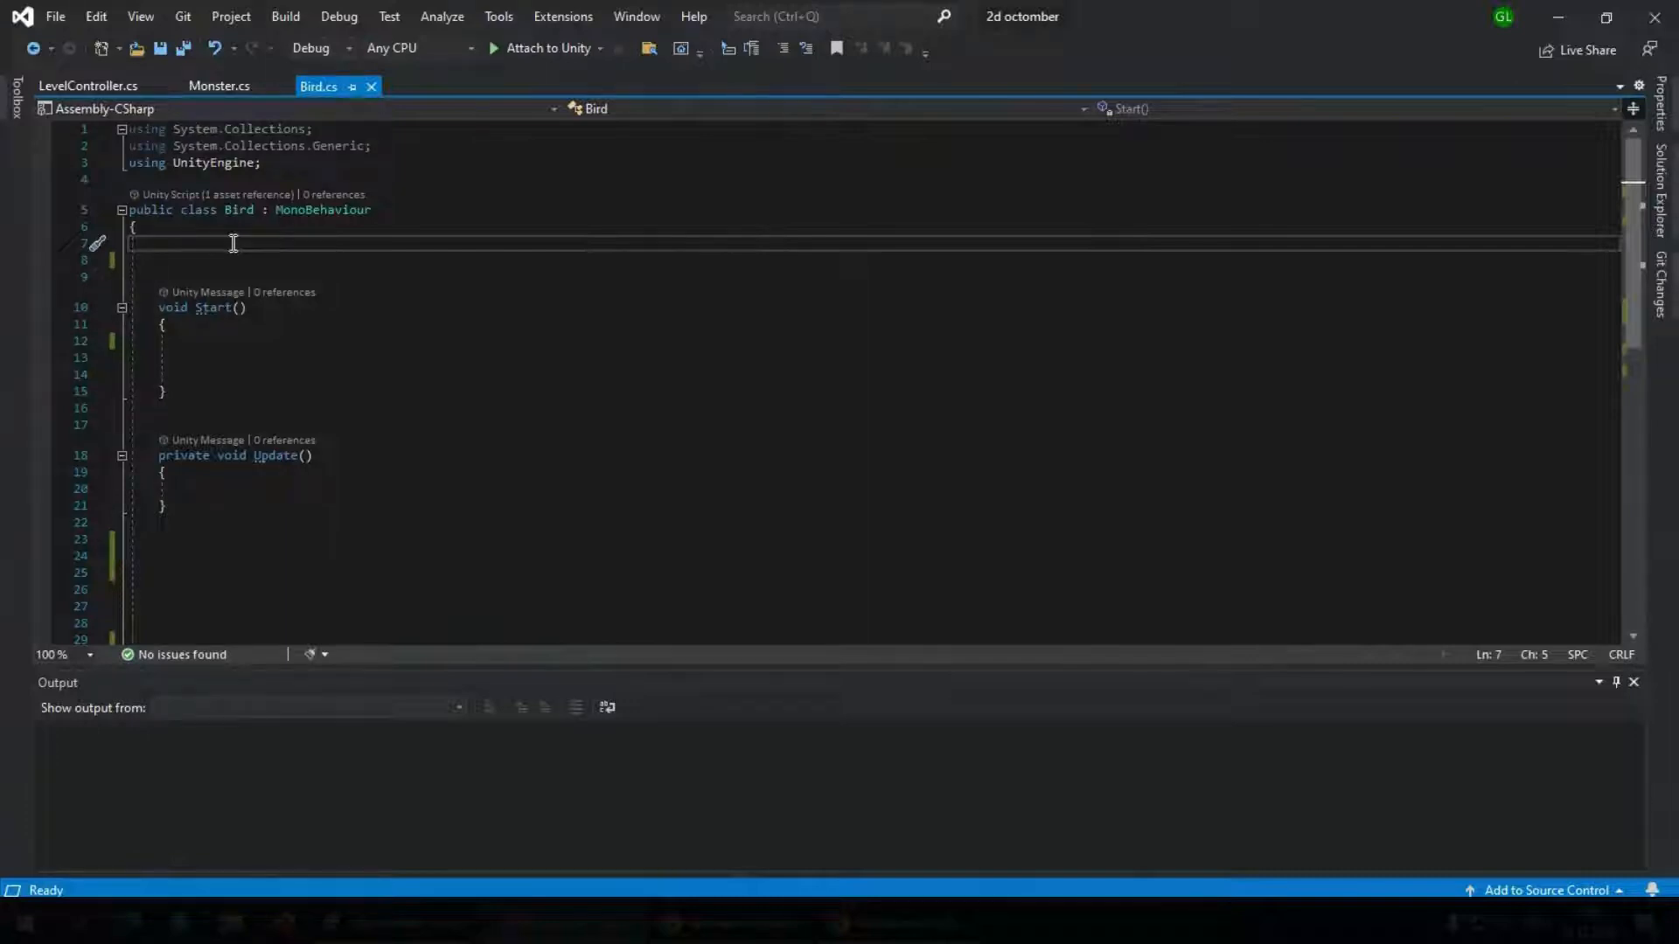
pyautogui.write('rigid')
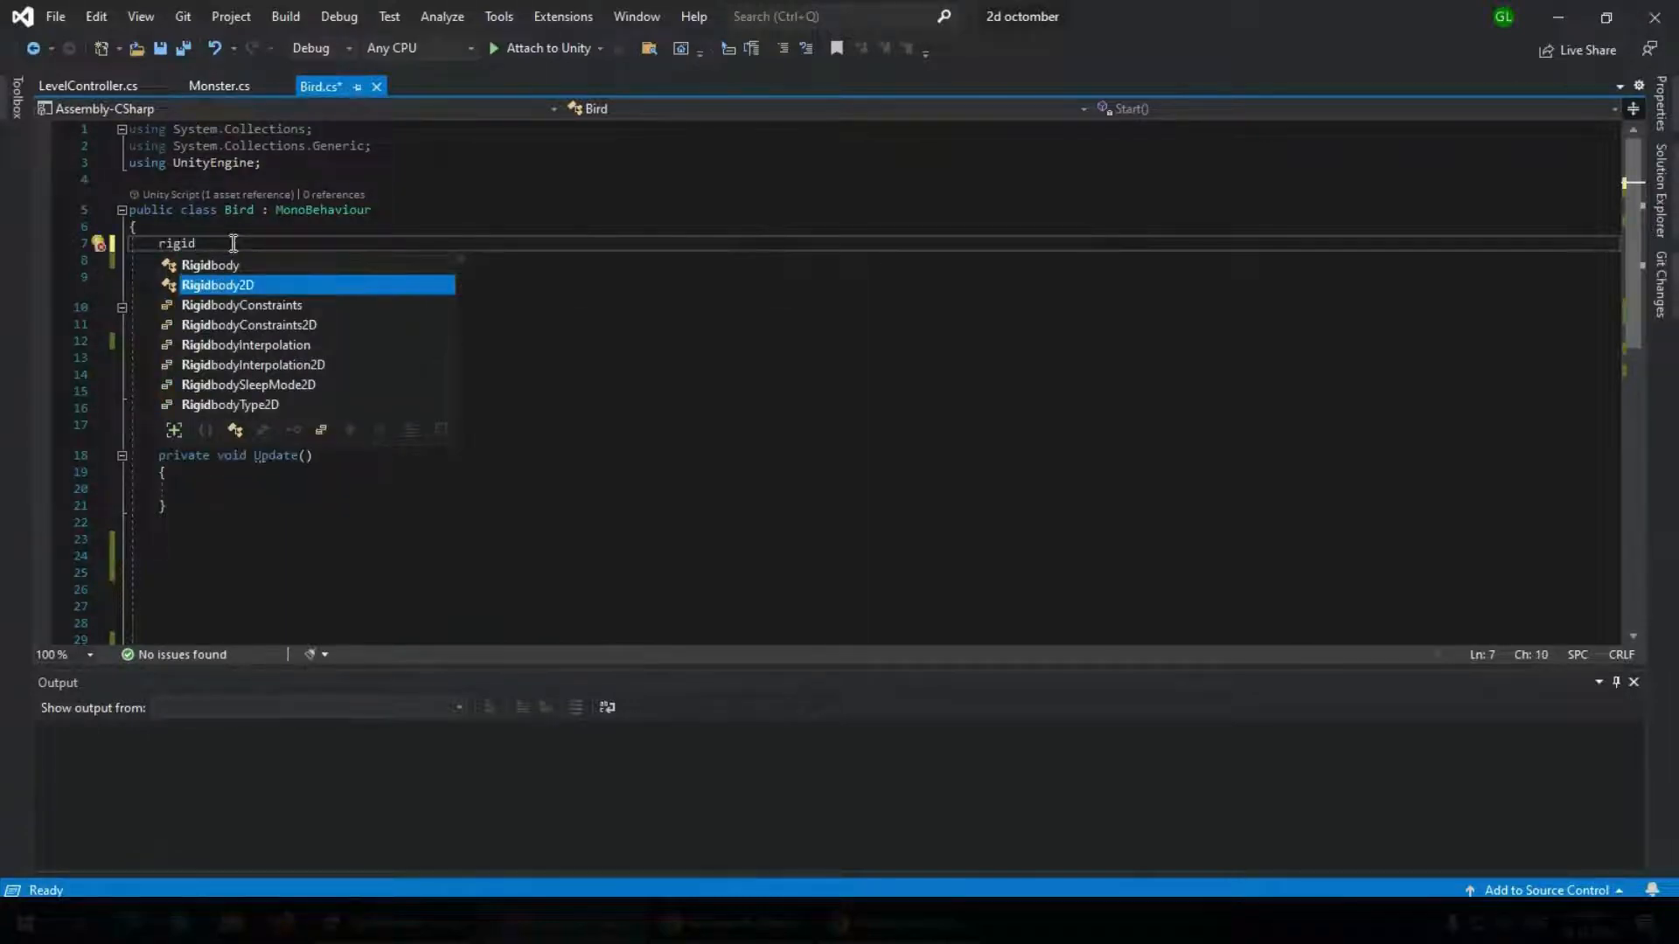
pyautogui.write(' rb')
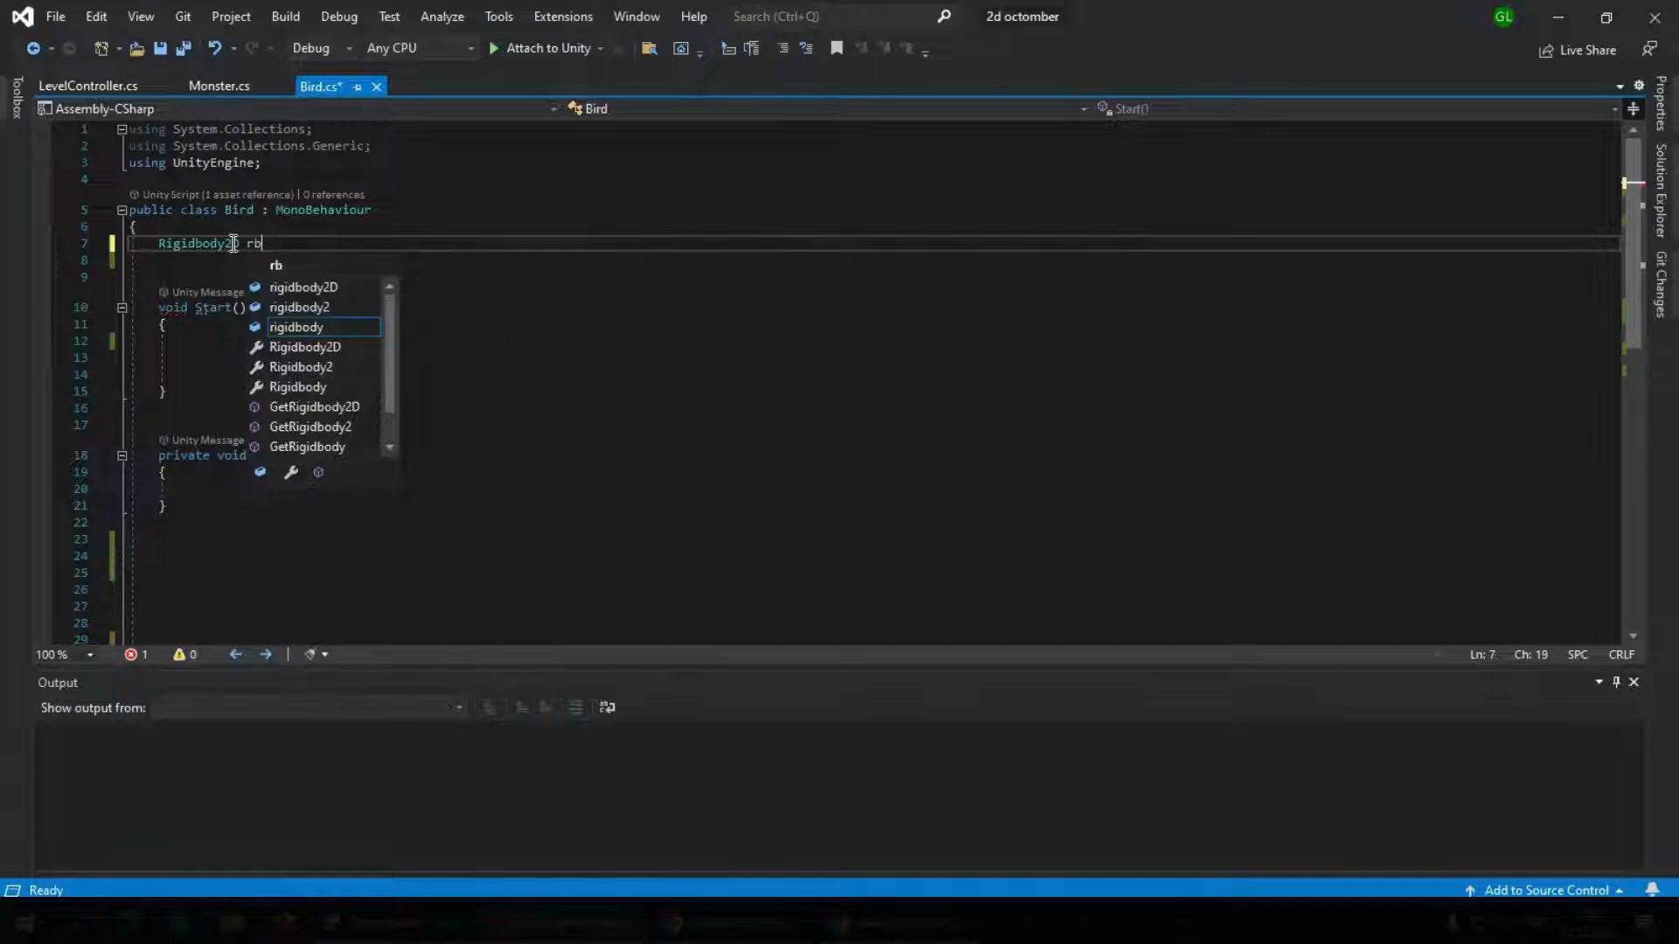
pyautogui.write(';')
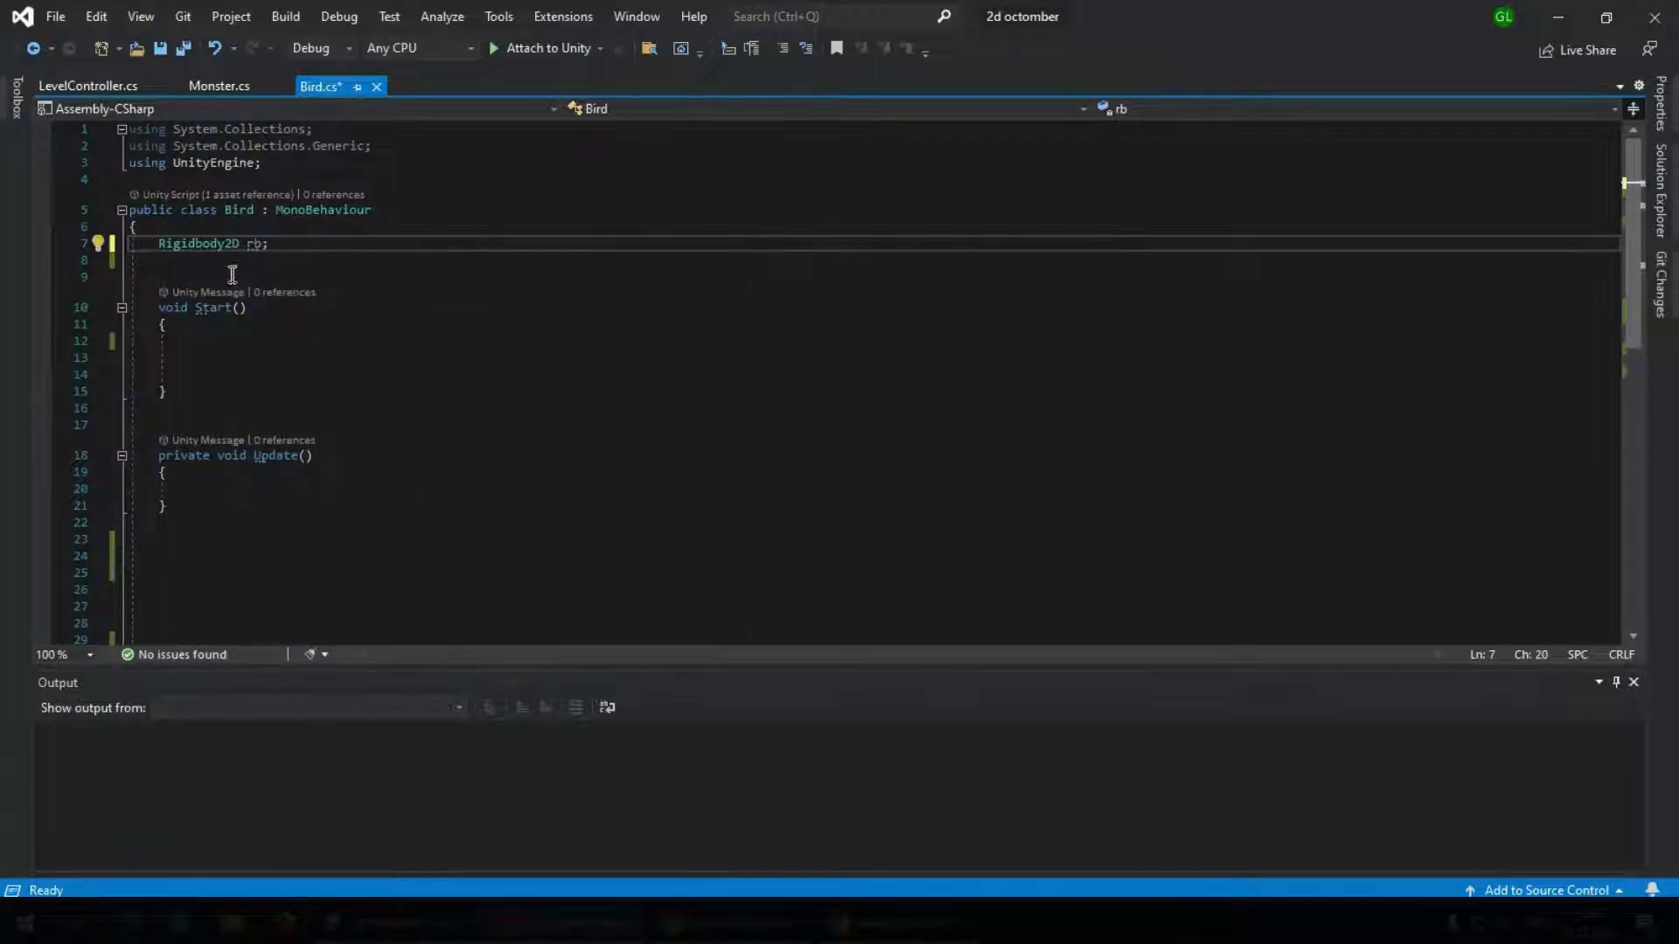
# In the Start method, assign rb = GetComponent<Rigidbody2D>(); and save the script
pyautogui.click(208, 342)
pyautogui.write('rb')
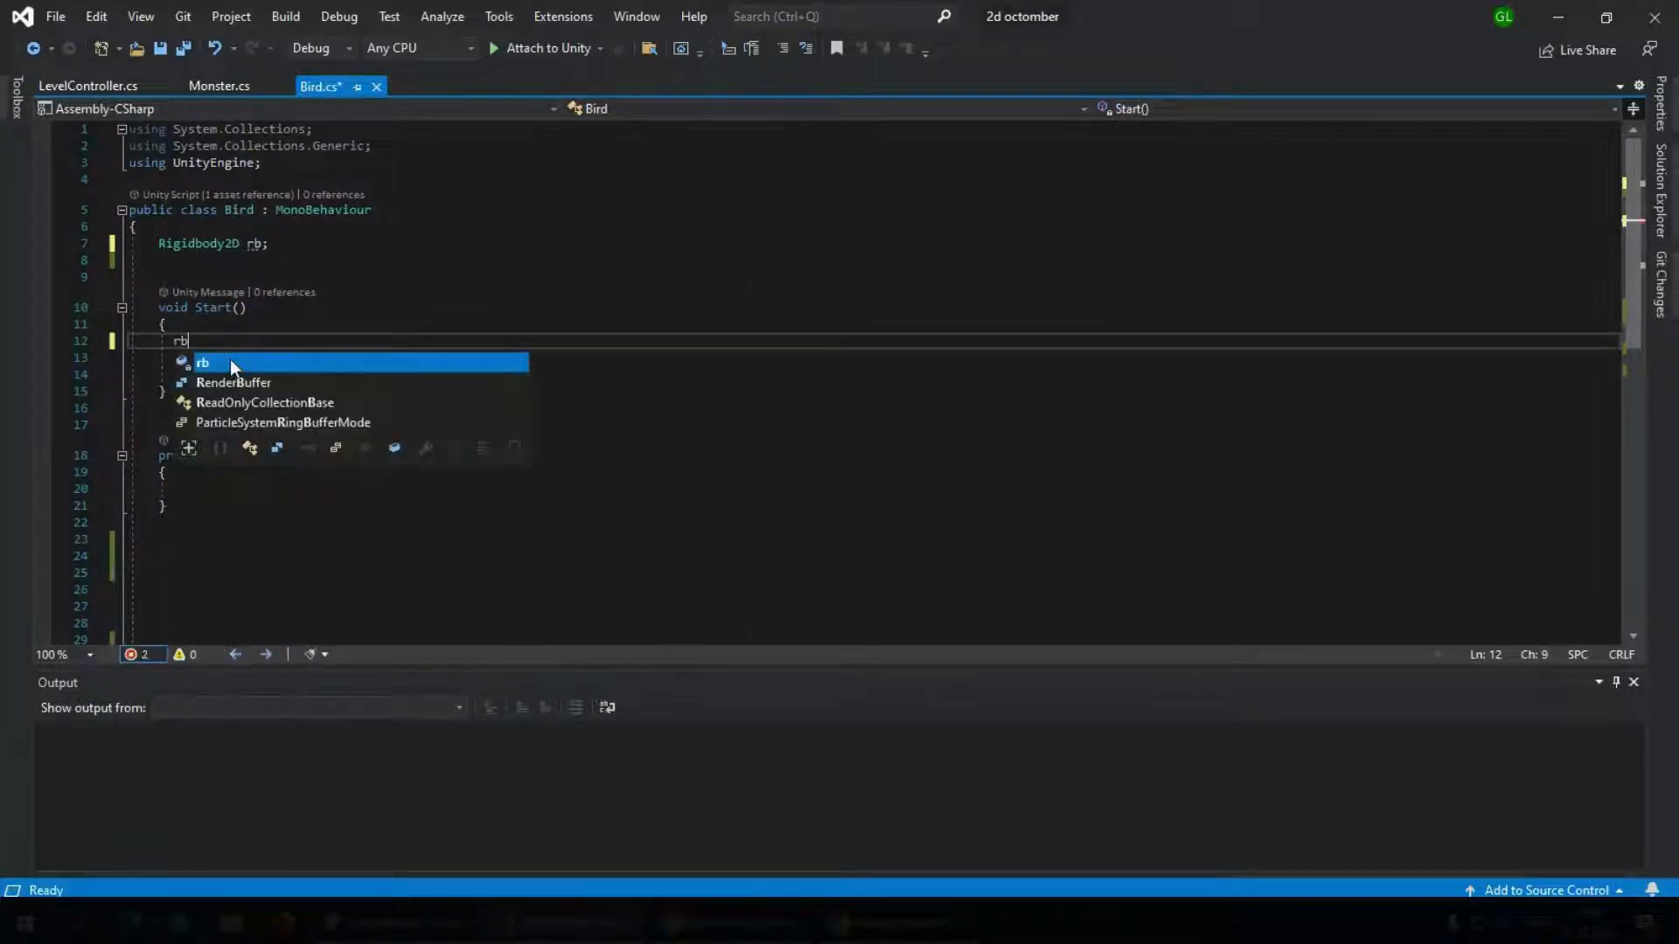
pyautogui.write('=')
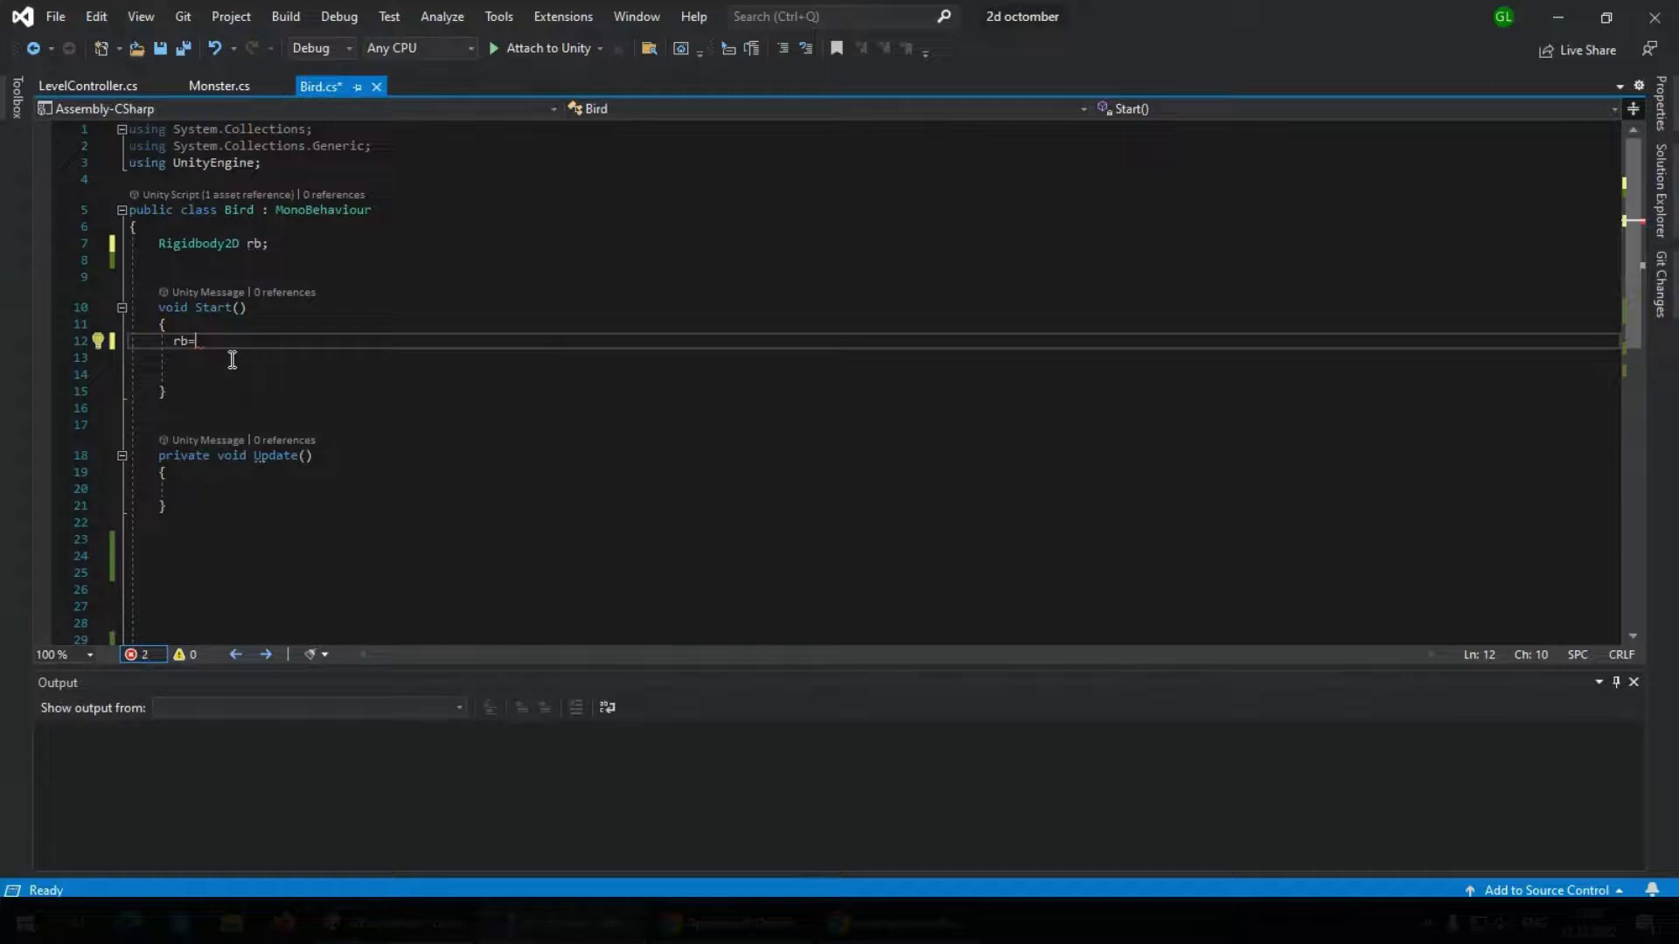
pyautogui.write('get')
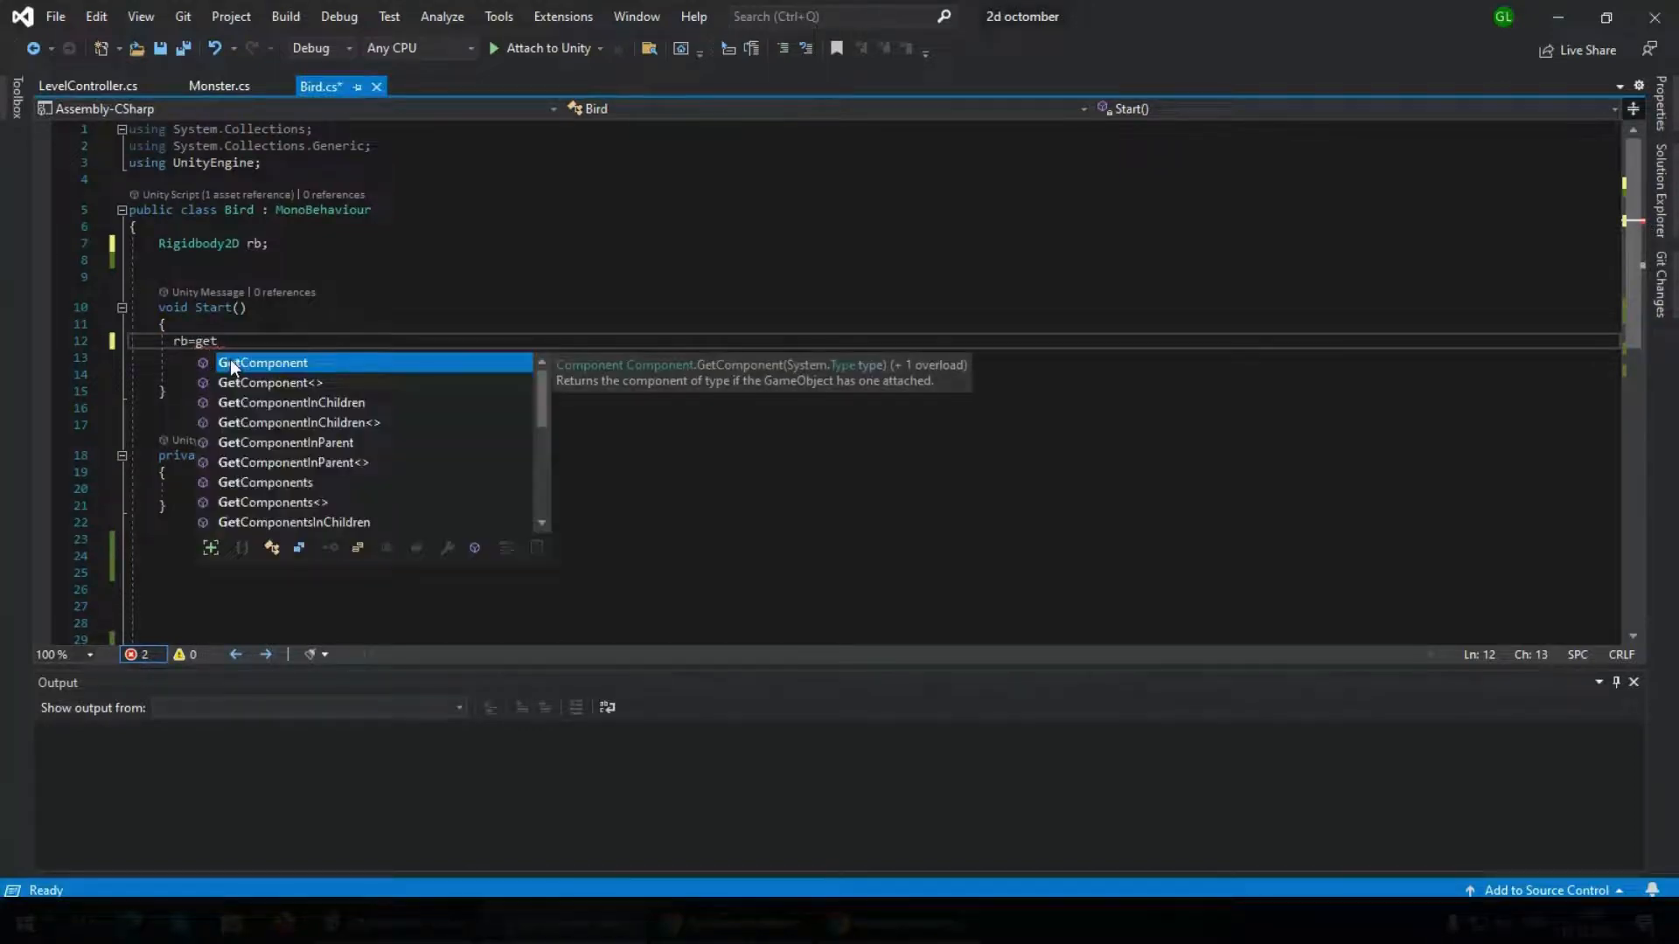
pyautogui.press('Tab')
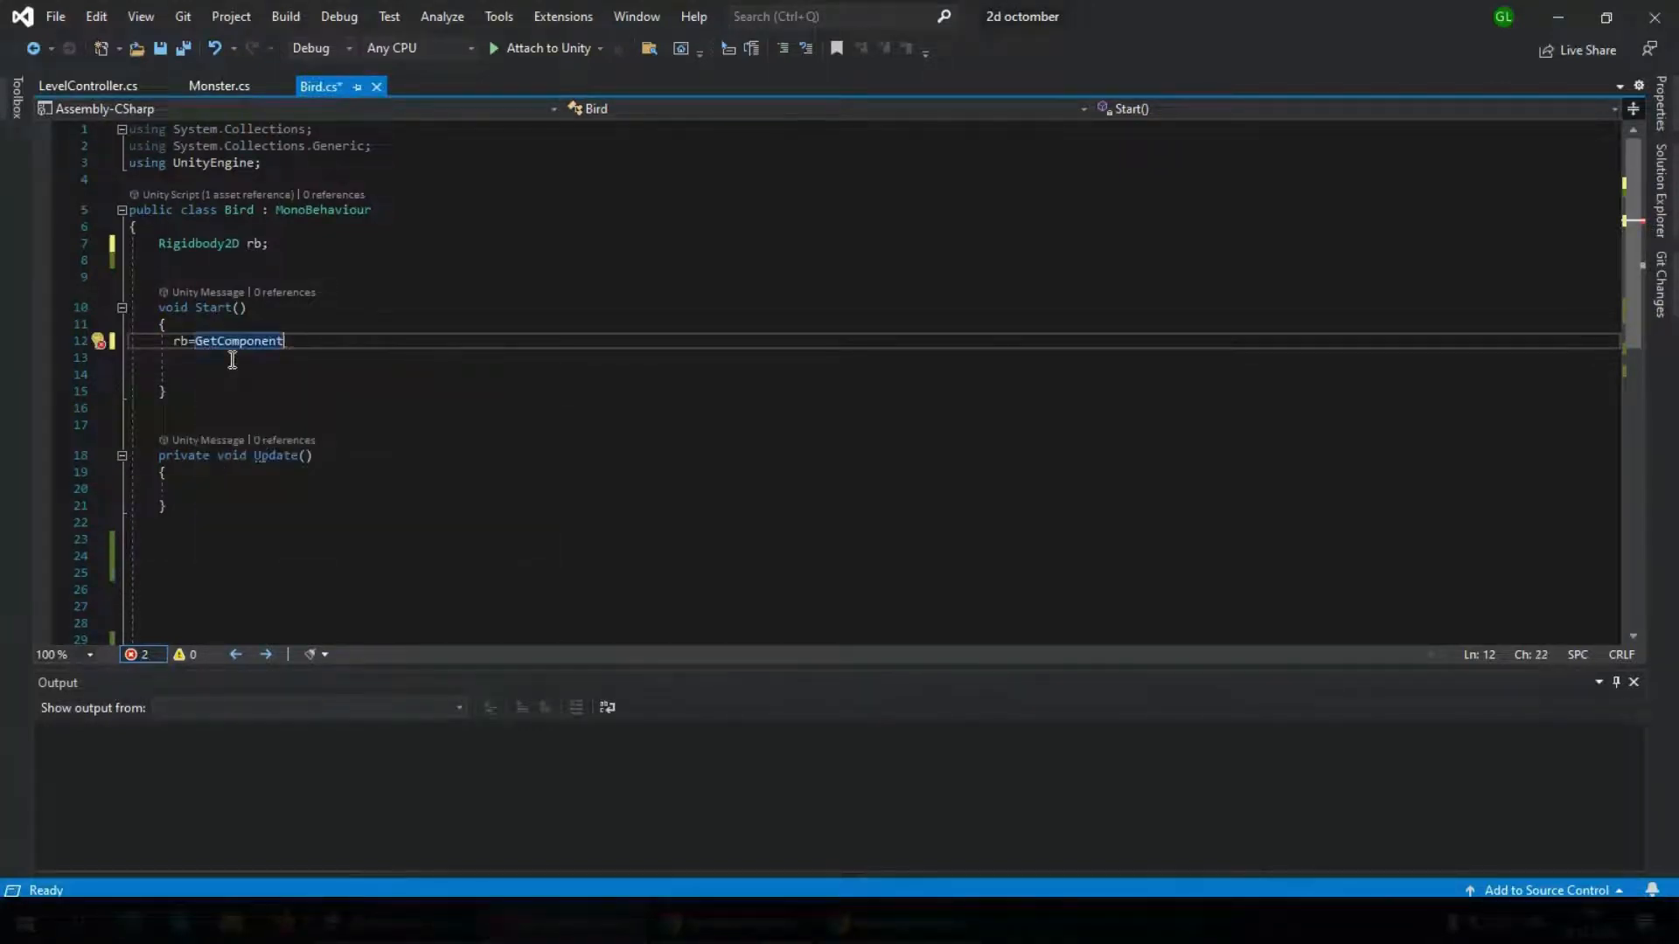
pyautogui.write('<rigid>')
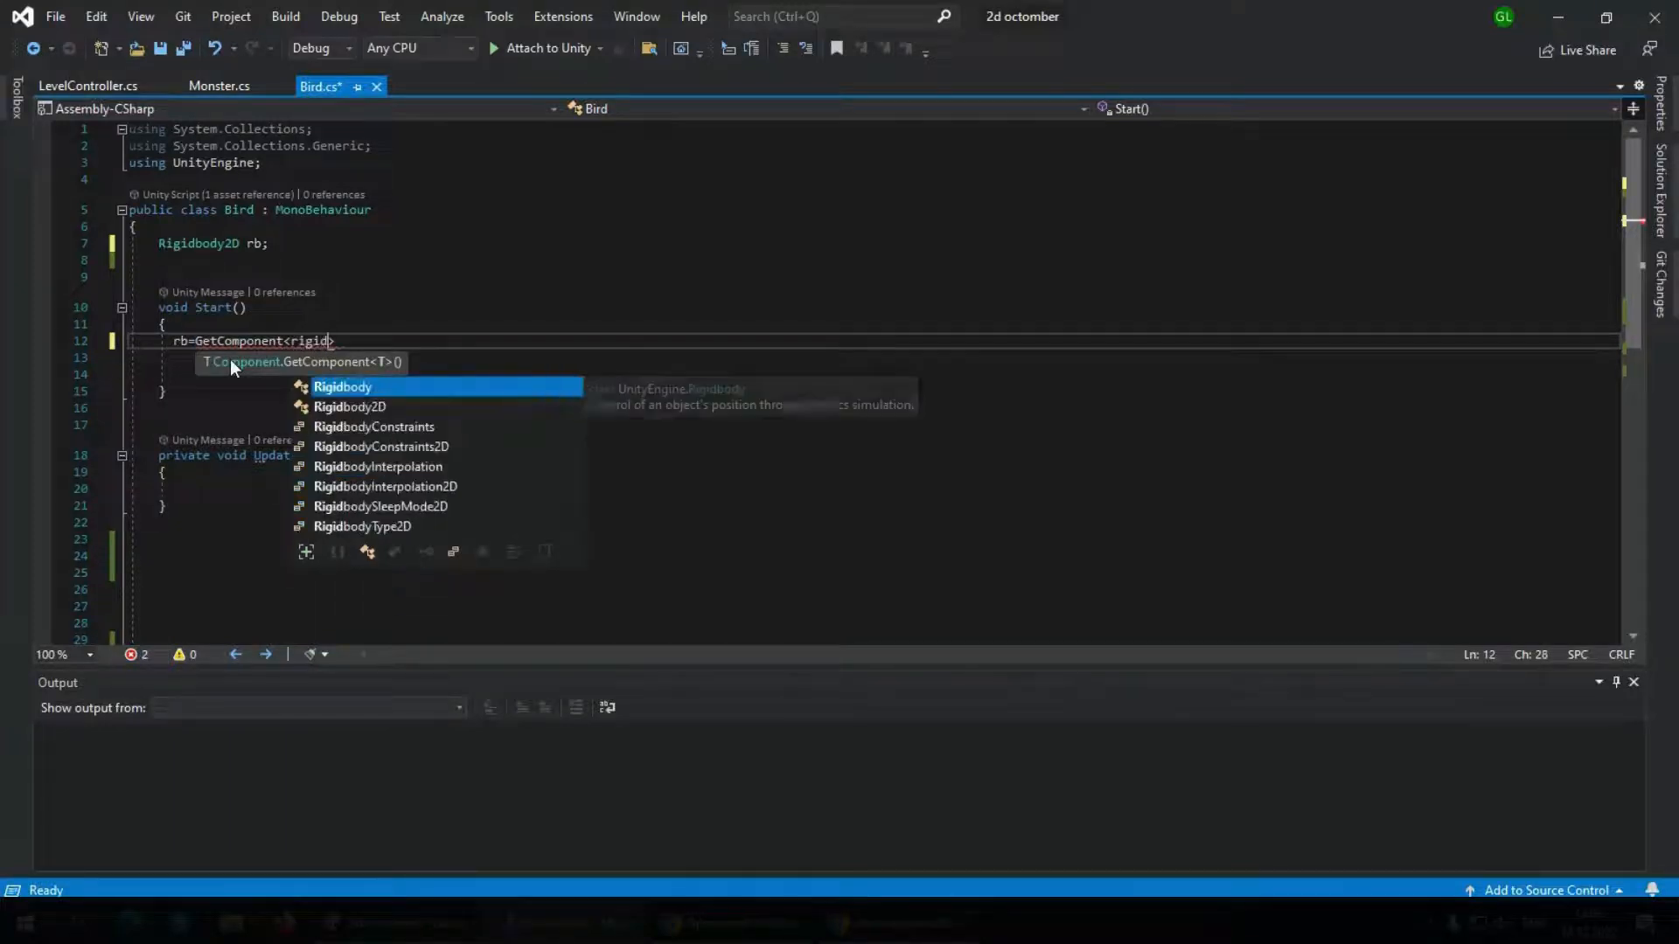
pyautogui.press('Down')
pyautogui.press('Tab')
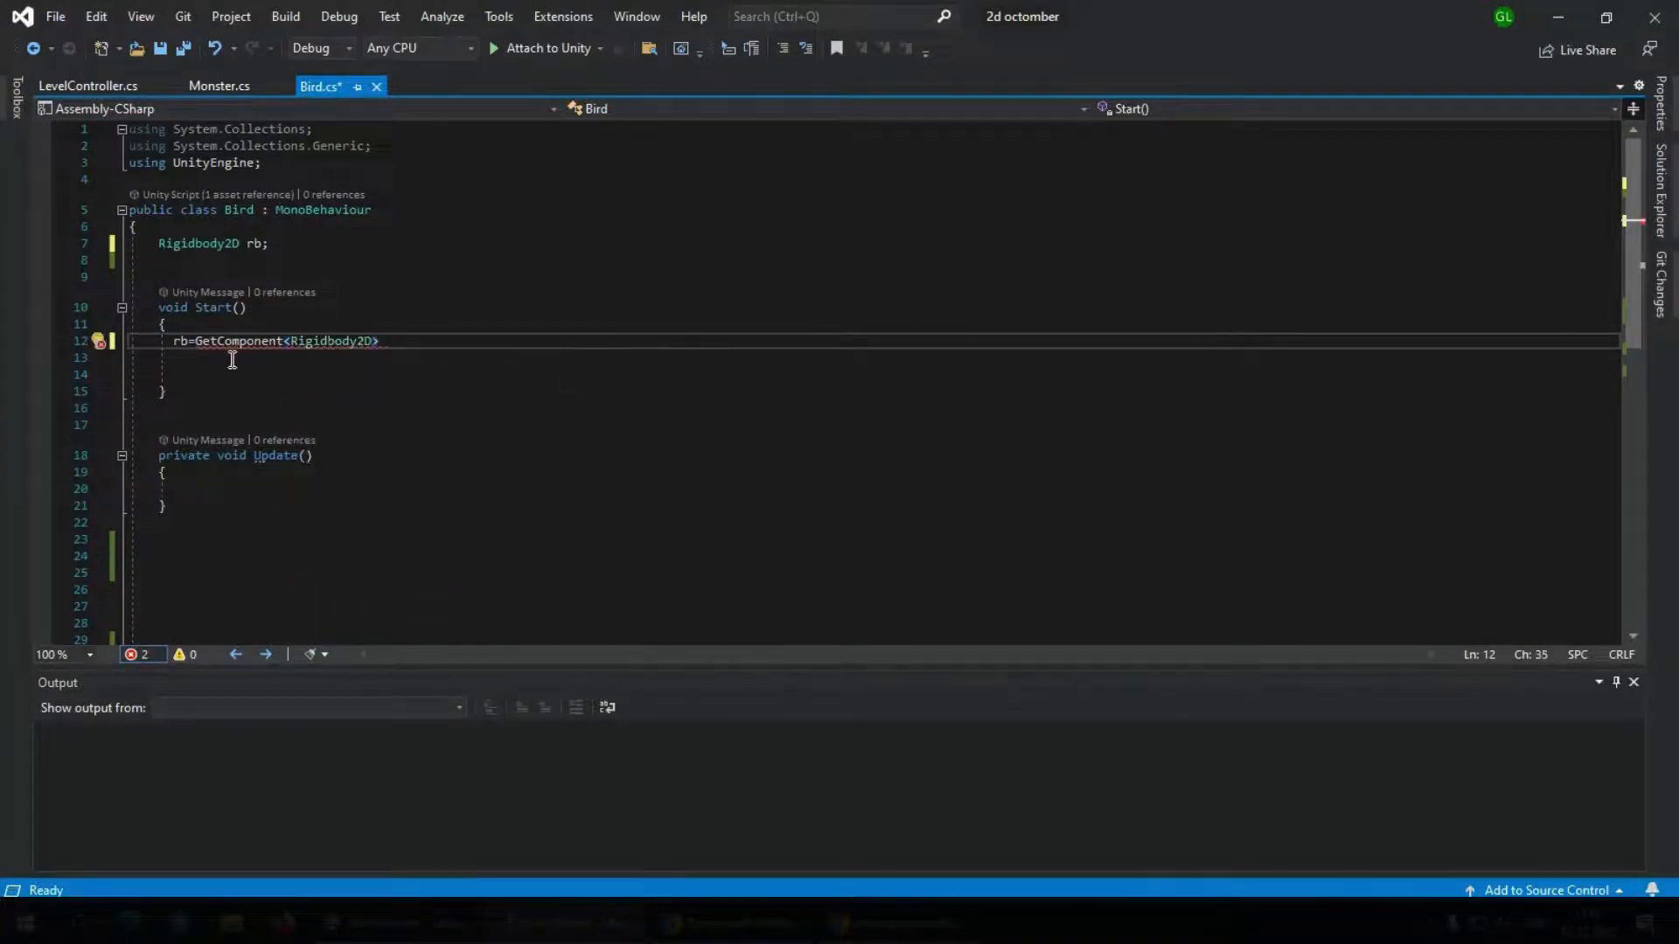
pyautogui.write(');')
pyautogui.hotkey('ctrl', 's')
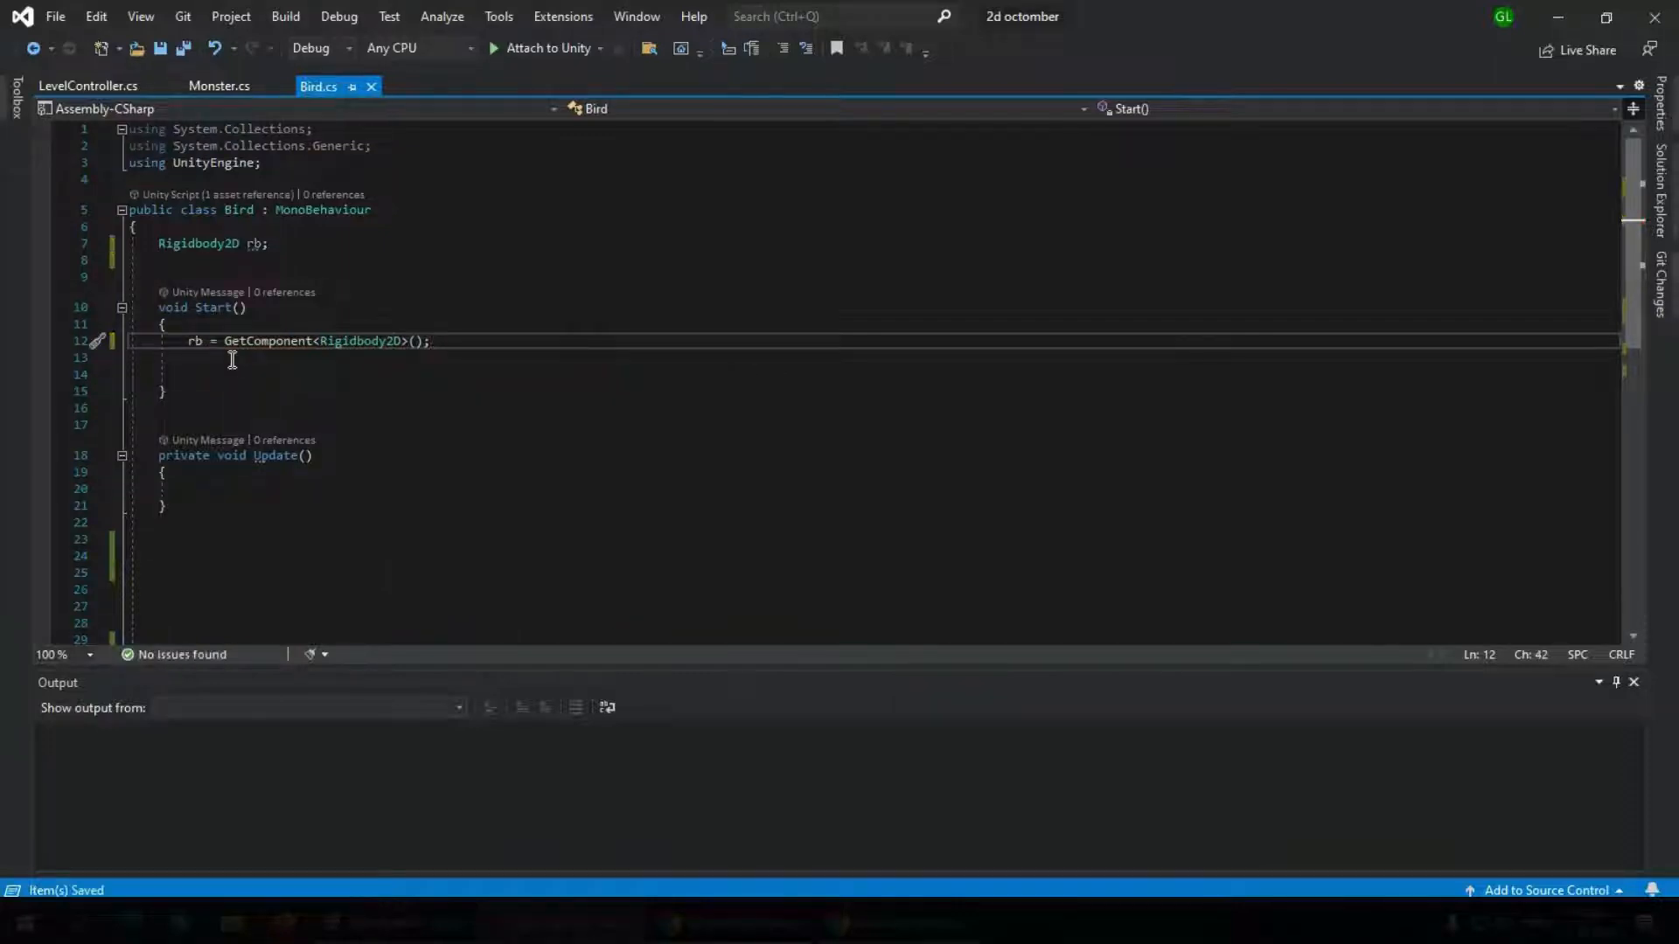
# Add rb.isKinematic = true; below the GetComponent line in Start and save the script
pyautogui.click(224, 375)
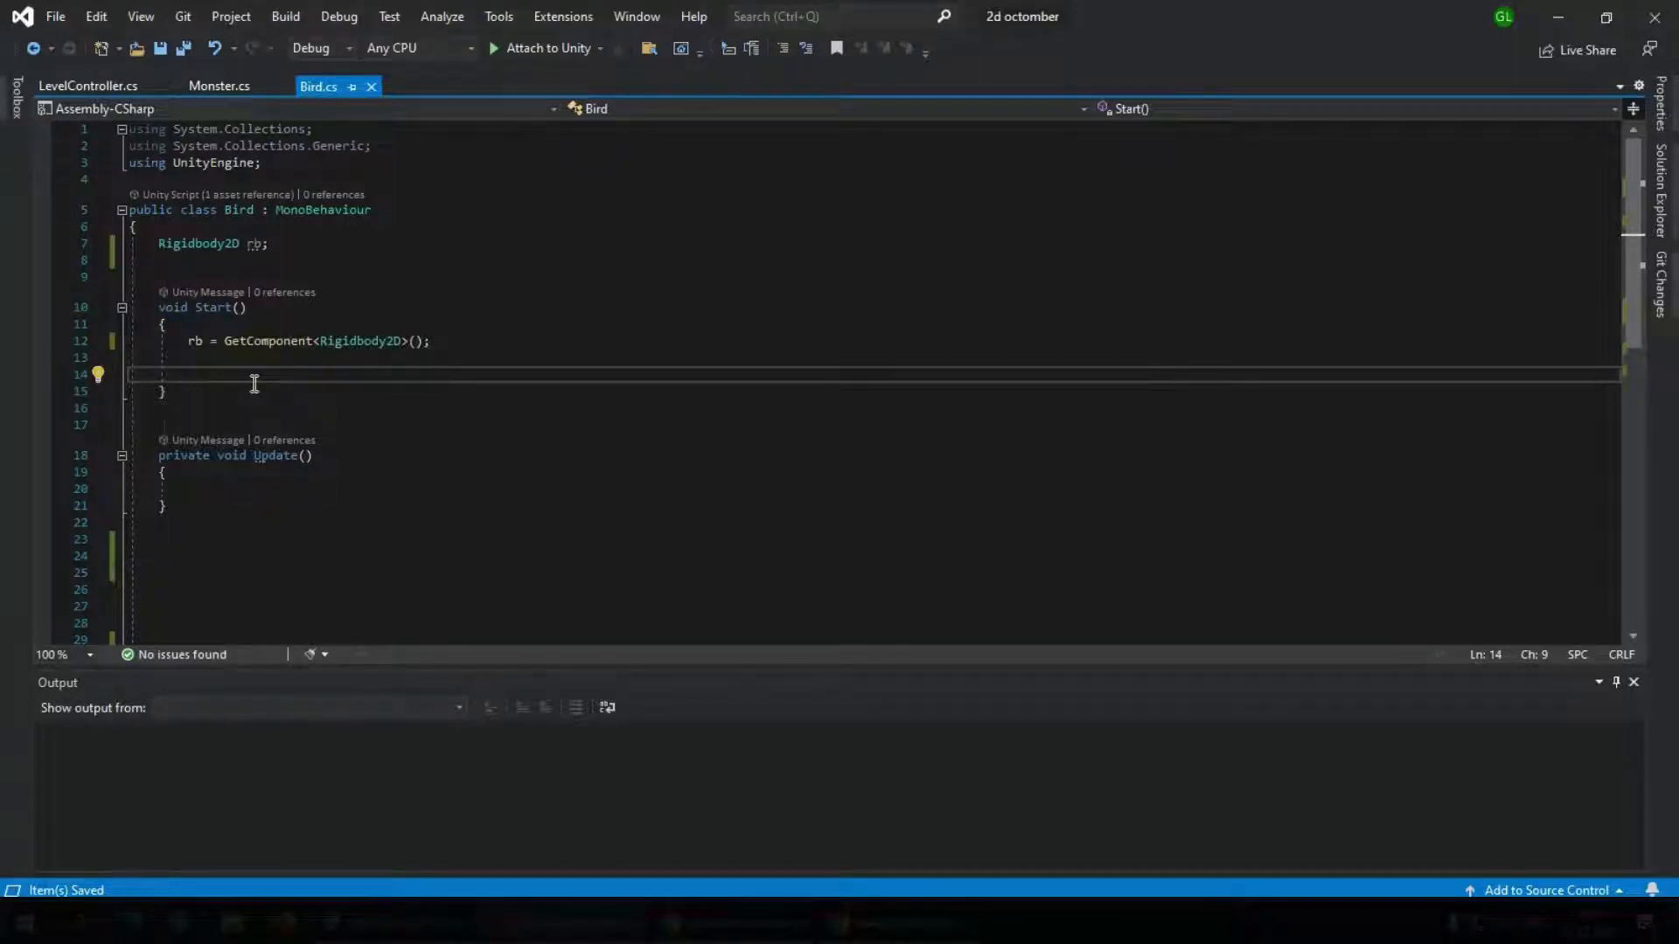
pyautogui.write('rb.')
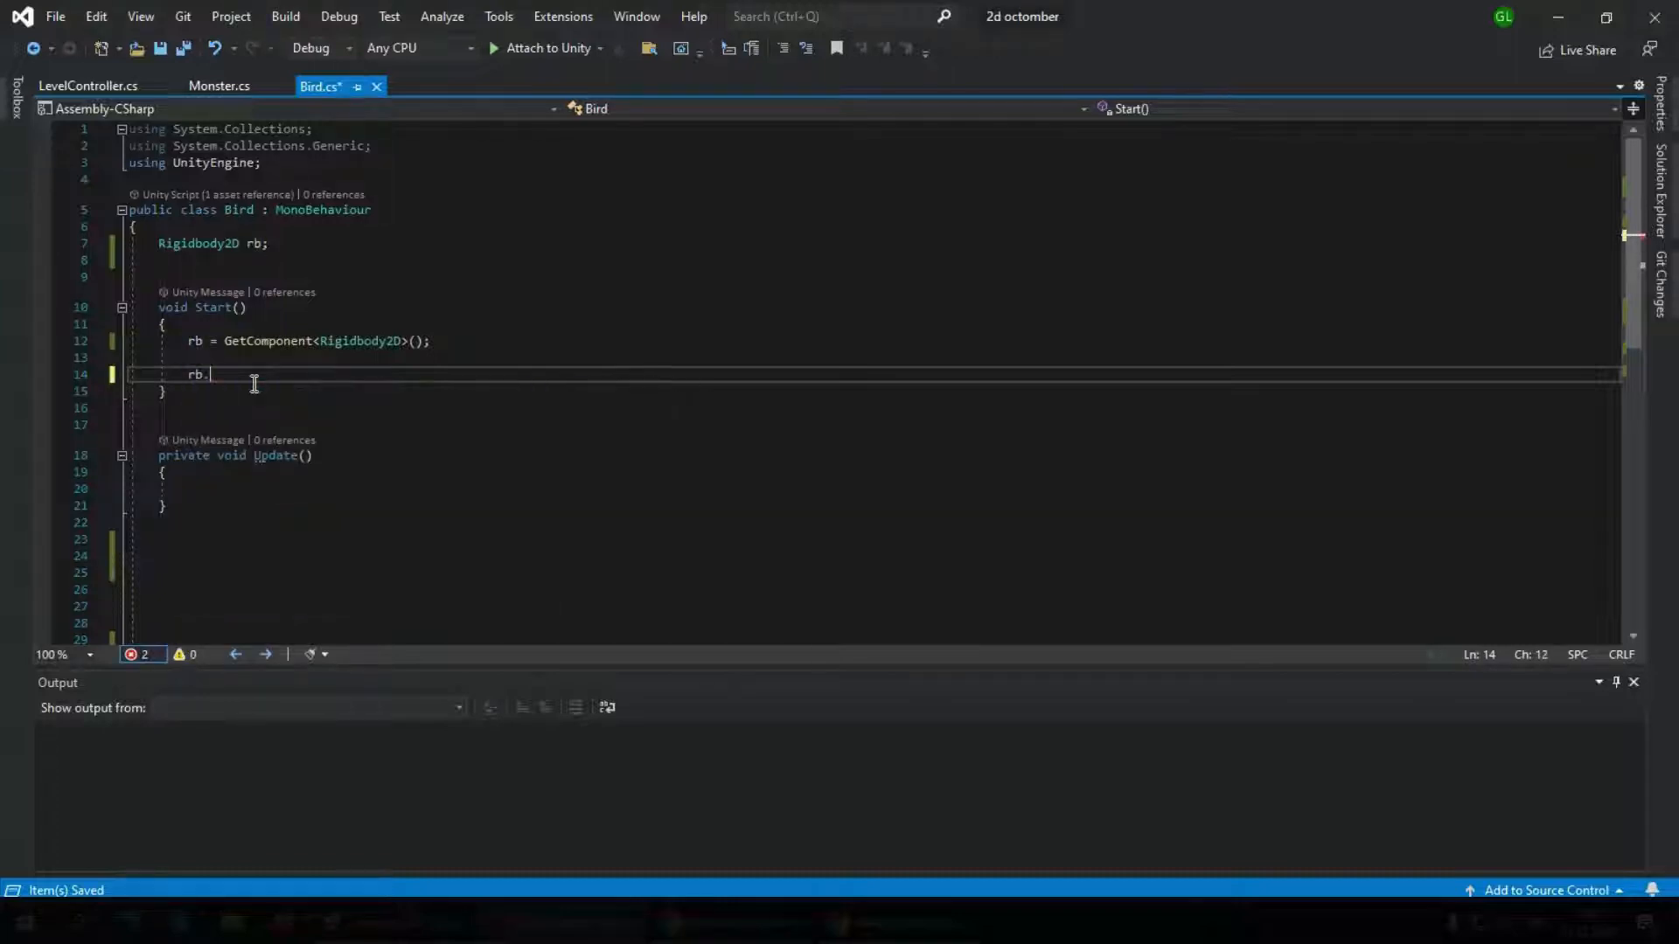
pyautogui.write('isK')
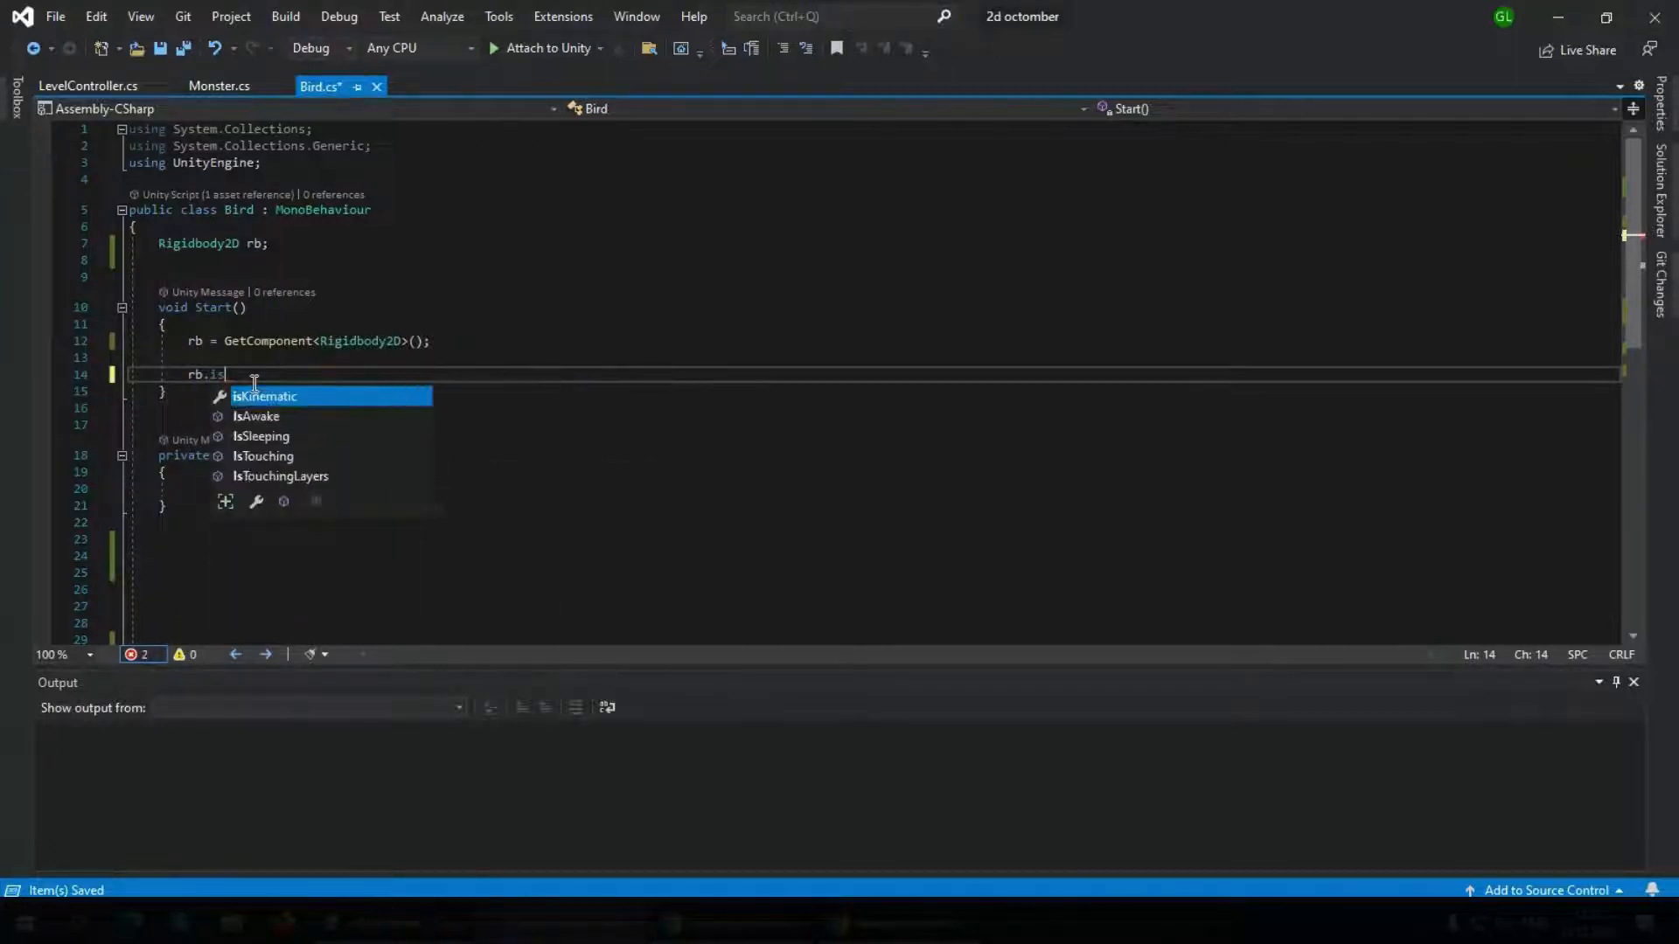
pyautogui.press('Tab')
pyautogui.write('=')
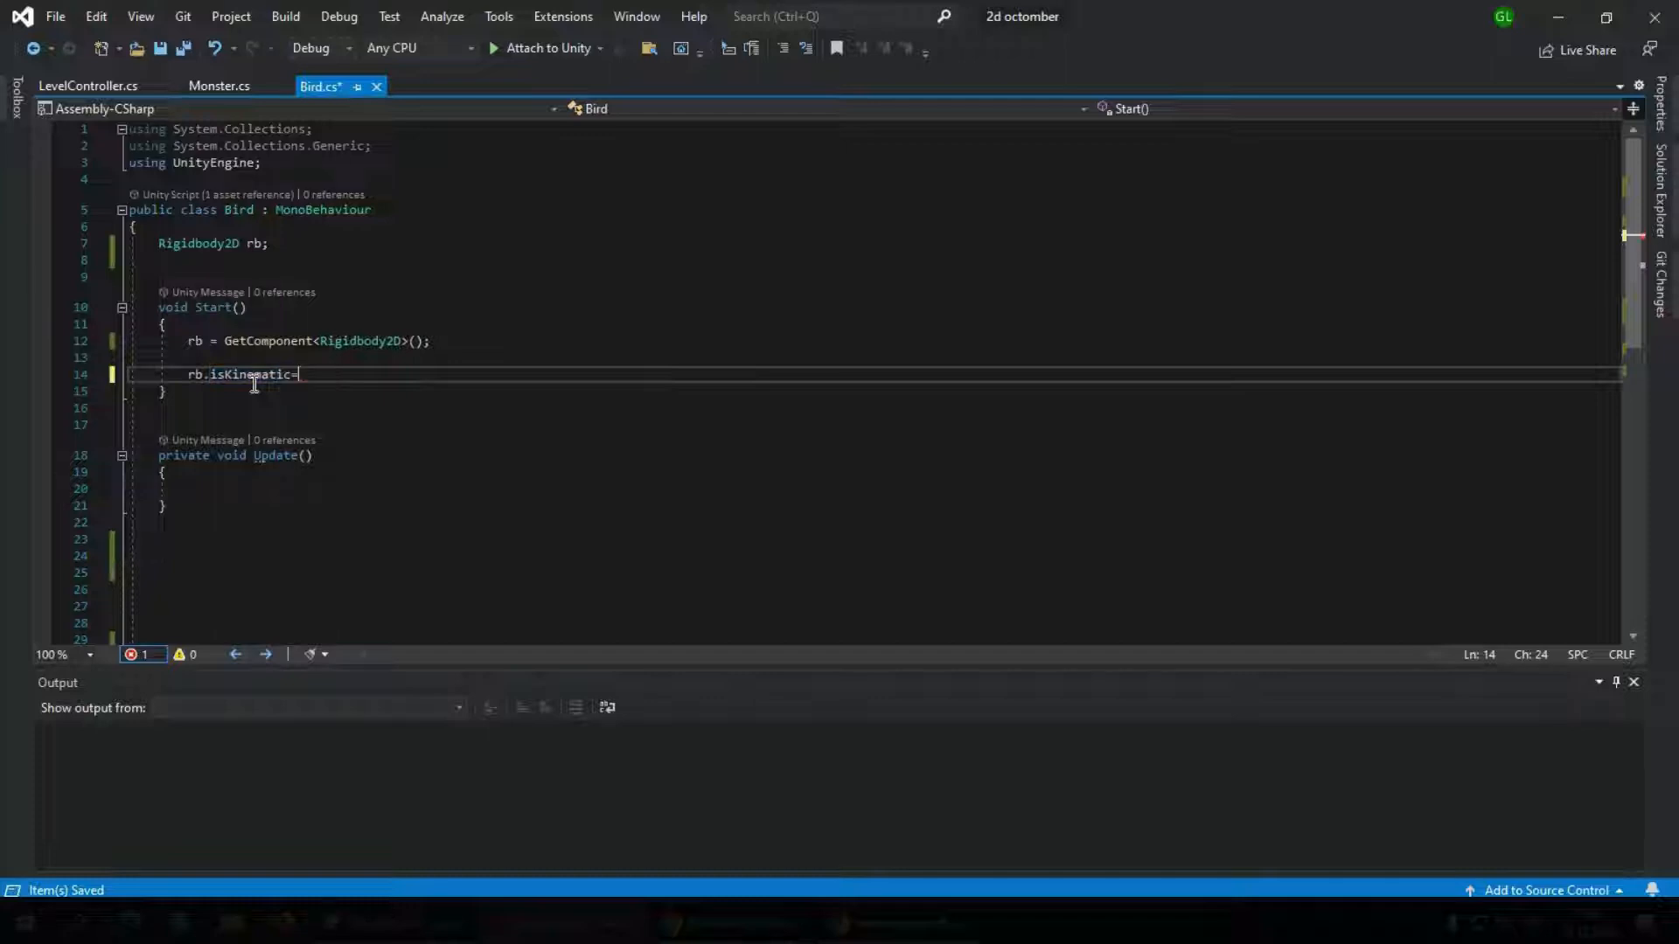
pyautogui.write(' true;')
pyautogui.hotkey('ctrl', 's')
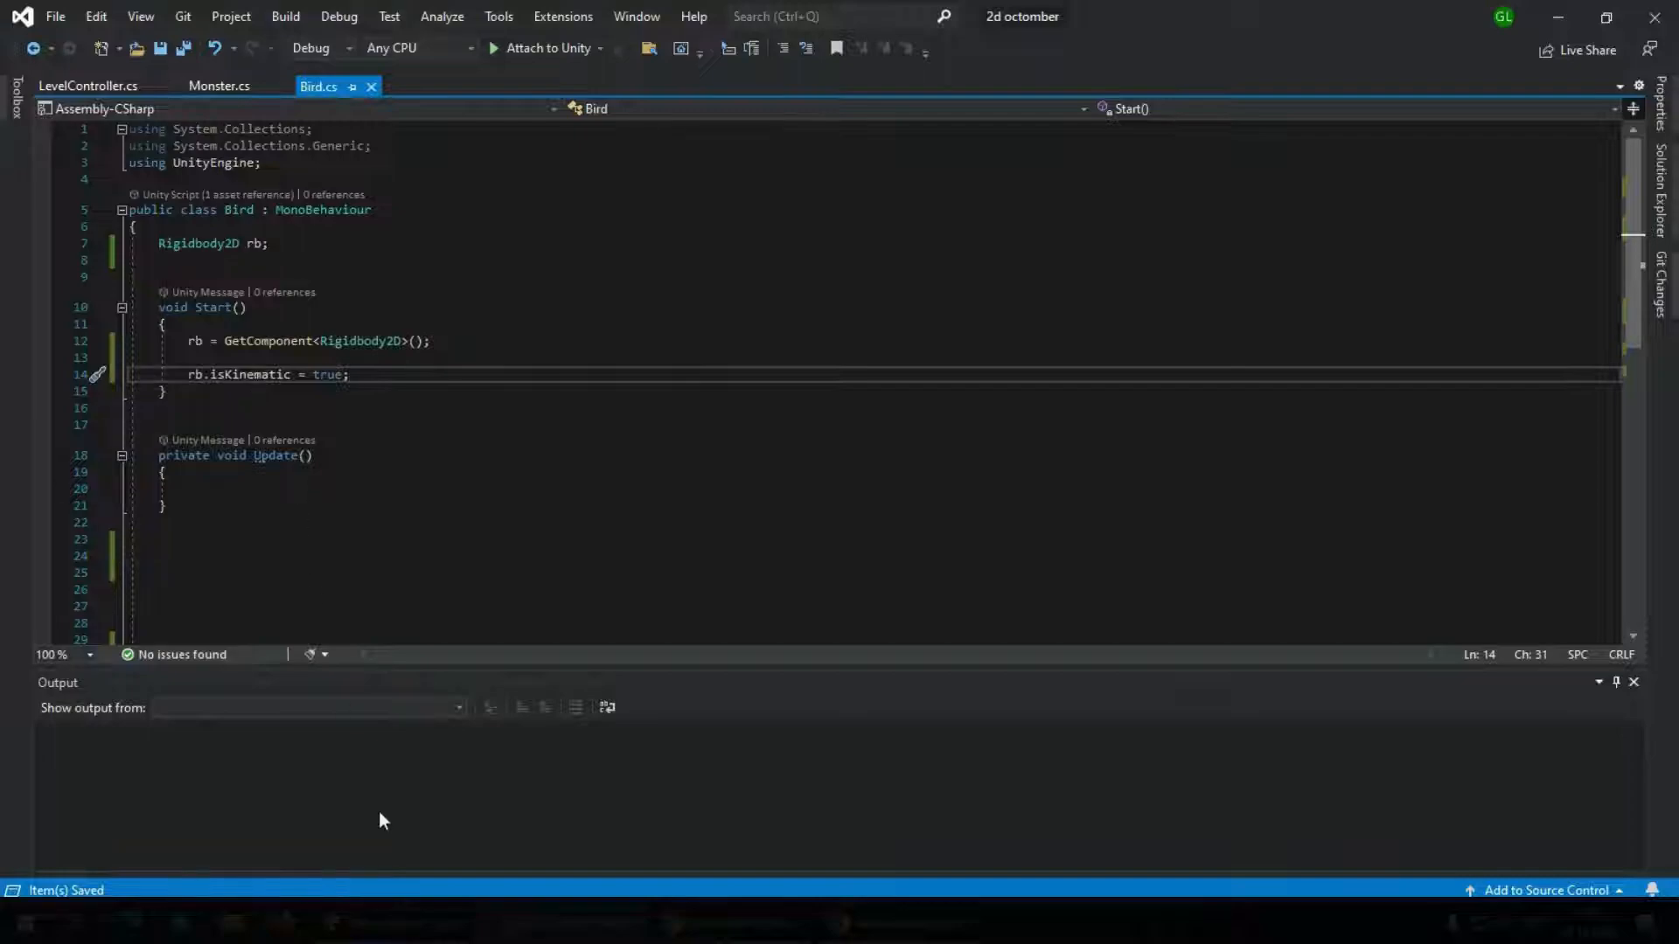
# Switch to Unity, select the red bird, run the level to check its body type during play, and stop it
pyautogui.click(401, 922)
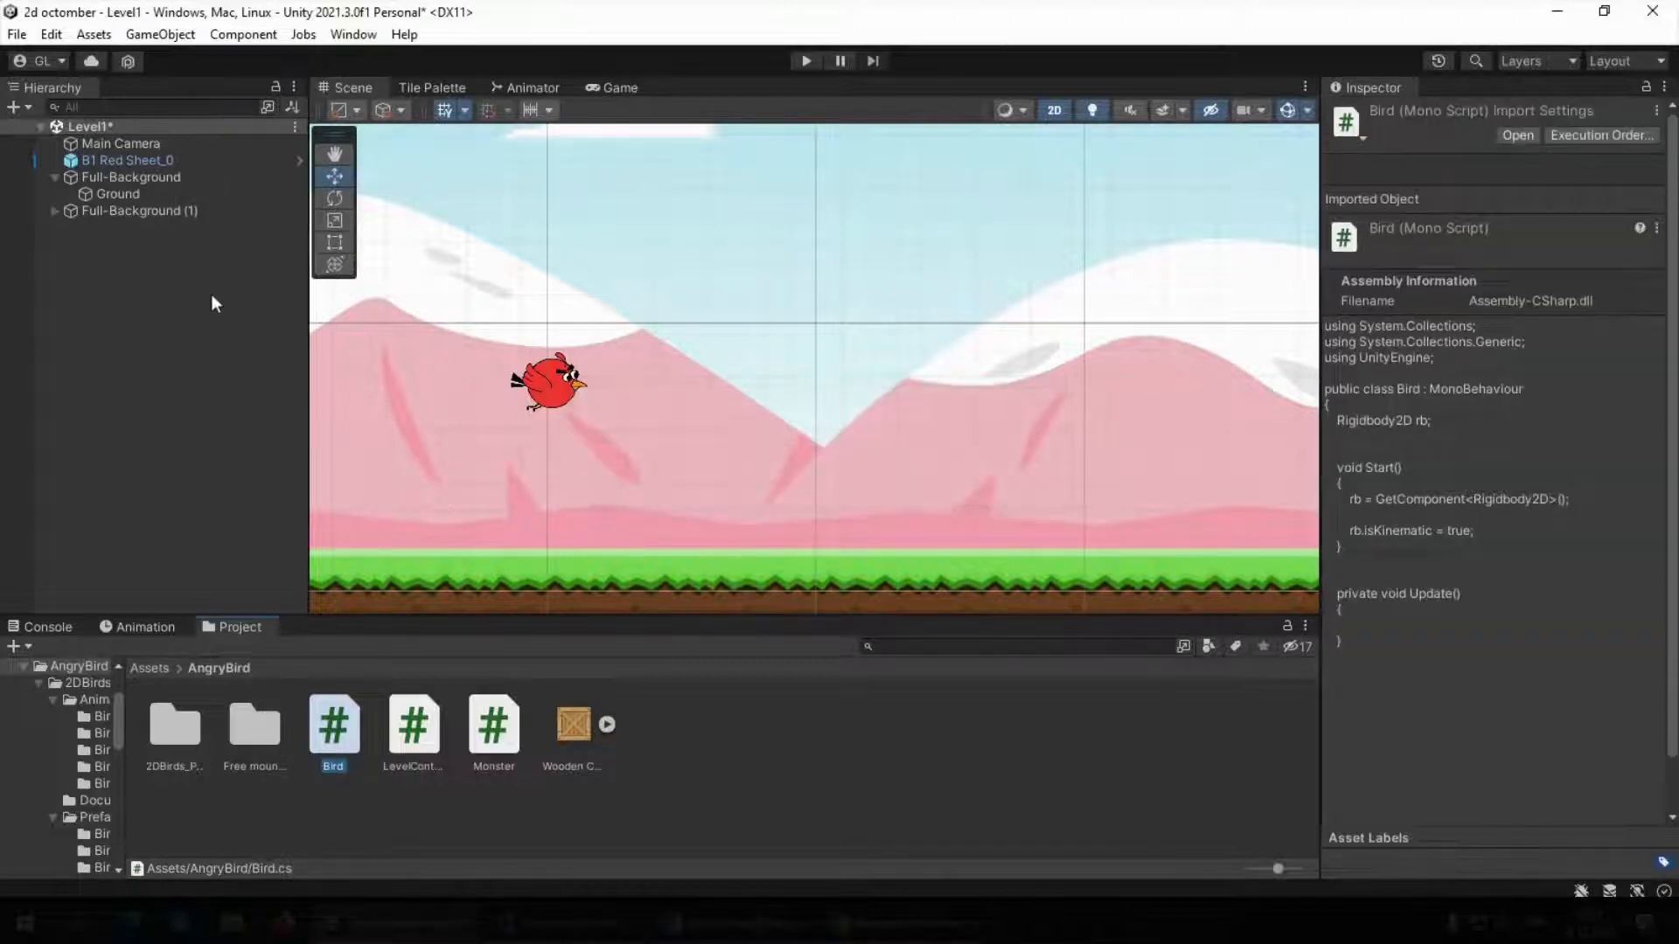
pyautogui.click(135, 163)
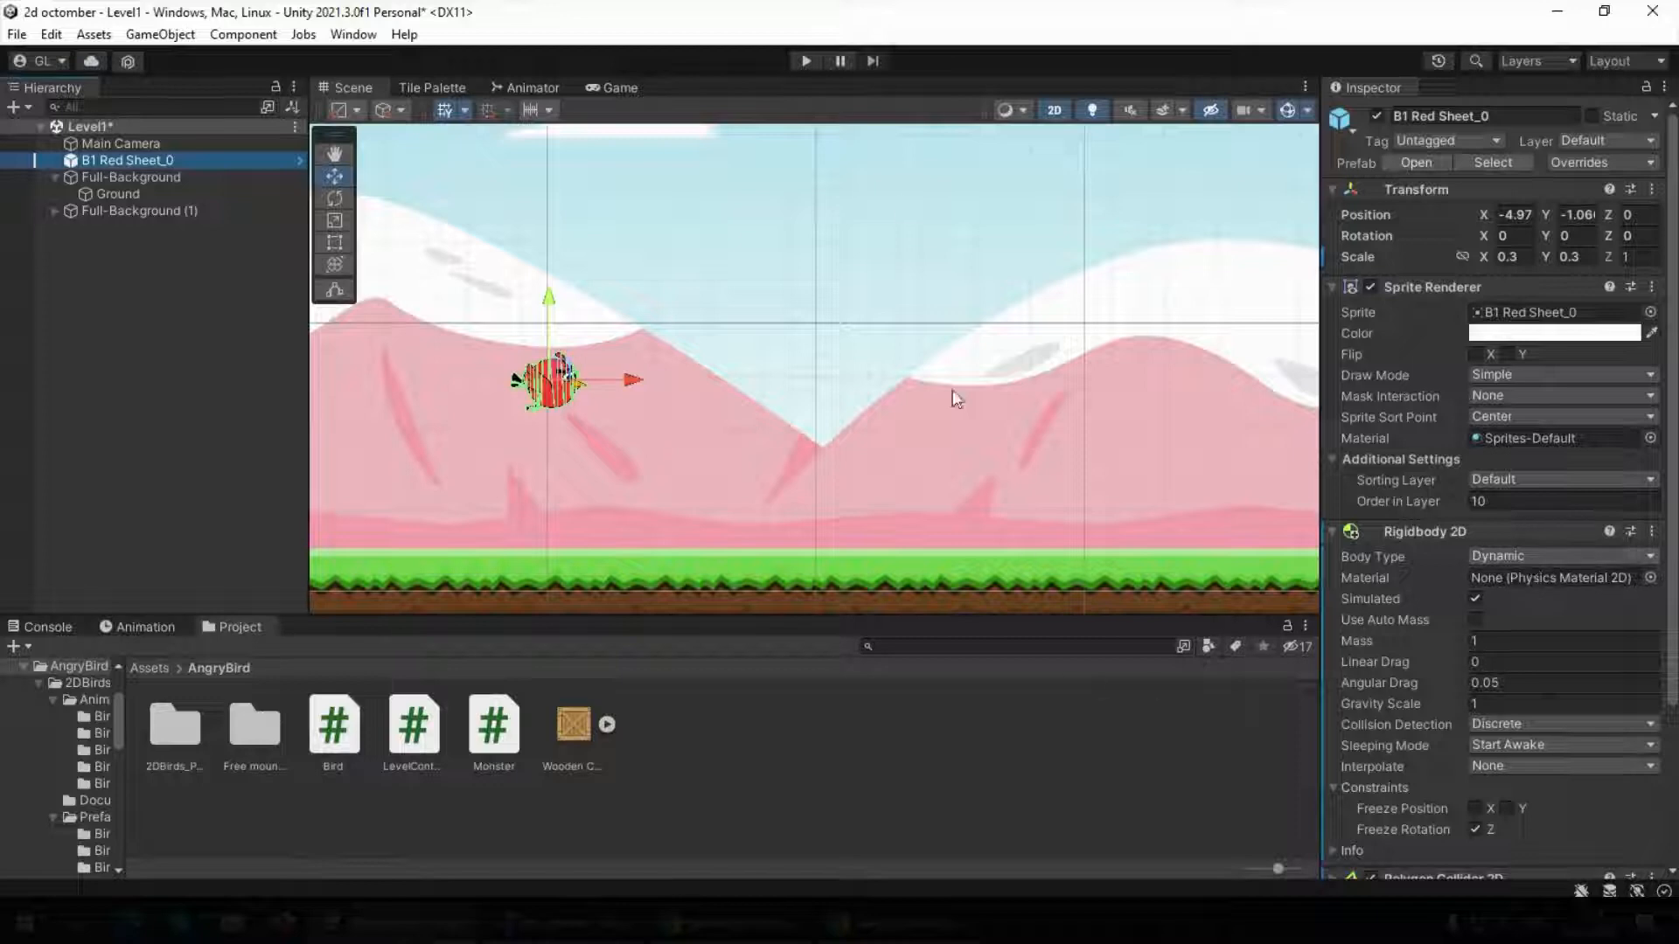
pyautogui.click(804, 61)
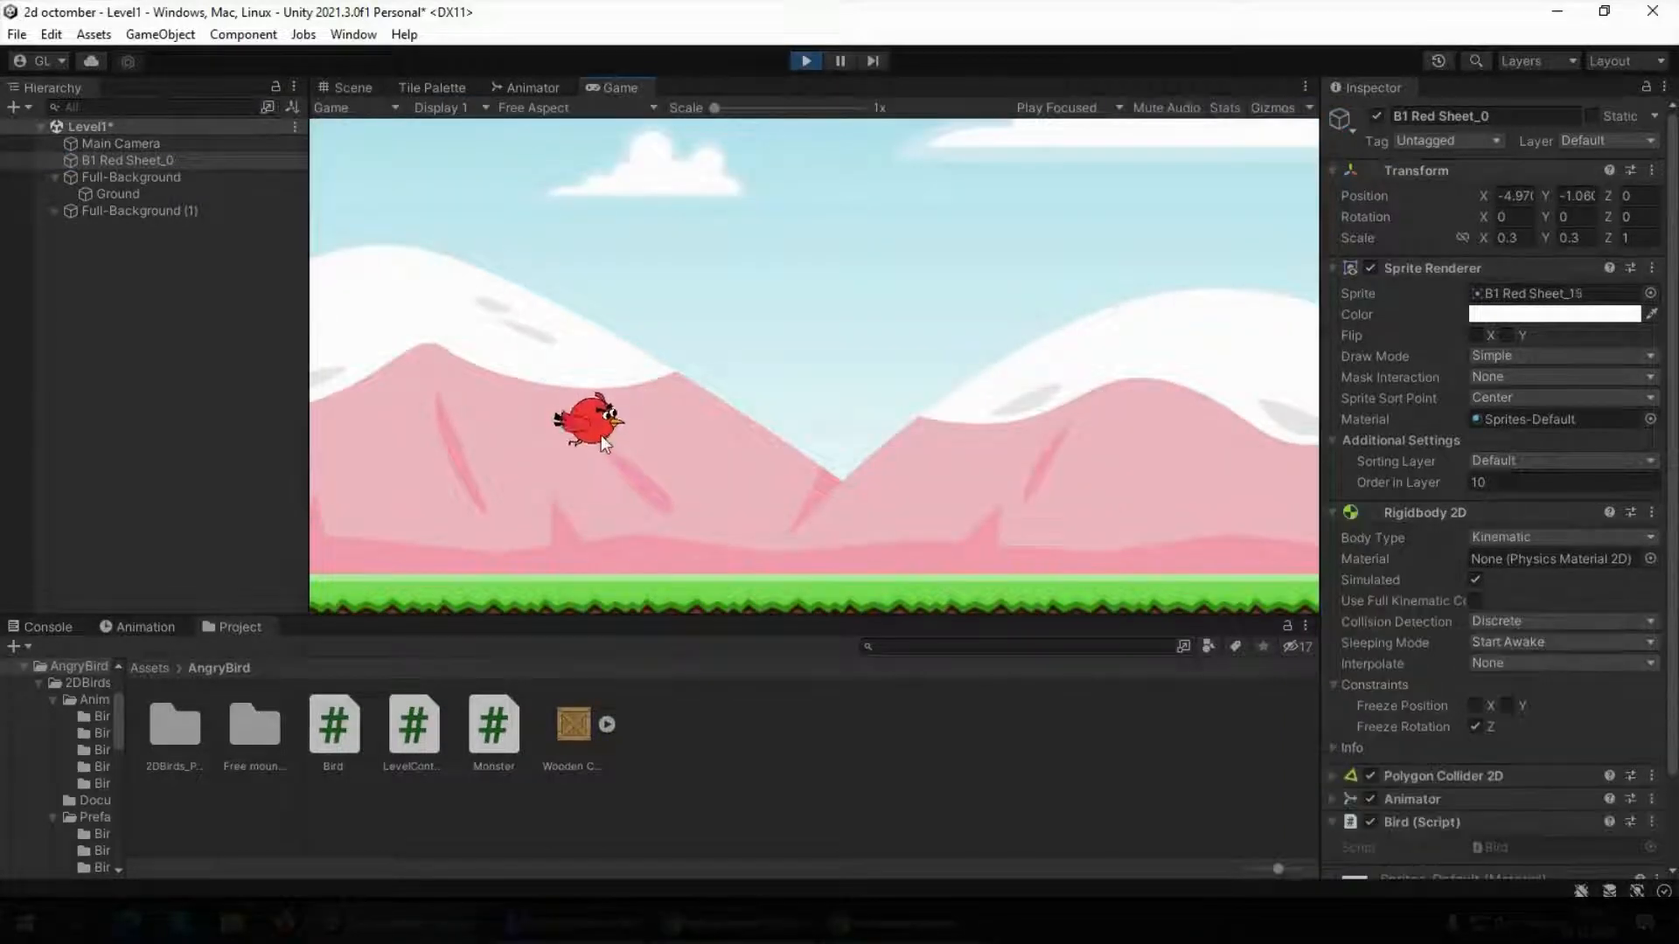
pyautogui.click(806, 60)
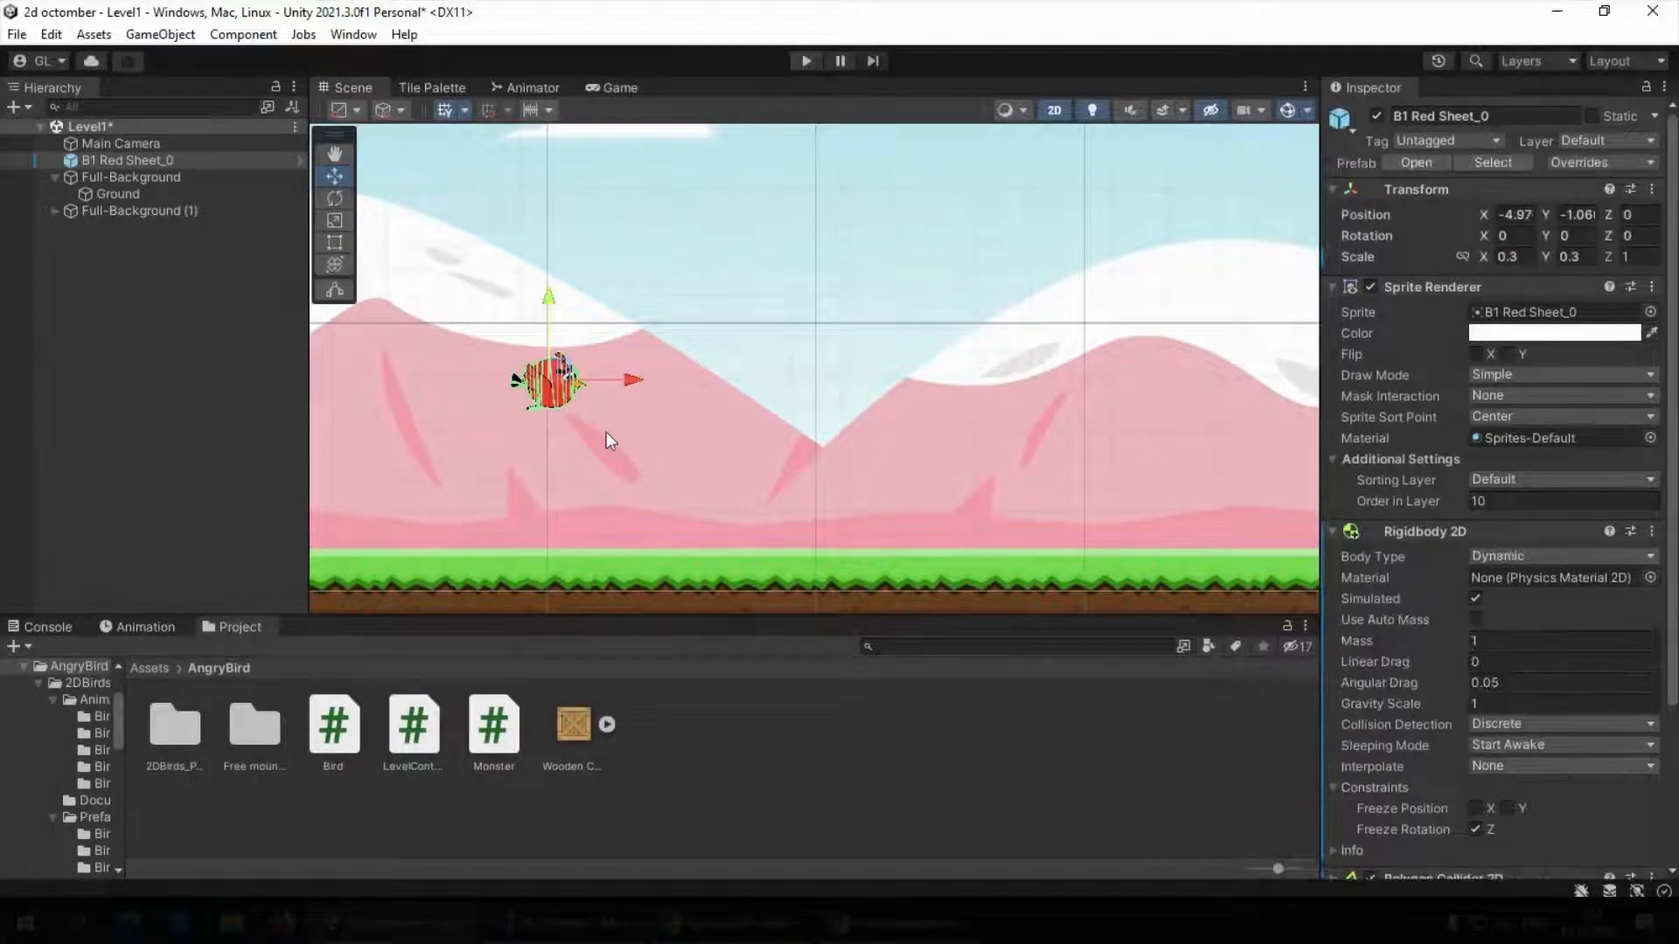
pyautogui.click(196, 308)
pyautogui.scroll(6, 777, 398)
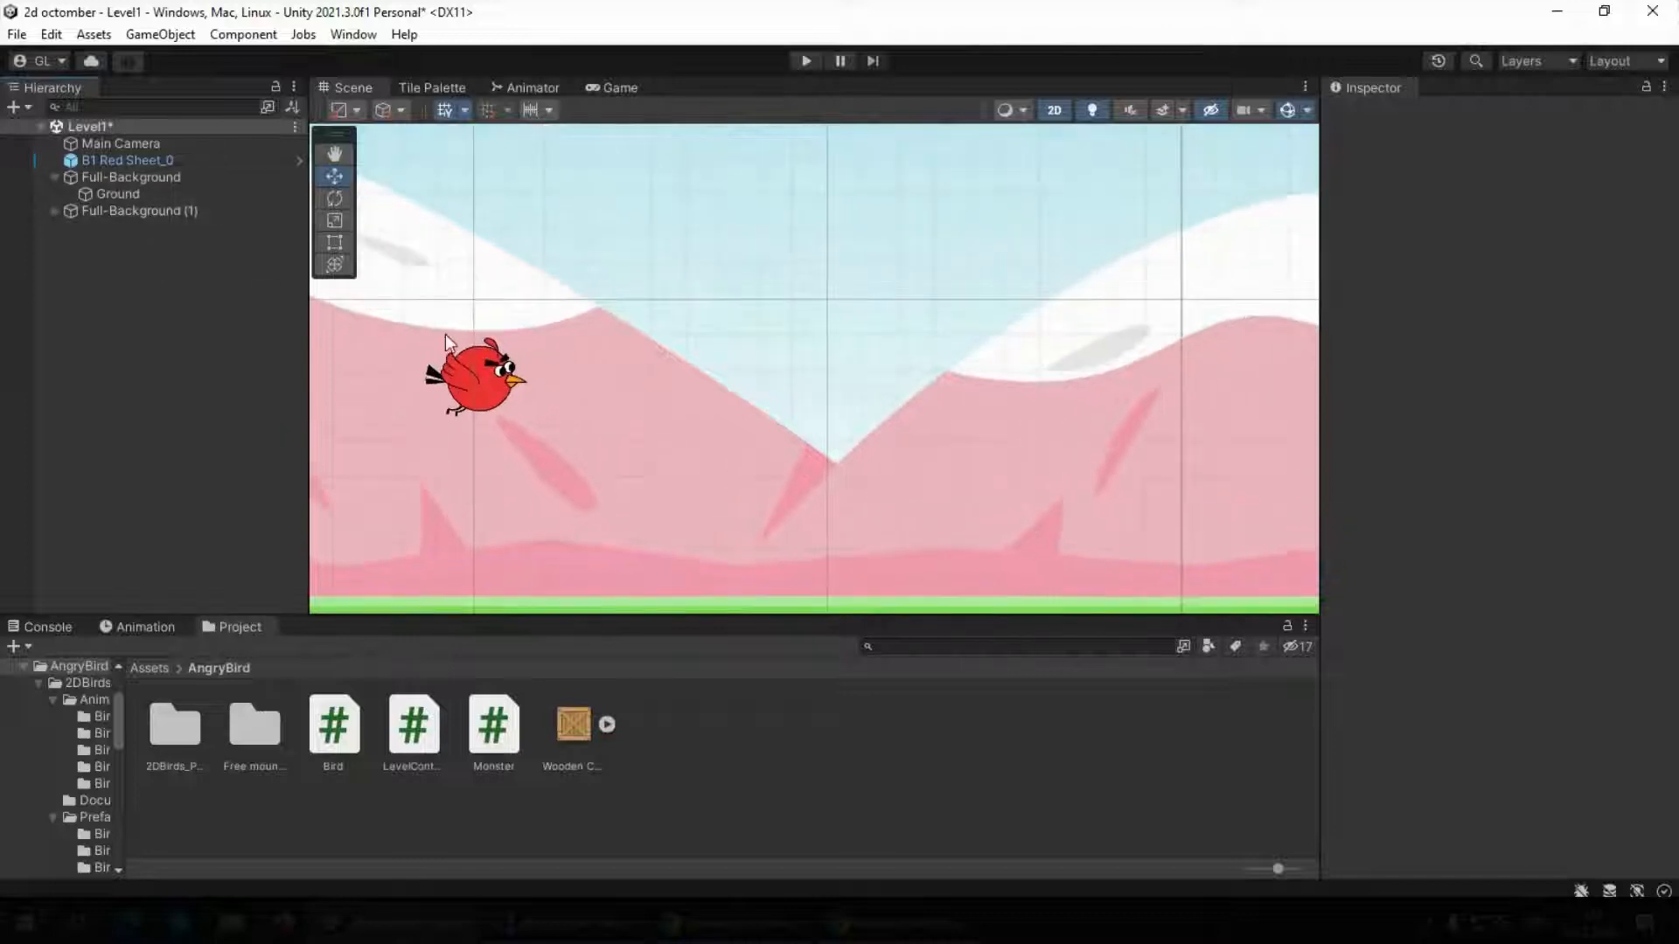
pyautogui.scroll(-7, 444, 339)
pyautogui.moveTo(588, 371); pyautogui.dragTo(749, 371, button='middle')
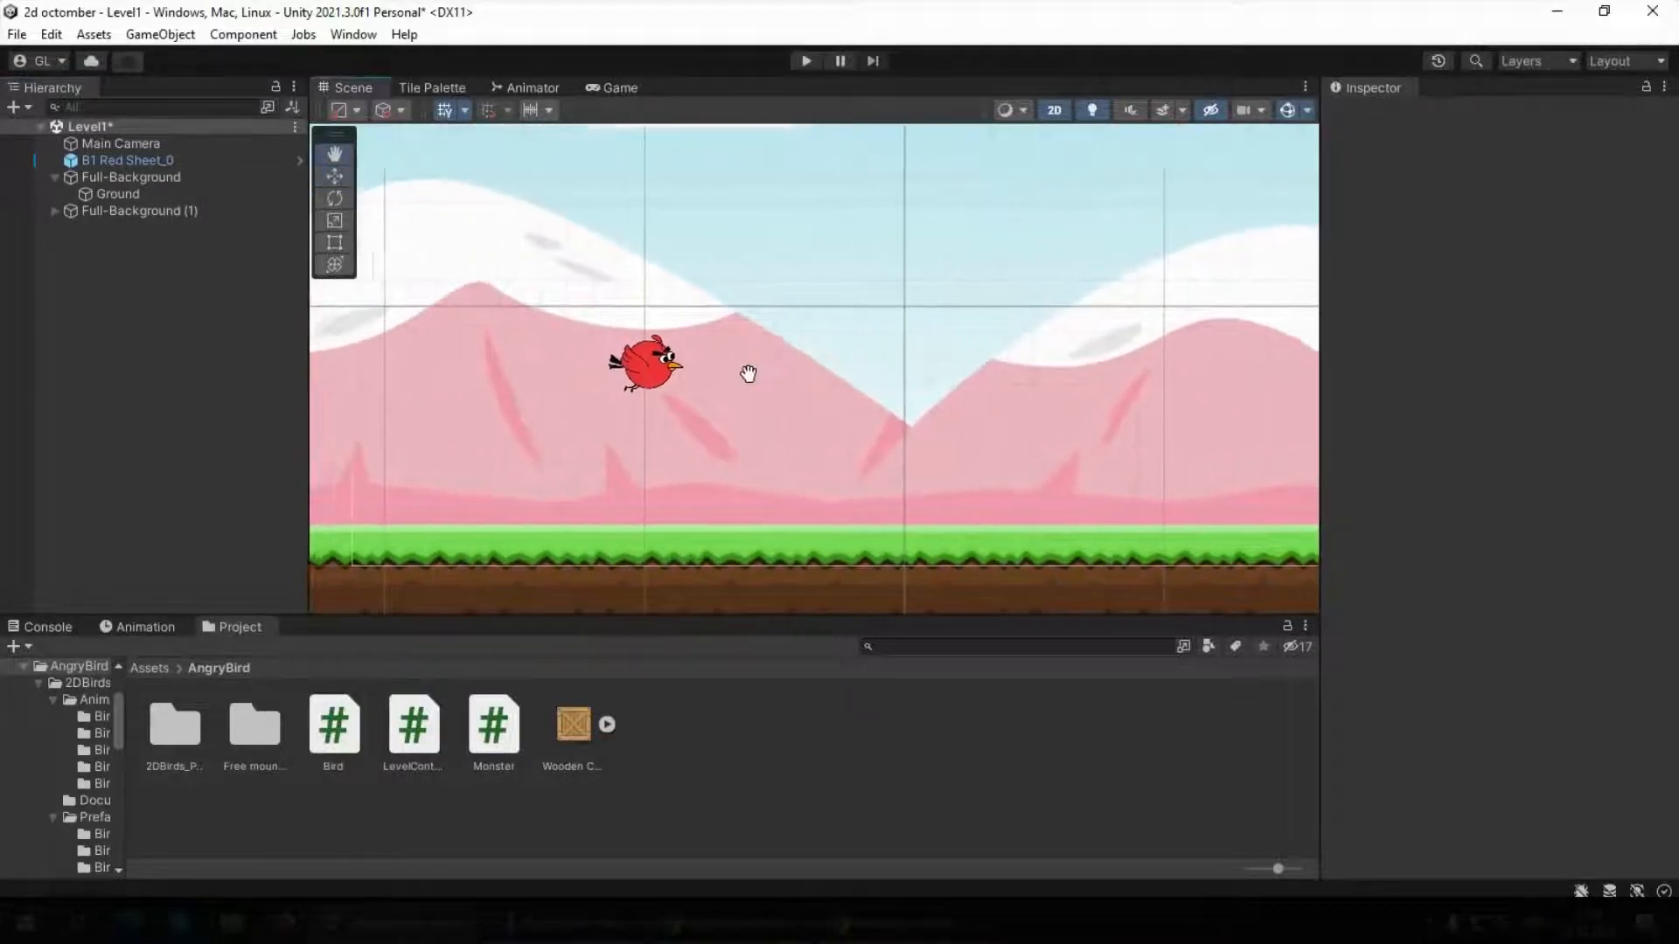
pyautogui.scroll(3, 633, 334)
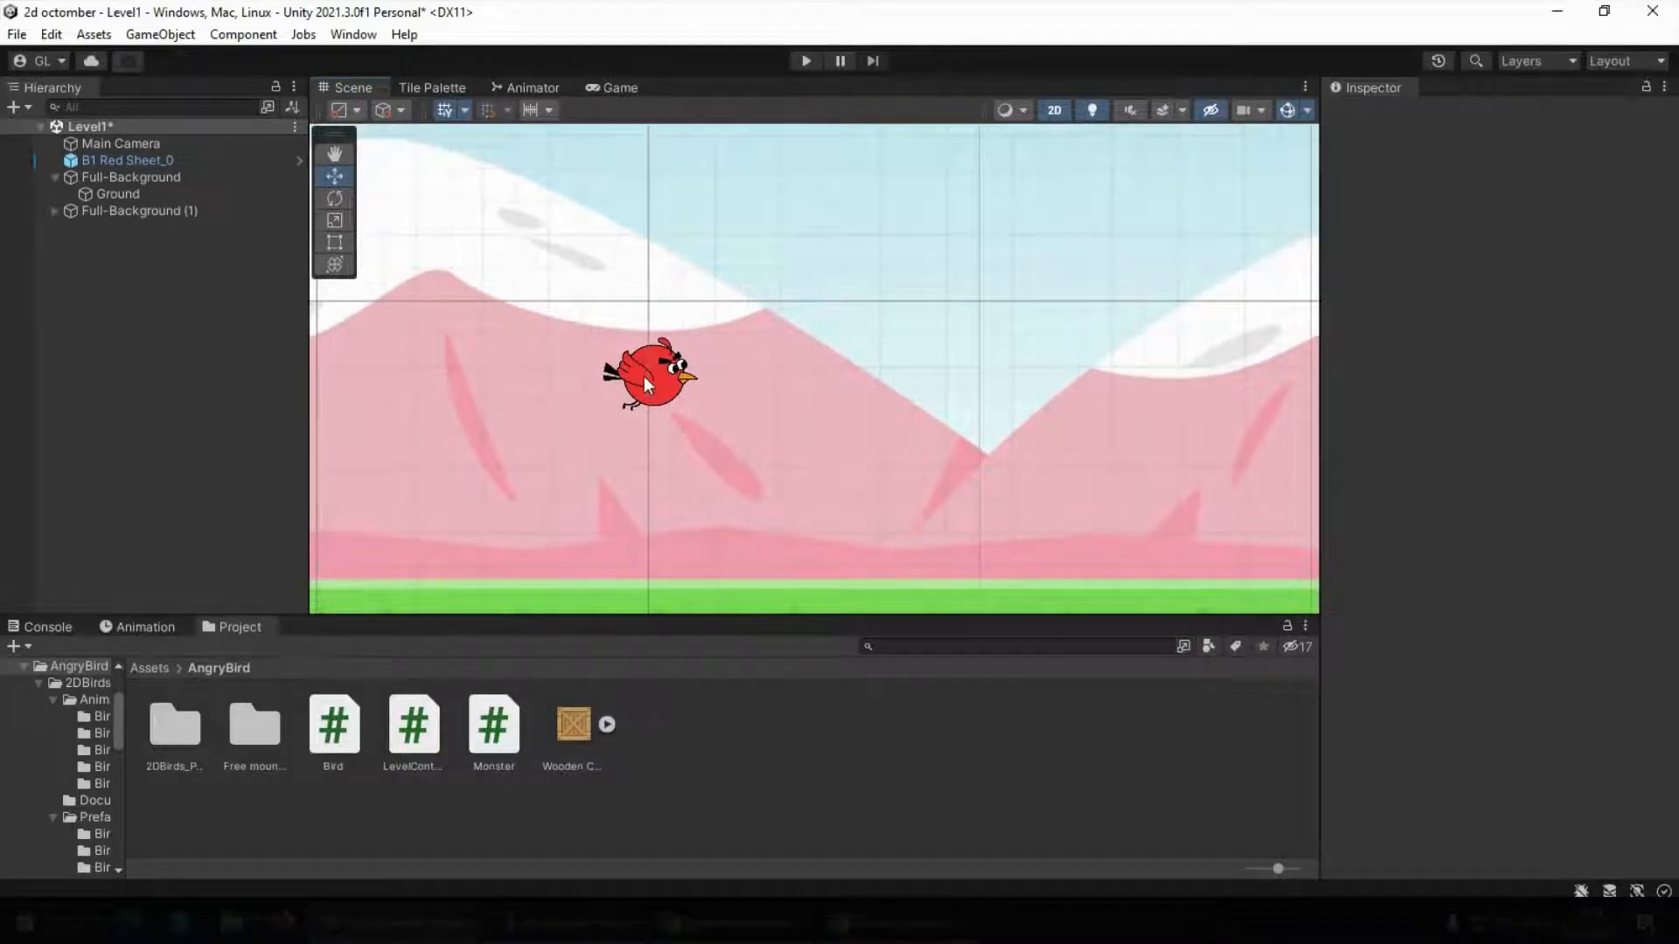
pyautogui.click(645, 378)
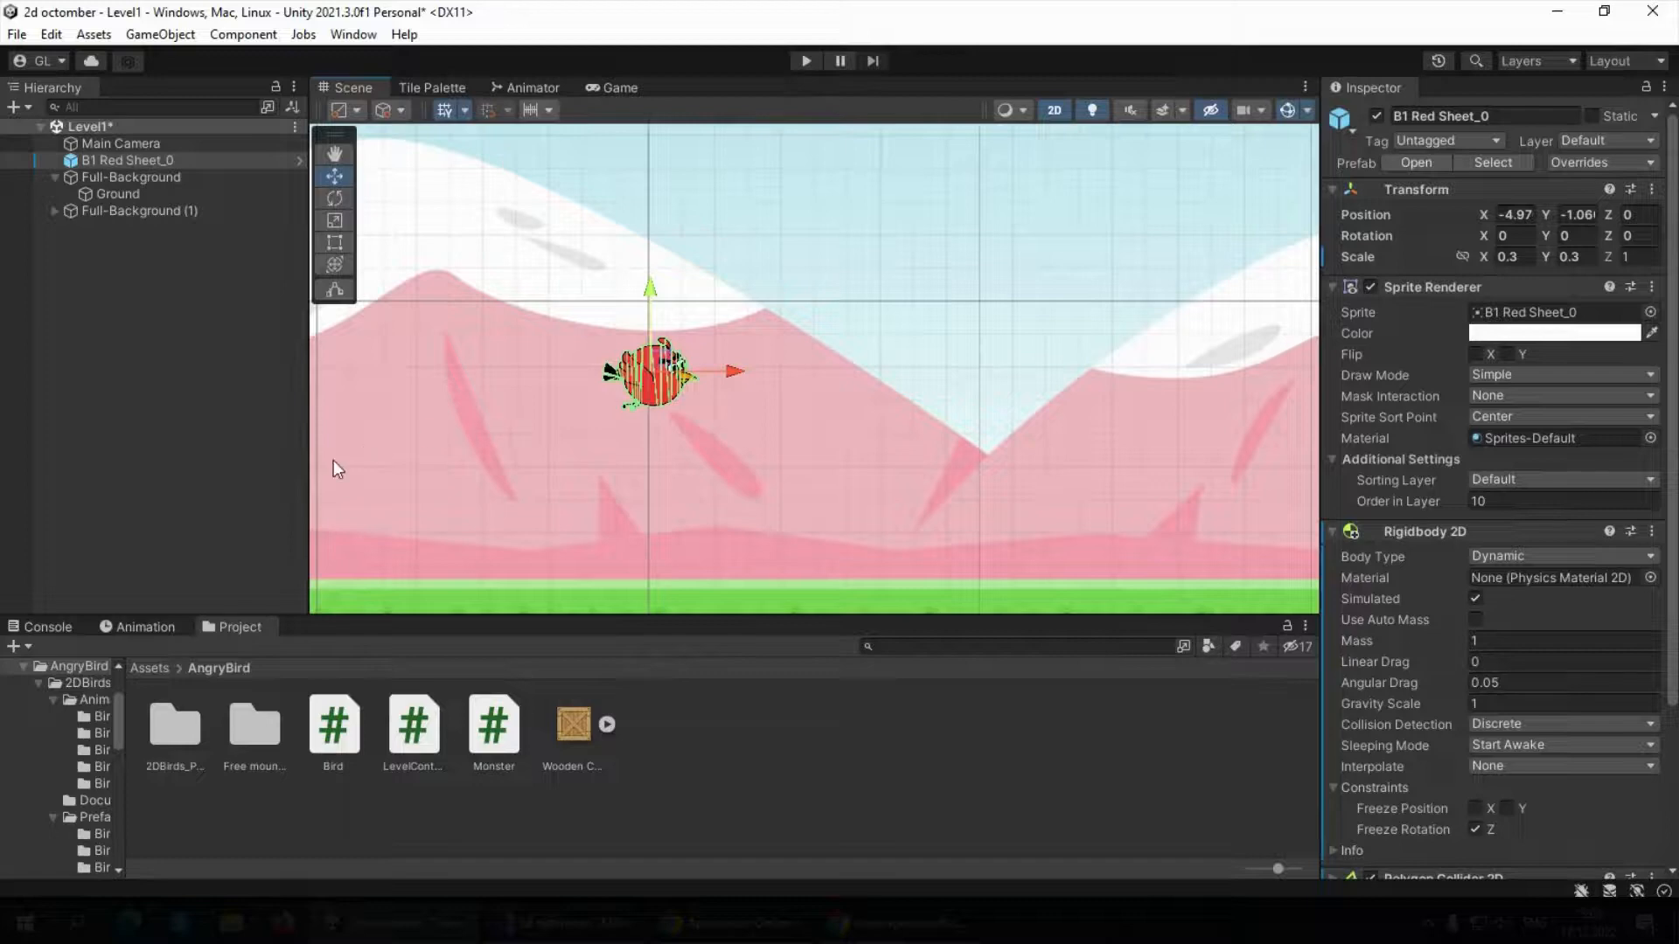
pyautogui.click(218, 366)
# With the Game view shown, try a pure red FF0000 Sprite Renderer color on the red bird and return it to near-white FDFAFA
pyautogui.click(142, 164)
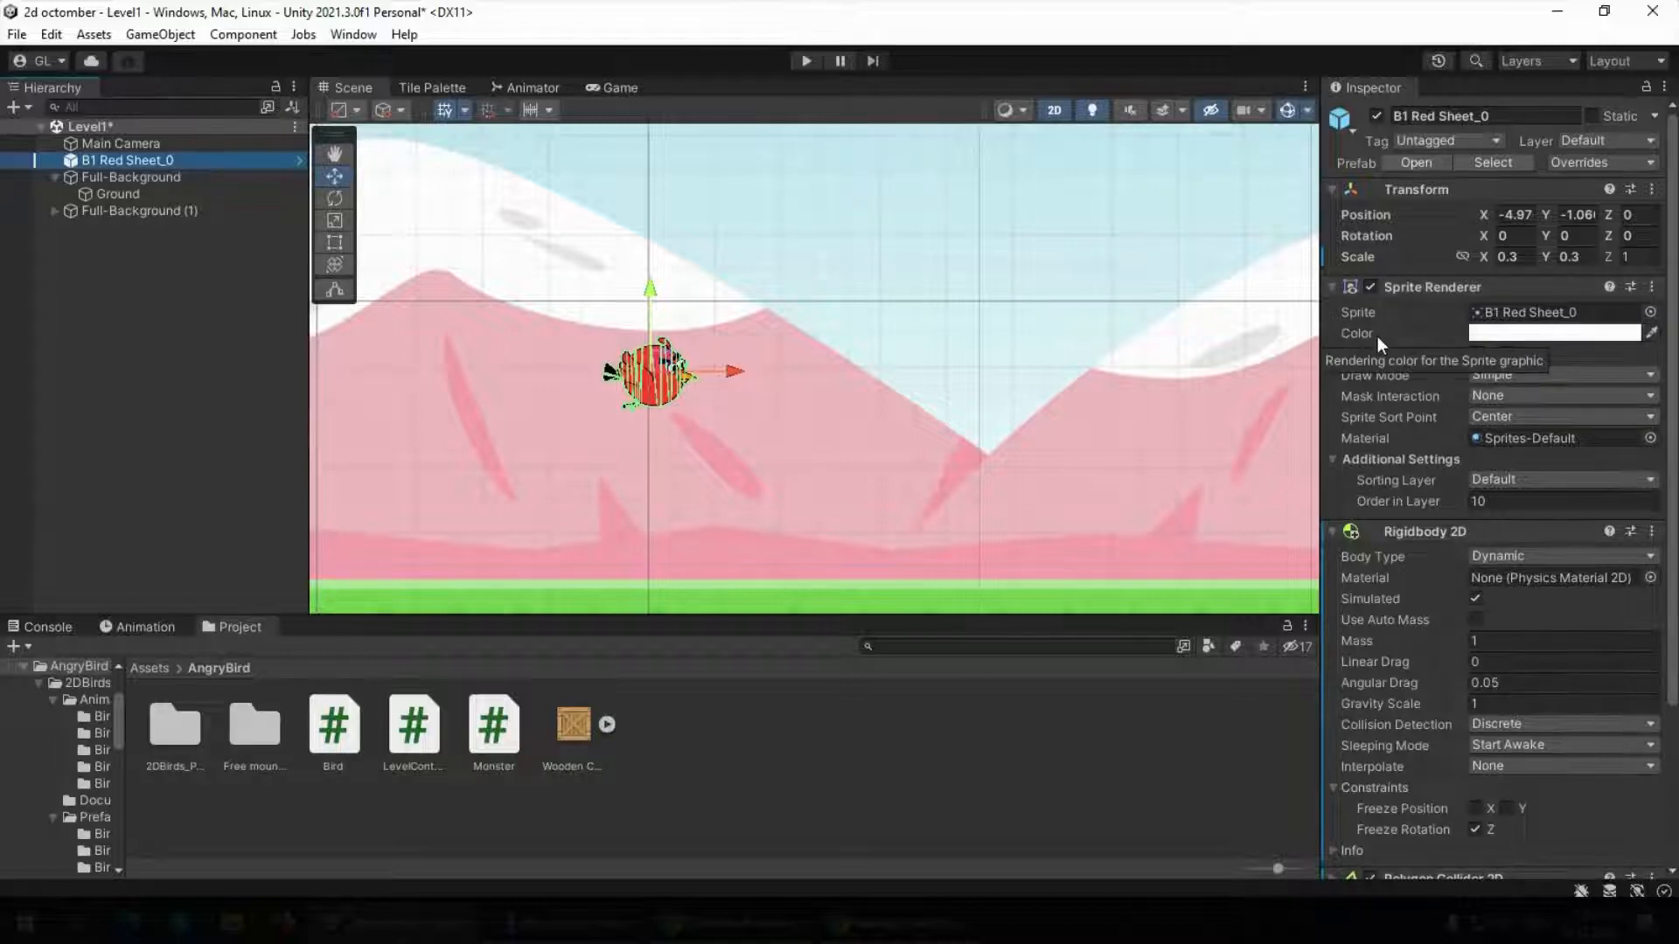
pyautogui.click(1530, 329)
pyautogui.click(630, 82)
pyautogui.click(623, 87)
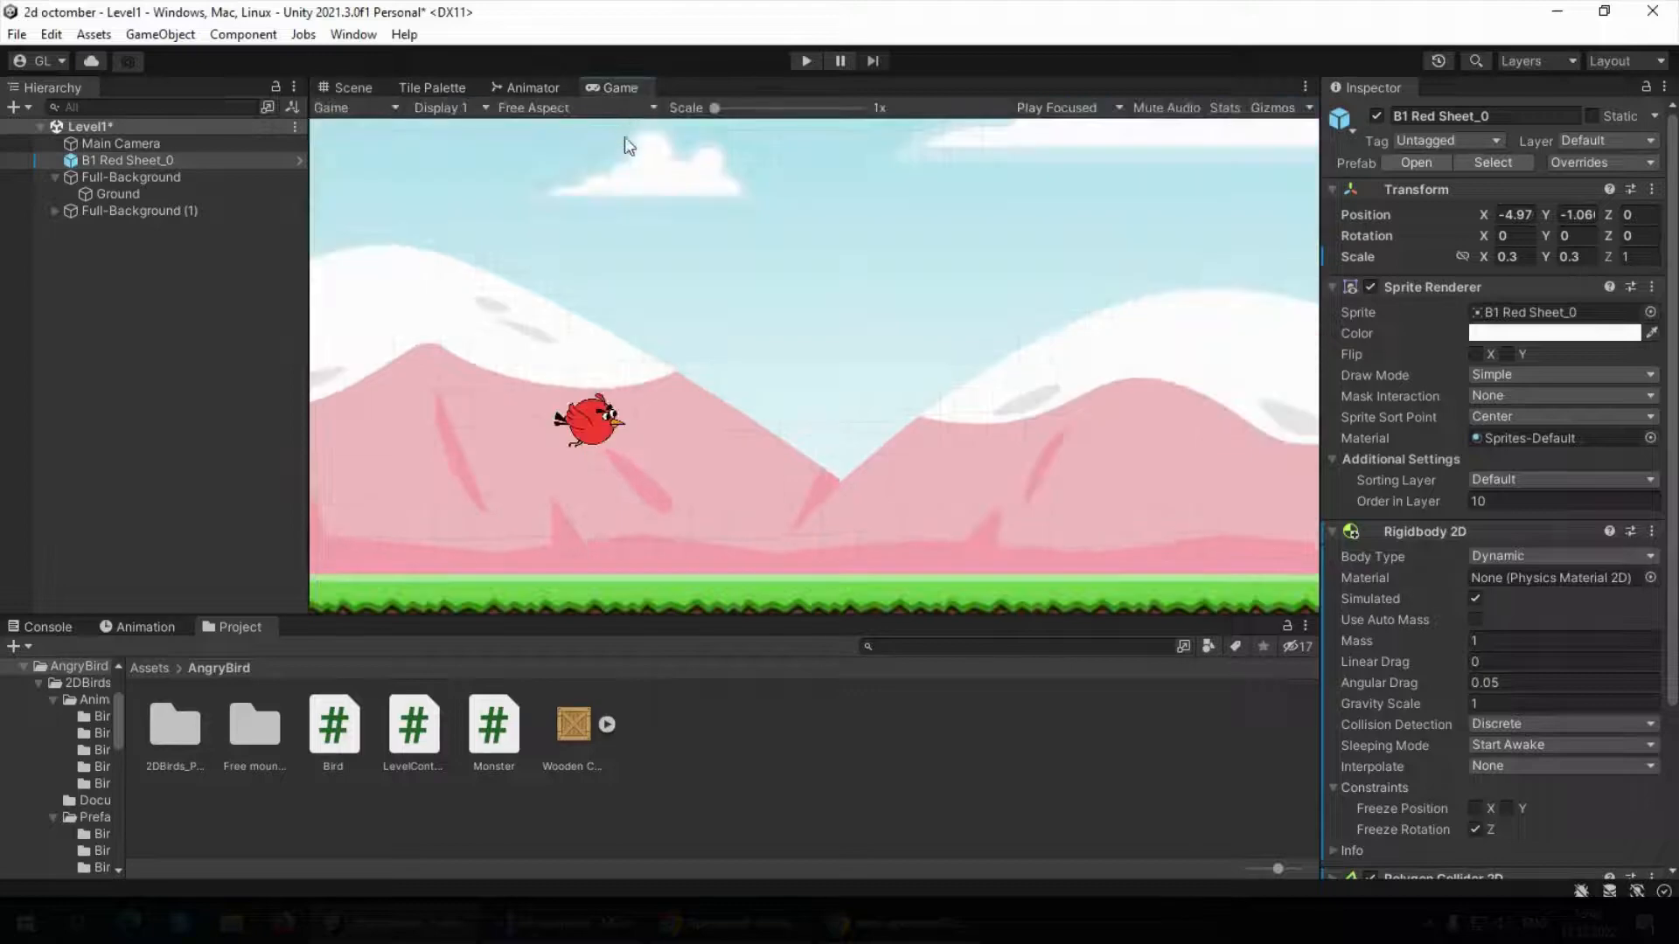
pyautogui.click(1548, 334)
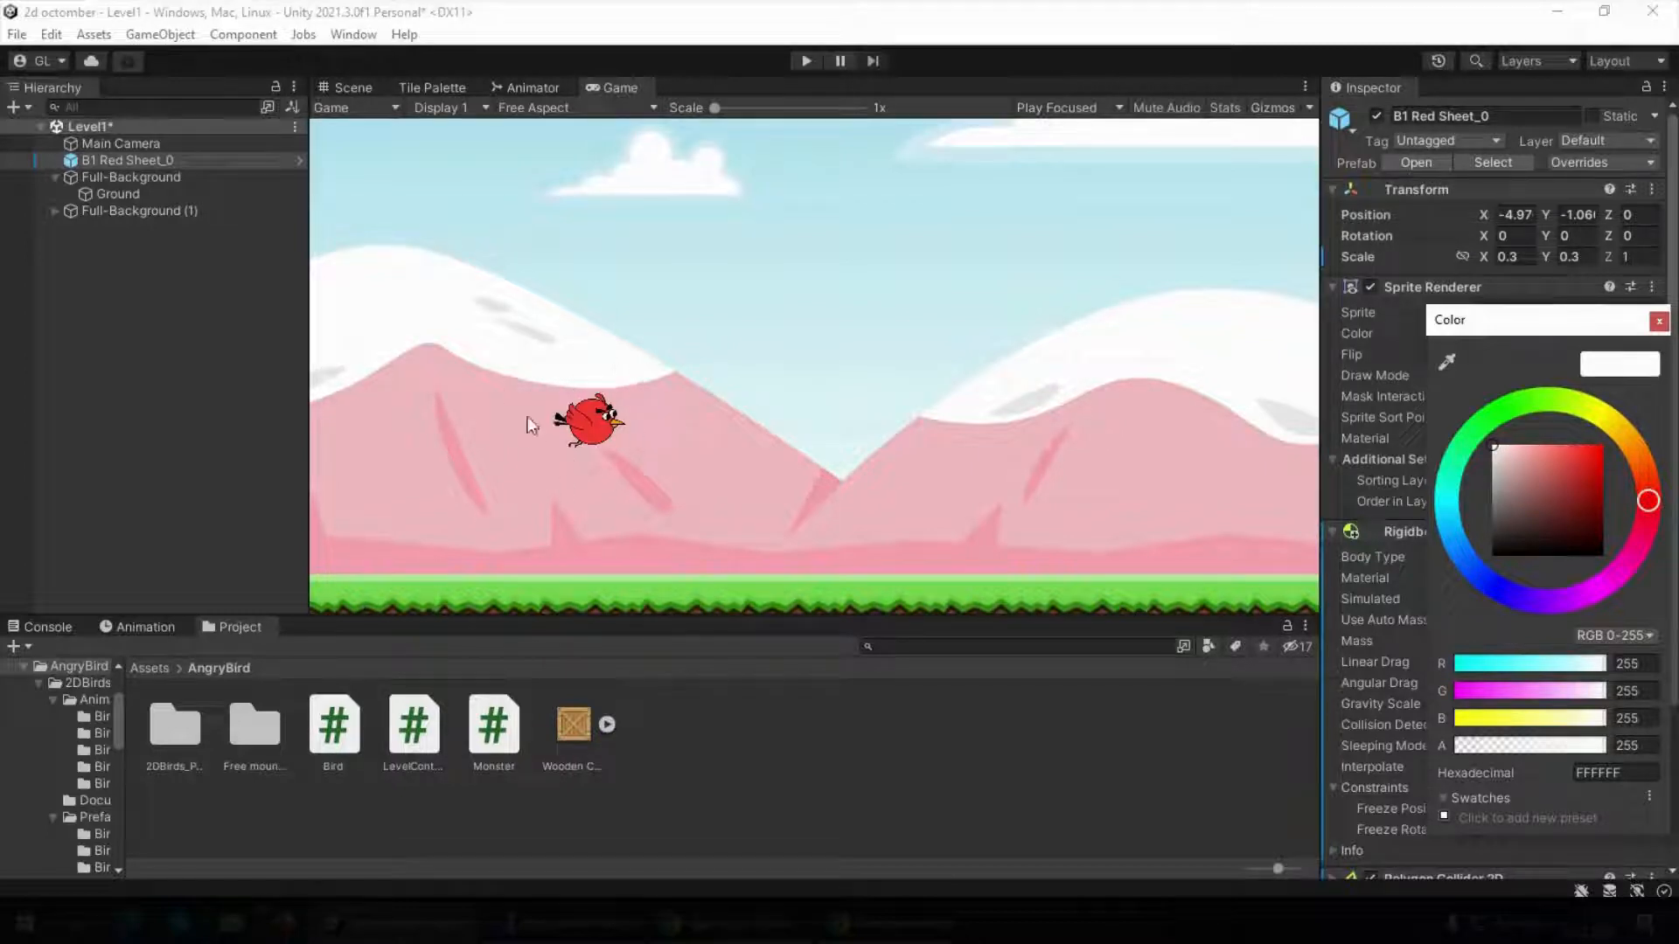
pyautogui.moveTo(1493, 448); pyautogui.dragTo(1612, 445)
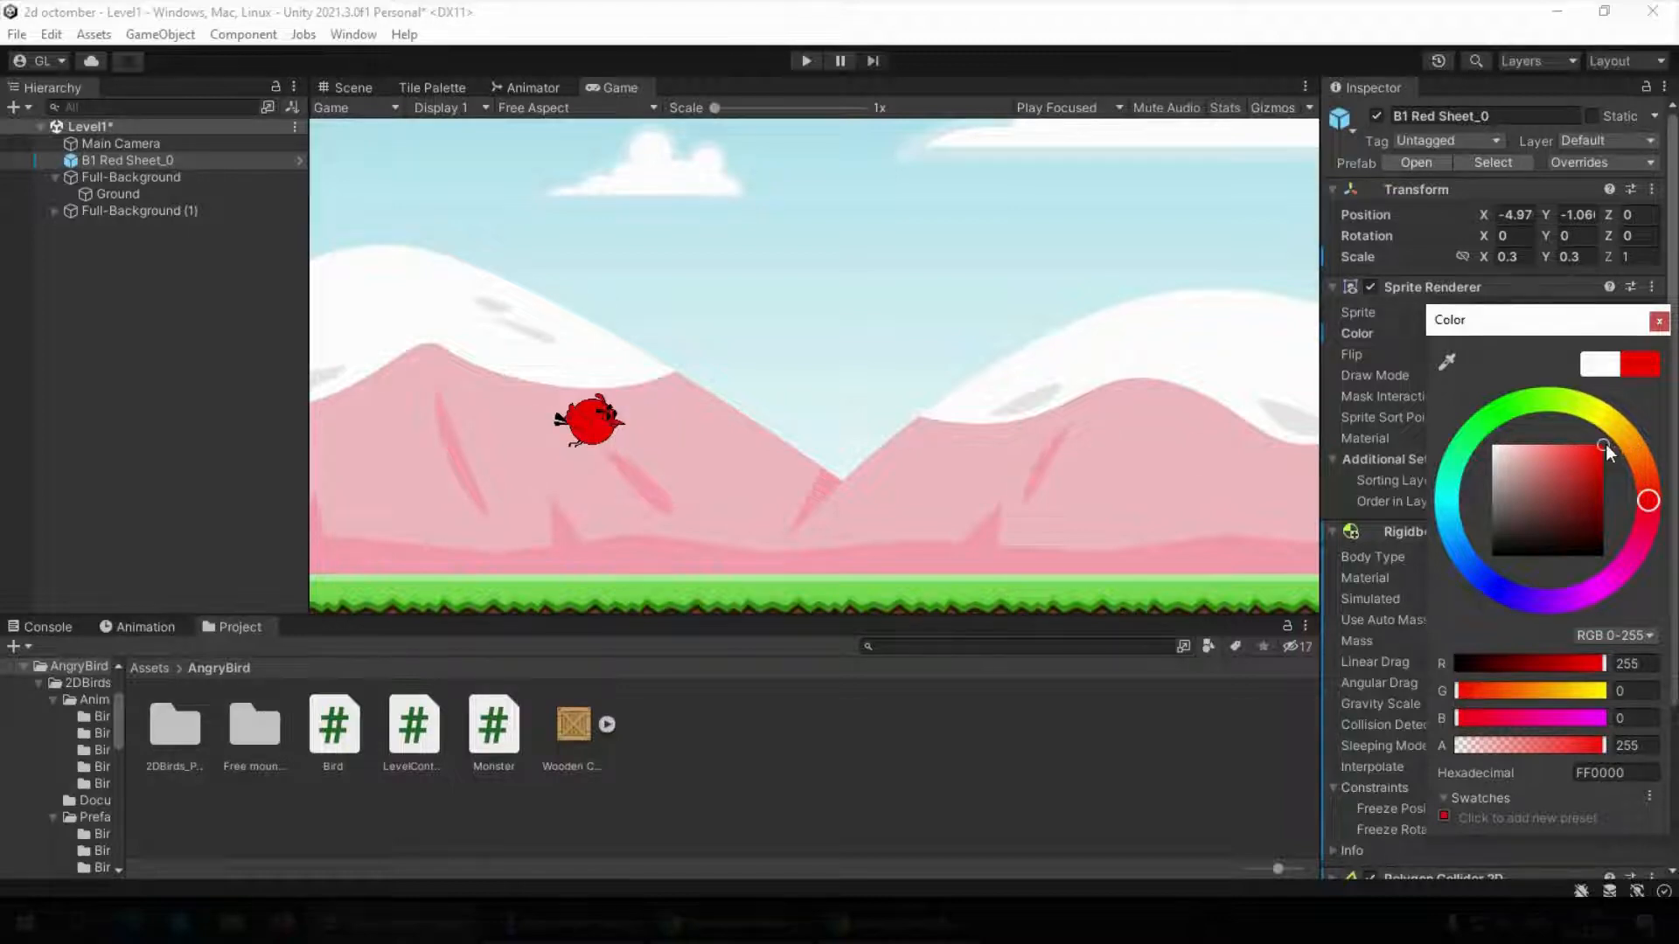
pyautogui.click(1495, 447)
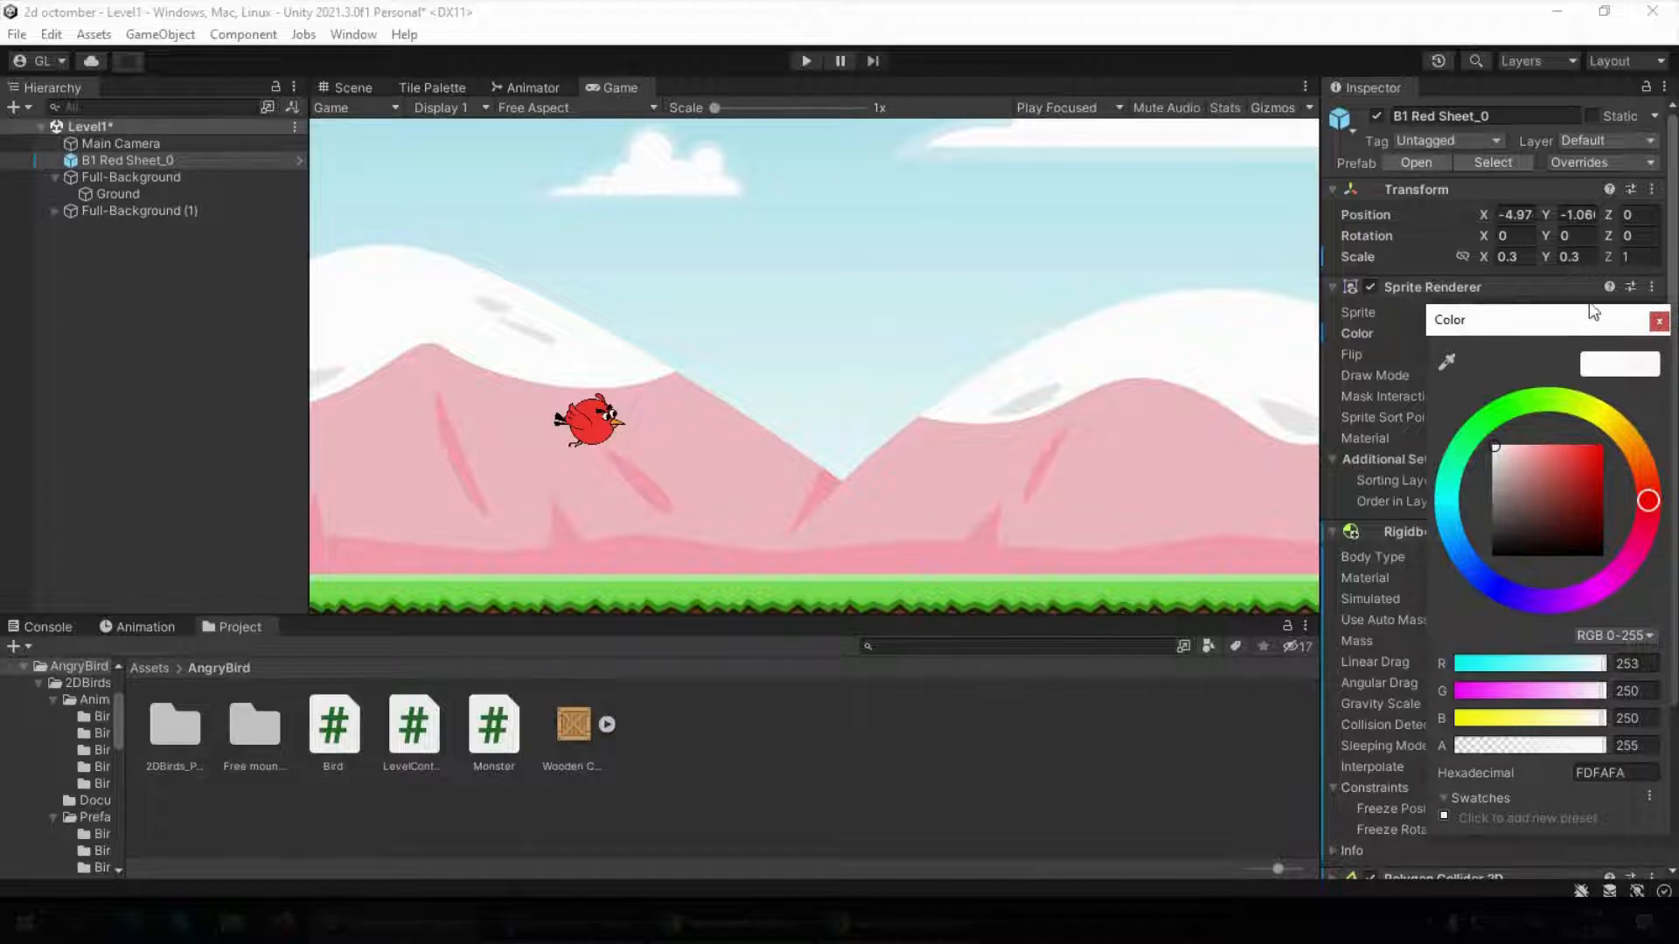
# Close the color picker, switch to Visual Studio, and declare SpriteRenderer sprite; below the rb field in the Bird class
pyautogui.click(1659, 321)
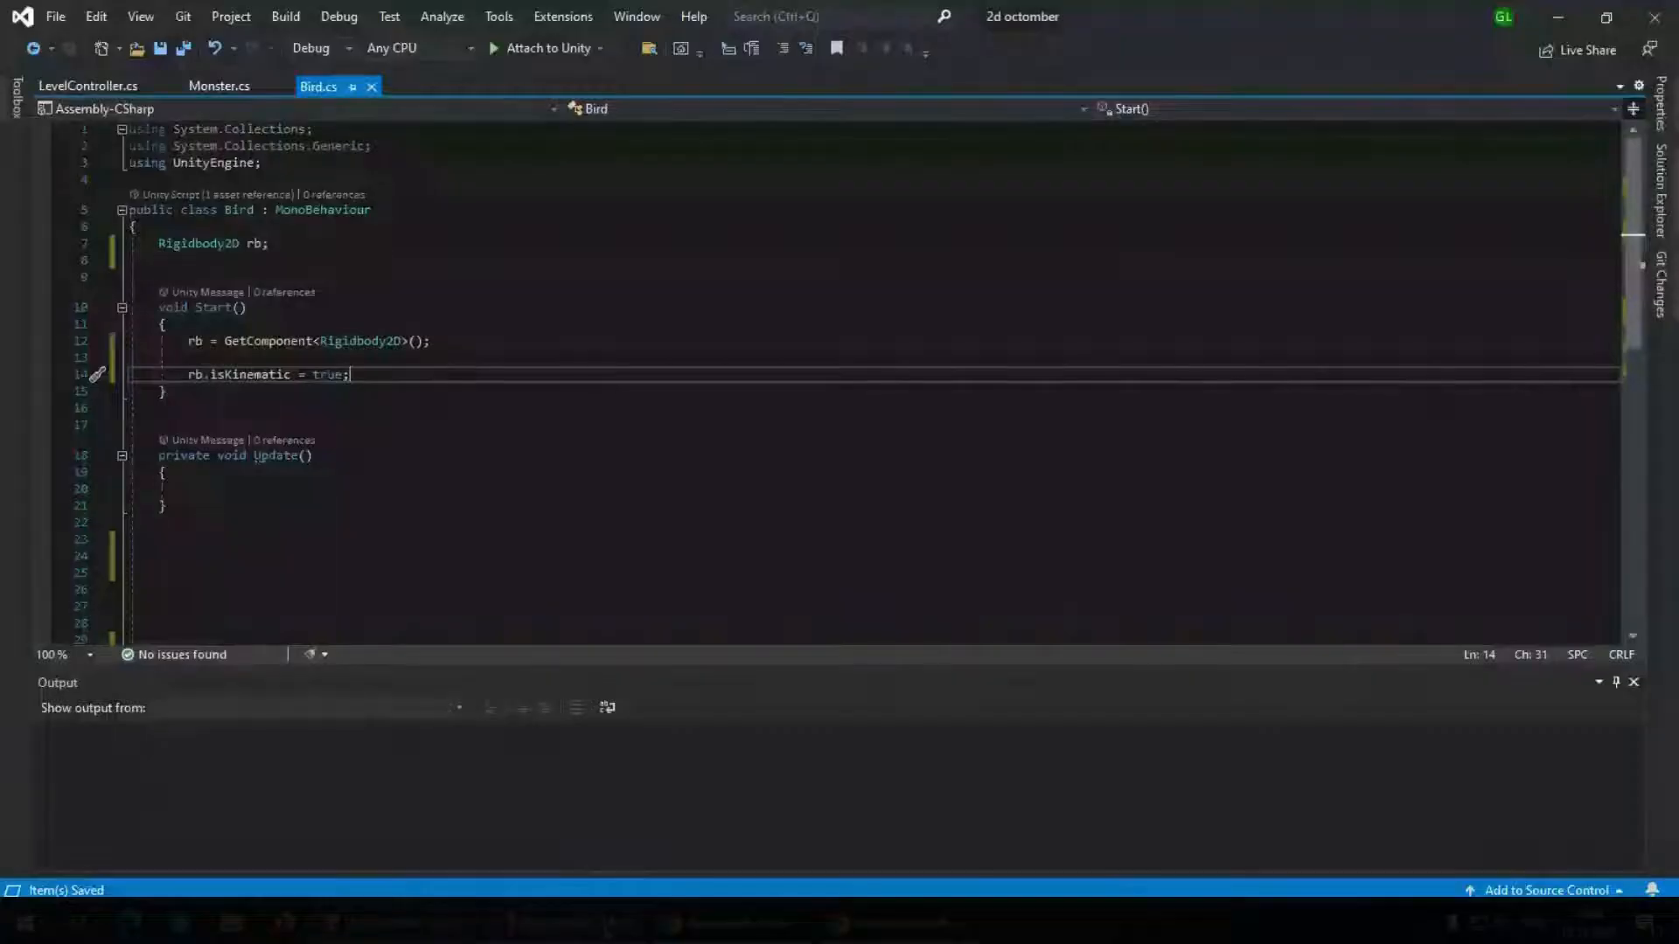
pyautogui.click(333, 247)
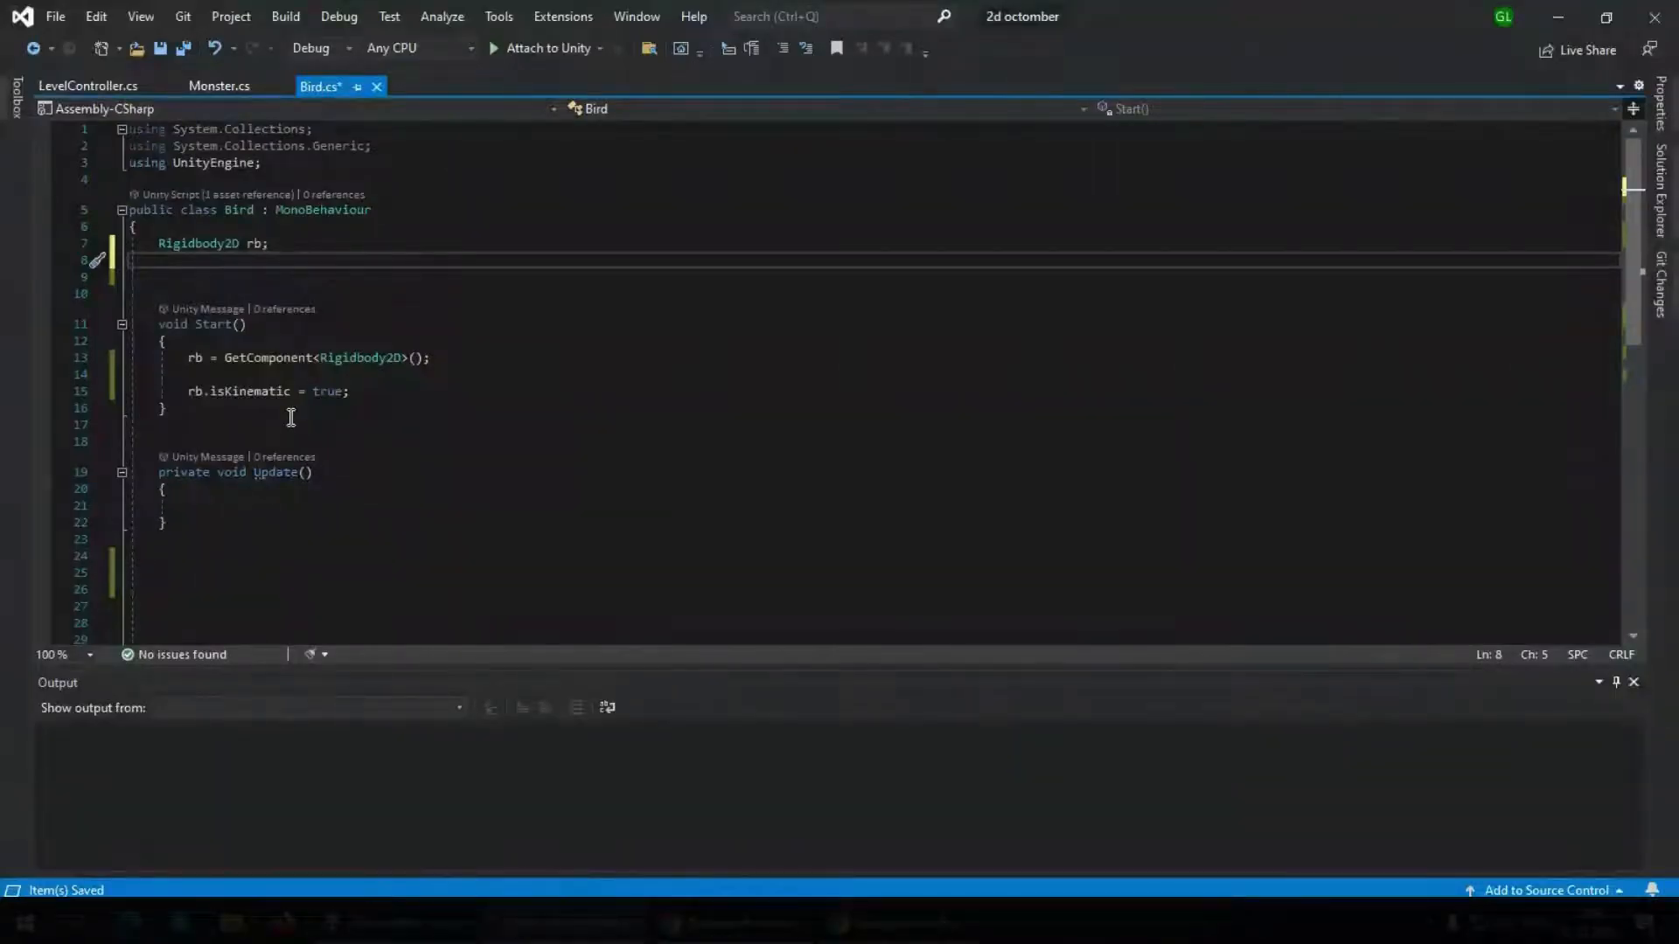
pyautogui.write('spritere')
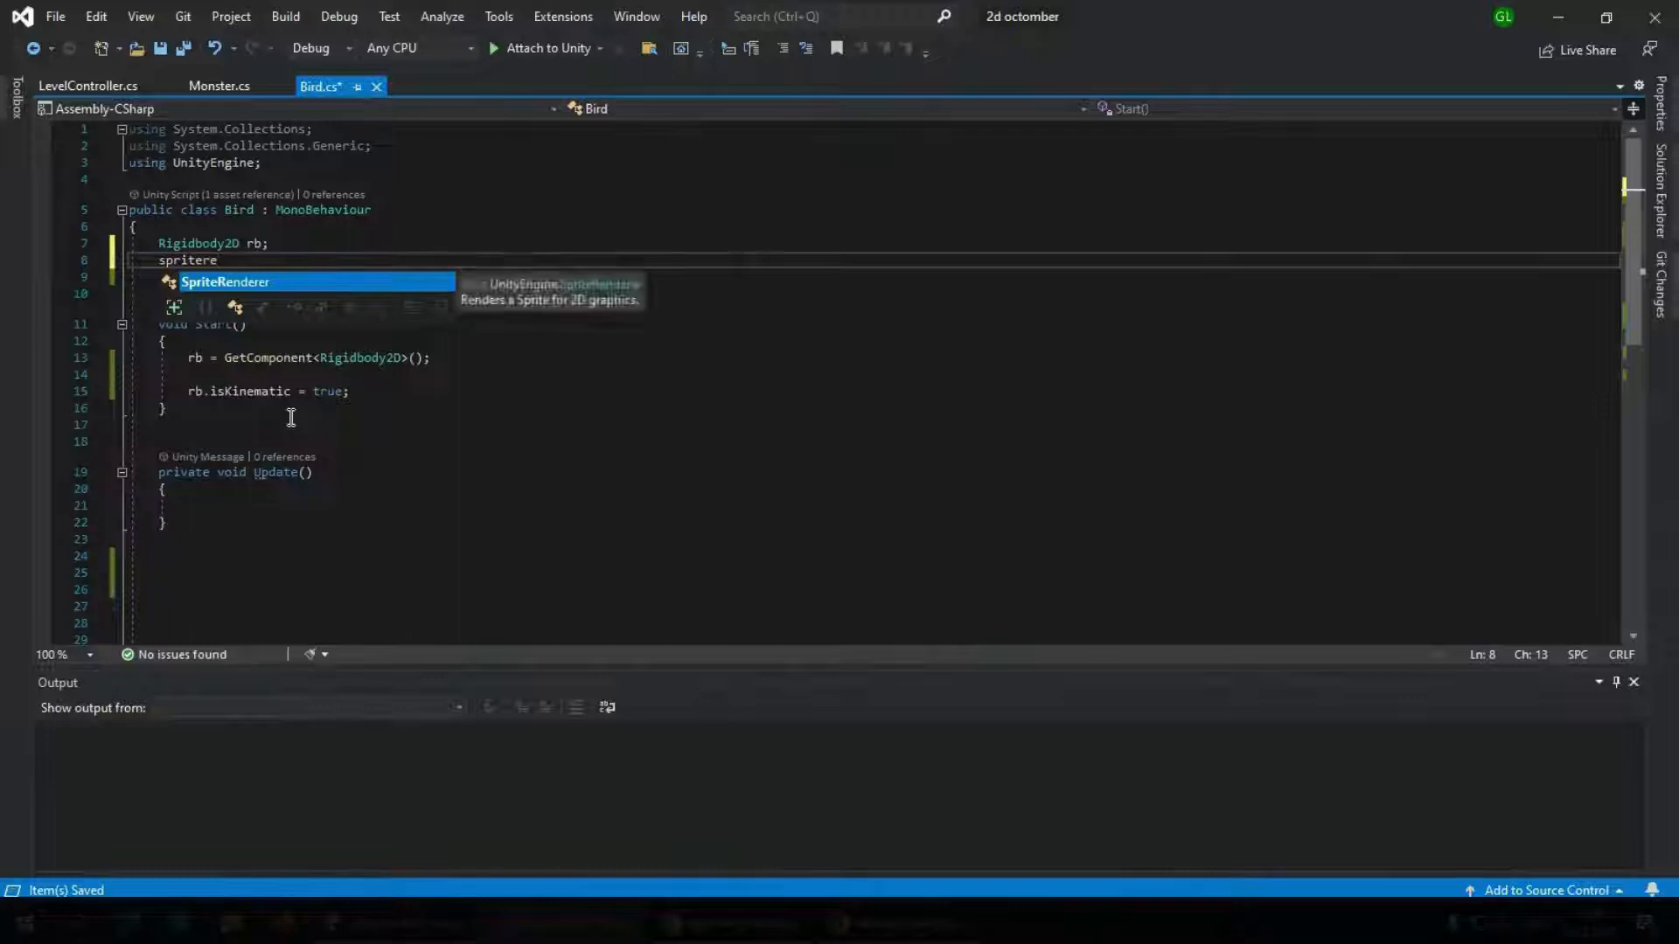
pyautogui.press('Tab')
pyautogui.write('sprite')
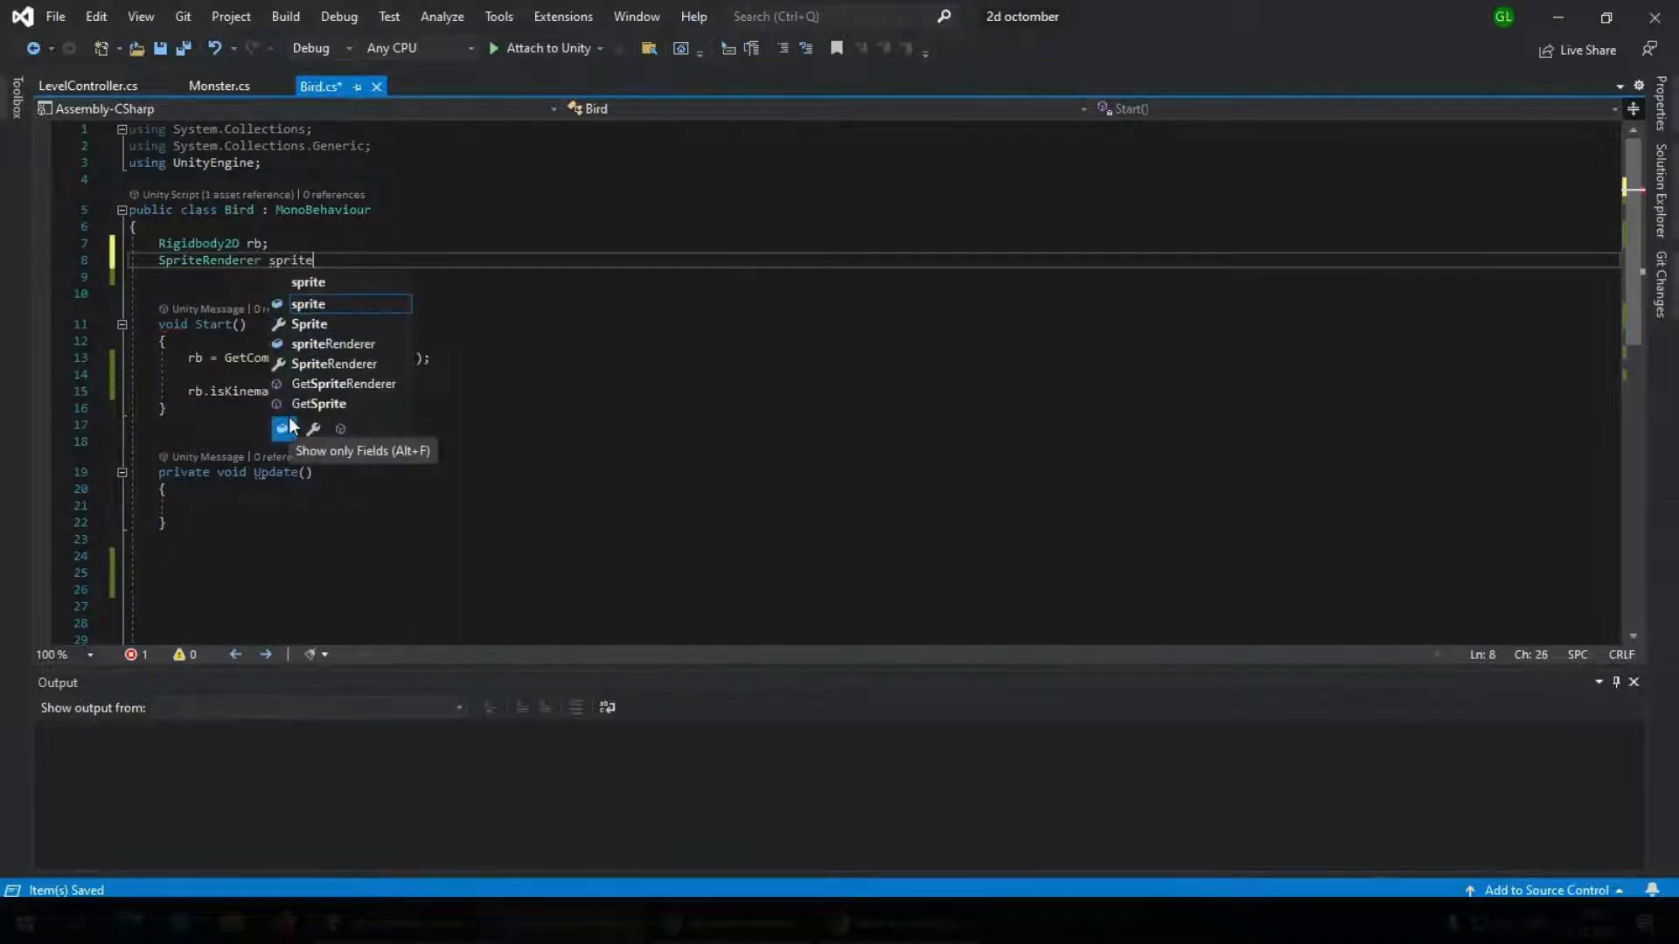
pyautogui.write(';')
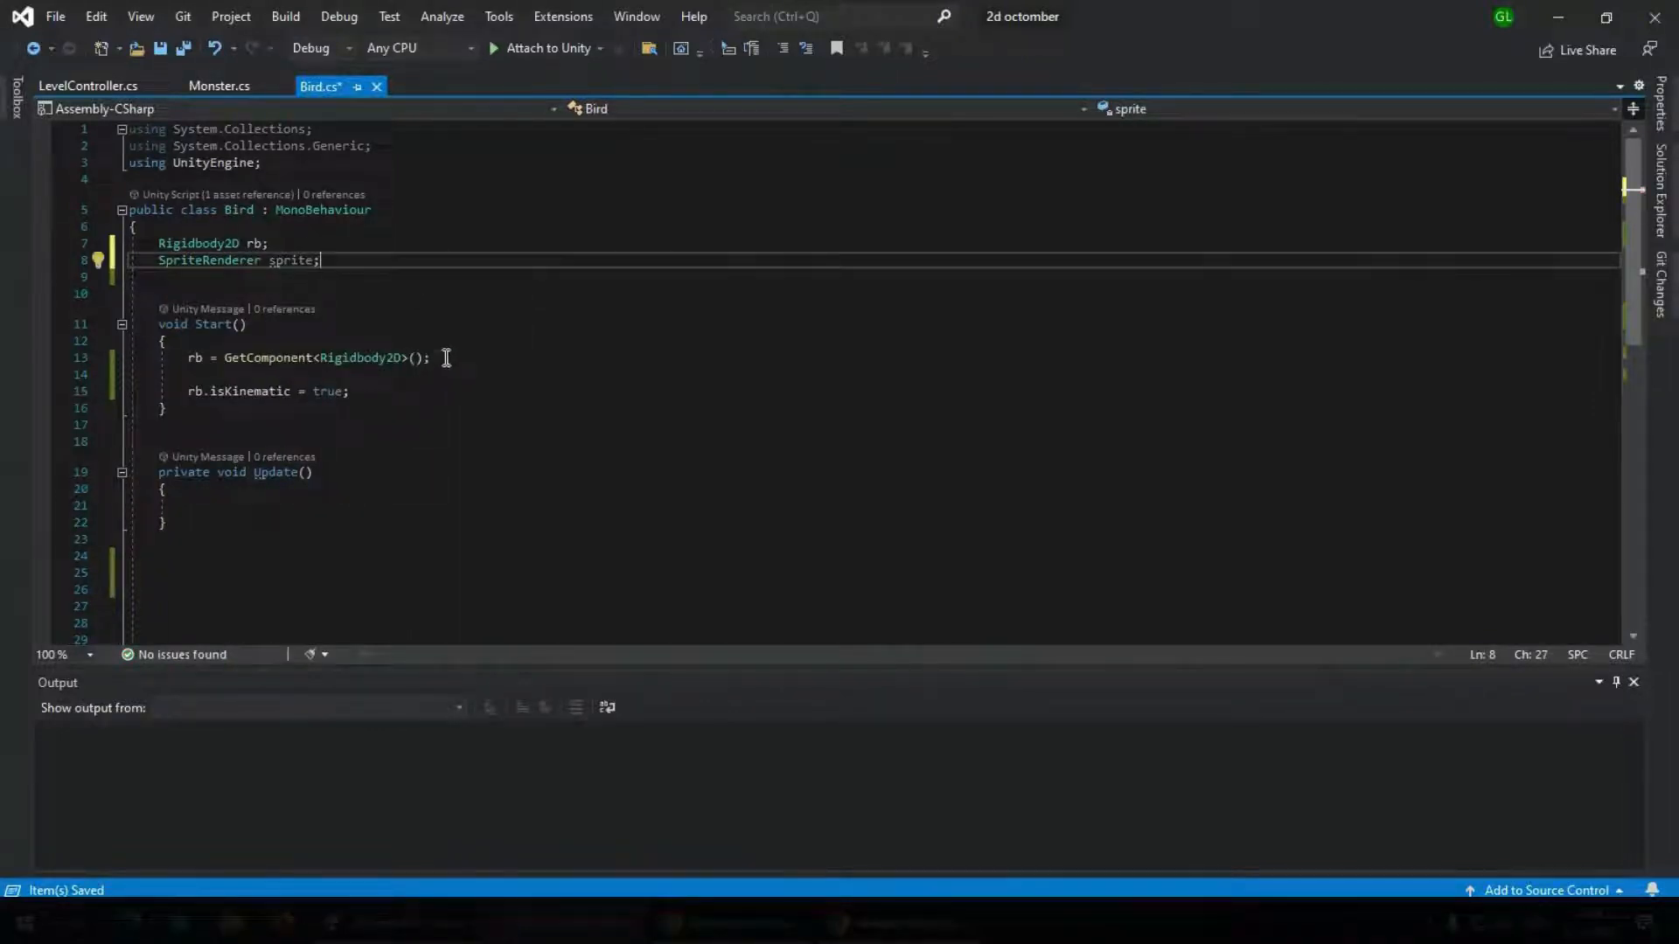
# In Start, assign sprite = GetComponent<SpriteRenderer>(); below the Rigidbody2D line and save the script
pyautogui.click(446, 358)
pyautogui.press('Return')
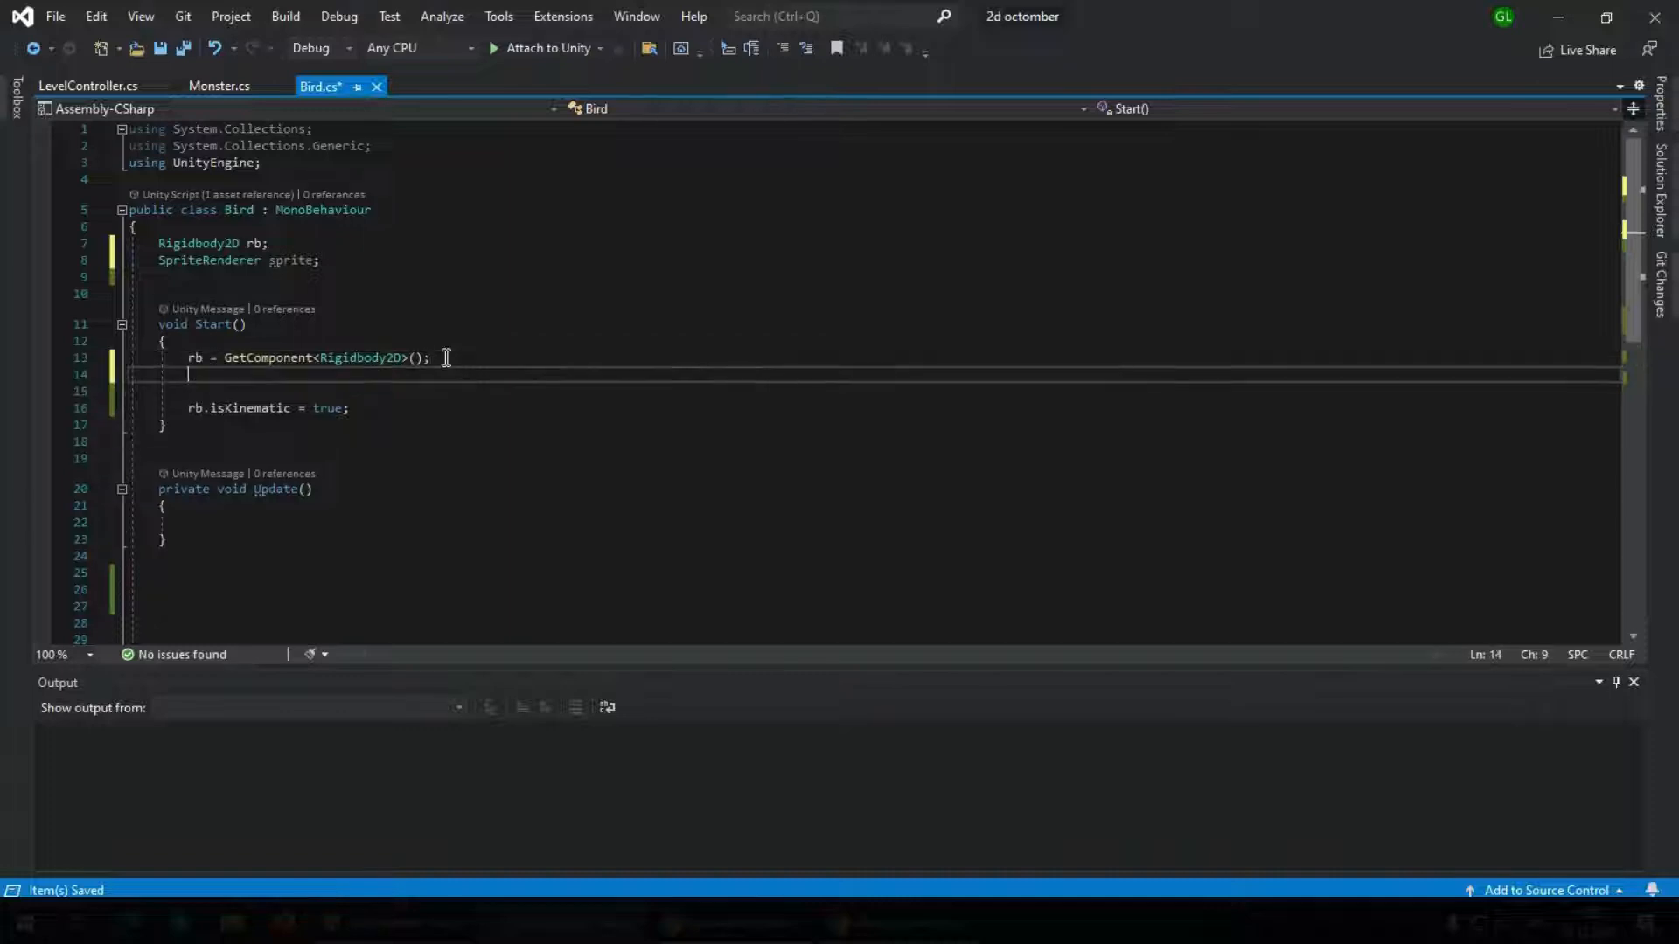
pyautogui.write('sprite=GetComponent')
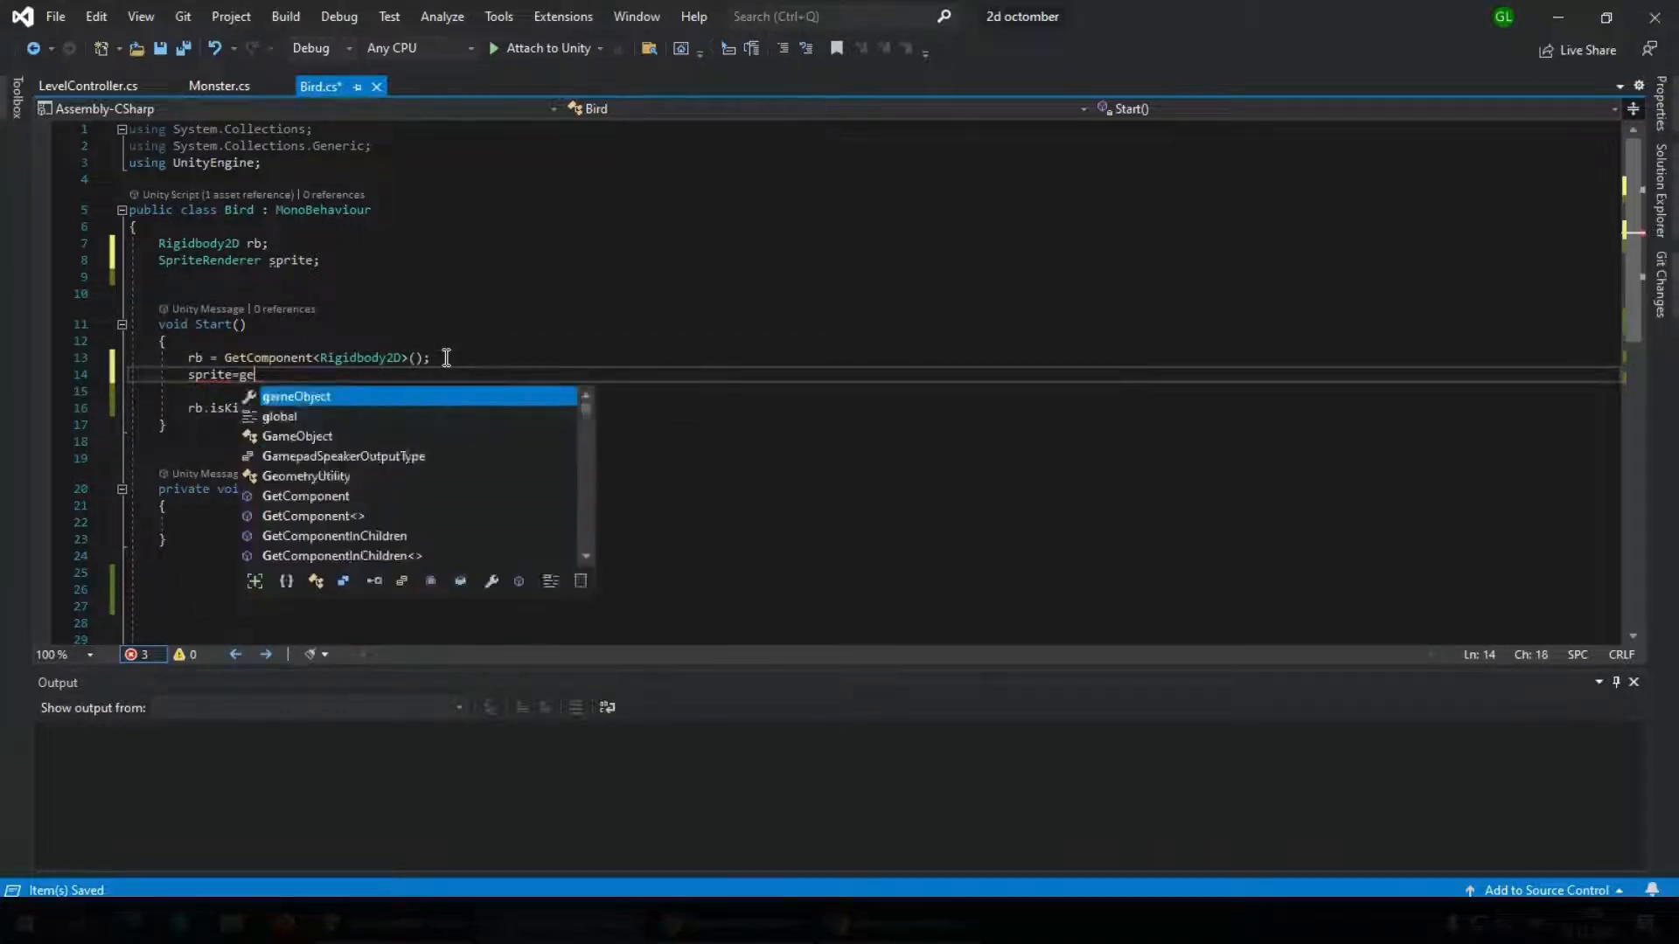
pyautogui.press('Tab')
pyautogui.write('<')
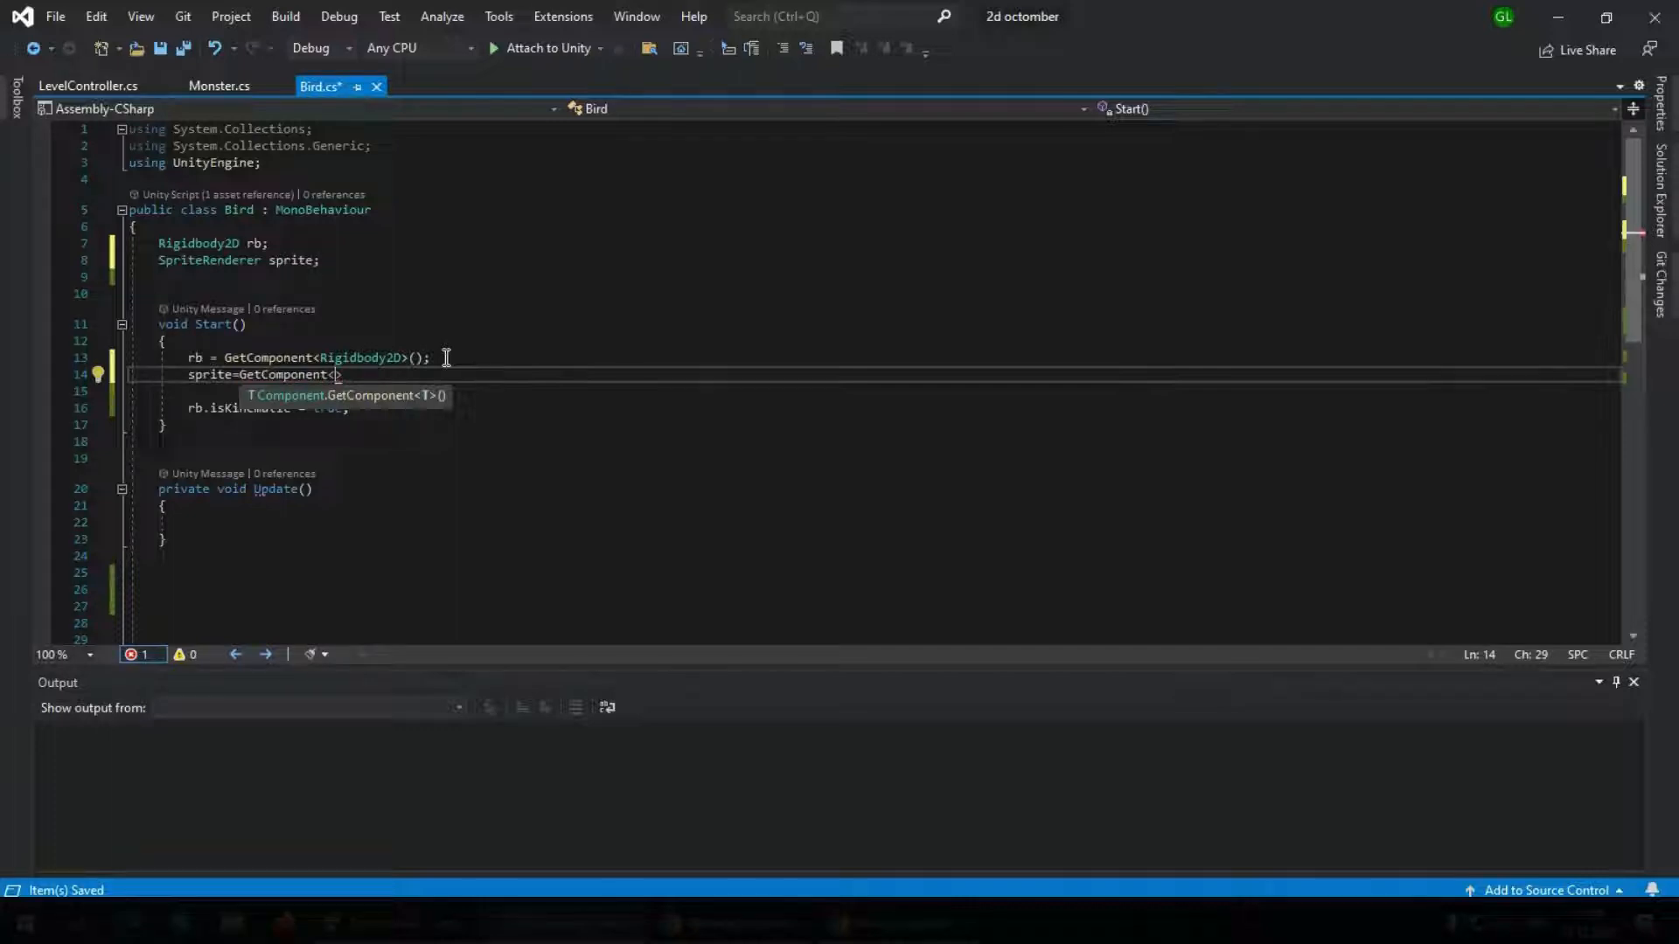
pyautogui.write('spriter')
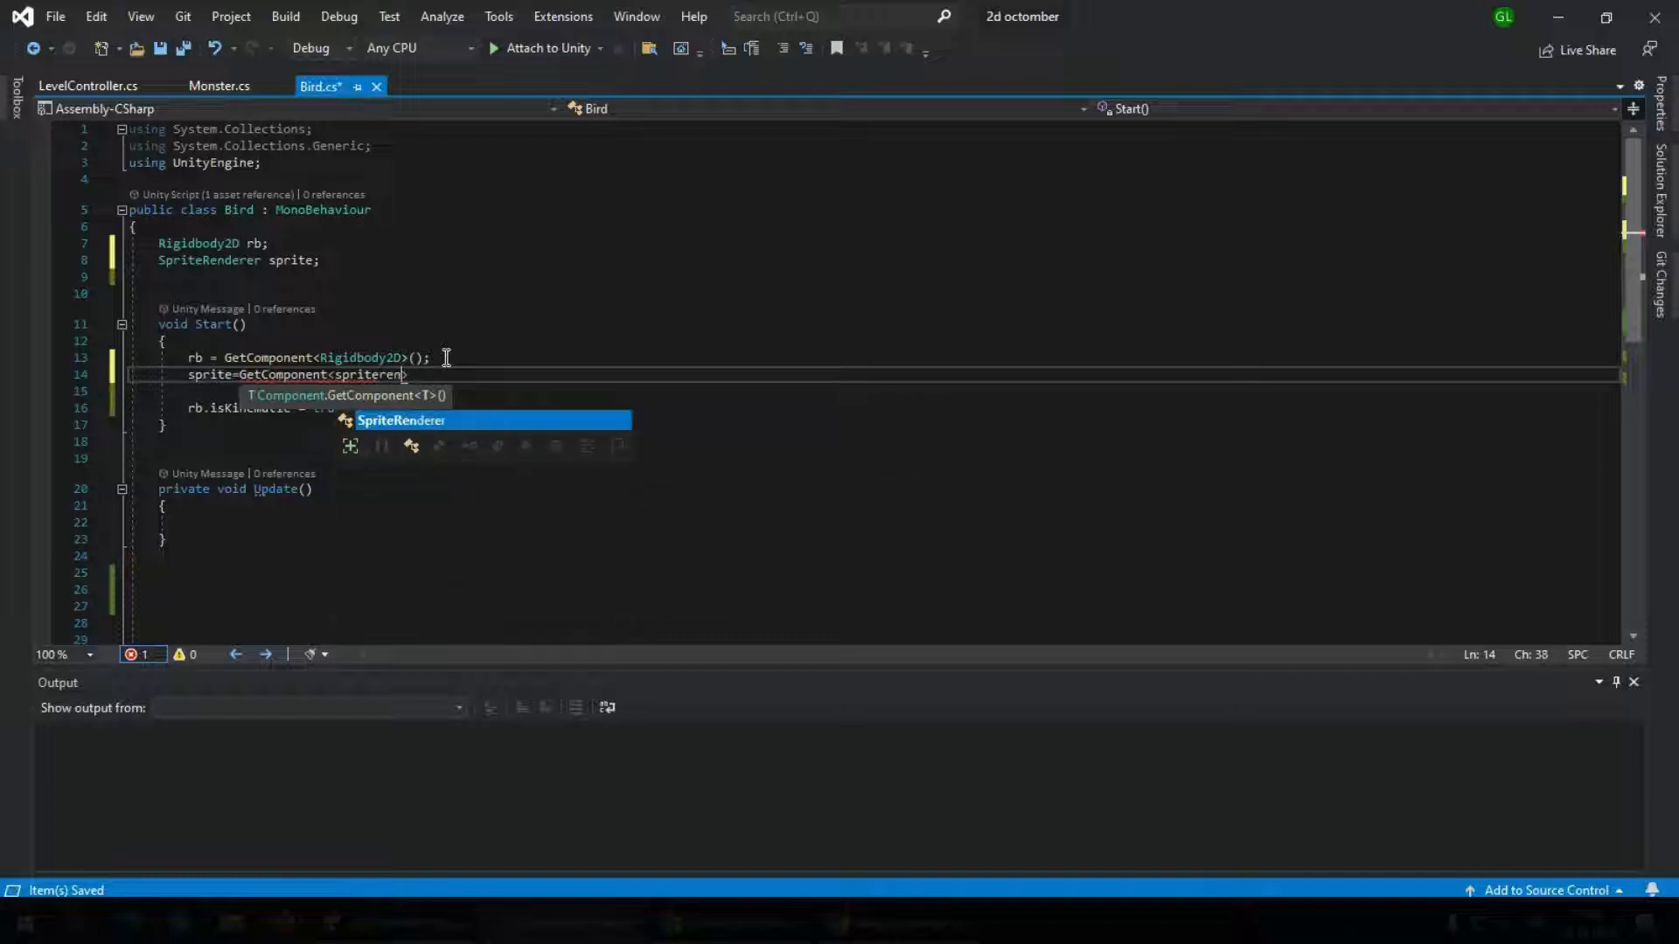
pyautogui.press('Tab')
pyautogui.write('>();')
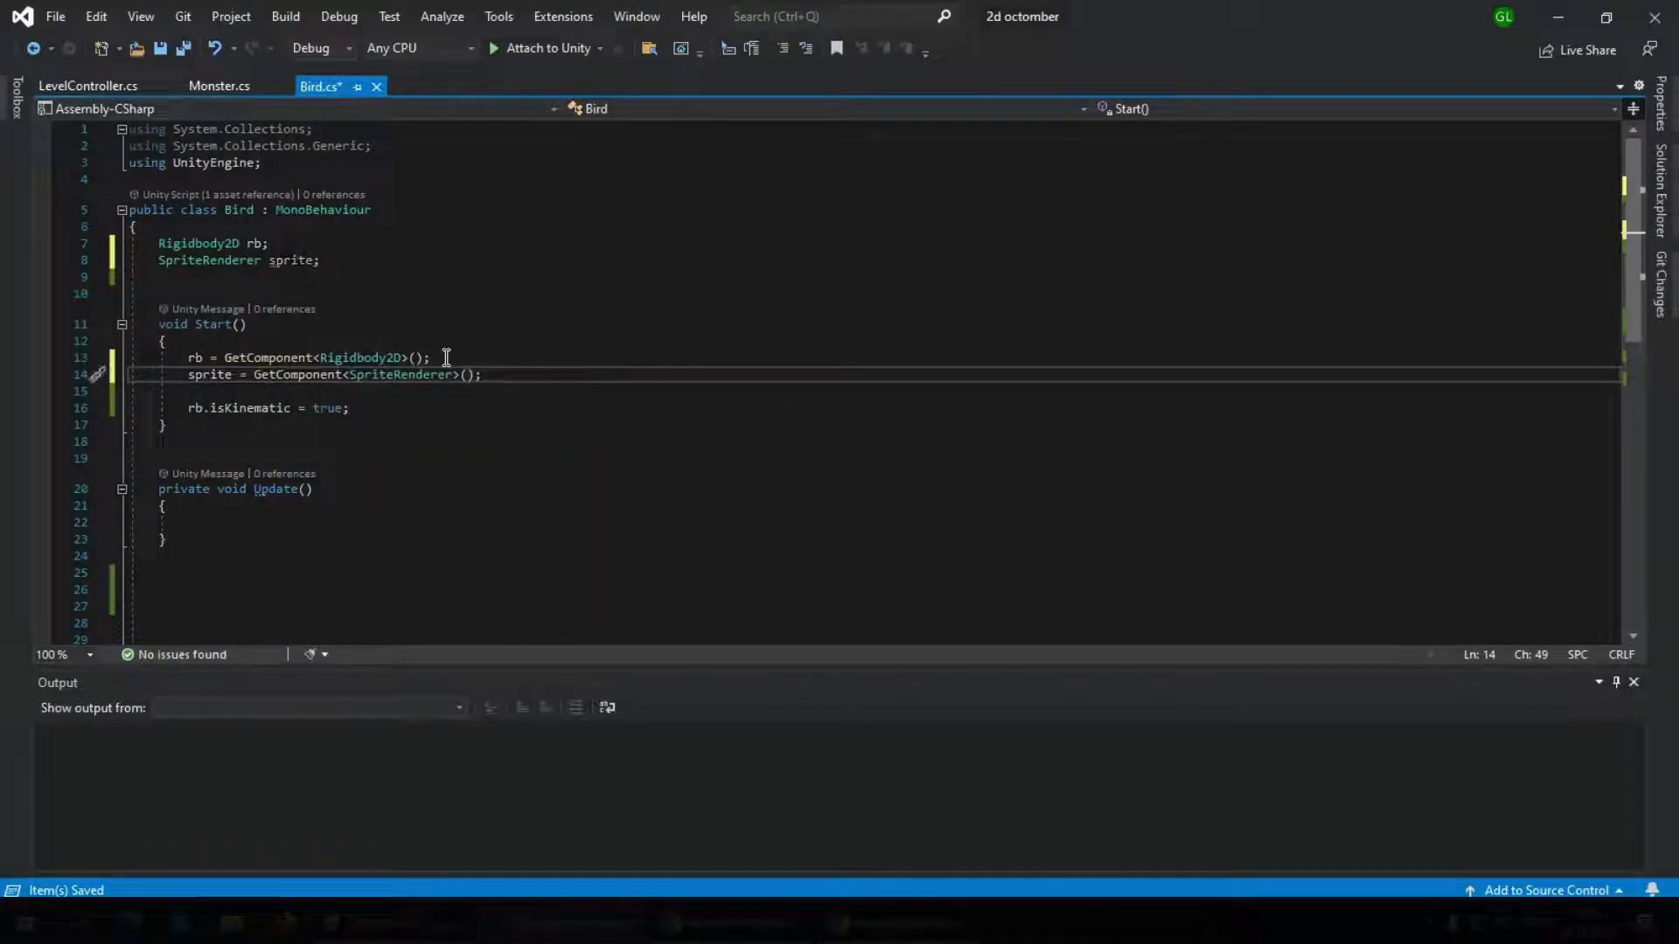
pyautogui.hotkey('ctrl', 's')
# Add an empty private OnMouseDown() method below Update in the Bird script
pyautogui.click(278, 550)
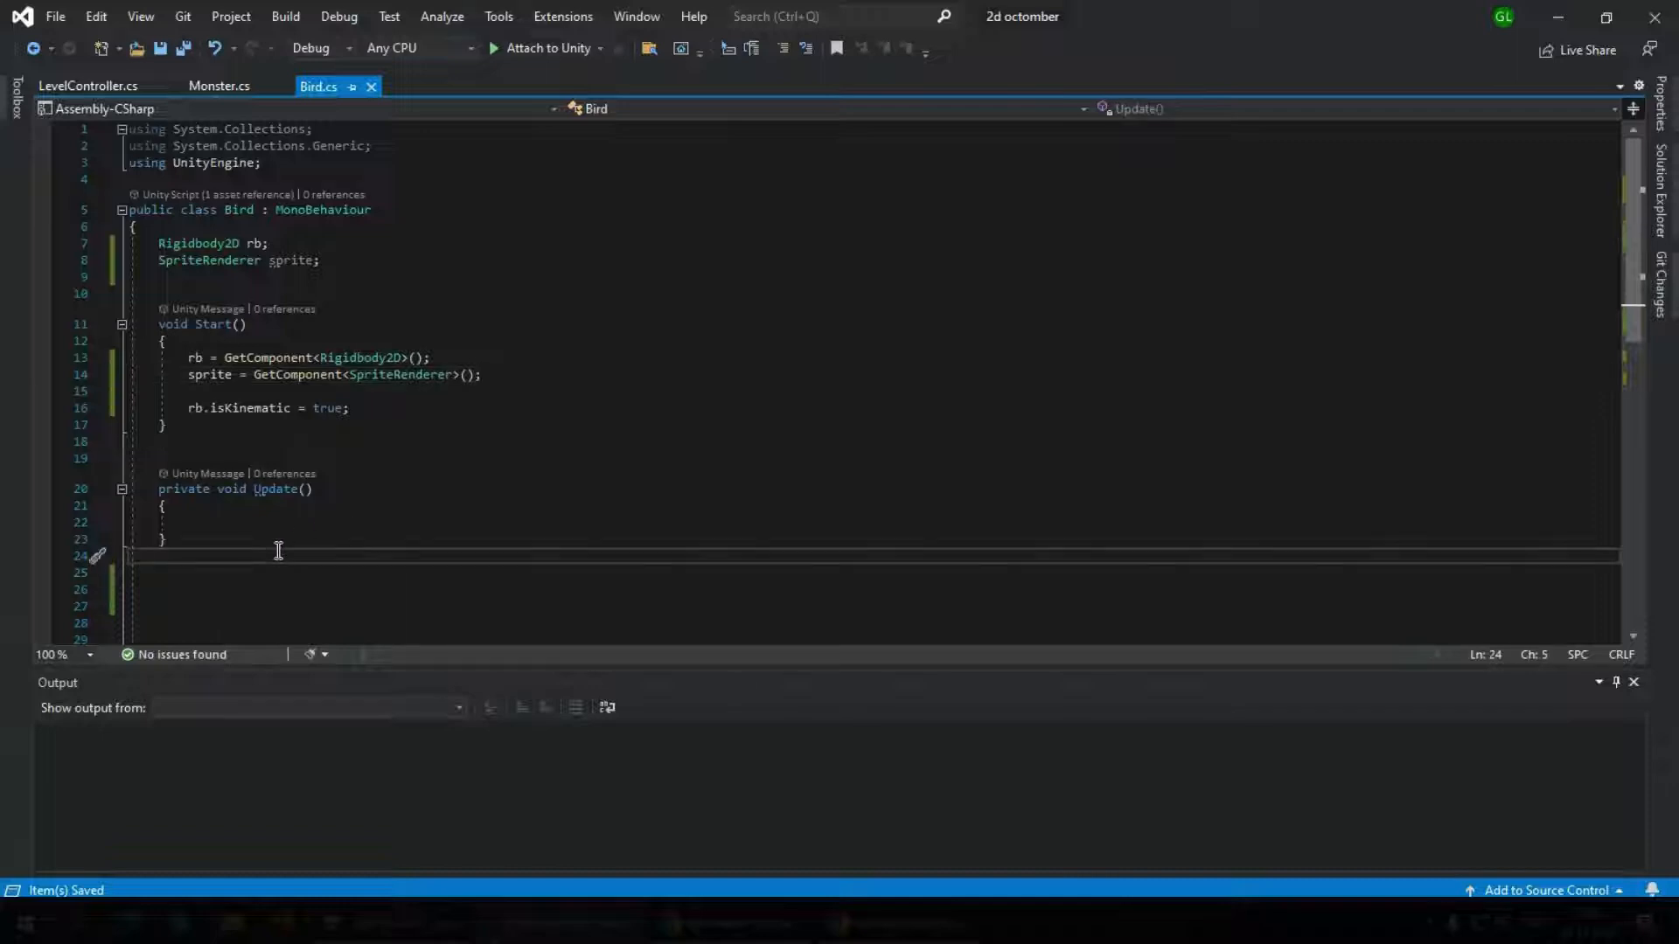
pyautogui.press('Return')
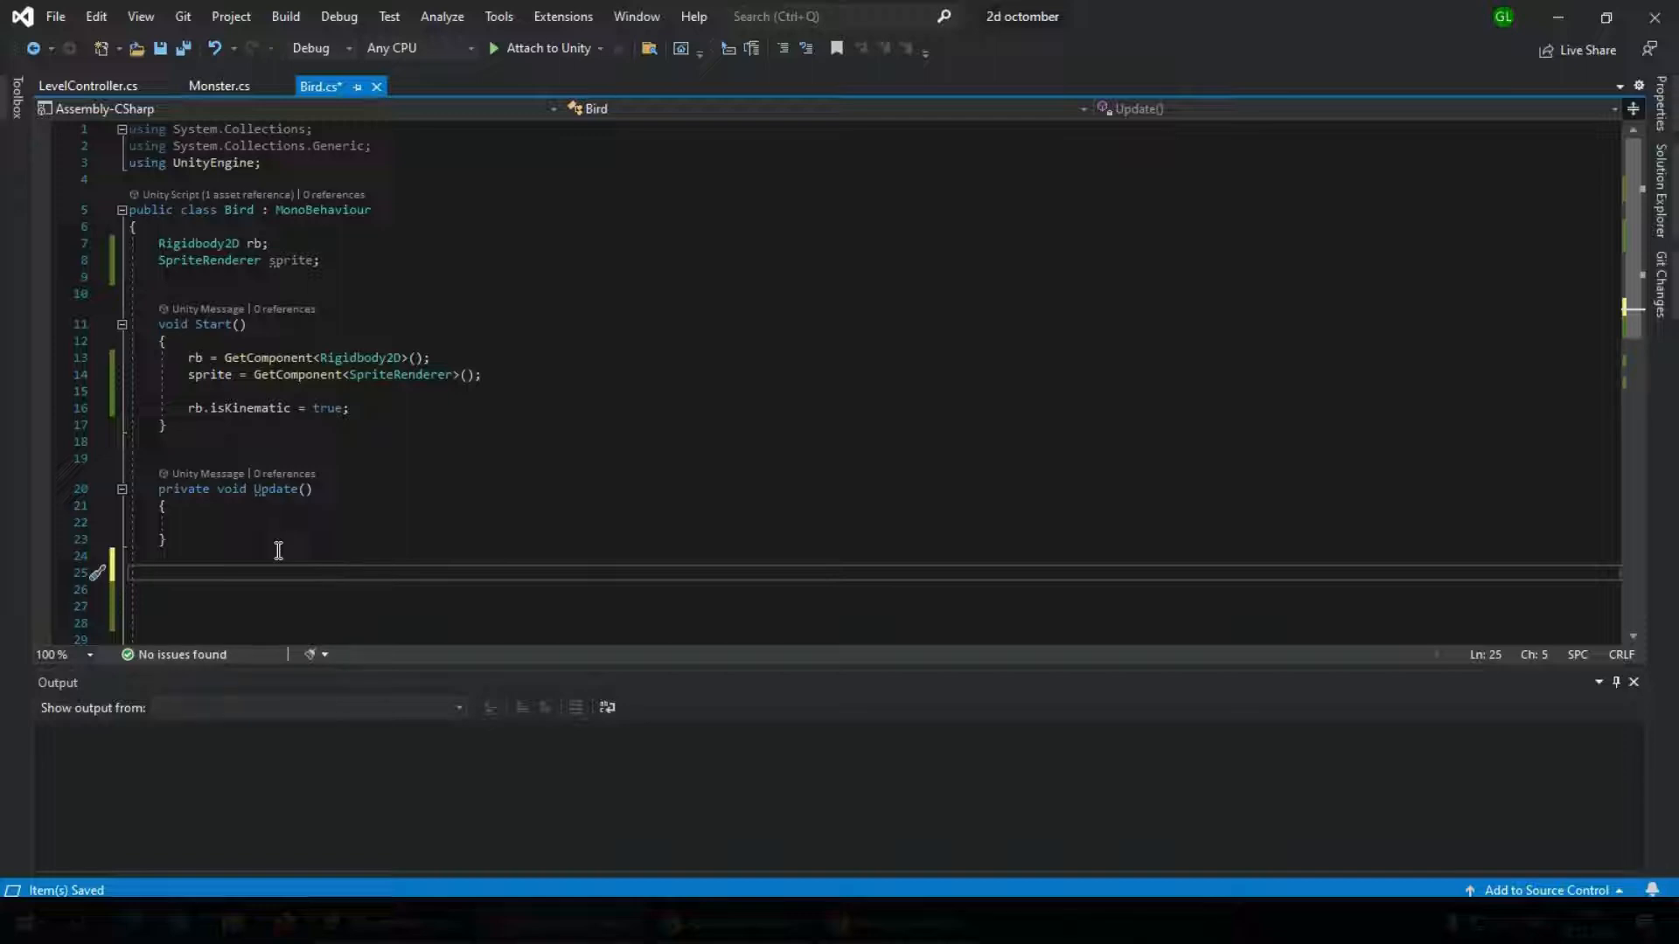
pyautogui.write('void onmou')
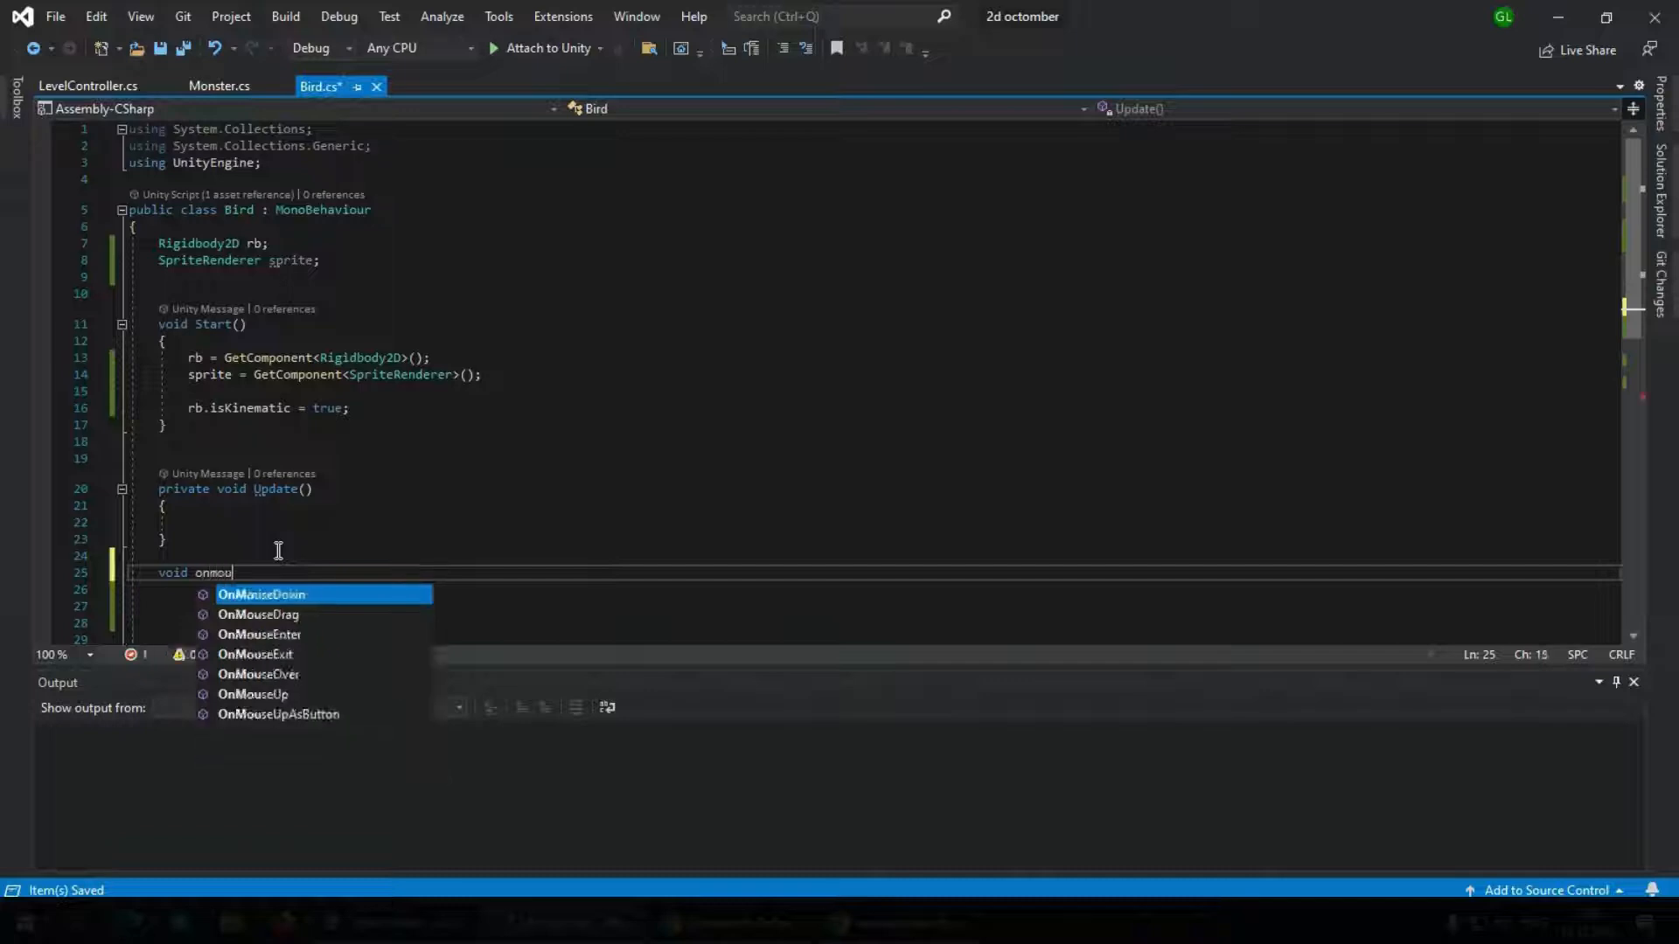
pyautogui.press('Tab')
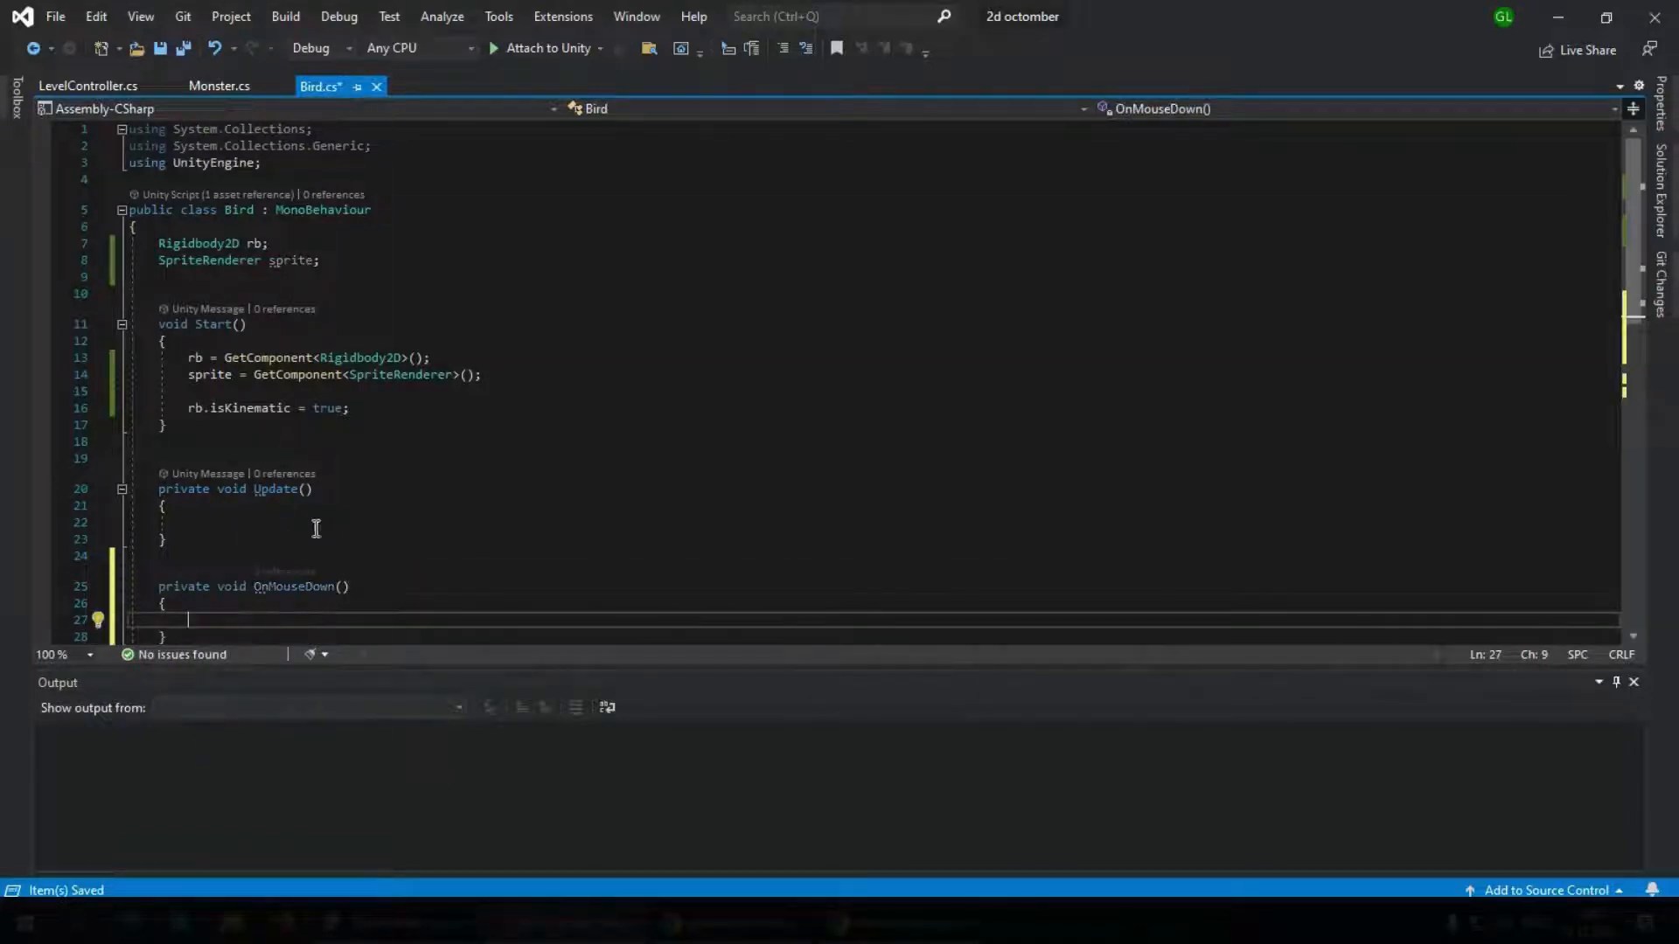
# Inside OnMouseDown, add sprite.color = Color.red; and save the script
pyautogui.scroll(-3, 231, 561)
pyautogui.moveTo(262, 439)
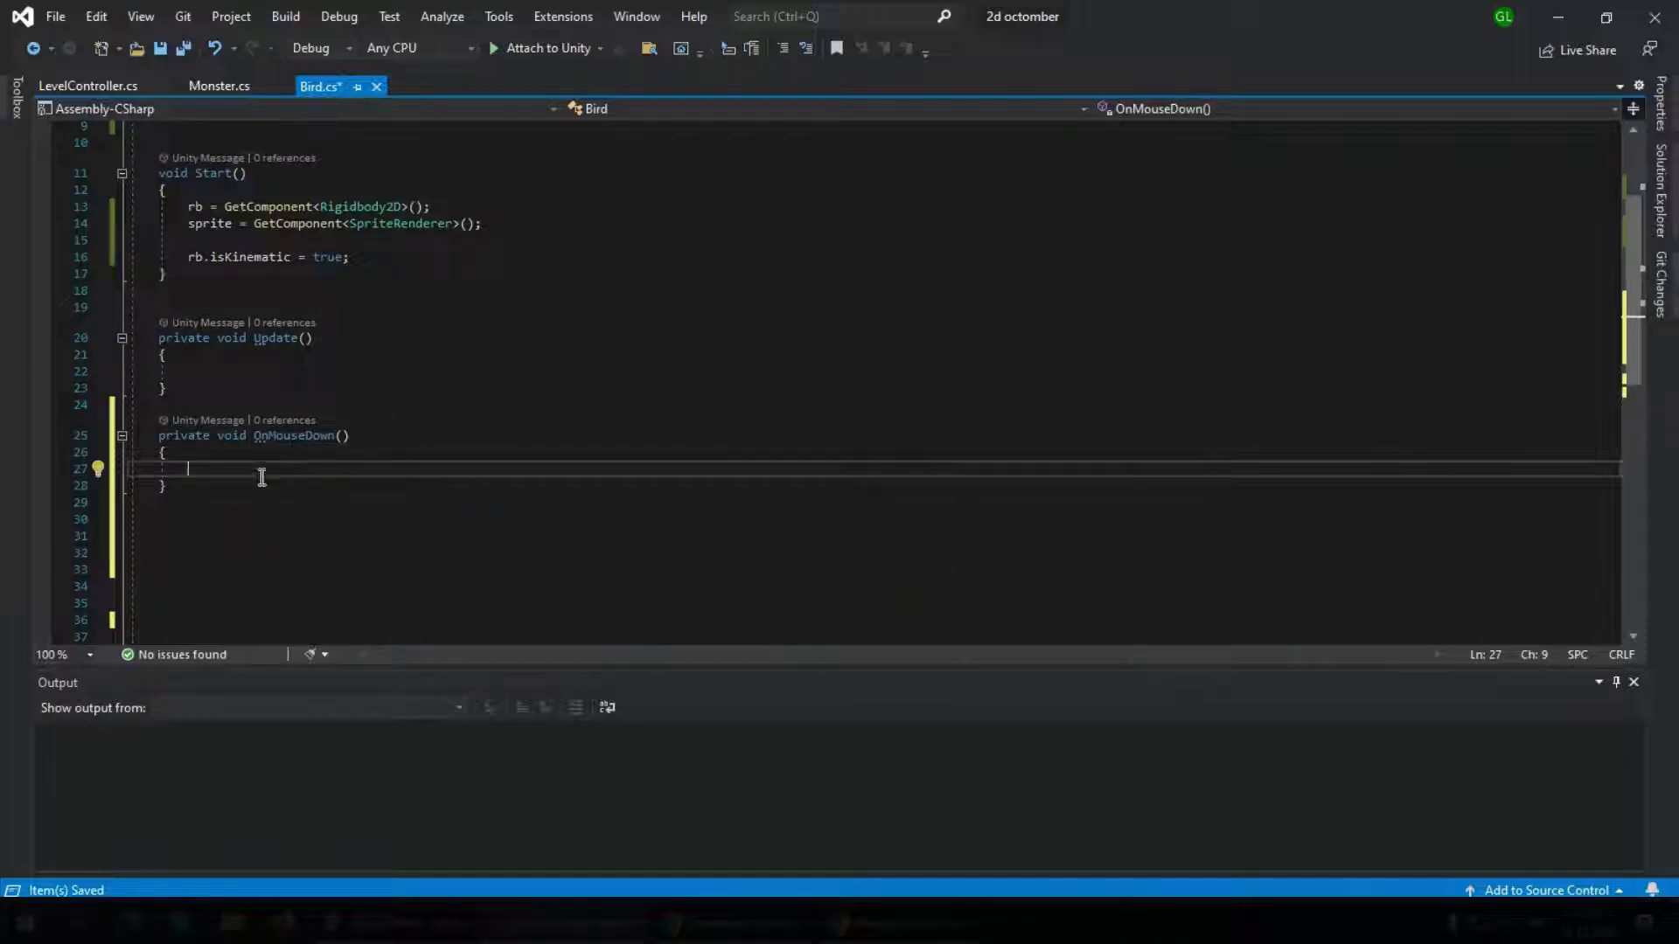
pyautogui.write('spr')
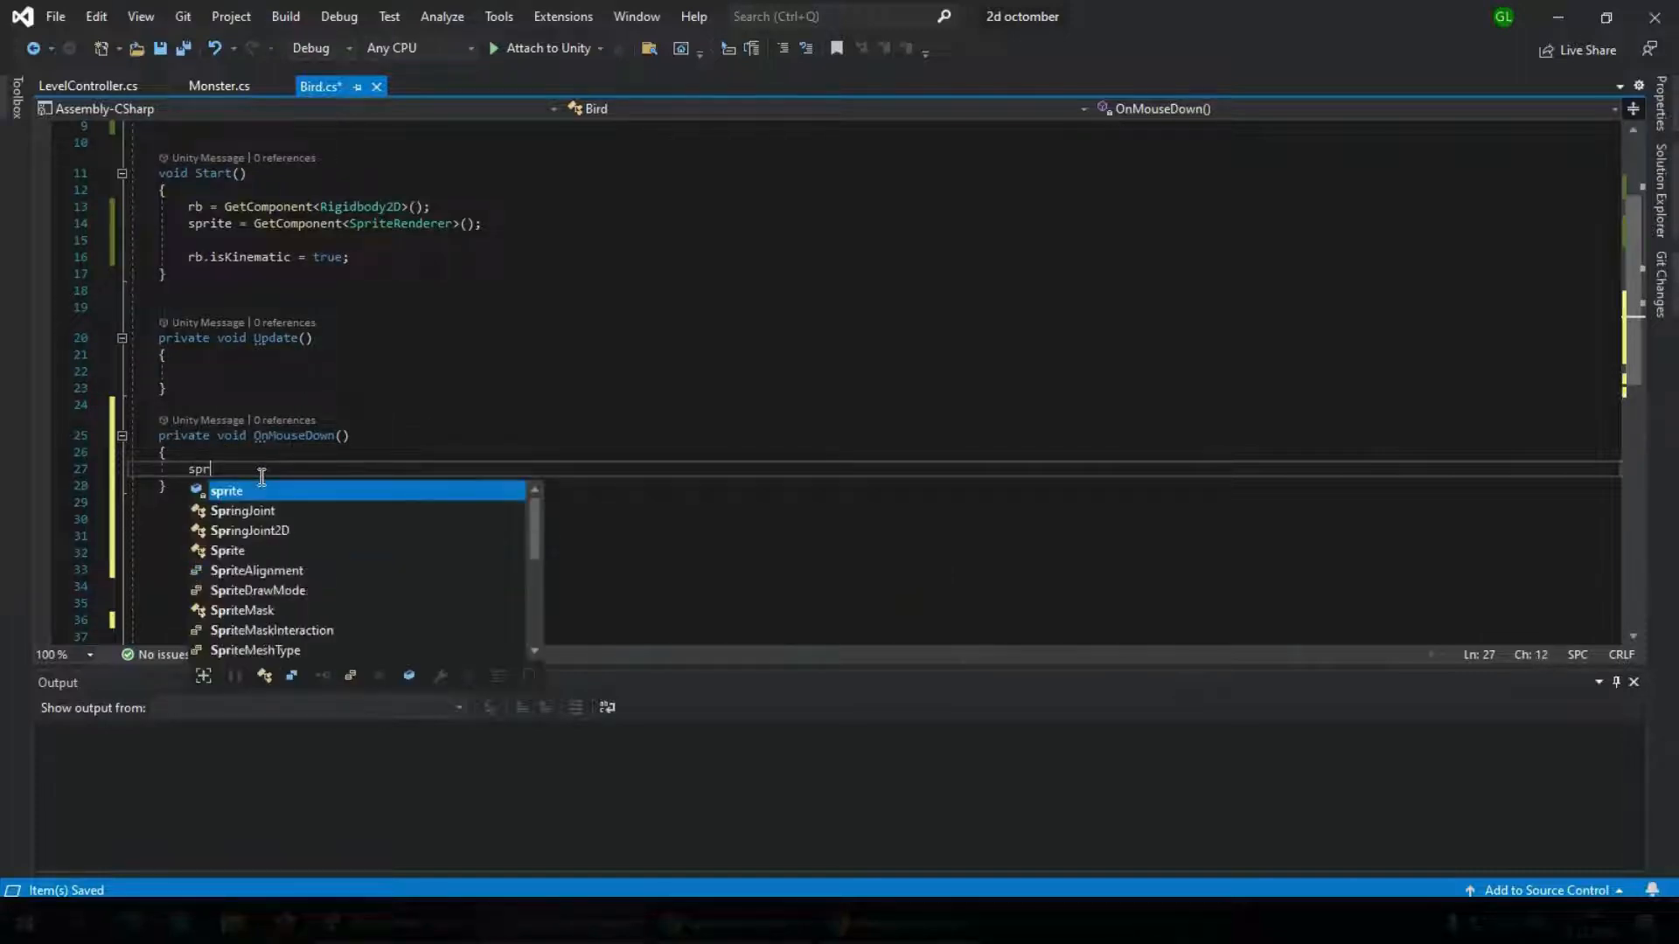
pyautogui.write('ite.')
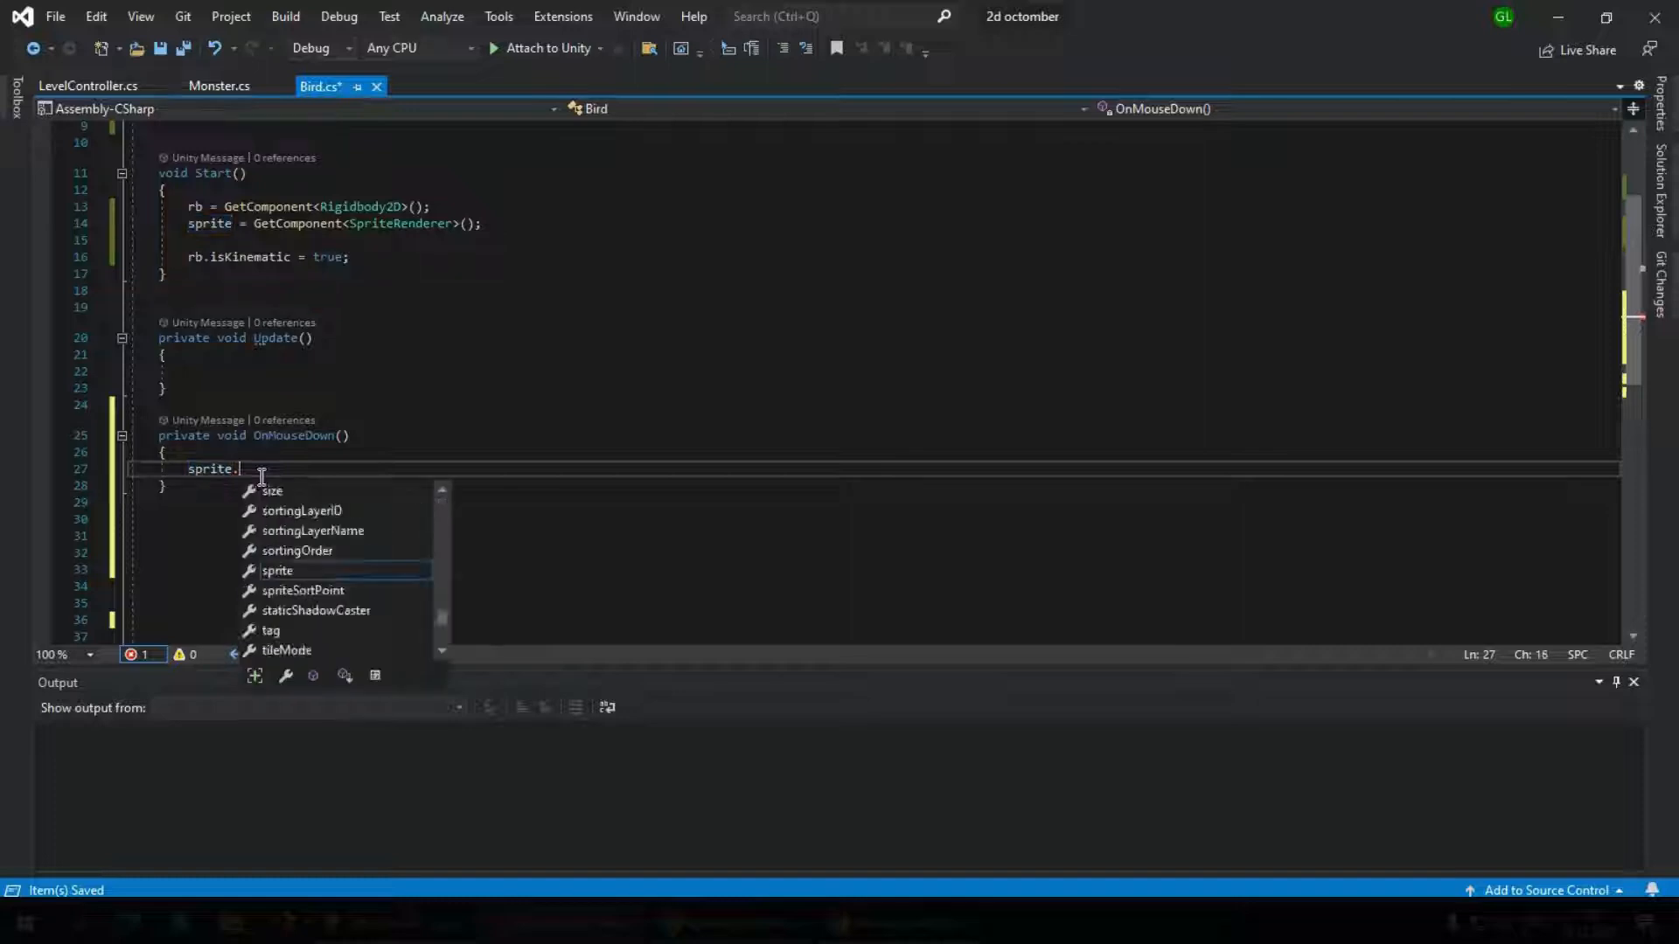
pyautogui.write('color=color=c')
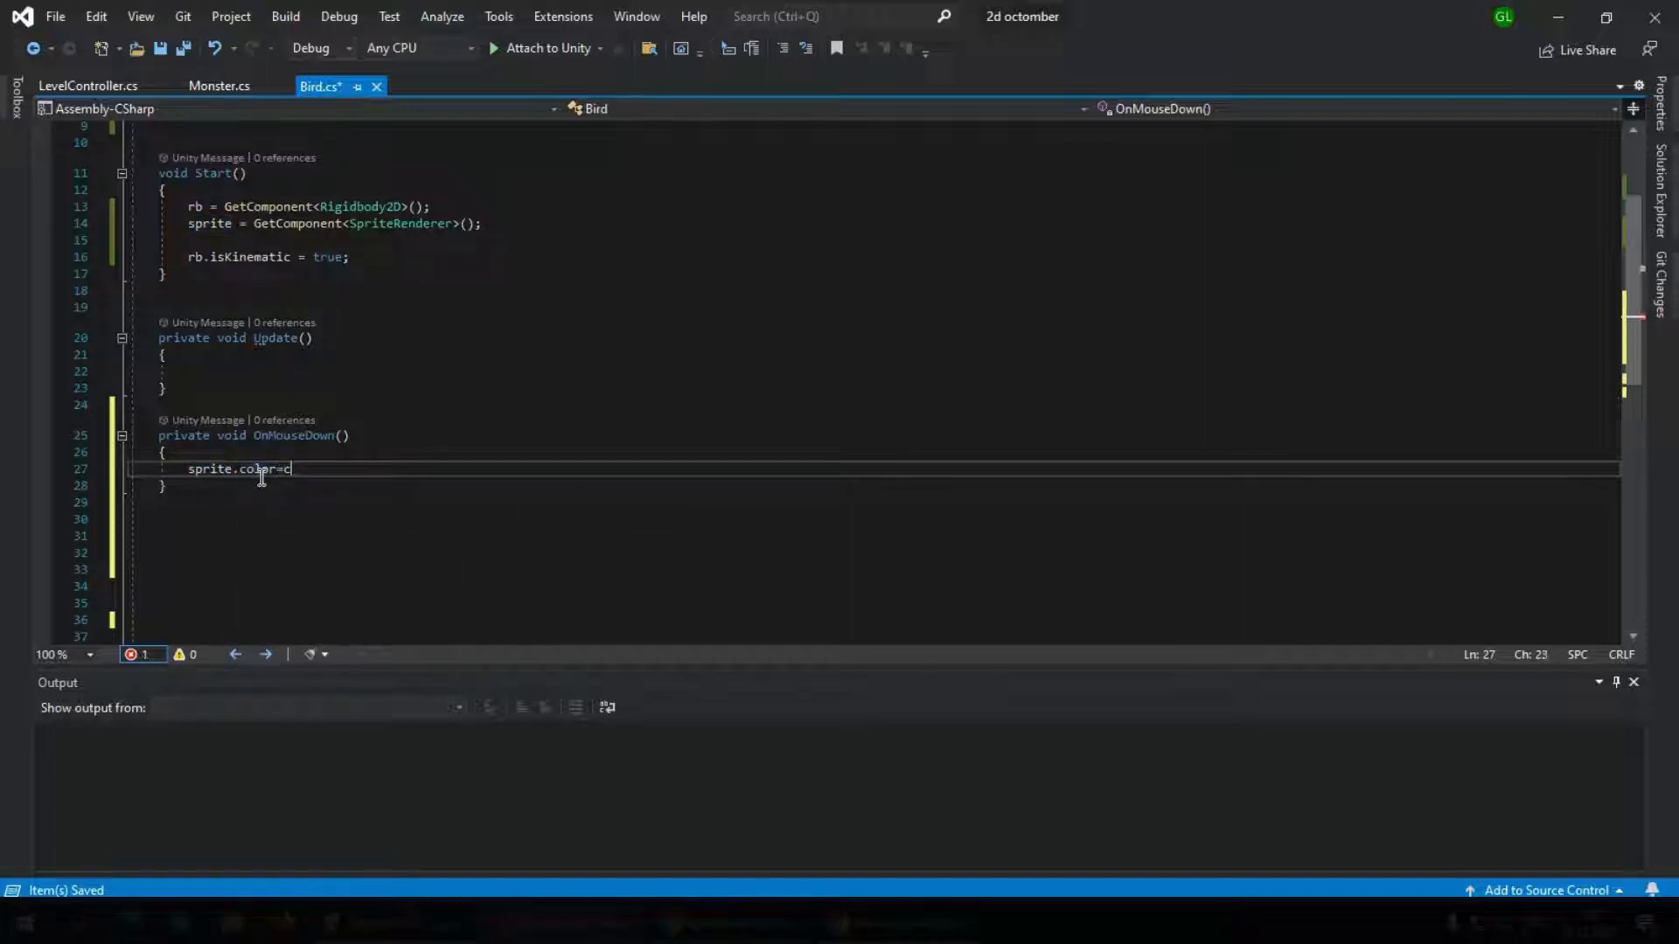
pyautogui.write('.re')
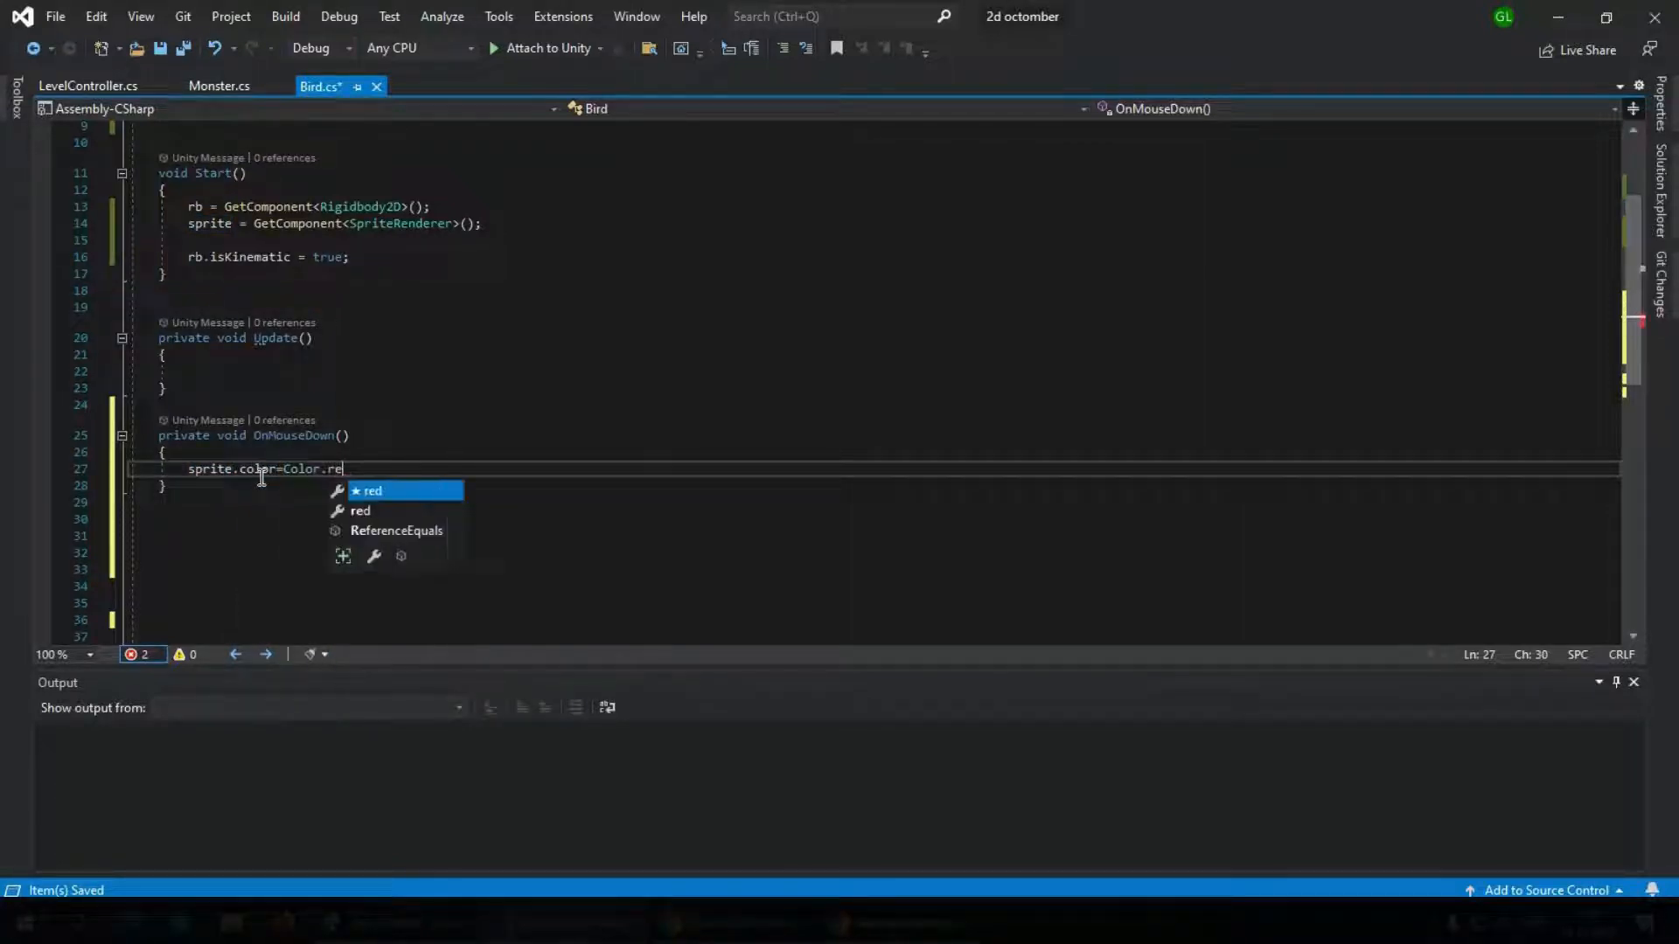
pyautogui.write('d;')
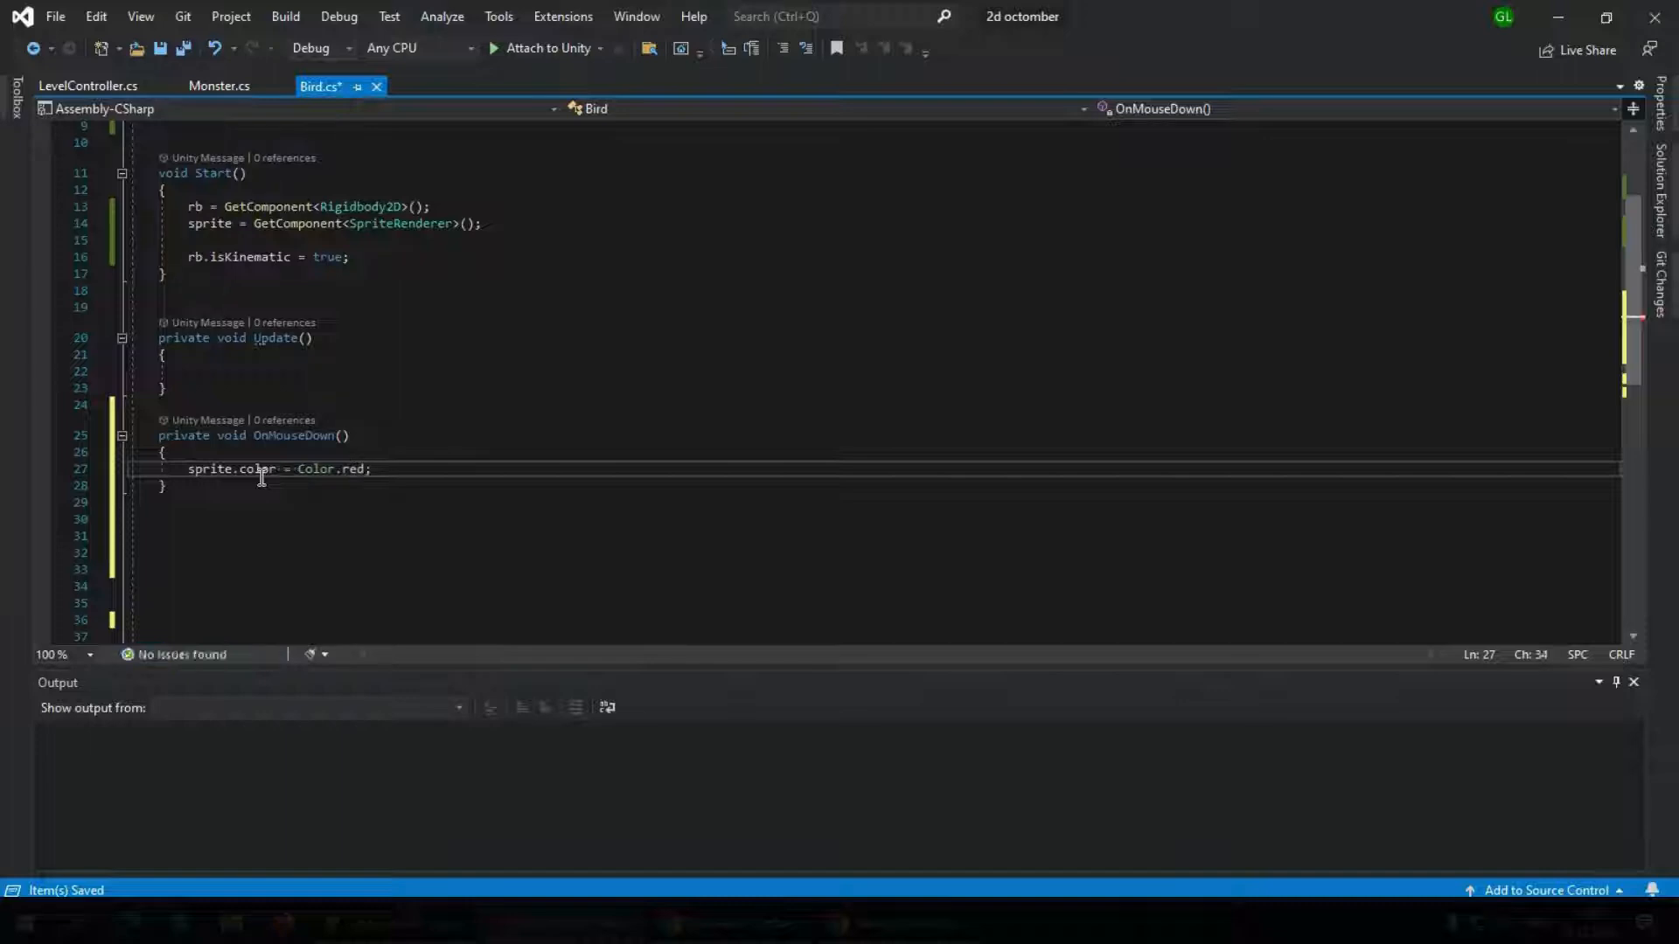
pyautogui.hotkey('ctrl', 's')
# Add an empty private OnMouseUp() method below OnMouseDown
pyautogui.click(229, 505)
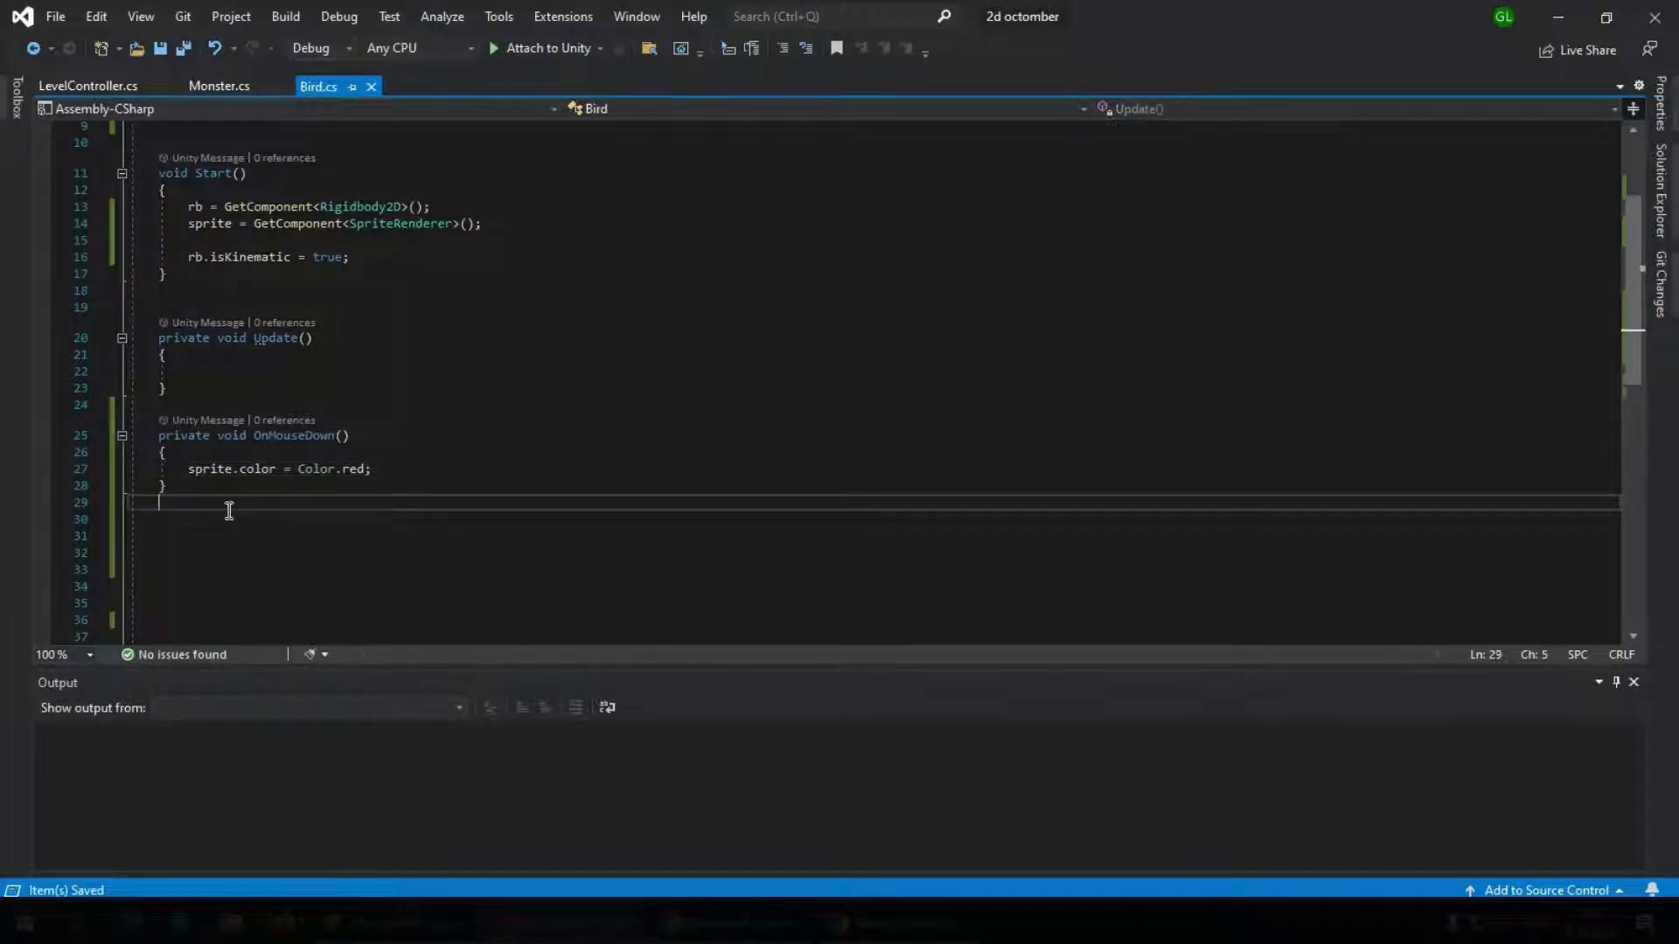
pyautogui.press('Return')
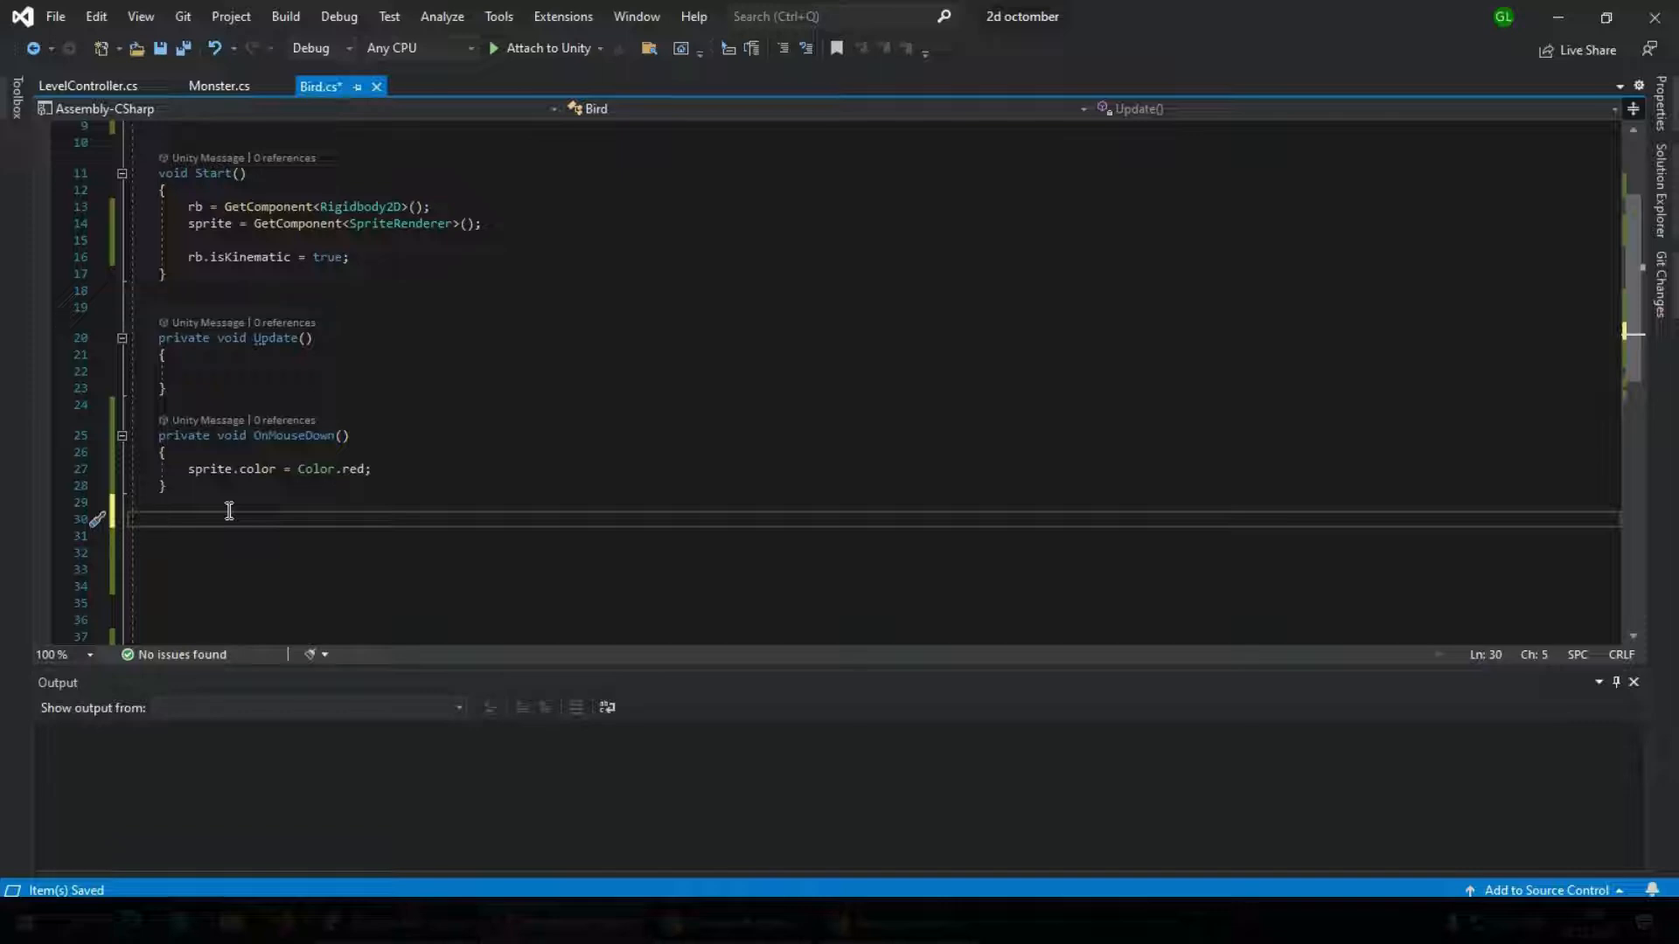
pyautogui.write('void on')
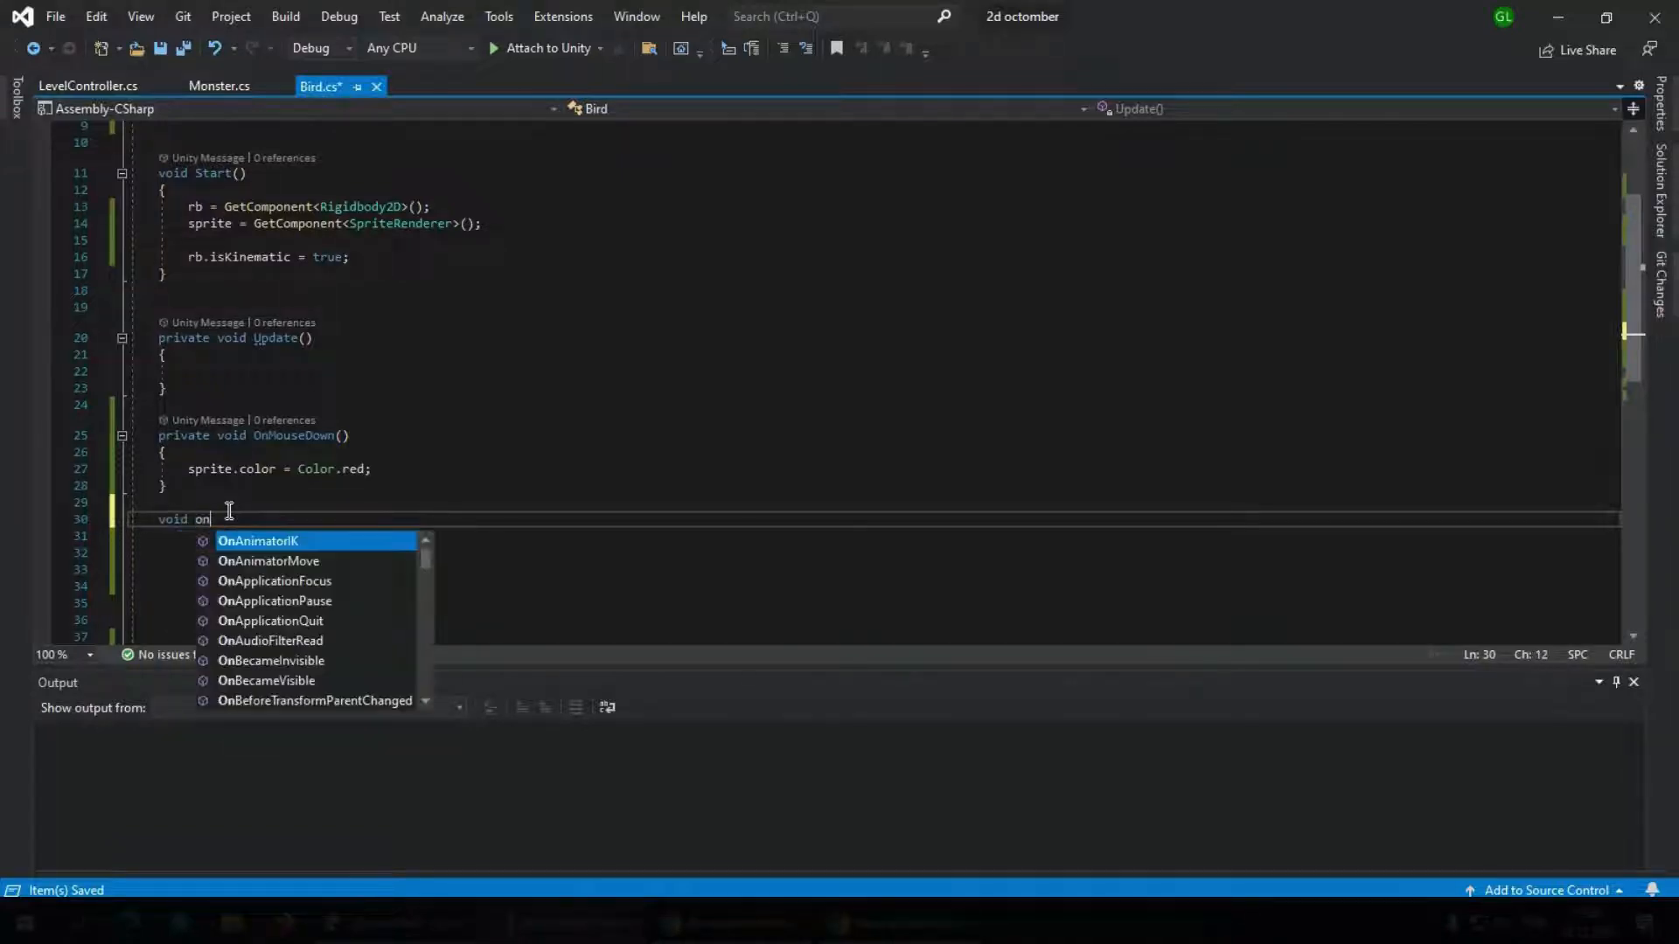
pyautogui.write('mou')
pyautogui.press('Down')
pyautogui.press('Down')
pyautogui.press('Down')
pyautogui.press('Down')
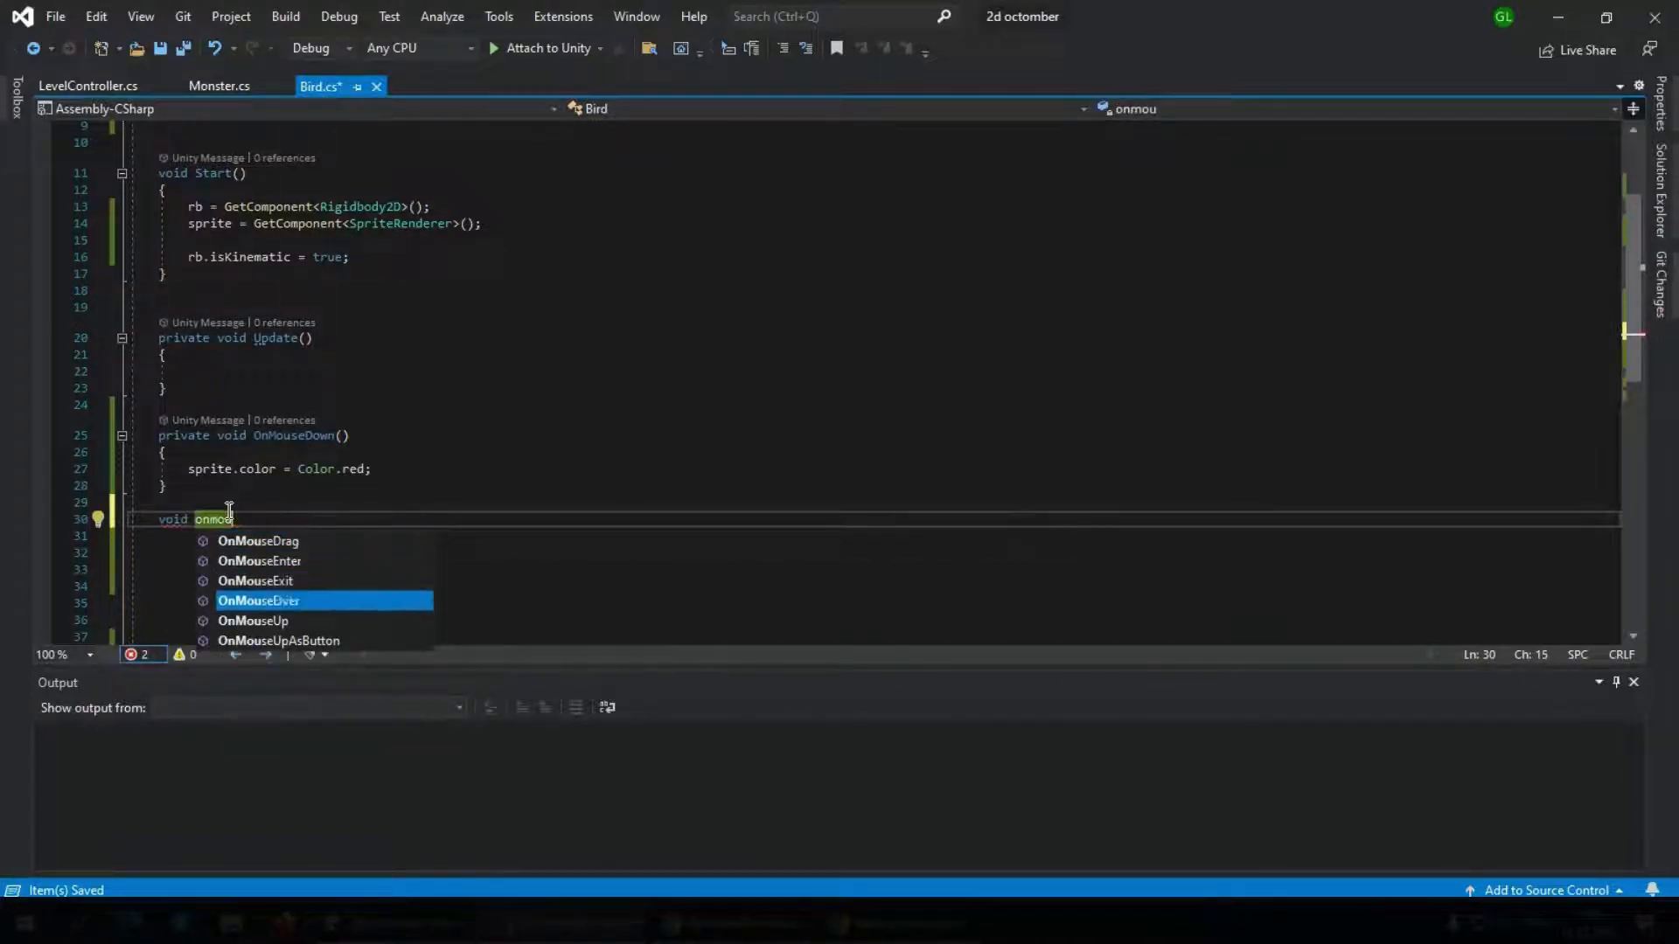
pyautogui.press('Escape')
pyautogui.press('Return')
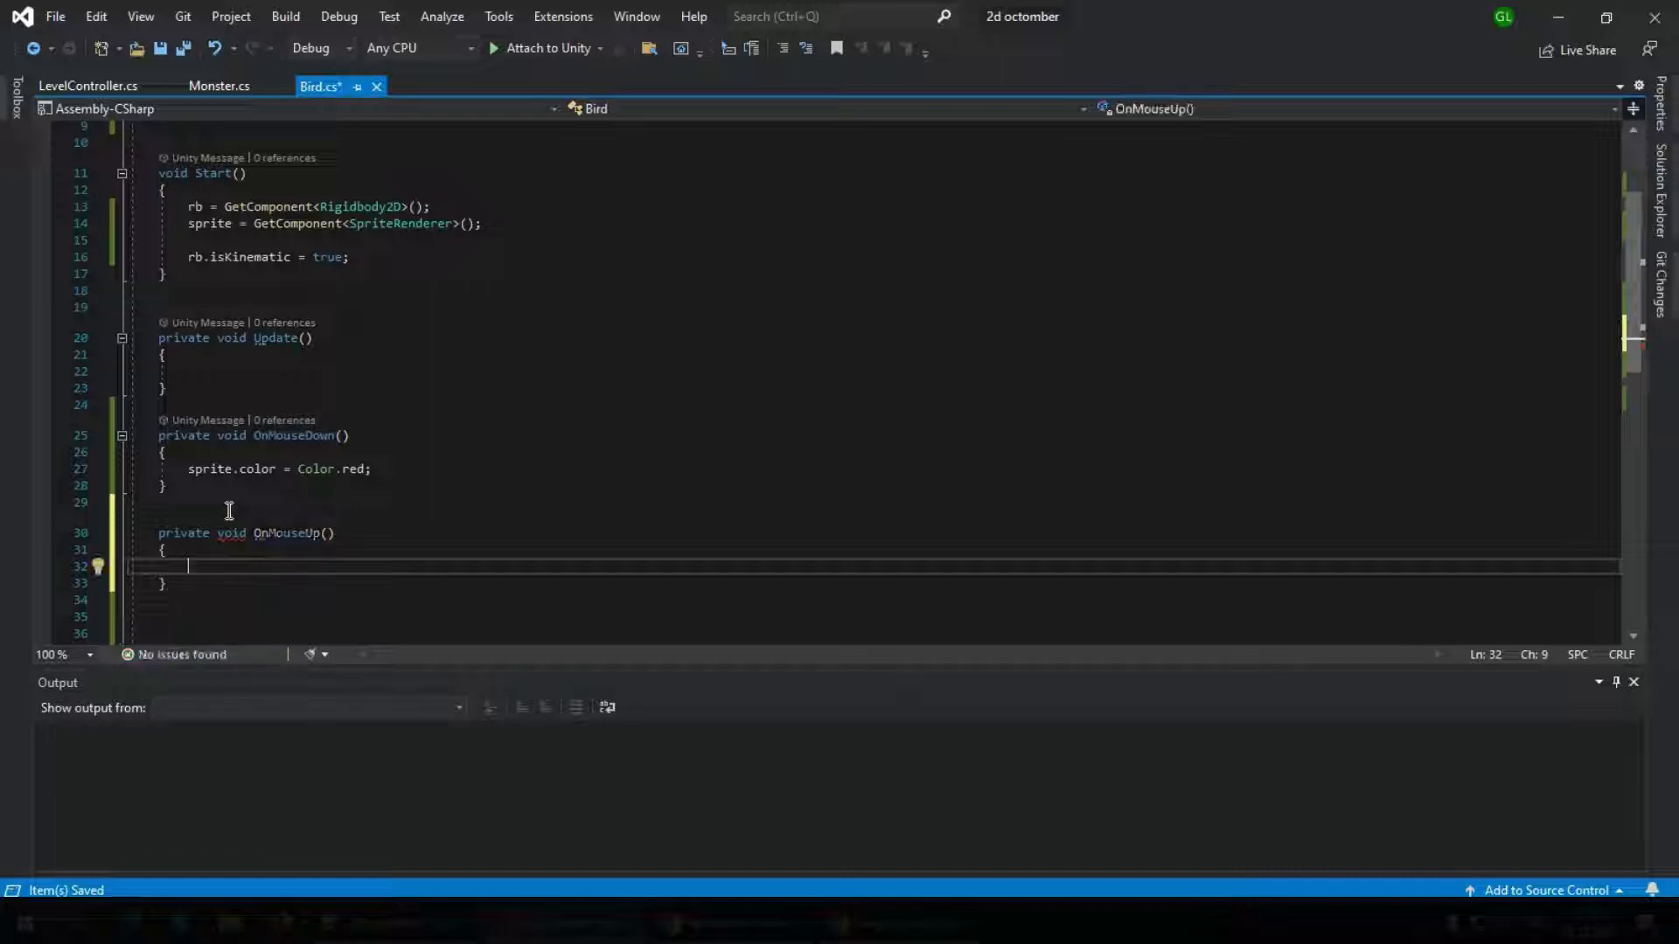
# Inside OnMouseUp, add sprite.color = Color.white; and save the script
pyautogui.write('sprit')
pyautogui.write('e.')
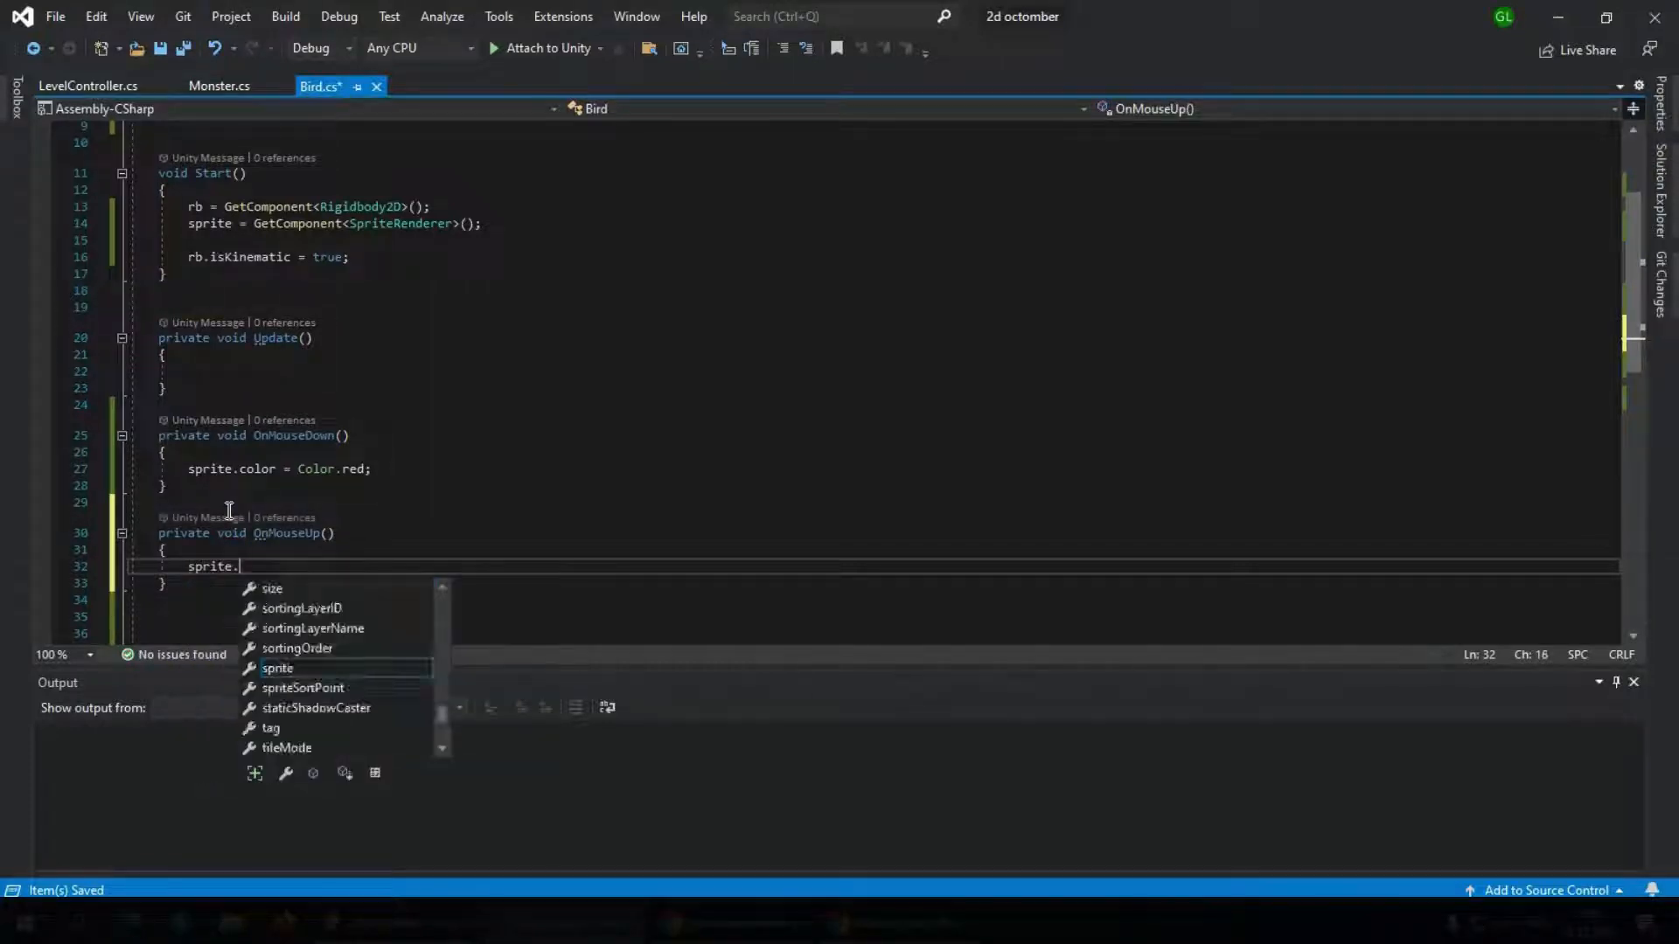
pyautogui.write('color')
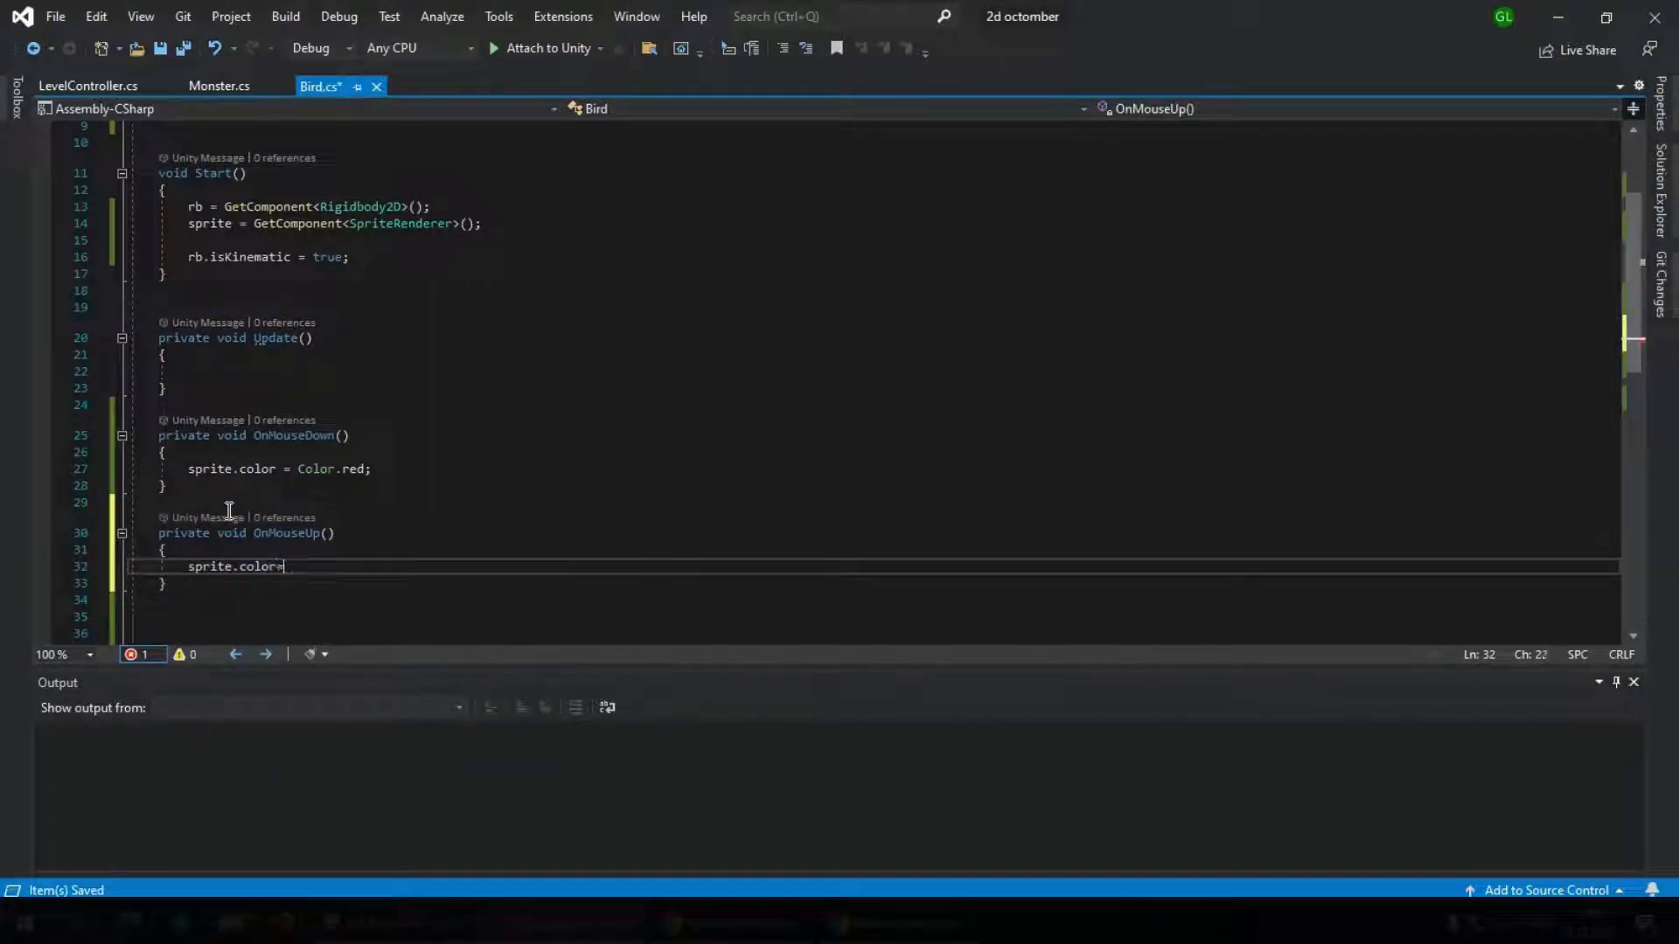
pyautogui.write('=color.white;')
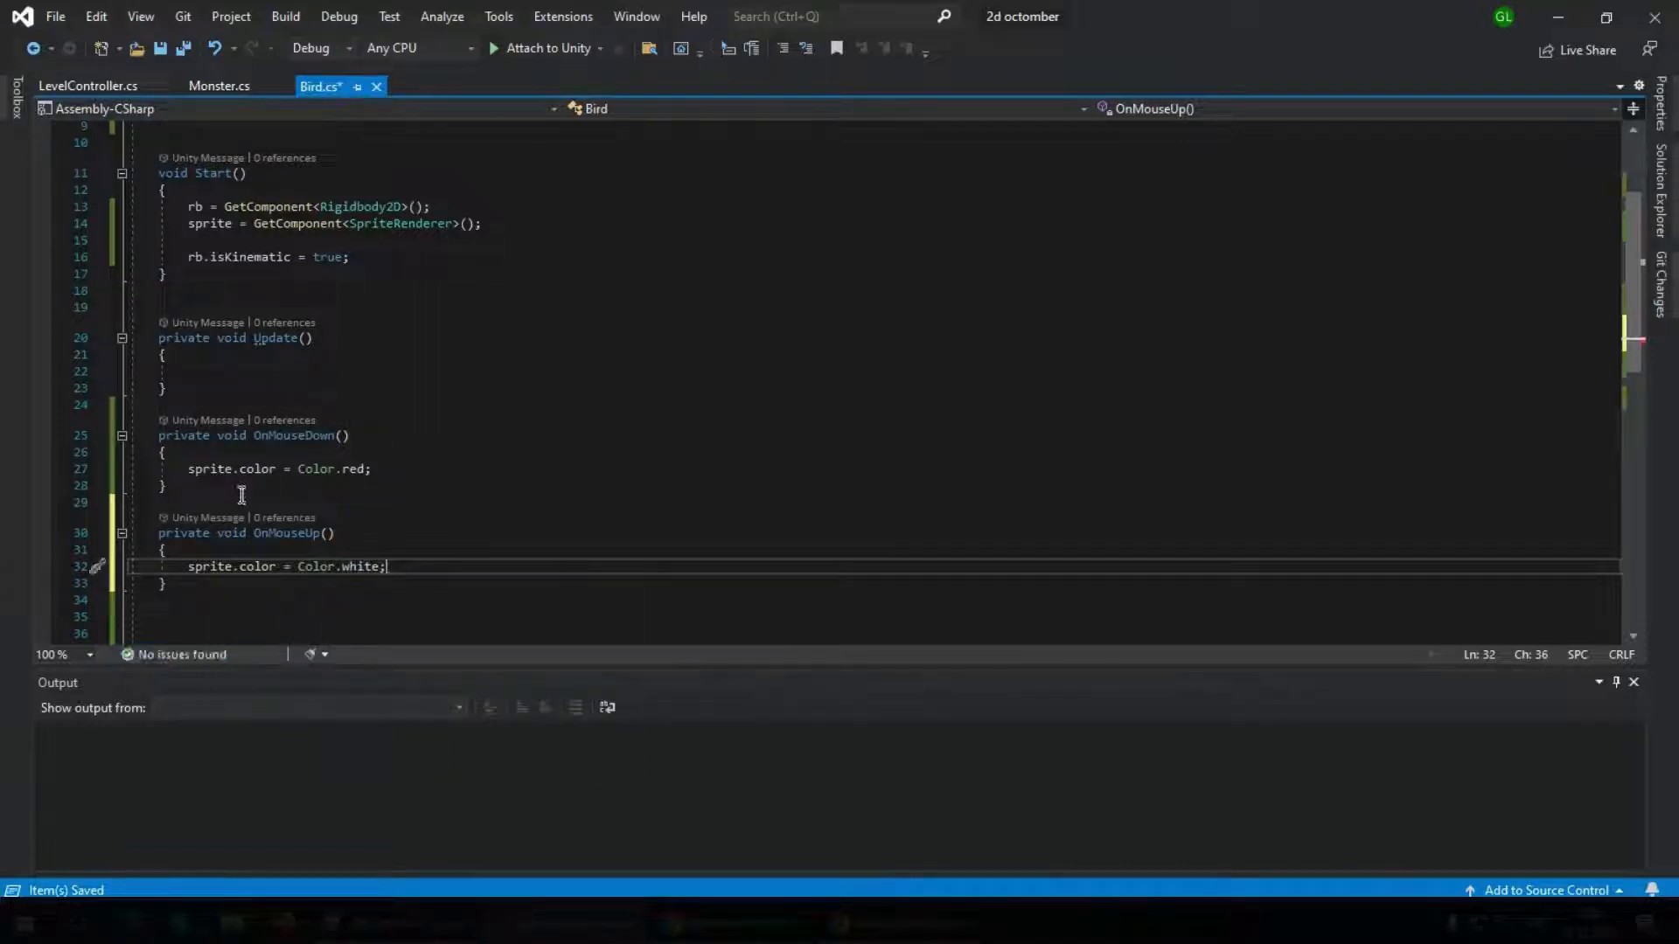
pyautogui.hotkey('ctrl', 's')
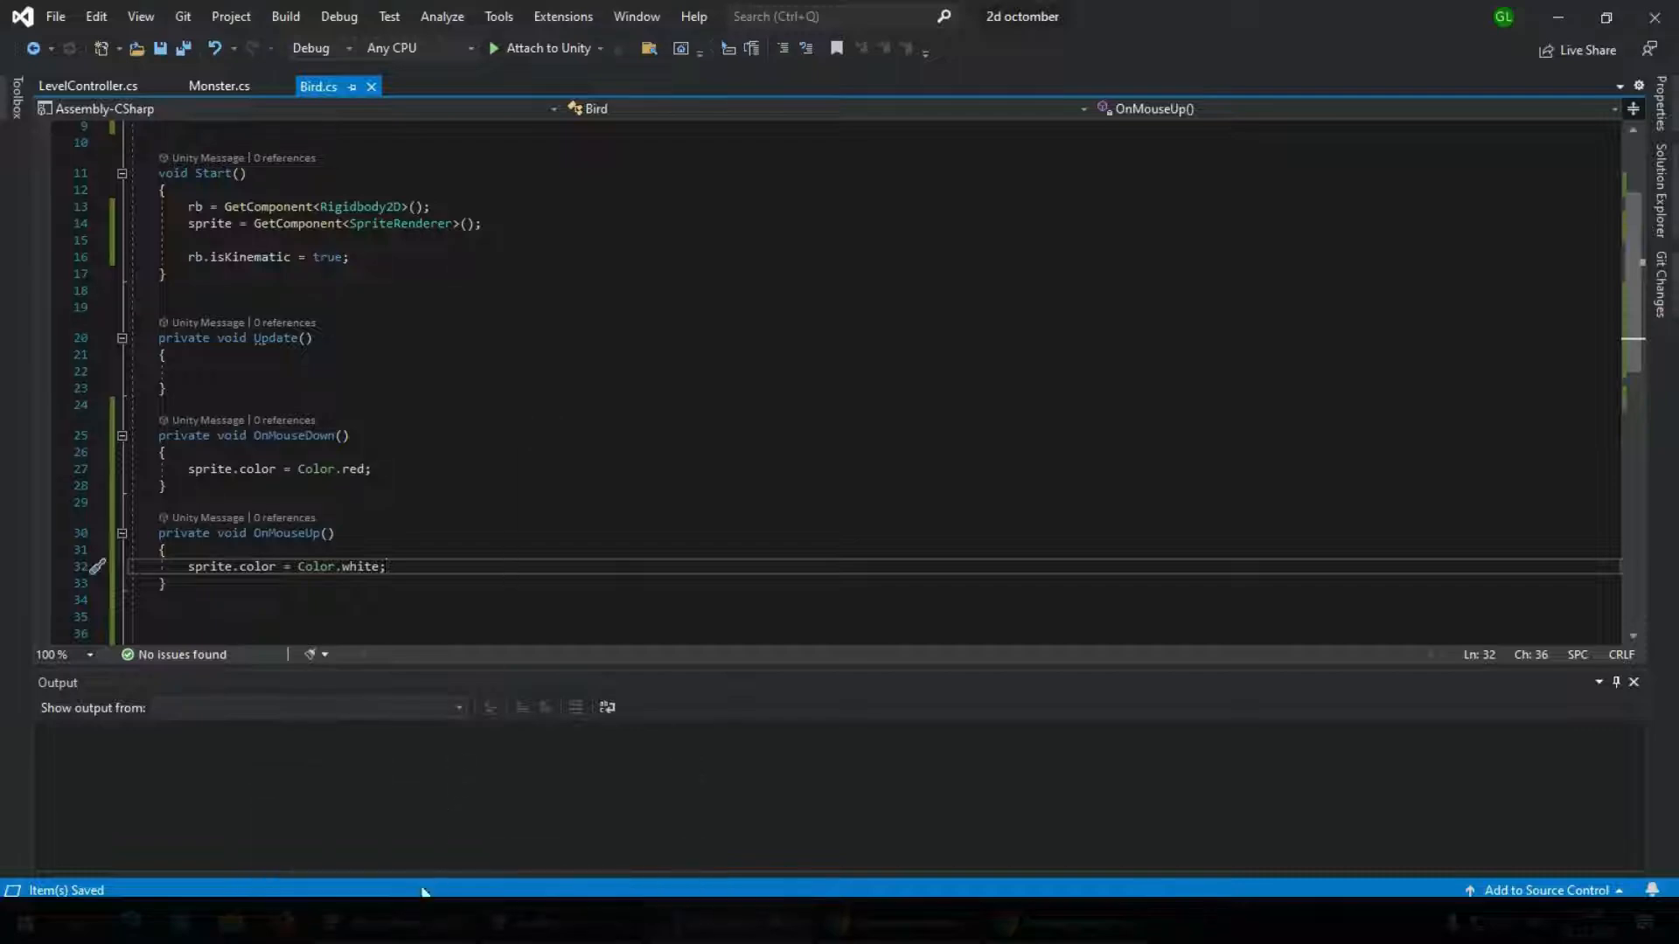
# Switch to Unity, run the level to test the red bird's color change on mouse down and up, and stop it
pyautogui.hotkey('alt', 'Tab')
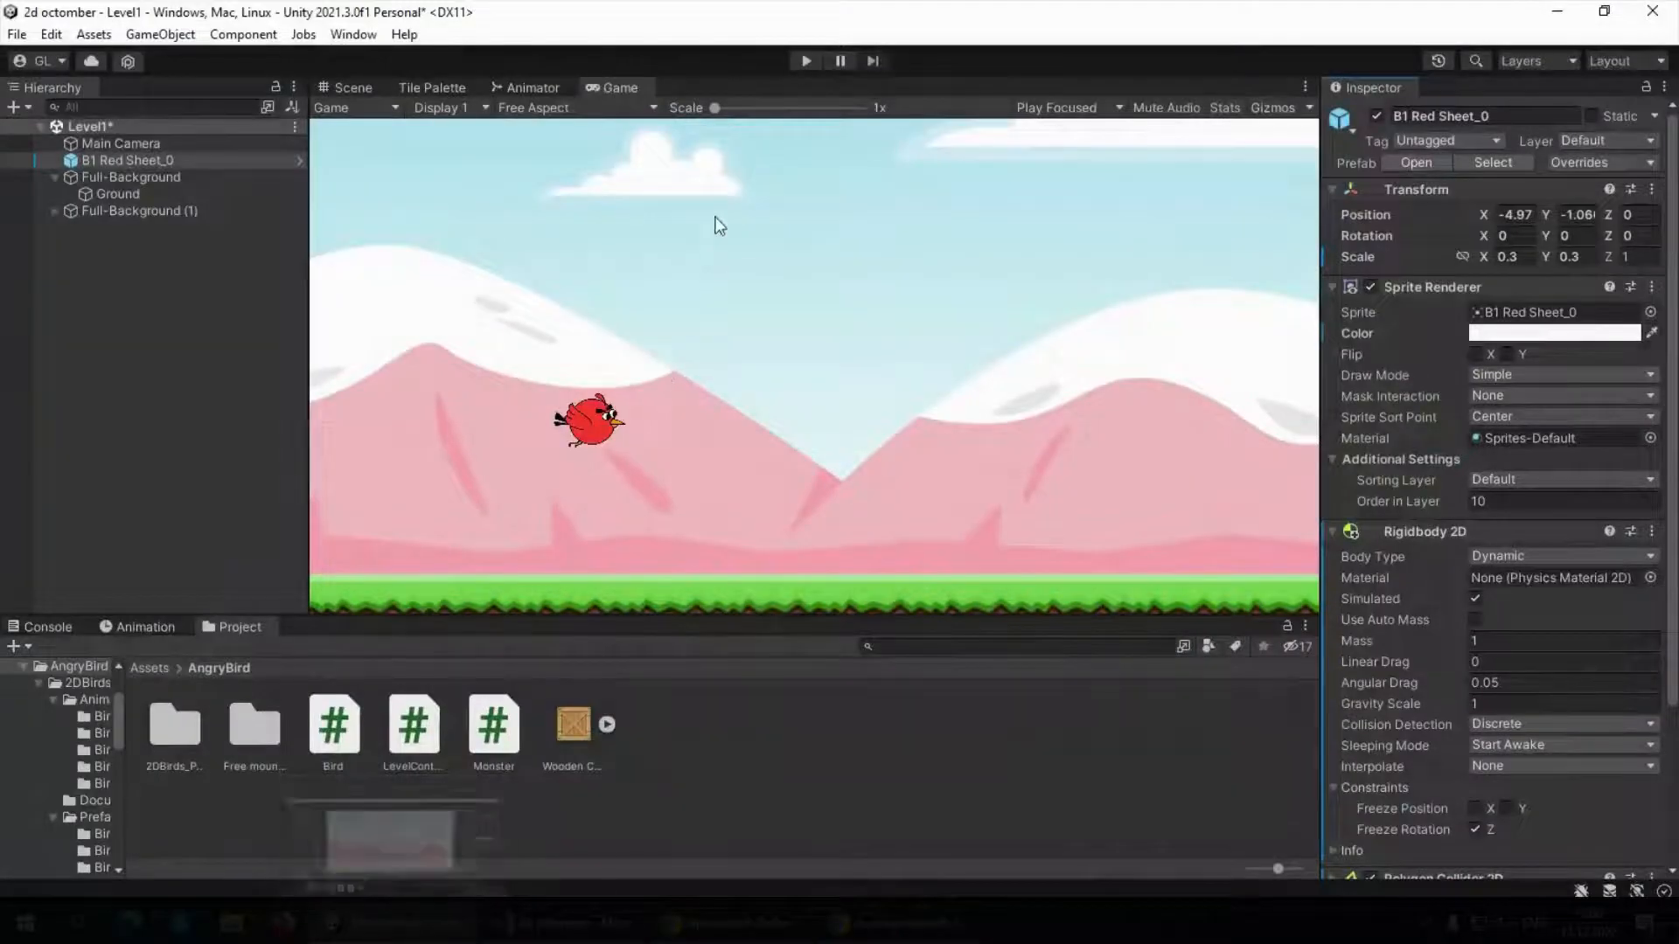
pyautogui.click(805, 60)
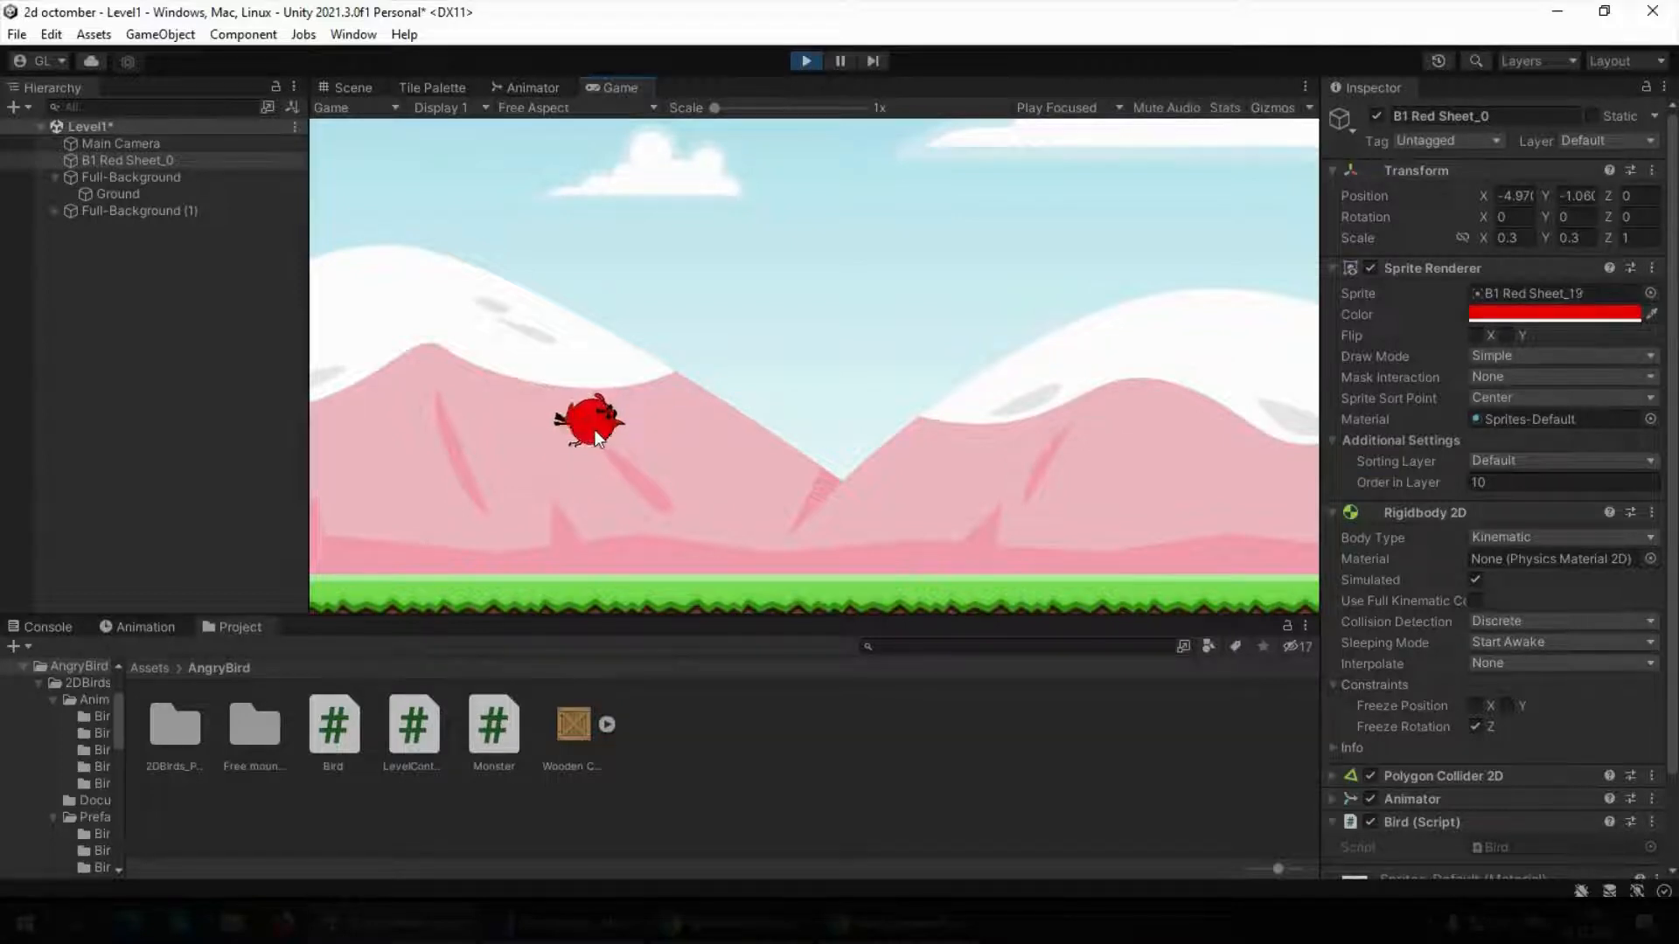
pyautogui.click(806, 60)
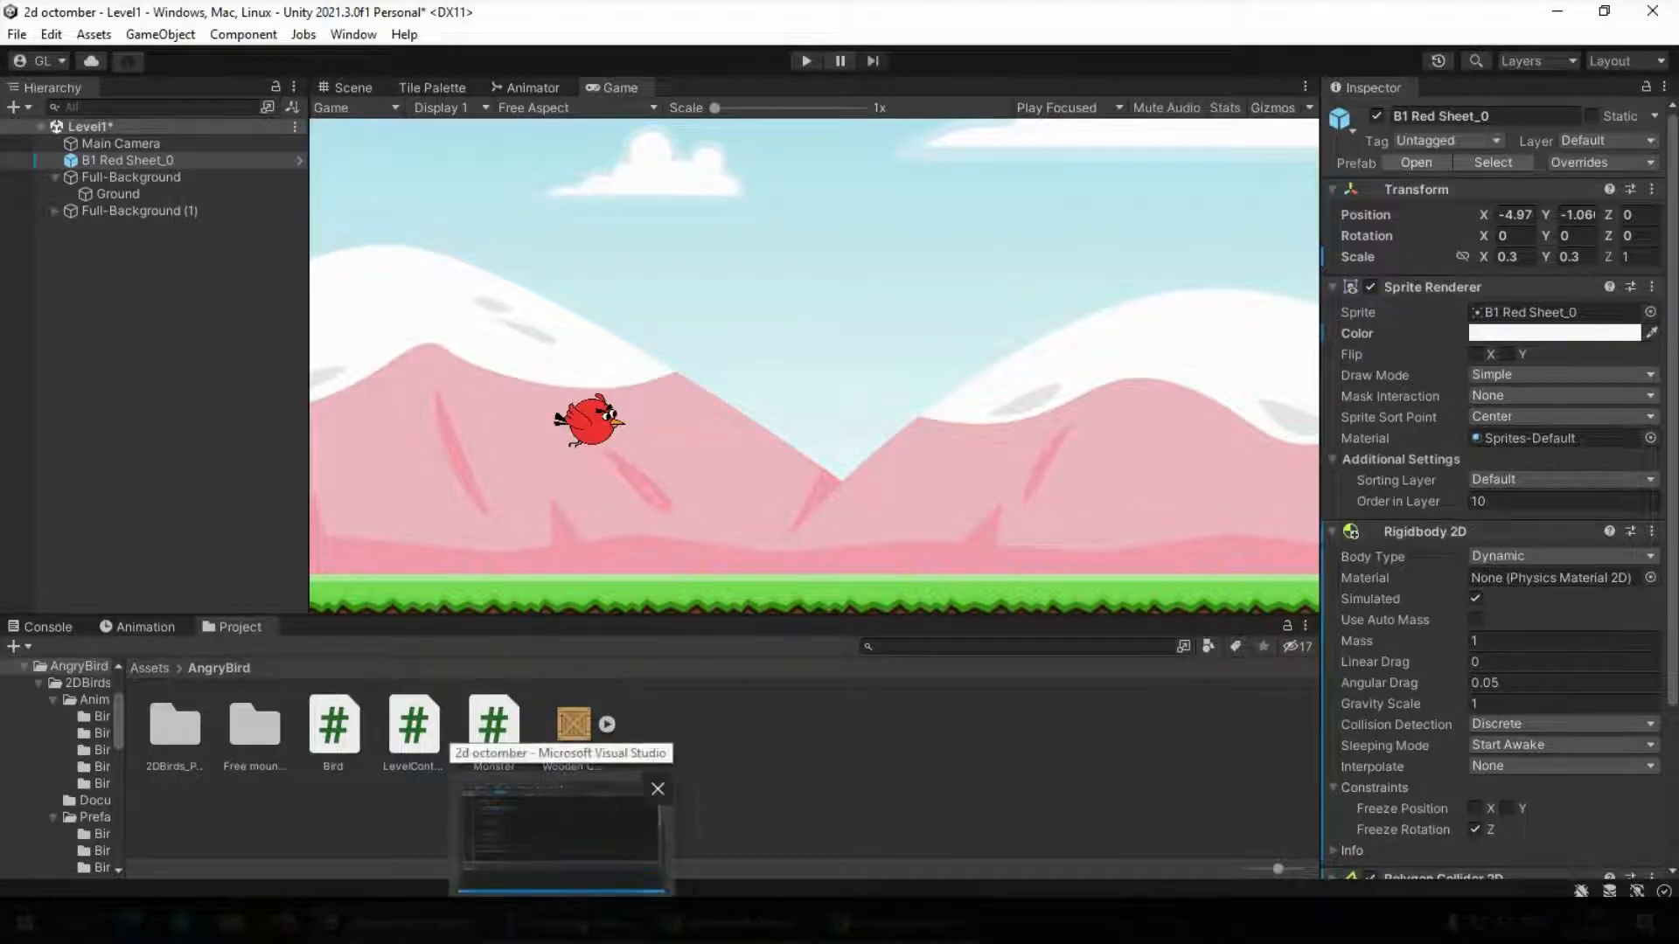
# Switch to Visual Studio and add an empty private OnMouseDrag() method below OnMouseUp in the Bird script
pyautogui.click(591, 775)
pyautogui.click(251, 577)
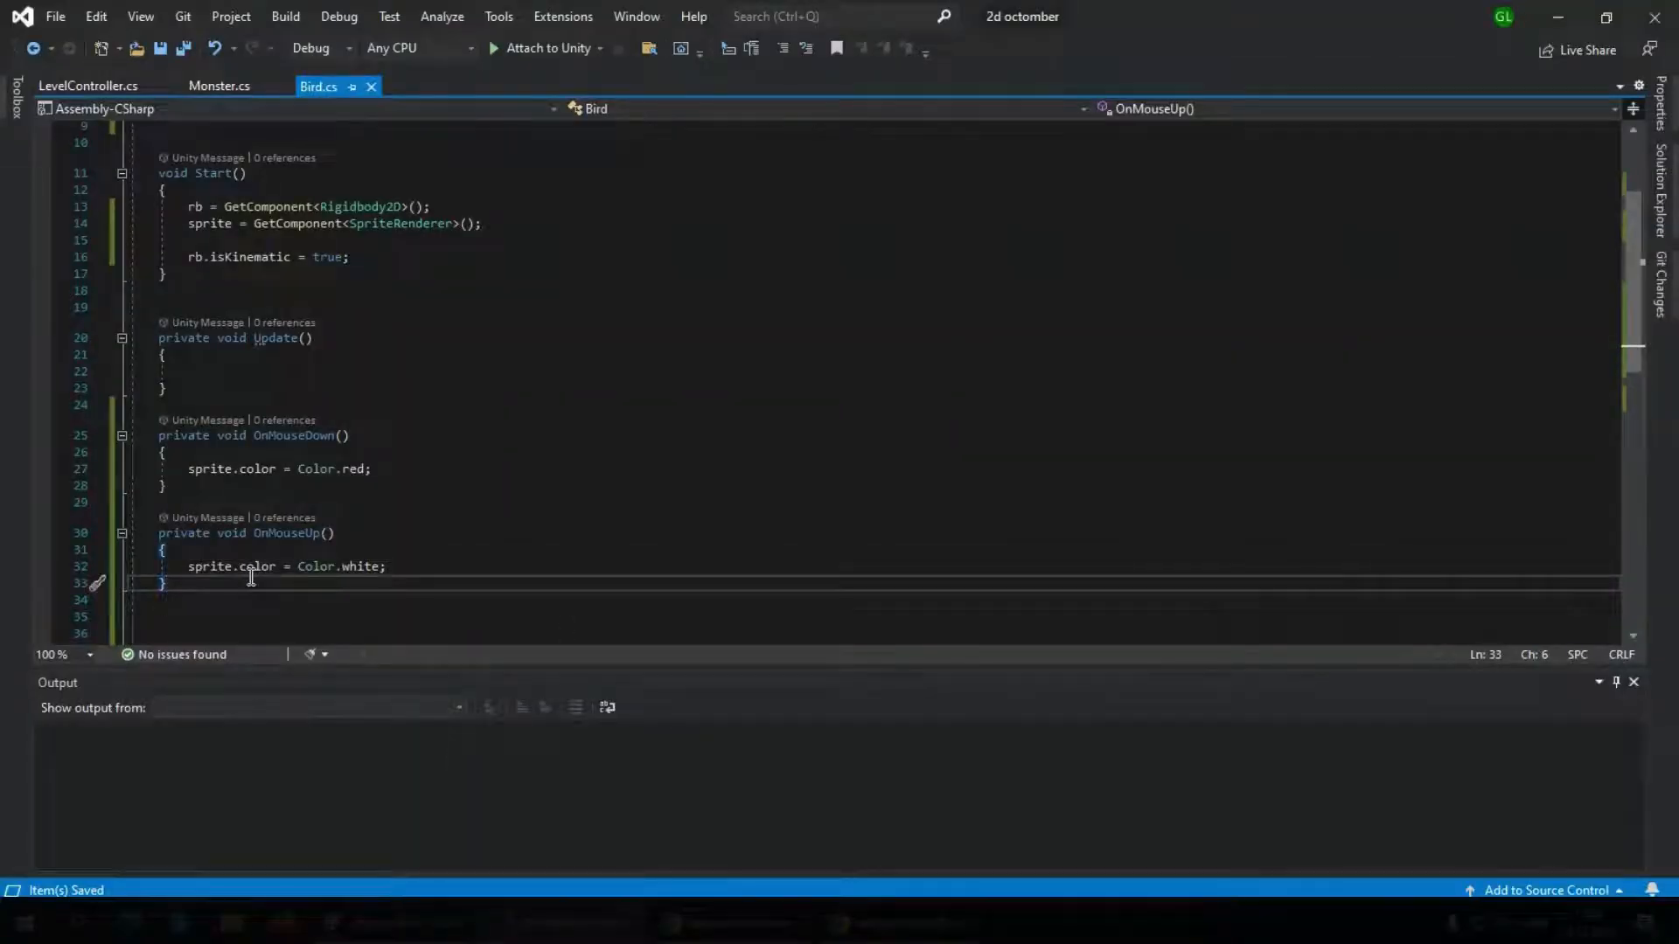
pyautogui.press('Return')
pyautogui.press('Return')
pyautogui.scroll(-2, 315, 536)
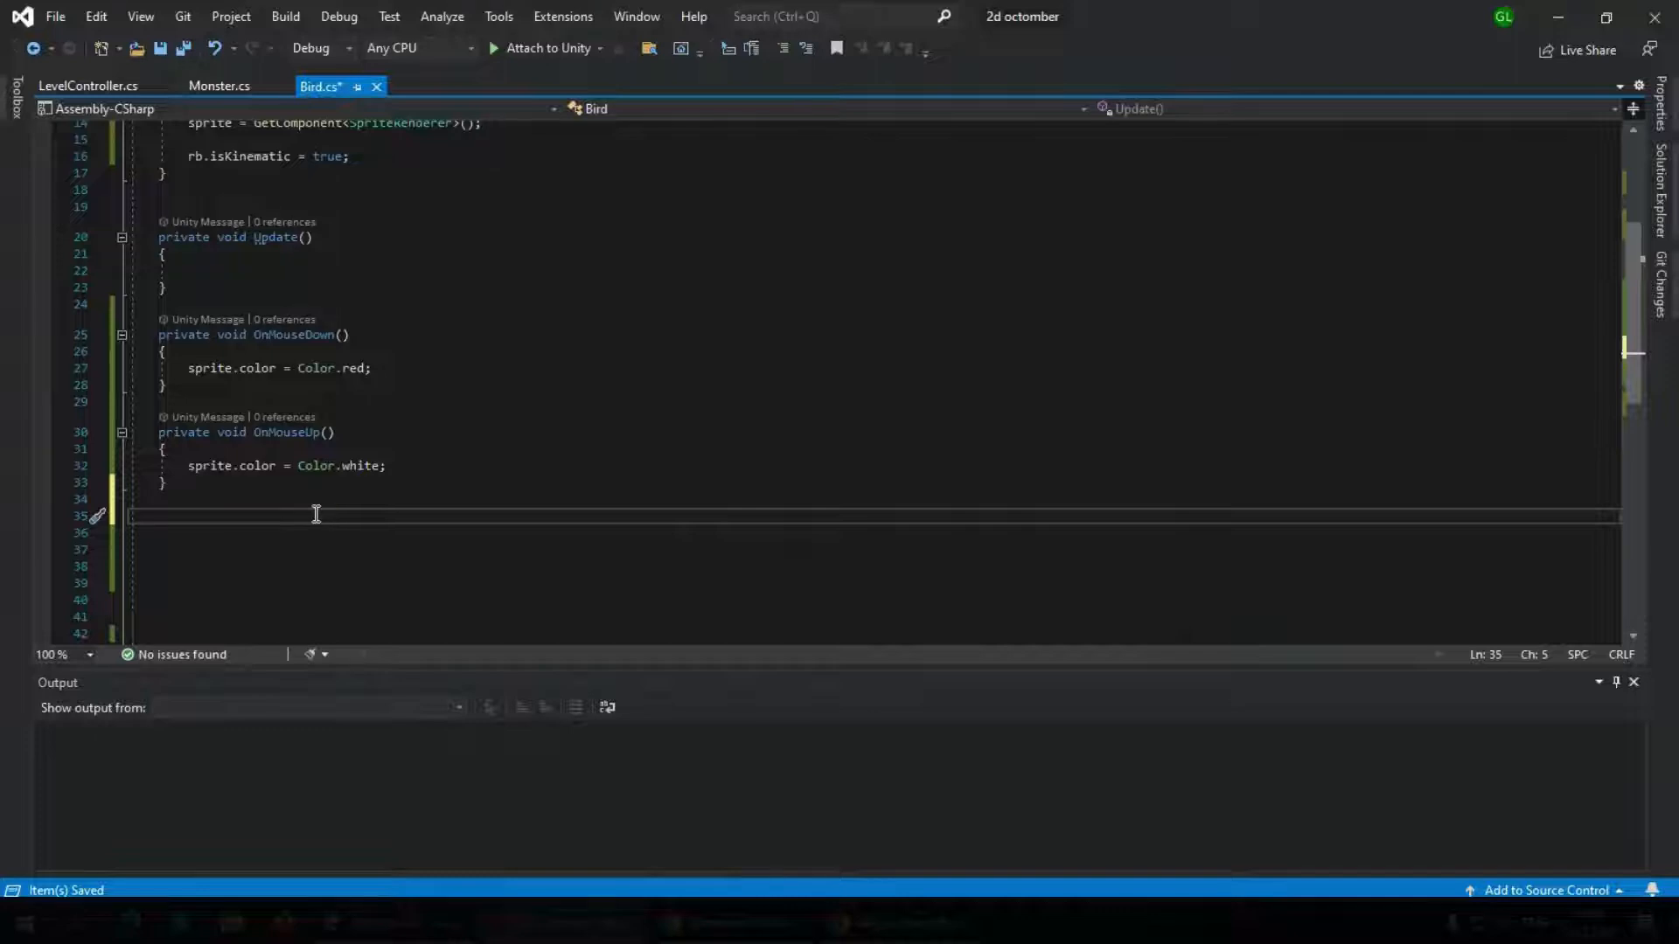
pyautogui.write('void on')
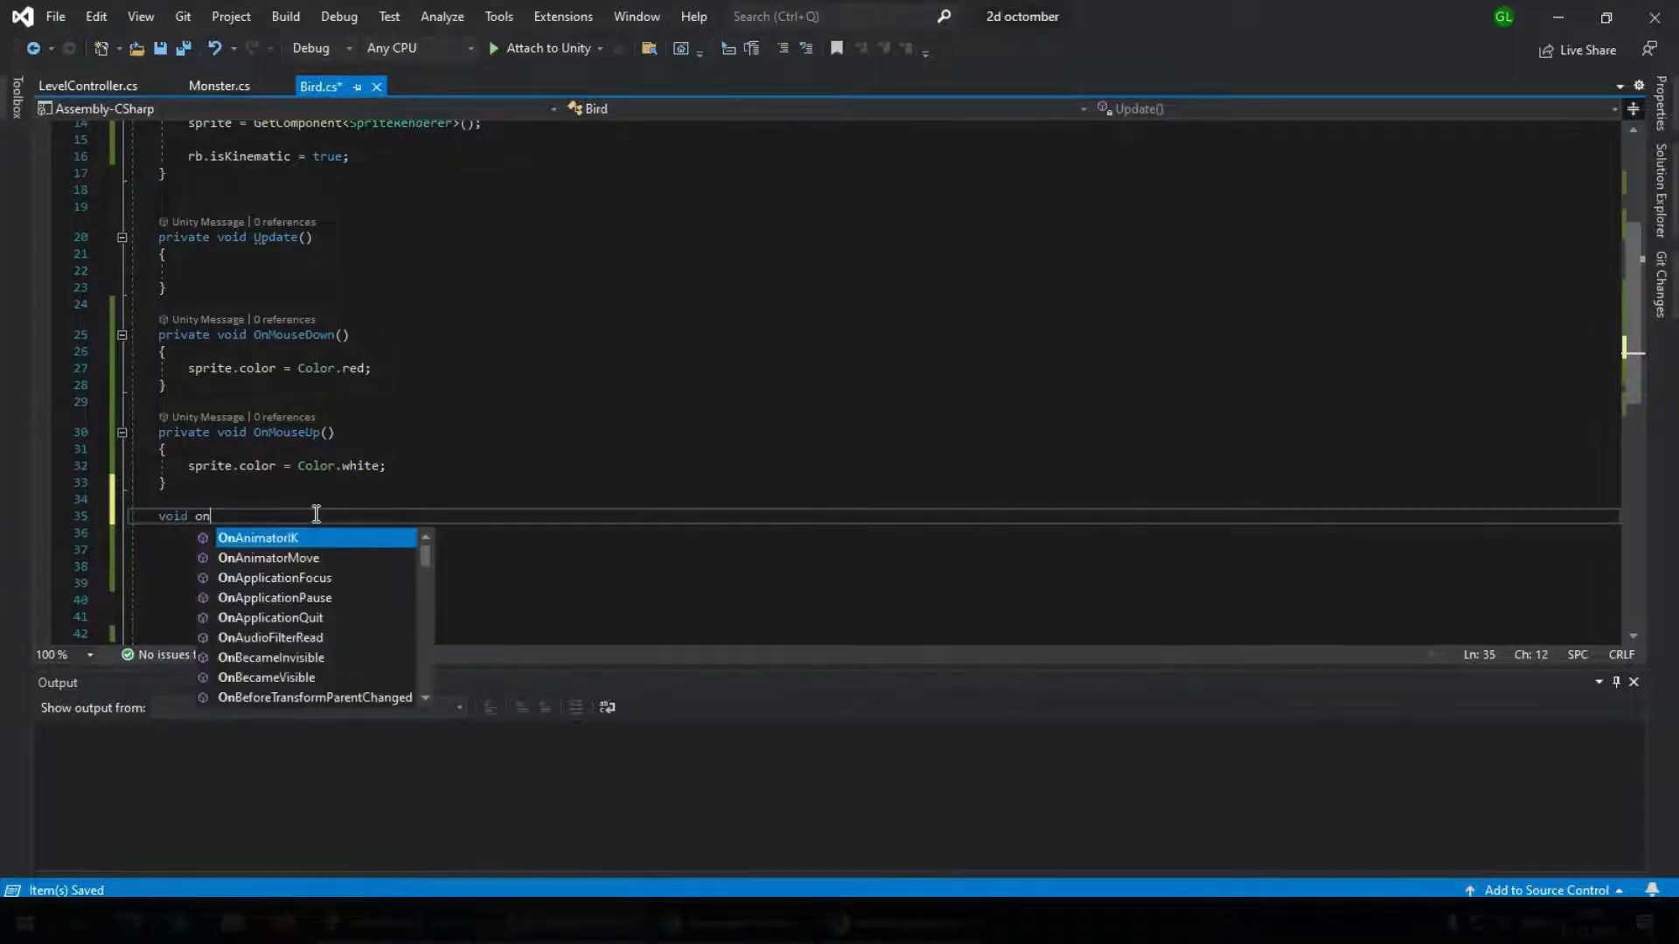
pyautogui.write('mouseD')
pyautogui.press('Tab')
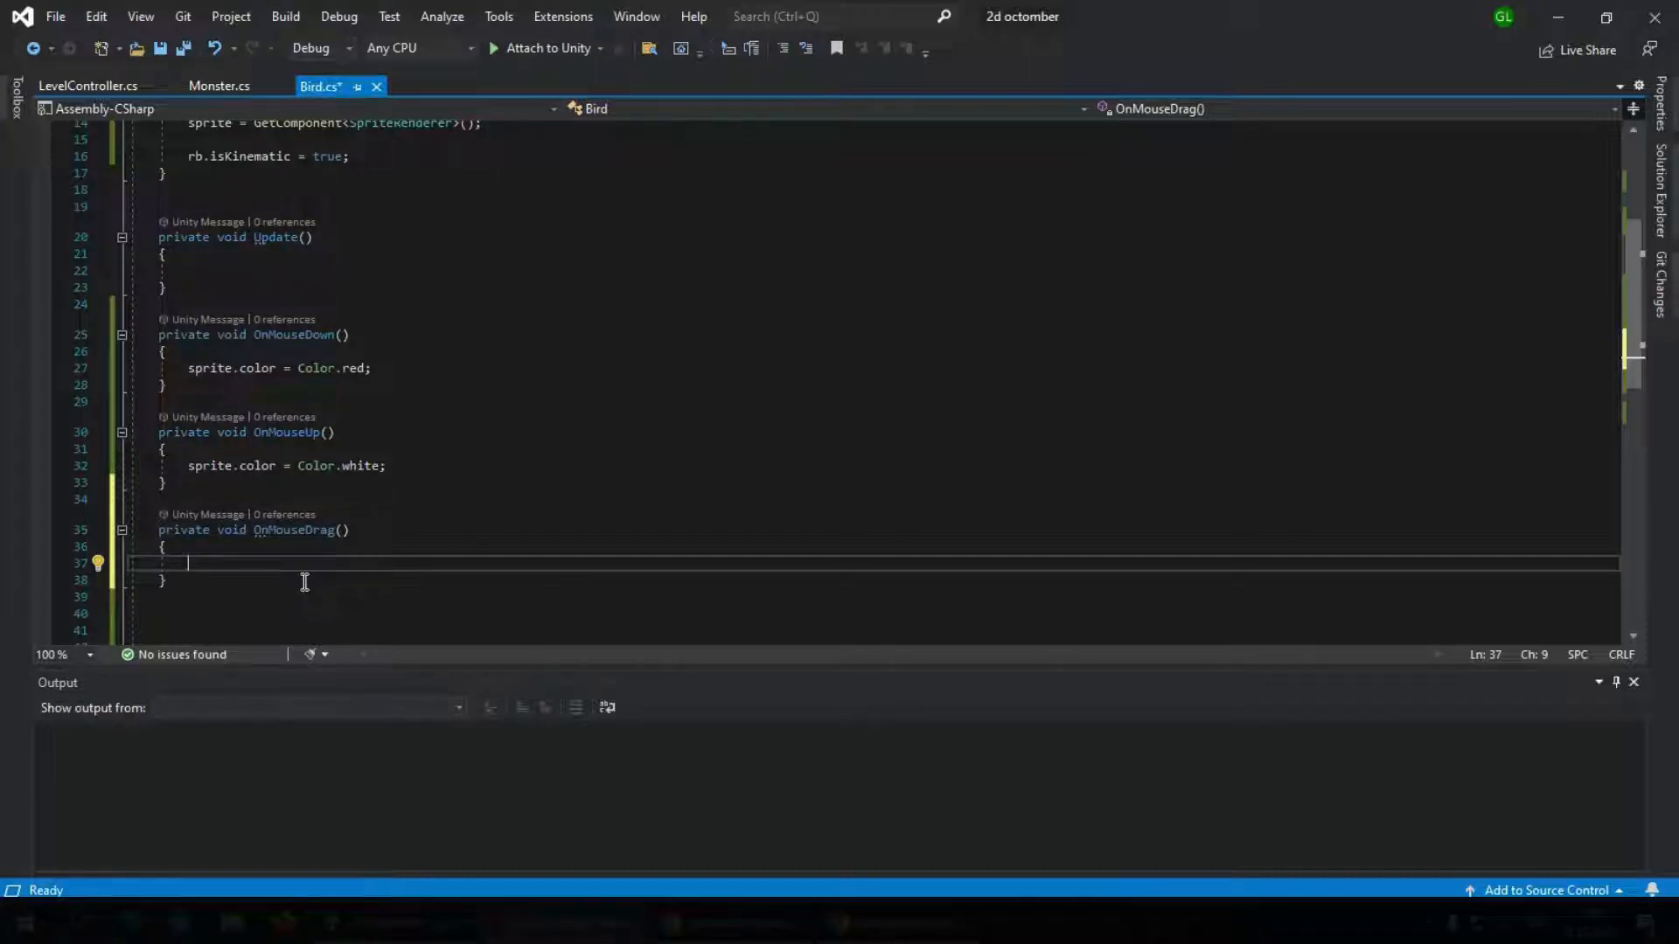
# Inside OnMouseDrag, begin a Vector3 variable named mousePosition, up to its equals sign
pyautogui.write('ve')
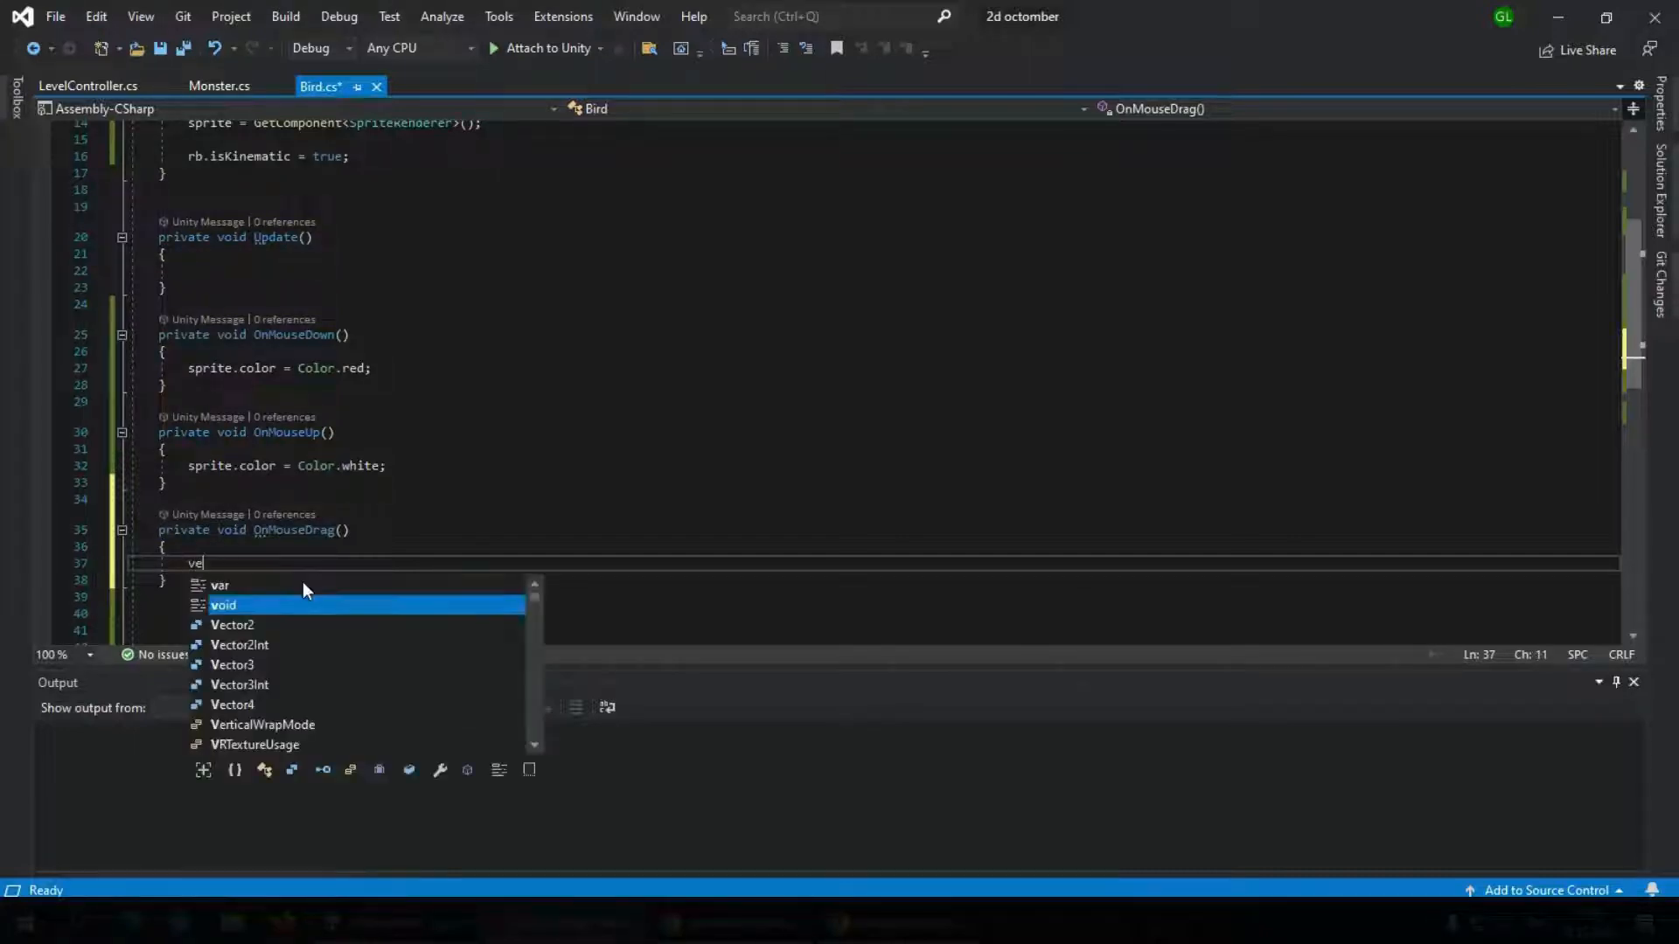
pyautogui.write('ctor3 ')
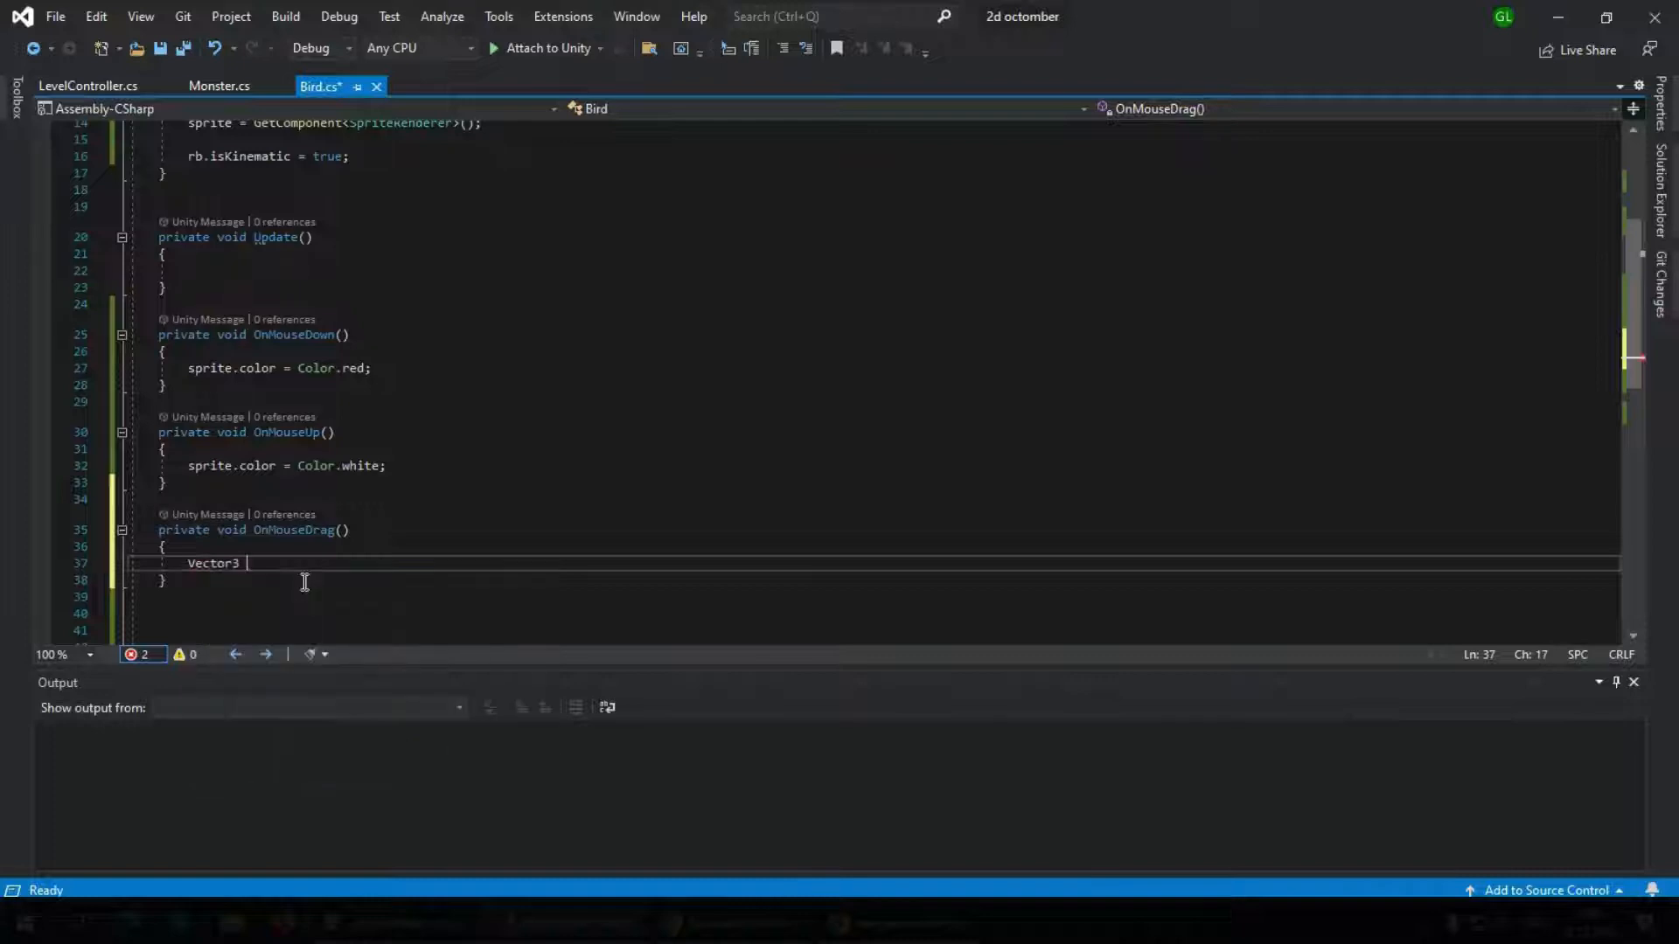
pyautogui.write('mouseP')
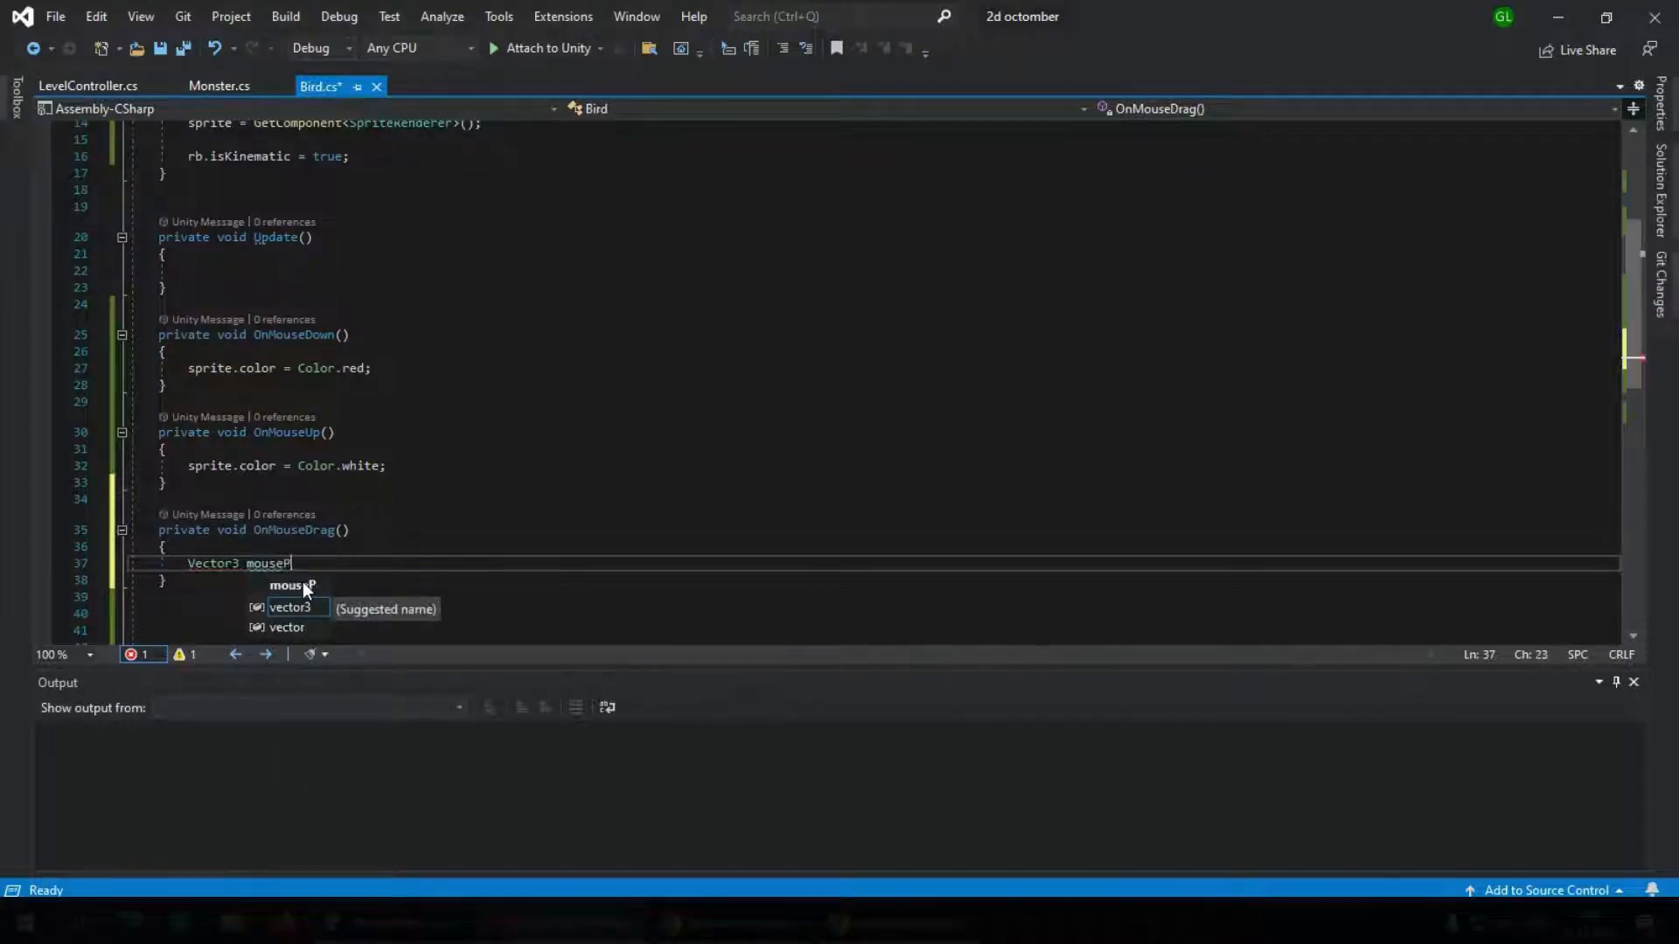
pyautogui.write('osition')
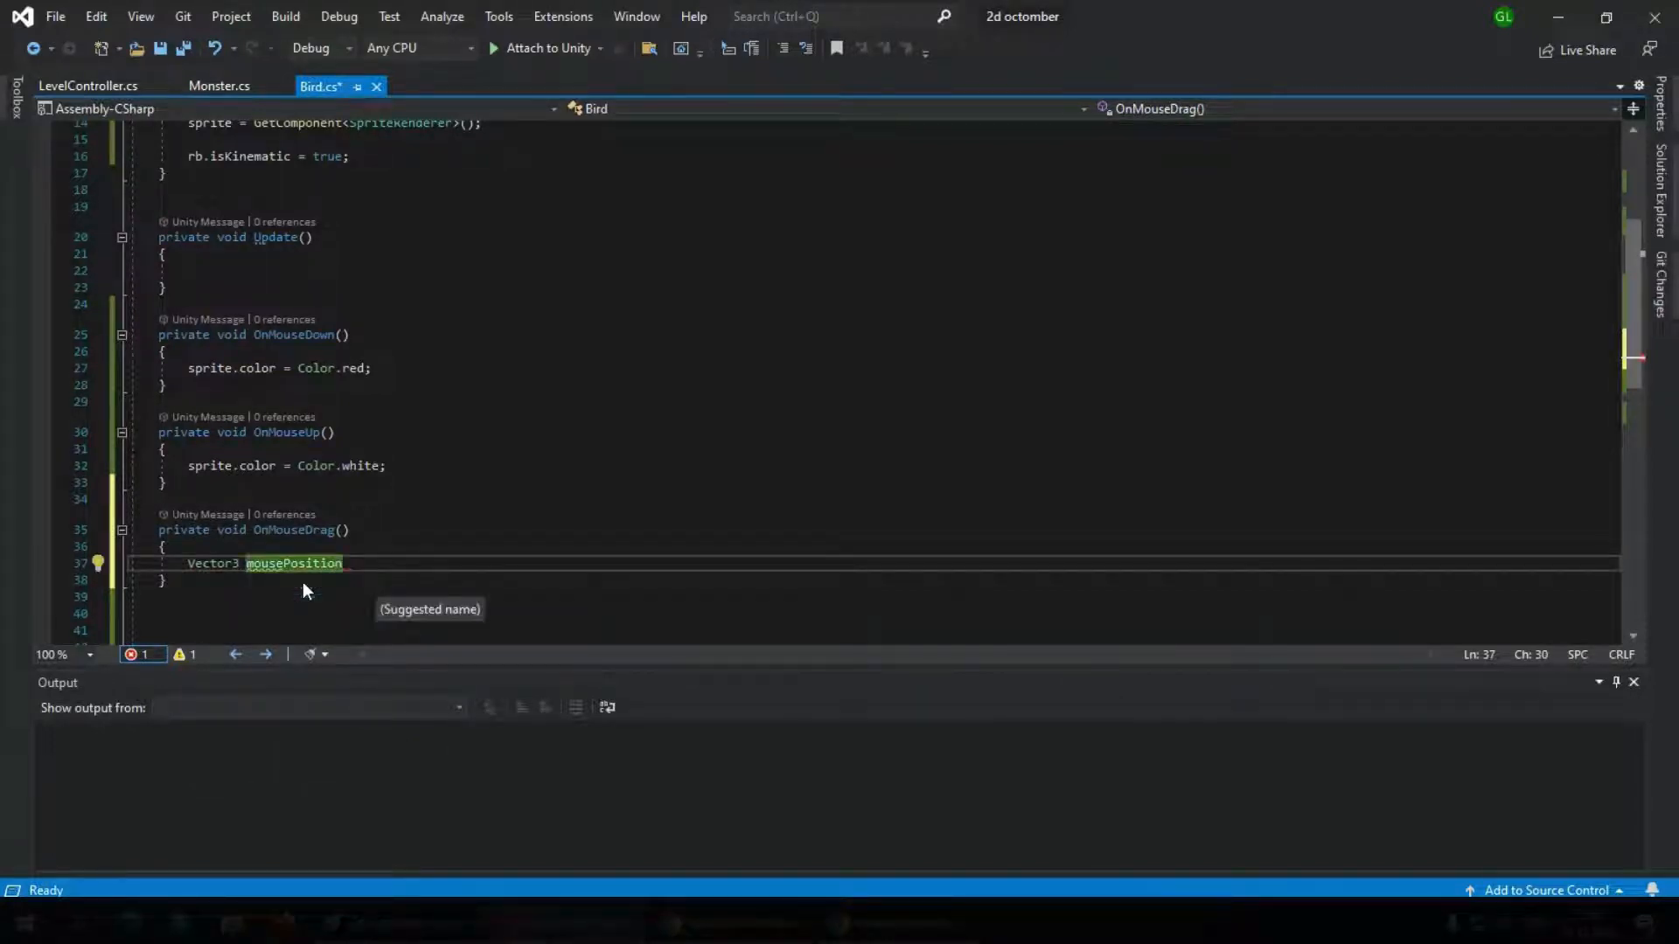
pyautogui.write('=')
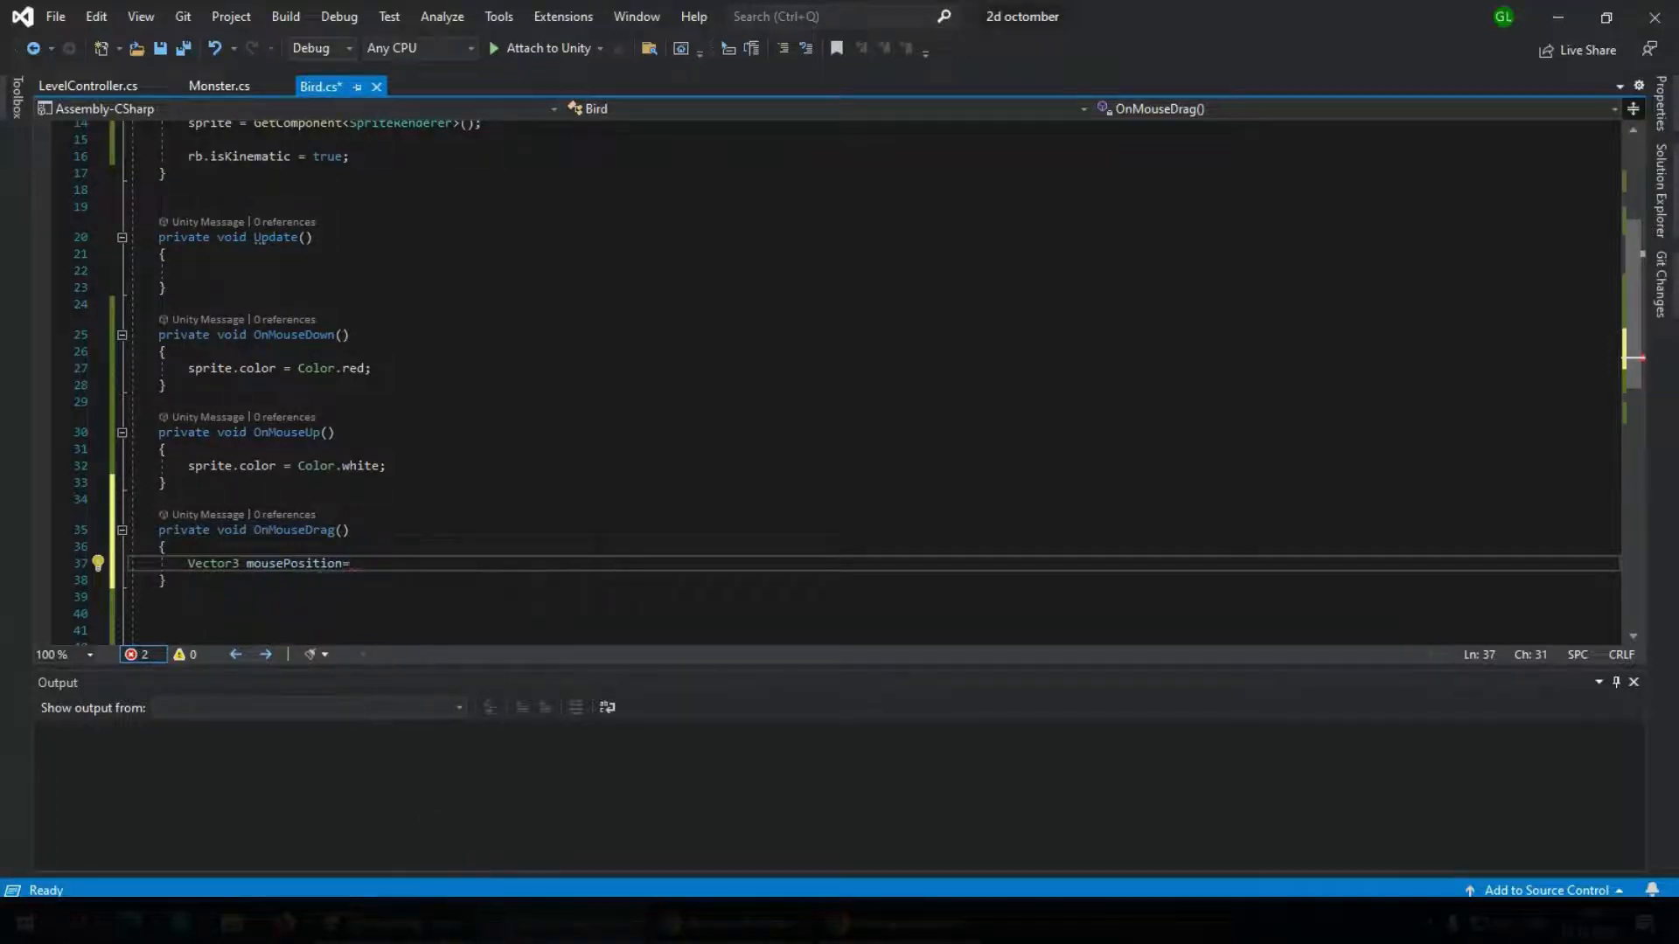
# Switch to Unity, inspect the Main Camera object, and return to Visual Studio
pyautogui.hotkey('alt', 'Tab')
pyautogui.click(157, 145)
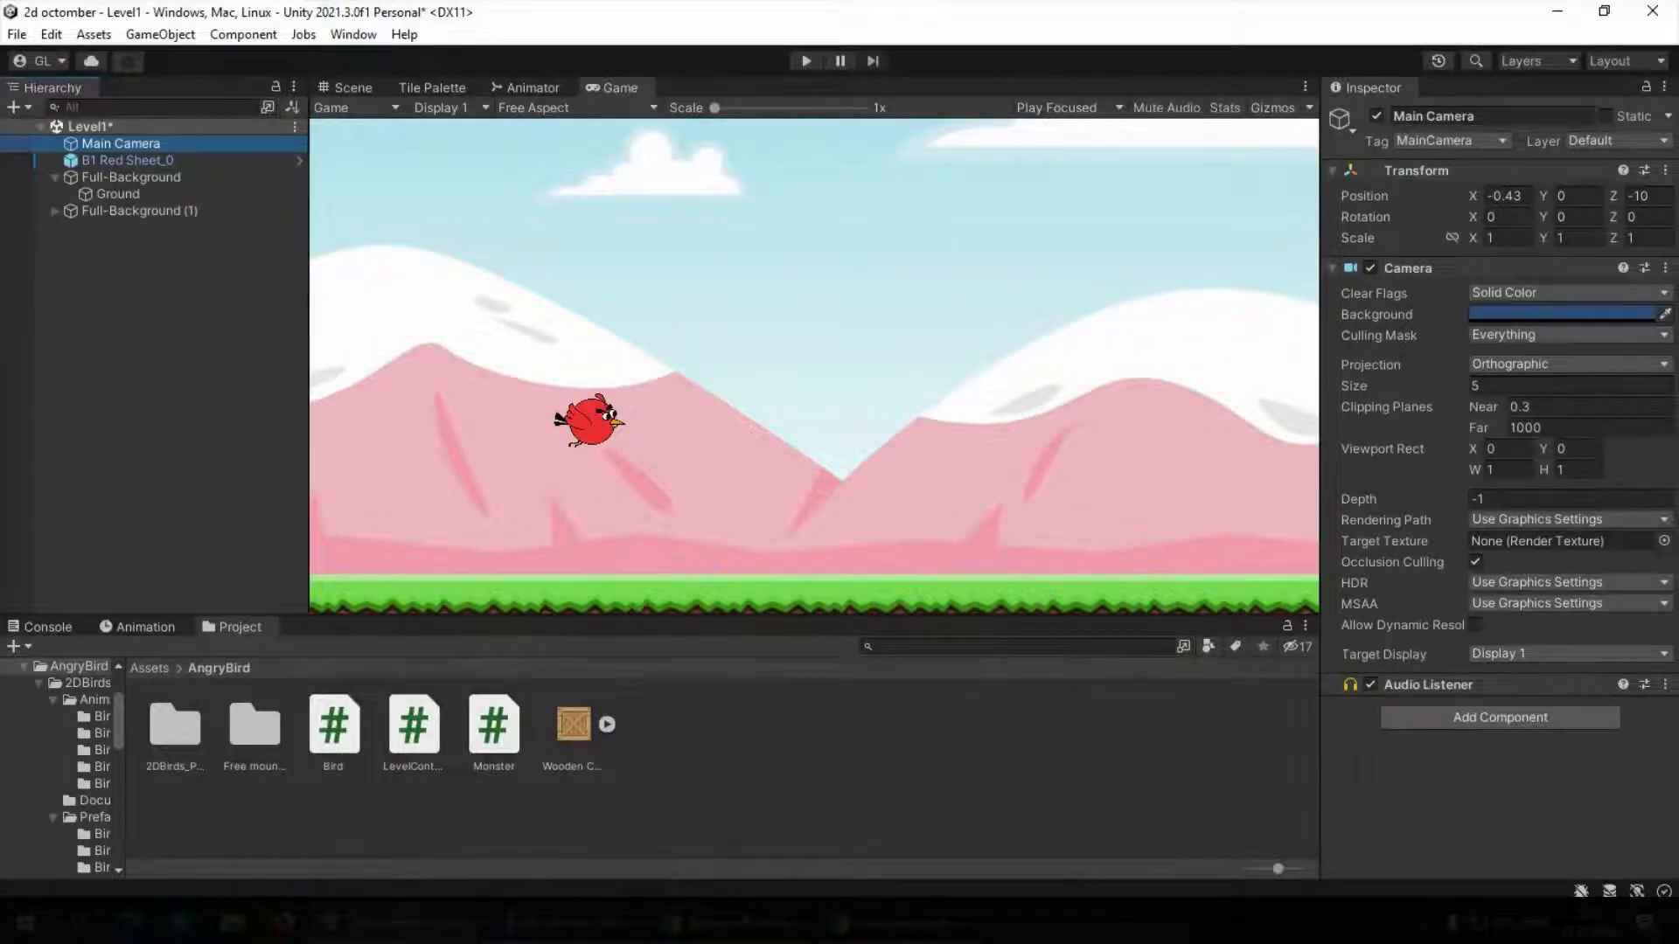
pyautogui.hotkey('alt', 'Tab')
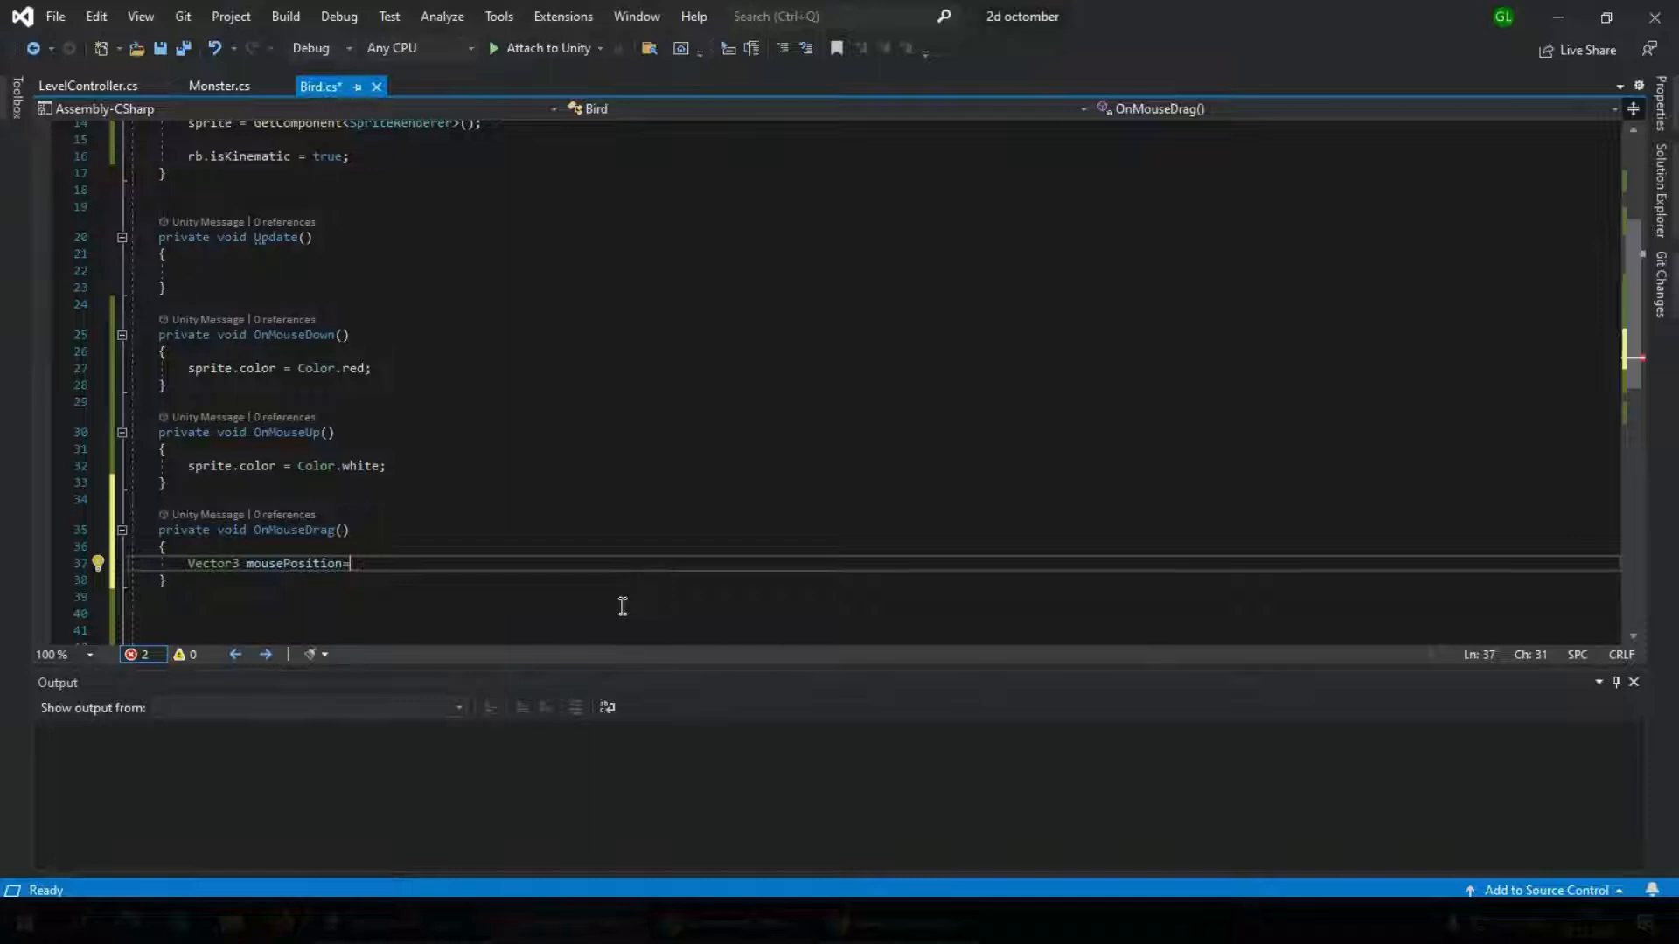
# Start the value of mousePosition with Camera.main.ScreenToWorldPoint
pyautogui.write('Cam')
pyautogui.press('Tab')
pyautogui.write('.ma')
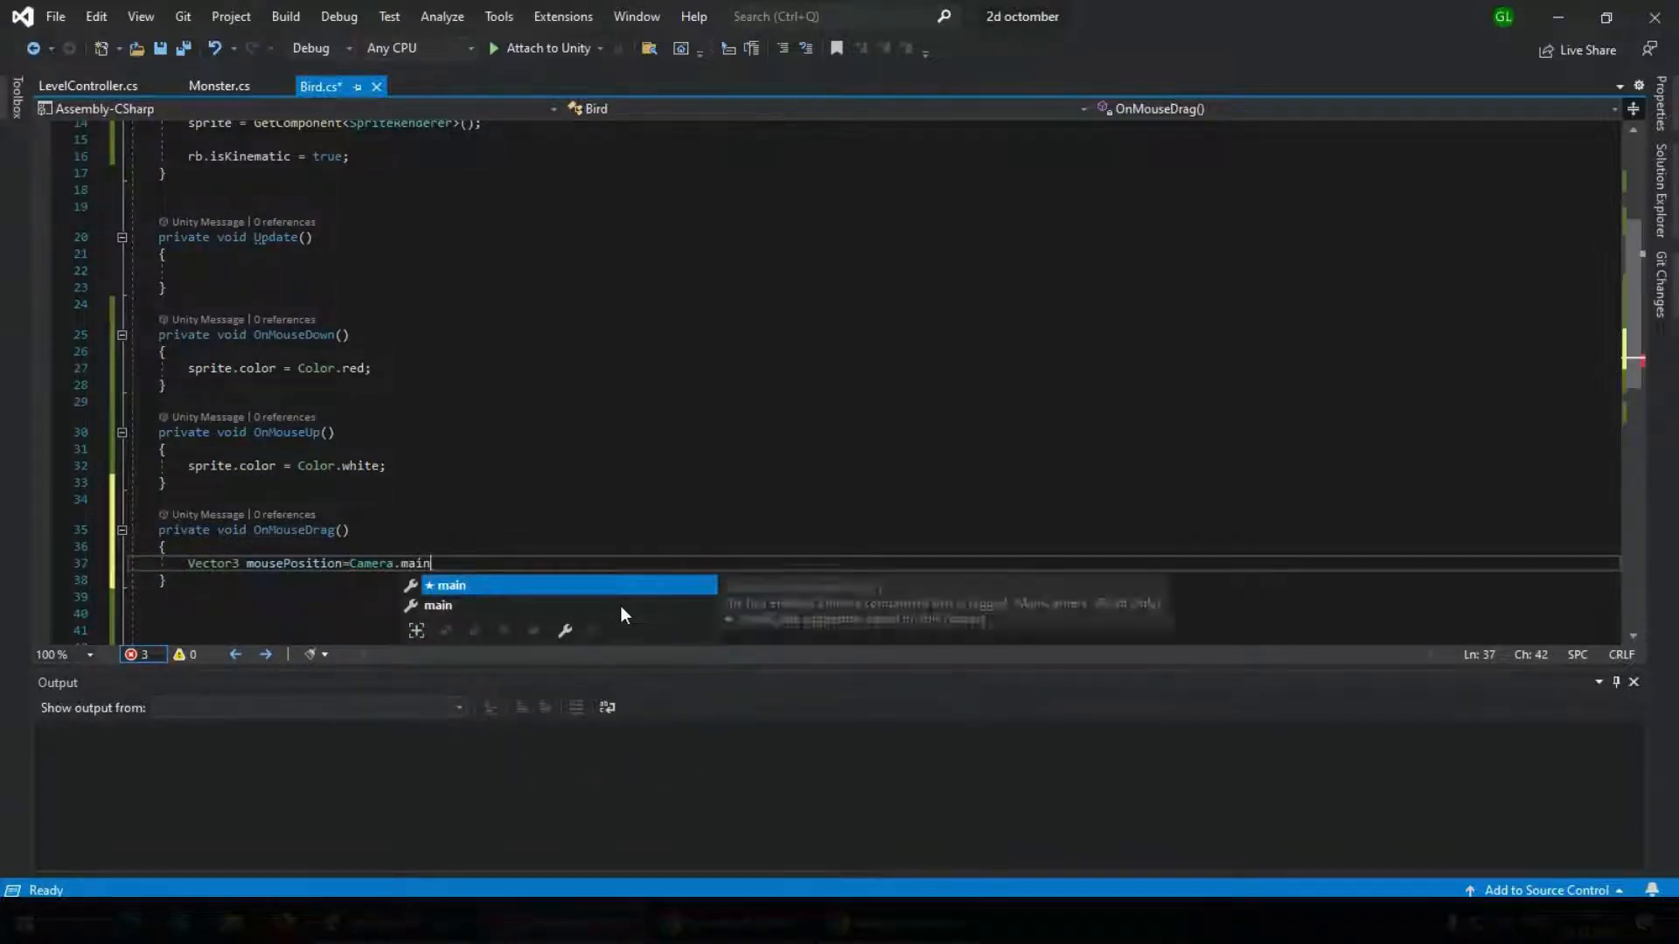
pyautogui.press('Tab')
pyautogui.write('.screento')
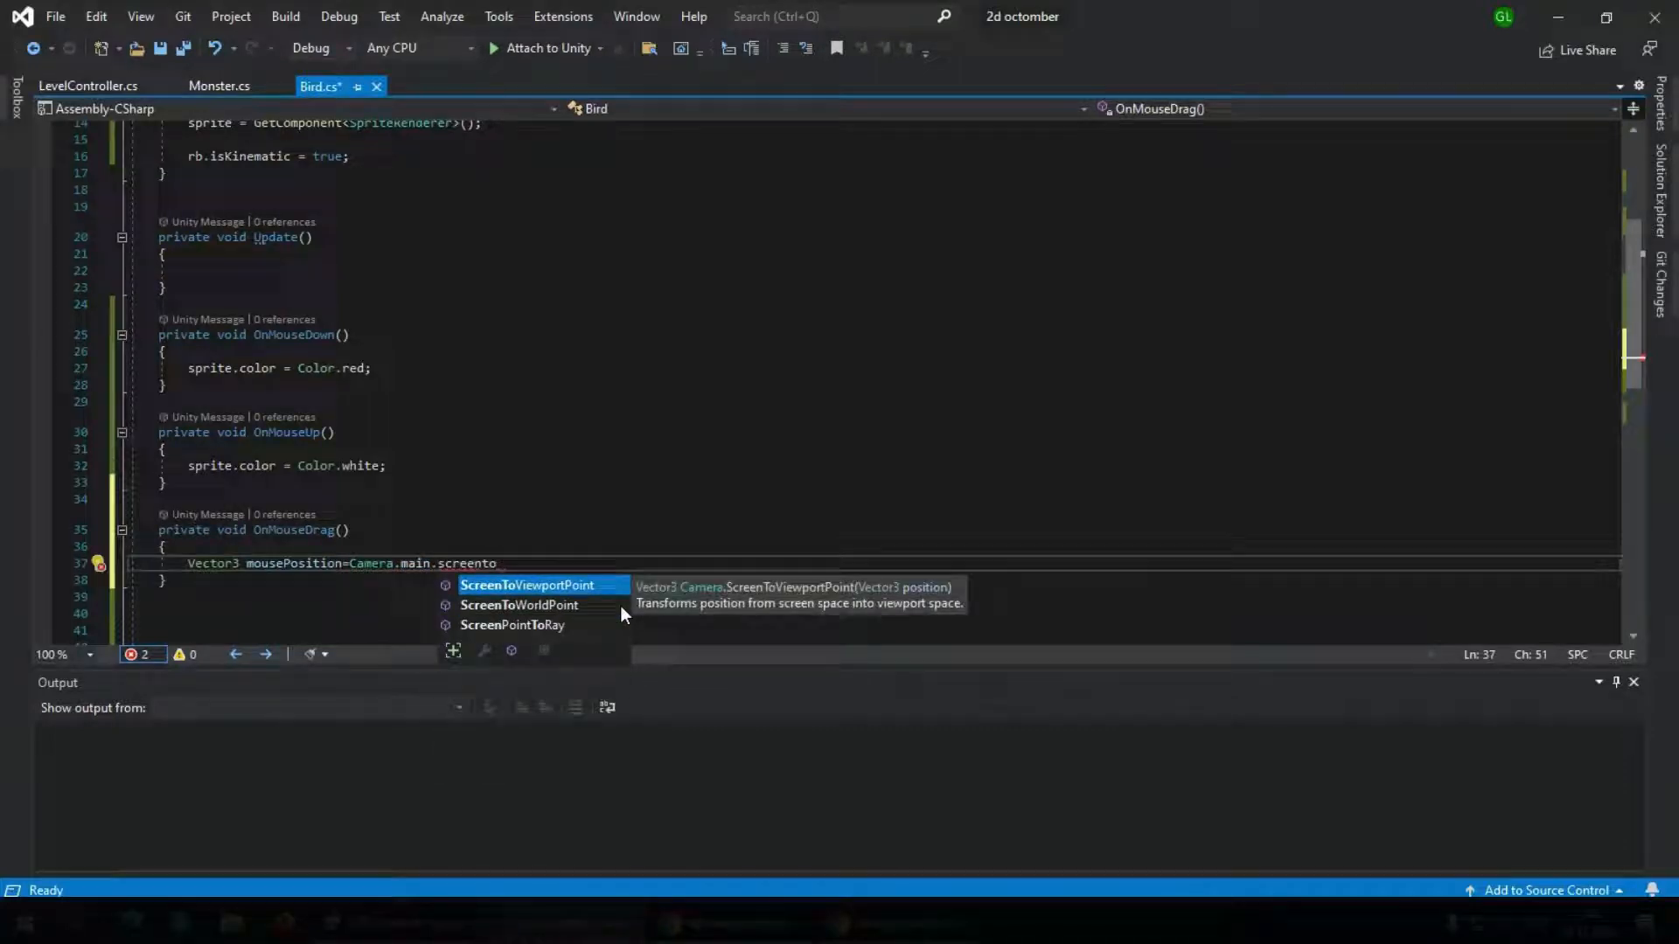
pyautogui.press('Down')
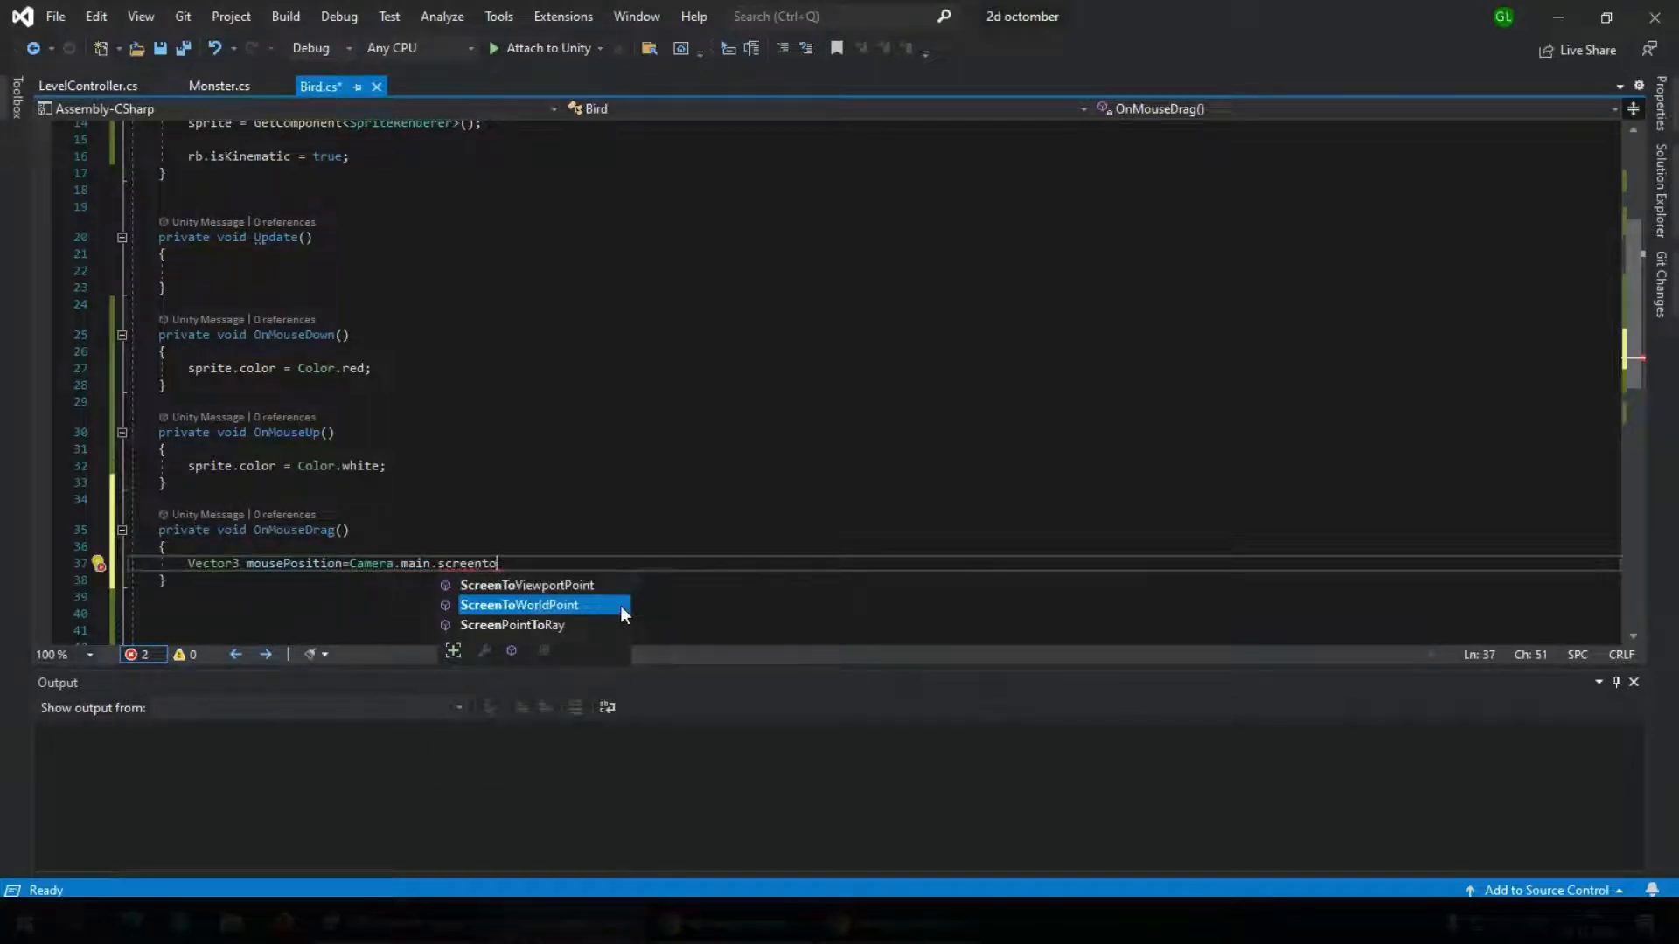
pyautogui.press('Tab')
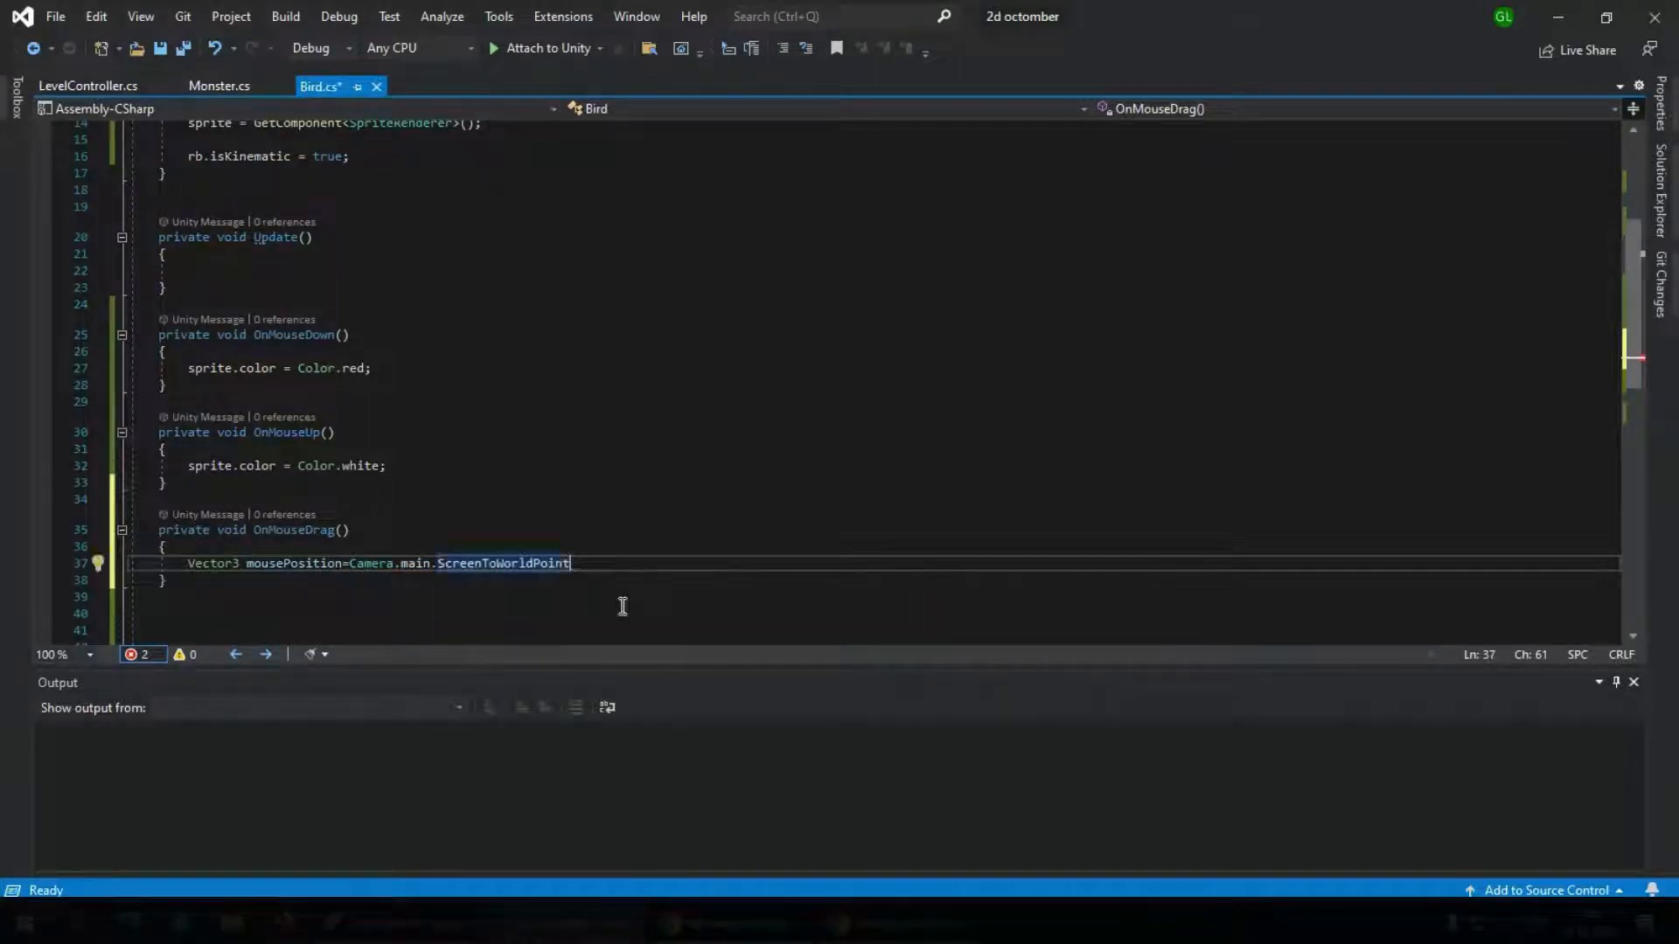
# Pass Input.mousePosition as the argument of ScreenToWorldPoint and end the statement with a semicolon
pyautogui.write('(')
pyautogui.write('Input')
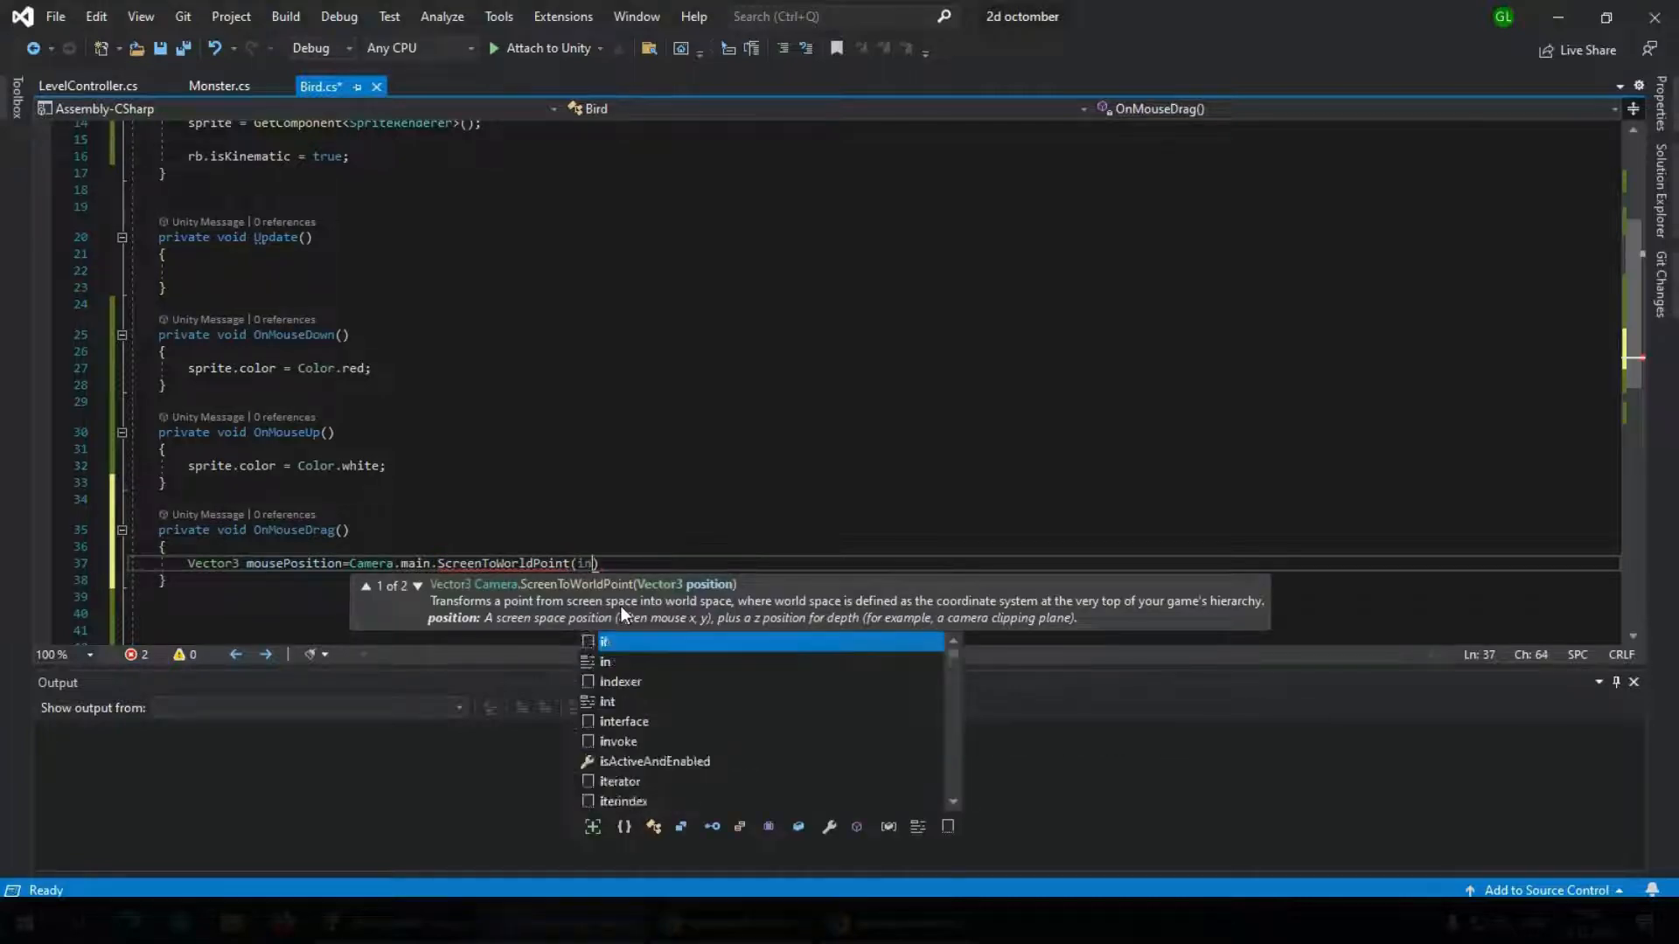
pyautogui.press('Tab')
pyautogui.write('.mousePosition')
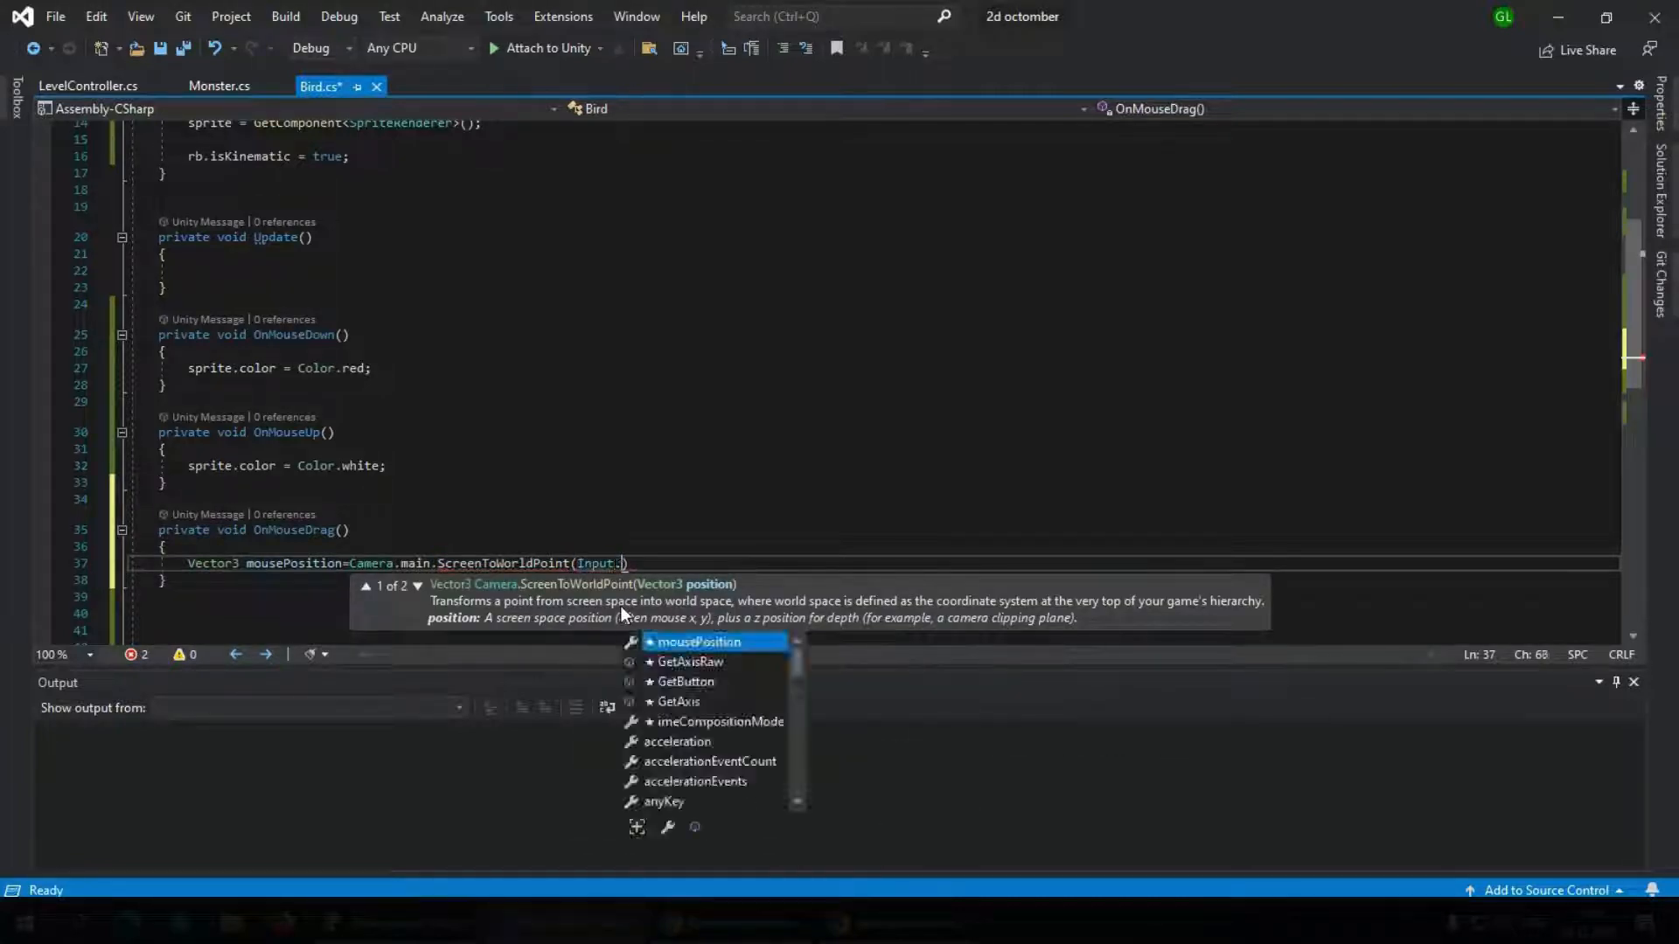
pyautogui.press('Tab')
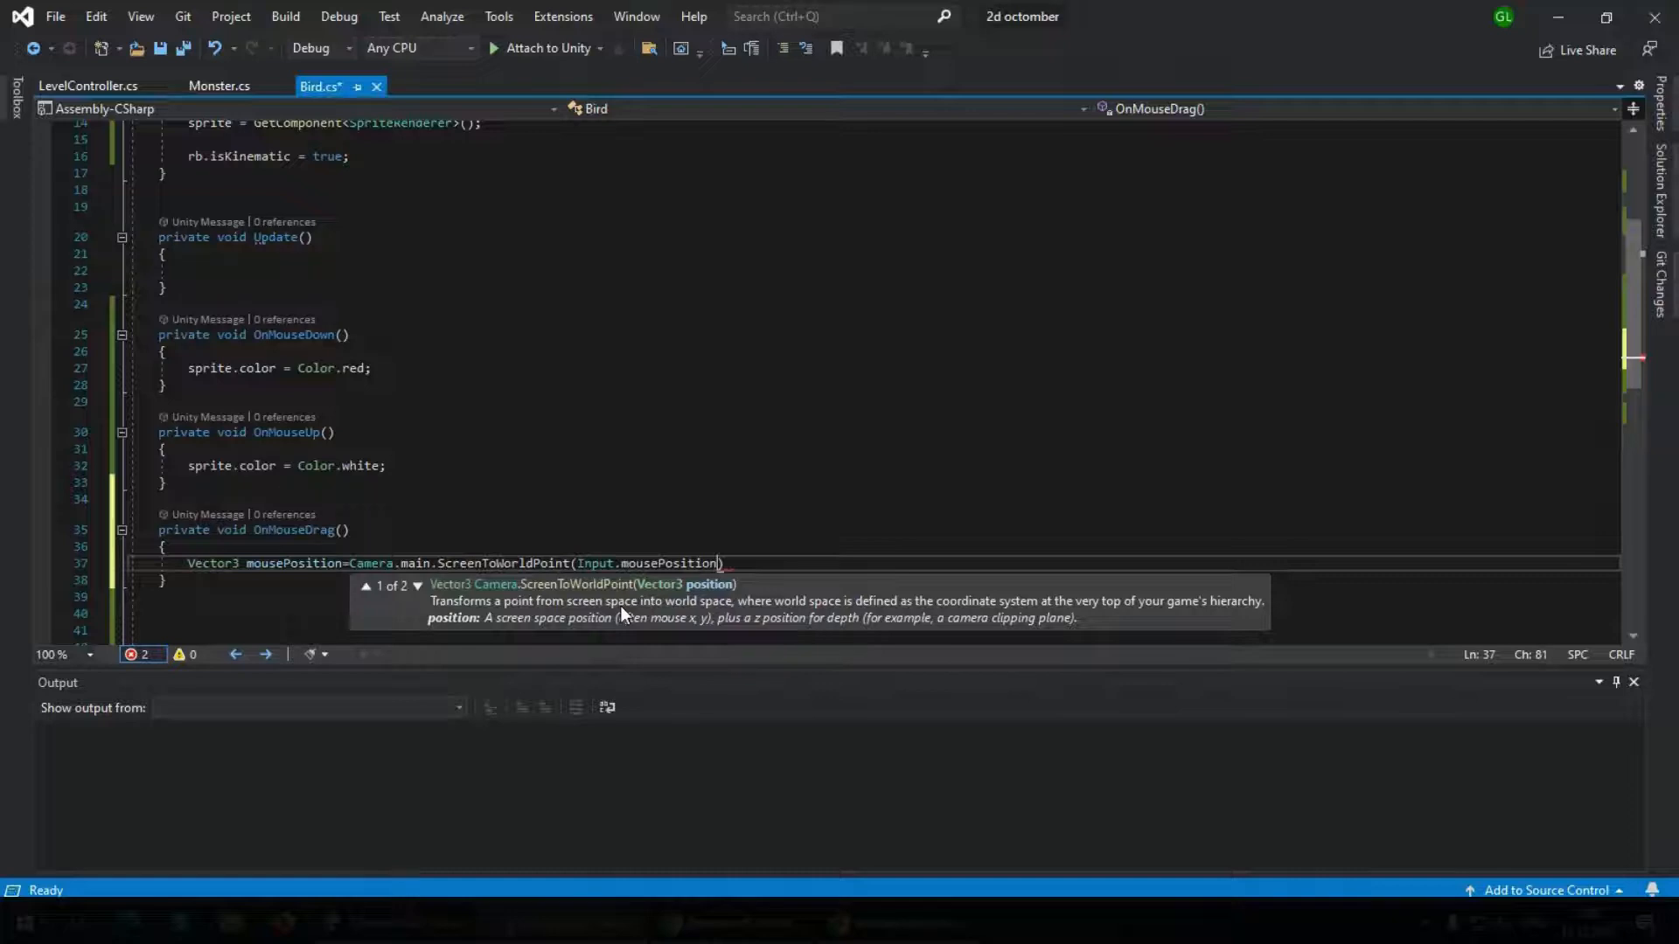
pyautogui.press('Right')
pyautogui.press('Right')
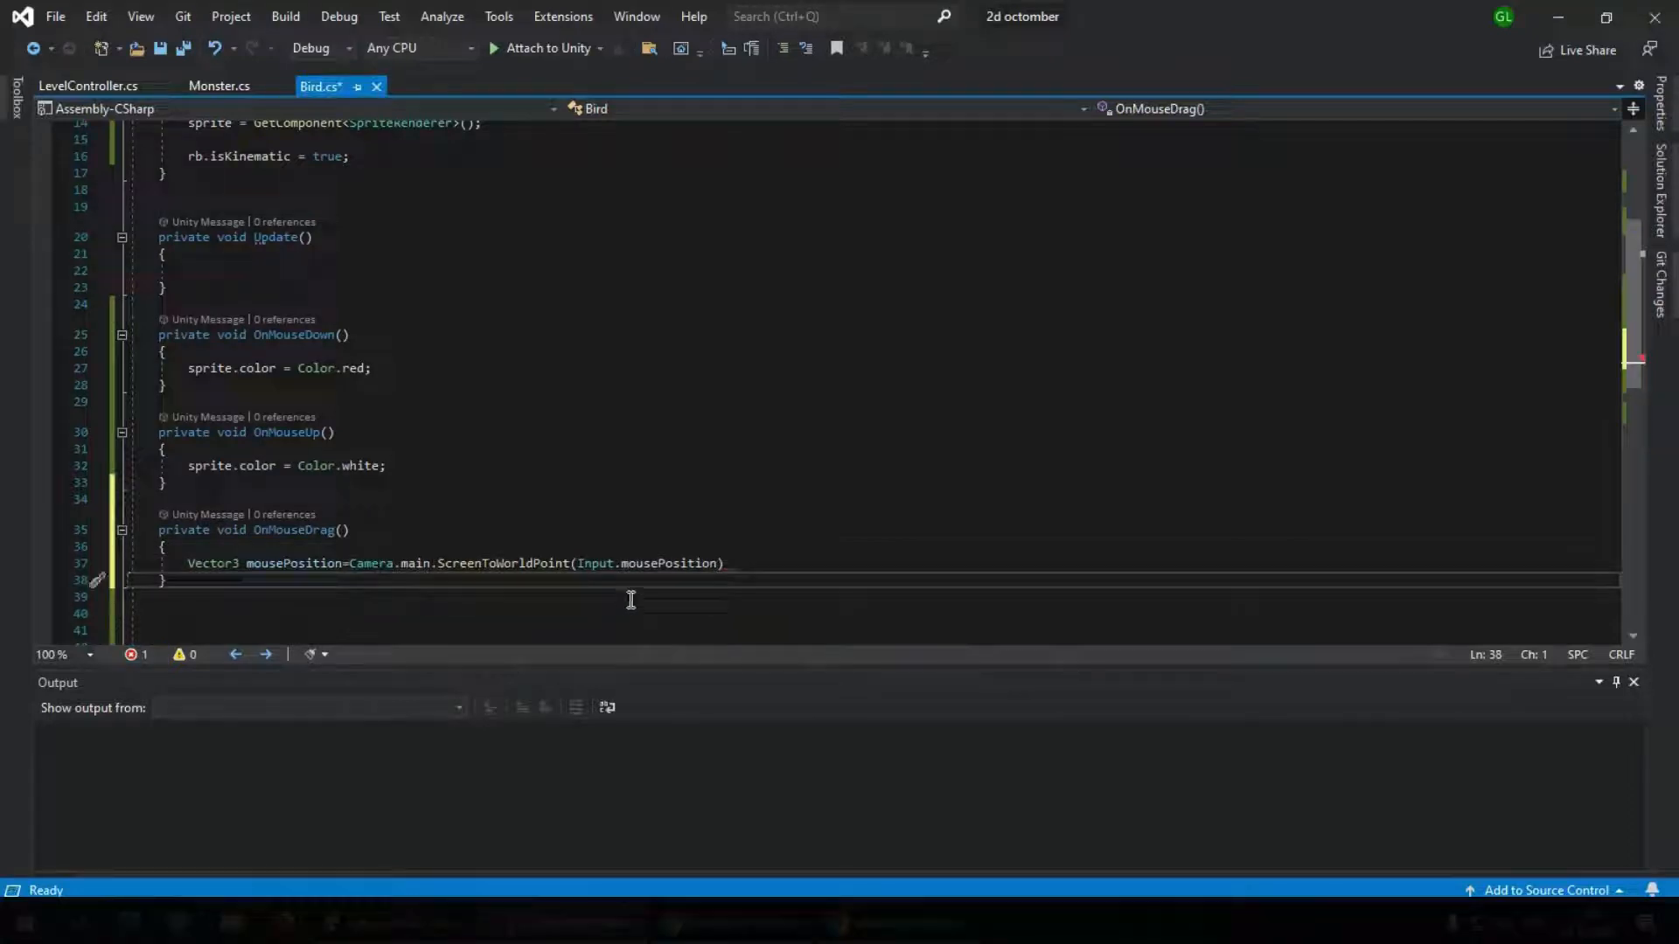
pyautogui.click(729, 567)
pyautogui.write(';')
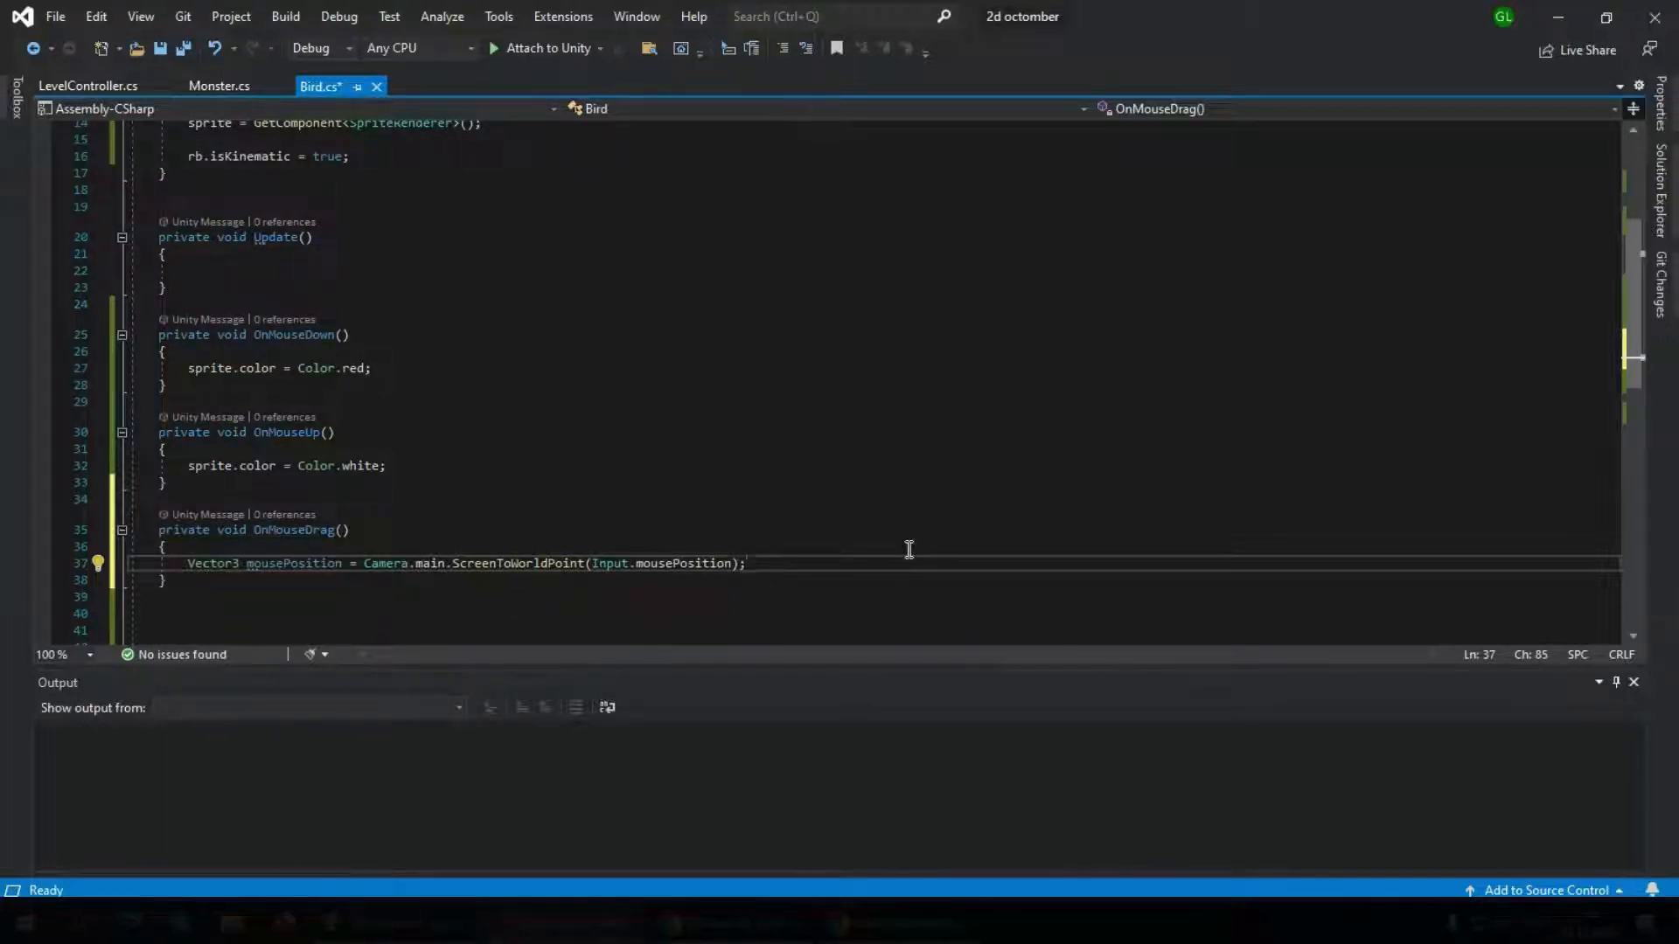
# Below the mousePosition declaration in OnMouseDrag, add transform.position = mousePosition;
pyautogui.press('Return')
pyautogui.write('transform')
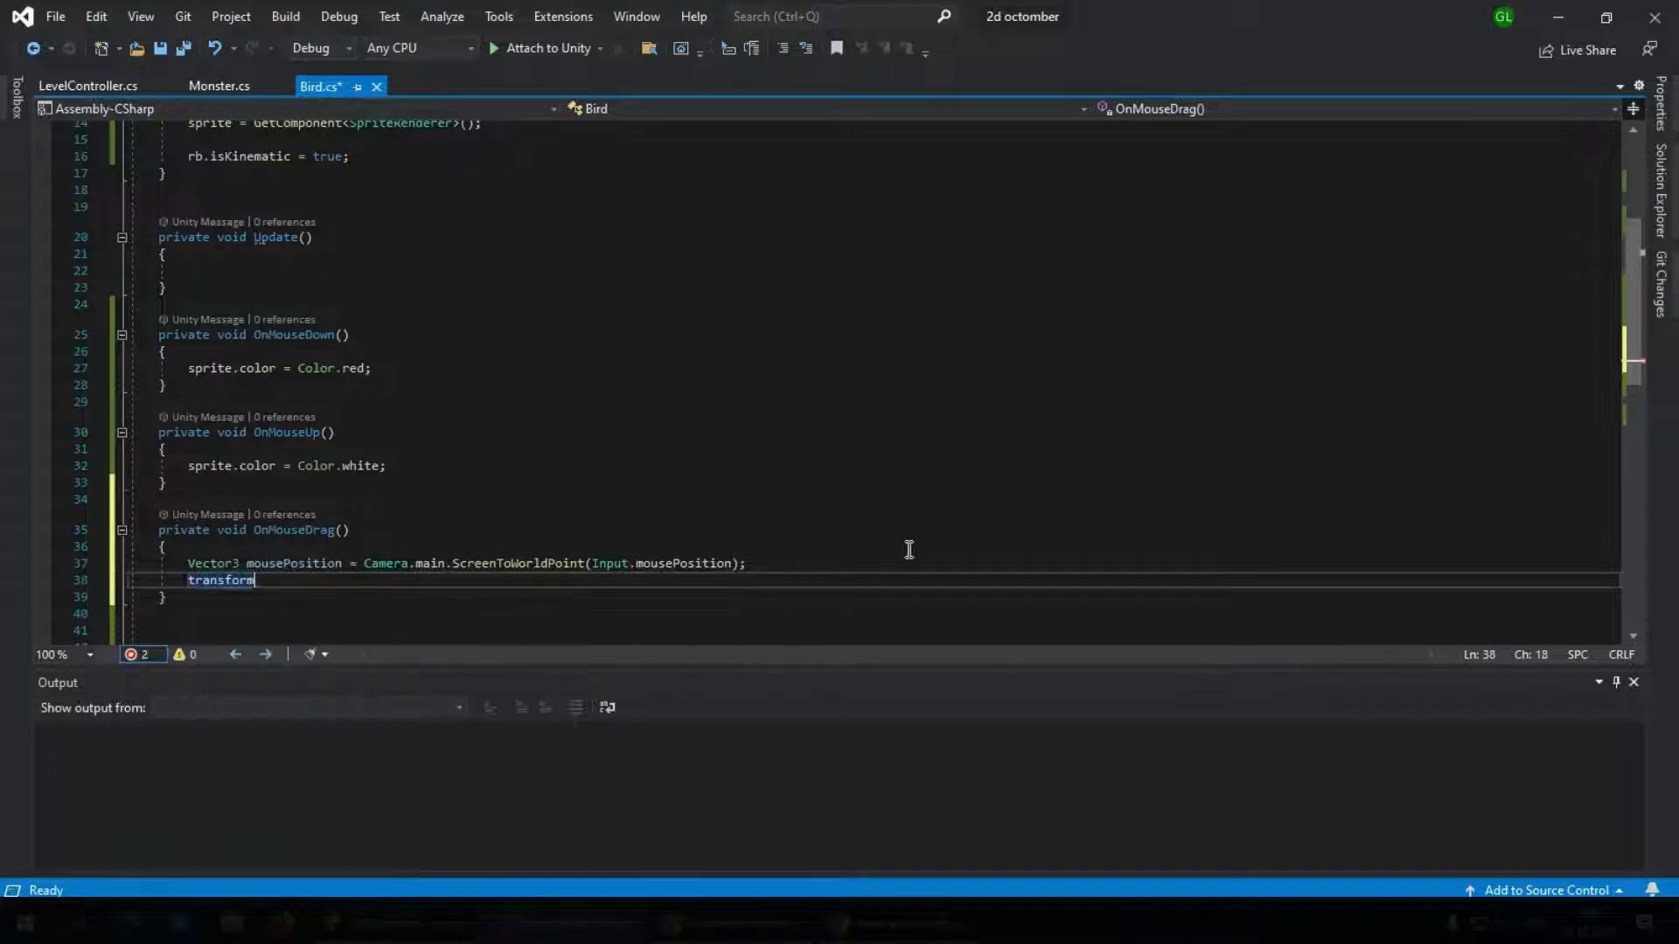
pyautogui.write('.po')
pyautogui.press('Tab')
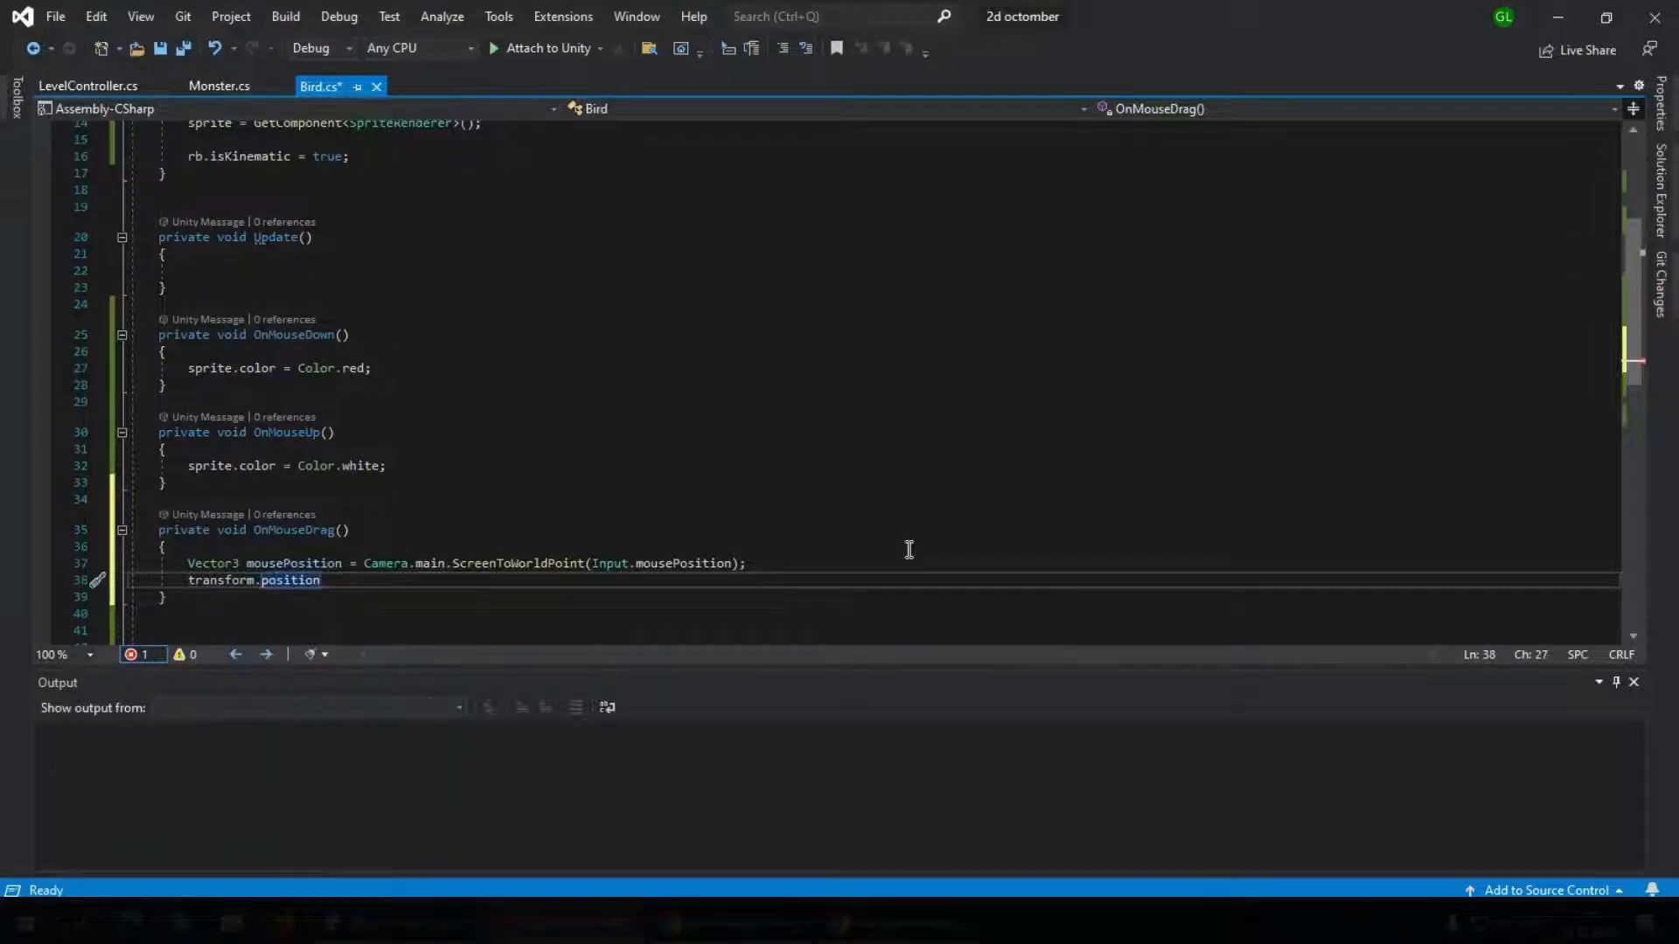
pyautogui.write('= ')
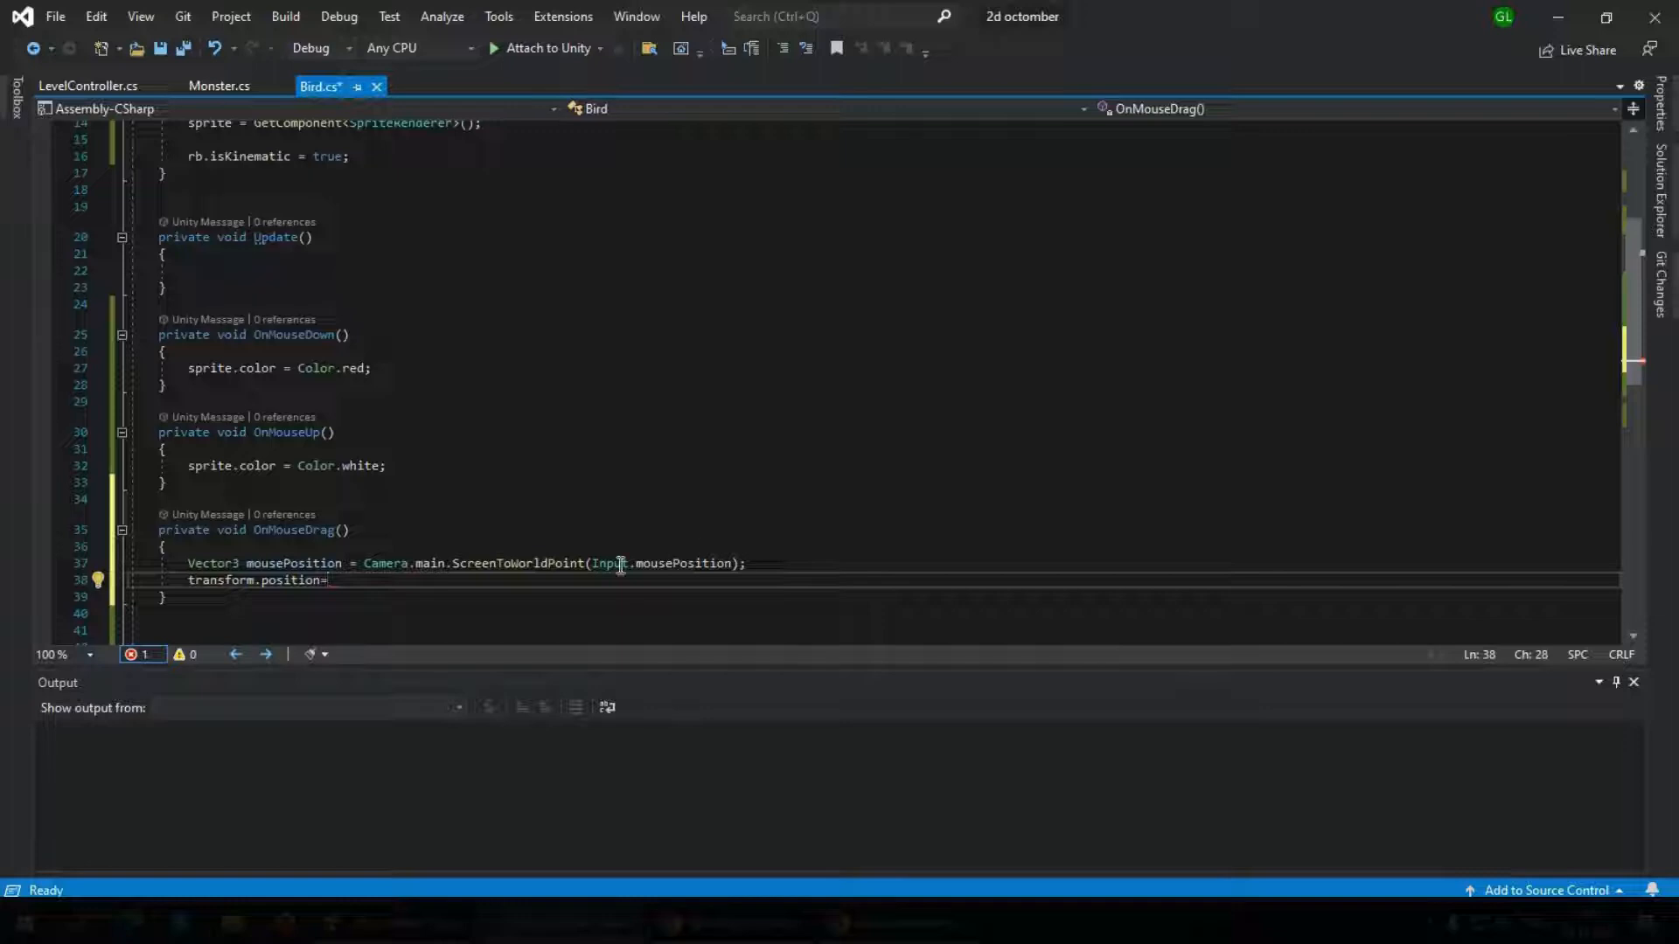
pyautogui.write('mouse')
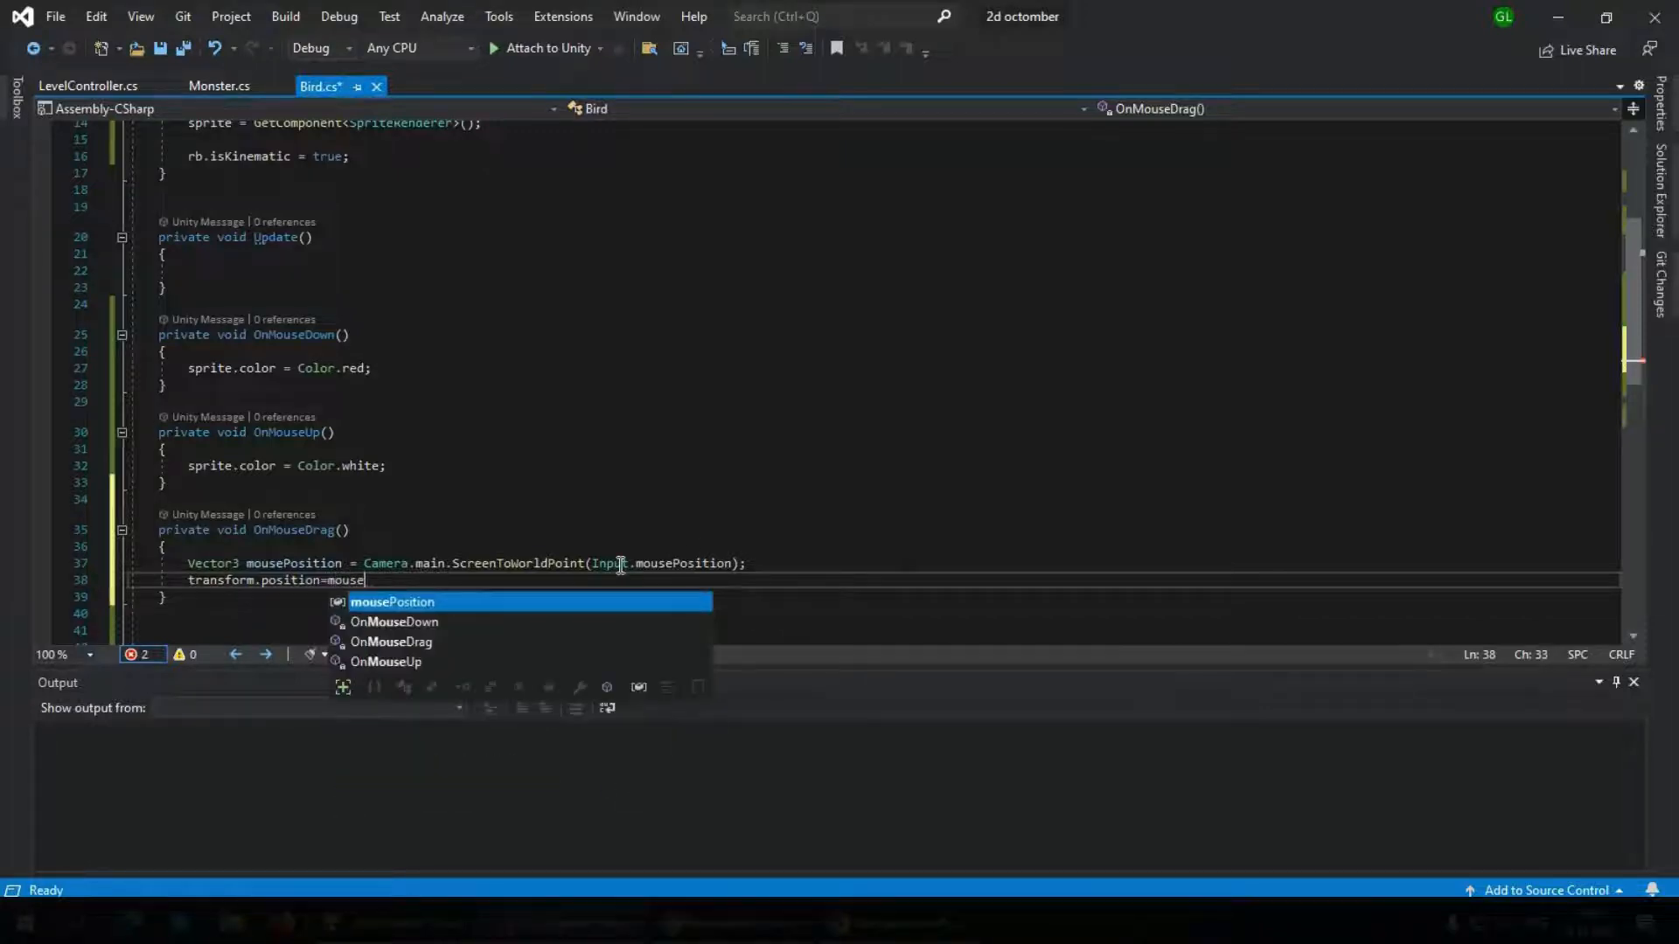
pyautogui.press('Tab')
pyautogui.write(';')
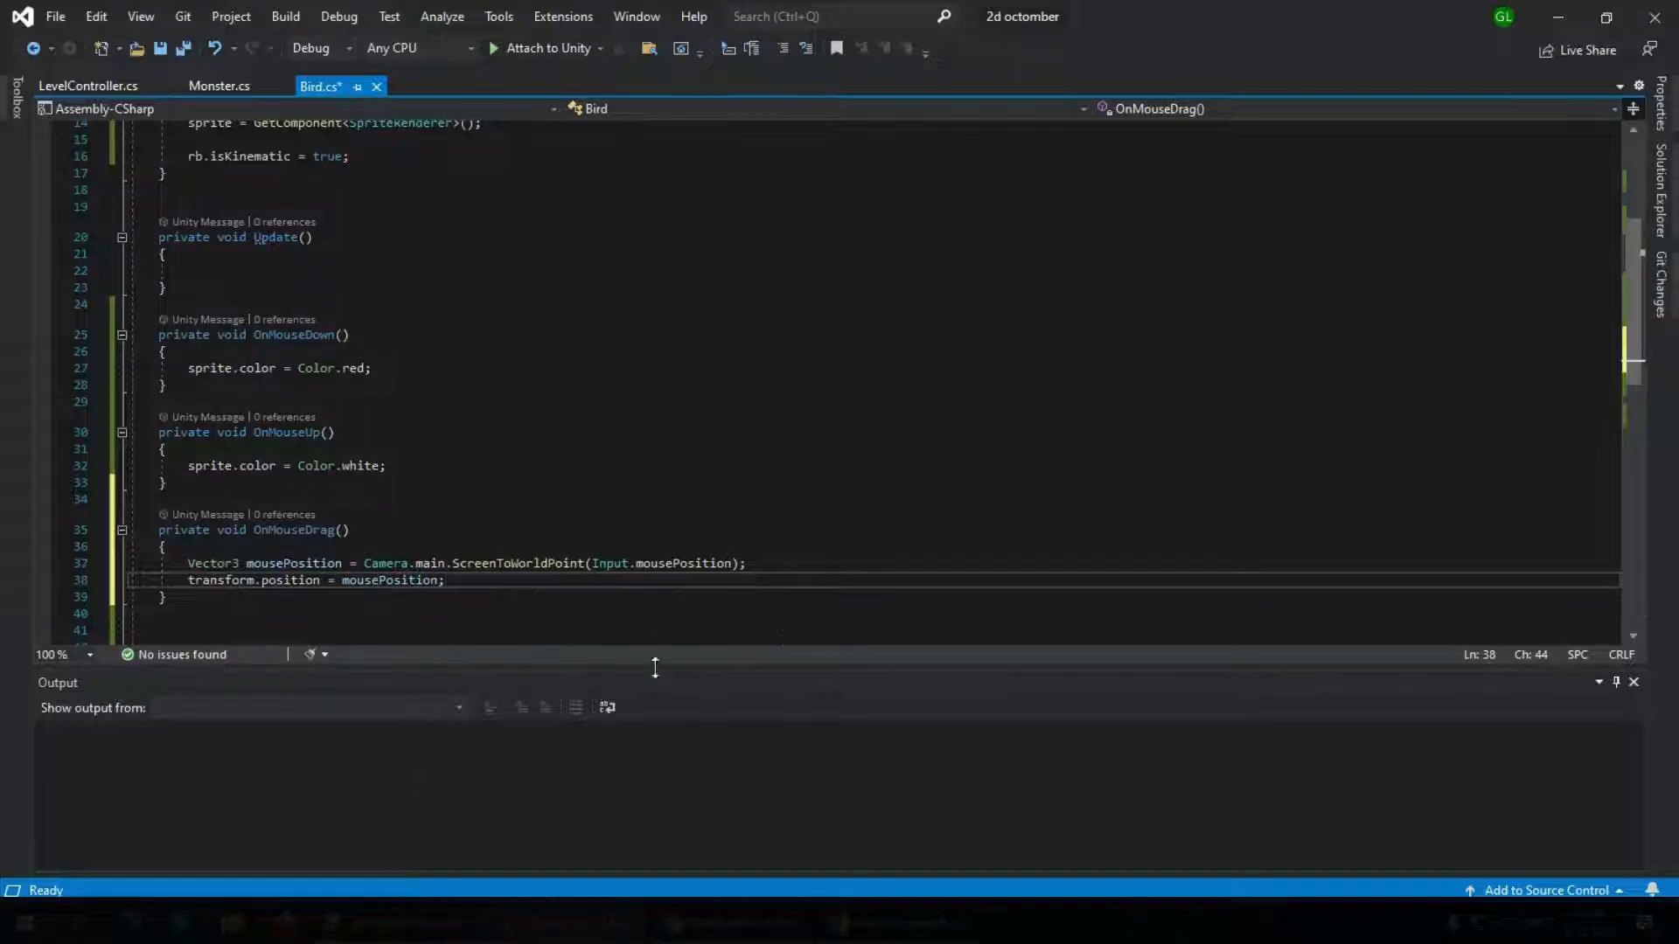
# Switch to Unity and compare the Z positions of the Main Camera and the red bird
pyautogui.click(411, 924)
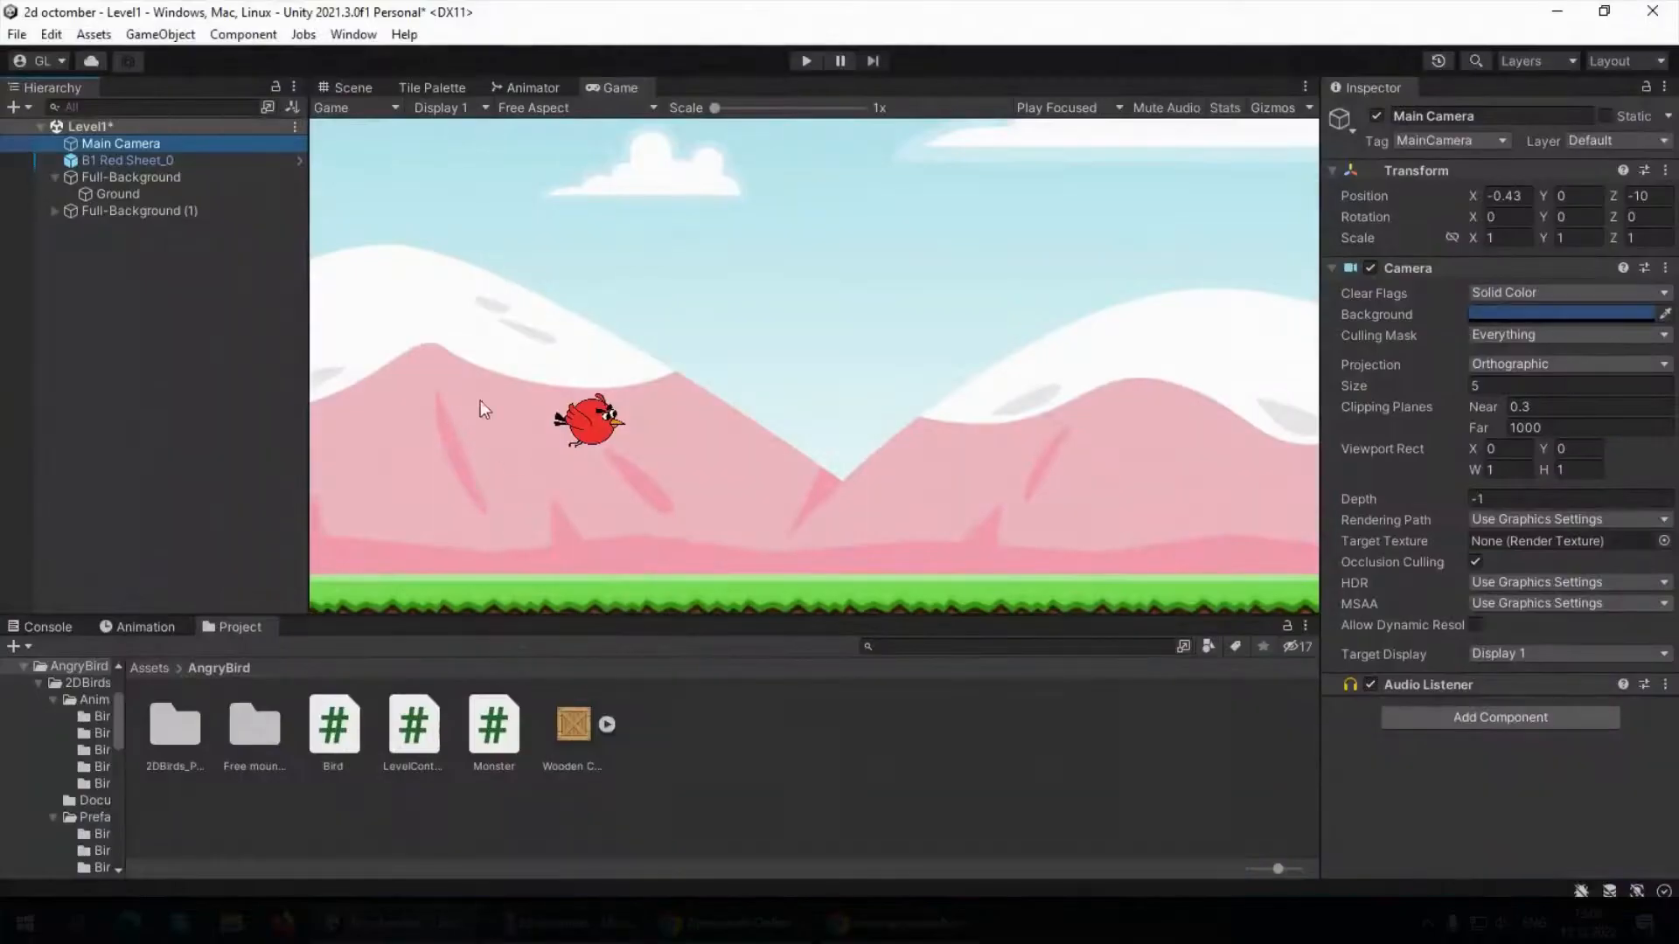
pyautogui.click(229, 299)
pyautogui.click(129, 143)
pyautogui.click(140, 157)
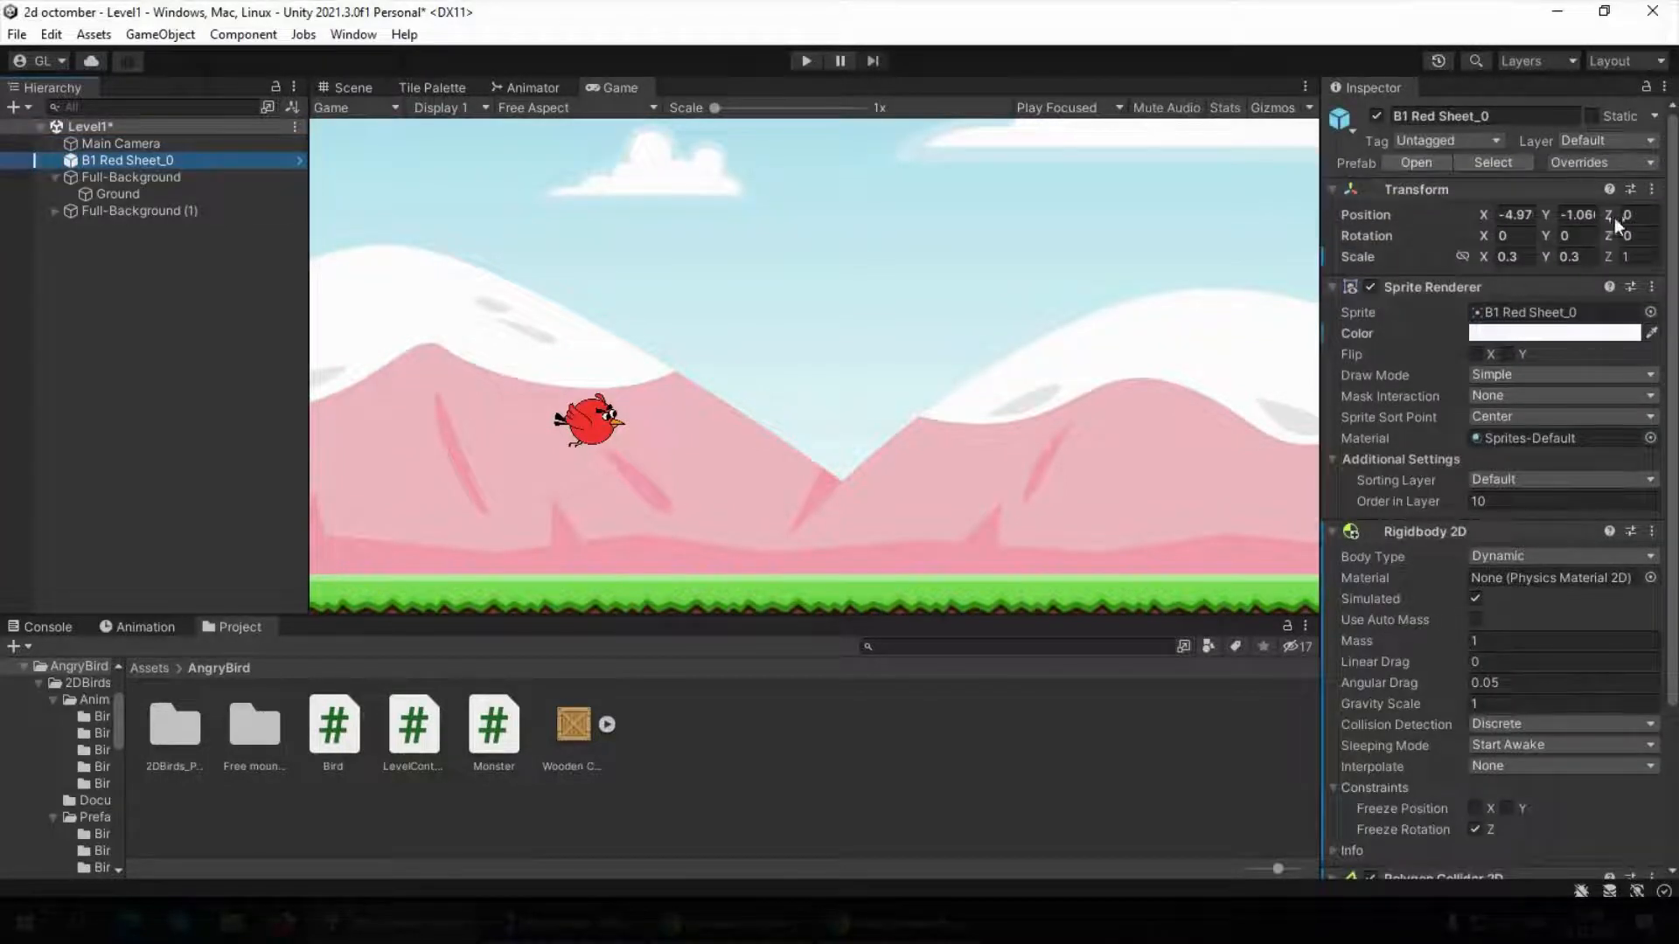
pyautogui.click(106, 143)
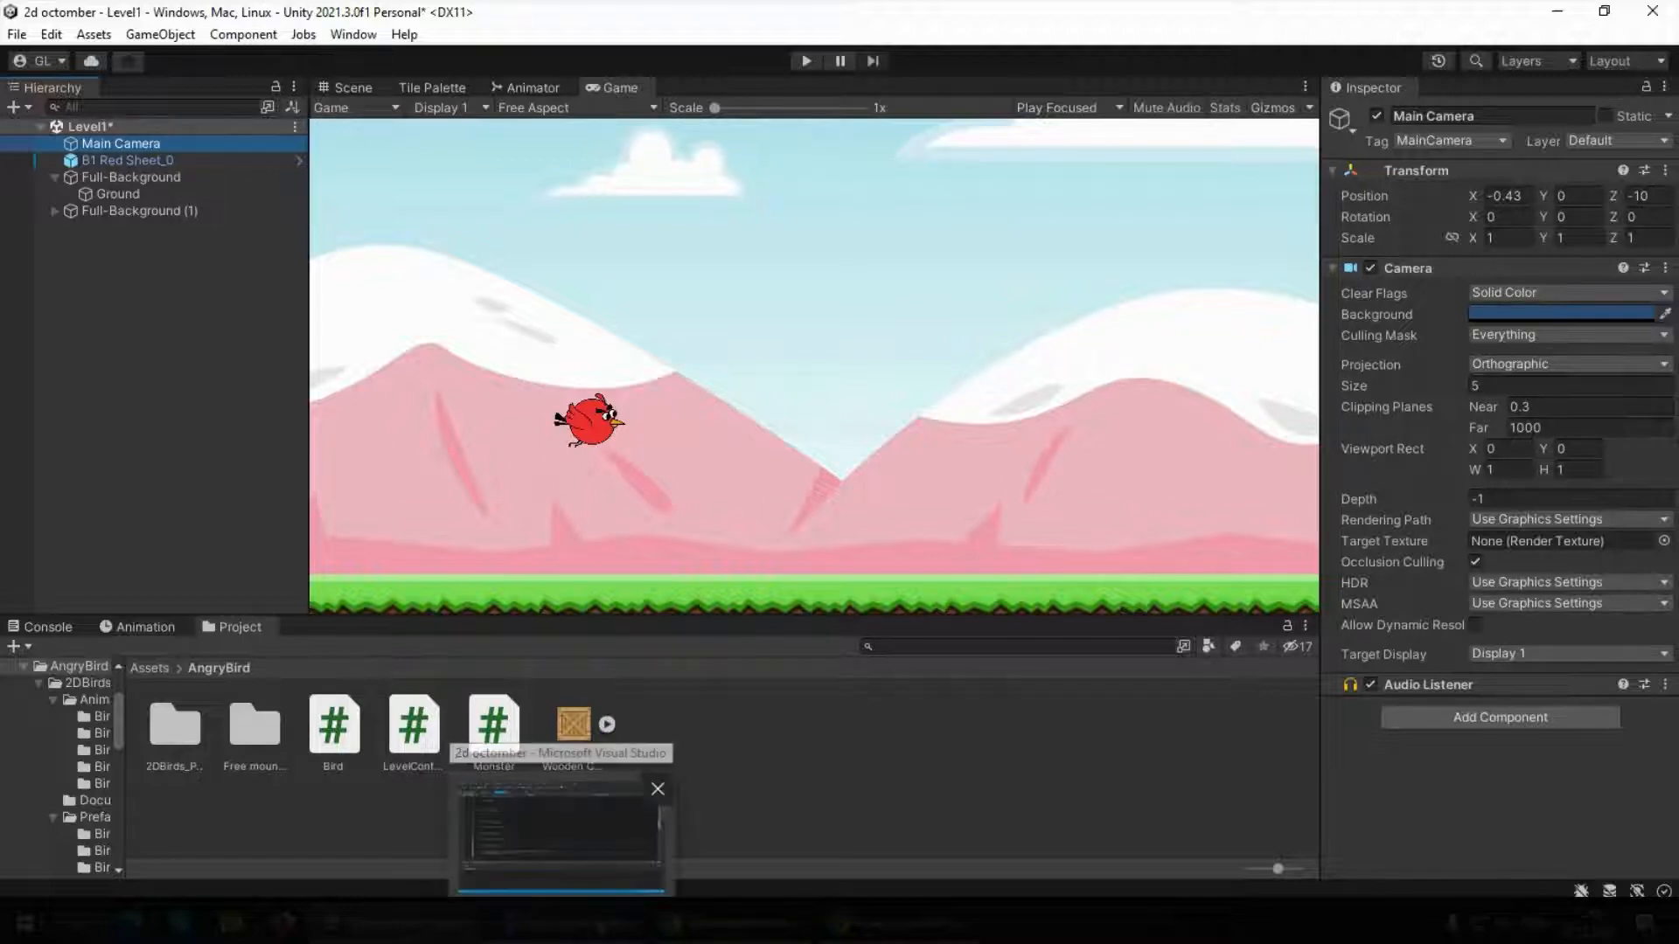
# Switch to Visual Studio and replace the value assigned to transform.position in OnMouseDrag with parentheses starting with mousePosition.x, mousePosition.y and a trailing comma
pyautogui.click(562, 831)
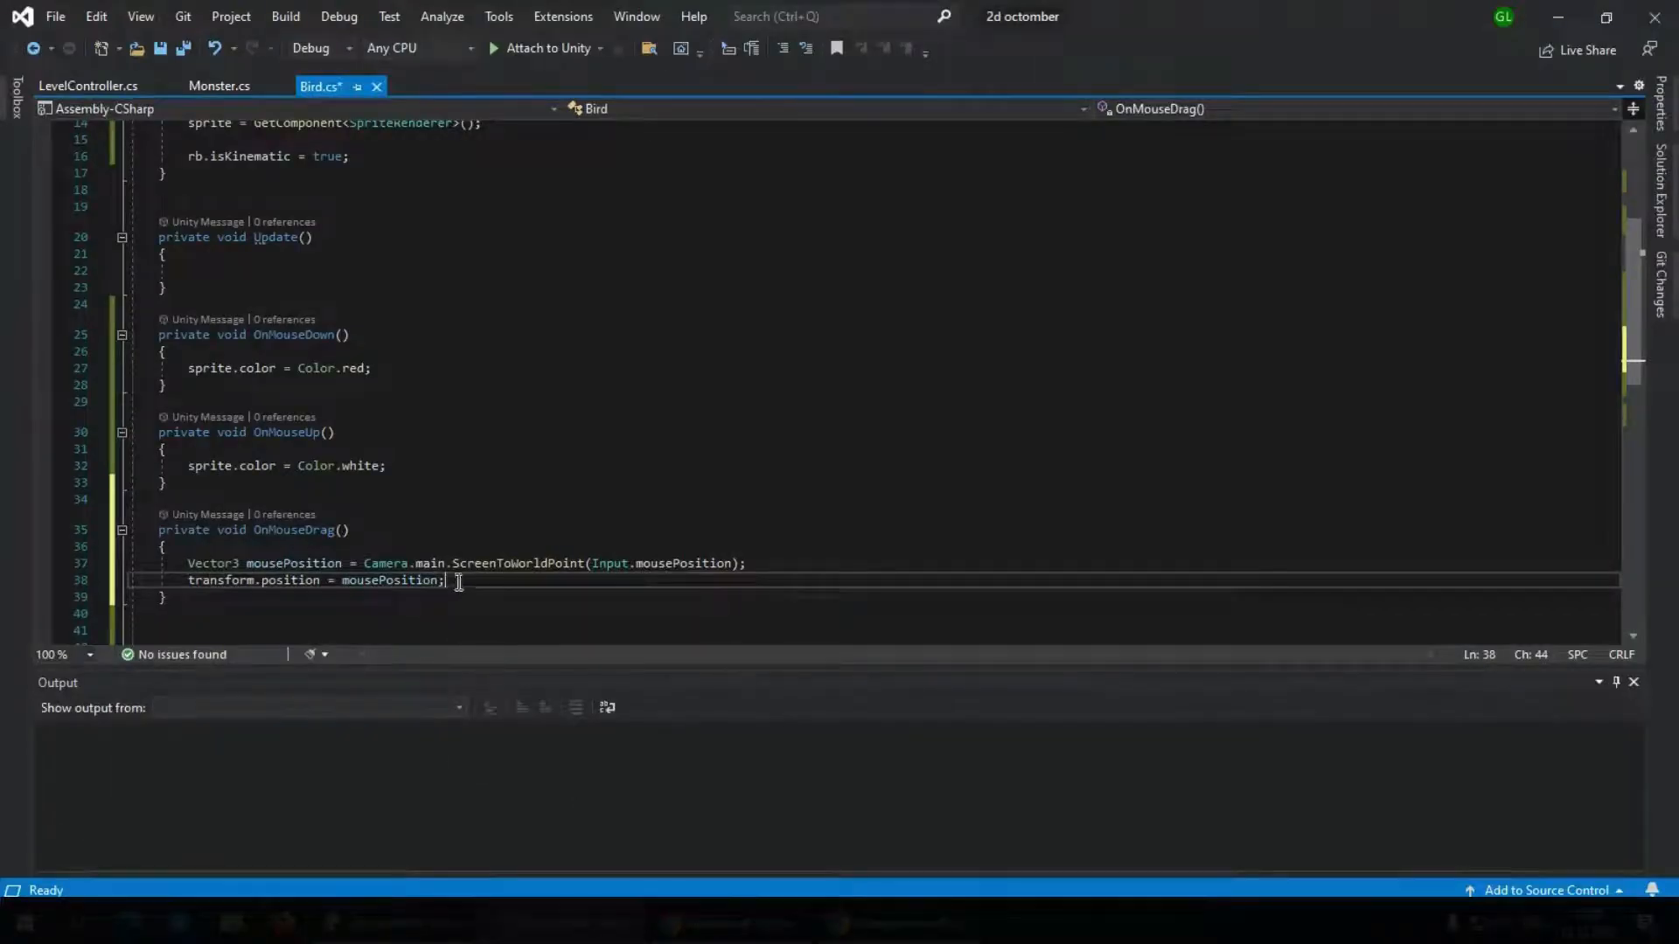
pyautogui.moveTo(446, 581); pyautogui.dragTo(346, 584)
pyautogui.press('BackSpace')
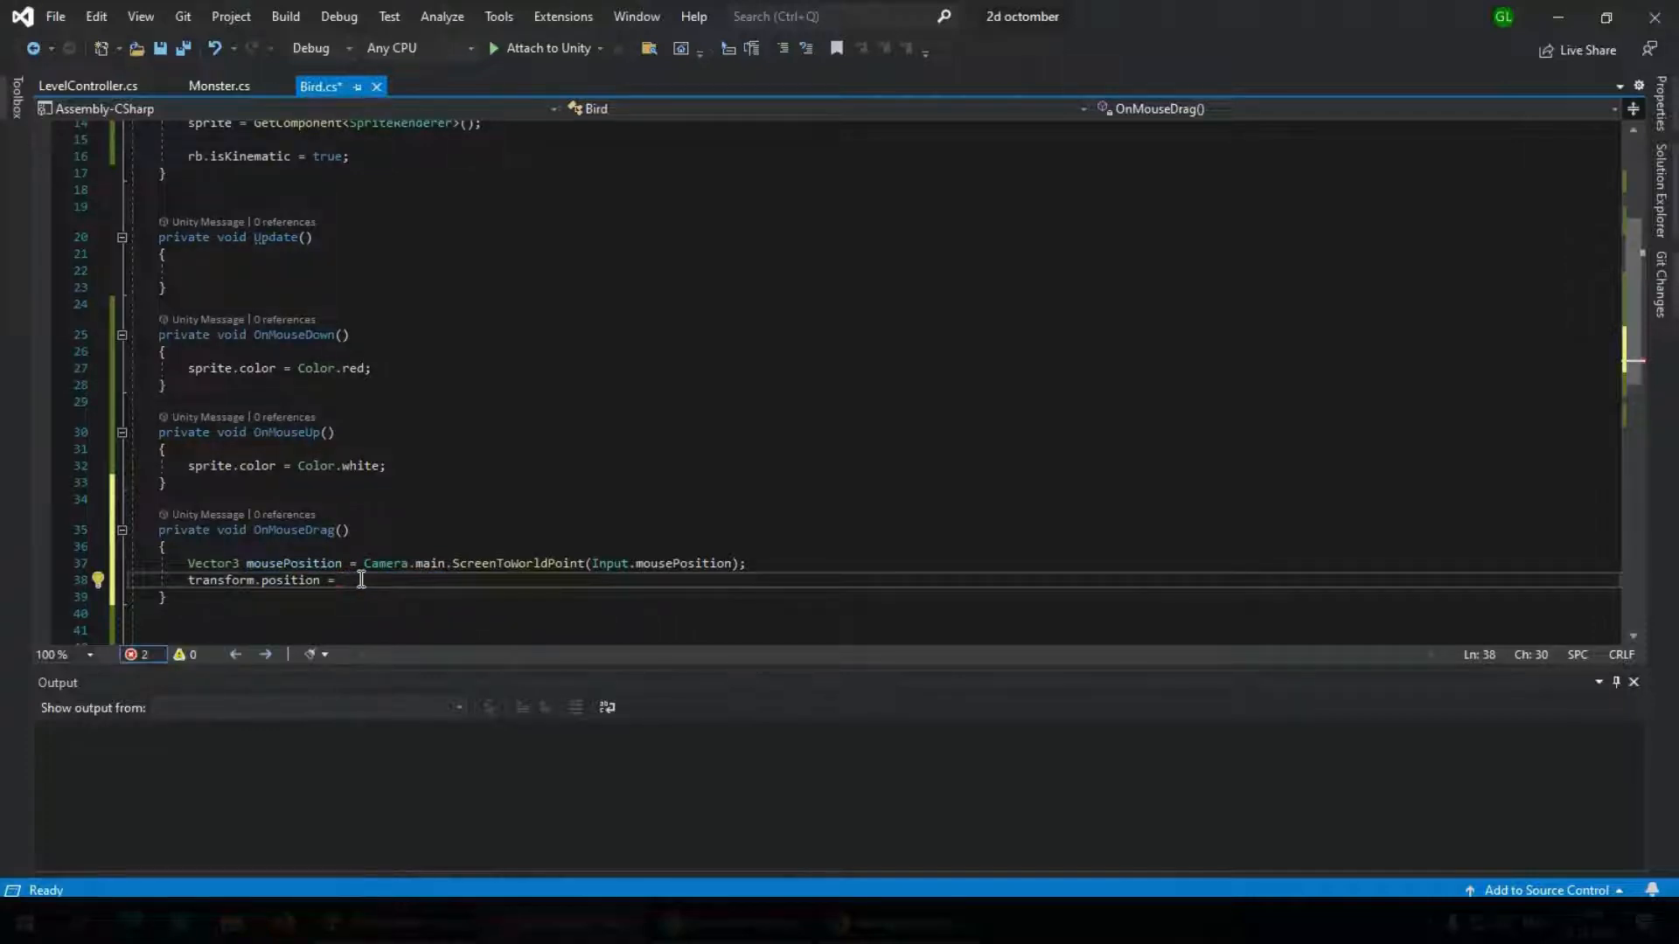
pyautogui.write('(mouse')
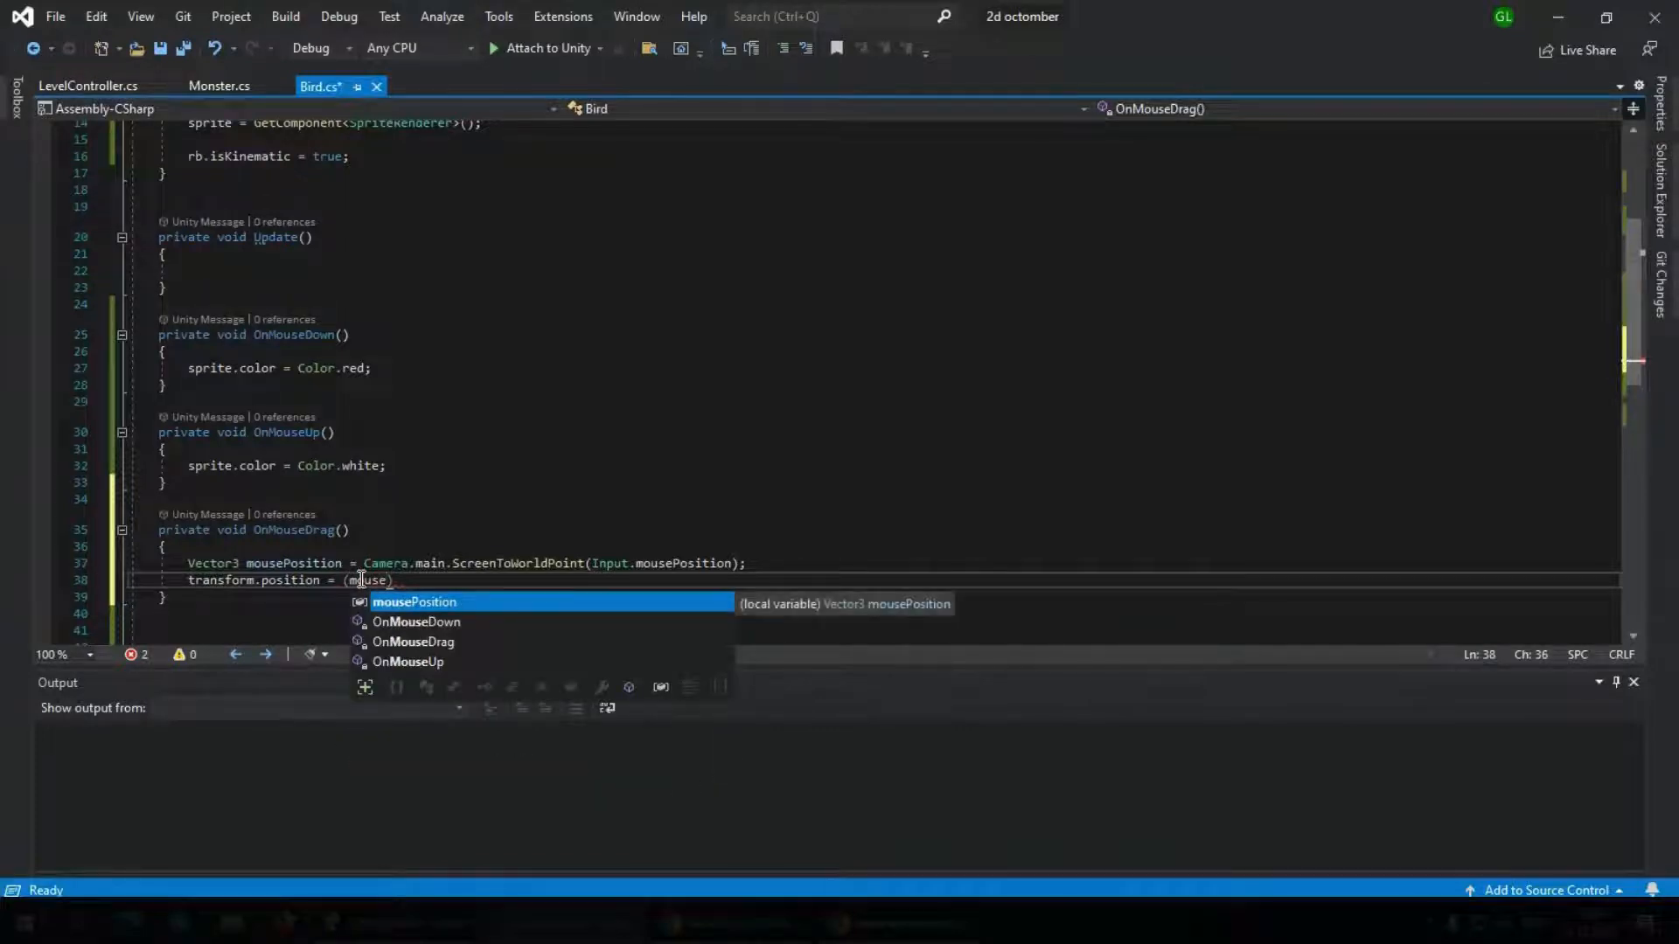
pyautogui.press('Tab')
pyautogui.write('.')
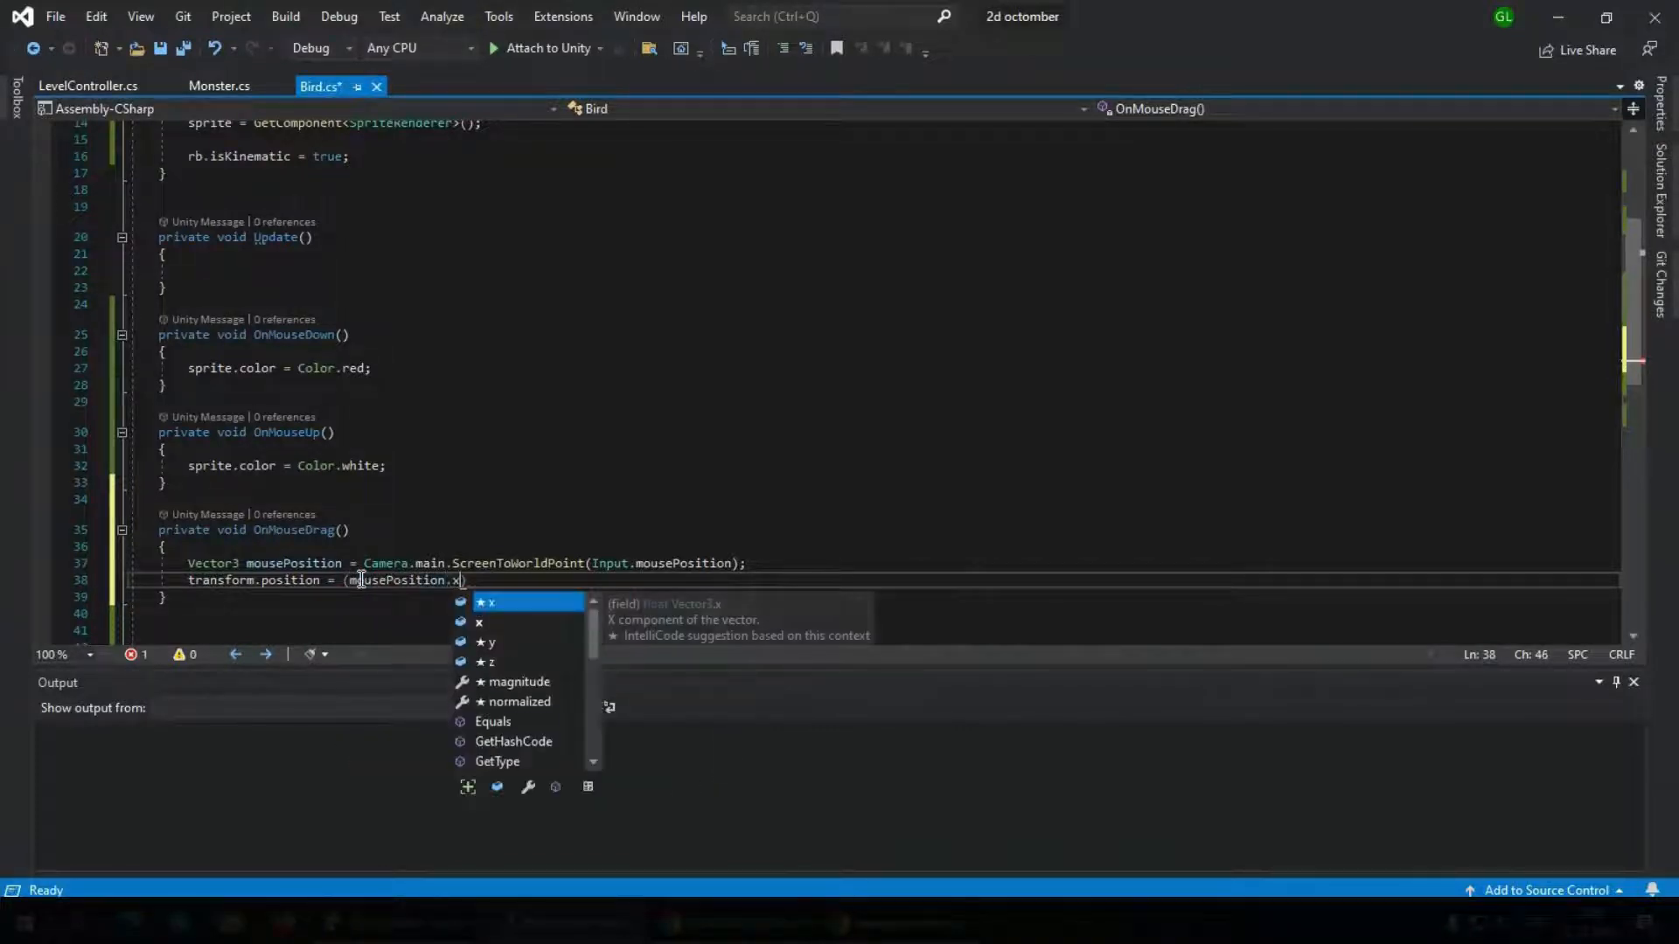
pyautogui.write('x,')
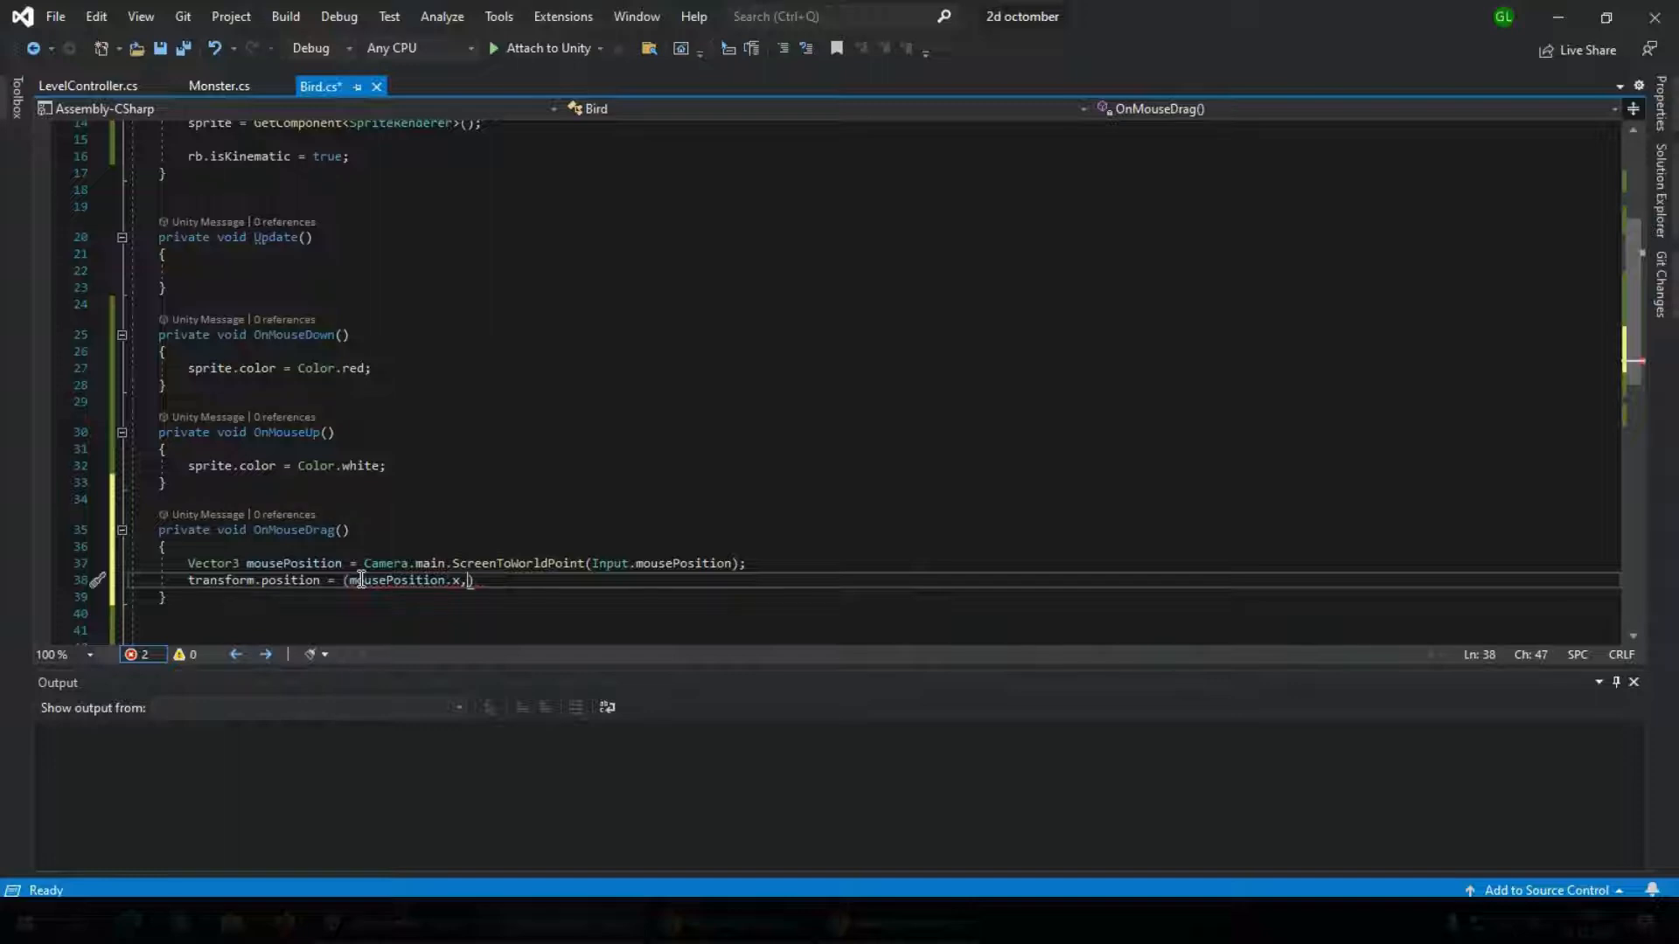
pyautogui.write('mousePosition')
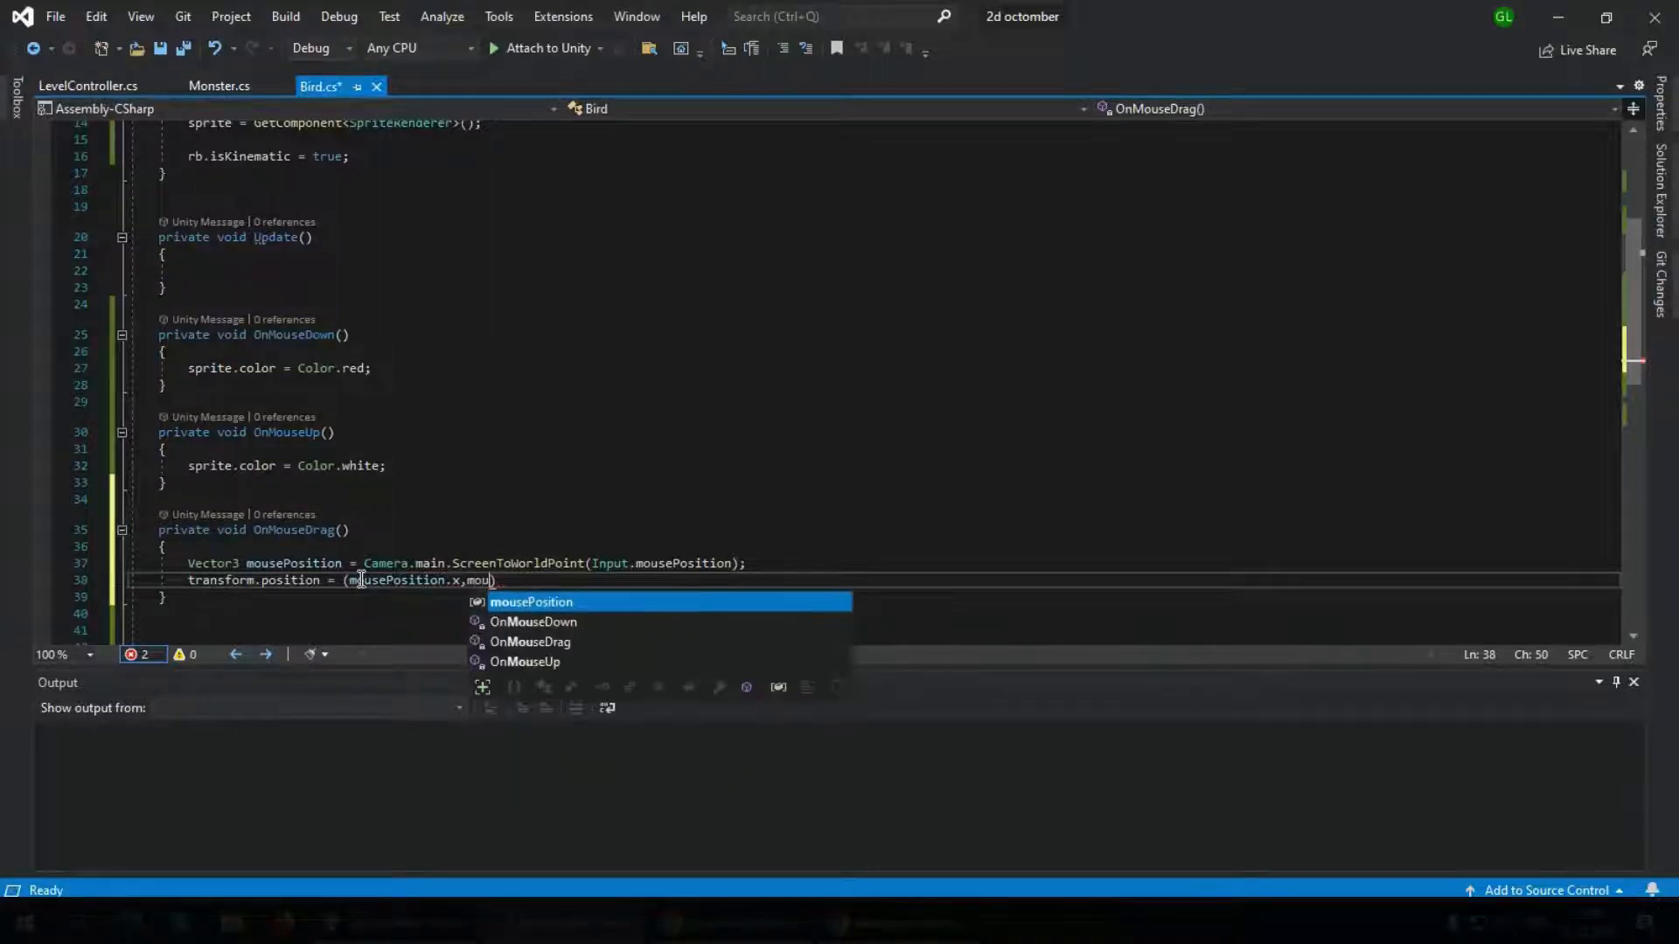
pyautogui.write('.y')
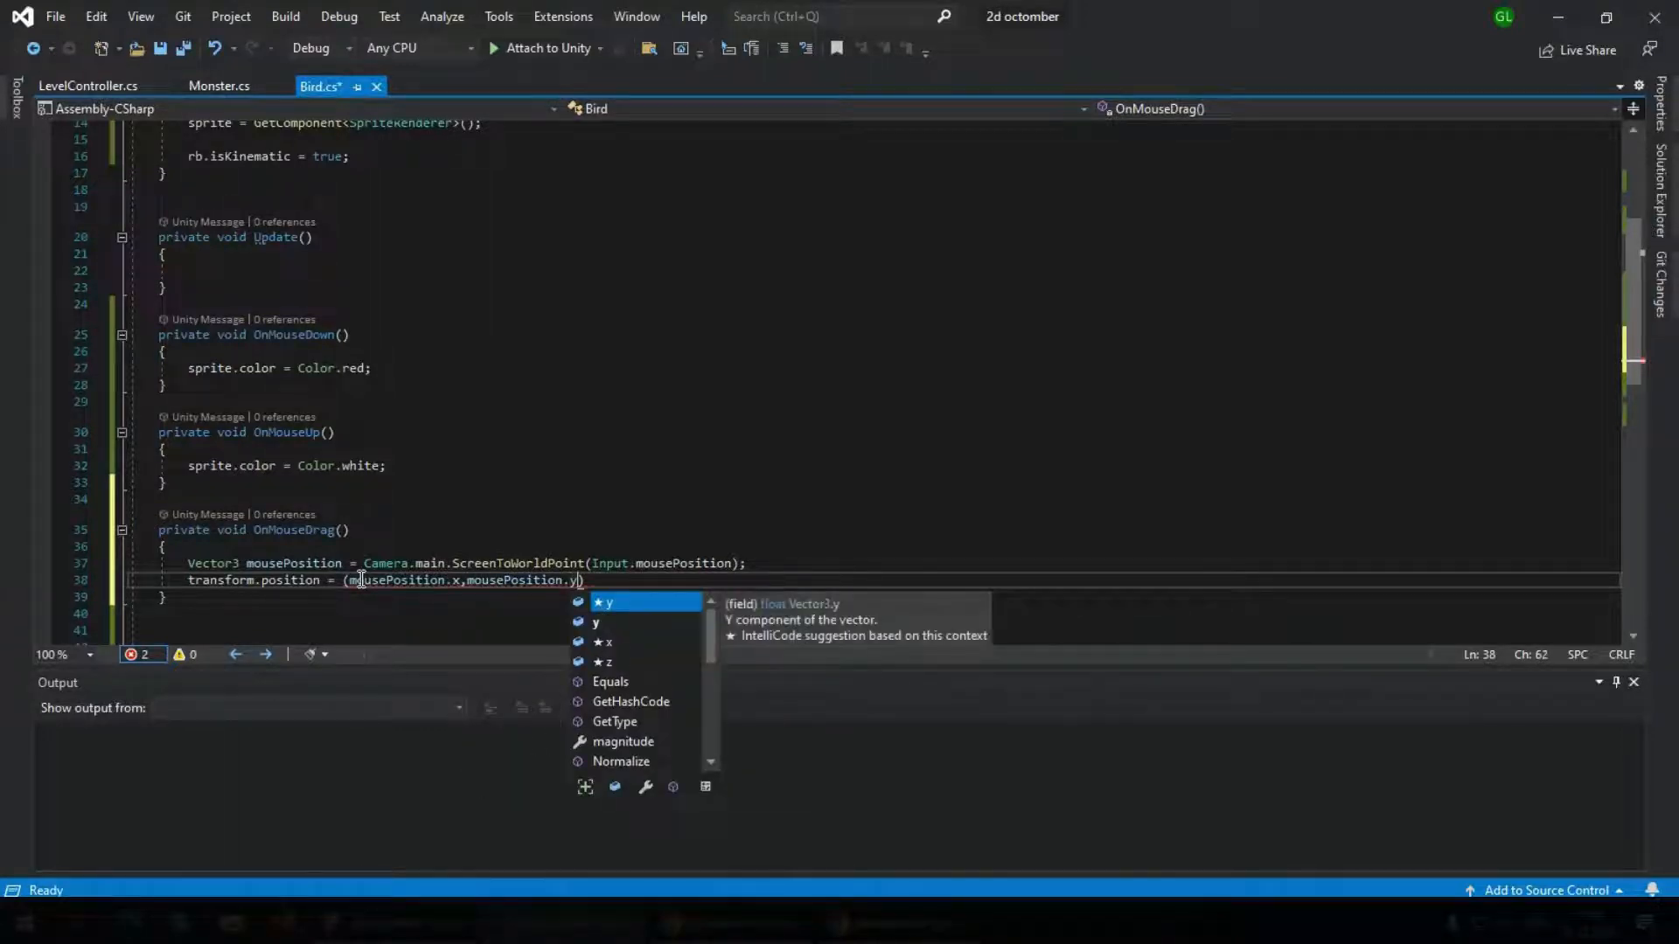
pyautogui.write(',')
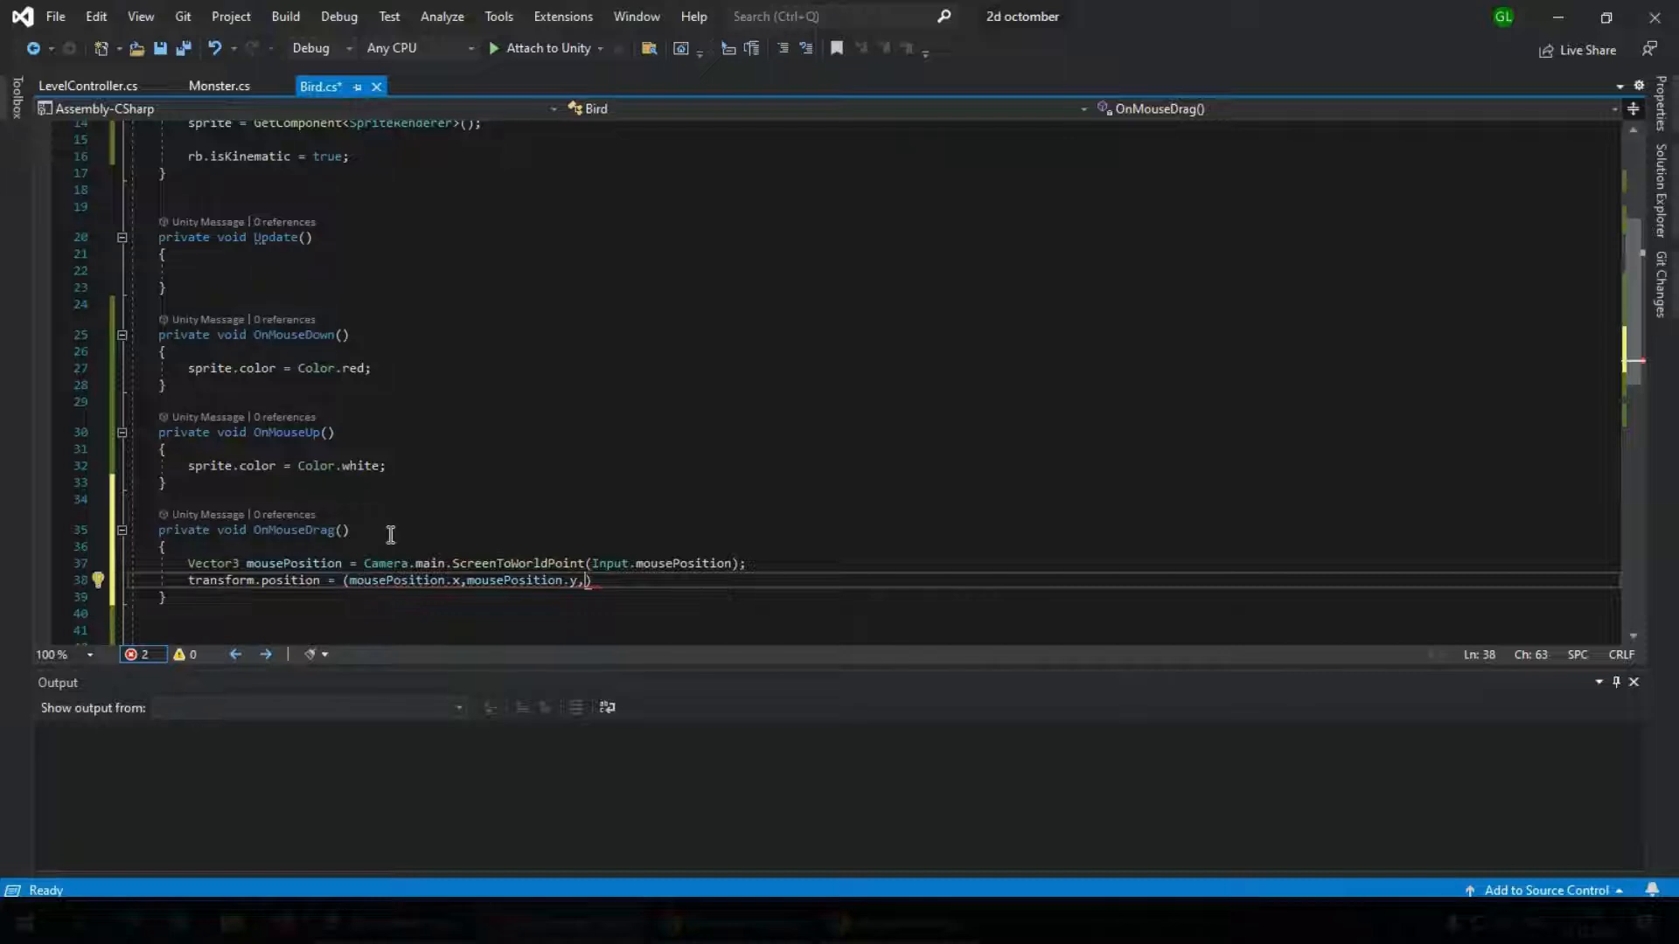
pyautogui.write('transform')
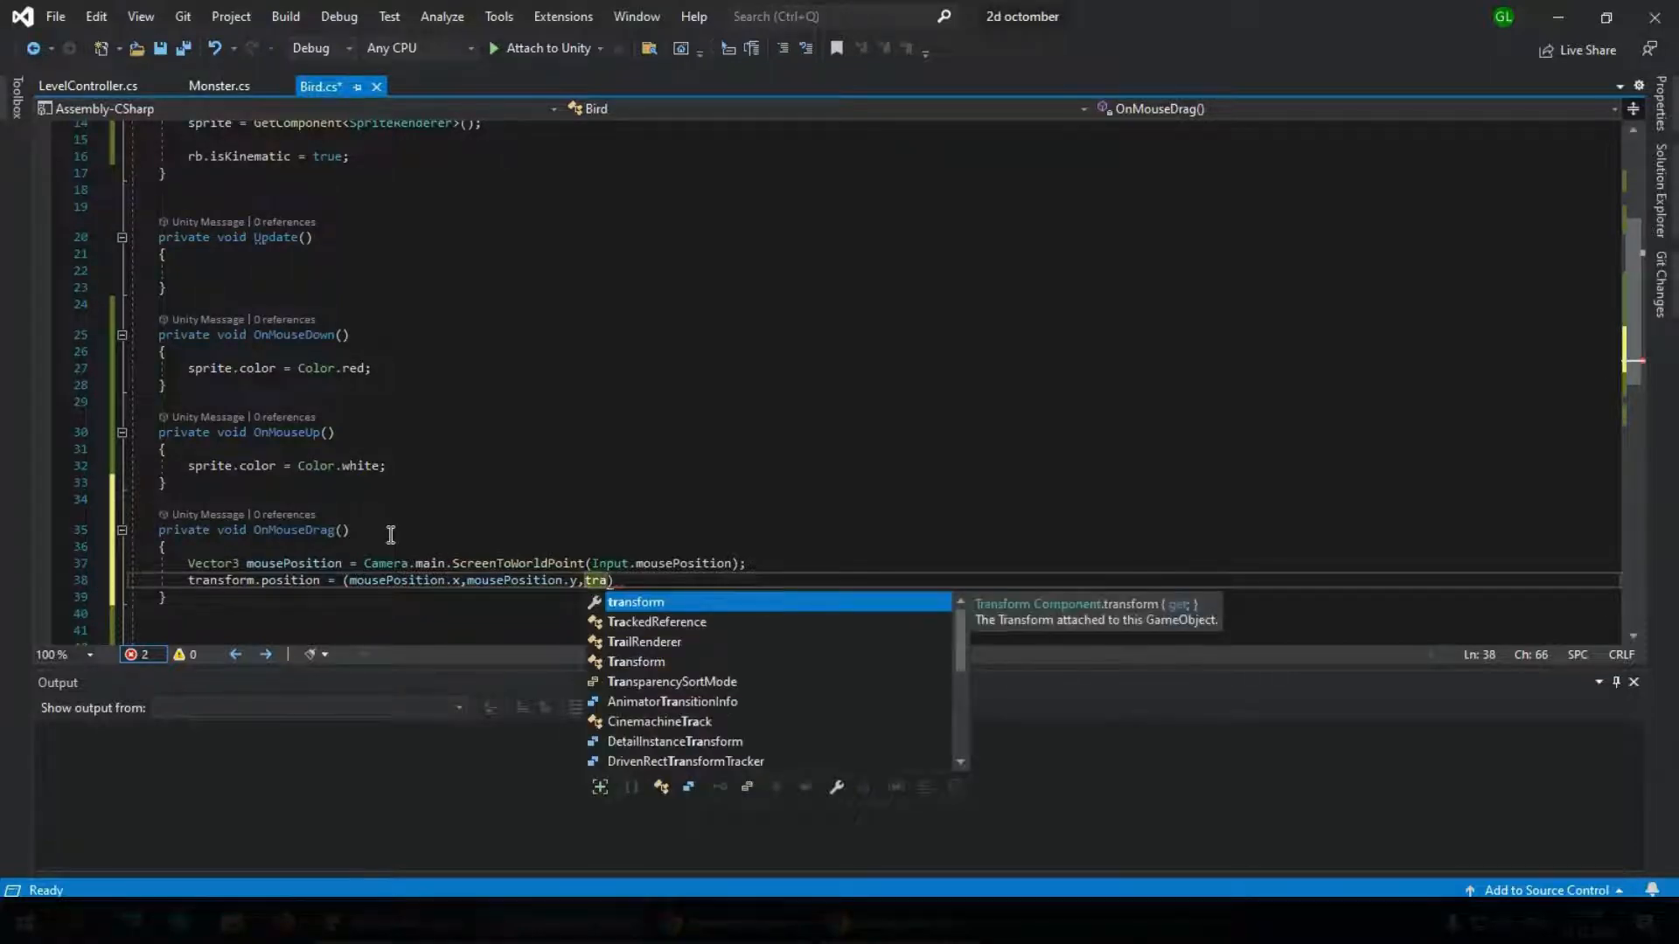
pyautogui.write('.')
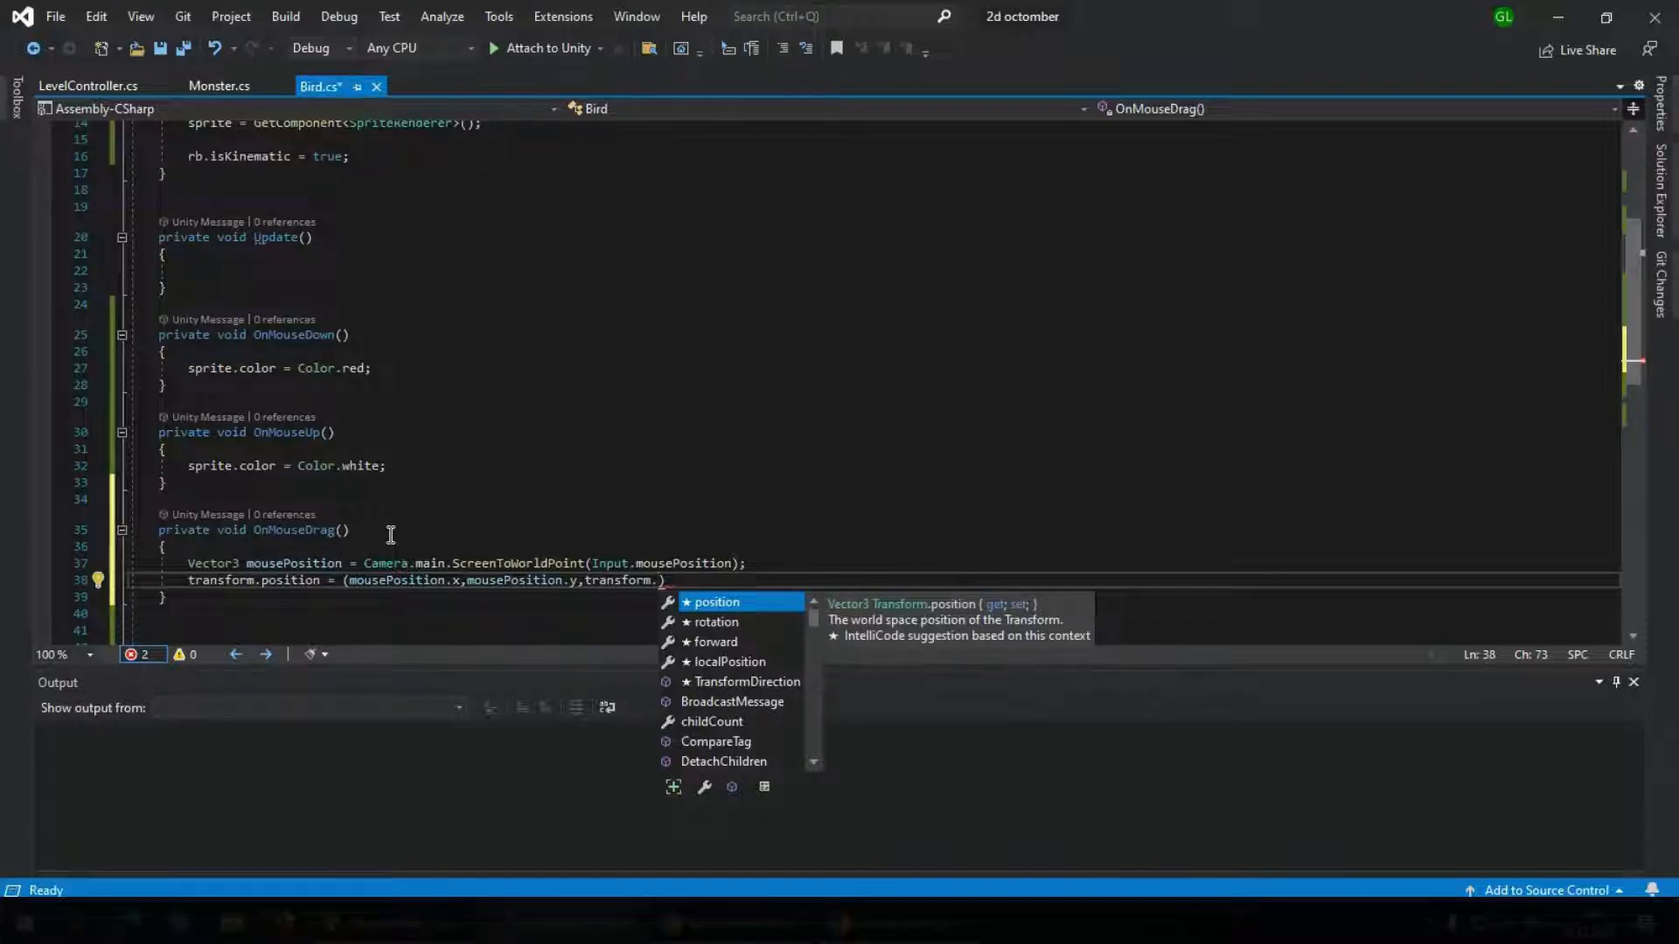
pyautogui.write('po')
# Add transform.position.z as the third component inside the parentheses and end the statement with a semicolon
pyautogui.press('Tab')
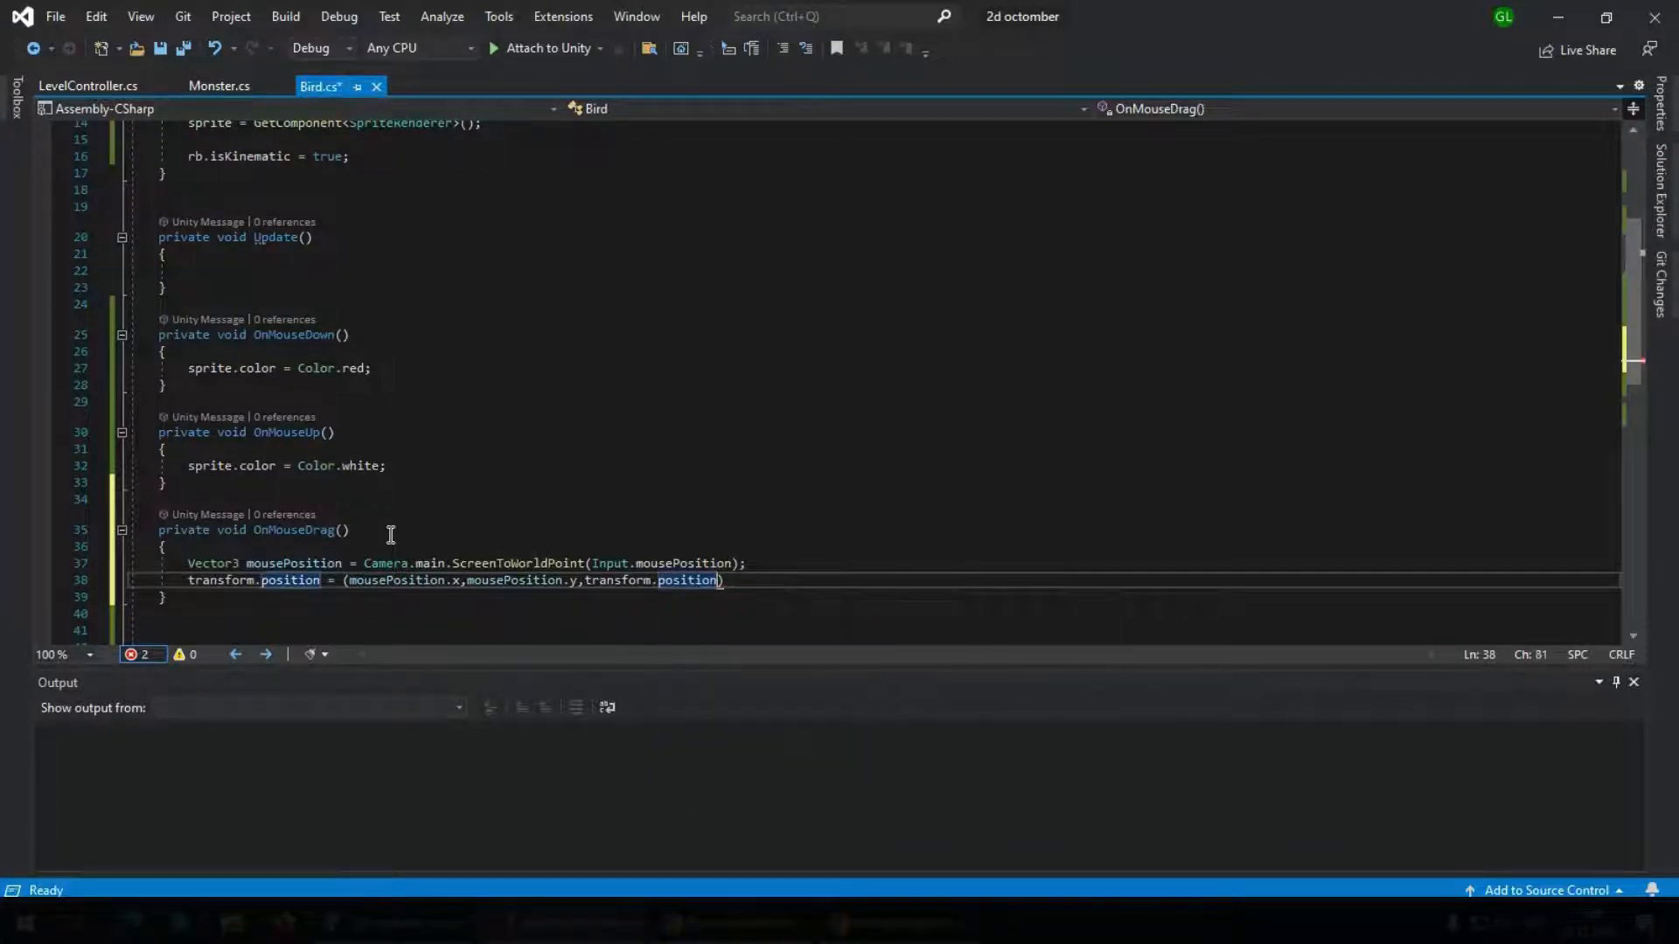
pyautogui.write('.z)')
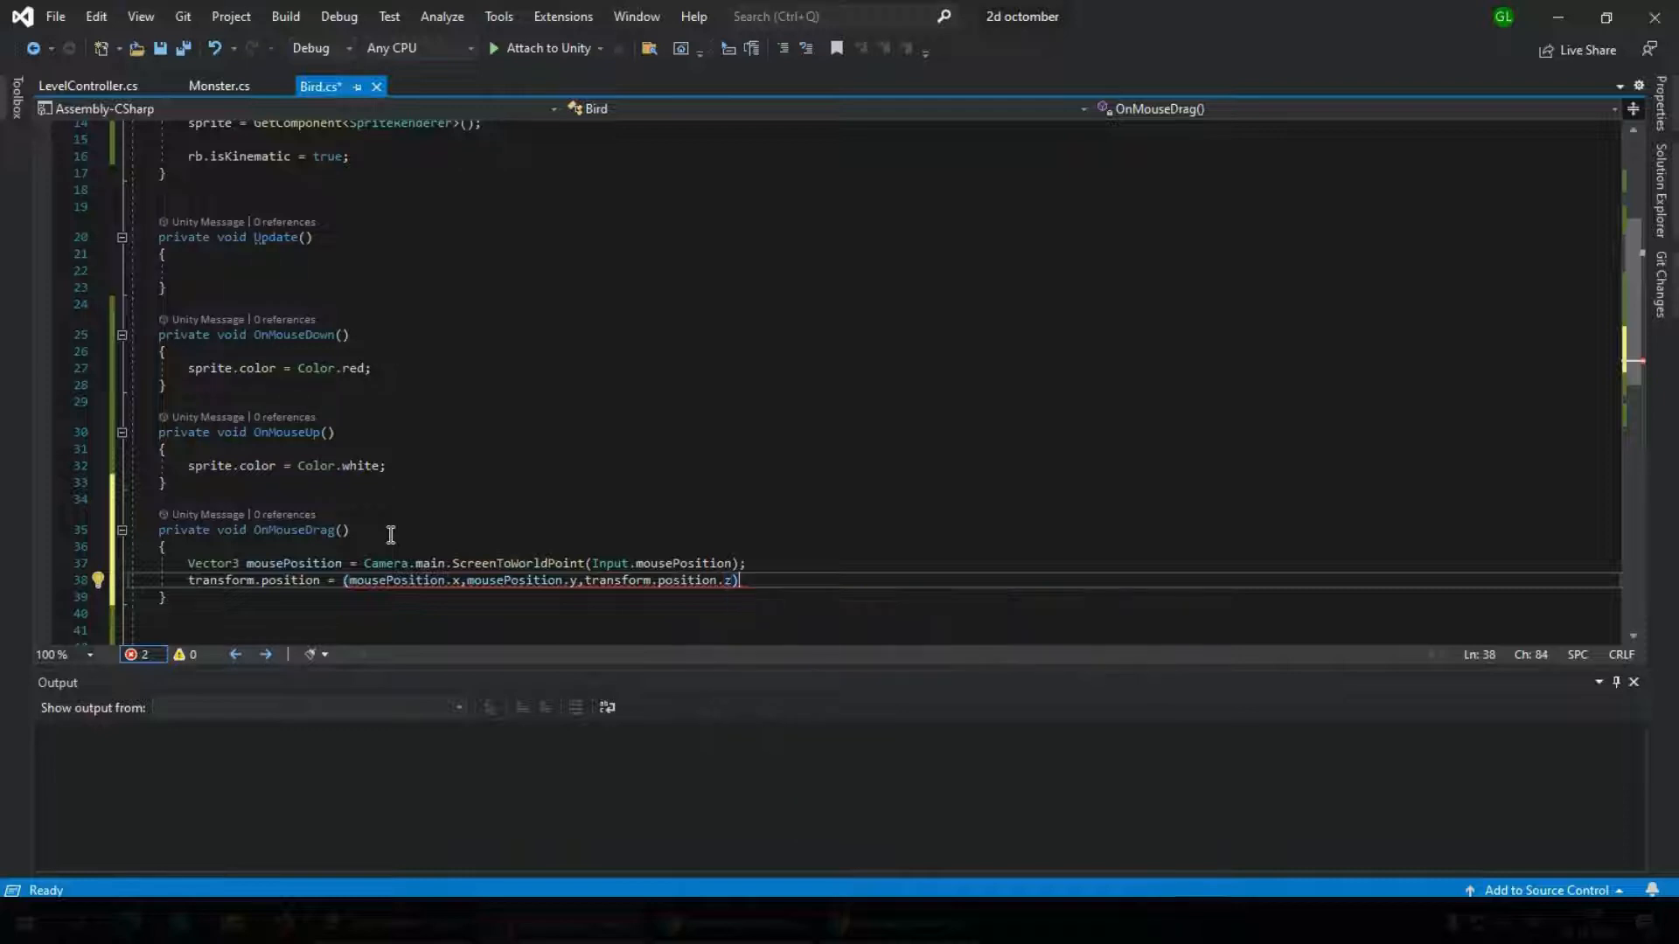
pyautogui.write(';')
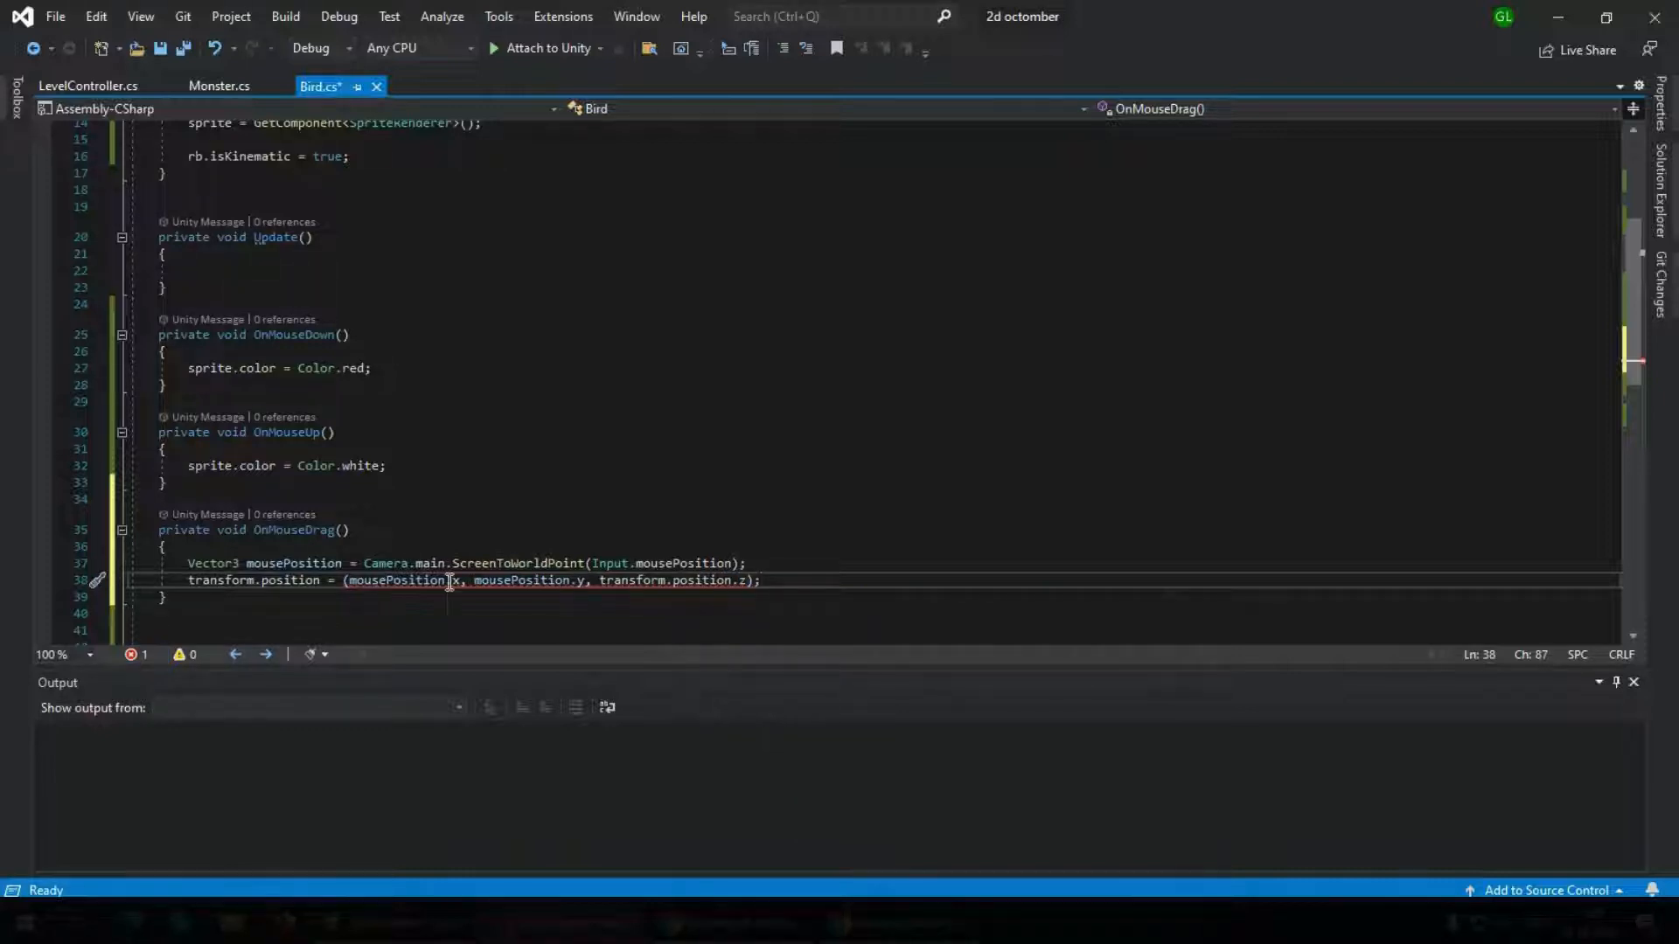
# Insert new Vector3 before the parenthesised components in the transform.position assignment and save the Bird script
pyautogui.moveTo(449, 583)
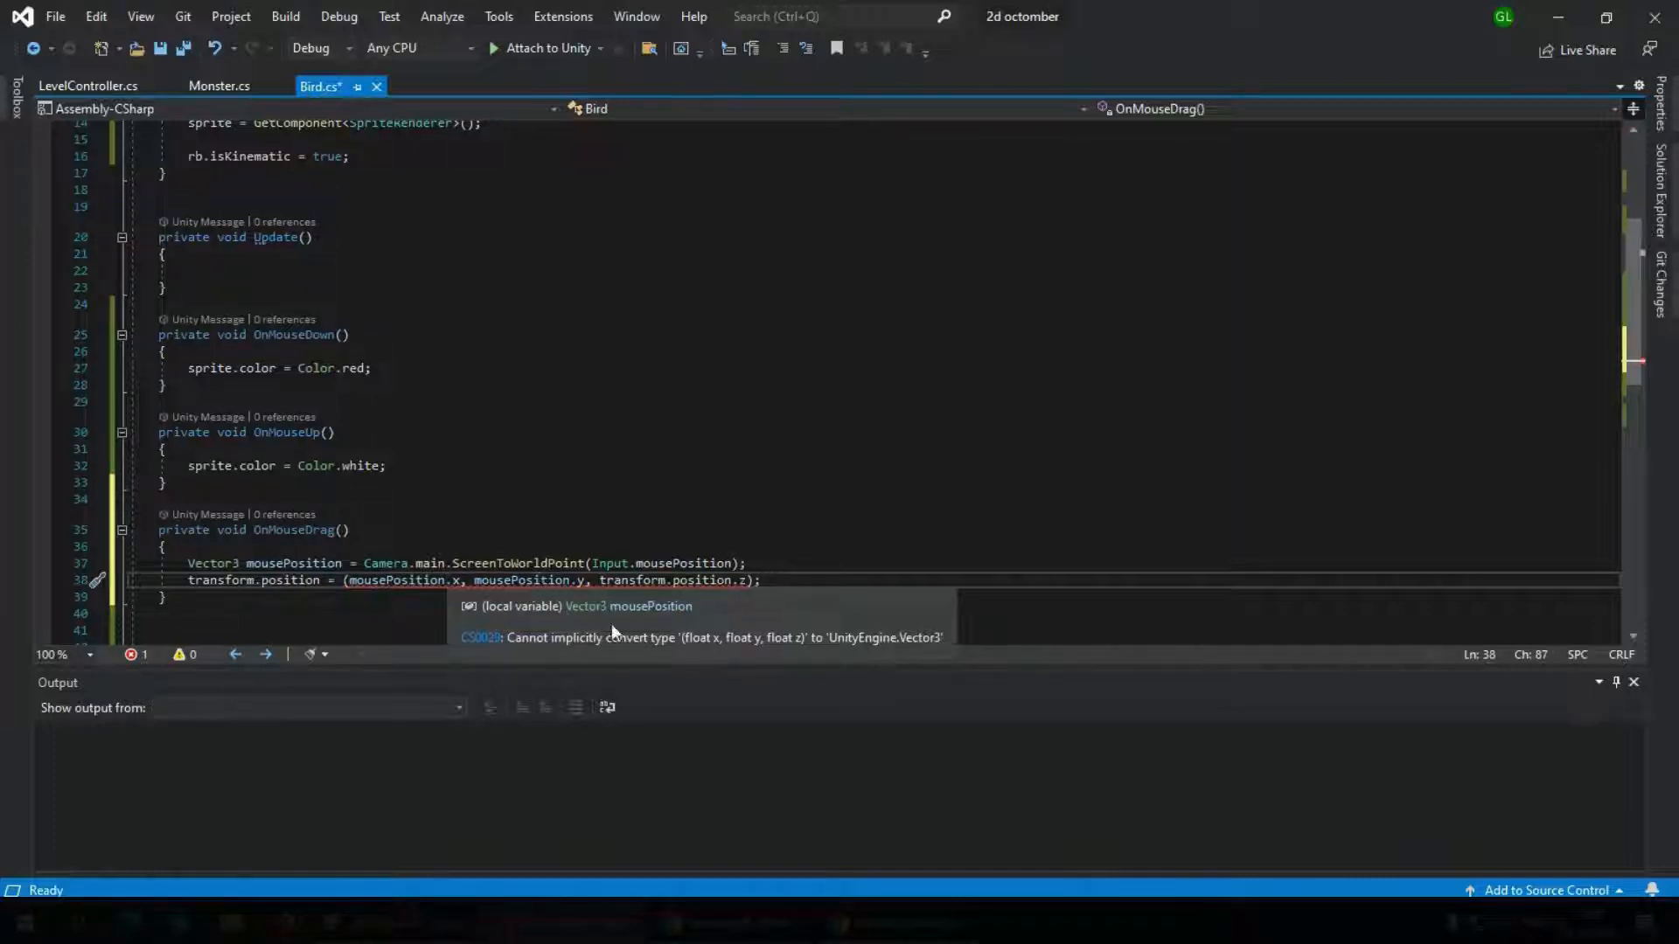
pyautogui.moveTo(745, 584)
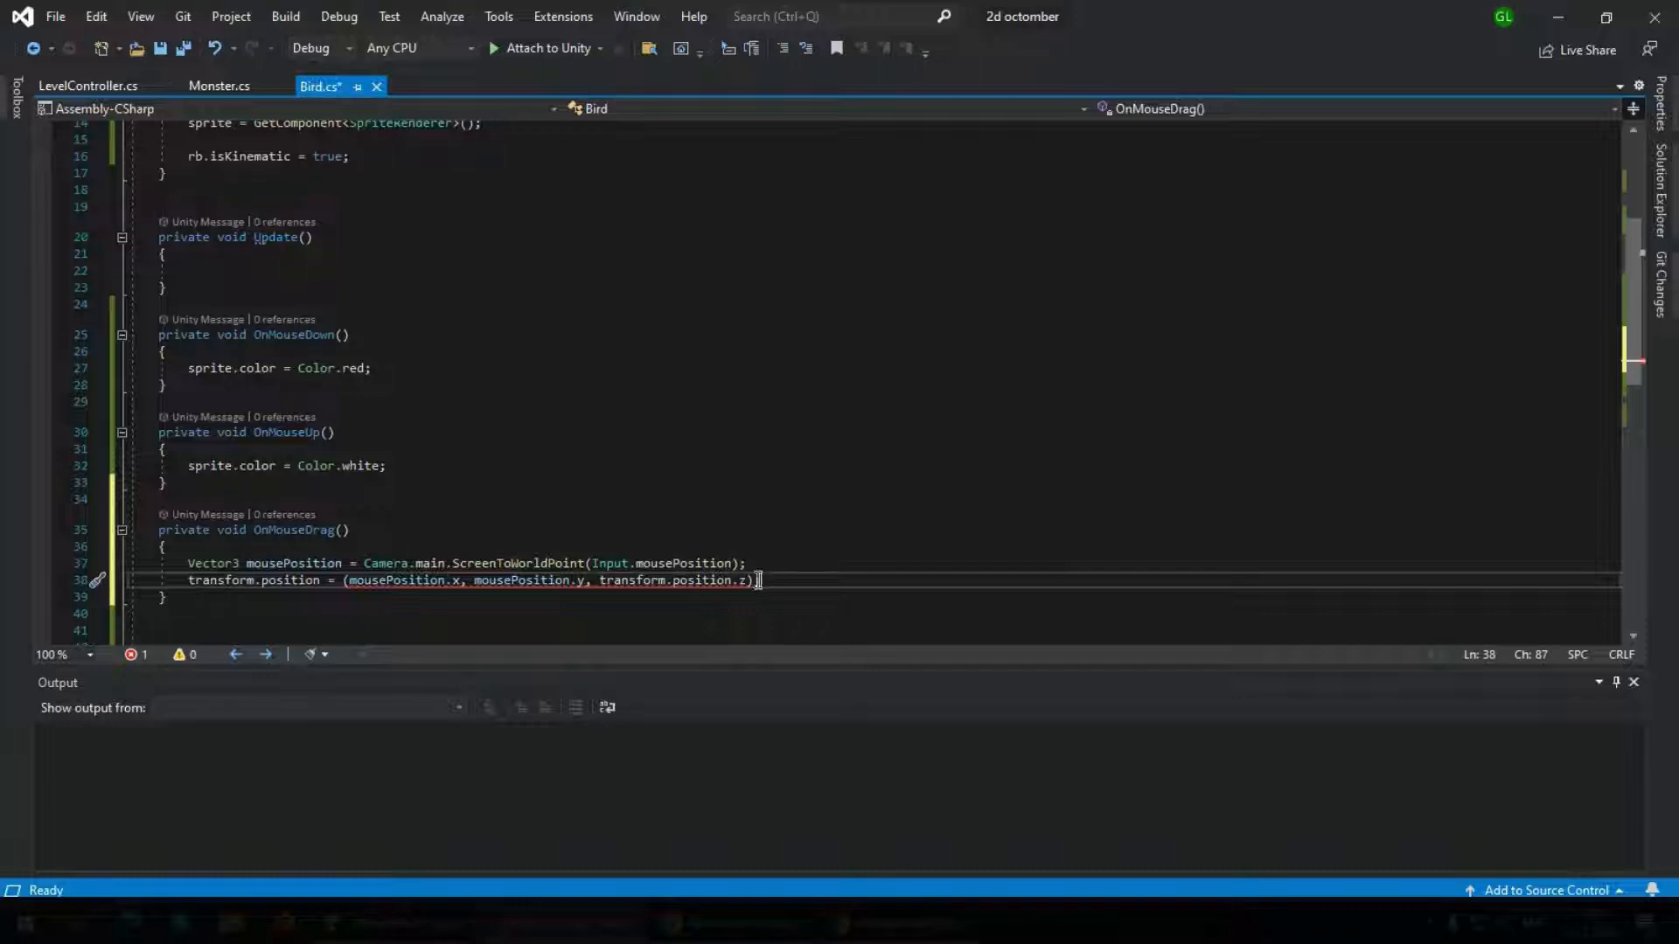
pyautogui.click(344, 581)
pyautogui.press('Left')
pyautogui.press('Left')
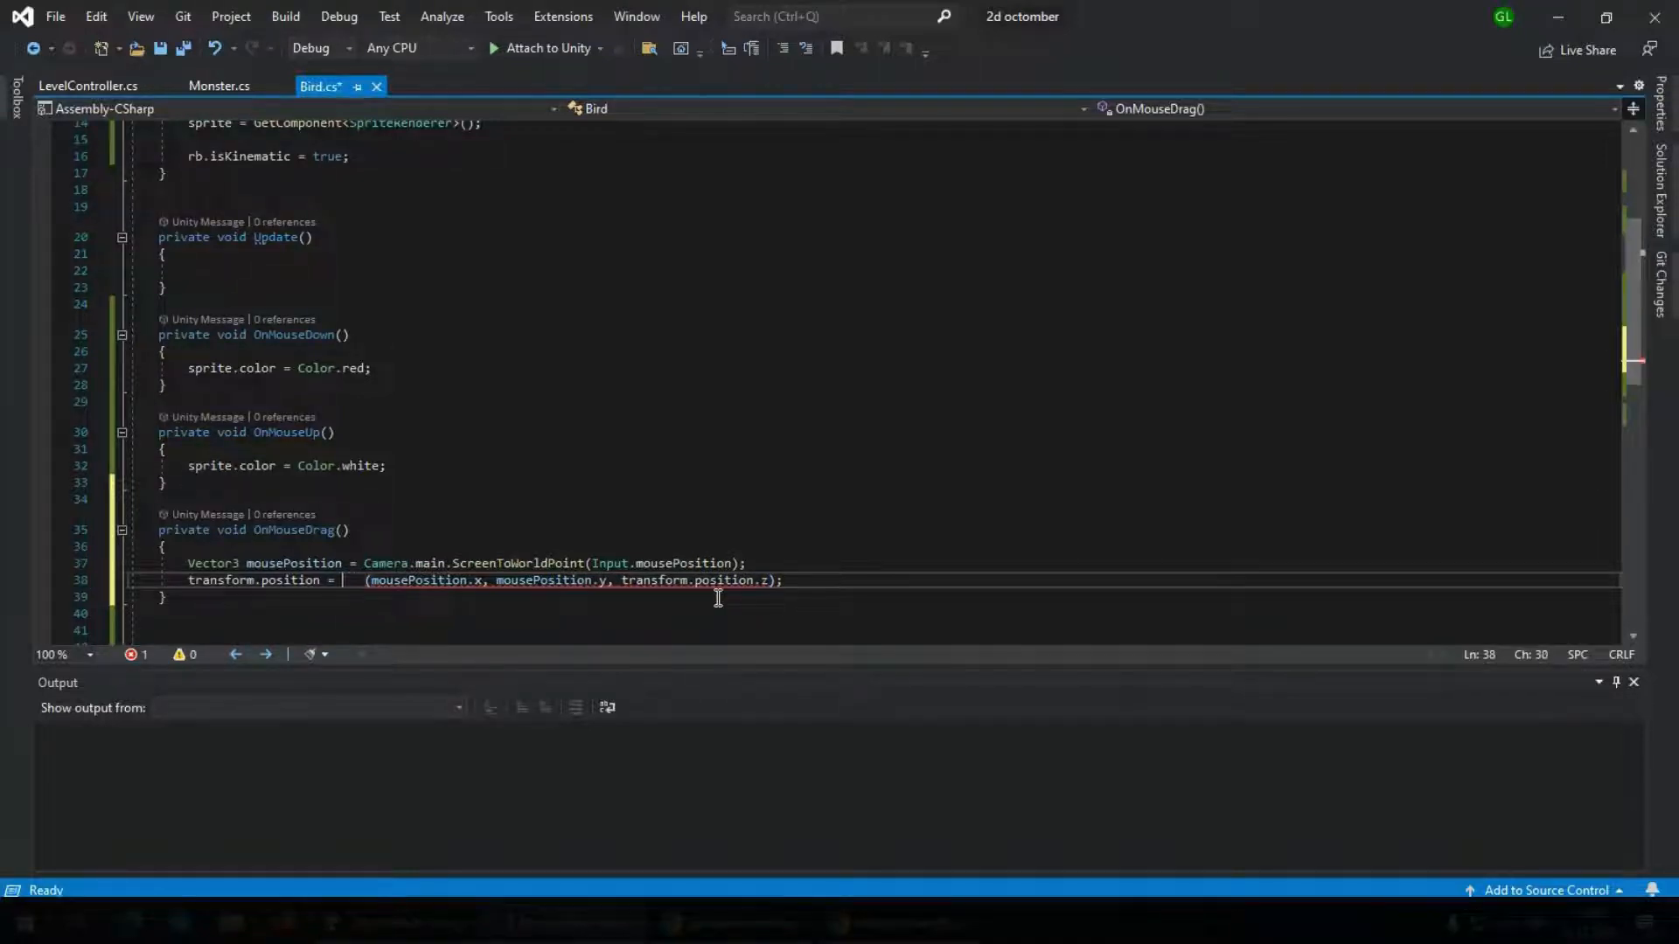
pyautogui.write('new vec')
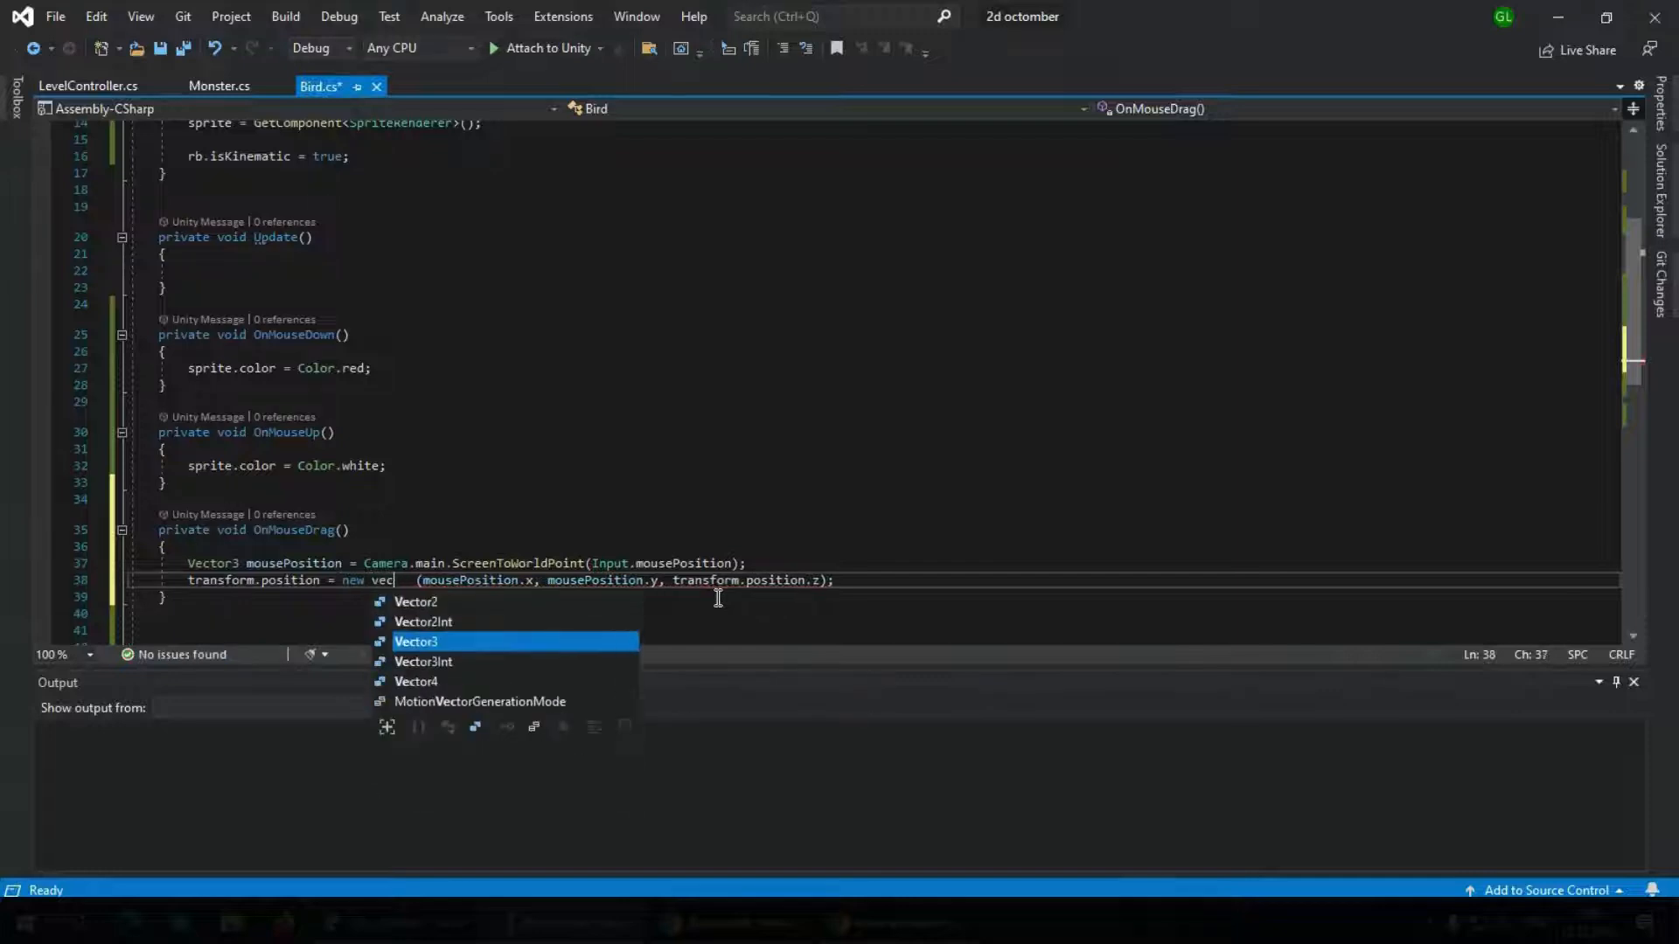
pyautogui.press('Tab')
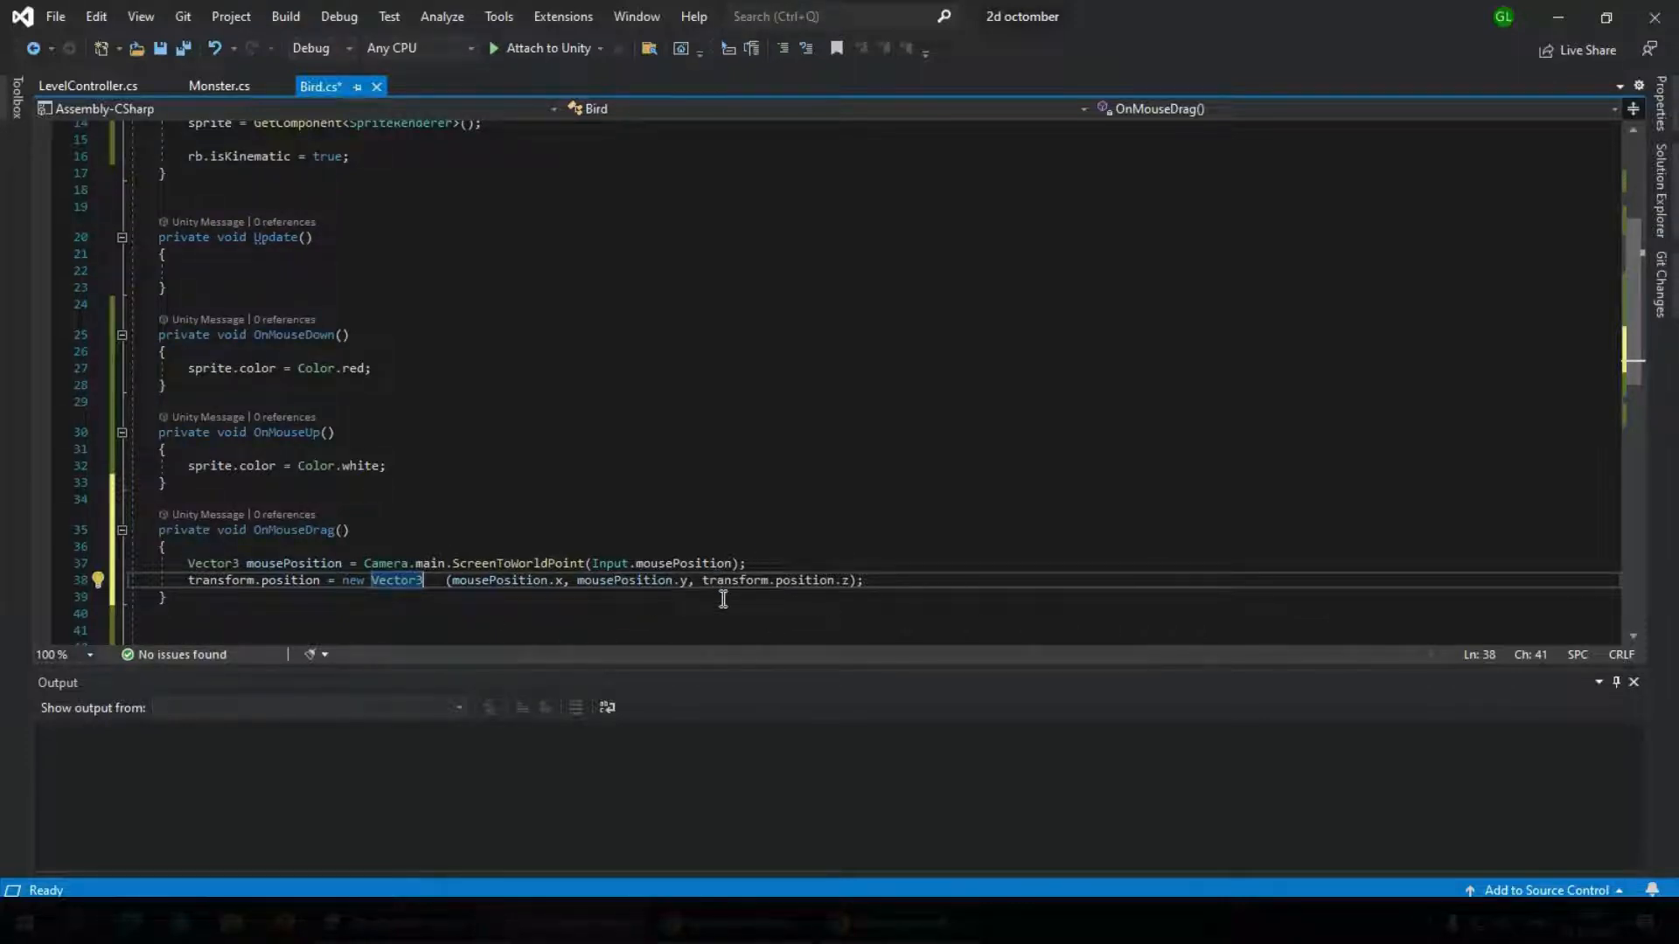
pyautogui.hotkey('ctrl', 's')
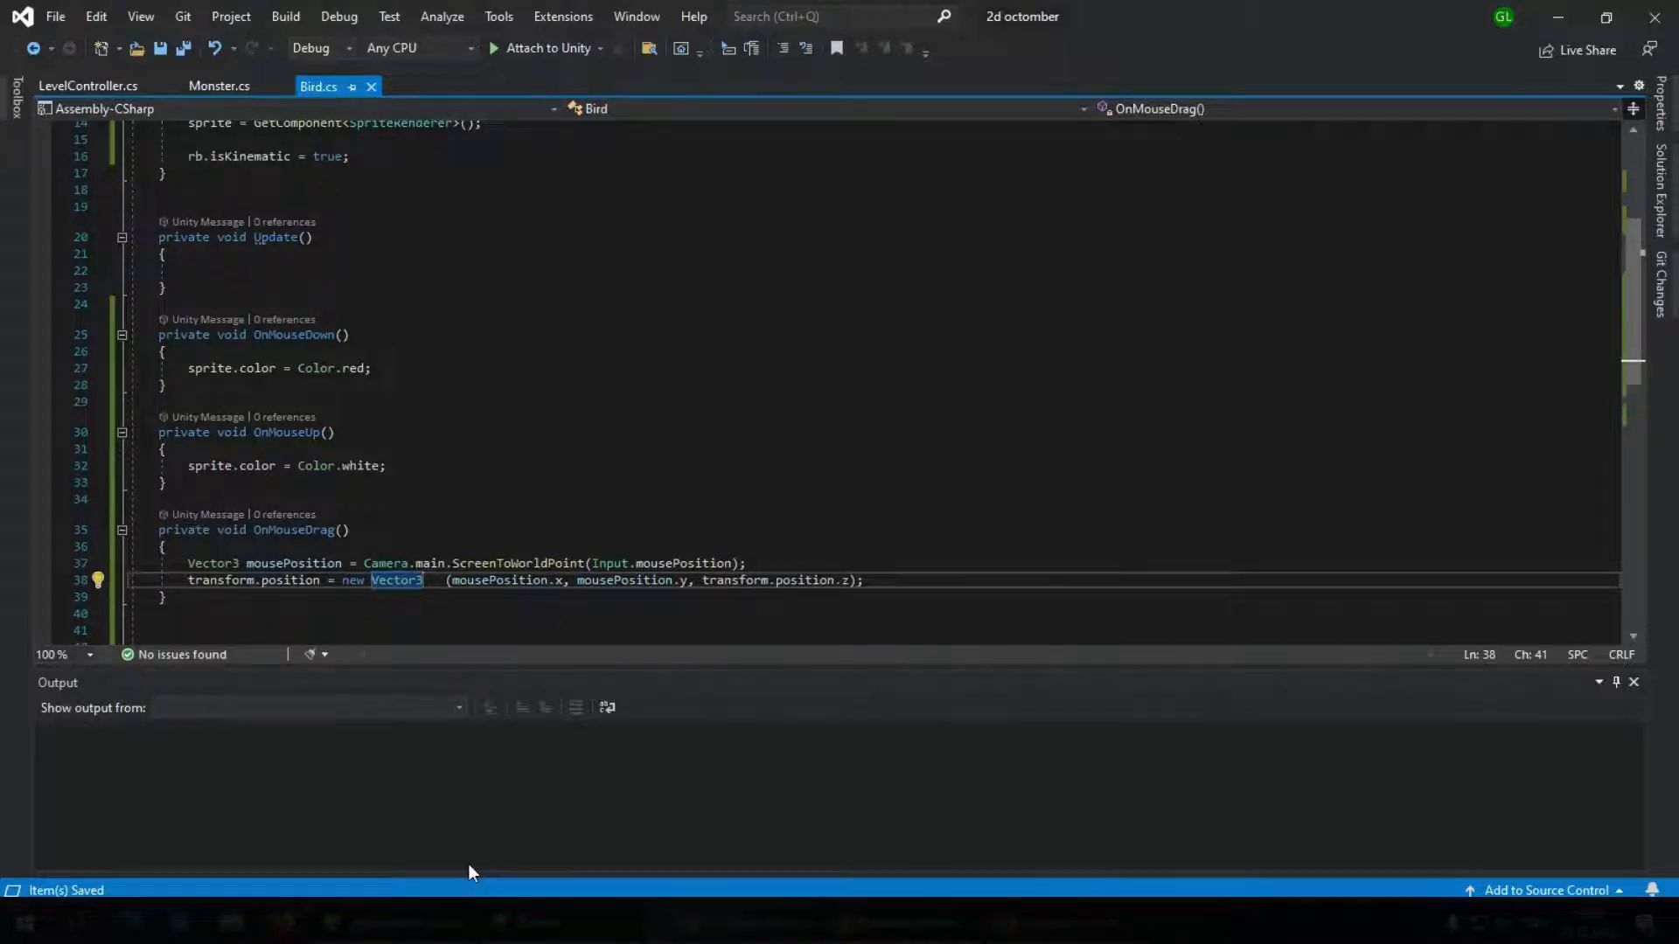
# Switch to Unity, test moving the red bird with the mouse in Play mode, and stop the game
pyautogui.click(404, 923)
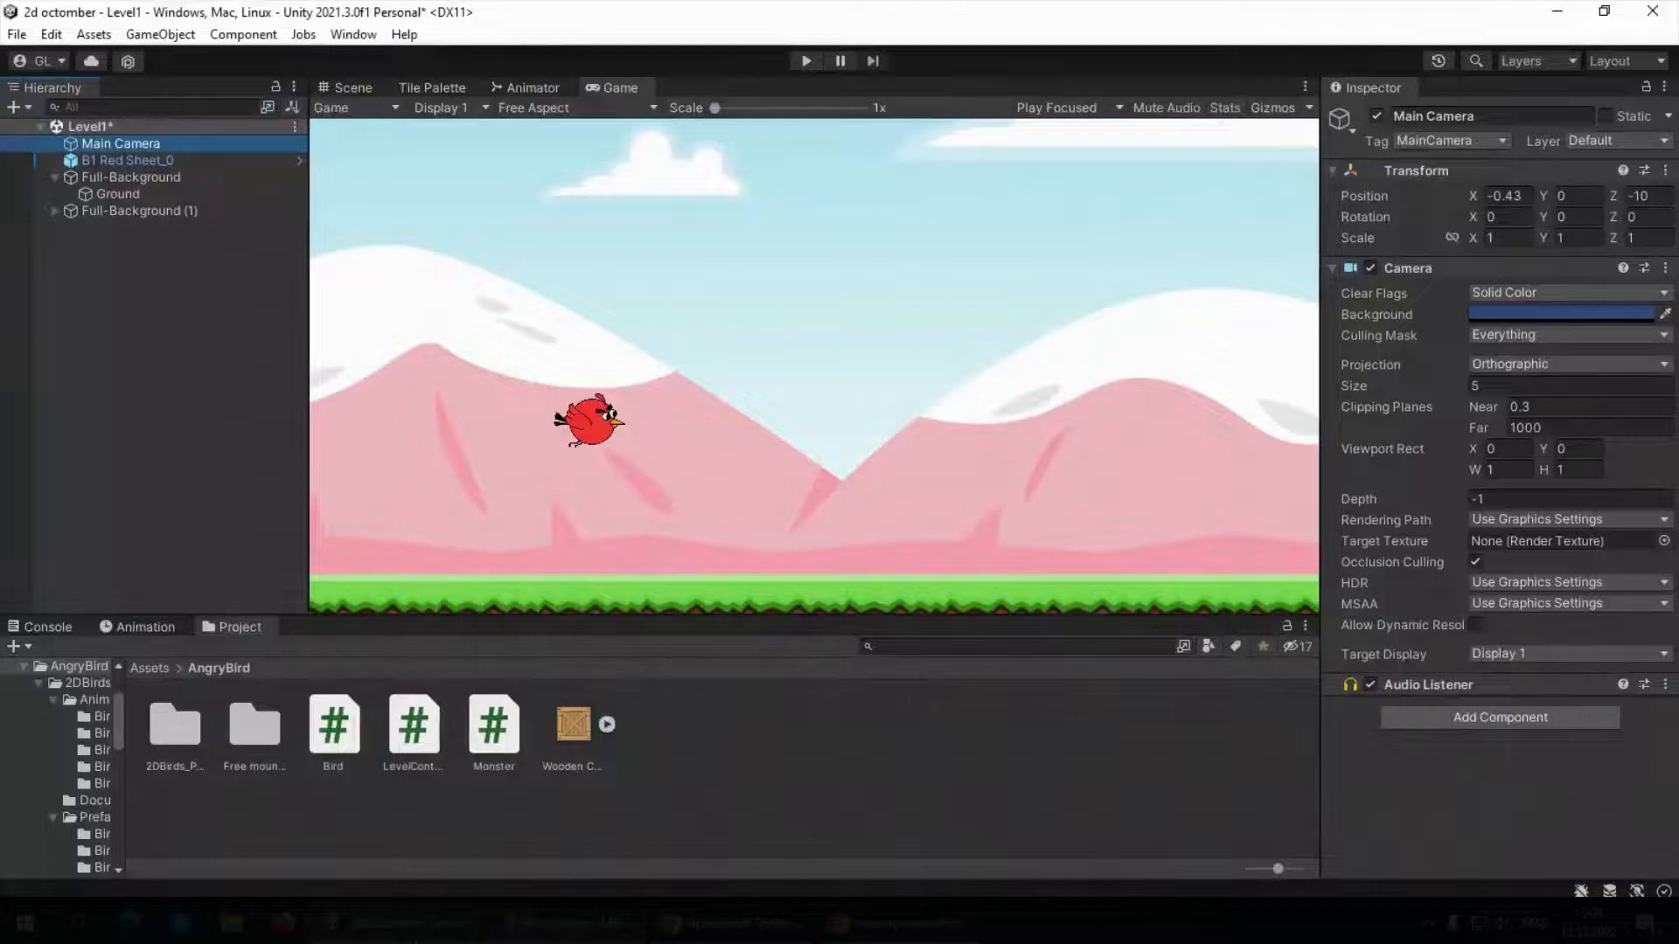
pyautogui.click(807, 61)
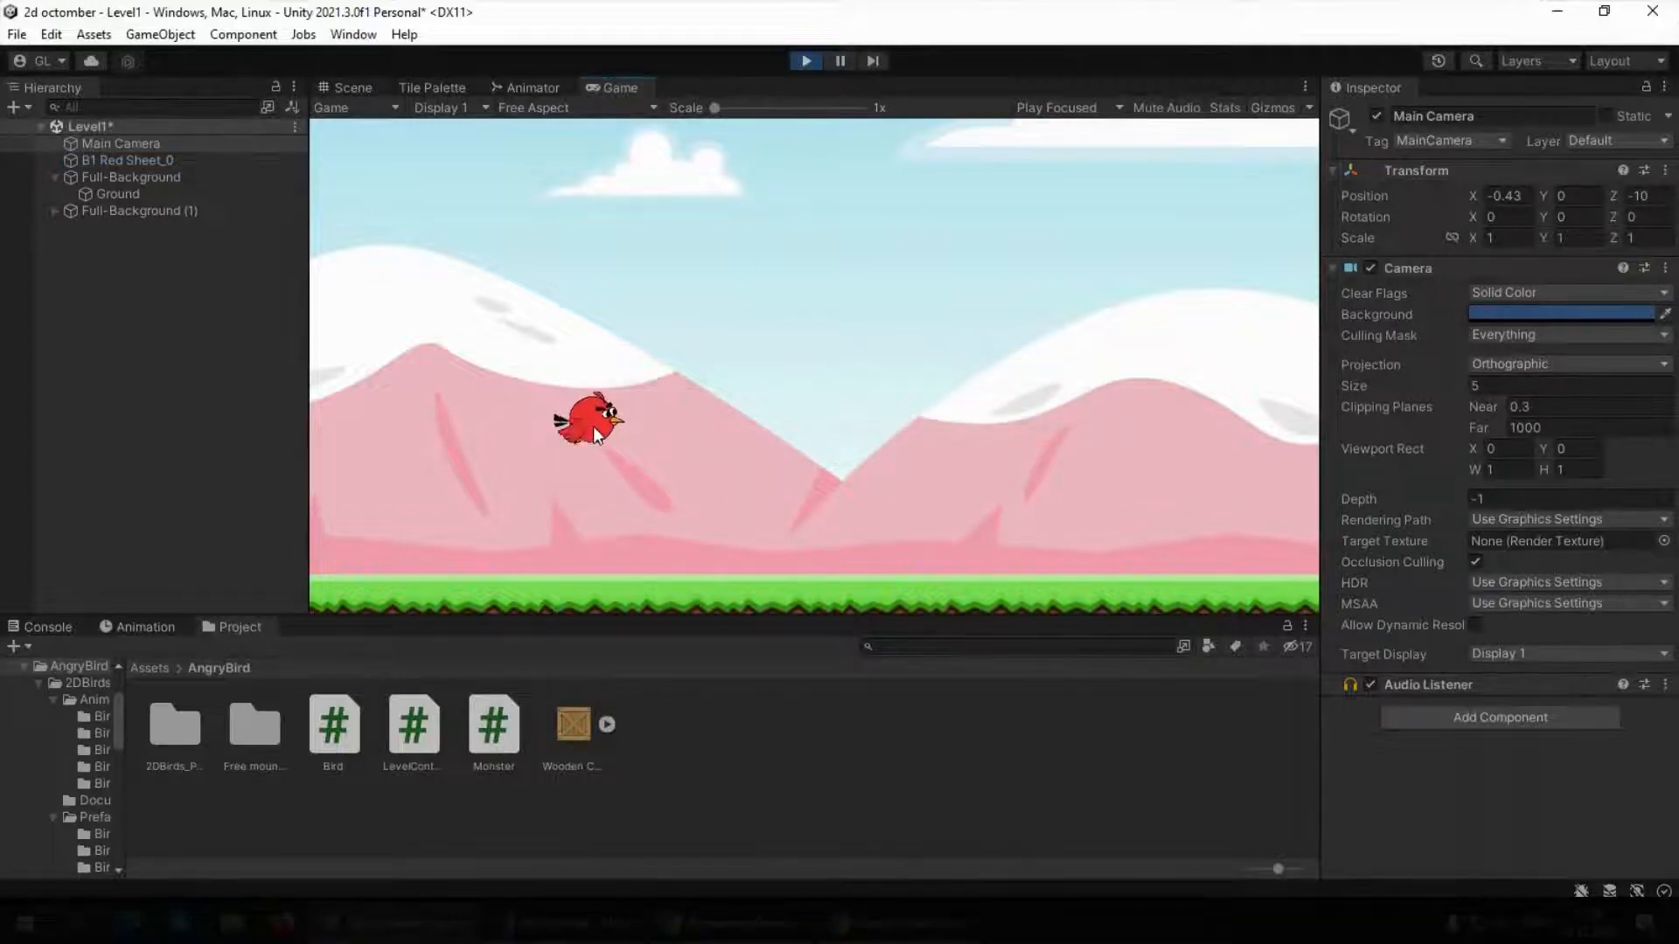
pyautogui.moveTo(593, 427); pyautogui.dragTo(952, 343)
pyautogui.click(805, 60)
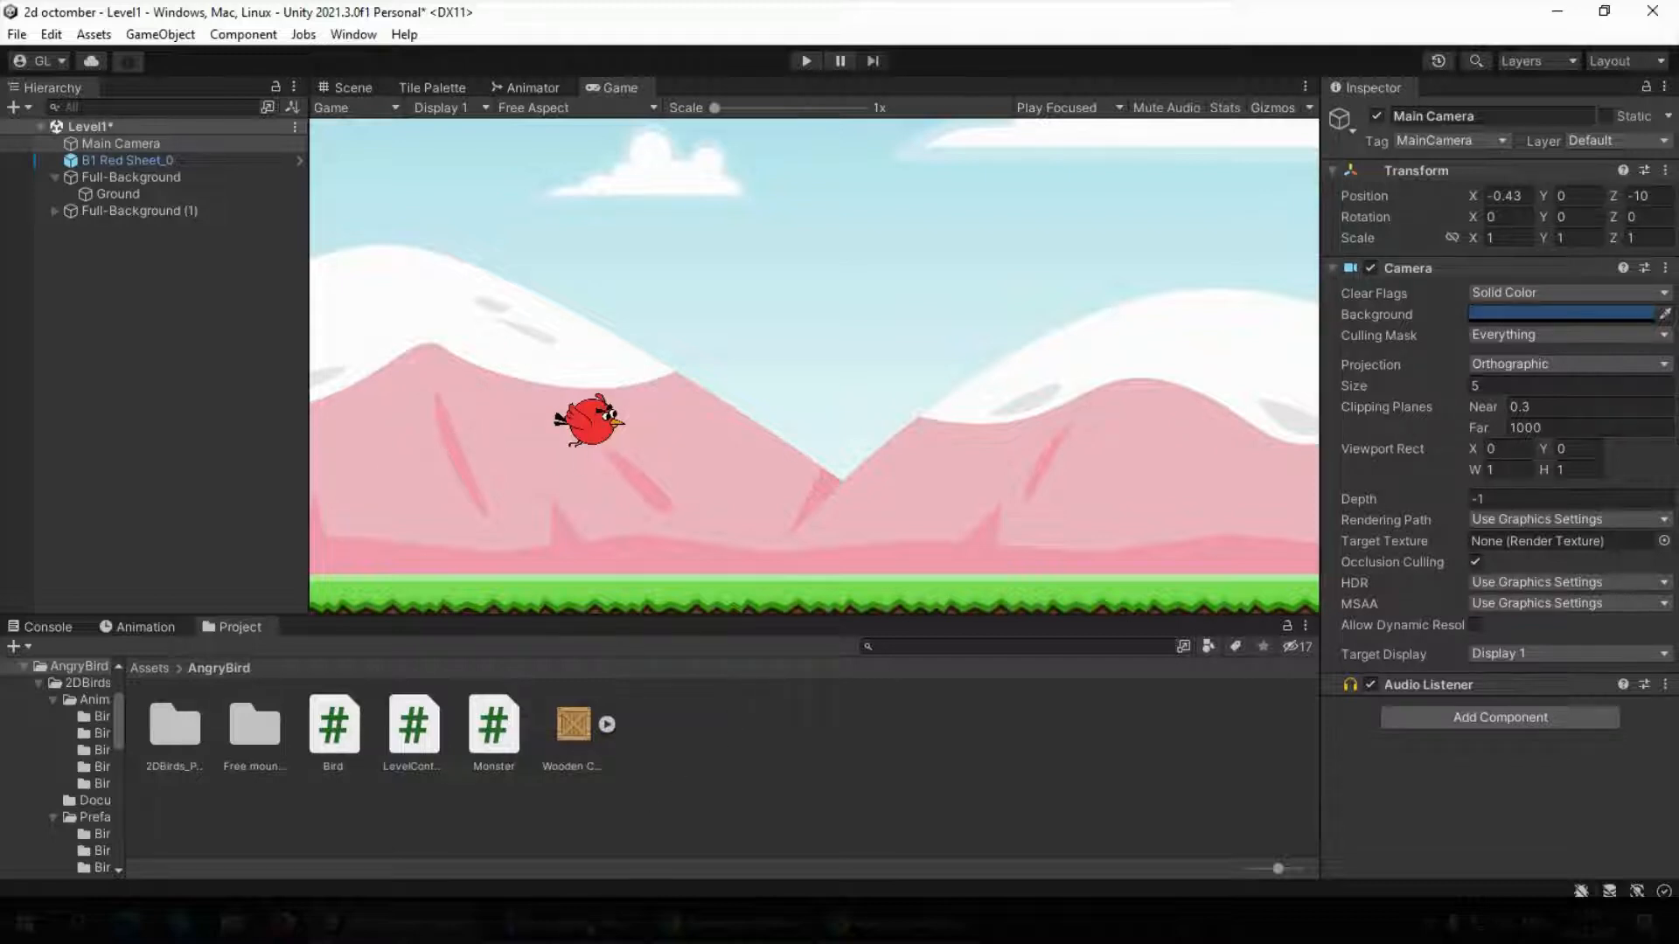
# Switch to Visual Studio and declare public float speed; below the SpriteRenderer field in the Bird class
pyautogui.moveTo(561, 923)
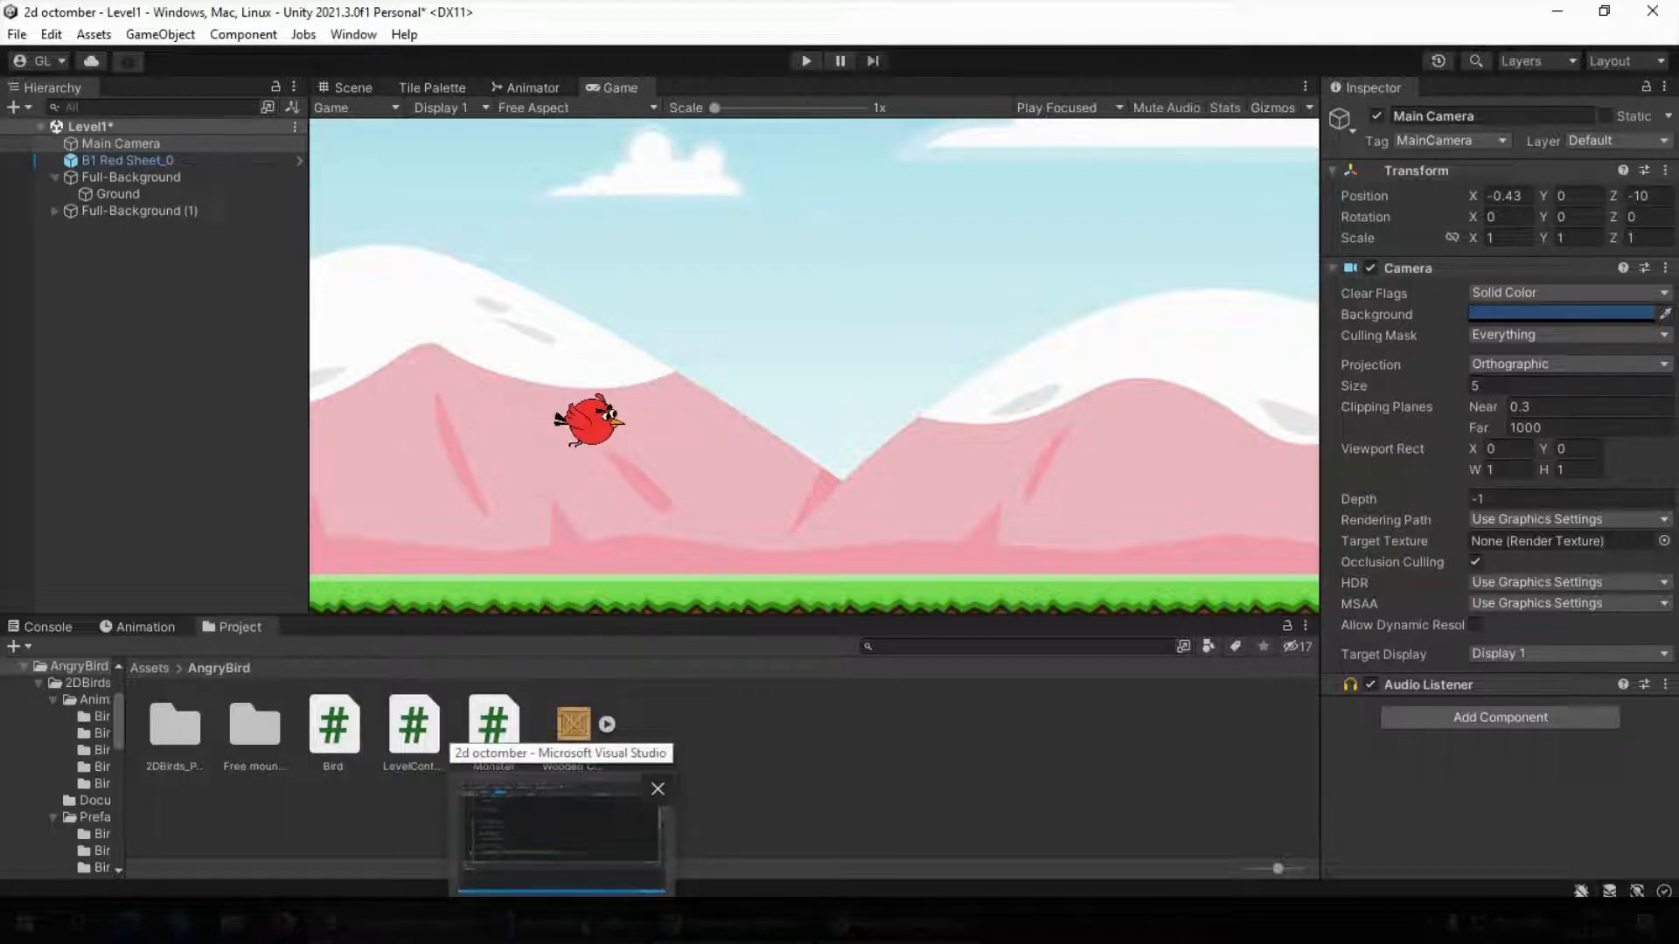
pyautogui.click(560, 830)
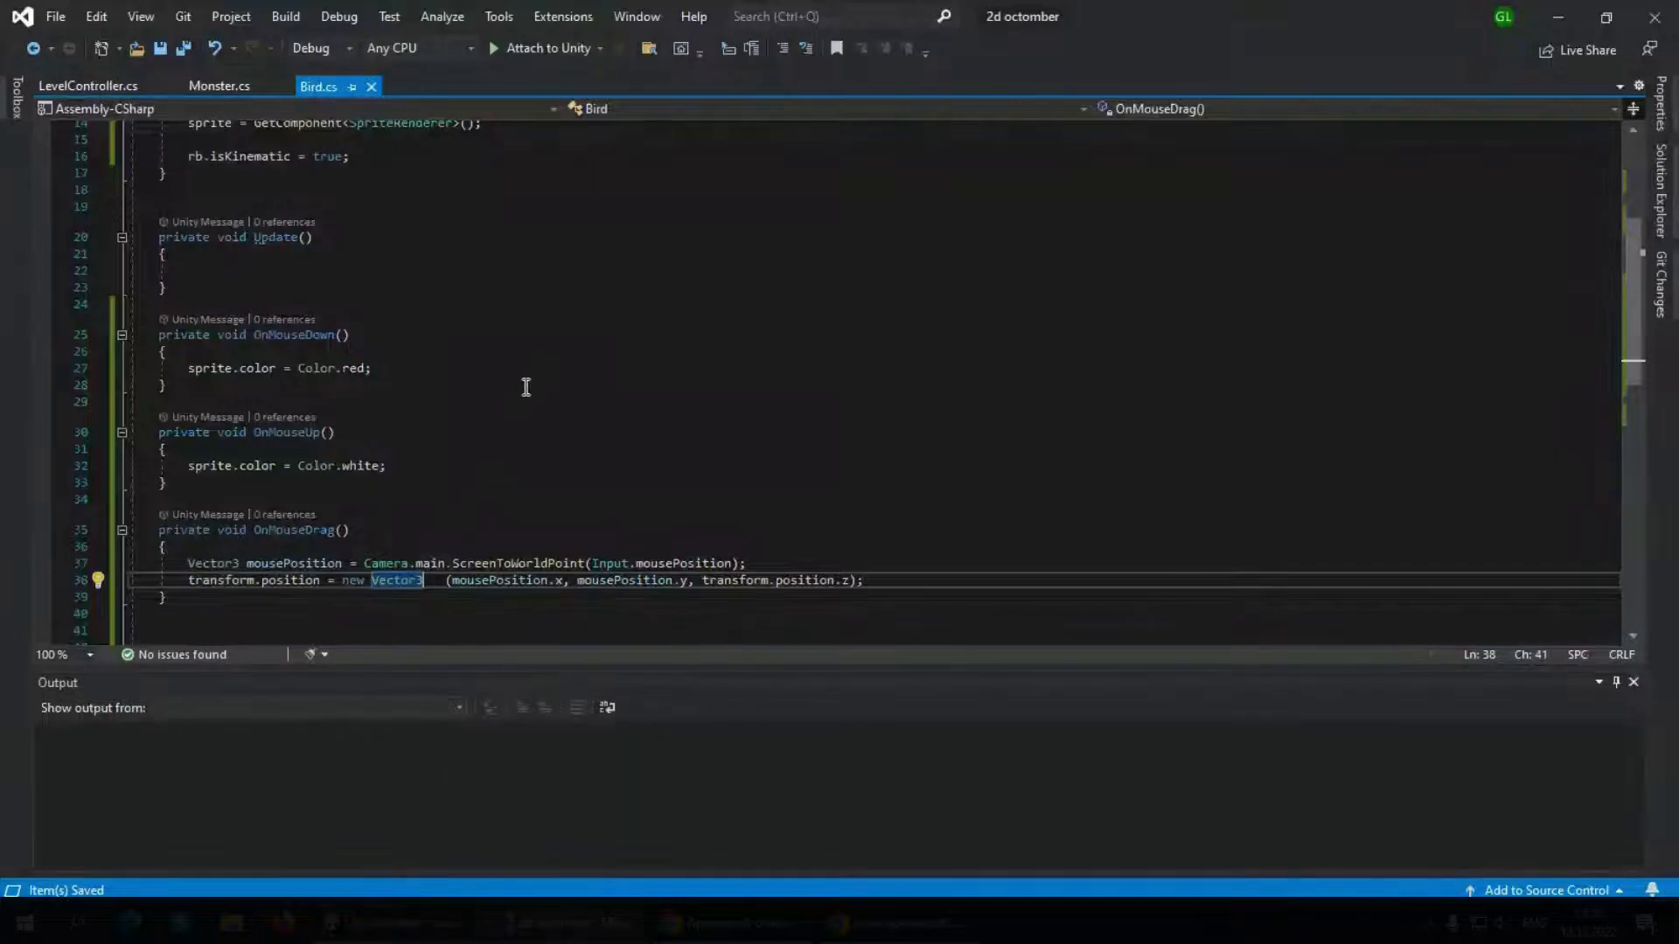
pyautogui.click(383, 262)
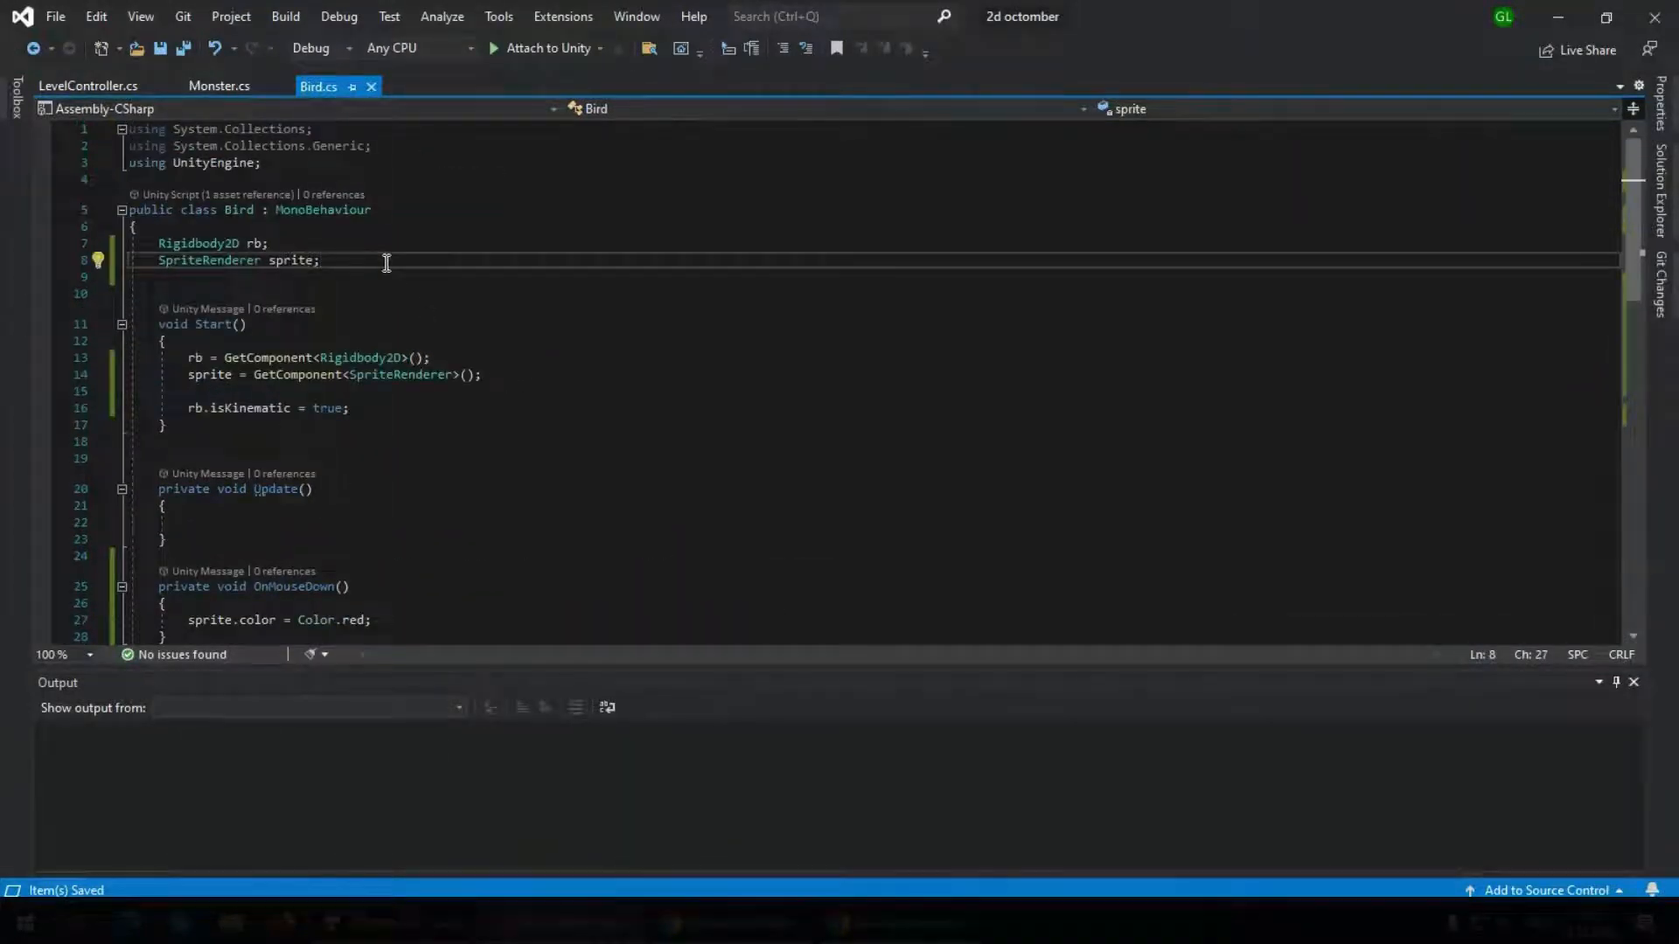
pyautogui.press('Return')
pyautogui.press('Return')
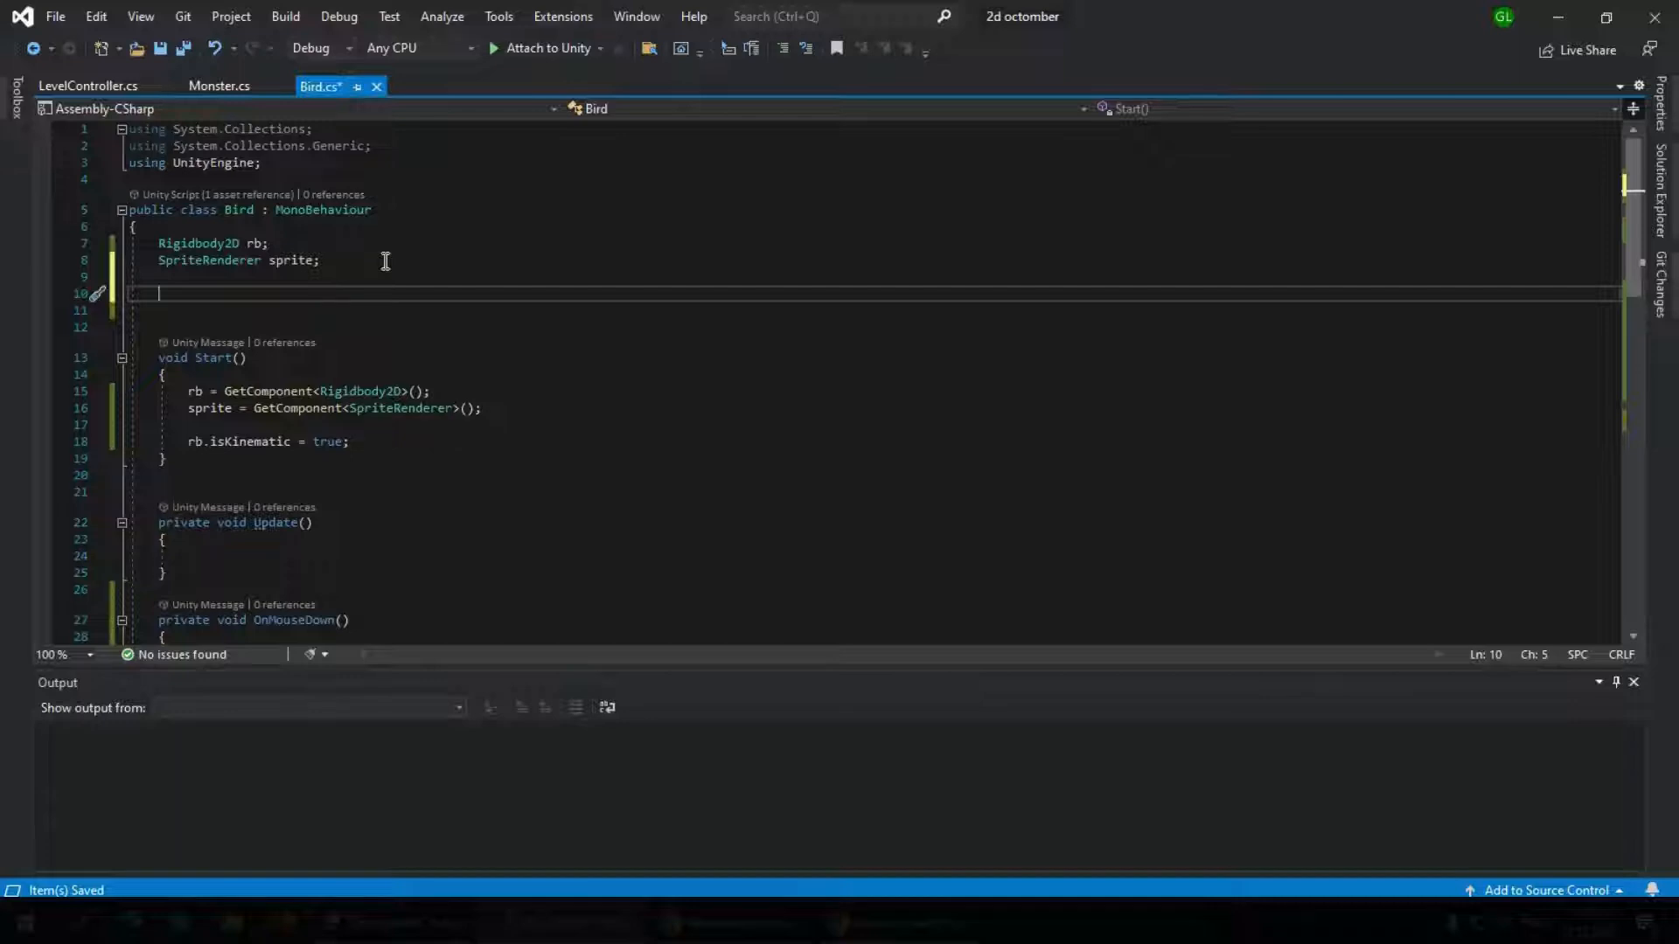
pyautogui.write('publ')
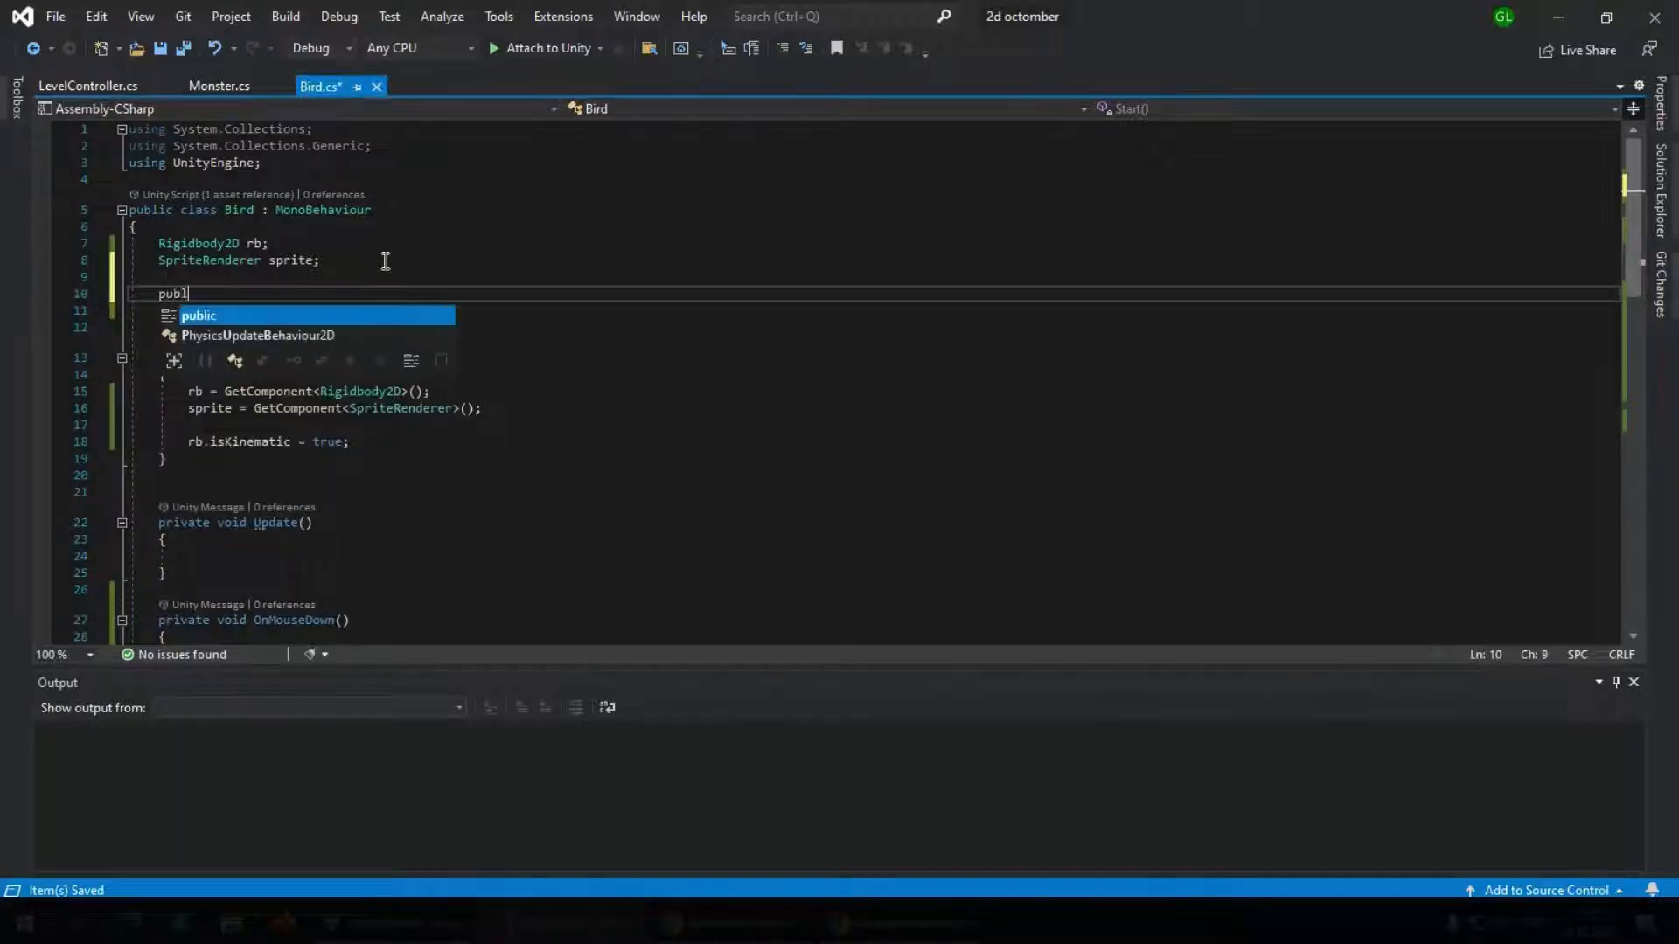
pyautogui.write('ic float')
pyautogui.press('Escape')
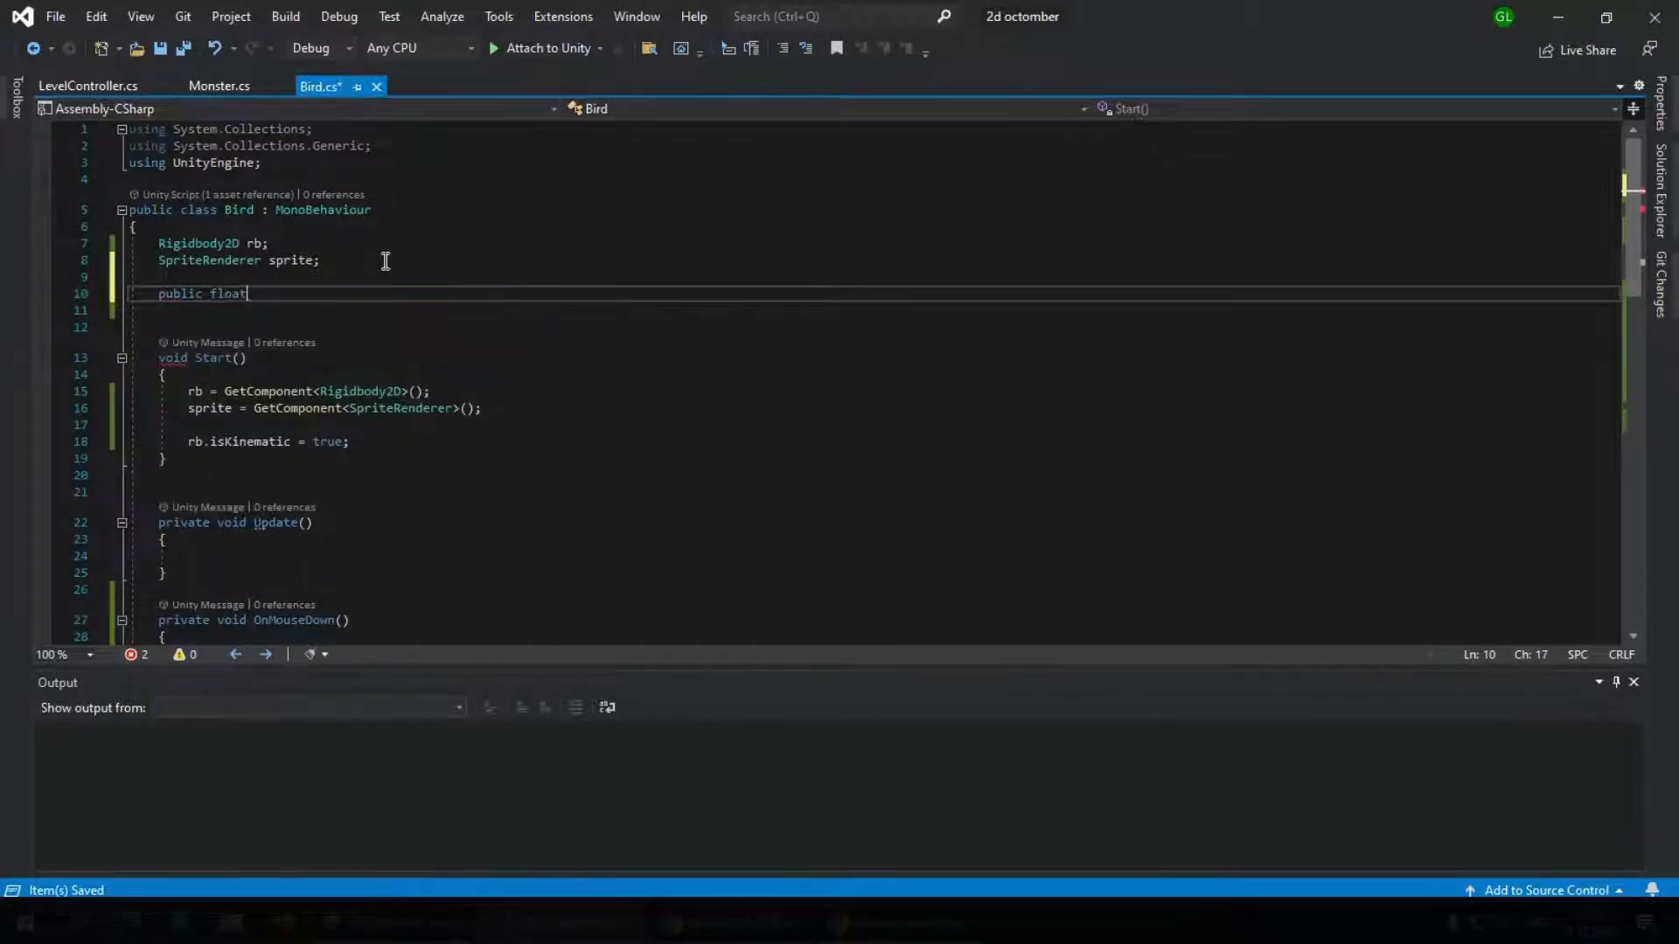
pyautogui.write('speed;')
pyautogui.press('Return')
pyautogui.press('Return')
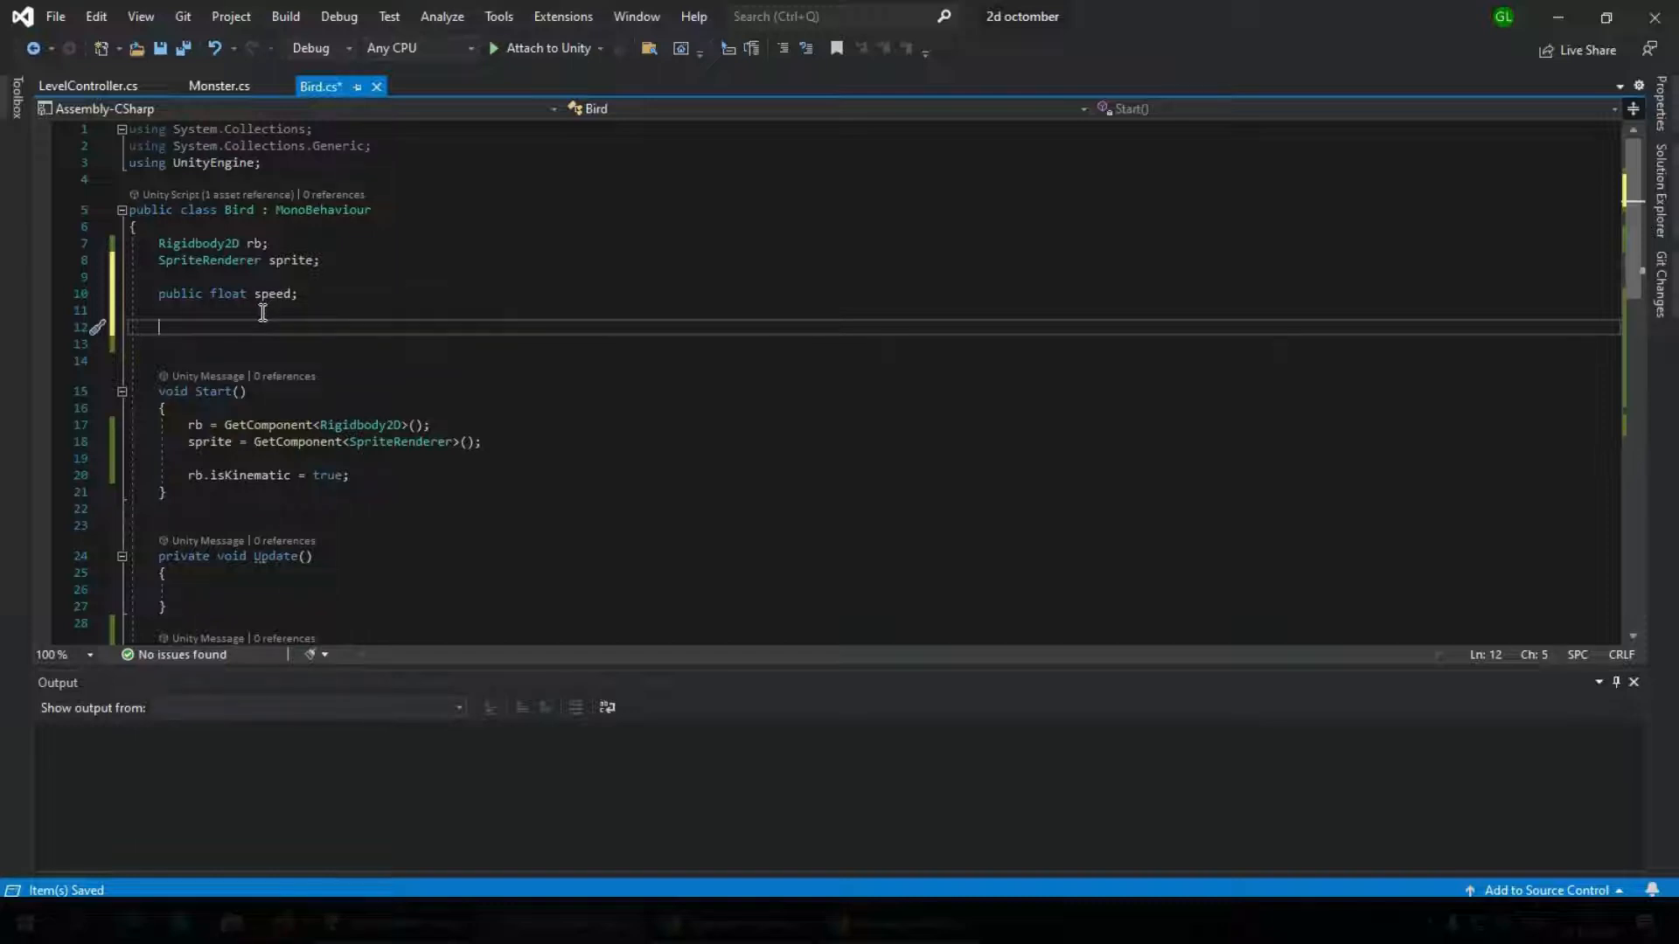
# Declare the field Vector2 startPosition; below the speed field
pyautogui.write('Vector2 ')
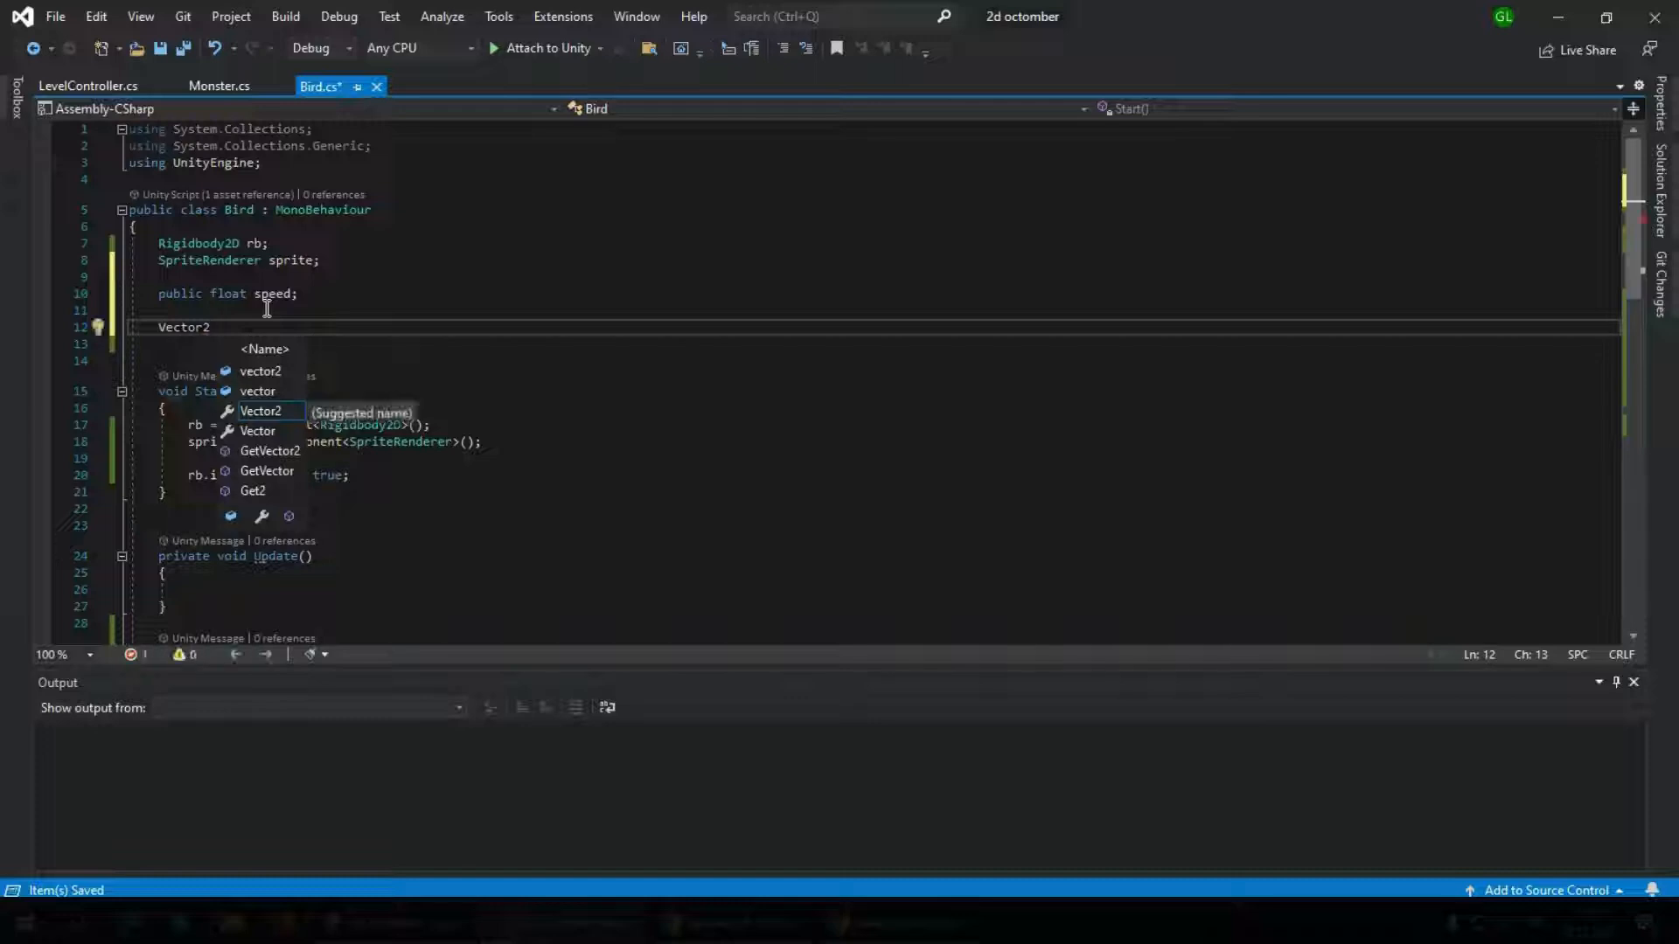
pyautogui.write('start')
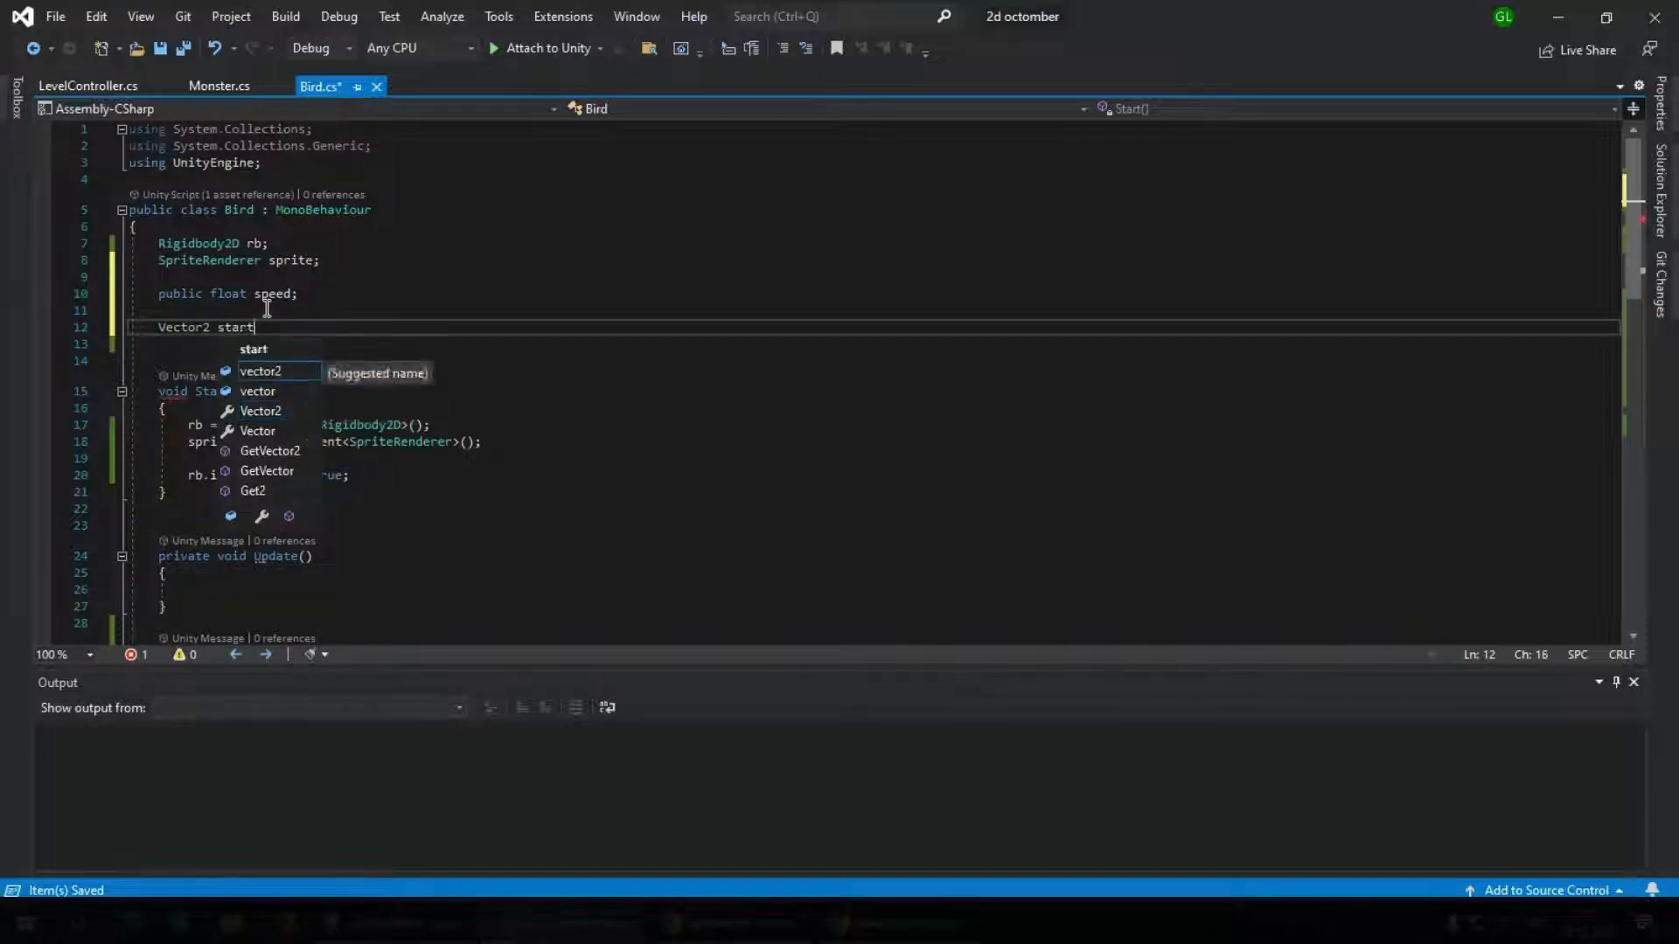
pyautogui.write('Position;')
pyautogui.press('Return')
# Declare a second field, Vector2 currentPosition;, directly below startPosition
pyautogui.write('vec')
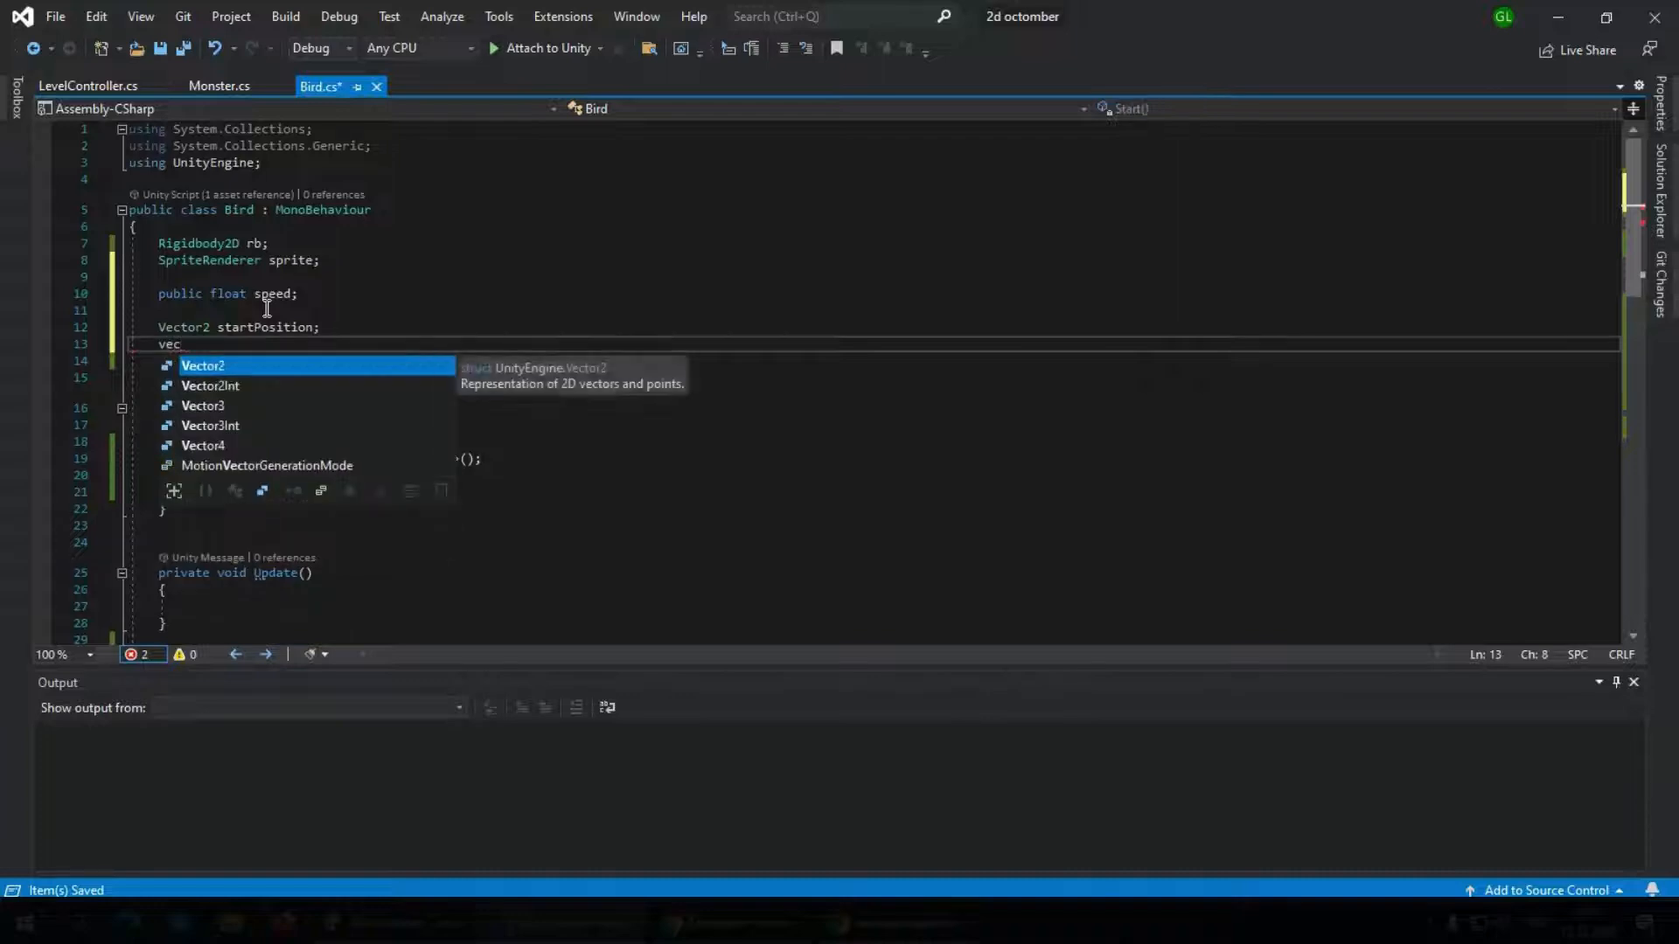
pyautogui.press('Tab')
pyautogui.write('cure')
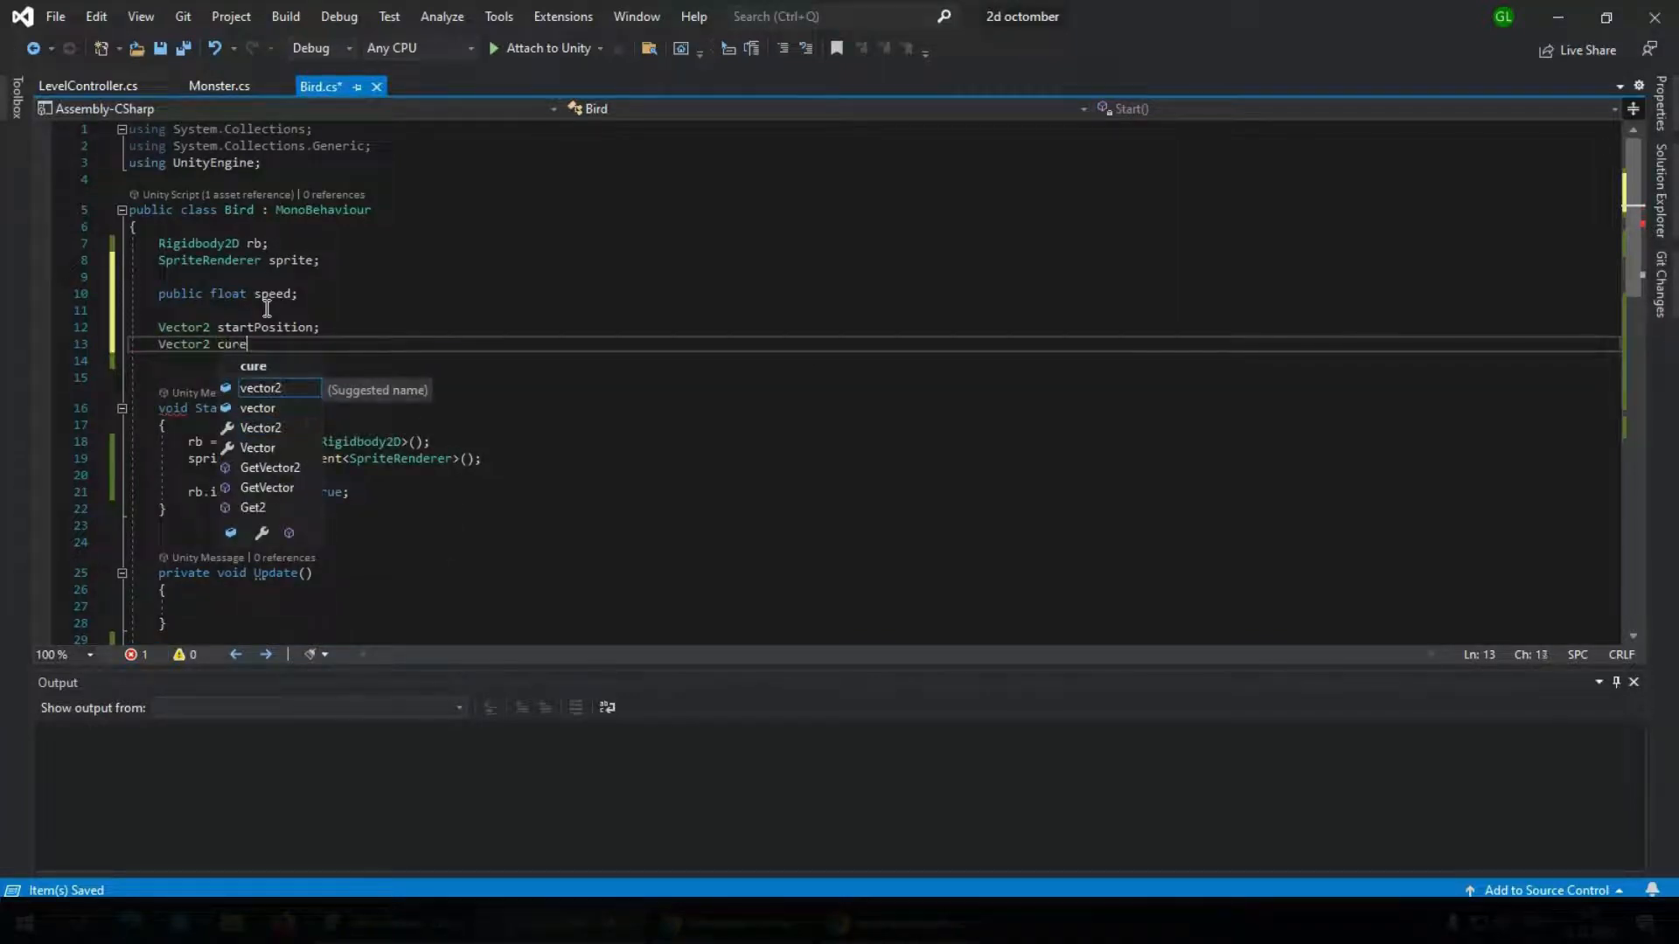
pyautogui.press('BackSpace')
pyautogui.write('rentPos')
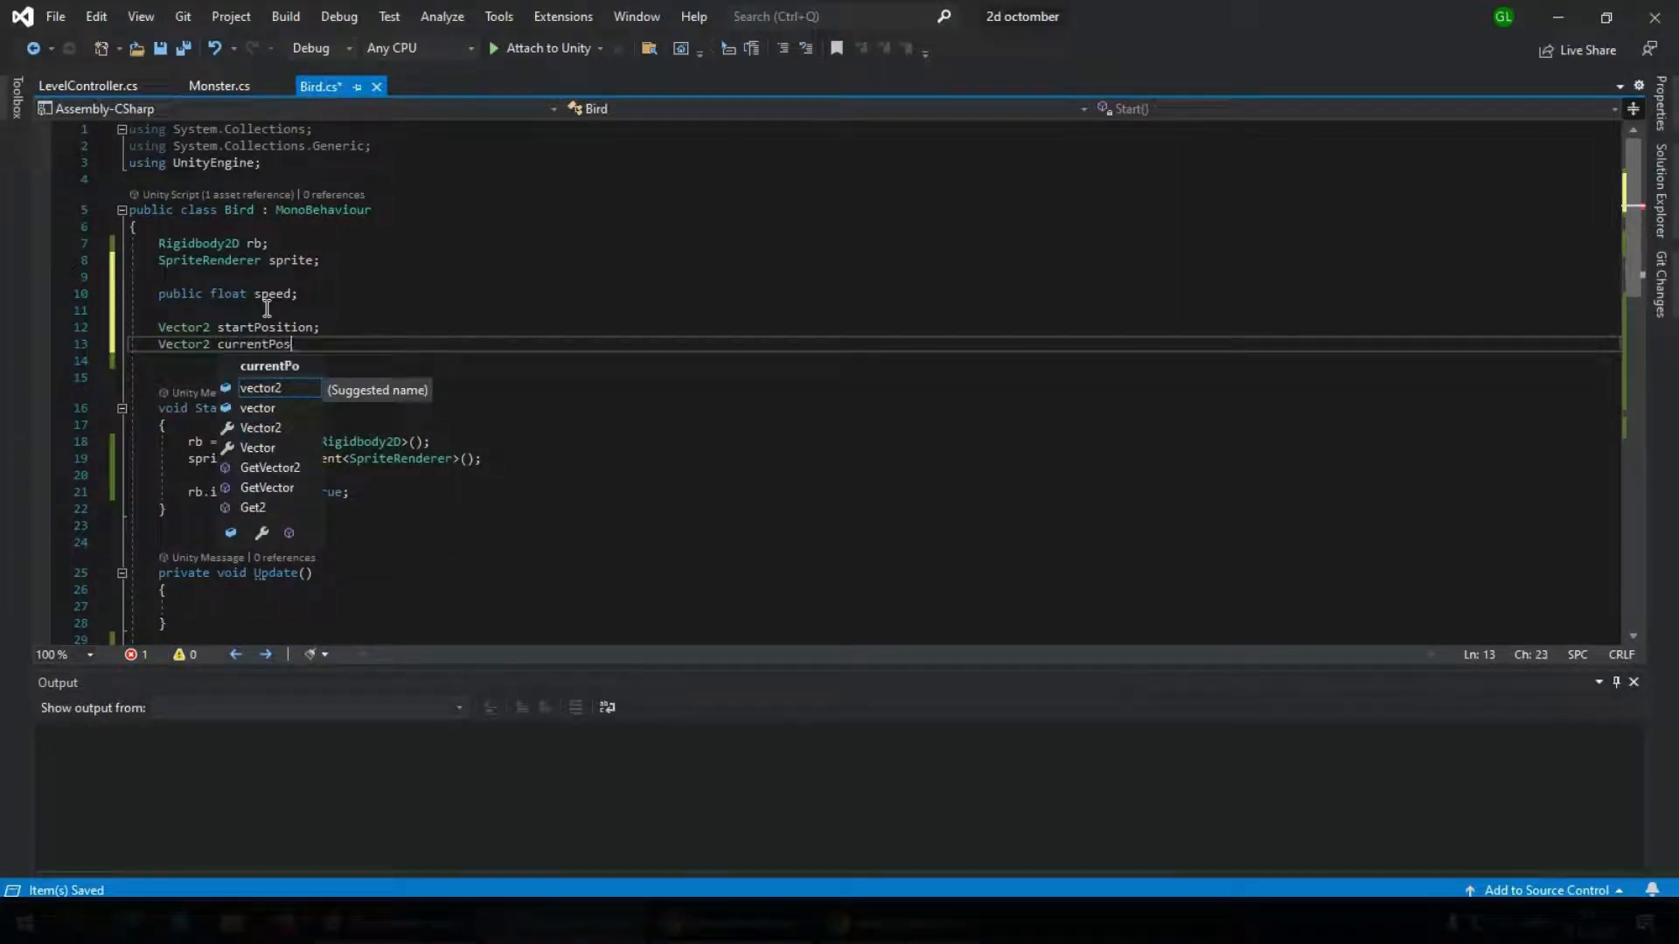
pyautogui.write('ition;')
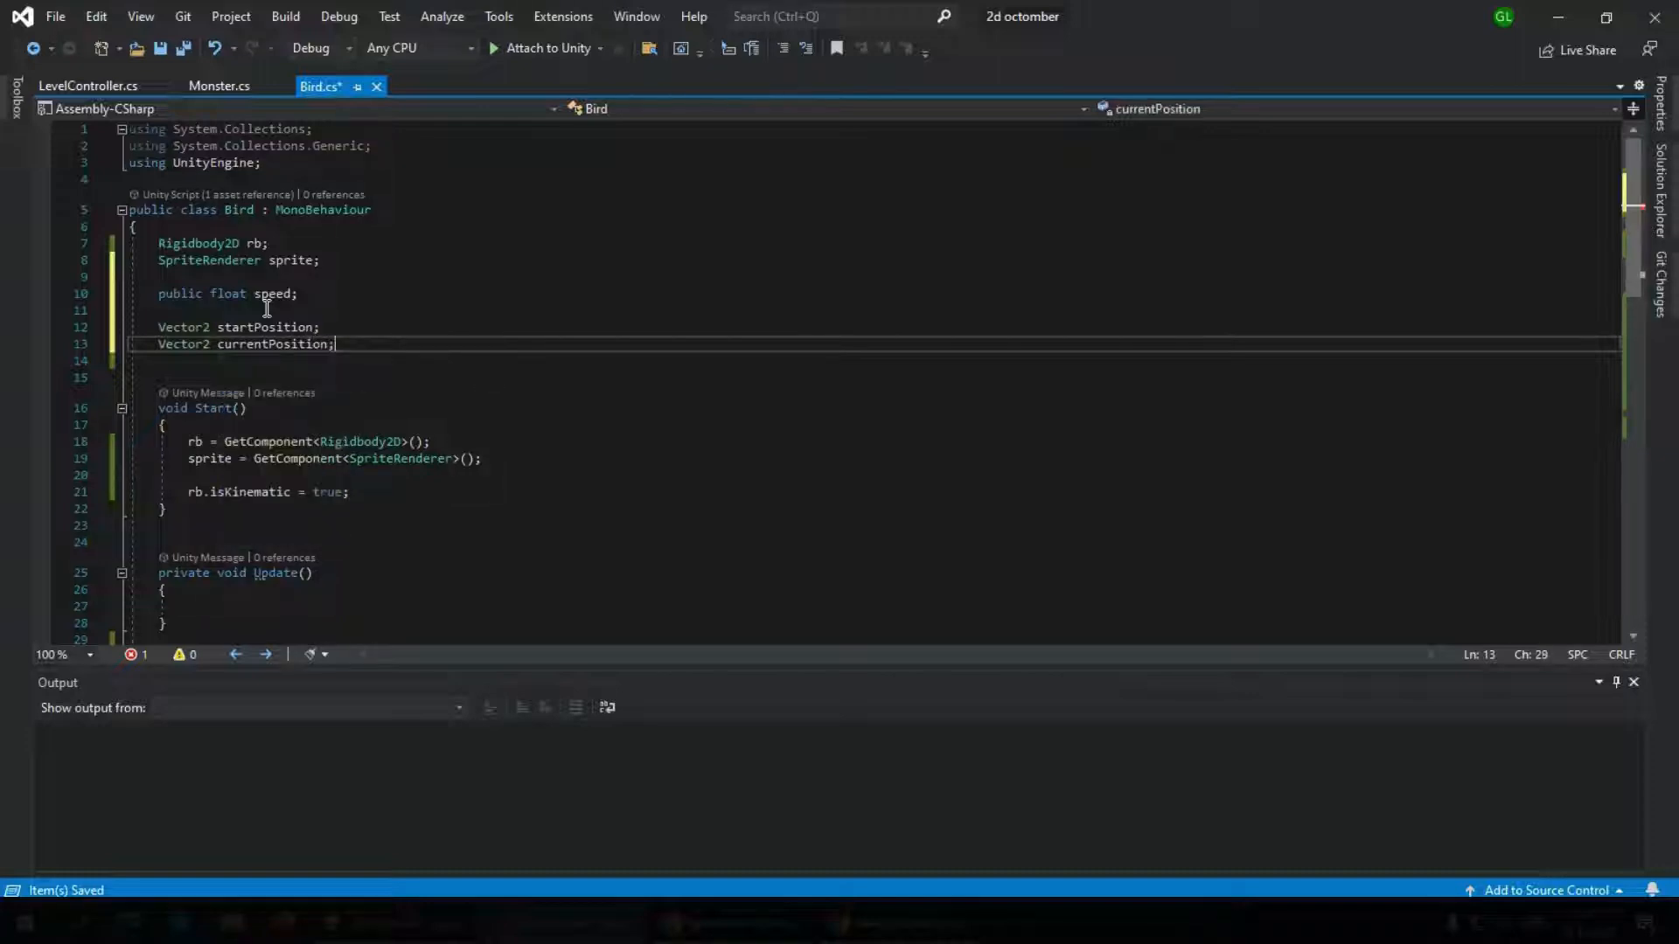
# Declare the field Vector2 directrion; directly below currentPosition in the Bird class and save the script
pyautogui.press('Return')
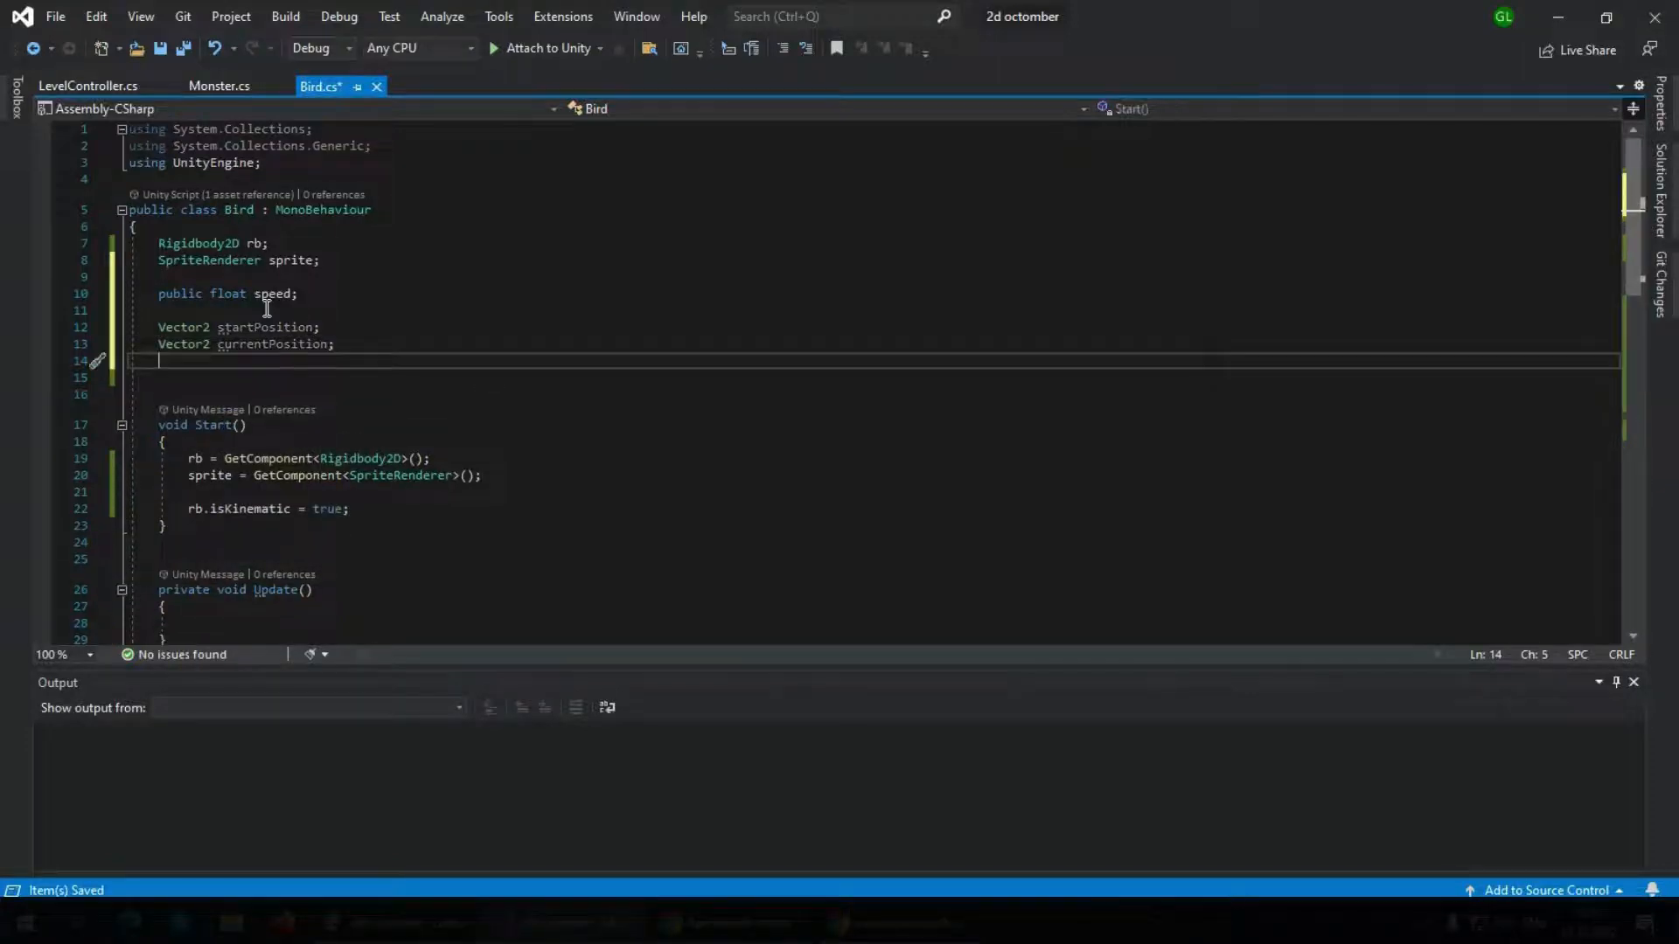
pyautogui.write('Vector2 direc')
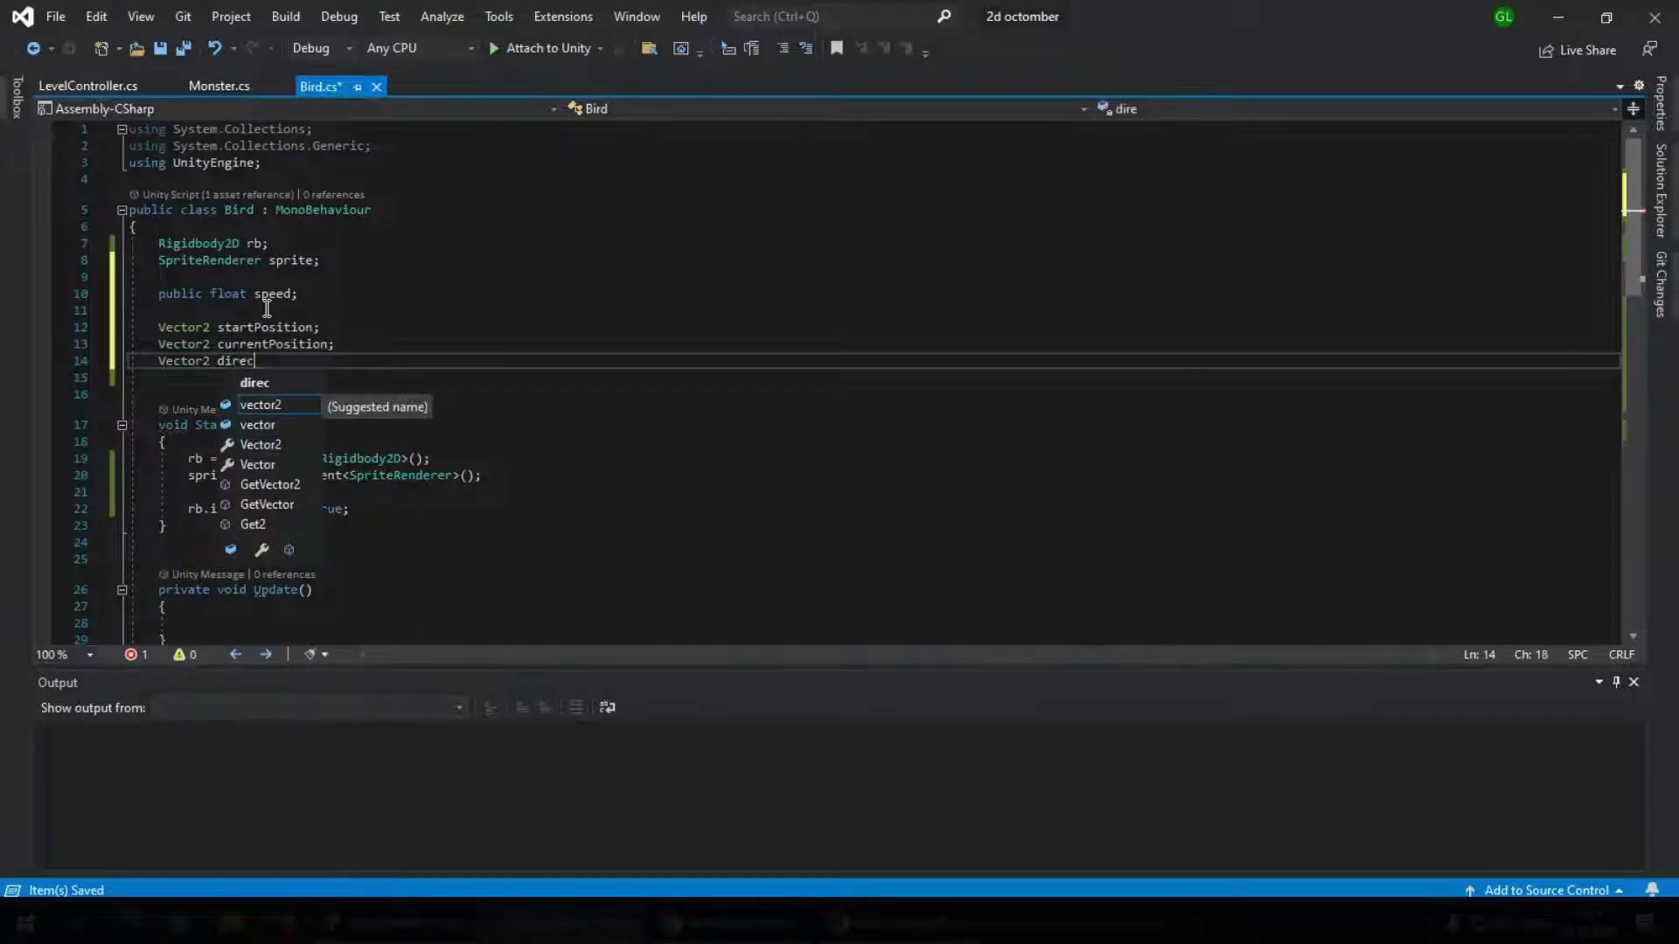
pyautogui.write('trion;')
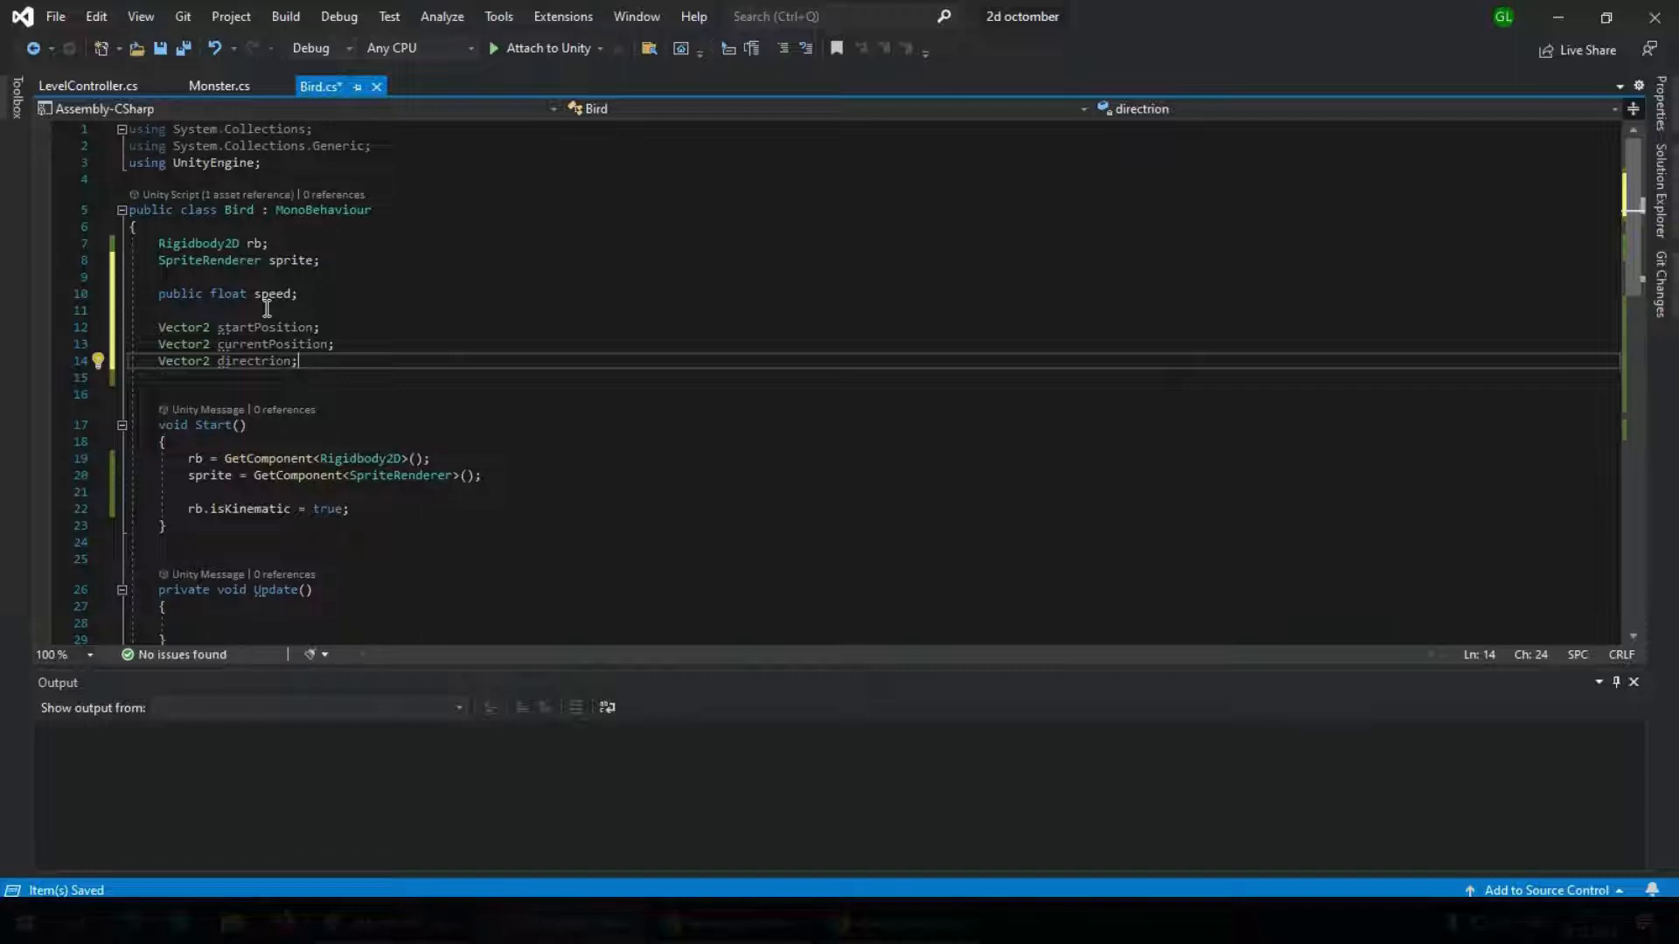
pyautogui.hotkey('ctrl', 's')
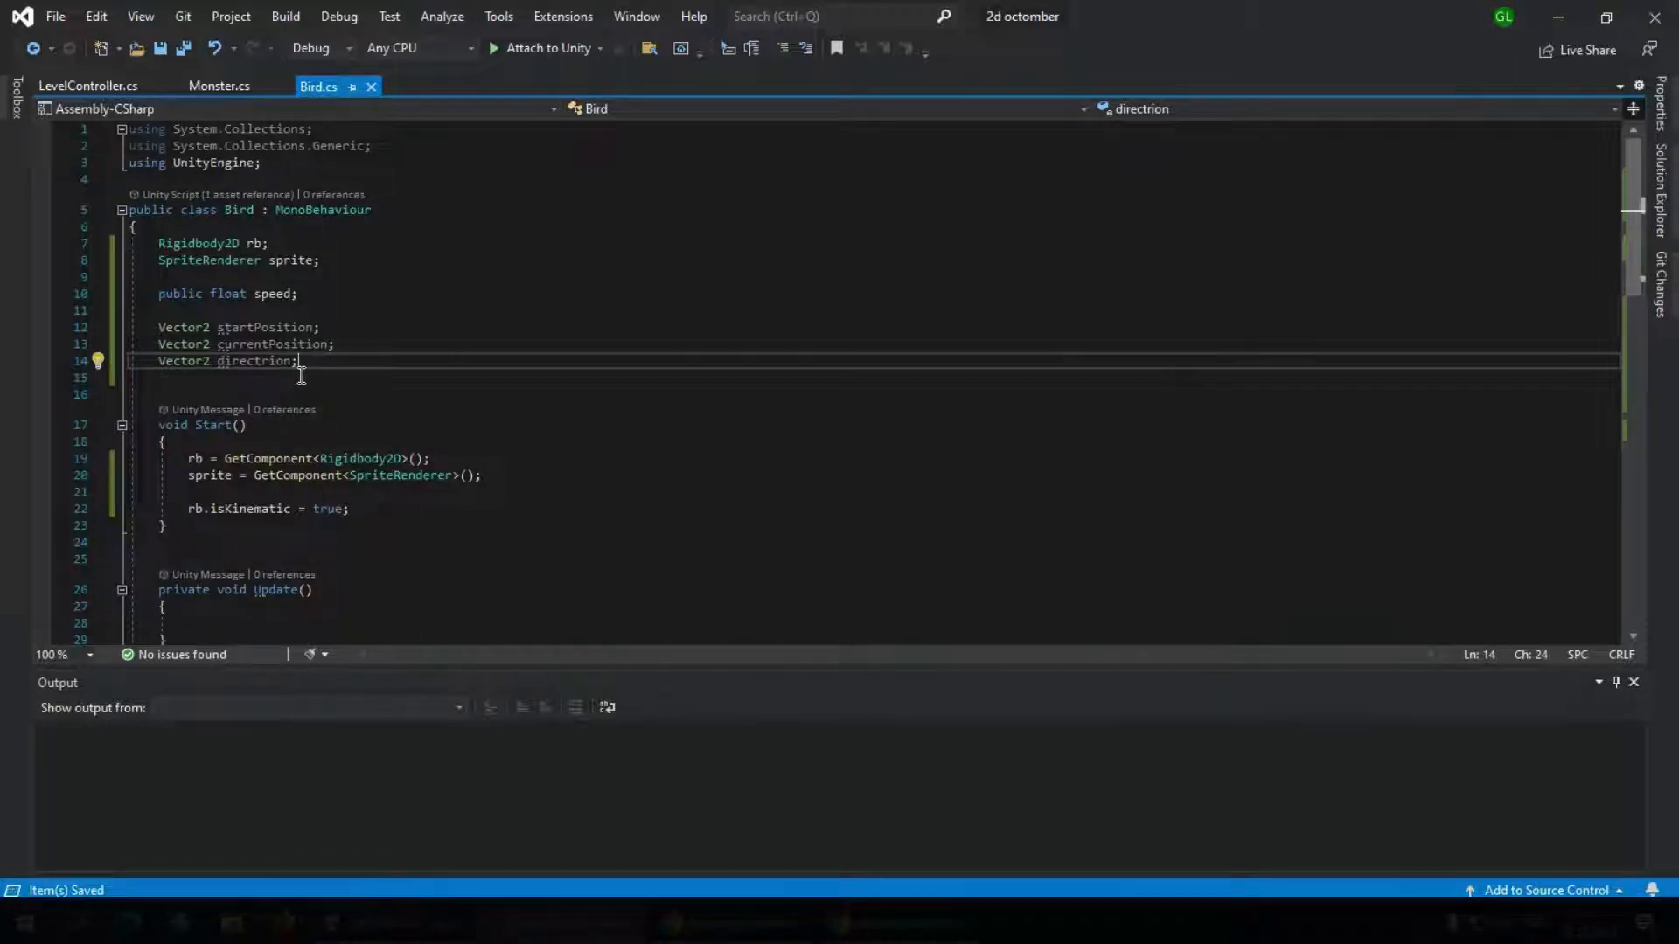
# Insert blank lines at the start of the OnMouseUp method, above sprite.color = Color.white;
pyautogui.scroll(-5, 279, 355)
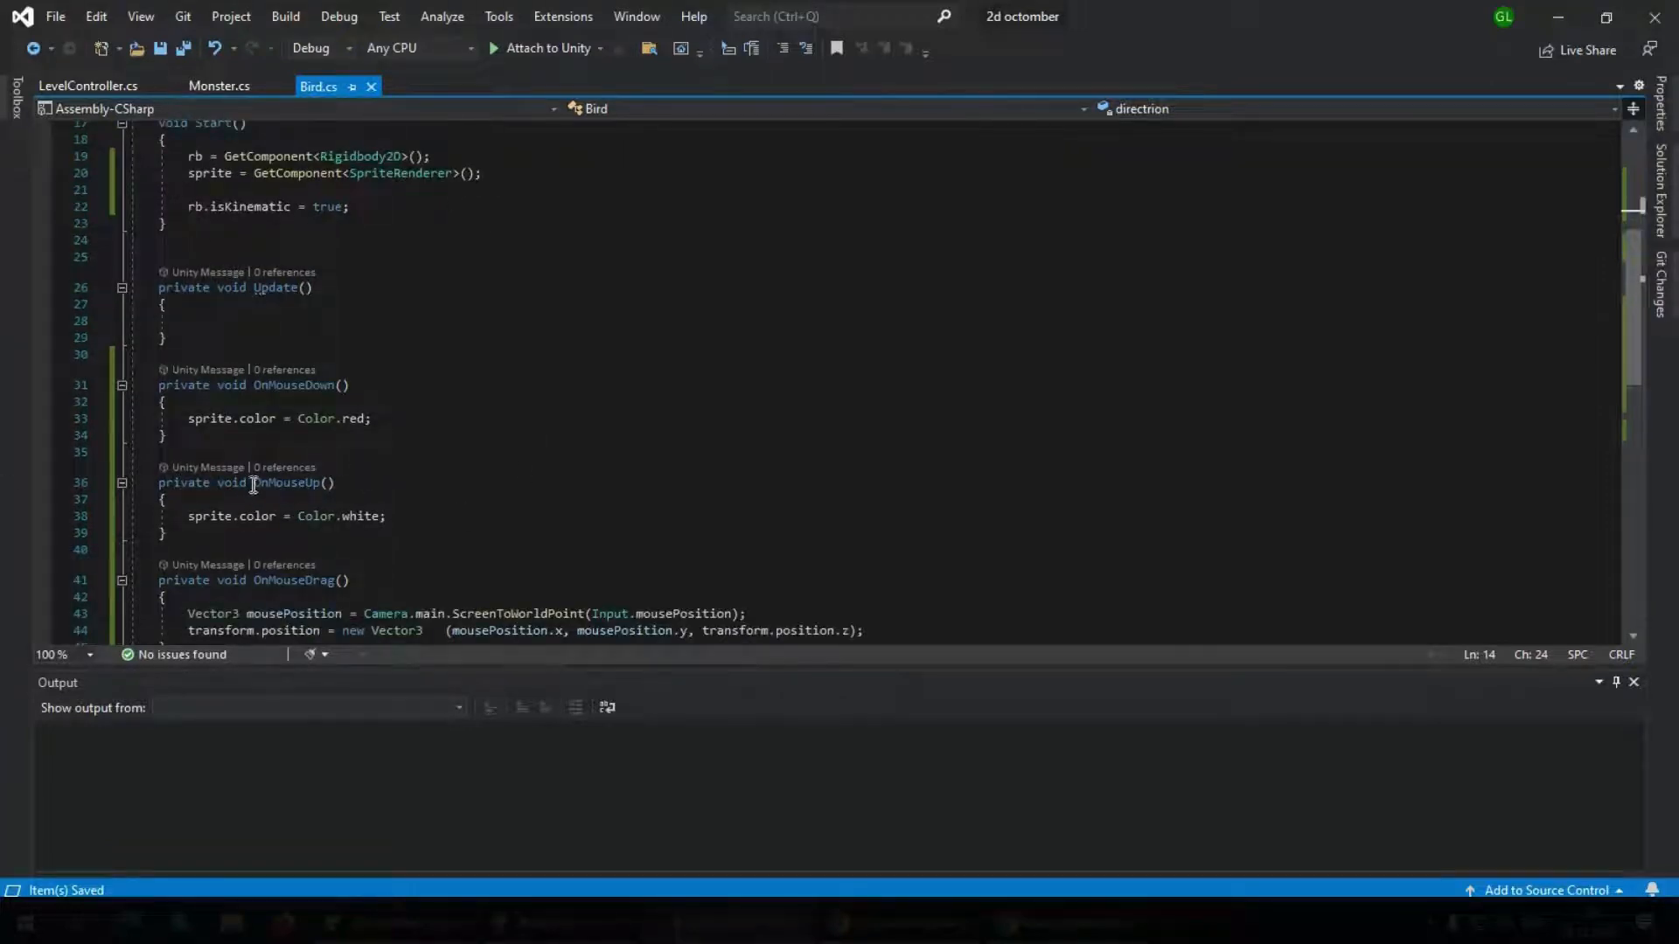
pyautogui.click(185, 516)
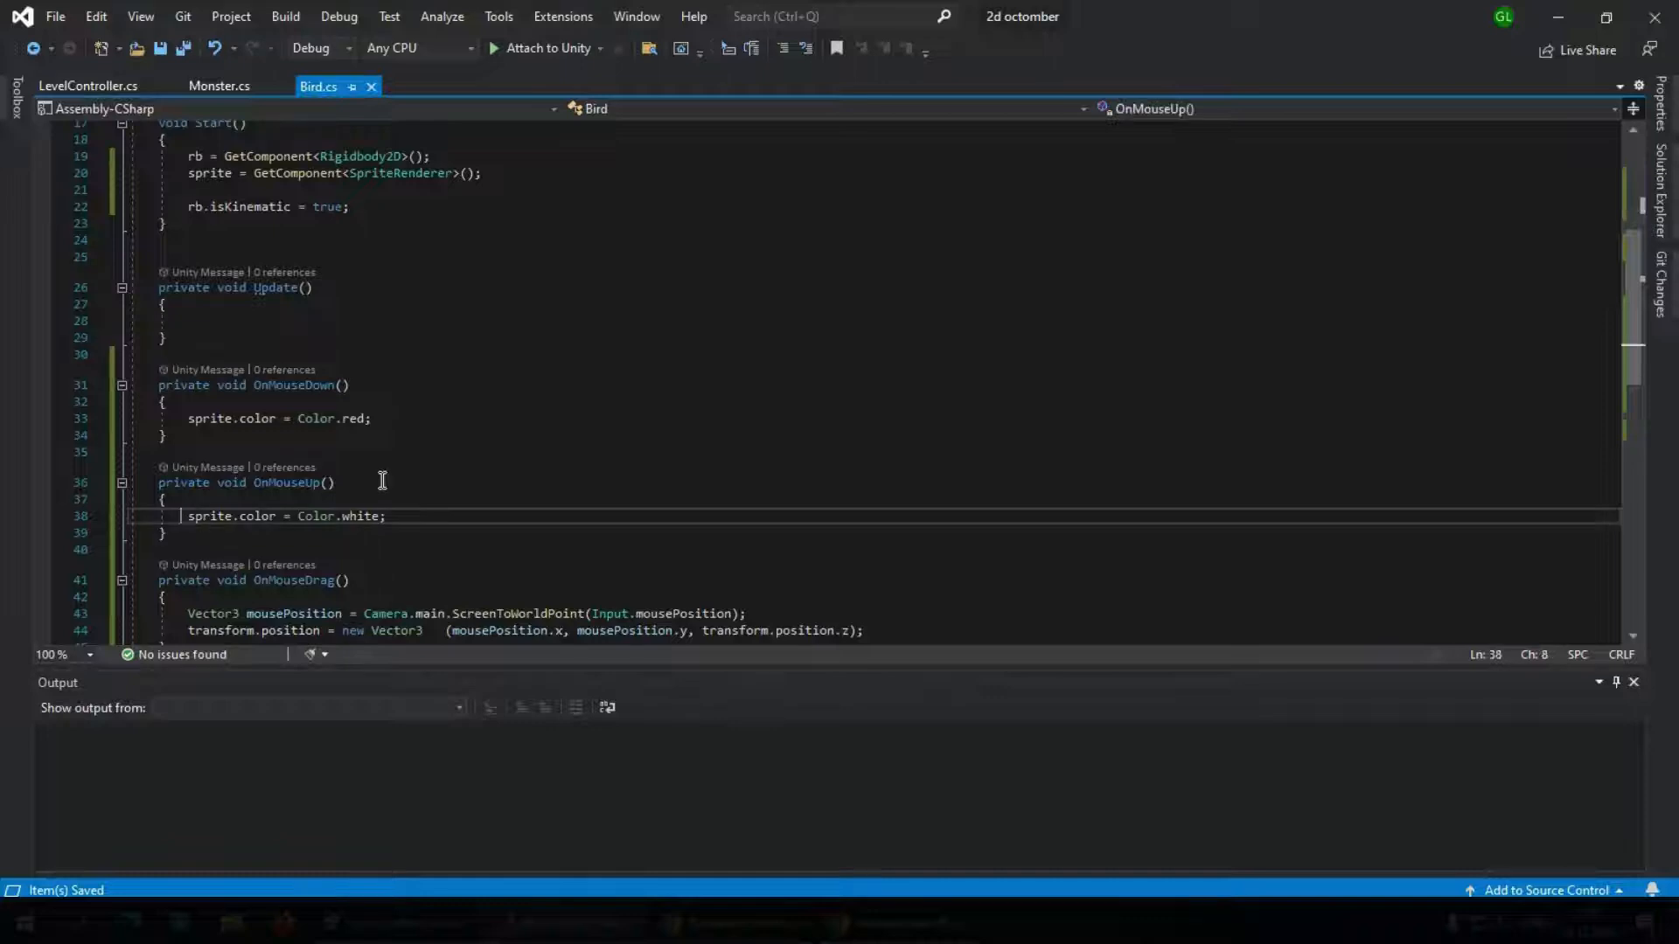
pyautogui.press('Return')
pyautogui.press('Return')
pyautogui.press('Return')
pyautogui.press('Return')
pyautogui.press('Return')
pyautogui.press('Up')
pyautogui.press('Up')
pyautogui.press('Up')
pyautogui.press('Up')
pyautogui.press('Up')
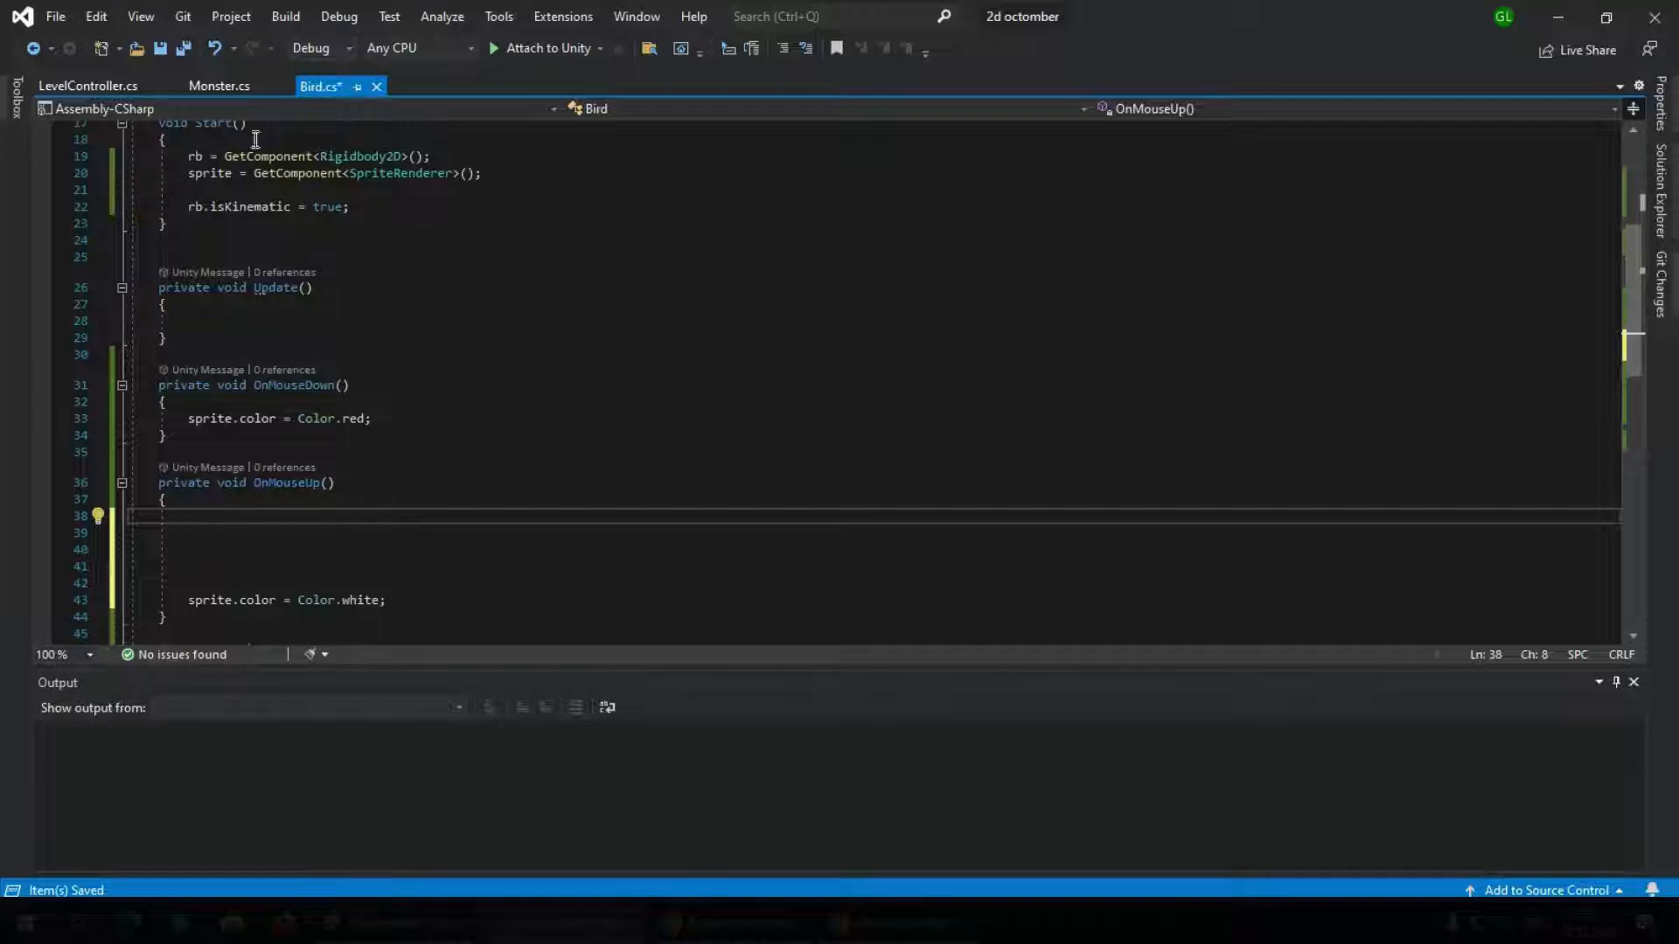
# Add startPosition = rb.position; to the Start method, below the SpriteRenderer assignment
pyautogui.scroll(4, 255, 139)
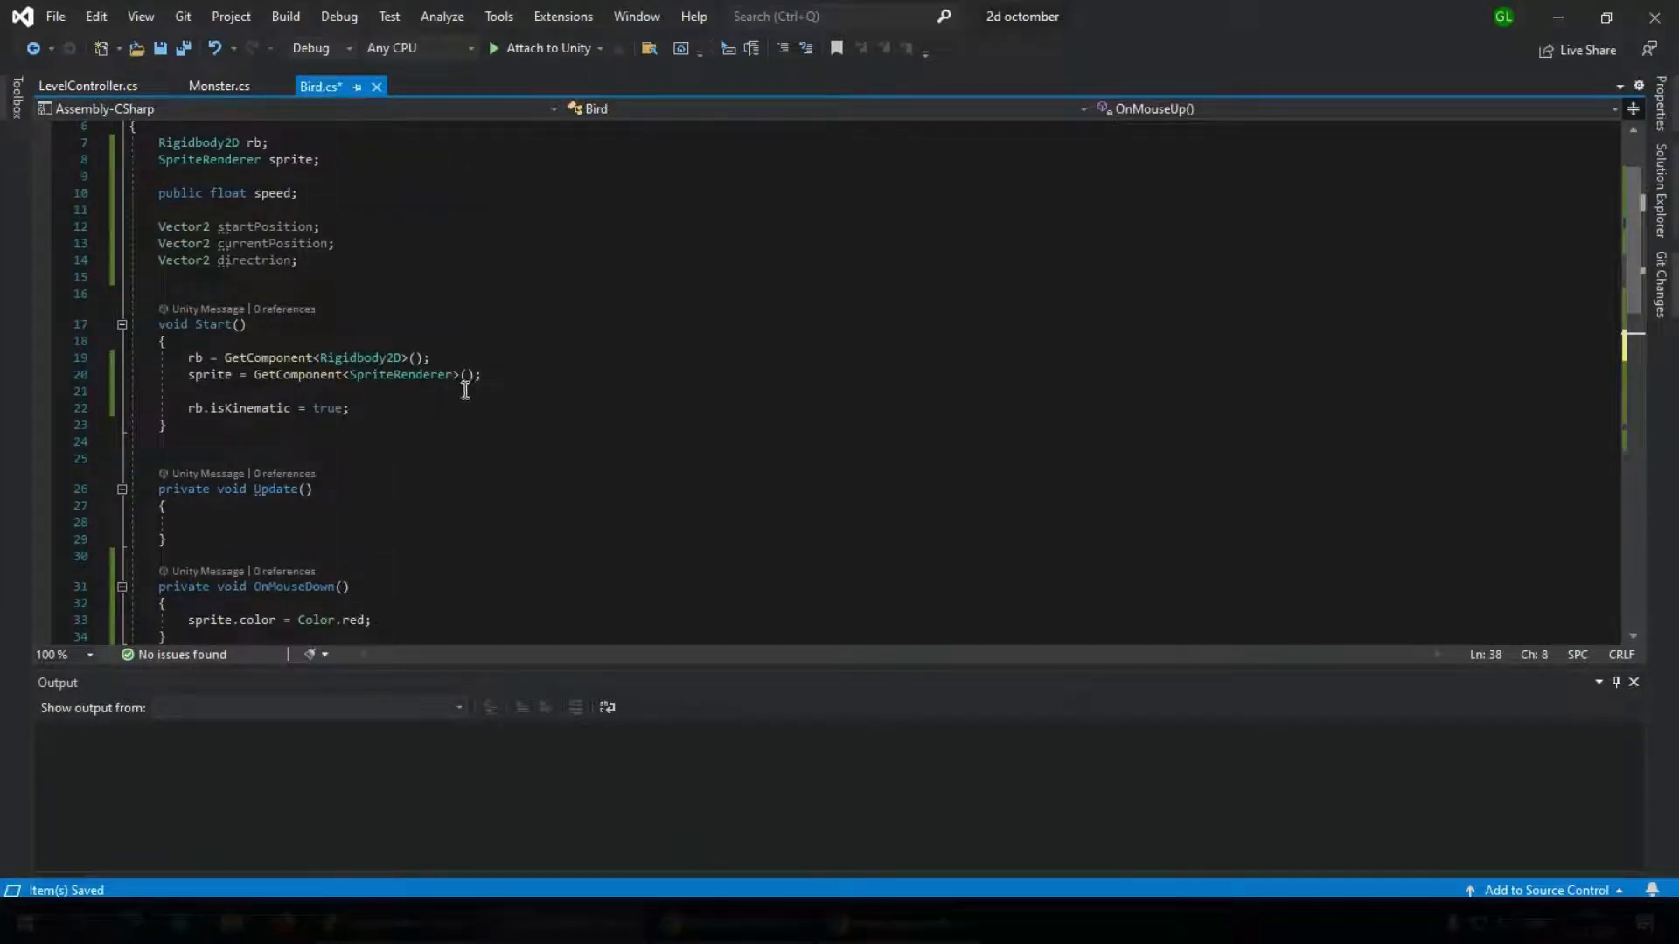
pyautogui.click(492, 378)
pyautogui.press('Return')
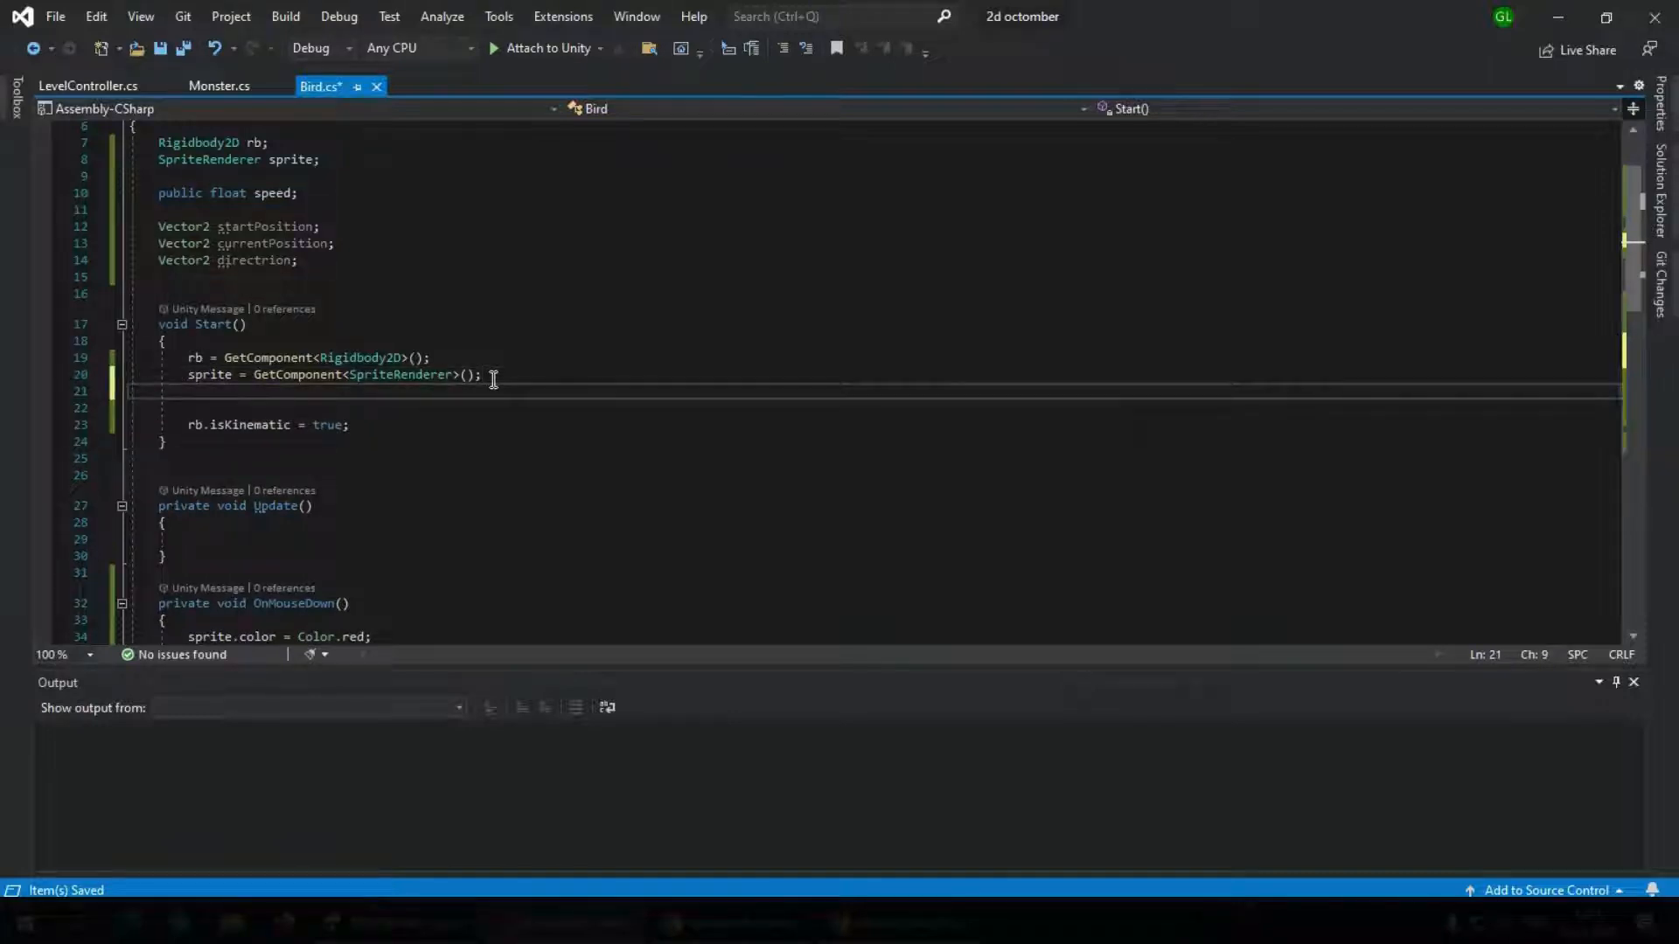
pyautogui.write('startPosition')
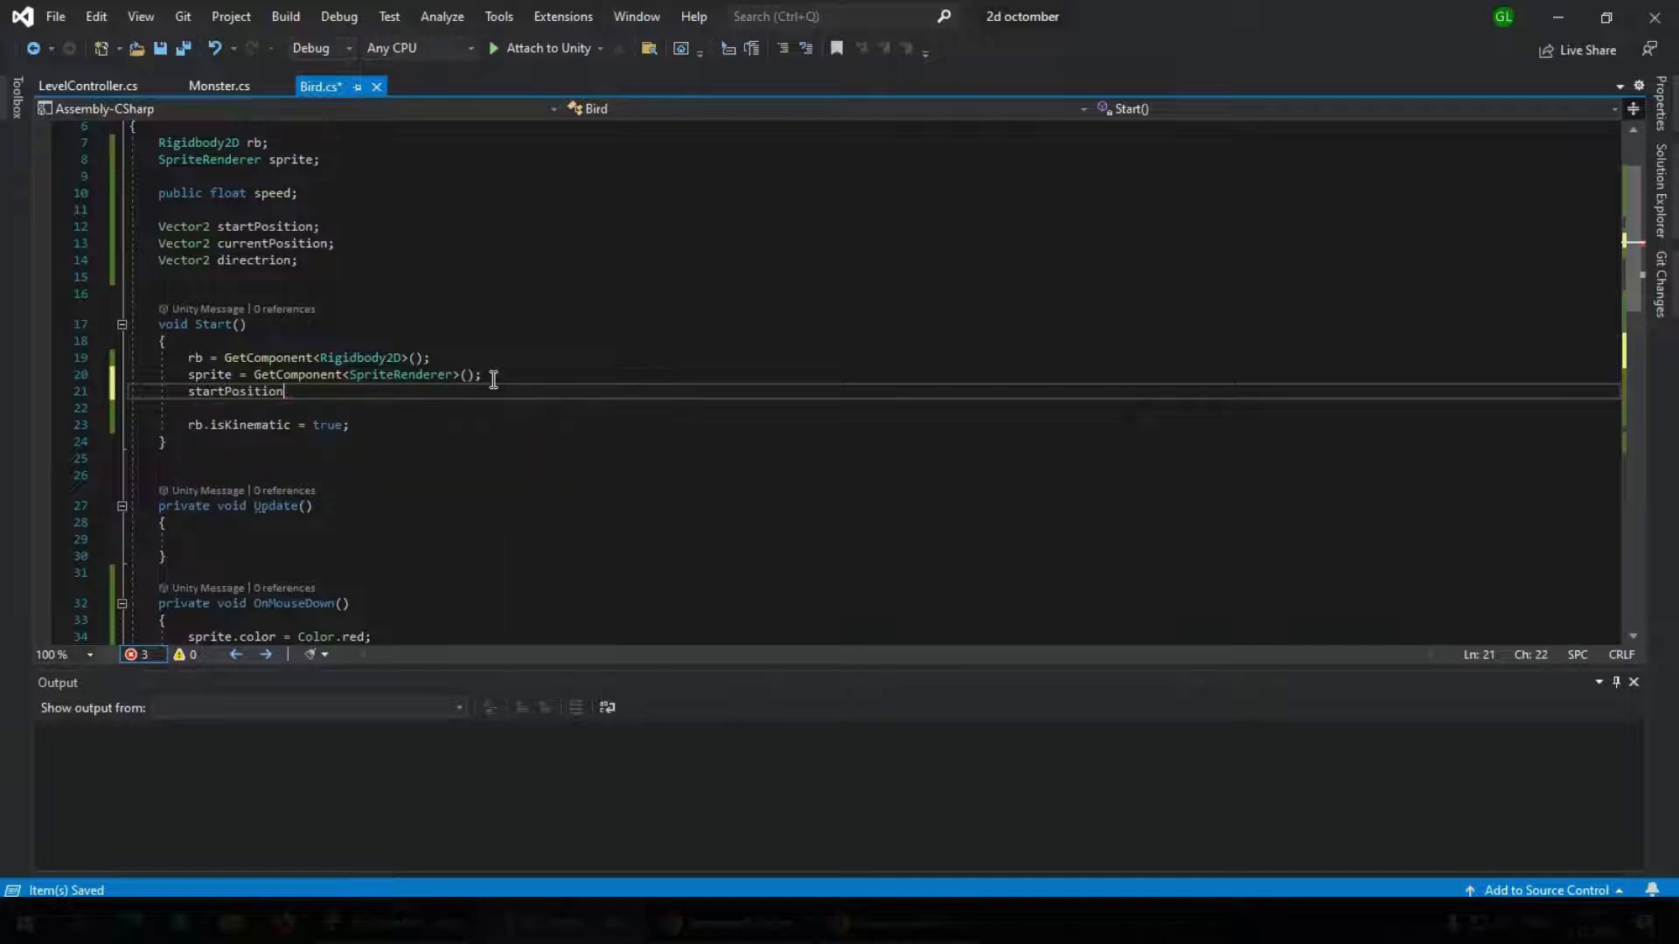
pyautogui.write('.')
pyautogui.press('BackSpace')
pyautogui.write('=rb.po')
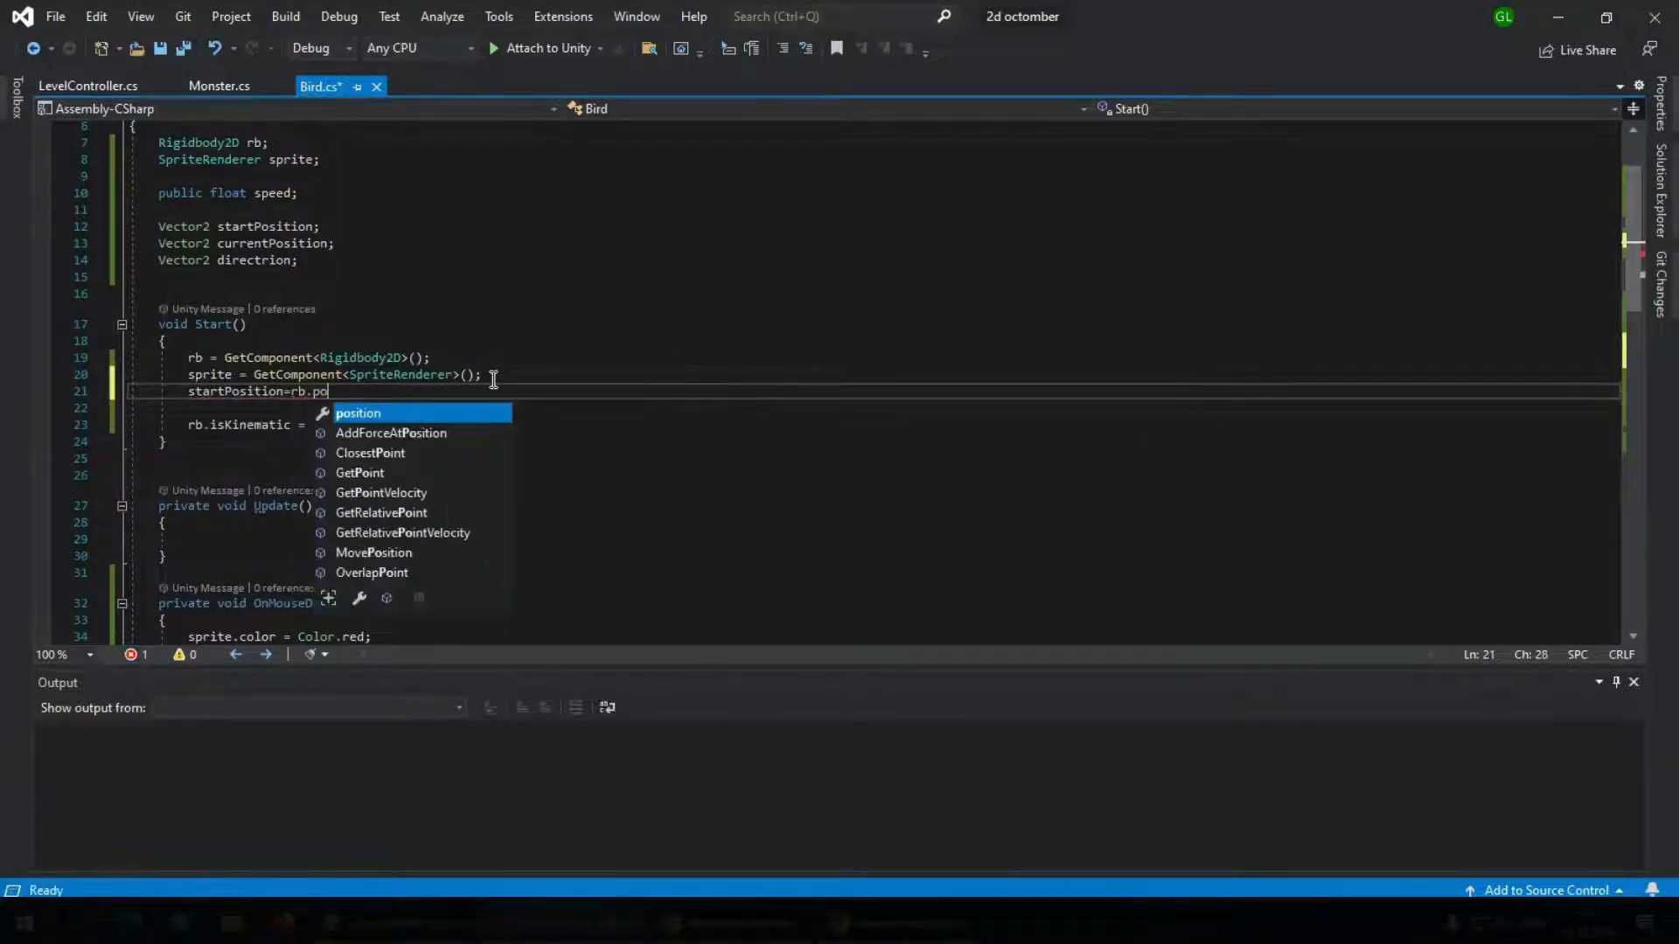
pyautogui.press('Tab')
pyautogui.write(';')
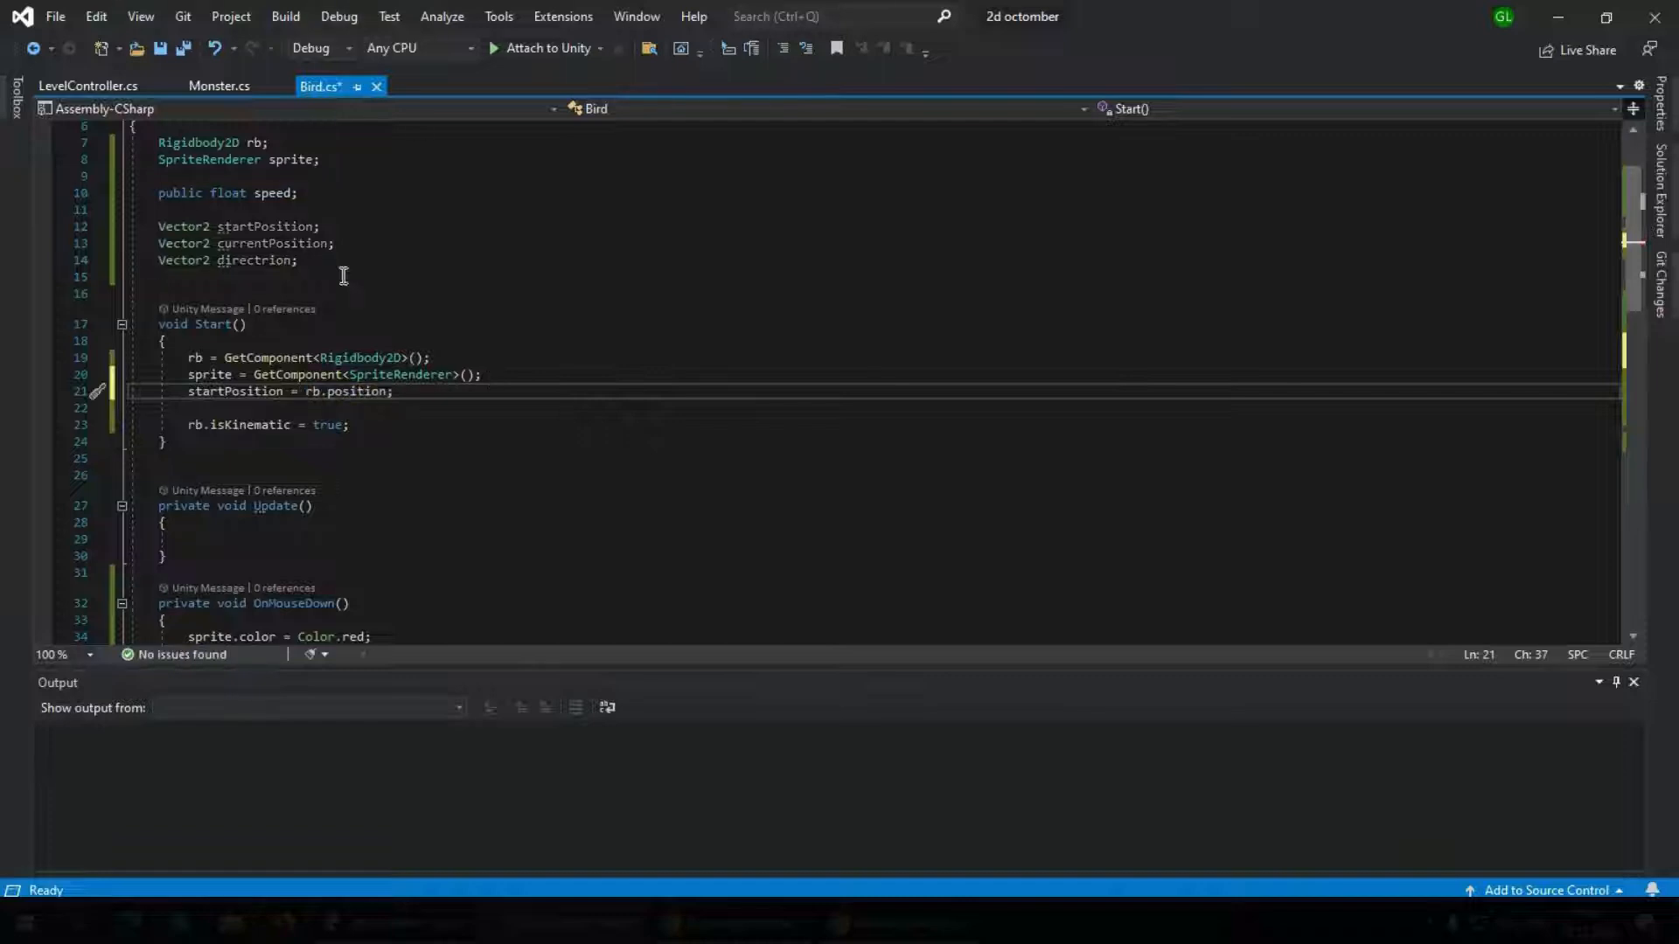
# Add currentPosition = rb.position; as the first line of the OnMouseUp method
pyautogui.scroll(-2, 360, 405)
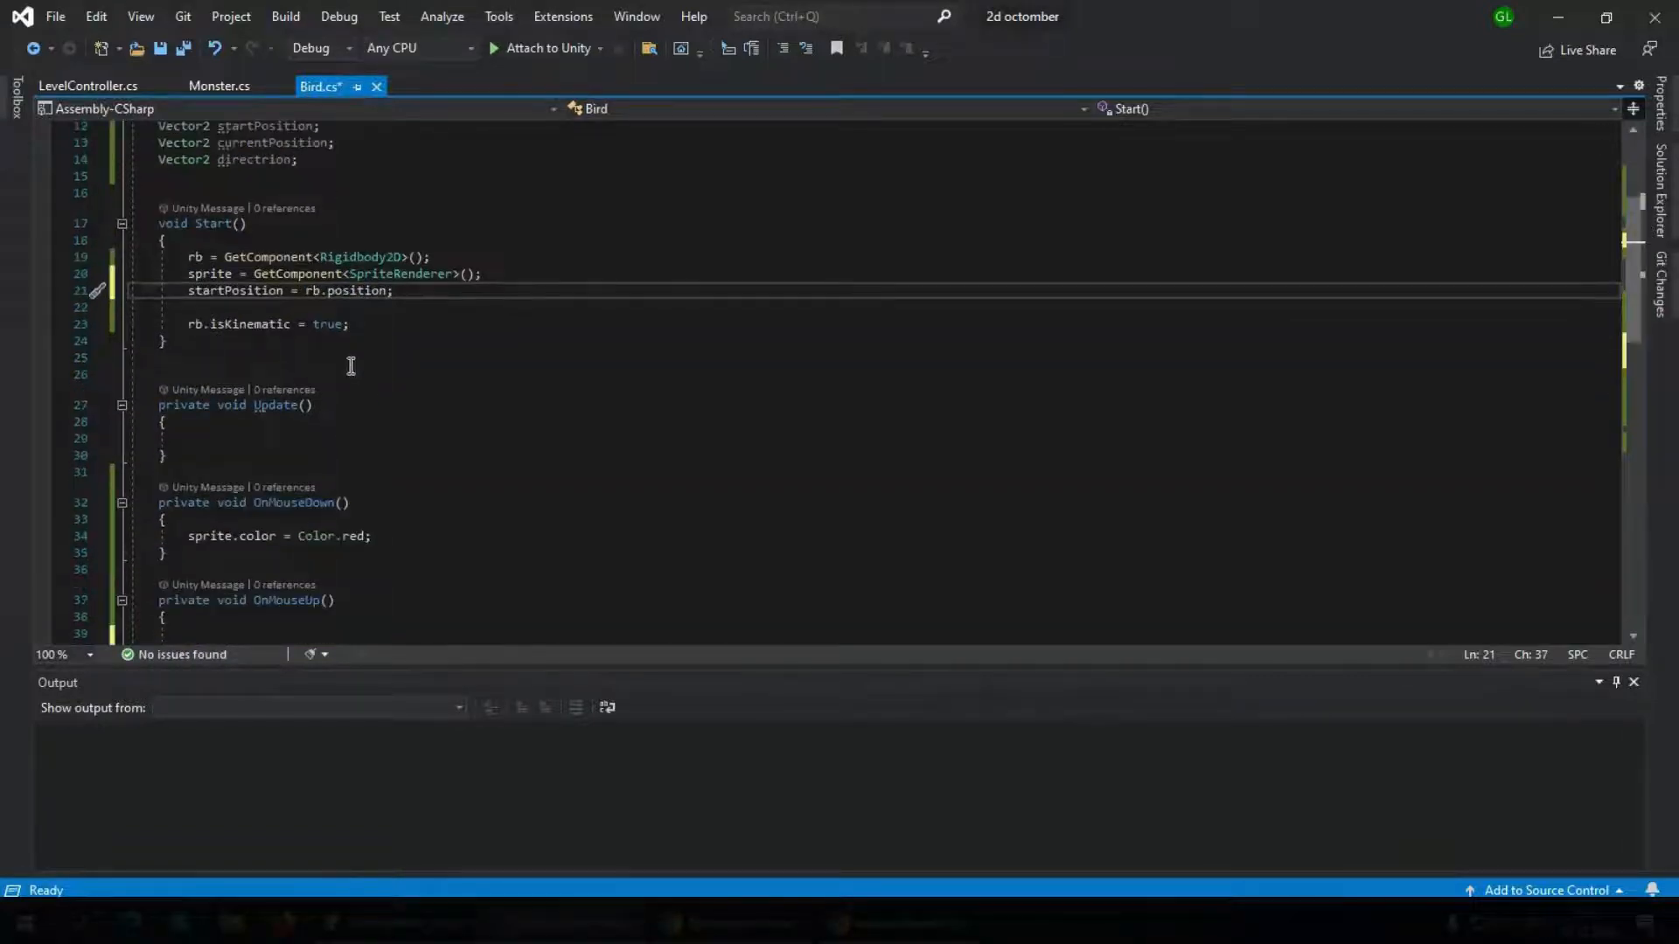
pyautogui.scroll(-2, 326, 476)
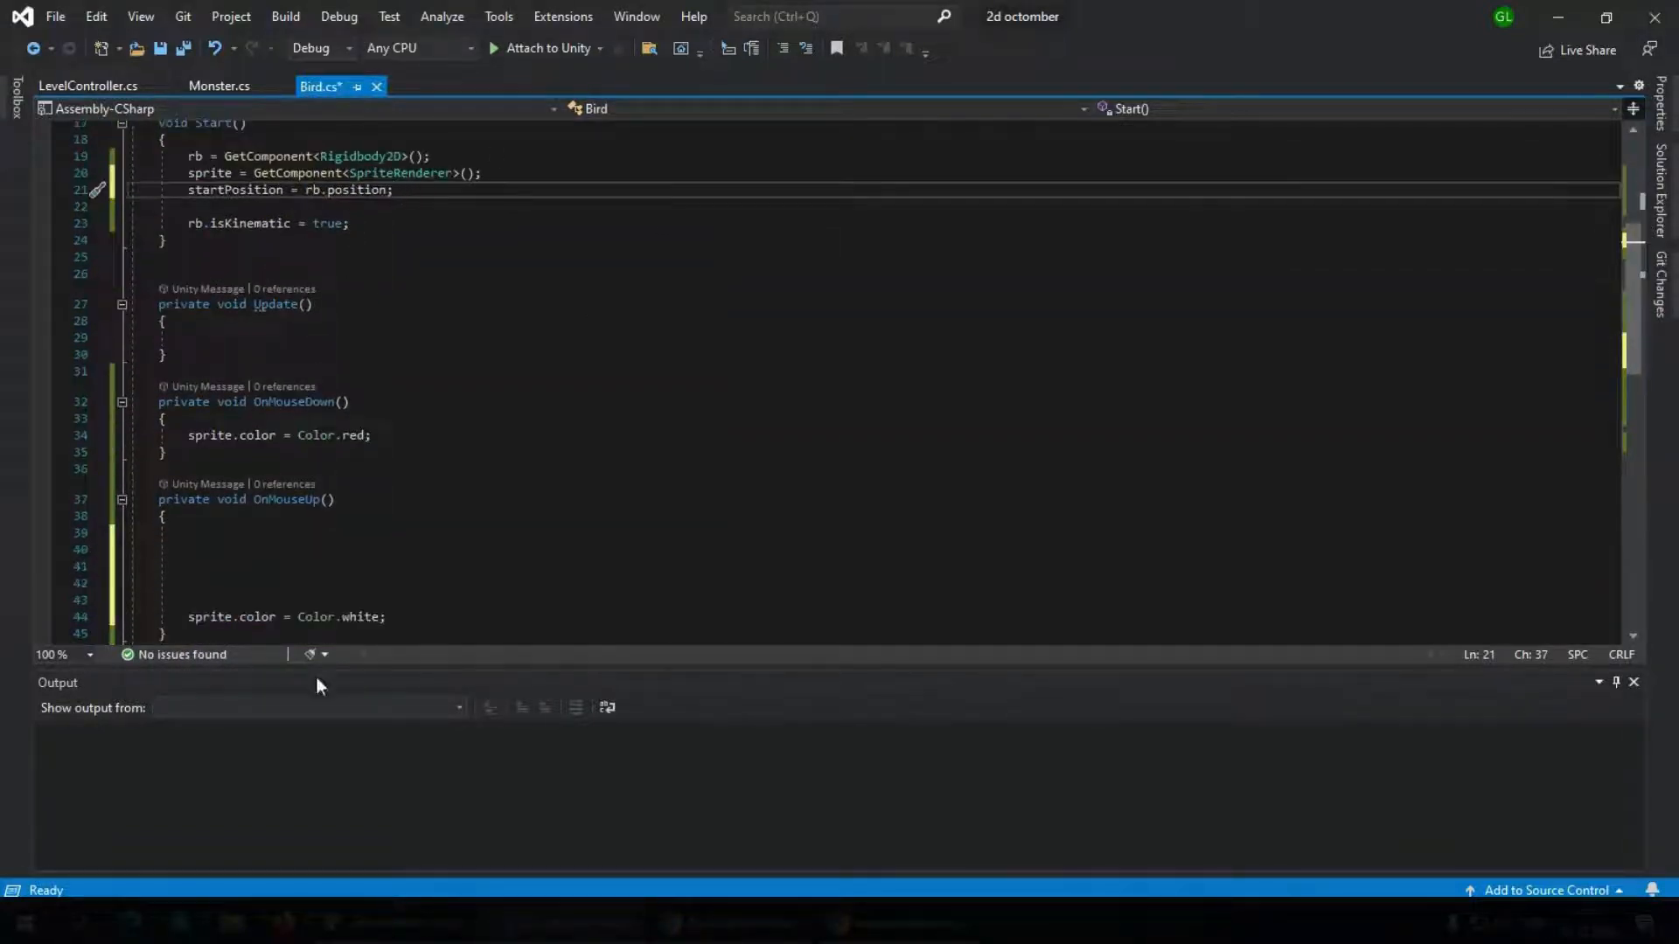
pyautogui.scroll(-3, 286, 466)
pyautogui.click(216, 385)
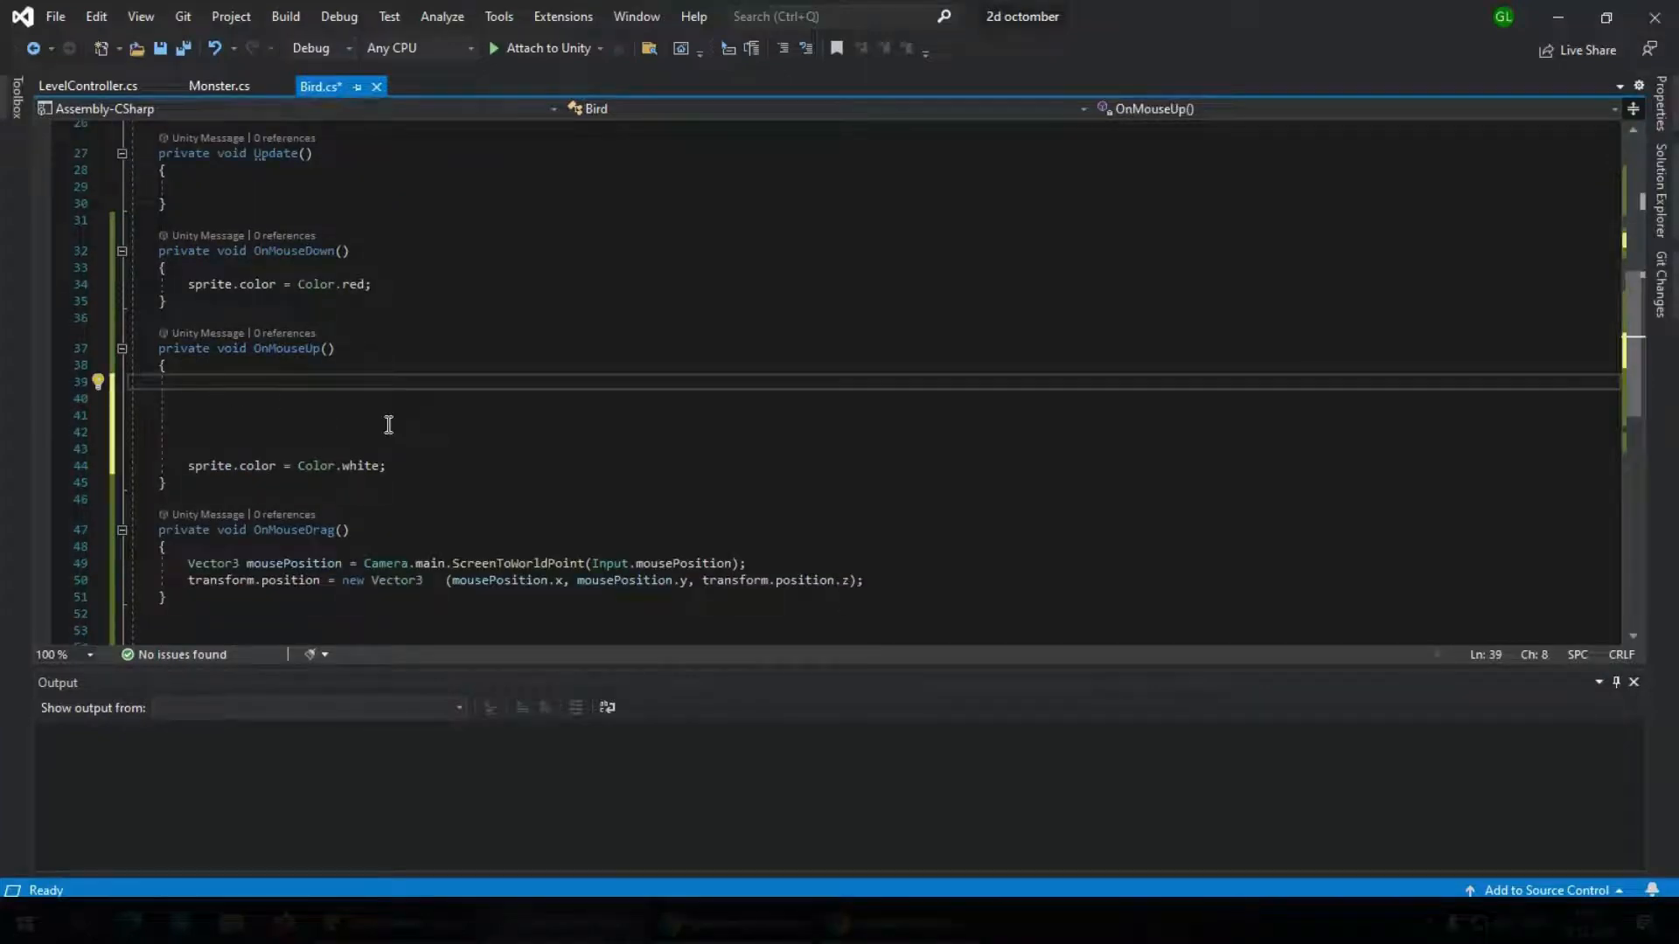
pyautogui.write('cur')
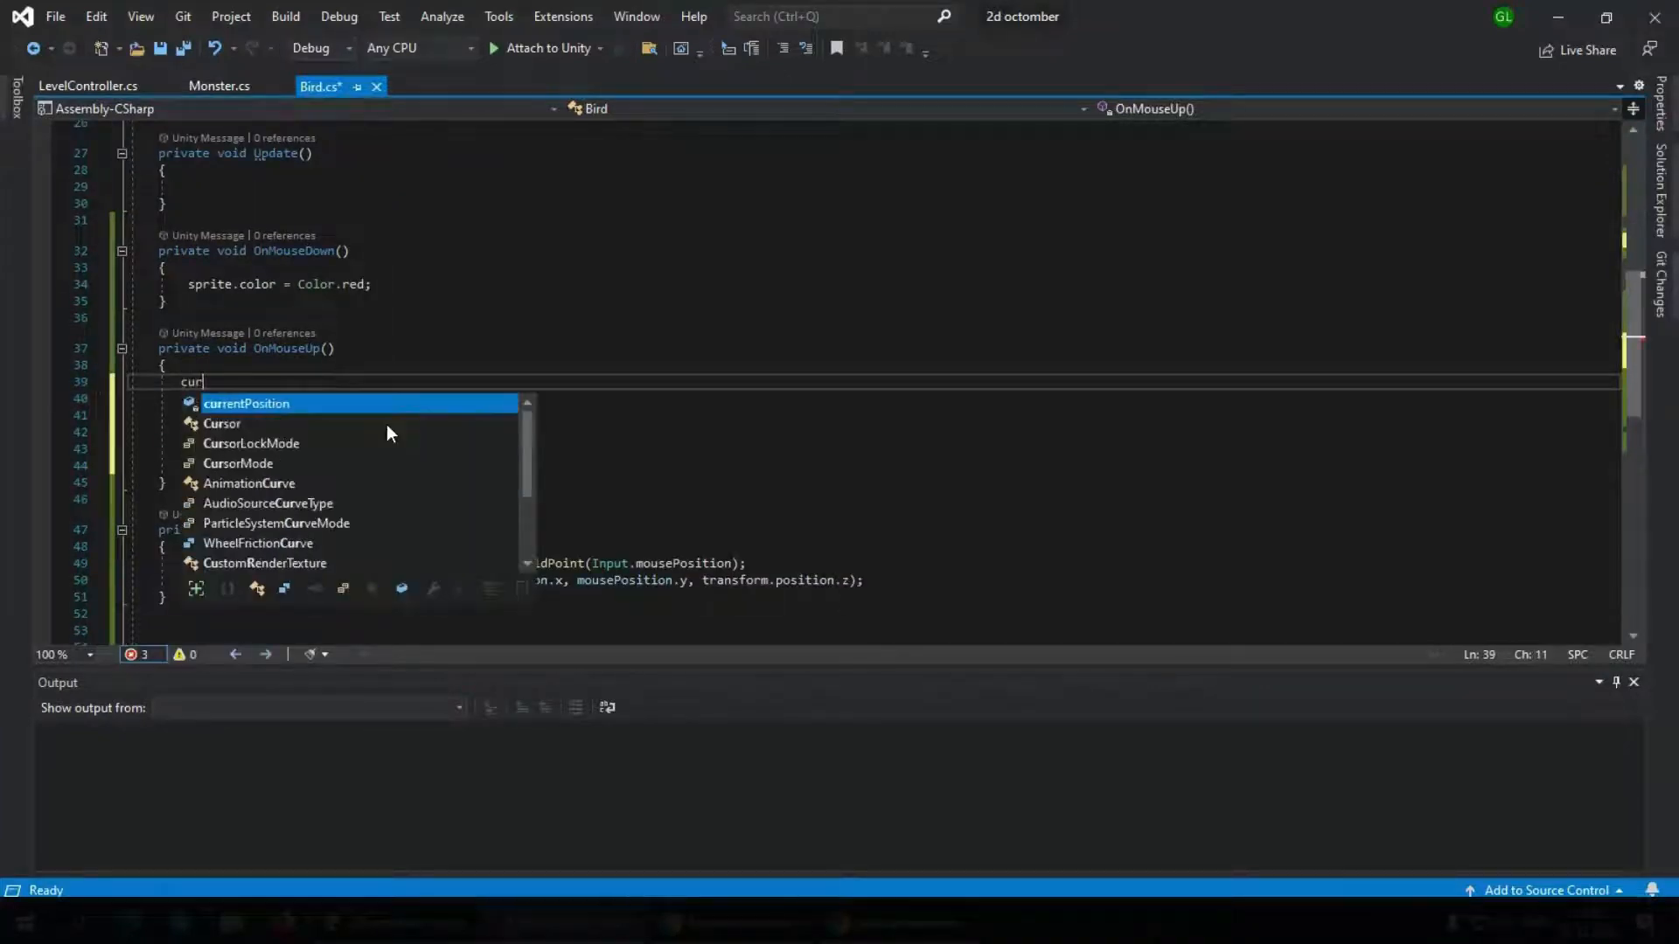
pyautogui.write('rentPosition = rb.')
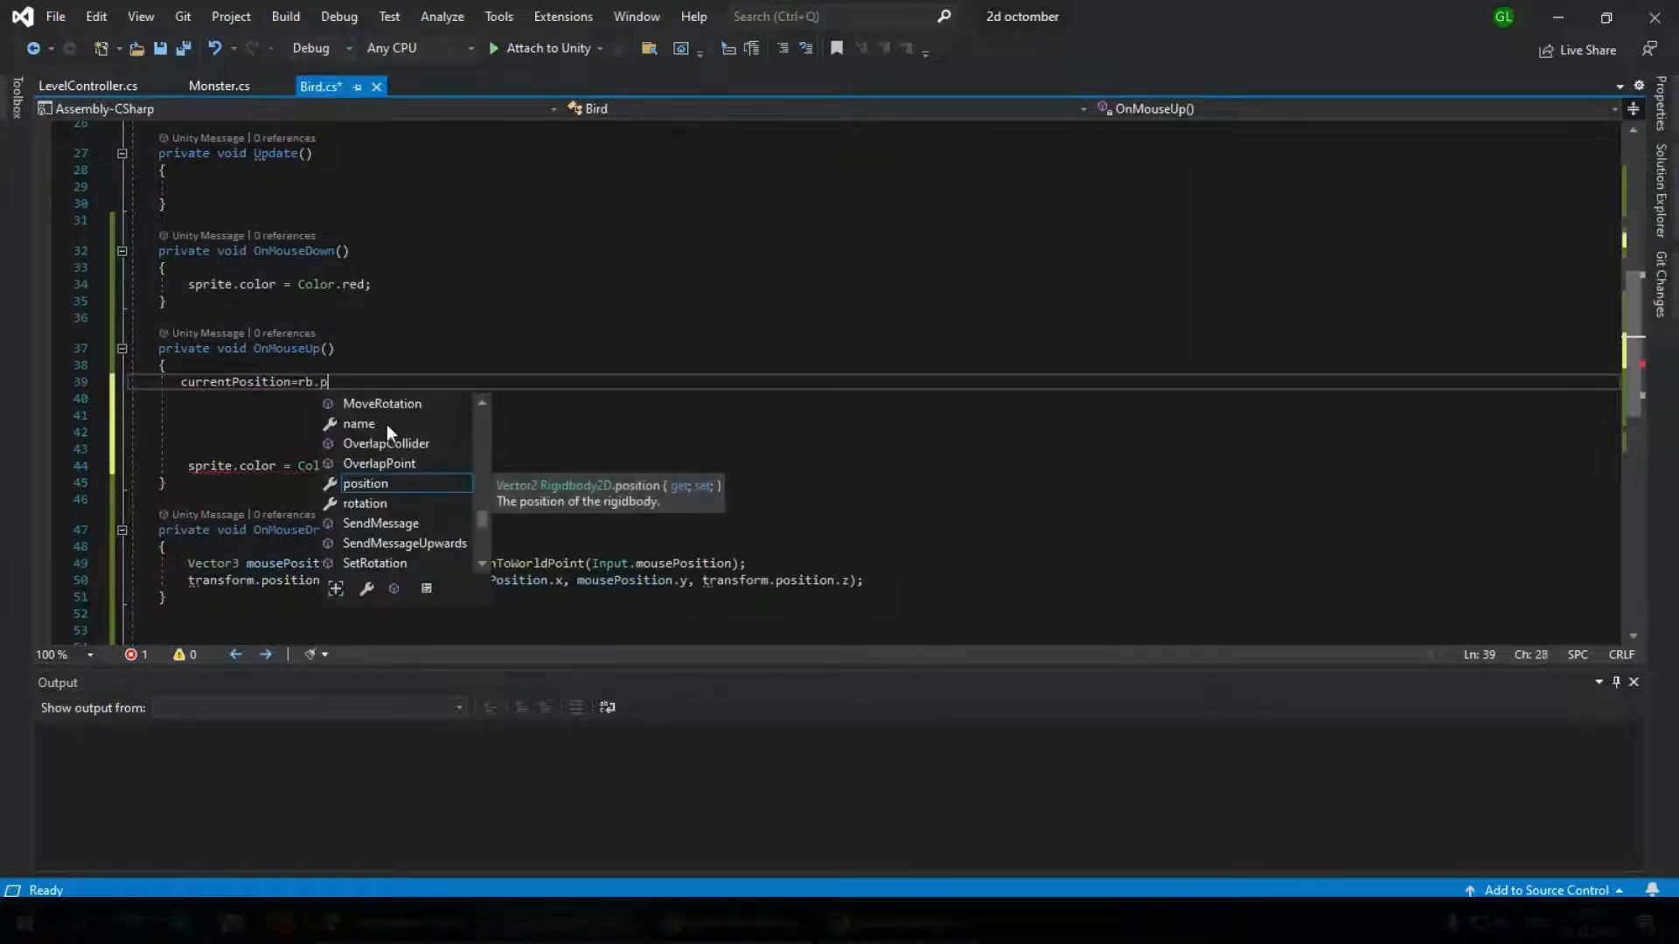
pyautogui.write('po')
pyautogui.press('Tab')
pyautogui.write(';')
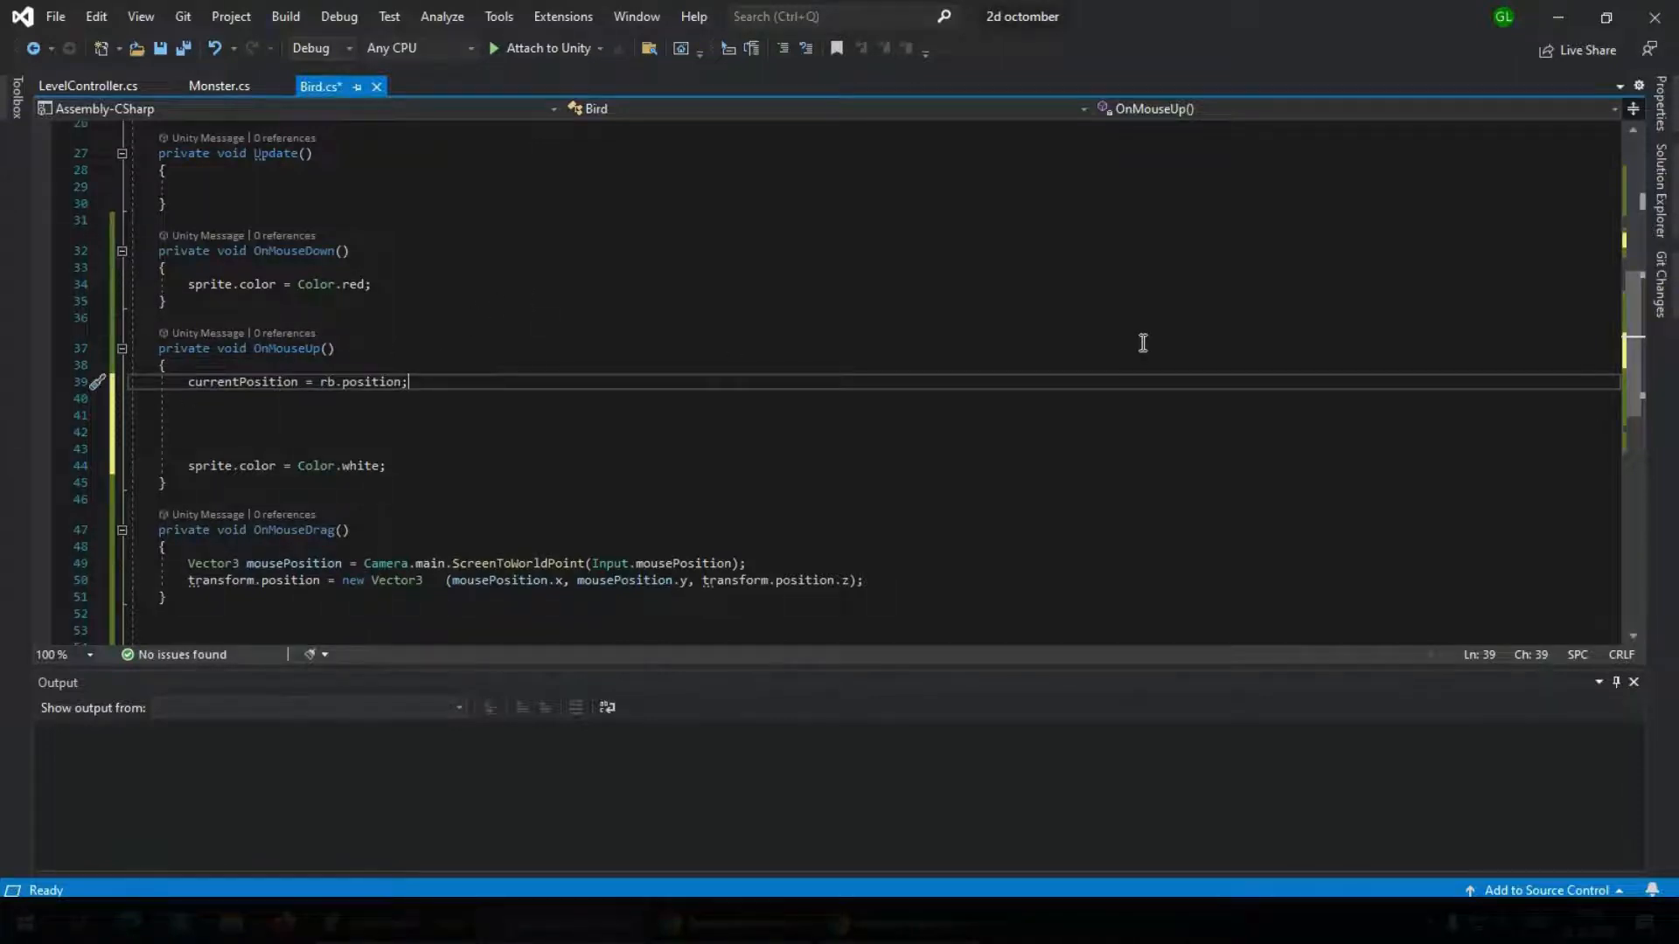
# Add directrion = startPosition - currentPosition; below the currentPosition assignment in OnMouseUp
pyautogui.moveTo(283, 385)
pyautogui.press('Return')
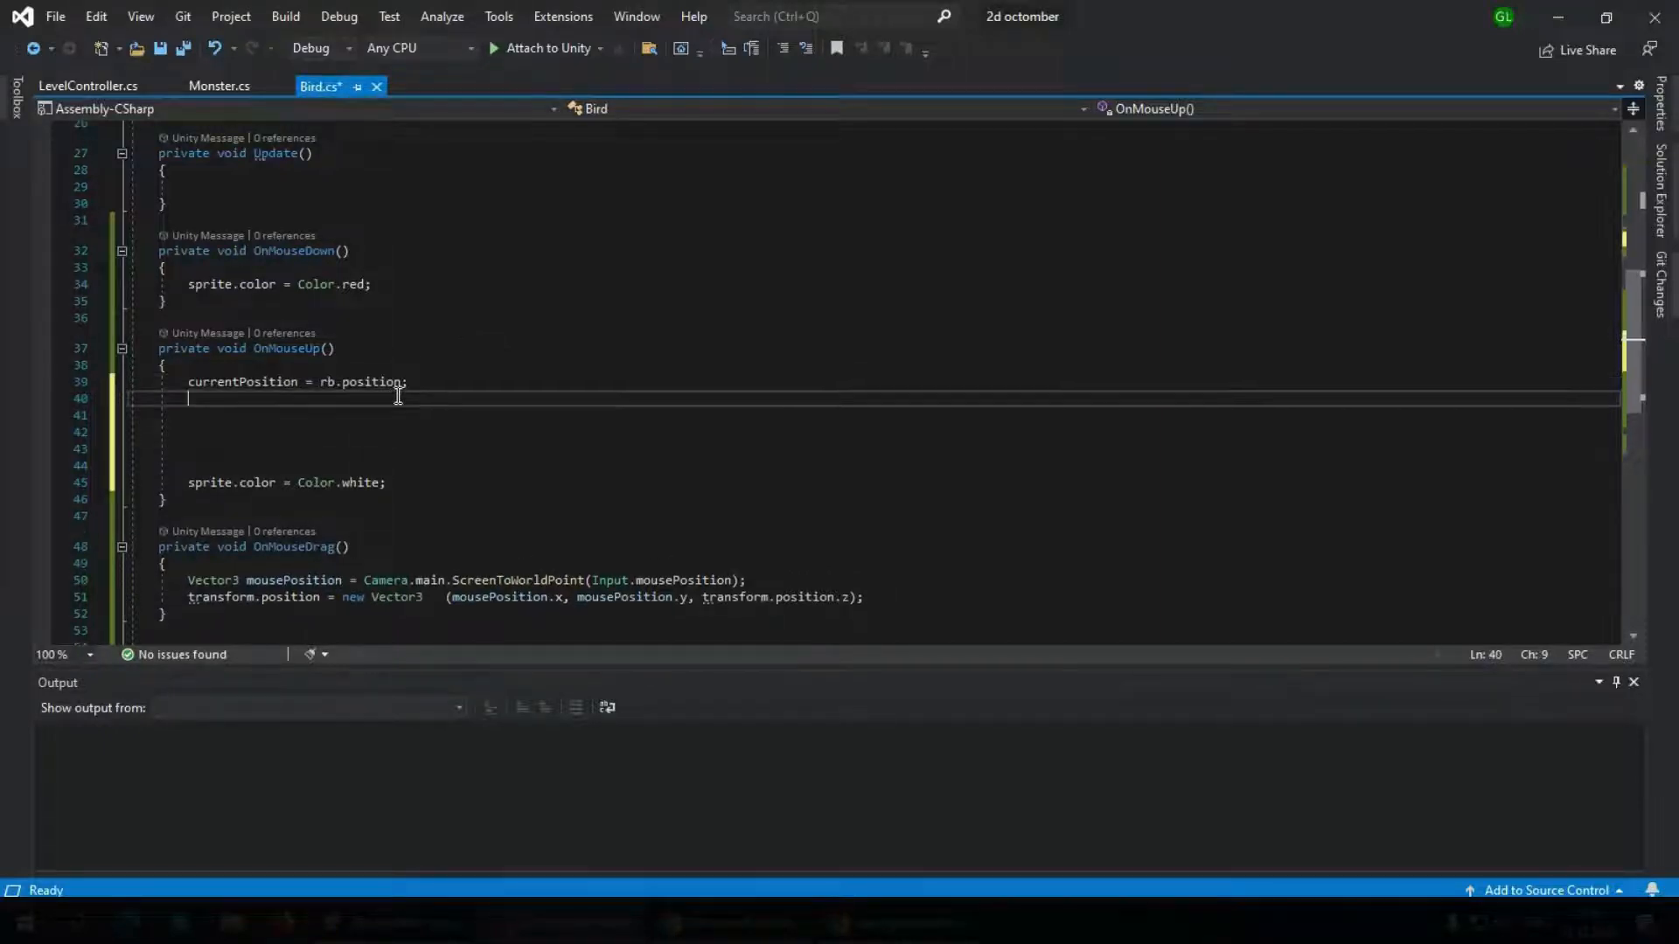
pyautogui.write('directrion')
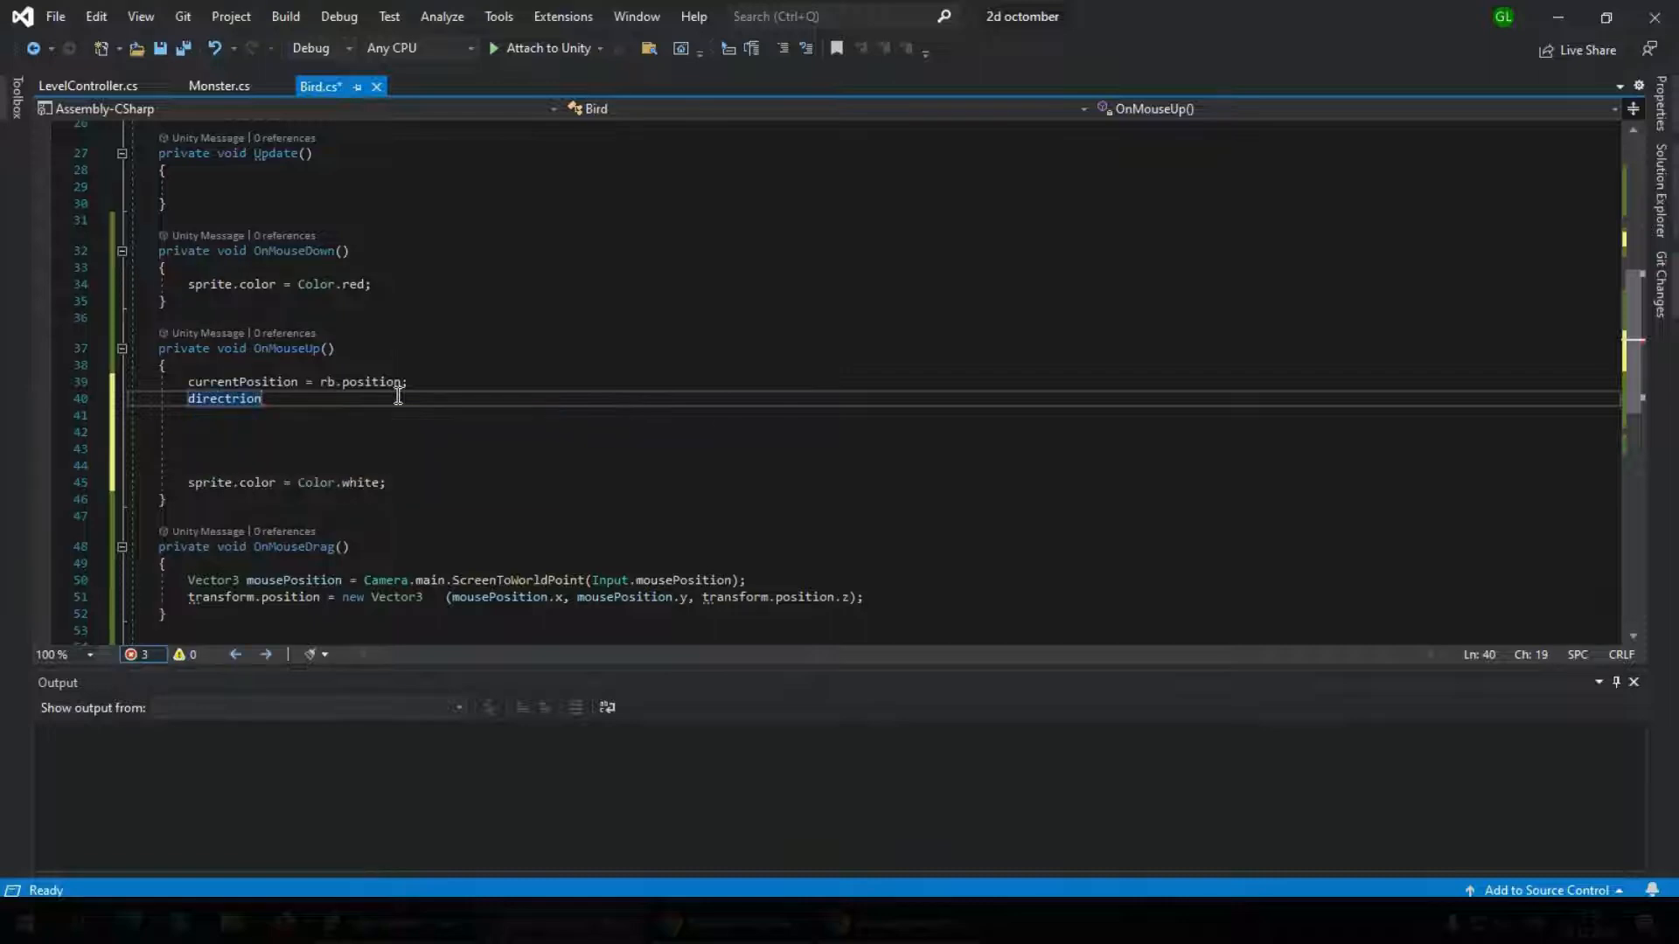
pyautogui.write('=s')
pyautogui.write('tart')
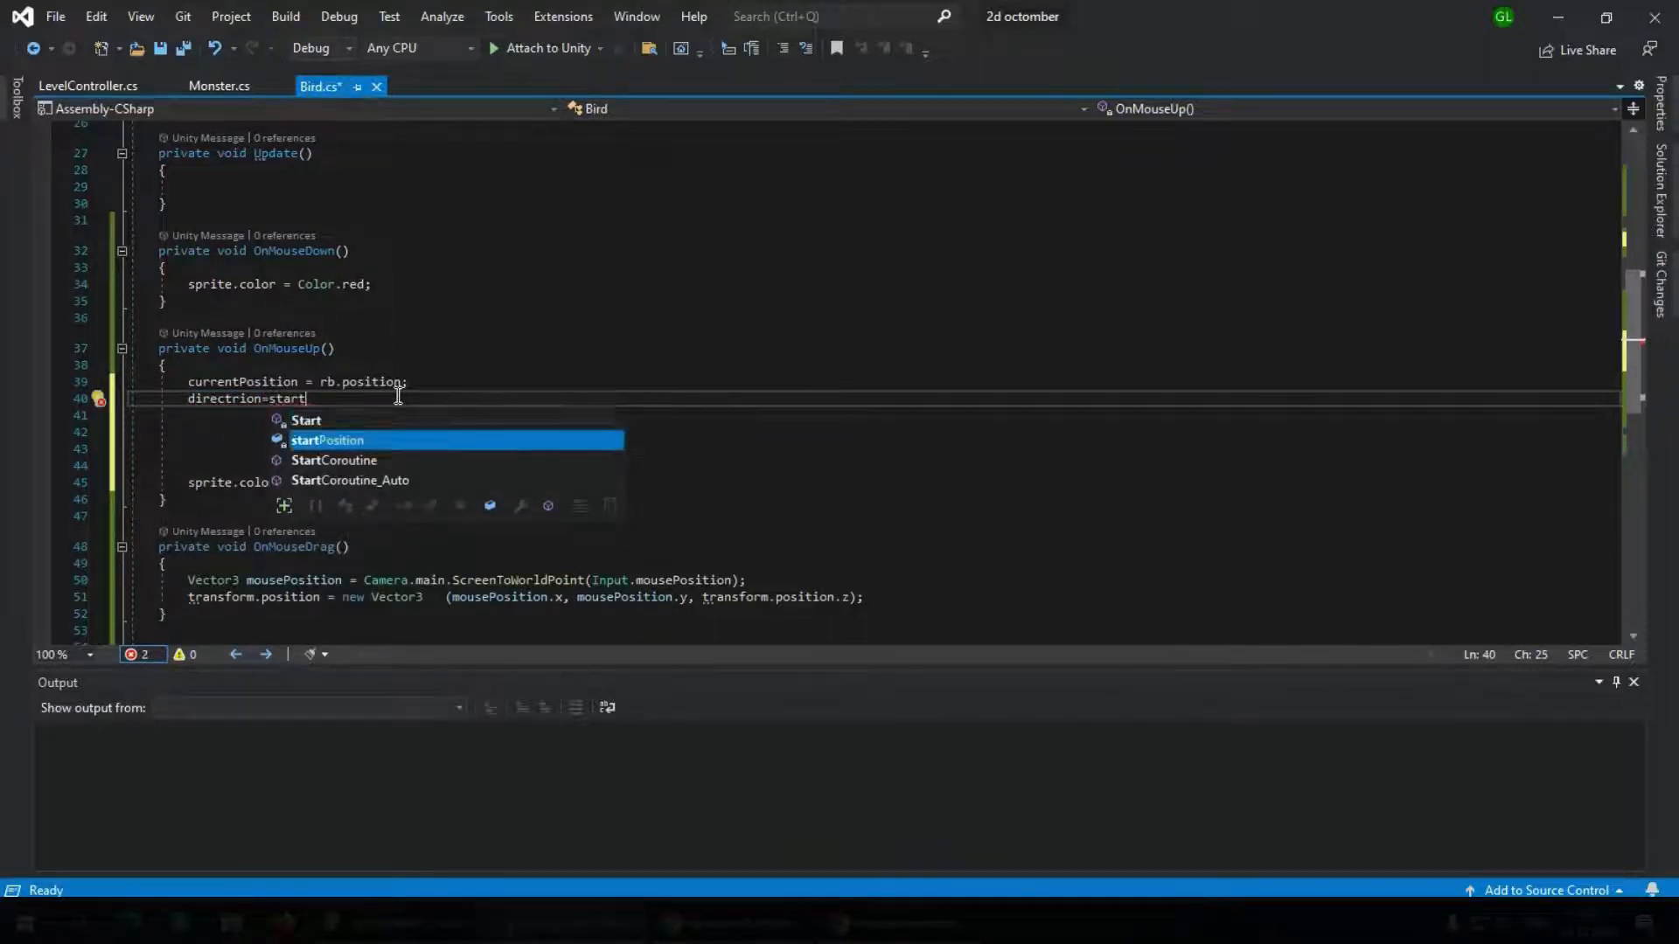
pyautogui.press('Tab')
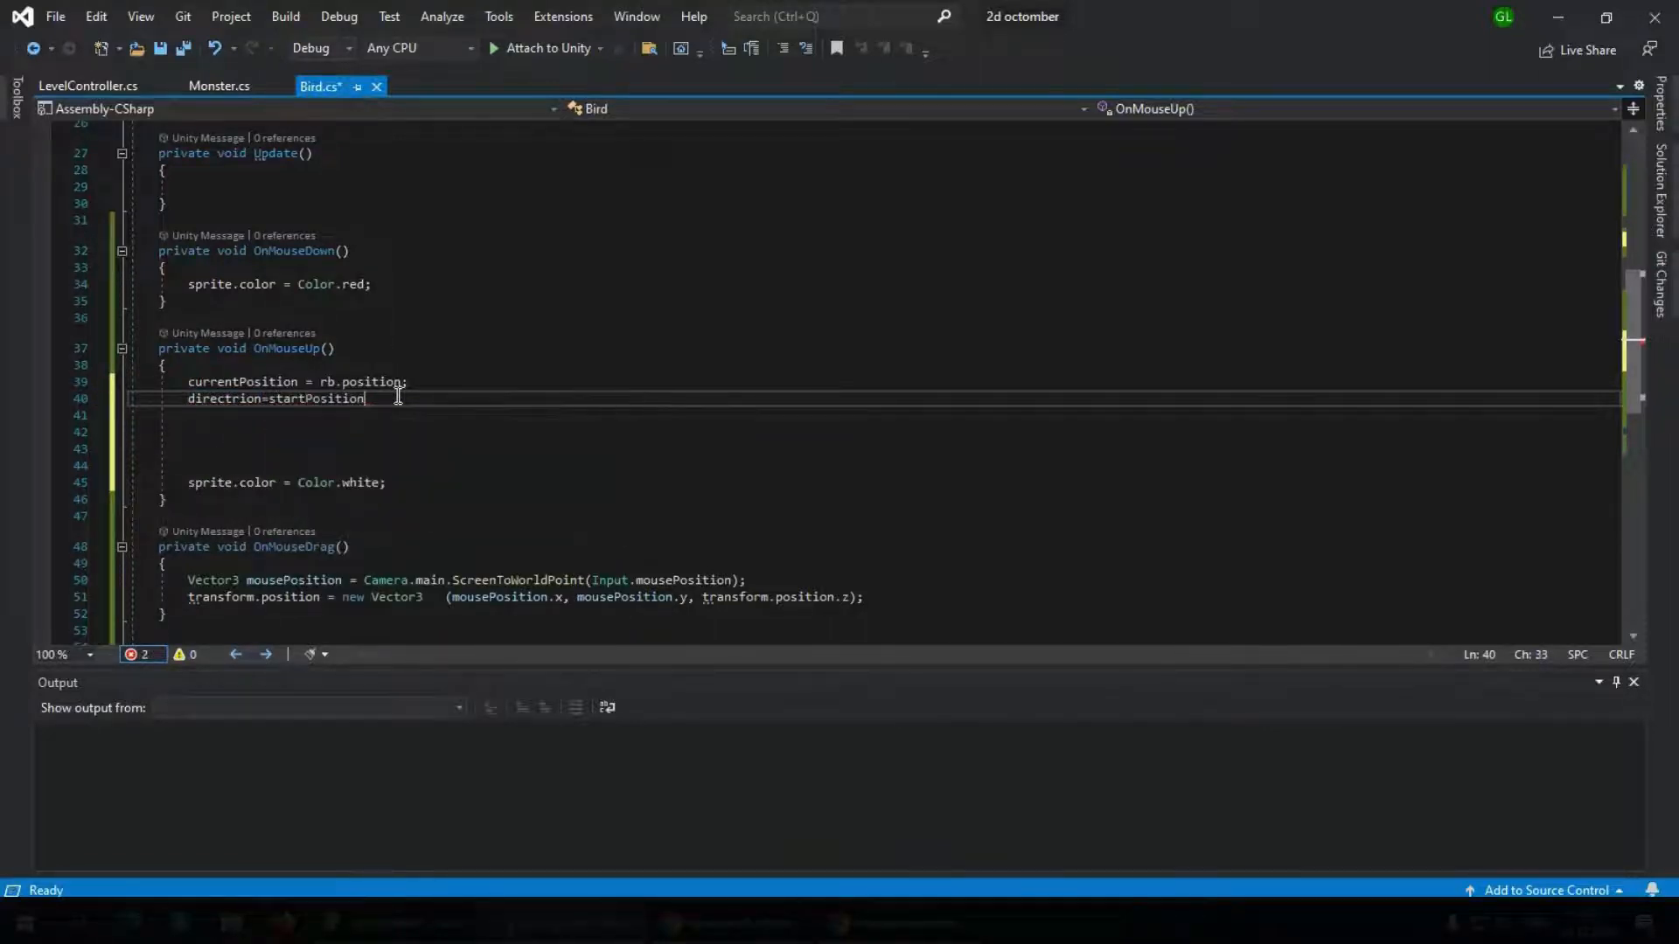
pyautogui.write('- curr')
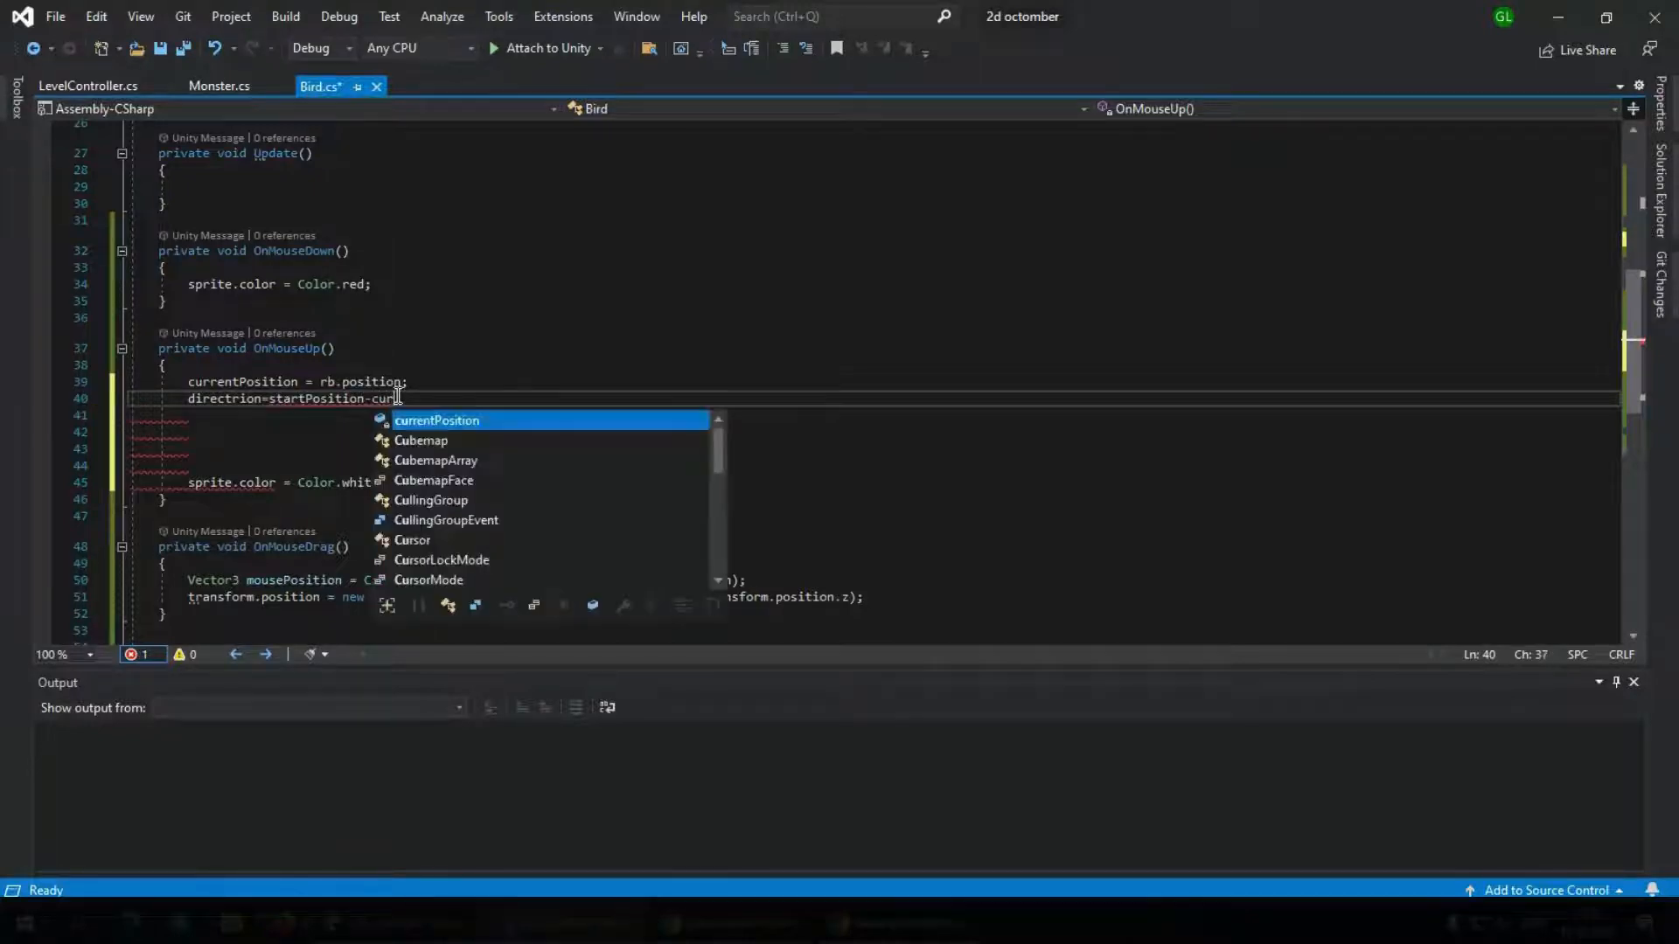
pyautogui.press('Tab')
pyautogui.write(';')
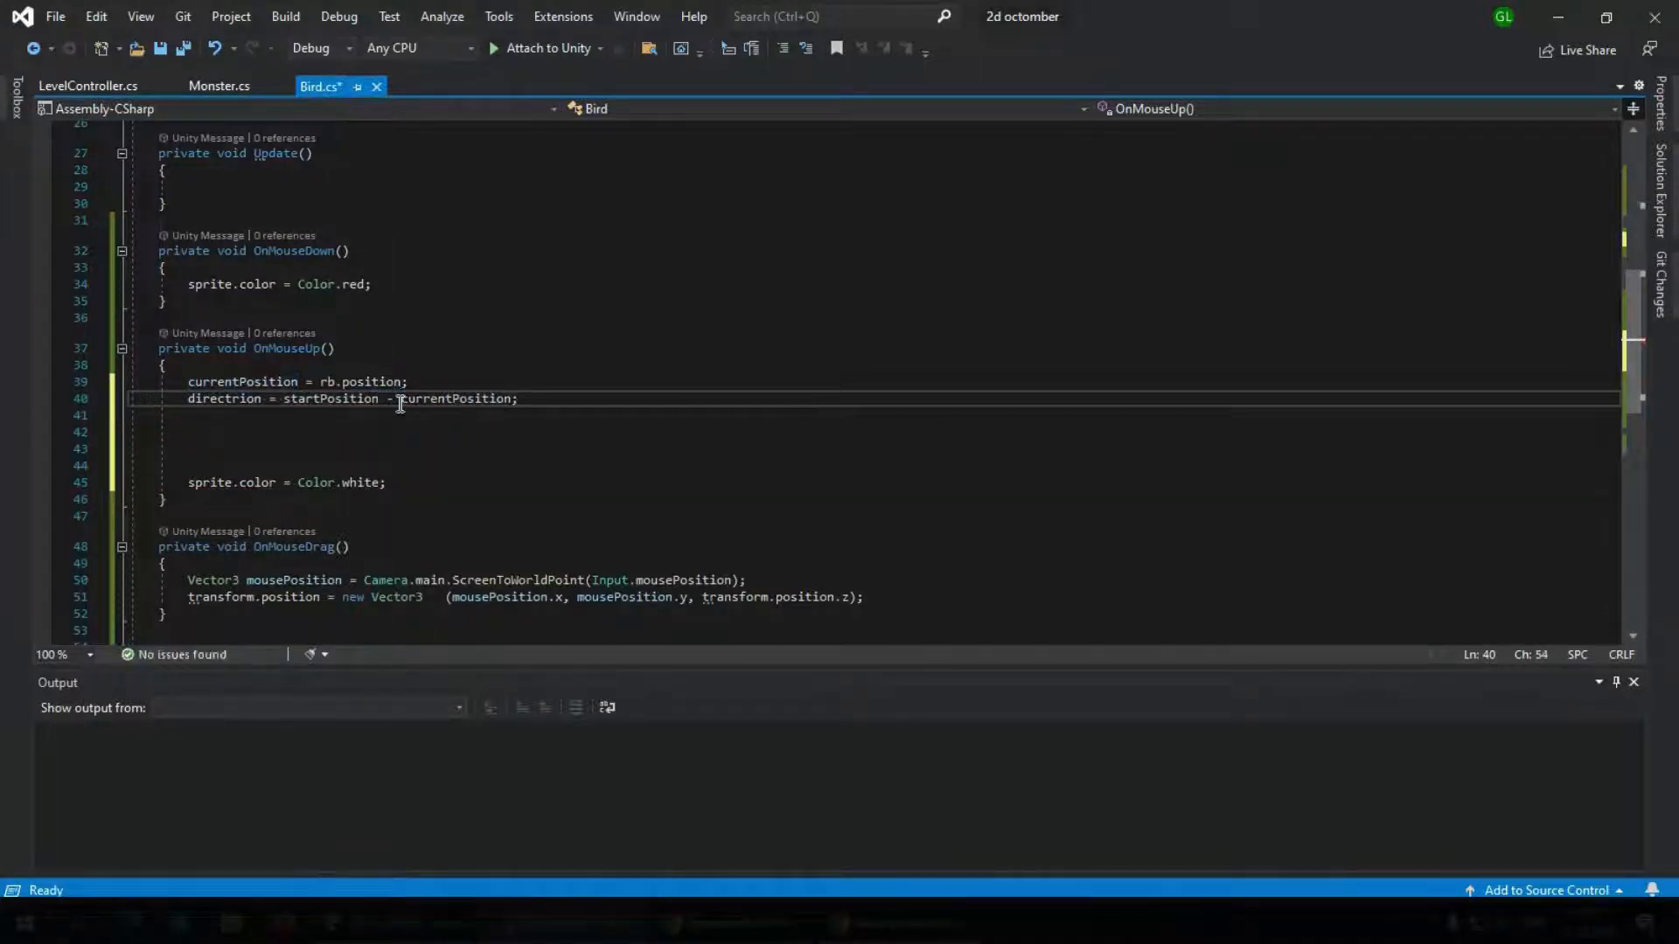
# Switch to Unity's Scene view and set the X position of B1 Red Sheet_0 to 0
pyautogui.click(440, 918)
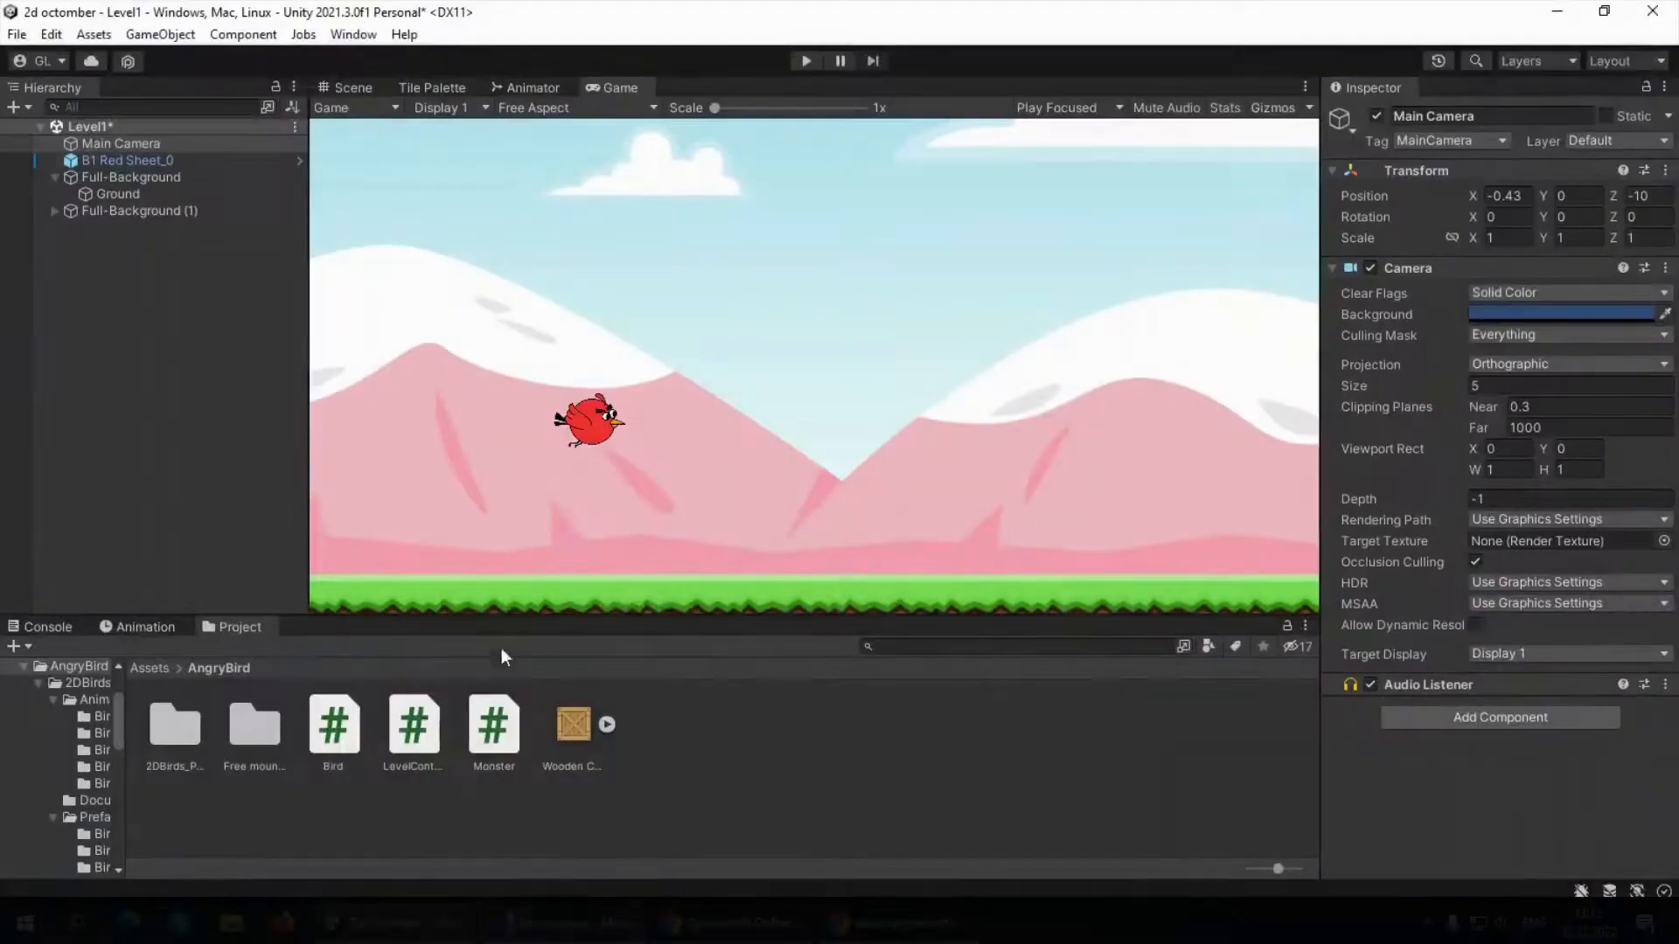
pyautogui.click(361, 86)
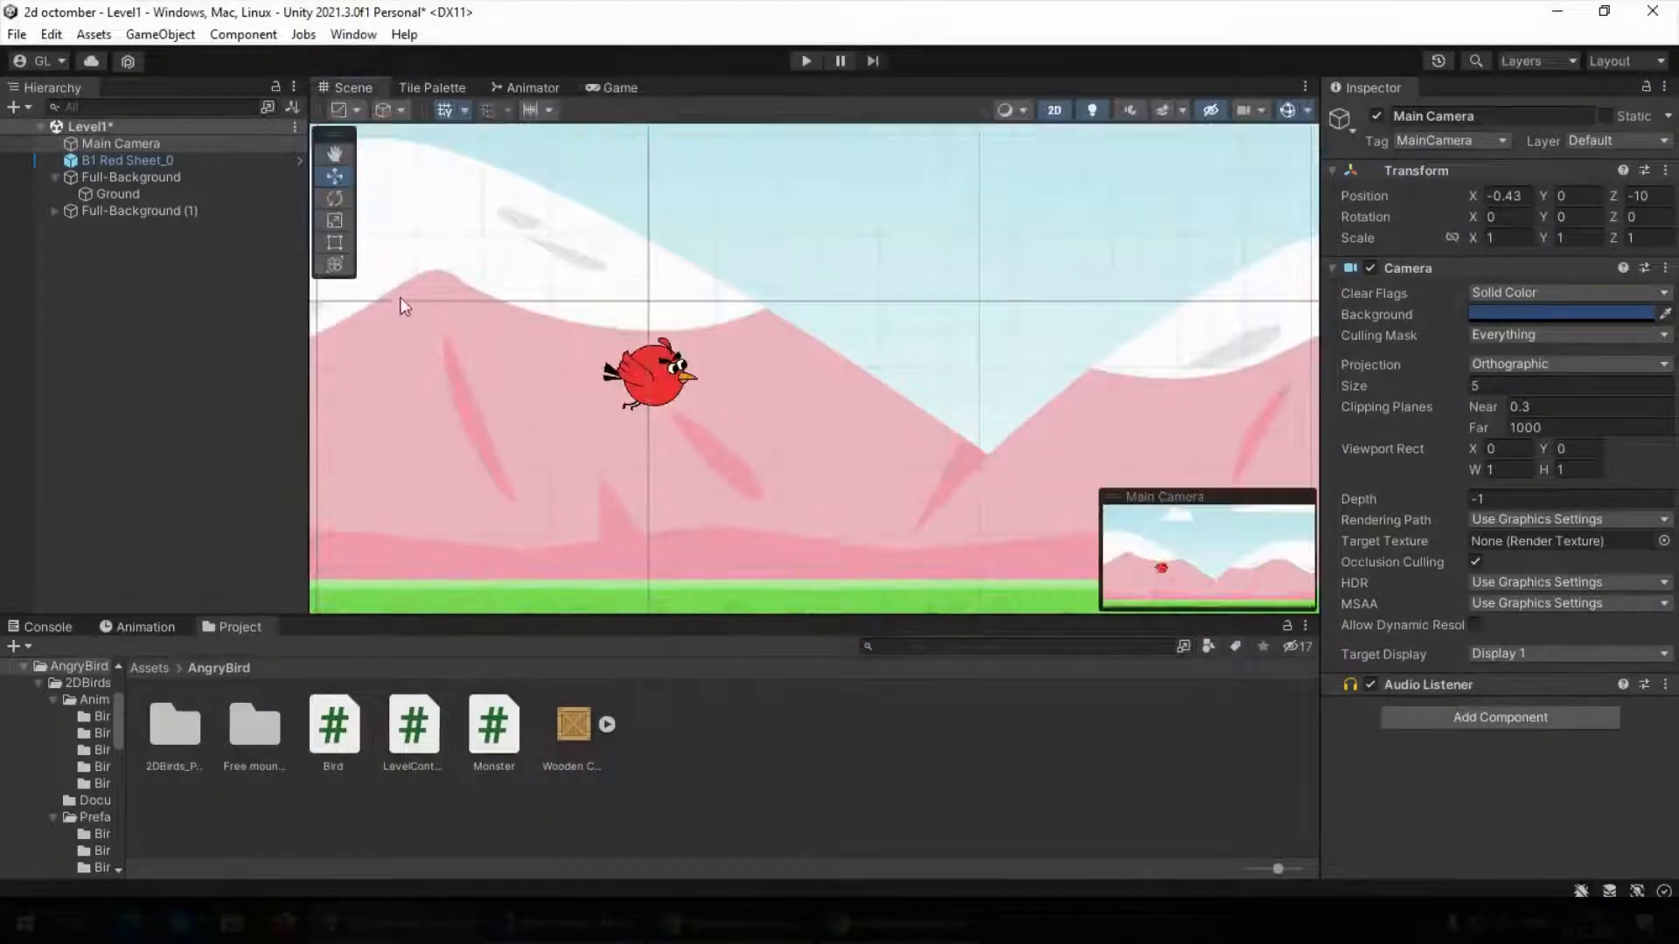
pyautogui.scroll(-3, 656, 385)
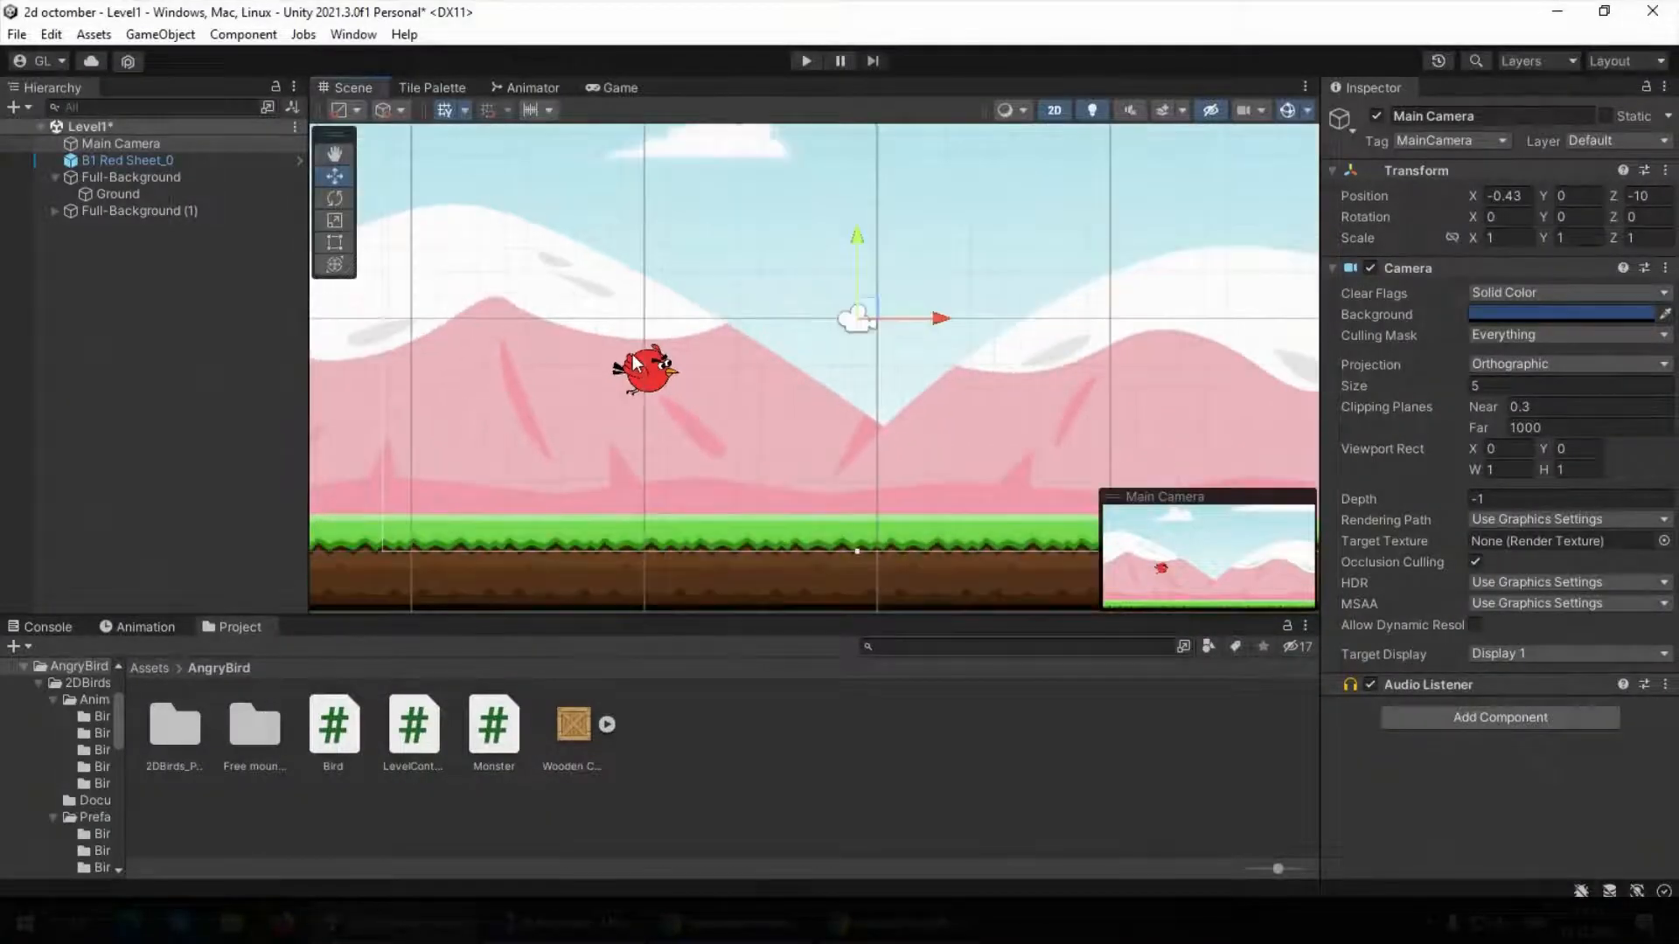
pyautogui.click(165, 308)
pyautogui.click(123, 161)
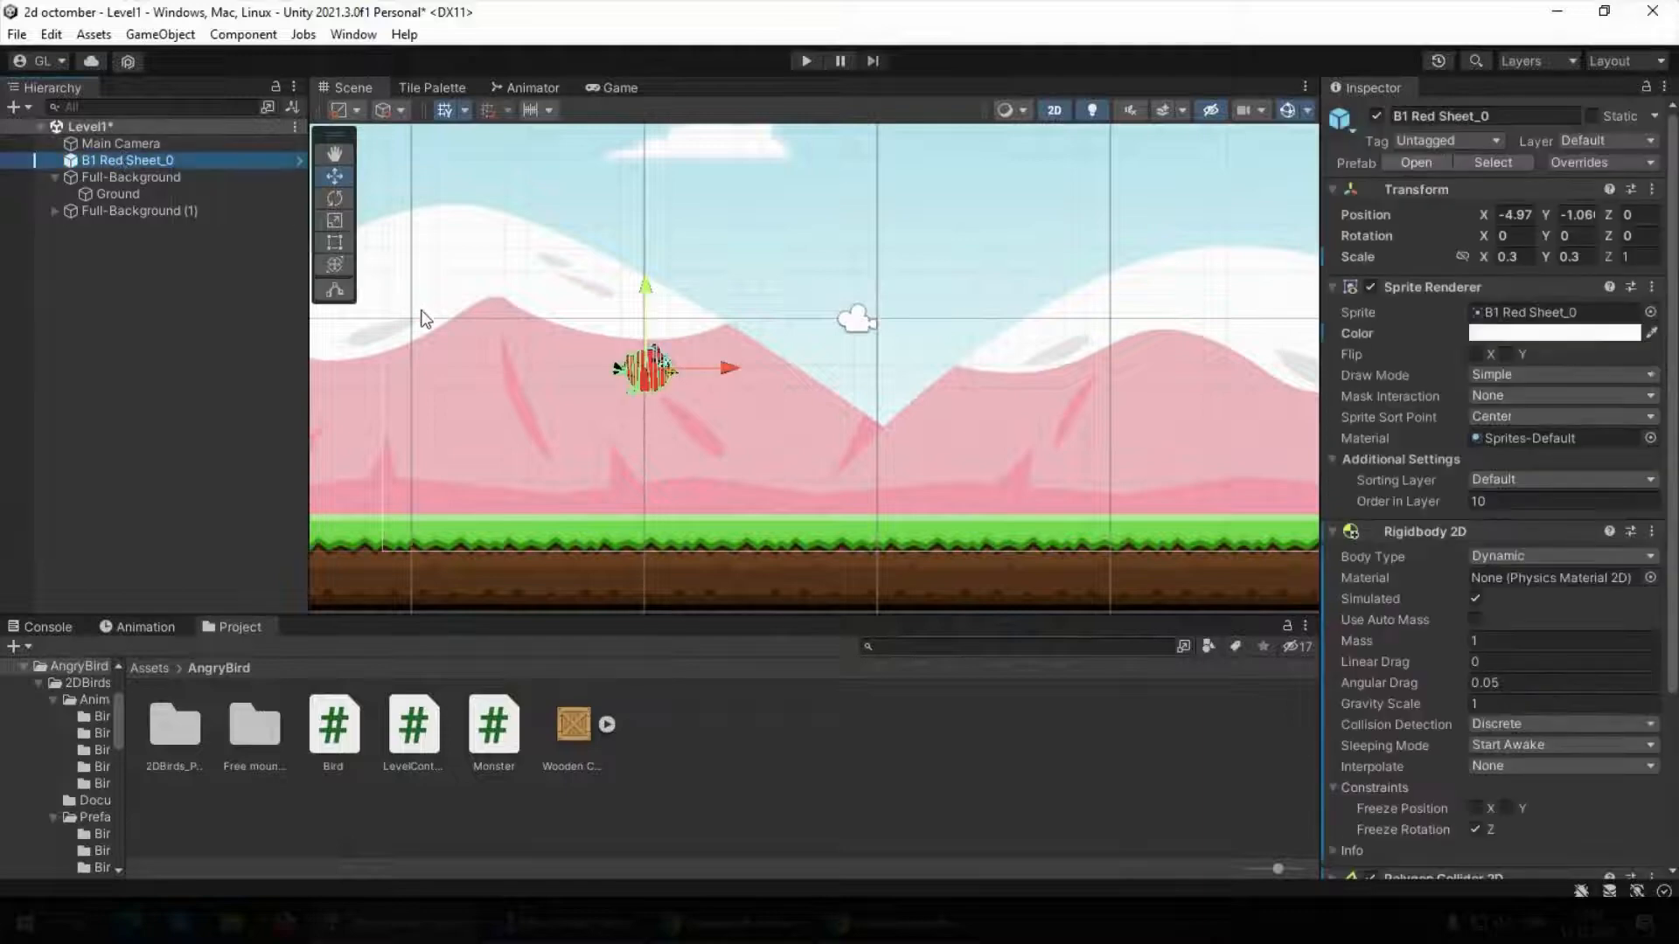
pyautogui.click(1498, 216)
pyautogui.write('0')
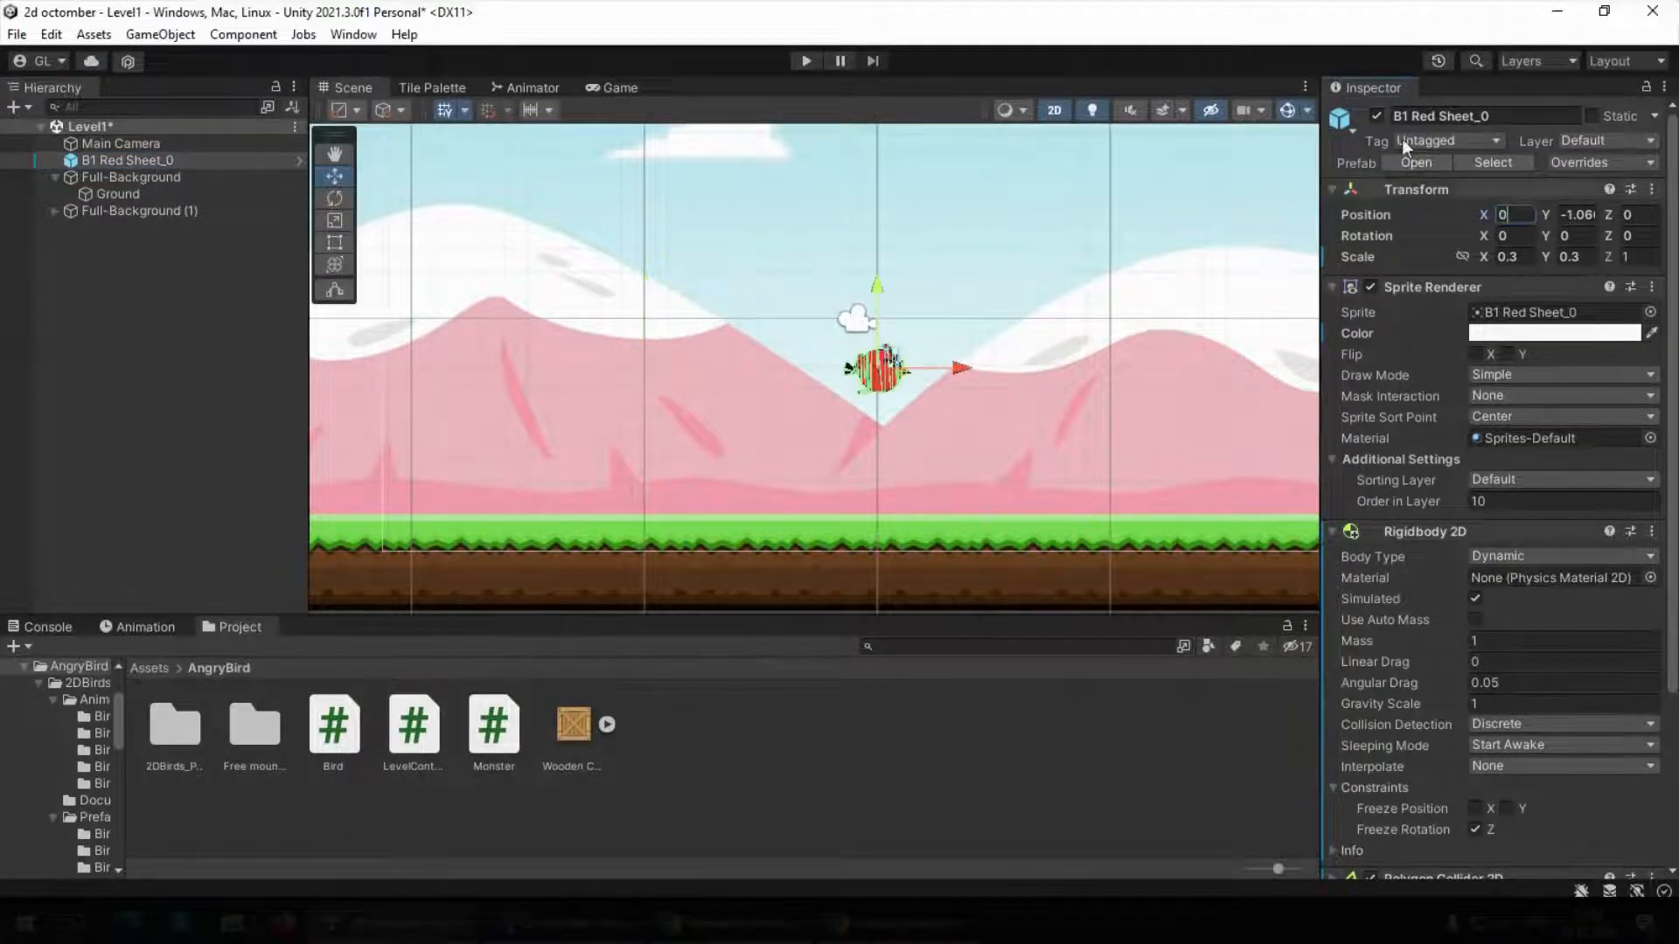
# Pull the red bird back along the X axis to about -1.13, and set its X position to exactly -2
pyautogui.scroll(-2, 907, 361)
pyautogui.scroll(4, 906, 361)
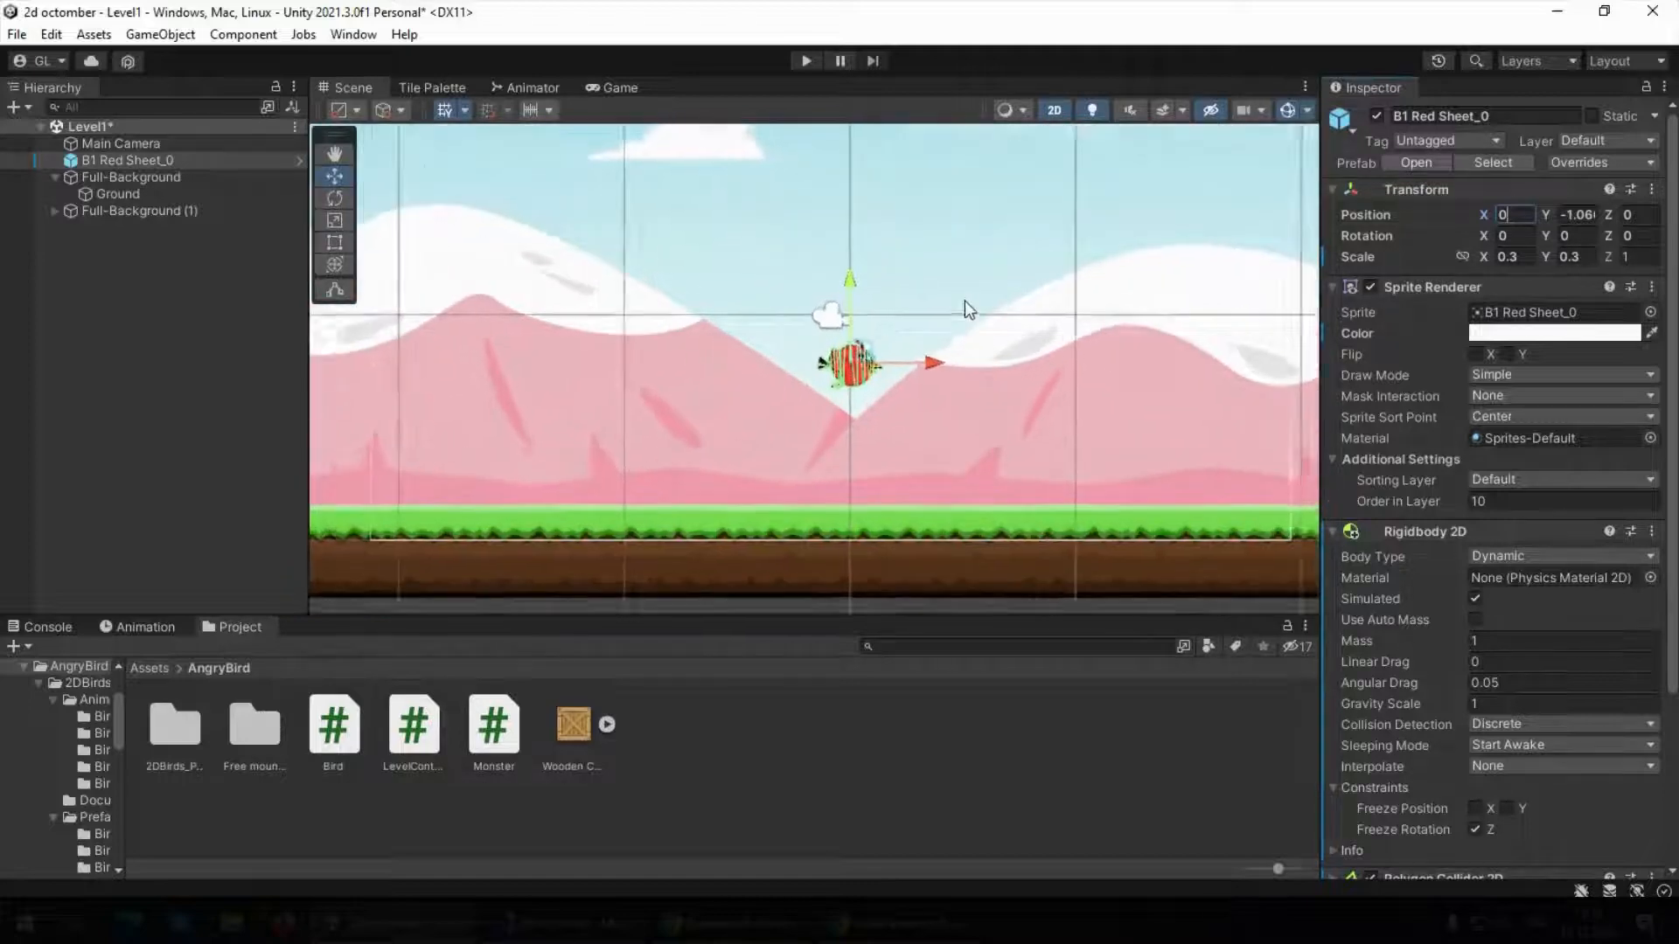
pyautogui.click(14, 375)
pyautogui.click(791, 404)
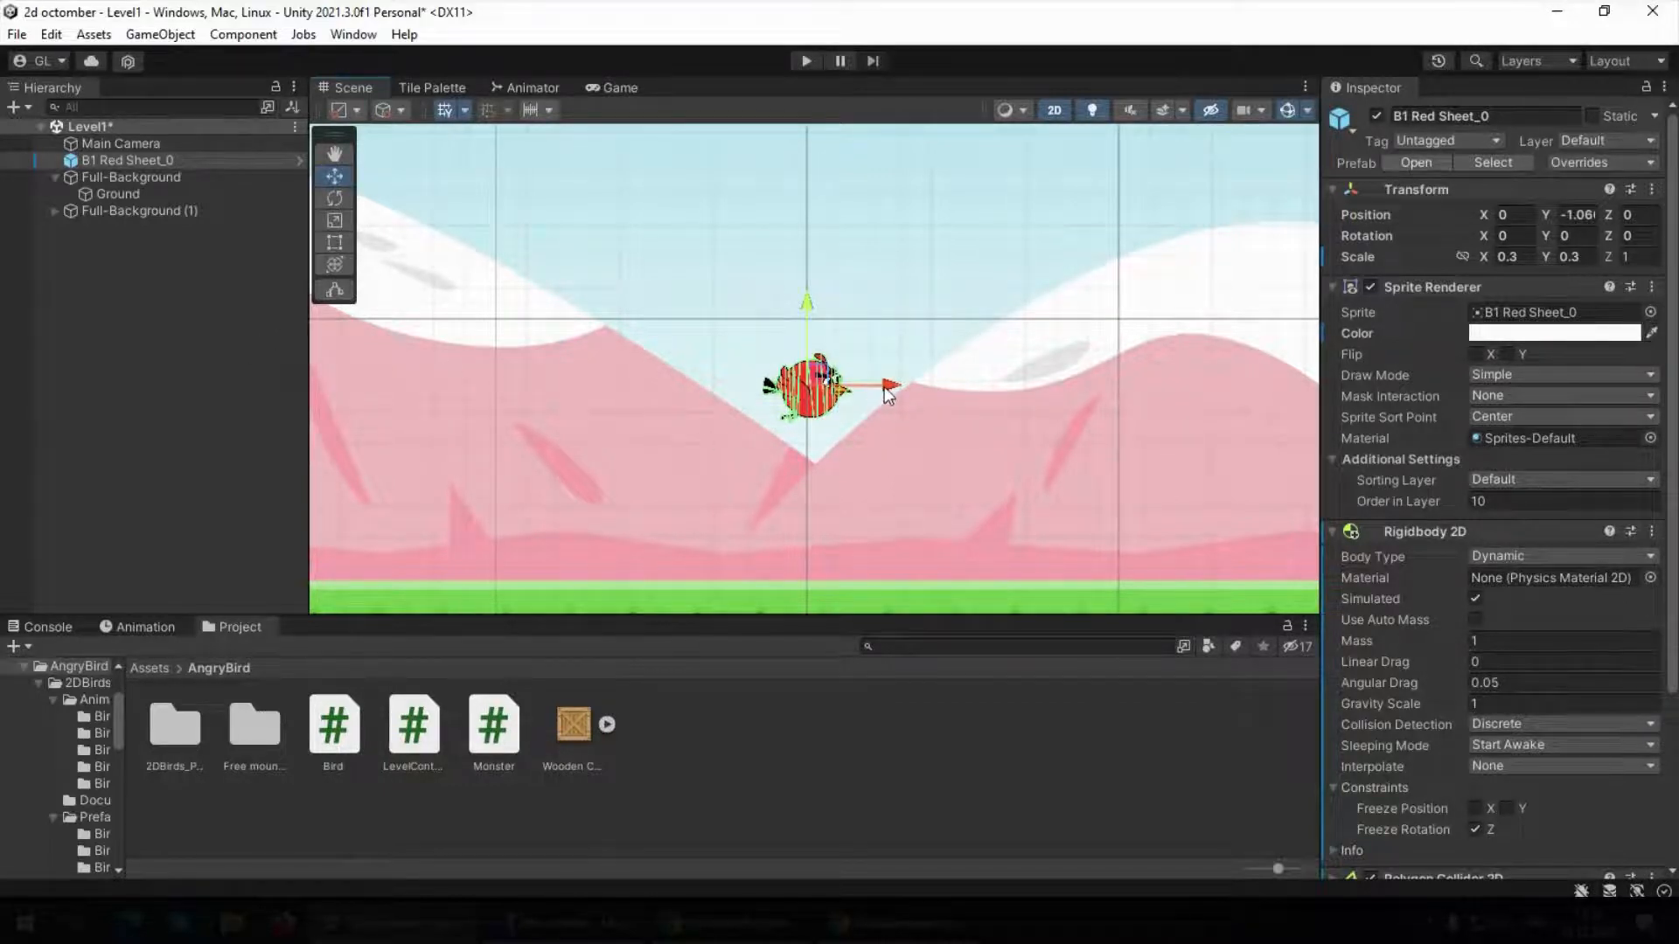
pyautogui.moveTo(888, 394); pyautogui.dragTo(818, 393)
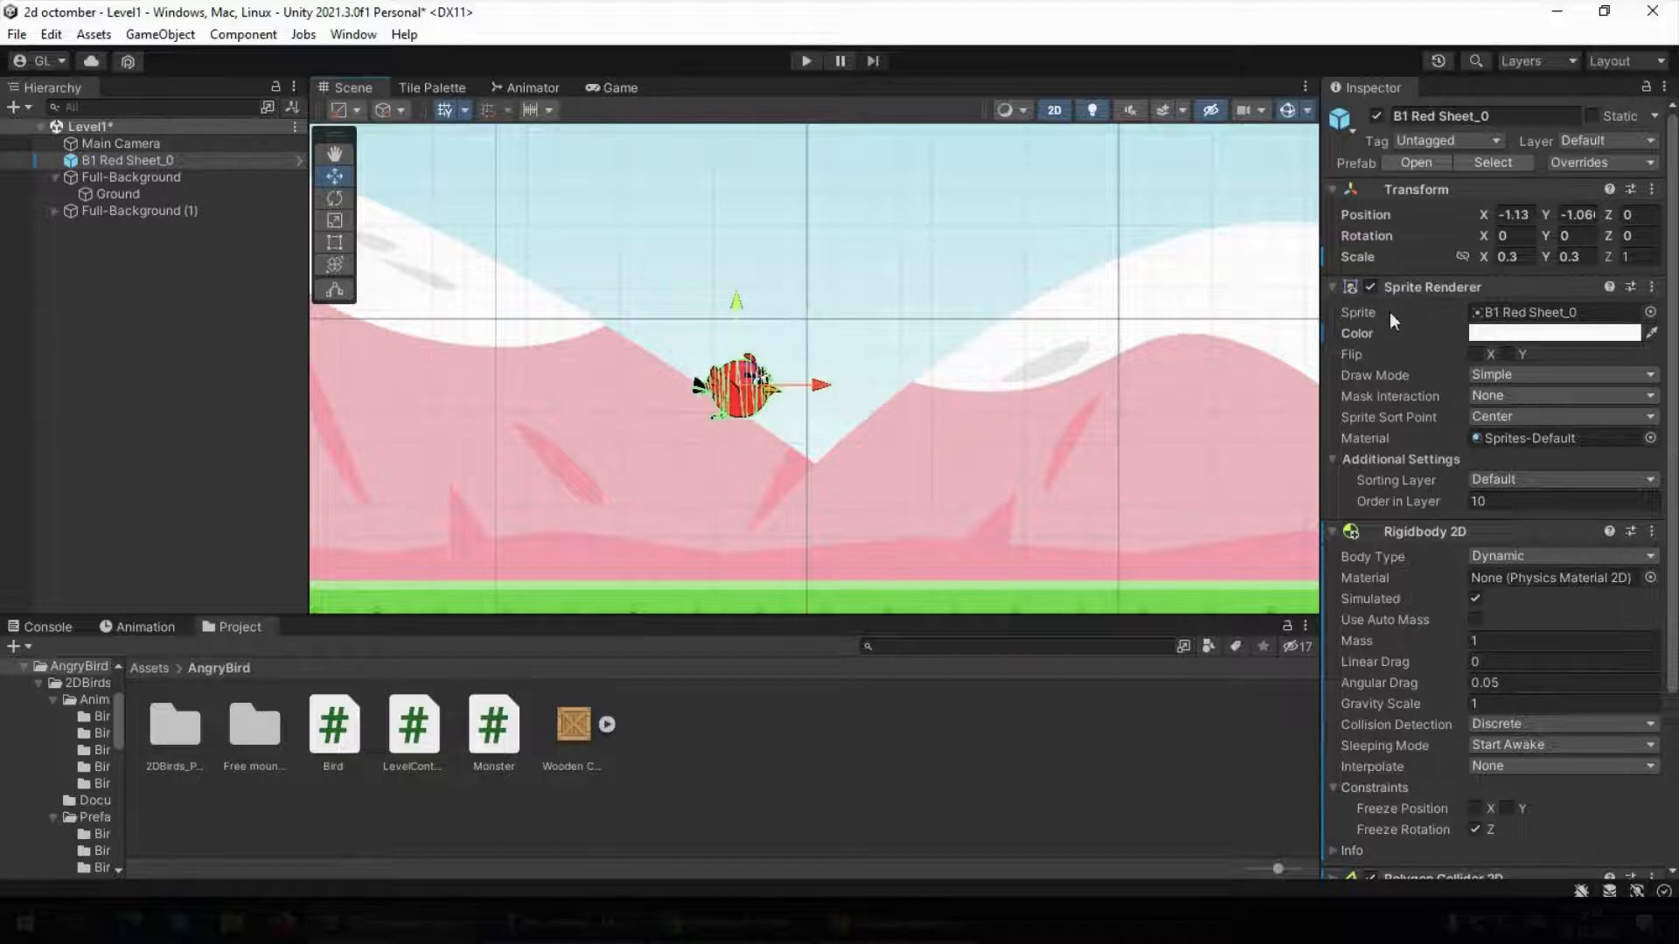
pyautogui.click(1508, 215)
pyautogui.write('-2')
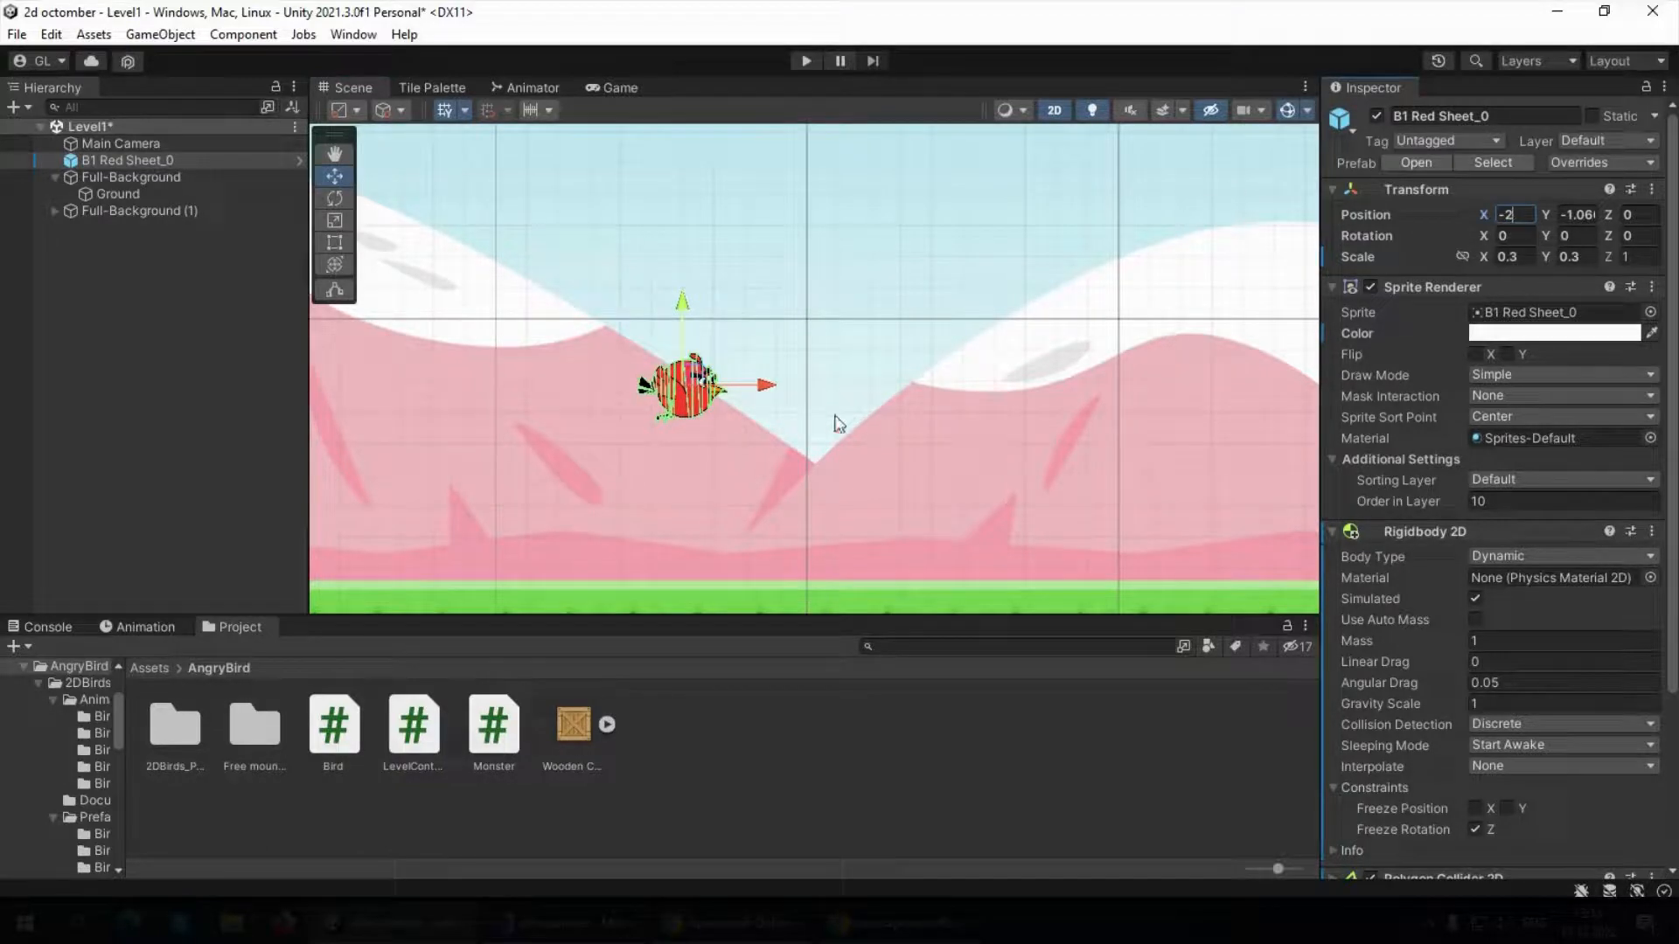
# Switch to Visual Studio, append a comment beginning //0- with the example subtraction to the directrion line, and return to Unity
pyautogui.click(612, 924)
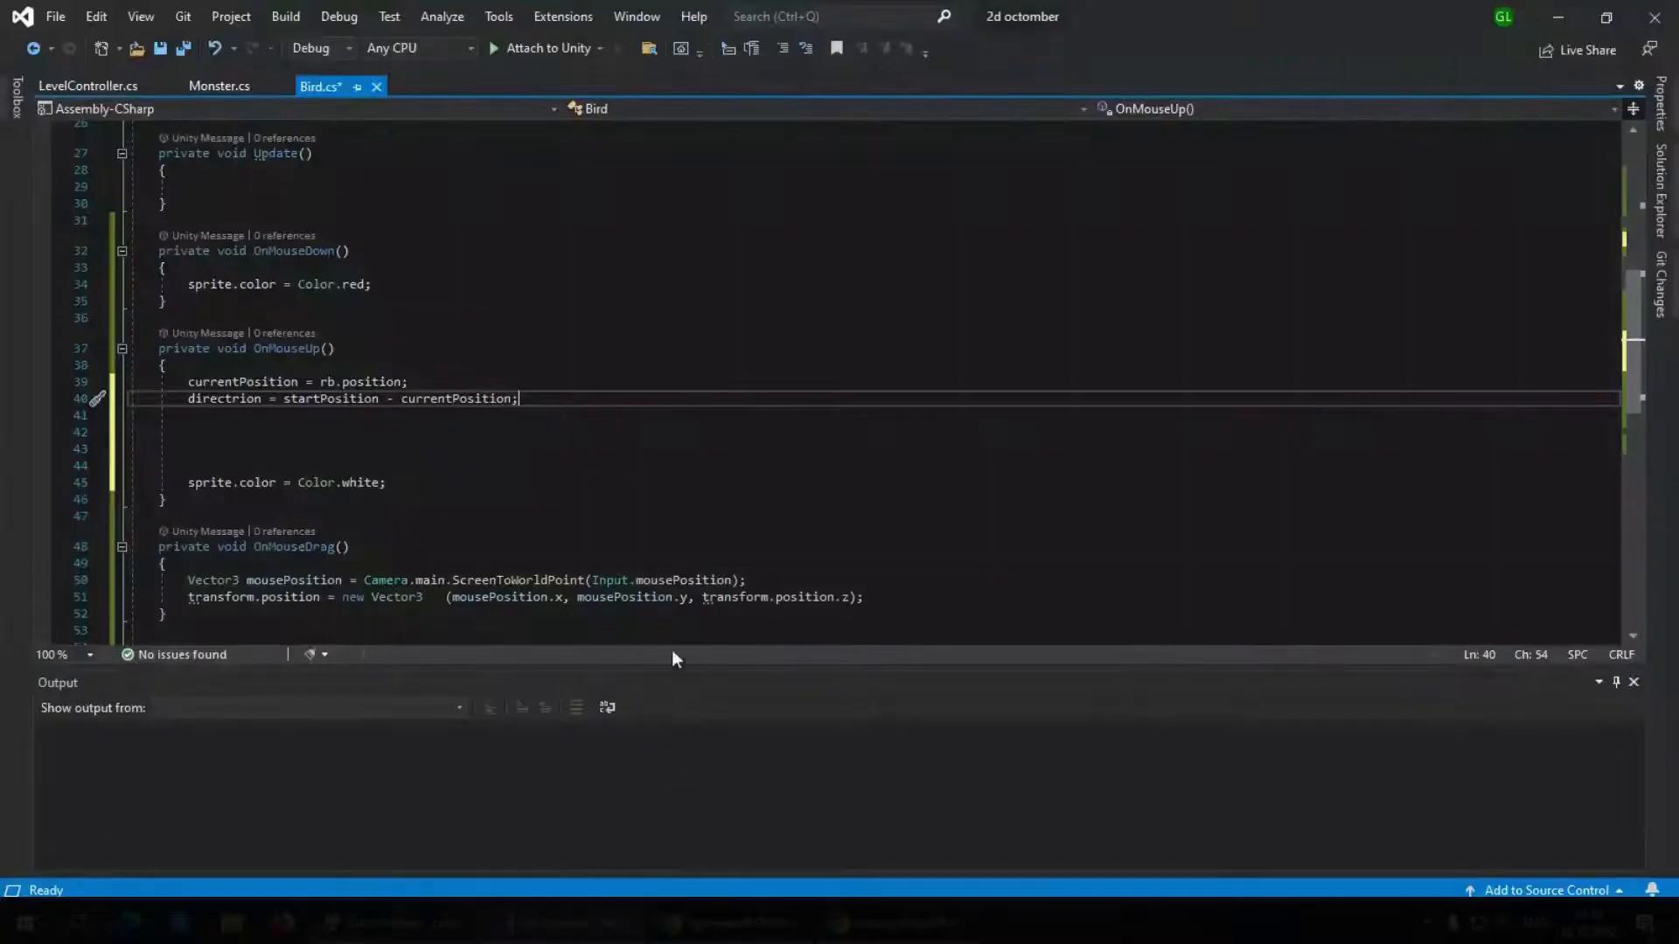
pyautogui.write('//0')
pyautogui.write('-')
pyautogui.write(' 2=0 ')
pyautogui.write('2=2')
pyautogui.hotkey('alt', 'Tab')
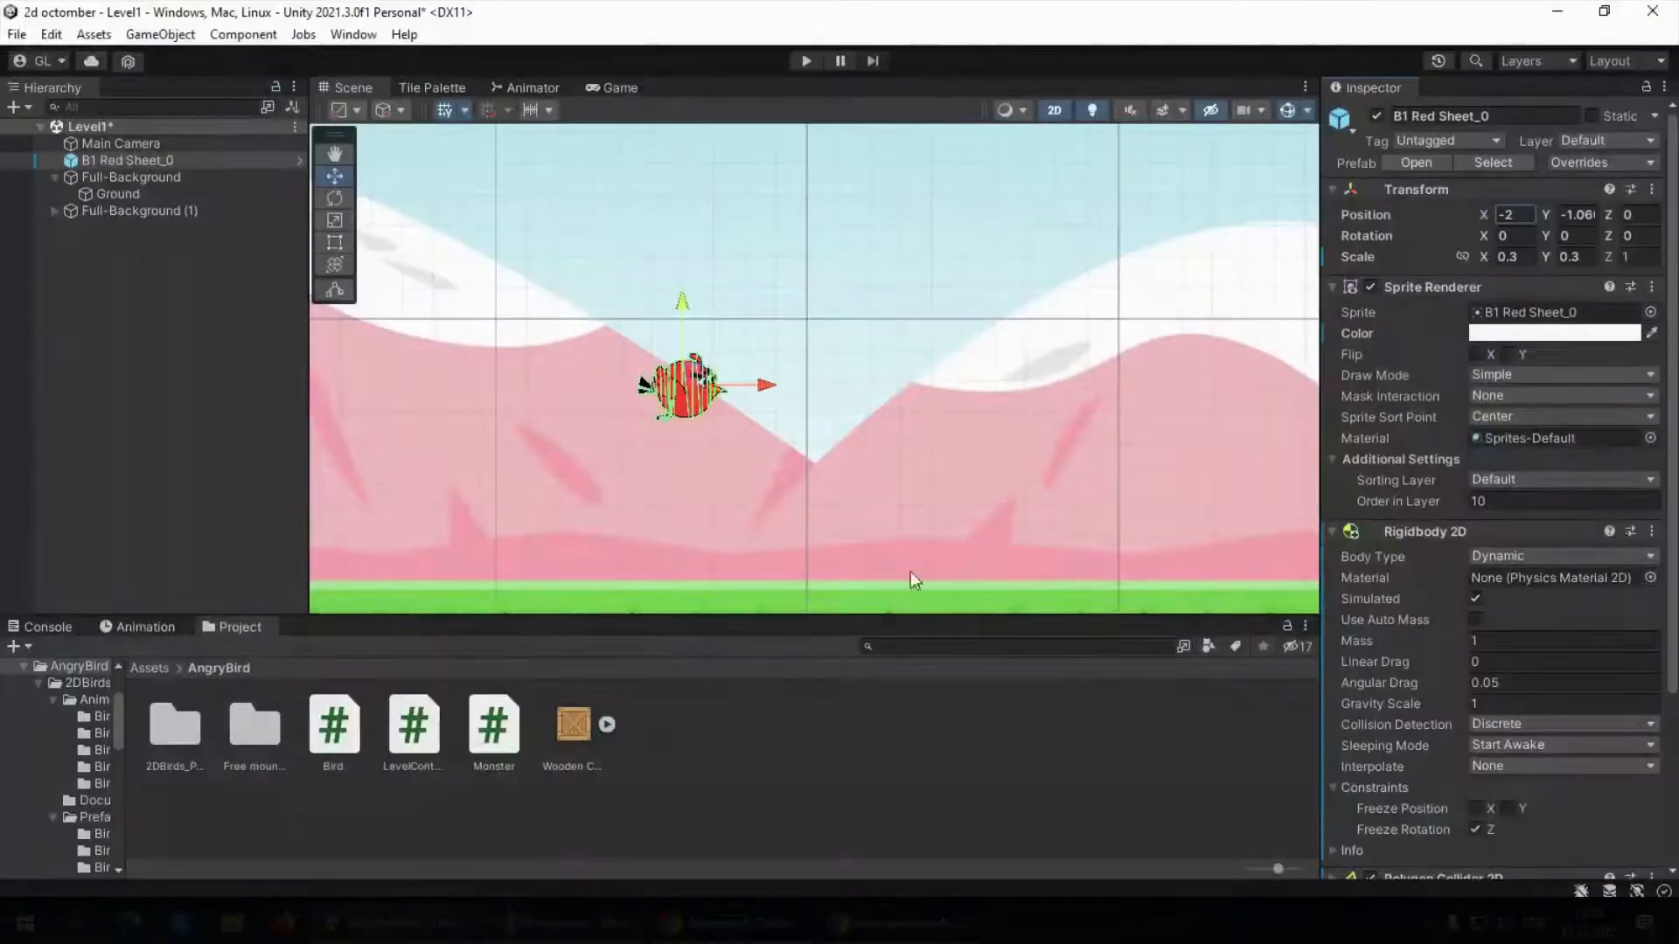
# Offset the red bird's X position by entering -2+2, and clear the selection
pyautogui.scroll(-3, 724, 389)
pyautogui.scroll(4, 724, 388)
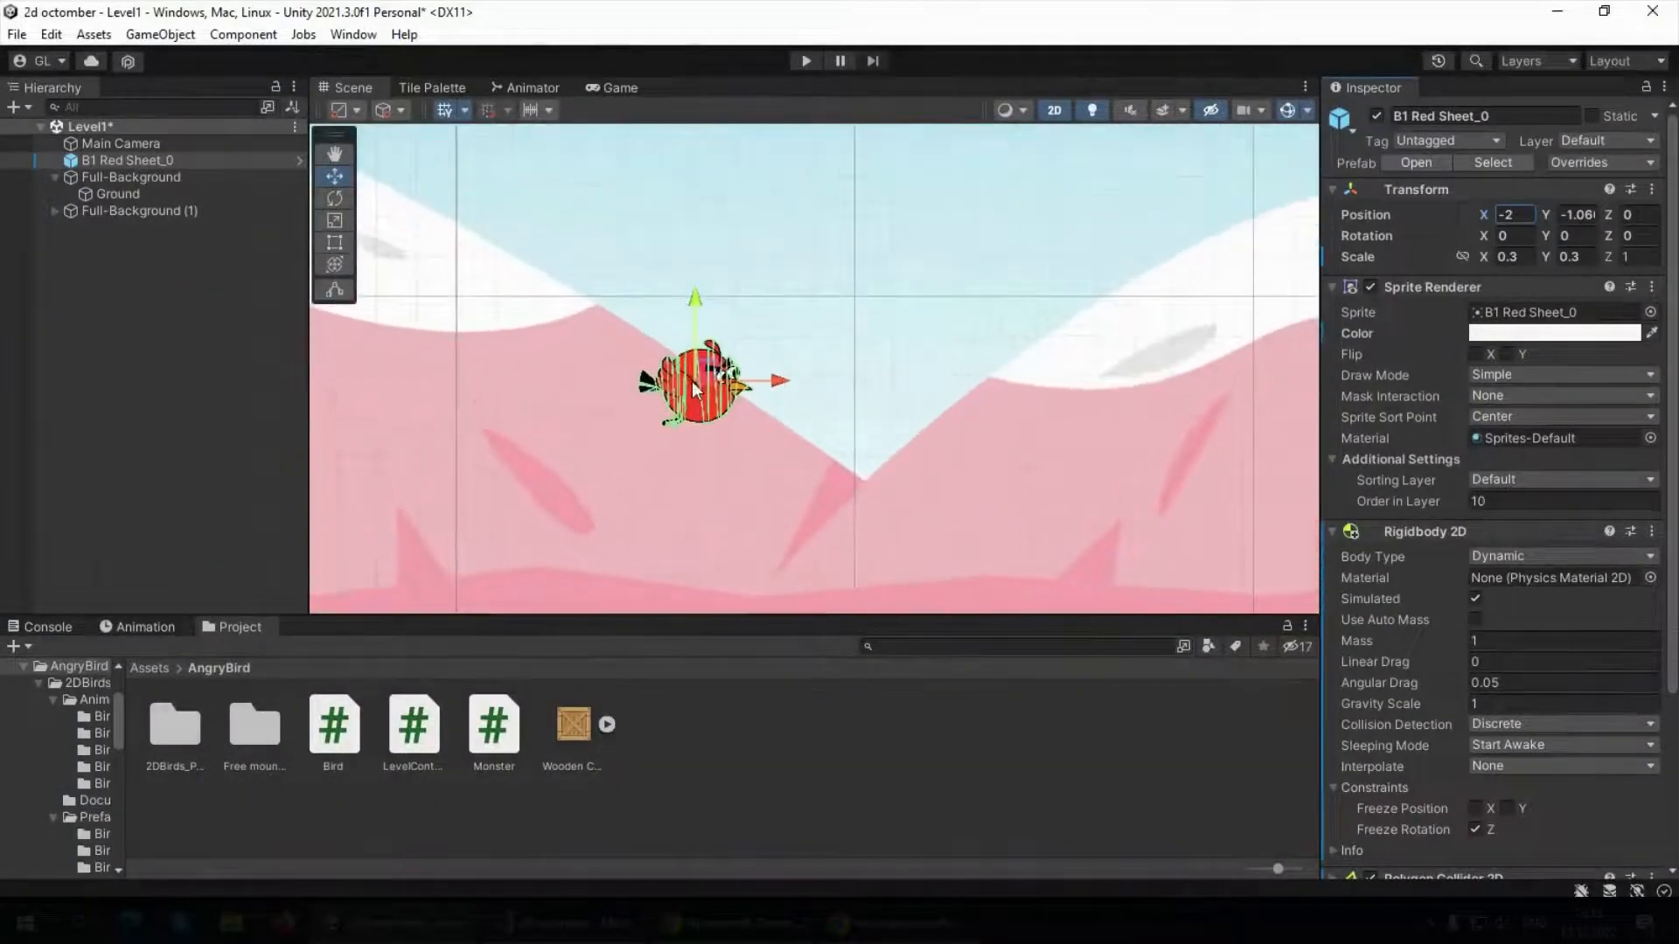
pyautogui.scroll(-1, 695, 385)
pyautogui.scroll(3, 700, 390)
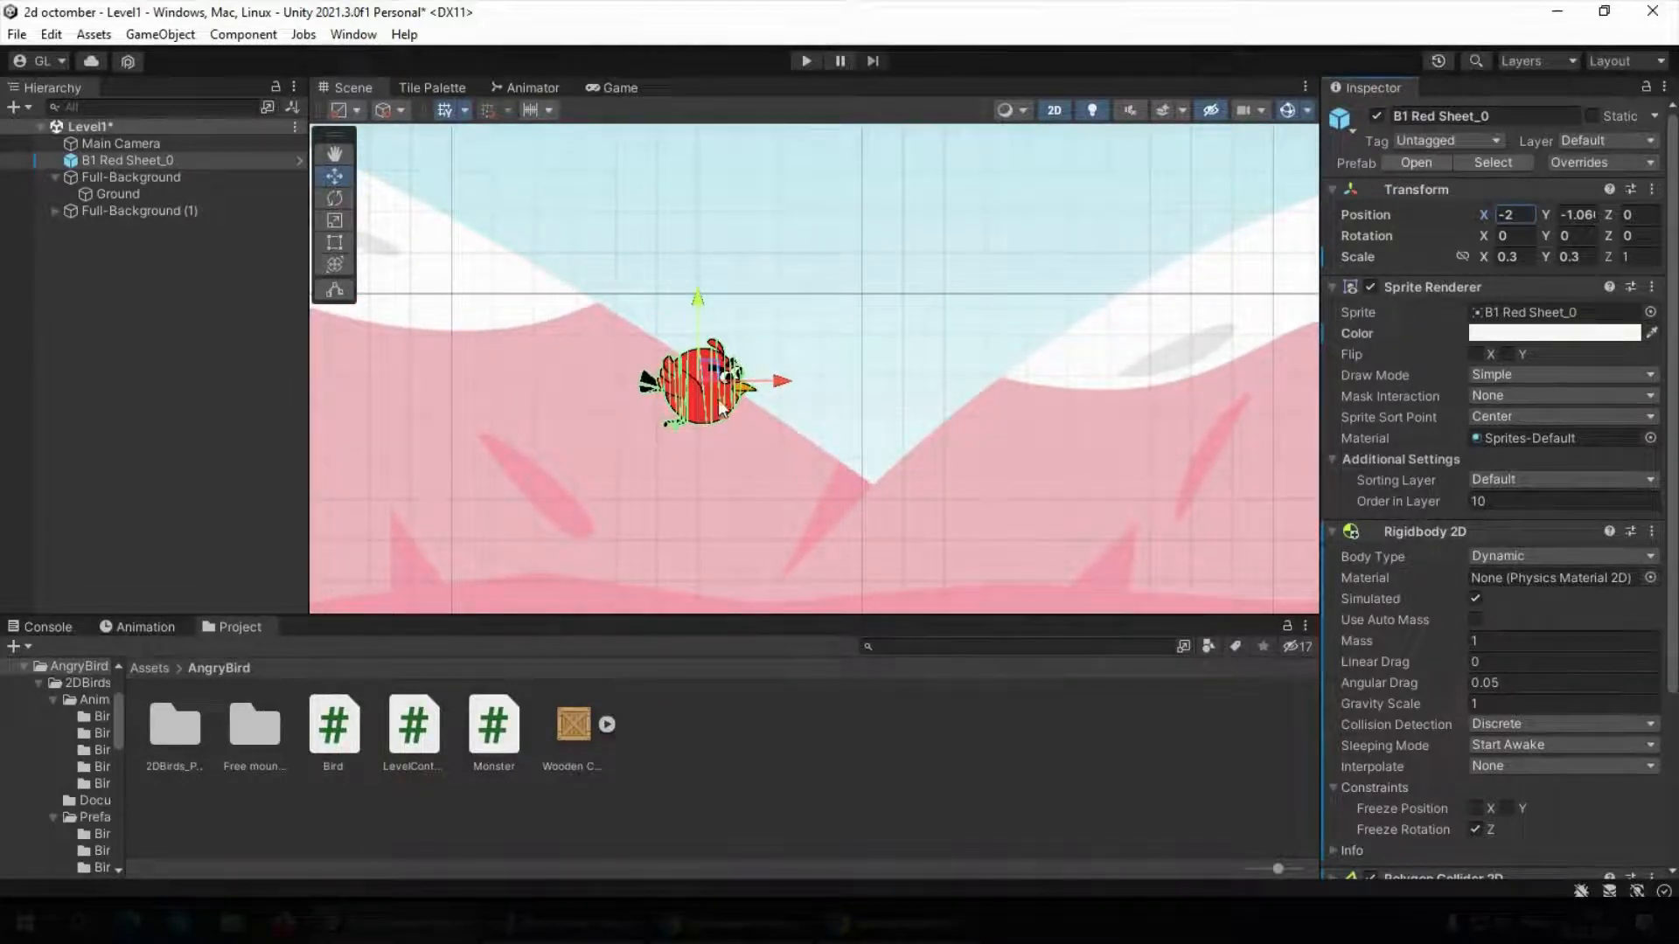
pyautogui.scroll(-2, 667, 383)
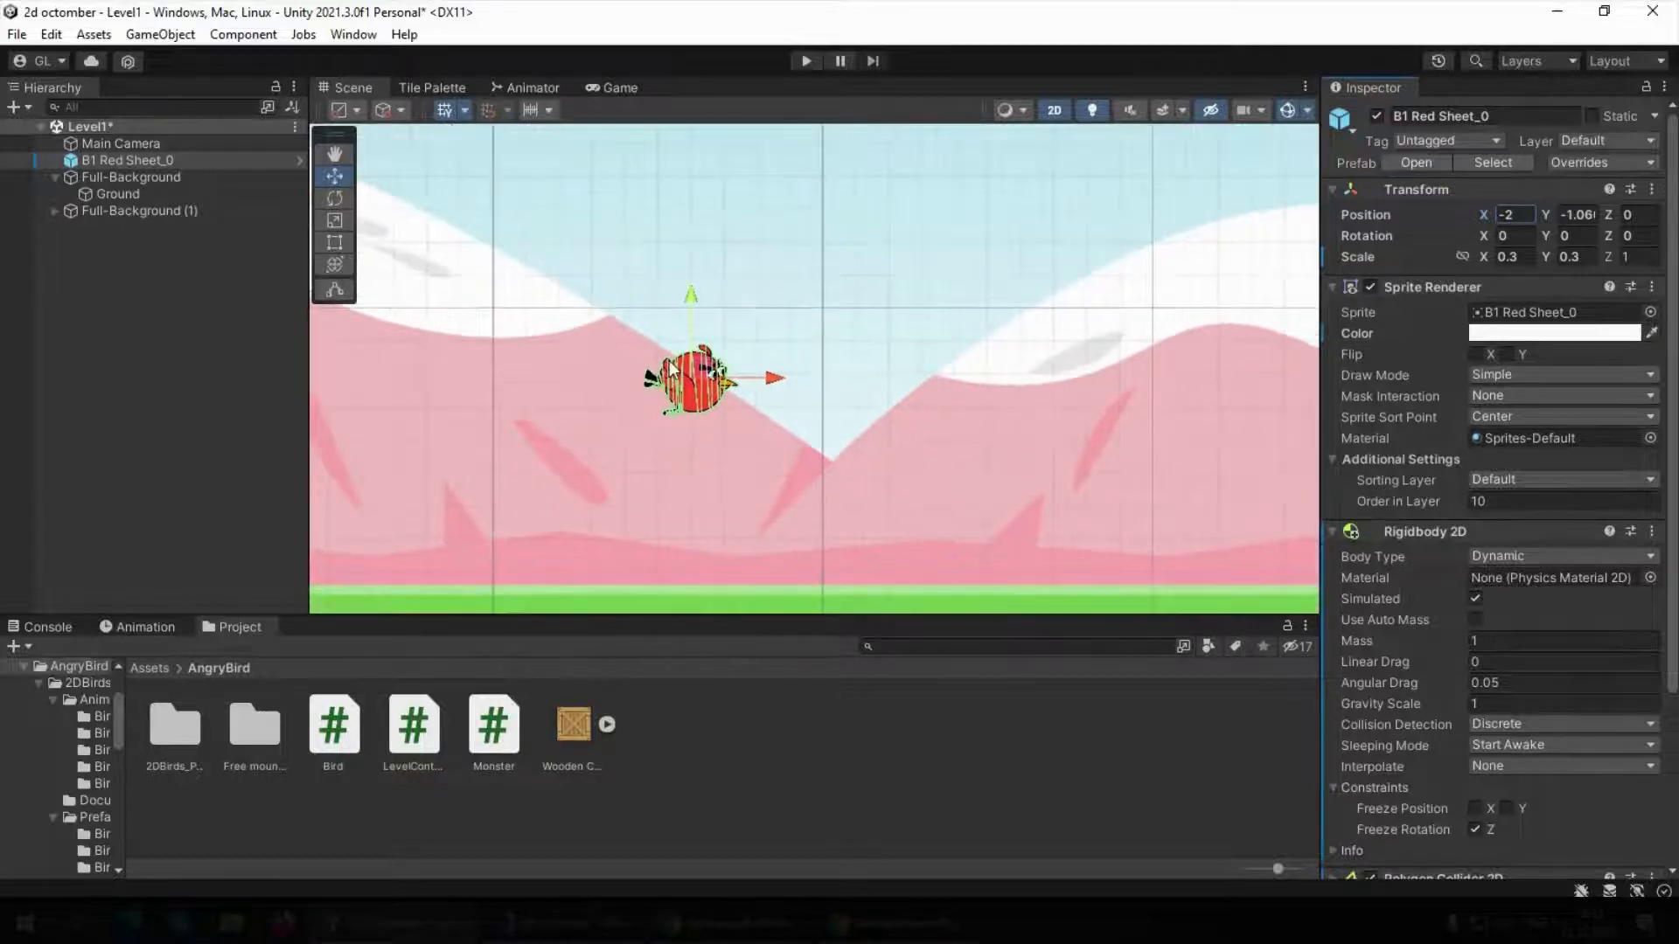
pyautogui.click(1525, 215)
pyautogui.click(1526, 217)
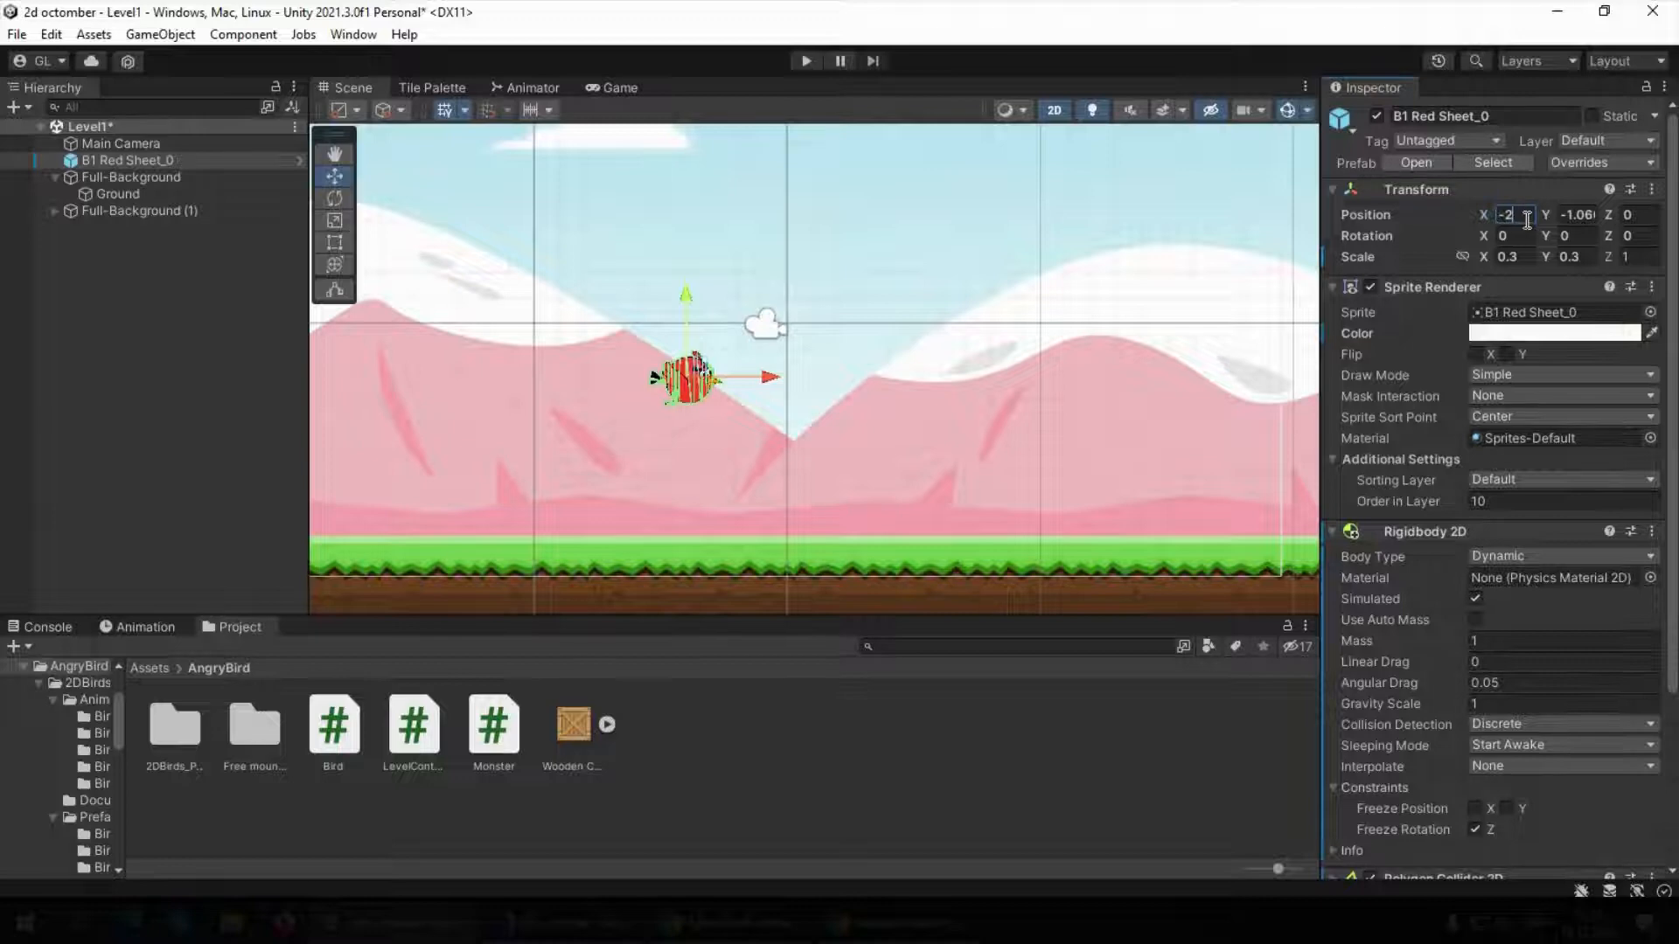
pyautogui.write('+2')
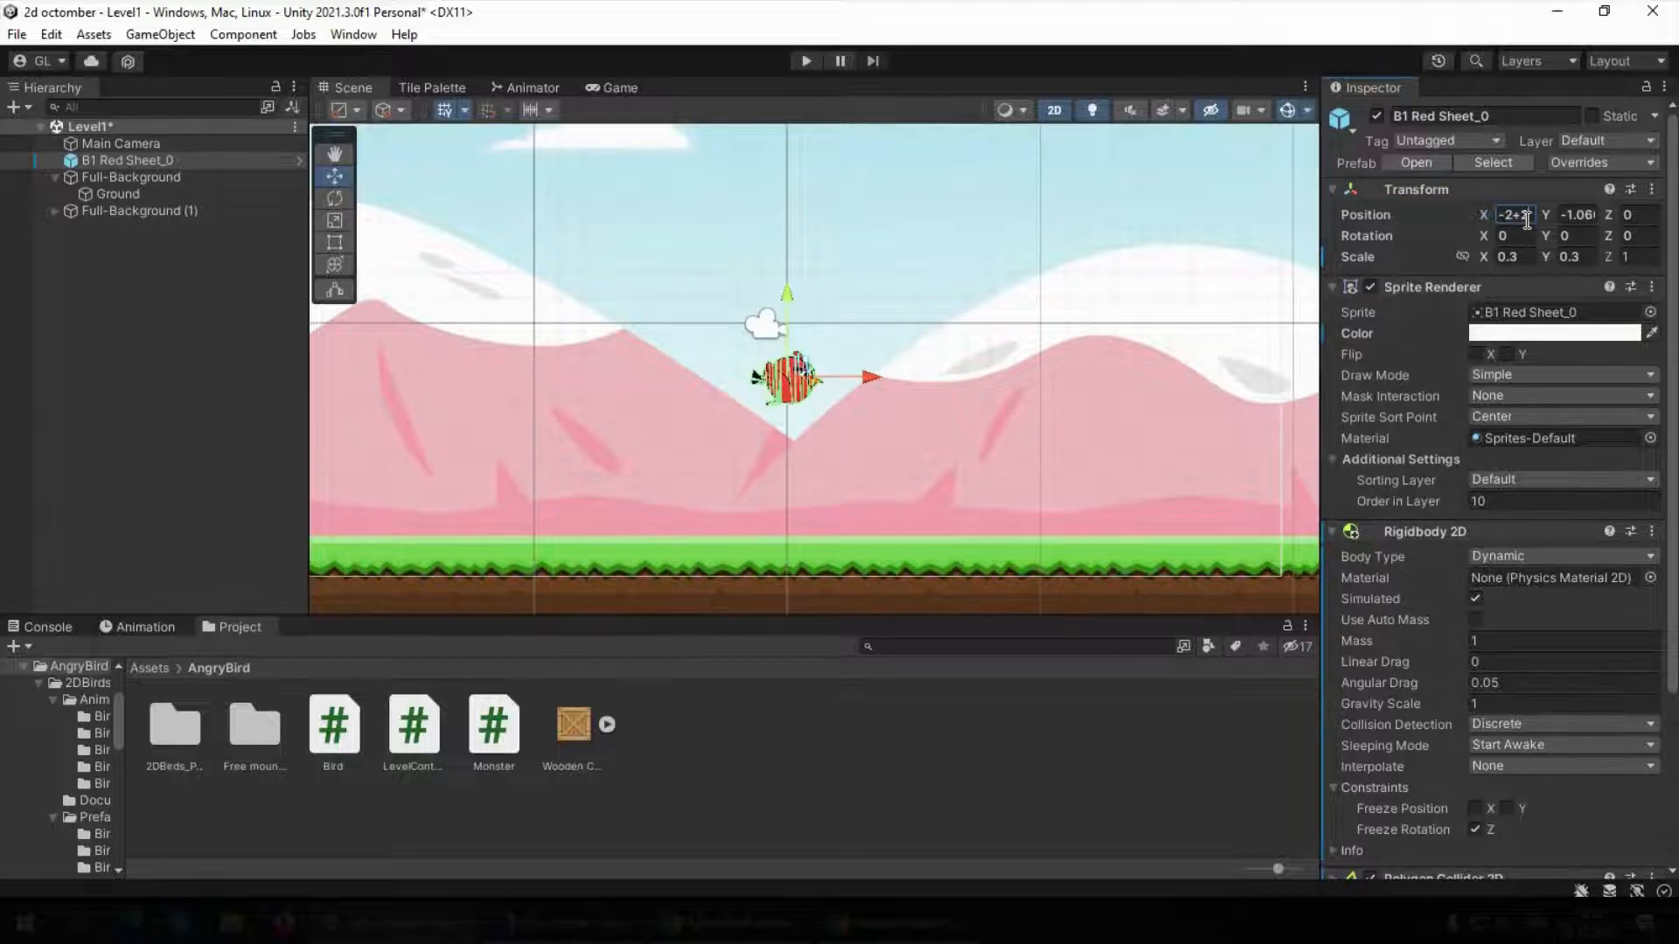
pyautogui.press('Return')
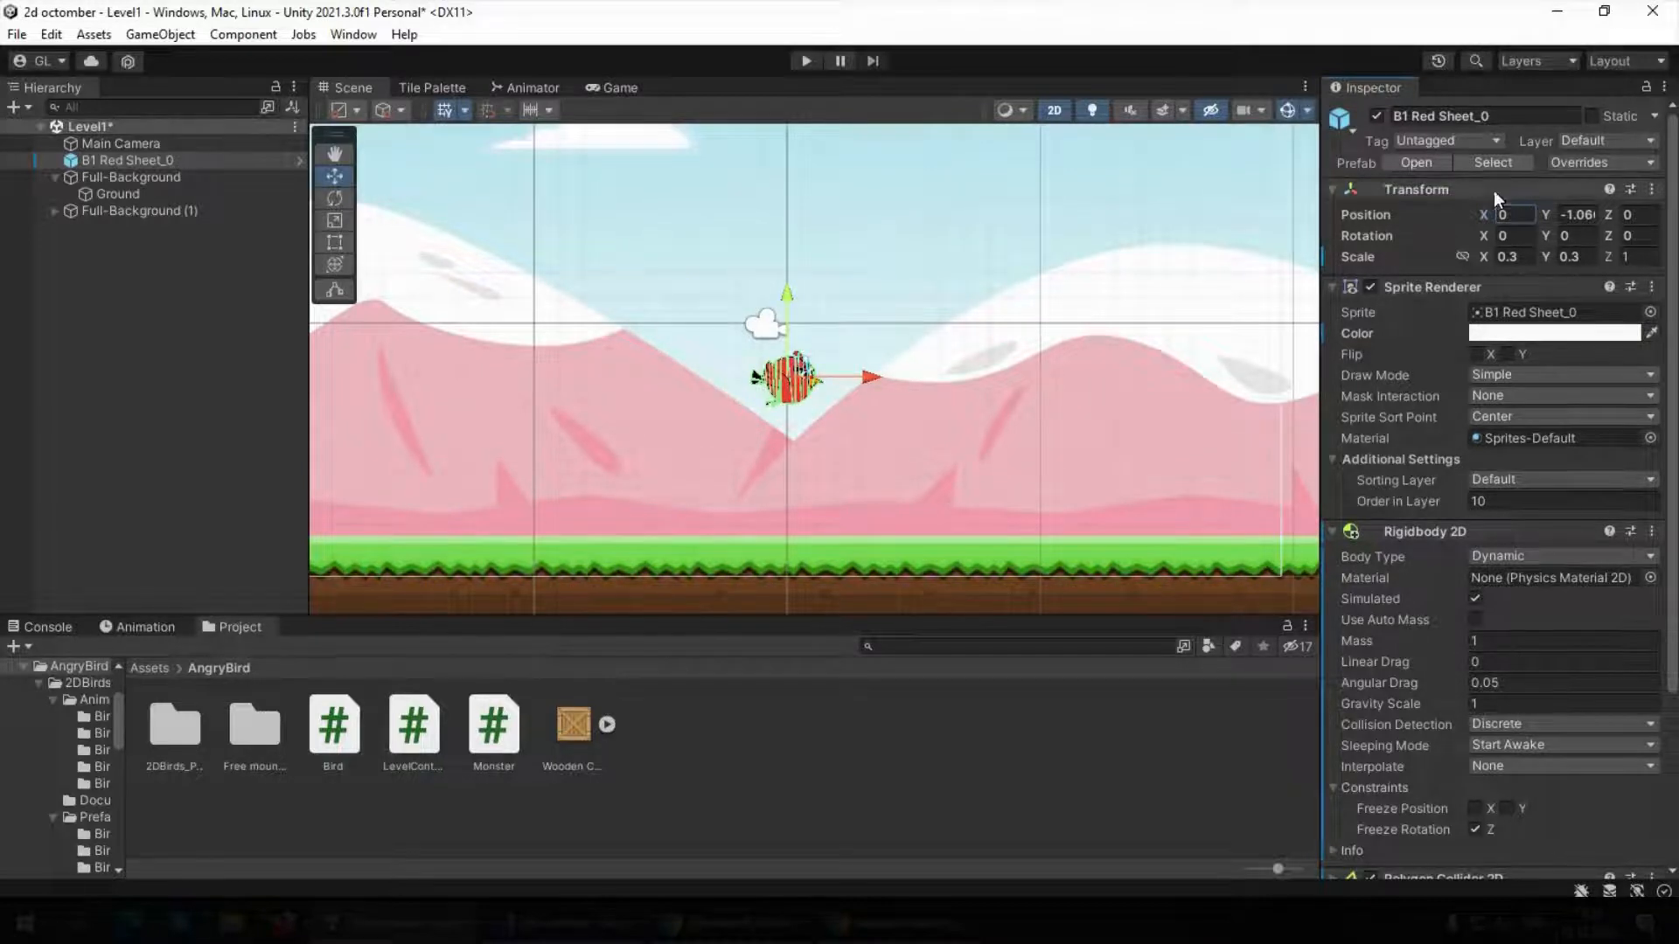
pyautogui.click(236, 322)
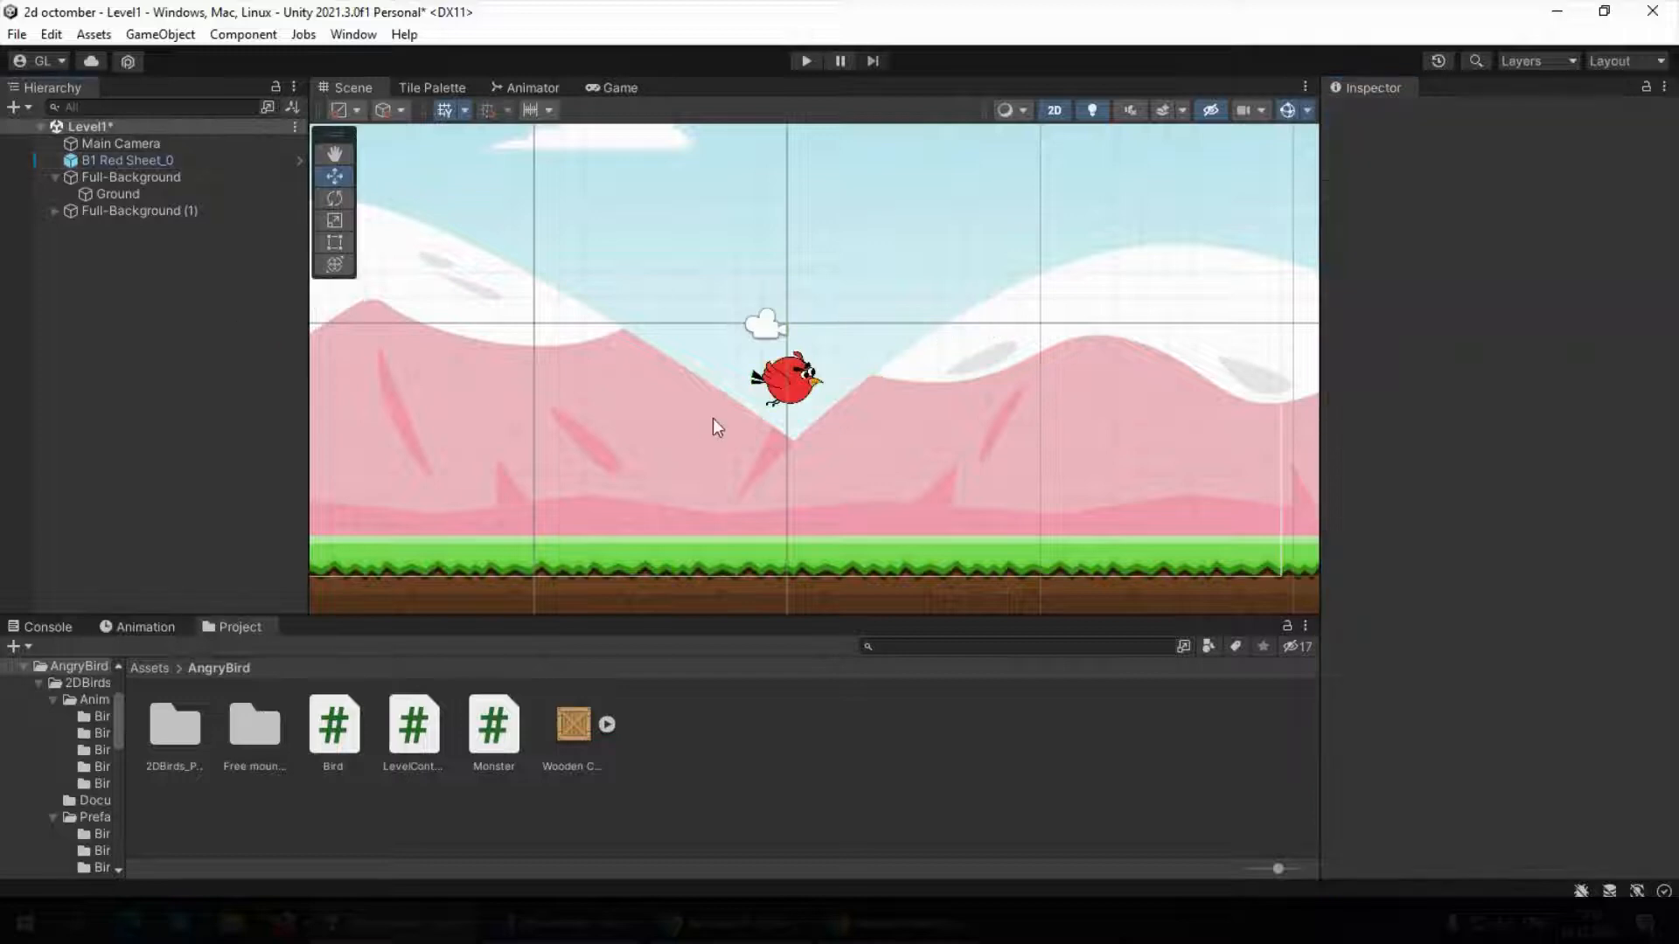
# Move the red bird along the X axis to about -4.69, checking its placement in the Game view
pyautogui.click(787, 390)
pyautogui.scroll(-2, 835, 407)
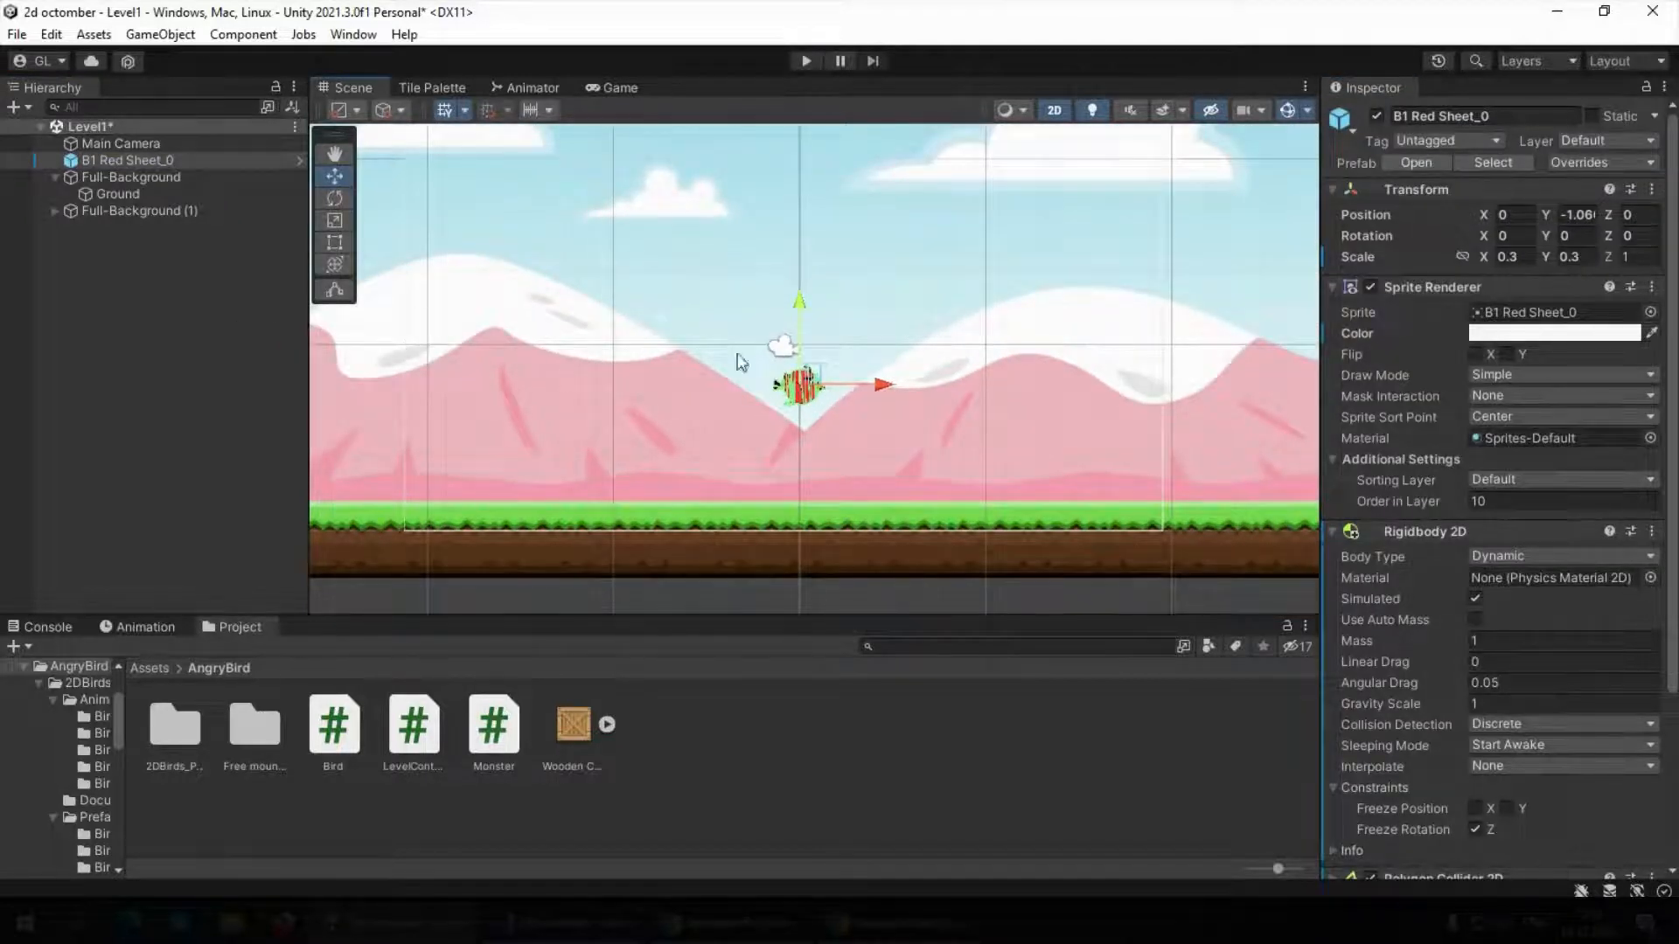
pyautogui.scroll(-2, 869, 376)
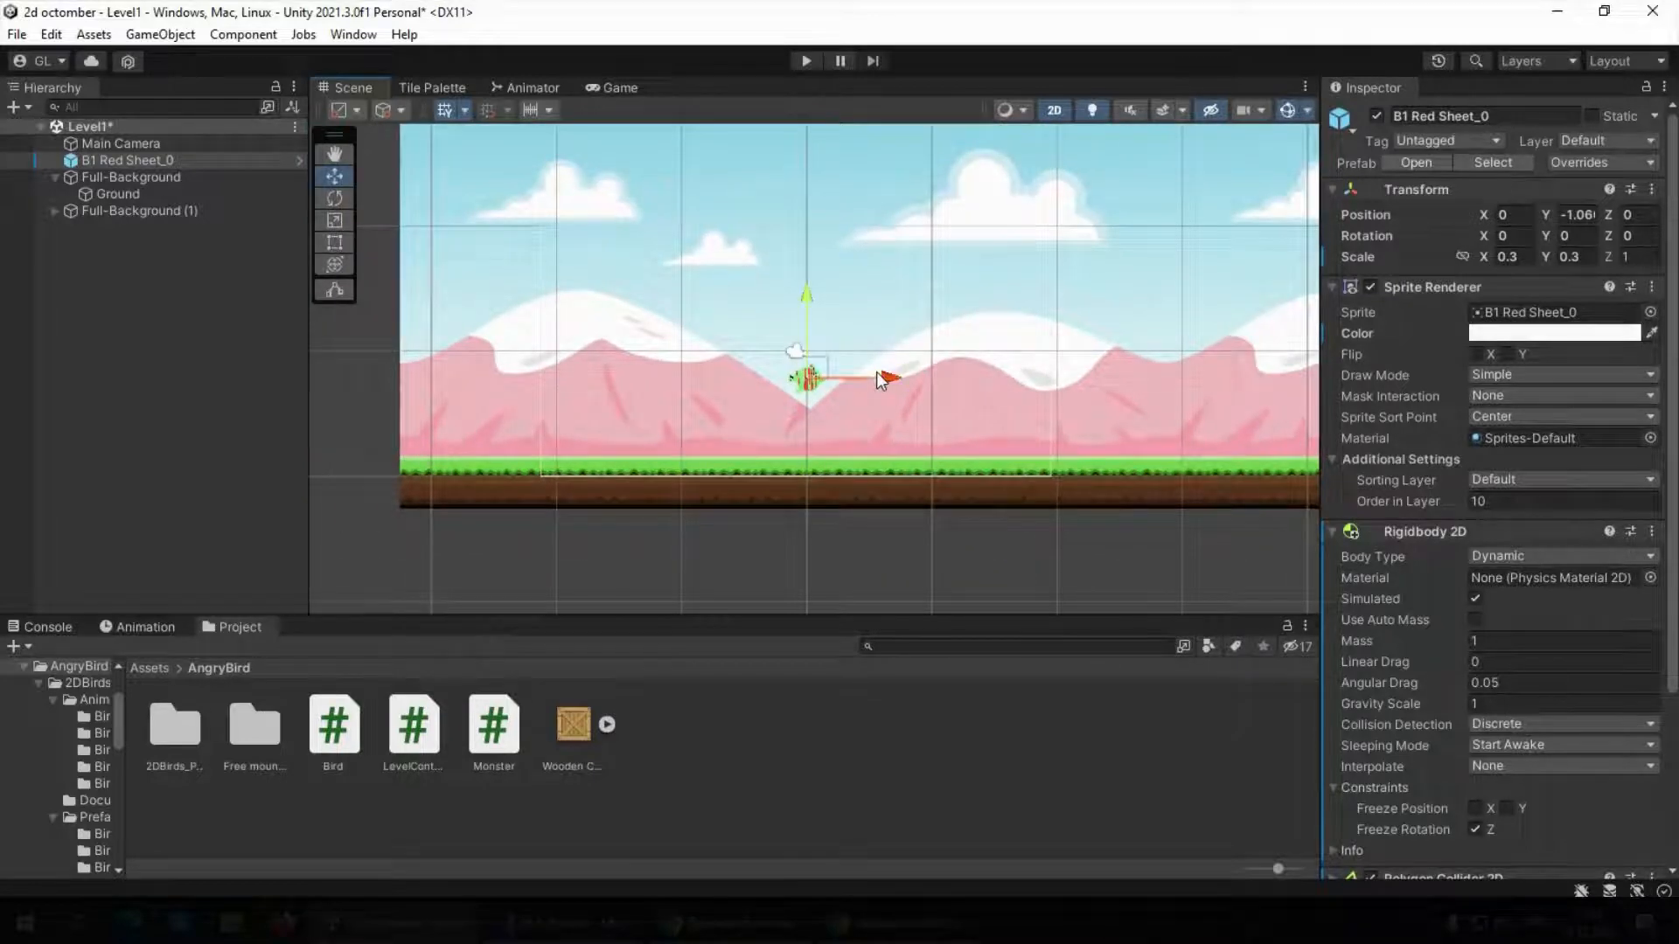
pyautogui.moveTo(876, 374); pyautogui.dragTo(760, 377)
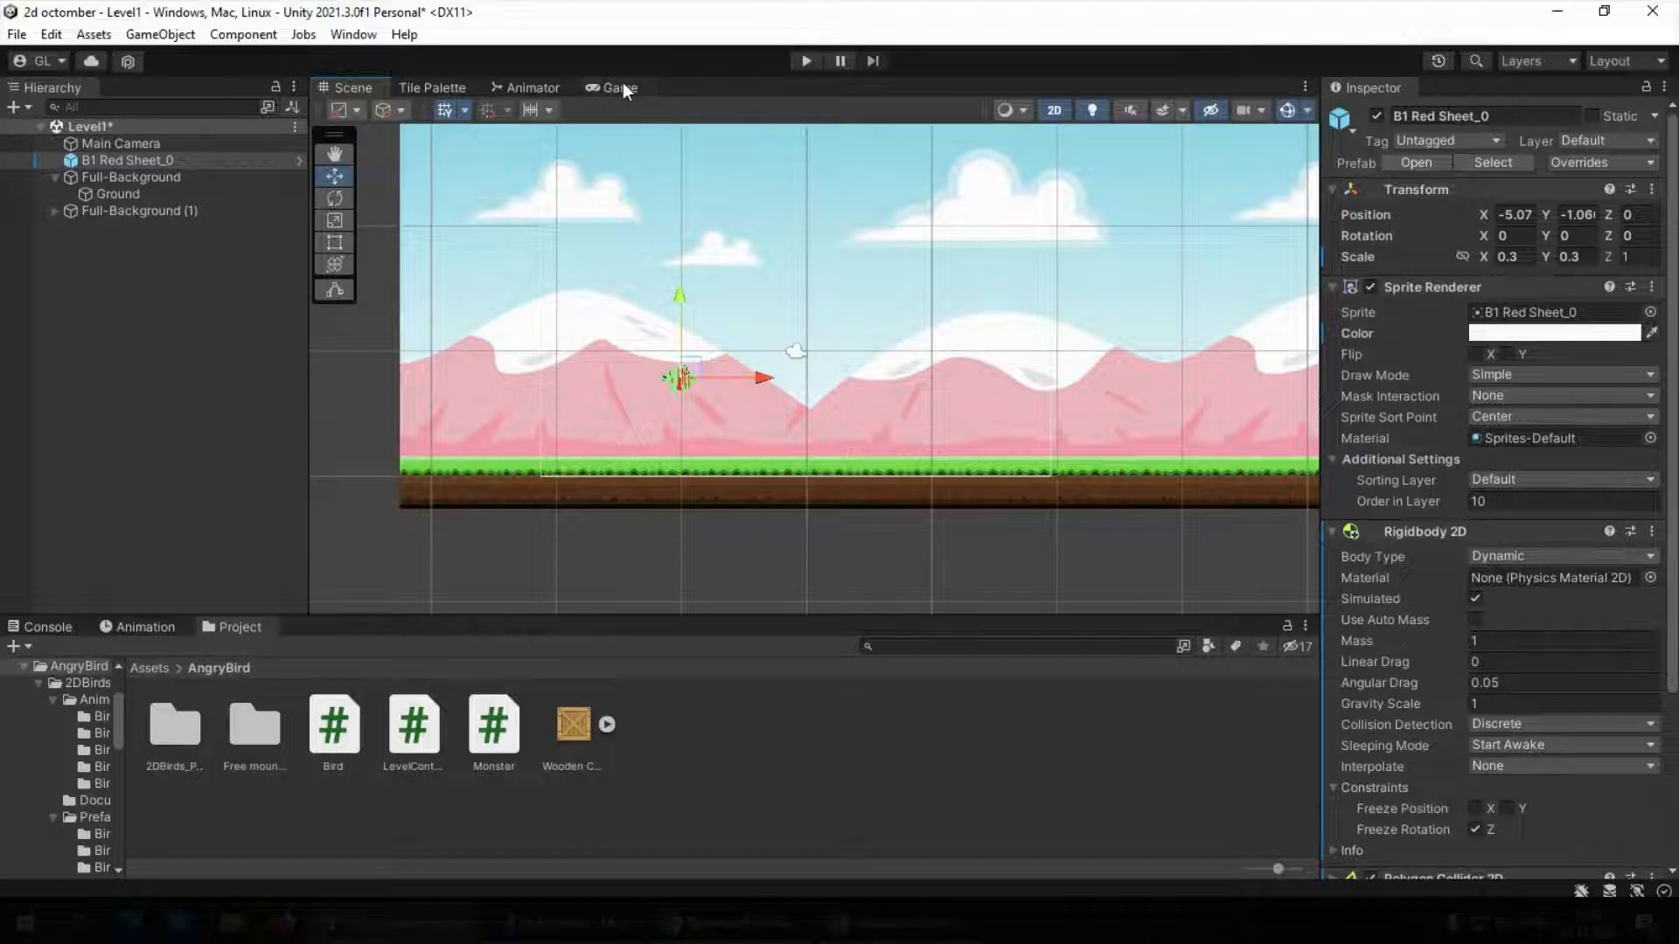
pyautogui.click(622, 85)
pyautogui.click(364, 87)
pyautogui.moveTo(757, 390); pyautogui.dragTo(769, 383)
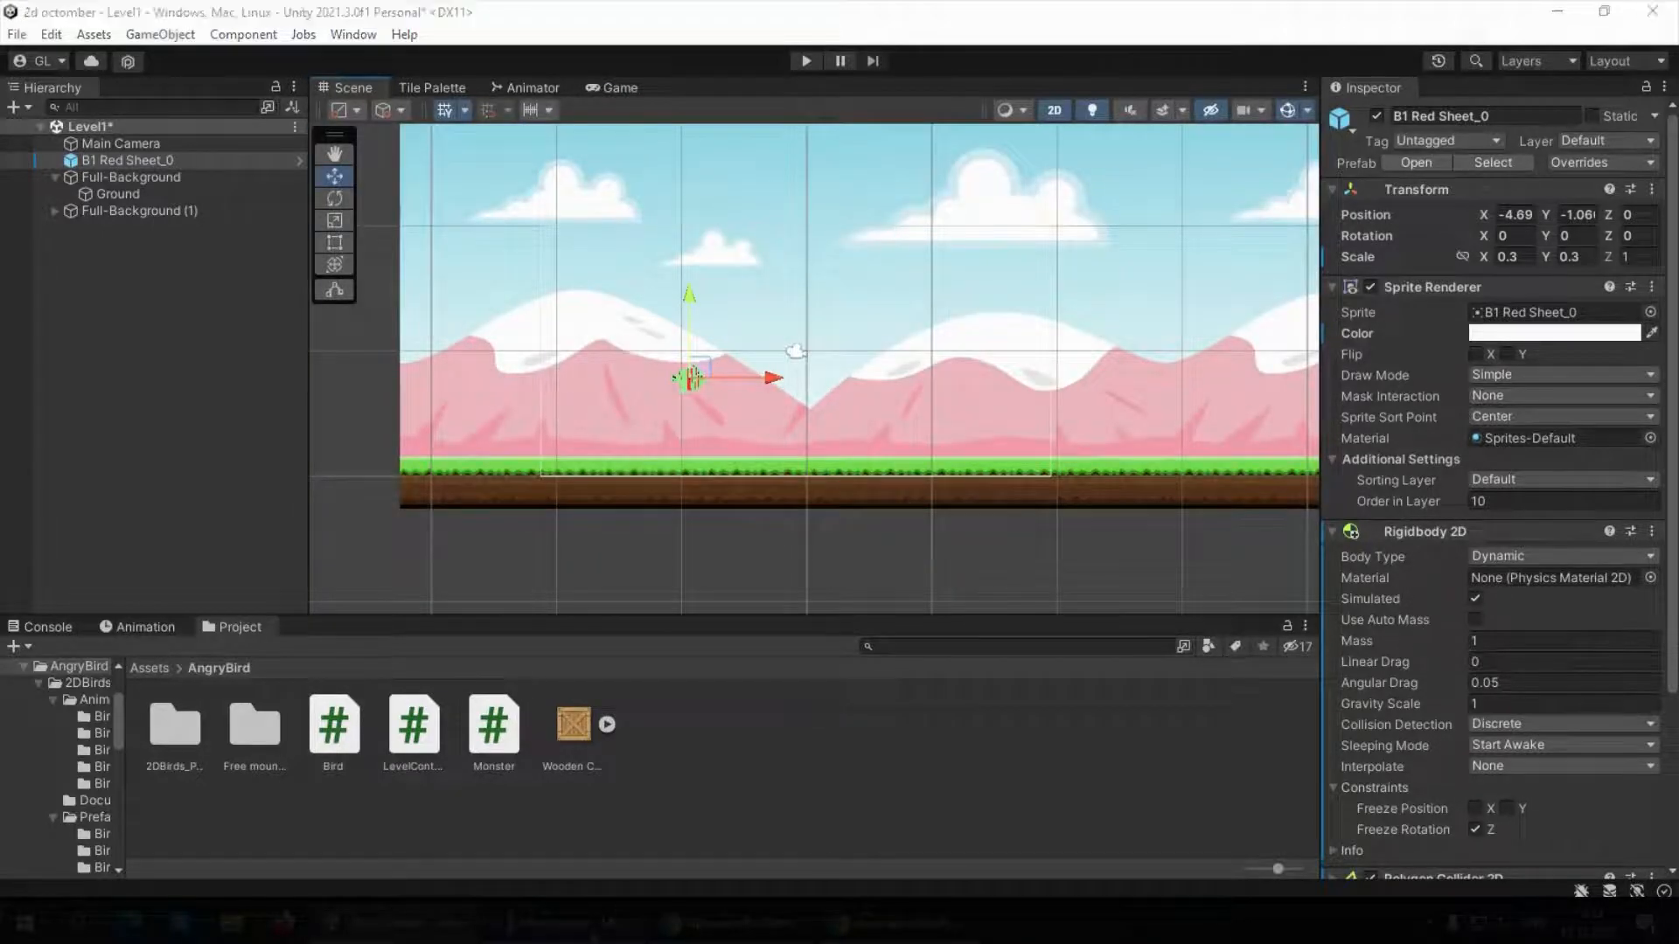
# Switch to Visual Studio and delete the example subtraction comment //0--2=0+2=2 from the directrion line
pyautogui.click(610, 921)
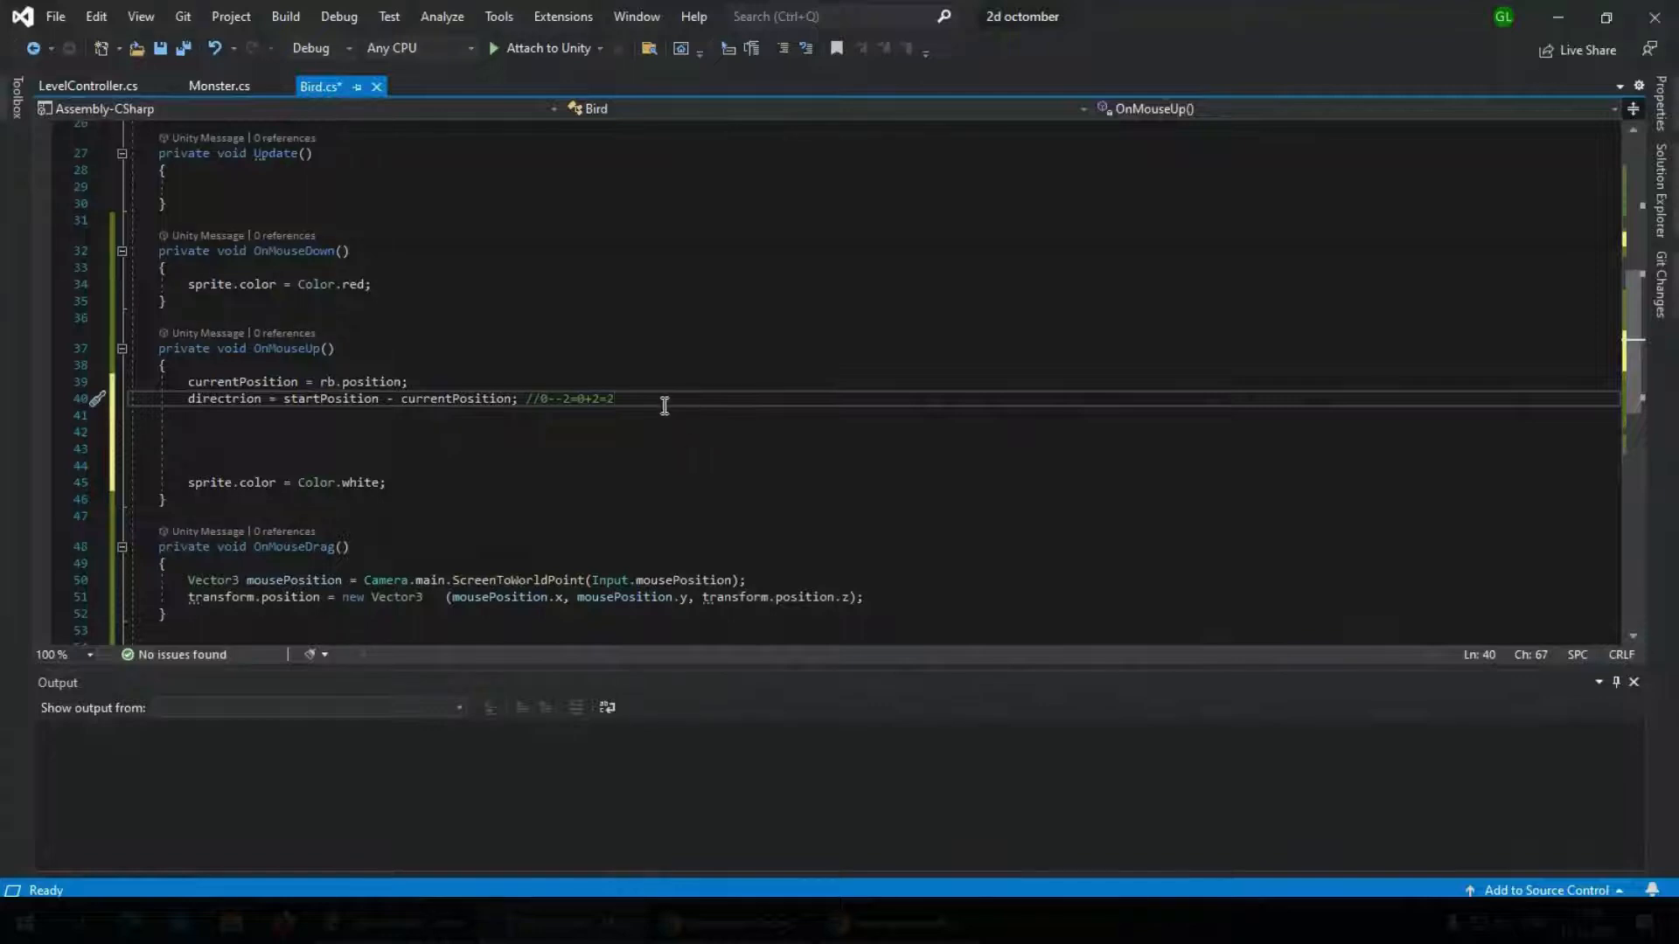
pyautogui.moveTo(618, 398); pyautogui.dragTo(525, 399)
pyautogui.press('BackSpace')
# Add directrion.Normalize(); on a new line below the directrion assignment in OnMouseUp
pyautogui.press('Return')
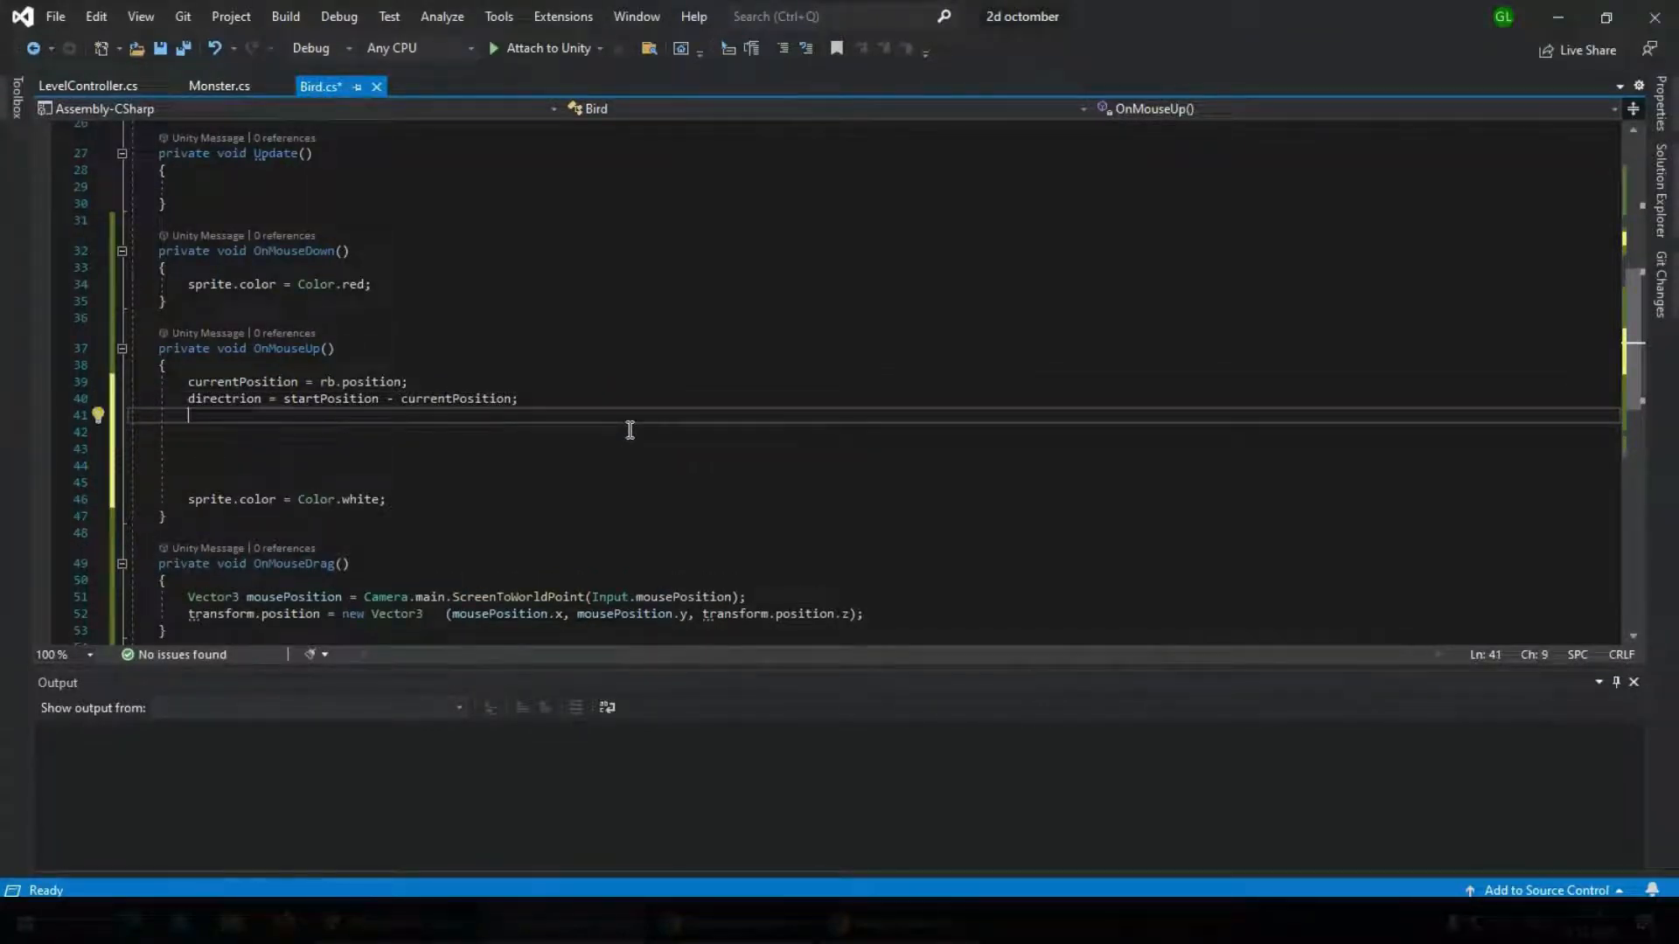
pyautogui.write('directrion')
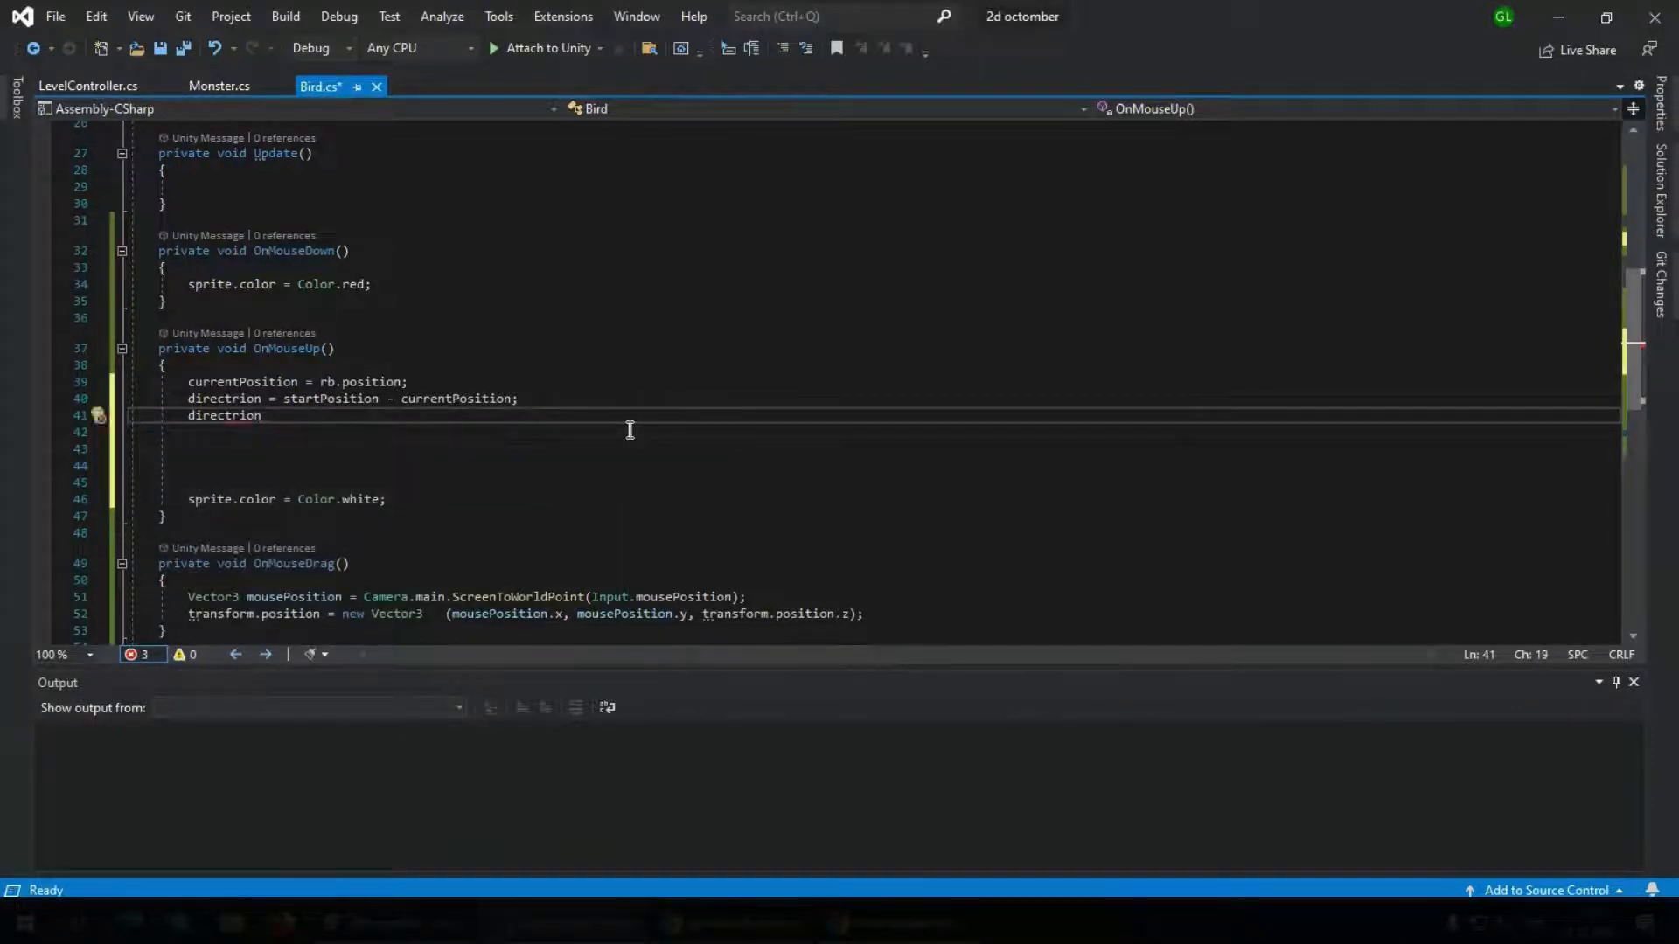
pyautogui.write('.')
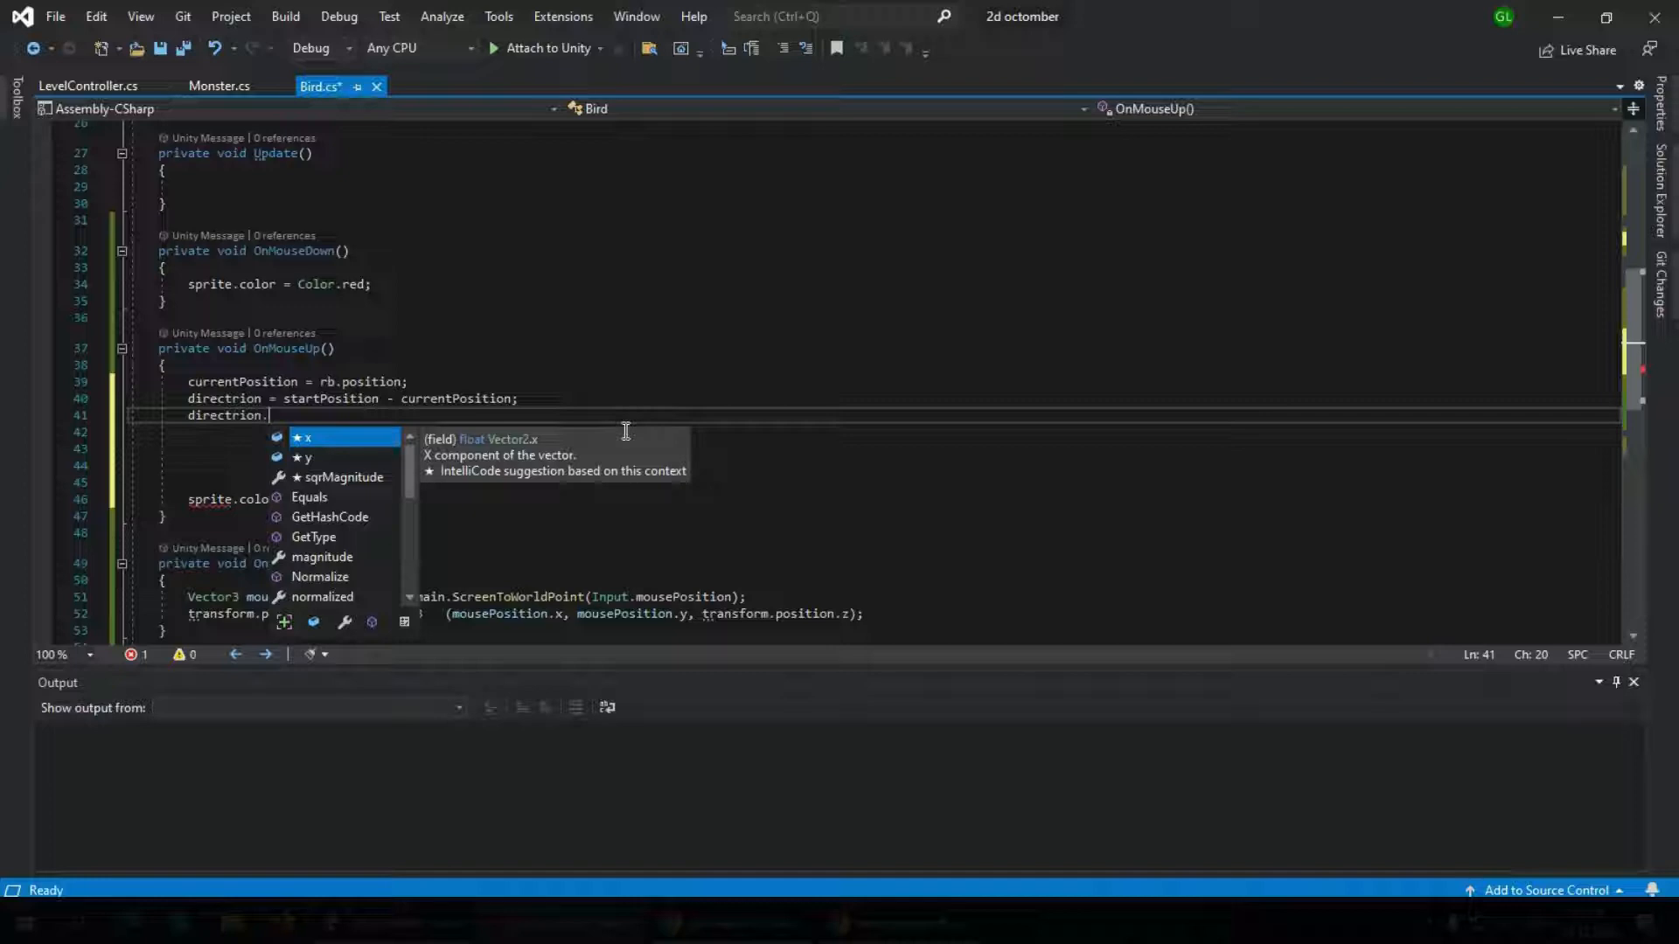
pyautogui.write('Nor')
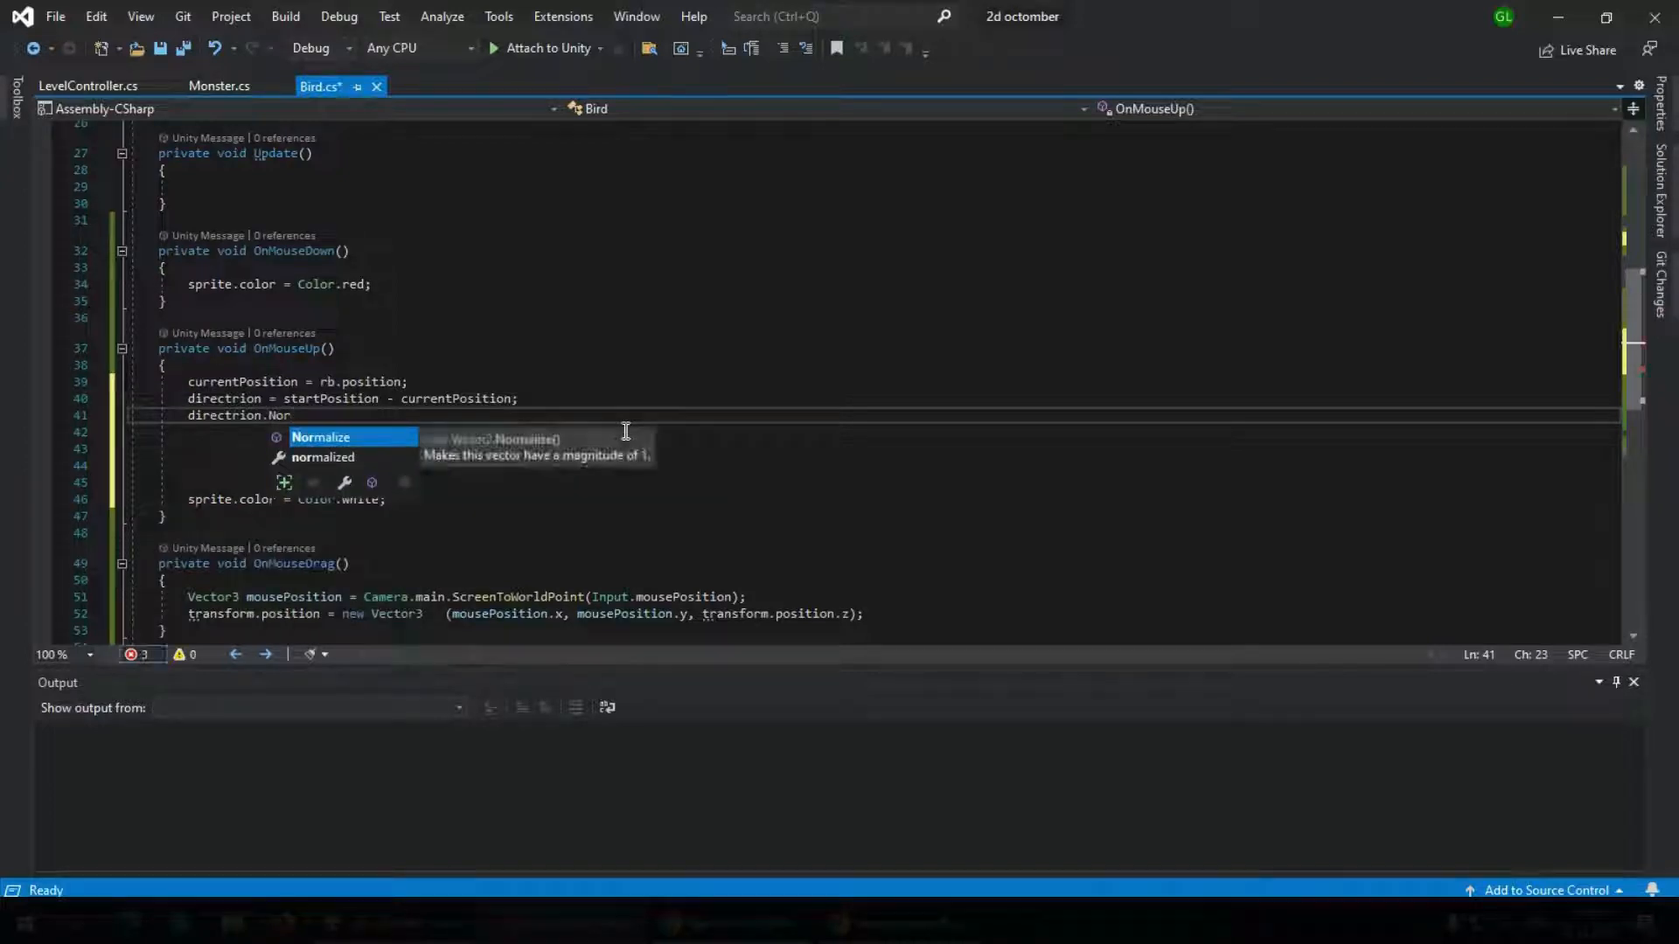
pyautogui.press('Tab')
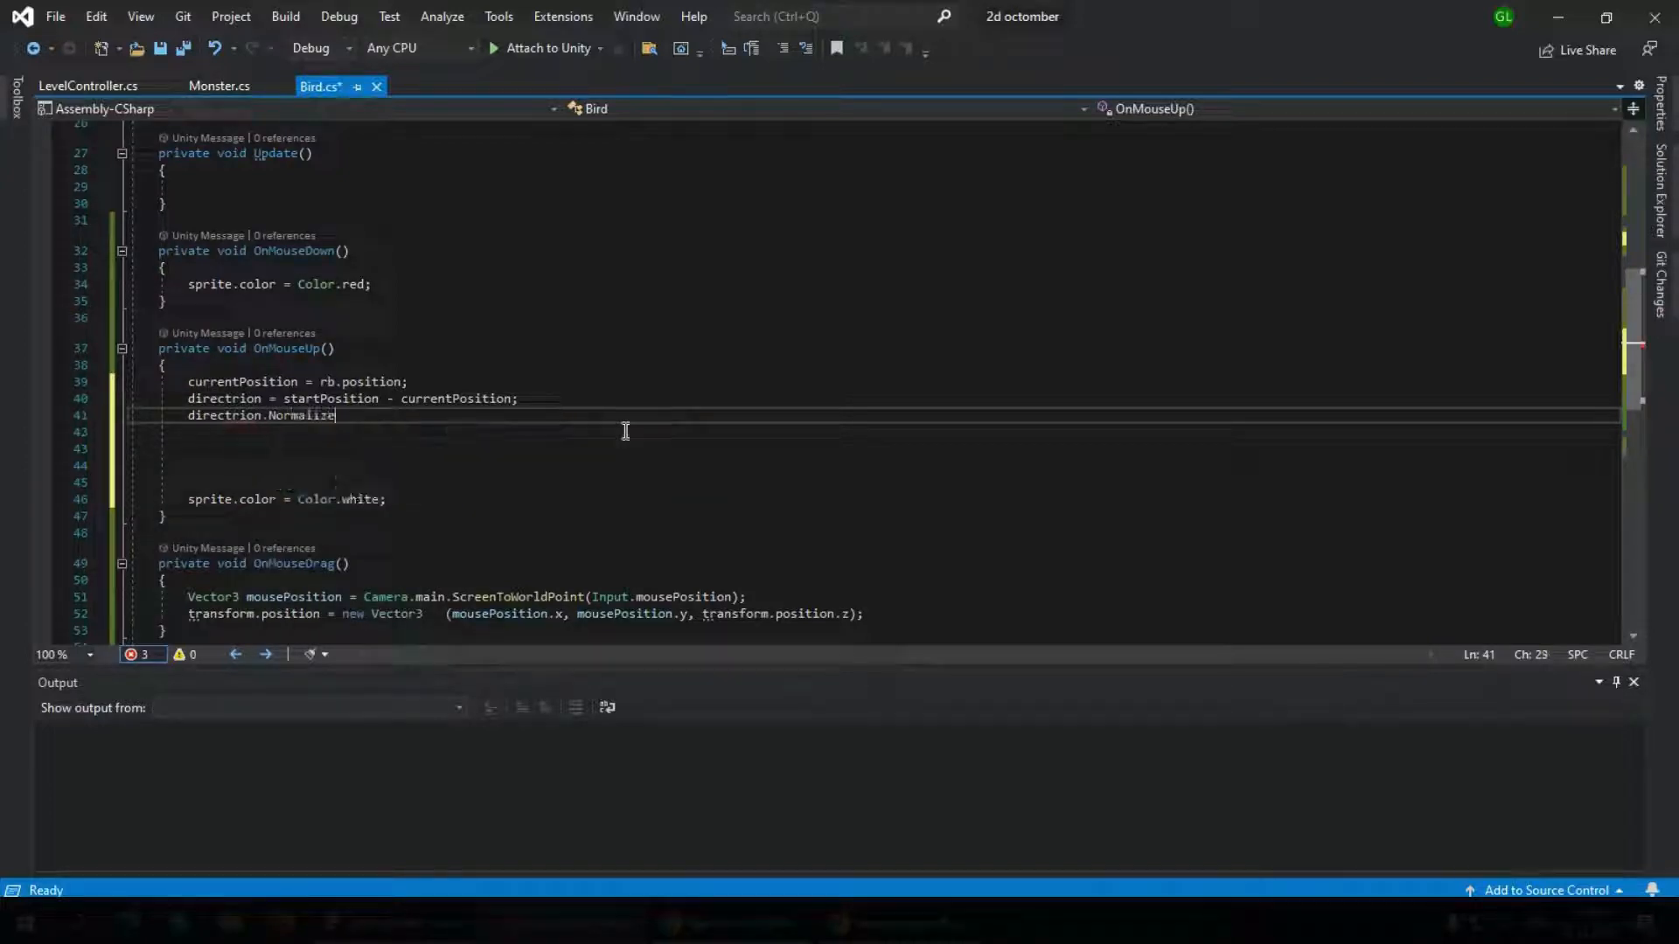
pyautogui.write('(')
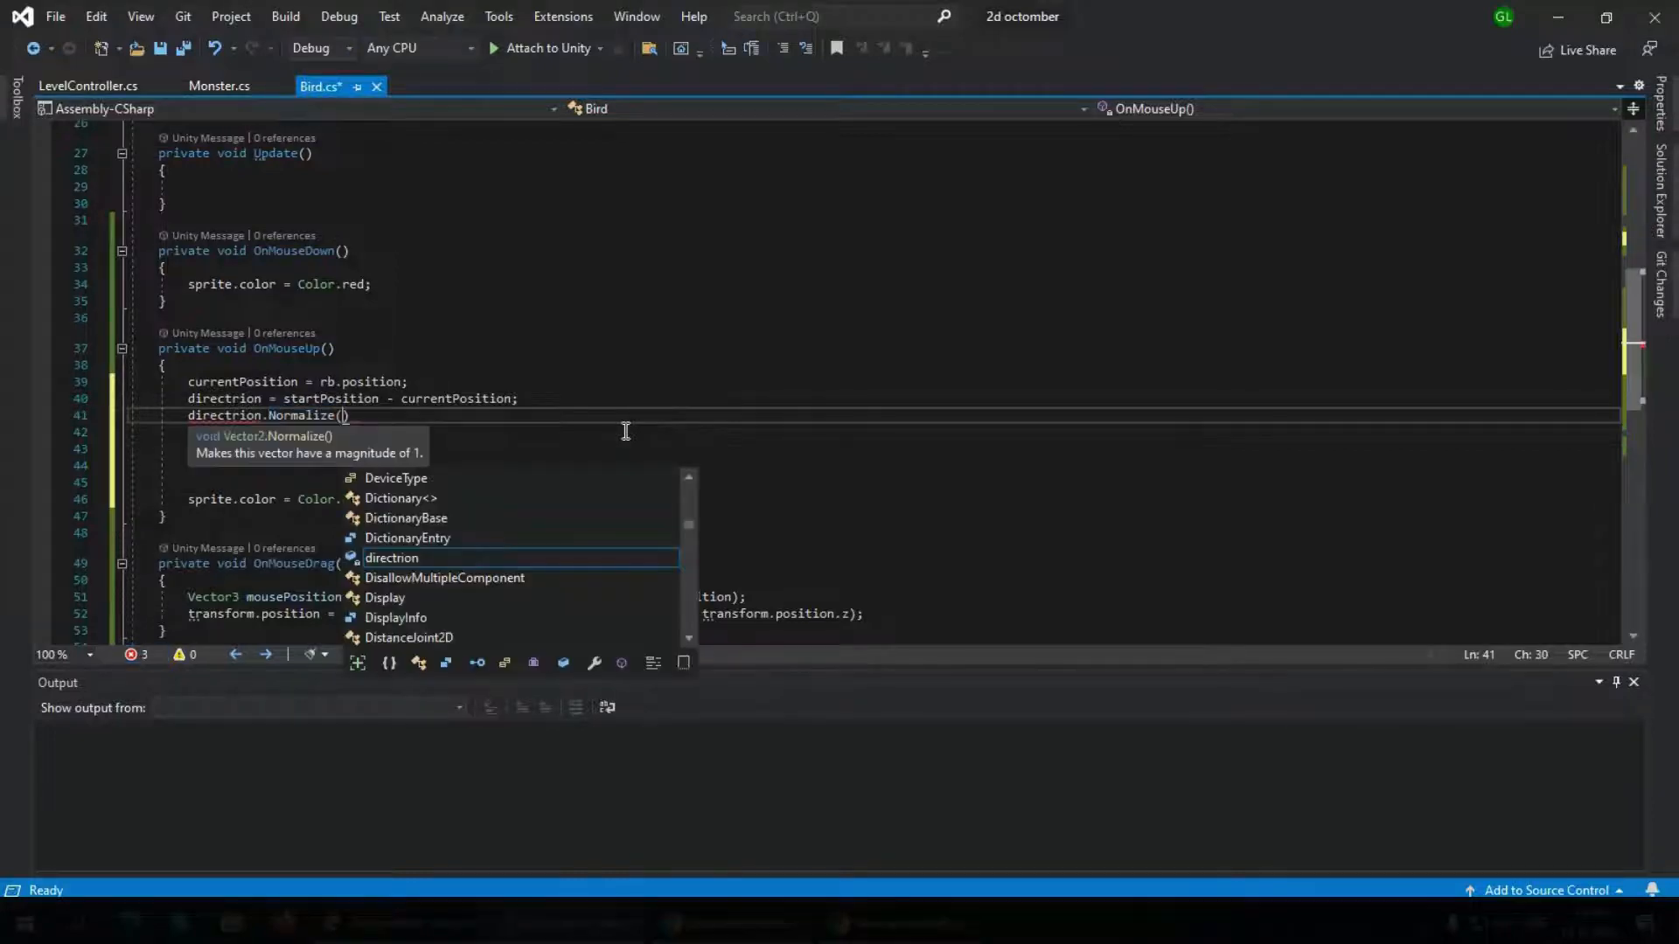
pyautogui.write(');')
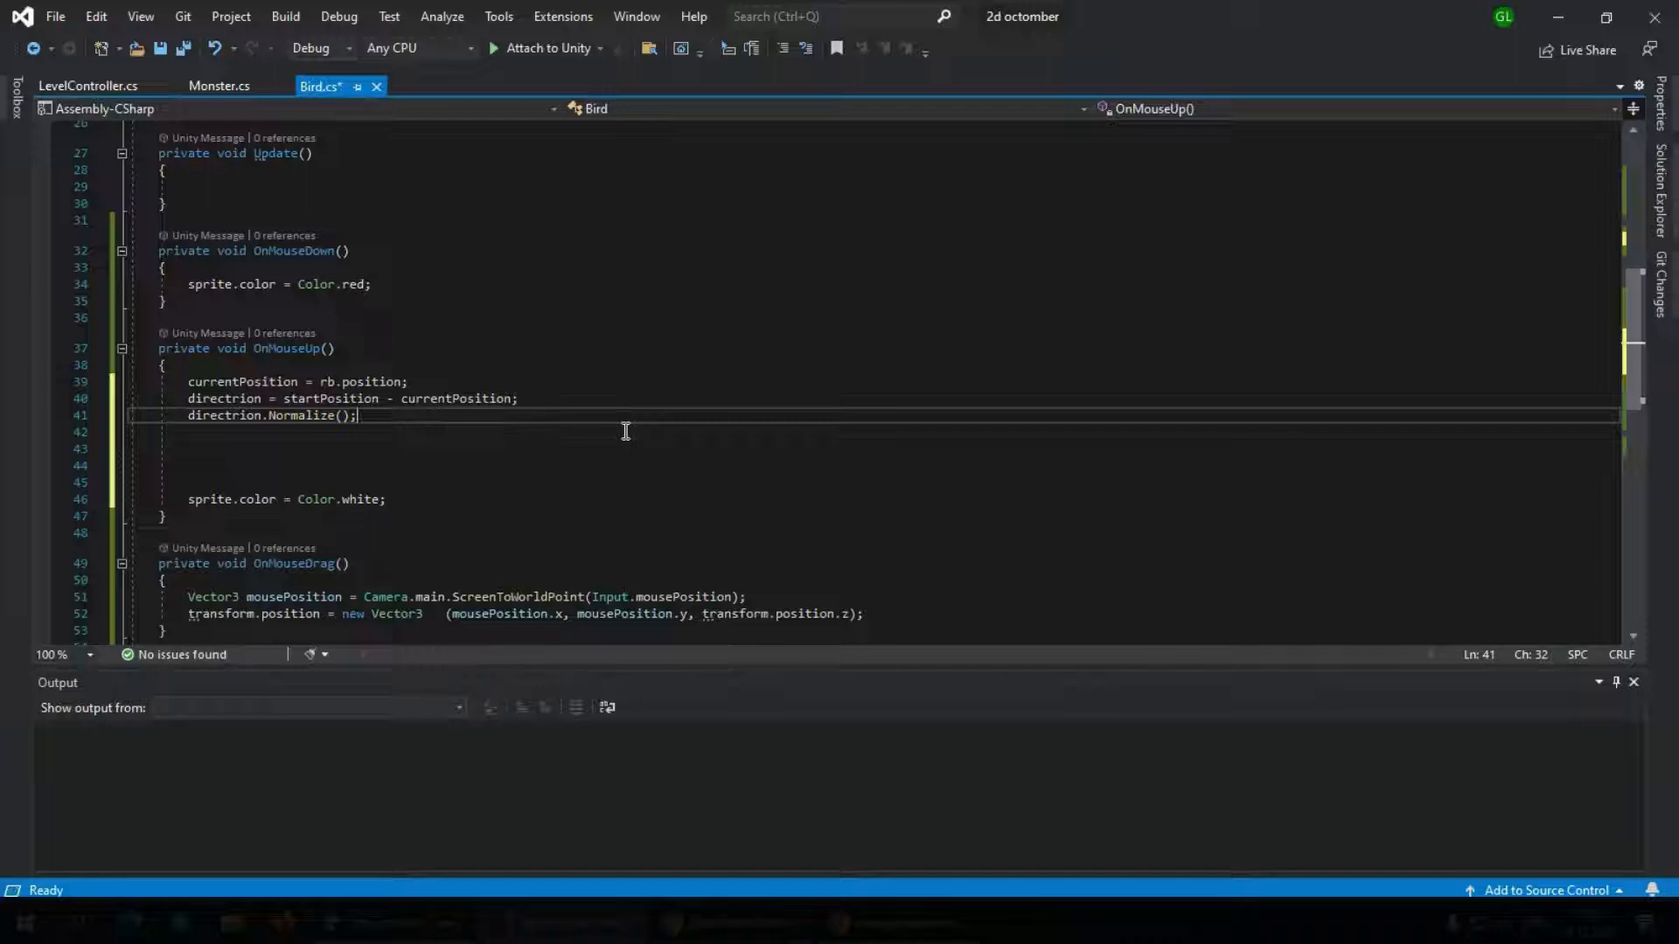
pyautogui.press('Return')
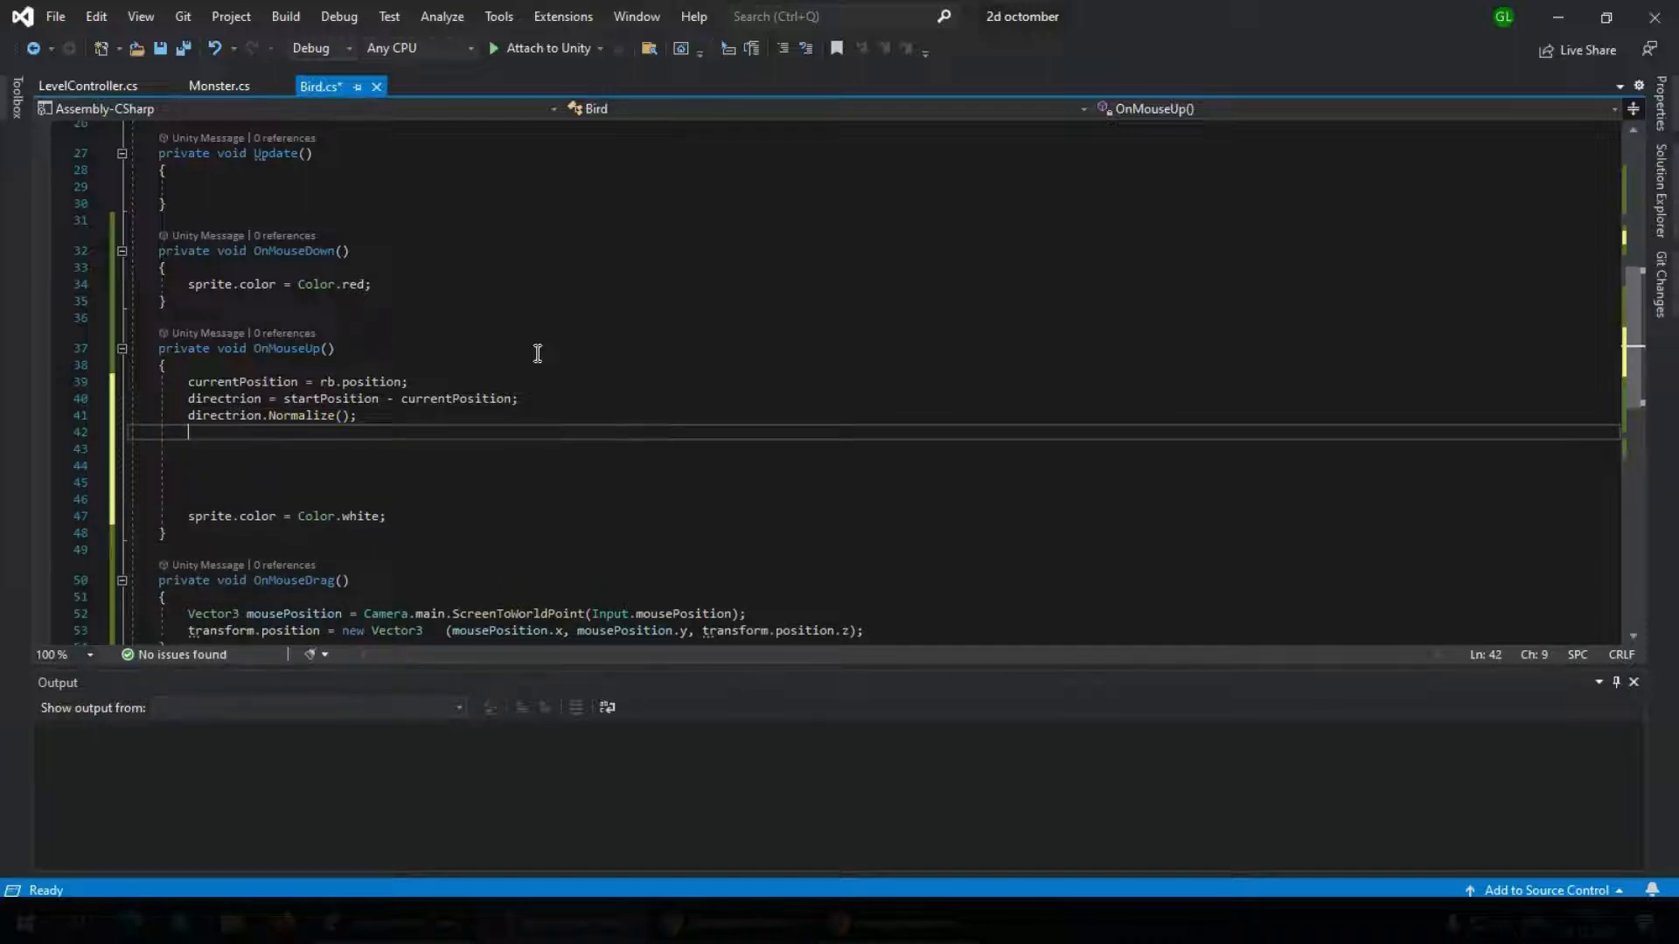
pyautogui.scroll(5, 535, 350)
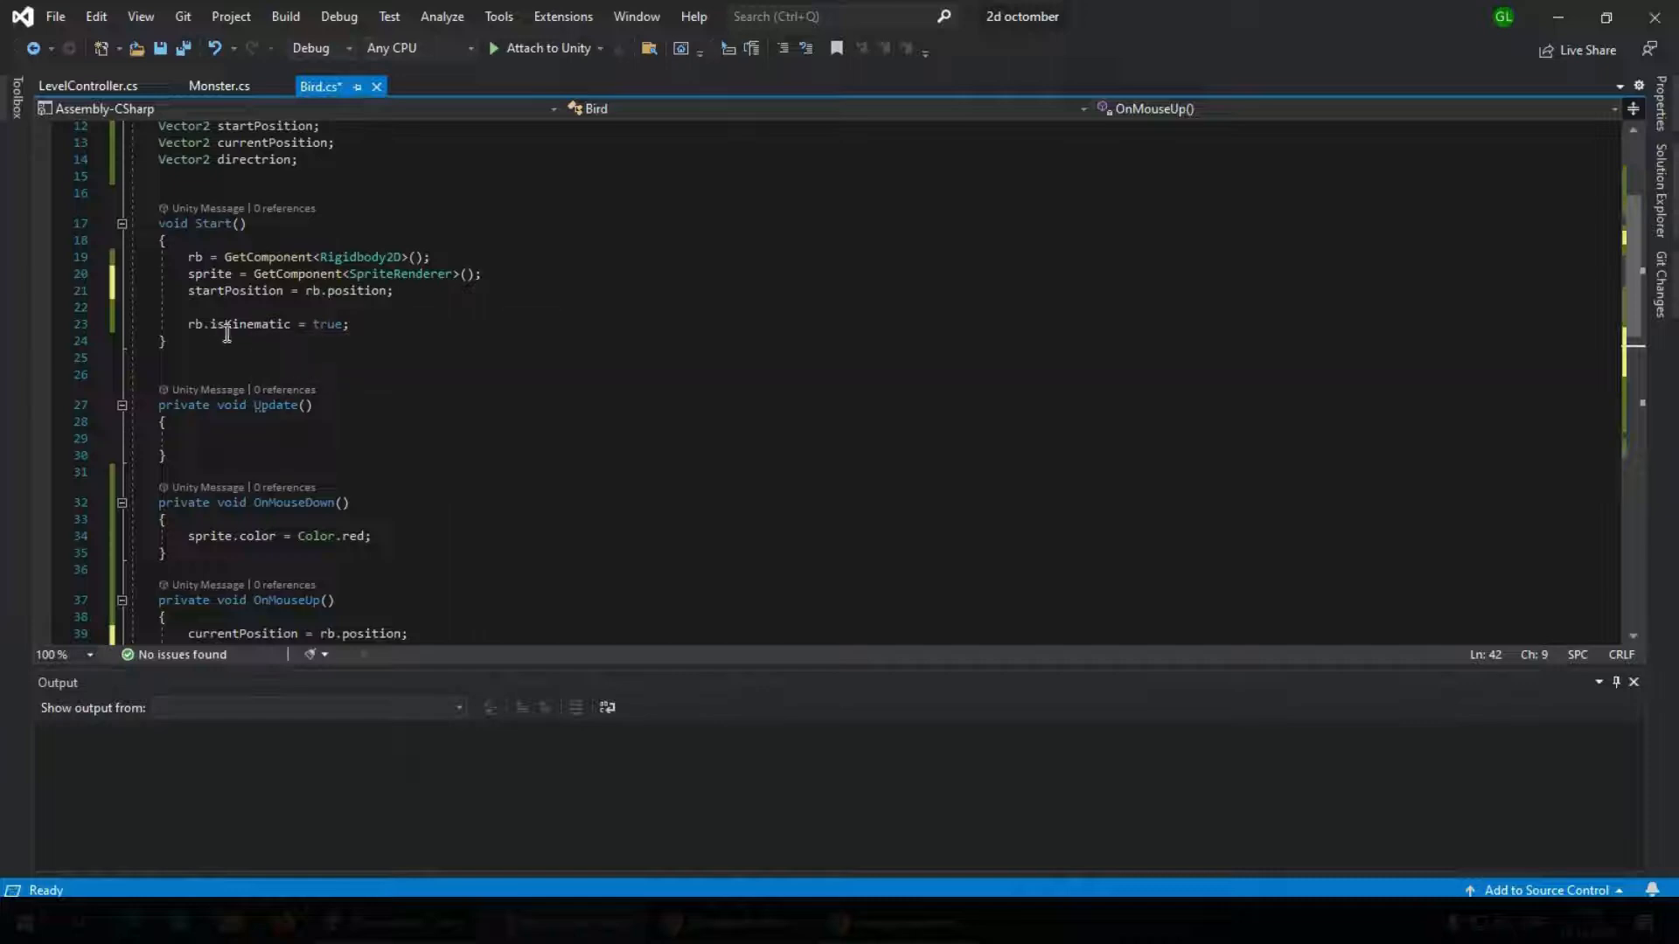
pyautogui.scroll(-3, 273, 331)
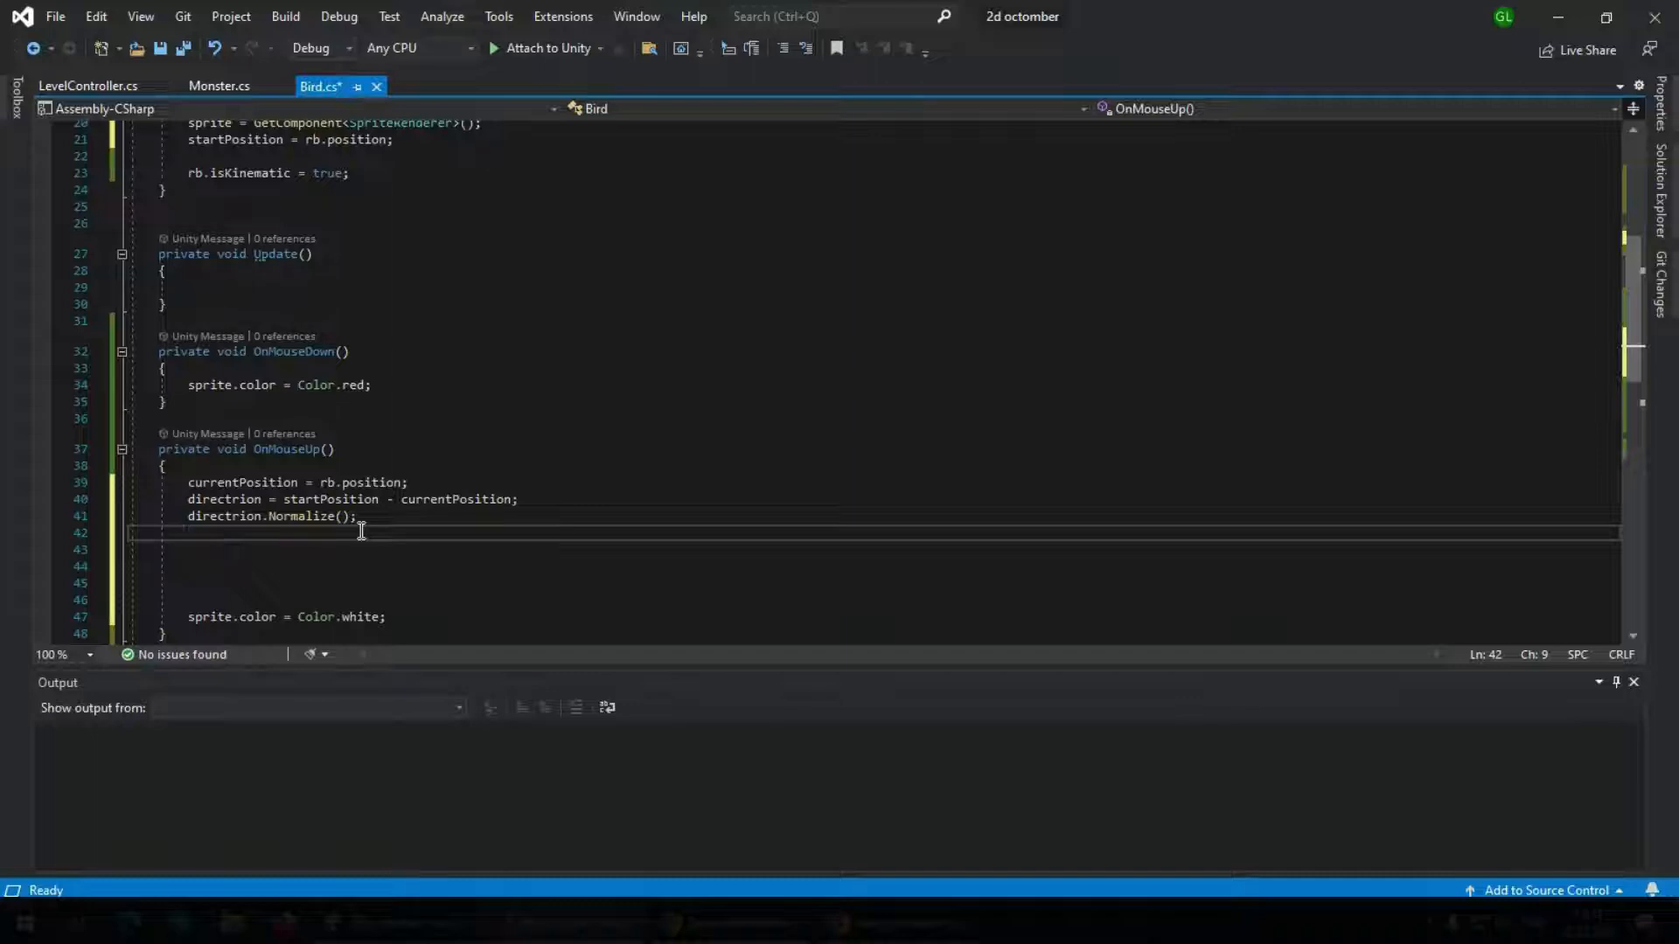
# Add rb.isKinematic = false; to OnMouseUp, separated by a blank line from the directrion.Normalize() call
pyautogui.press('Return')
pyautogui.write('rb.')
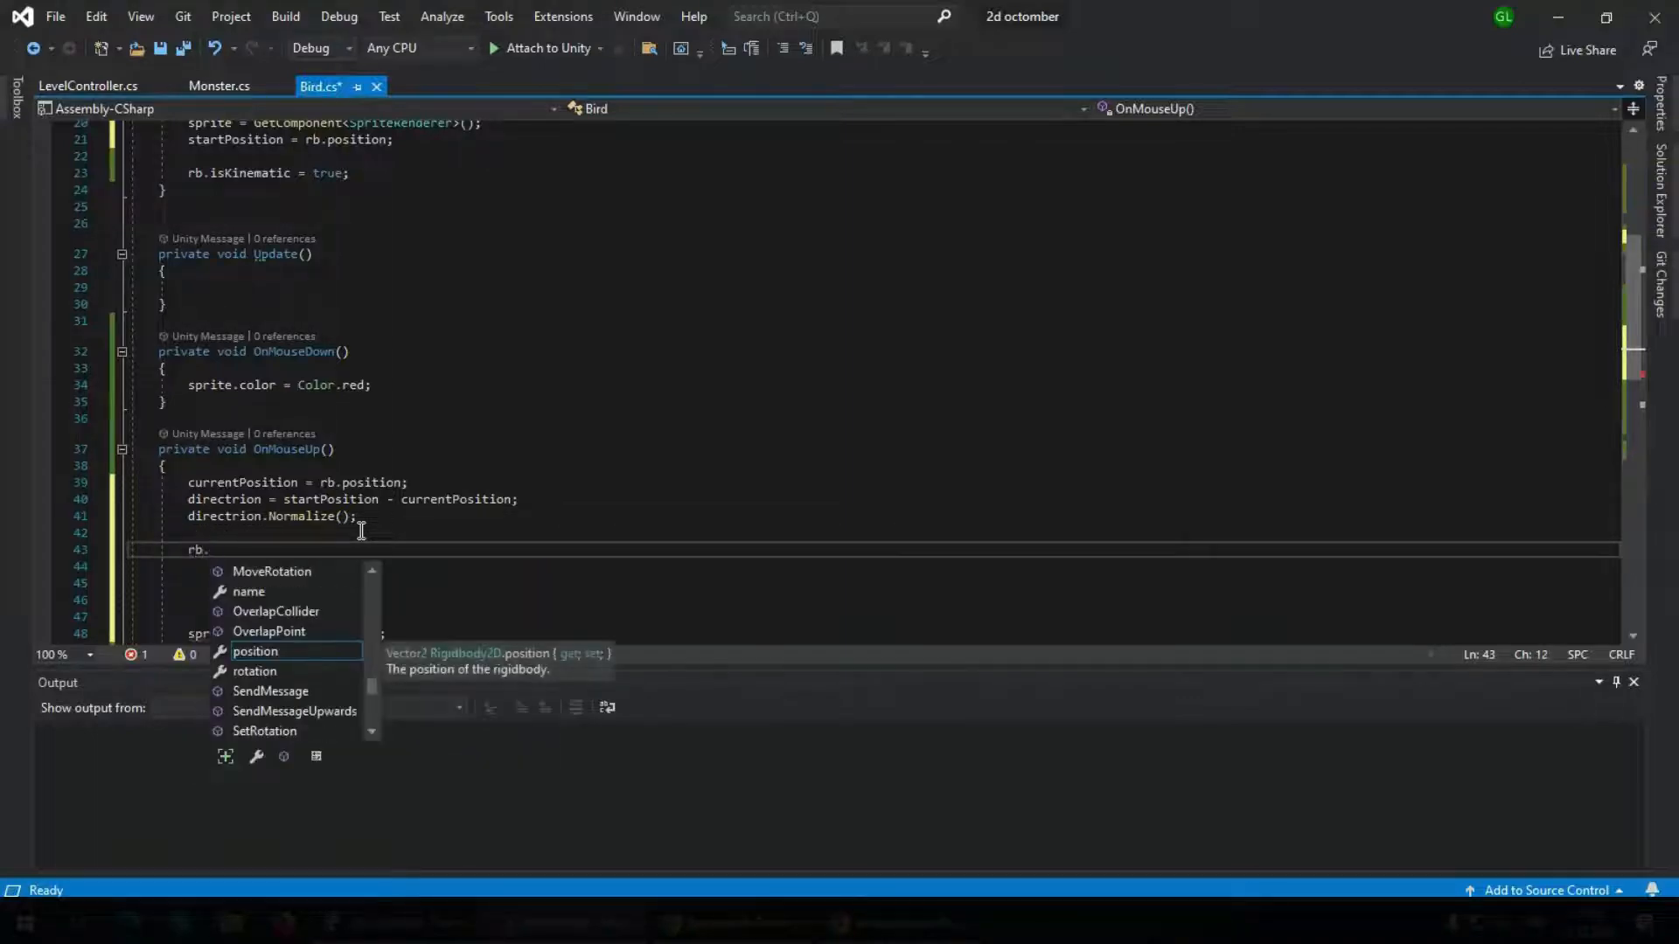
pyautogui.write('isKinematic')
pyautogui.press('Tab')
pyautogui.write('=')
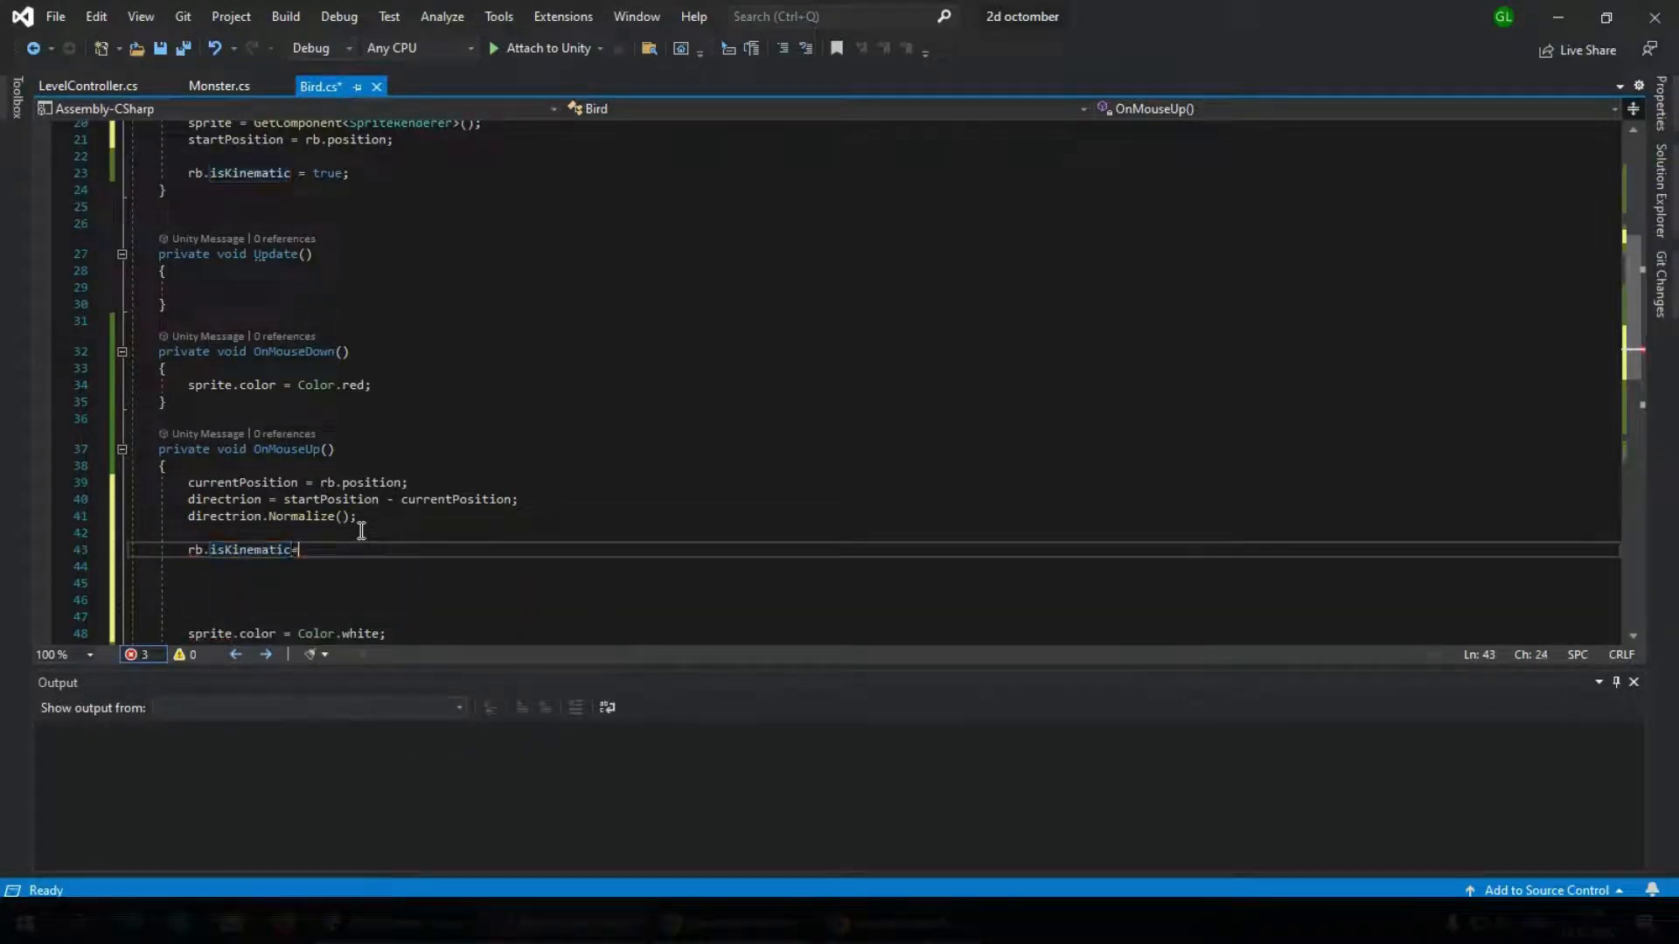
pyautogui.write(' falsels')
pyautogui.press('BackSpace')
pyautogui.press('BackSpace')
pyautogui.write(';')
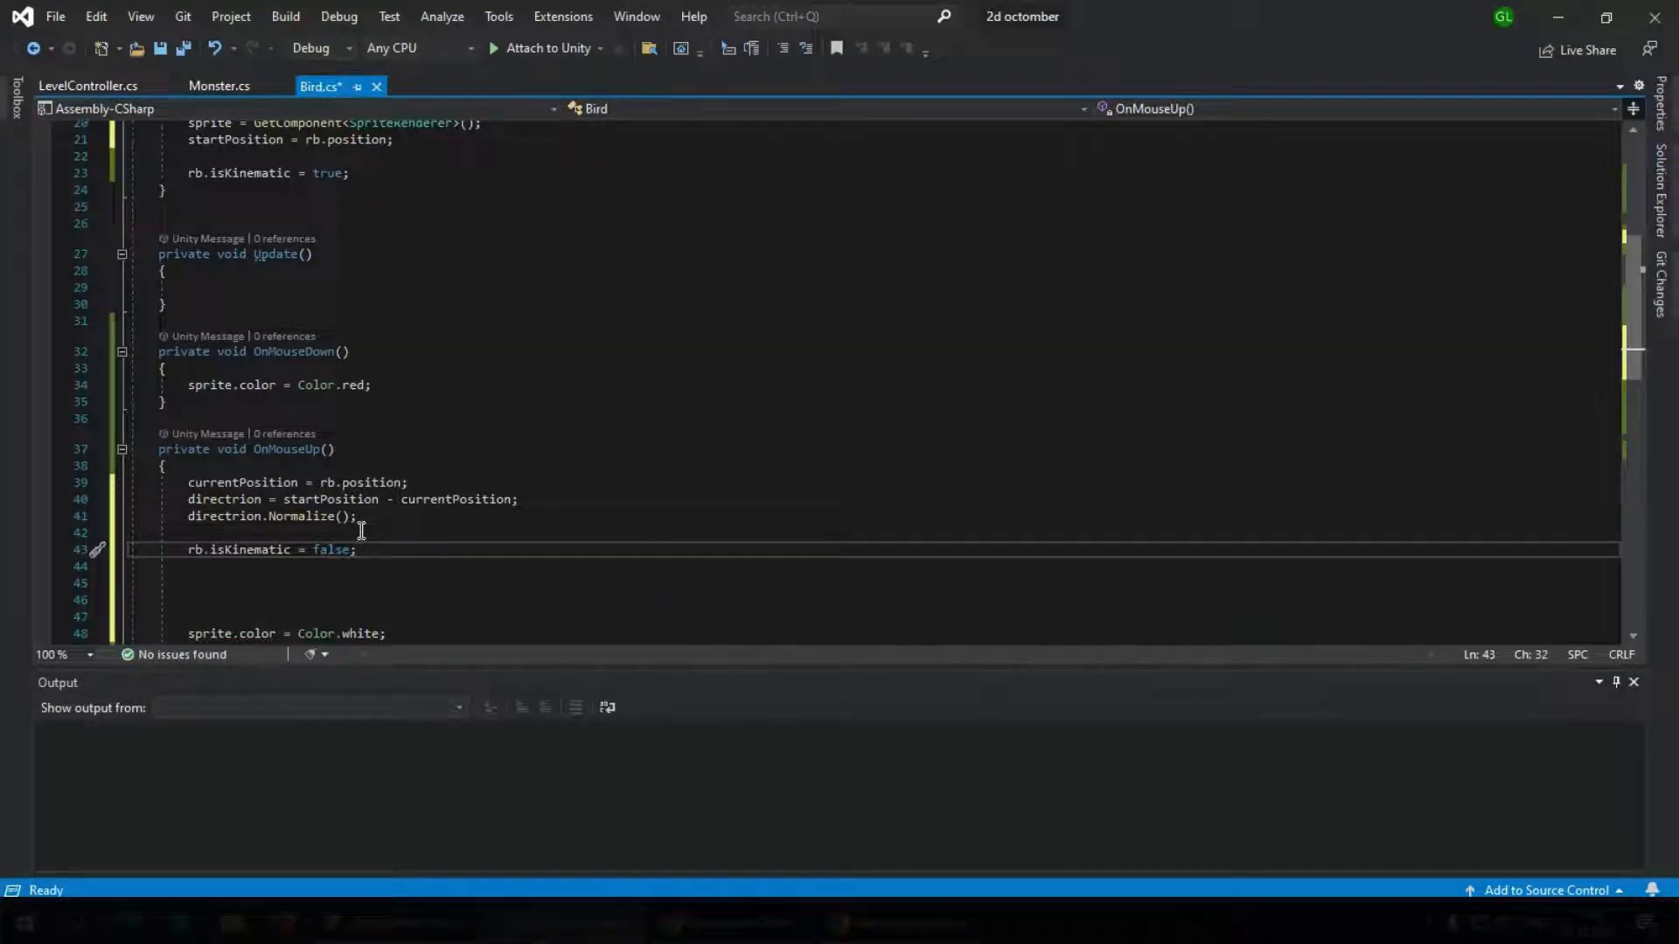
# Add rb.AddForce(directrion * speed); below the isKinematic line in OnMouseUp and save the Bird script
pyautogui.press('Return')
pyautogui.press('Return')
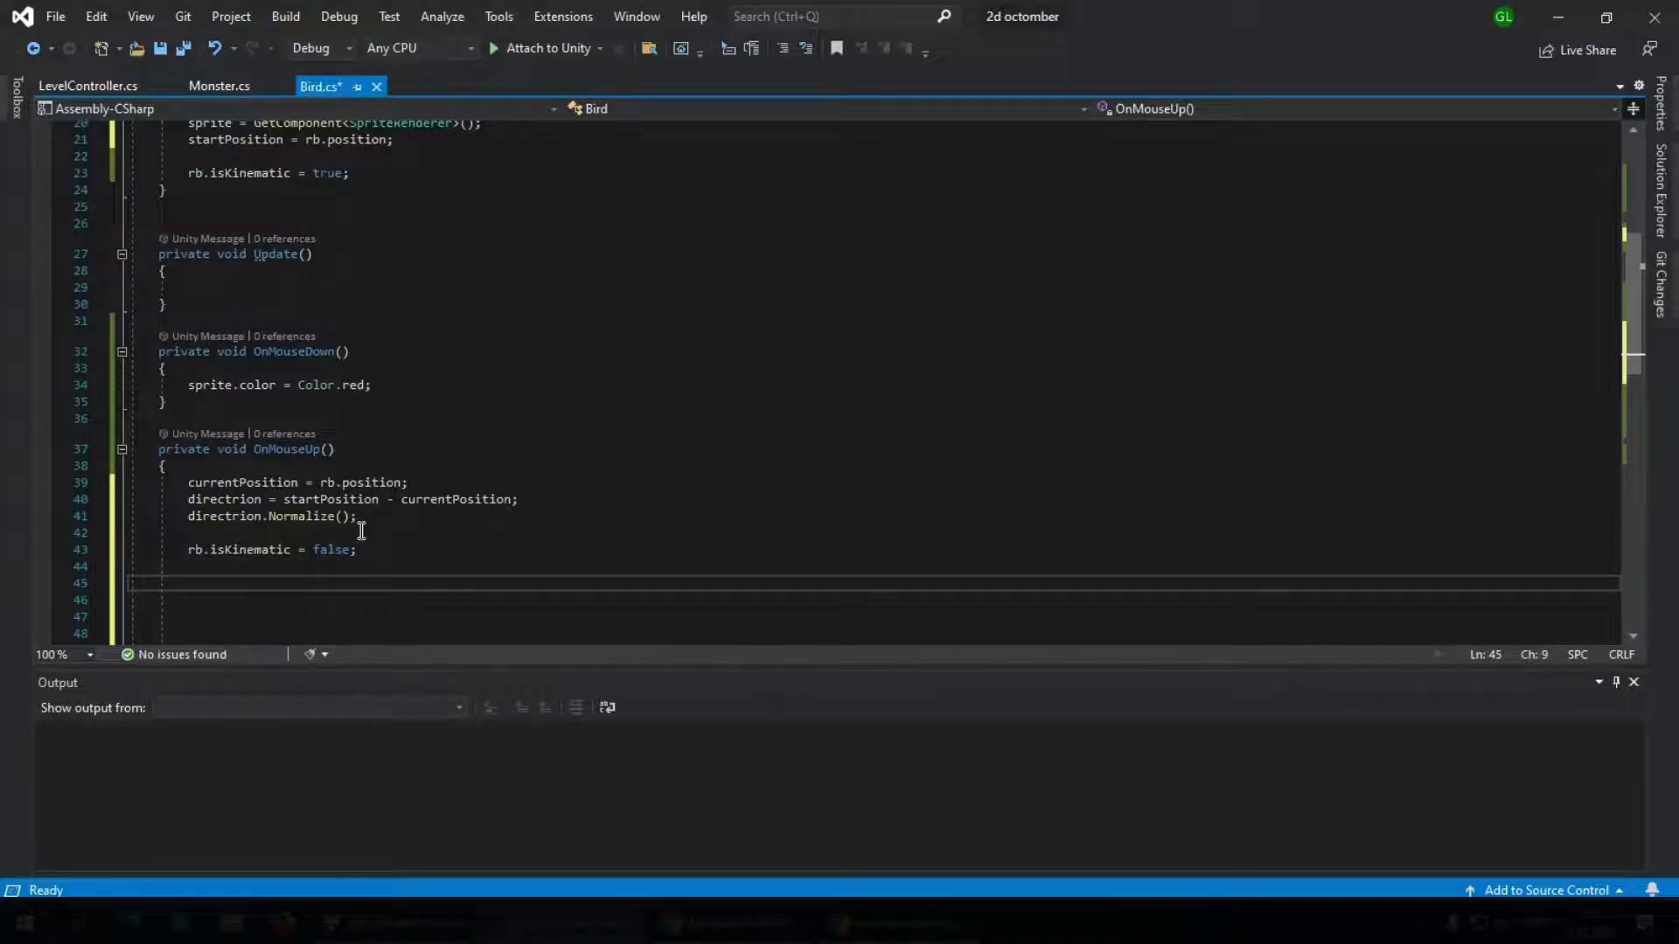
pyautogui.scroll(-3, 361, 530)
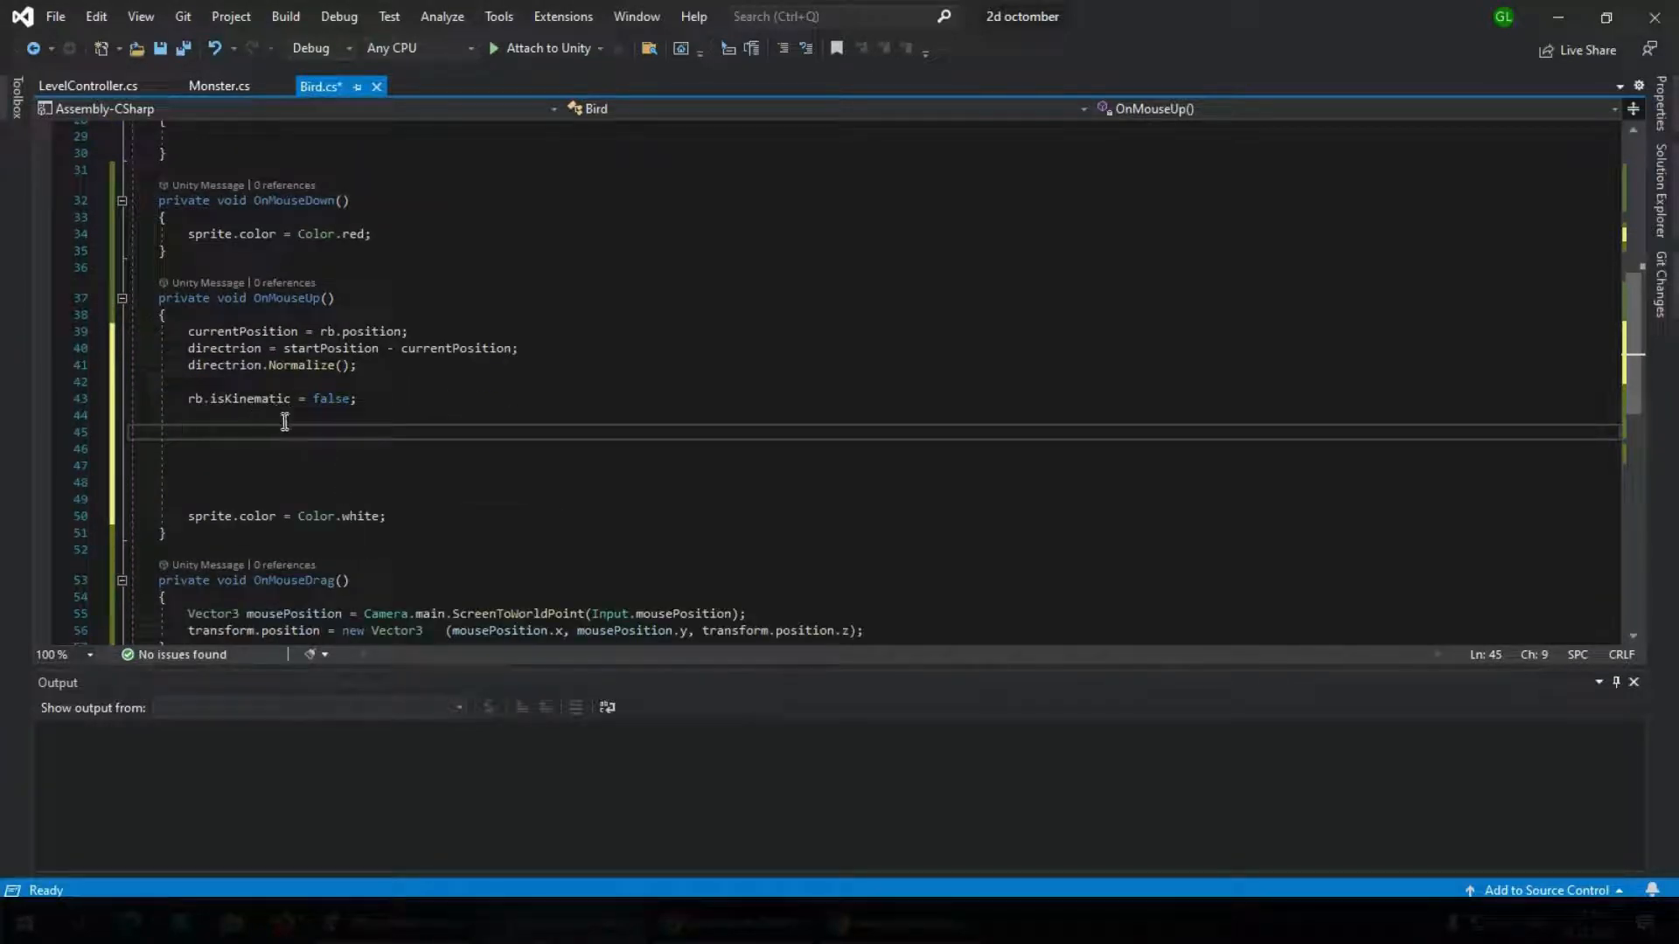
pyautogui.write('r')
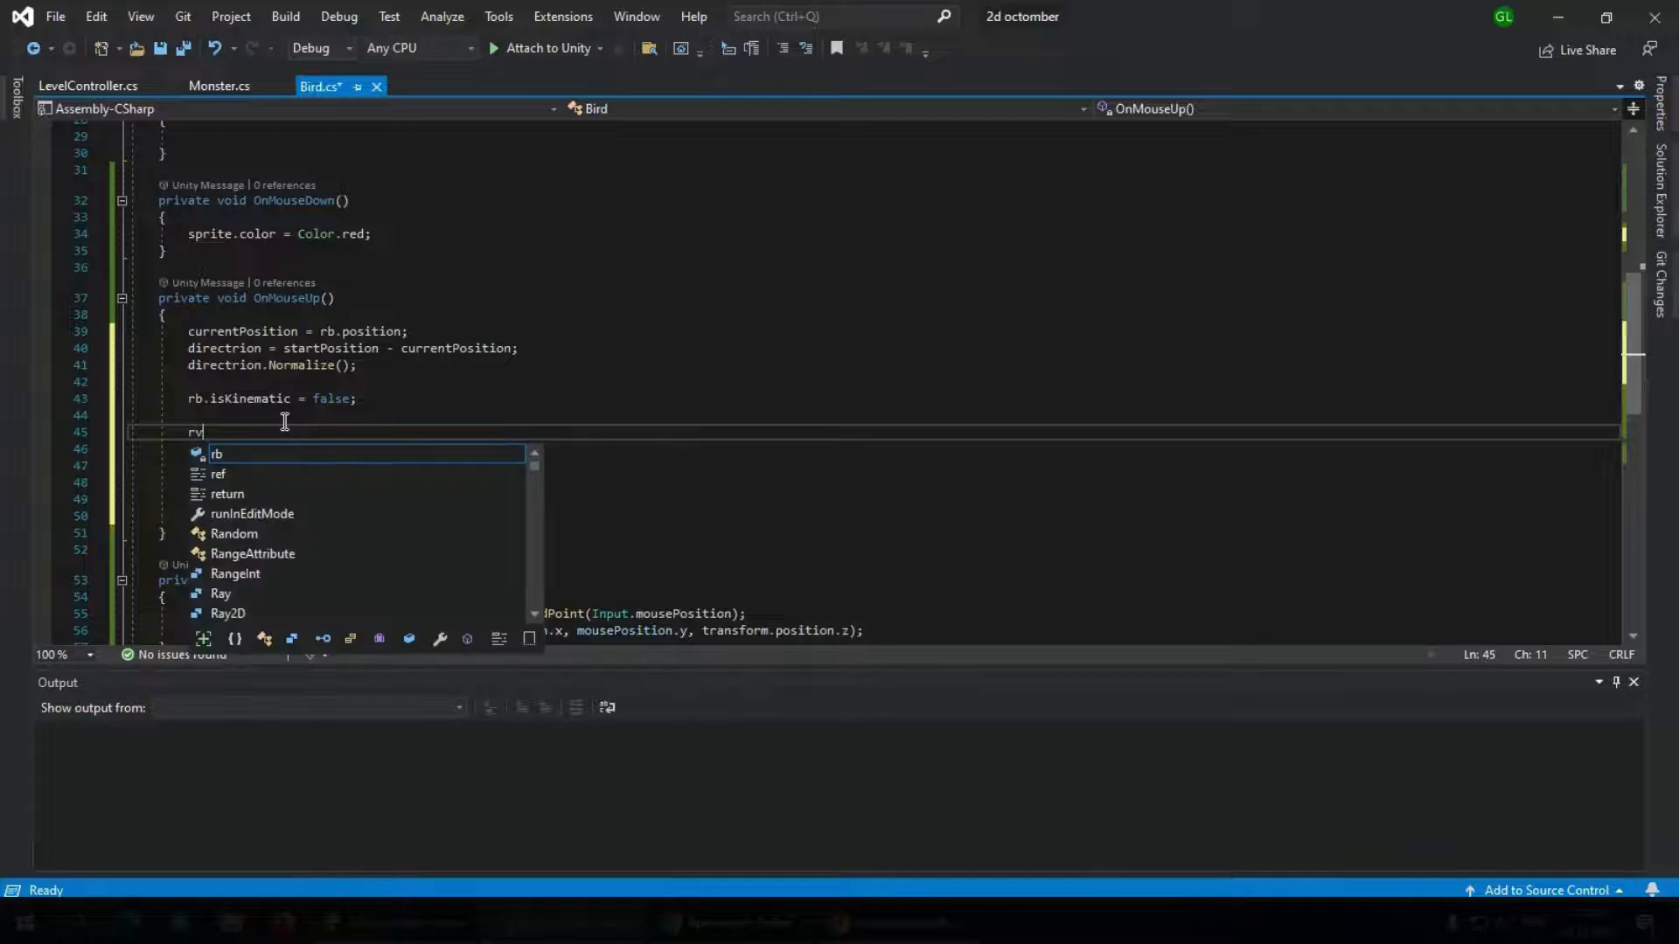
pyautogui.write('b.AddForce')
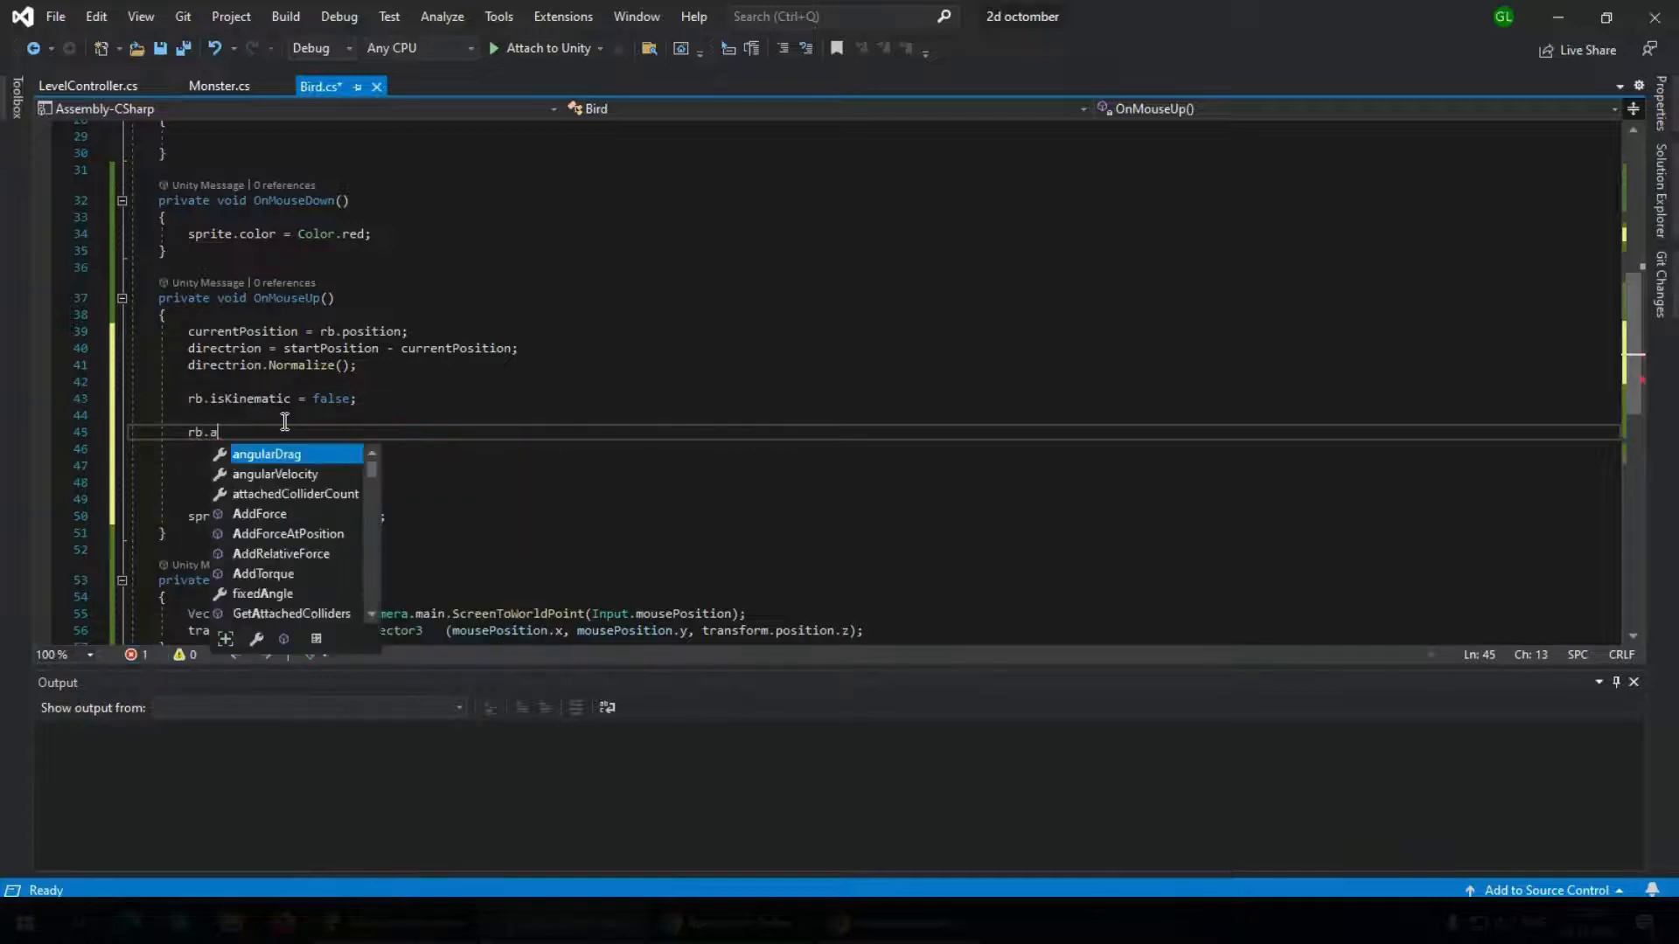
pyautogui.write('(')
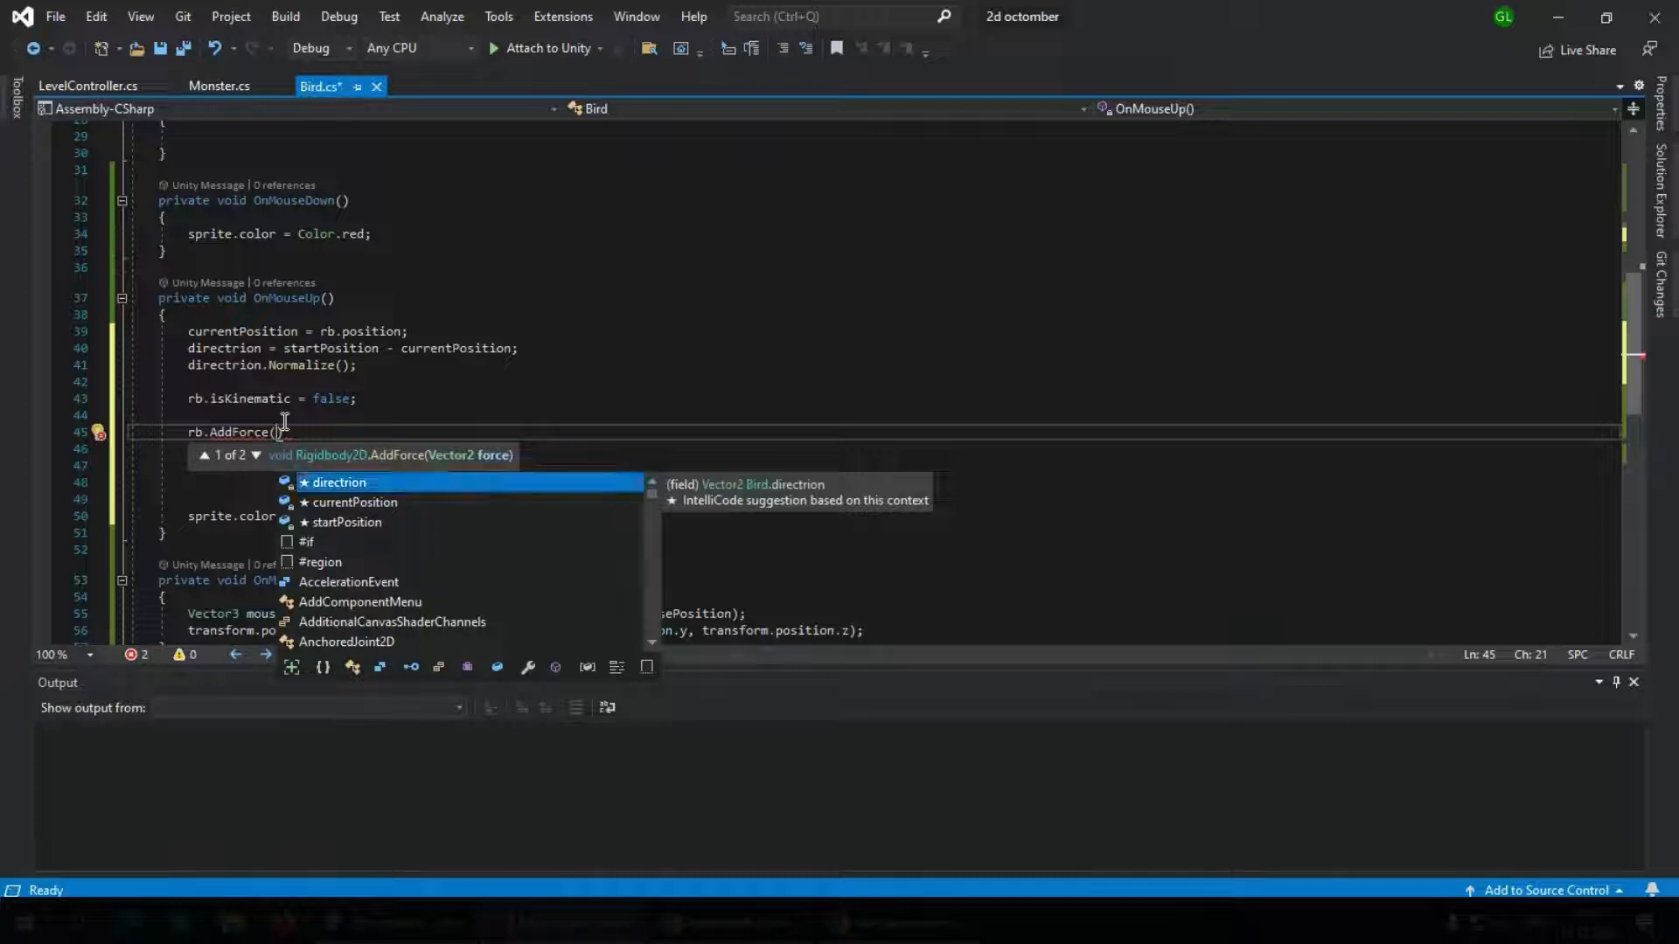
pyautogui.press('Tab')
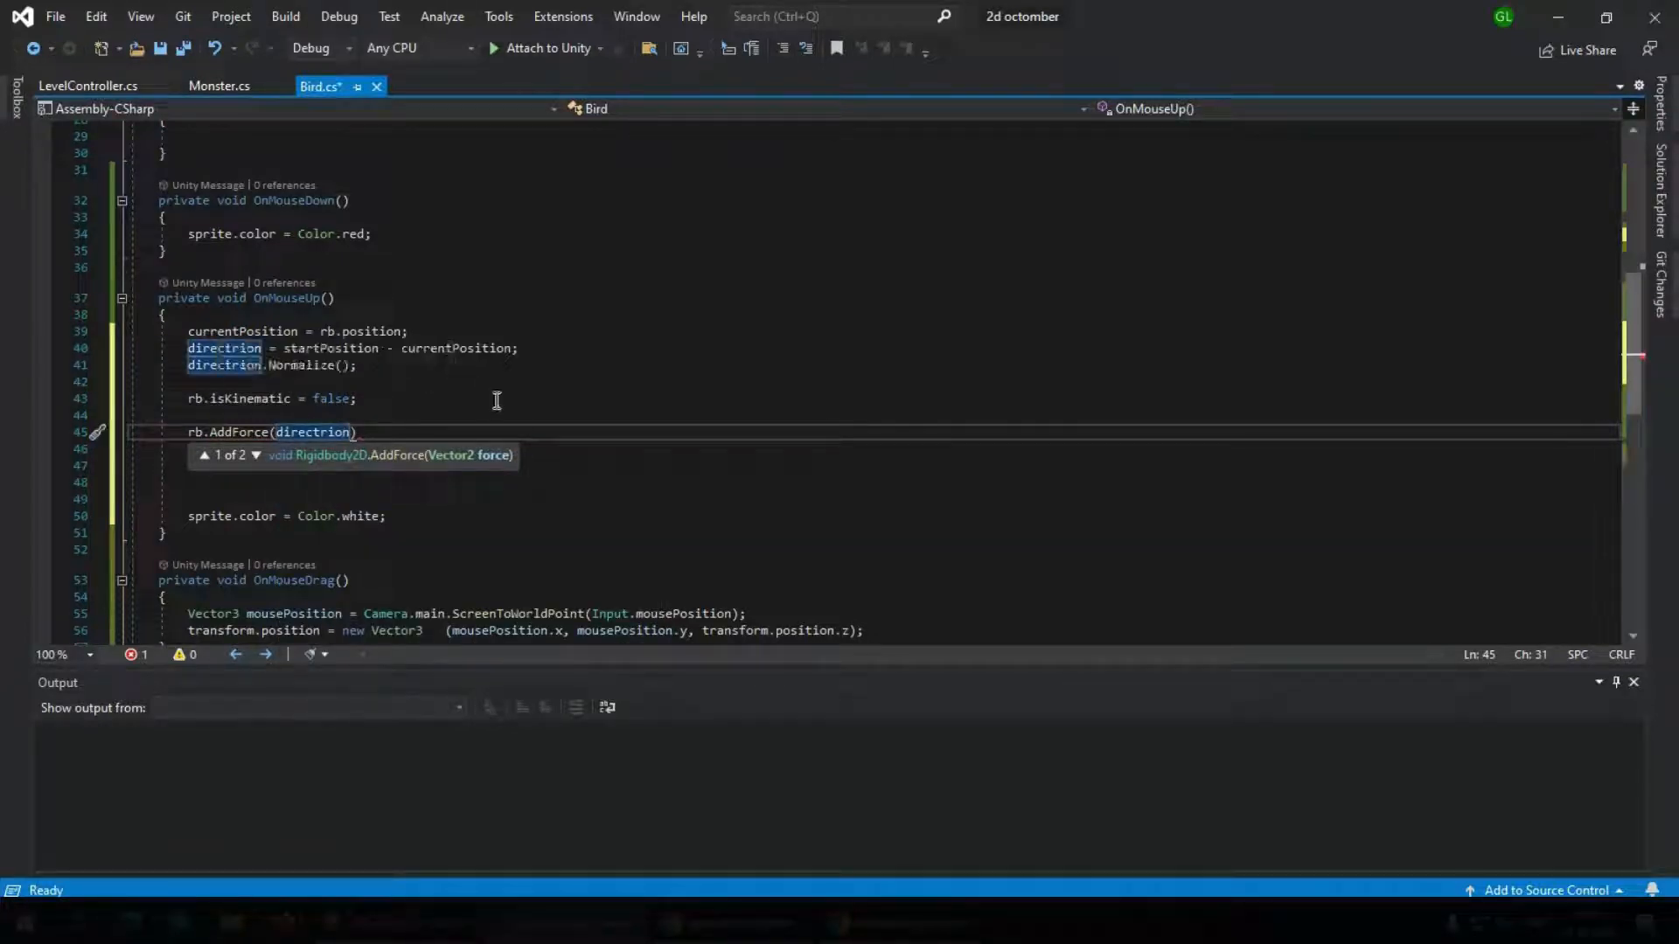
pyautogui.write('* ')
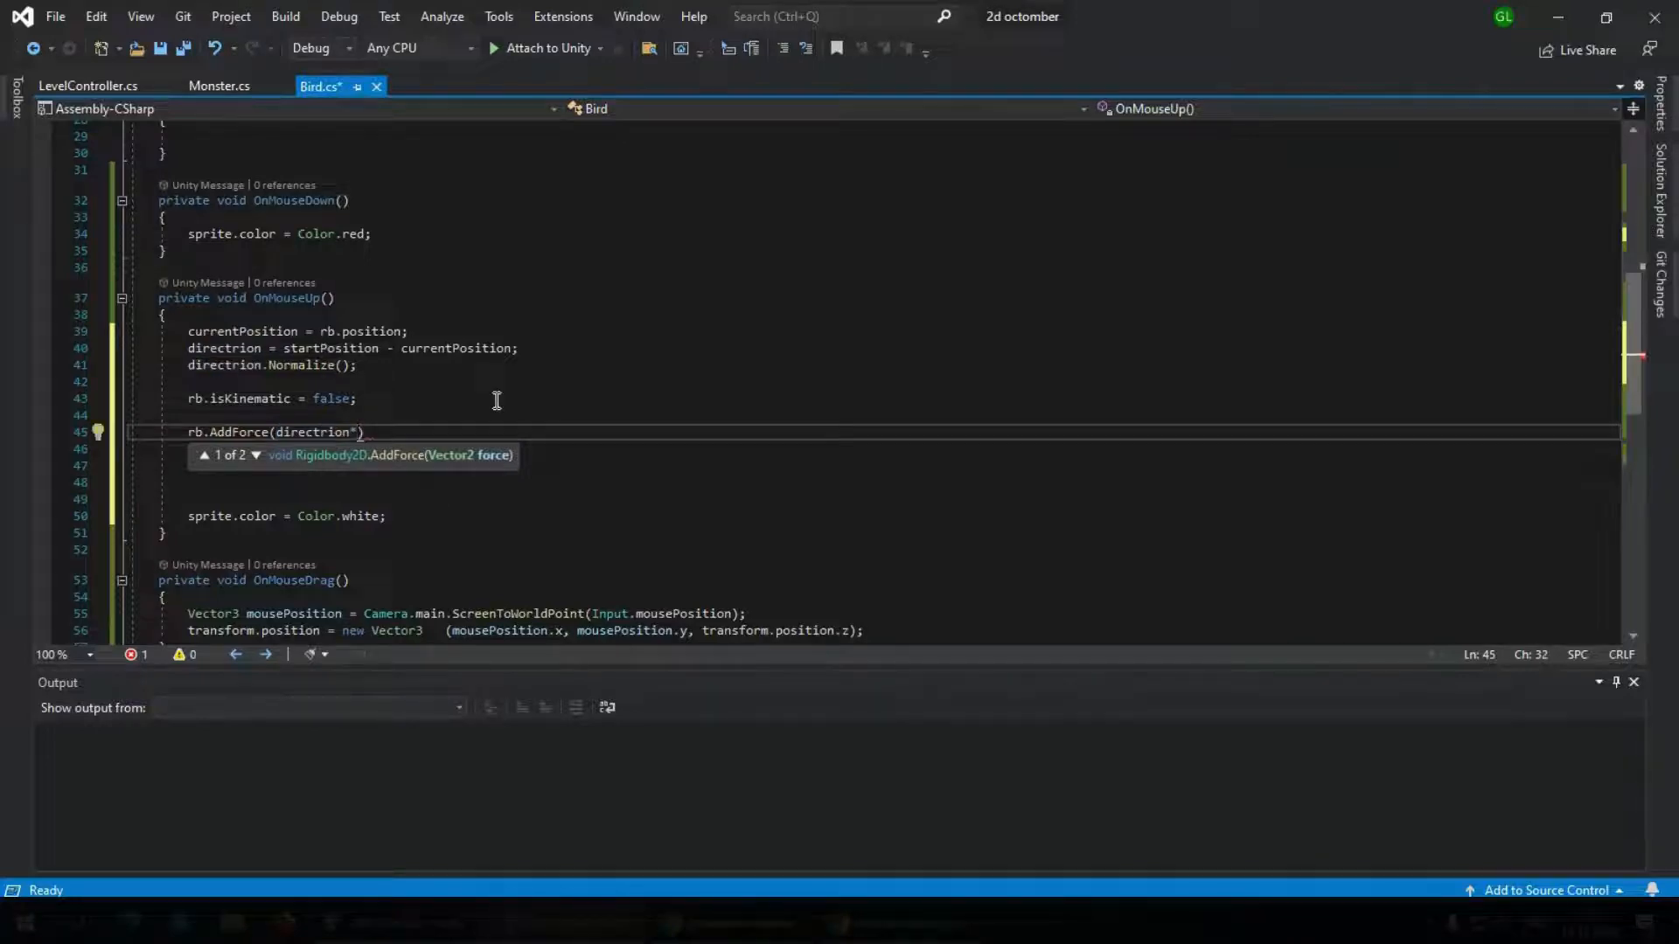
pyautogui.write('speed')
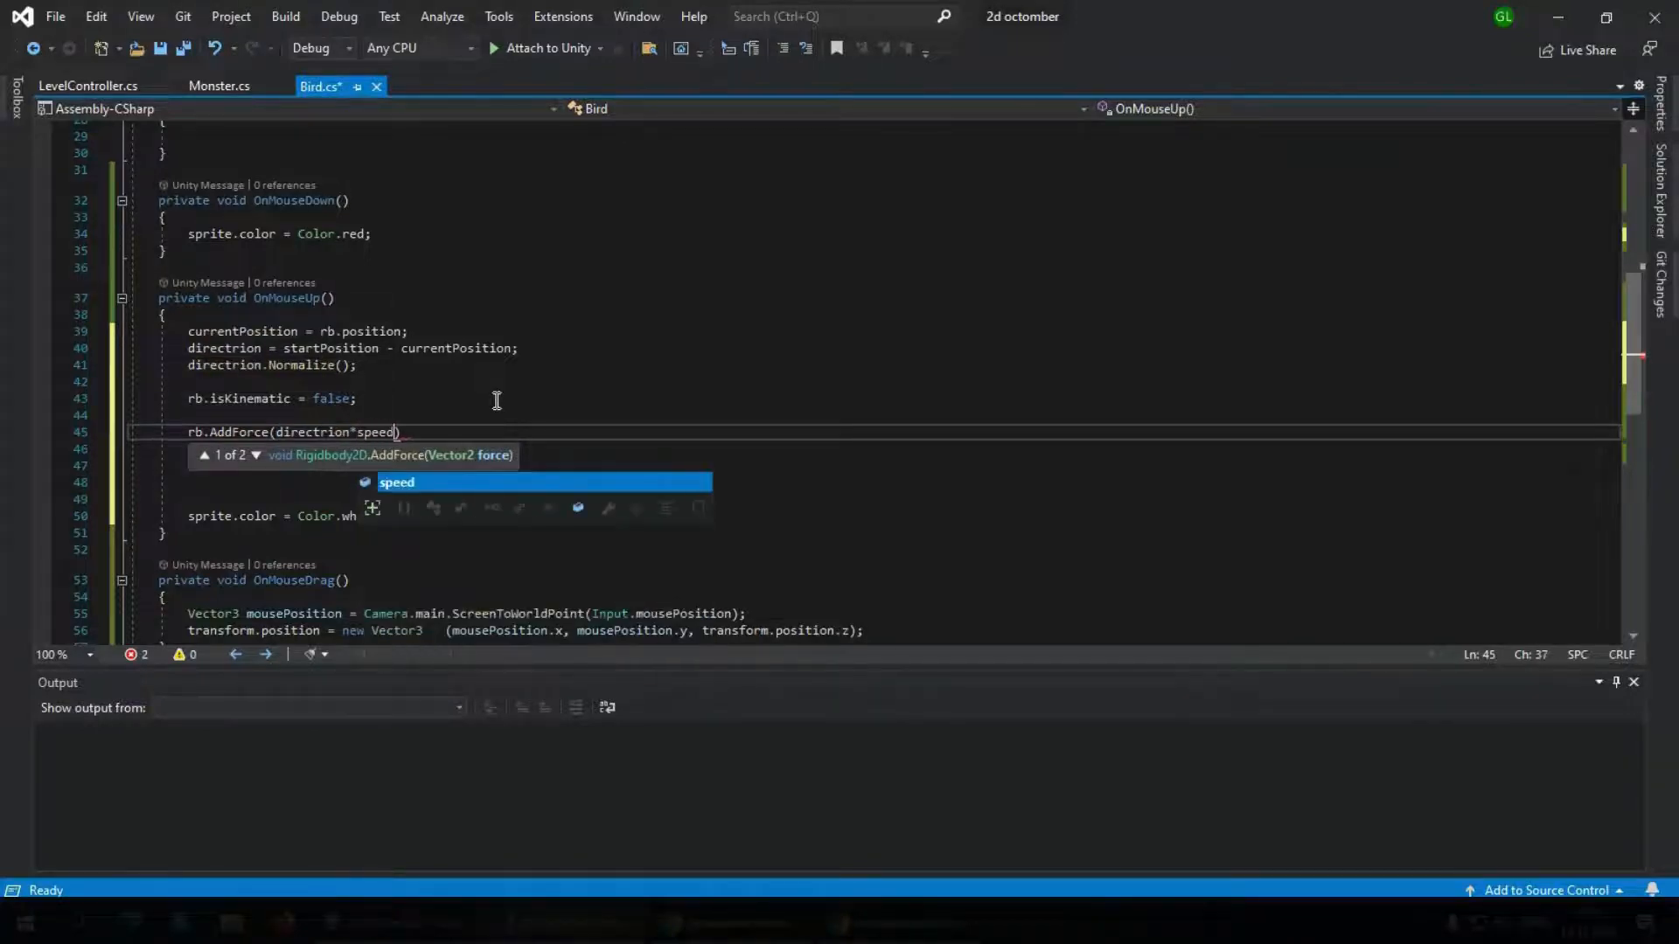
pyautogui.write(')')
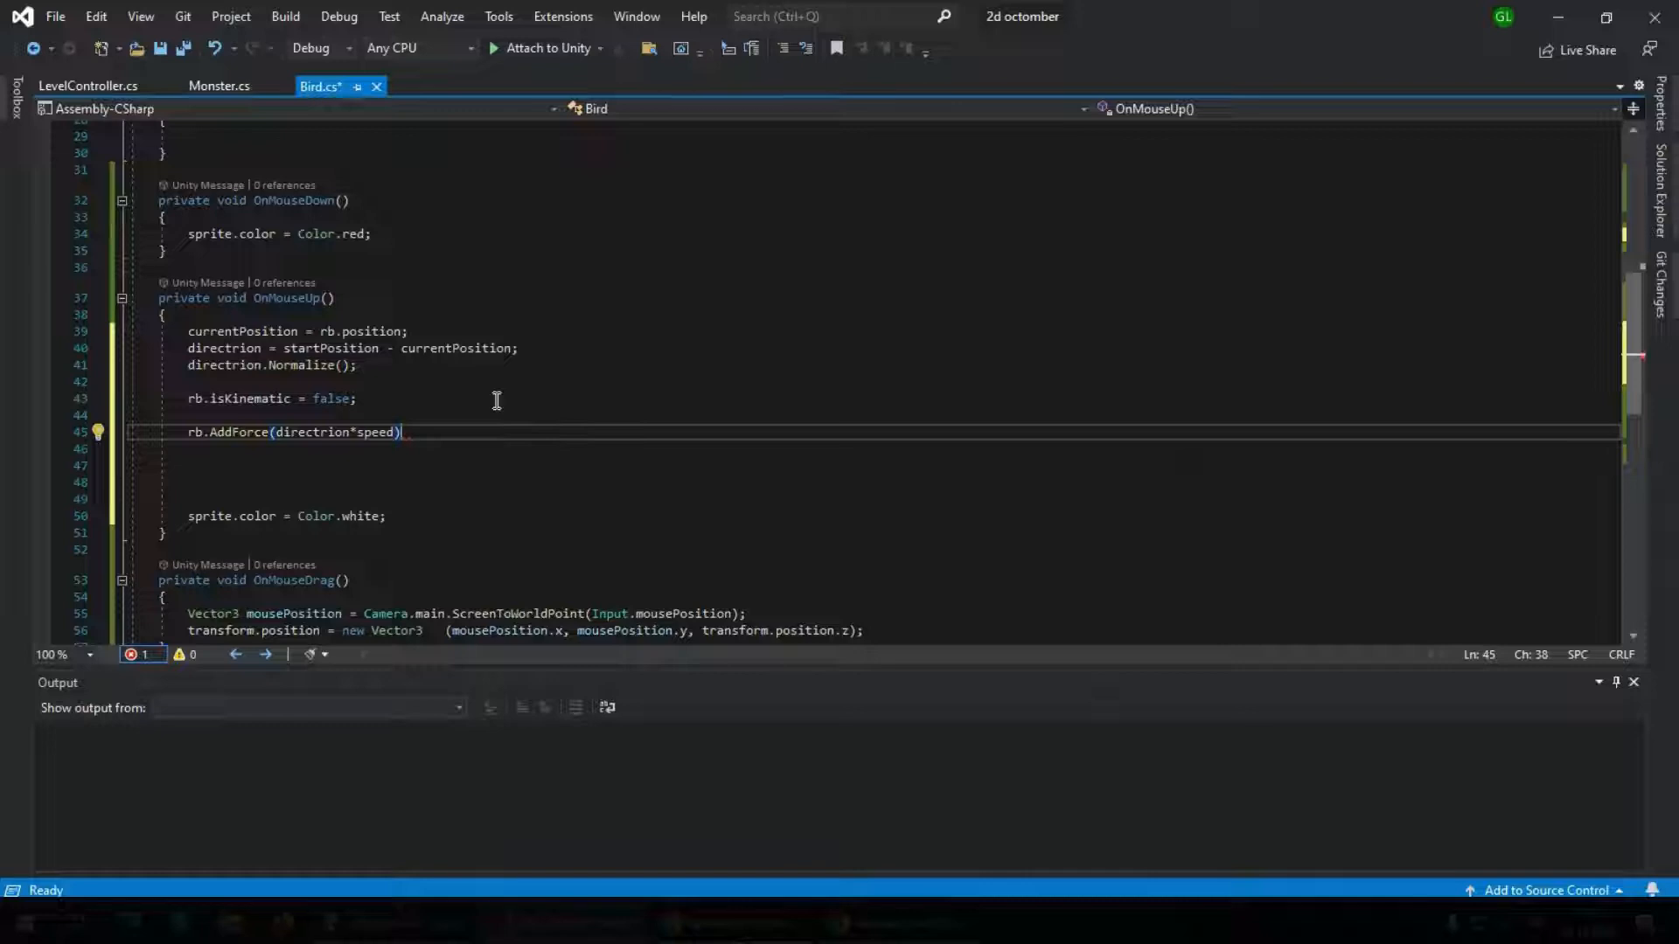
pyautogui.write(';')
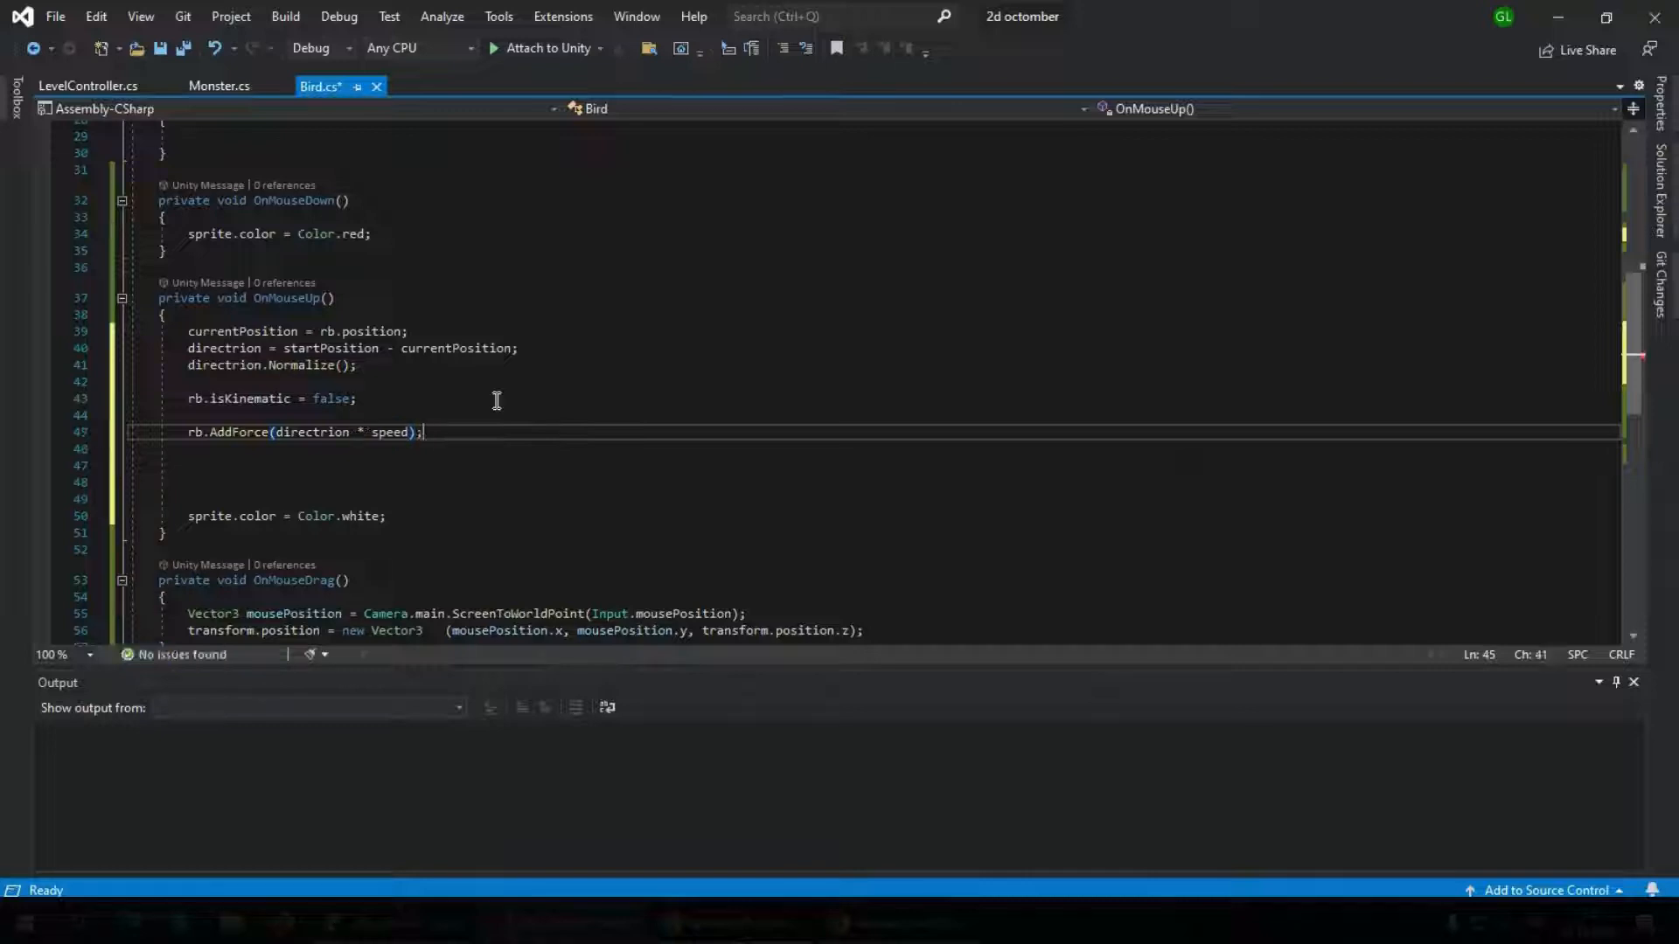
pyautogui.hotkey('ctrl', 's')
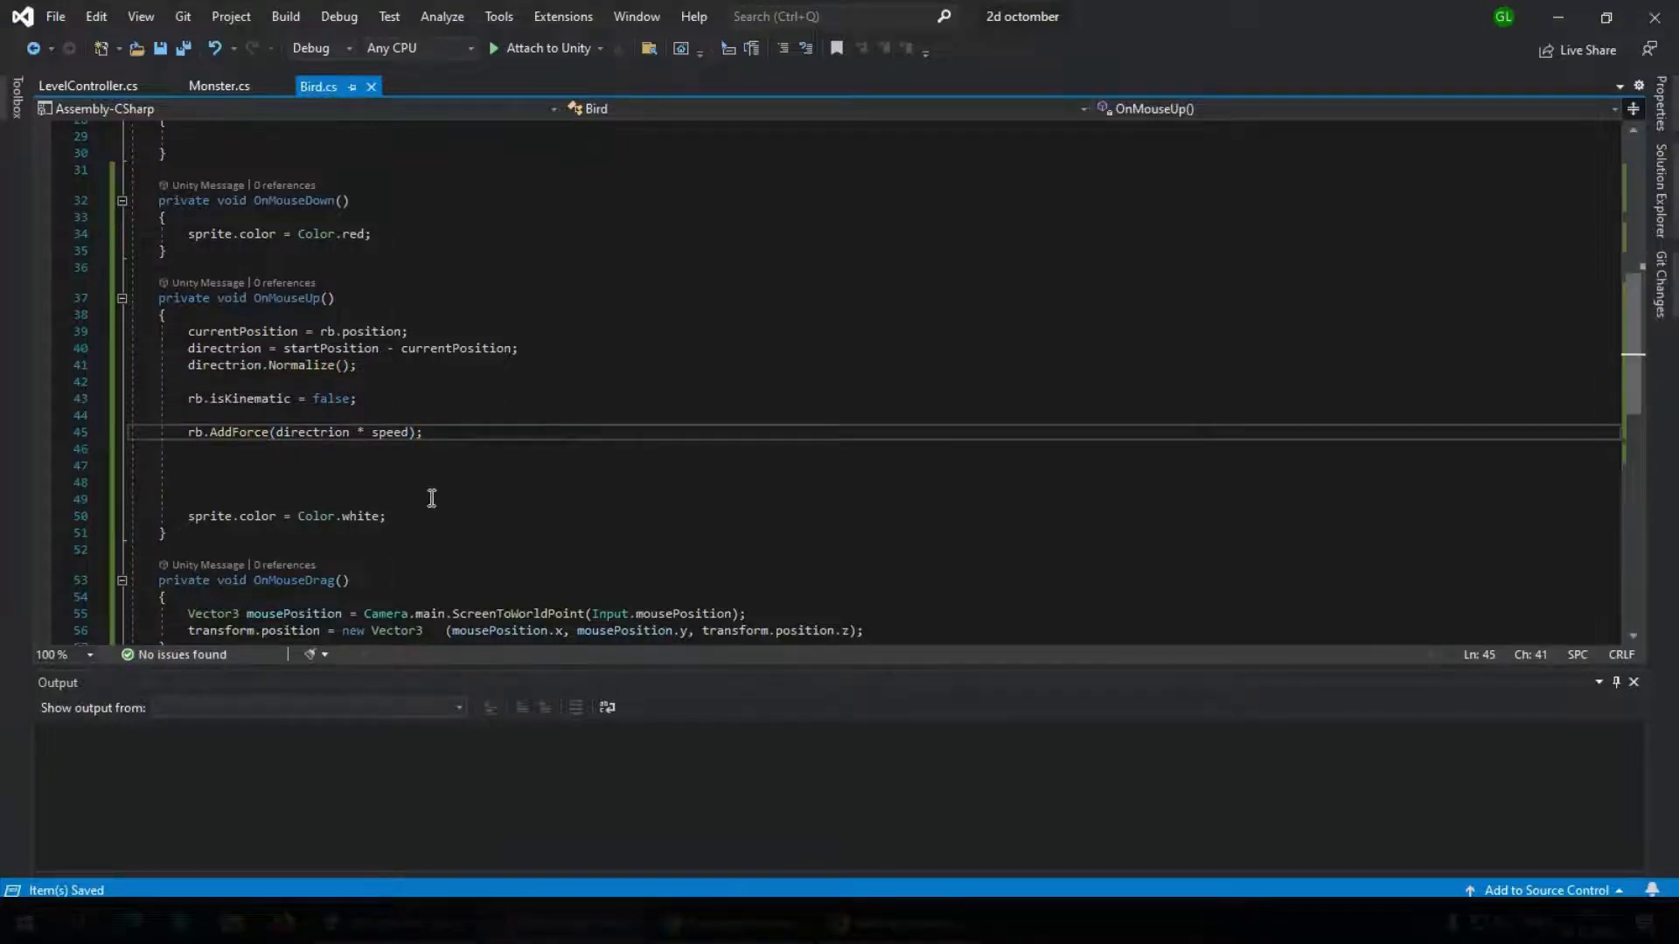
pyautogui.scroll(-3, 411, 507)
pyautogui.scroll(5, 367, 429)
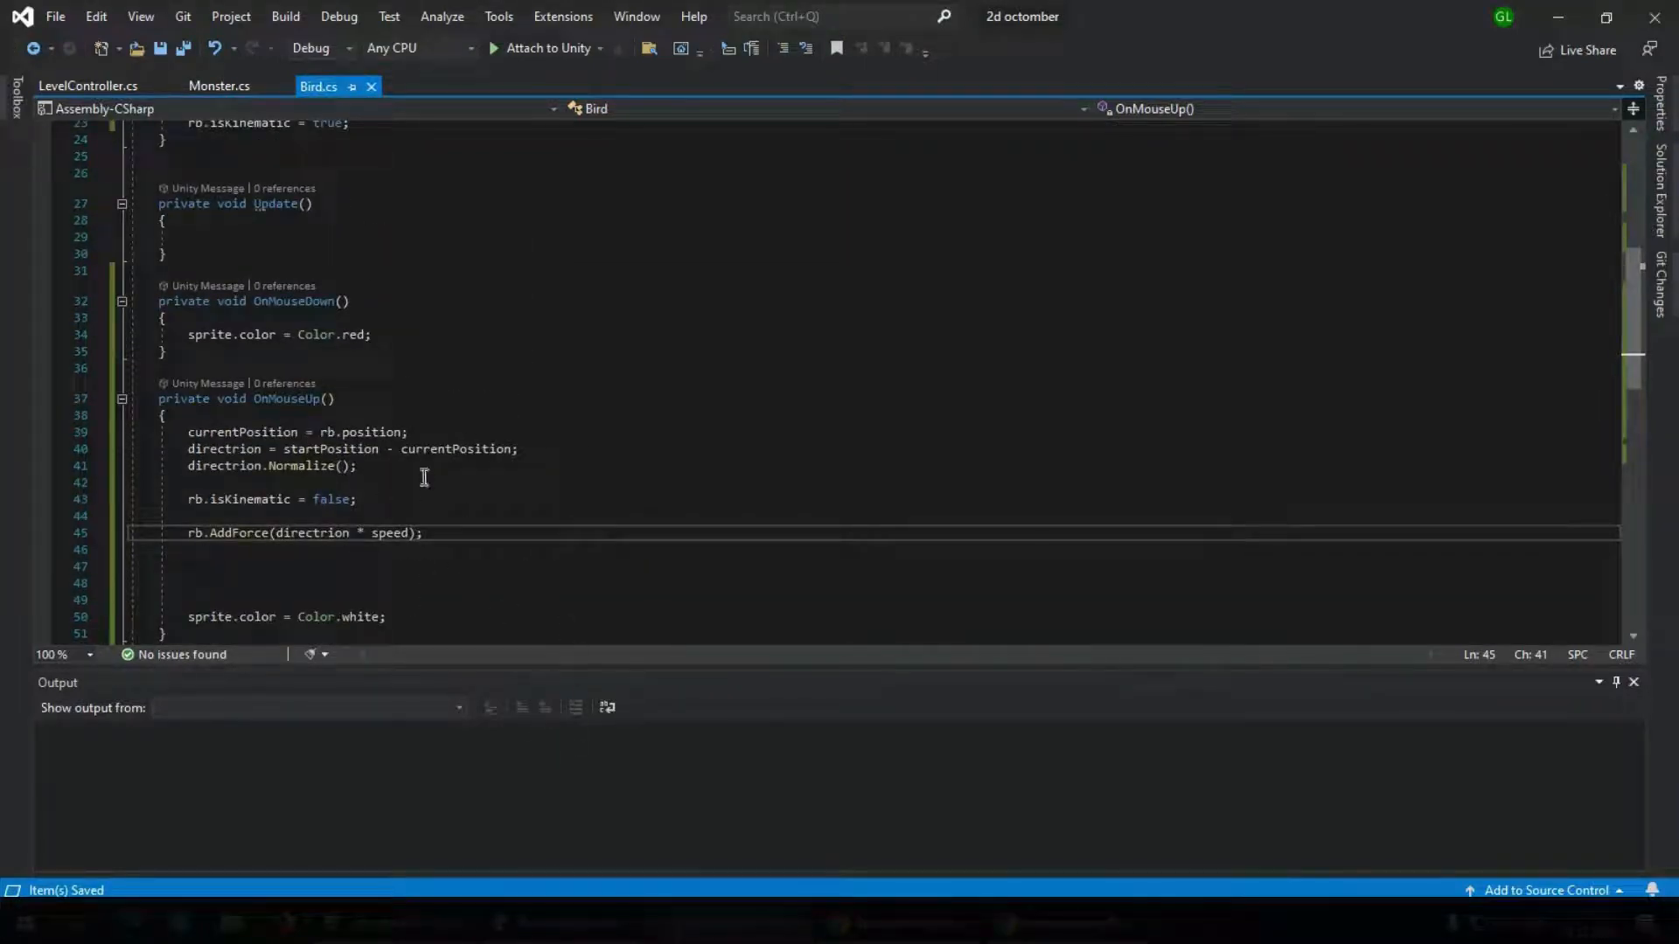
# Switch to Unity and set the Bird script's Speed to 700 on B1 Red Sheet_0
pyautogui.click(409, 934)
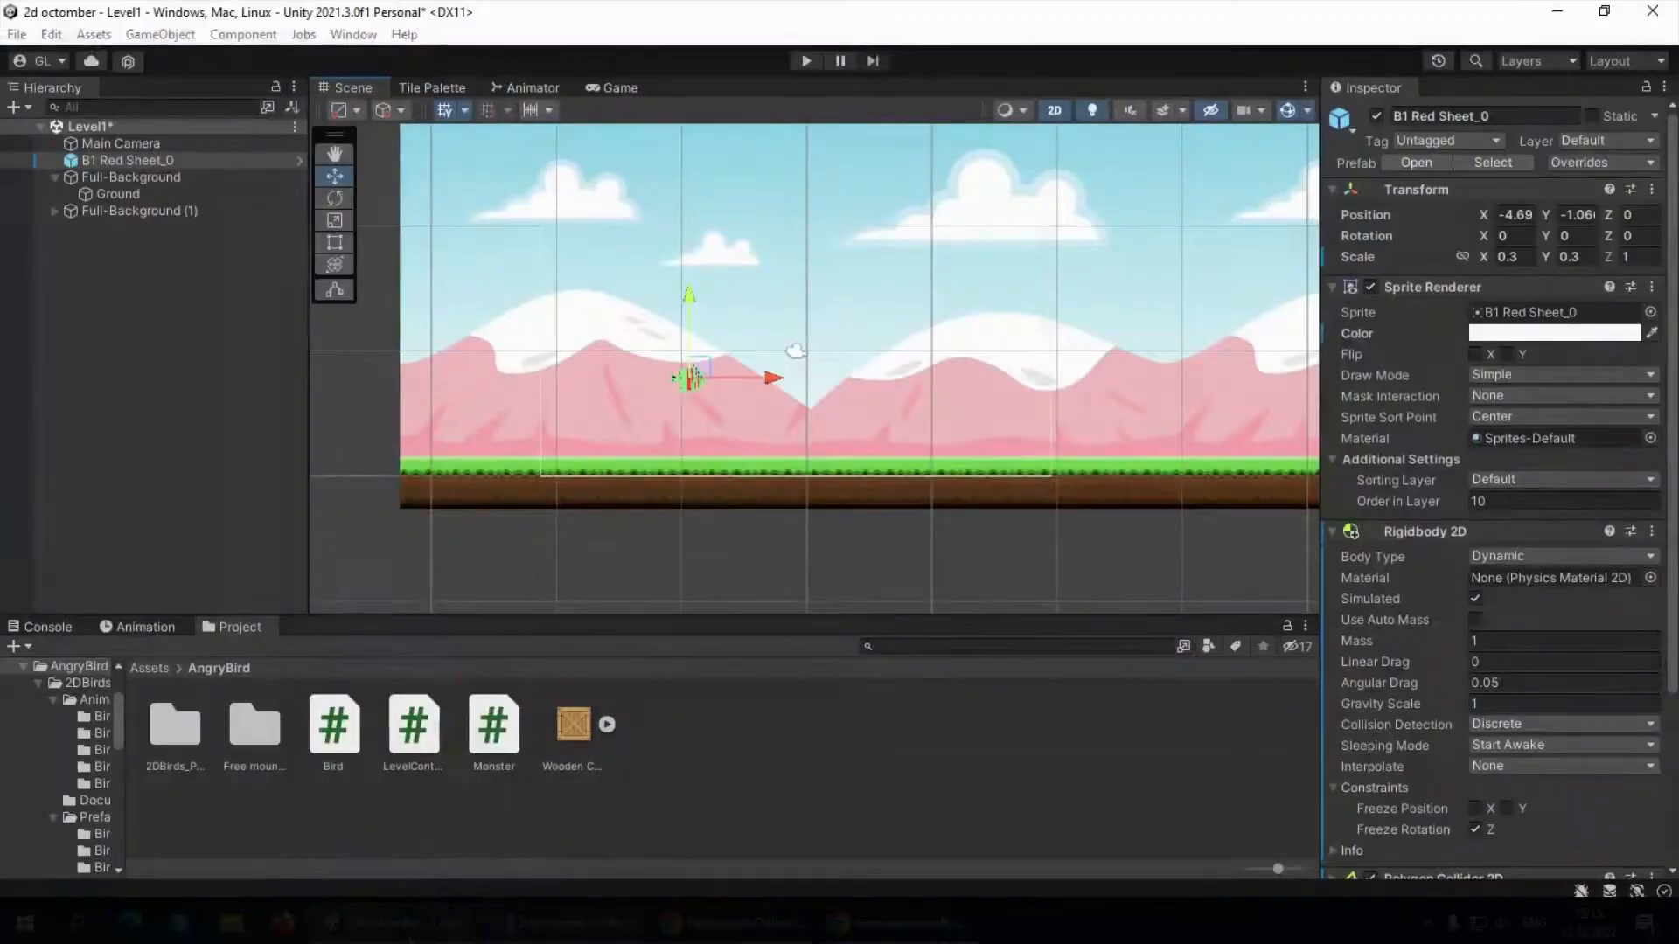
pyautogui.click(160, 164)
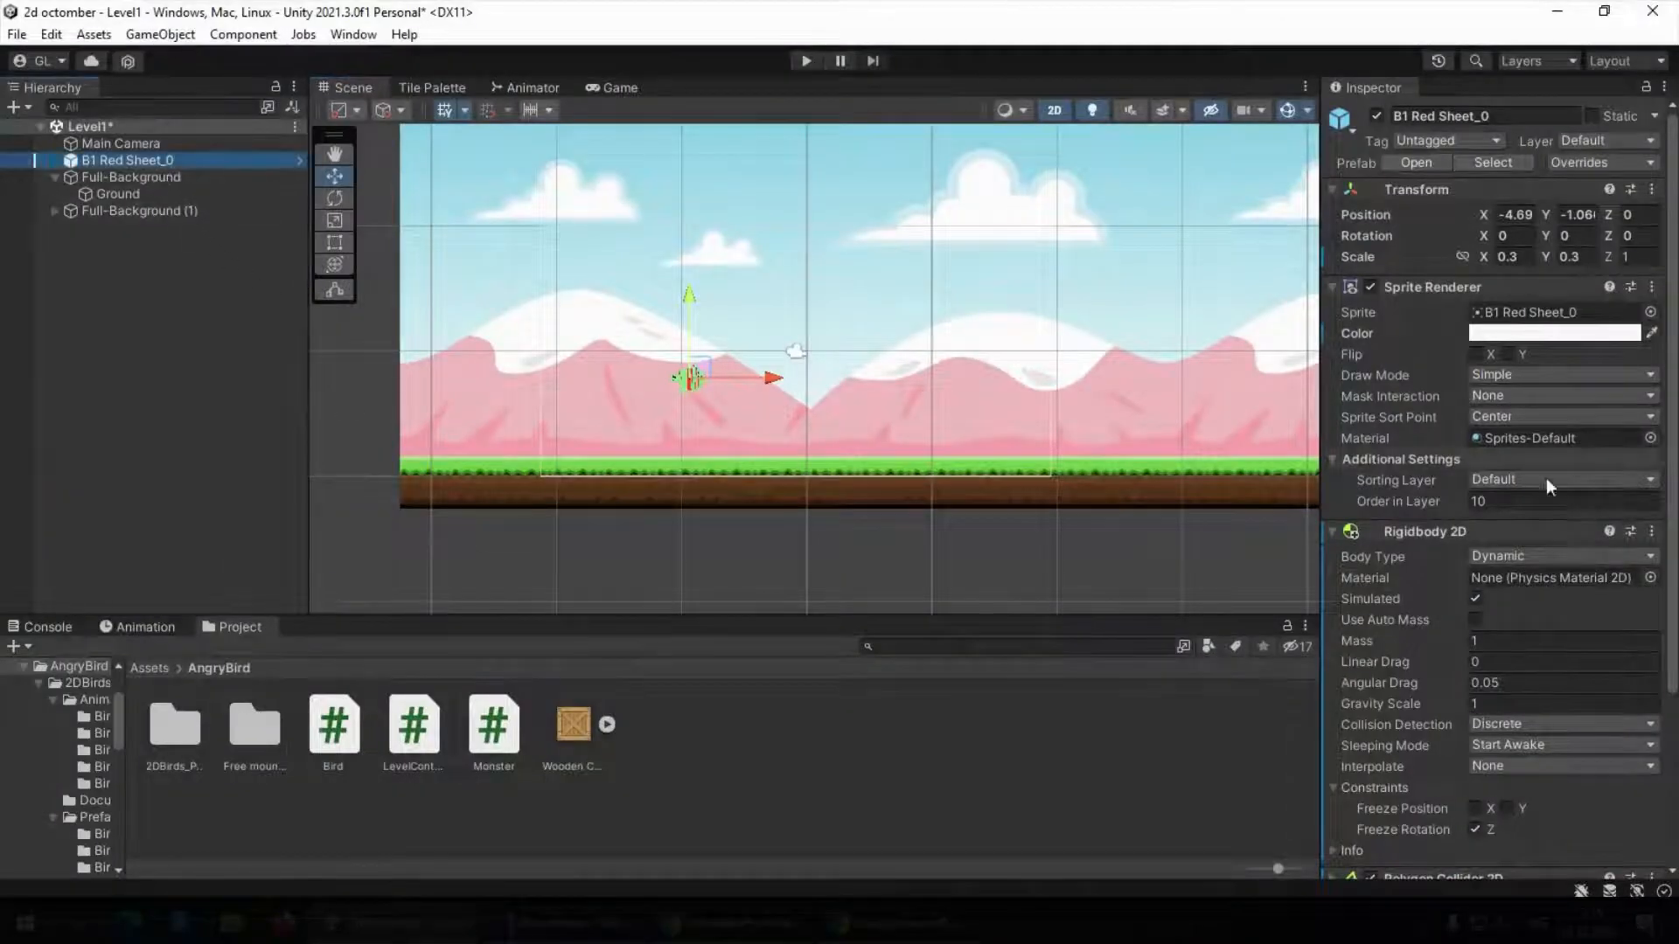
pyautogui.scroll(-5, 1546, 477)
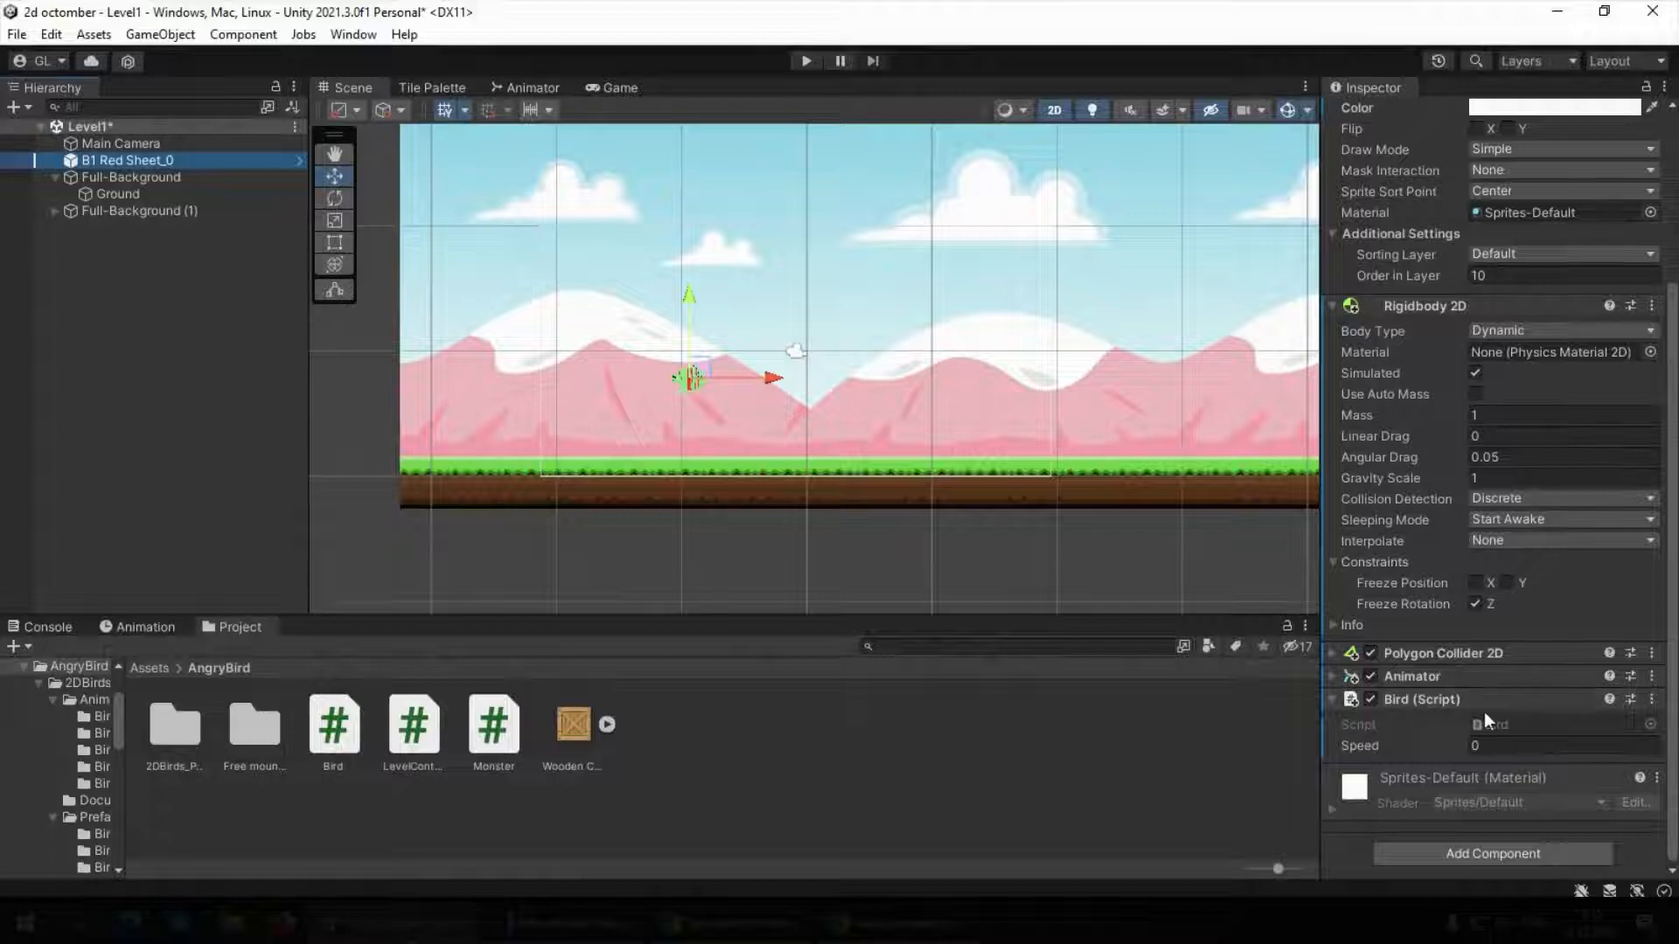
pyautogui.click(1471, 746)
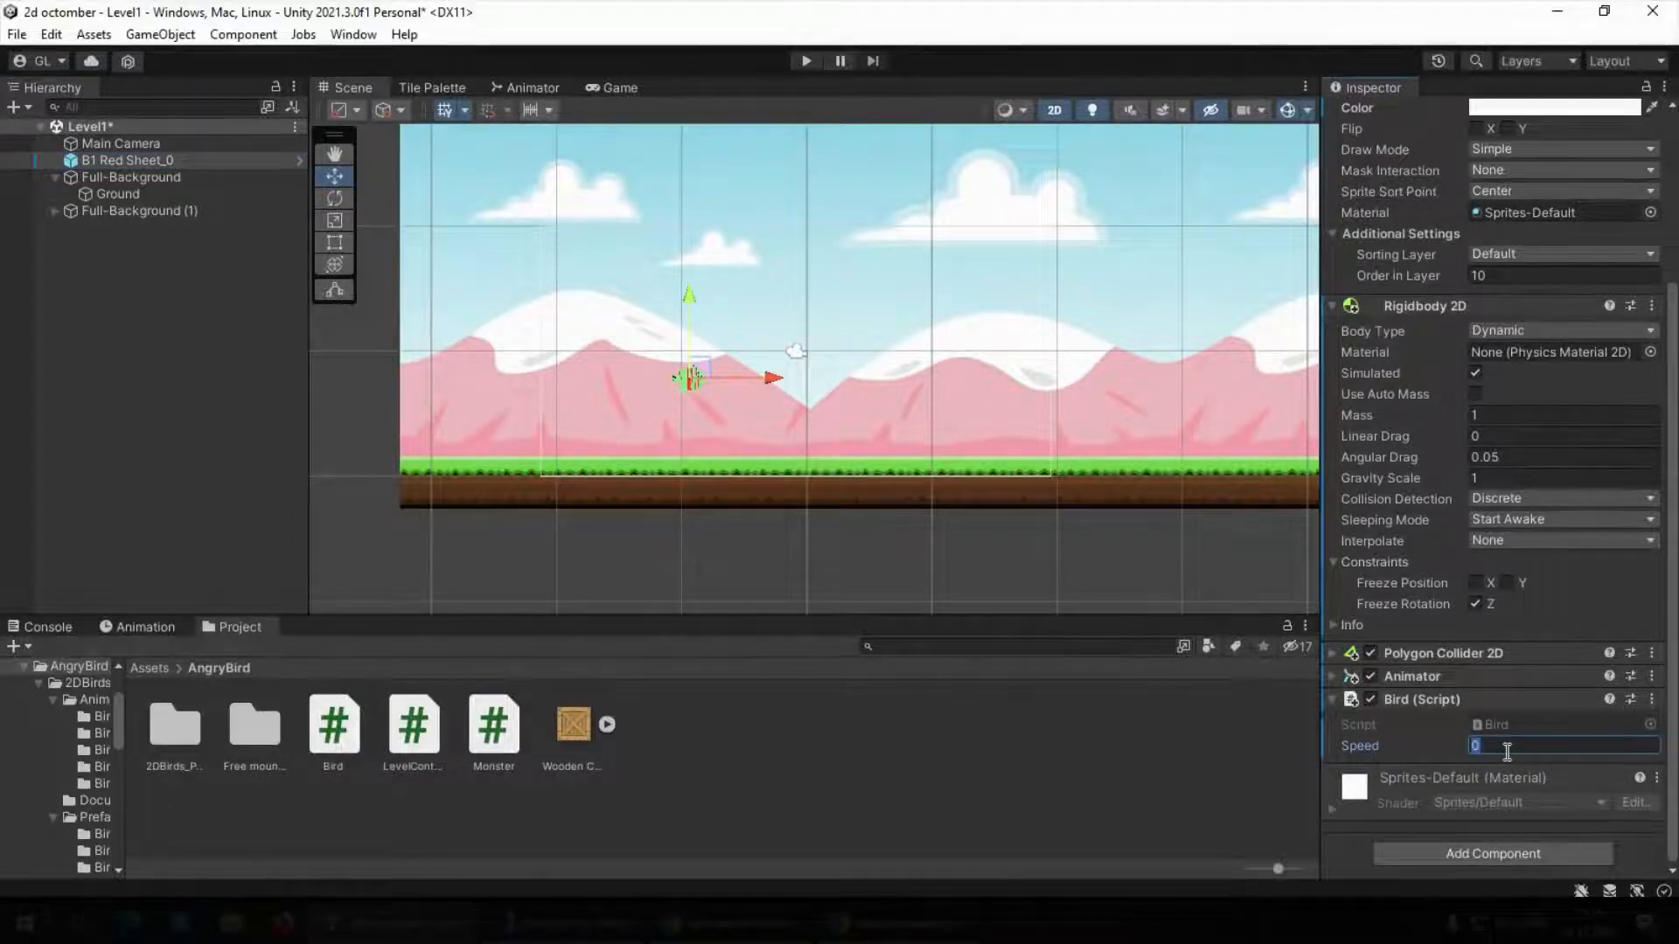
pyautogui.write('700')
# Play the level, test launching the bird by pulling it back and releasing it, and stop play mode
pyautogui.click(808, 60)
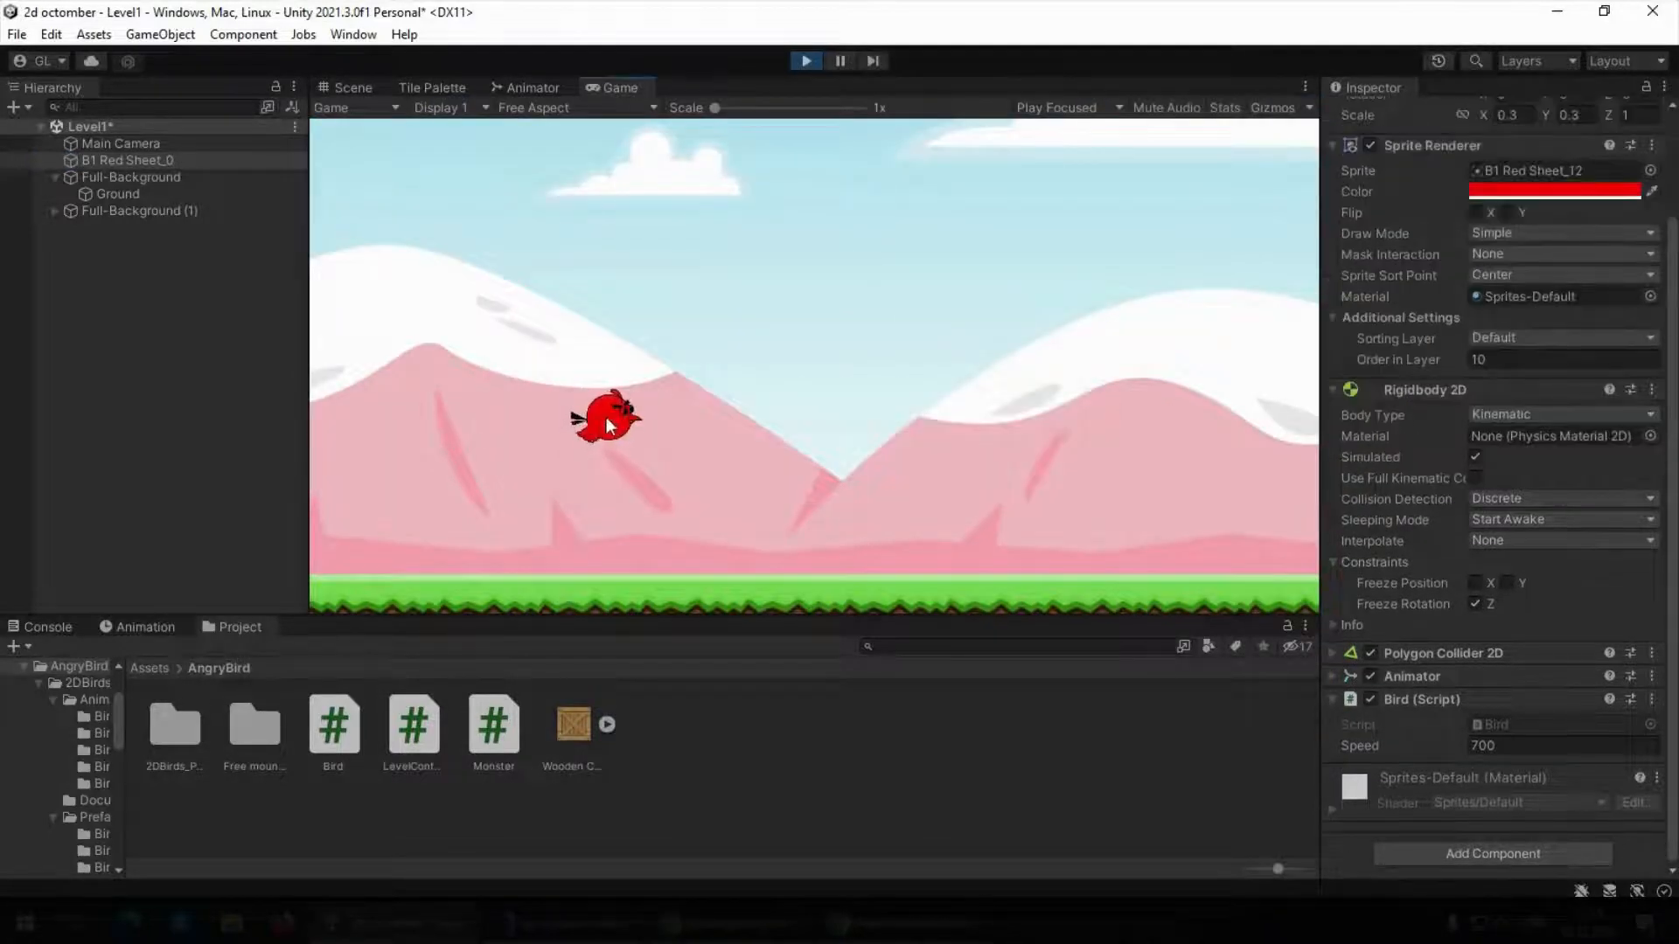
pyautogui.moveTo(600, 416); pyautogui.dragTo(480, 454)
pyautogui.moveTo(448, 461); pyautogui.dragTo(432, 456)
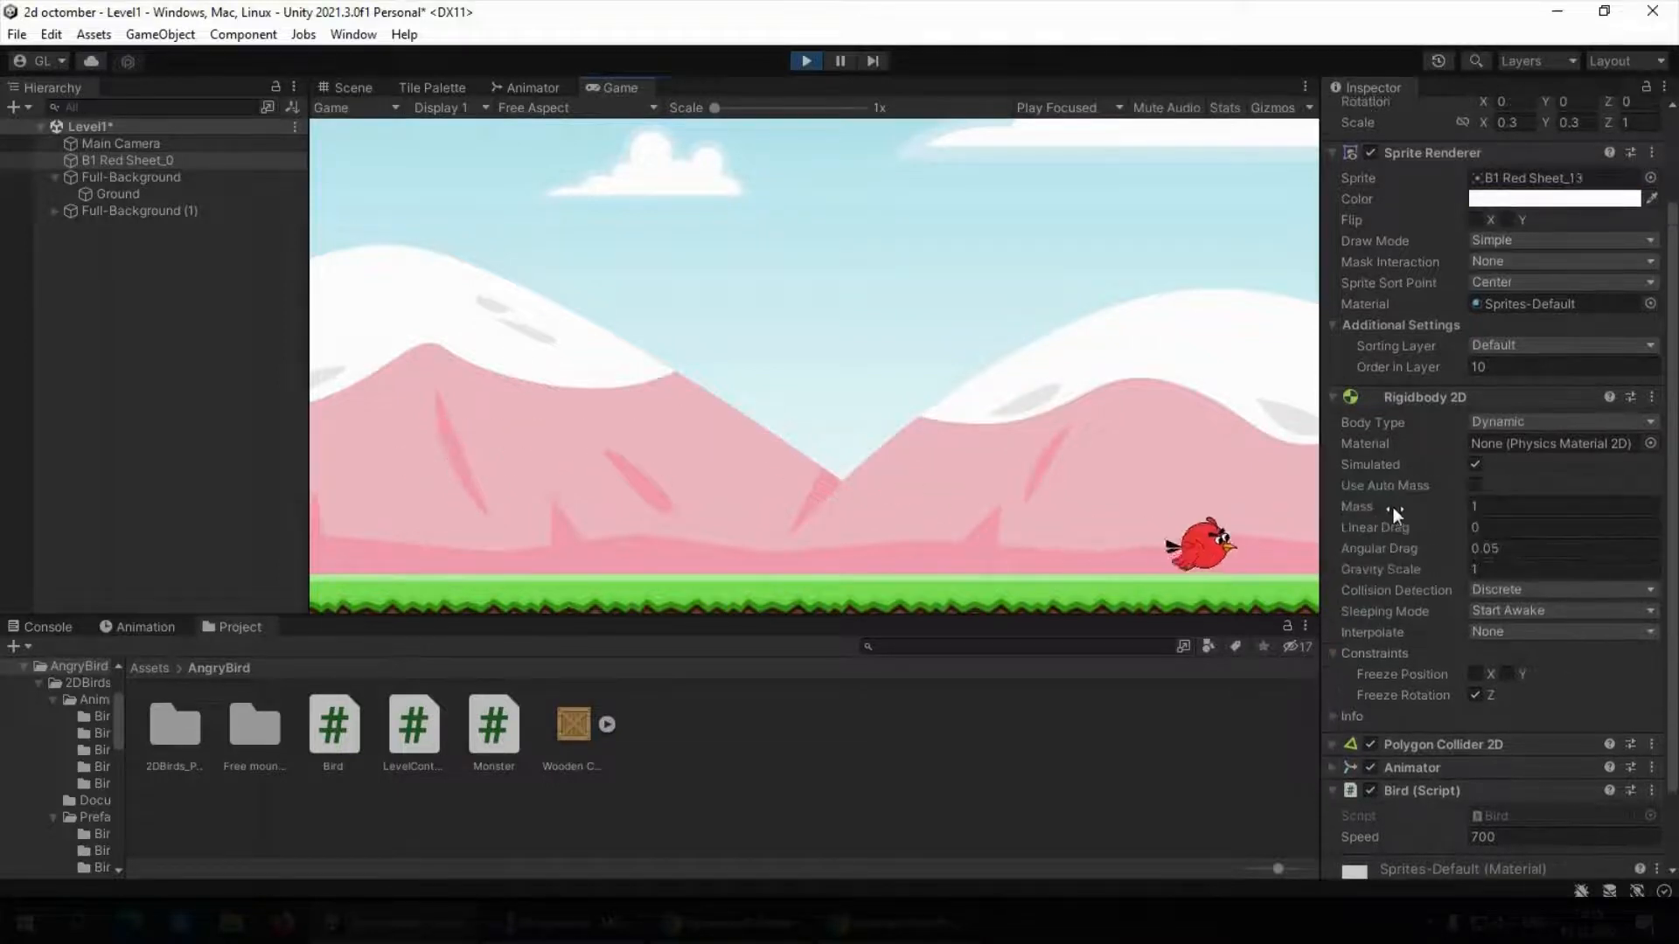
pyautogui.click(802, 61)
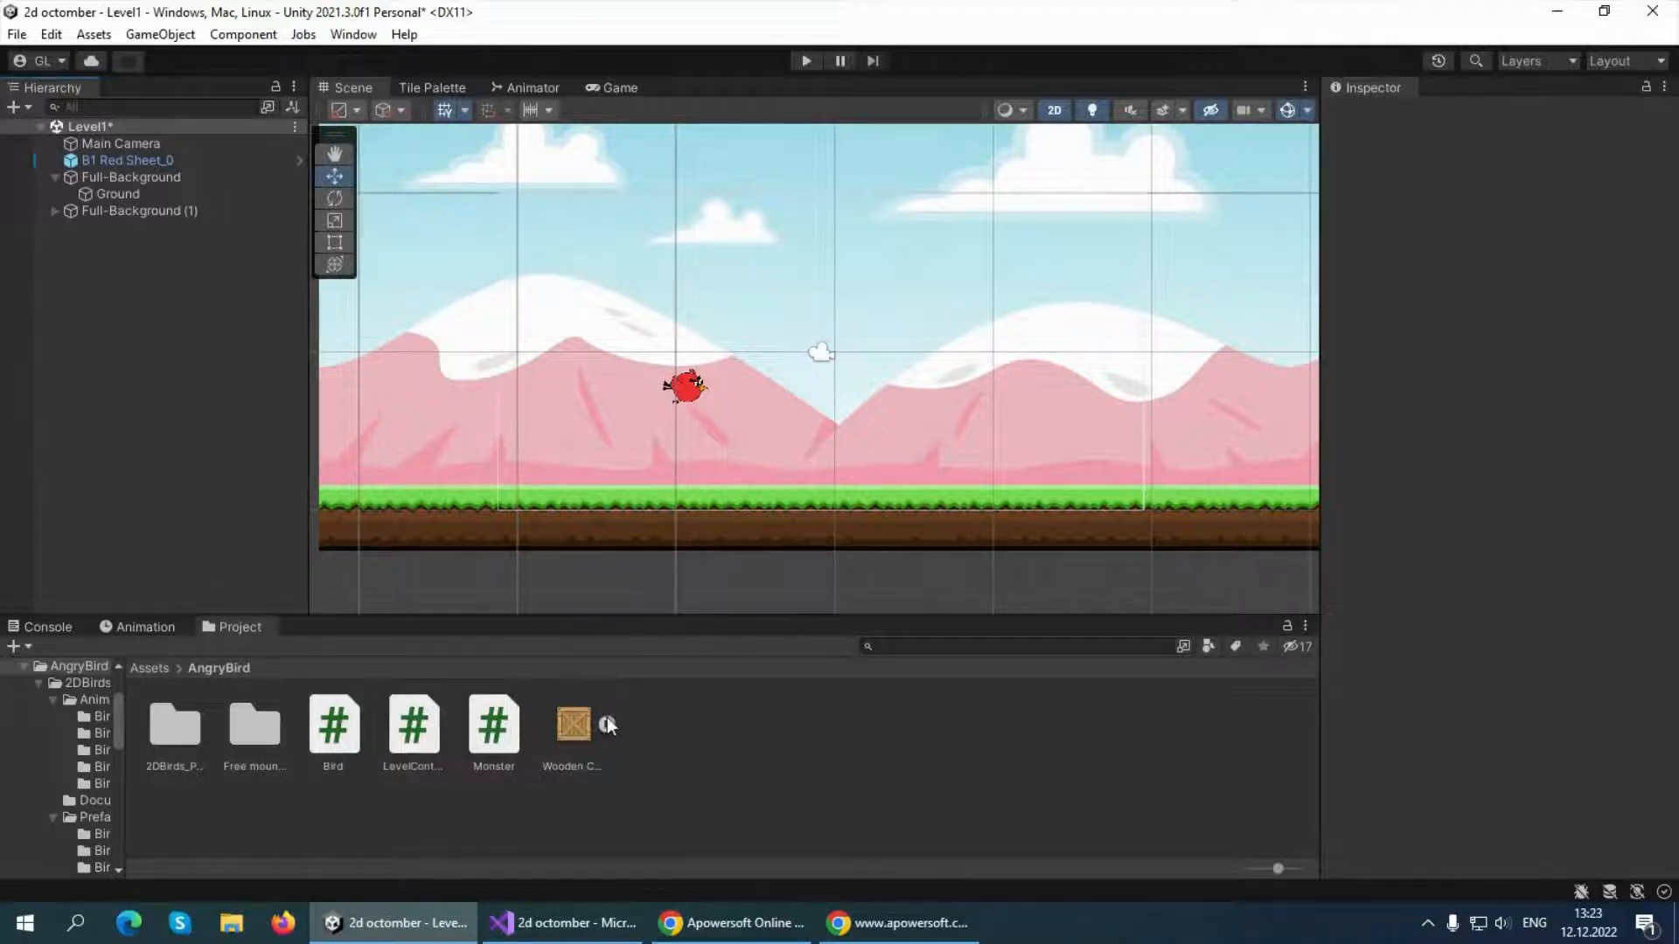
# Switch to Visual Studio and add a private OnCollisionEnter2D(Collision2D collision) method below OnMouseDrag in the Bird script
pyautogui.click(567, 923)
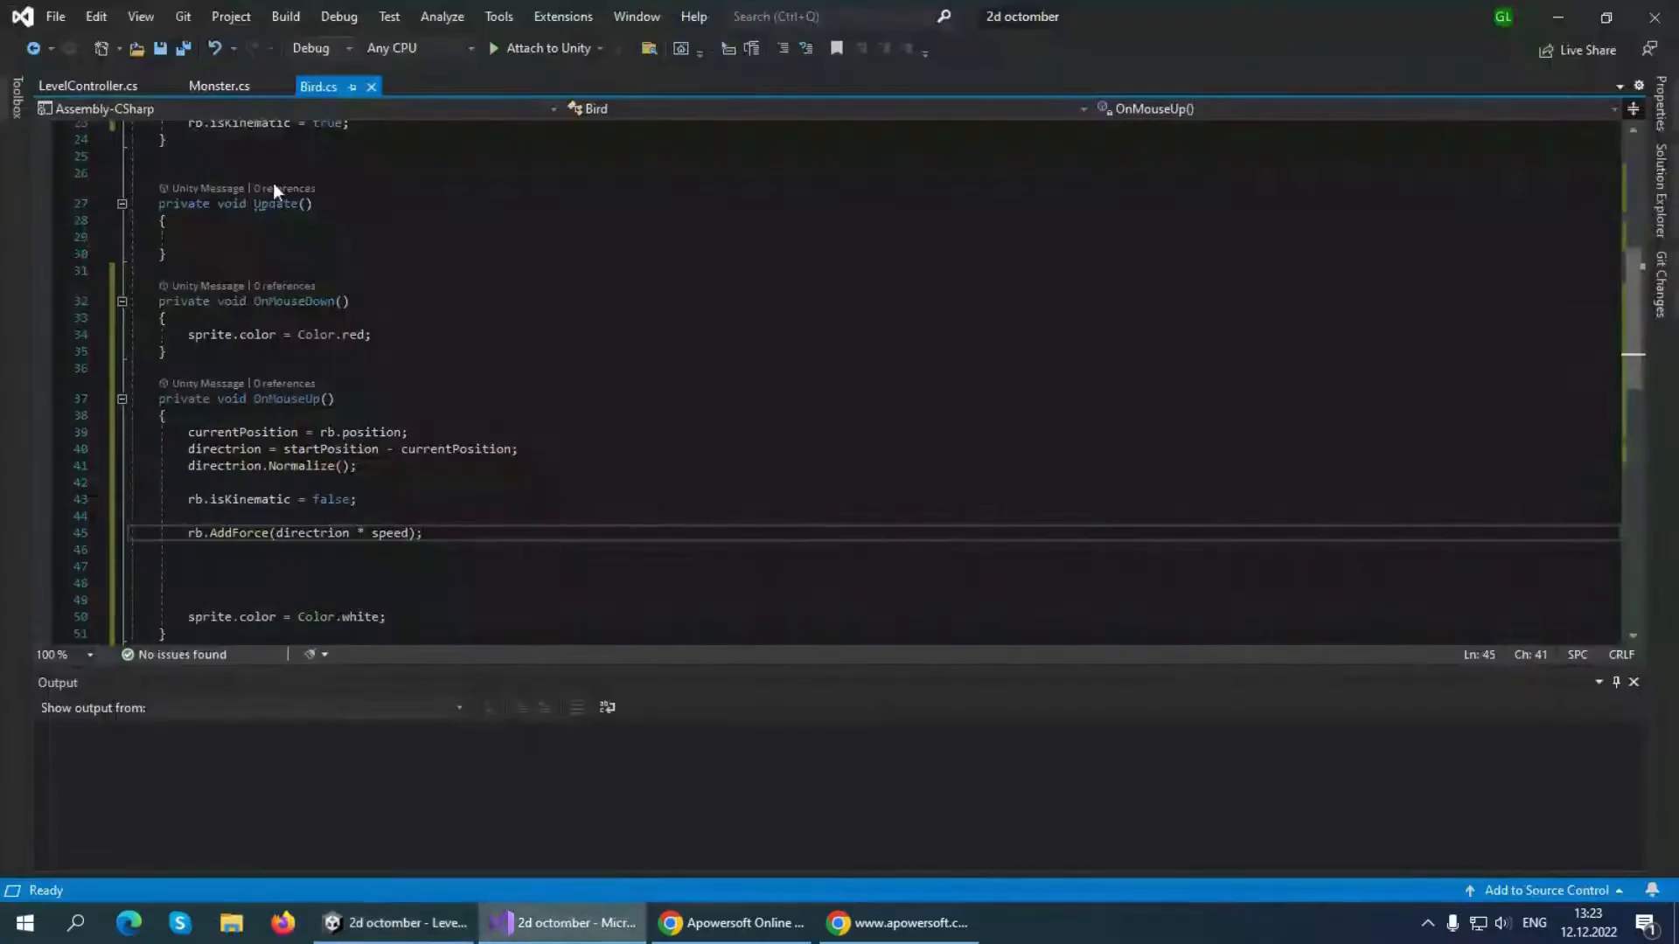
pyautogui.scroll(-4, 379, 471)
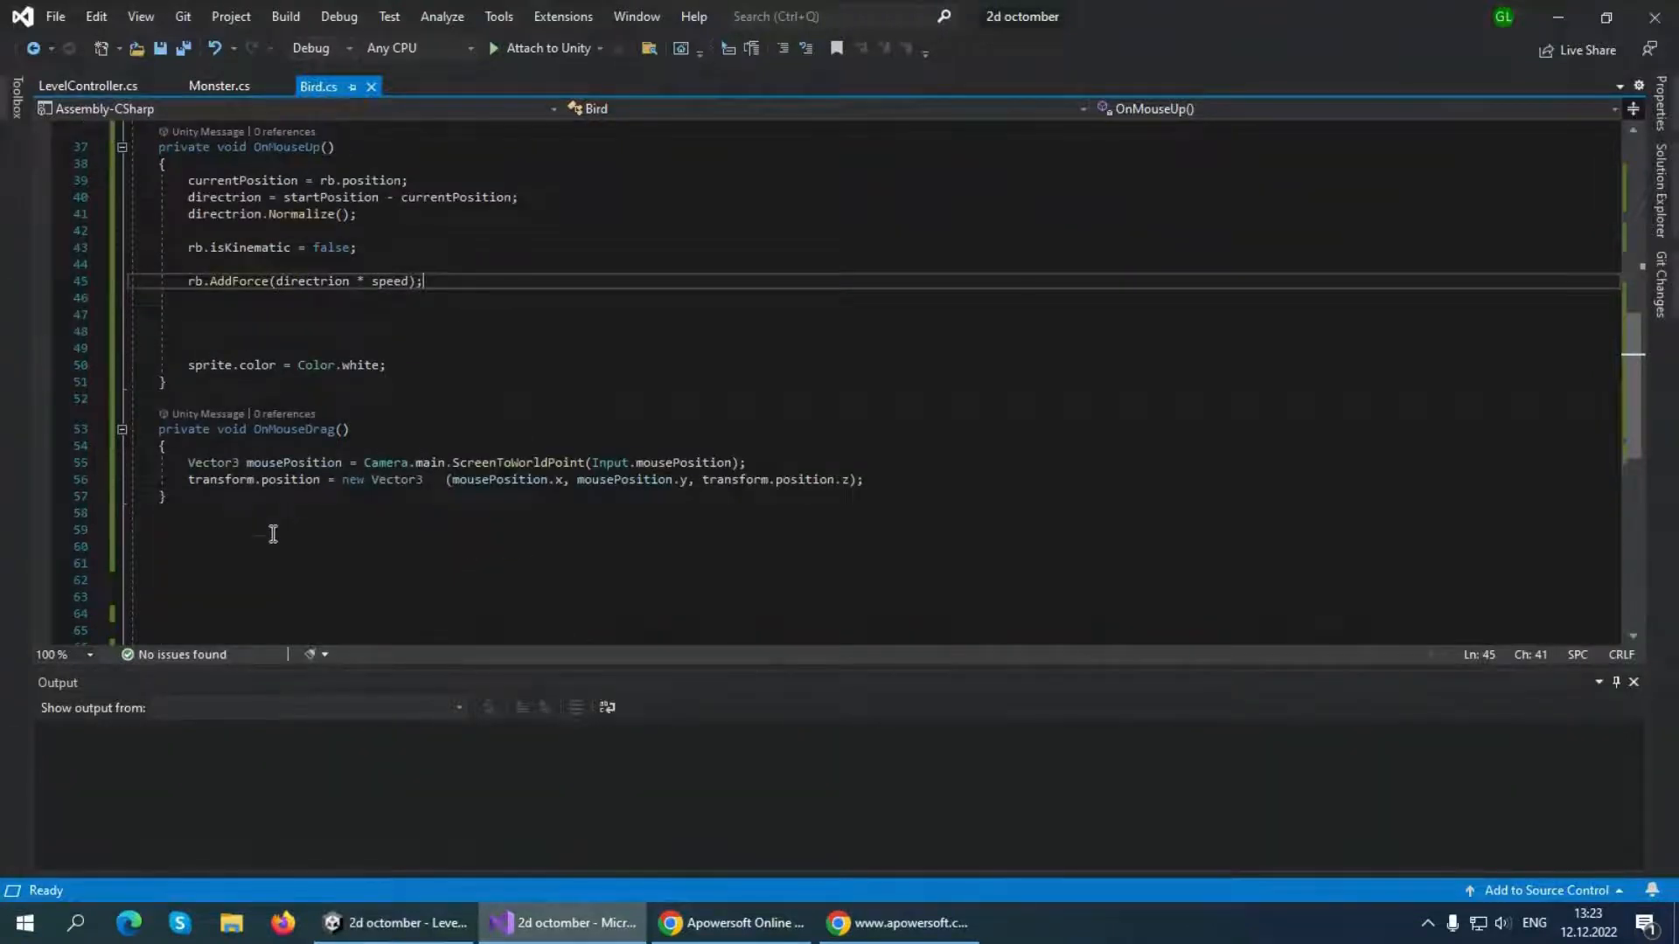
pyautogui.click(272, 533)
pyautogui.press('Return')
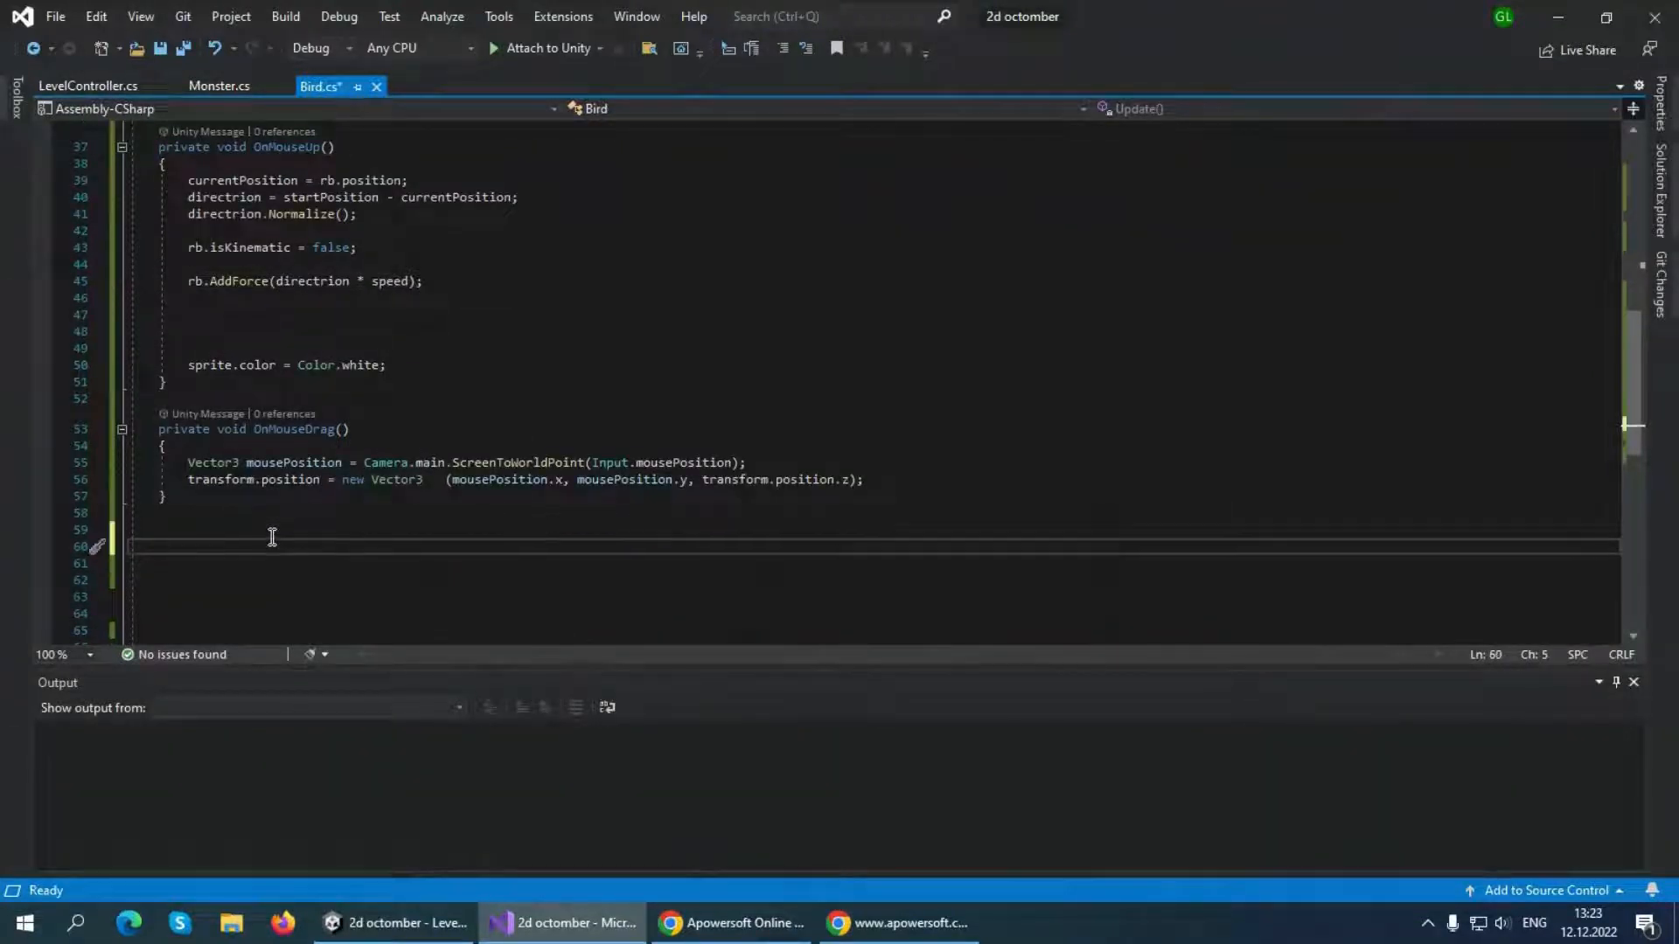
pyautogui.click(386, 920)
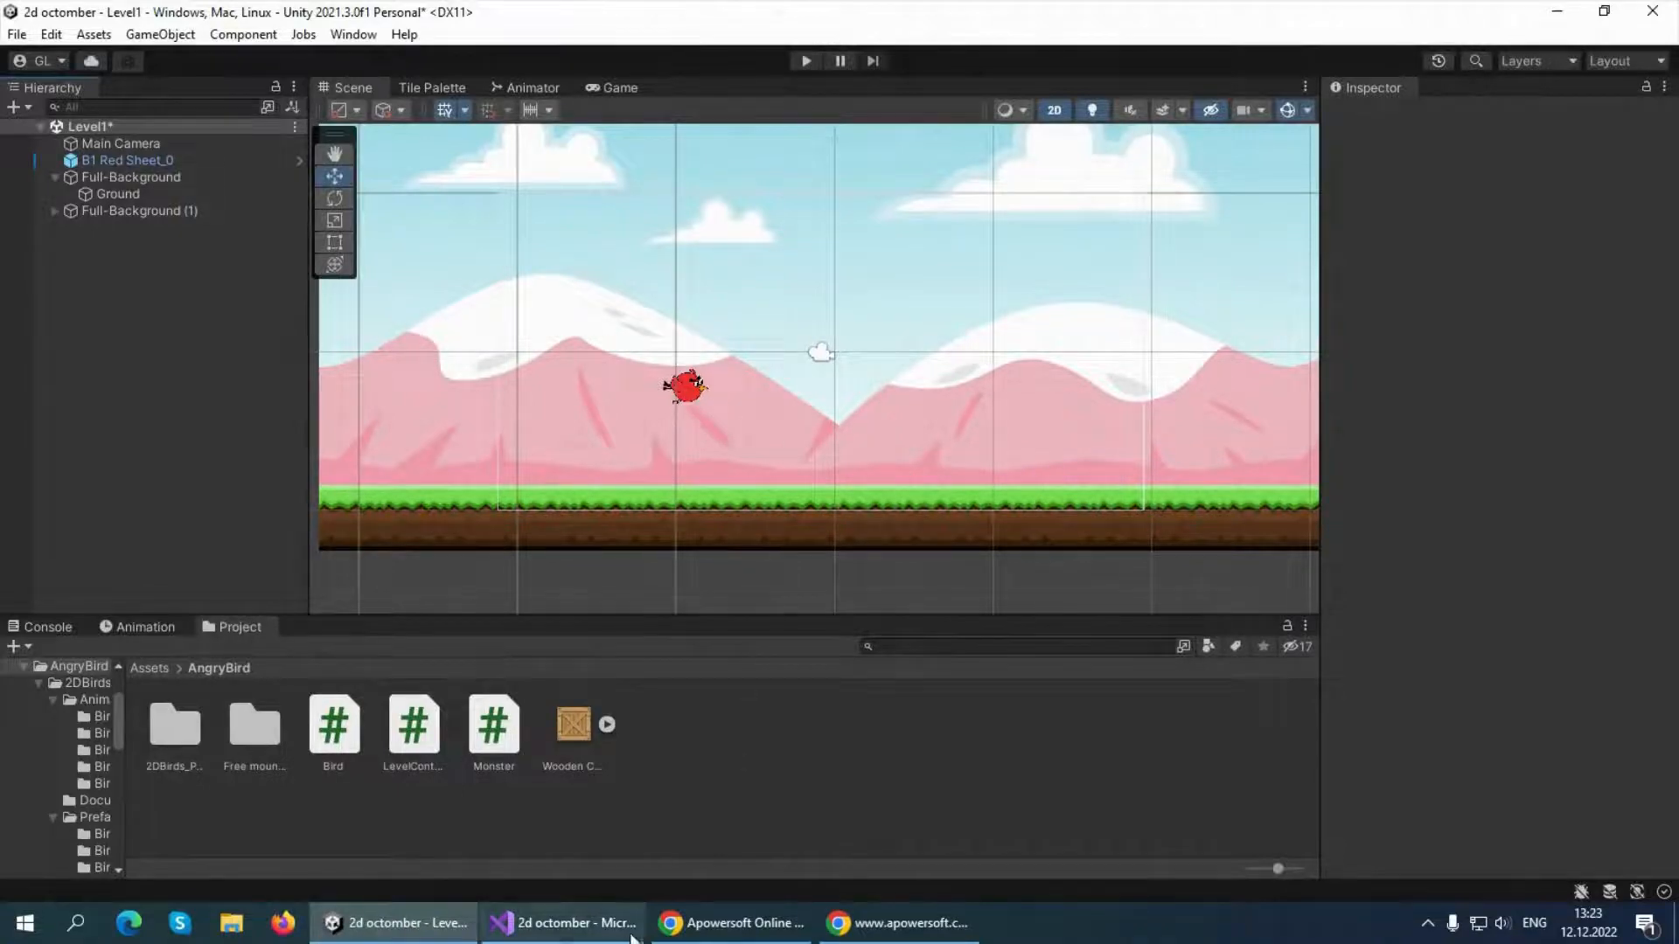
pyautogui.click(564, 922)
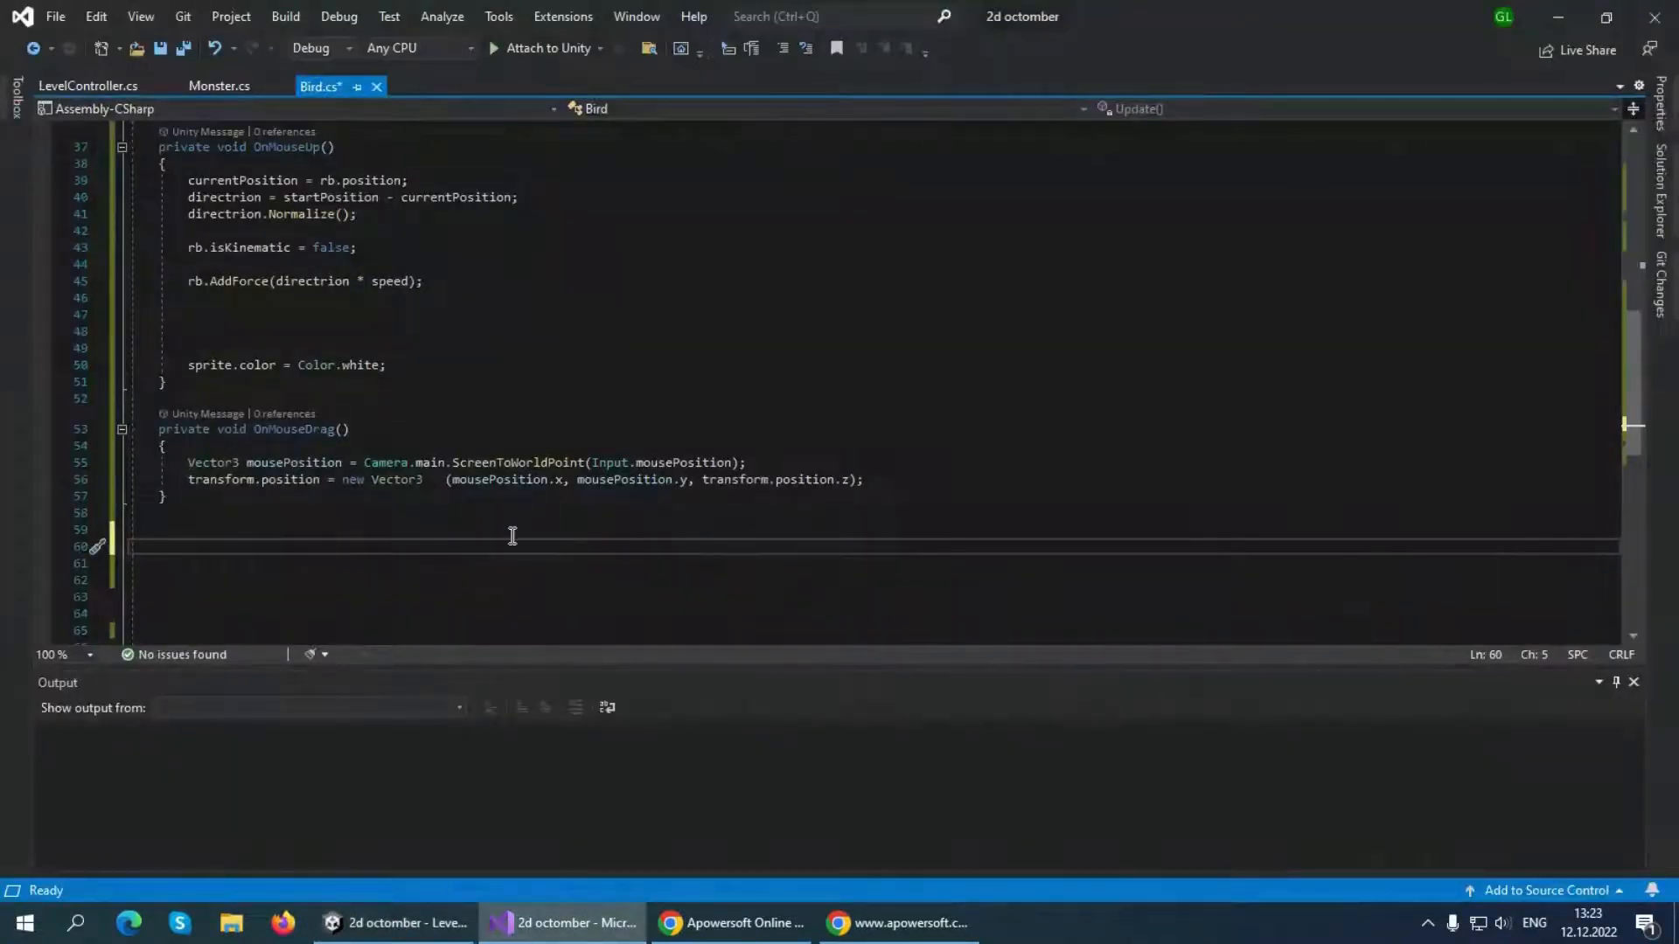
pyautogui.write('on')
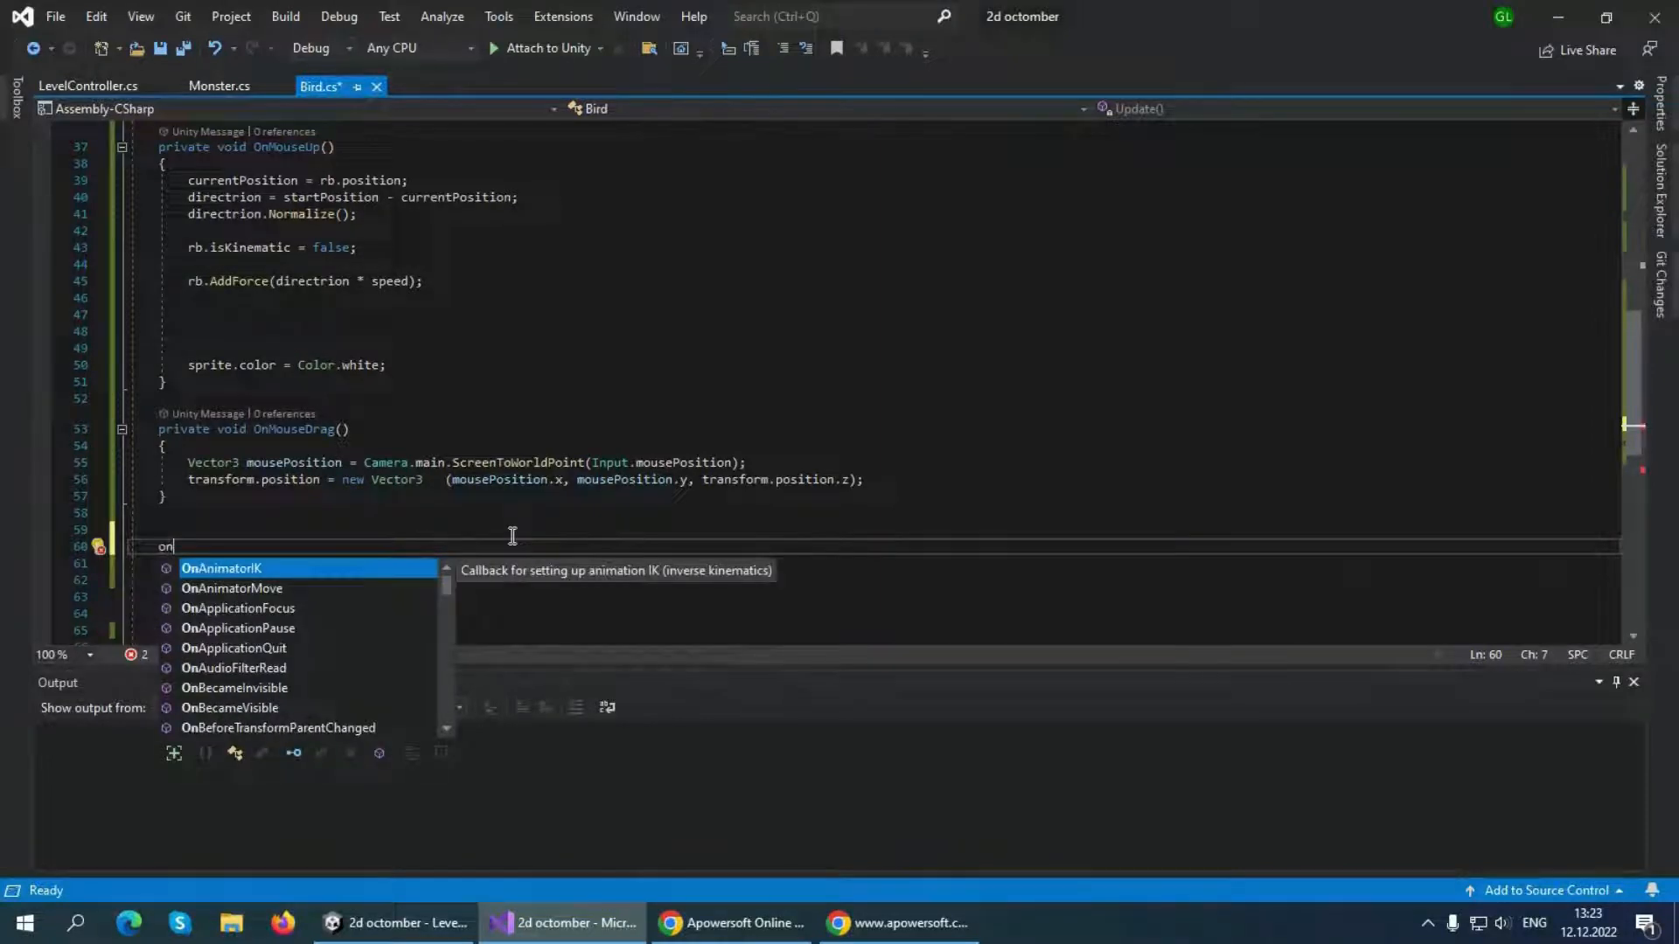
pyautogui.write('col')
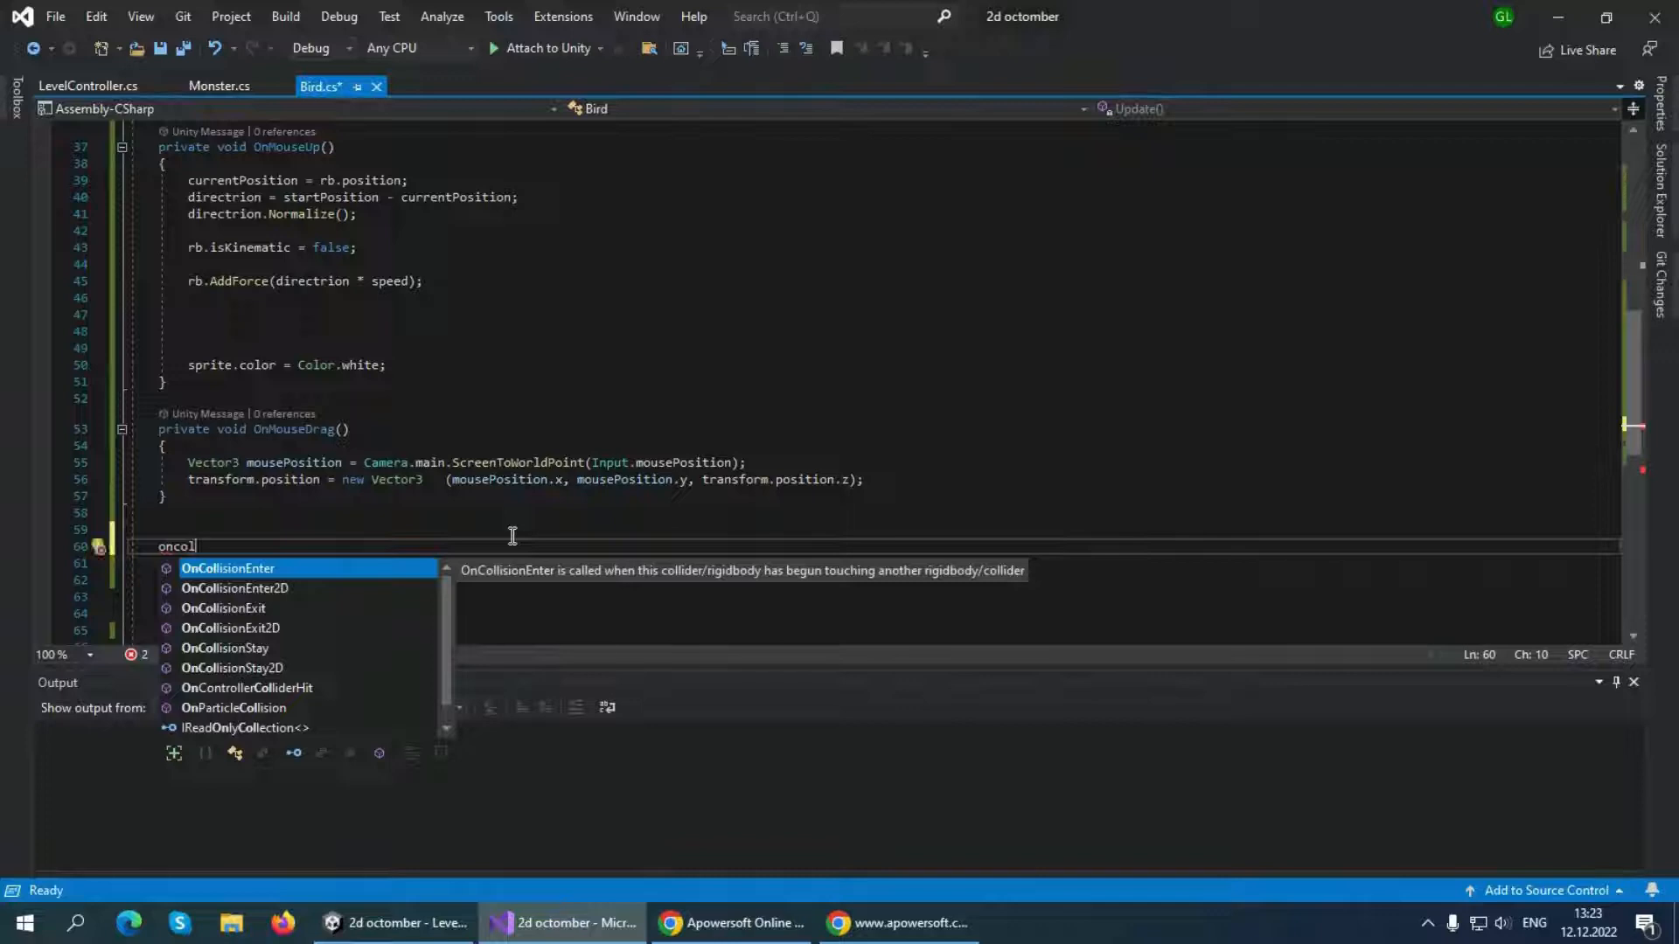
pyautogui.press('Down')
pyautogui.press('Tab')
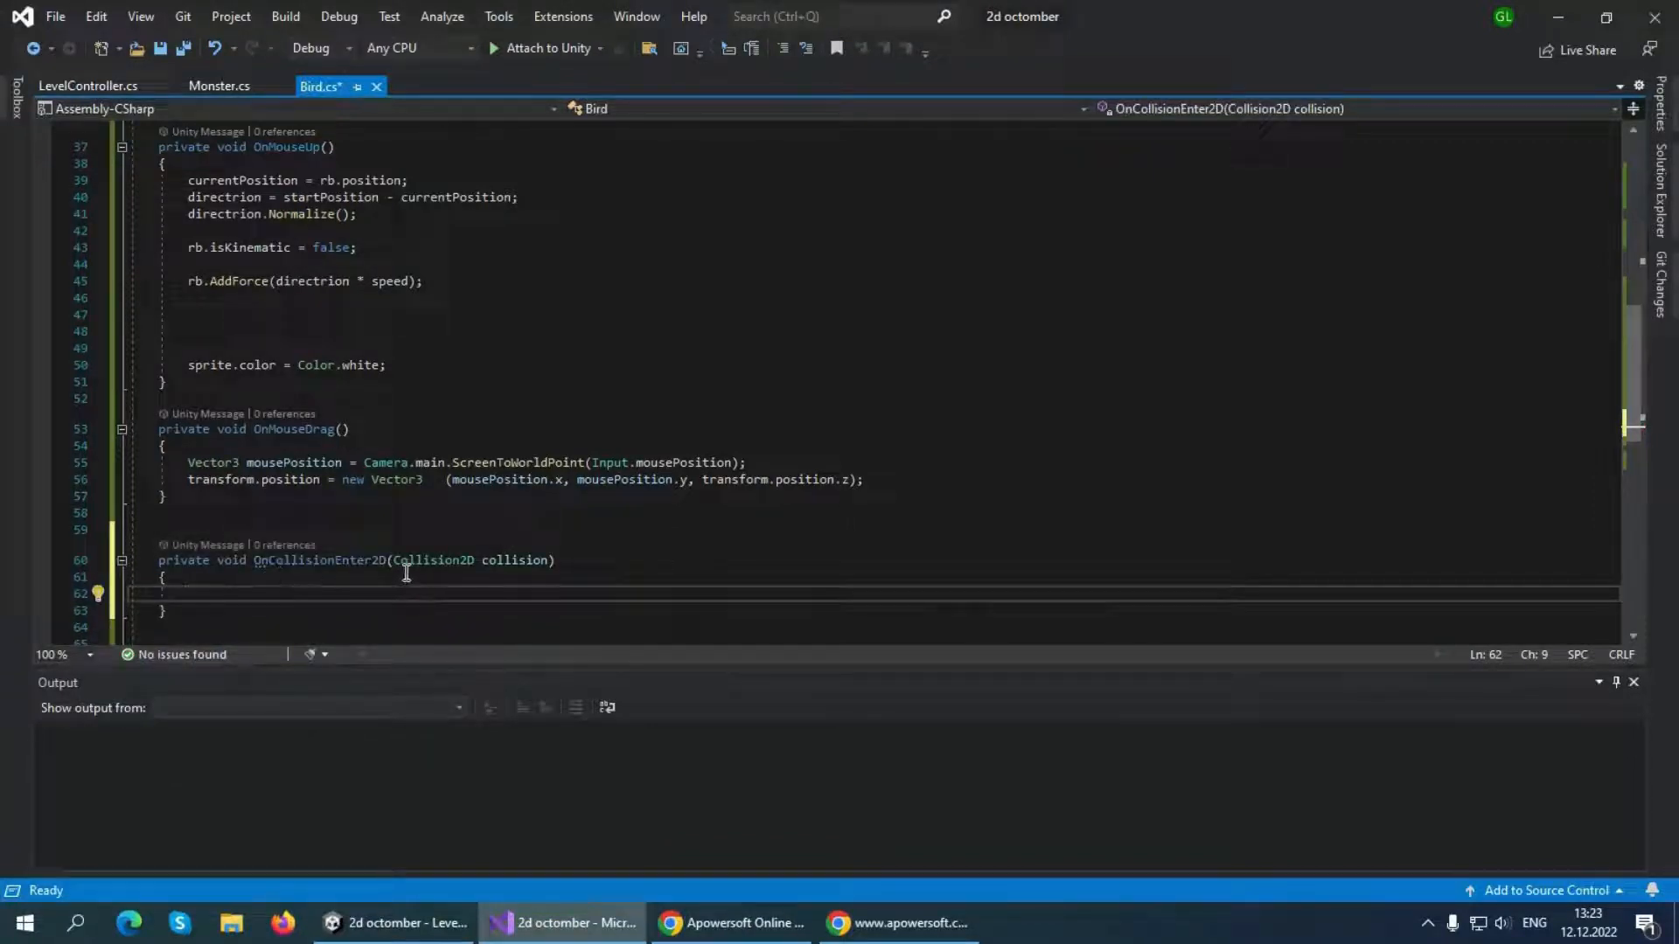
# Add rb.position = startPosition; as the first line of OnCollisionEnter2D, leaving blank lines below it
pyautogui.press('Return')
pyautogui.press('Return')
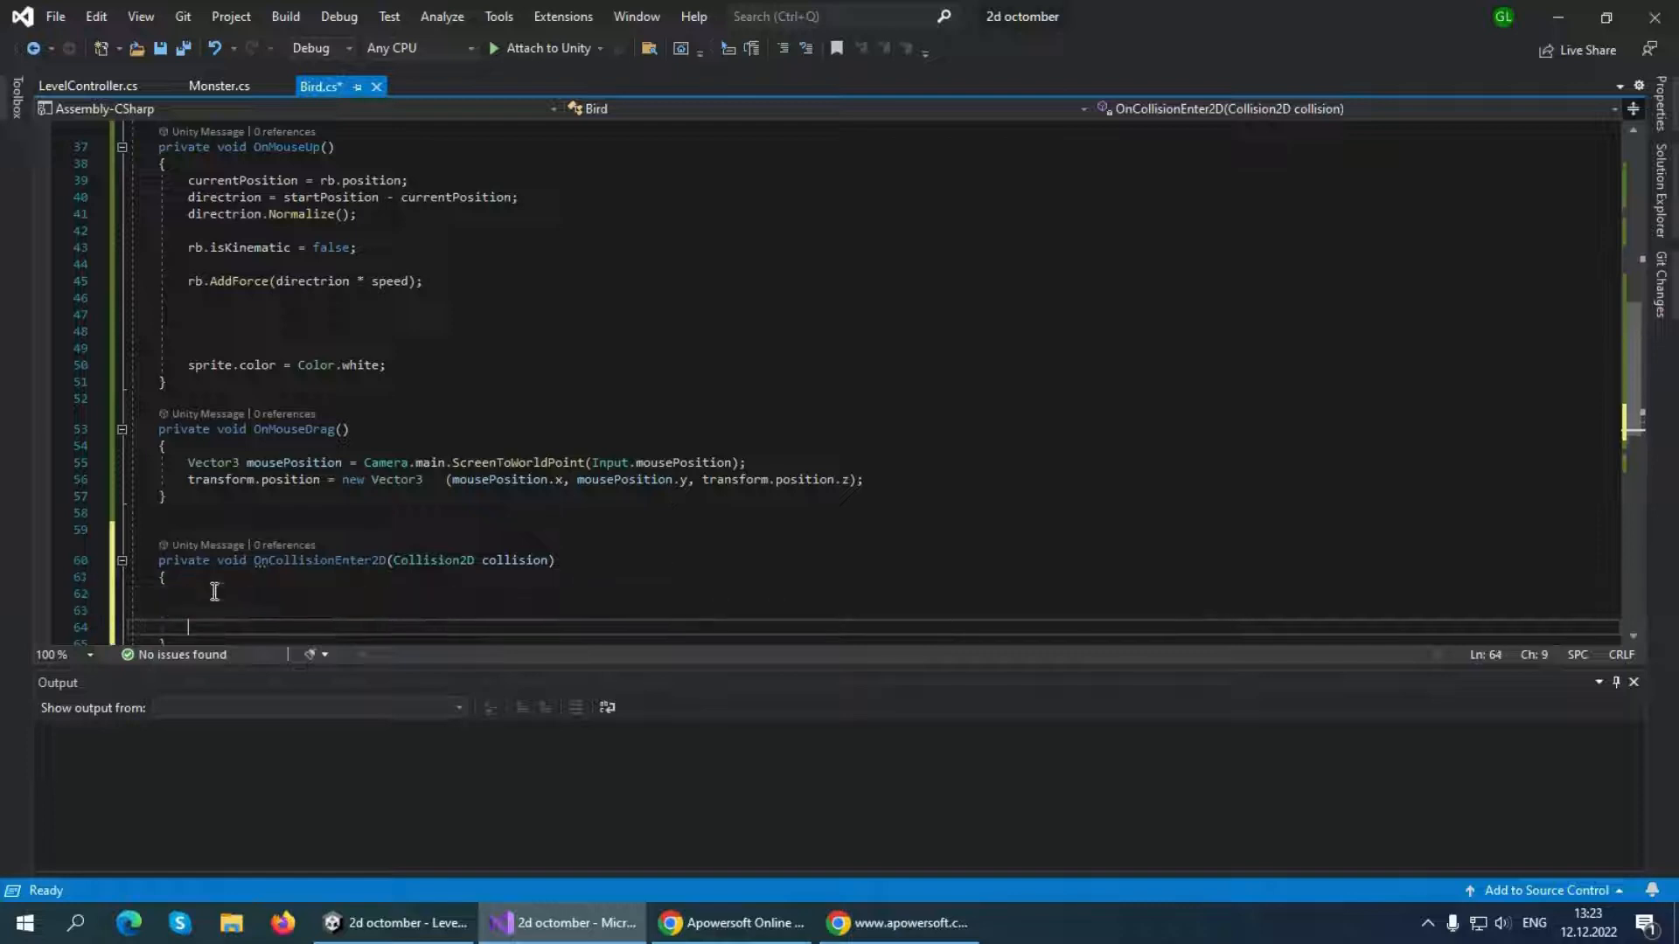
pyautogui.press('Up')
pyautogui.press('Up')
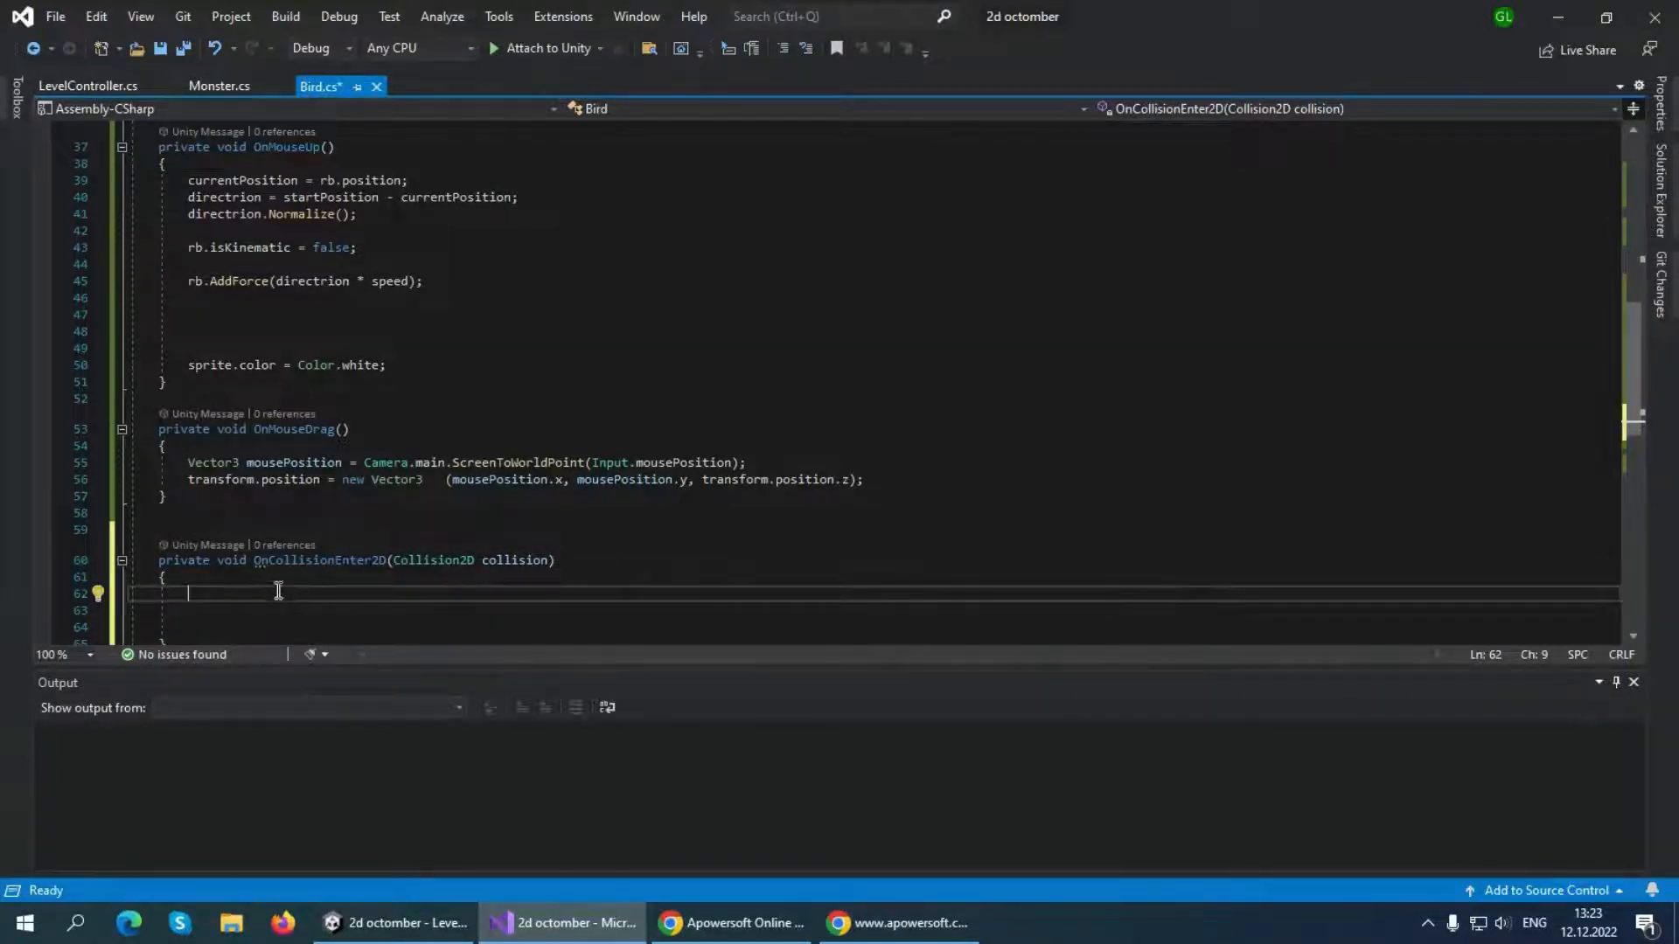
pyautogui.write('rb.position ')
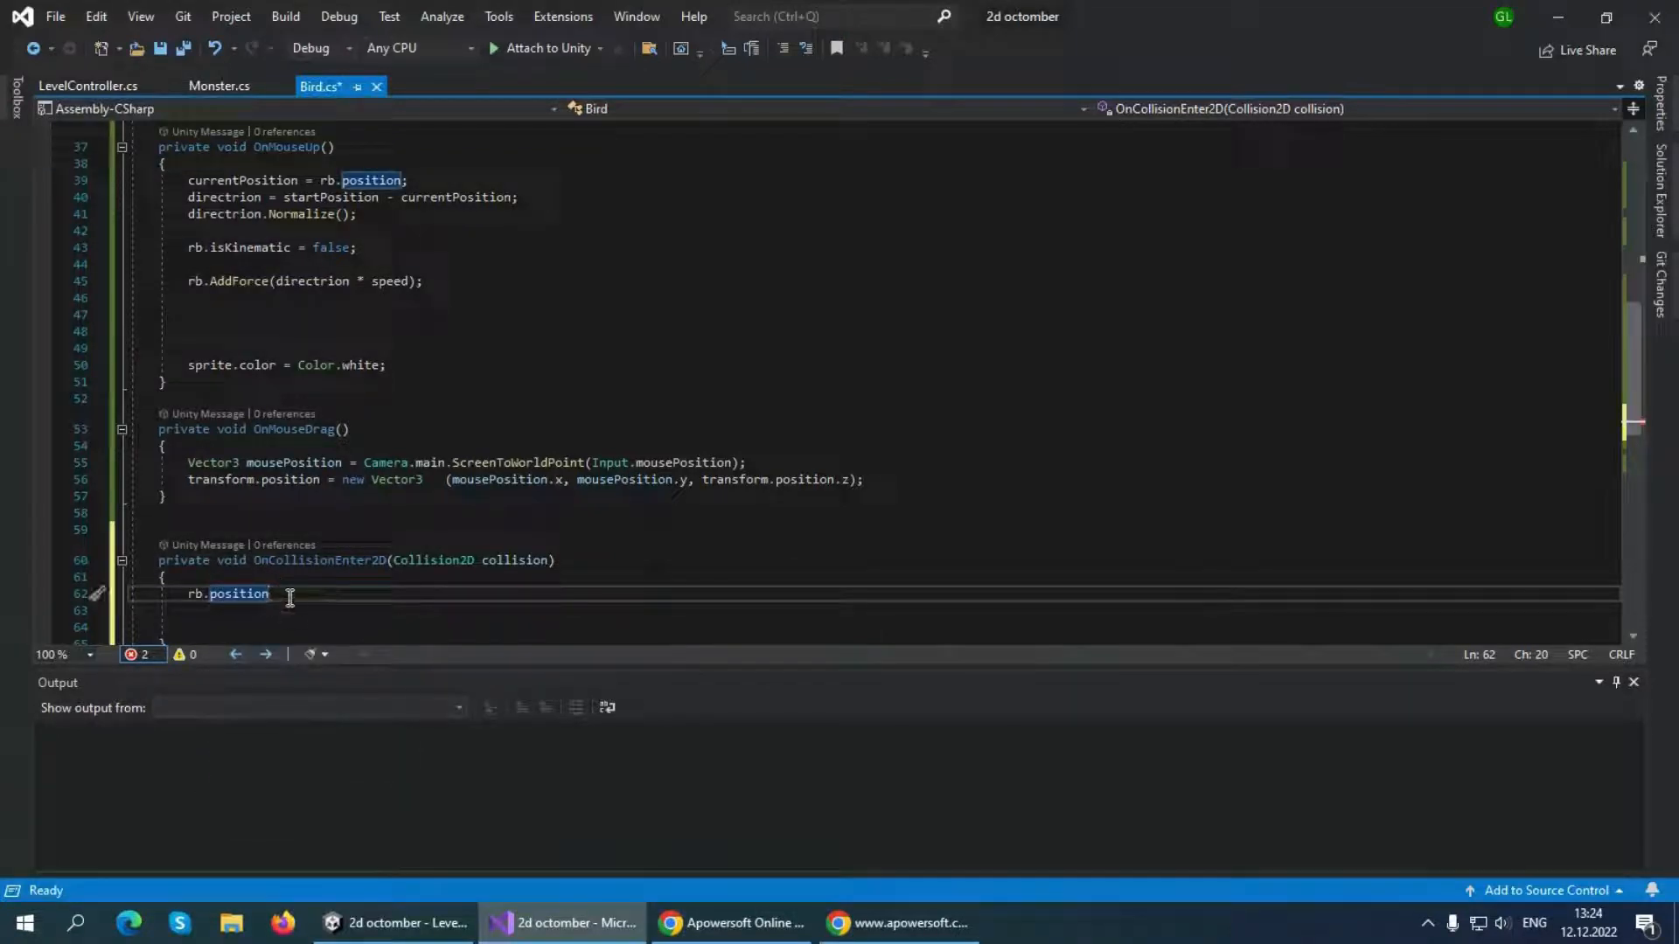
pyautogui.write('= ')
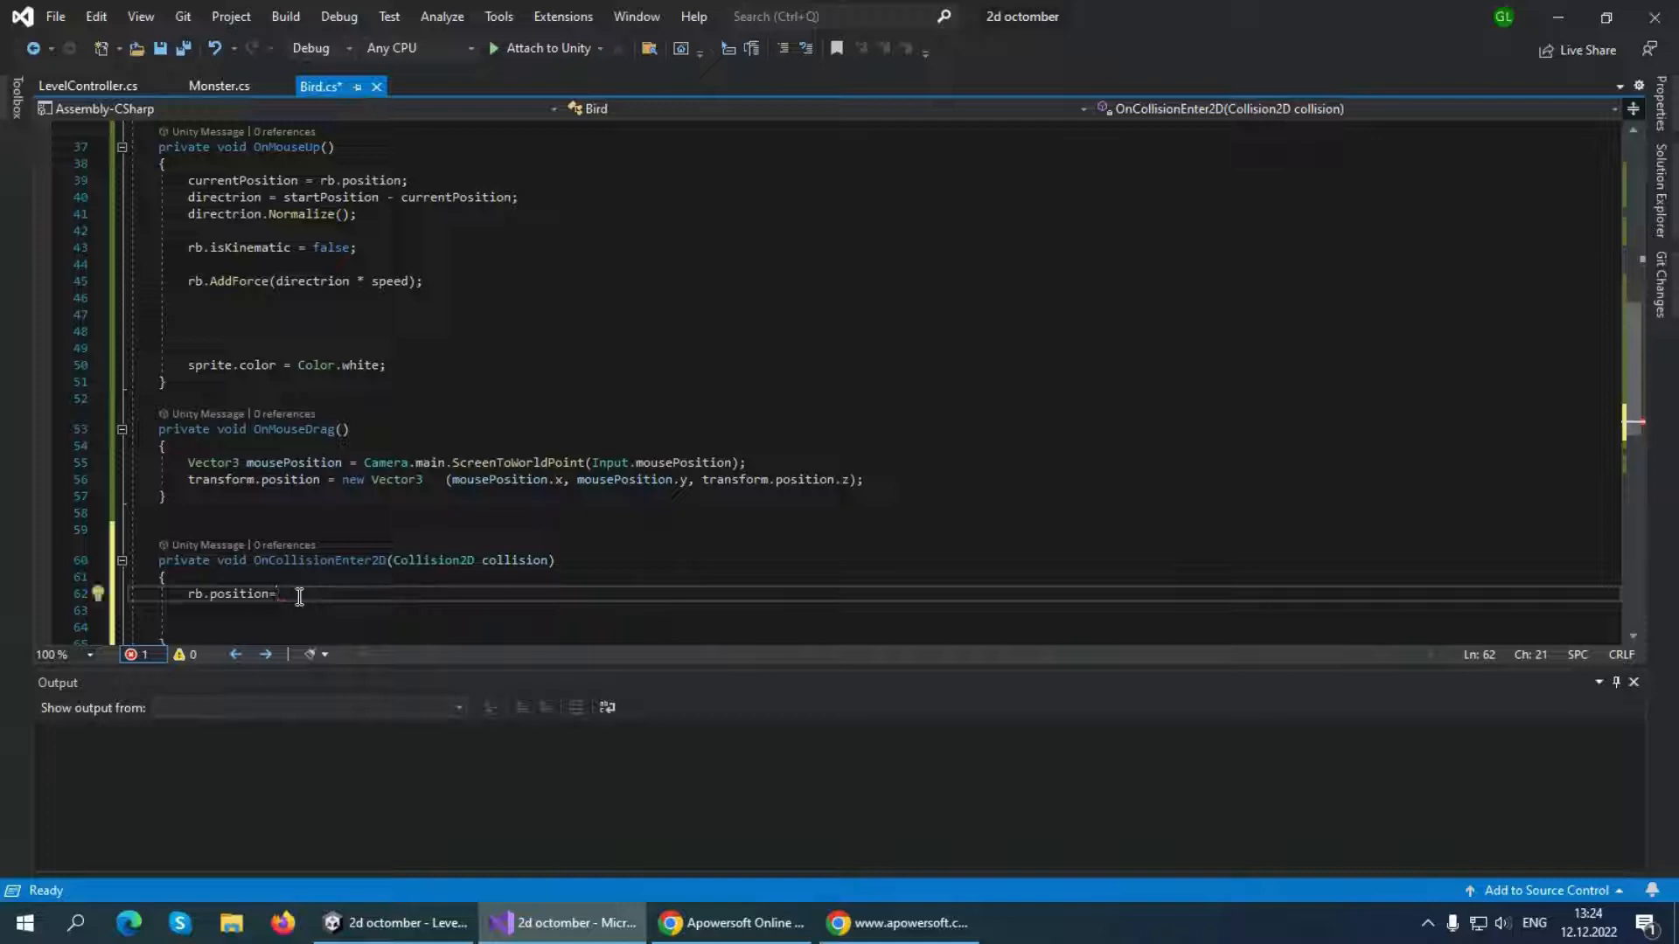
pyautogui.write('sta')
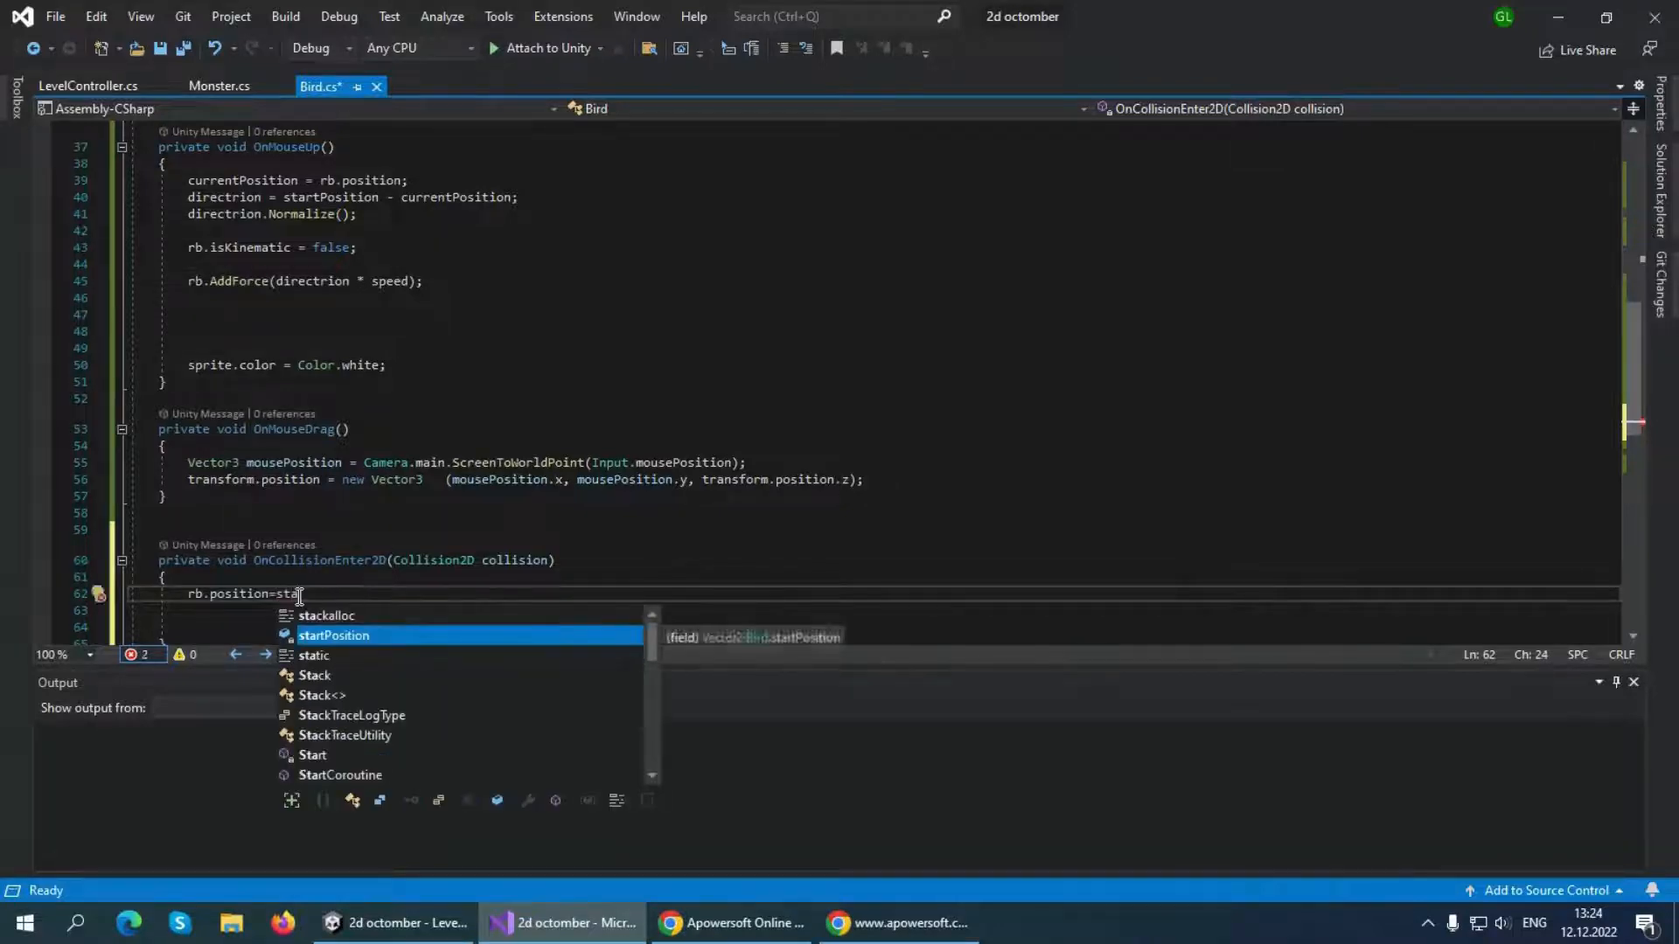
pyautogui.write('rtPosition;')
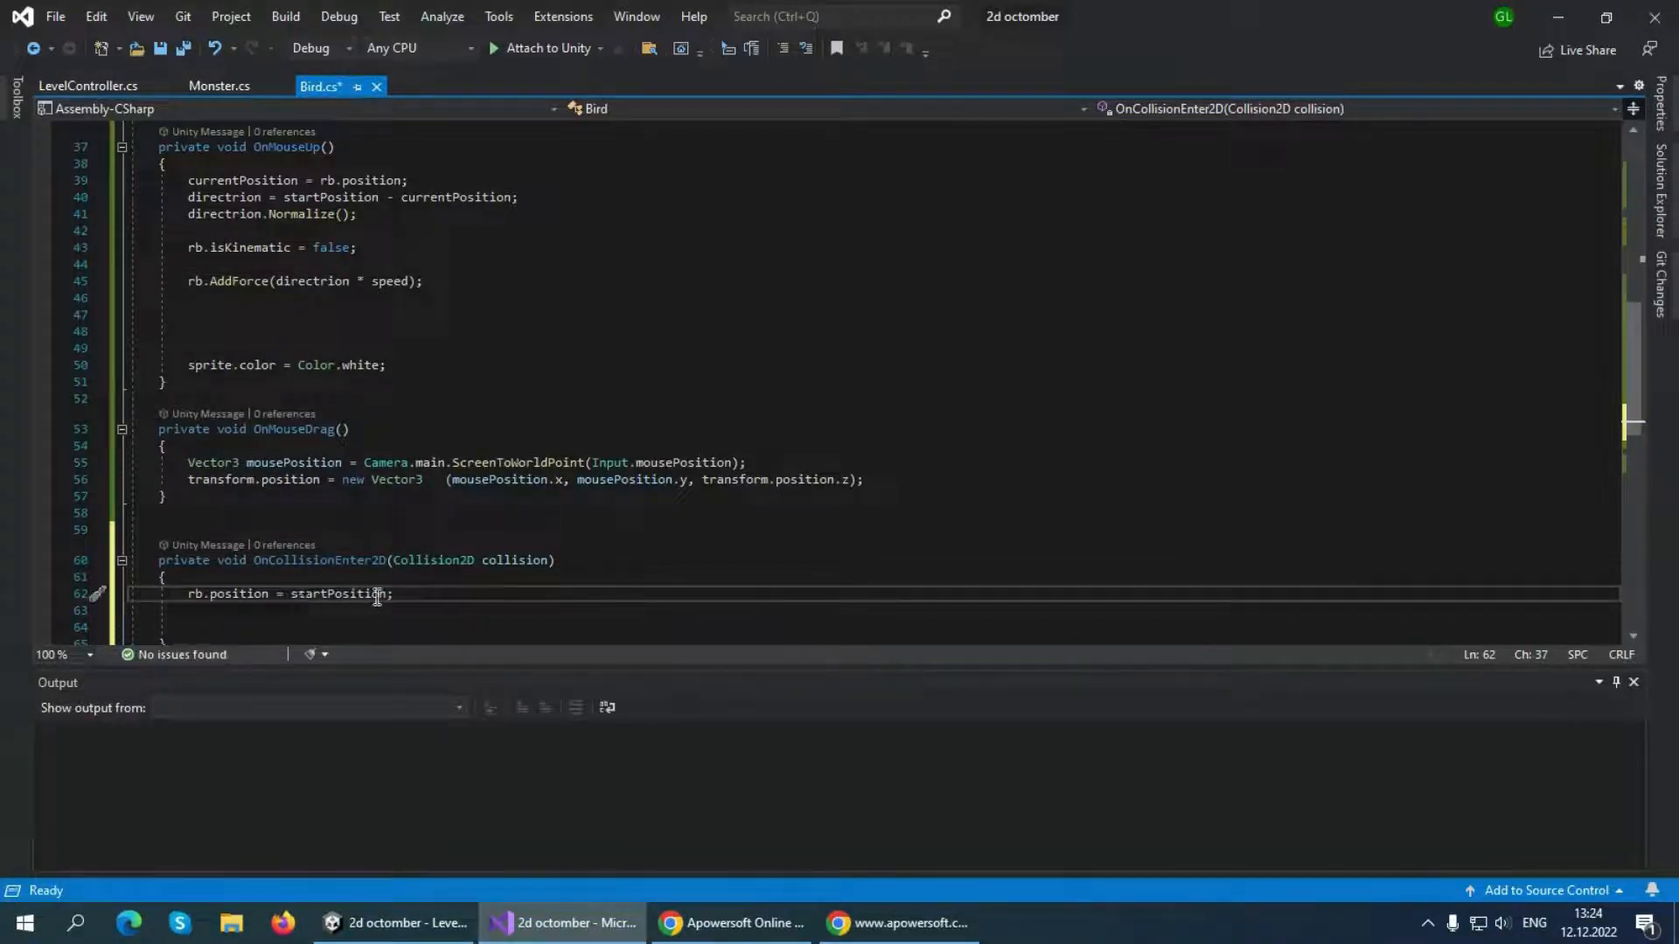
# Add rb.isKinematic = true; below the rb.position line in OnCollisionEnter2D
pyautogui.click(398, 923)
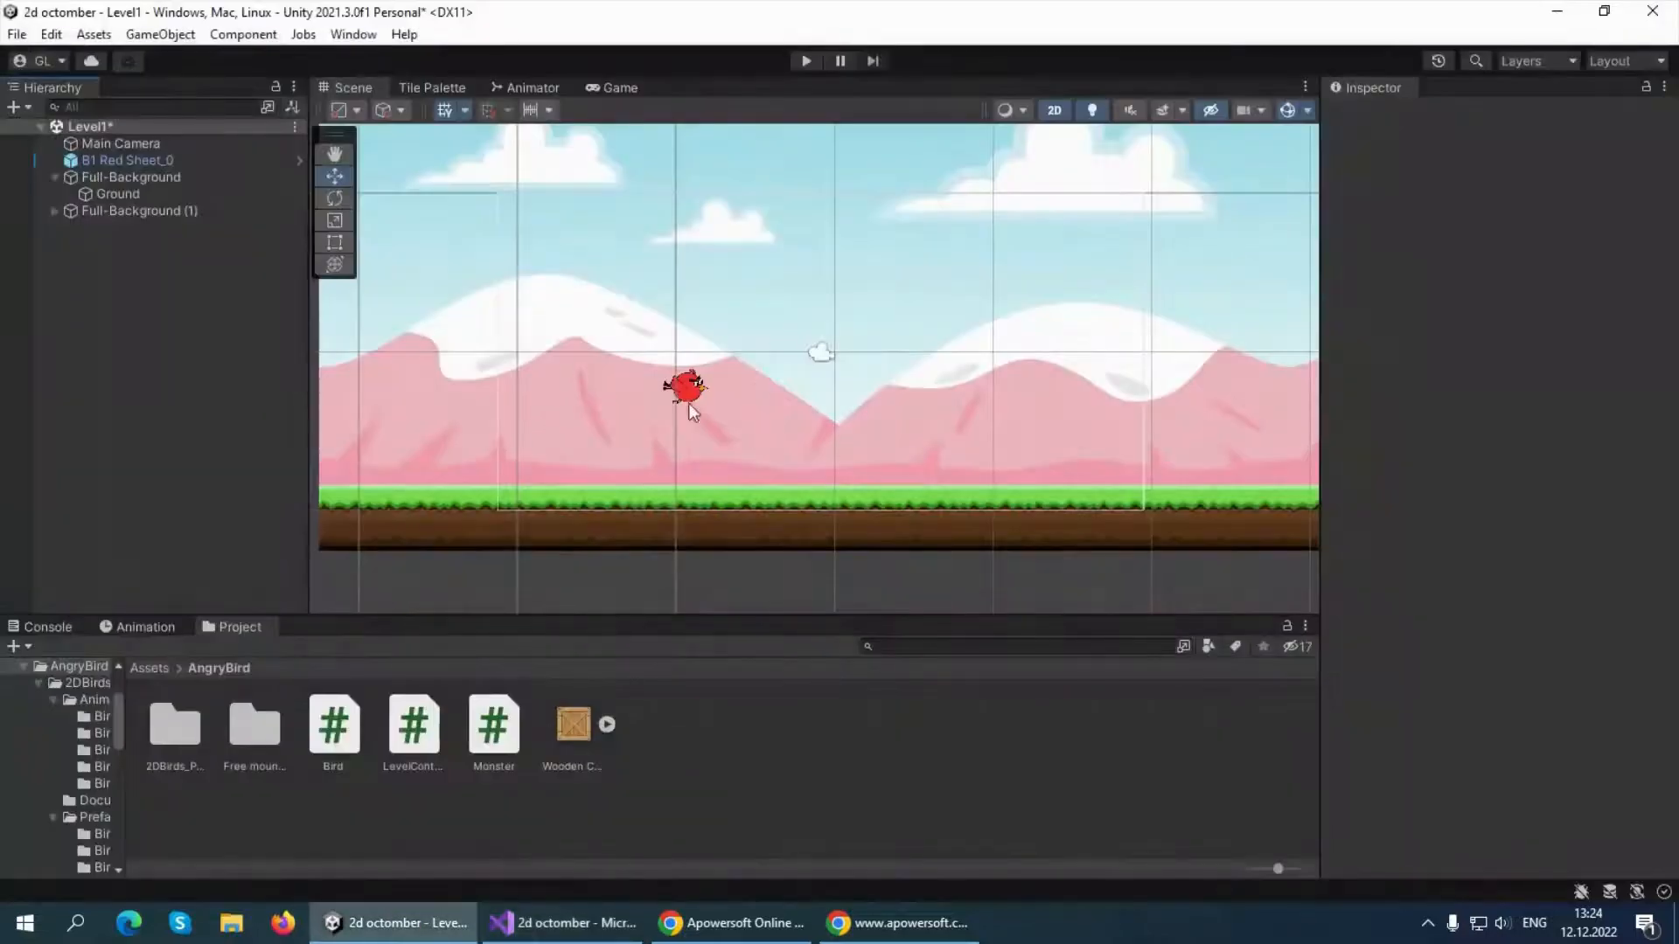
pyautogui.click(564, 922)
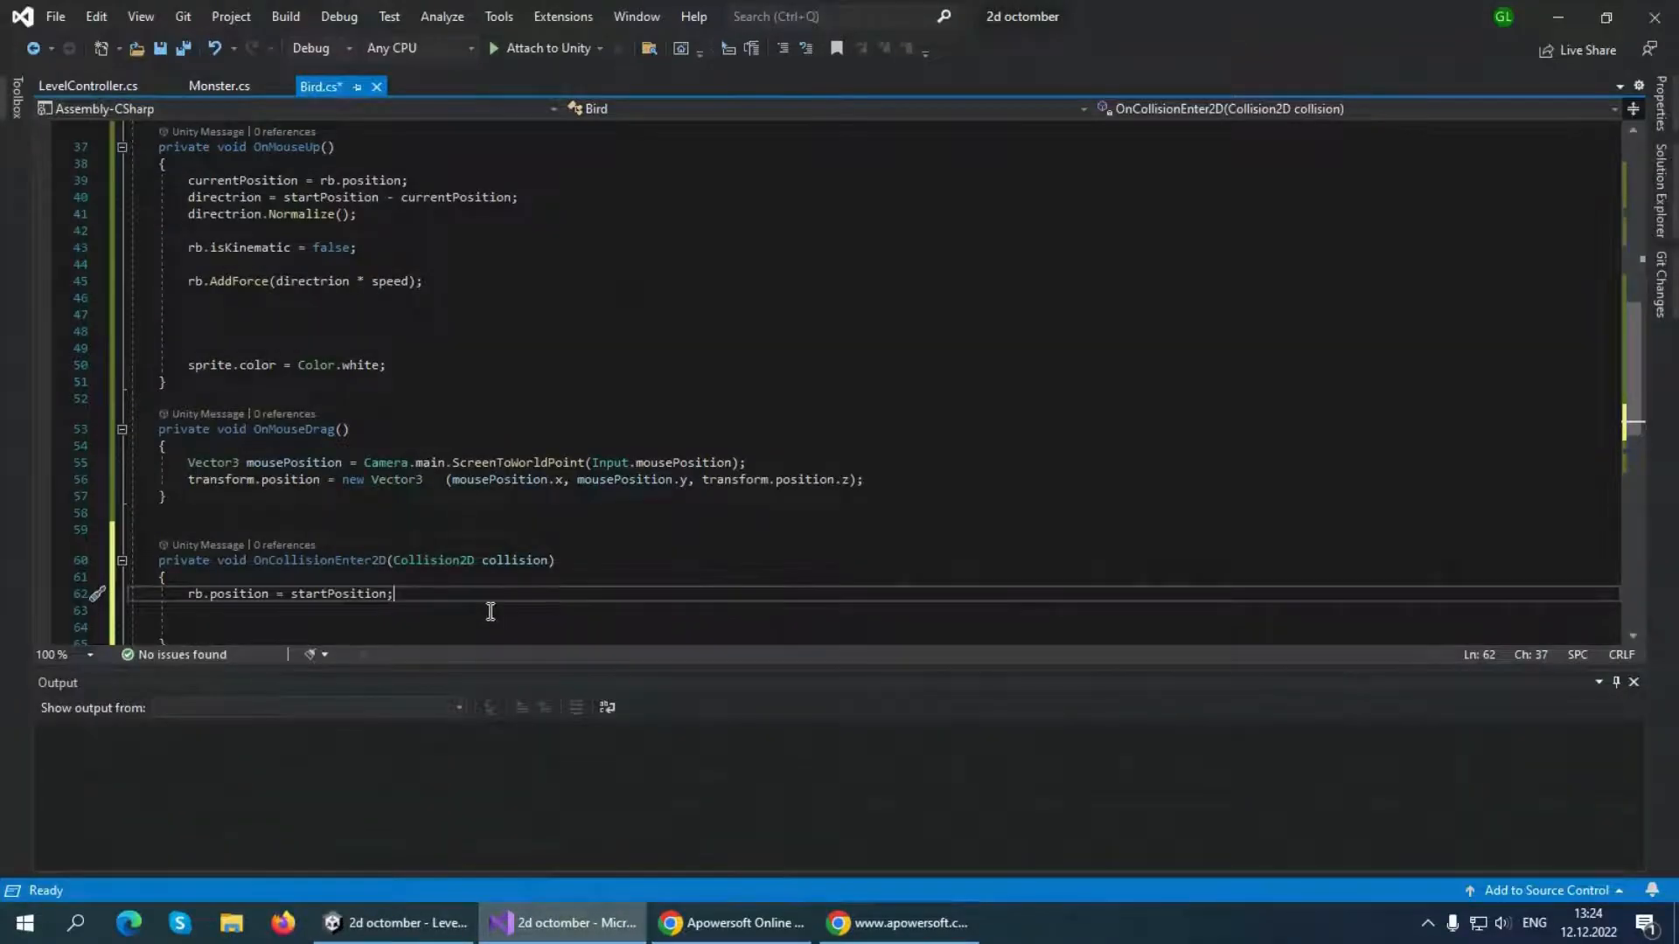
pyautogui.press('Return')
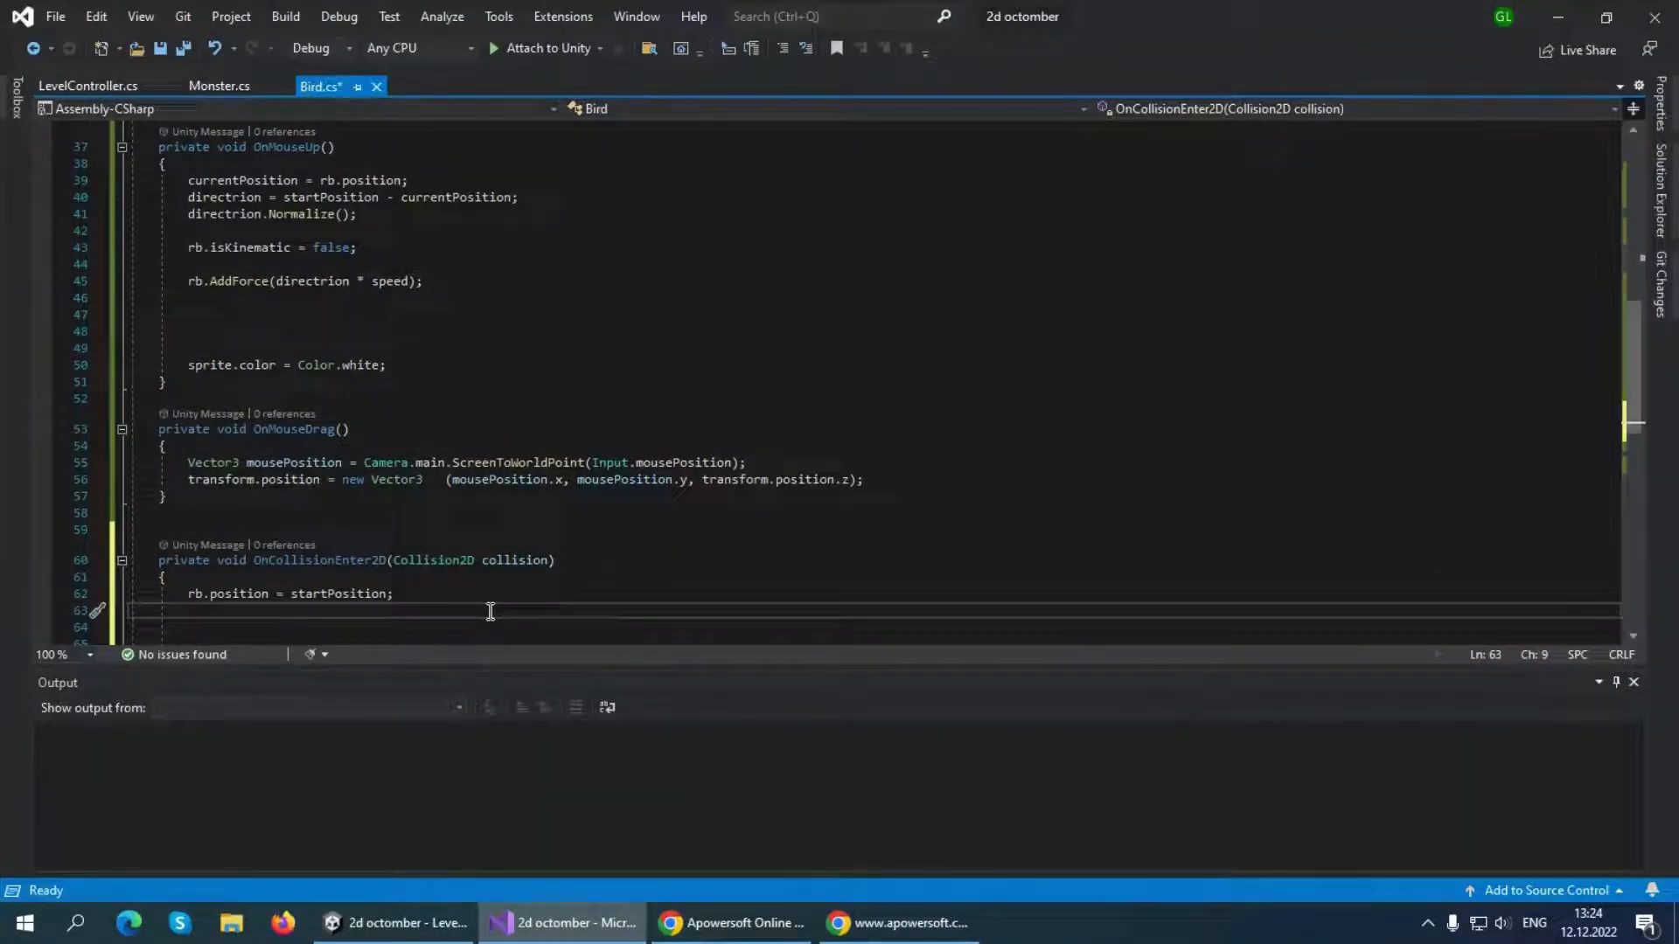
pyautogui.write('rb.')
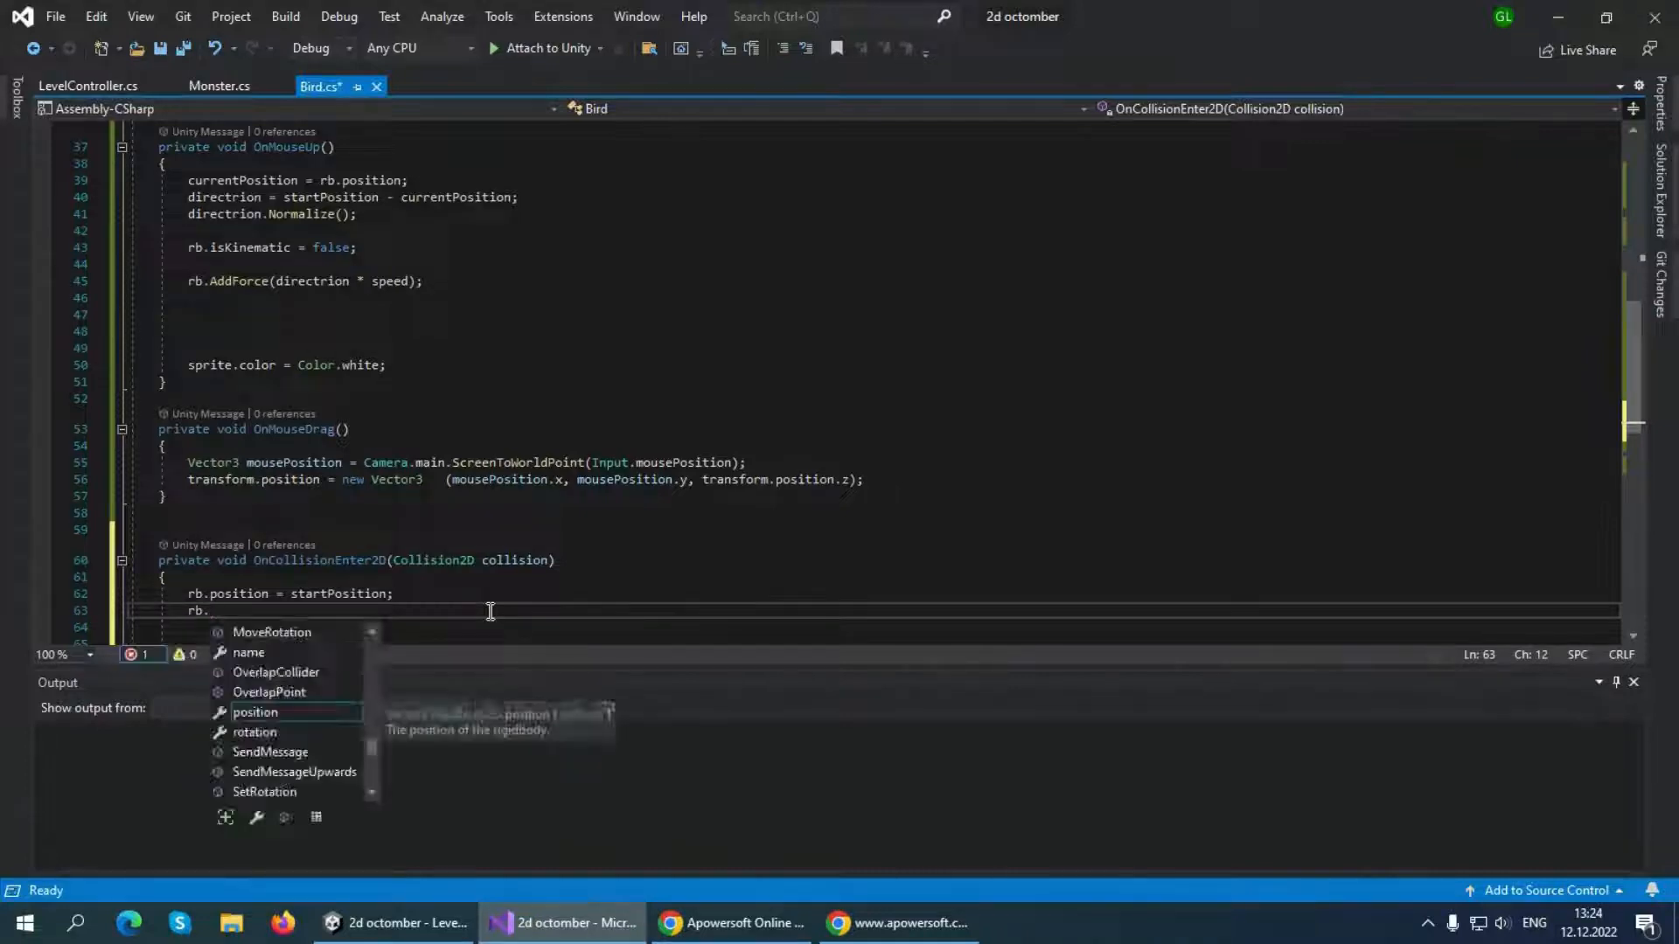
pyautogui.write('is')
pyautogui.press('Tab')
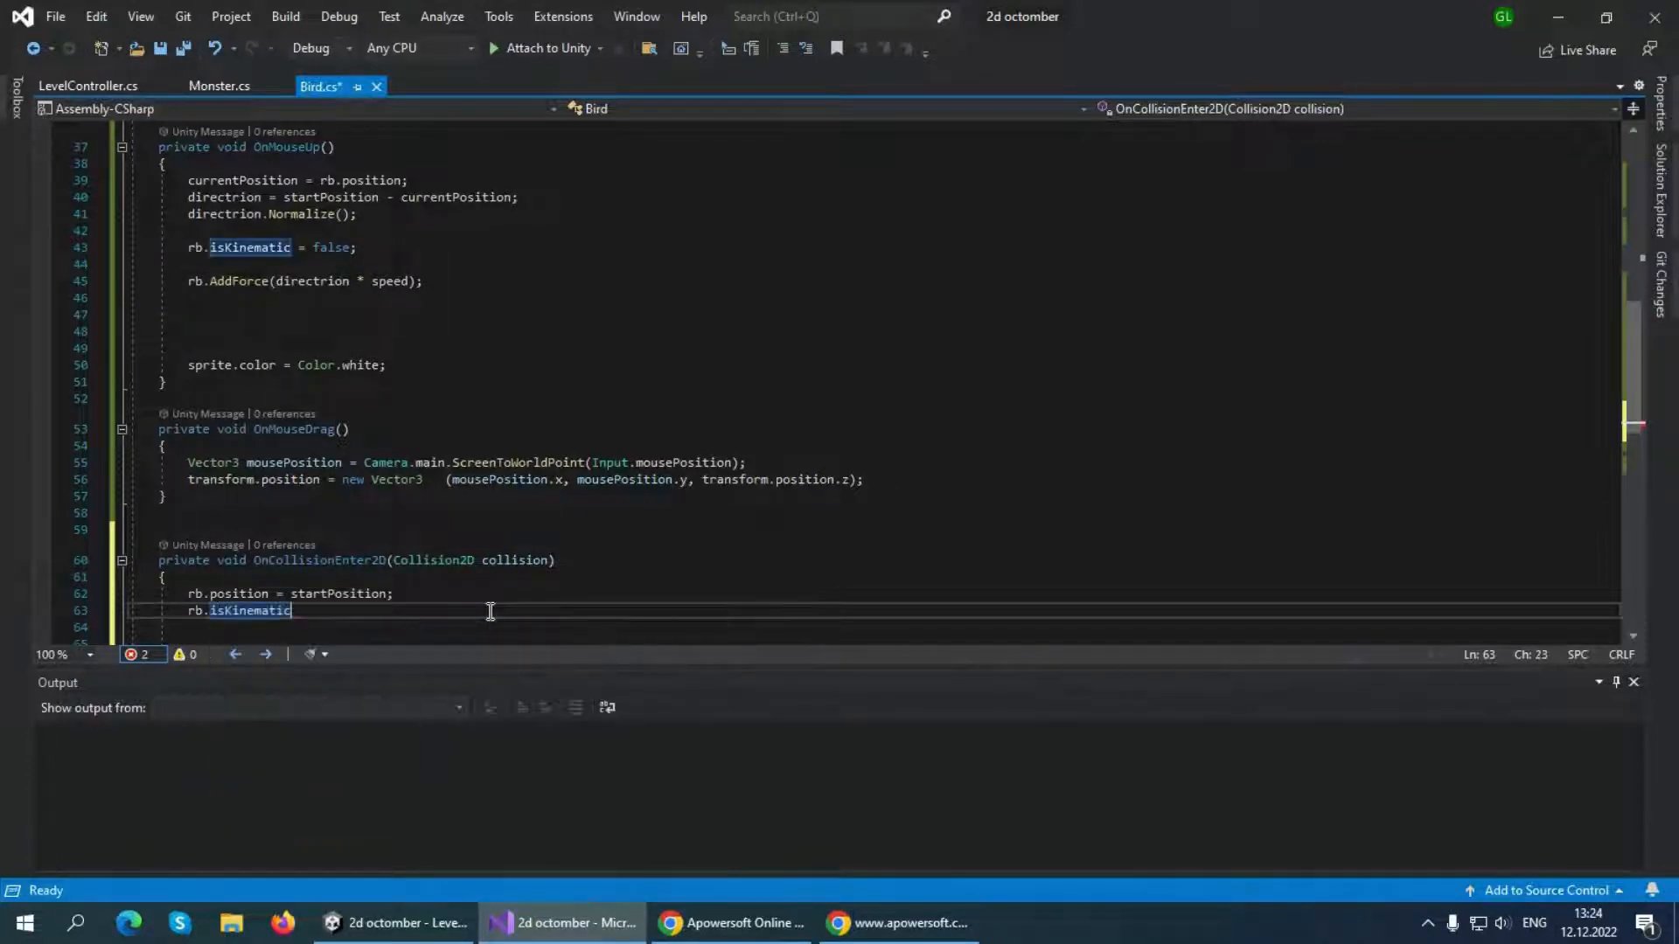
pyautogui.write('= true;')
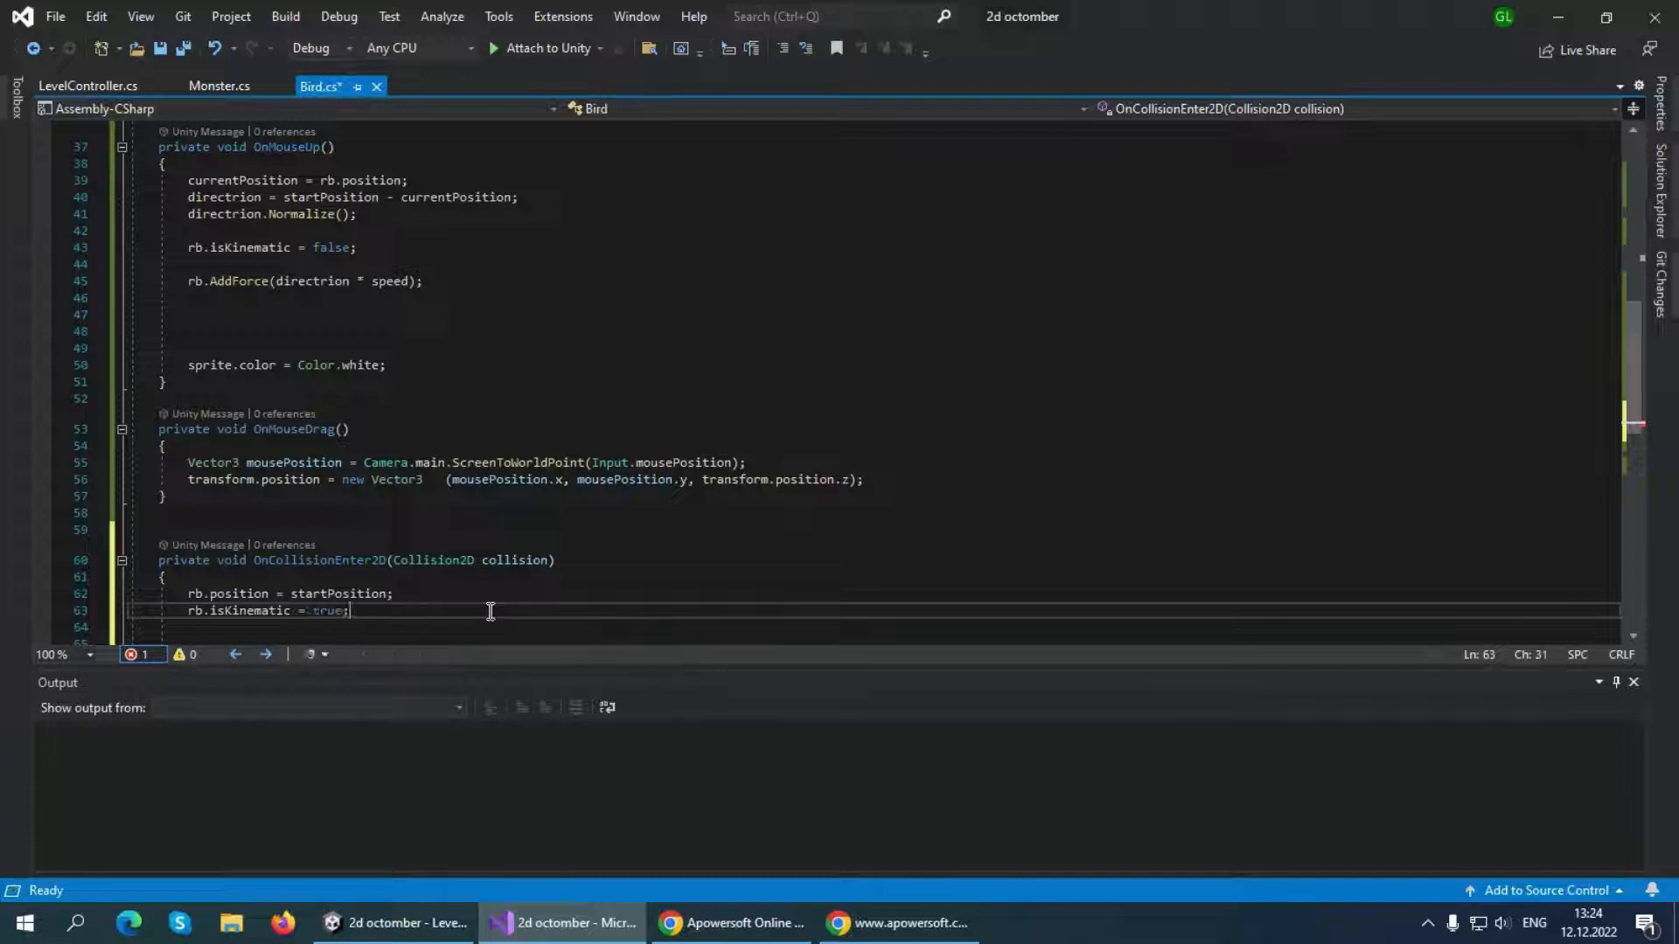
# Add rb.velocity = Vector2.zero; below the isKinematic line in OnCollisionEnter2D and save the Bird script
pyautogui.press('Return')
pyautogui.scroll(-4, 385, 542)
pyautogui.write('r')
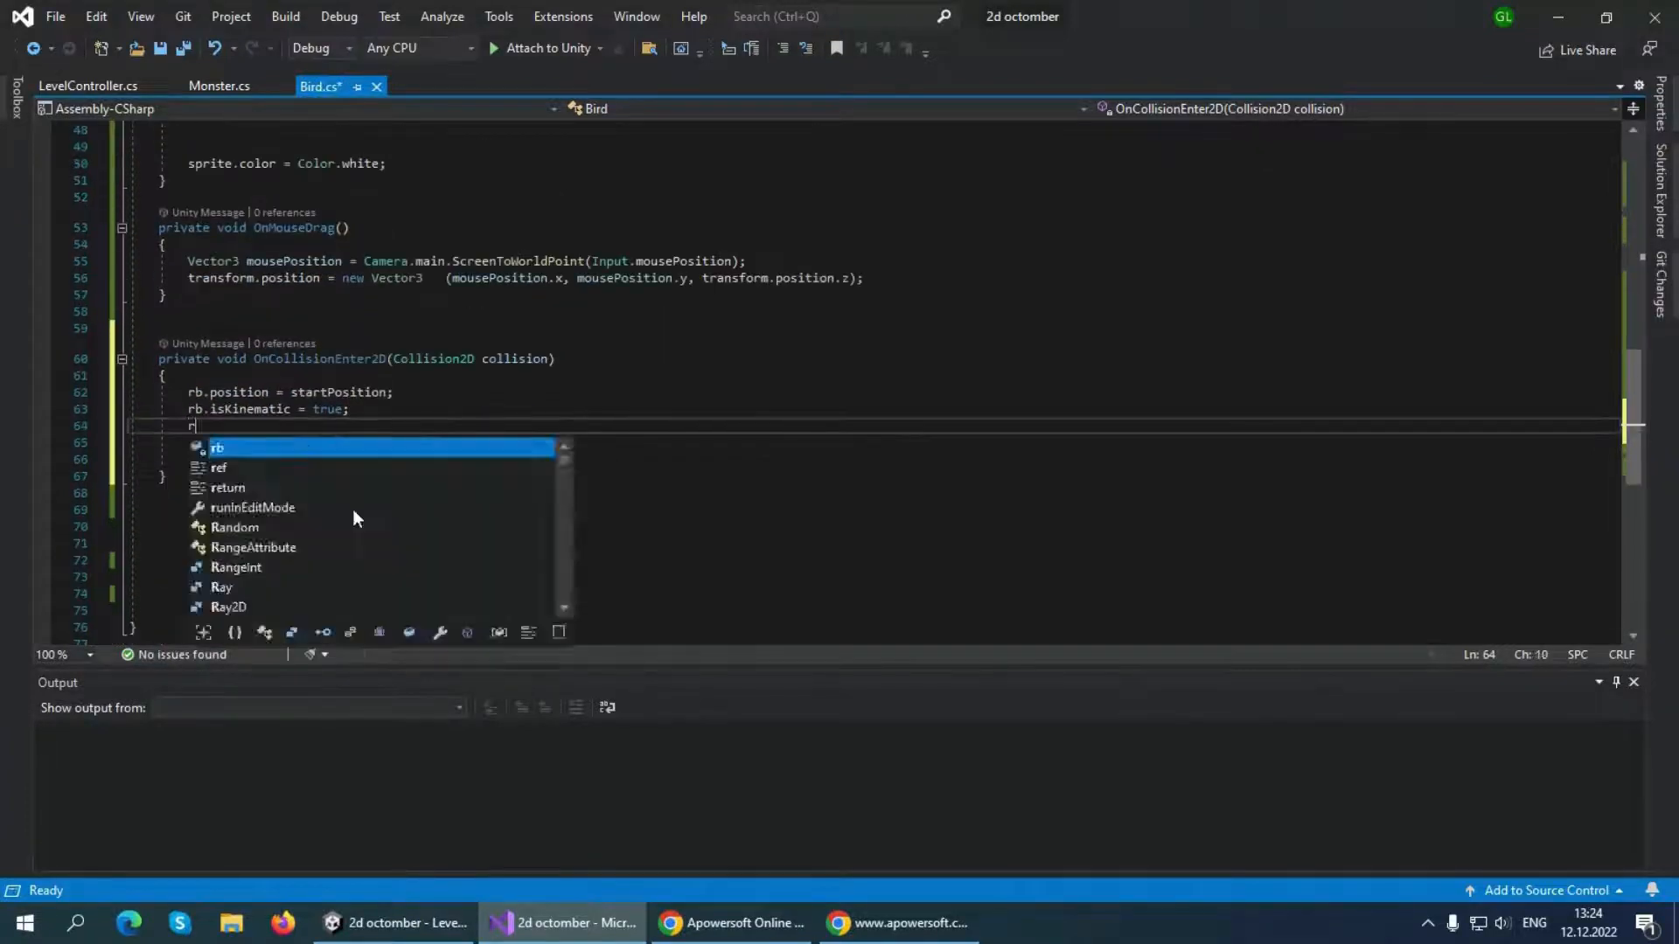
pyautogui.write('b.velocity ')
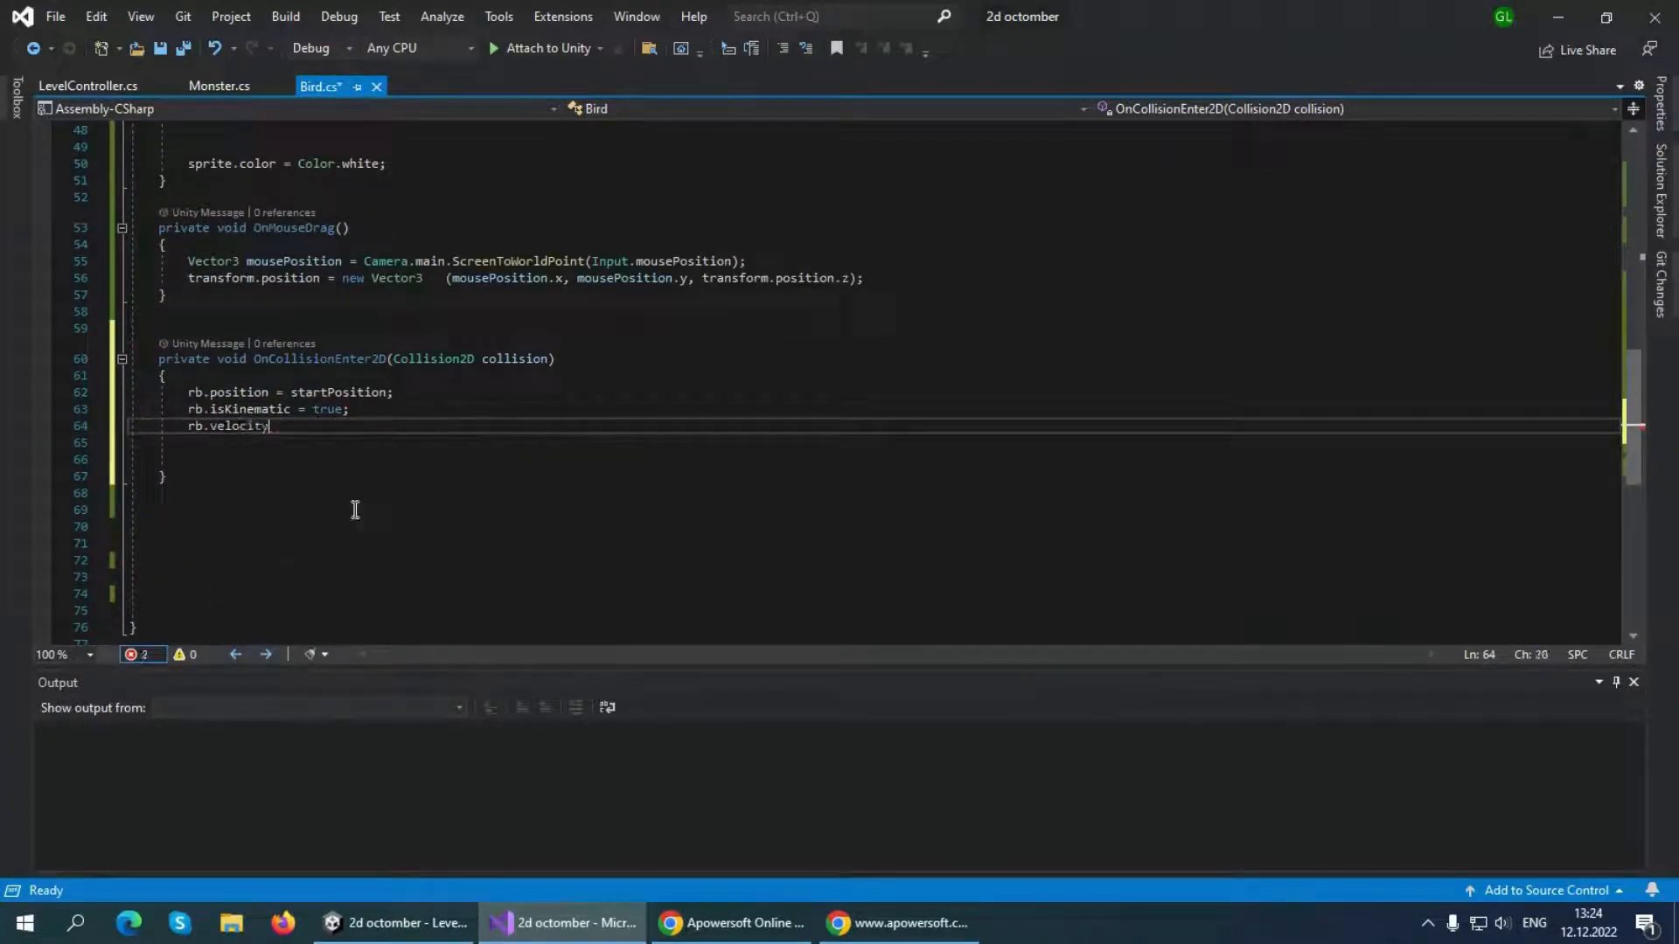
pyautogui.write('= Vector2.ze')
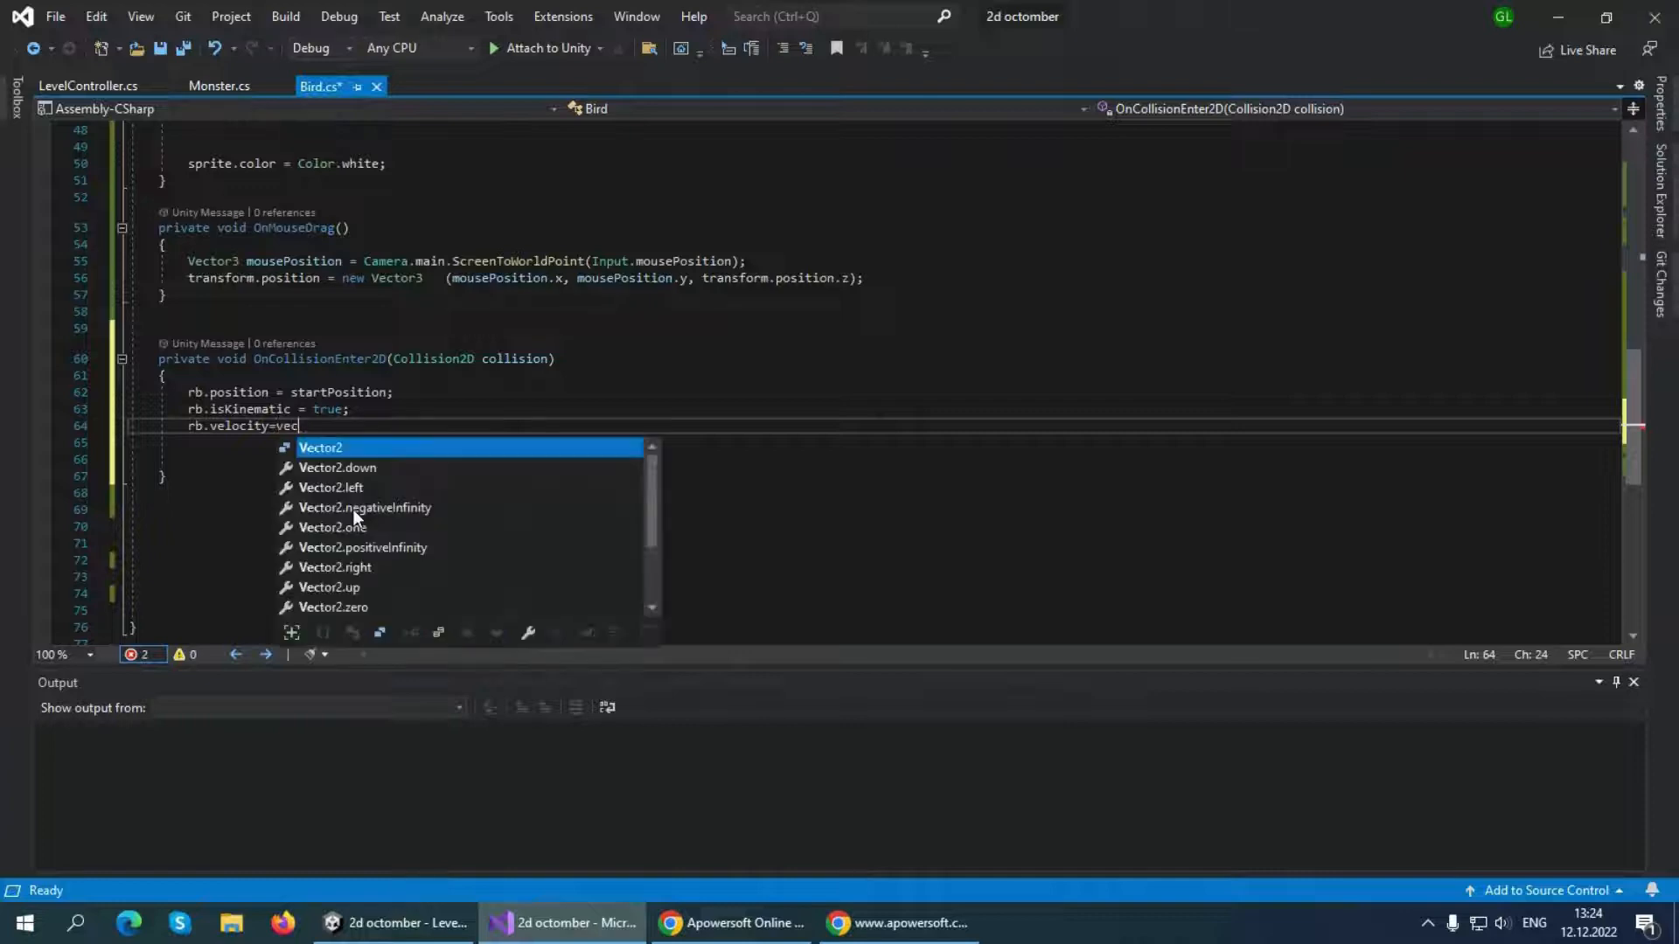
pyautogui.write('ro;')
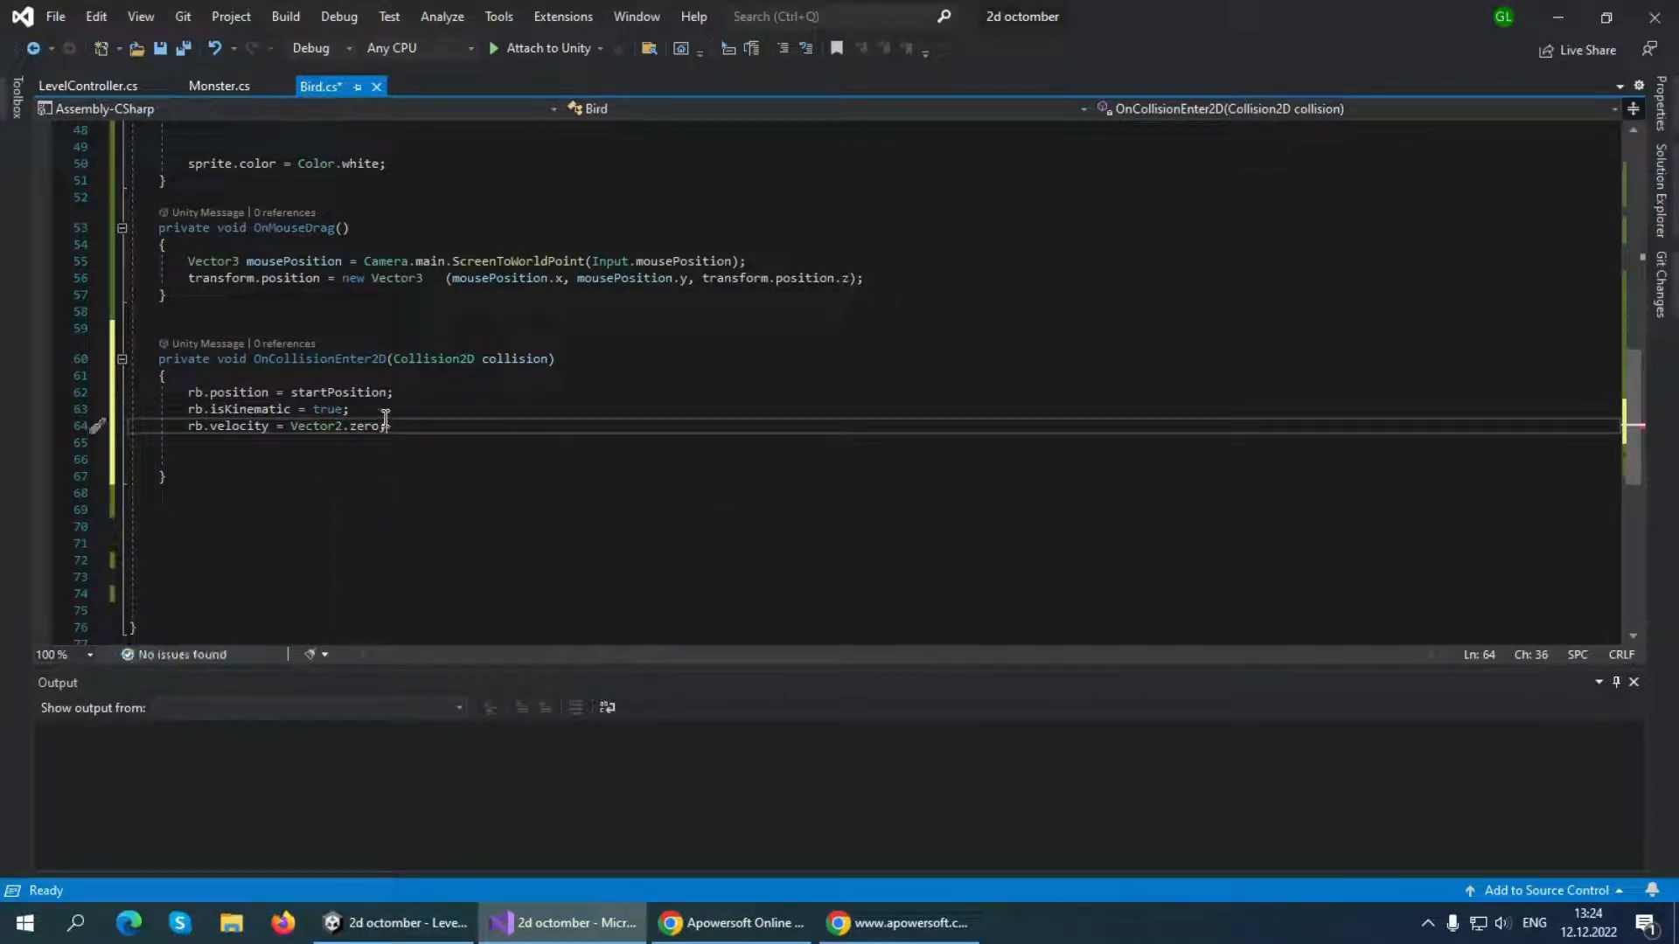
pyautogui.hotkey('ctrl', 's')
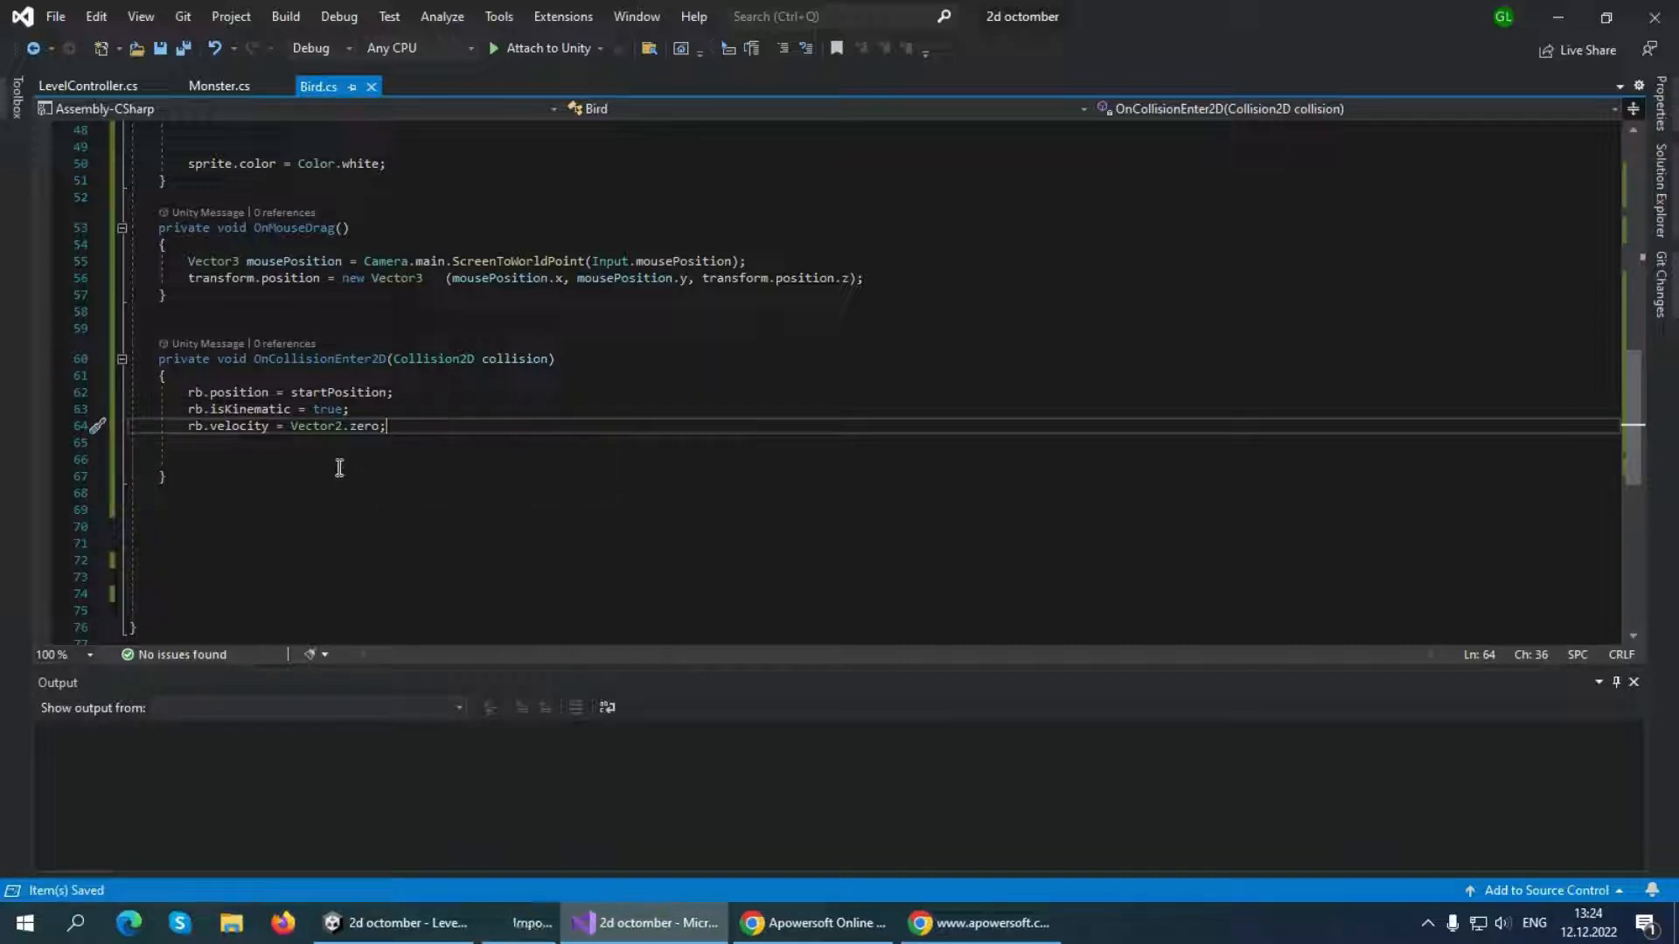
# Switch to Unity, play the level, test the collision reset by pulling back and releasing the bird several times, and stop play mode
pyautogui.click(408, 923)
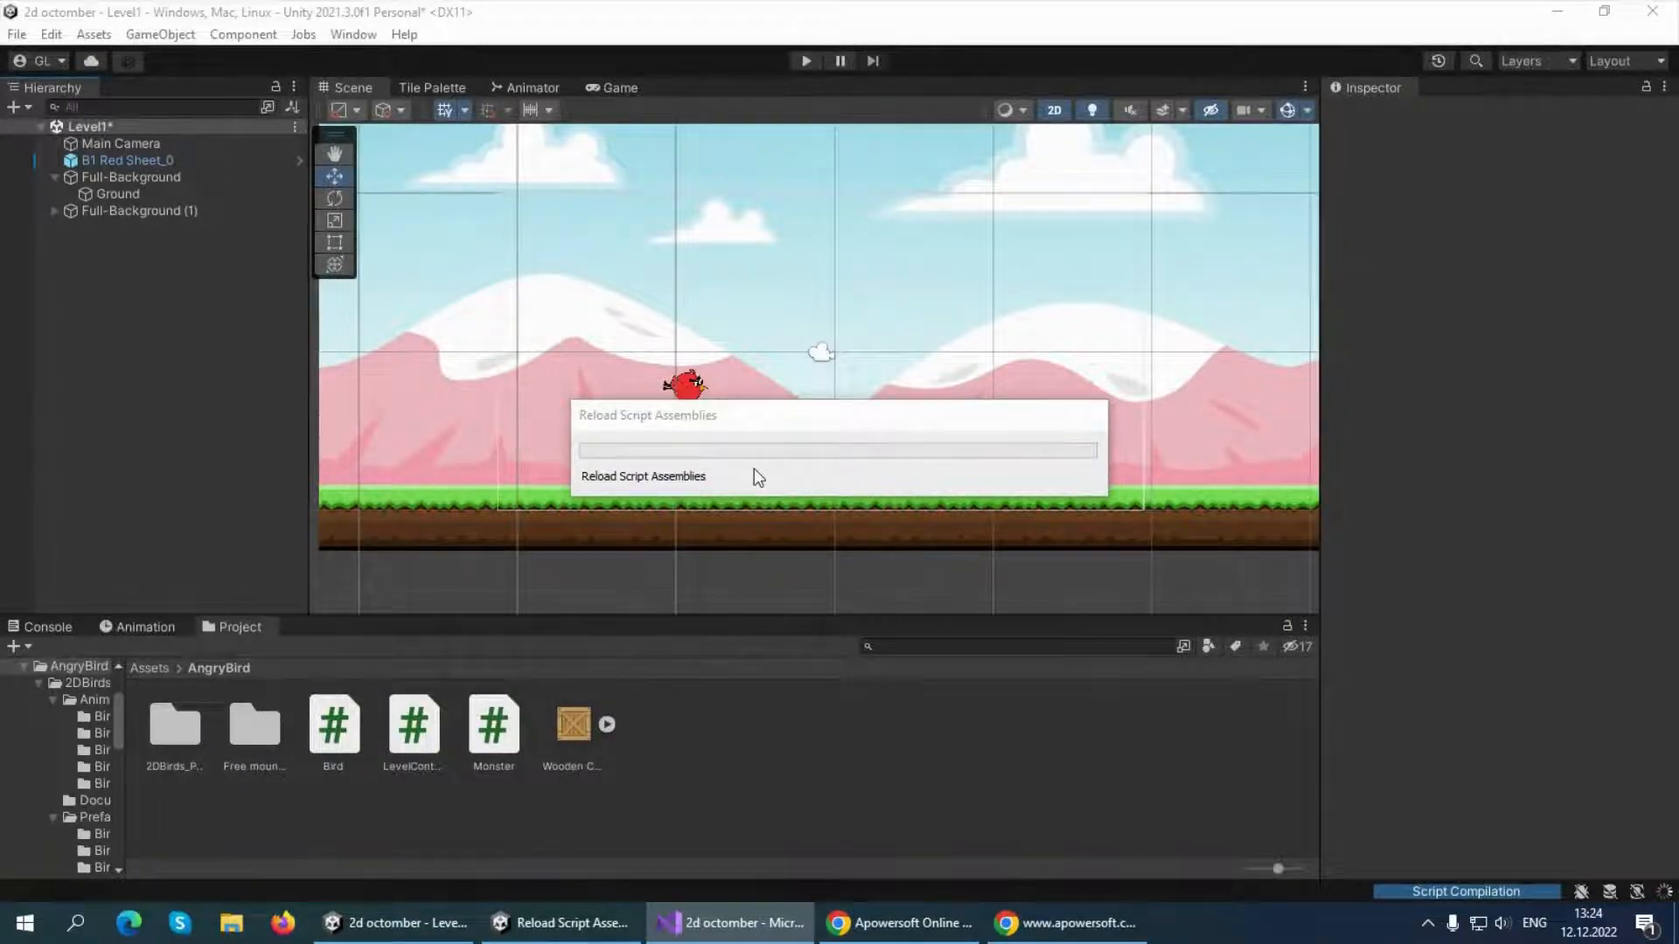
pyautogui.click(805, 60)
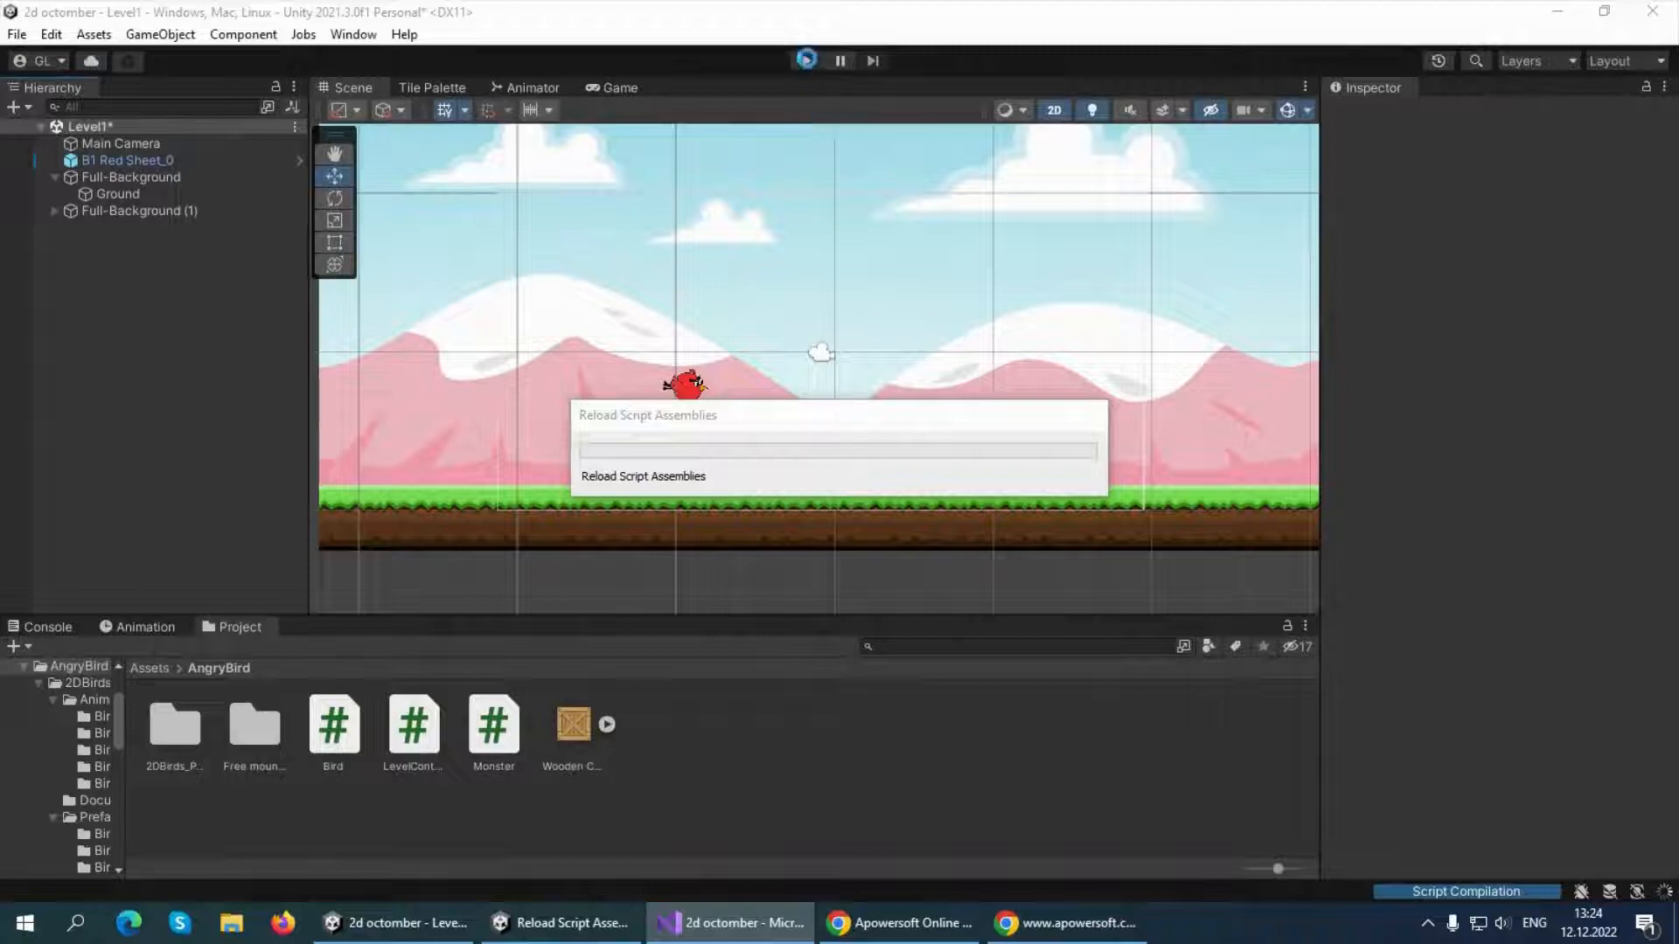
pyautogui.click(805, 60)
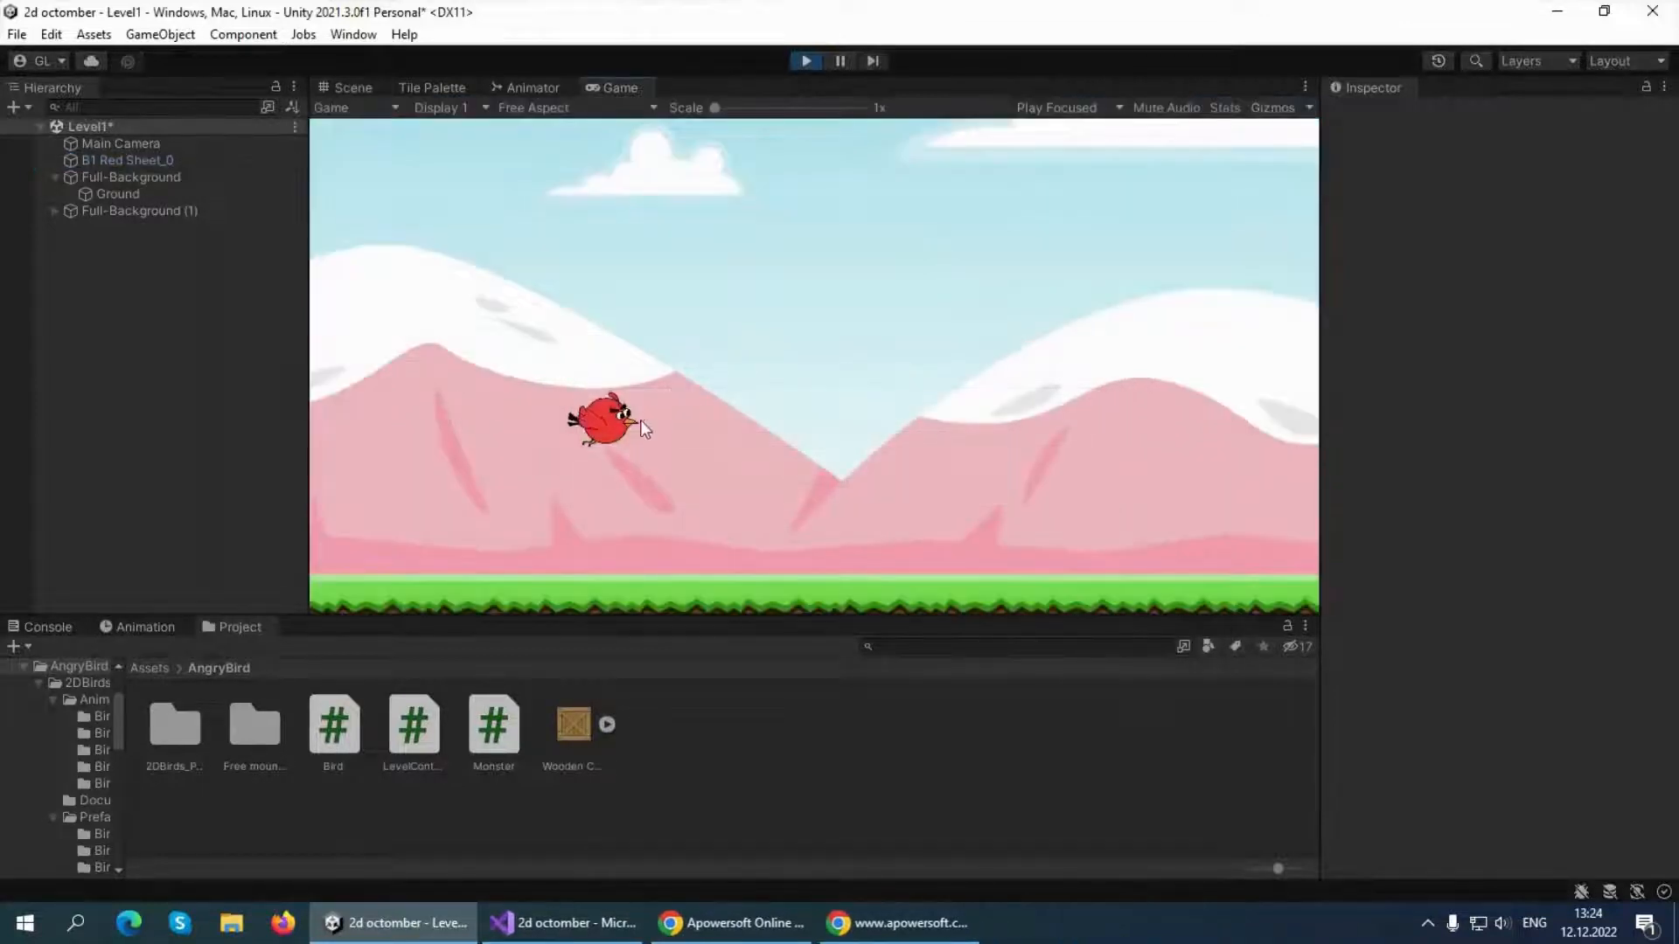
pyautogui.moveTo(604, 420); pyautogui.dragTo(418, 374)
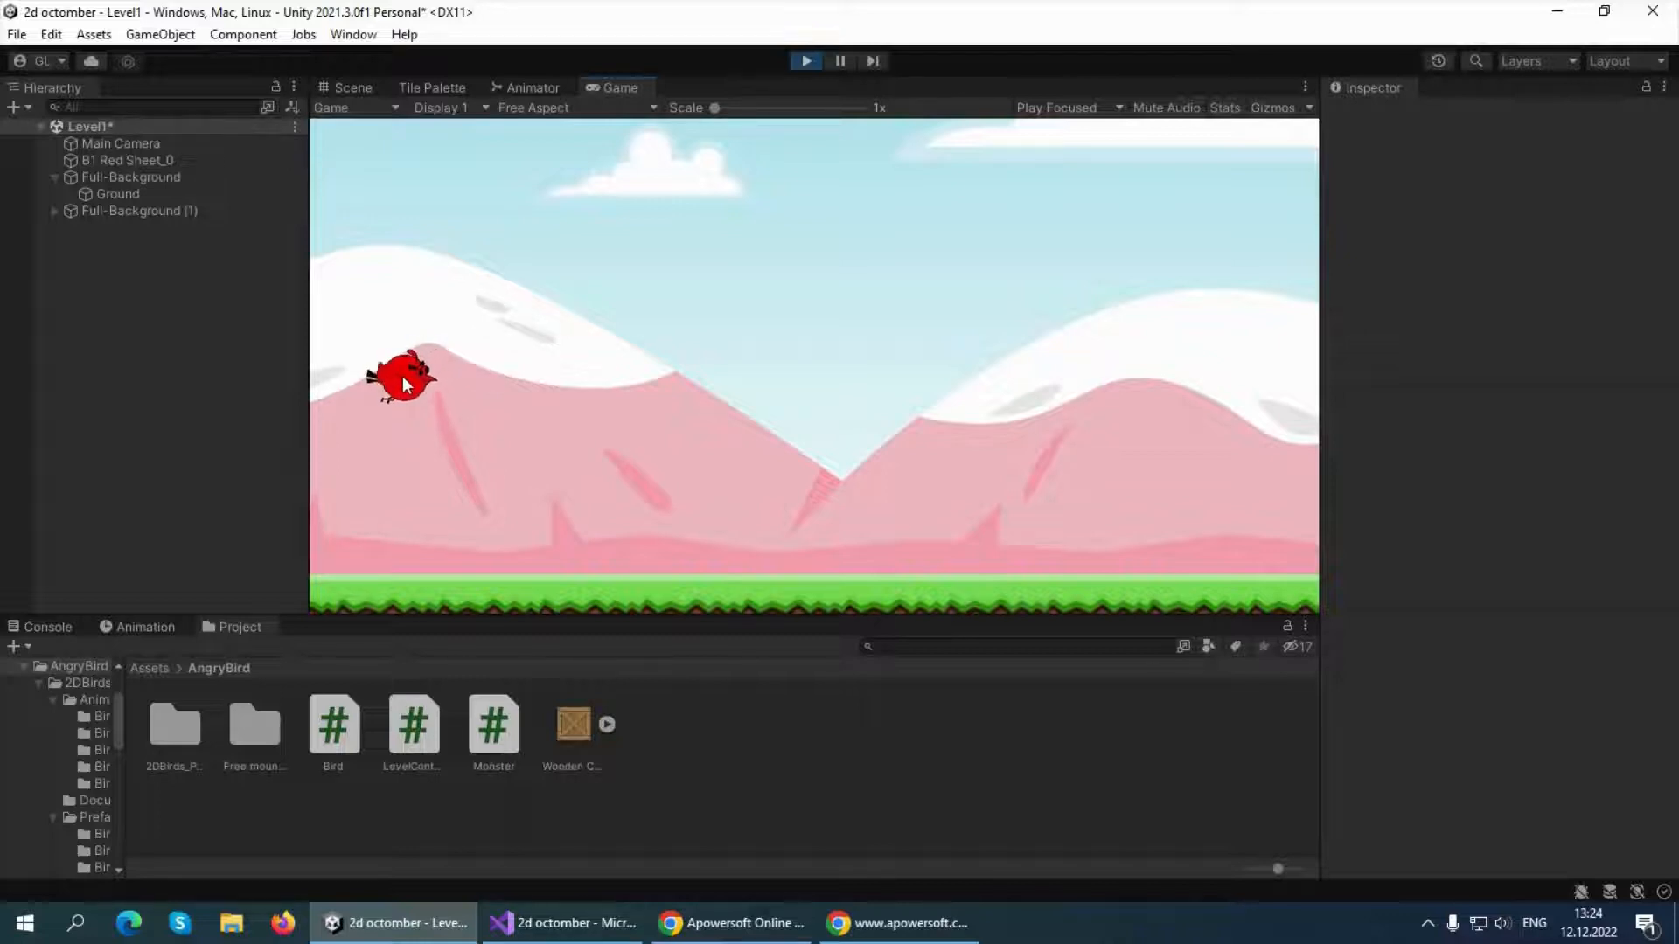
pyautogui.moveTo(402, 376); pyautogui.dragTo(401, 376)
pyautogui.moveTo(600, 422); pyautogui.dragTo(401, 423)
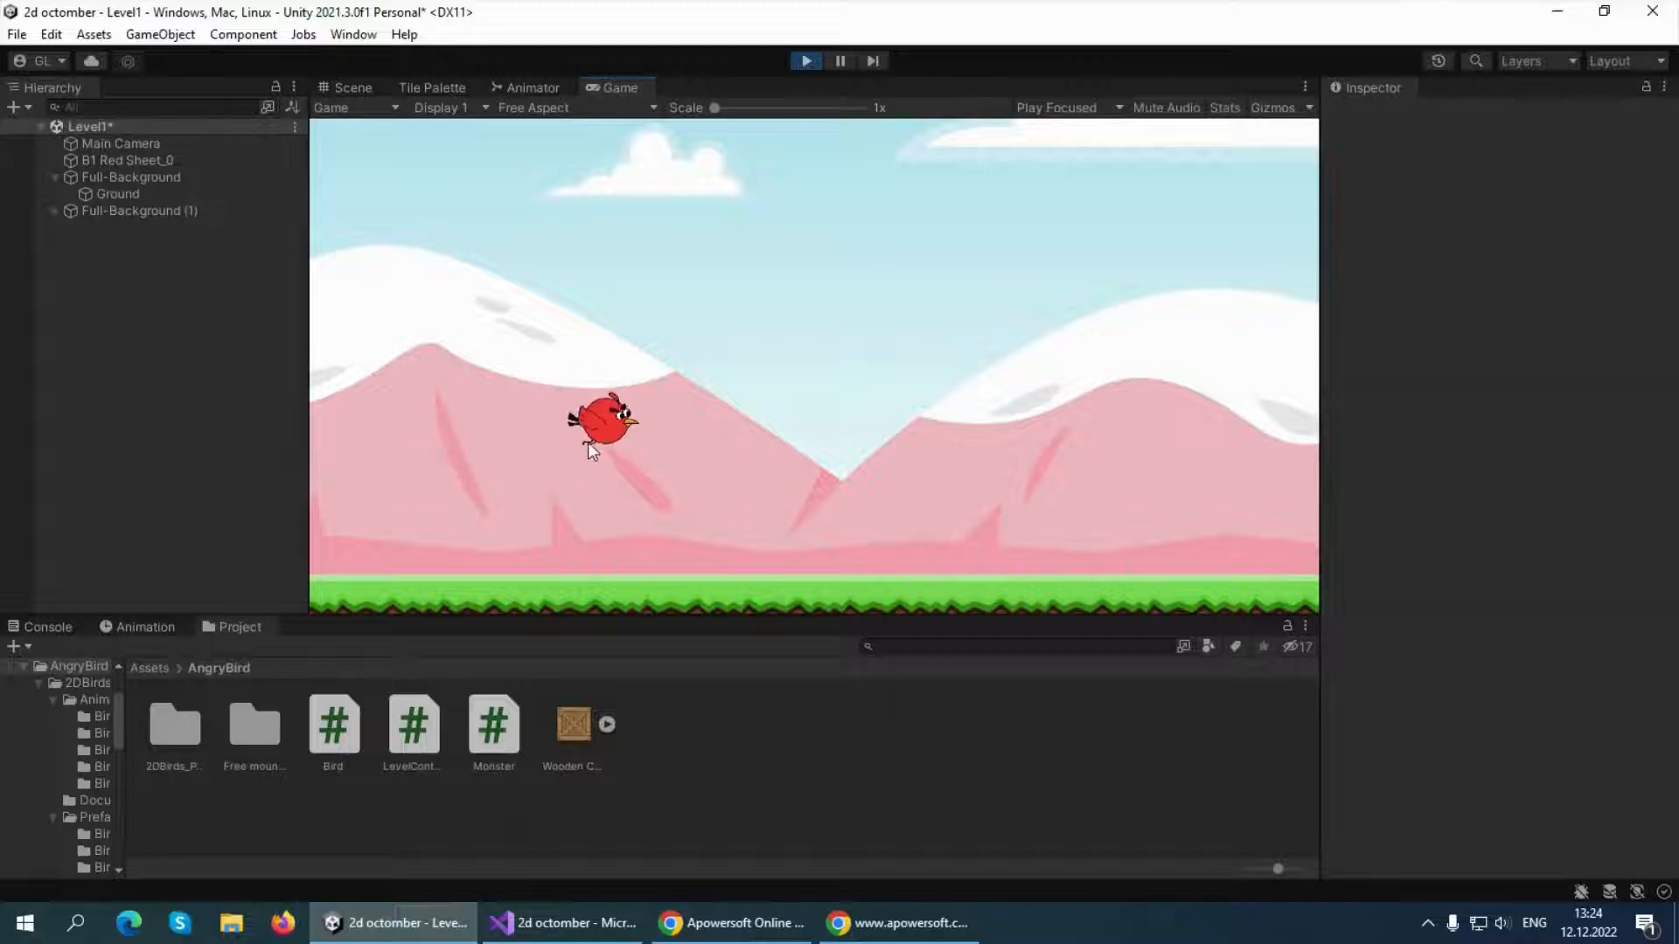
pyautogui.moveTo(588, 443); pyautogui.dragTo(397, 440)
pyautogui.moveTo(593, 425); pyautogui.dragTo(392, 444)
pyautogui.moveTo(627, 449); pyautogui.dragTo(393, 437)
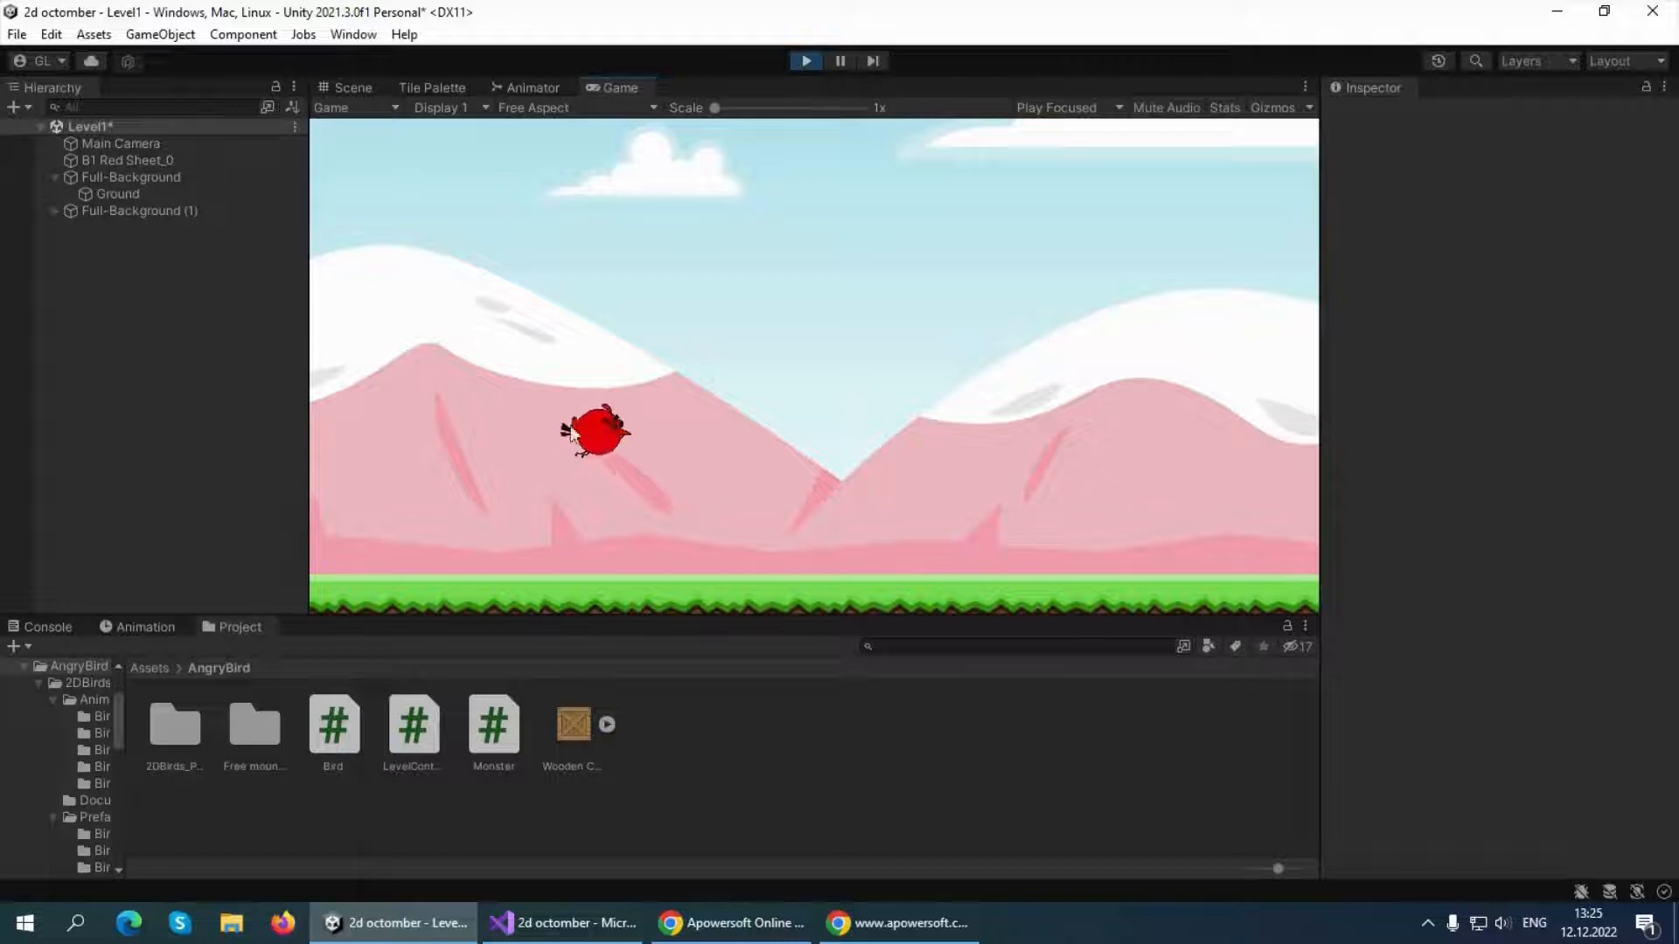
pyautogui.moveTo(570, 435); pyautogui.dragTo(392, 397)
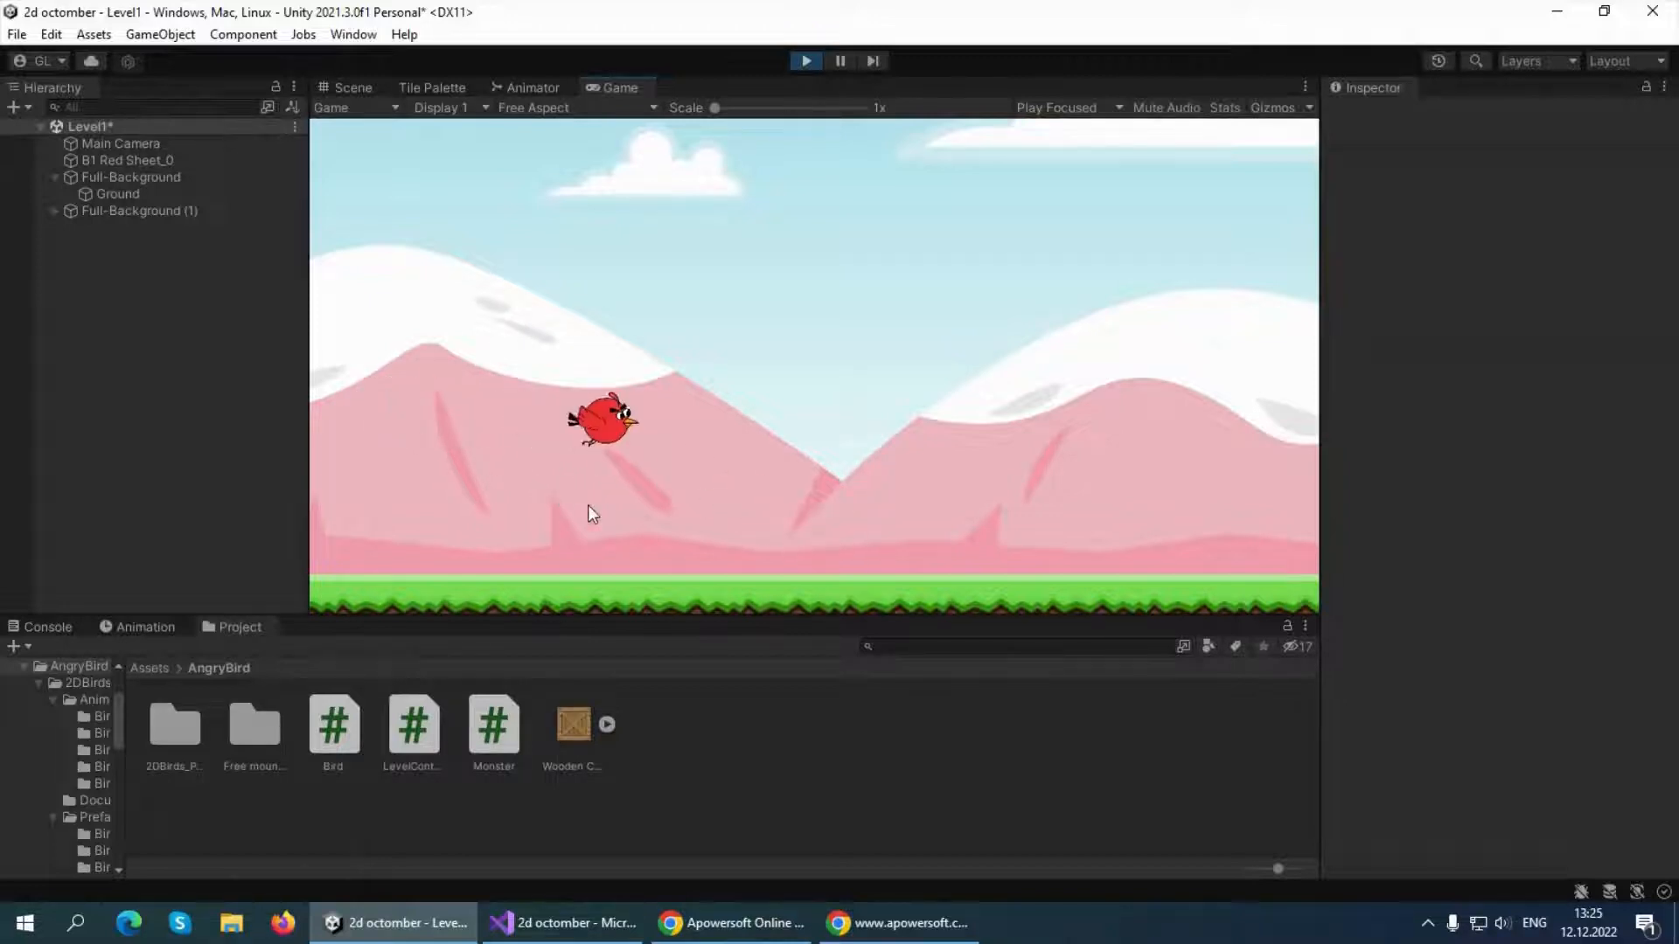
pyautogui.moveTo(602, 423); pyautogui.dragTo(381, 397)
pyautogui.click(808, 58)
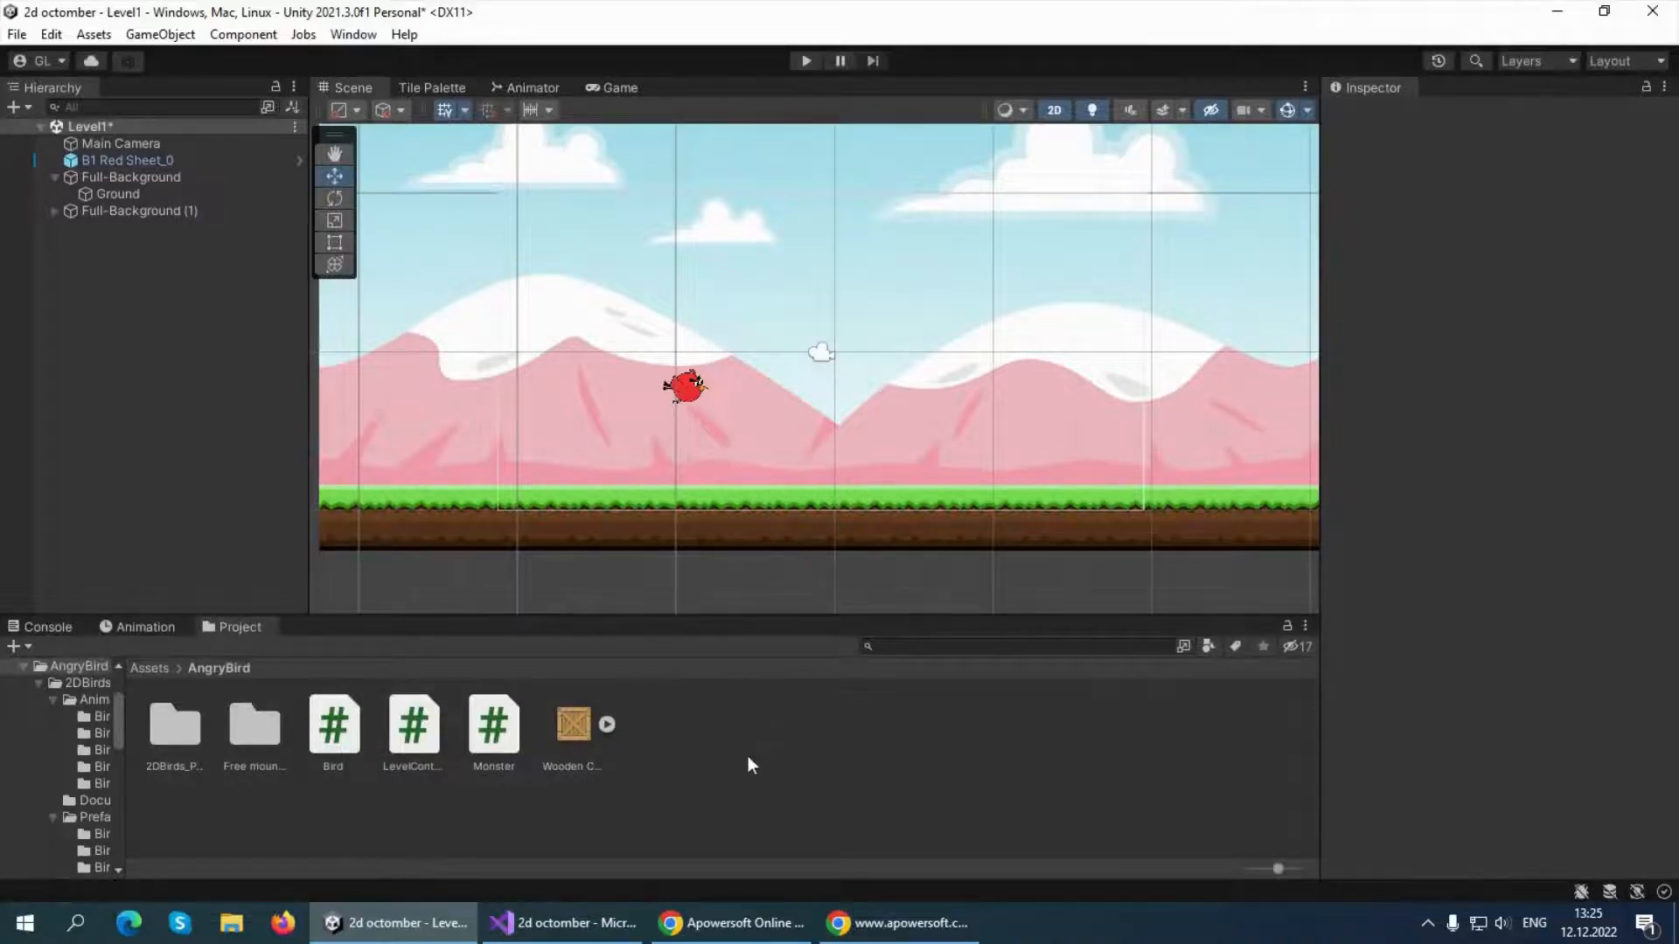
# Switch to Visual Studio and insert two blank lines after the transform.position line in OnMouseDrag
pyautogui.click(568, 923)
pyautogui.click(260, 512)
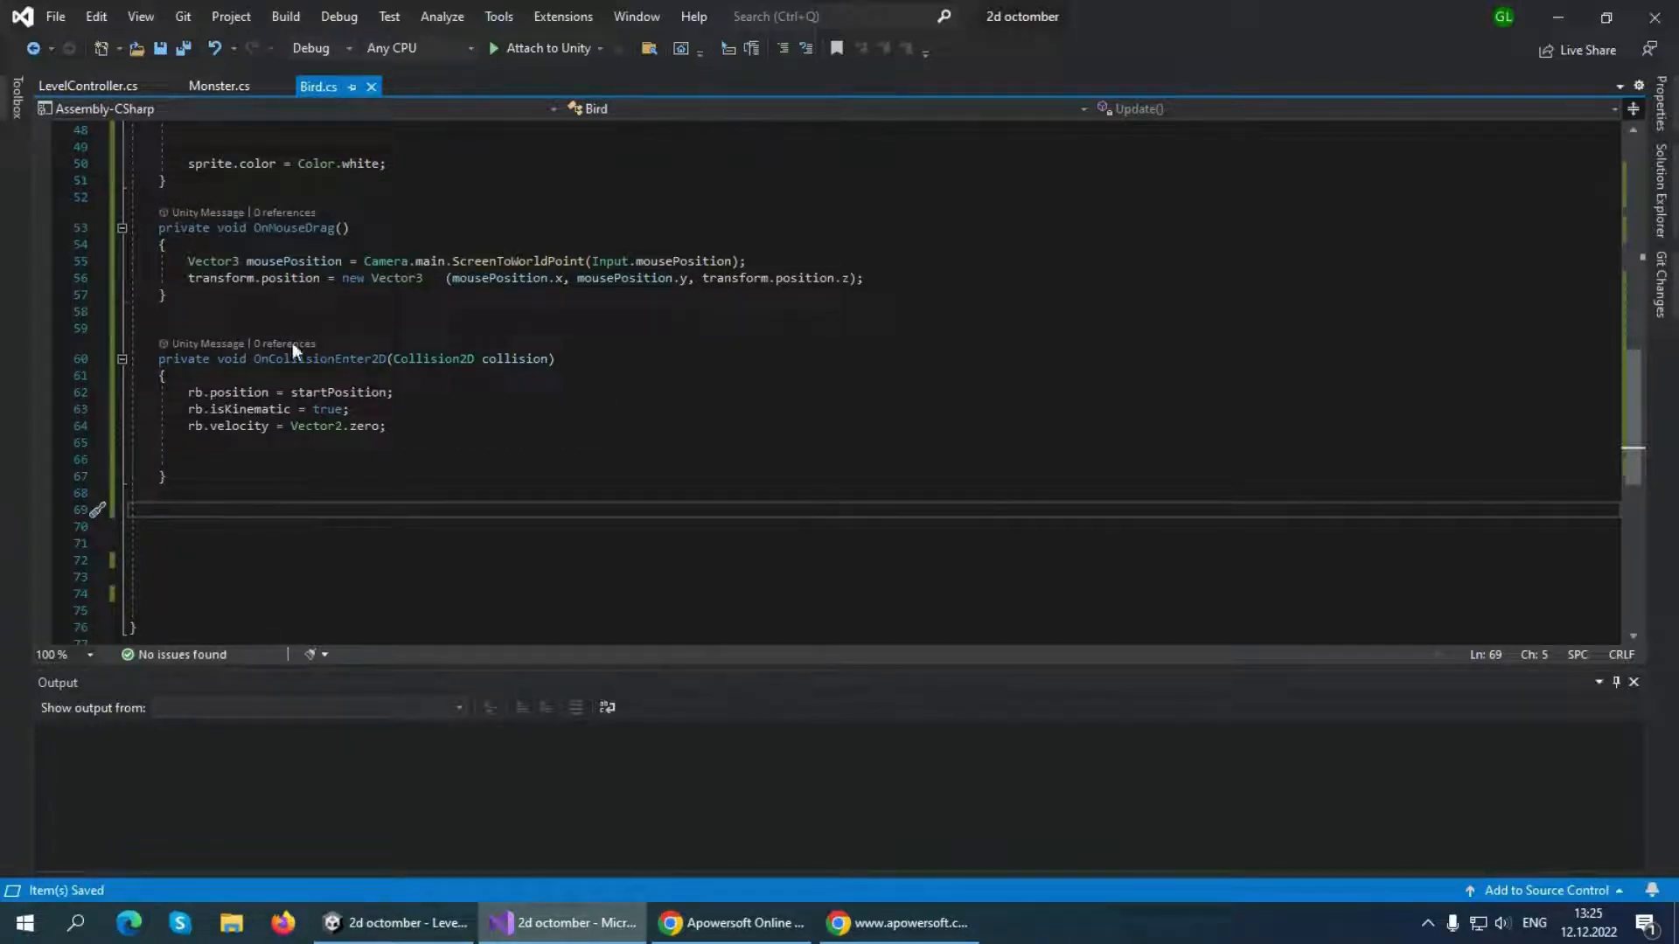
pyautogui.click(884, 280)
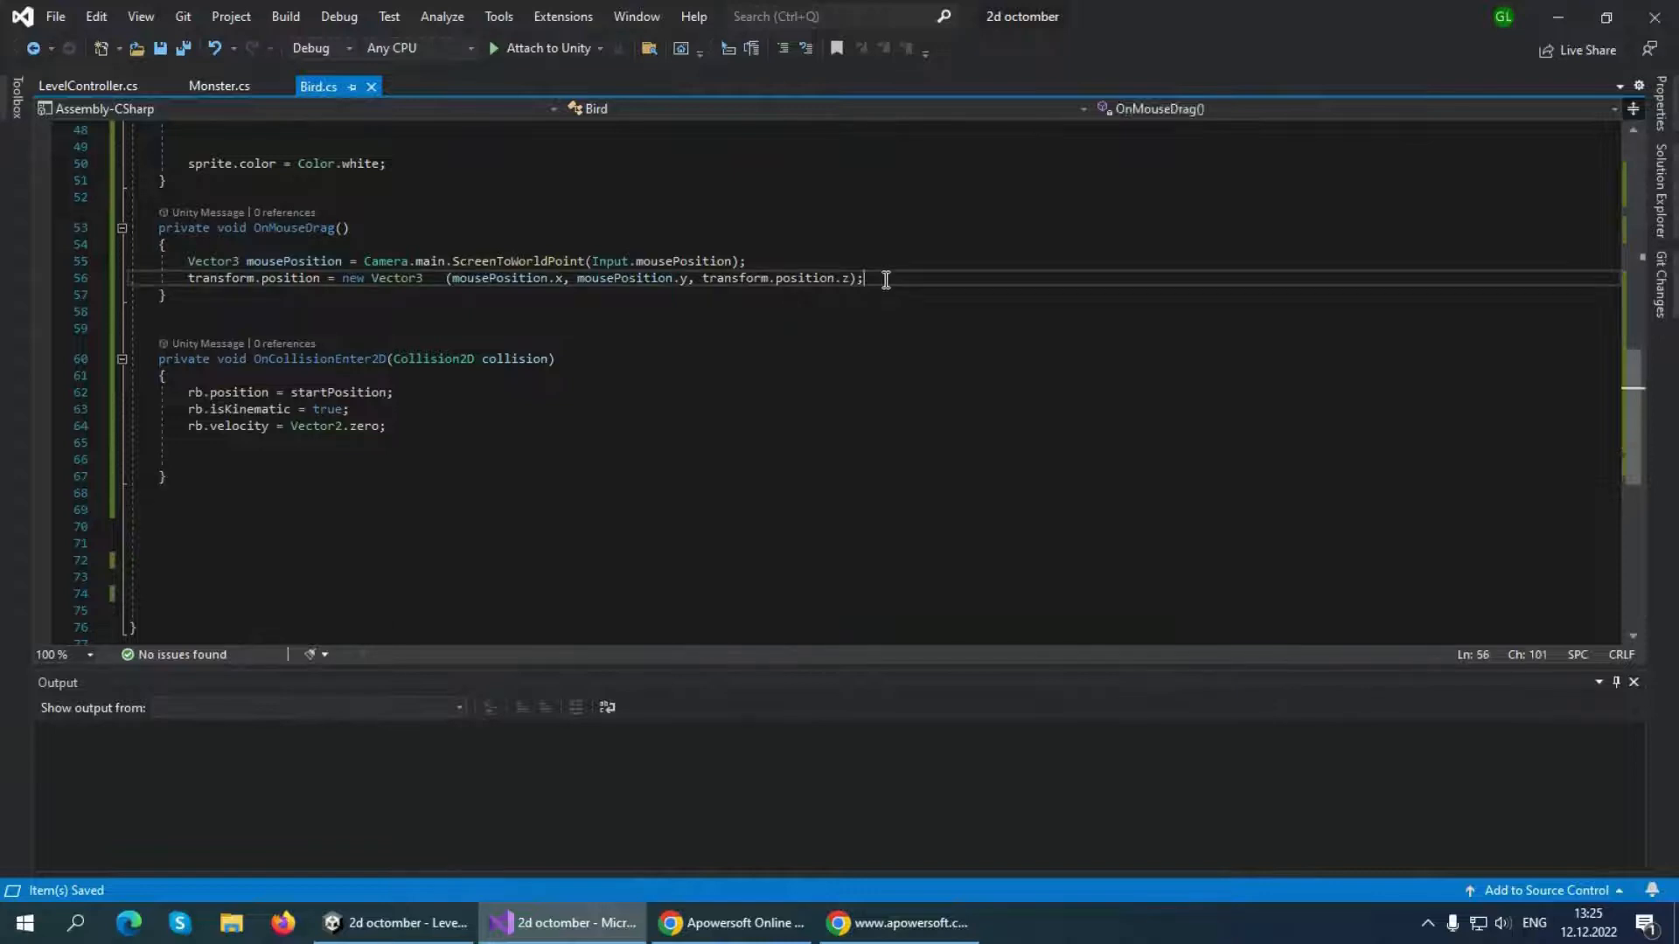
pyautogui.press('Return')
pyautogui.press('Return')
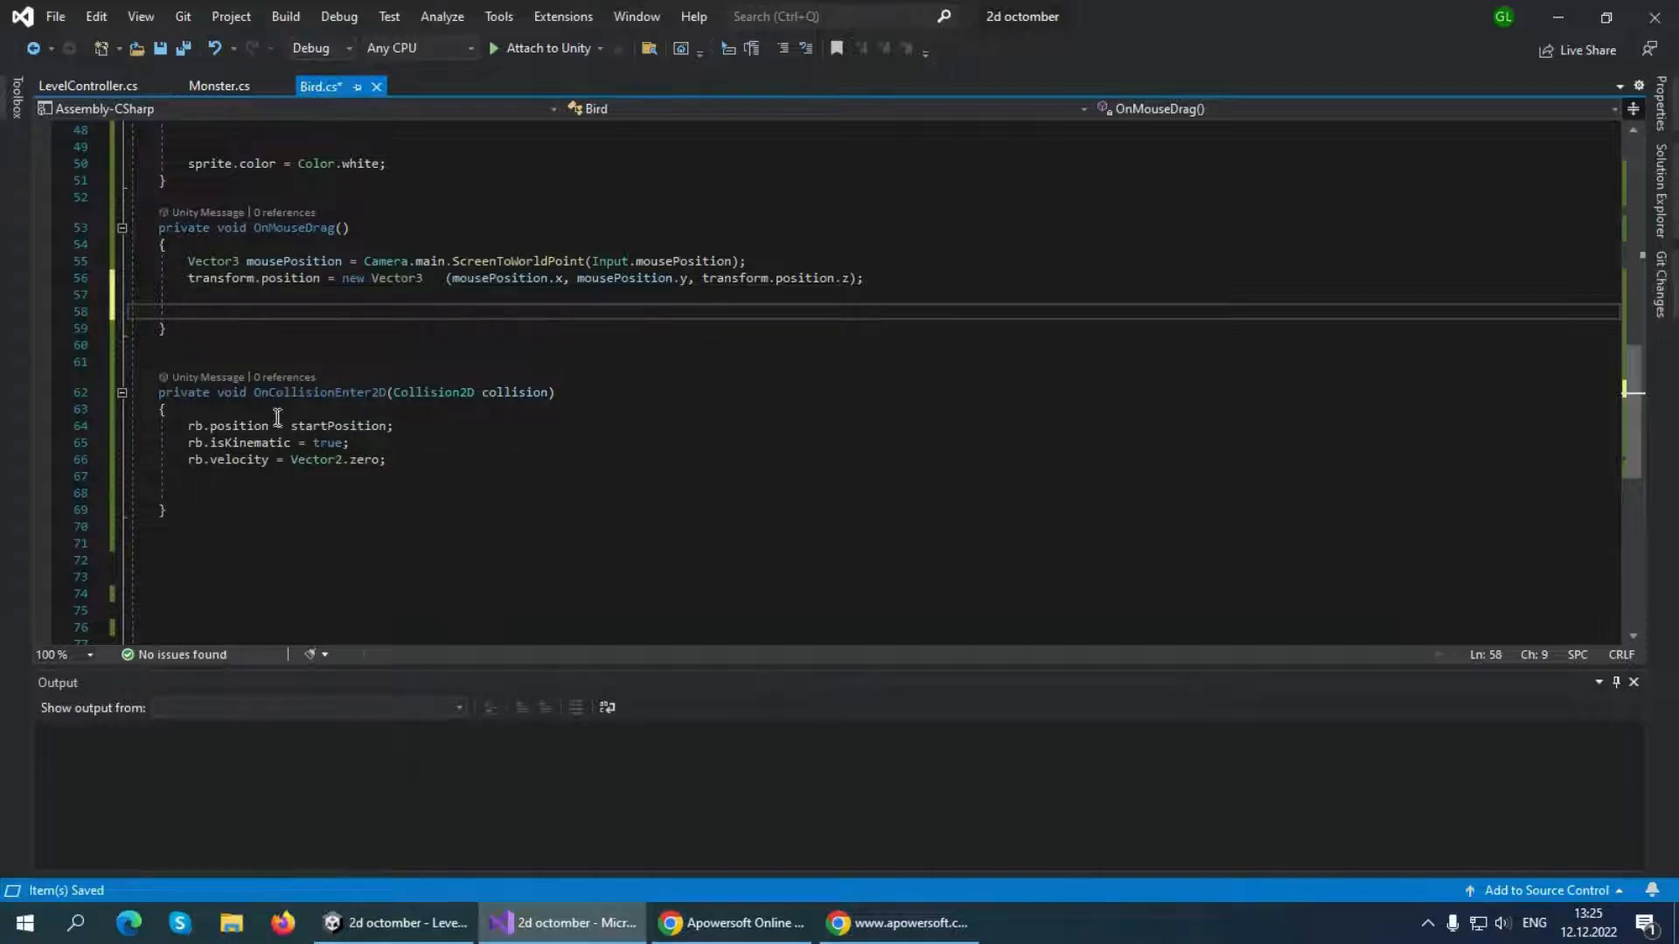
# Add StartCoroutine(ResetDelay()); at the start of OnCollisionEnter2D, above the rb.position line with a blank line between them
pyautogui.click(226, 411)
pyautogui.press('Return')
pyautogui.press('Return')
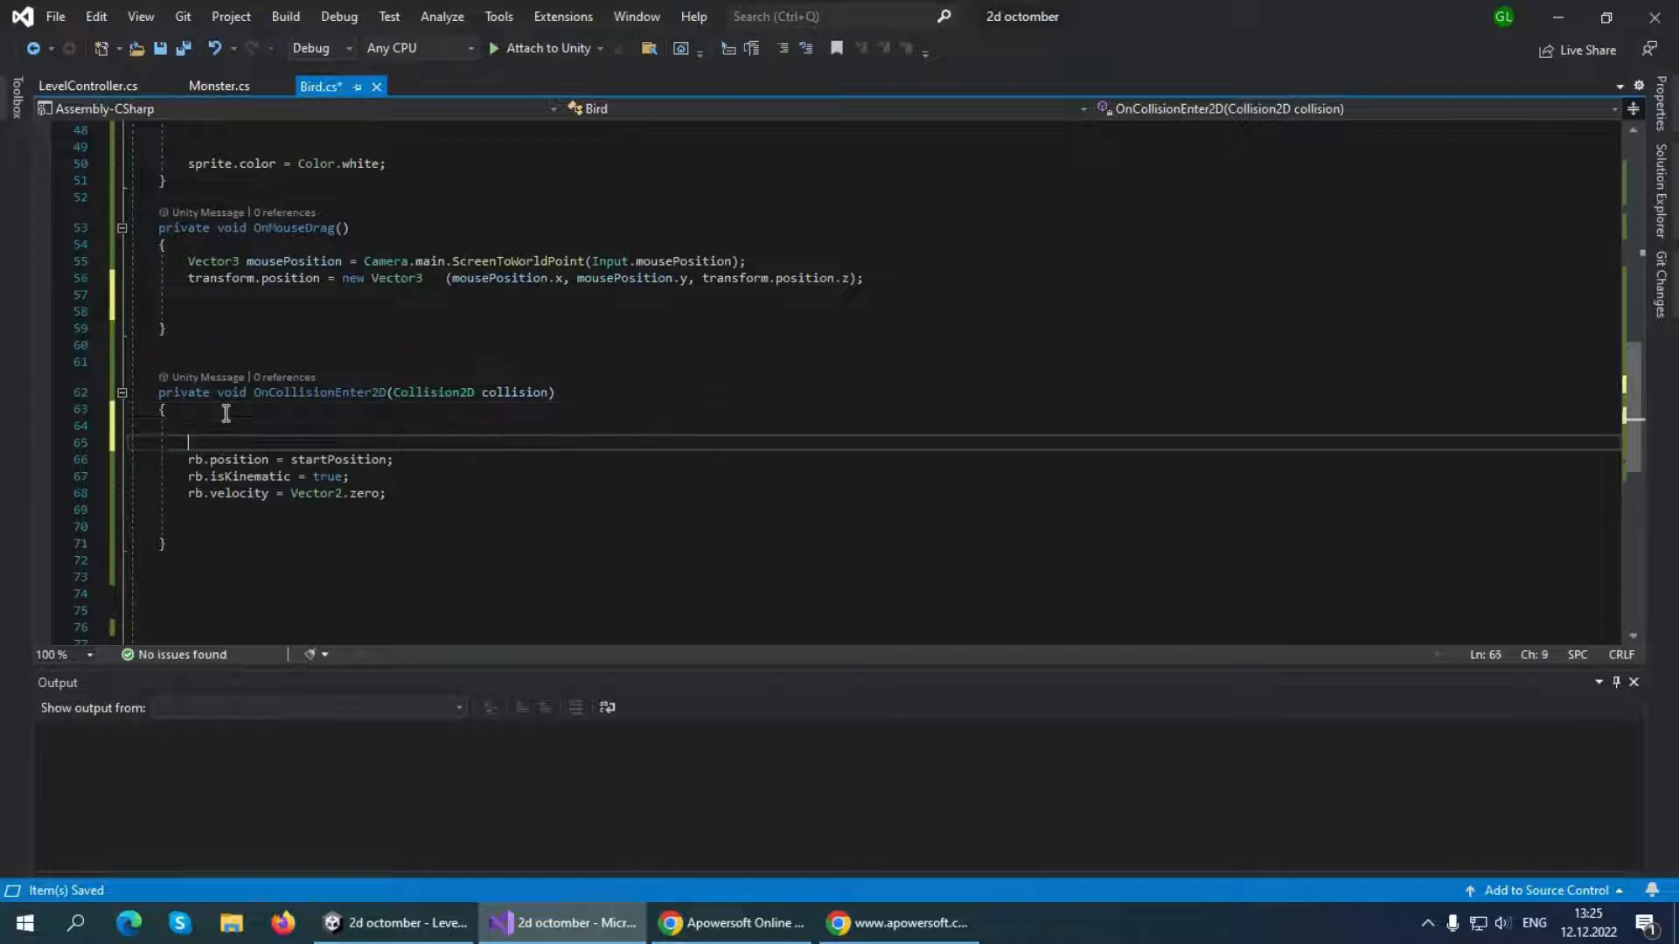
pyautogui.press('Up')
pyautogui.write('start')
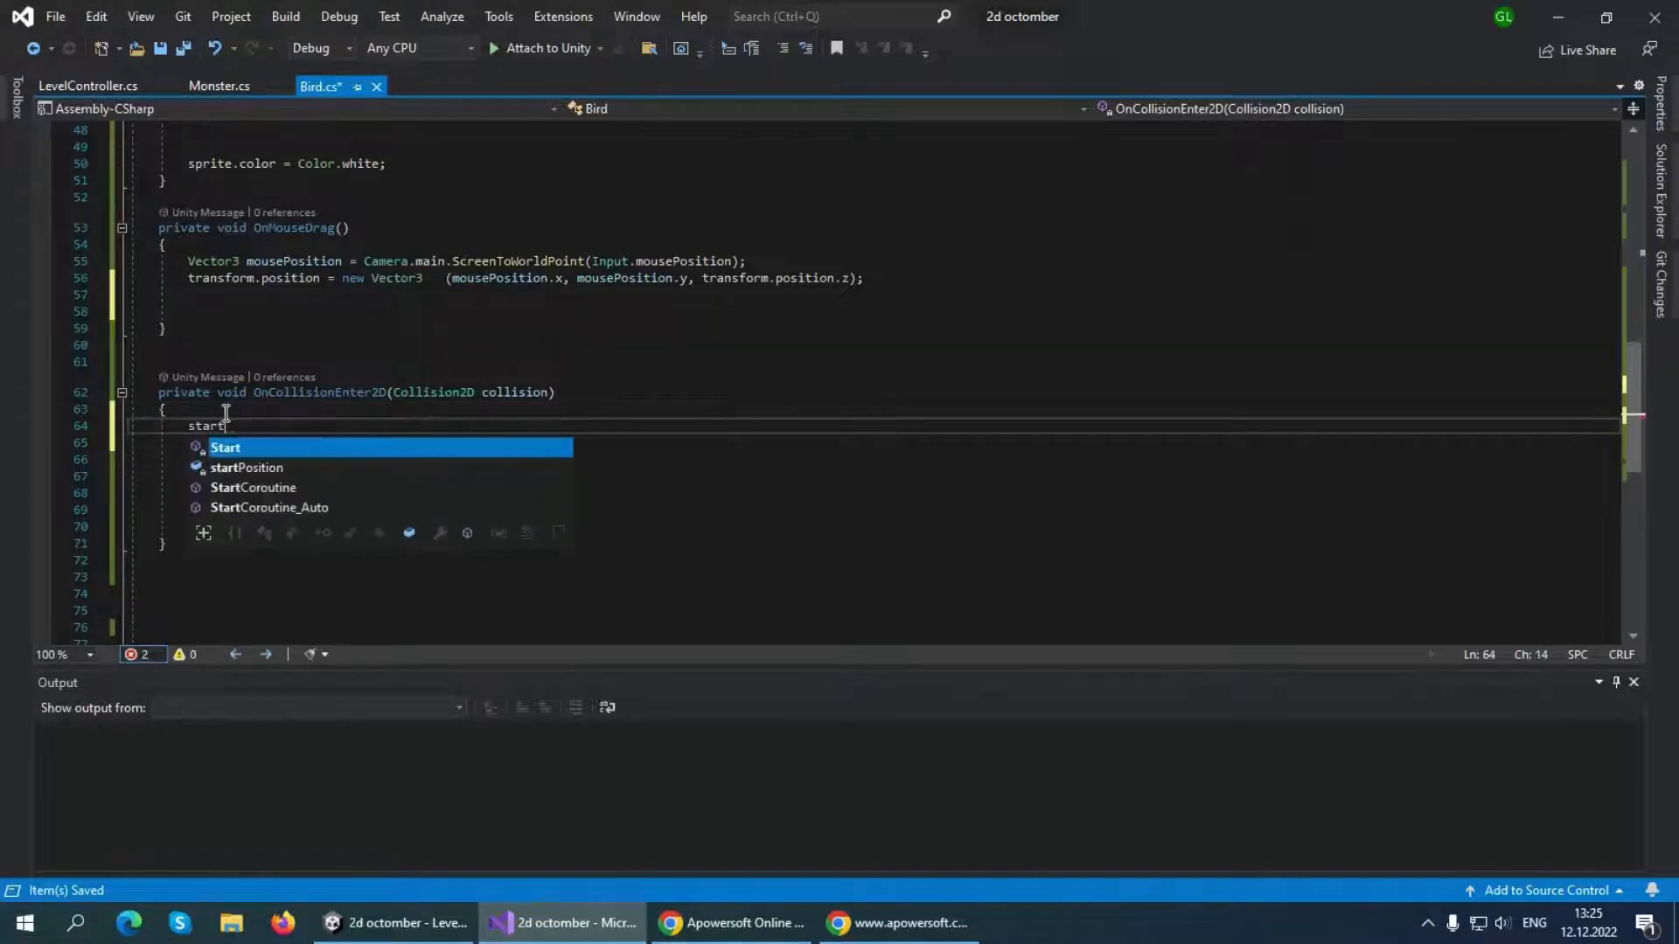
pyautogui.press('Tab')
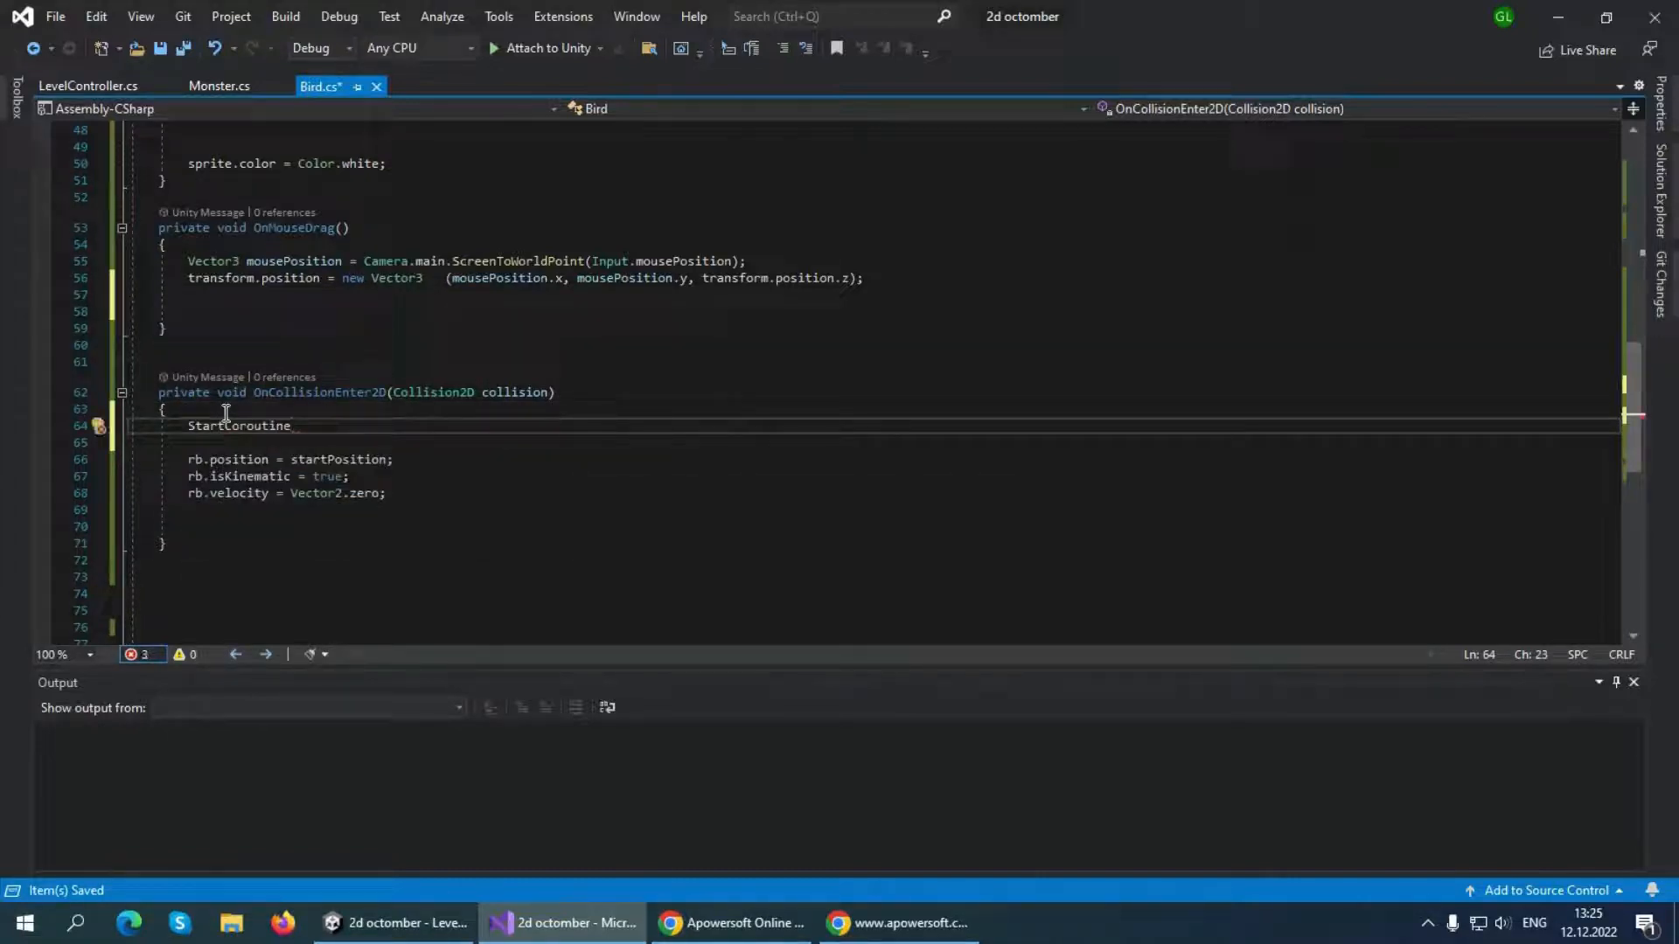
pyautogui.write('(')
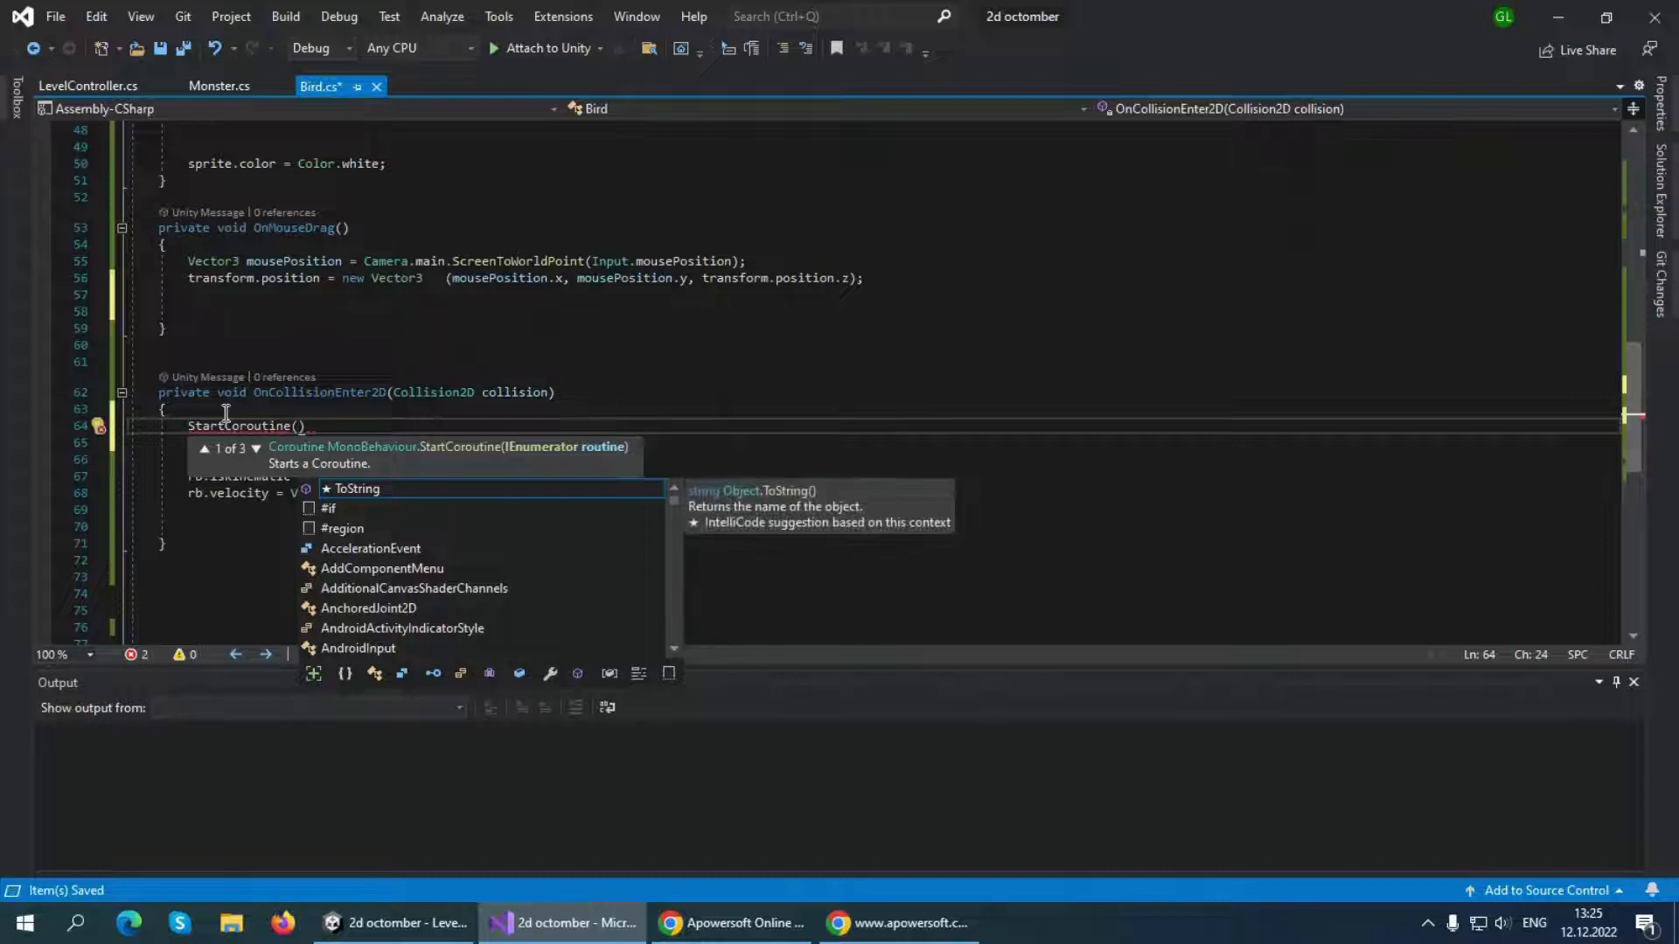
pyautogui.write('ResetDa')
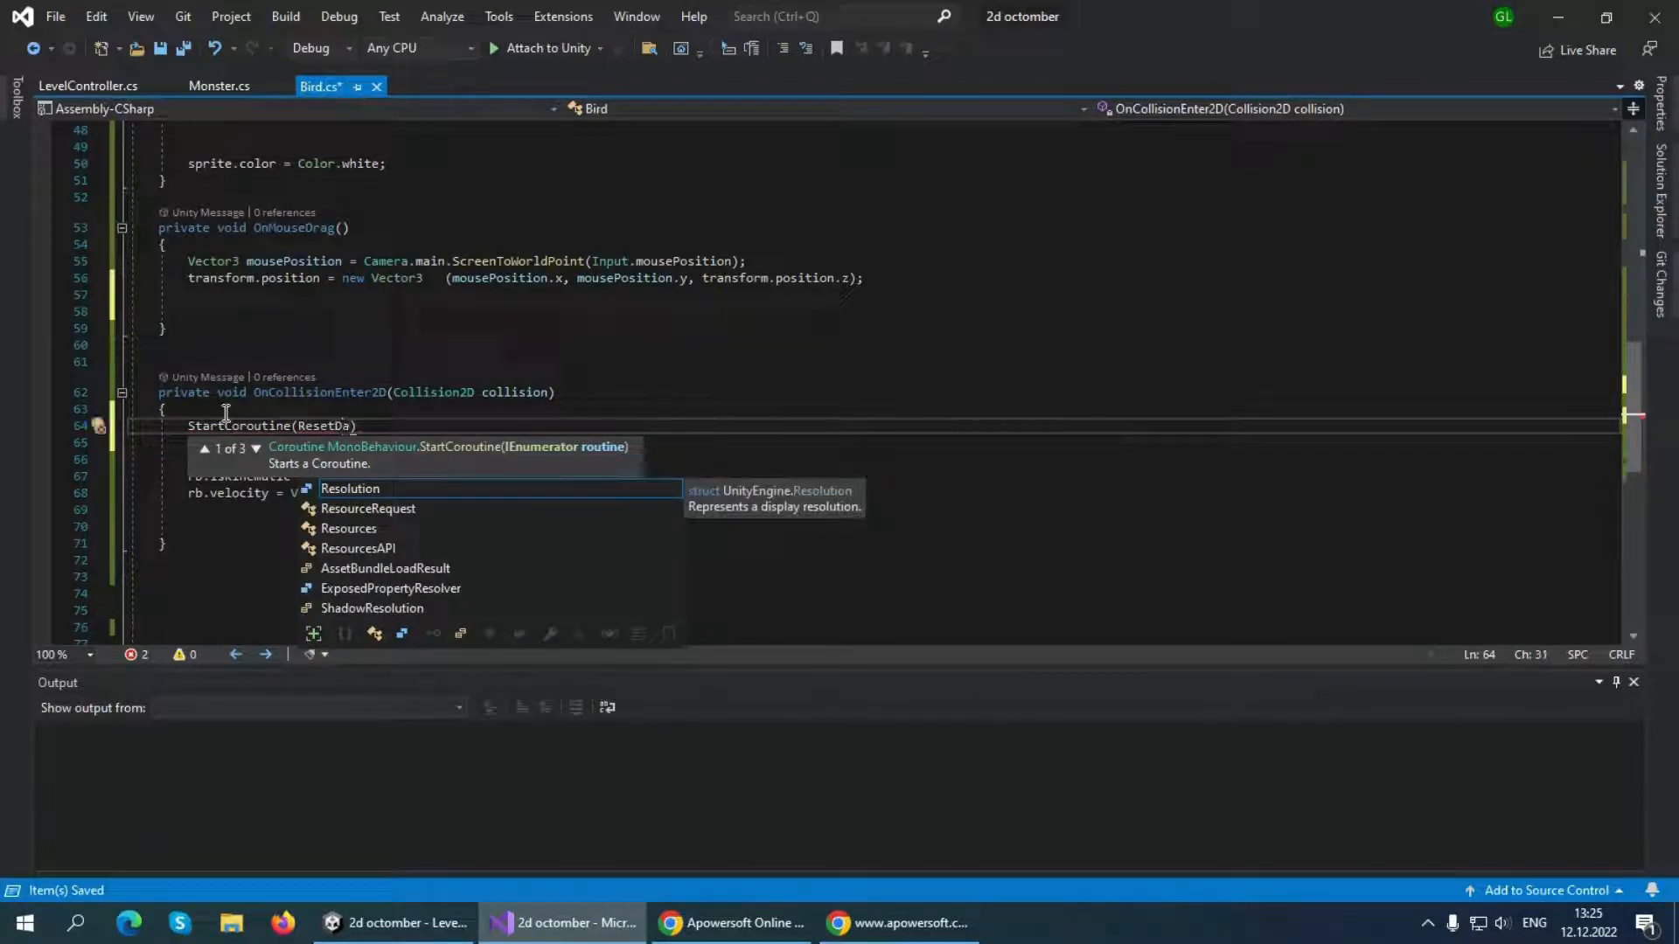
pyautogui.press('BackSpace')
pyautogui.write('elay());')
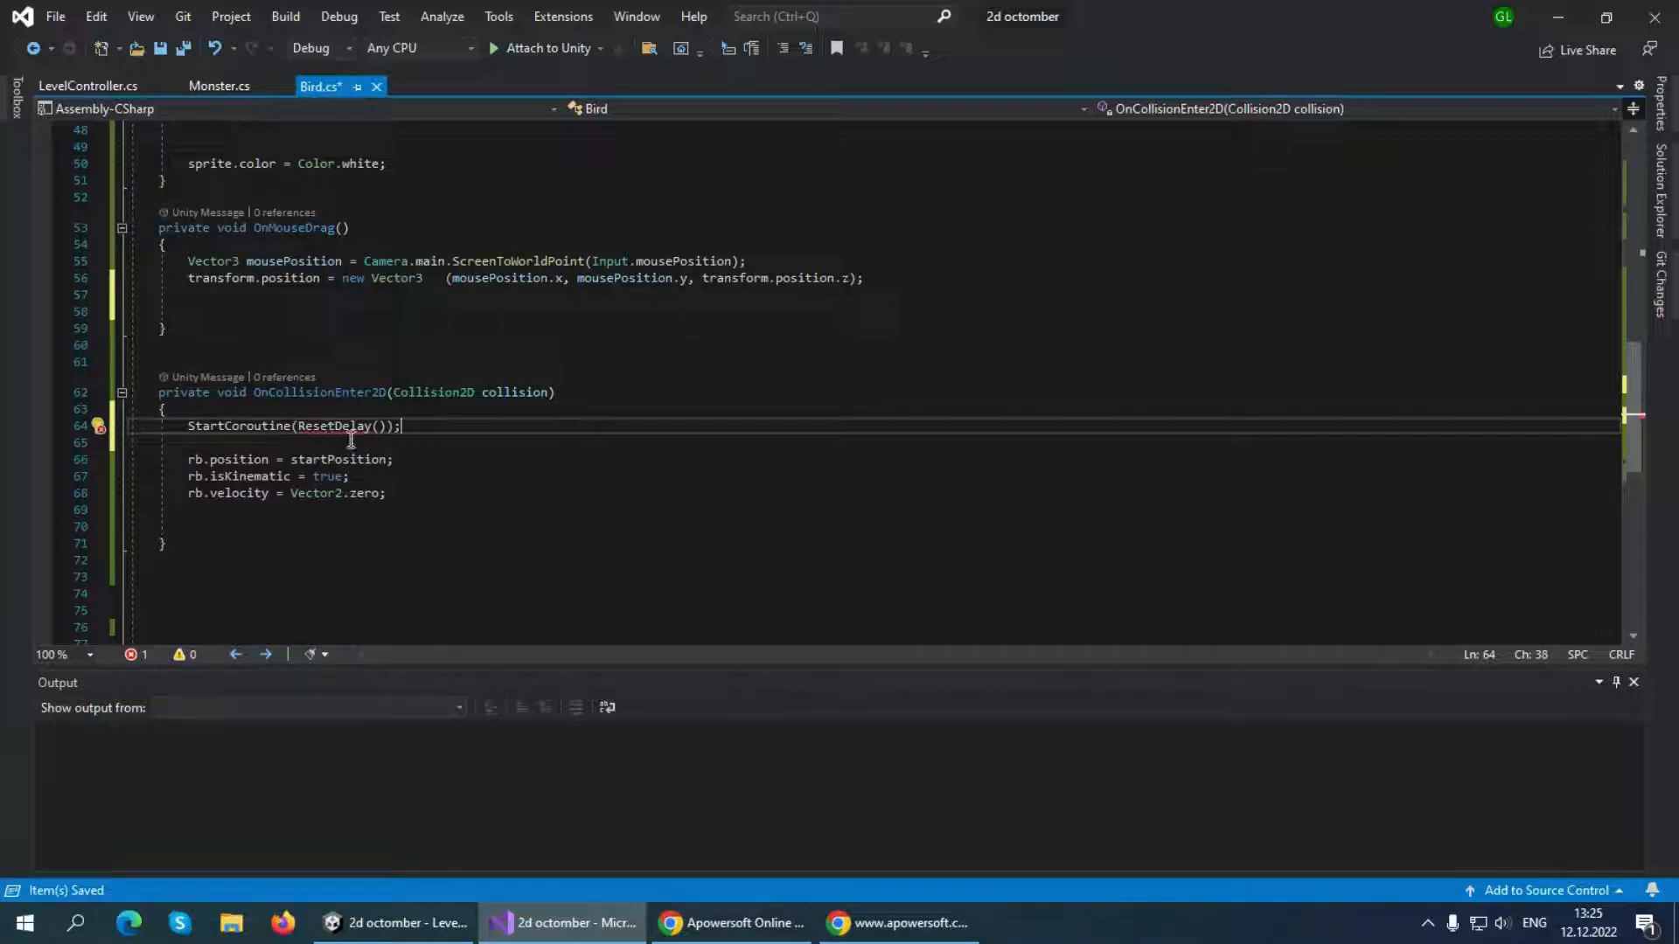
pyautogui.click(238, 562)
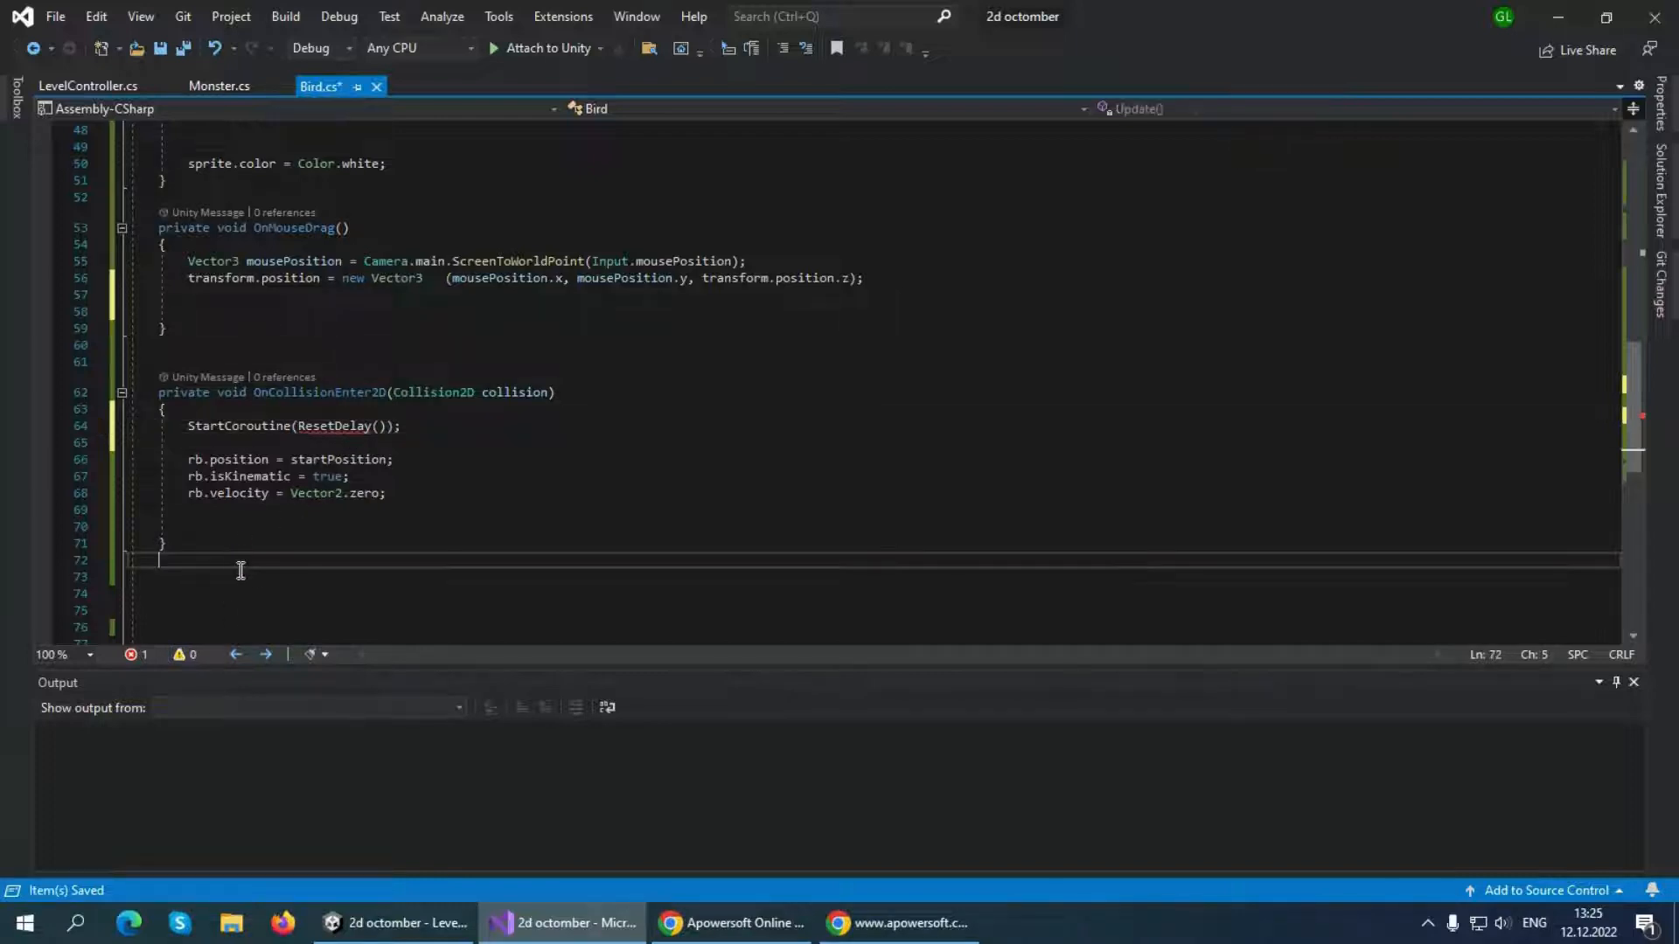
# Declare an IEnumerator ResetDelay() method with an empty body below OnCollisionEnter2D
pyautogui.click(241, 570)
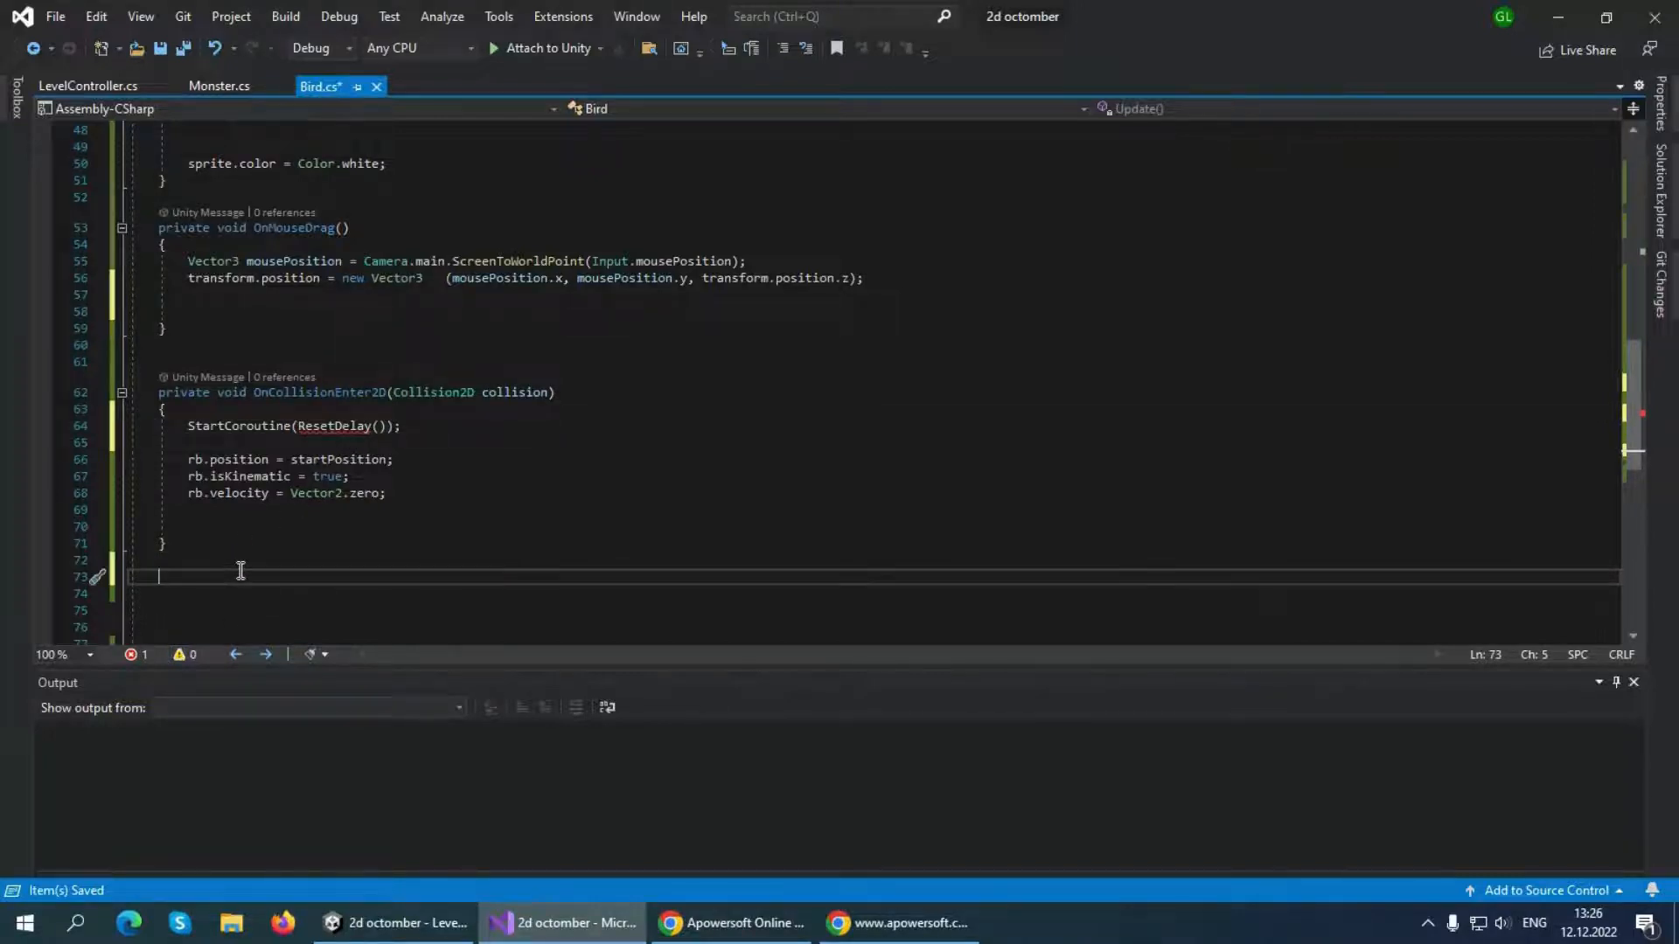
pyautogui.scroll(-2, 240, 570)
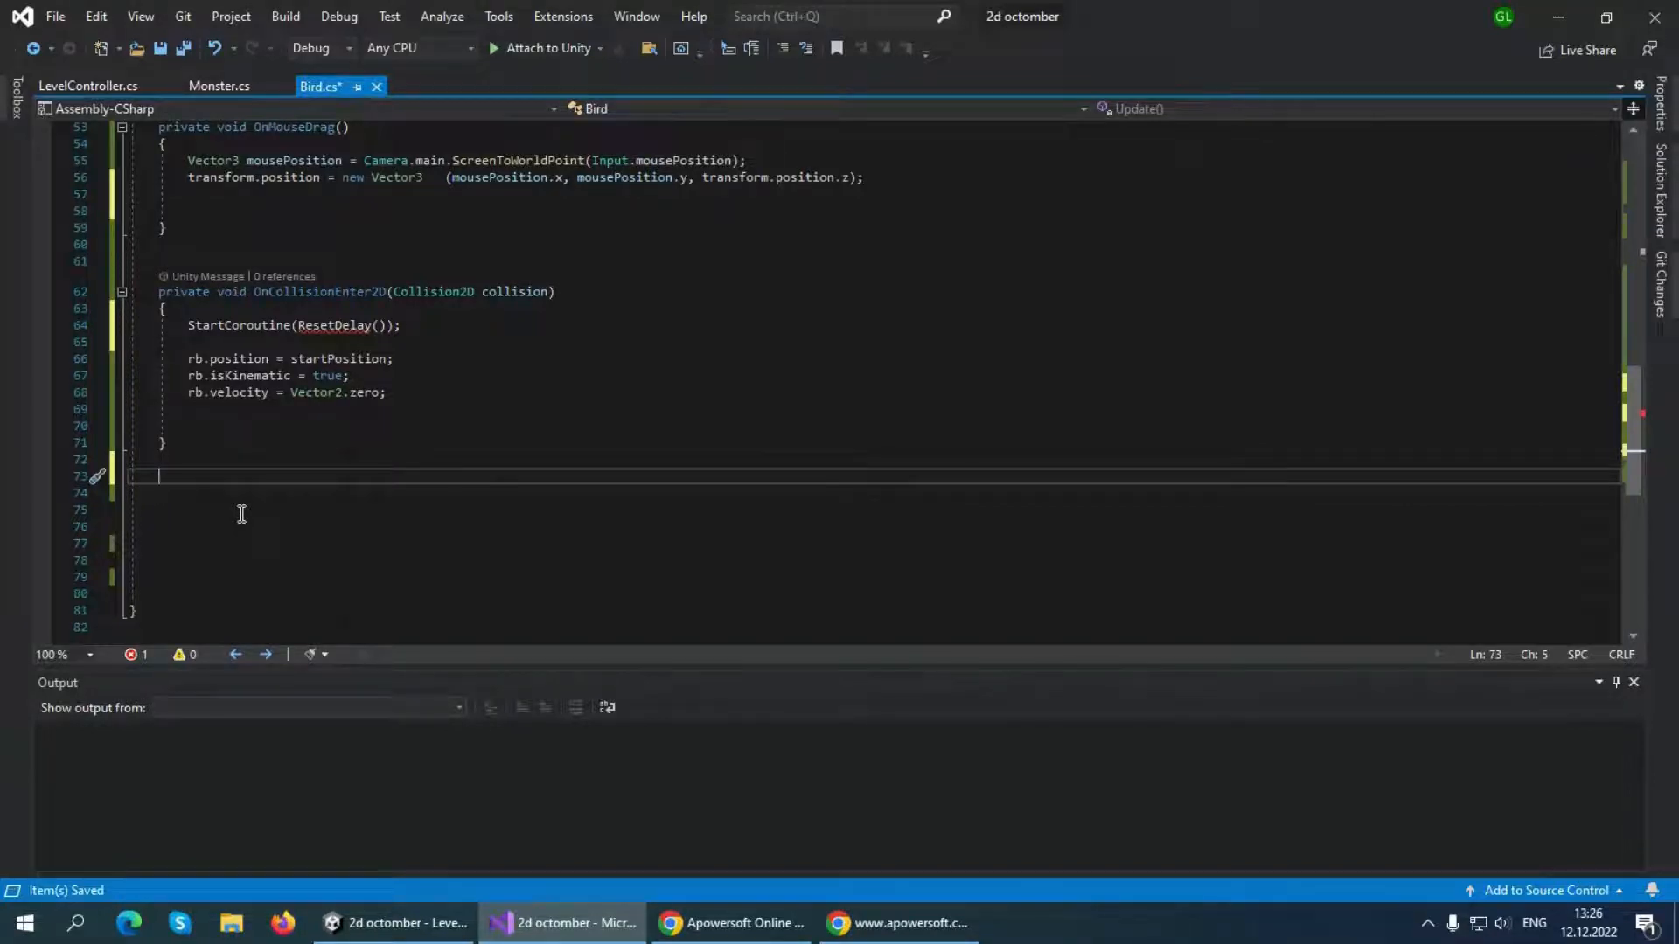
pyautogui.write('ienum')
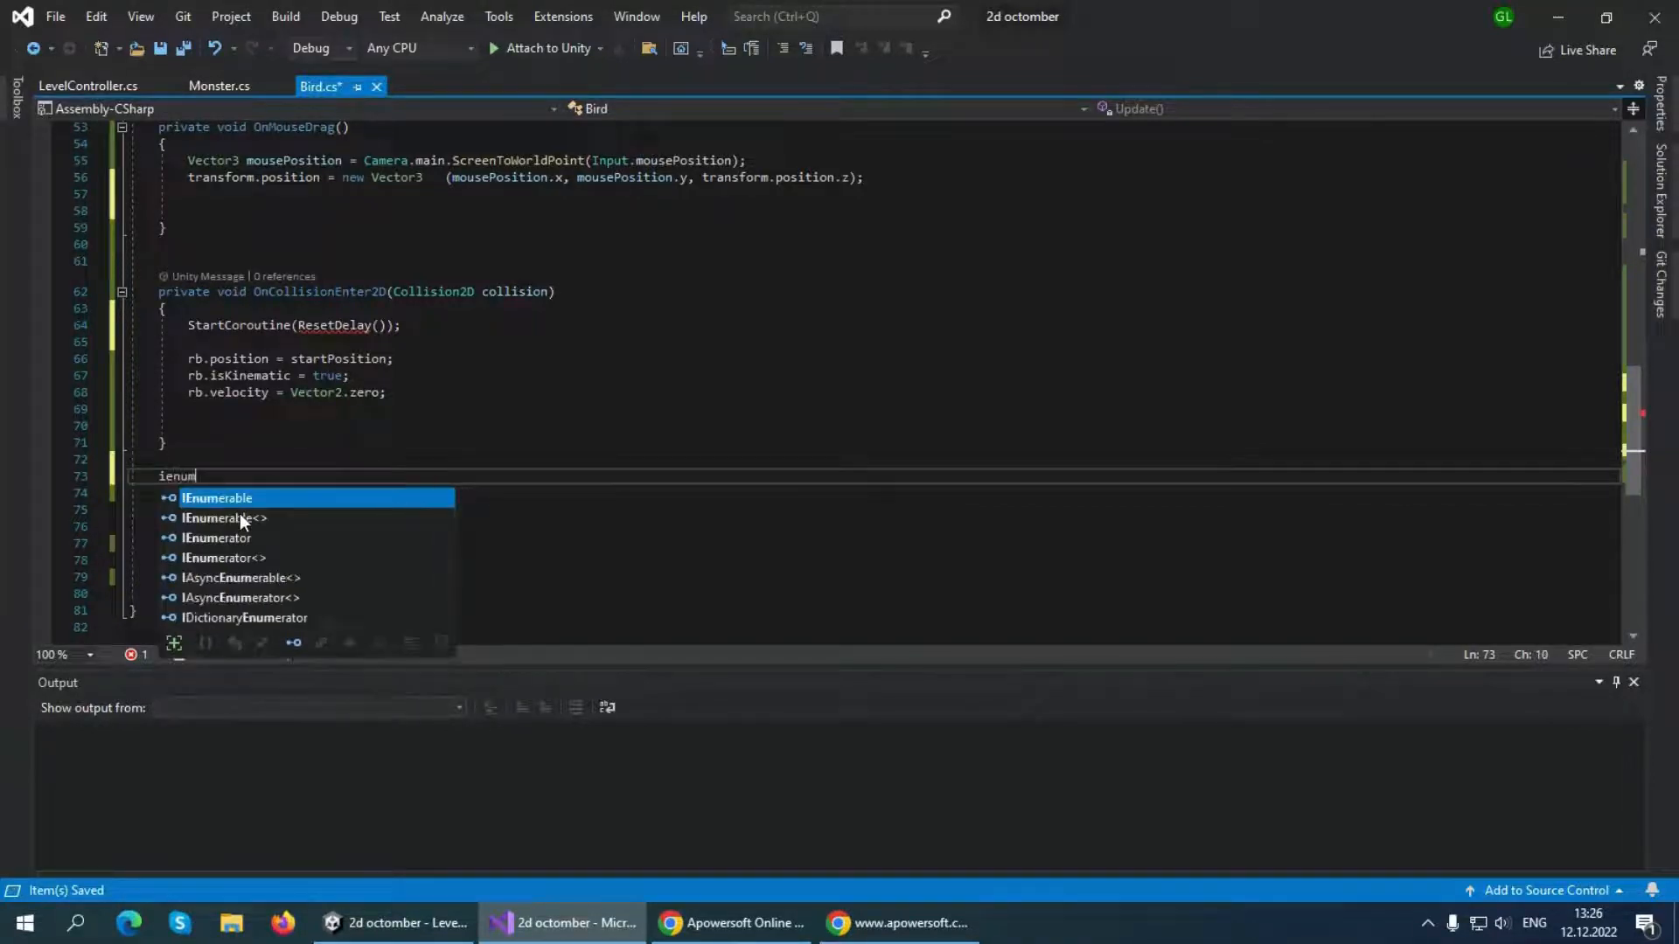
pyautogui.press('Down')
pyautogui.press('Down')
pyautogui.press('Tab')
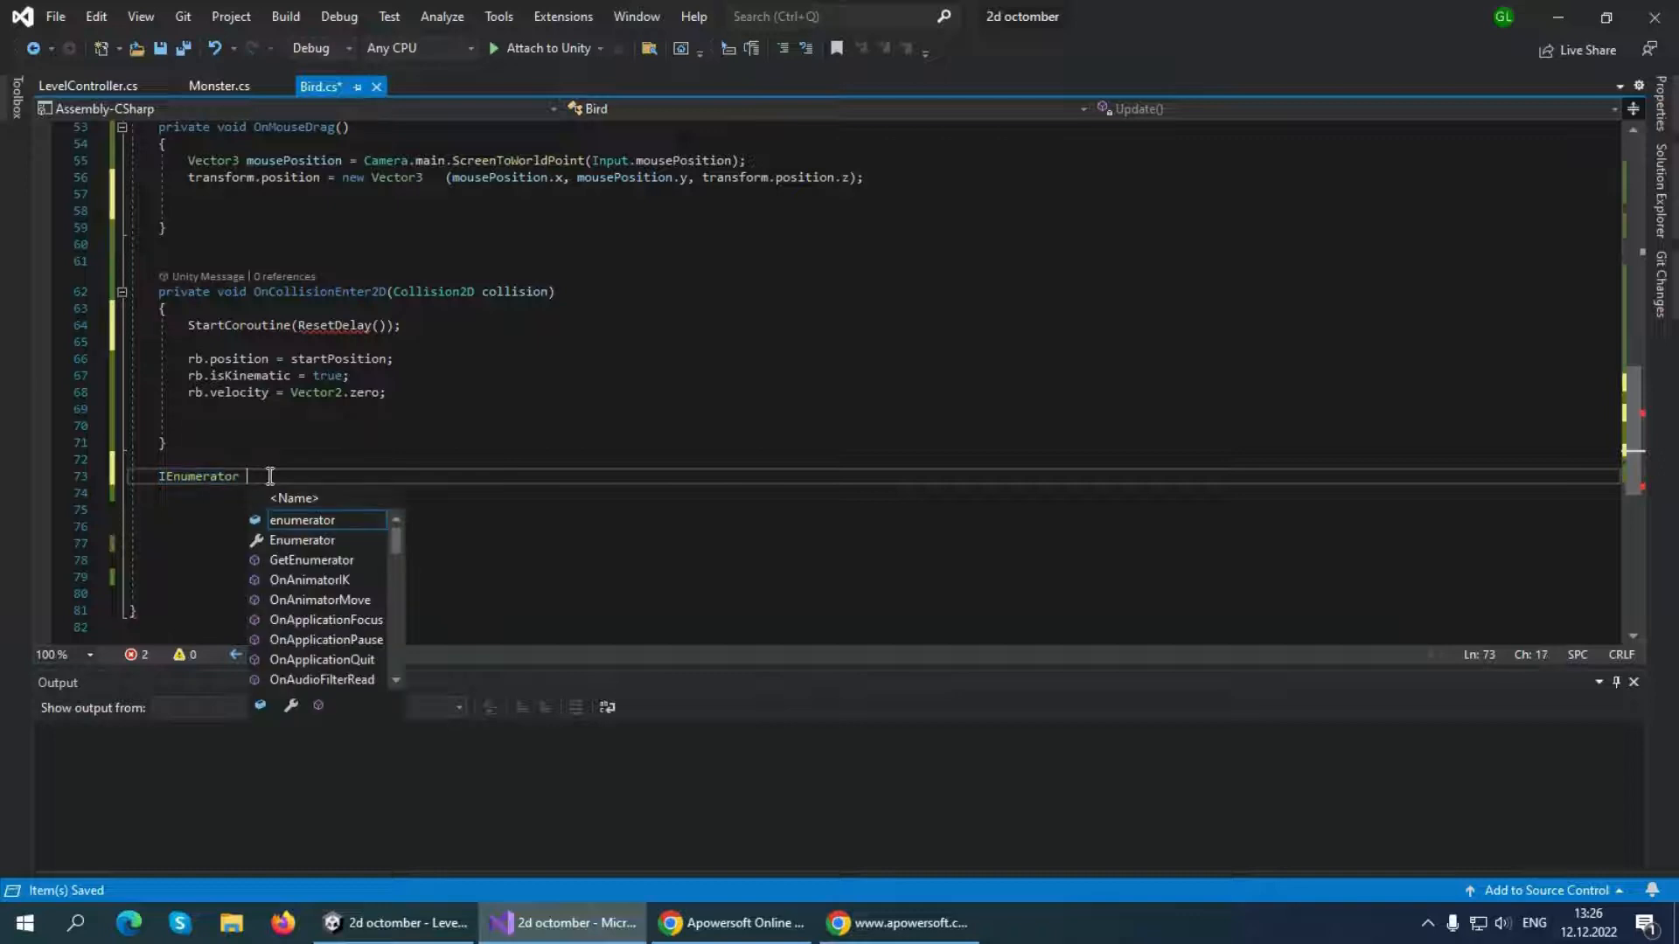
pyautogui.write('Res')
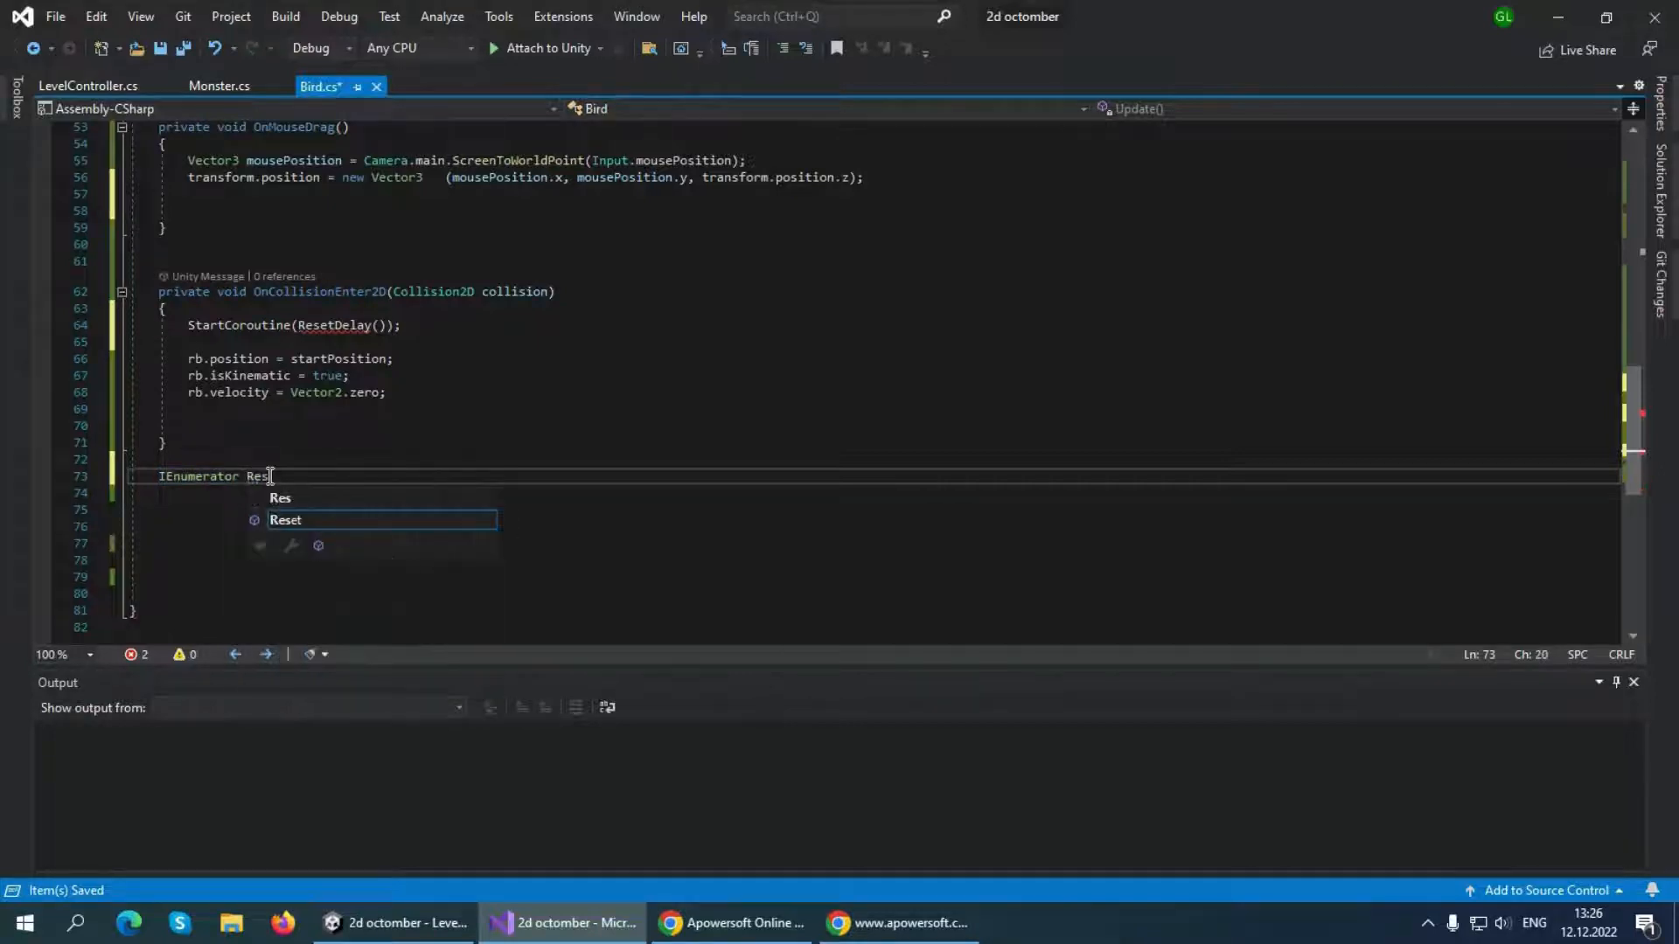
pyautogui.write('etDela')
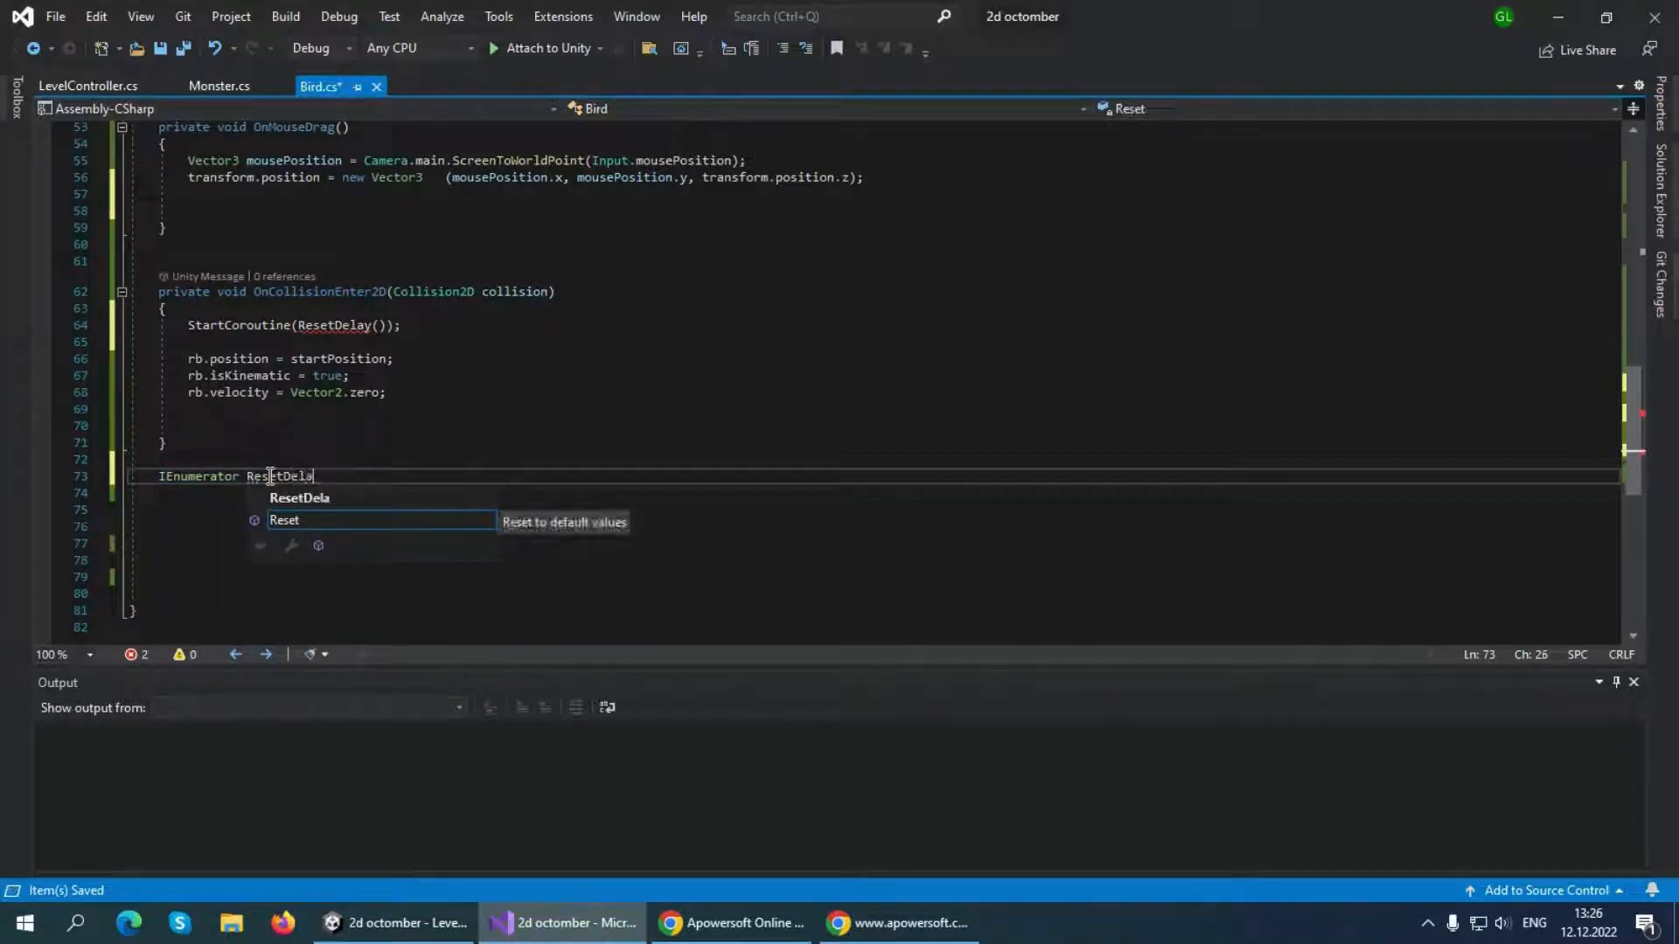
pyautogui.write('y()')
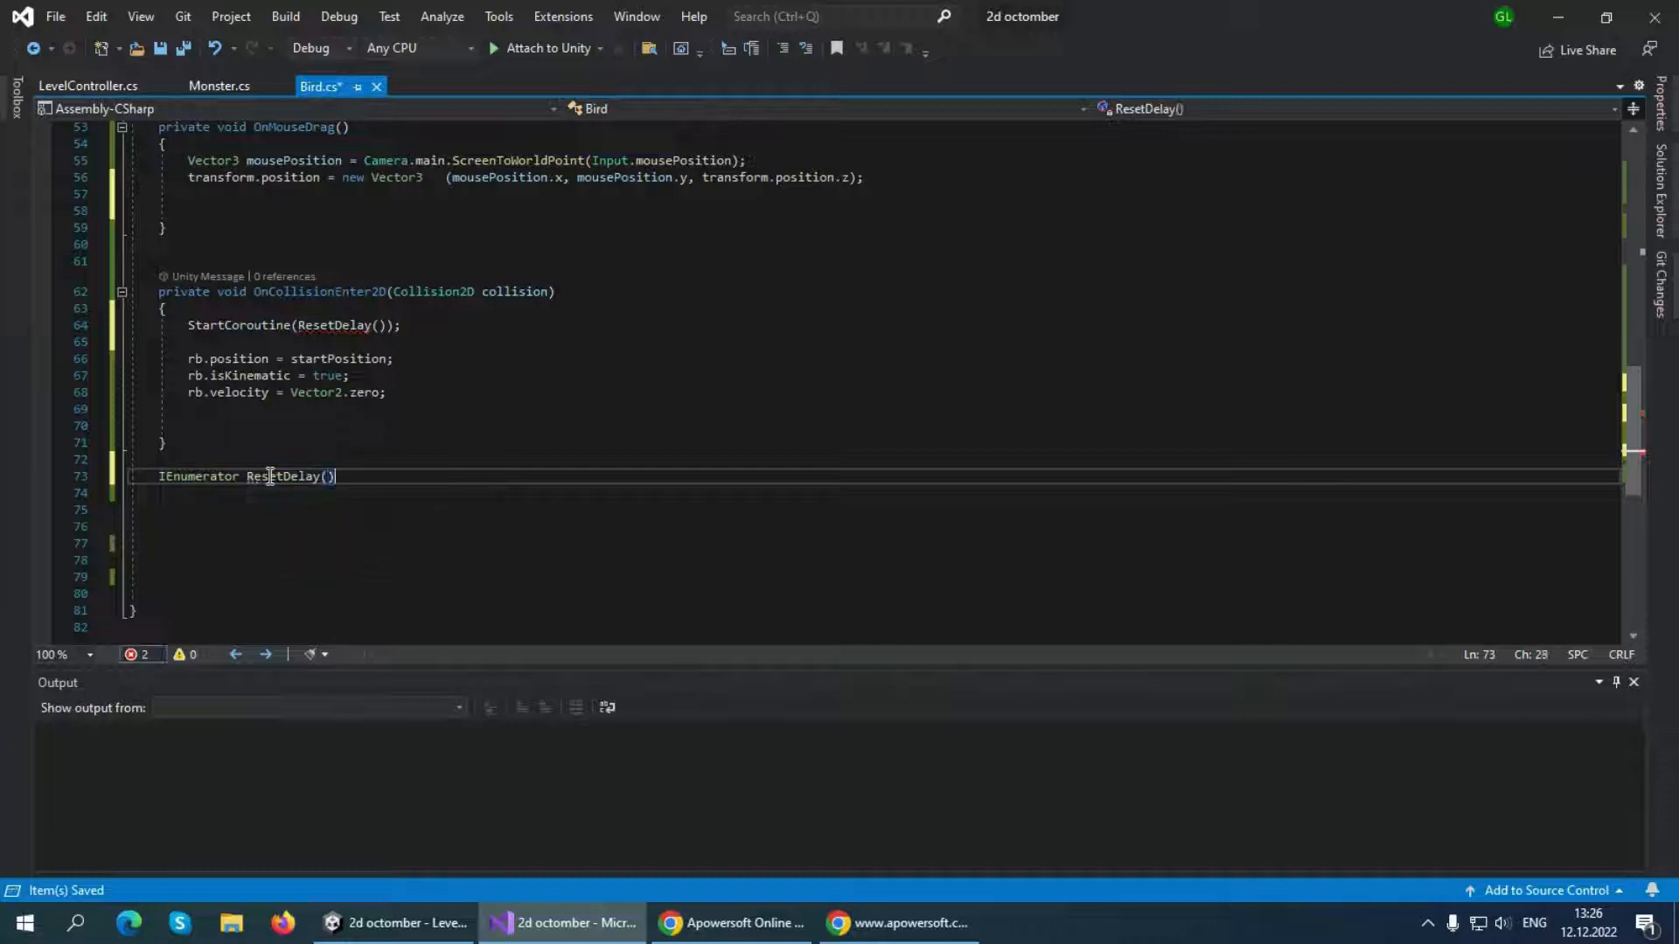
pyautogui.press('Return')
pyautogui.write('{')
pyautogui.press('Return')
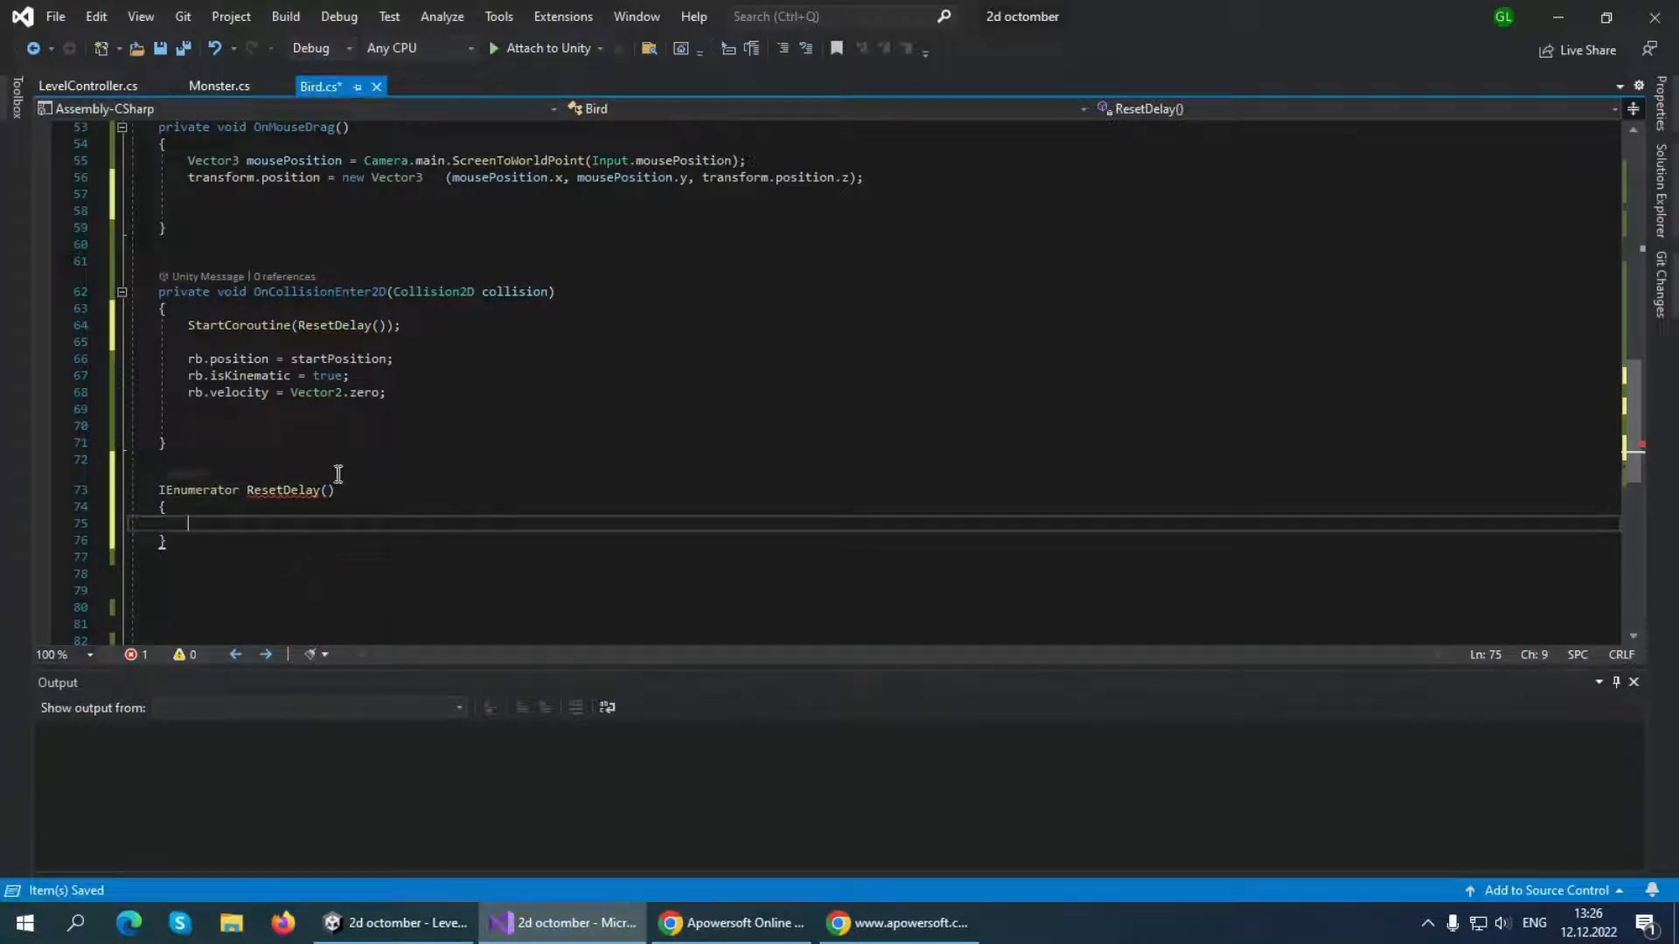
# Add yield return new WaitForSeconds(3); inside the ResetDelay method
pyautogui.moveTo(318, 482)
pyautogui.write('yield return ')
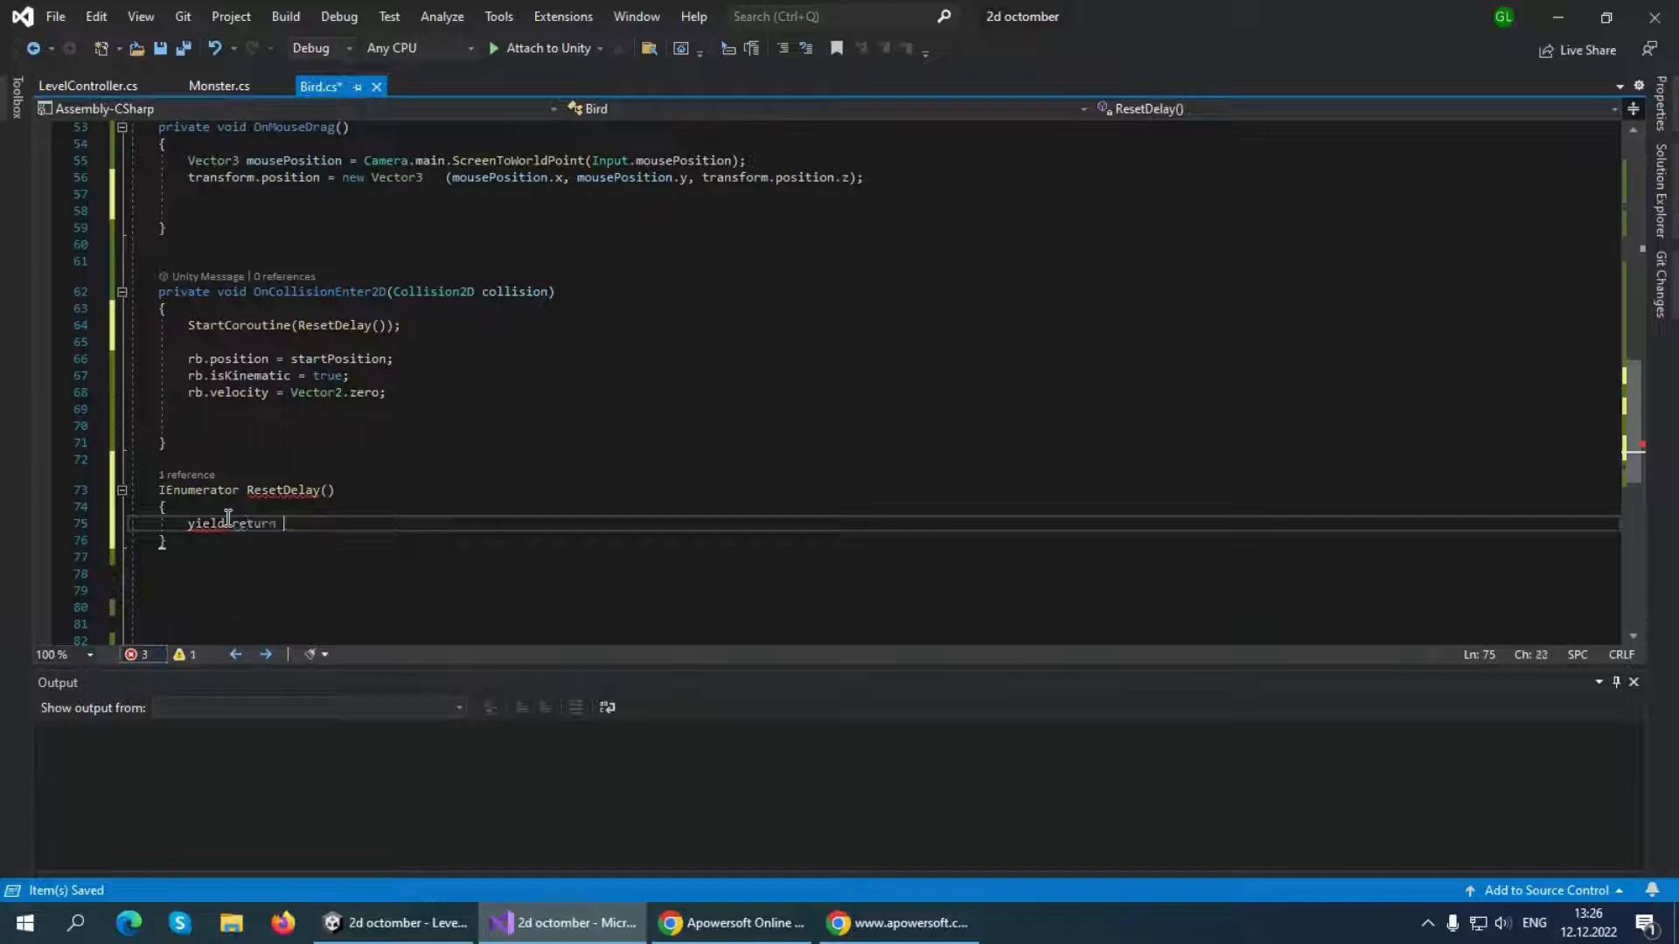
pyautogui.write('new wait')
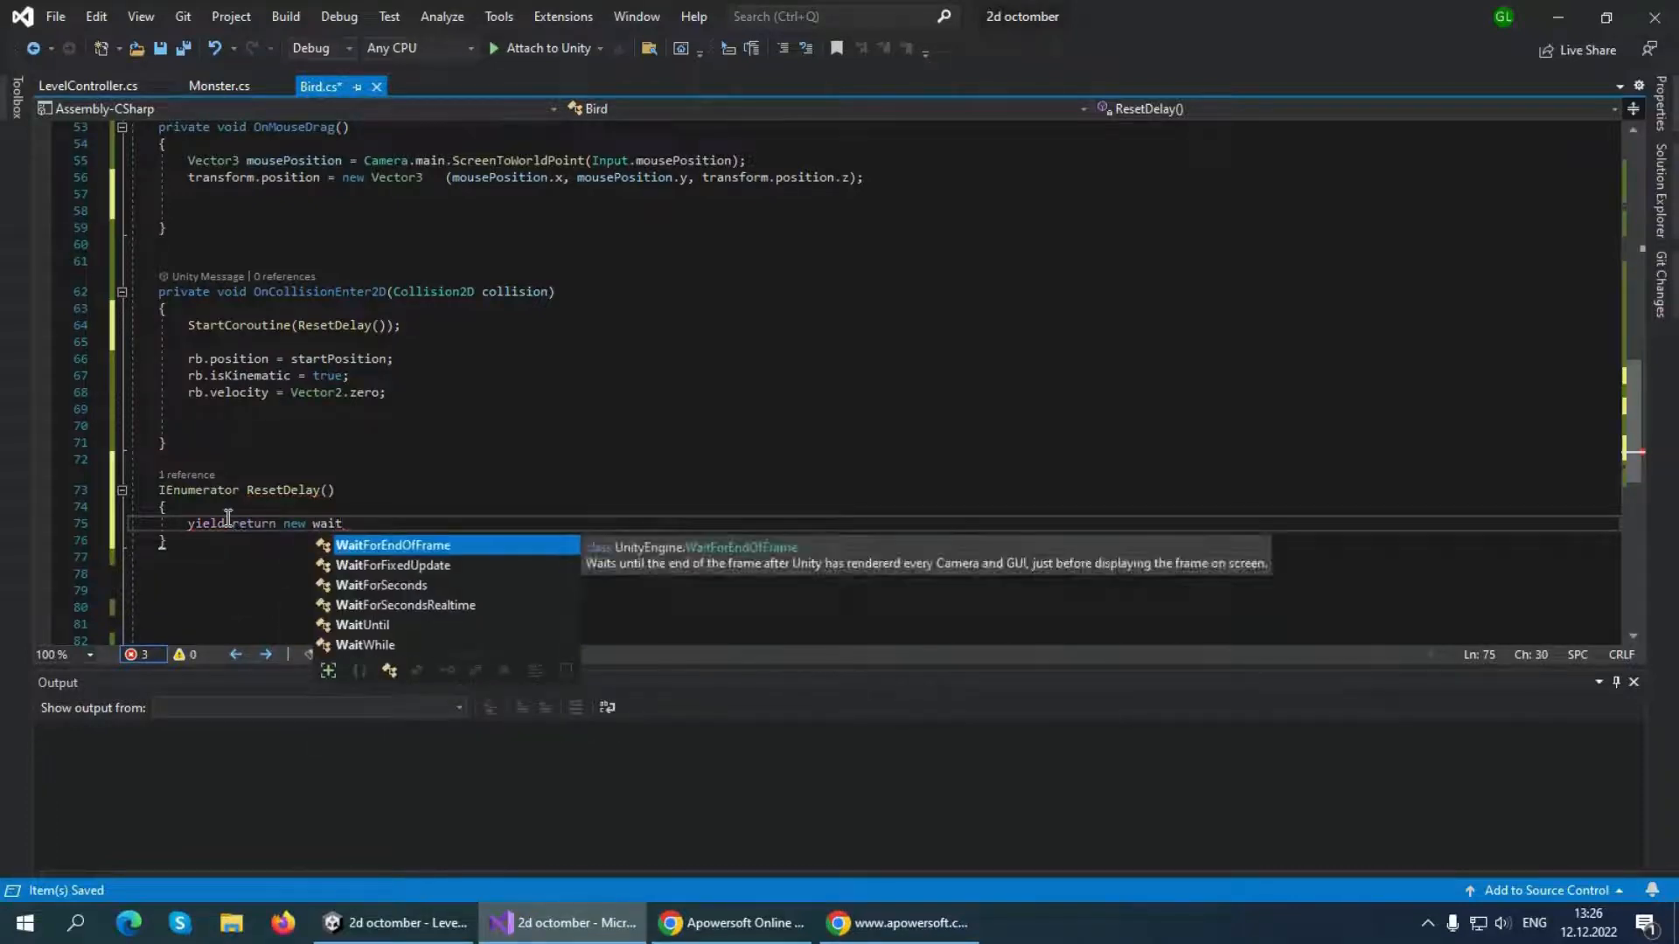
pyautogui.press('Down')
pyautogui.press('Down')
pyautogui.press('Tab')
pyautogui.write('(')
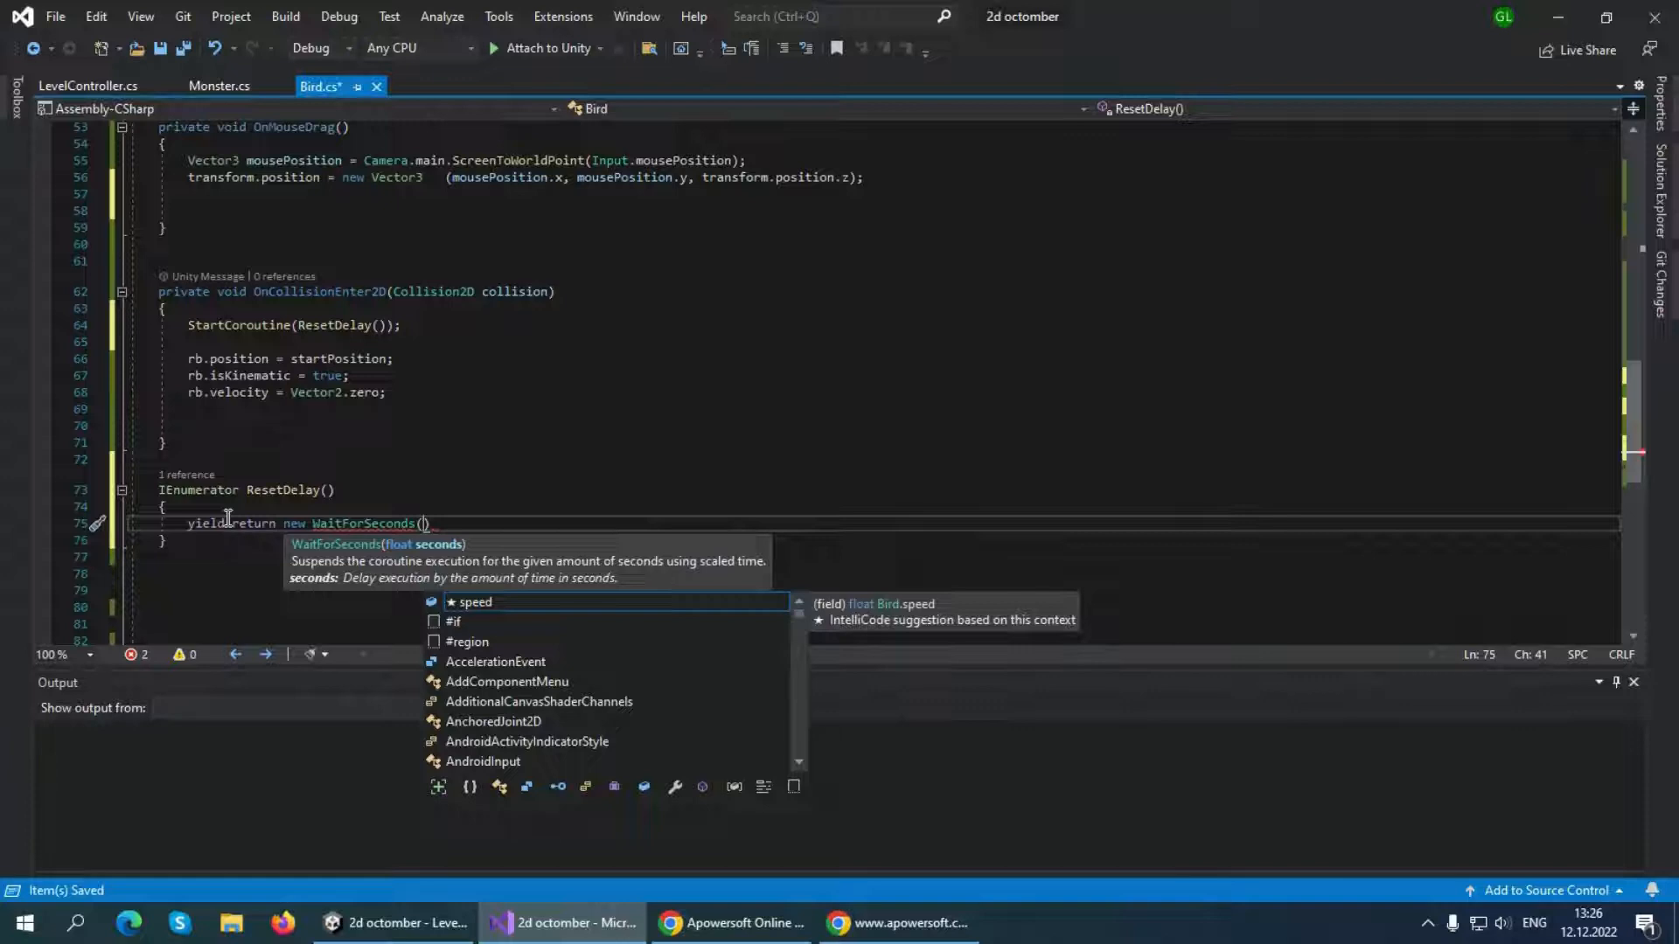
pyautogui.write('3')
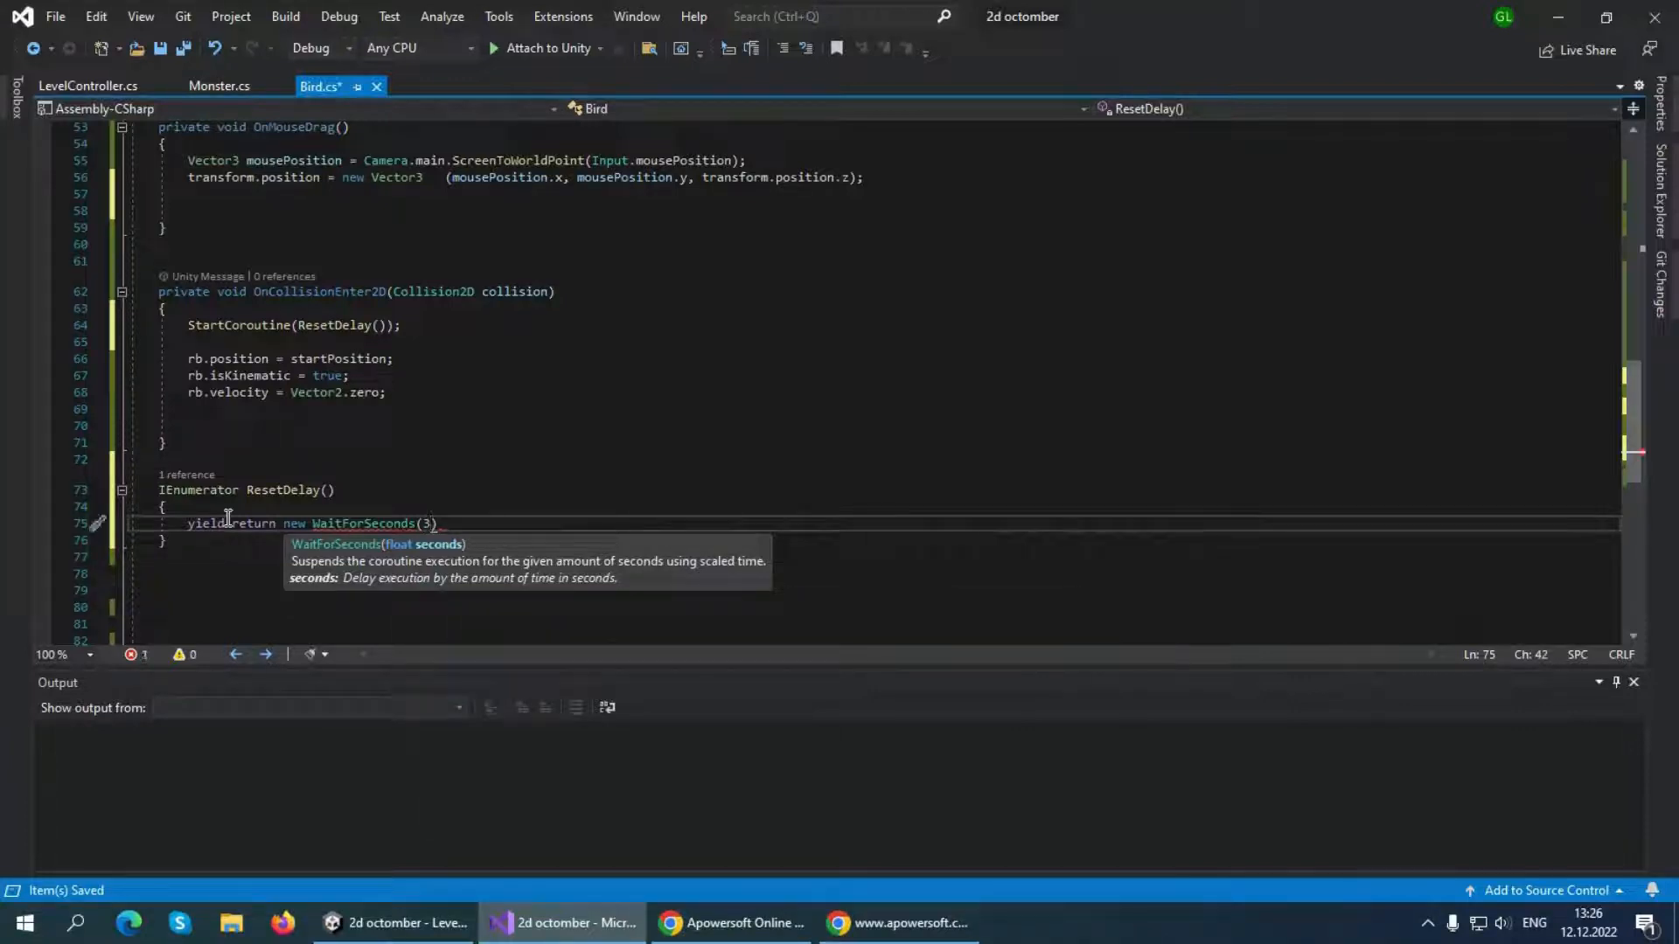
pyautogui.write(');')
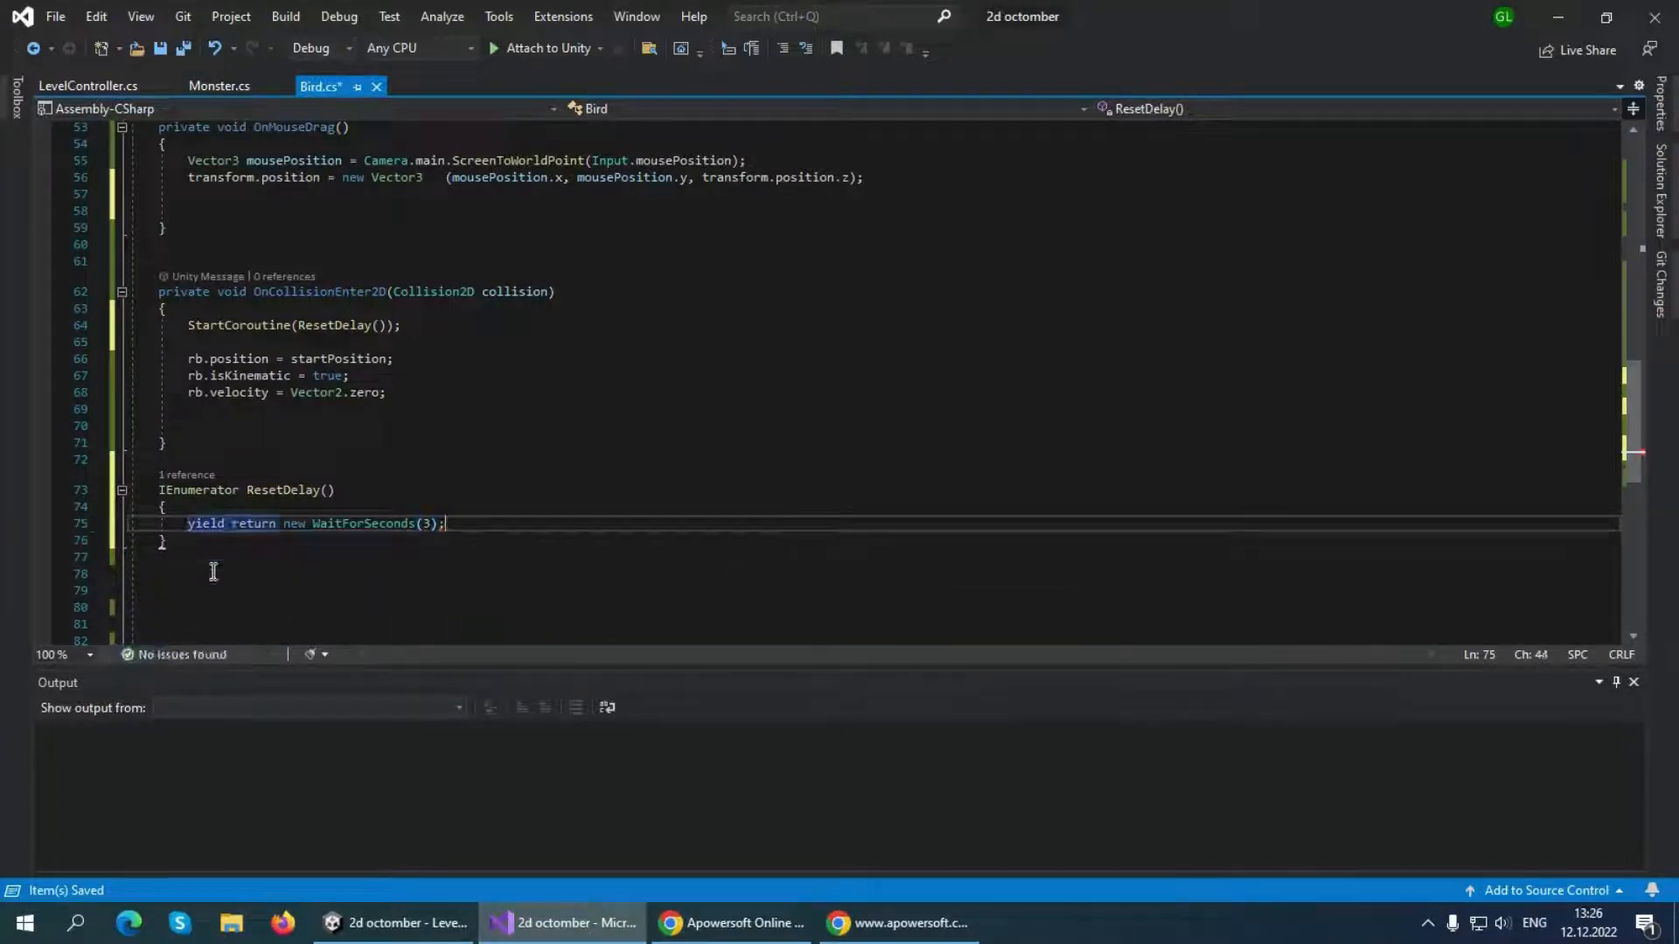
# Move the rb.position, rb.isKinematic and rb.velocity lines from OnCollisionEnter2D to below the yield line in ResetDelay, and save the script
pyautogui.moveTo(184, 360); pyautogui.dragTo(429, 394)
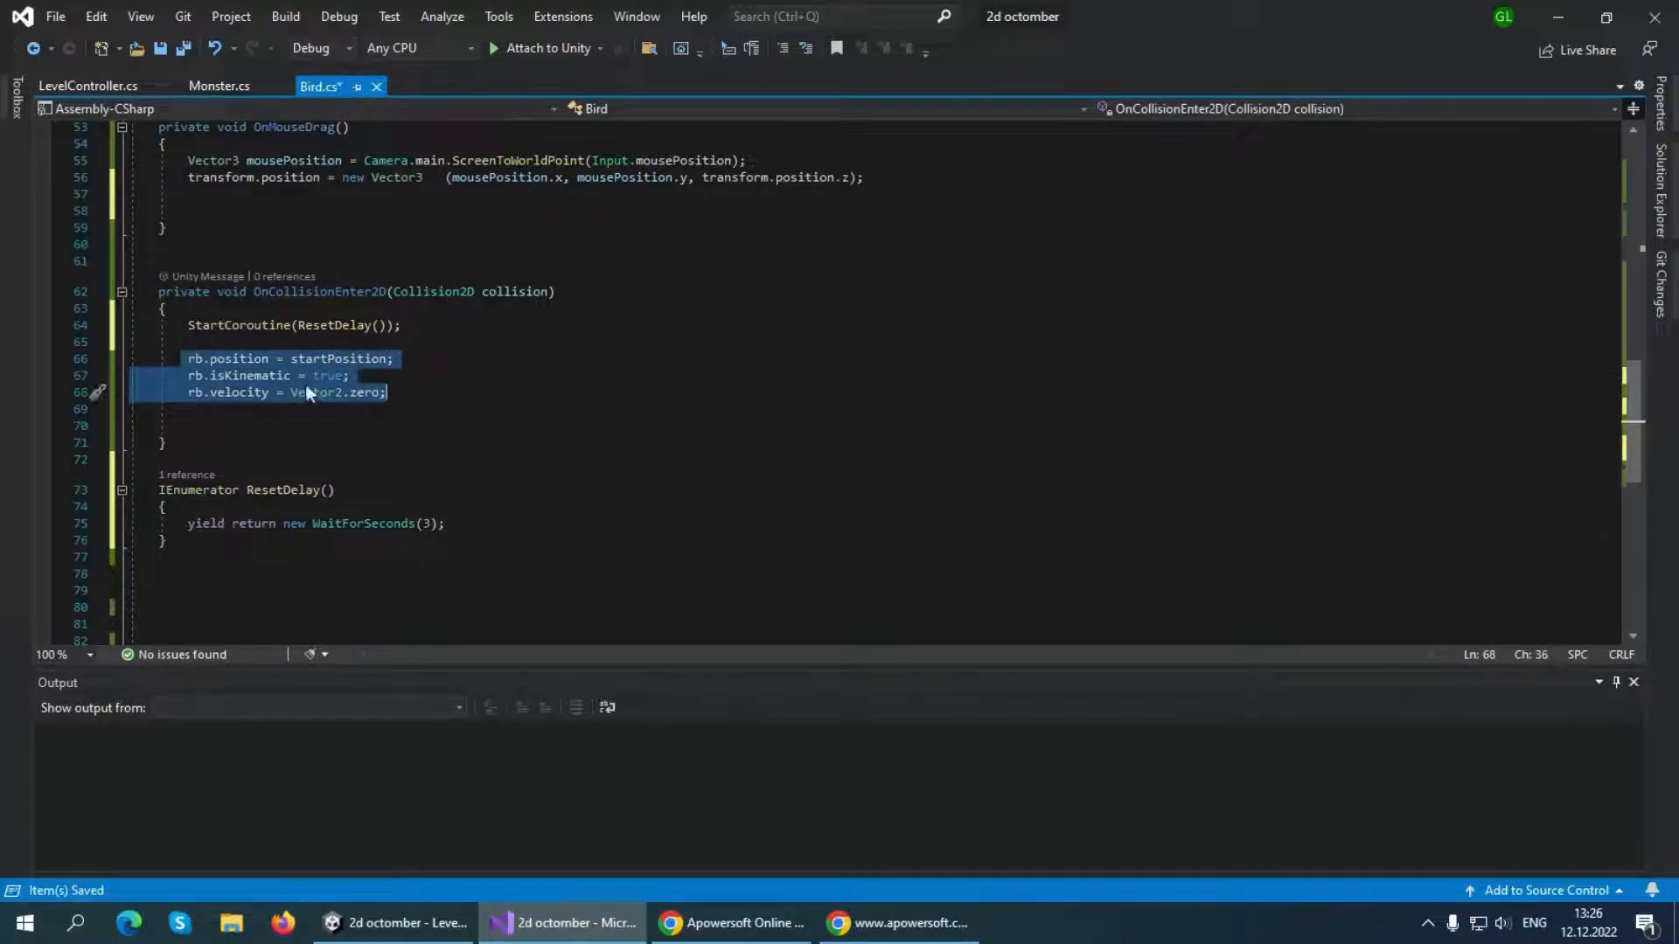
pyautogui.rightClick(281, 370)
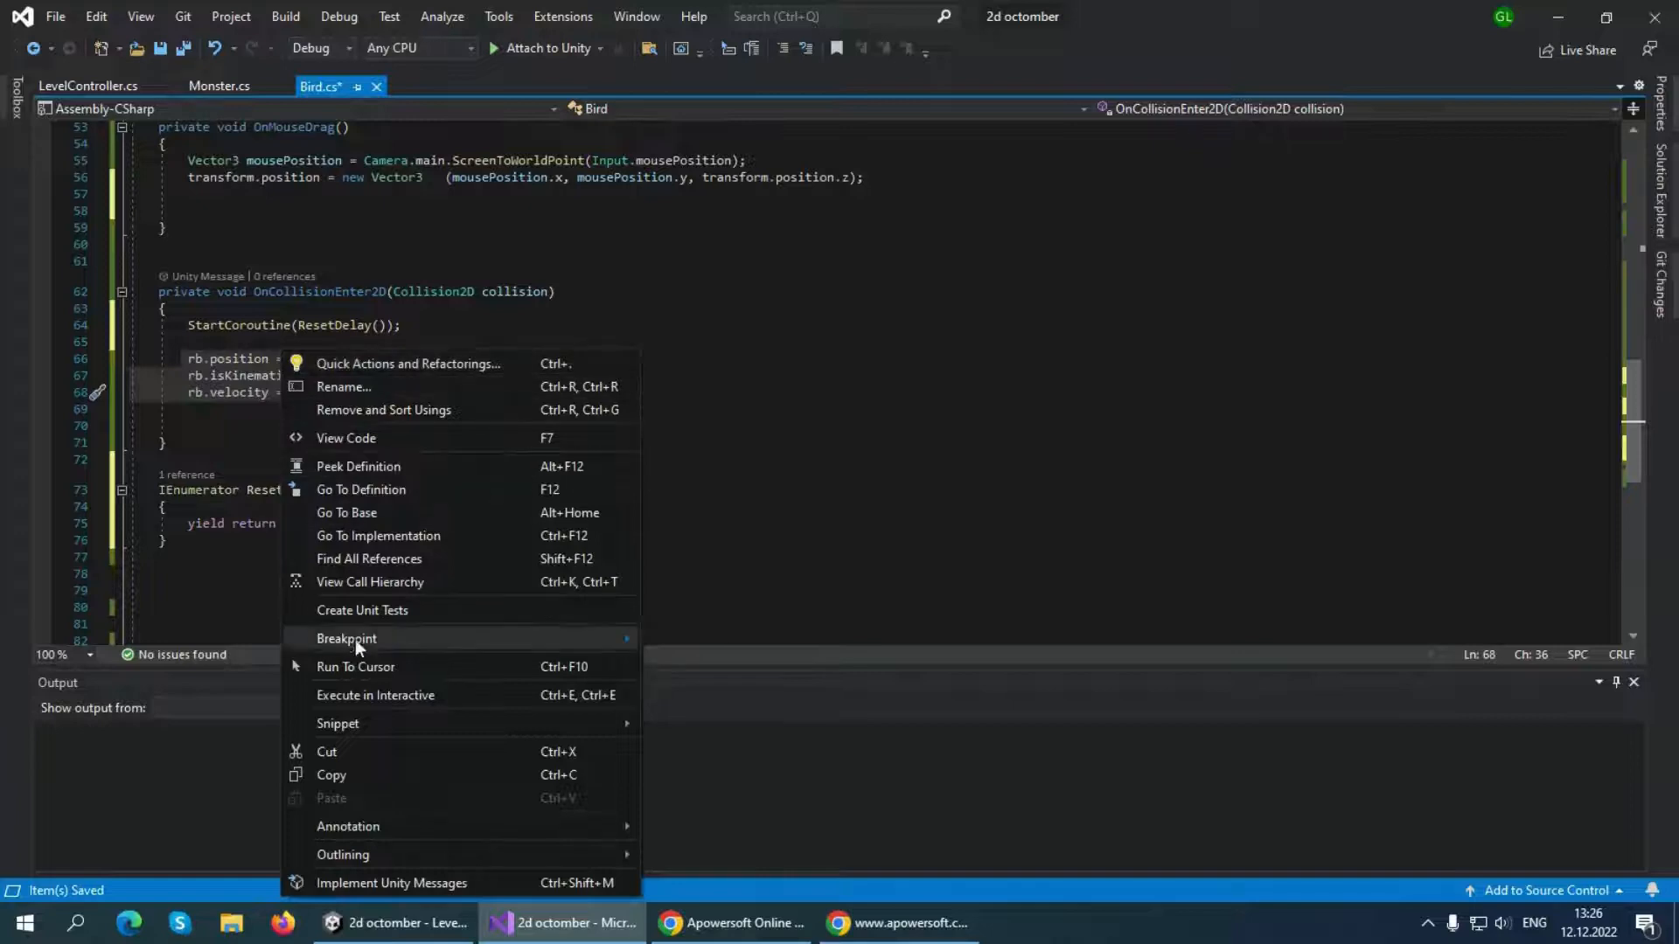
pyautogui.click(355, 750)
pyautogui.click(465, 487)
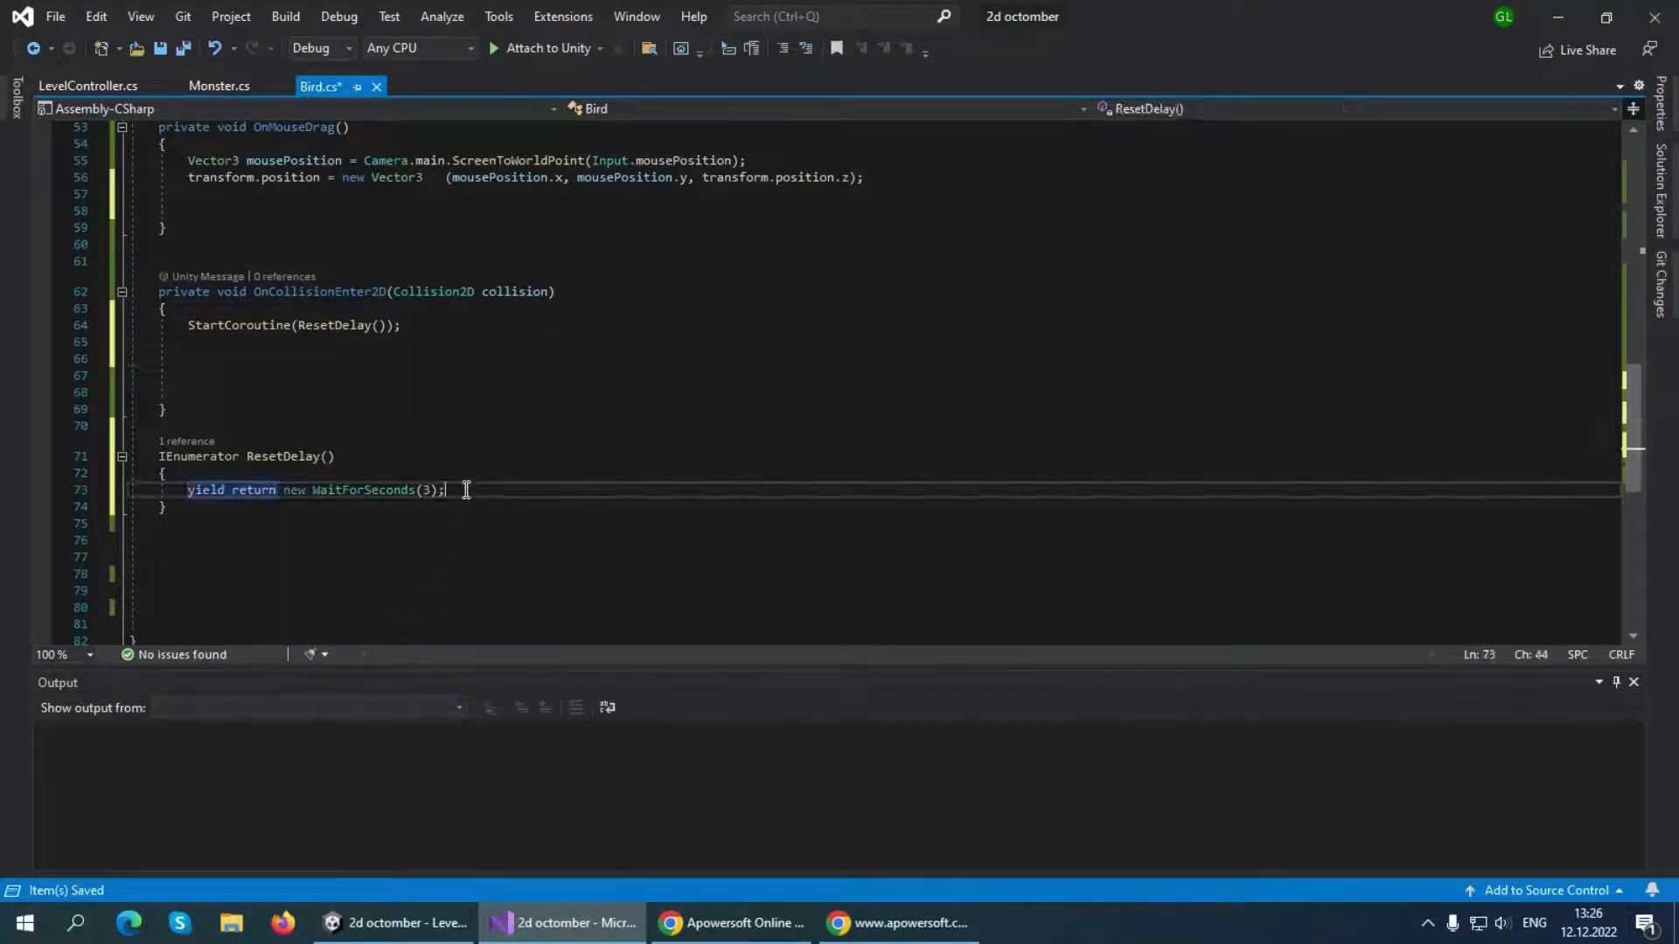
pyautogui.press('Return')
pyautogui.hotkey('ctrl', 'v')
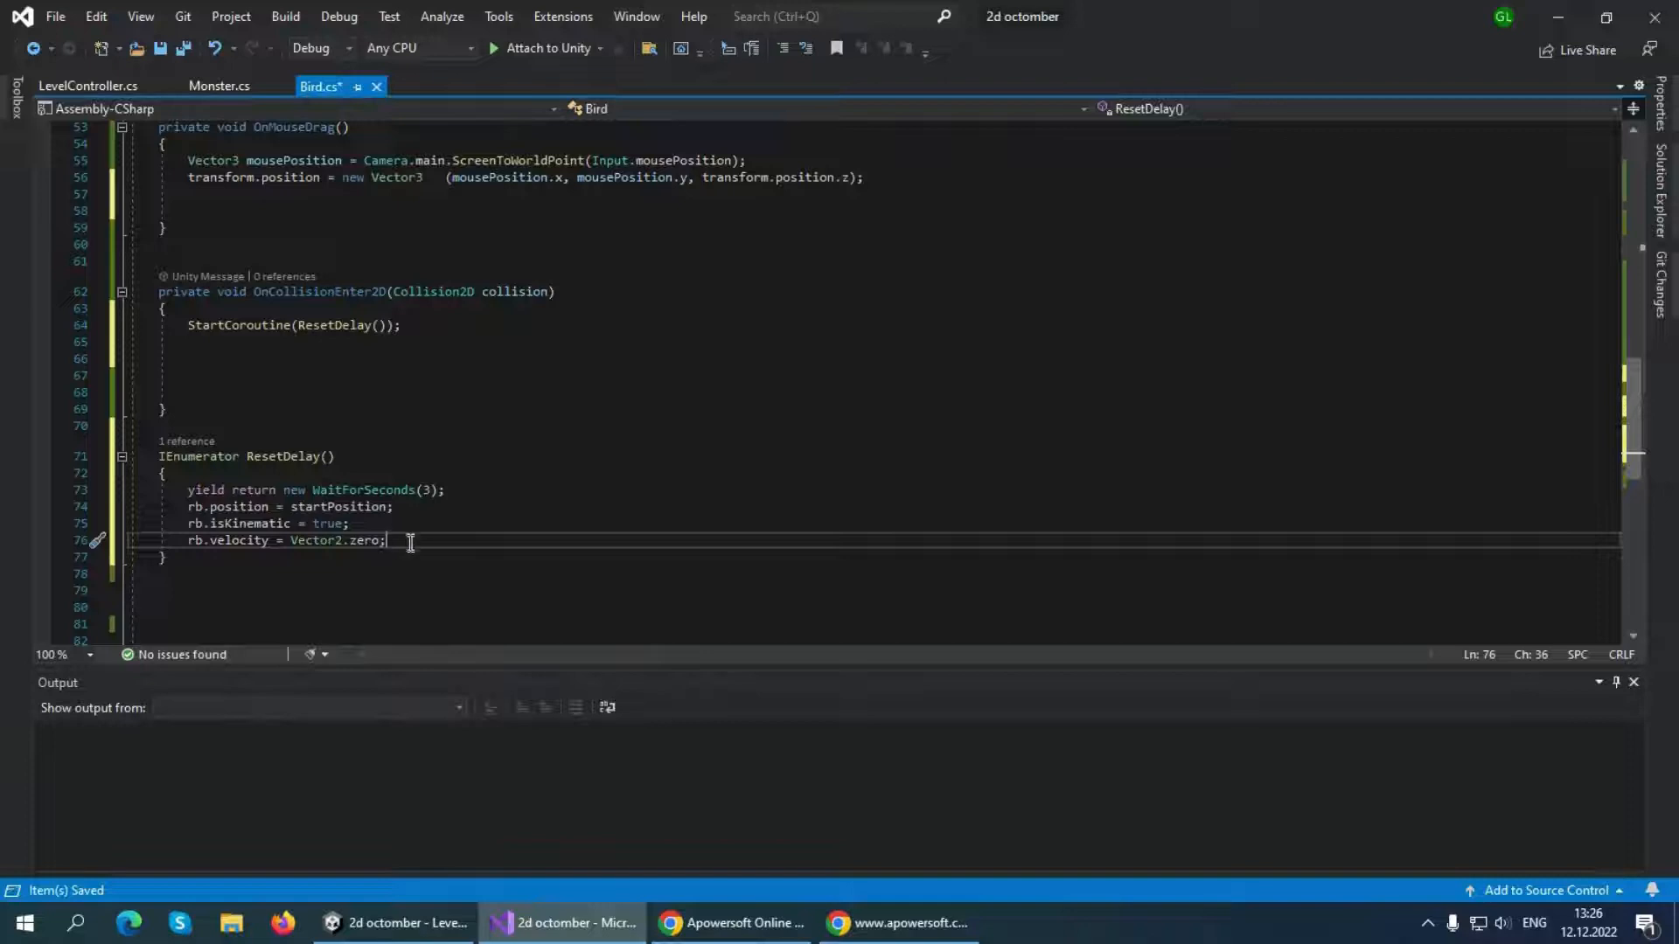
pyautogui.hotkey('ctrl', 's')
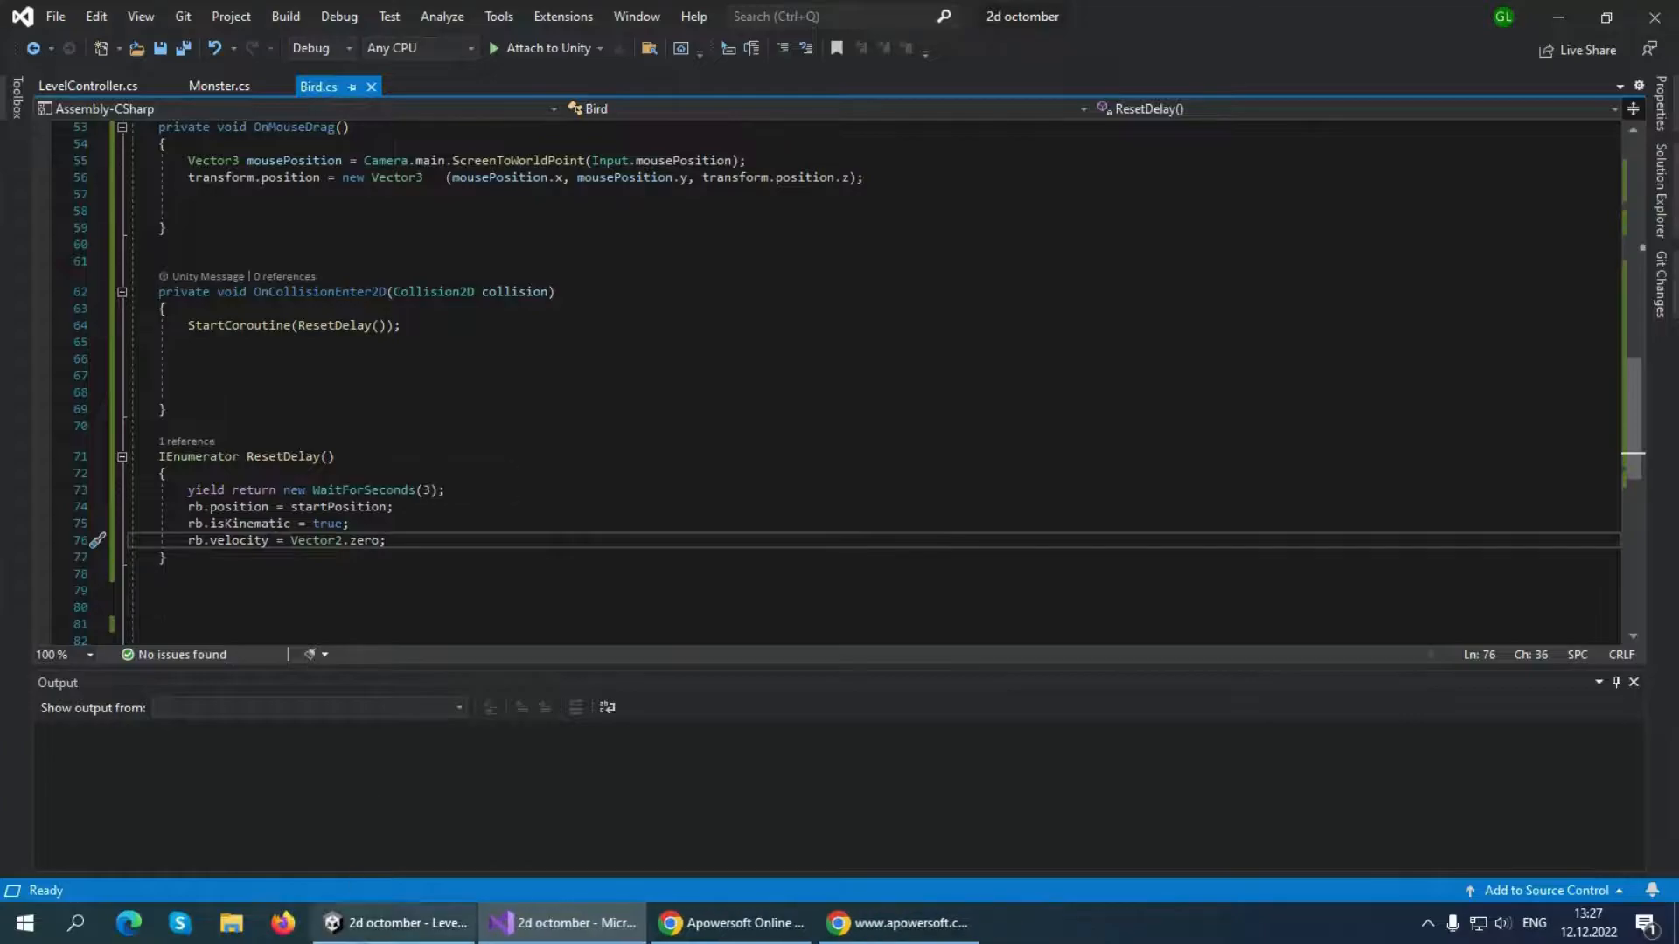
# Switch to Unity, play the level, test the delayed reset by pulling back and releasing the bird several times, and stop play mode
pyautogui.hotkey('alt', 'Tab')
pyautogui.click(803, 62)
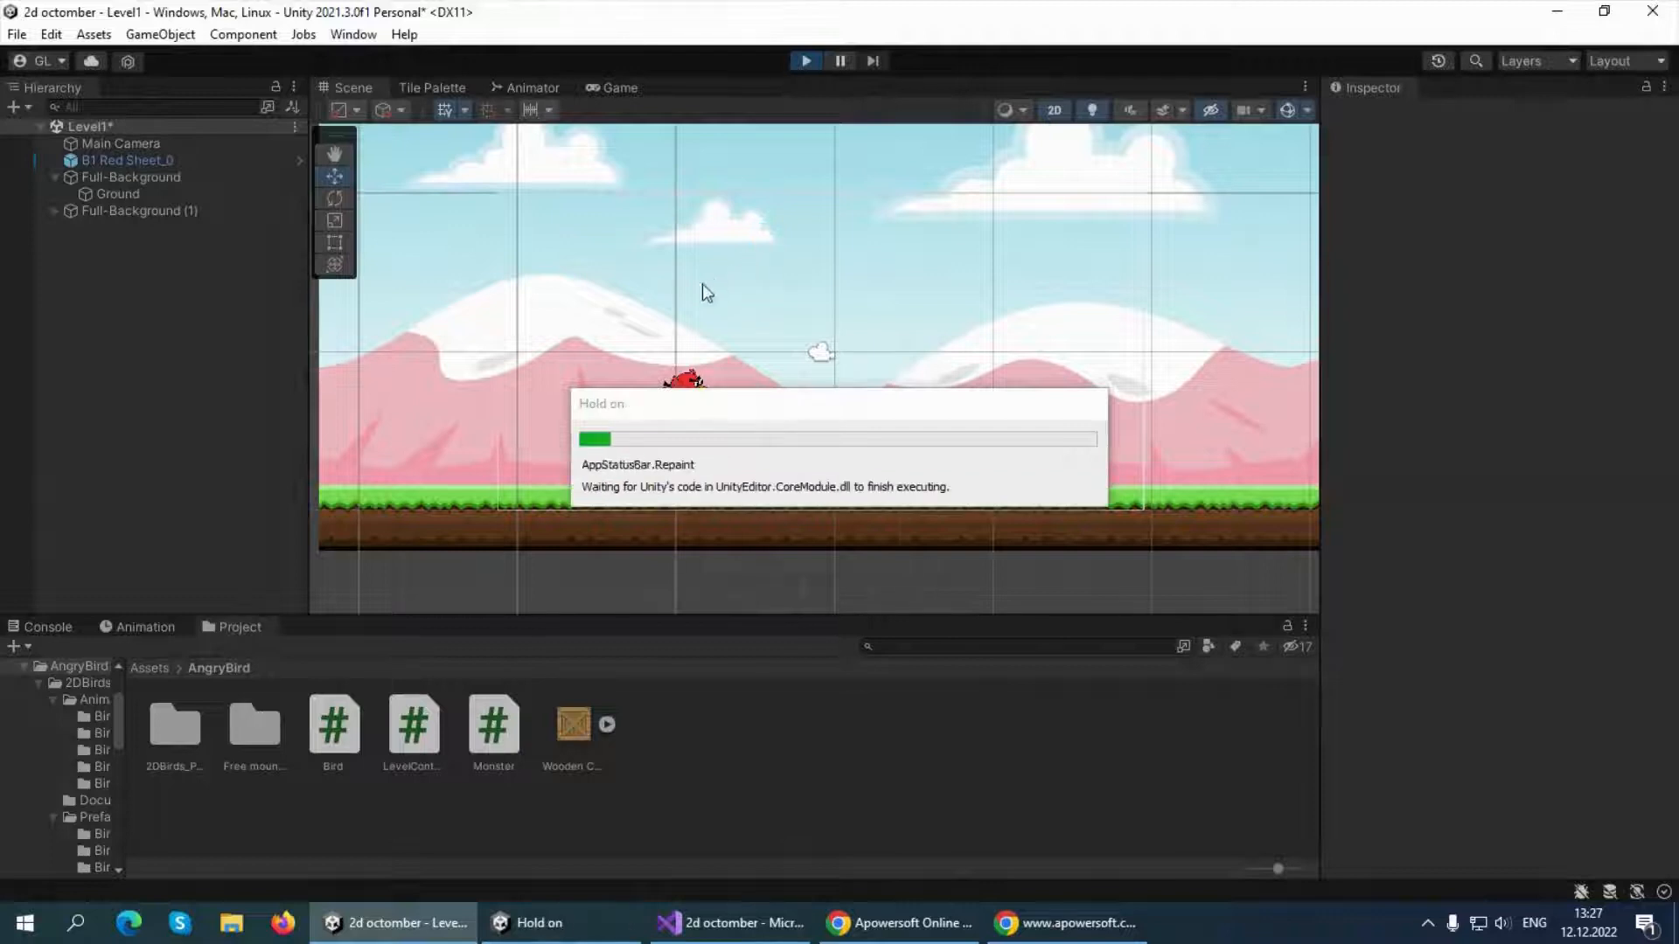
pyautogui.moveTo(620, 449); pyautogui.dragTo(365, 378)
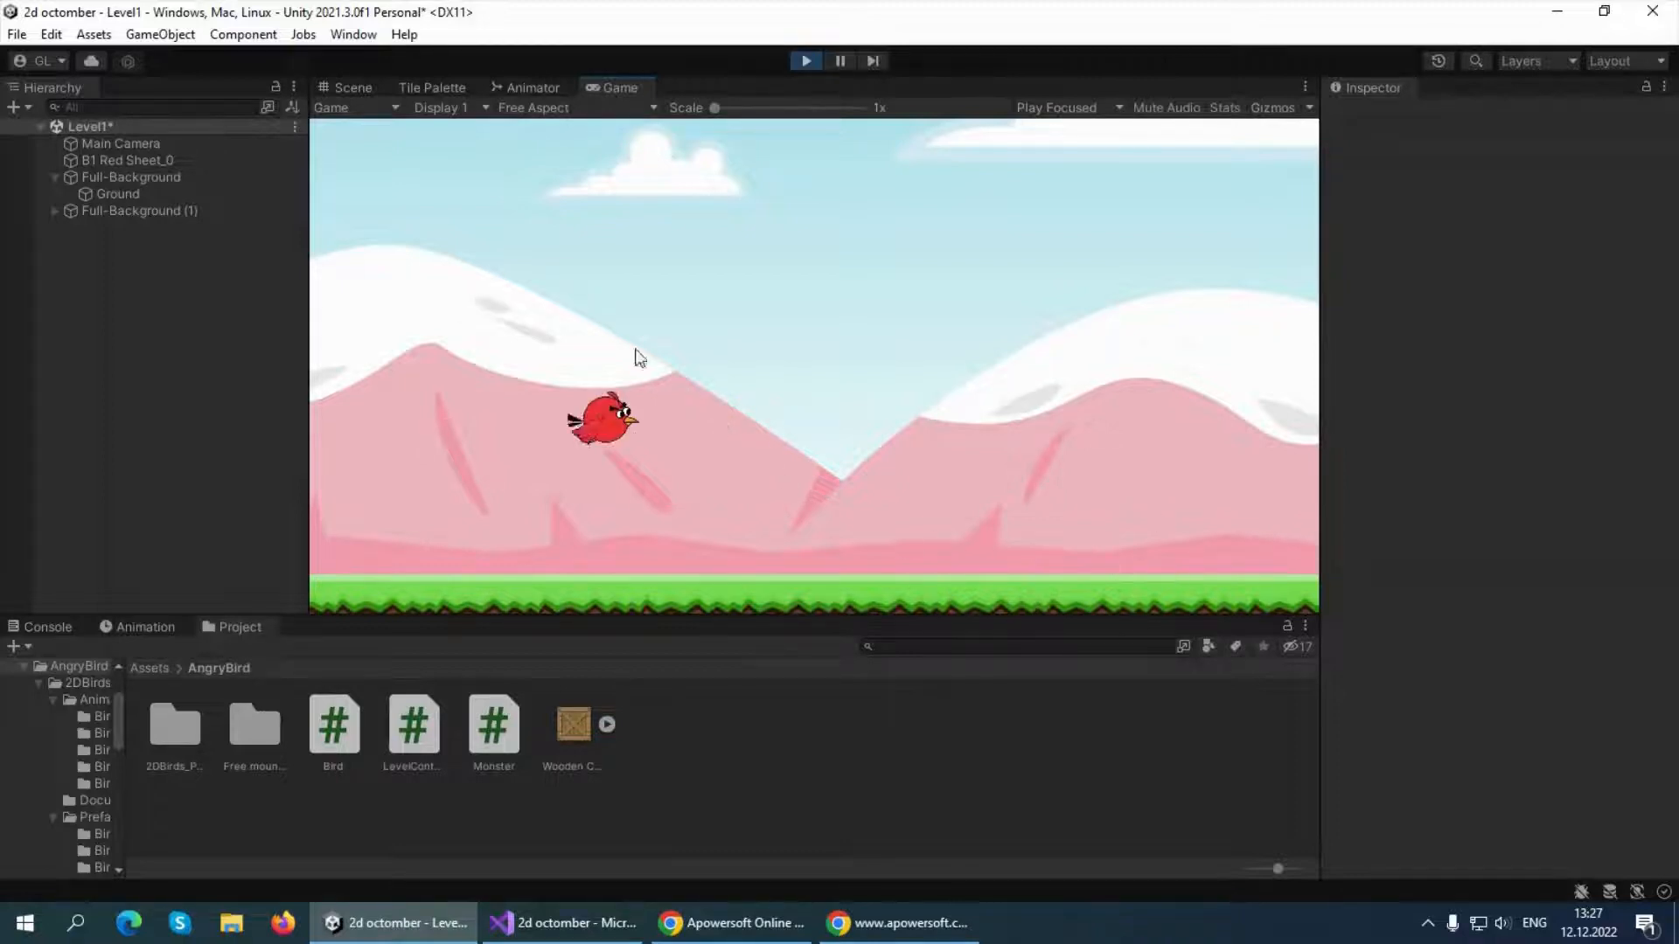
pyautogui.moveTo(612, 418); pyautogui.dragTo(344, 367)
pyautogui.moveTo(590, 404); pyautogui.dragTo(446, 311)
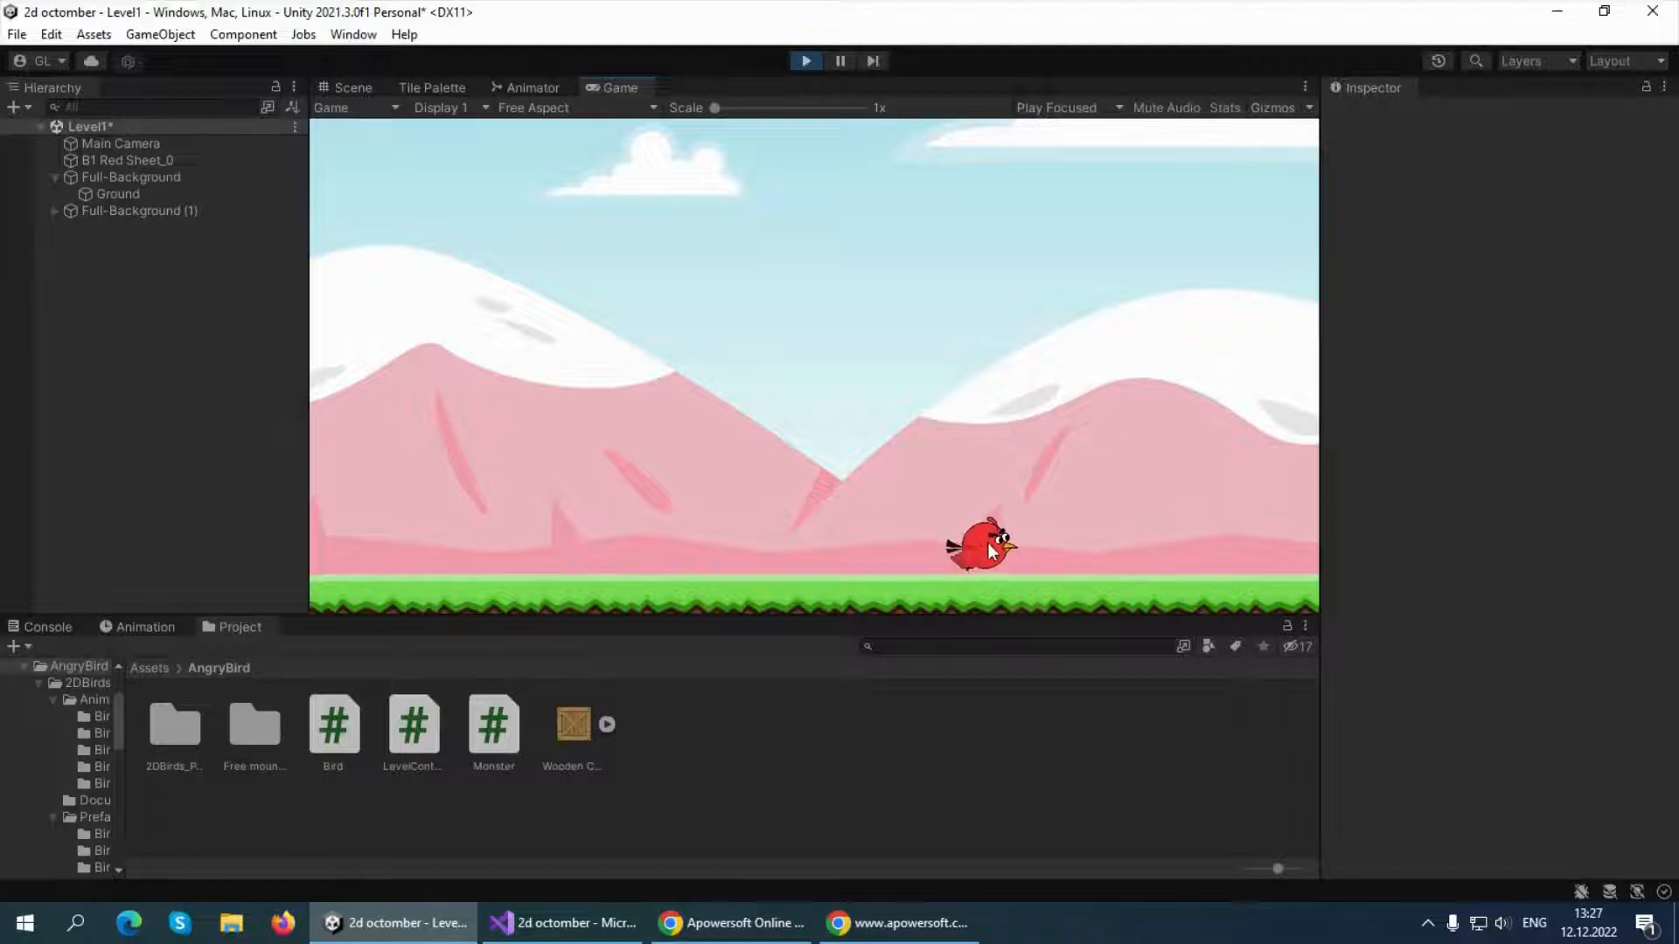
pyautogui.click(806, 61)
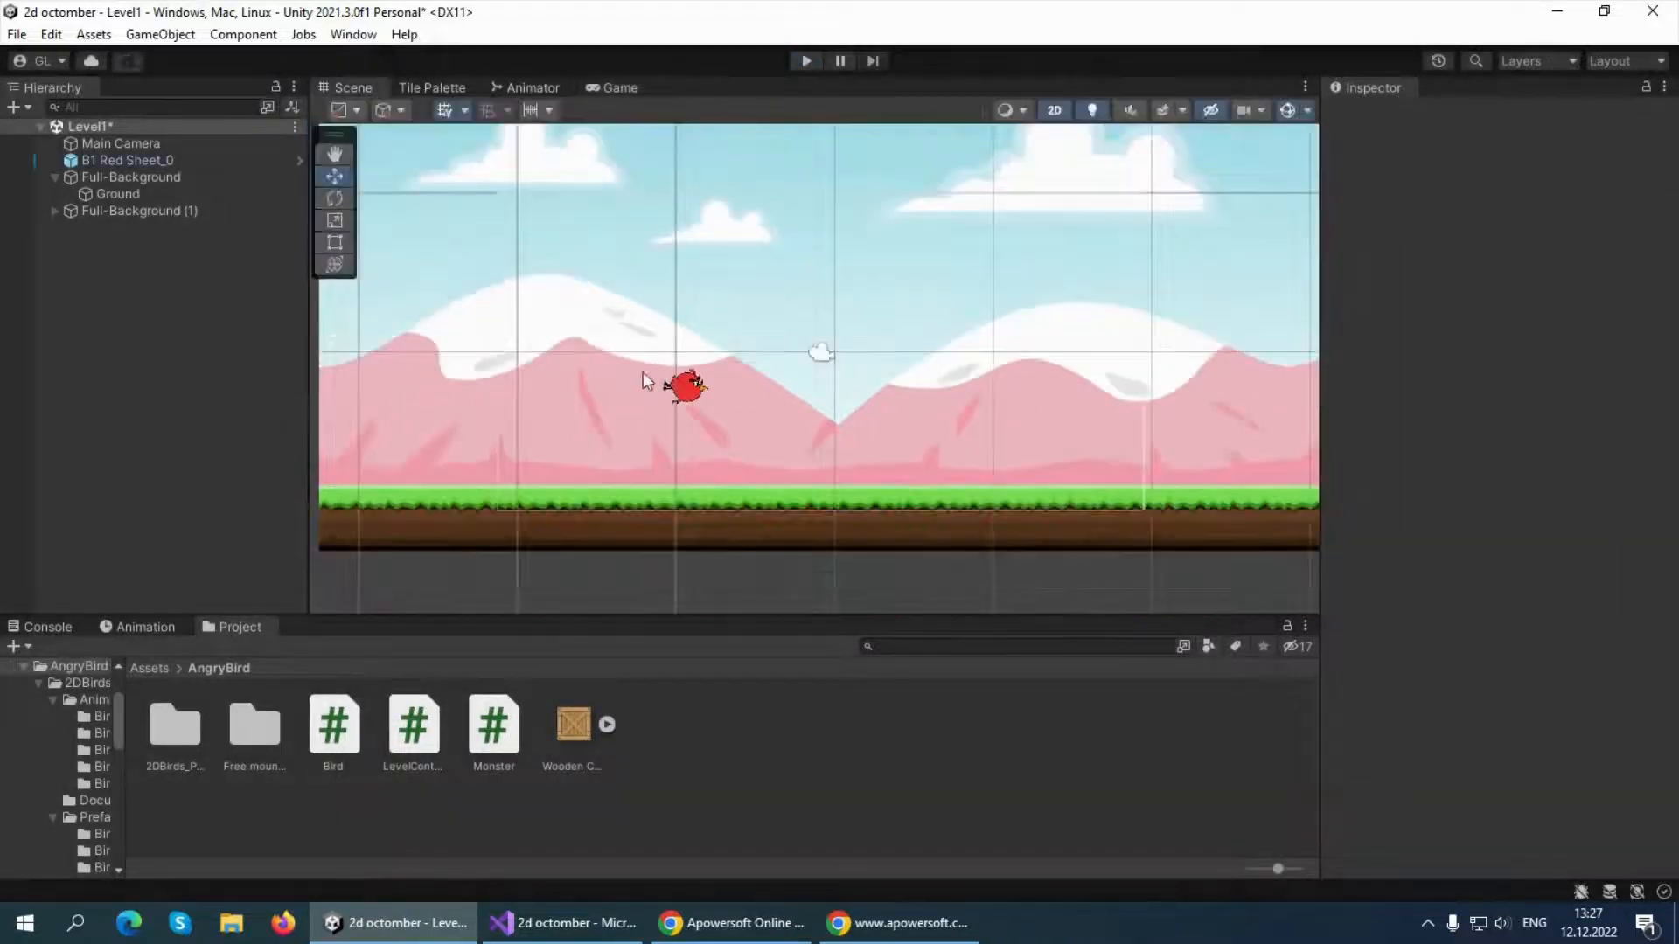
# Place the wooden crate sprite on the grass to the right of the bird, at about X 3.87, Y -3.71, and check it in the Game view
pyautogui.scroll(-1, 683, 387)
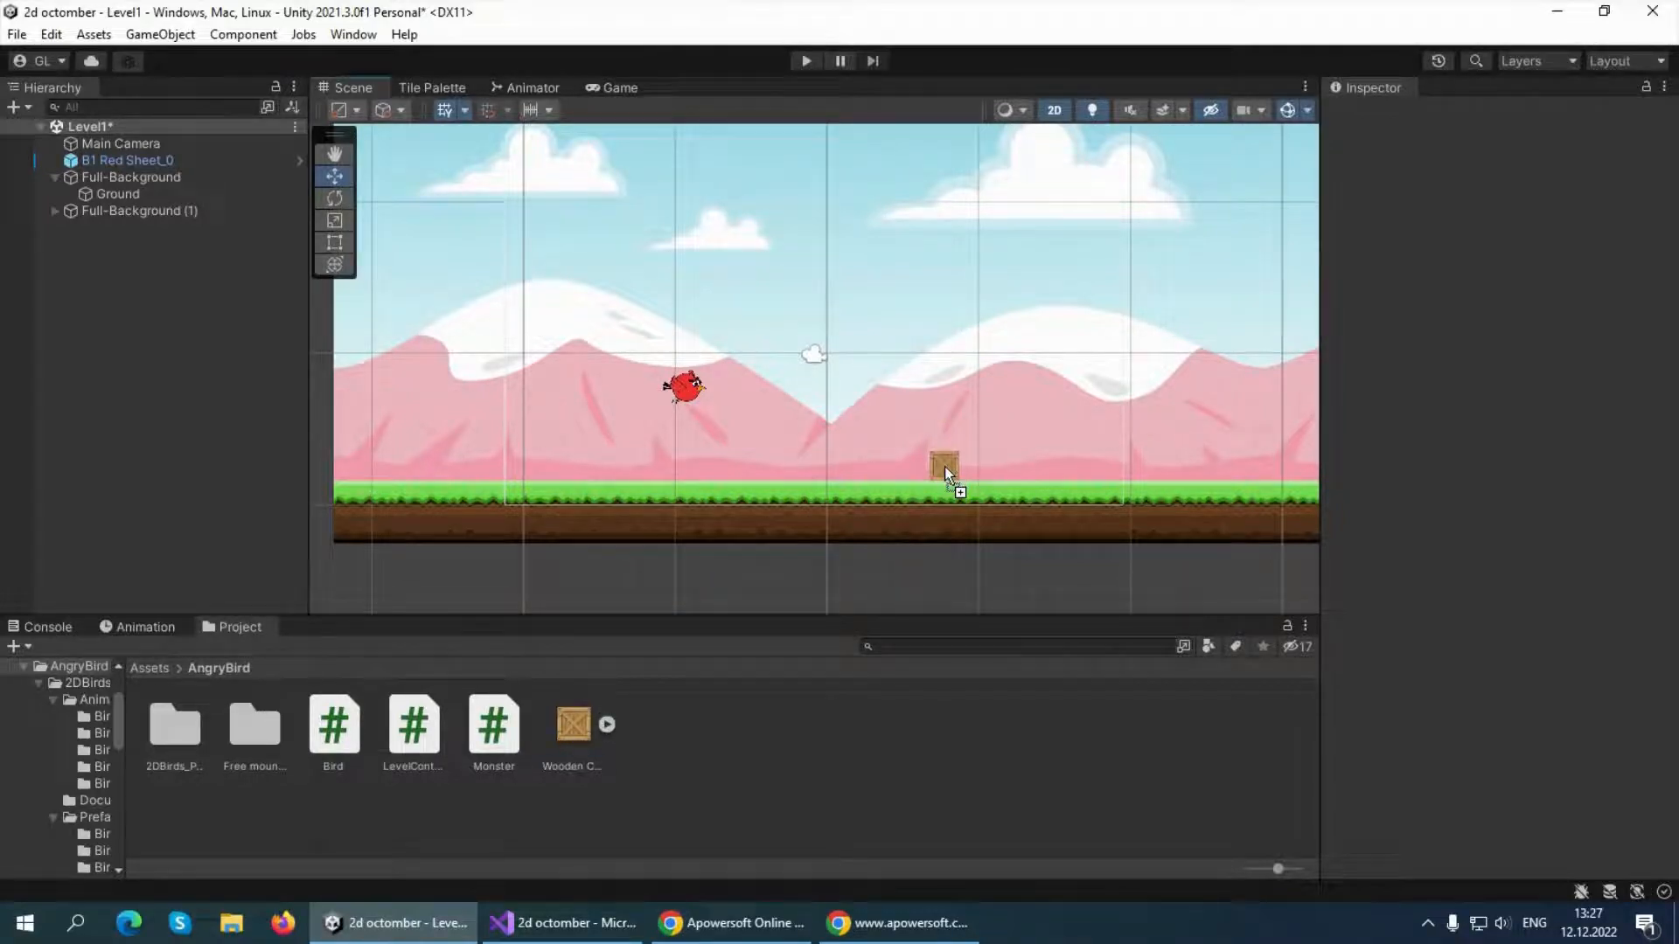
pyautogui.moveTo(944, 465); pyautogui.dragTo(945, 465)
pyautogui.scroll(-2, 991, 453)
pyautogui.scroll(3, 991, 449)
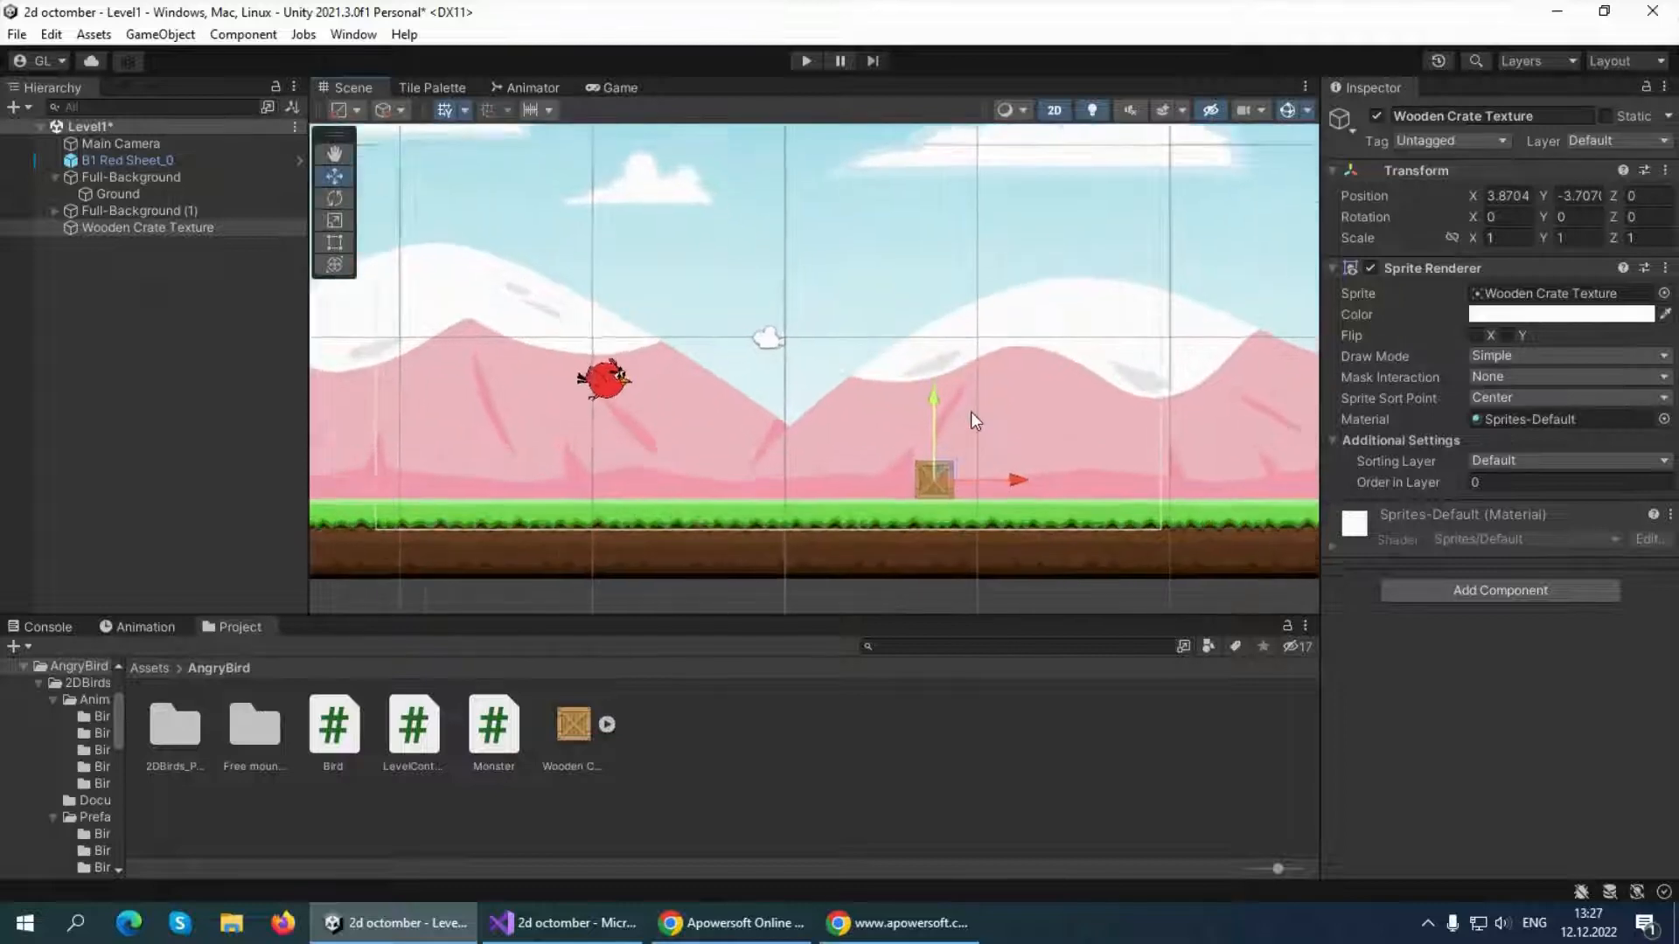
pyautogui.scroll(2, 973, 412)
pyautogui.click(617, 88)
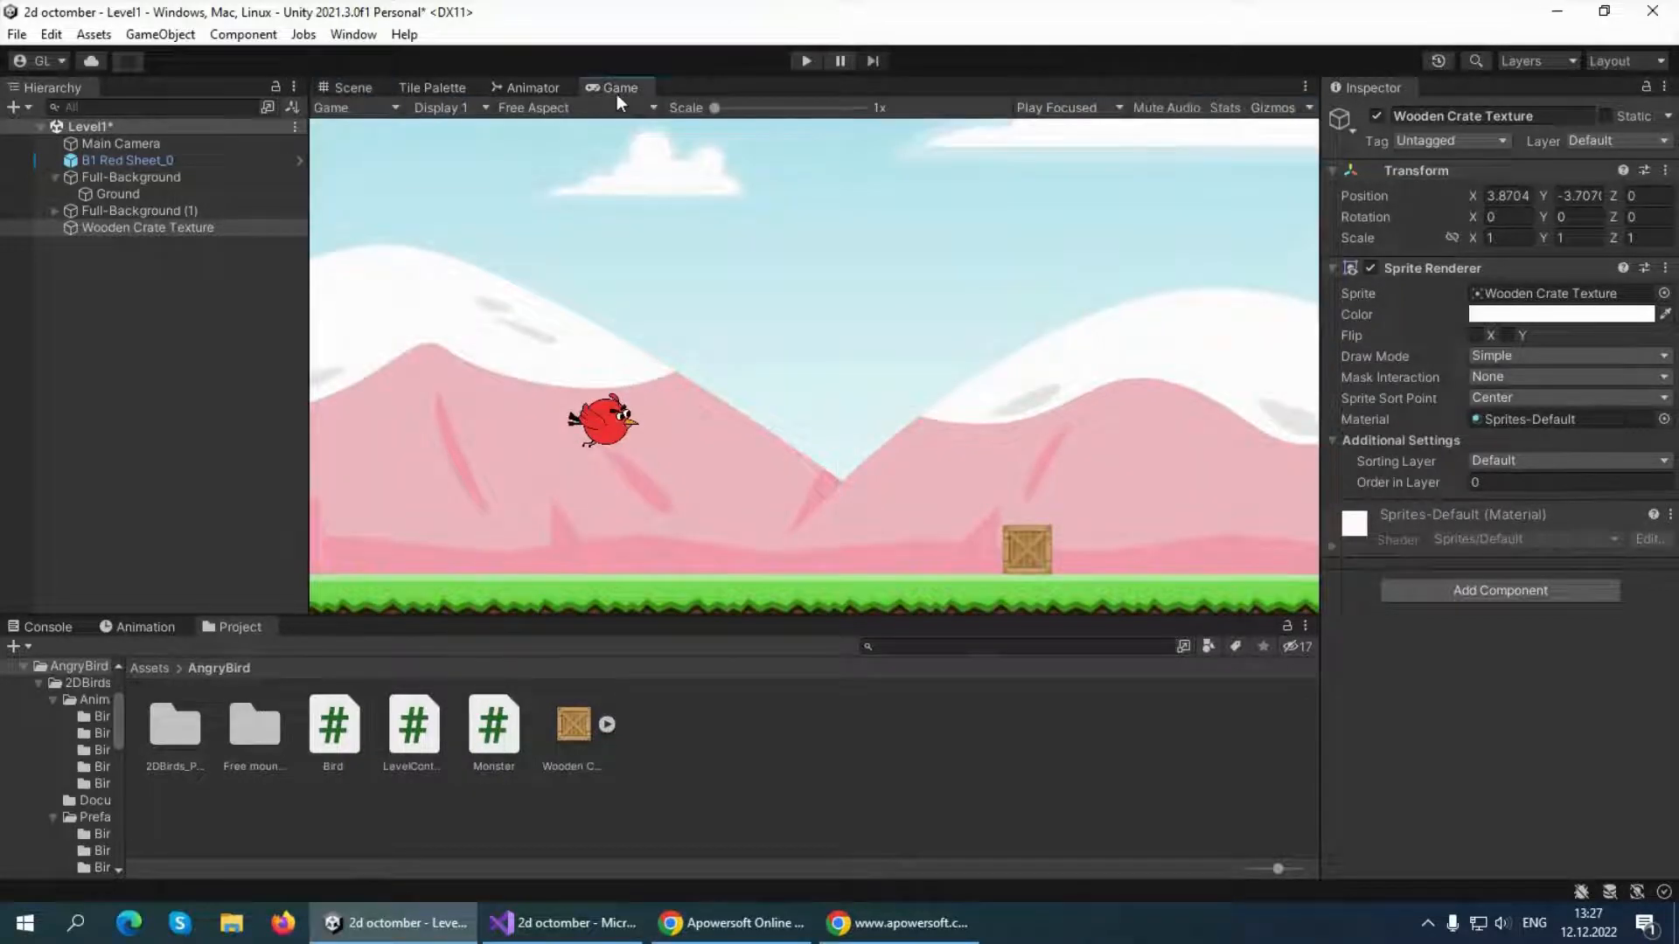
pyautogui.click(353, 89)
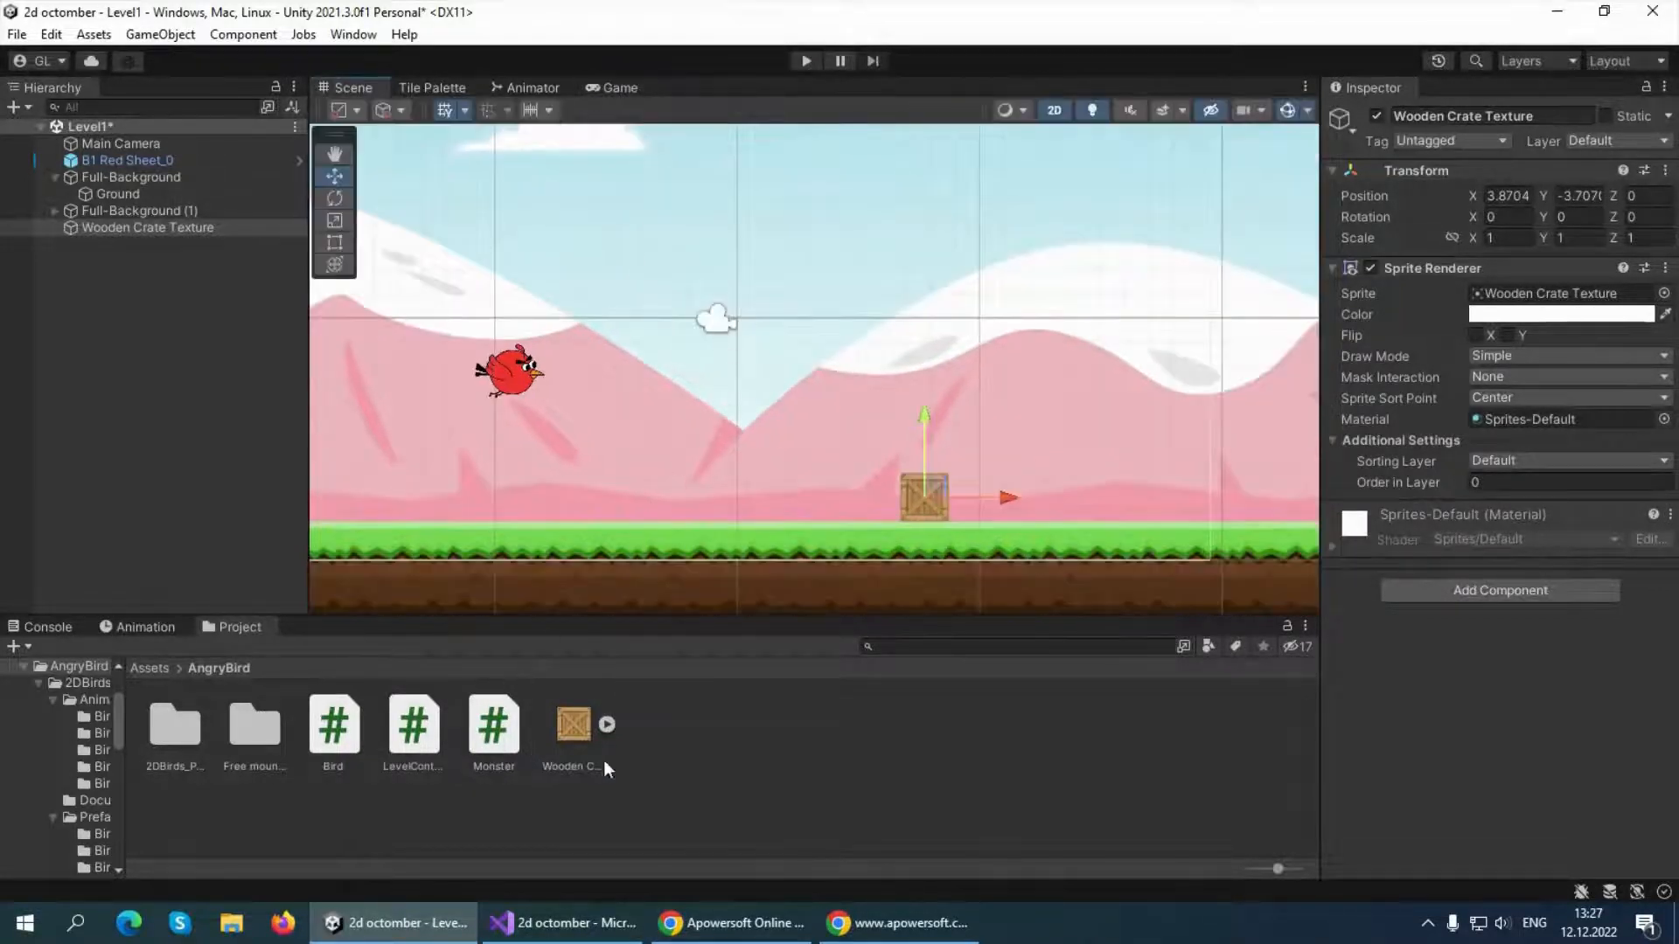
# Add a Box Collider 2D component to the wooden crate
pyautogui.click(1473, 595)
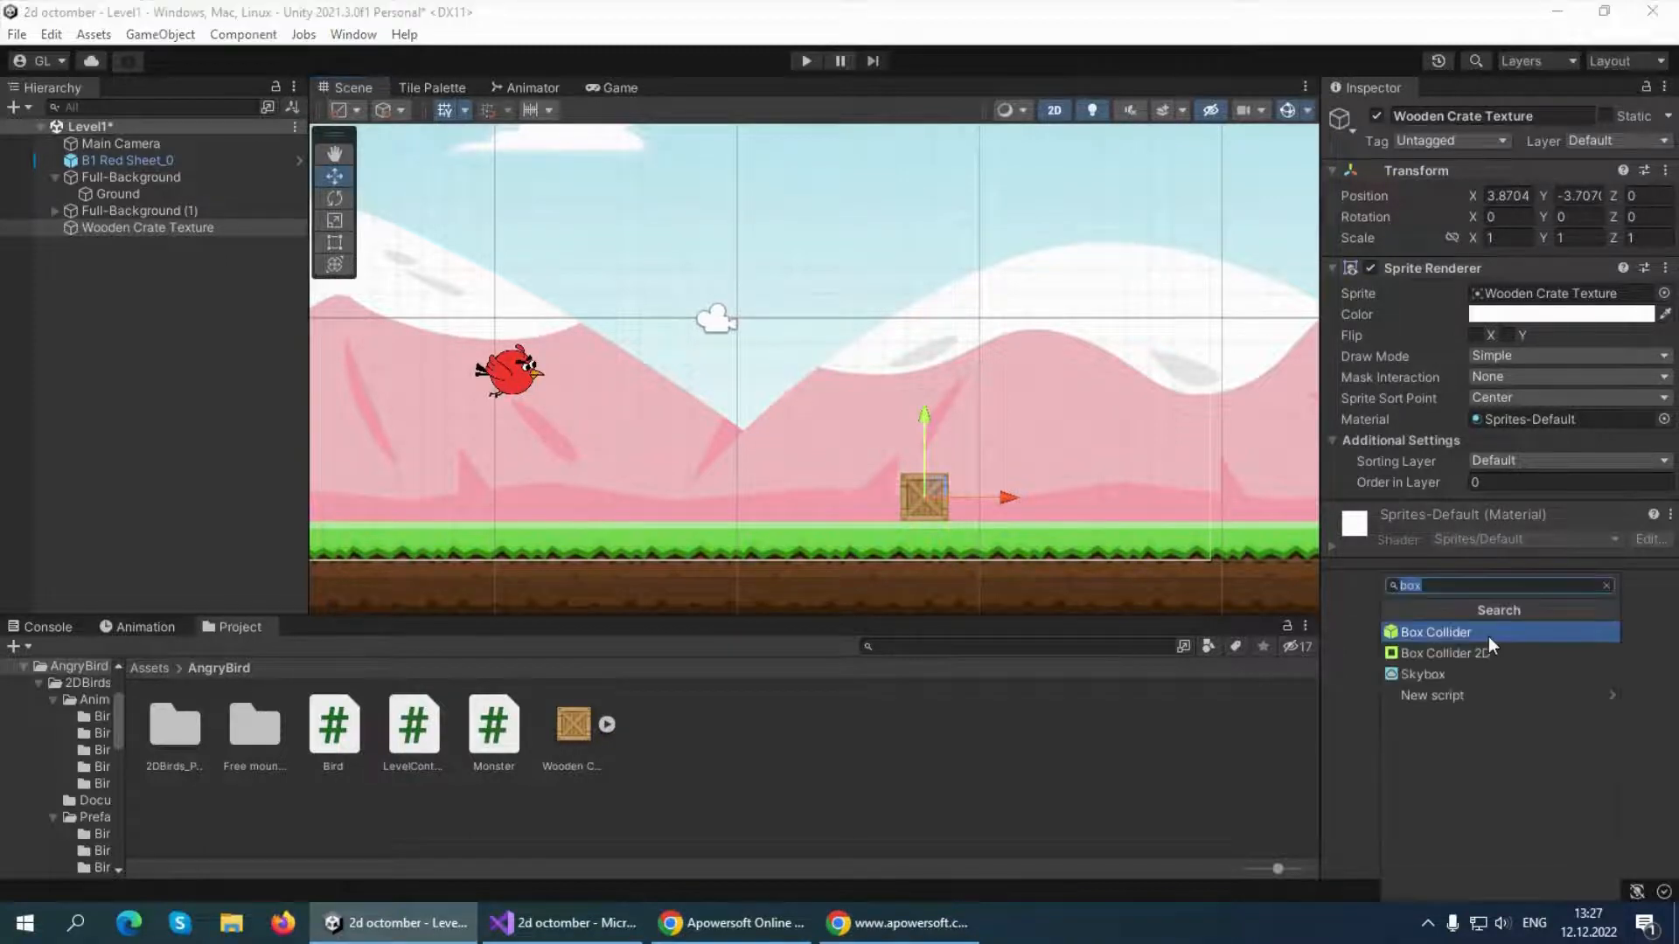
pyautogui.press('BackSpace')
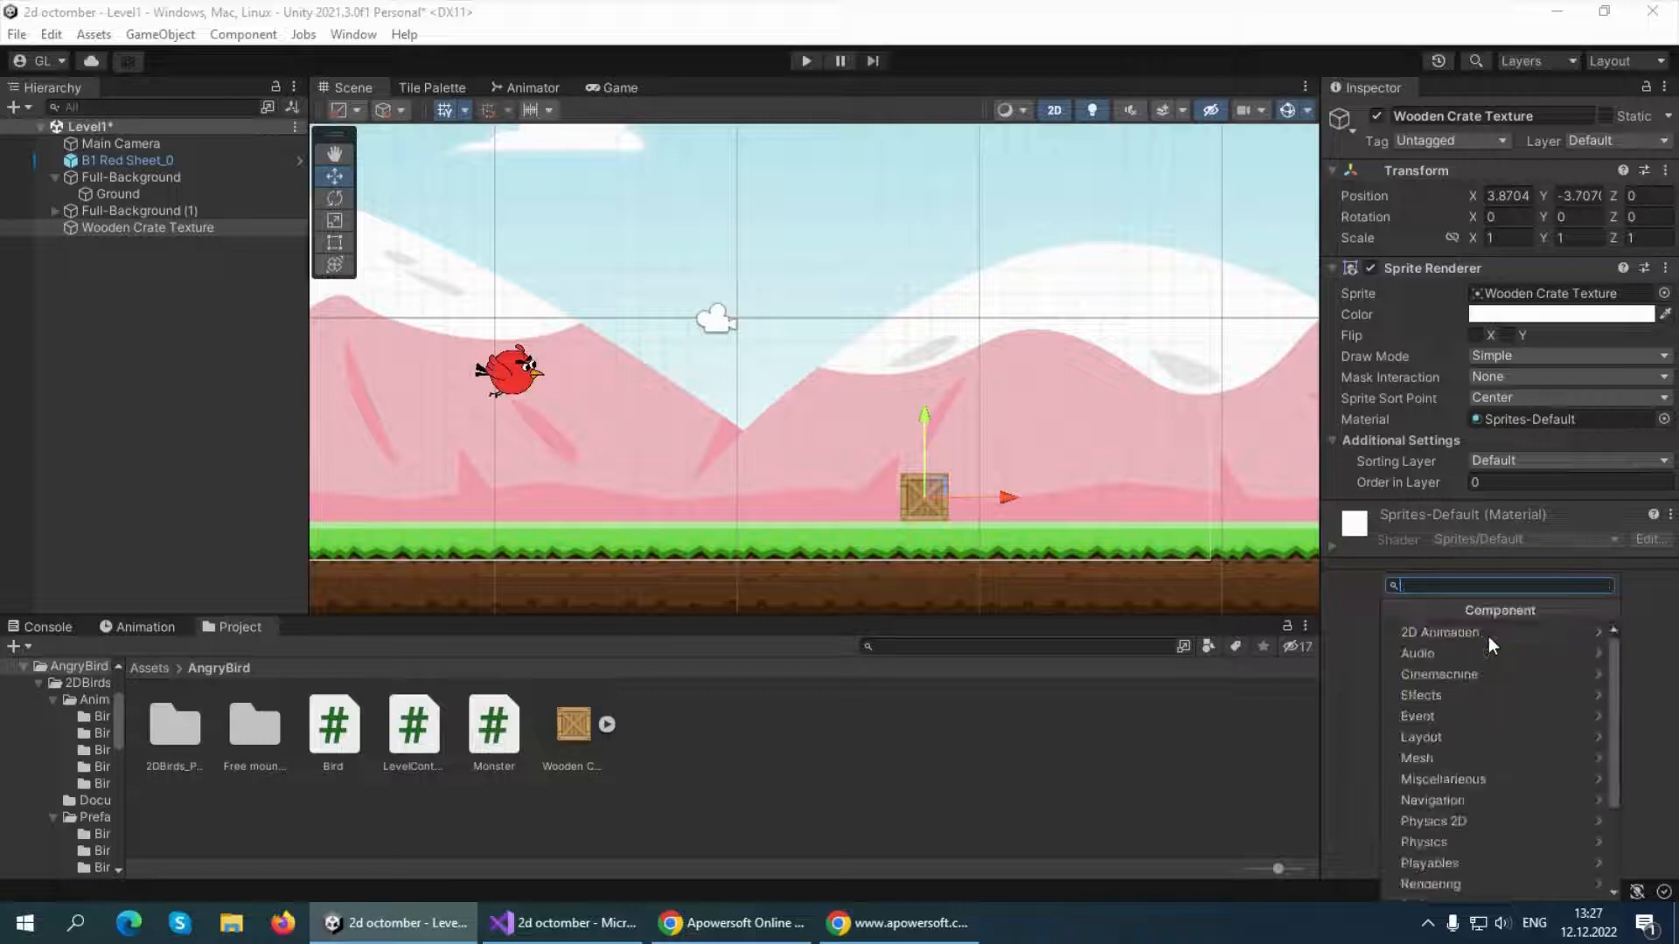
pyautogui.write('box')
pyautogui.press('Down')
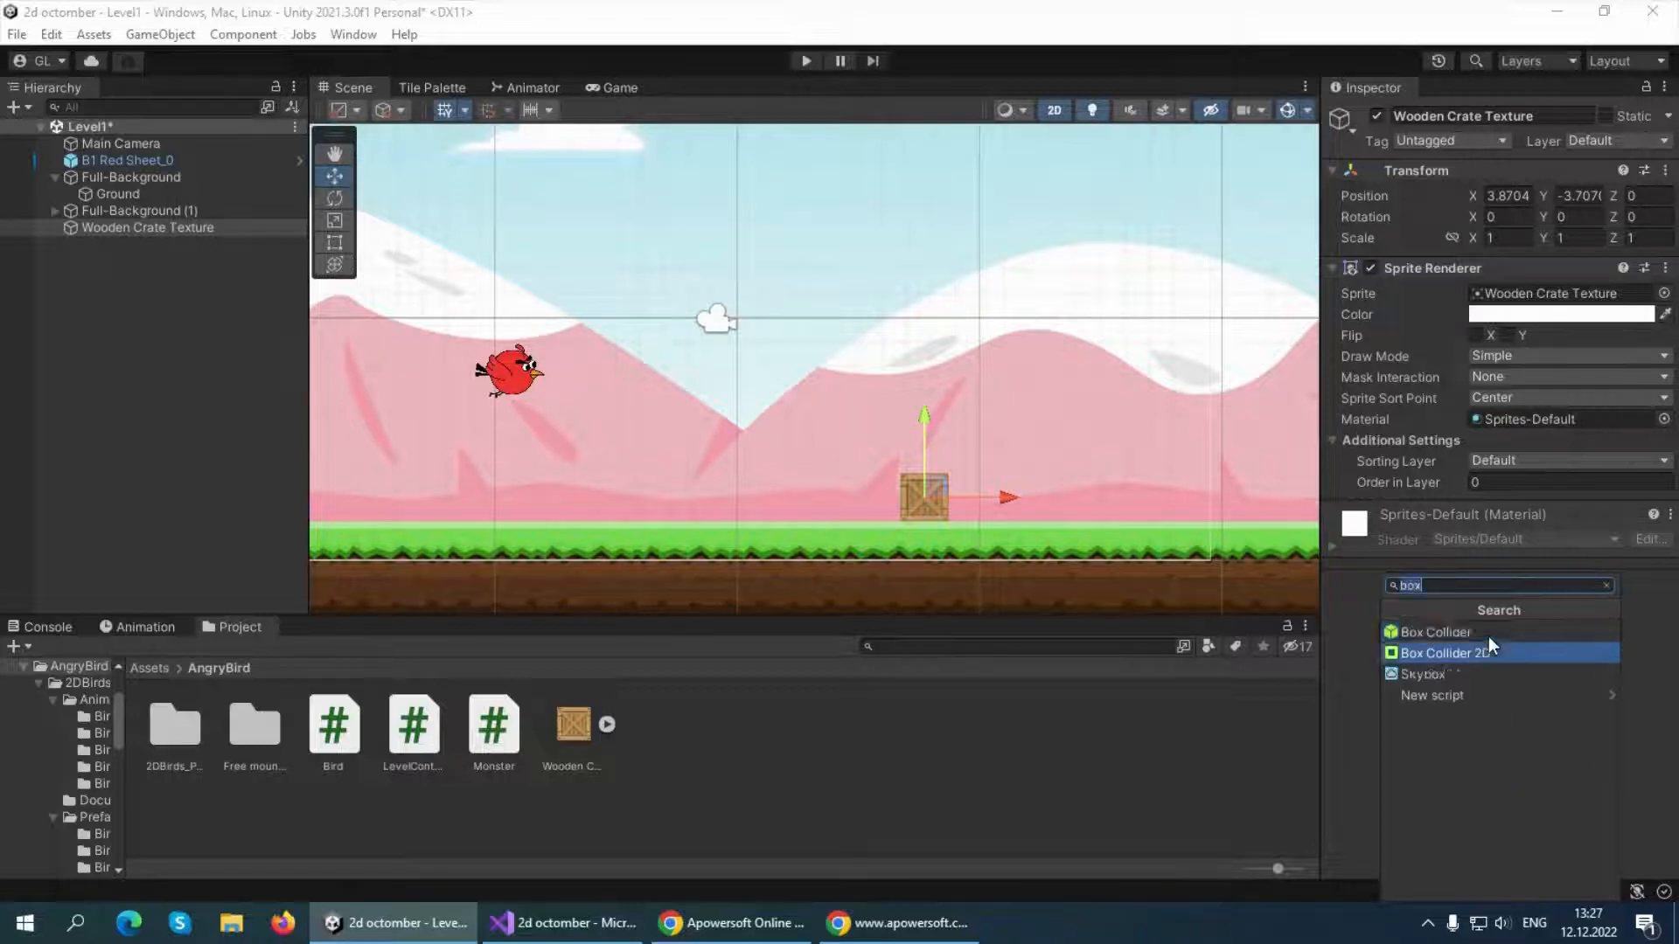
pyautogui.press('Return')
# Add a Rigidbody 2D component to the wooden crate
pyautogui.scroll(-4, 1399, 691)
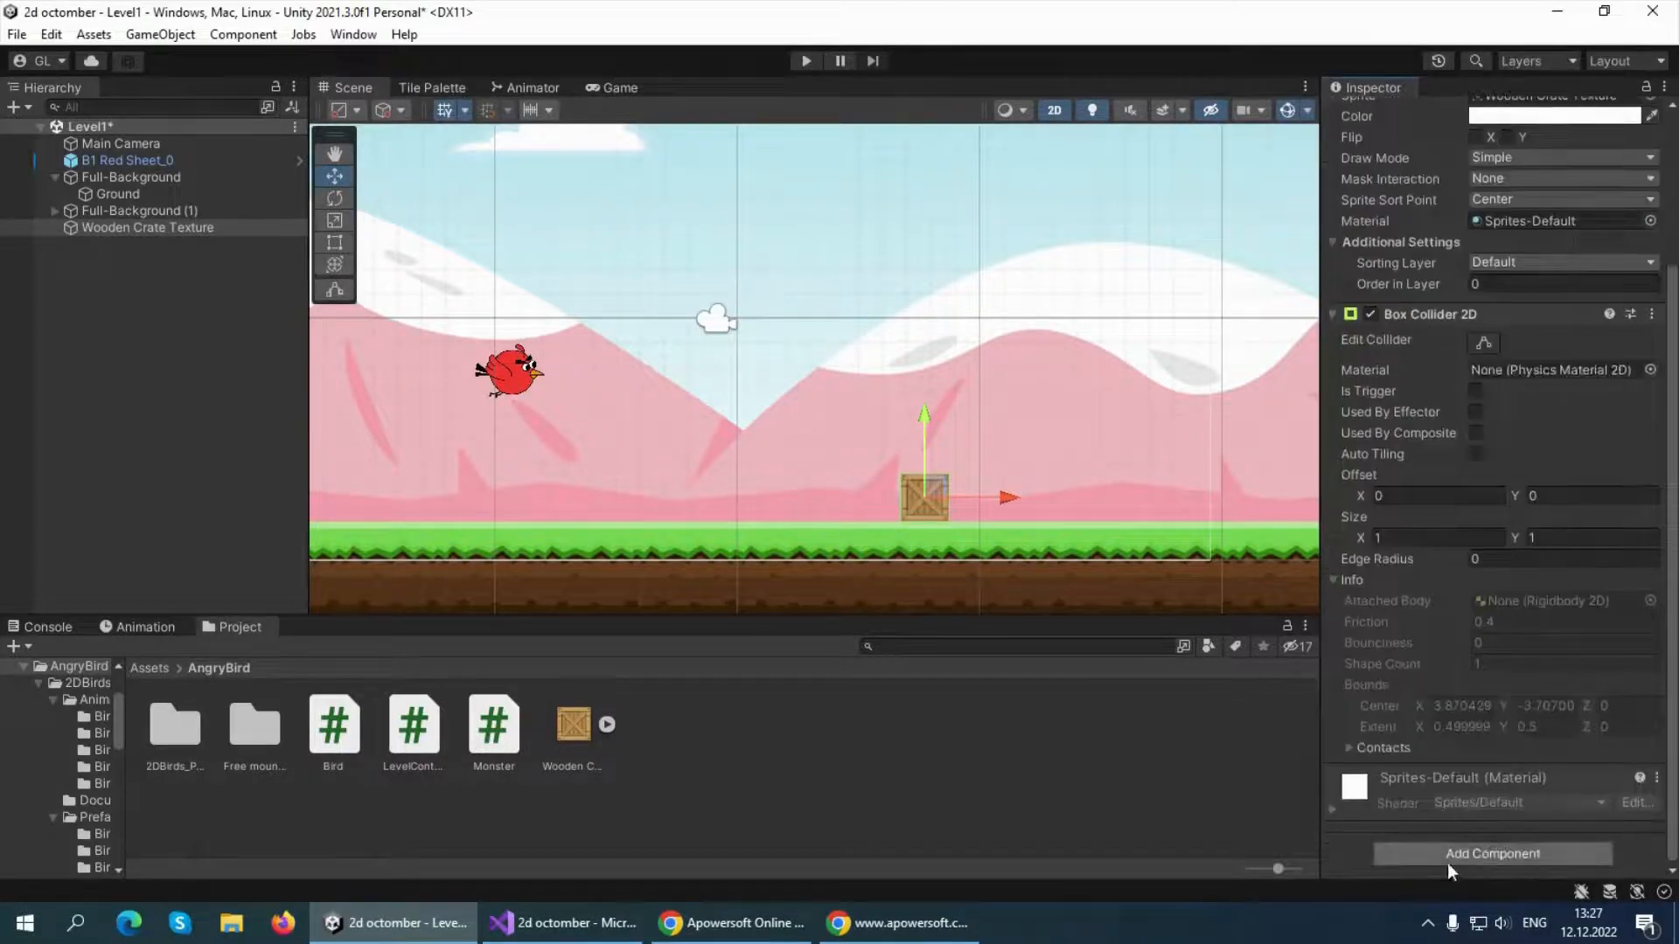
pyautogui.click(1450, 864)
pyautogui.write('rigid')
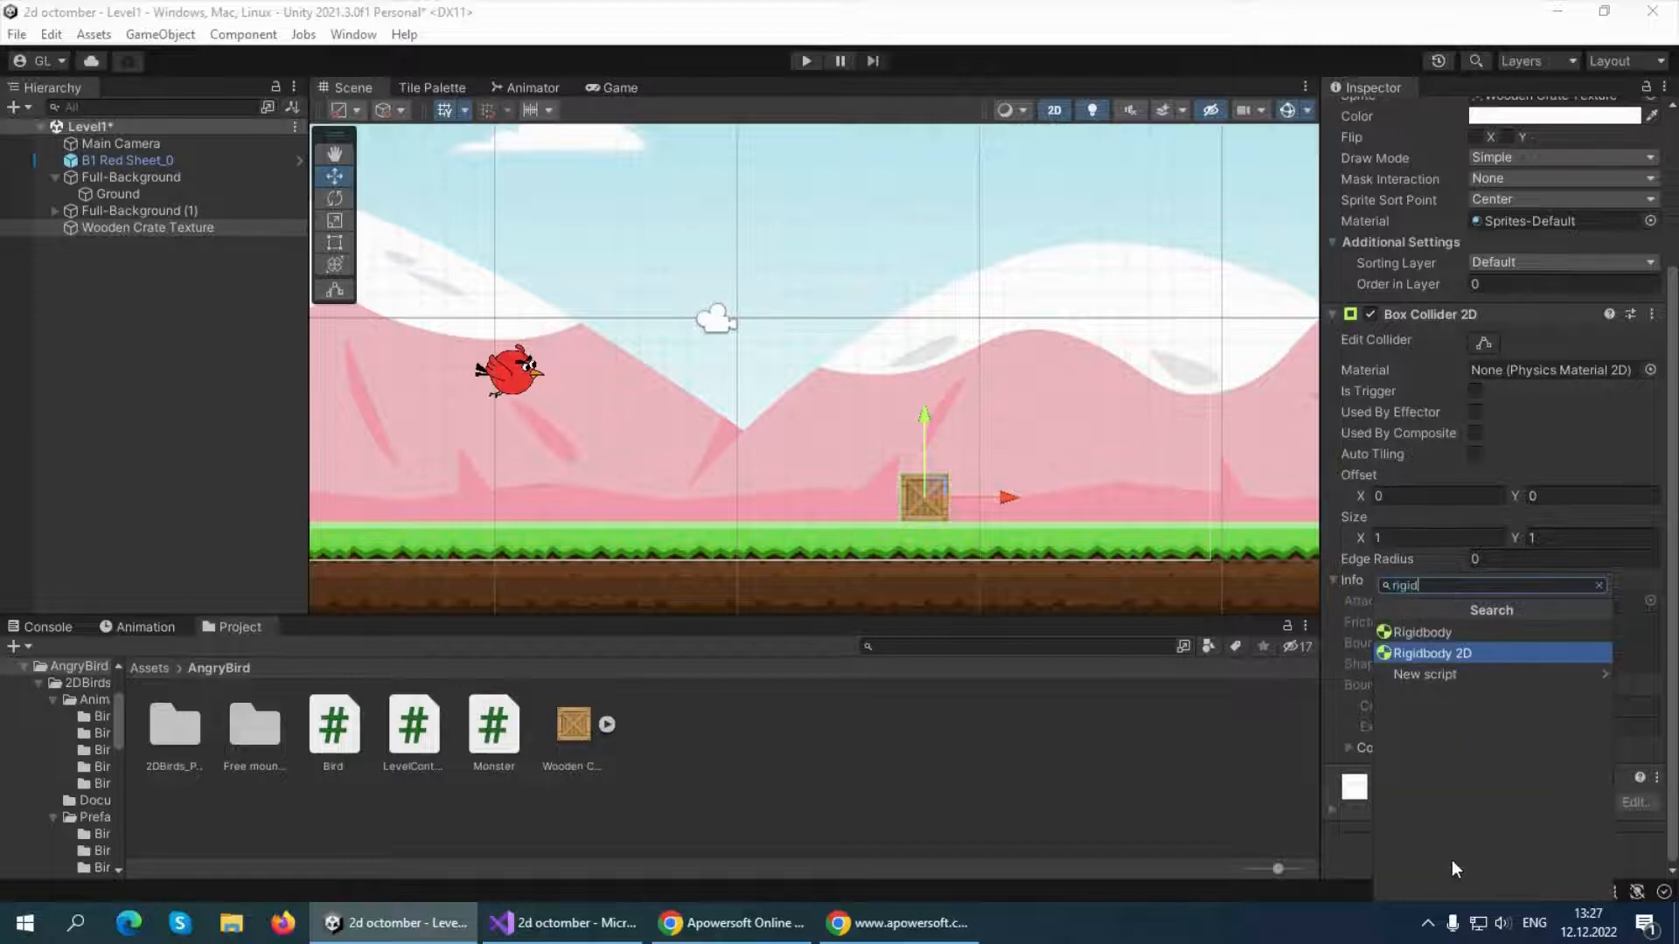
pyautogui.click(1420, 658)
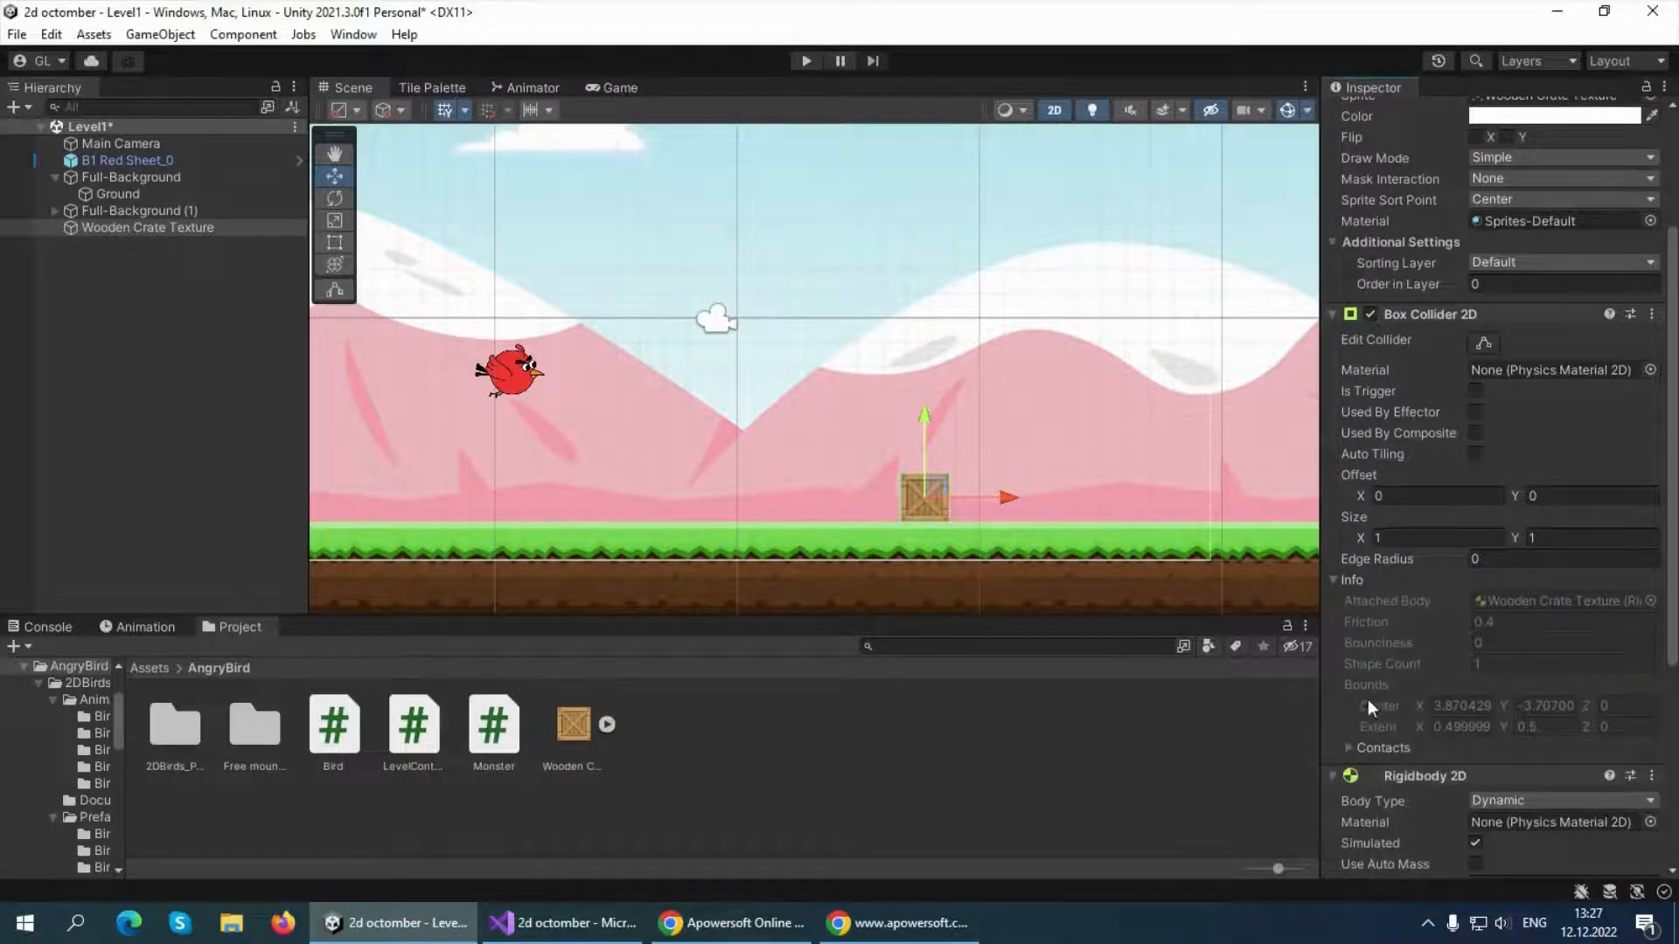
pyautogui.scroll(-4, 1399, 726)
# Duplicate the Wooden Crate Texture object in the level
pyautogui.click(54, 244)
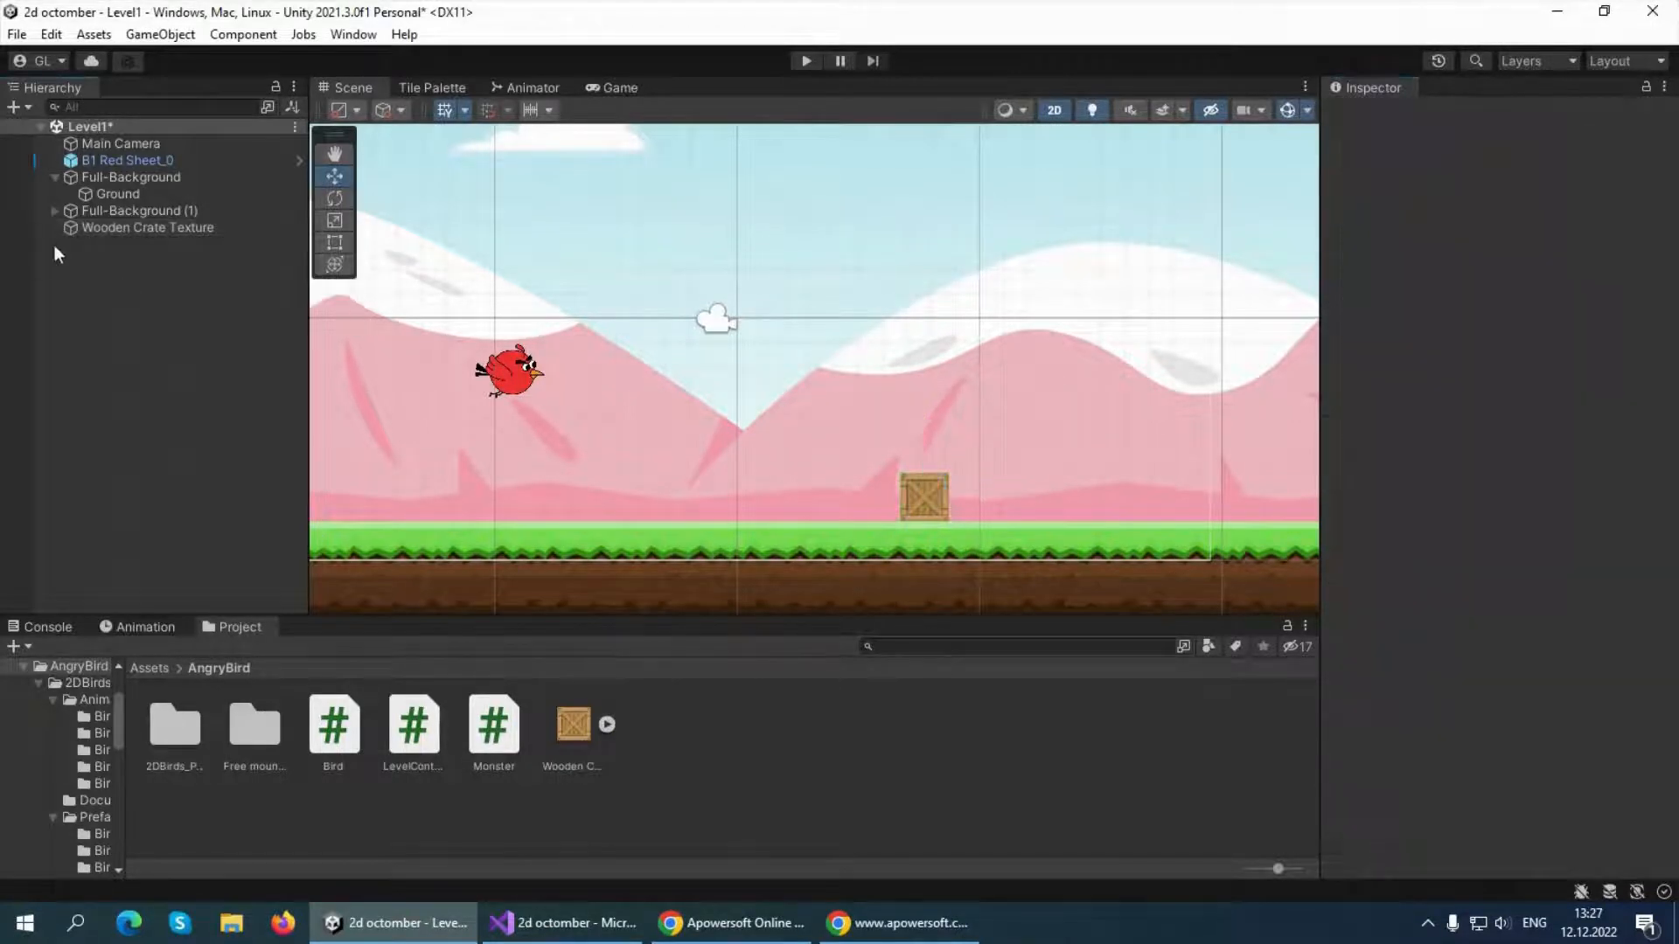
pyautogui.click(148, 229)
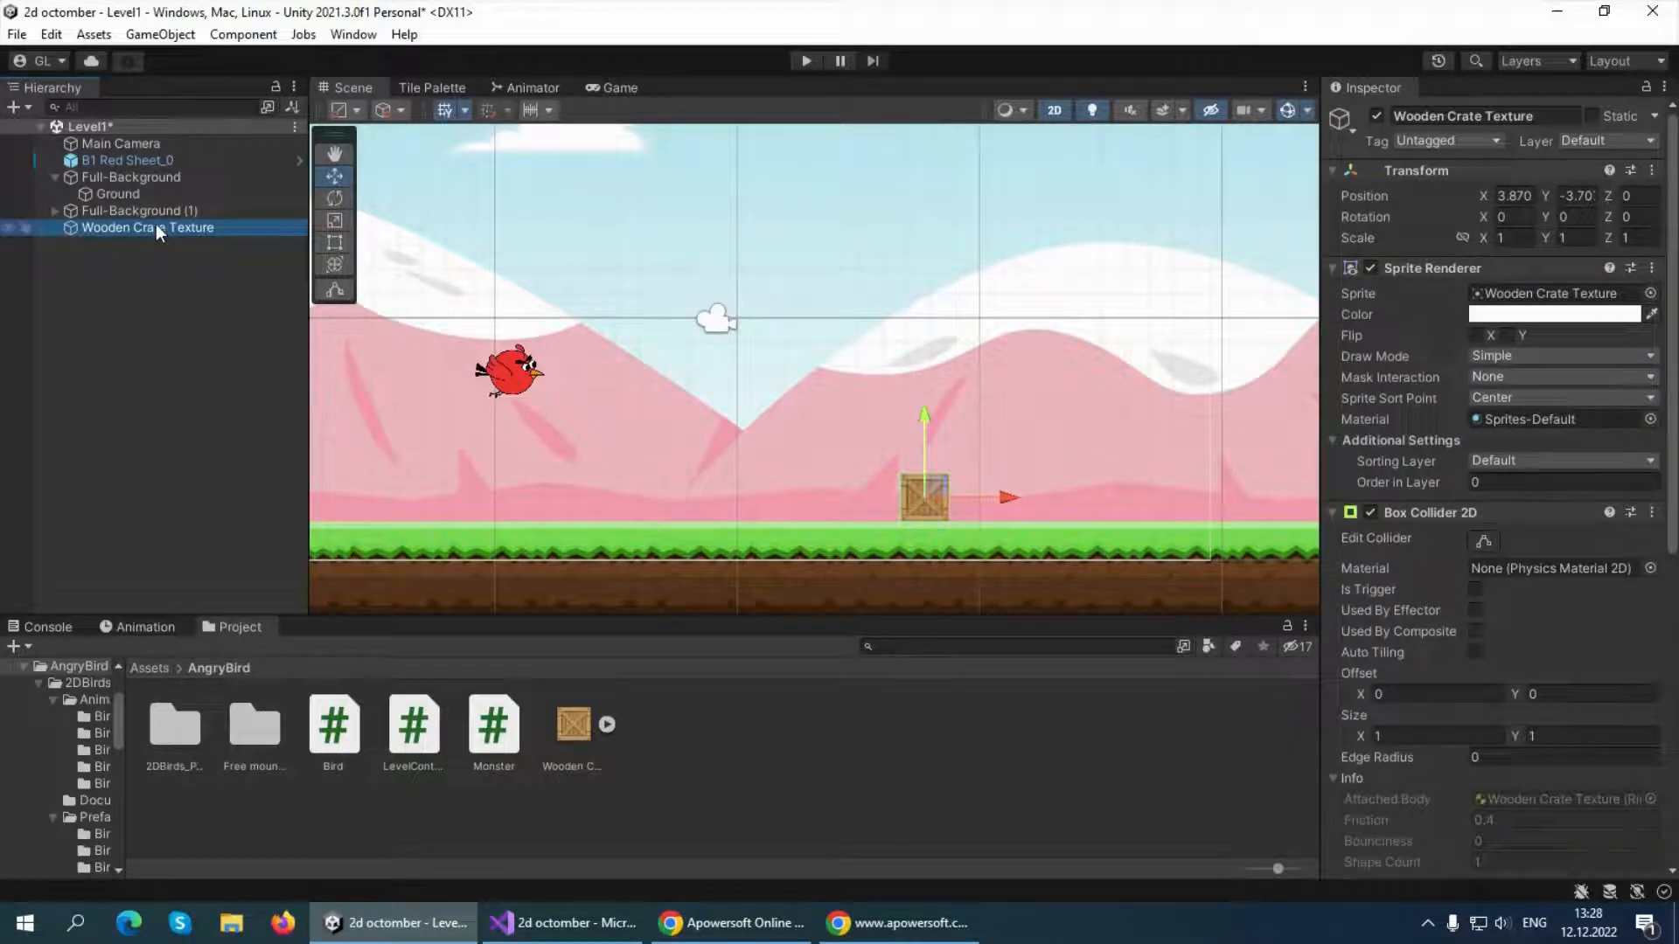
pyautogui.hotkey('ctrl', 'd')
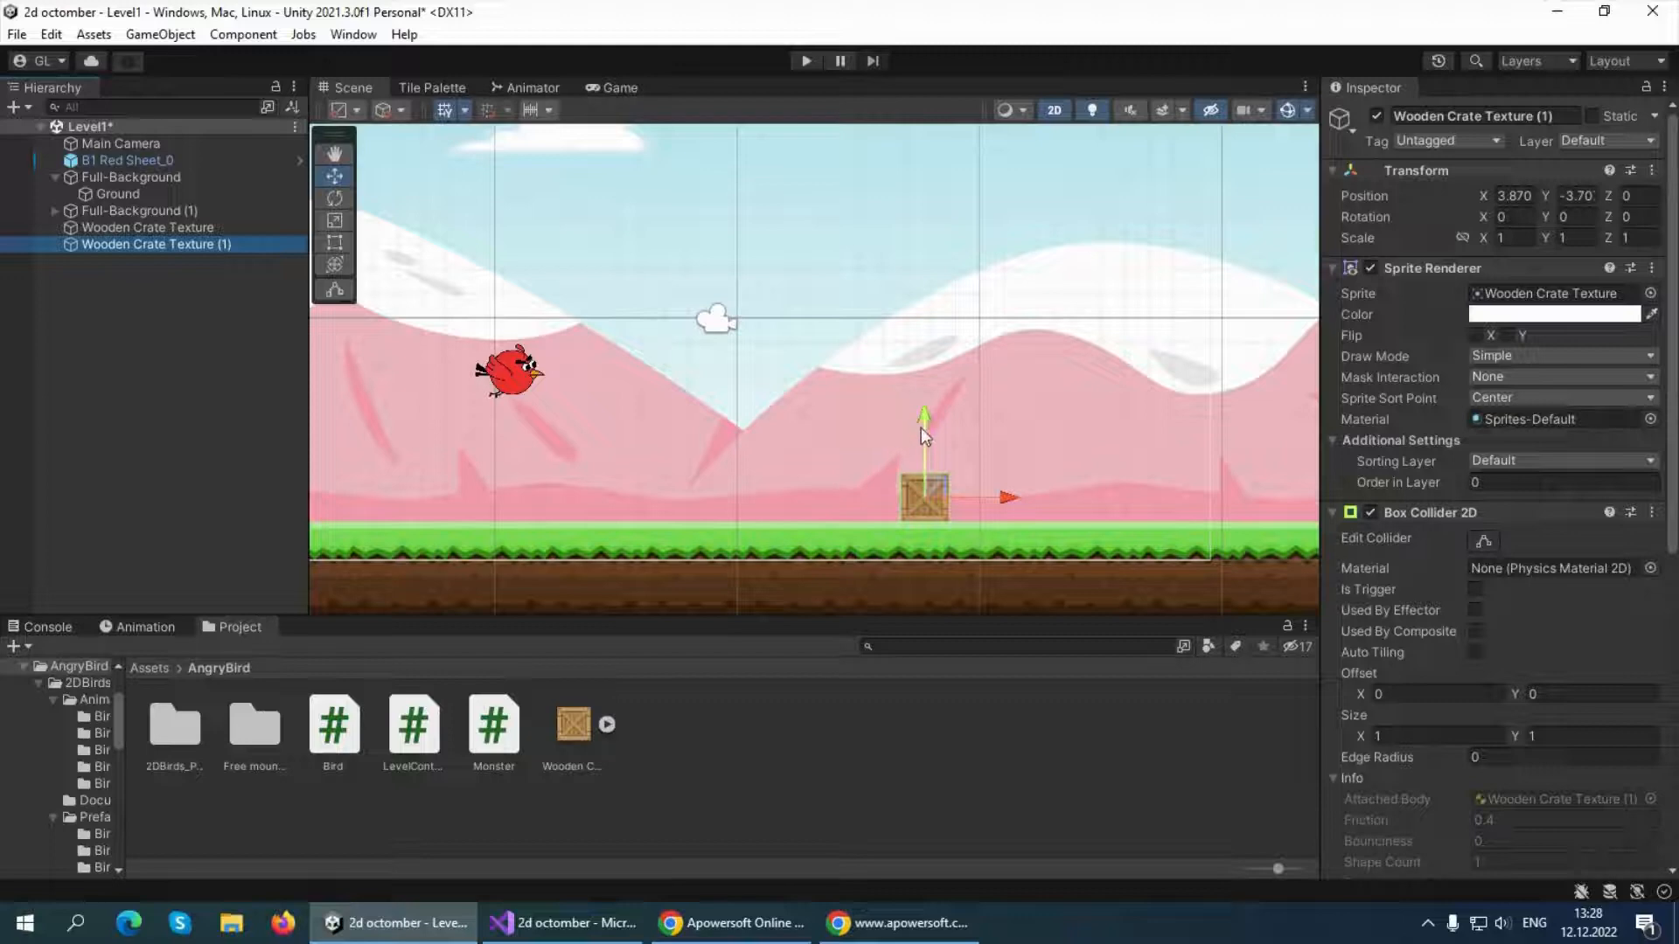
# Stack duplicated wooden crates on the first one into a six-crate column reaching Y 1.05, checking it in the Game view
pyautogui.moveTo(921, 428); pyautogui.dragTo(926, 232)
pyautogui.hotkey('ctrl', 'd')
pyautogui.hotkey('ctrl', 'd')
pyautogui.hotkey('ctrl', 'd')
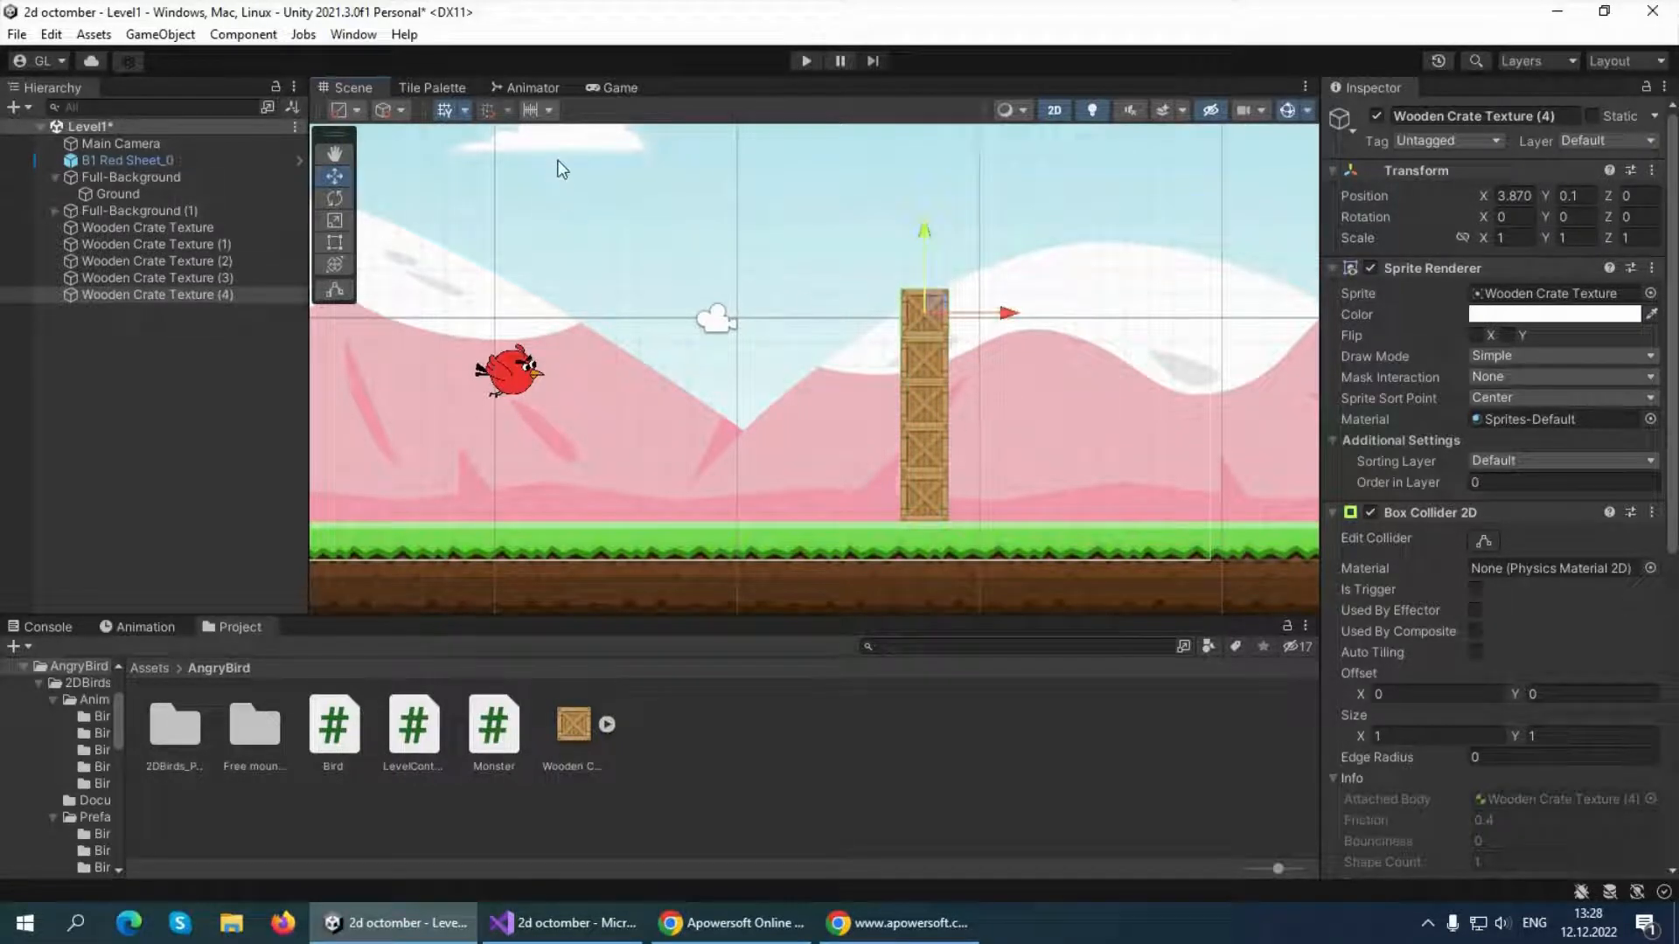
pyautogui.click(602, 87)
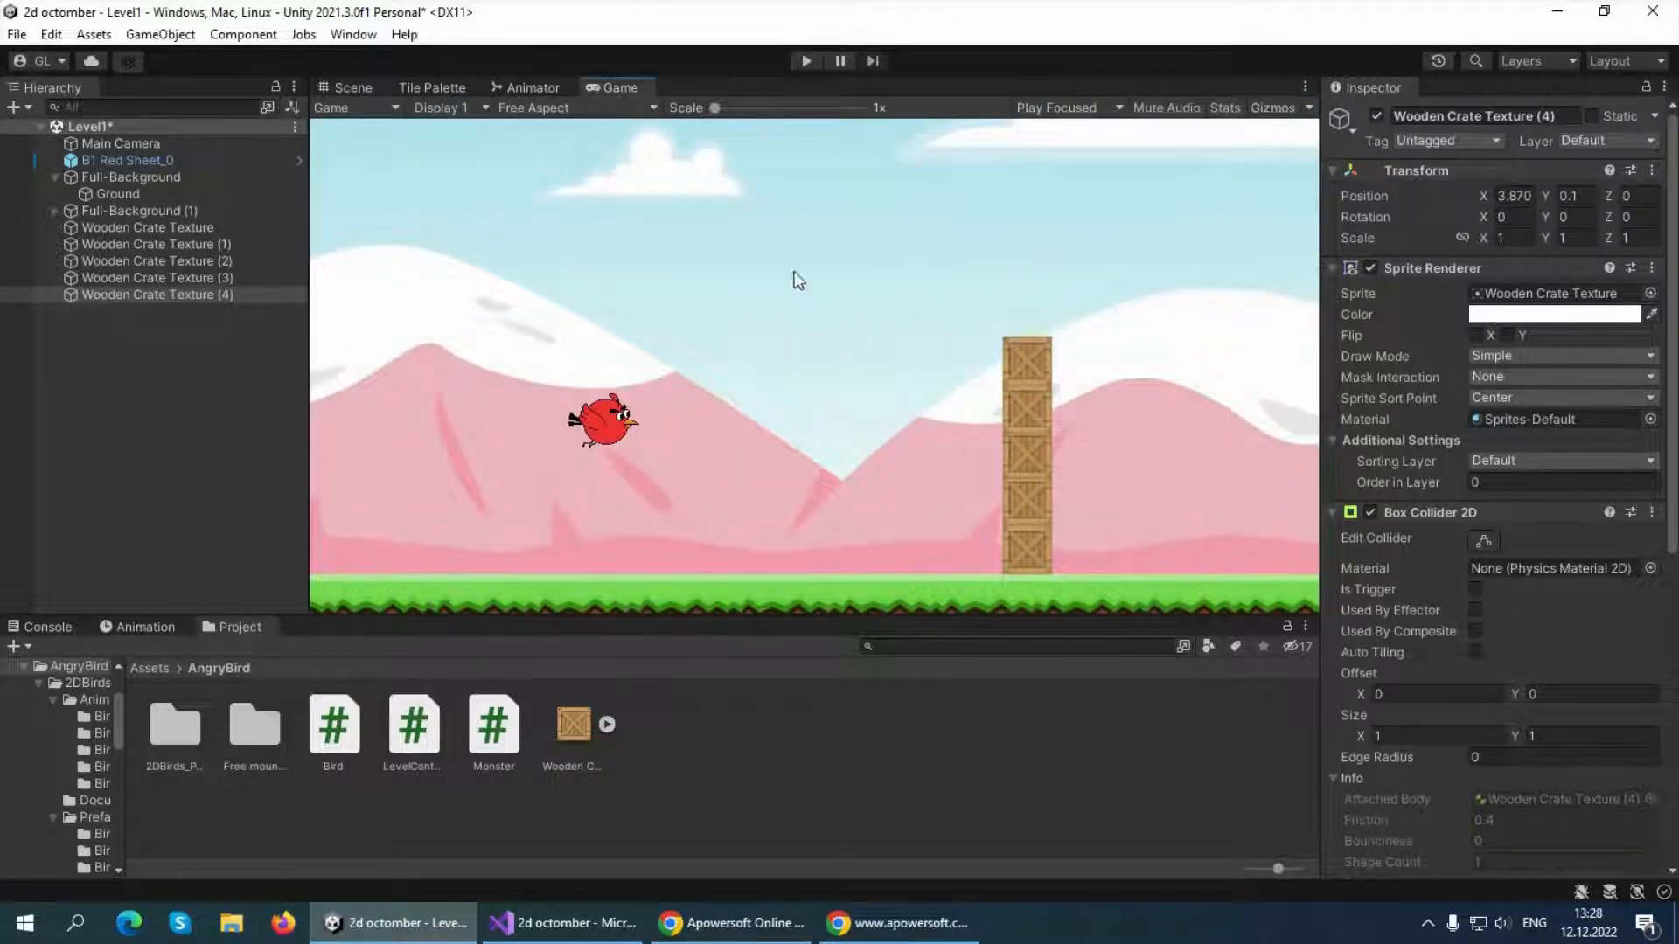
pyautogui.click(346, 88)
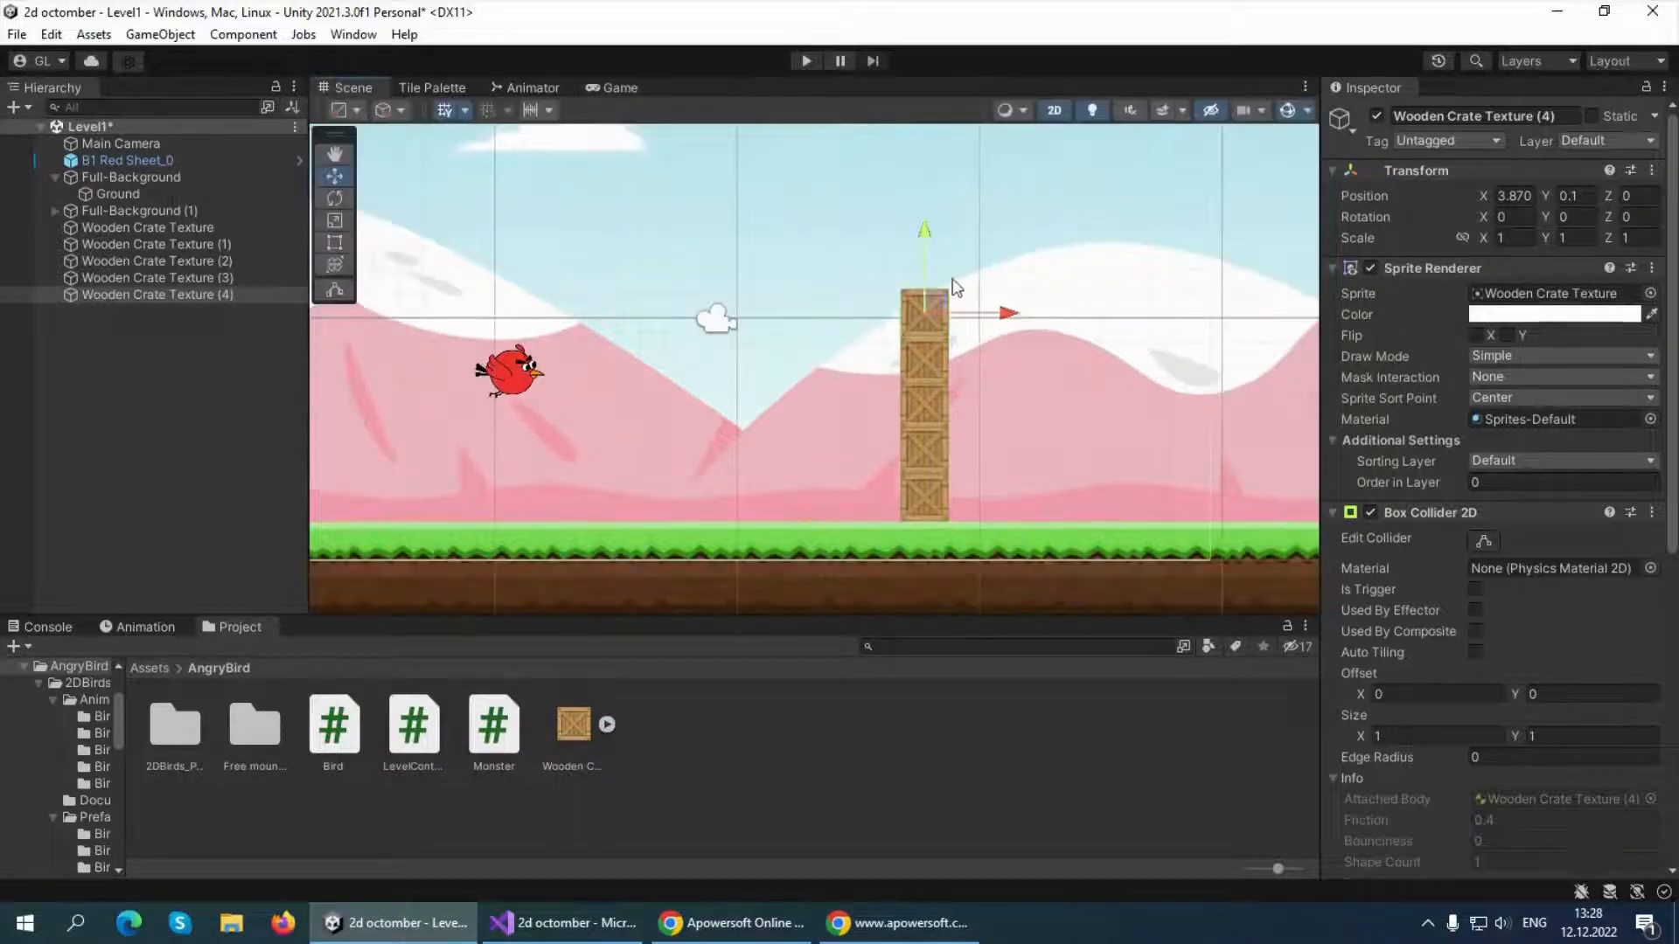
pyautogui.hotkey('ctrl', 'd')
pyautogui.moveTo(928, 247); pyautogui.dragTo(924, 194)
pyautogui.click(612, 88)
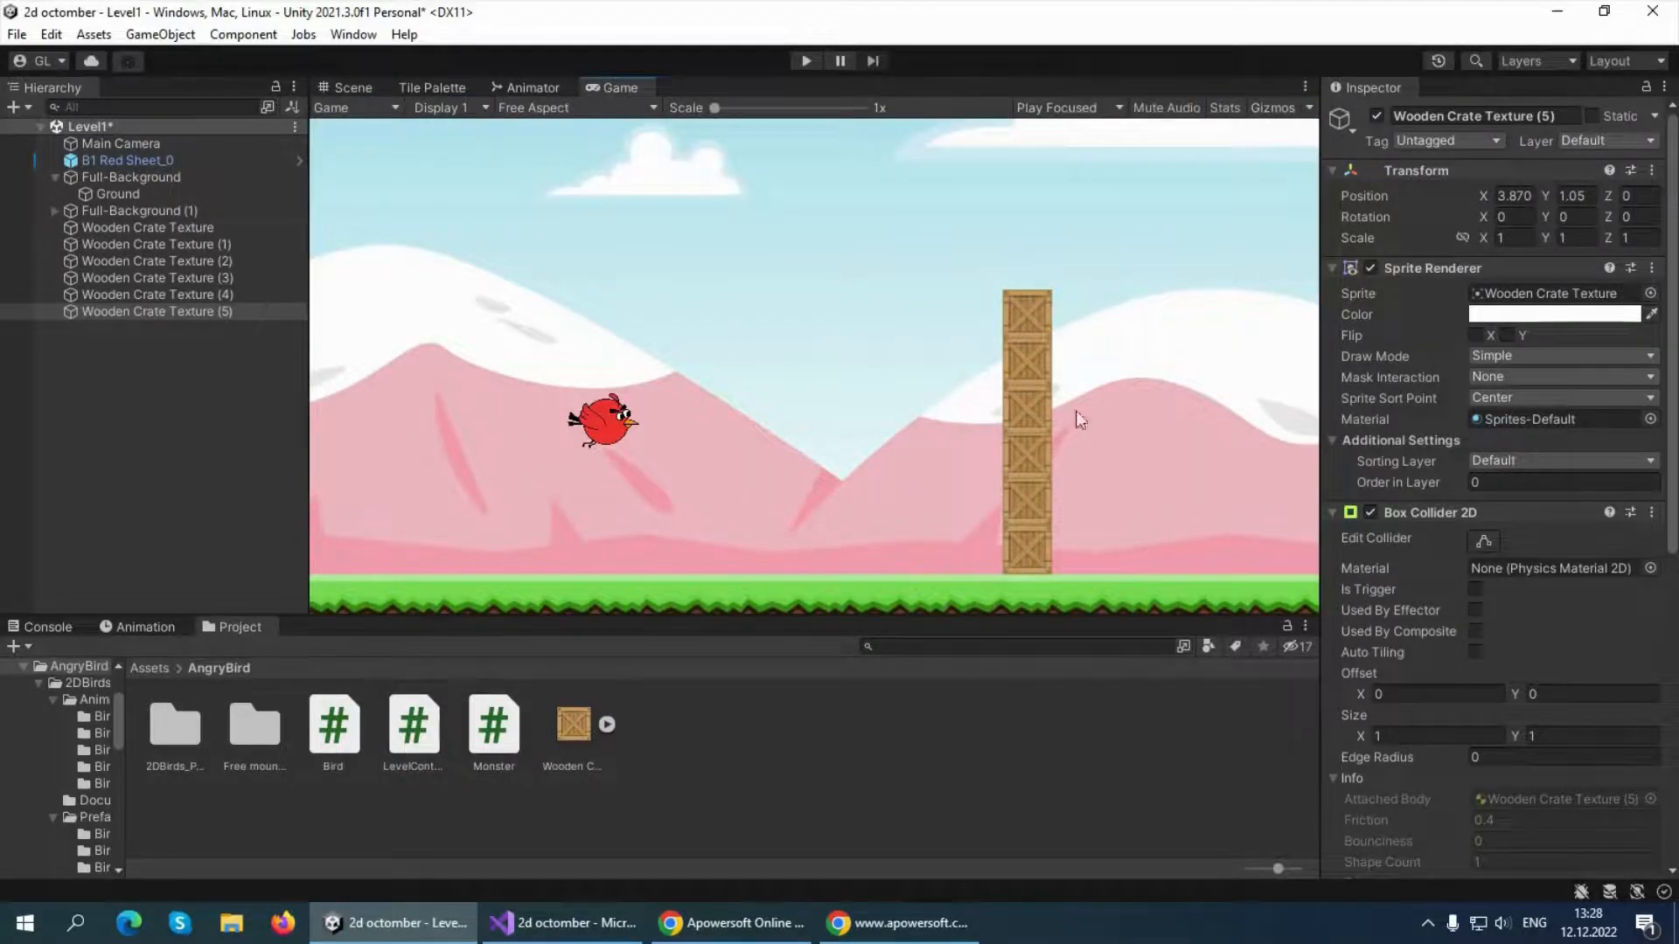
# Create an empty game object named Box at the root of the Level1 scene
pyautogui.click(91, 418)
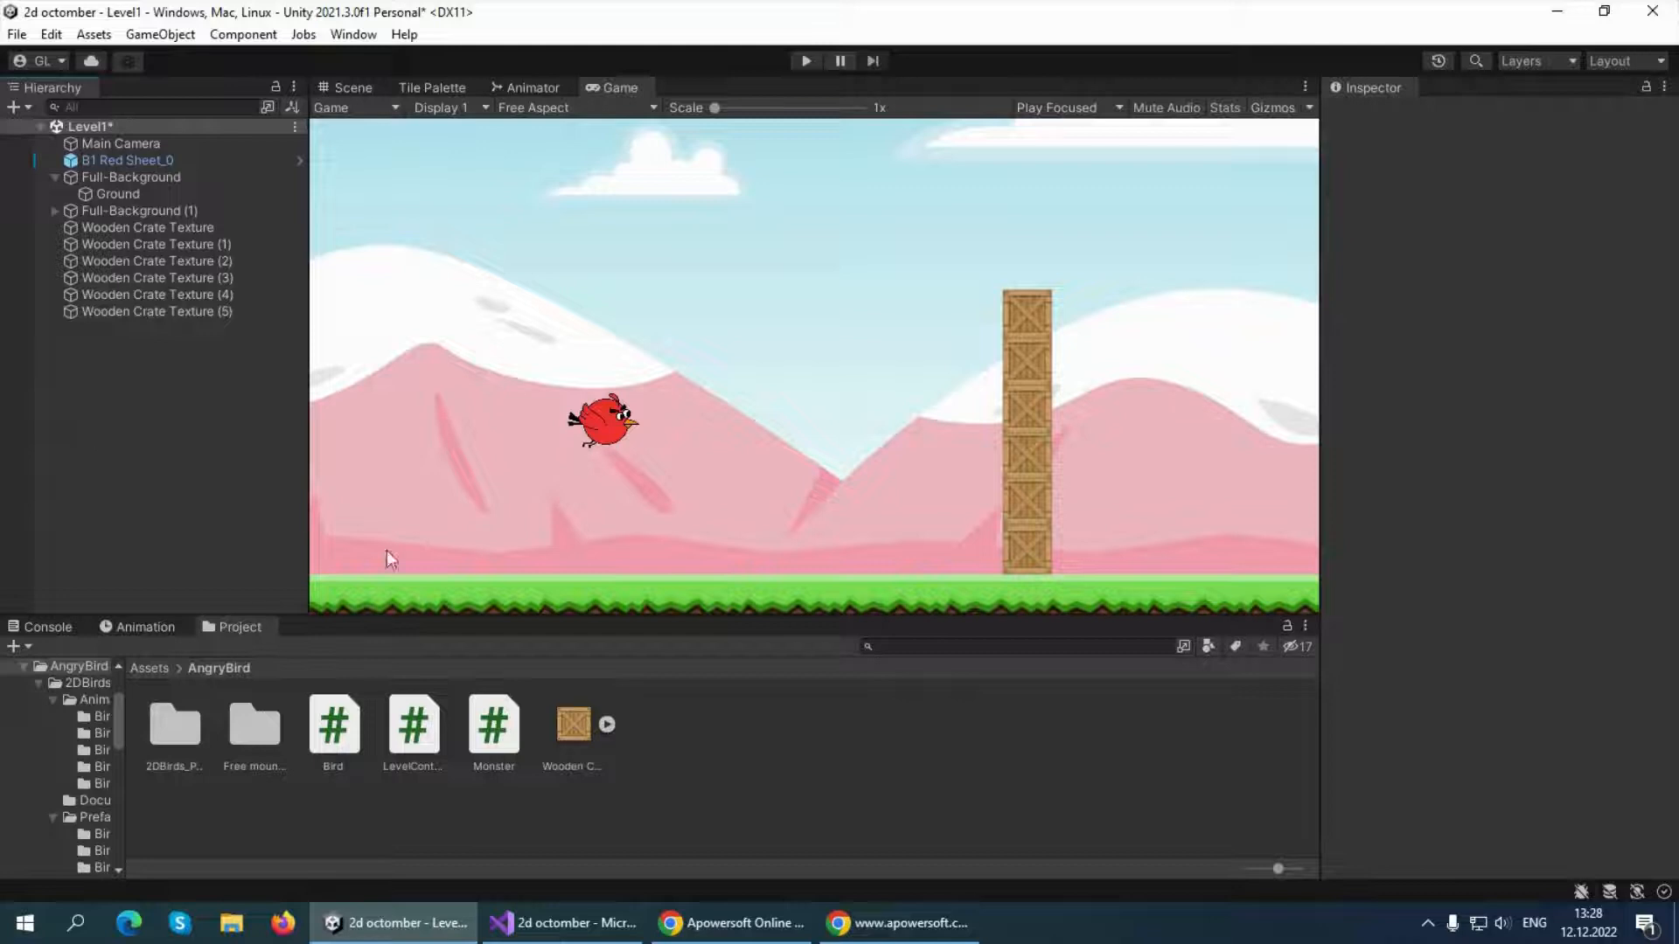
pyautogui.rightClick(149, 459)
pyautogui.click(250, 634)
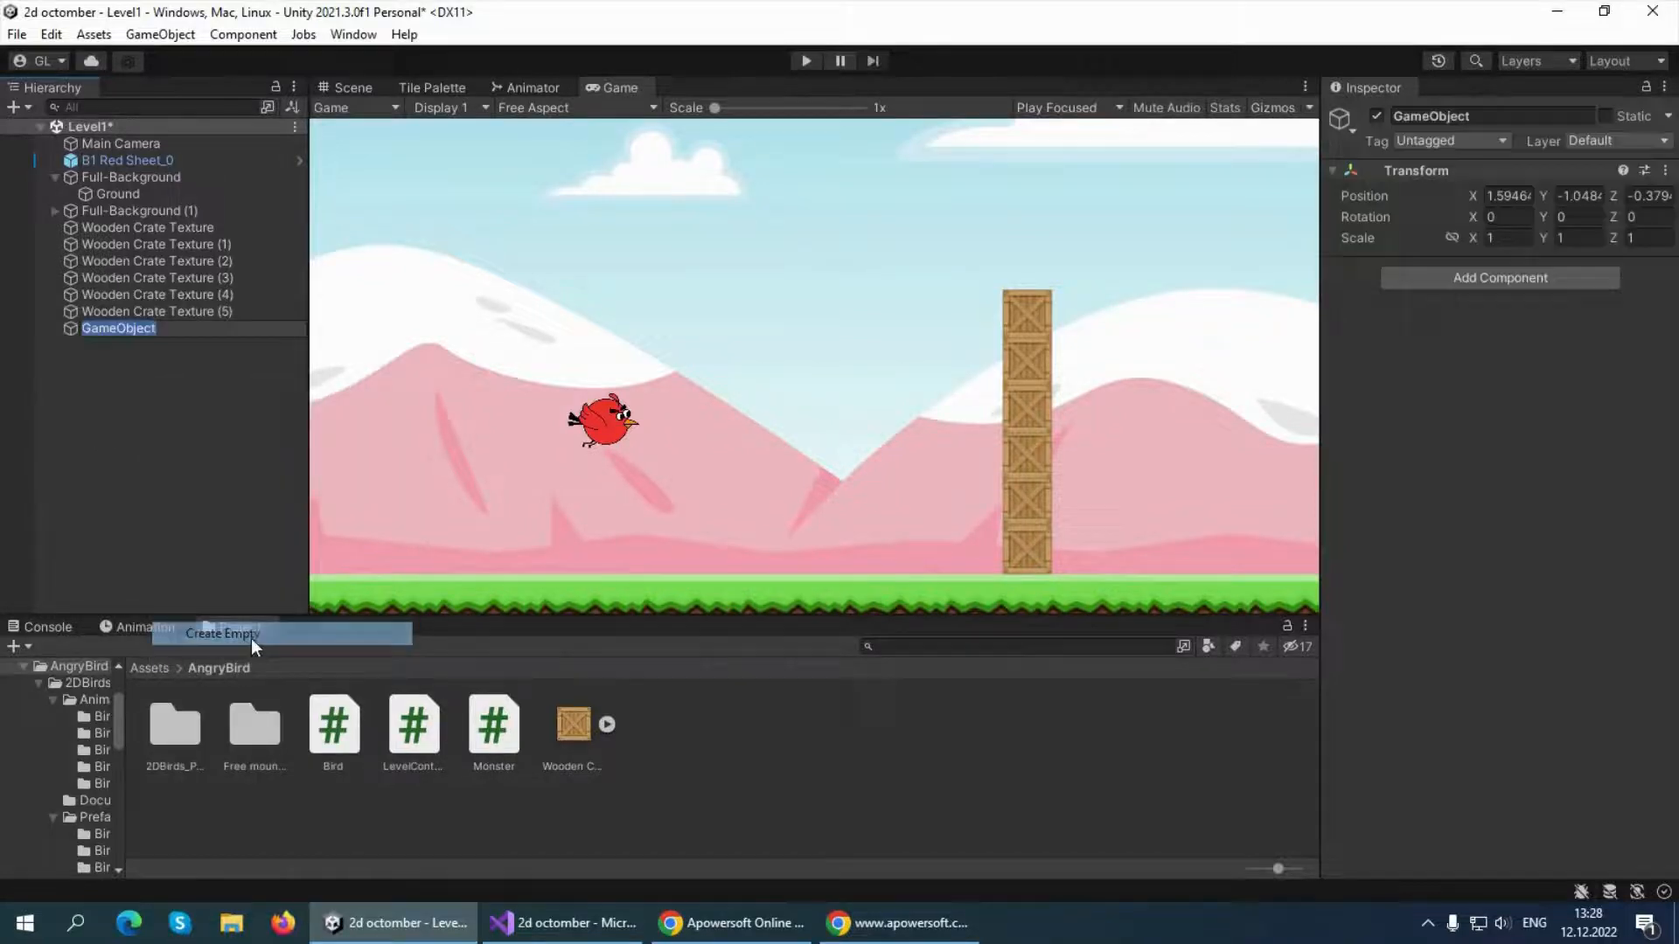
pyautogui.write('Box')
pyautogui.click(187, 492)
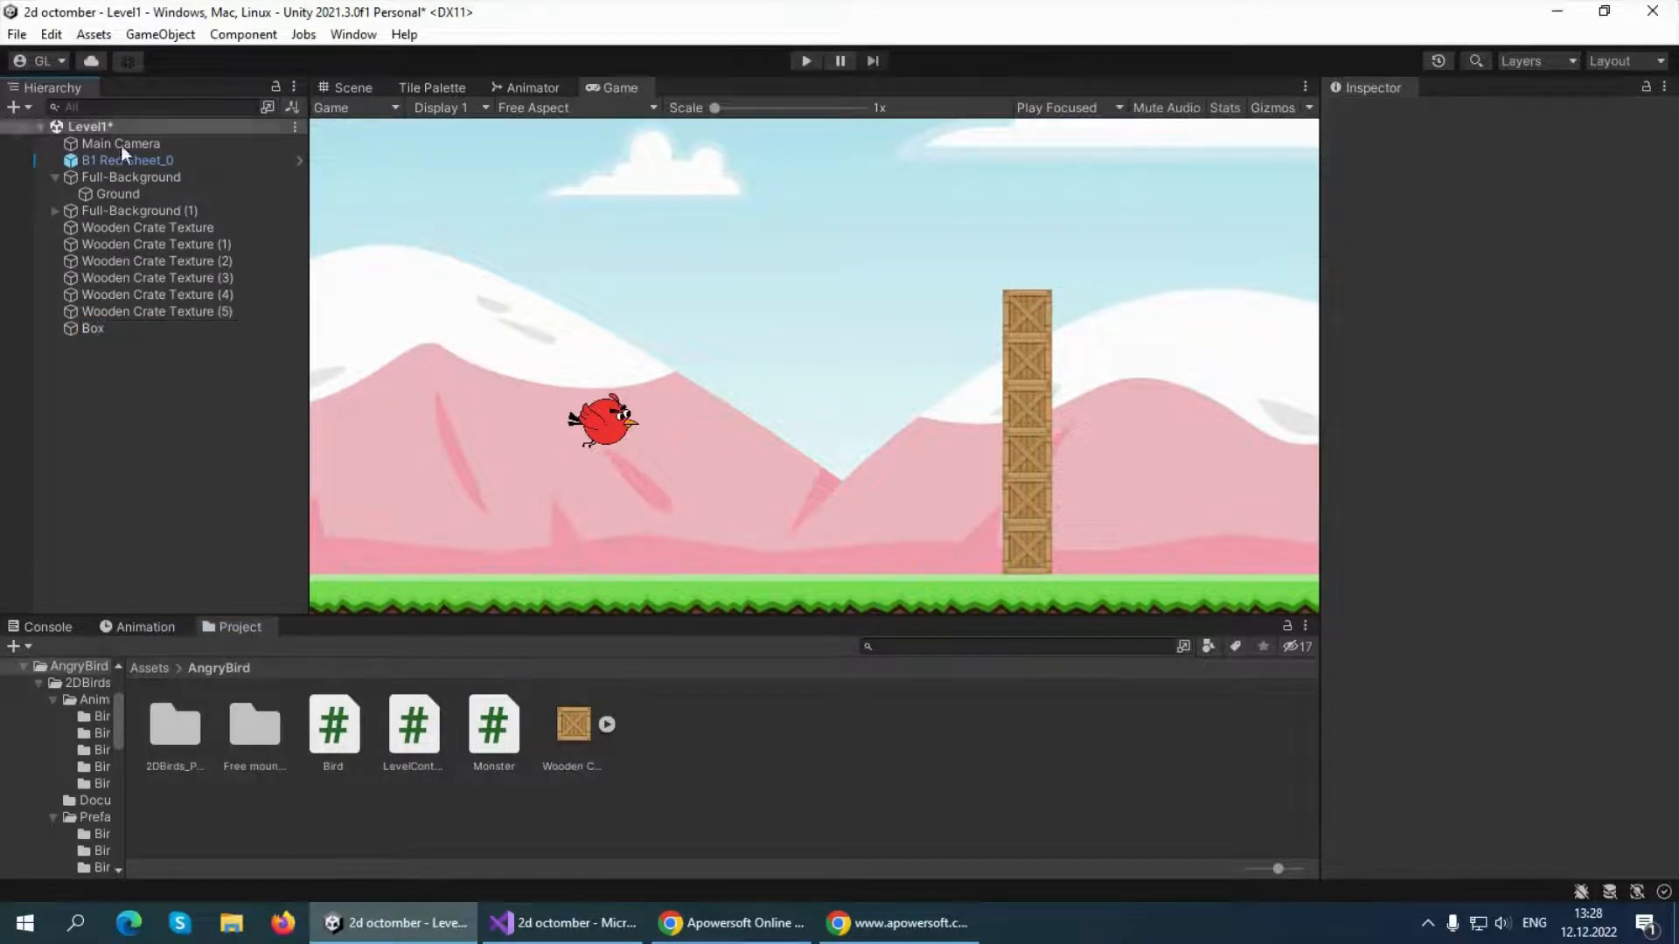
# Make all six Wooden Crate Texture objects children of the Box object and collapse its group
pyautogui.click(136, 228)
pyautogui.keyDown('shift'); pyautogui.click(176, 311); pyautogui.keyUp('shift')
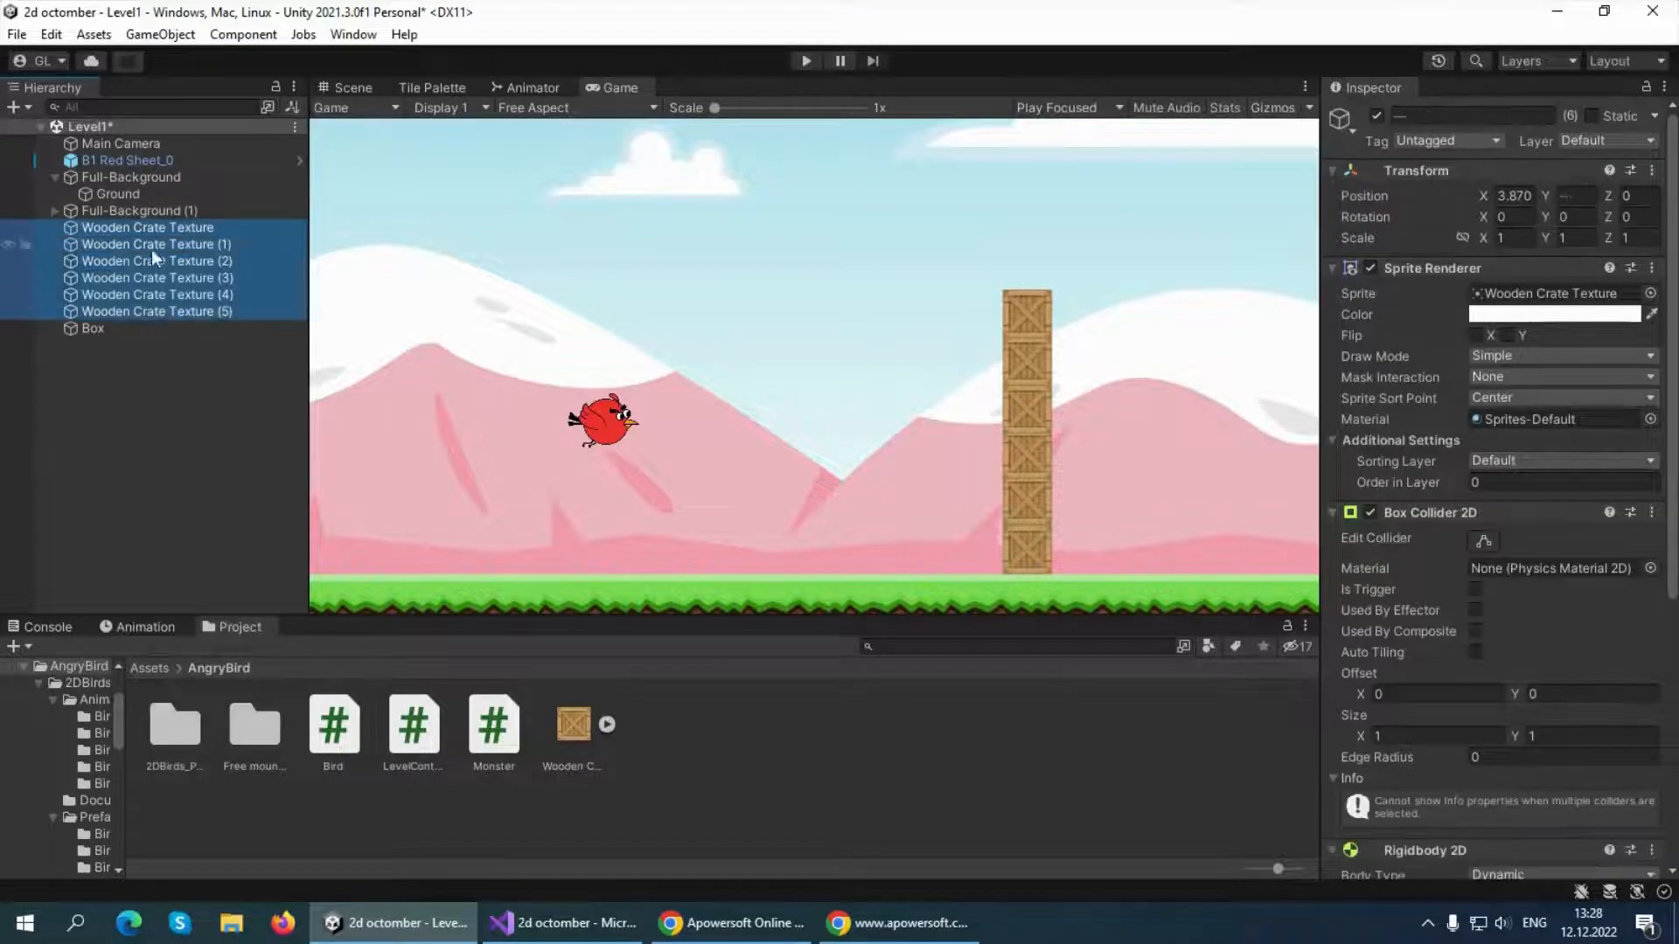
pyautogui.moveTo(151, 249); pyautogui.dragTo(83, 332)
pyautogui.click(112, 405)
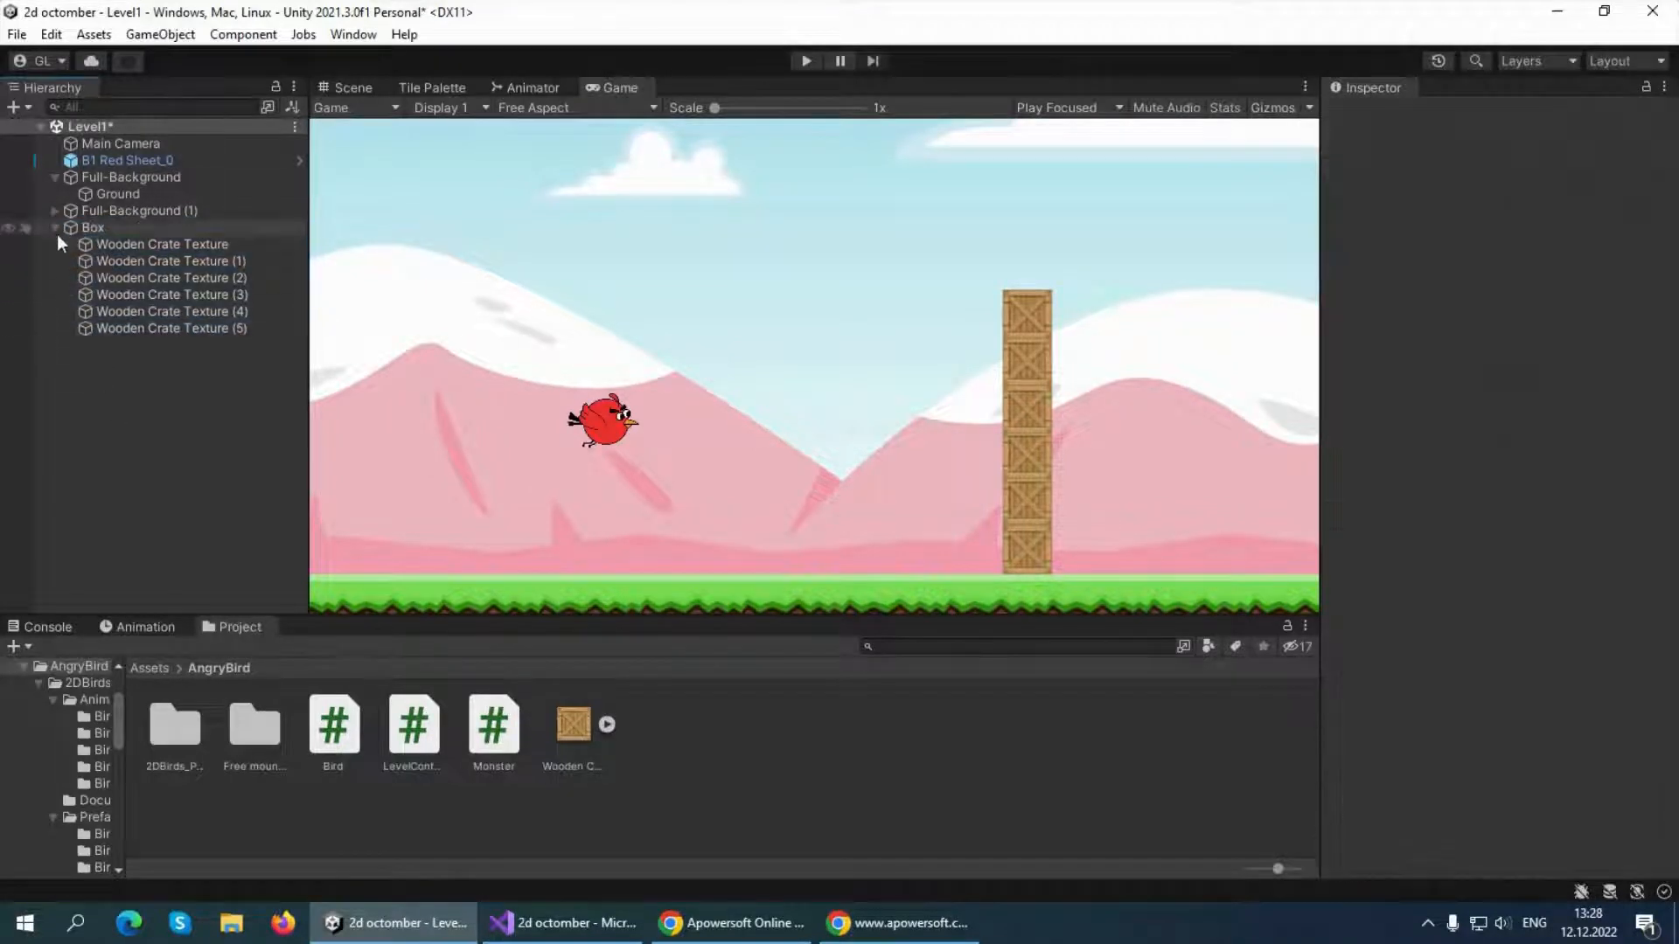
pyautogui.click(56, 228)
pyautogui.click(56, 228)
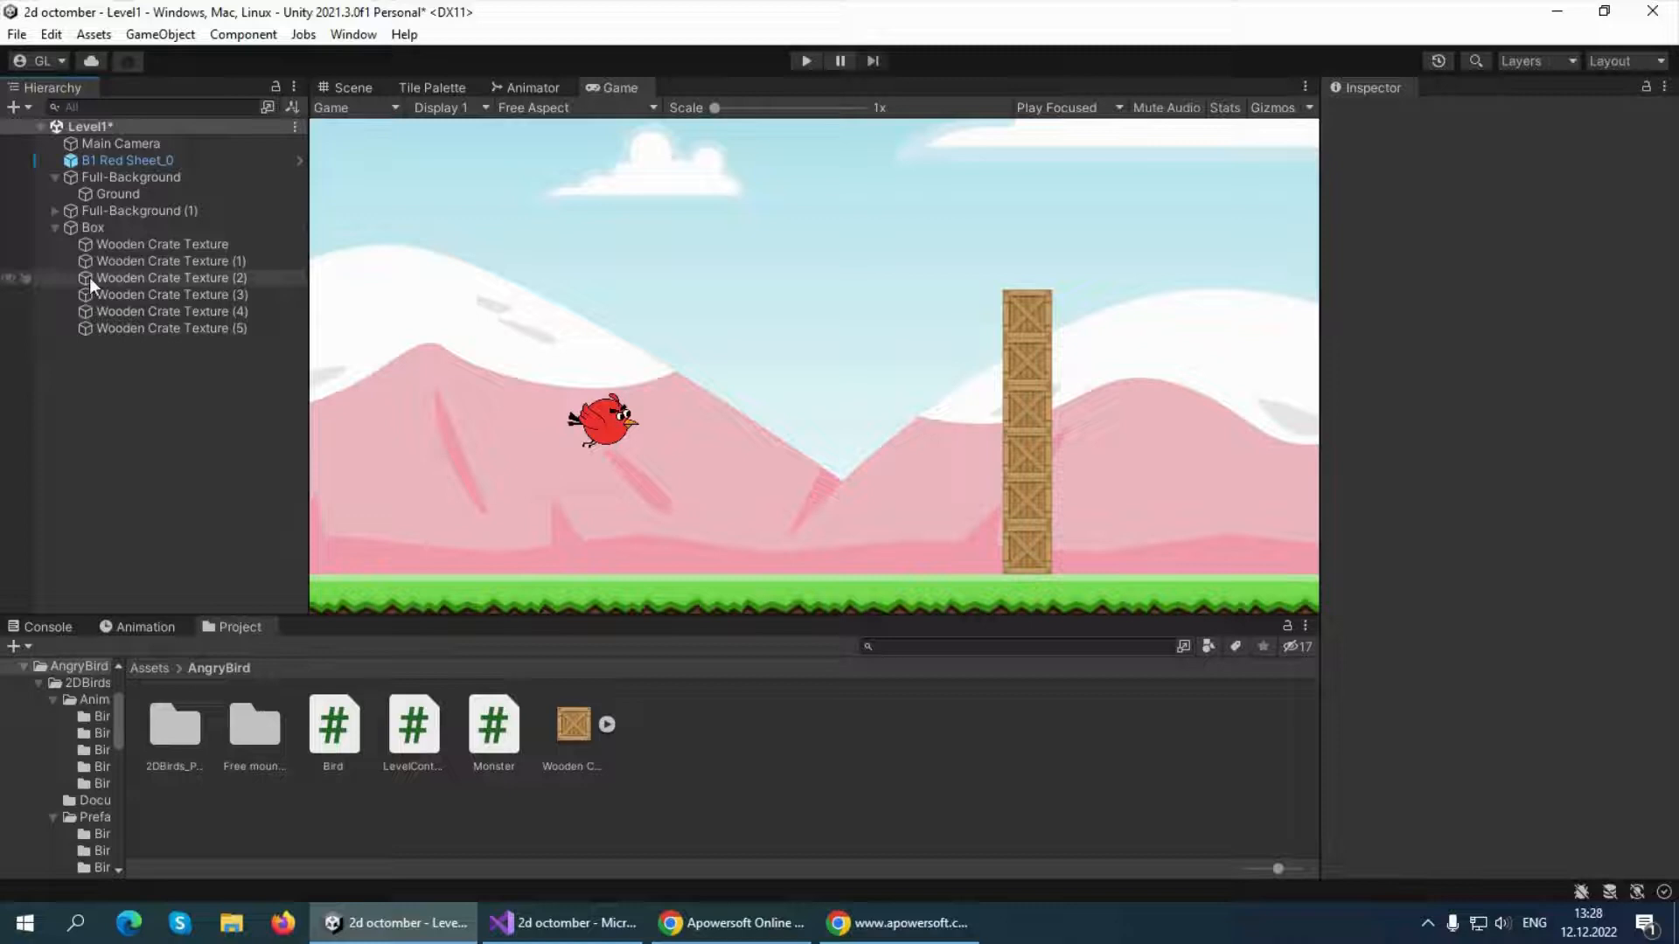
pyautogui.click(56, 227)
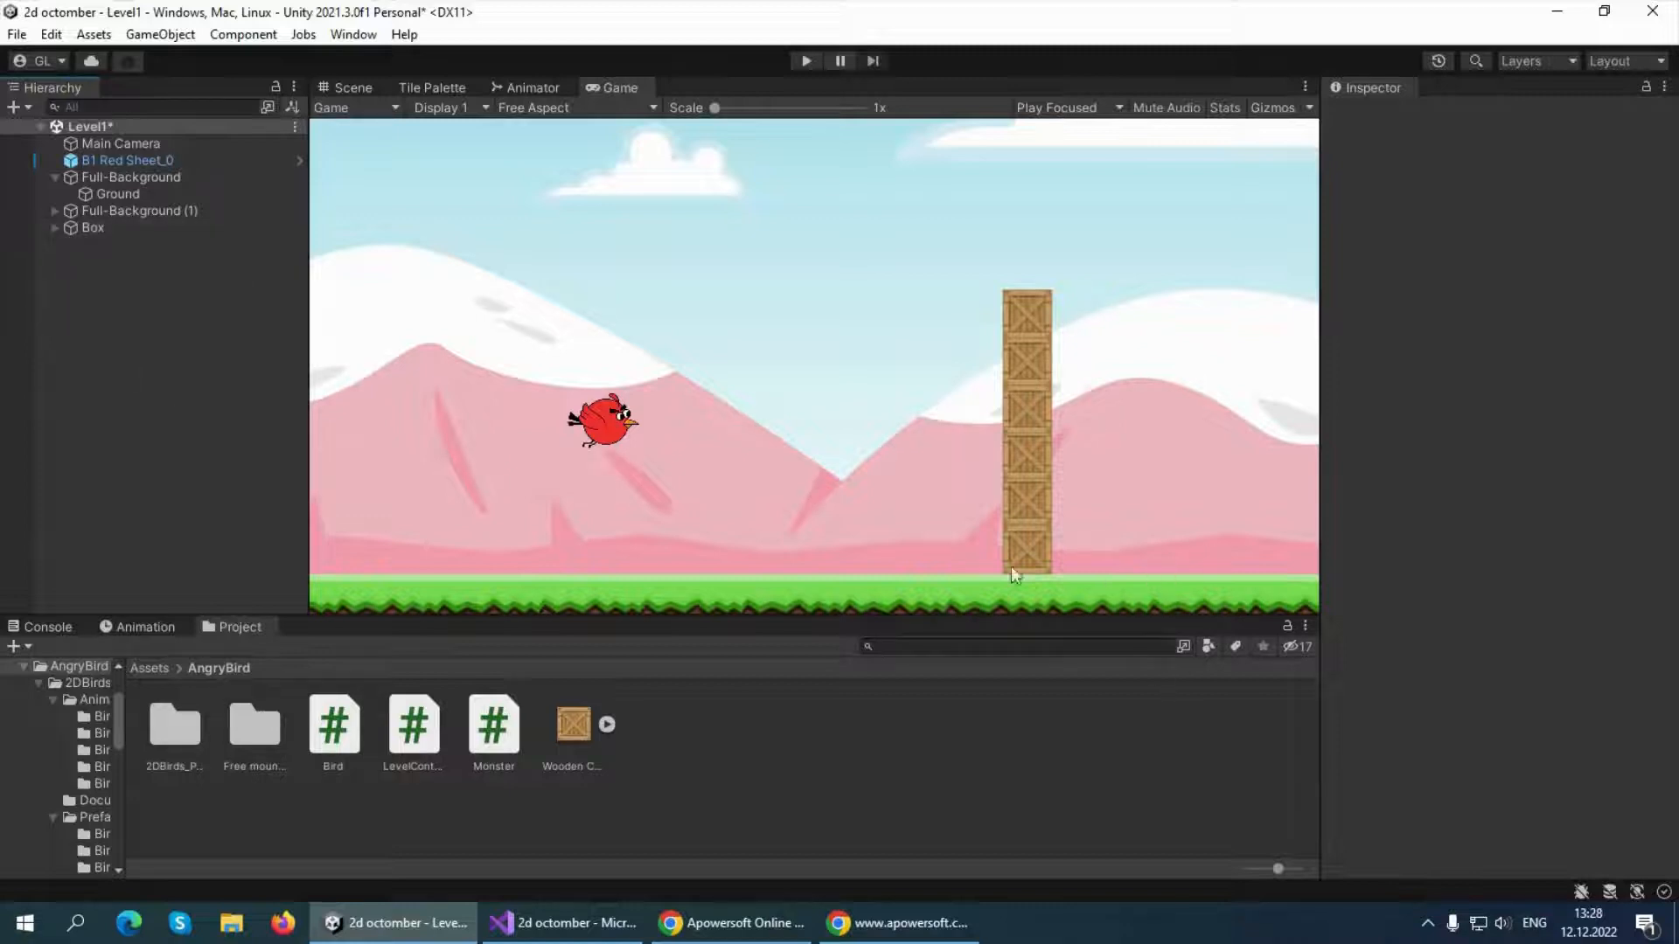
# Add the Bird3_Blue prefab from the 2DBirds_Pack3 Prefabs/Bird3 folder to the level hierarchy
pyautogui.doubleClick(166, 727)
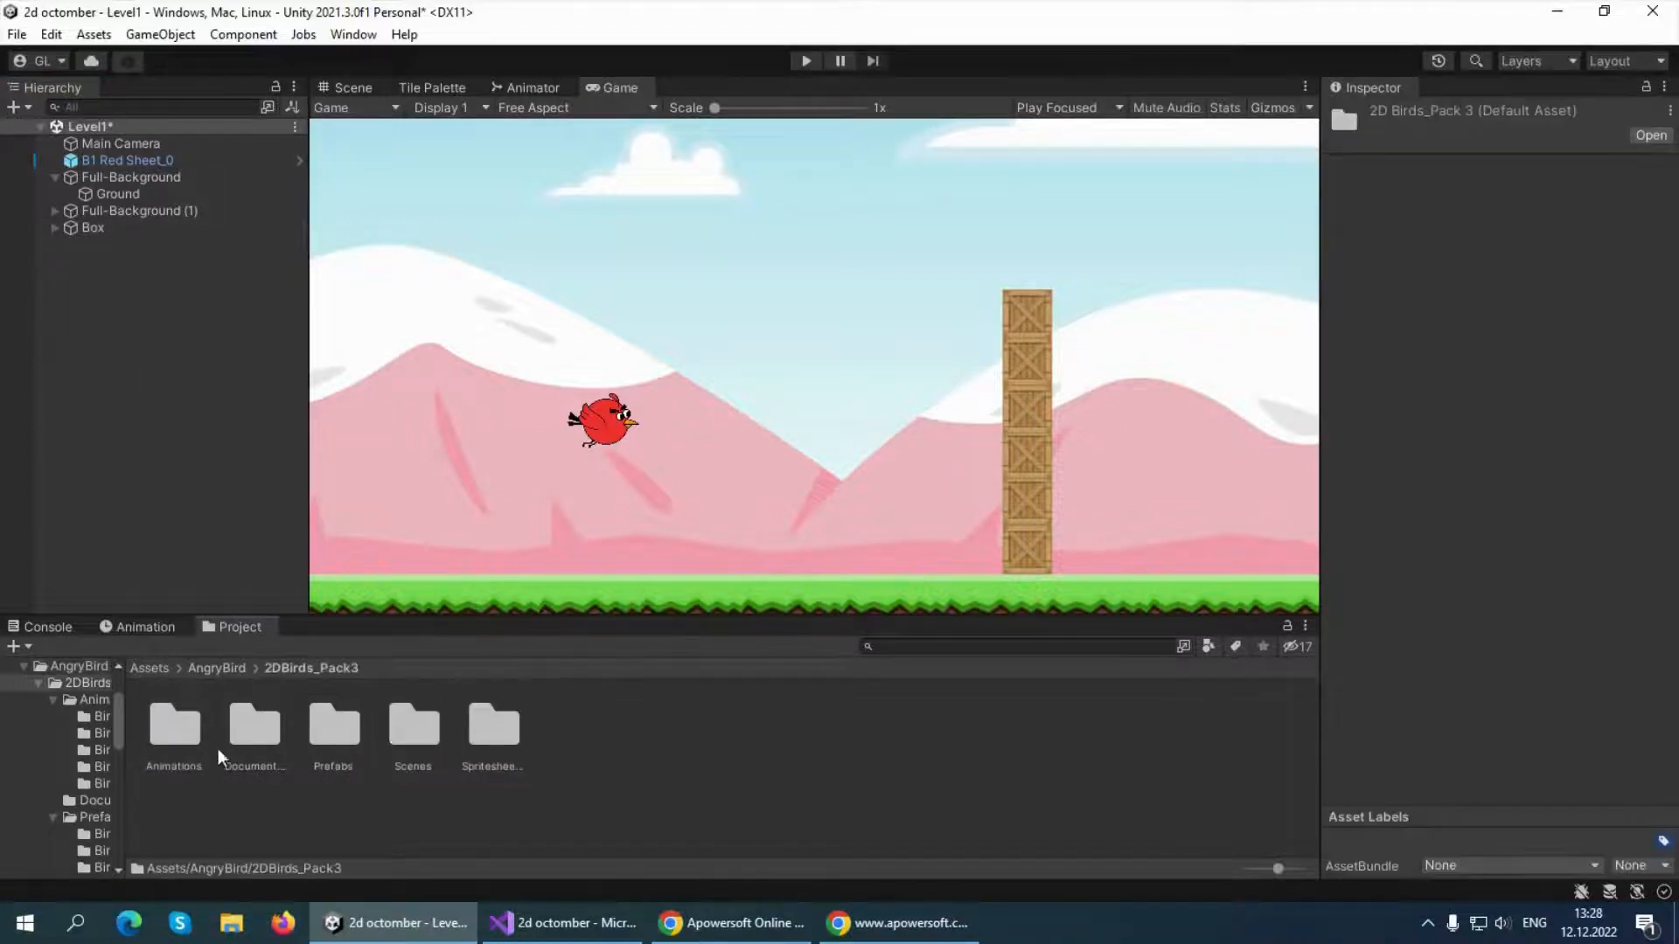
pyautogui.doubleClick(329, 733)
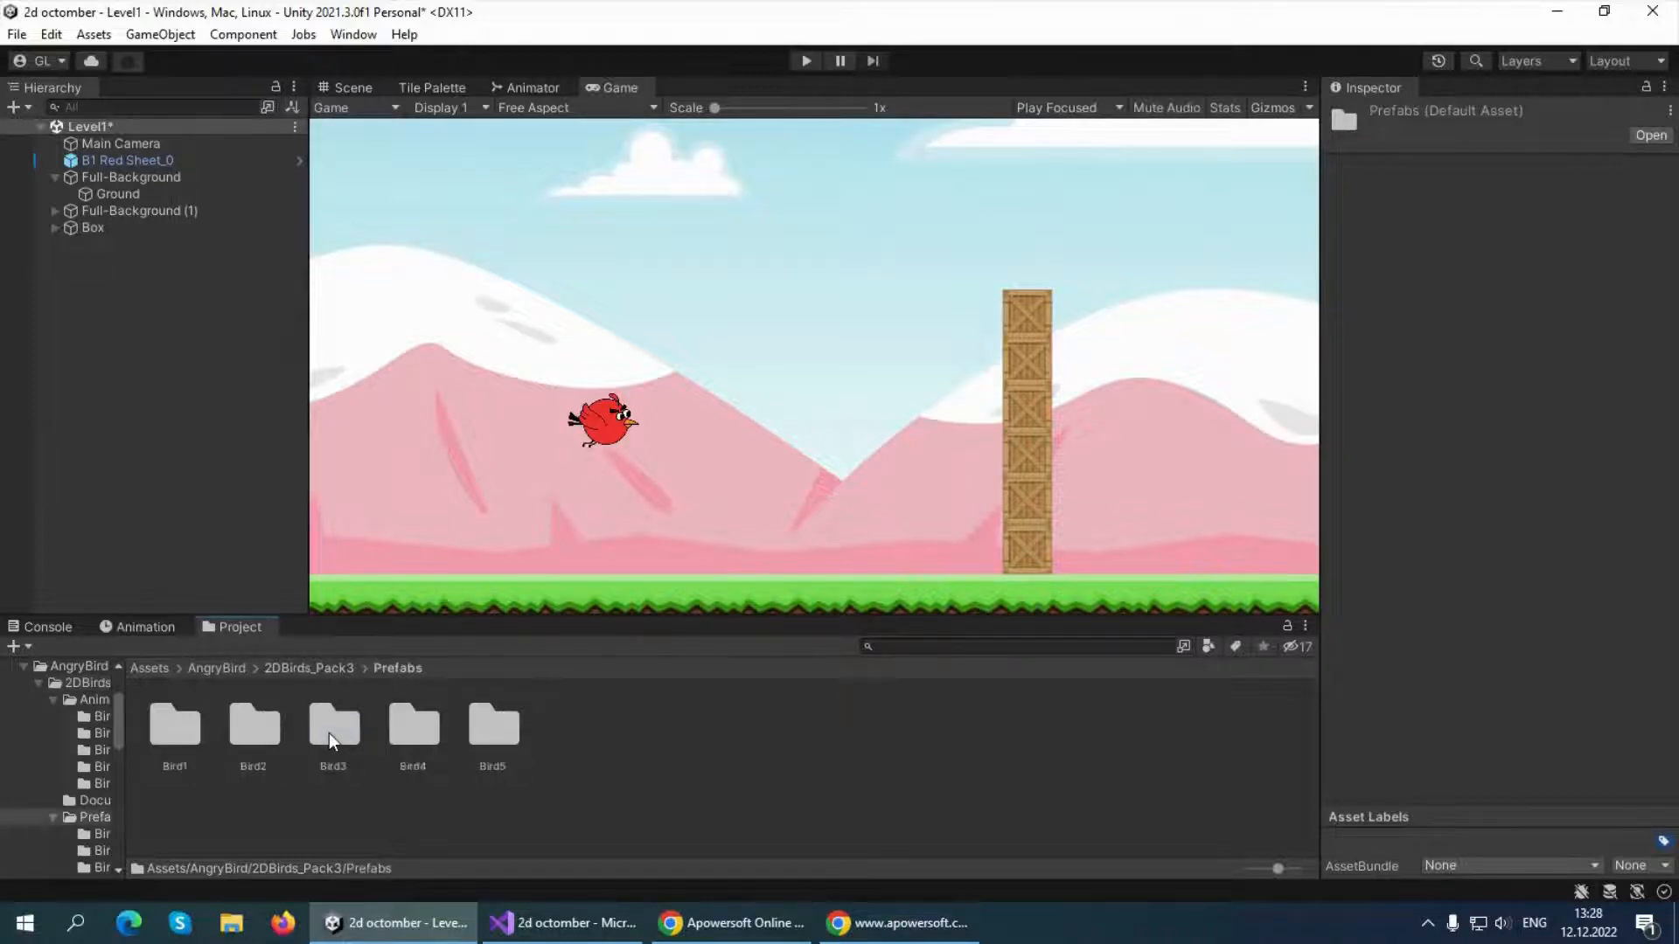
pyautogui.doubleClick(345, 735)
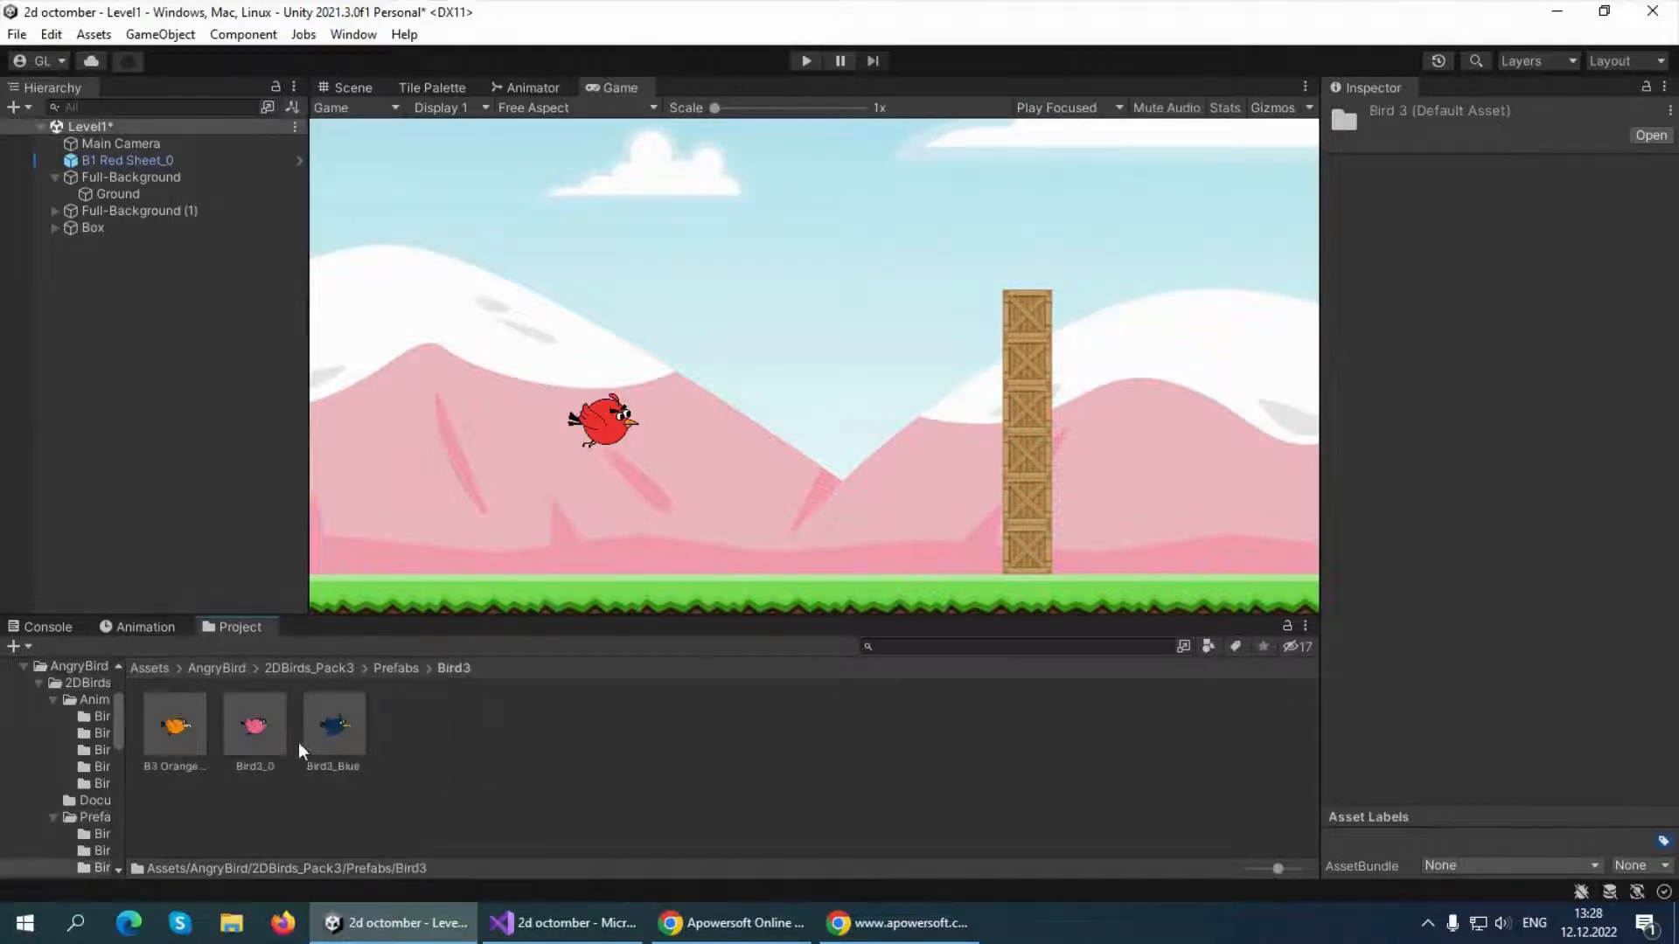
pyautogui.moveTo(328, 734); pyautogui.dragTo(1112, 545)
pyautogui.moveTo(335, 731); pyautogui.dragTo(128, 312)
pyautogui.click(812, 399)
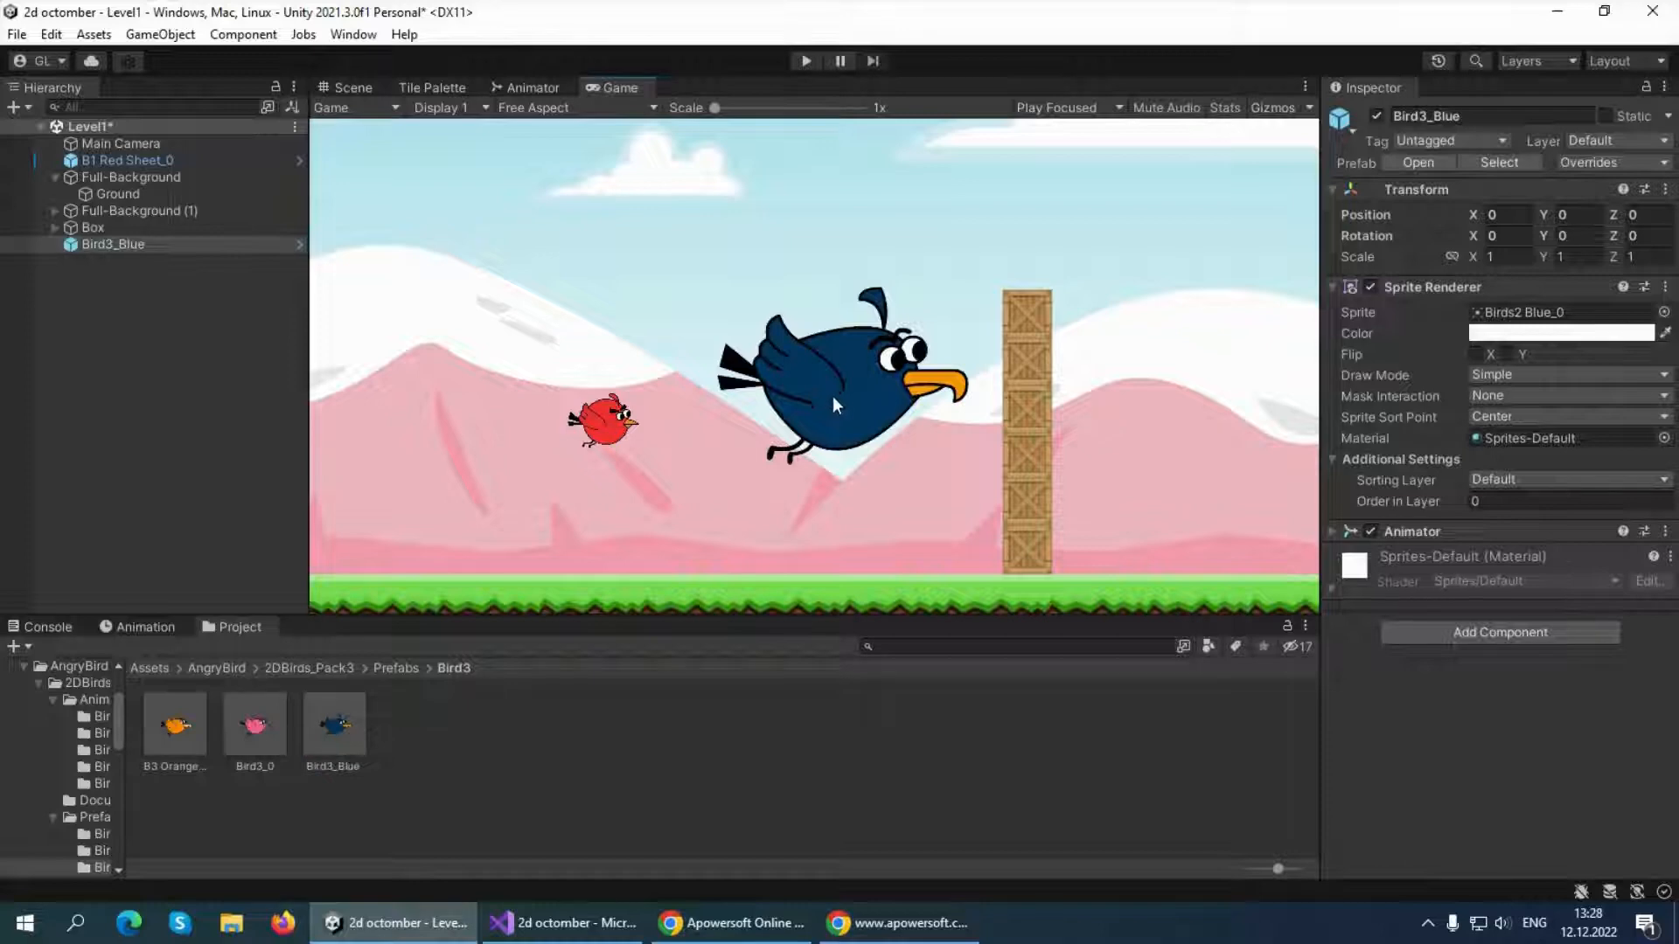
pyautogui.click(138, 313)
# Scale the blue bird to 0.3 in X and Y
pyautogui.click(350, 88)
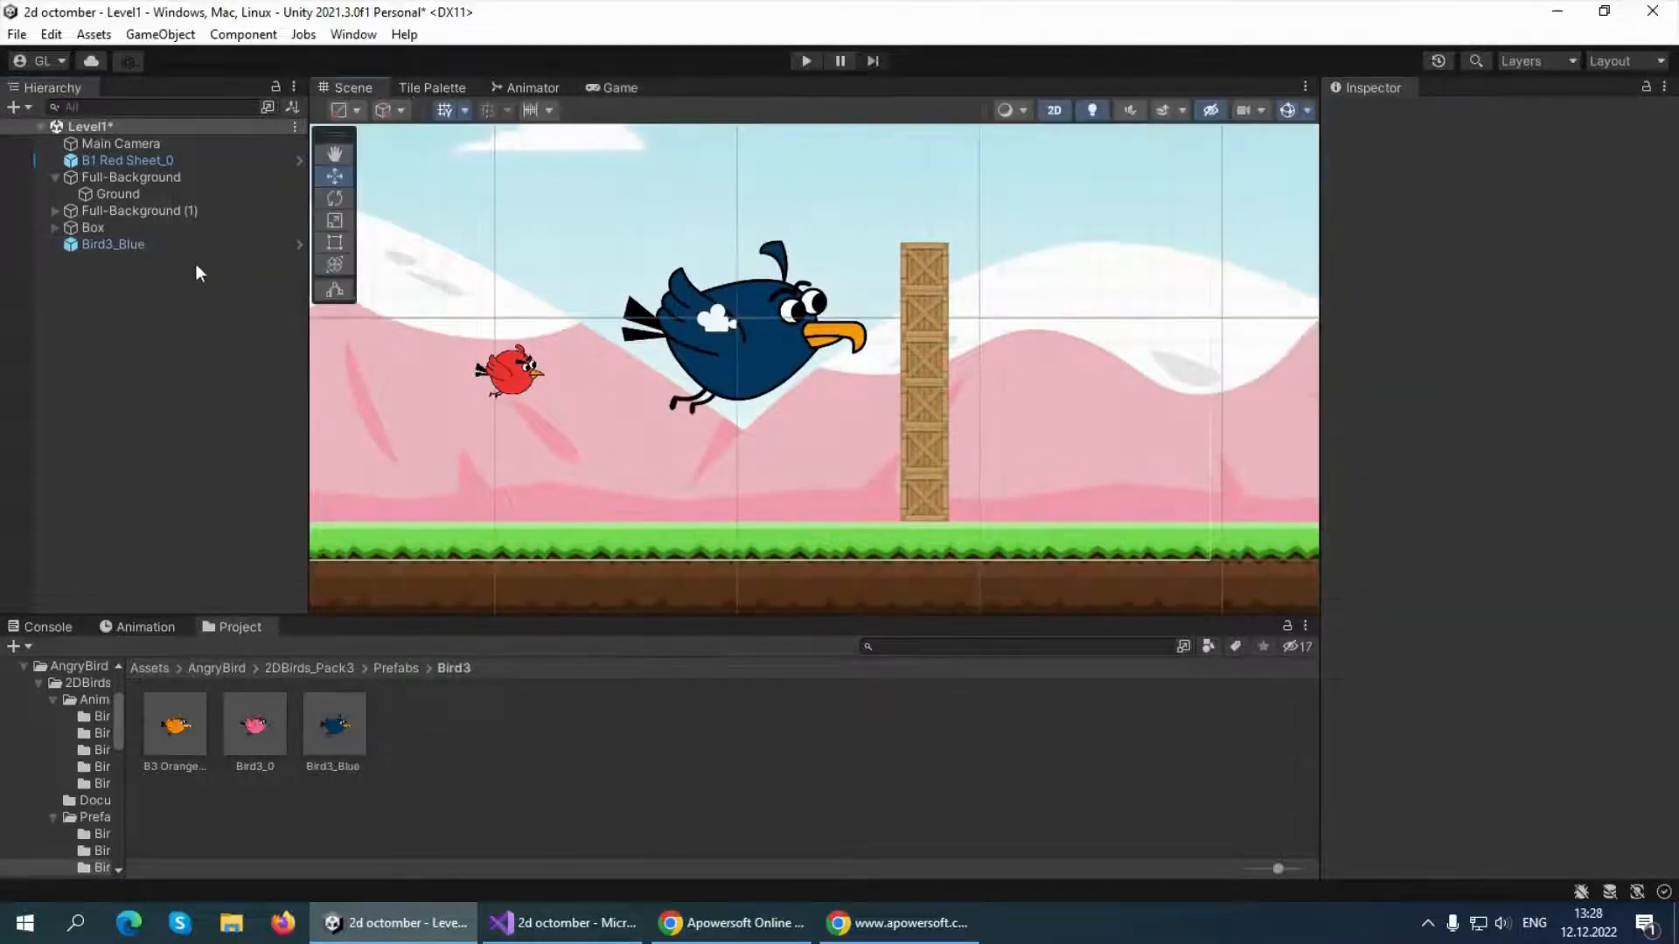
pyautogui.click(175, 244)
pyautogui.click(1509, 261)
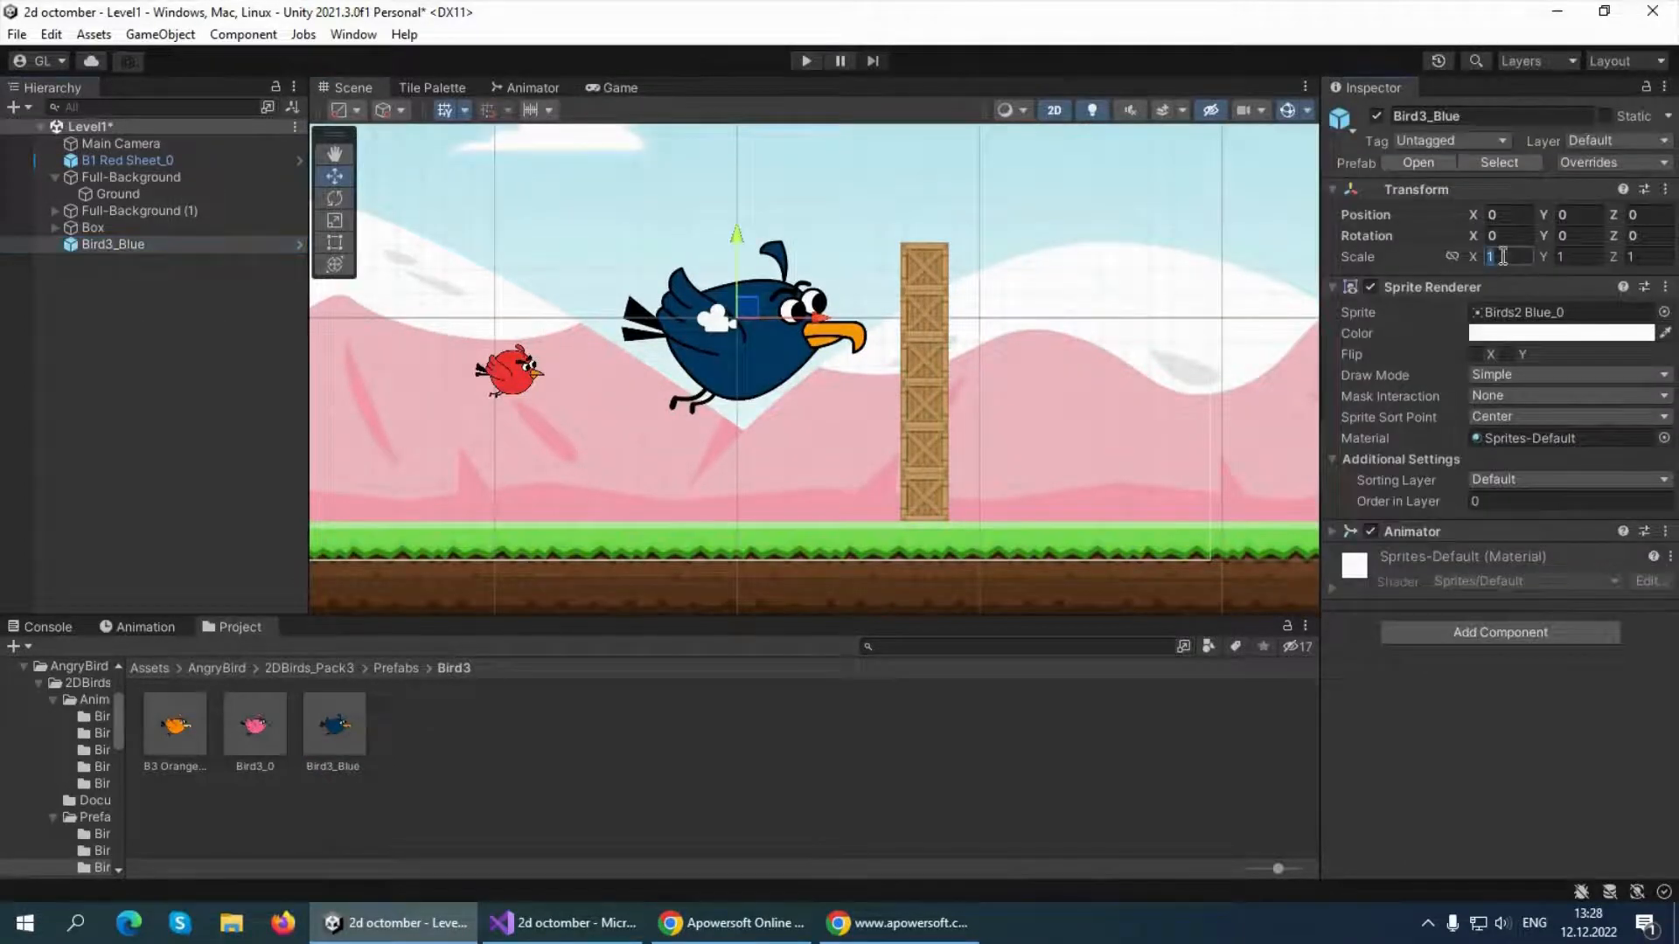
pyautogui.write('0.3')
pyautogui.click(1571, 257)
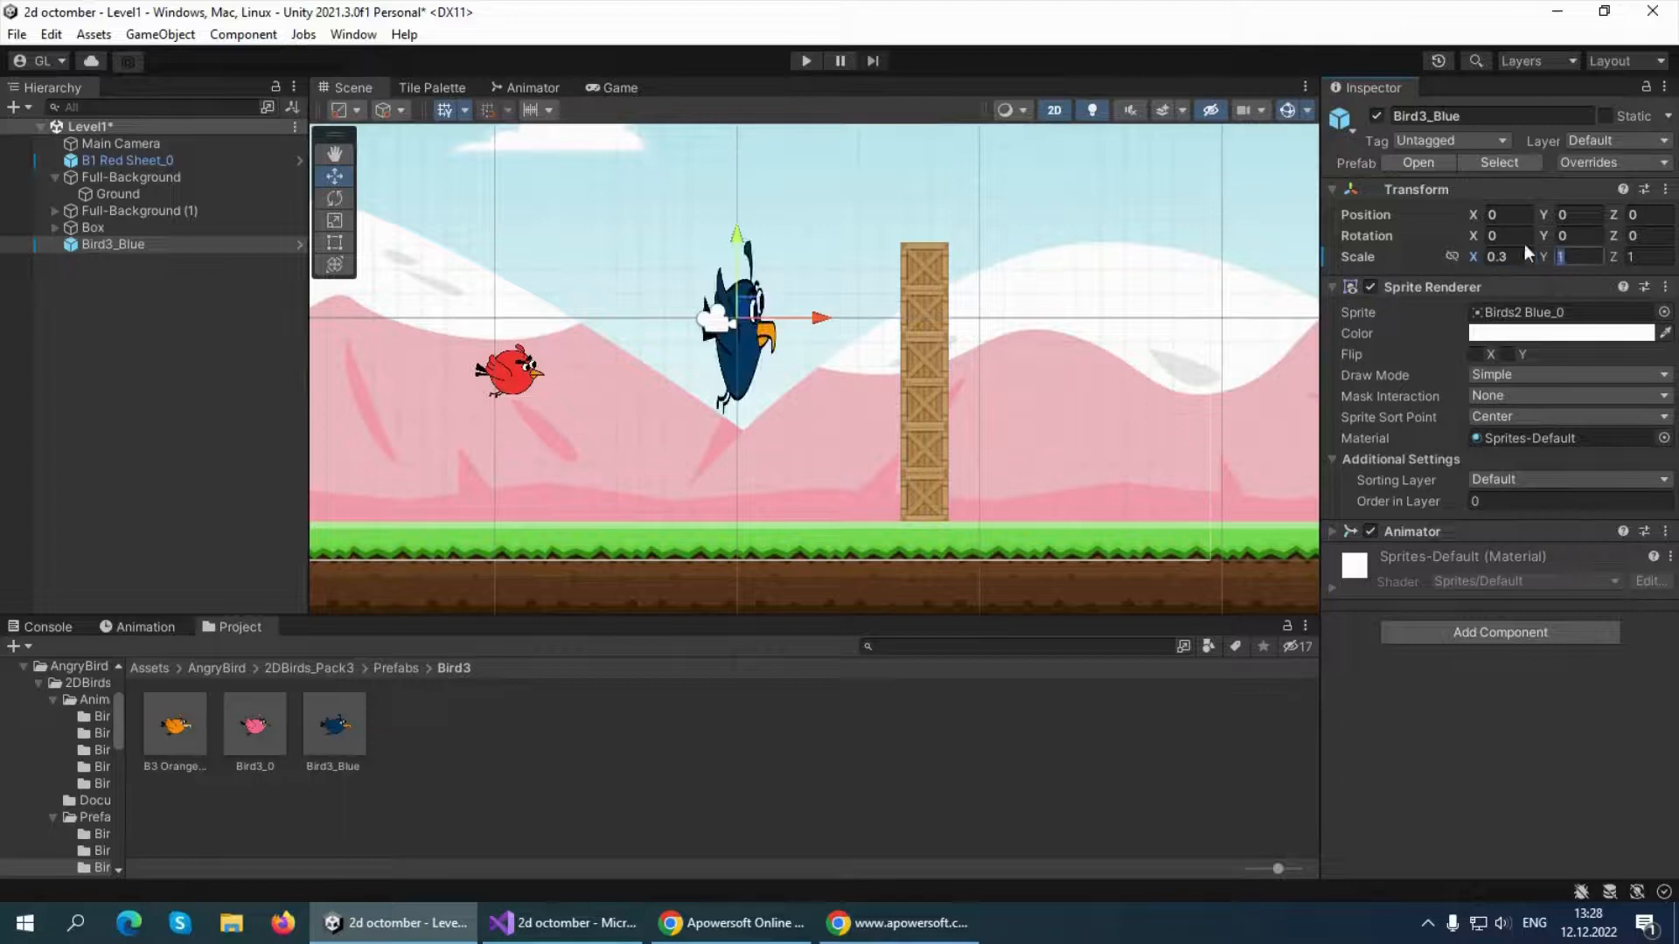
pyautogui.write('0.3')
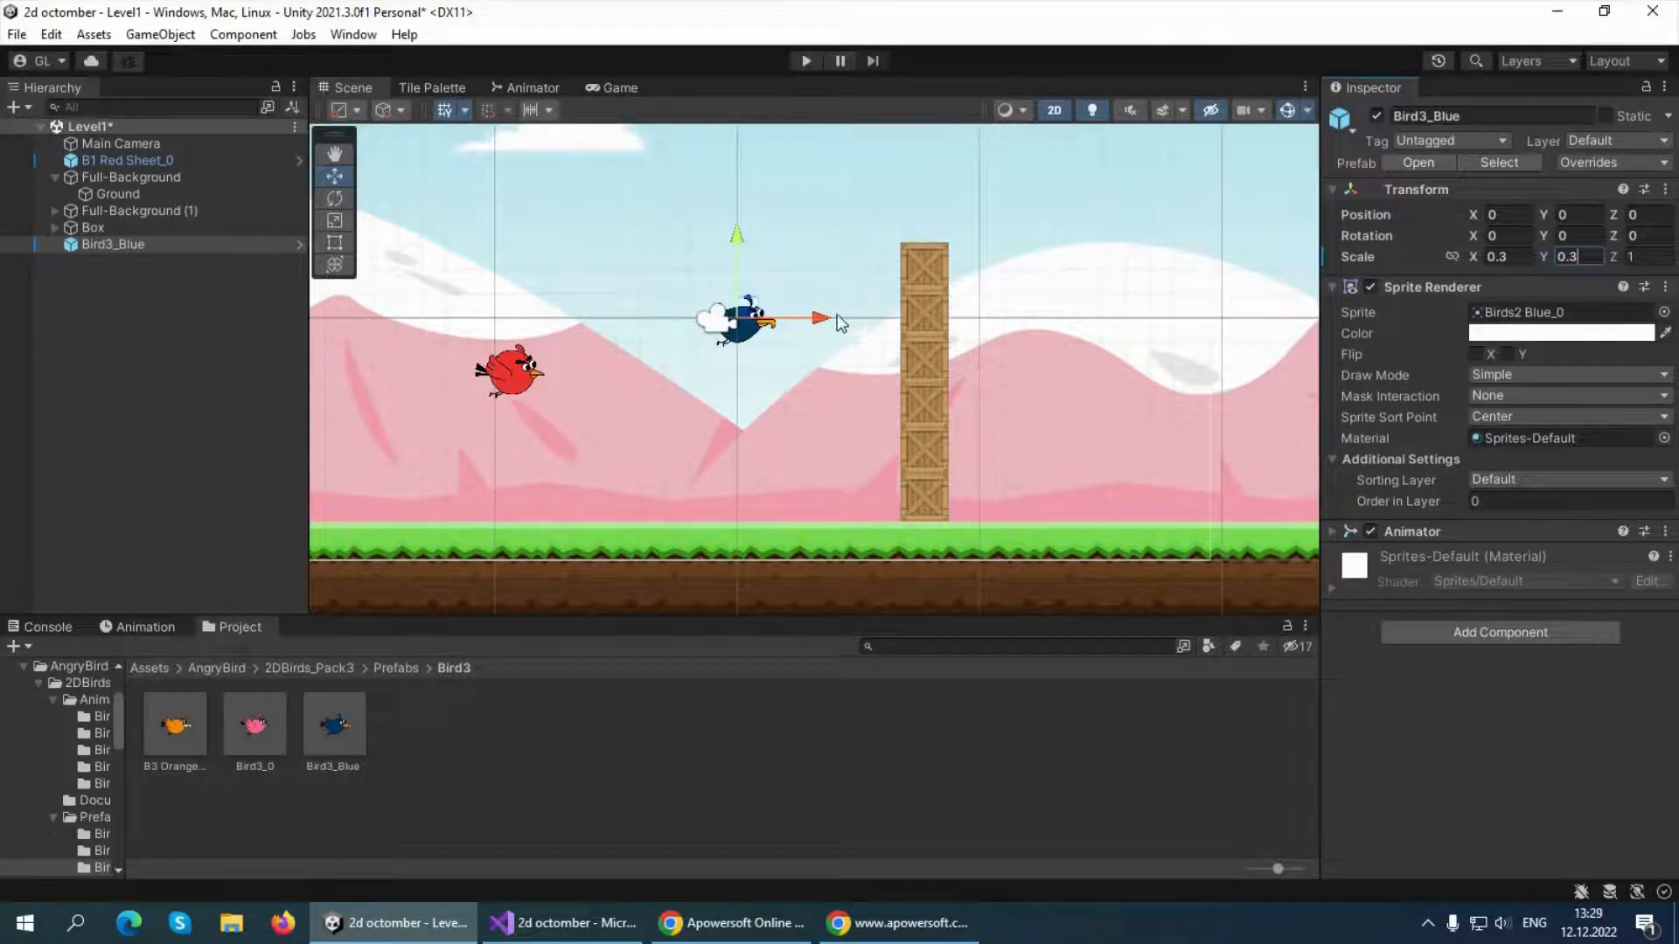
# Place the blue bird beyond the crate column at about X 6.1, Y -3.38, and flip its sprite along X
pyautogui.moveTo(818, 319); pyautogui.dragTo(1112, 320)
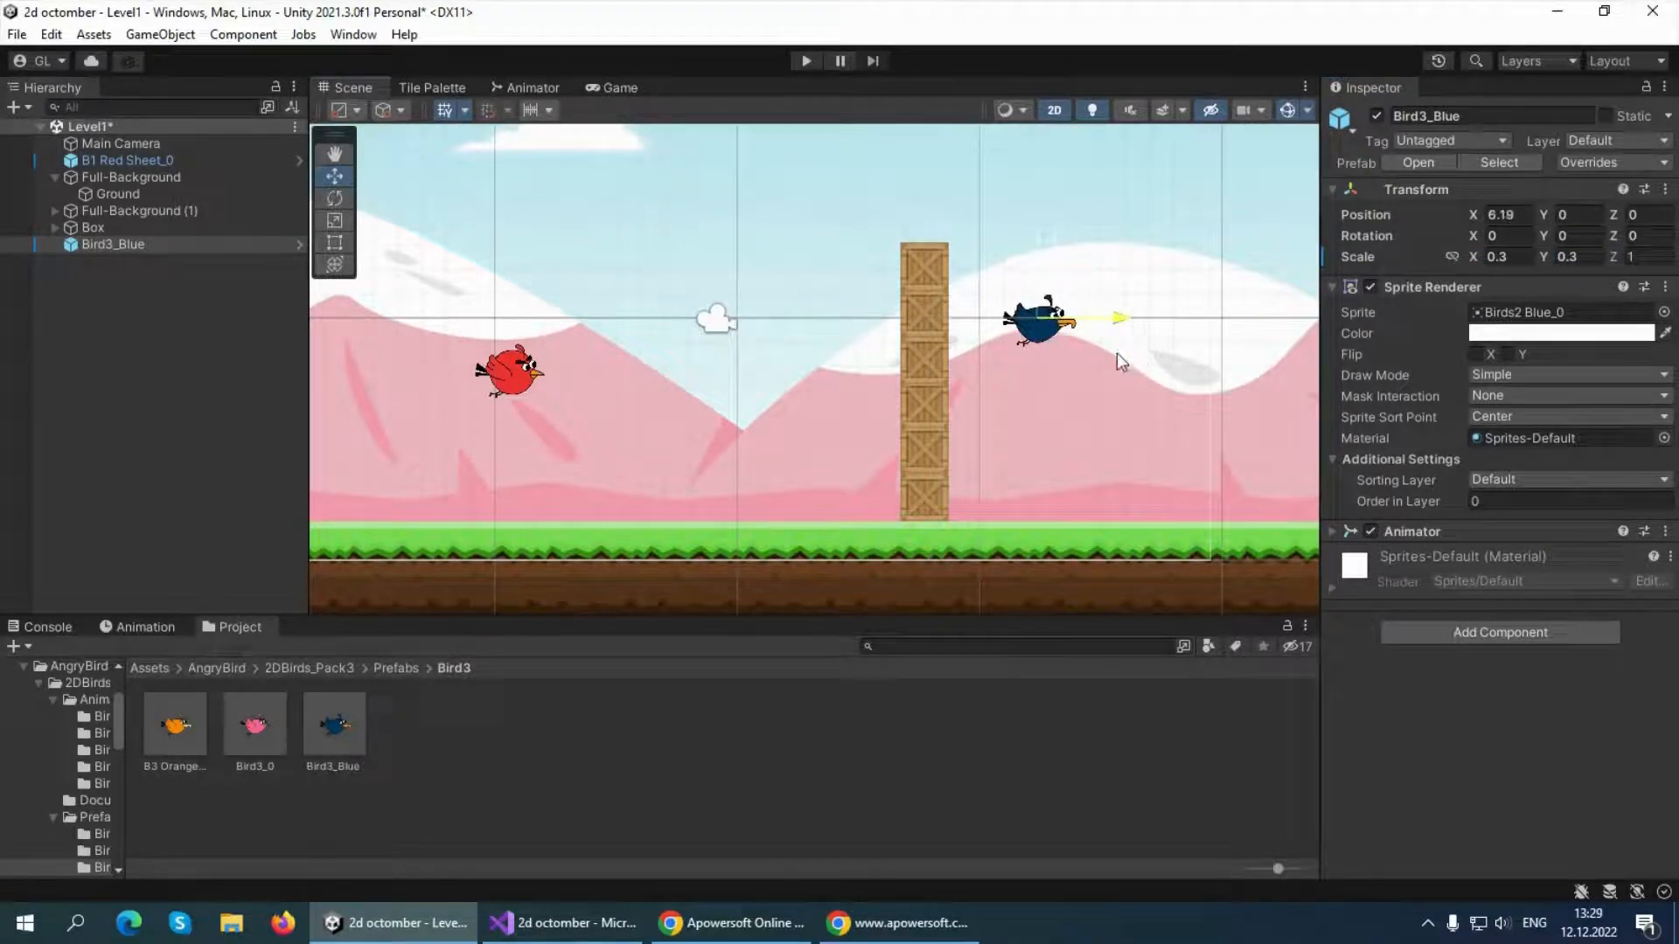
pyautogui.click(1478, 354)
pyautogui.moveTo(1034, 247); pyautogui.dragTo(1006, 402)
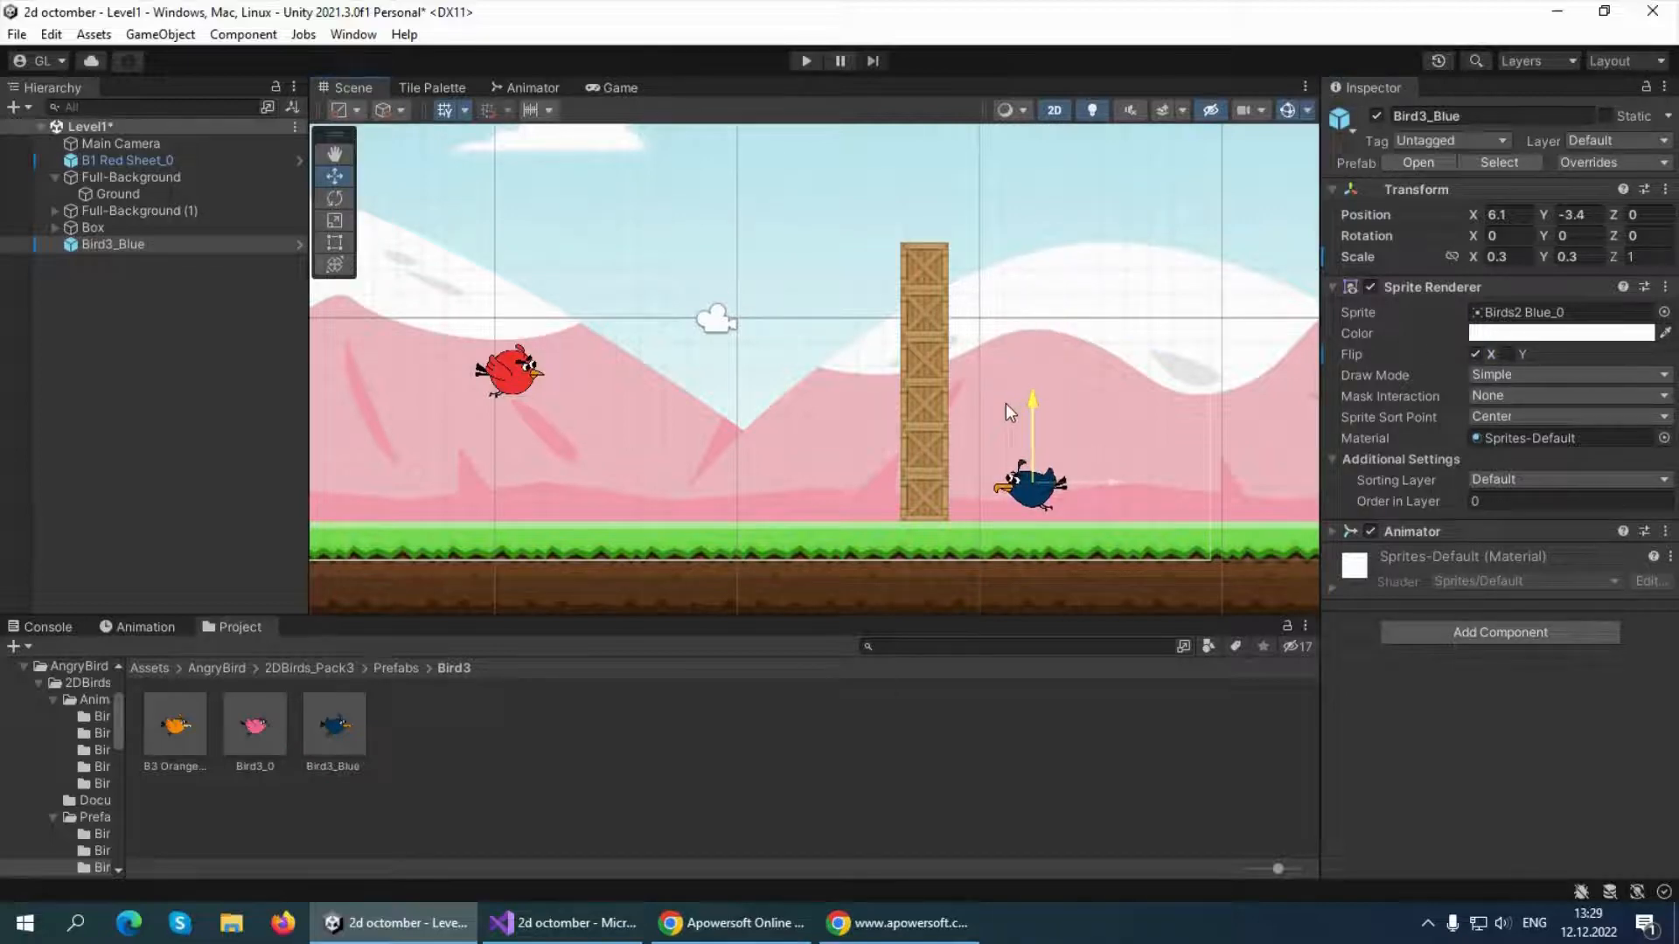
# Add a Polygon Collider 2D component to the blue bird
pyautogui.click(1491, 632)
pyautogui.write('pol')
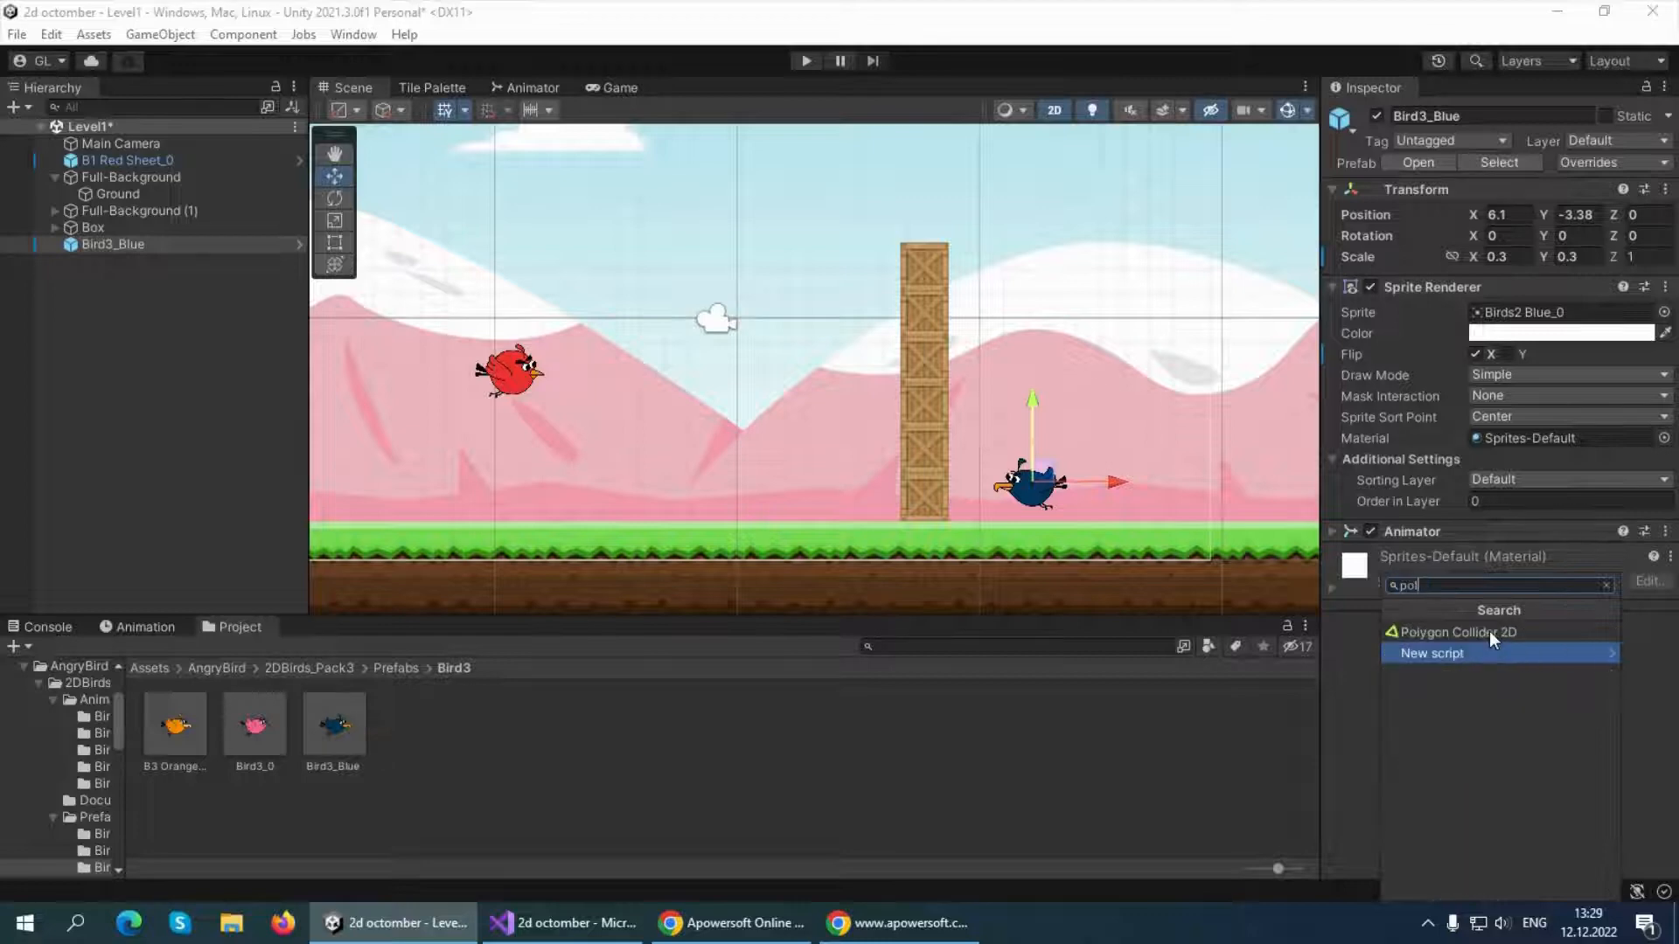
pyautogui.click(1478, 633)
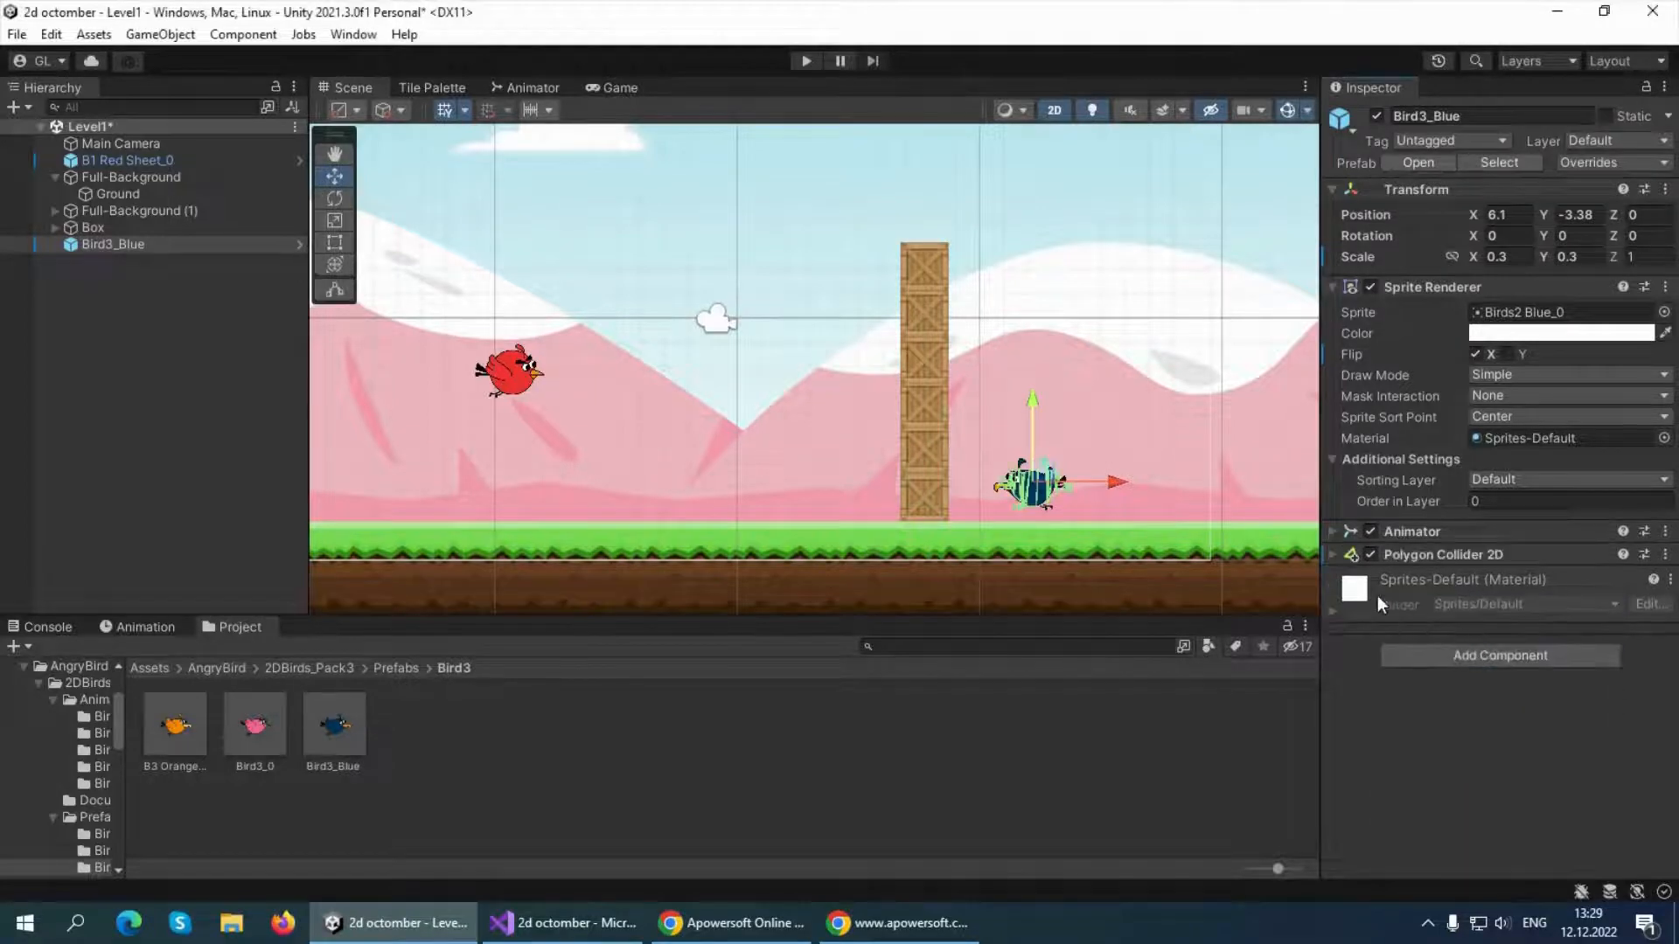
# Add a Rigidbody 2D component to the blue bird
pyautogui.click(1448, 652)
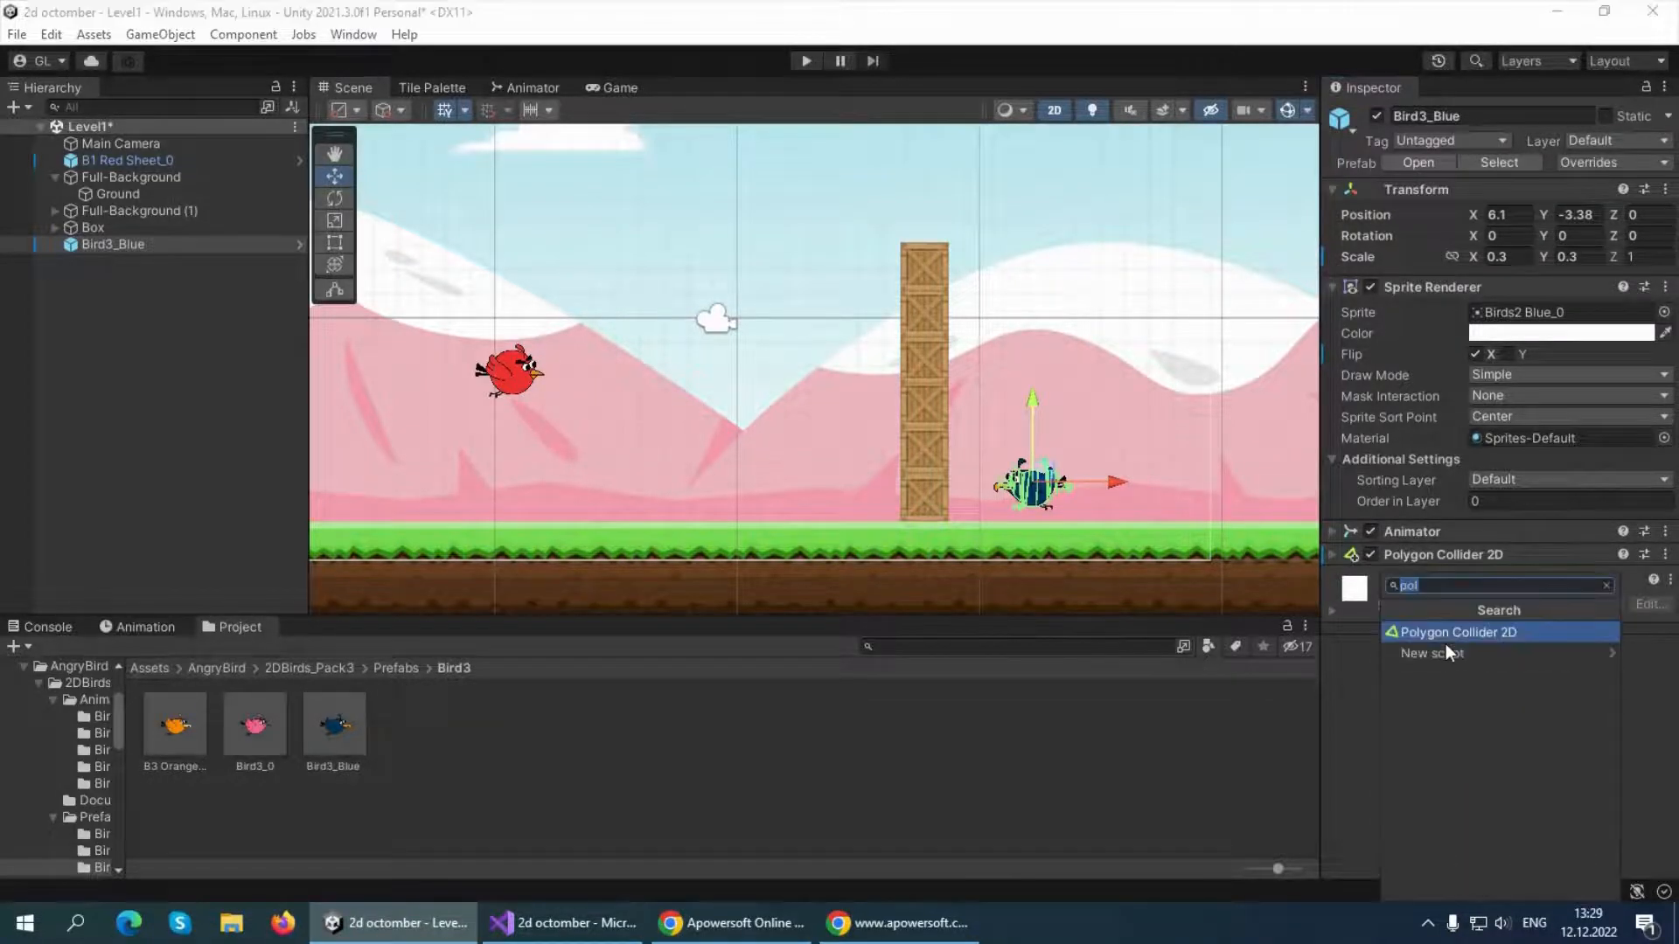
pyautogui.write('rigid')
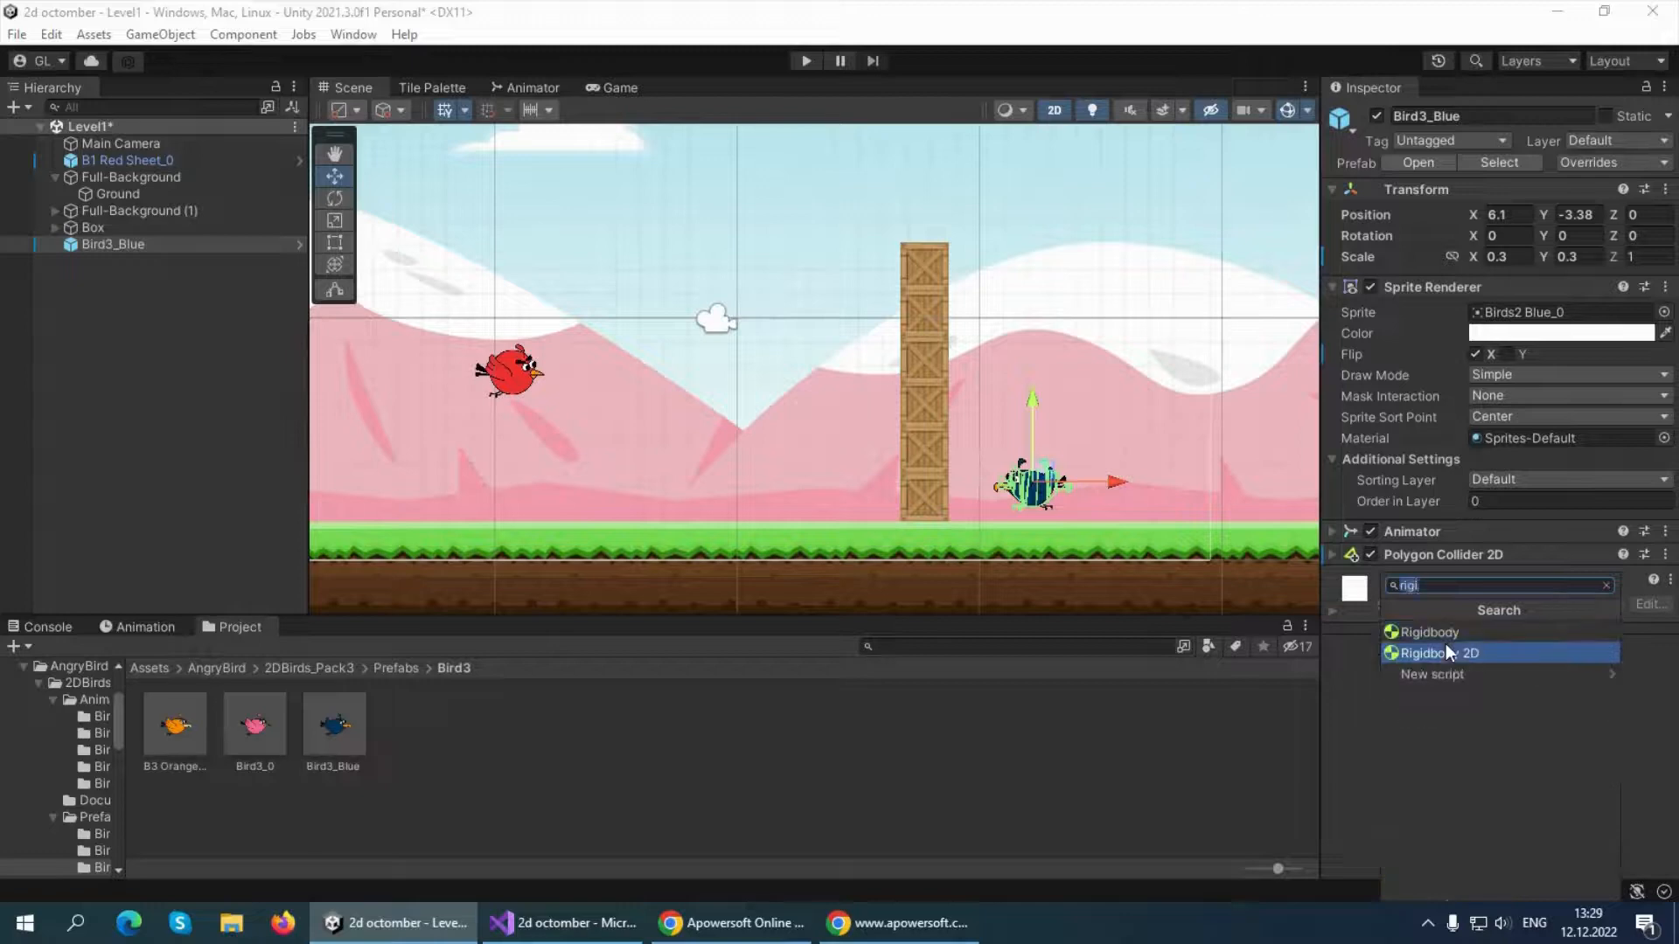
pyautogui.click(1447, 650)
# Move the blue bird closer to the ground and crates, to about X 5.73, Y -3.6, and check it in the Game view
pyautogui.moveTo(1032, 408); pyautogui.dragTo(1032, 419)
pyautogui.moveTo(1109, 498); pyautogui.dragTo(1097, 505)
pyautogui.click(607, 87)
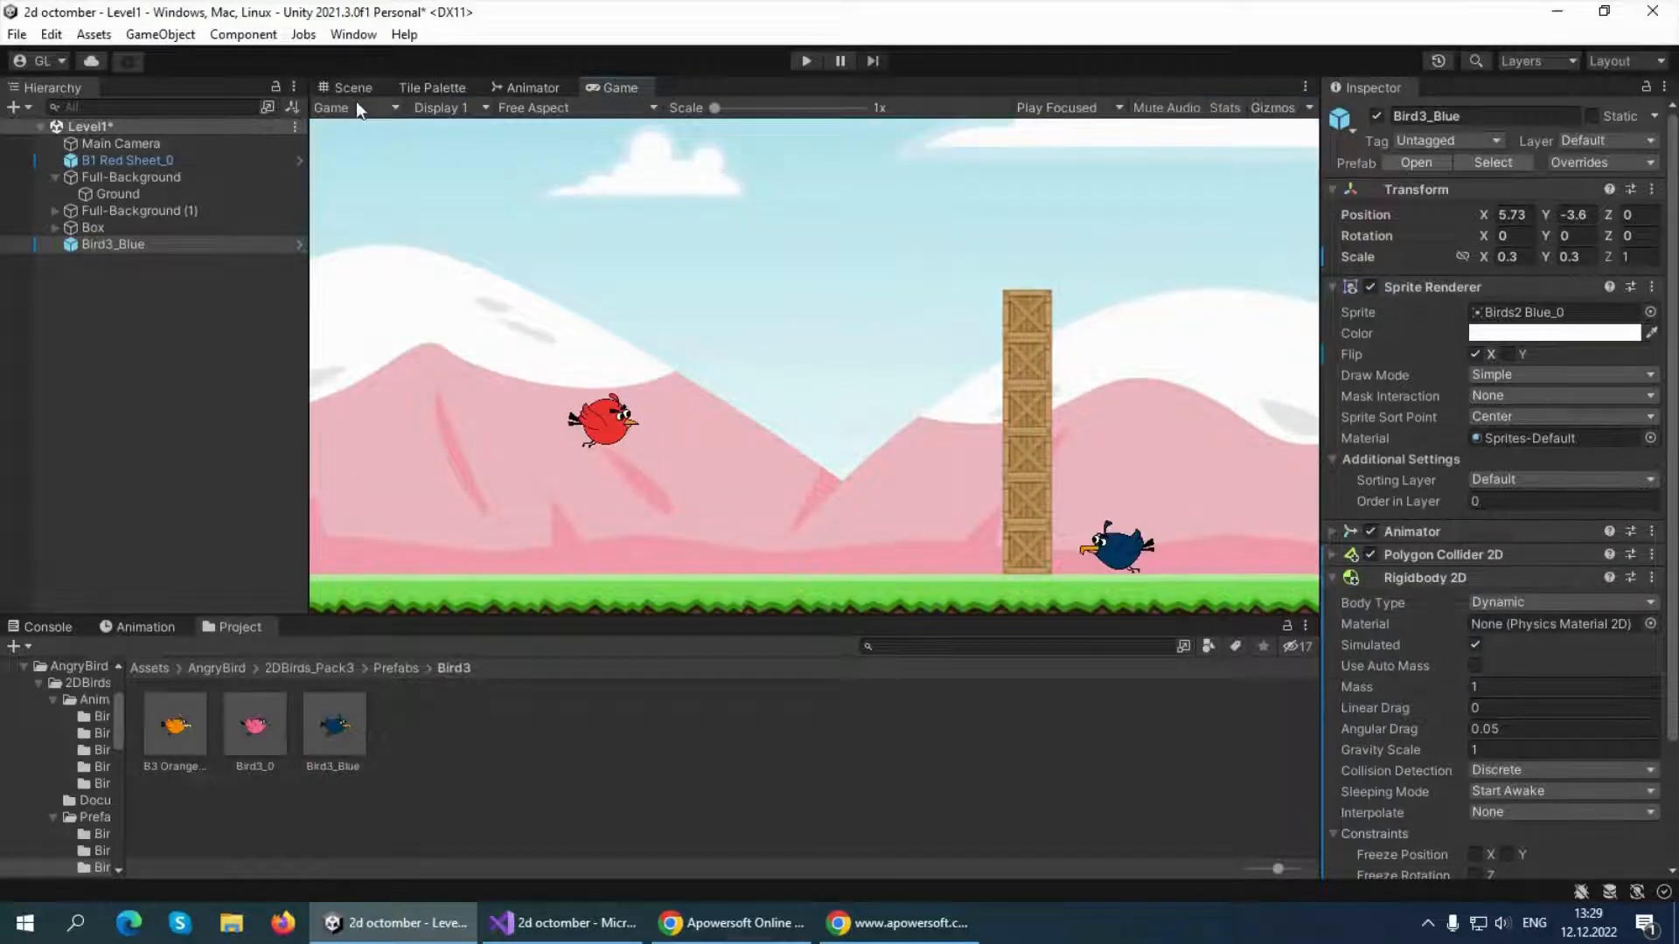
# Play-test the level by launching the red bird at the crate column, and stop the game
pyautogui.click(806, 58)
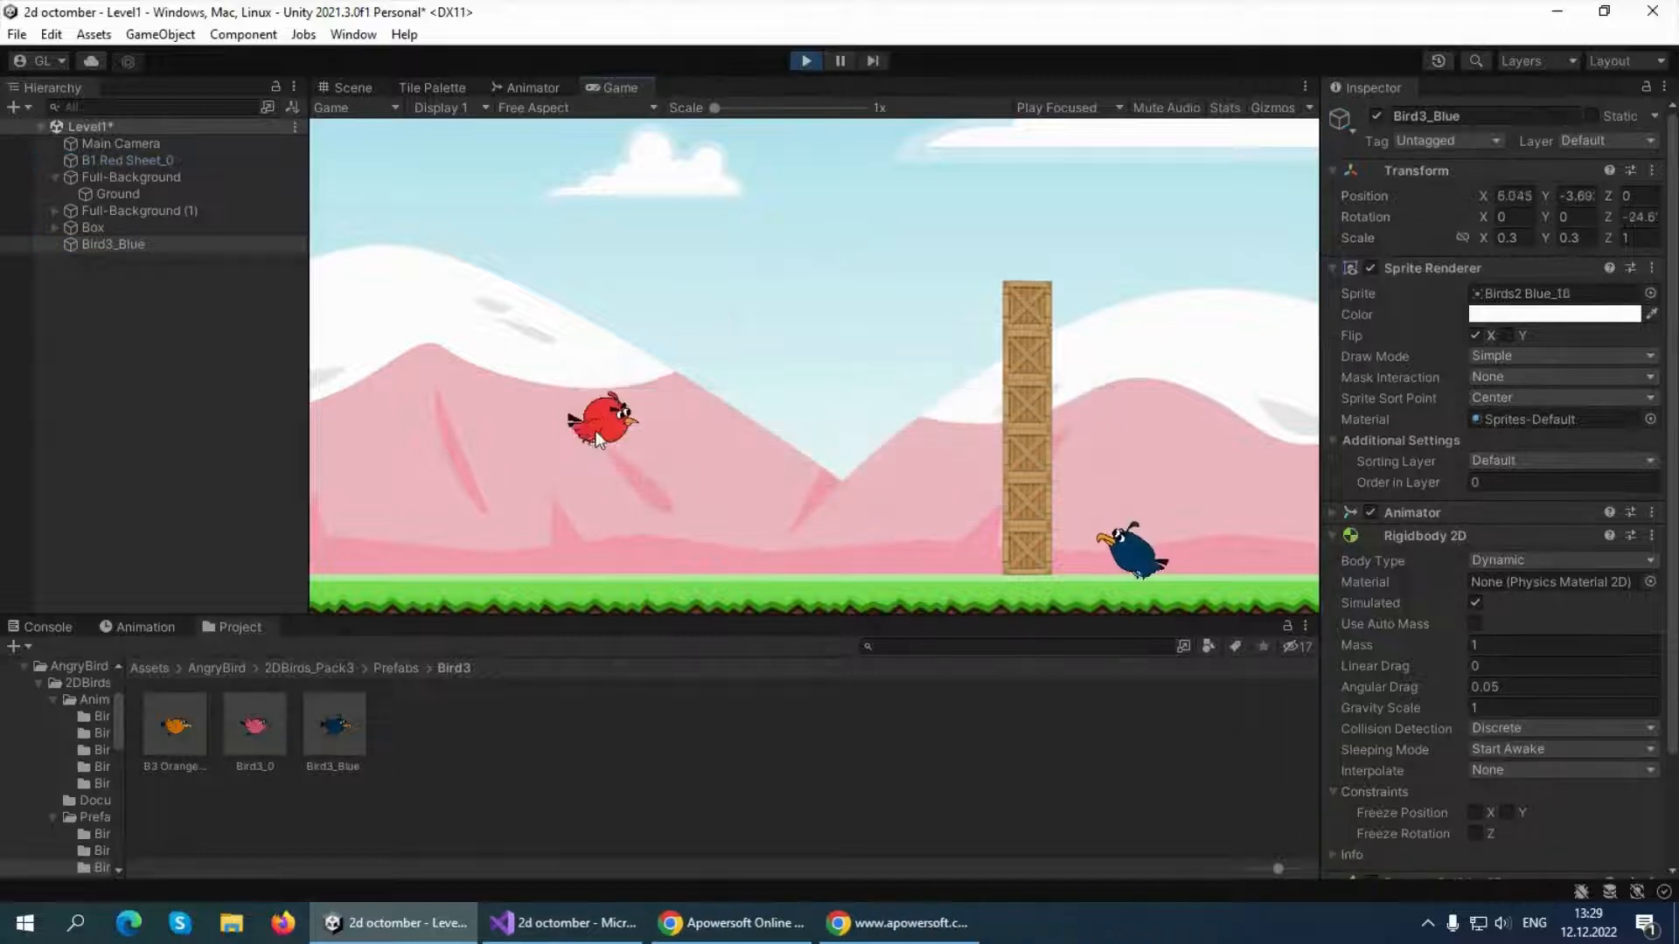
pyautogui.moveTo(581, 449); pyautogui.dragTo(420, 503)
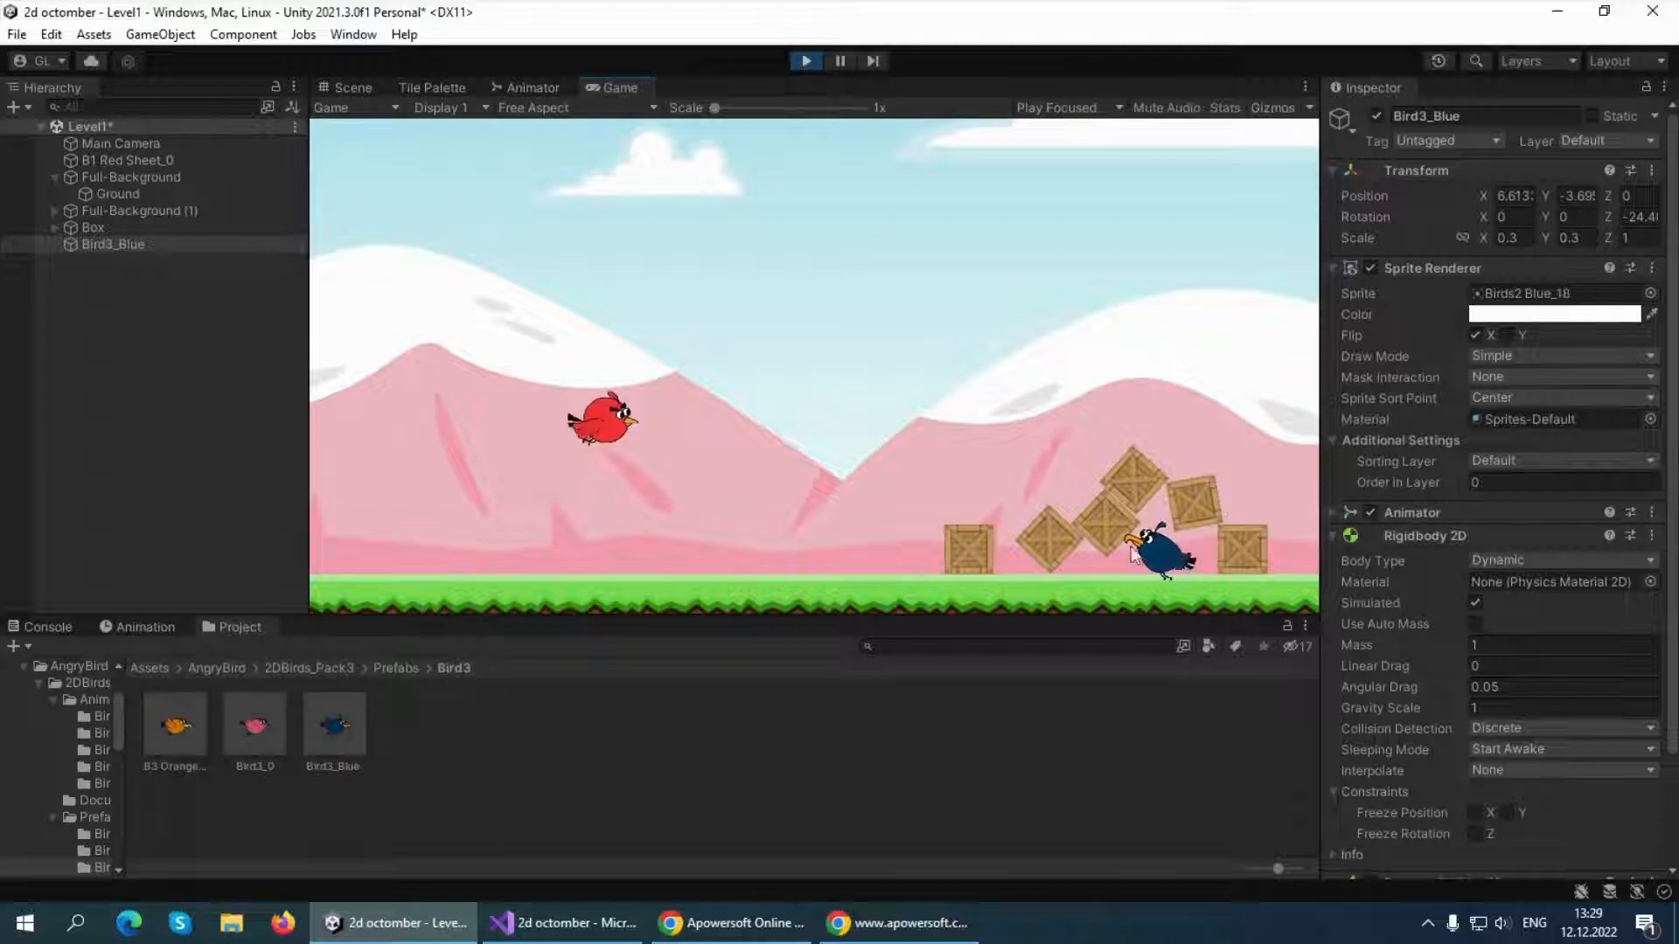
pyautogui.click(806, 61)
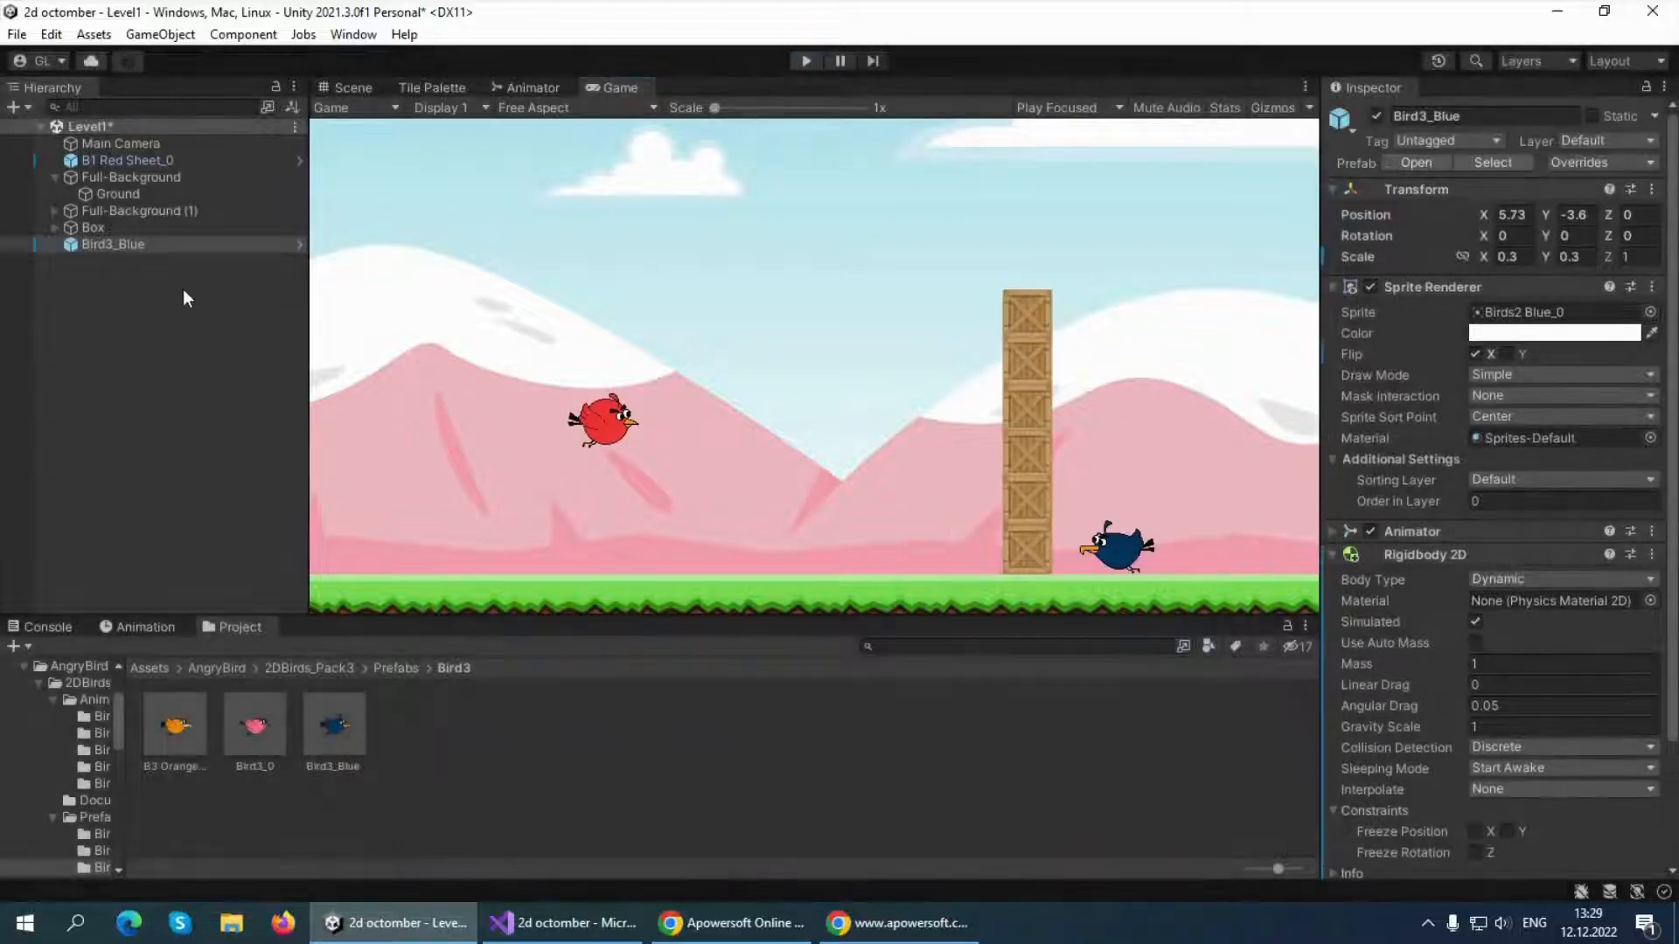
# Freeze the Z rotation of the blue bird in its Rigidbody 2D constraints
pyautogui.click(129, 243)
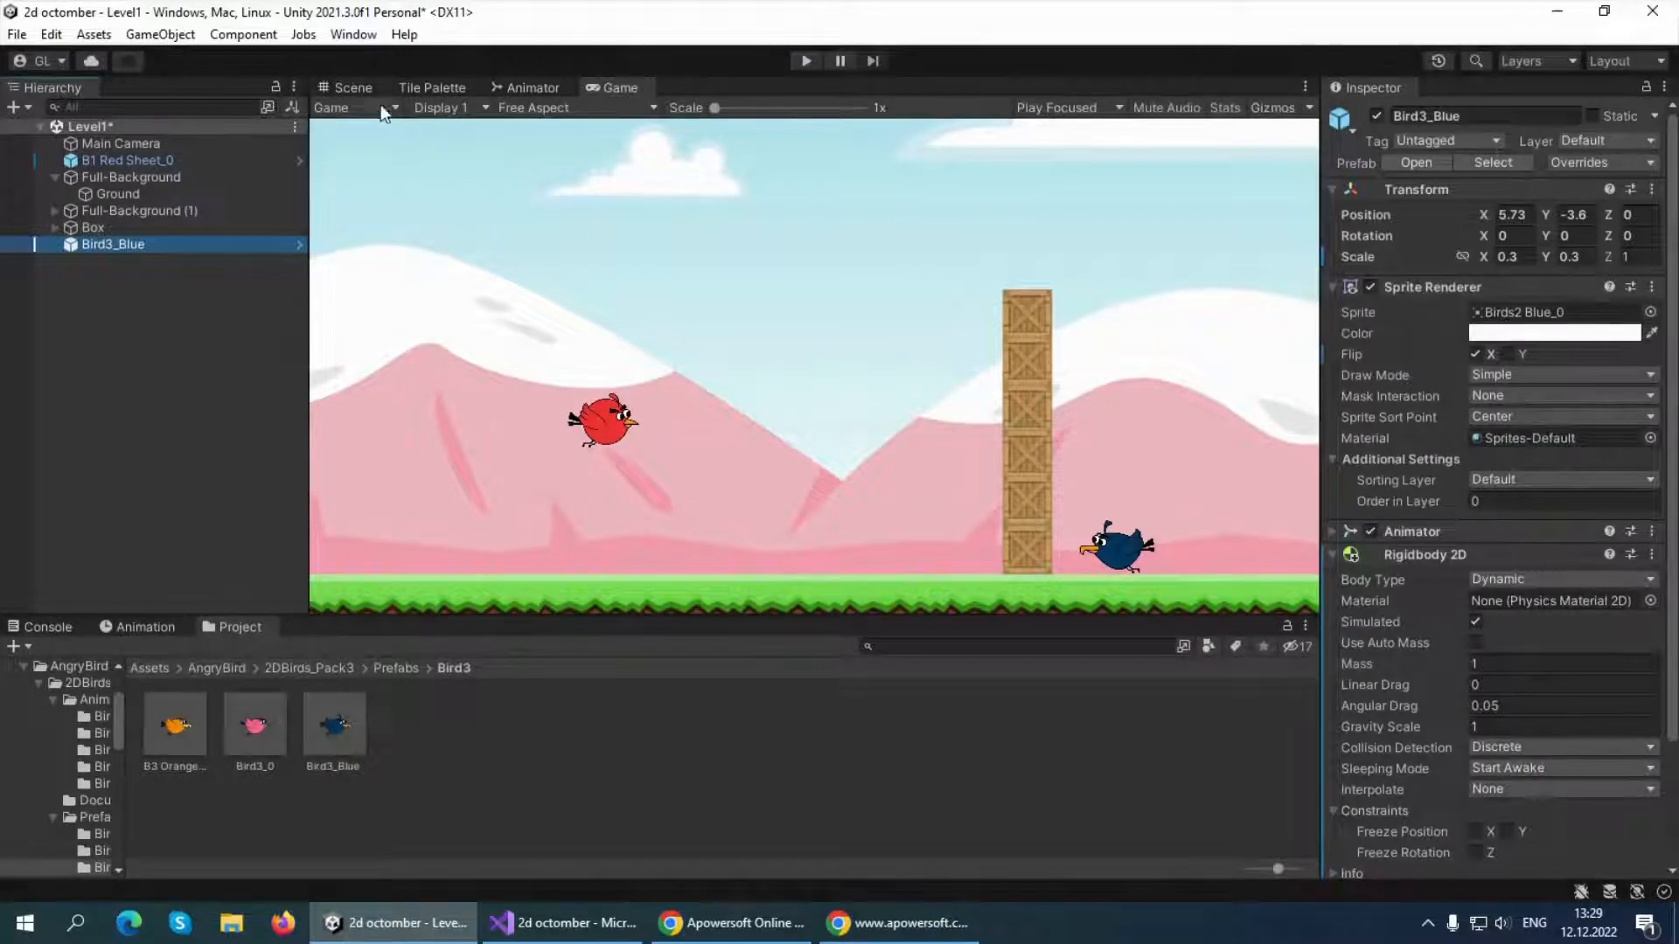
pyautogui.click(342, 88)
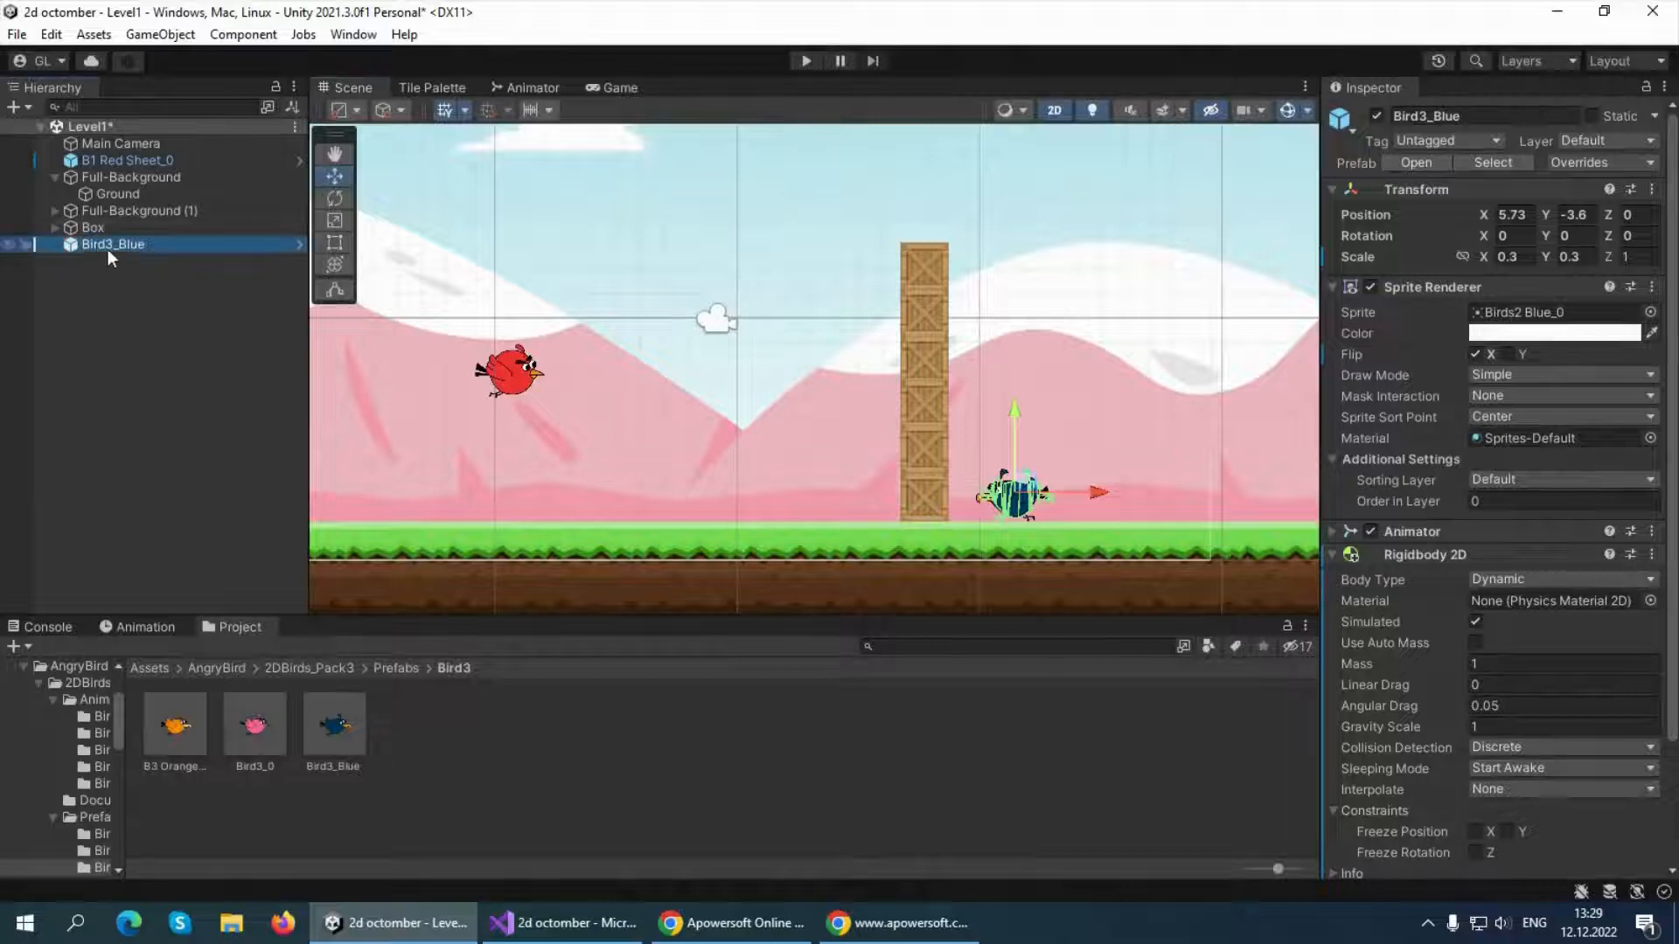
pyautogui.scroll(-3, 1520, 614)
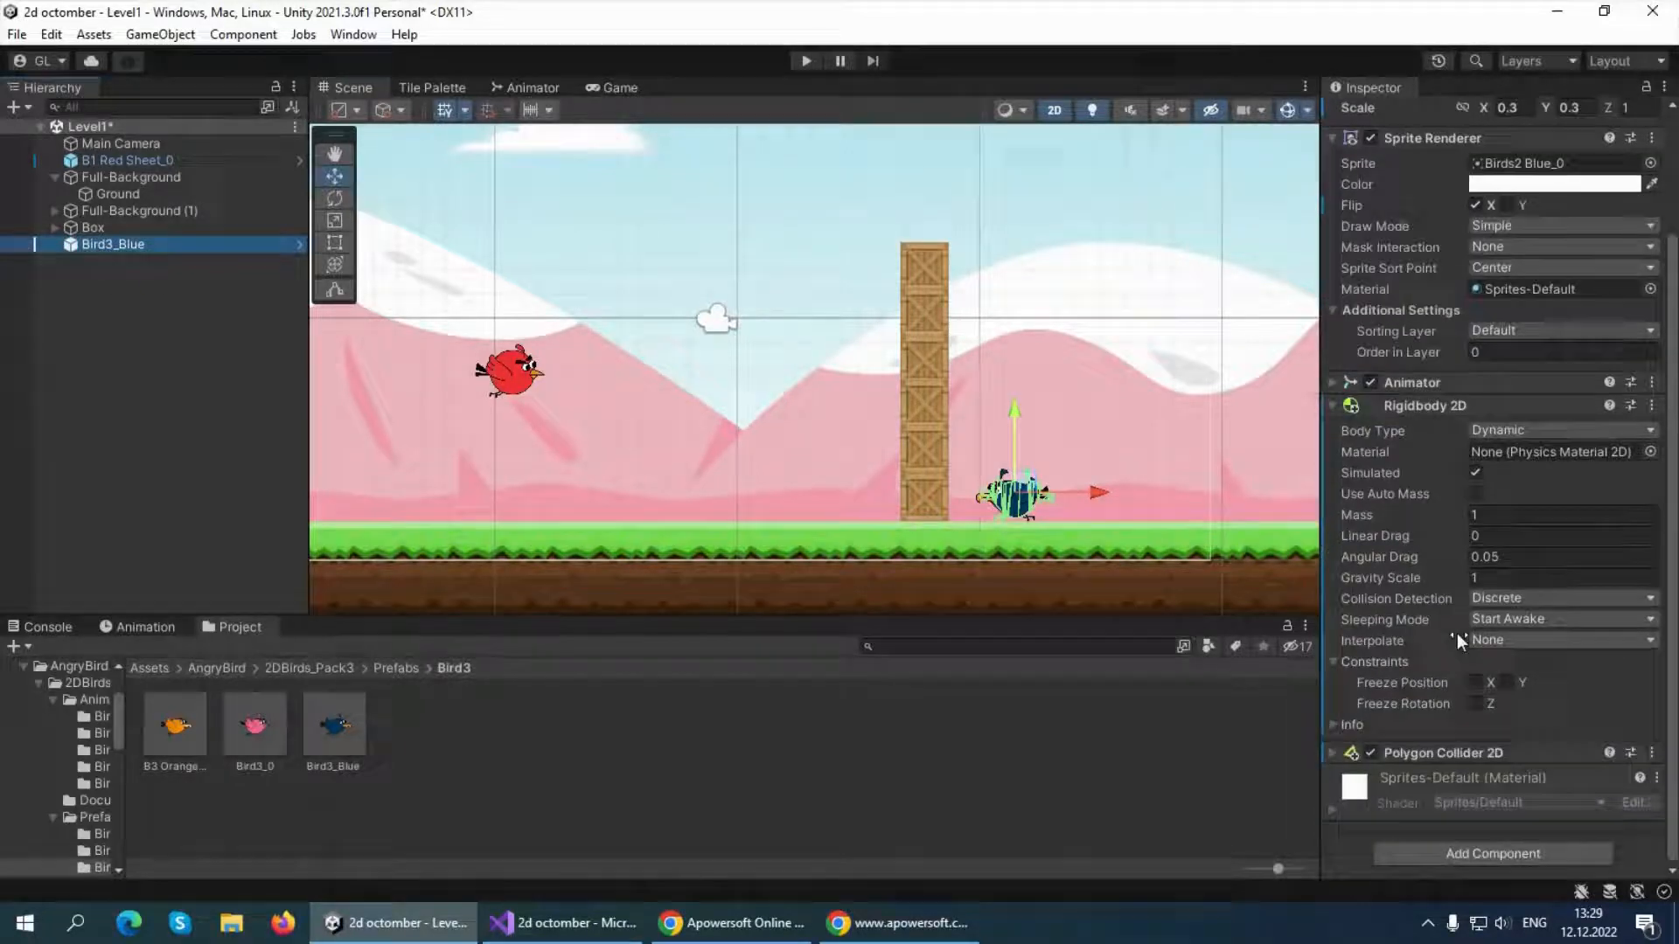
pyautogui.click(1474, 705)
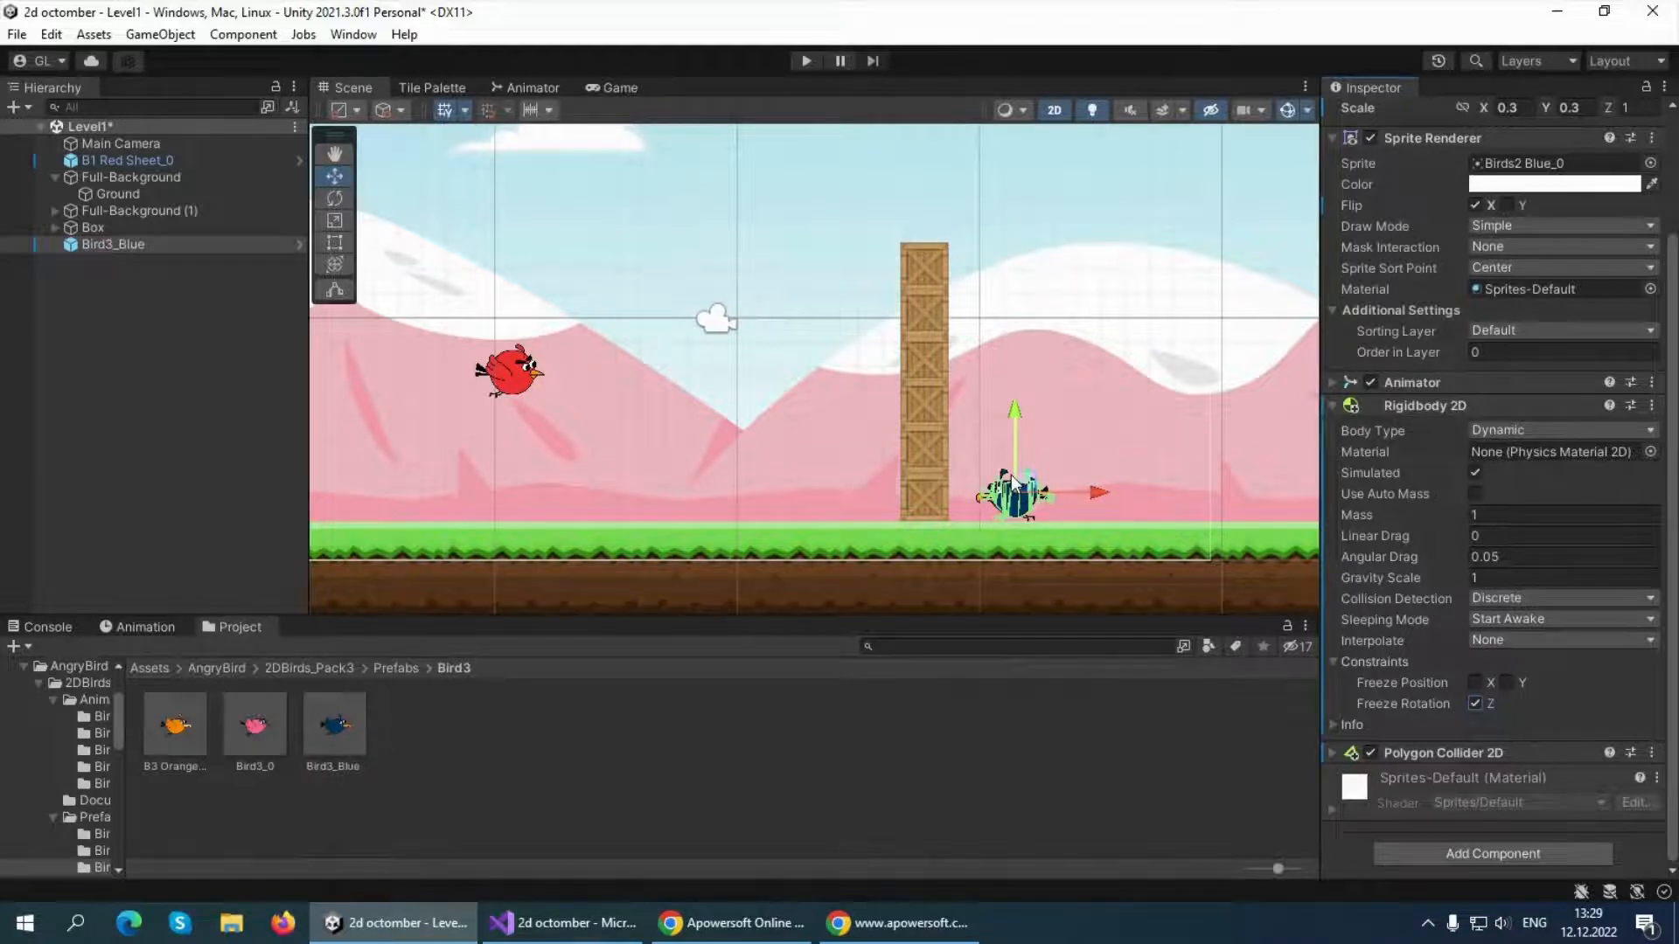
# Go back to the AngryBird assets folder and deselect the blue bird
pyautogui.click(392, 668)
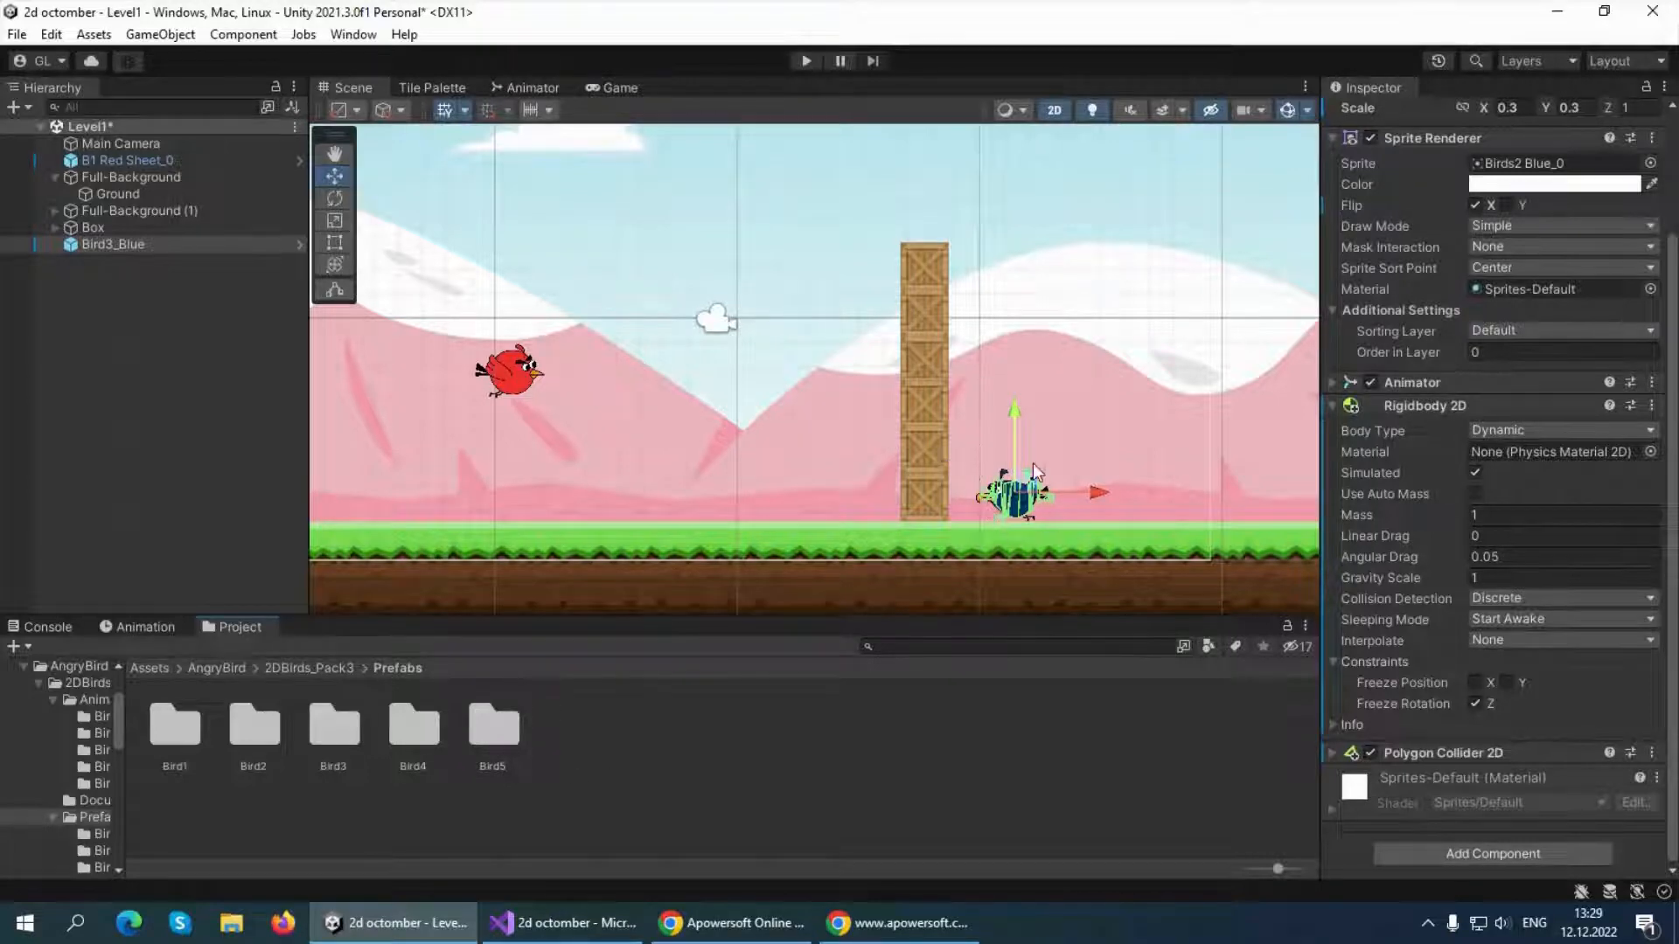
pyautogui.click(194, 669)
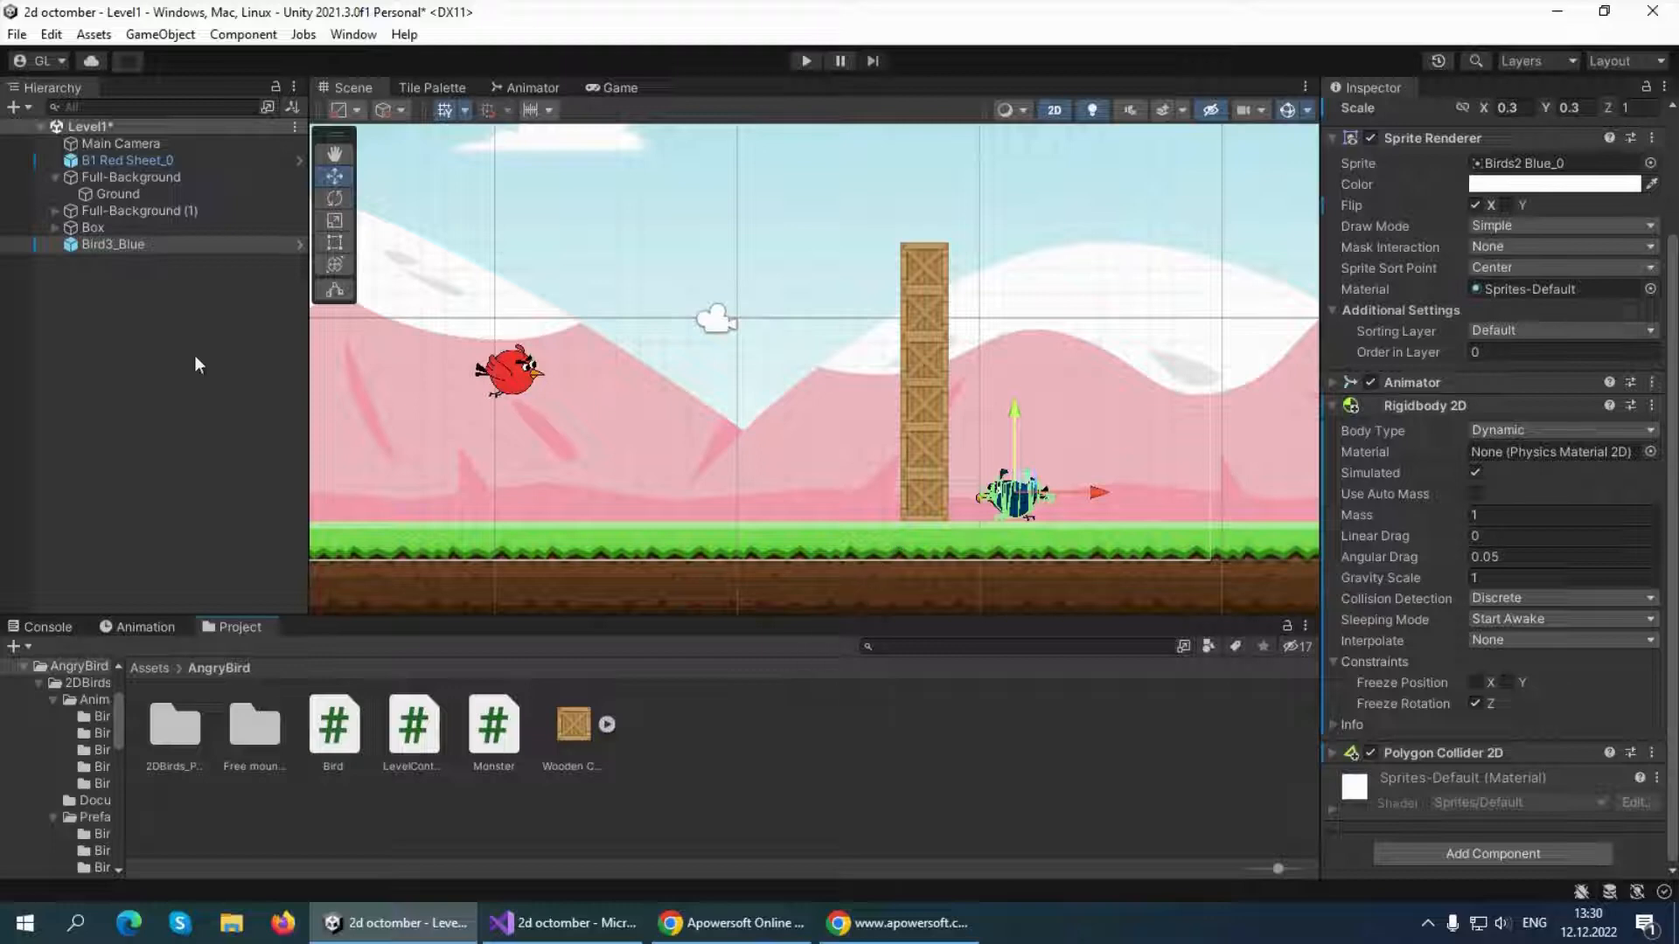
pyautogui.click(965, 308)
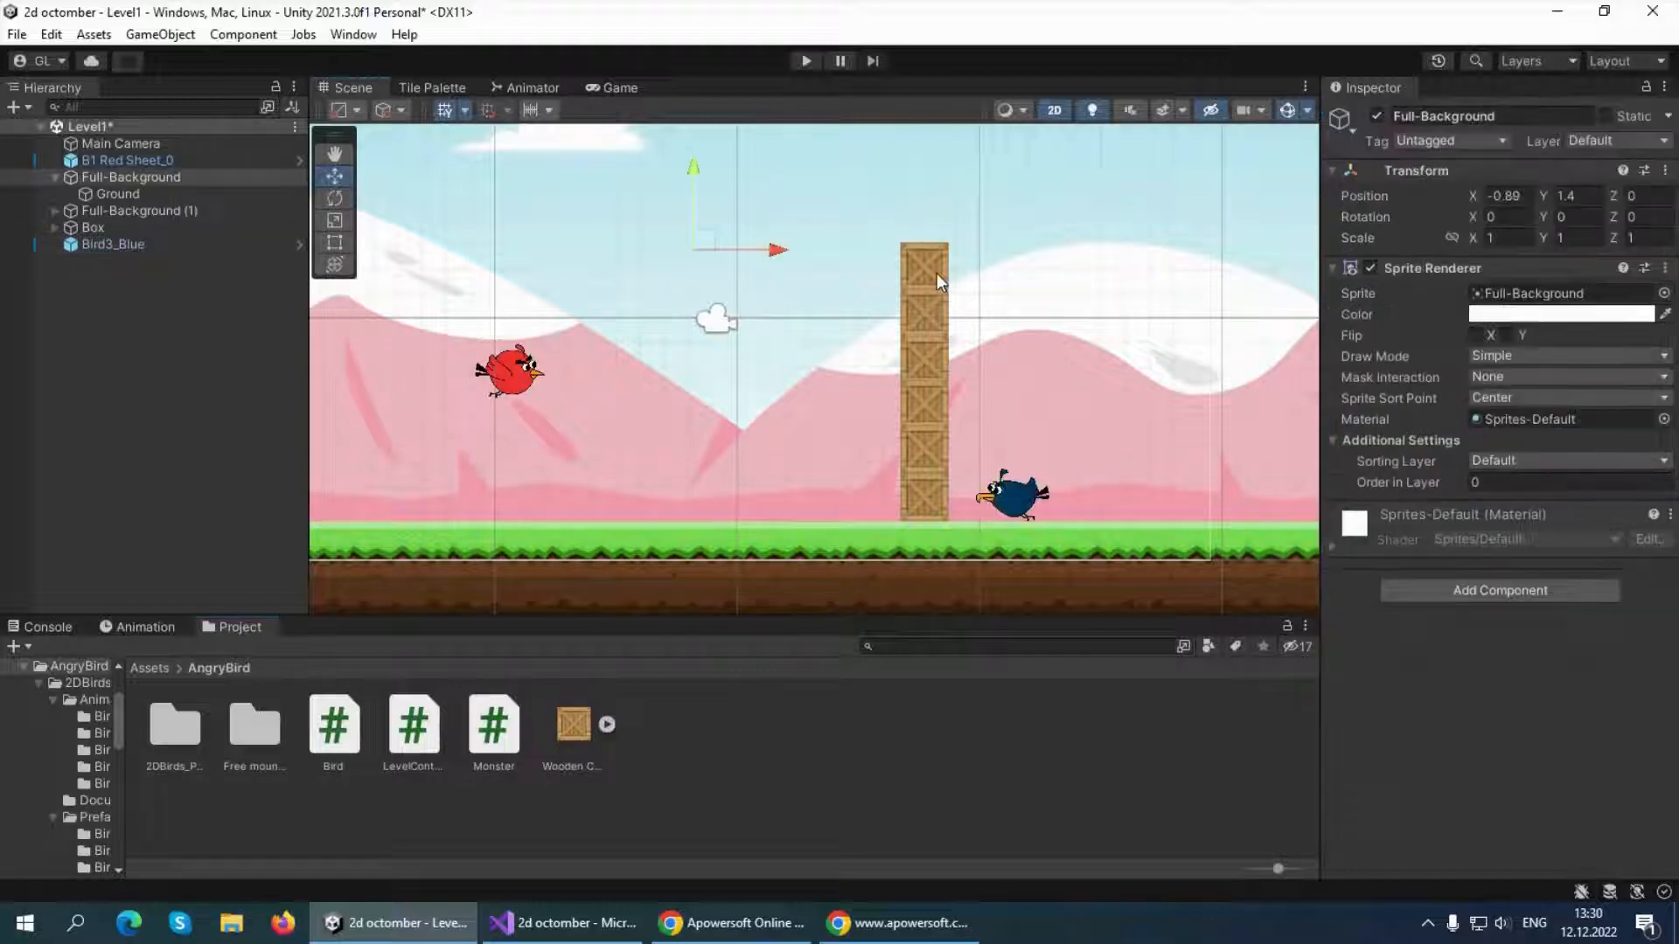
# Expand the Box group and check the tag list available for its six wooden crates
pyautogui.click(56, 228)
pyautogui.click(142, 245)
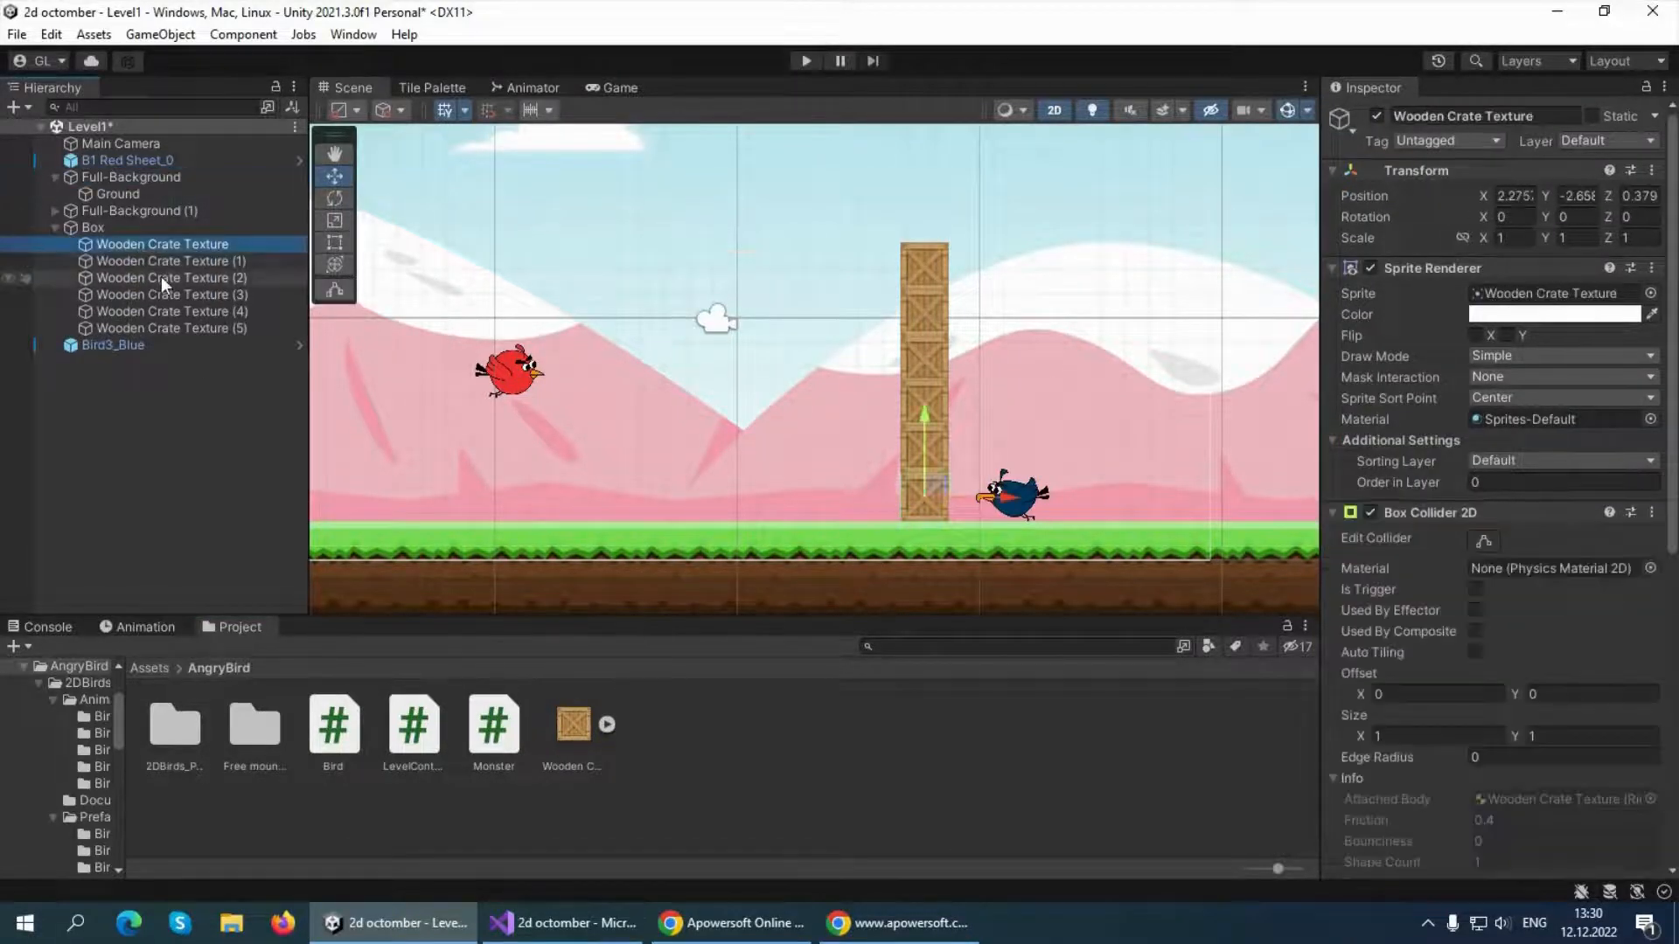
pyautogui.keyDown('shift'); pyautogui.click(175, 321); pyautogui.keyUp('shift')
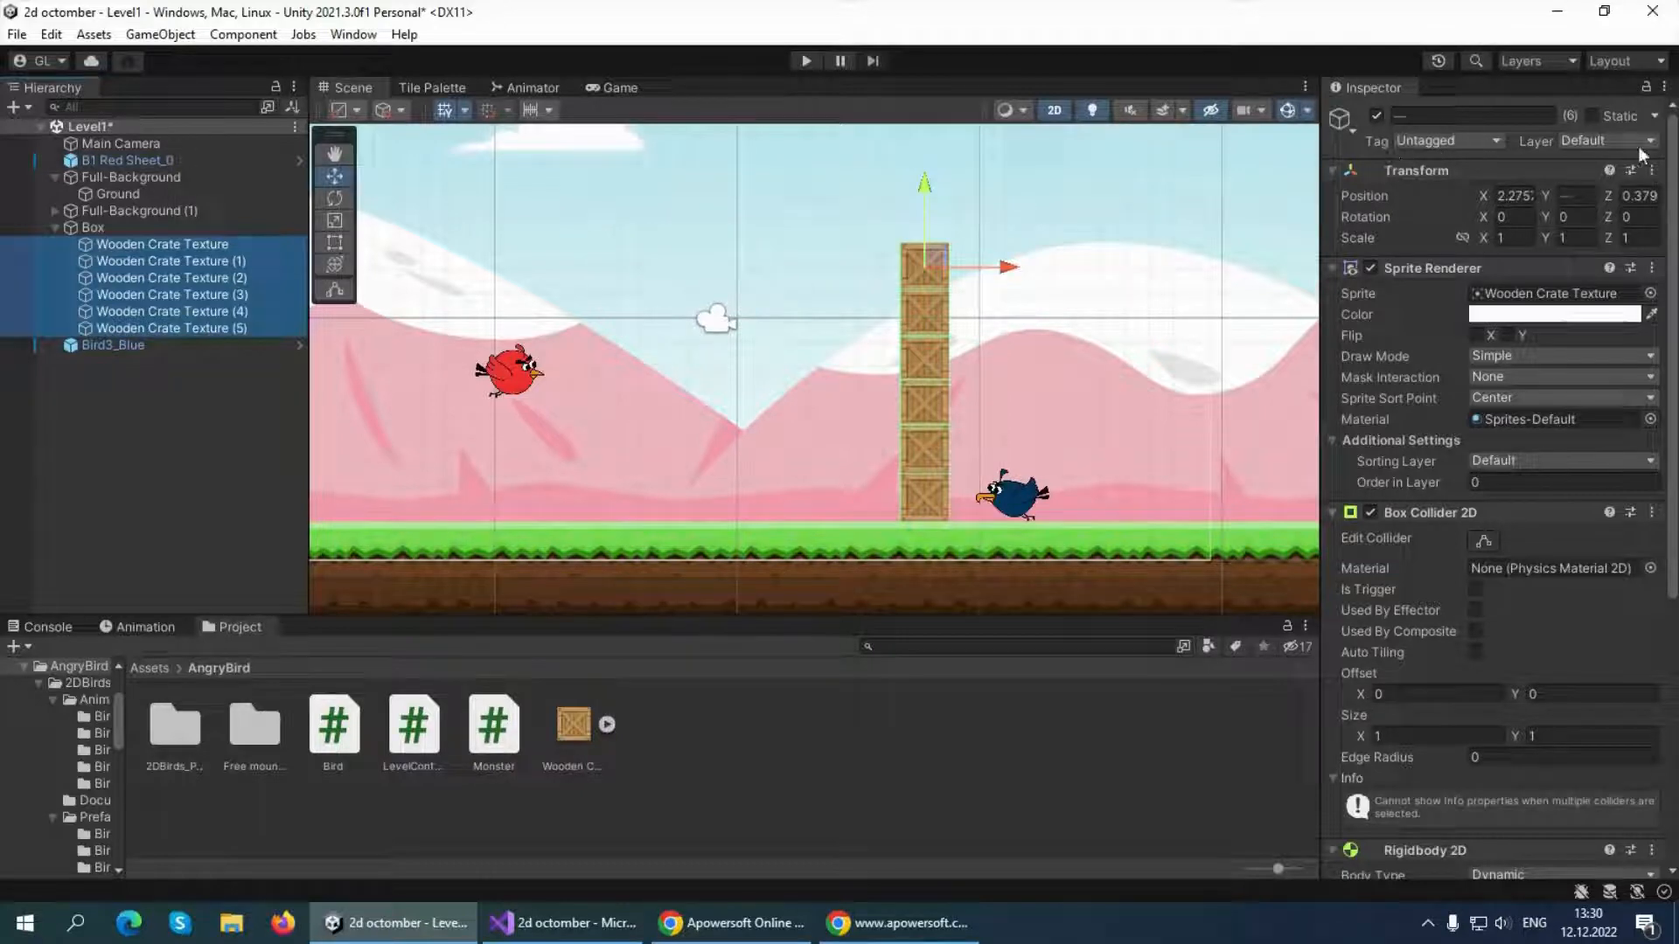
pyautogui.click(1443, 138)
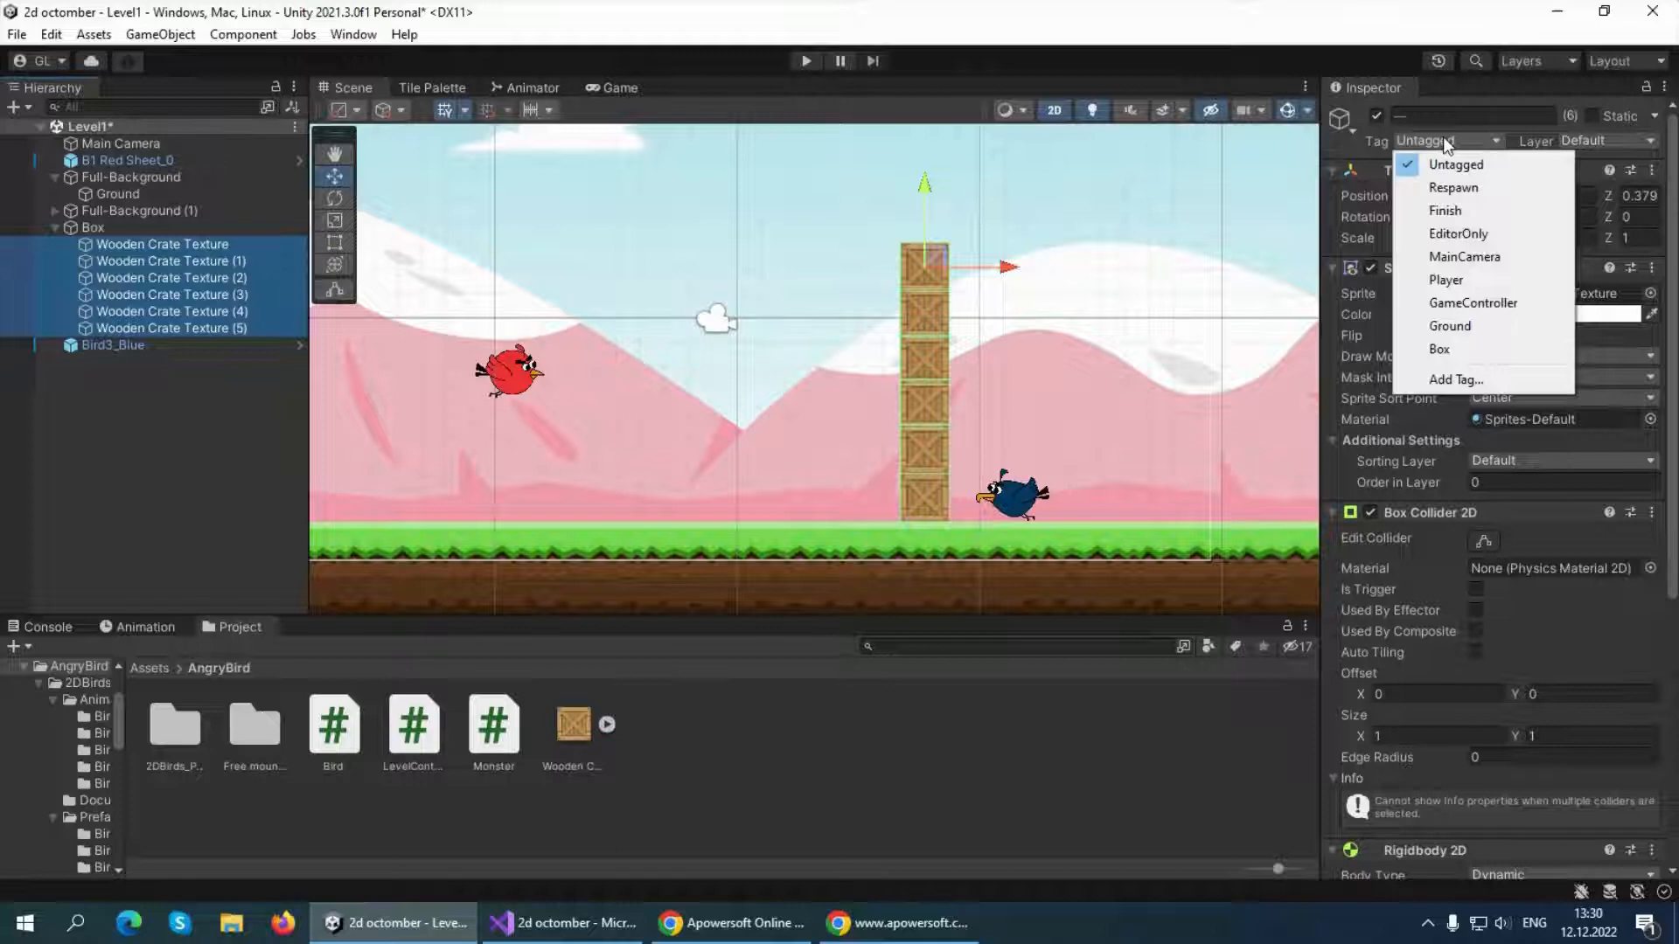
pyautogui.click(1456, 380)
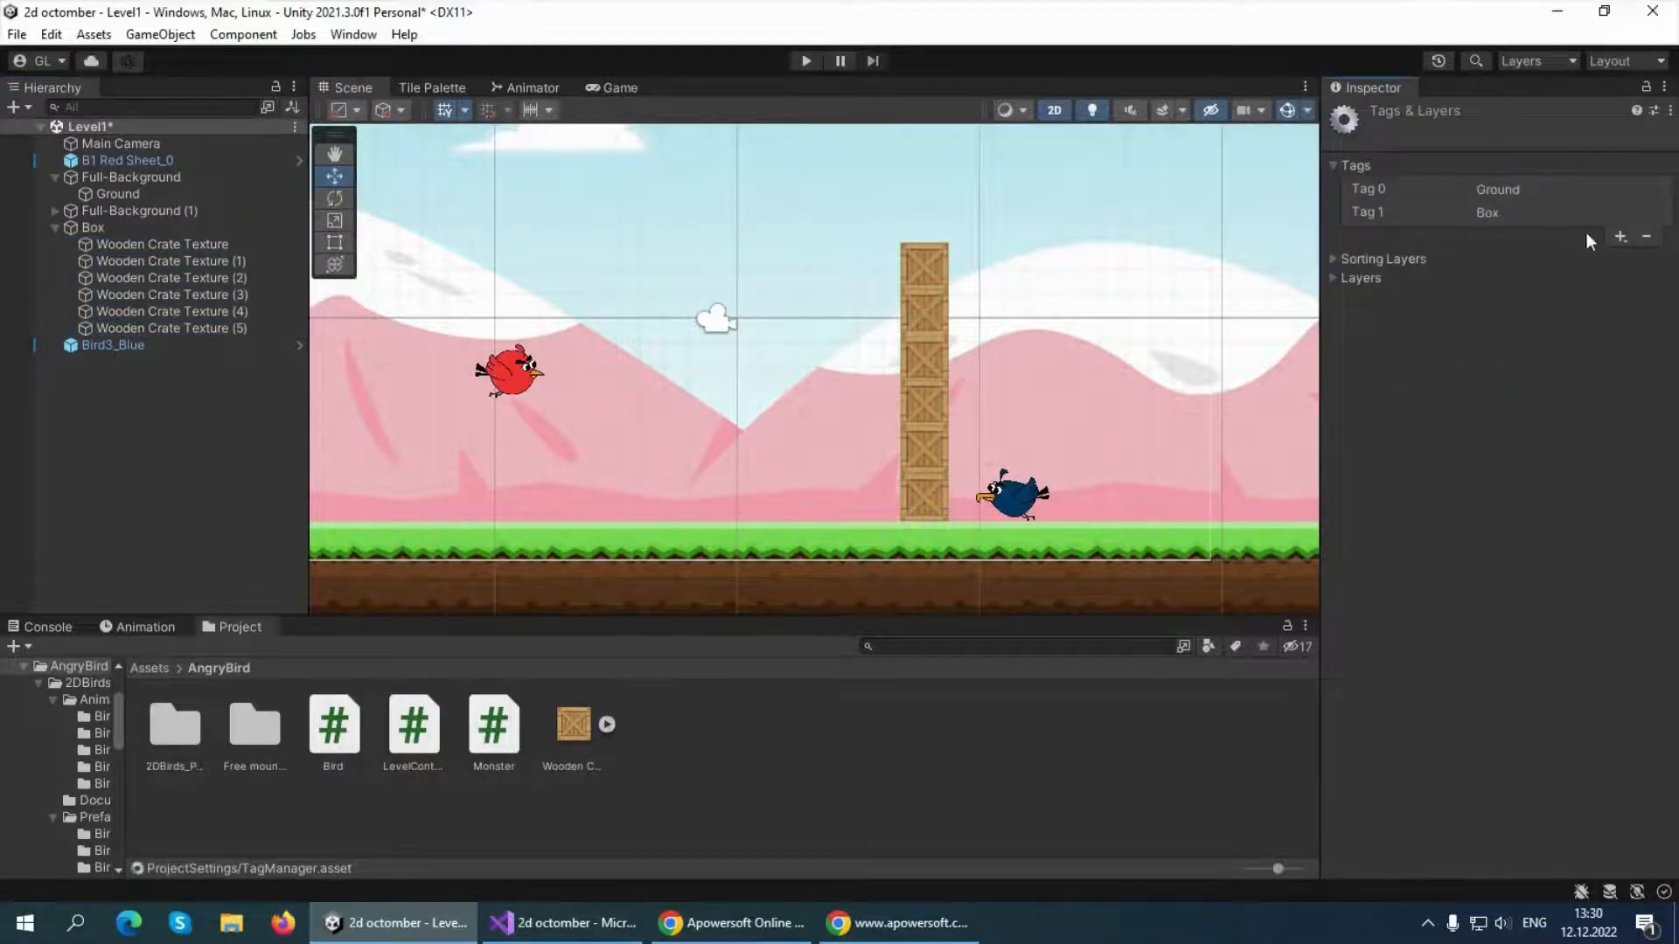
pyautogui.click(1619, 237)
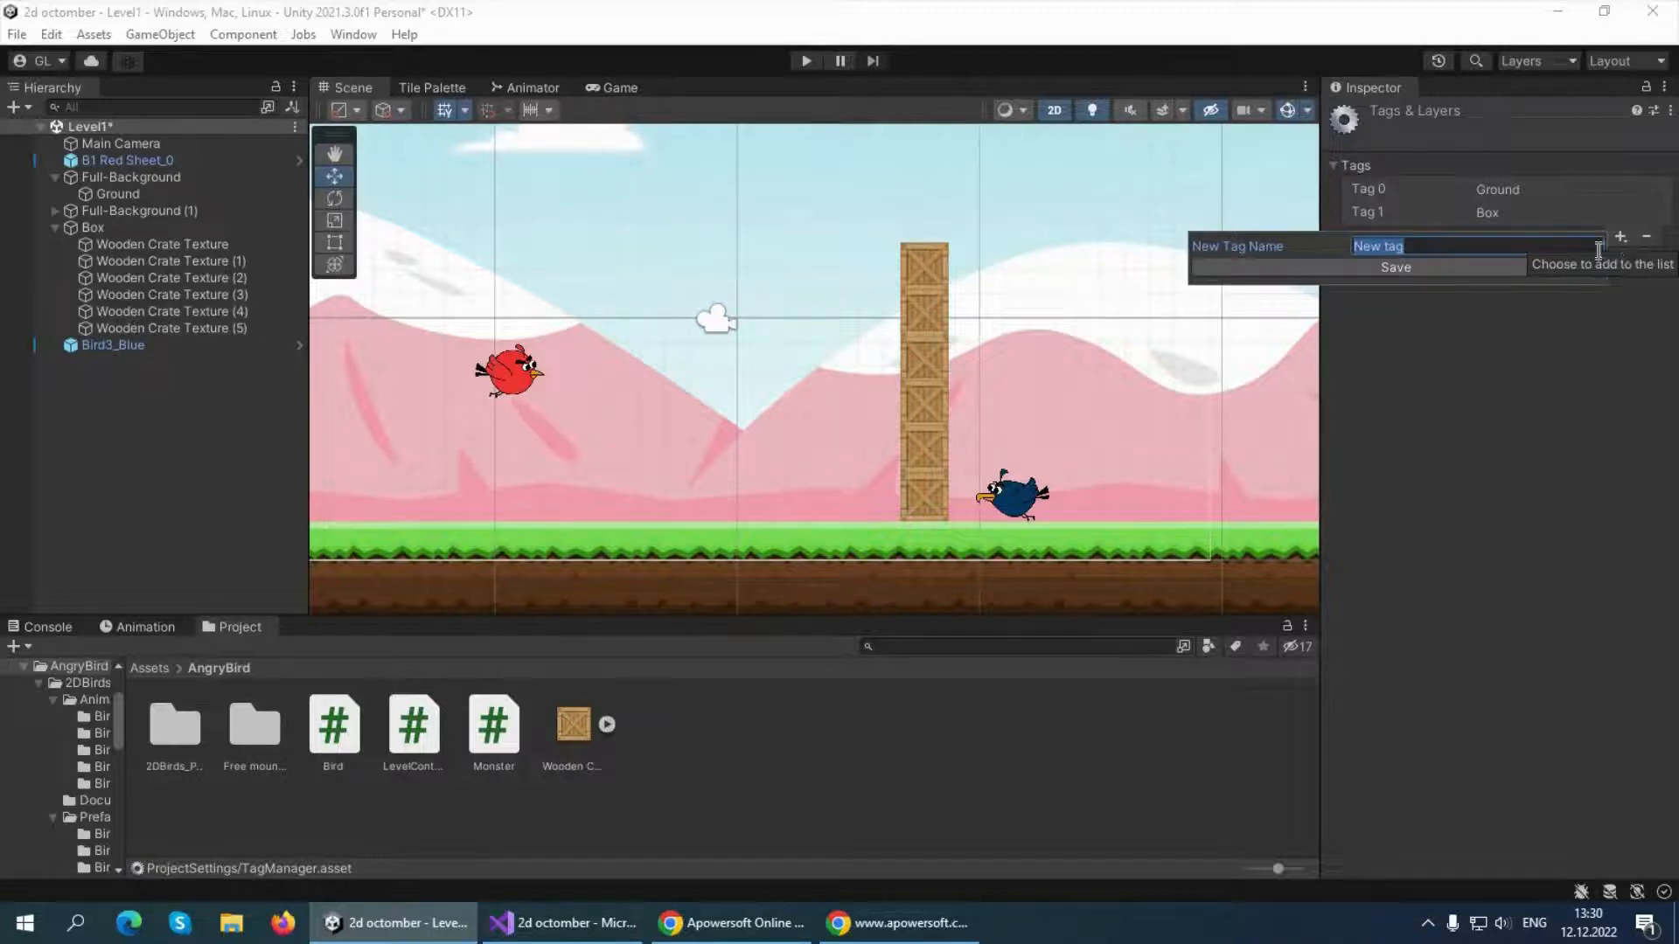
pyautogui.click(1481, 301)
pyautogui.click(1491, 217)
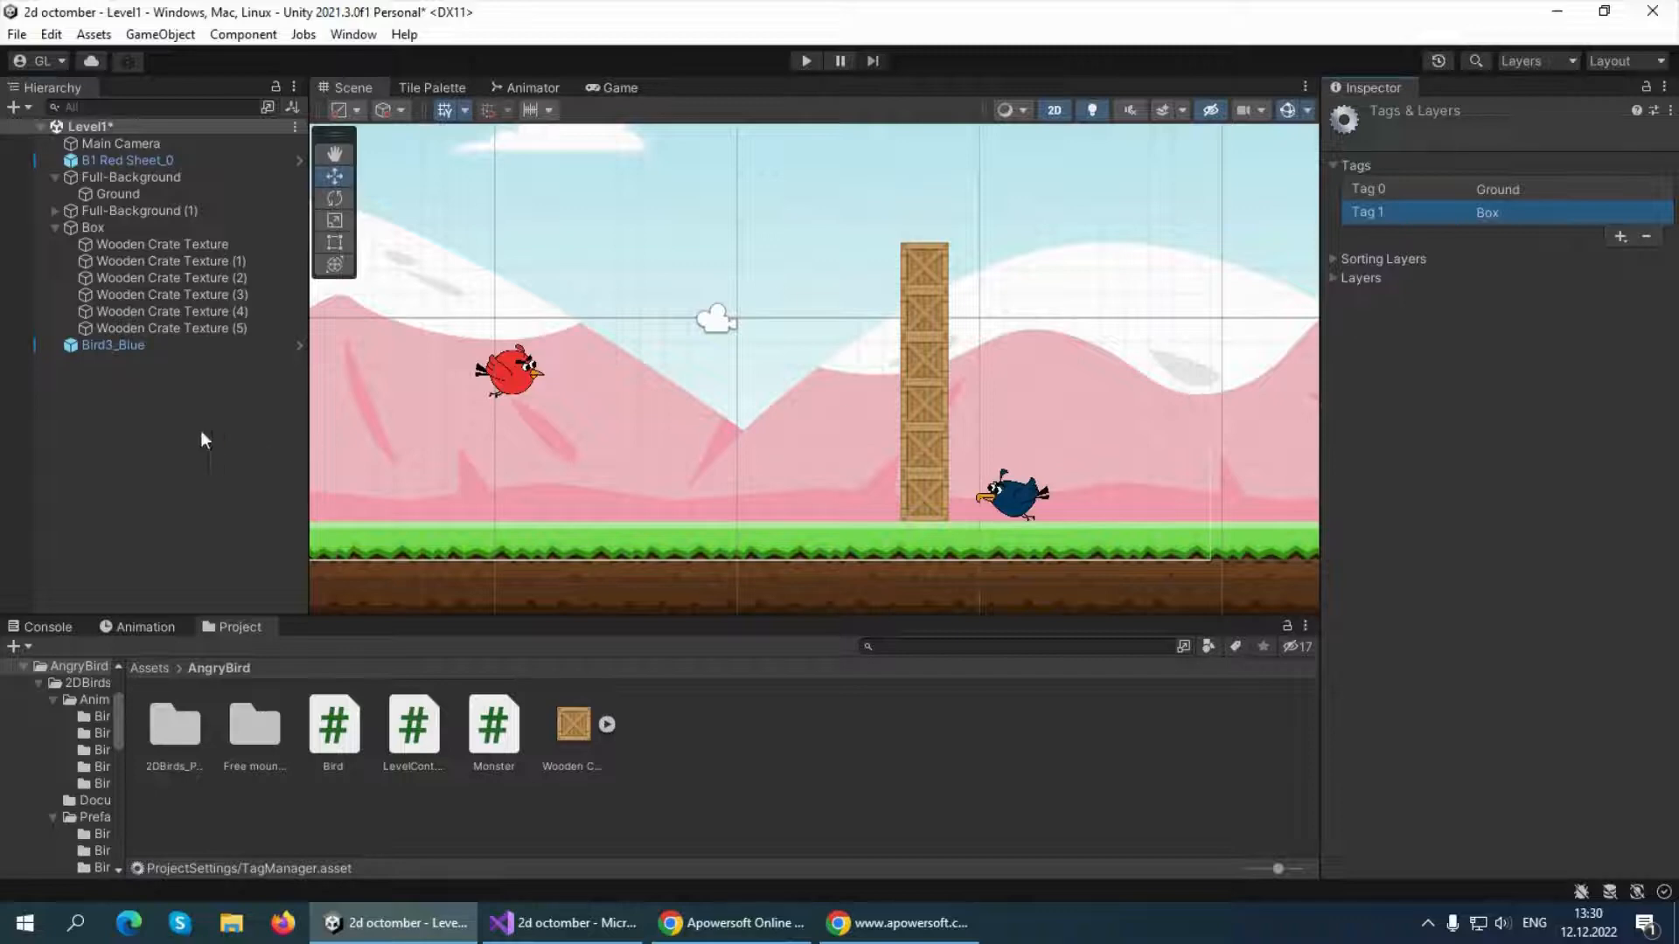
# Assign the Box tag to all six wooden crates, check it on the first crate, and clear the selection
pyautogui.click(210, 242)
pyautogui.keyDown('shift'); pyautogui.click(212, 331); pyautogui.keyUp('shift')
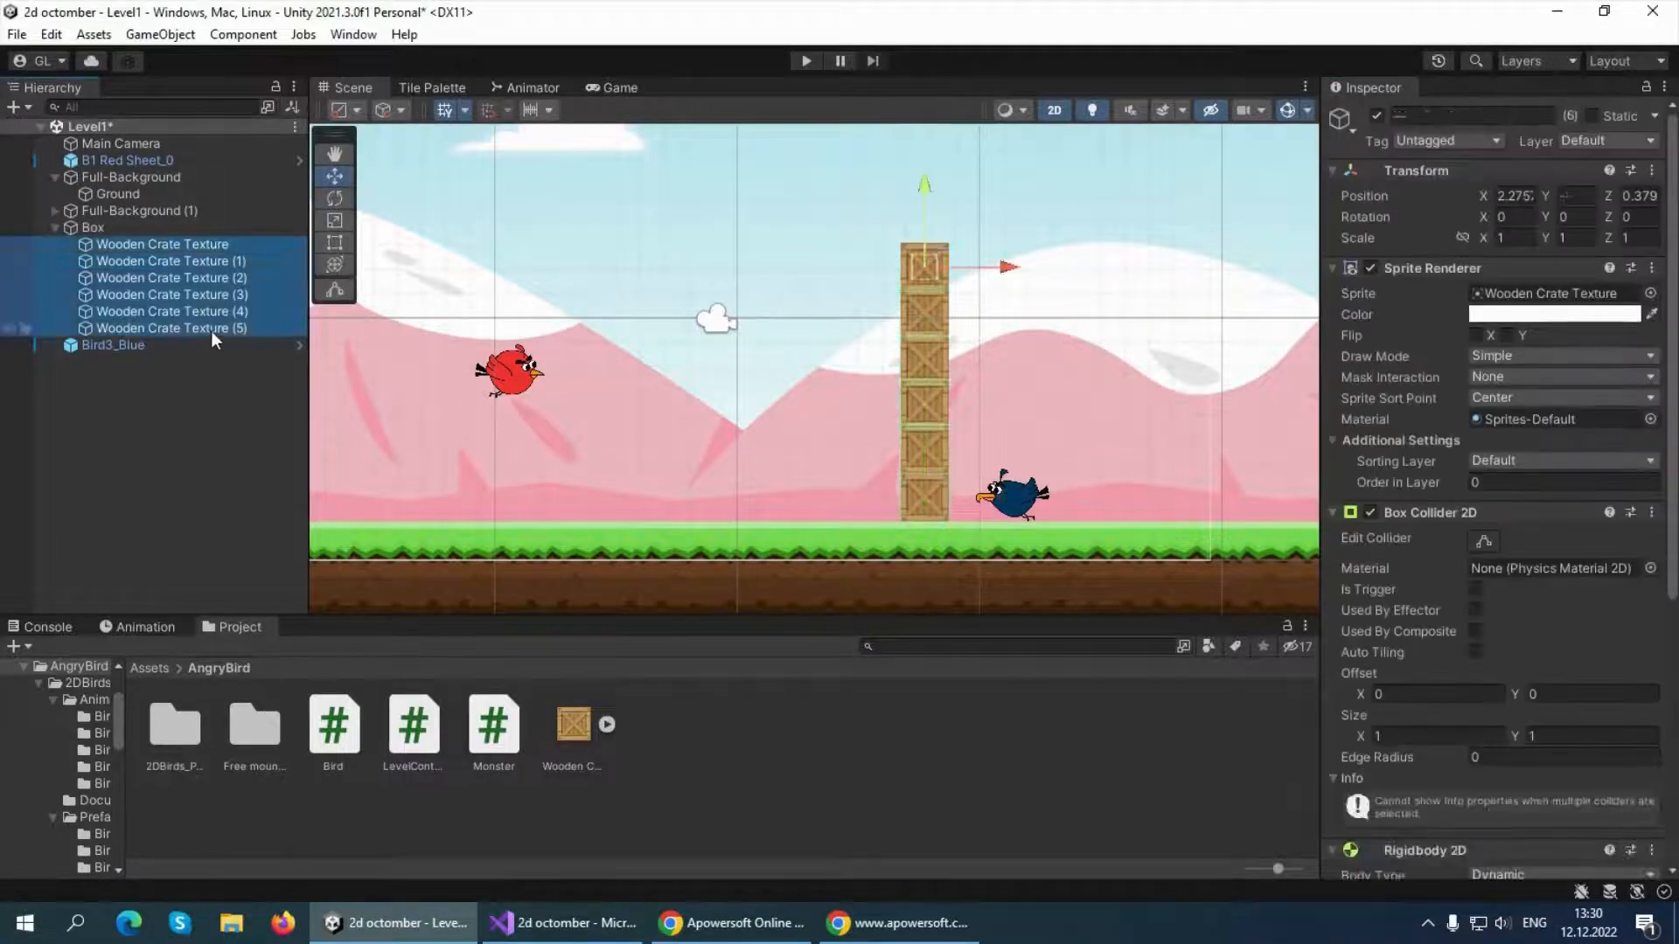
pyautogui.click(1435, 144)
pyautogui.click(1446, 343)
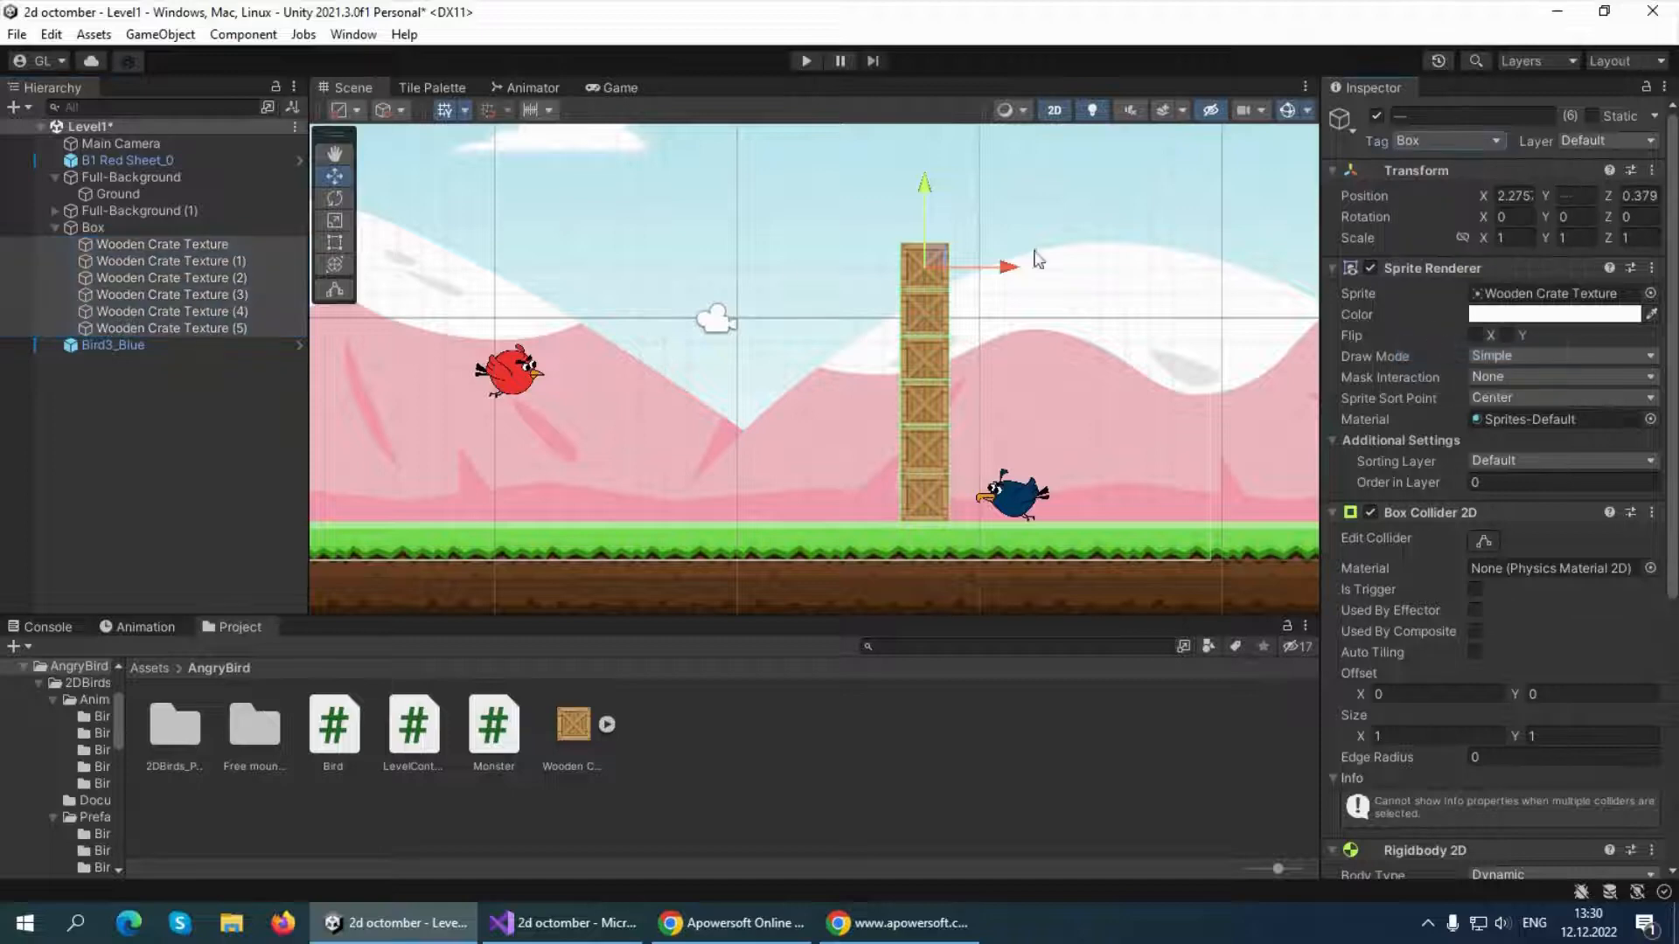
pyautogui.click(290, 421)
pyautogui.click(203, 234)
pyautogui.click(206, 246)
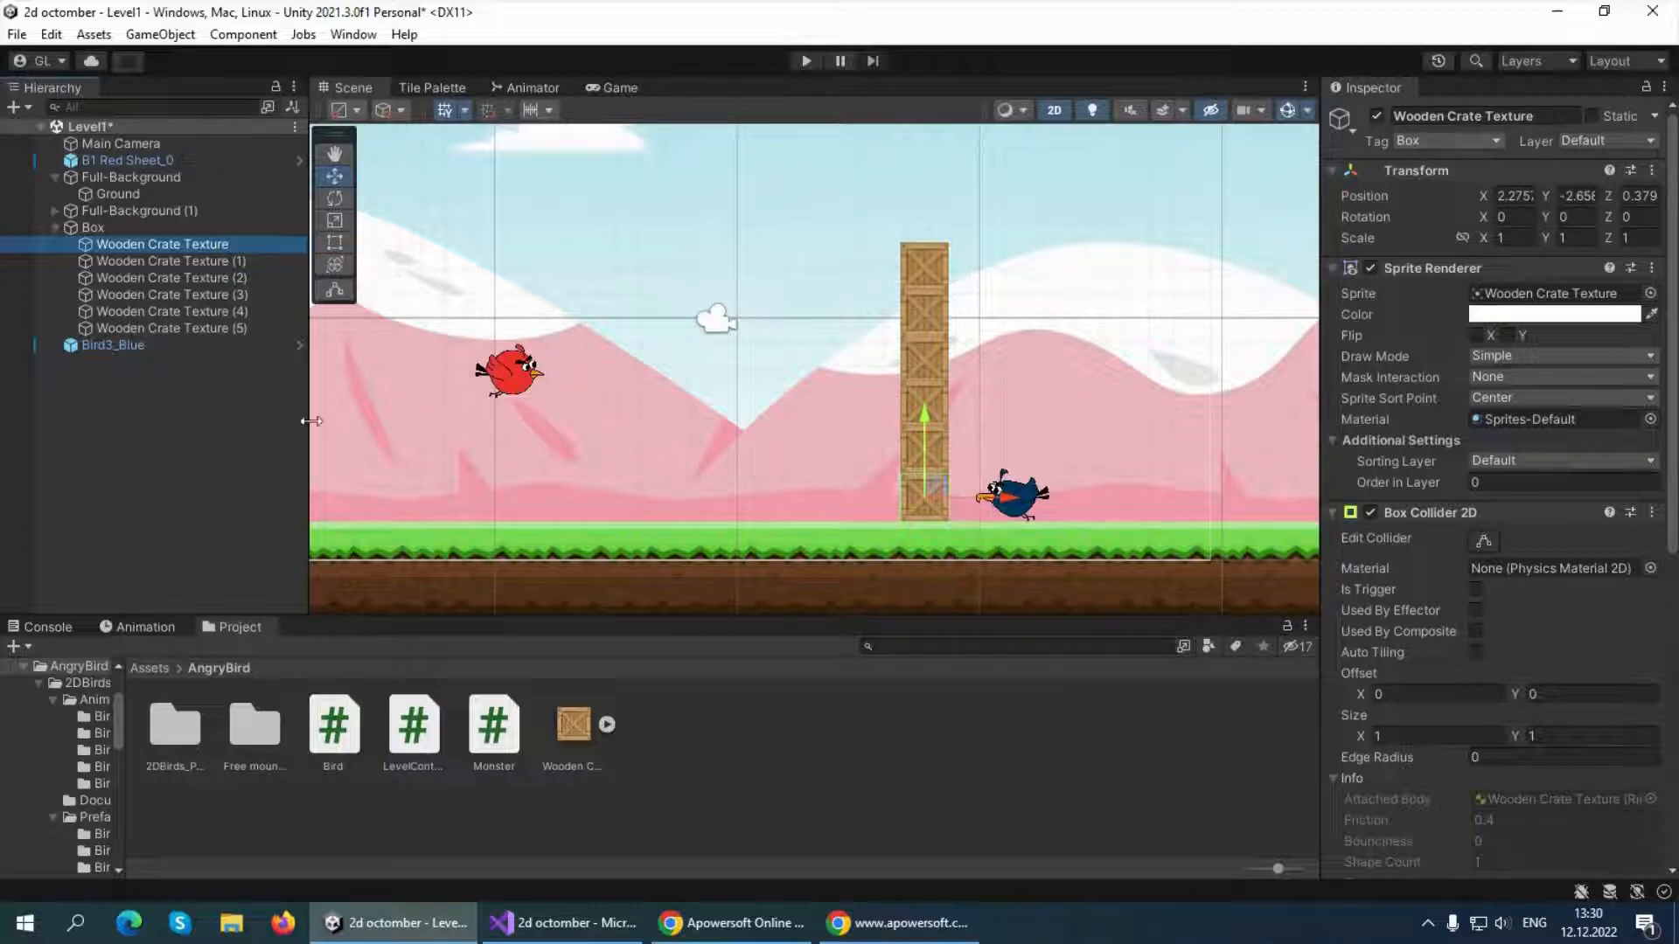
pyautogui.click(217, 440)
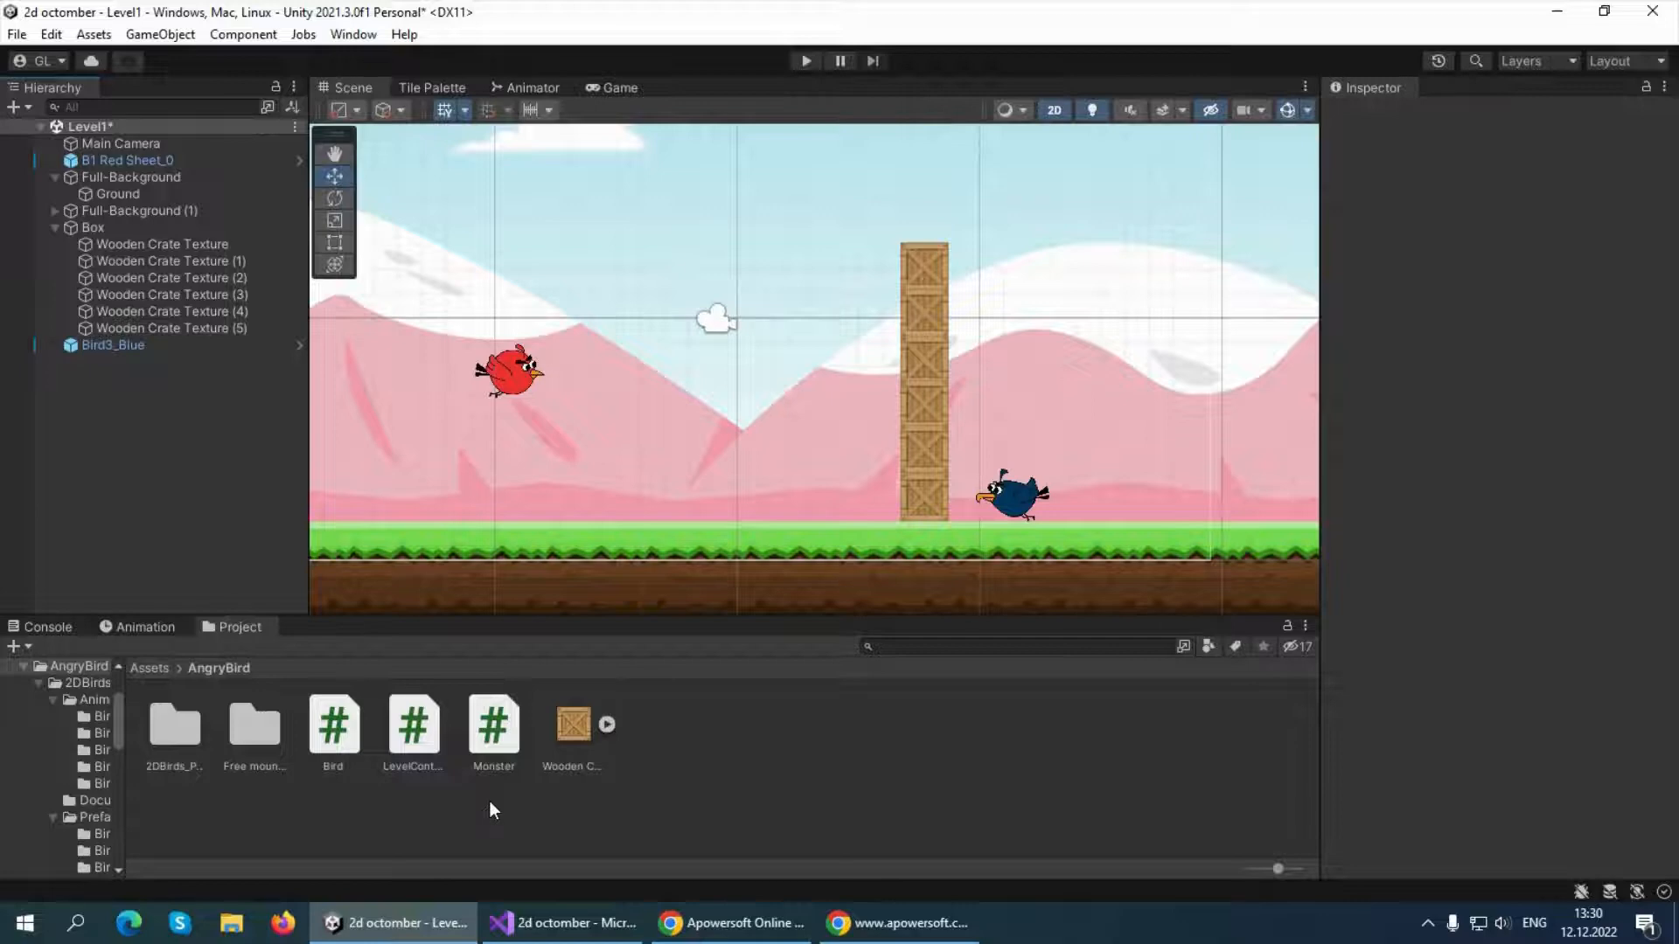
# Attach the Monster script to Bird3_Blue and check it among the bird's components
pyautogui.rightClick(684, 781)
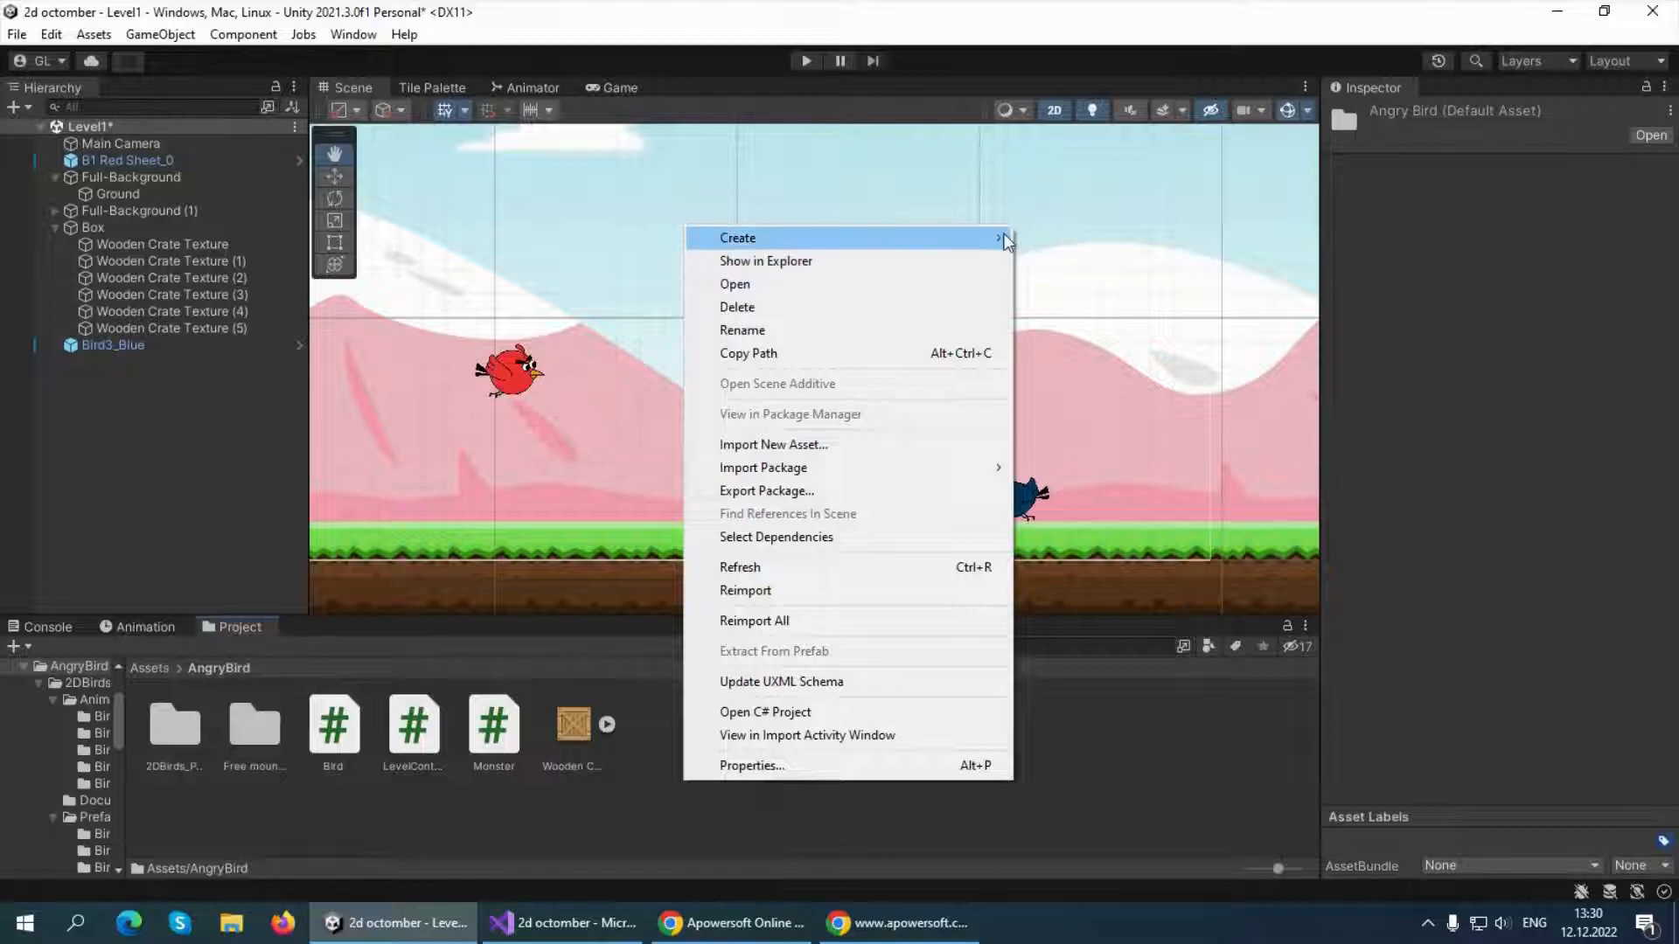
pyautogui.click(607, 835)
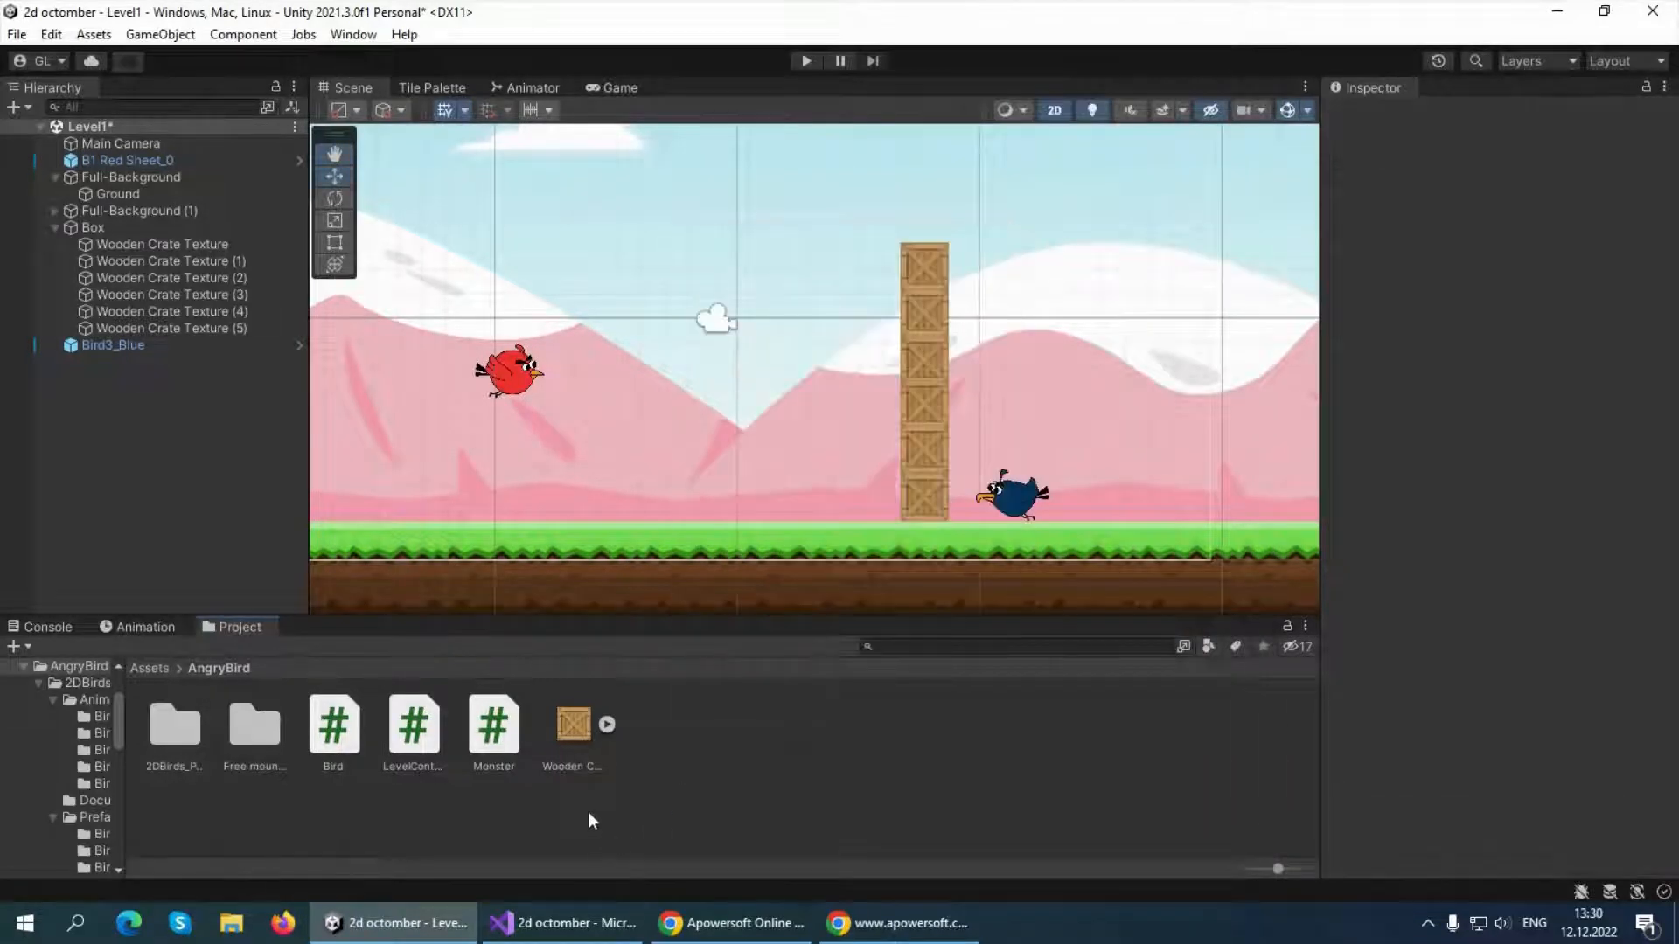
pyautogui.click(493, 726)
pyautogui.moveTo(798, 913)
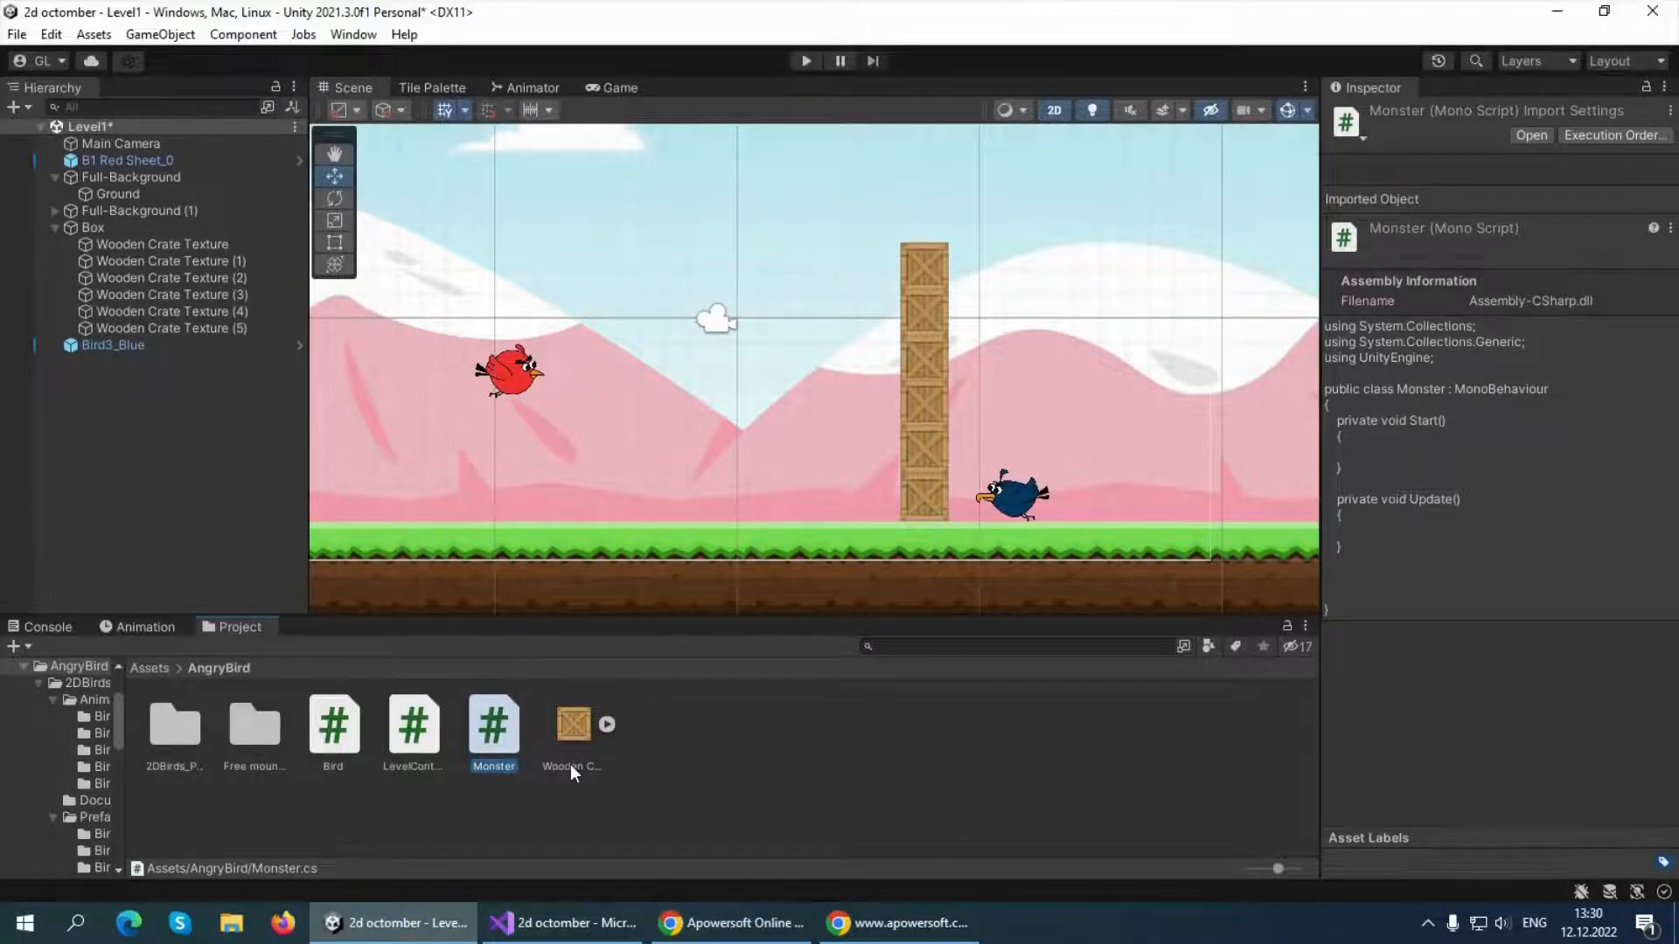
pyautogui.moveTo(517, 745); pyautogui.dragTo(135, 353)
pyautogui.click(187, 346)
pyautogui.scroll(-3, 1504, 655)
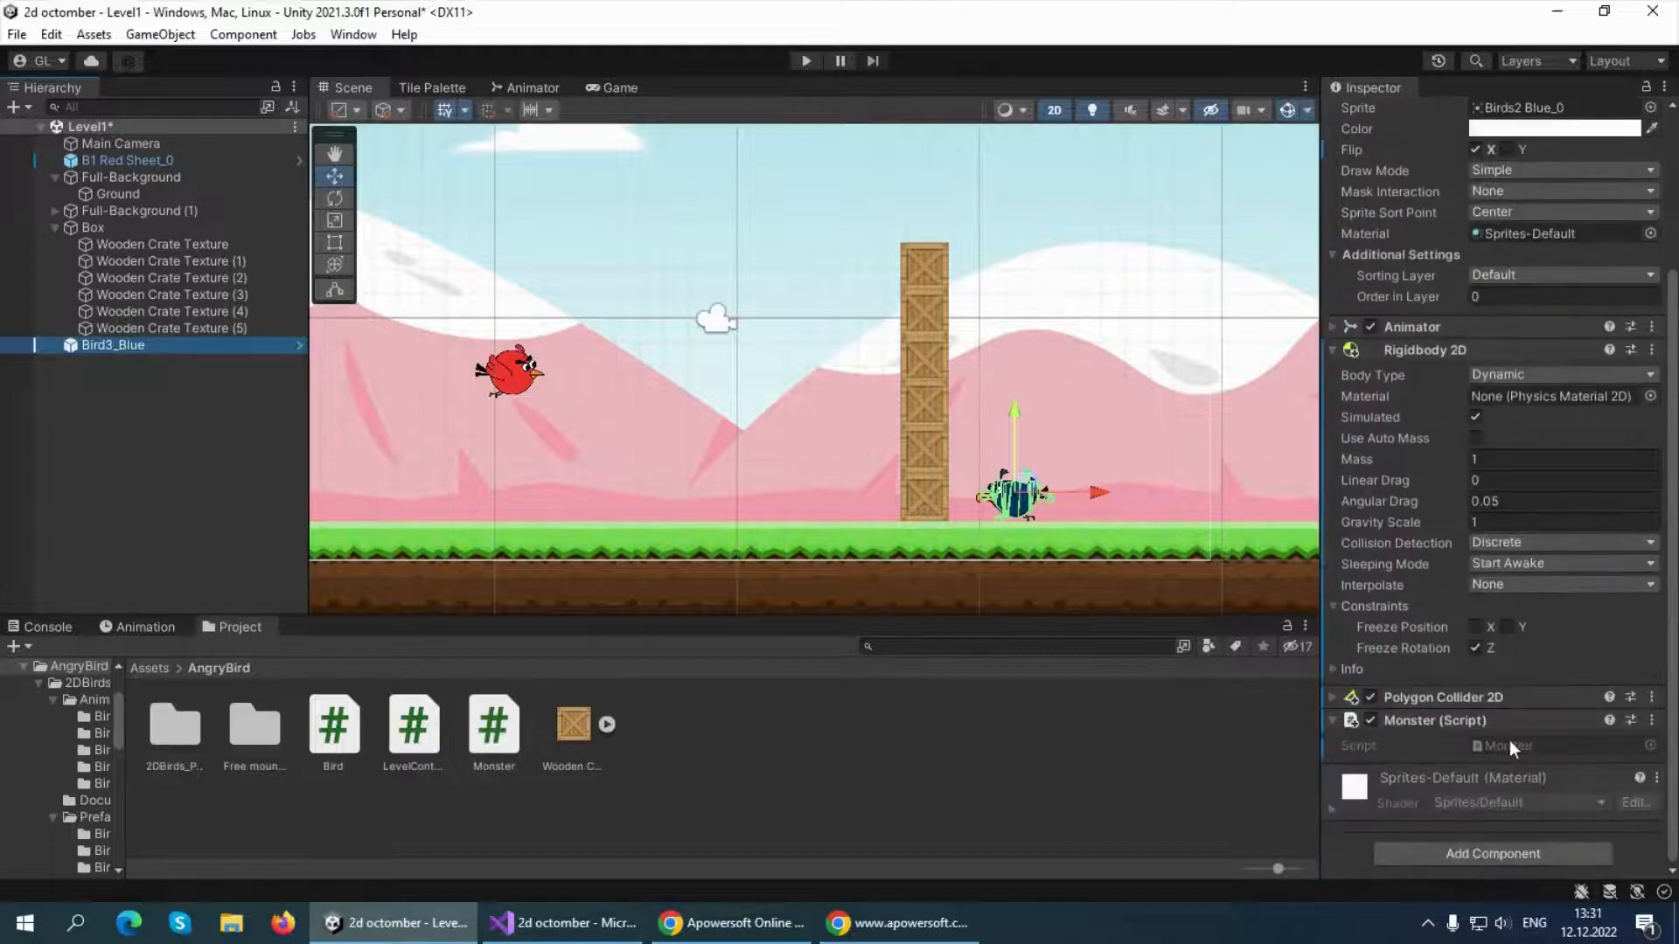
# Open the Monster script in Visual Studio and replace its Start and Update methods with an OnCollisionEnter2D method
pyautogui.doubleClick(494, 724)
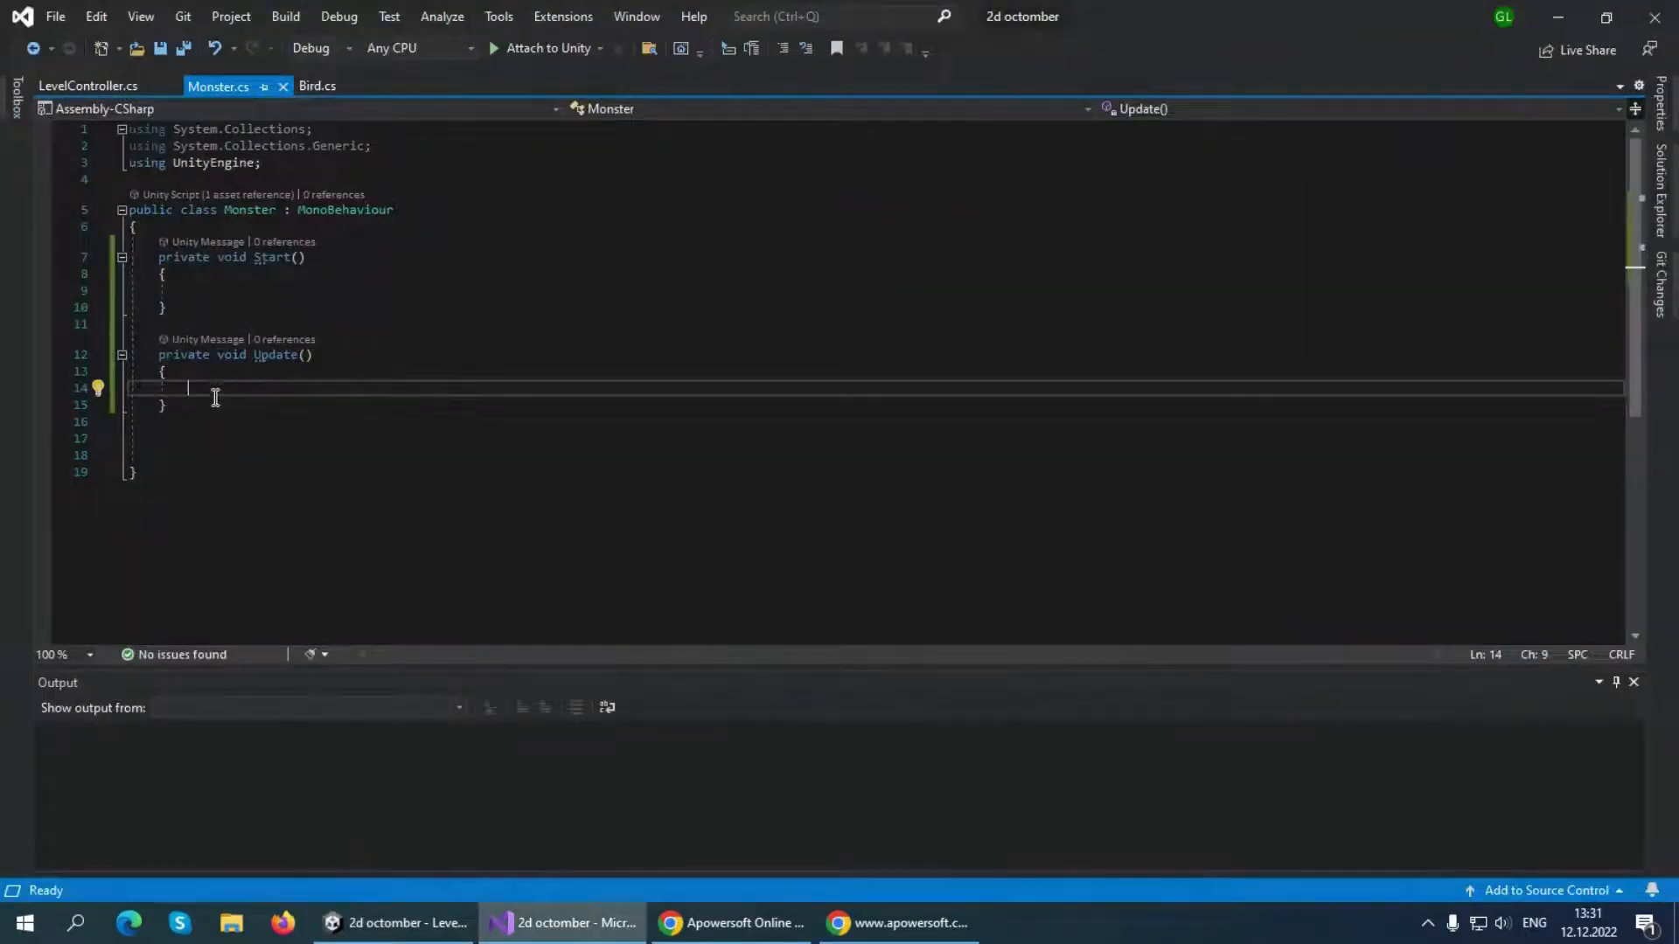
pyautogui.moveTo(216, 398); pyautogui.dragTo(164, 249)
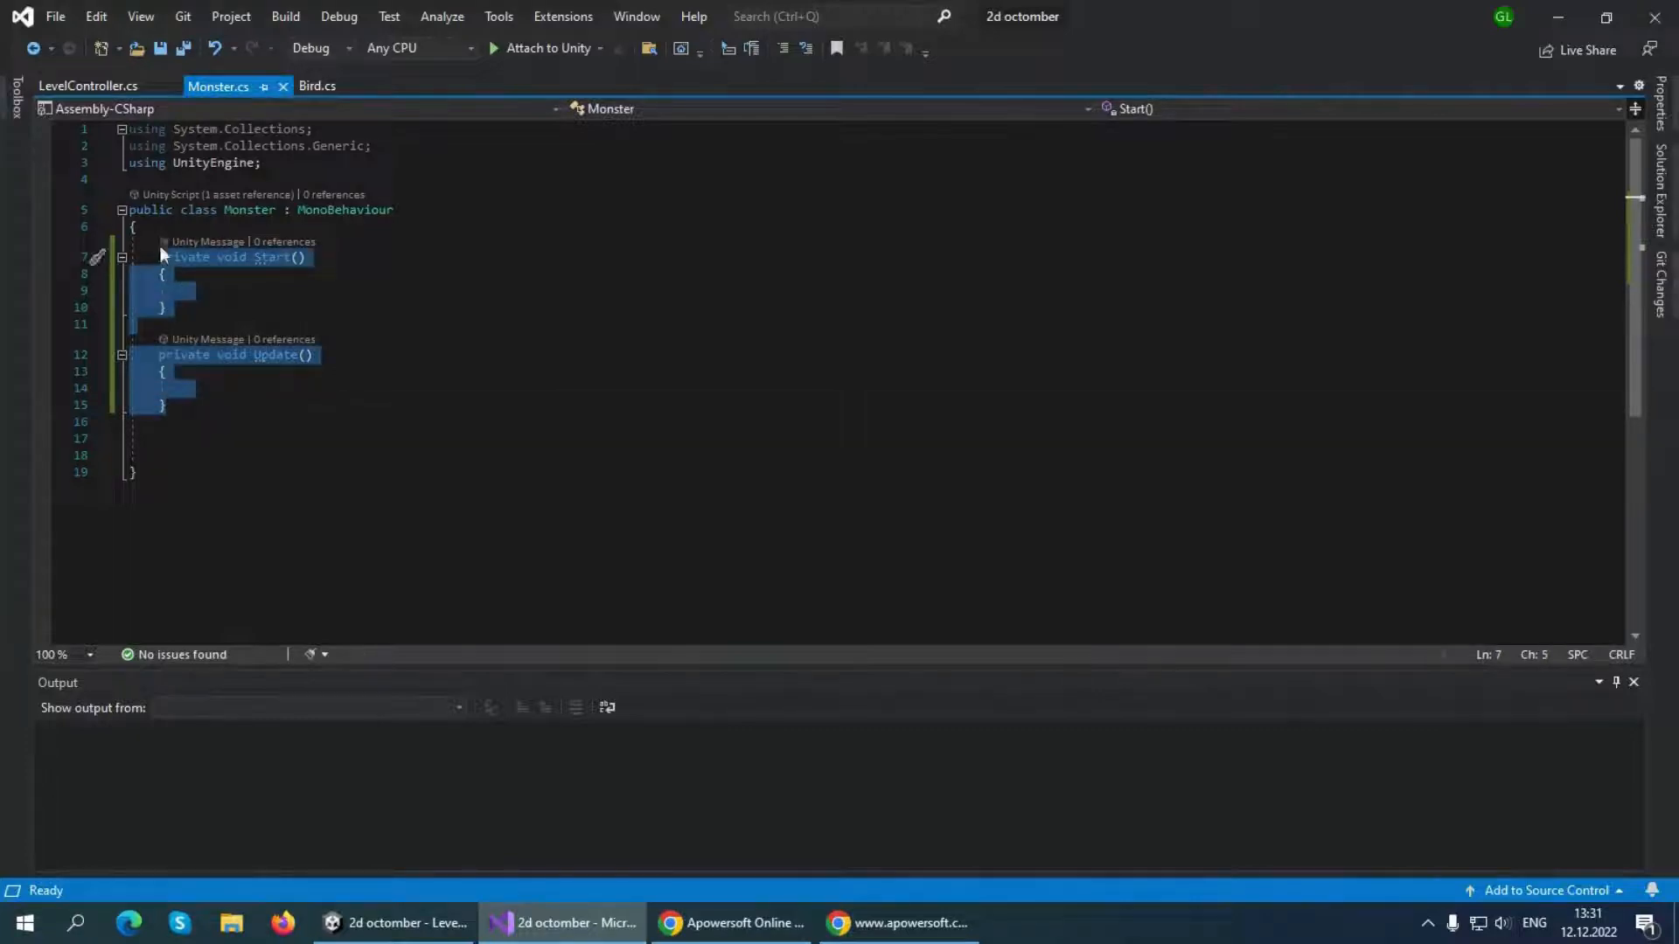
pyautogui.press('Delete')
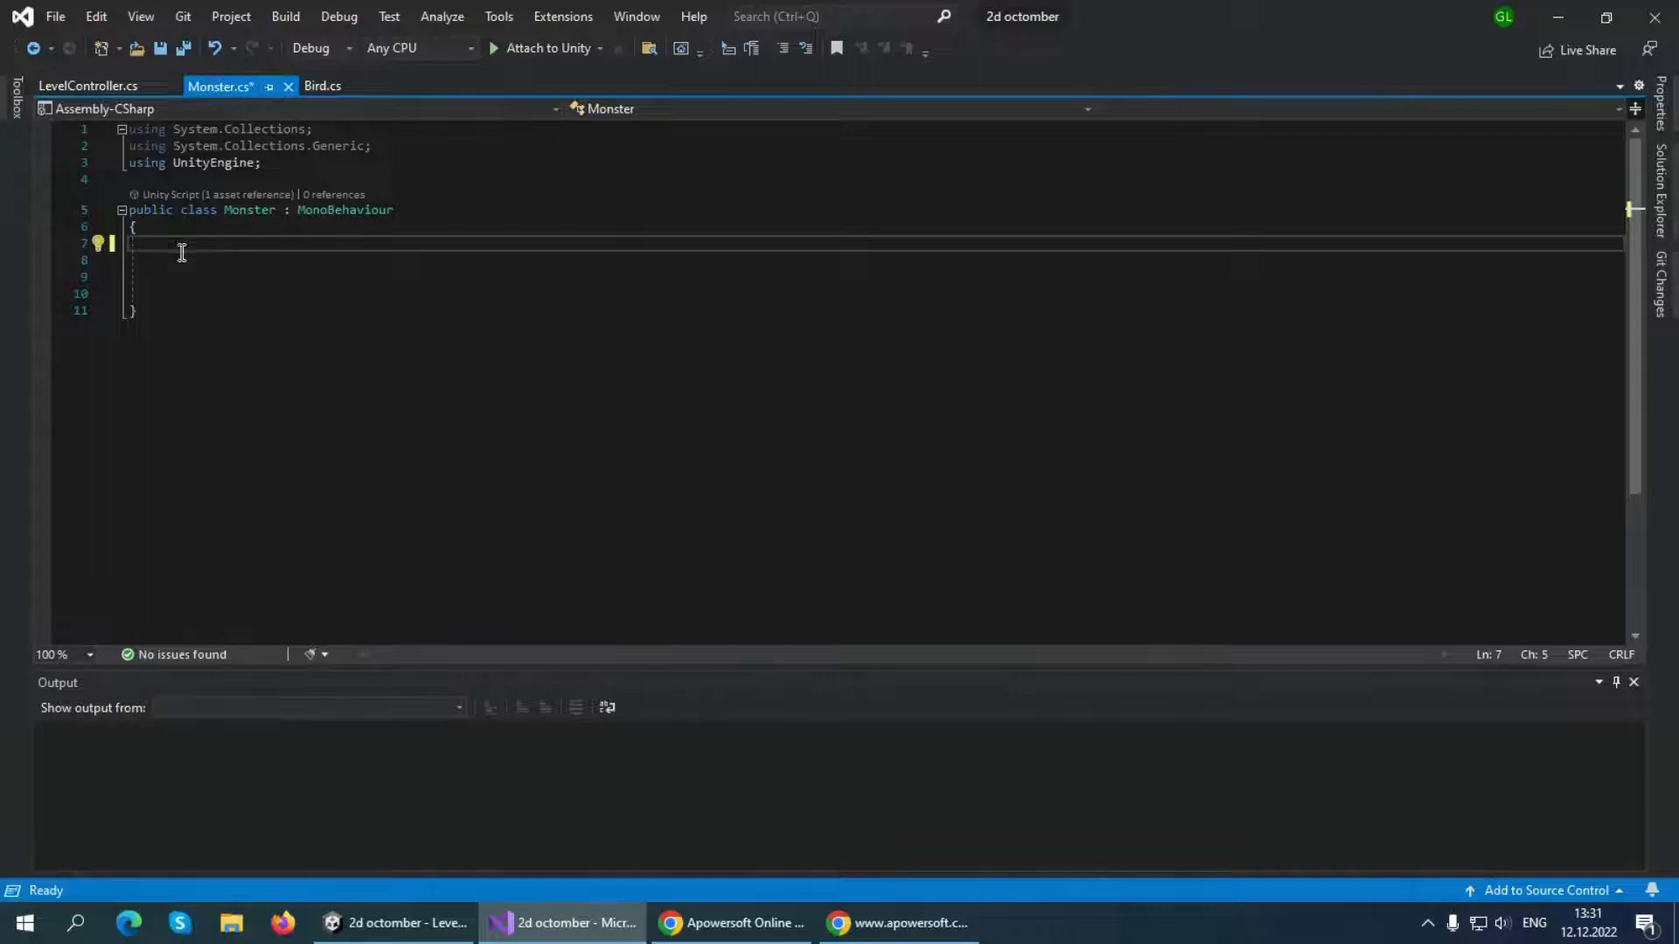
pyautogui.write('once')
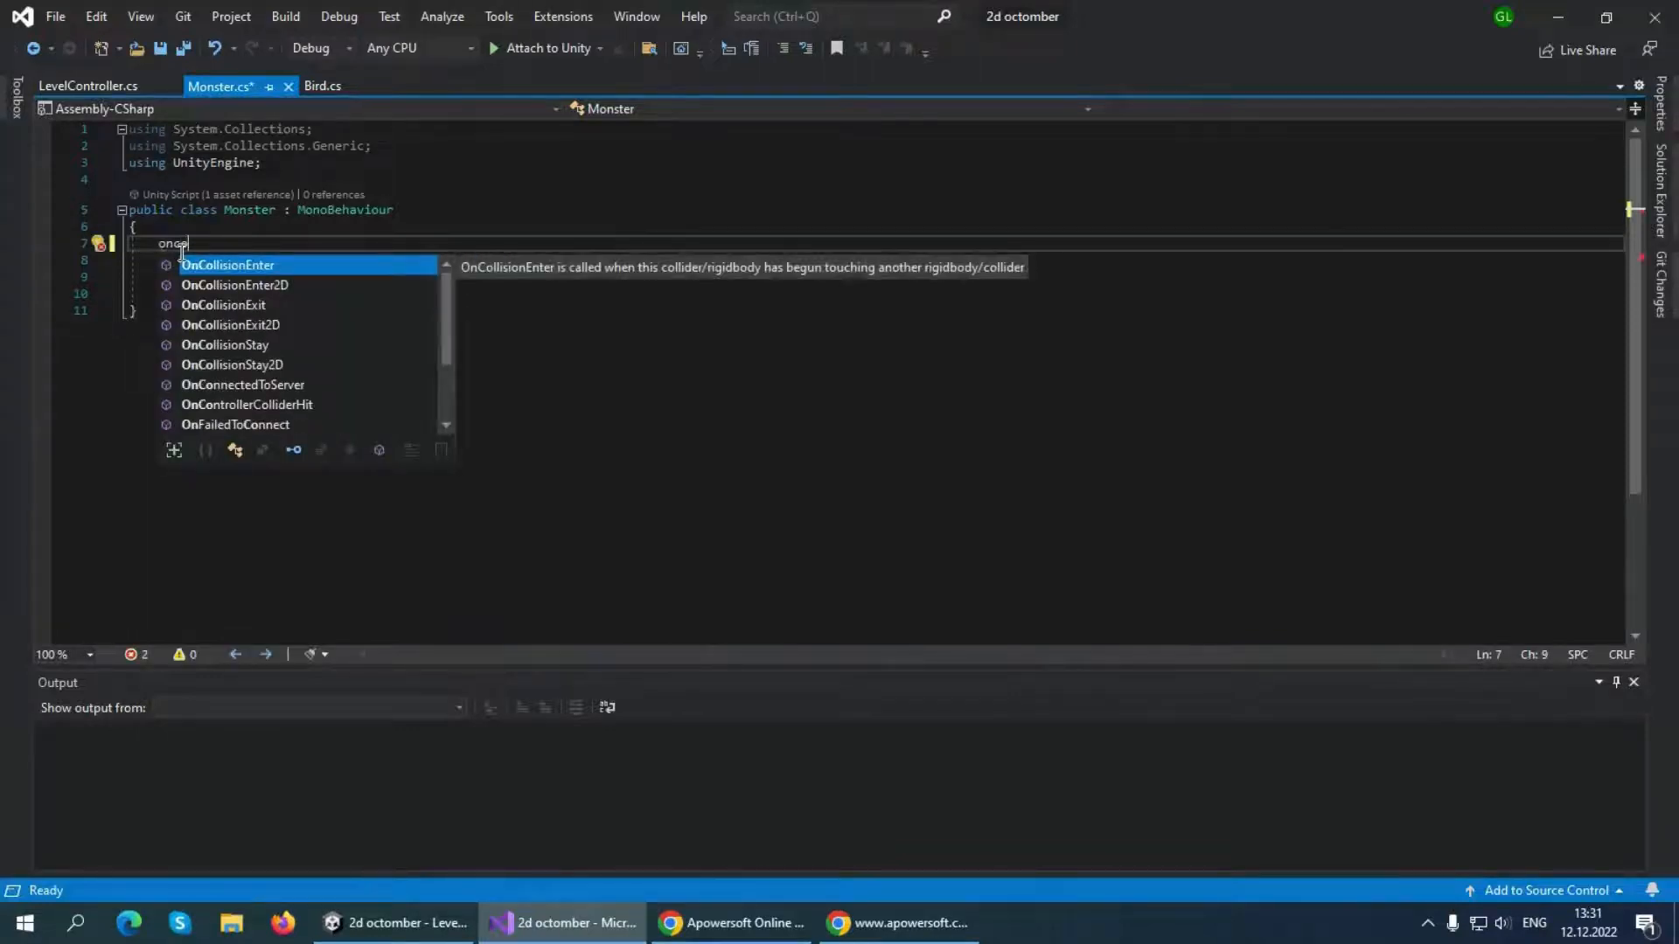
pyautogui.press('Down')
pyautogui.press('Tab')
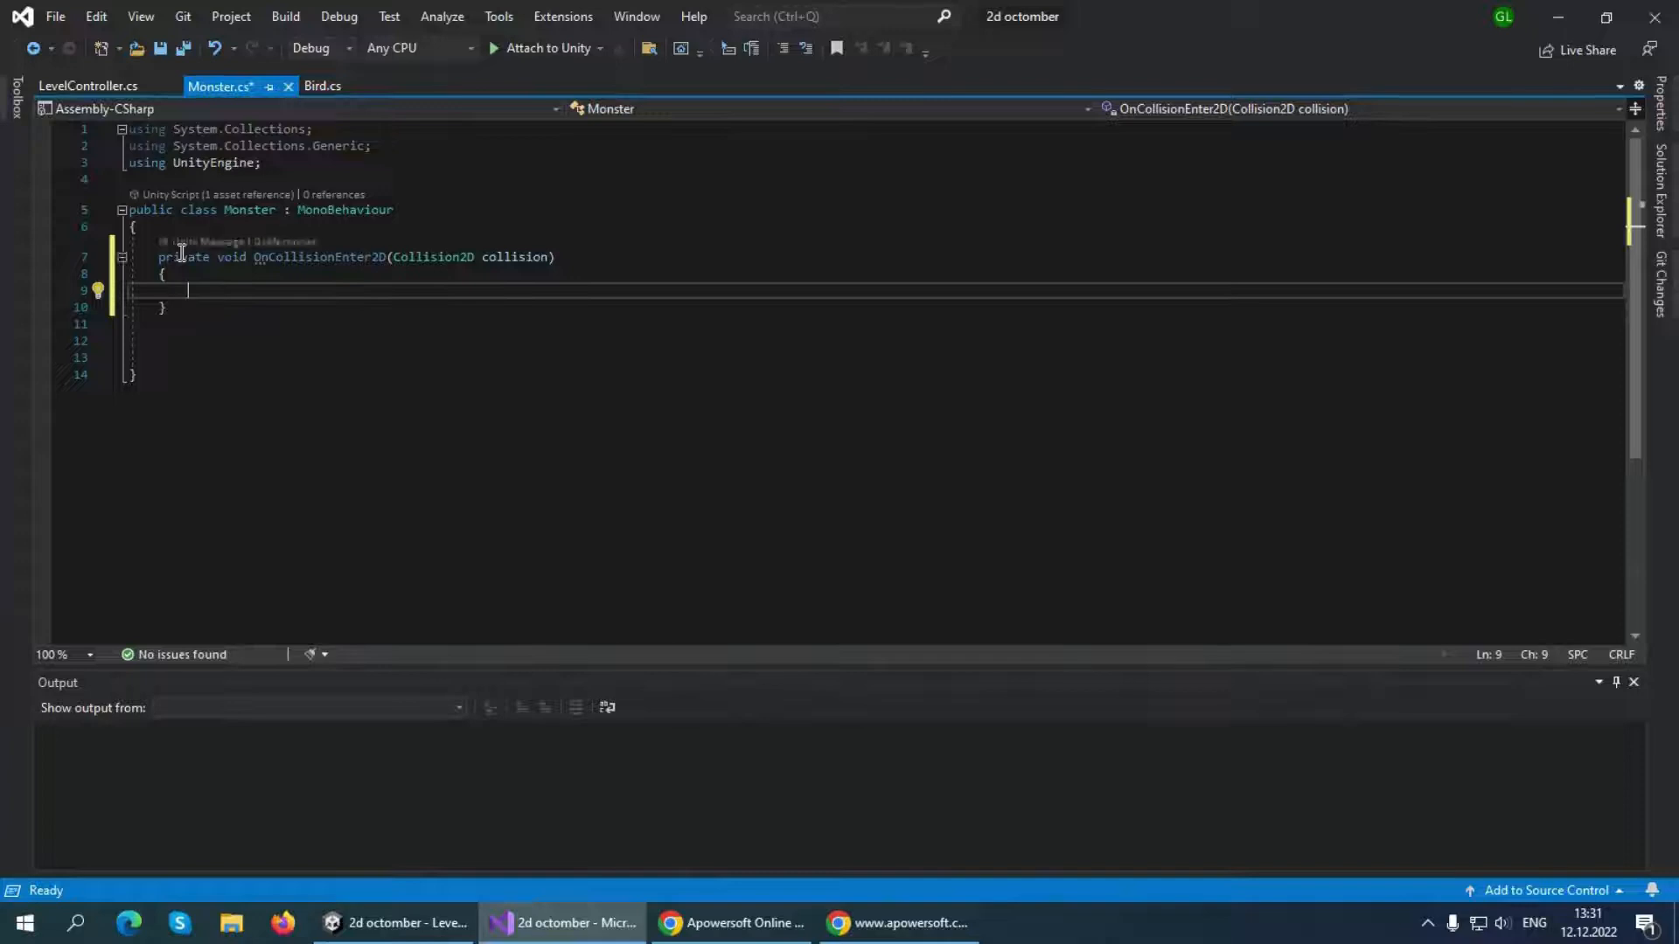
# Add an if block in OnCollisionEnter2D that checks whether collision.gameObject.tag == "Box"
pyautogui.write('if(')
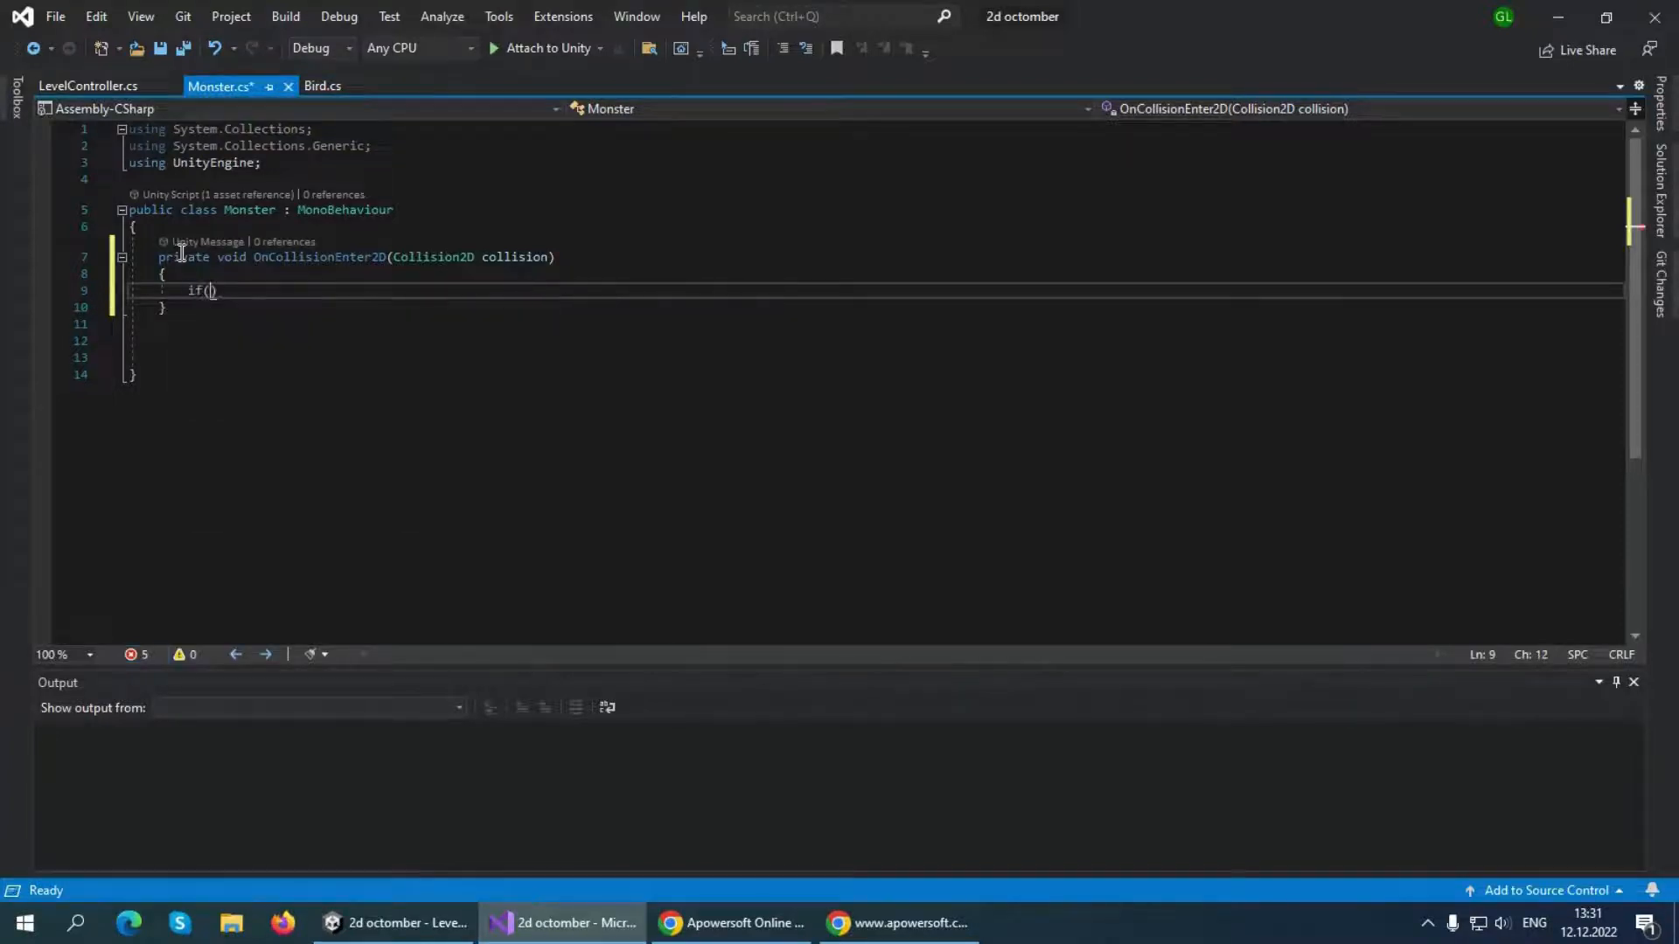
pyautogui.write('collision')
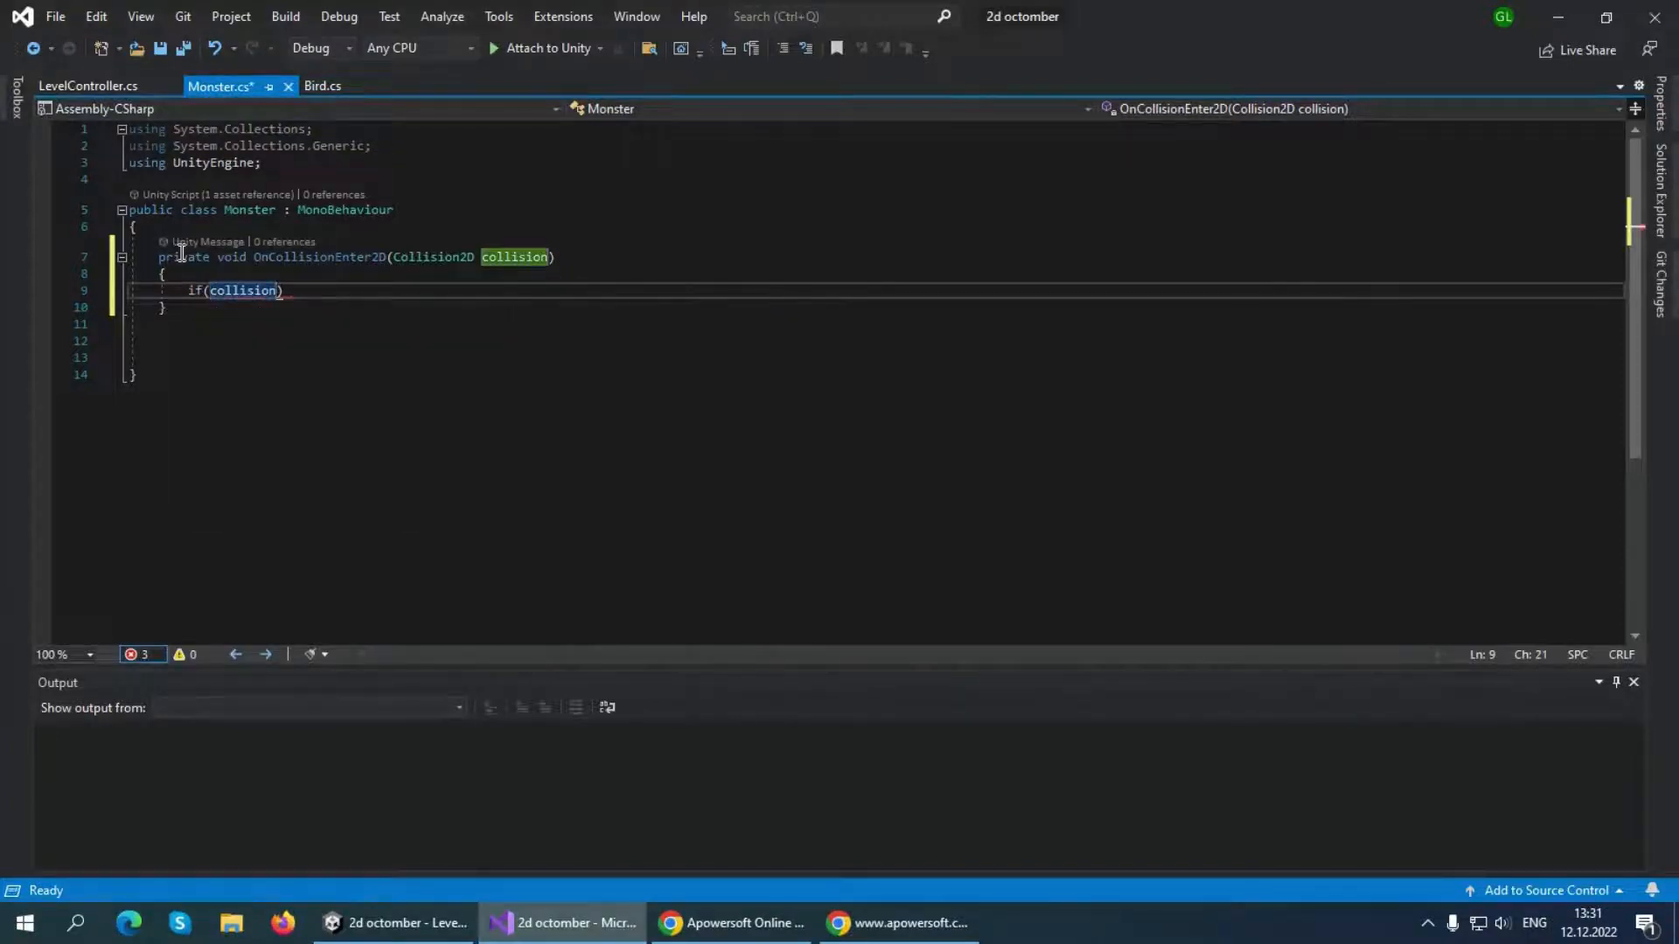
pyautogui.write('.gameObject.')
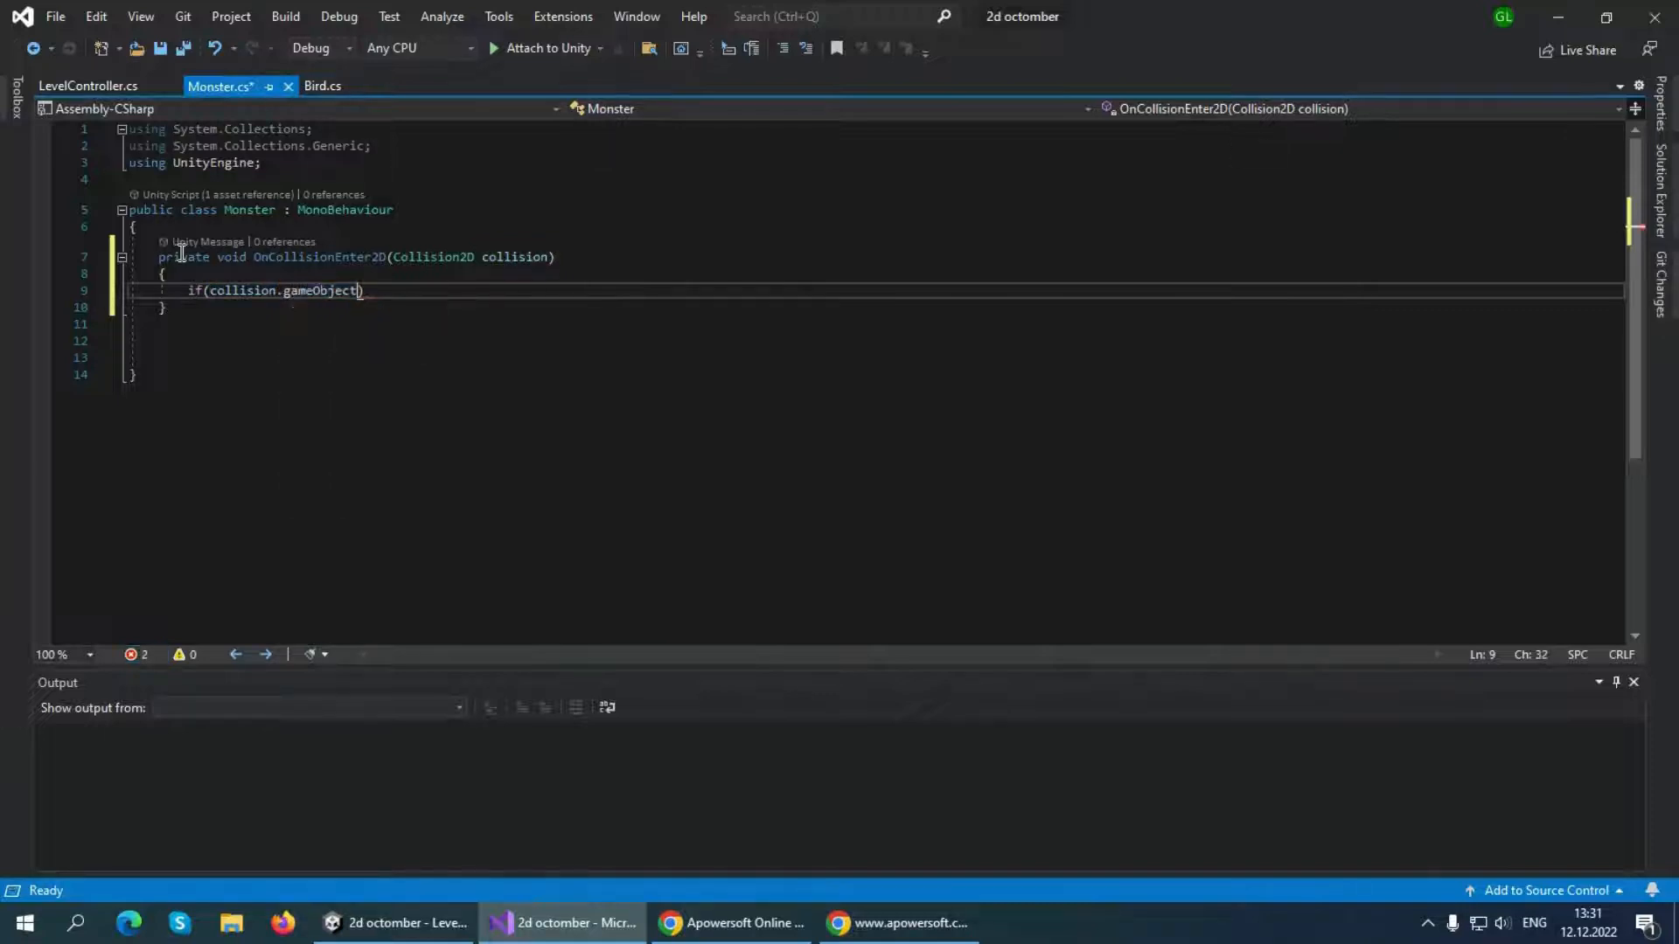
pyautogui.write('tag')
pyautogui.press('Escape')
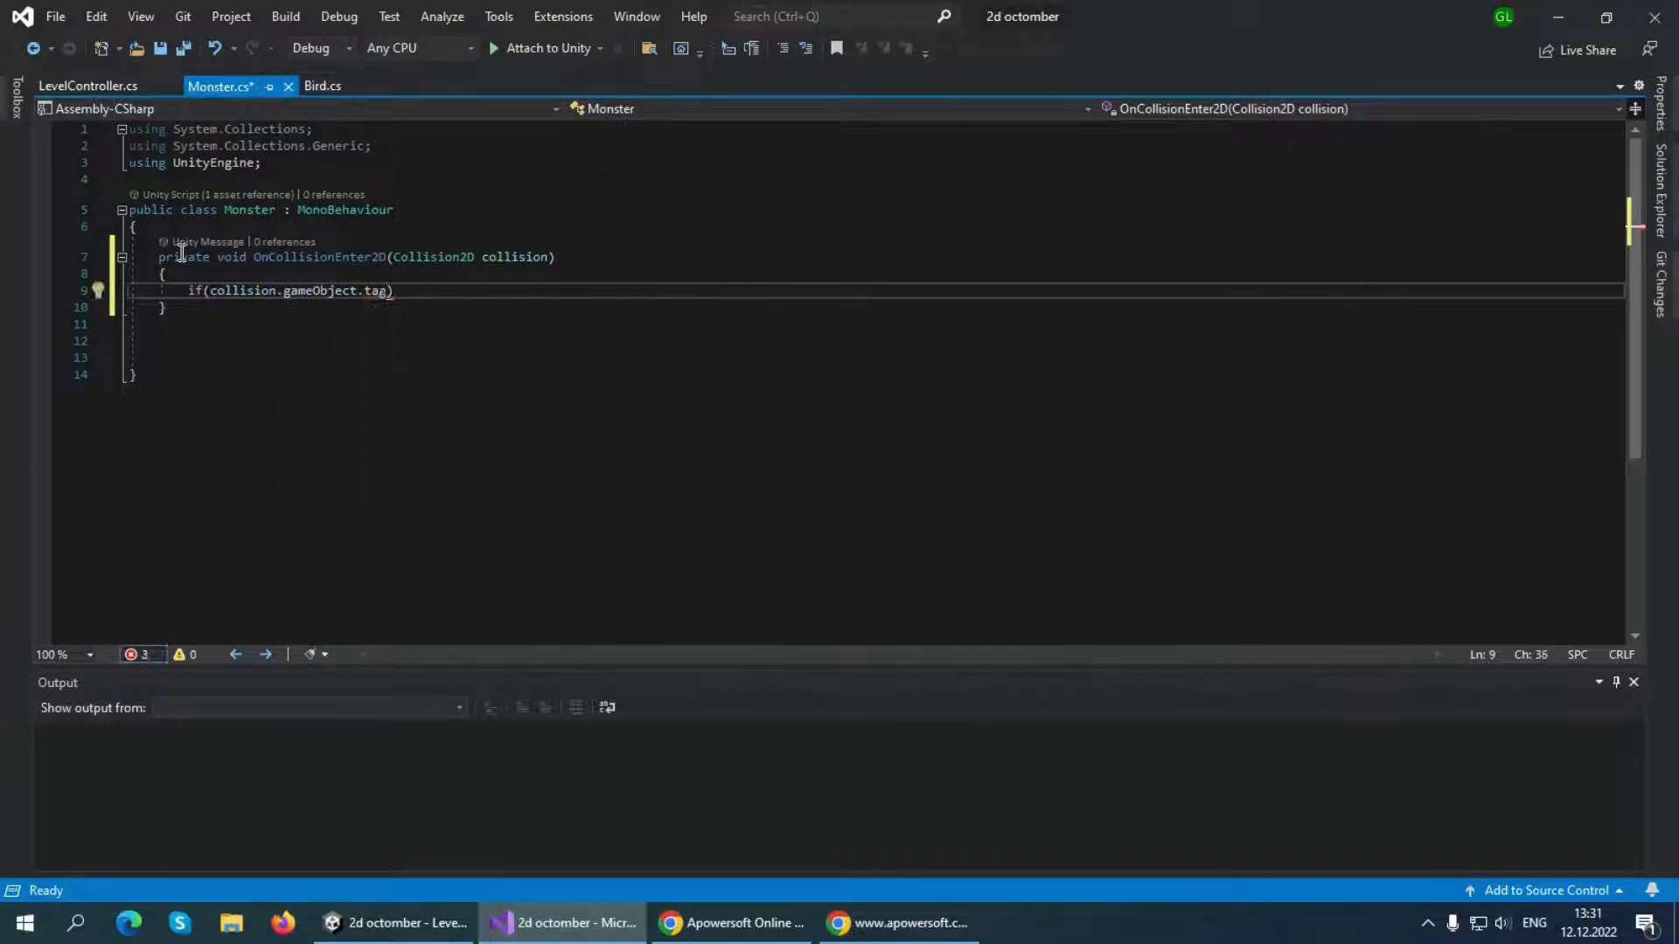
pyautogui.write('== "Box){')
pyautogui.press('Return')
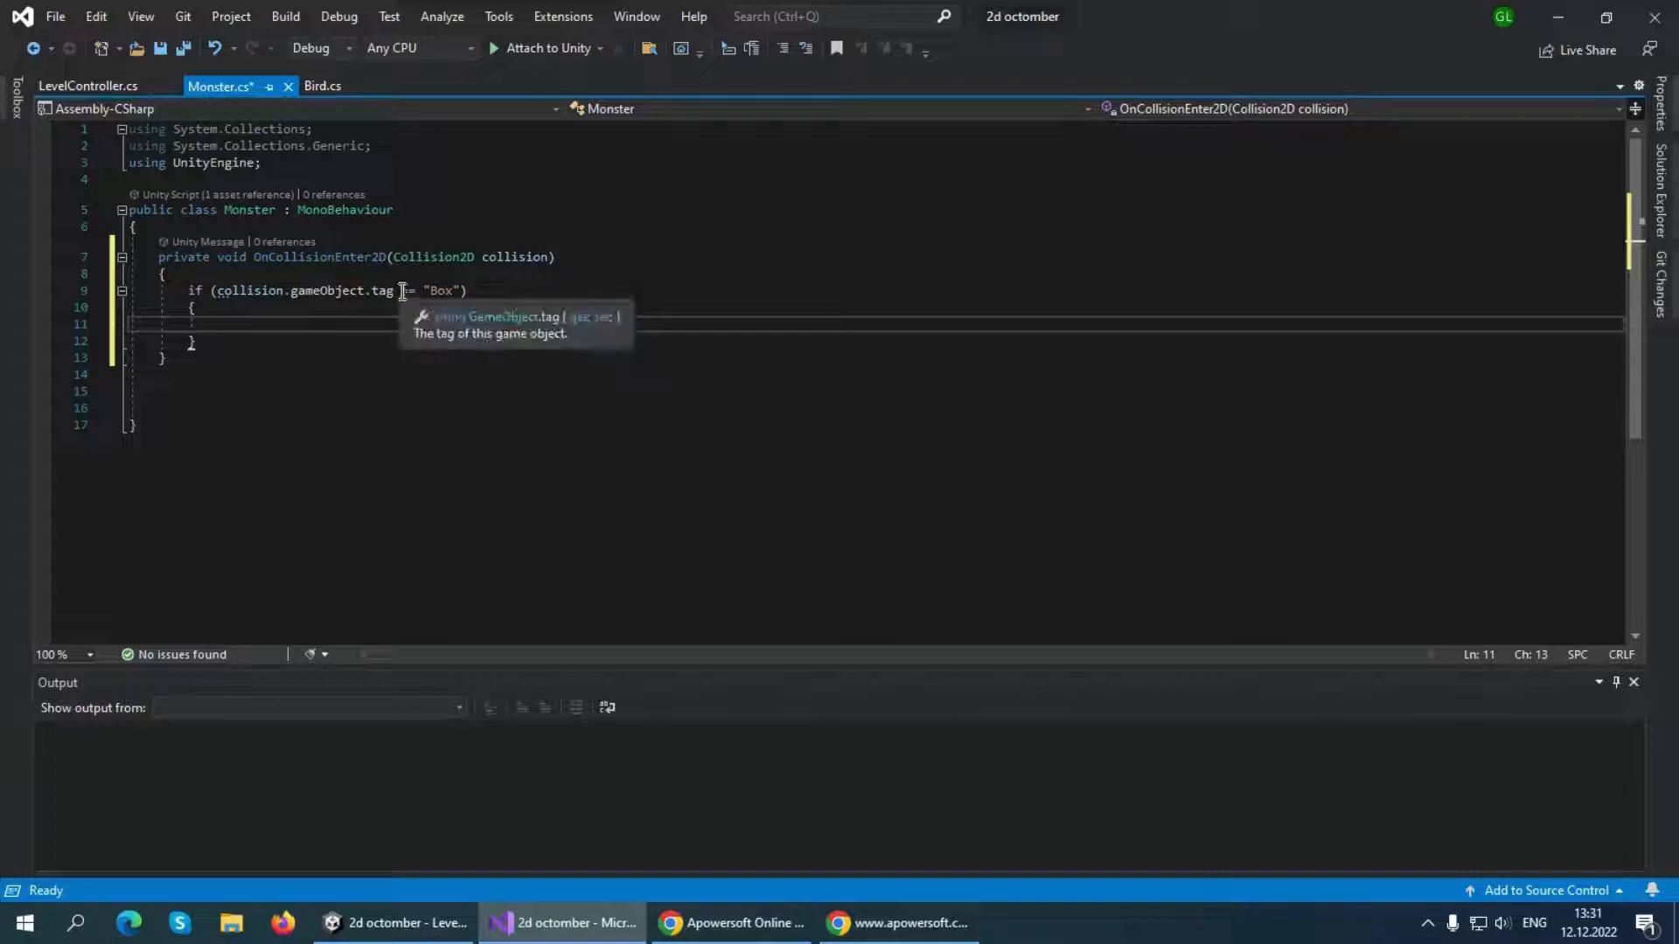
# Add gameObject.SetActive(false); inside the Box tag condition and save the Monster script
pyautogui.write('gameObject.se')
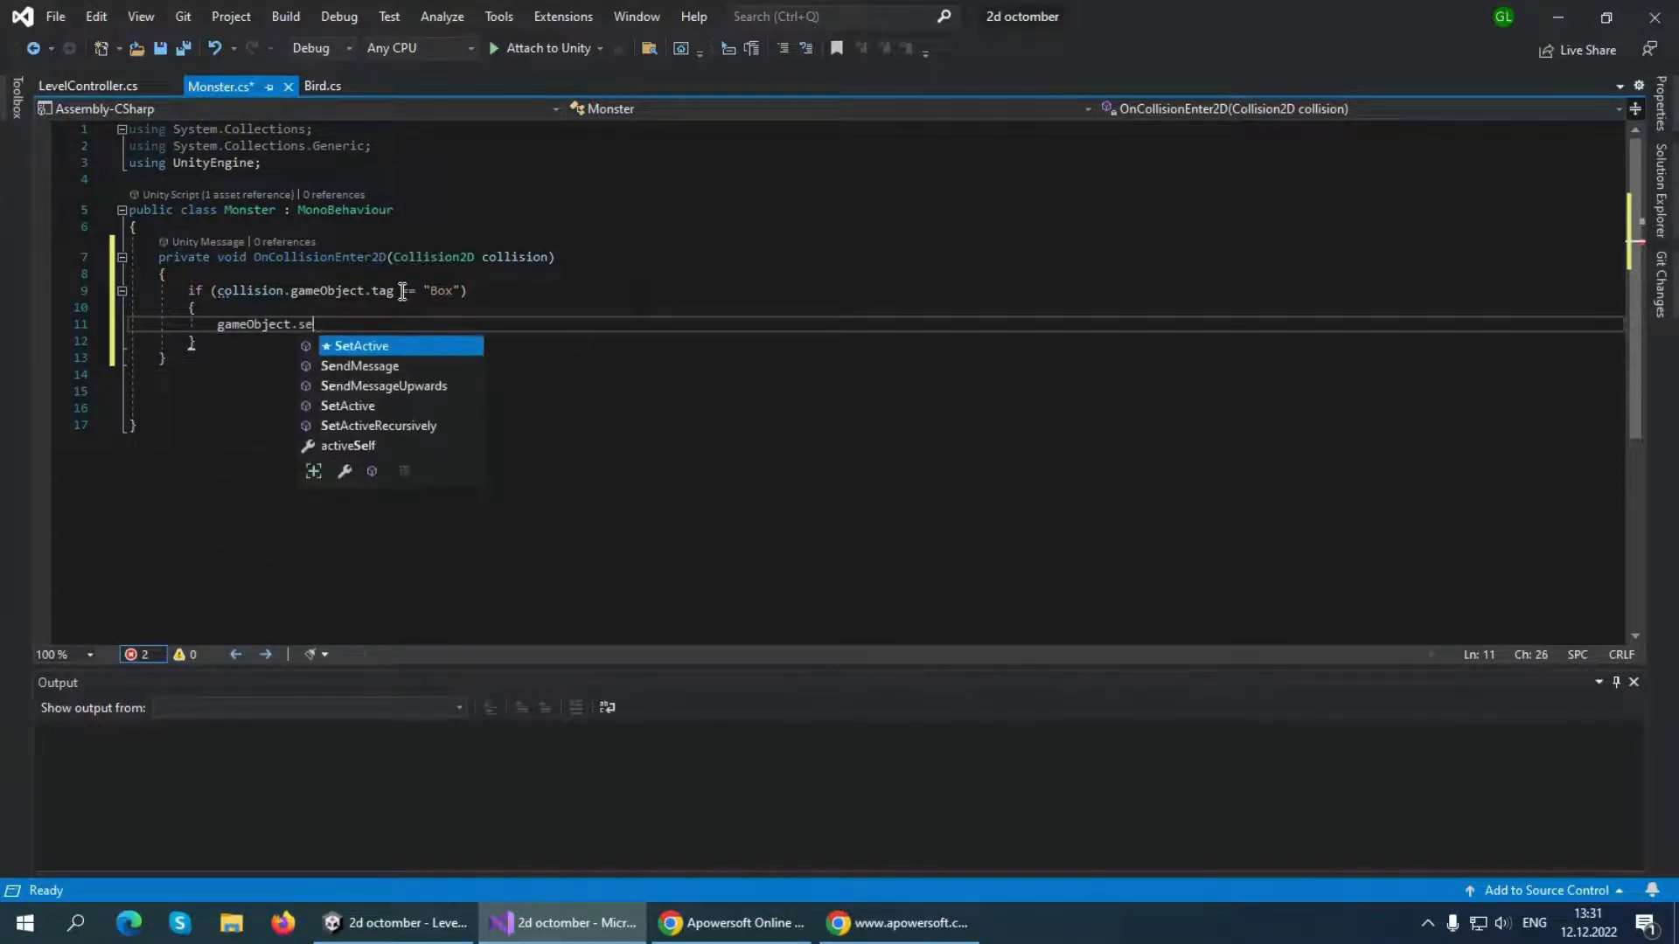
pyautogui.press('Tab')
pyautogui.write('(false)')
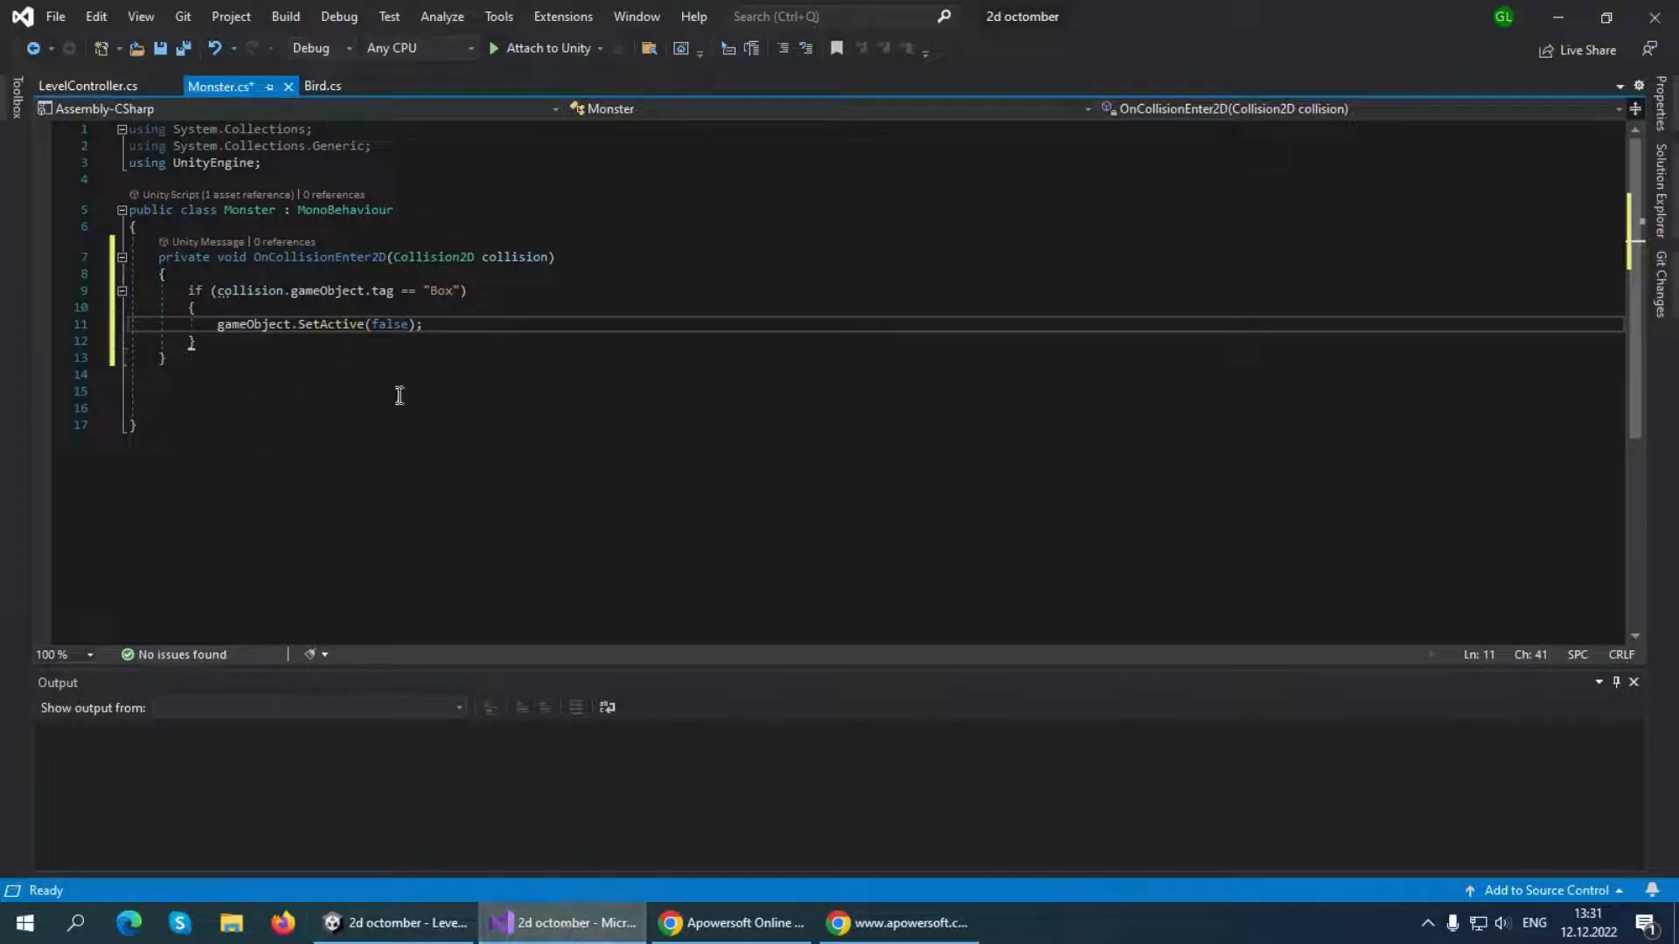
pyautogui.click(406, 923)
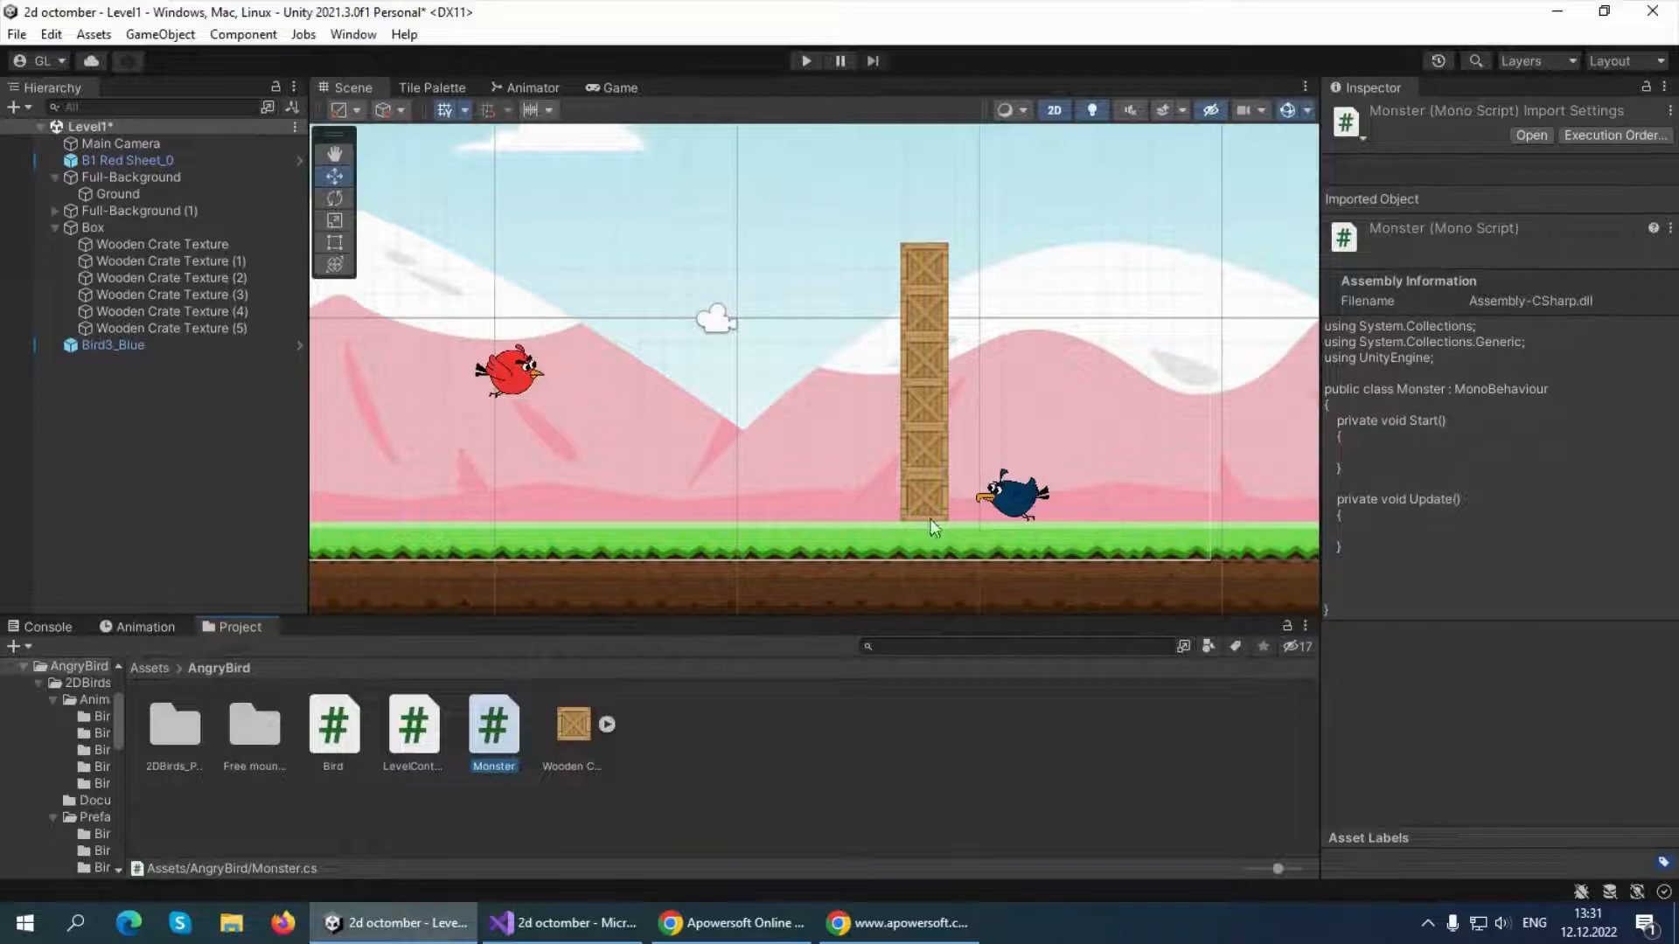
pyautogui.click(623, 923)
pyautogui.hotkey('ctrl', 's')
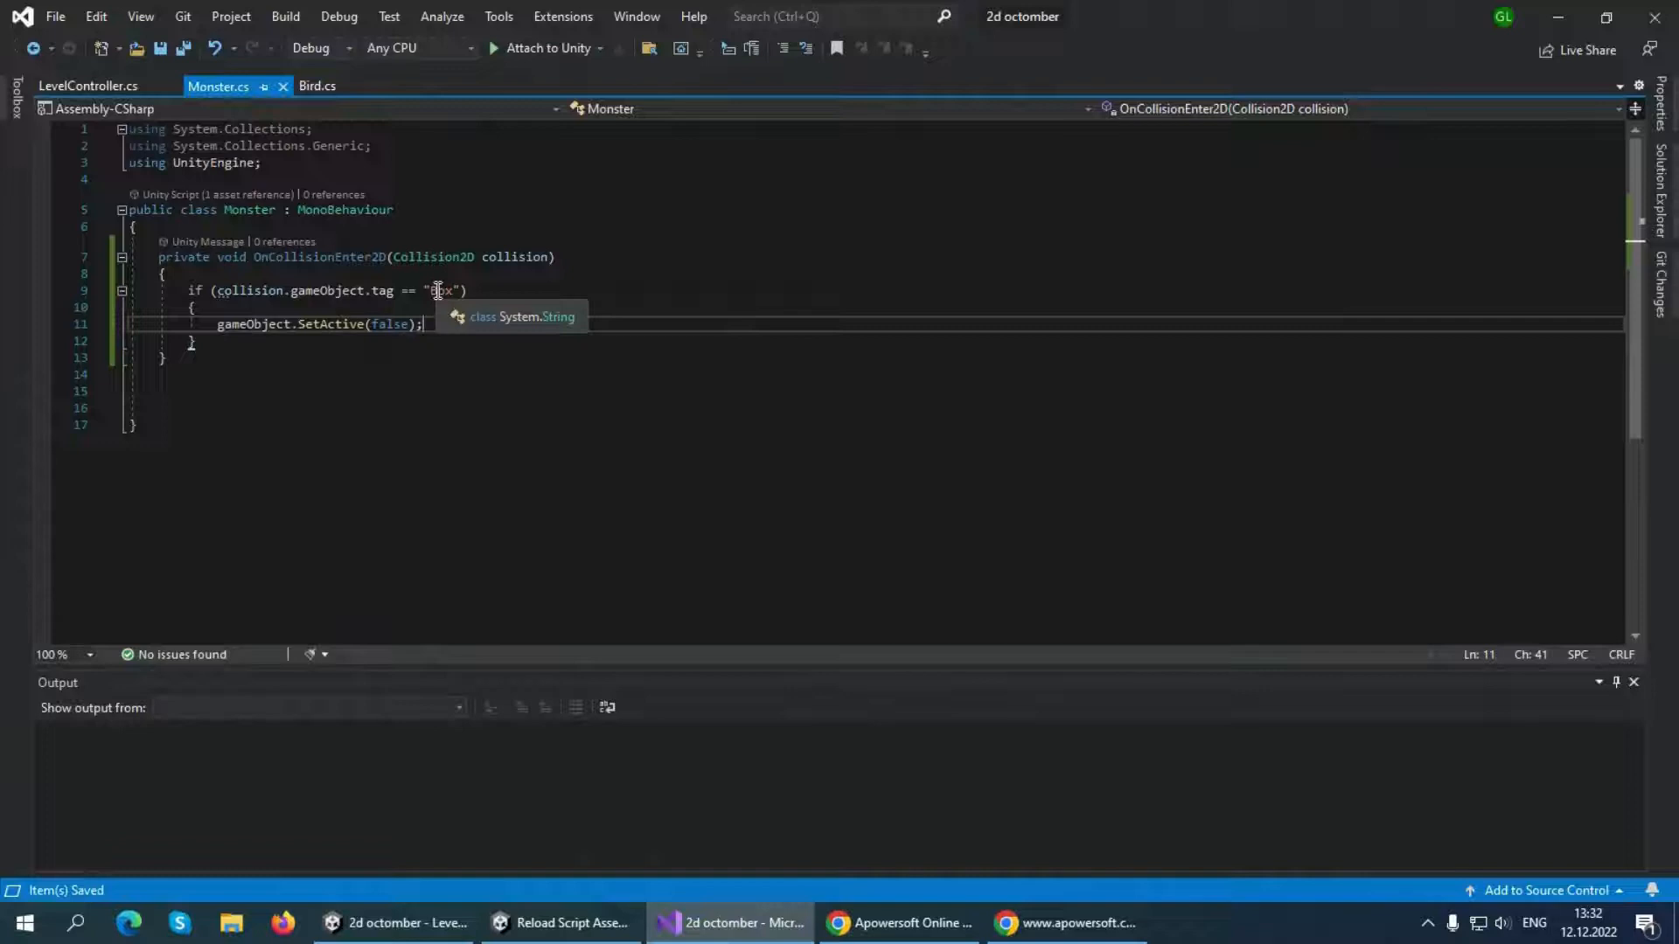
# Return to Unity, play-test launching the red bird at the crates, inspect Bird3_Blue, stop the game and review the bird's components
pyautogui.click(426, 934)
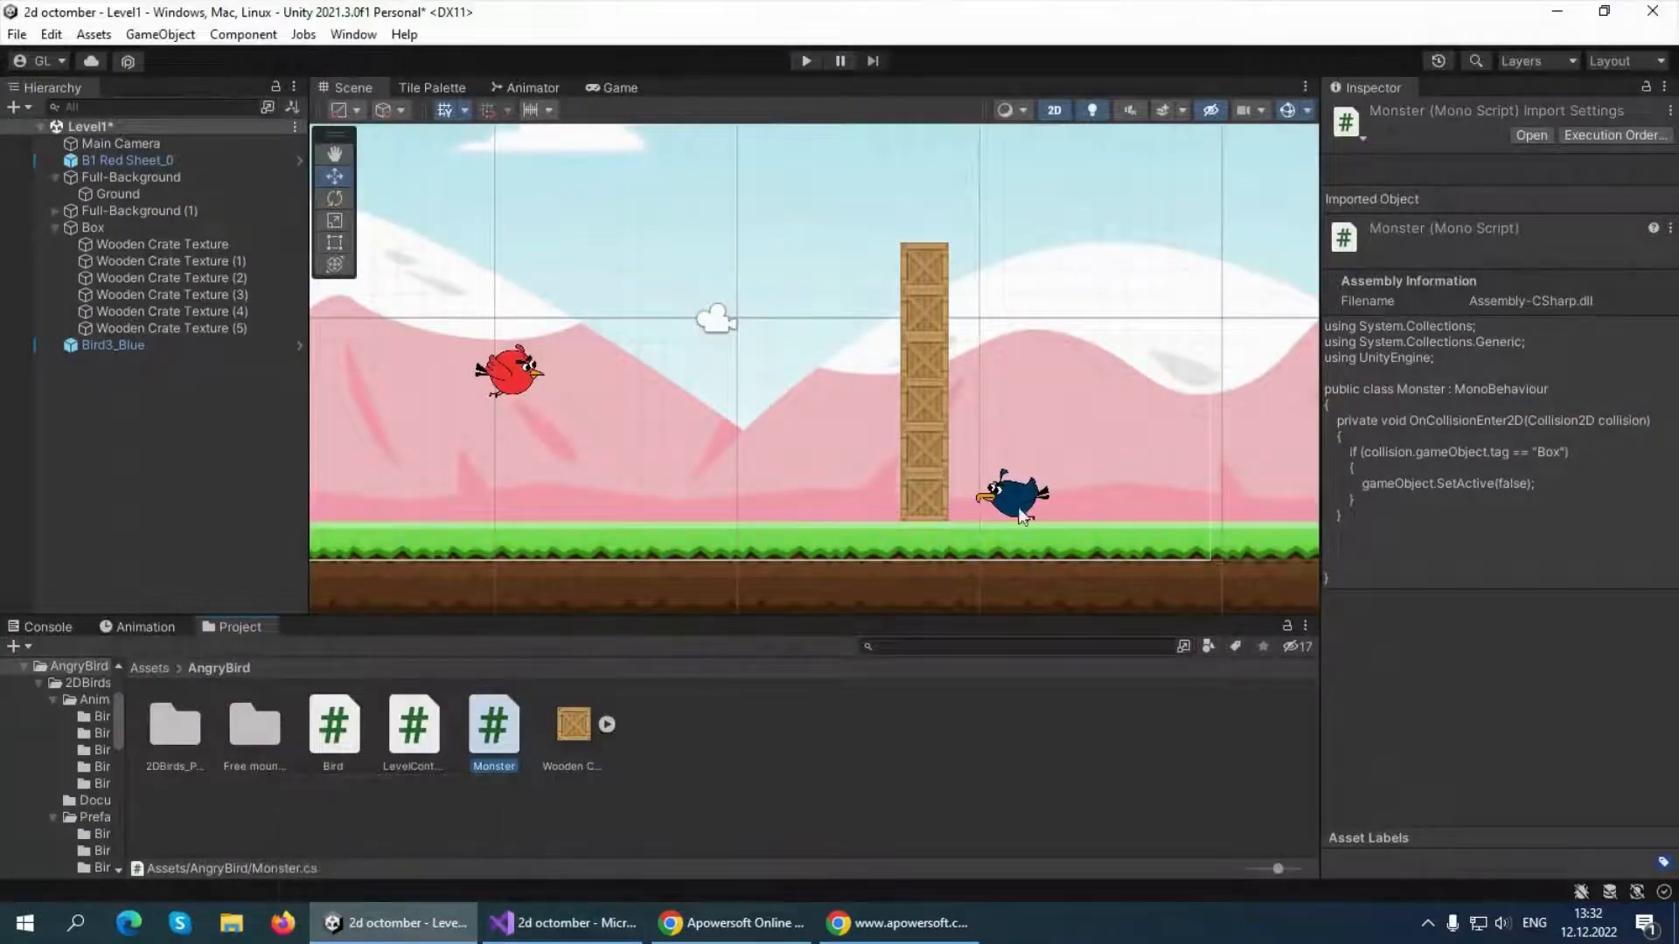
pyautogui.click(806, 61)
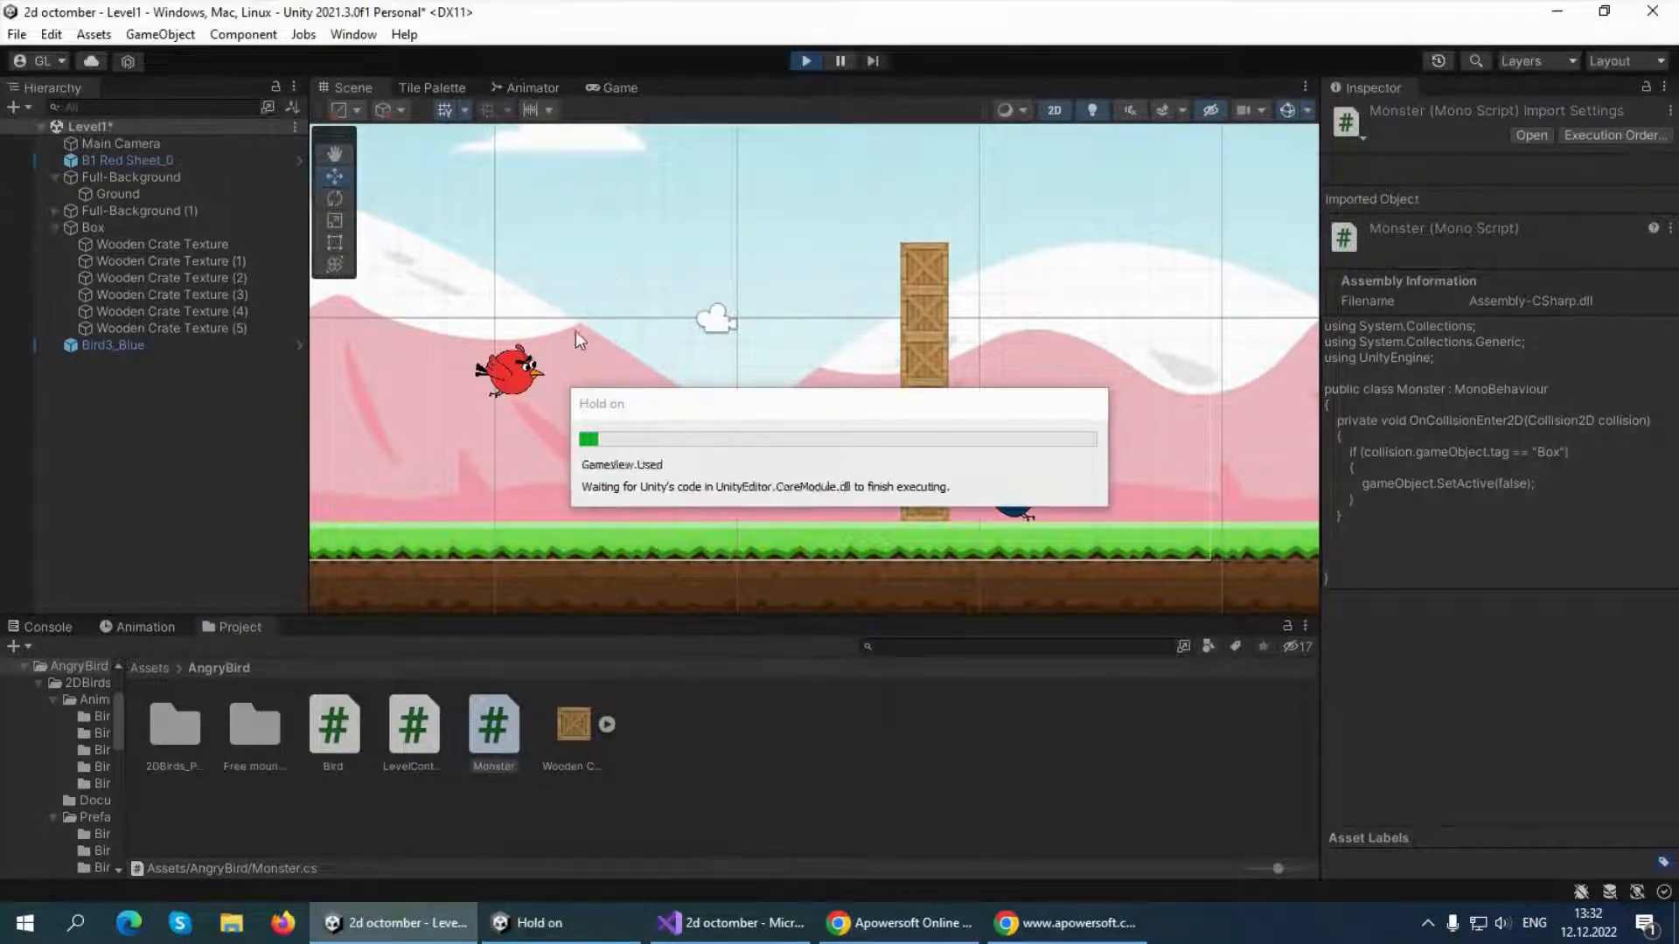
pyautogui.moveTo(577, 426); pyautogui.dragTo(441, 502)
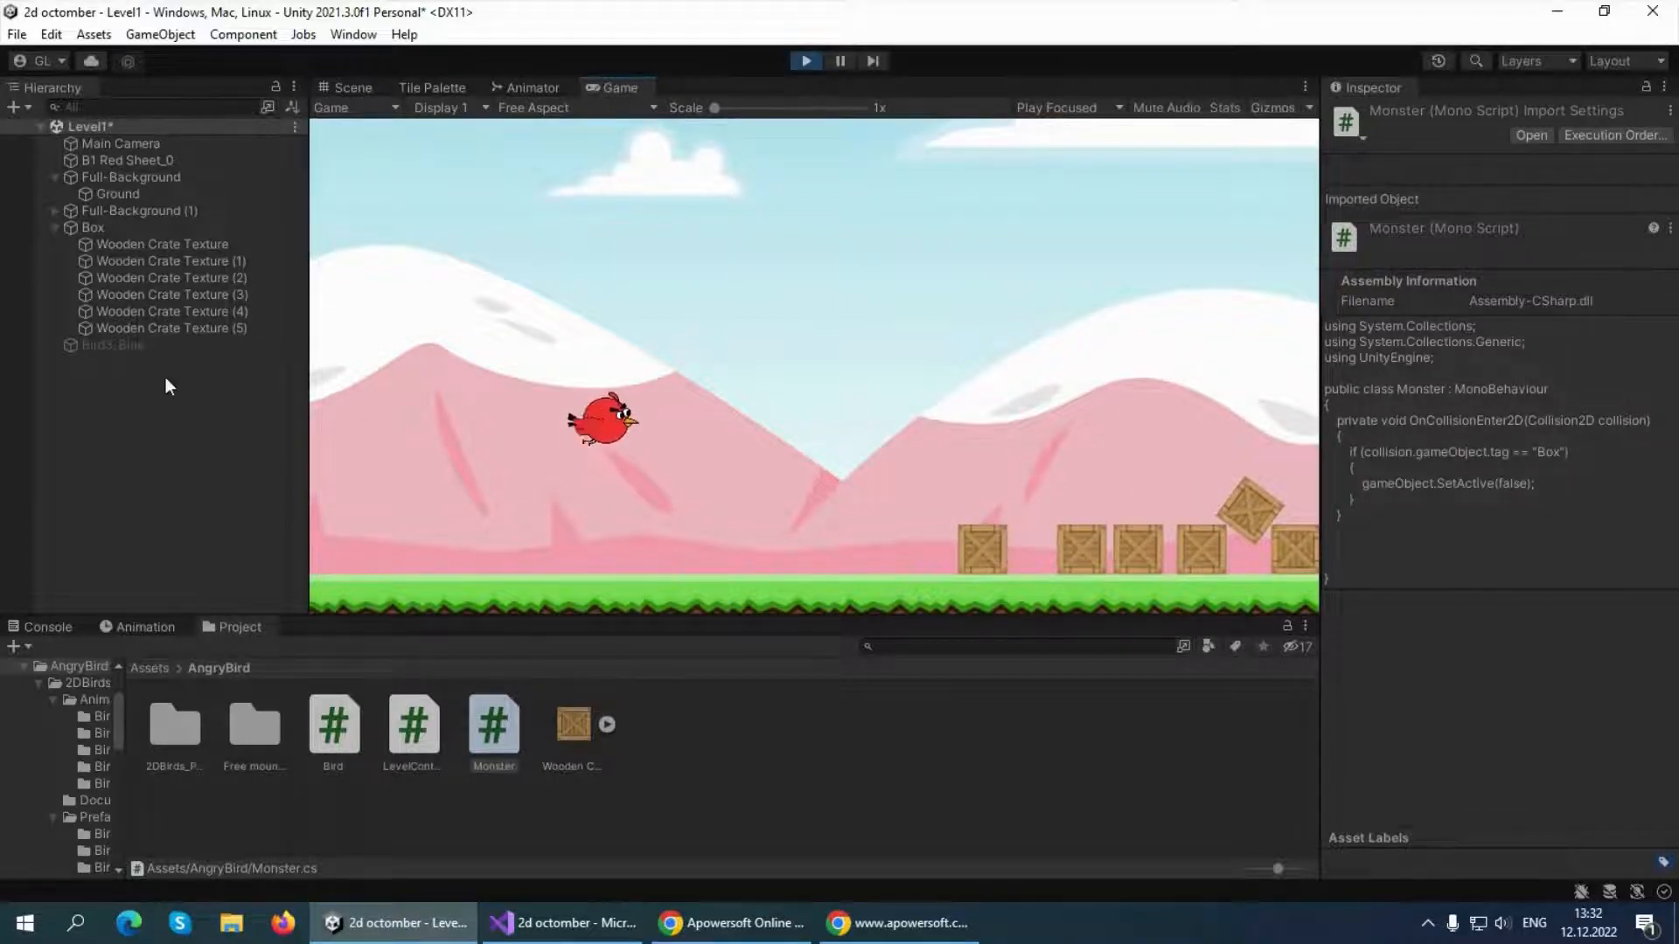
pyautogui.click(150, 344)
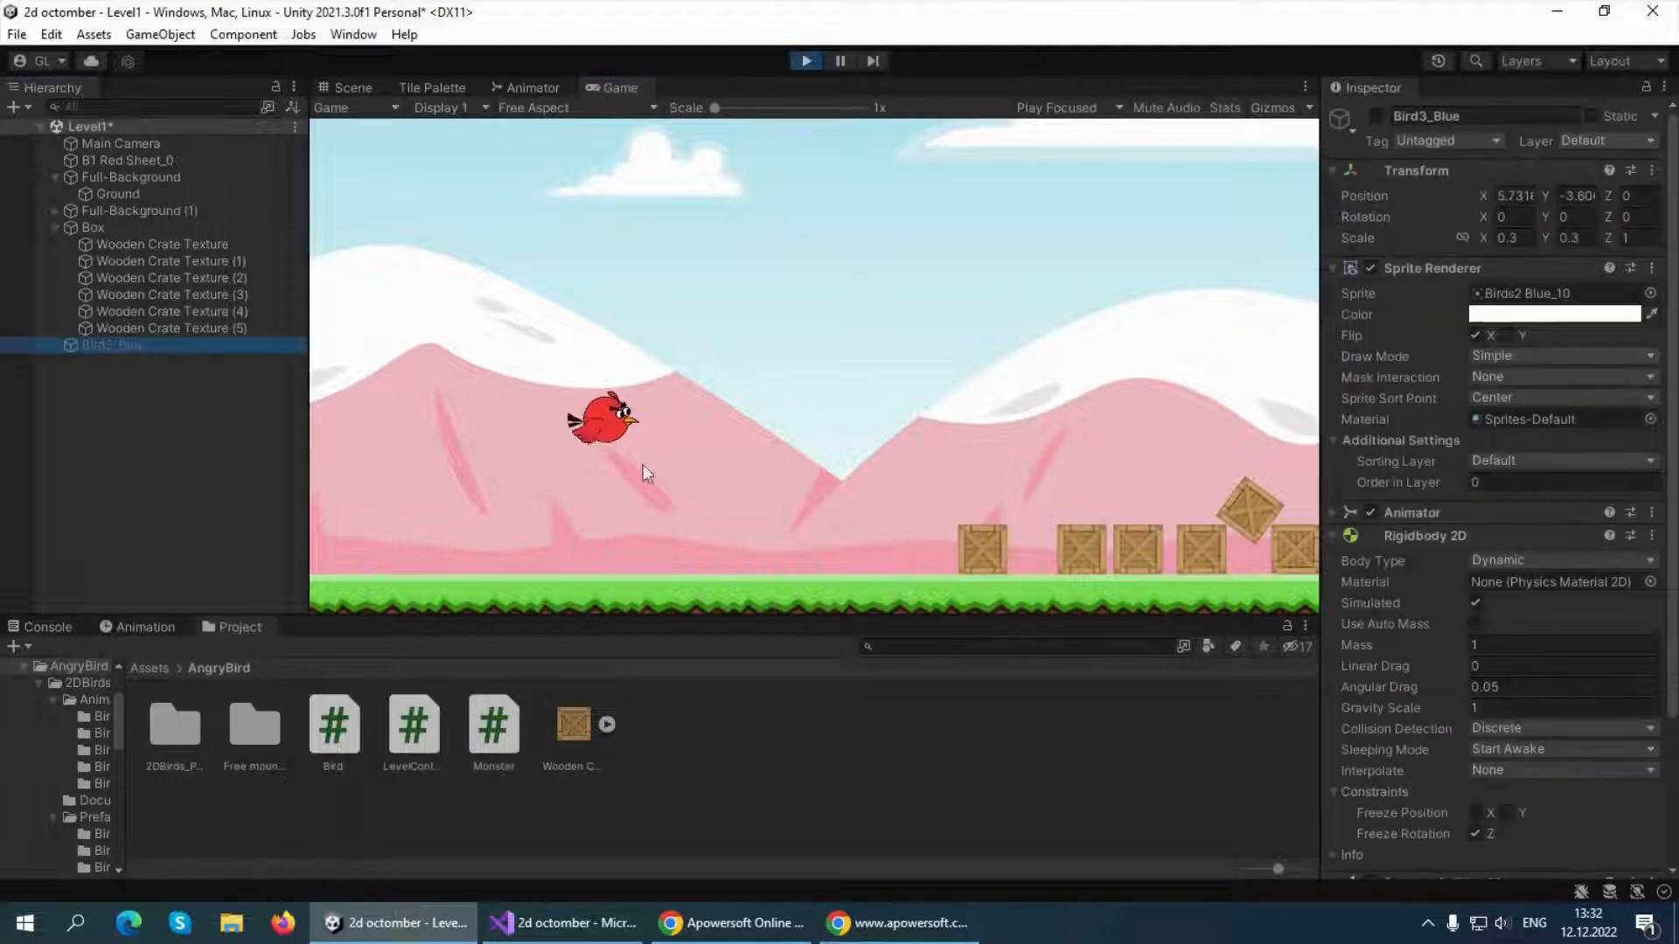
pyautogui.click(806, 60)
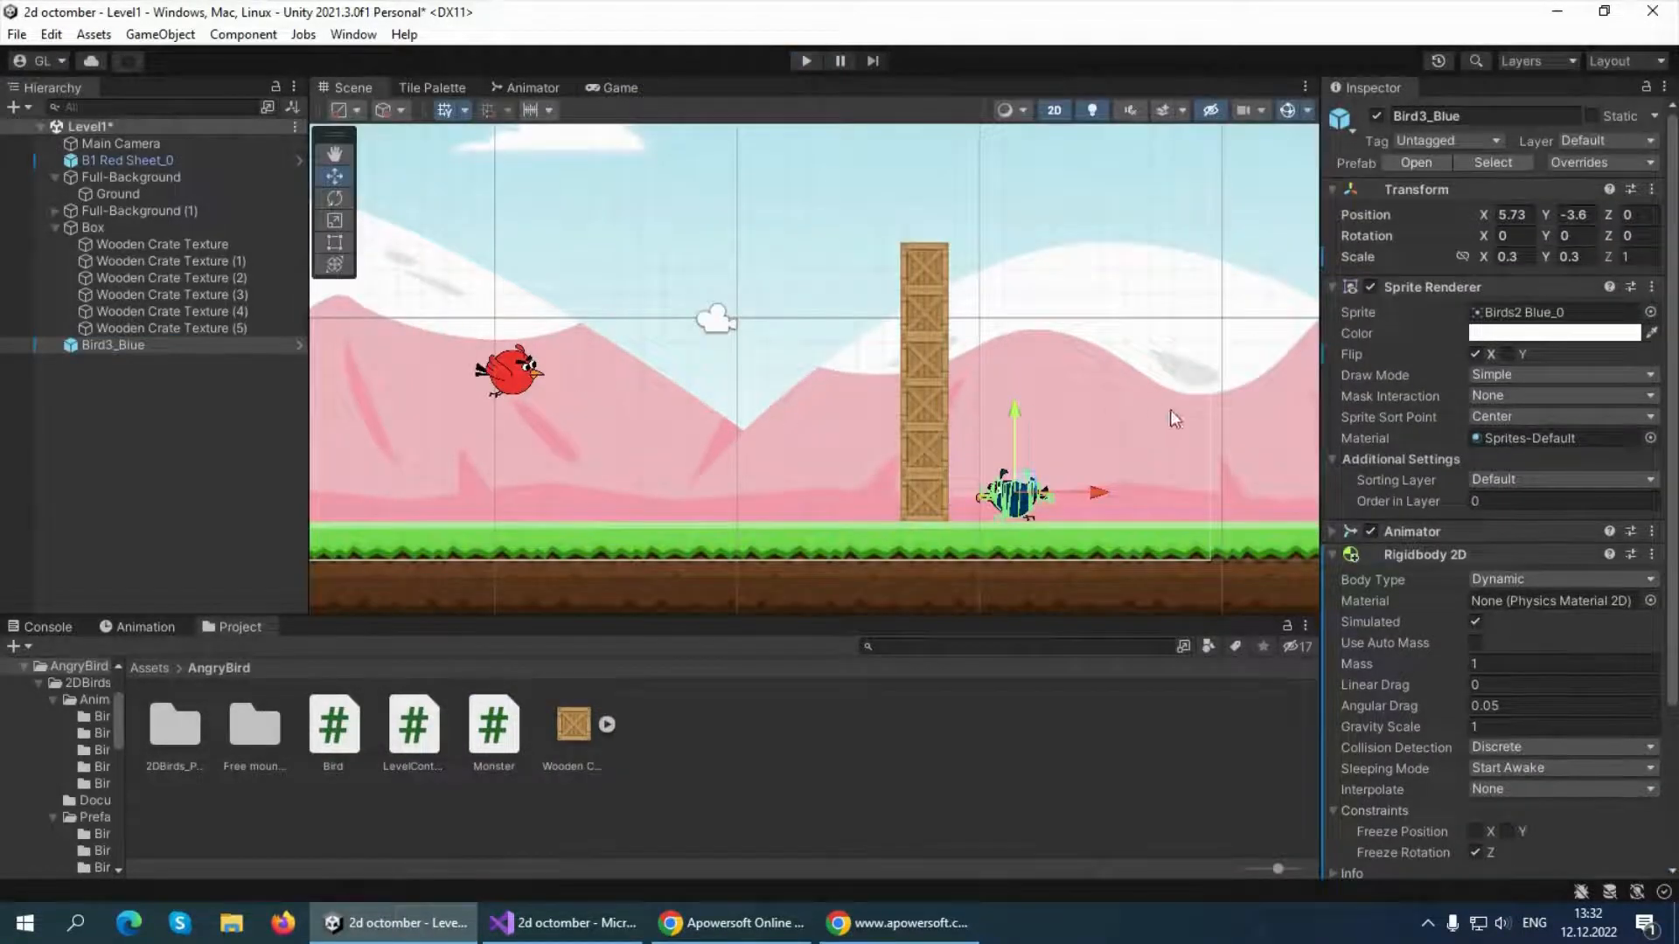
pyautogui.scroll(-3, 1389, 499)
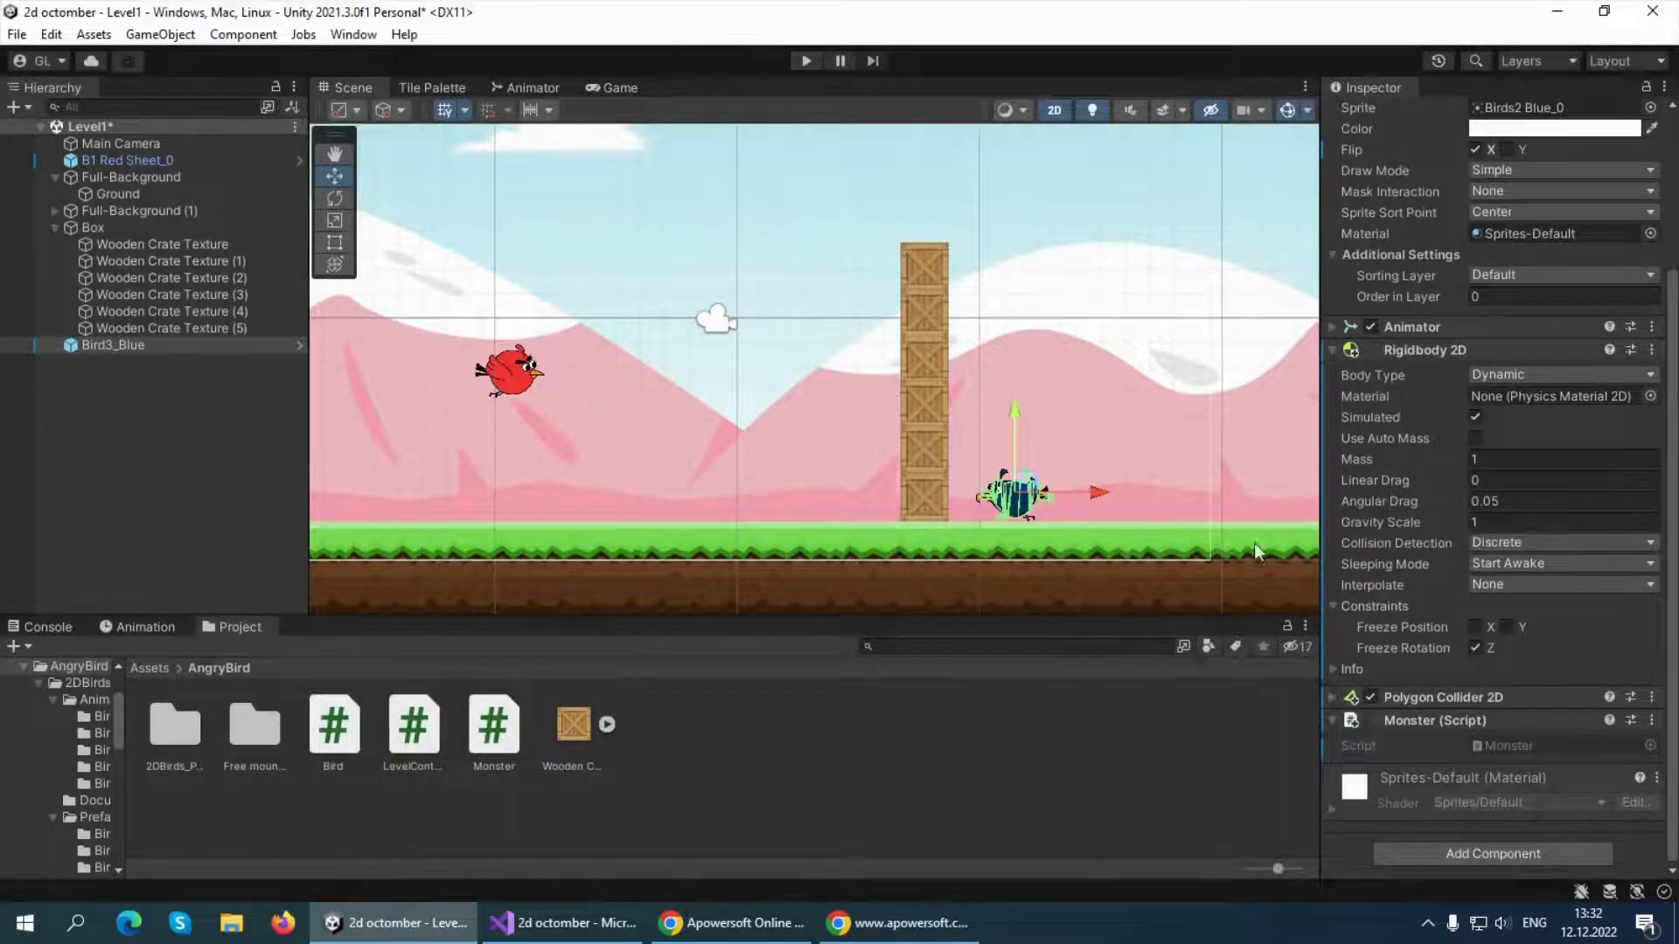
pyautogui.click(116, 343)
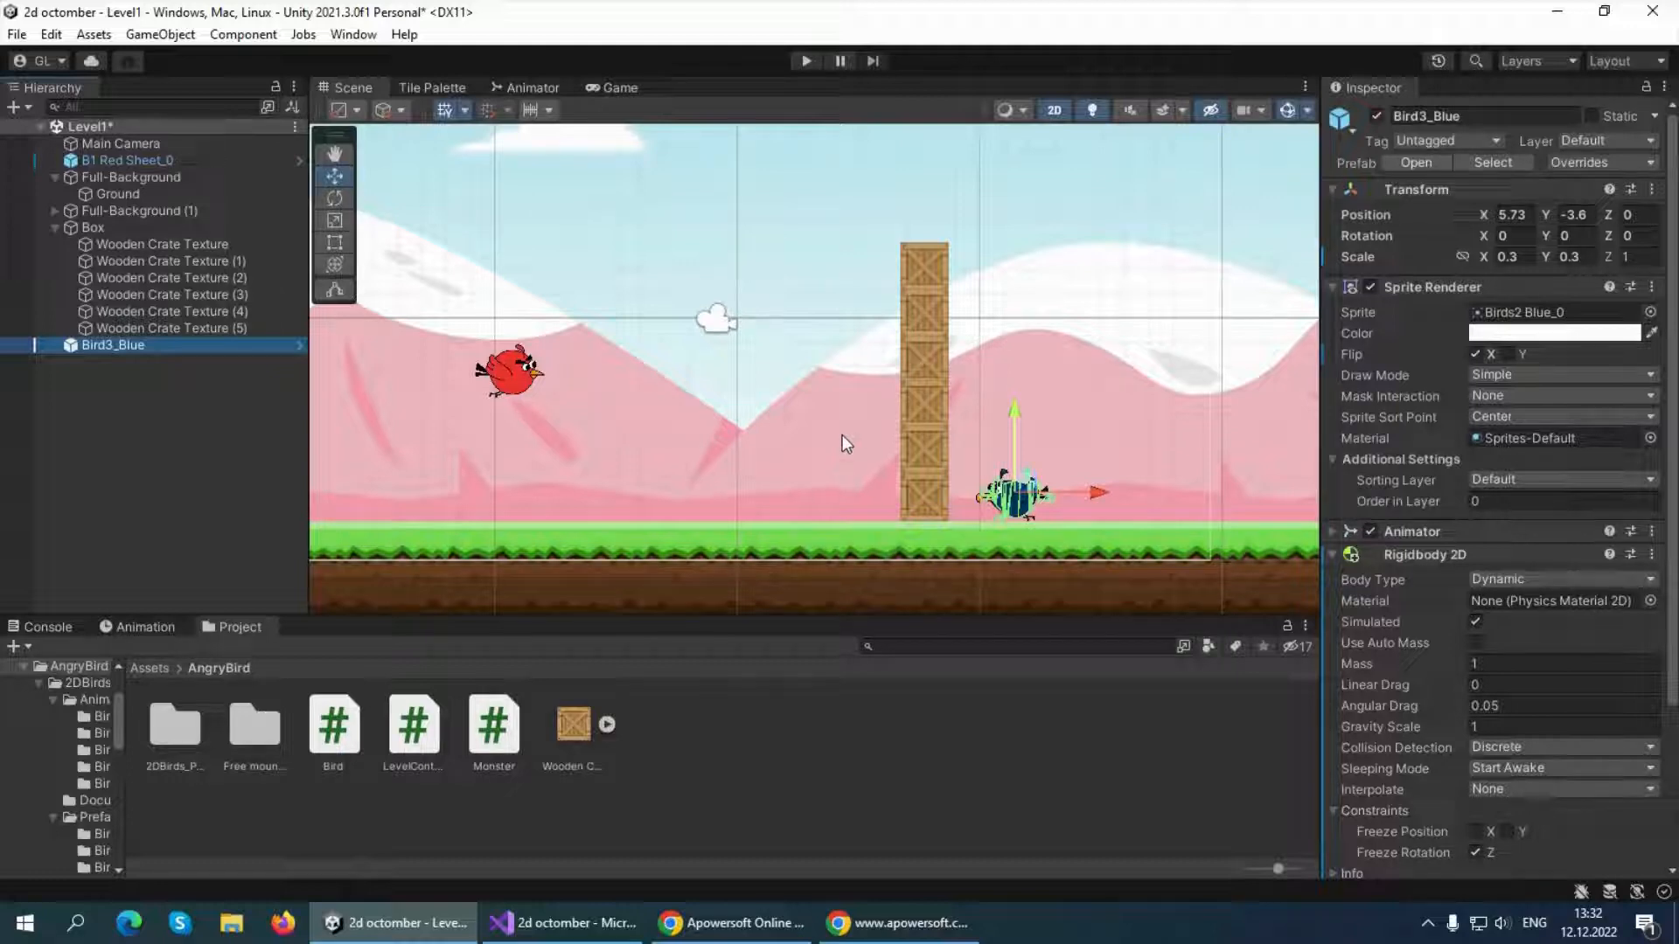
# Play-test the level by launching the red bird at the crates and dragging it around, and stop the game
pyautogui.click(805, 60)
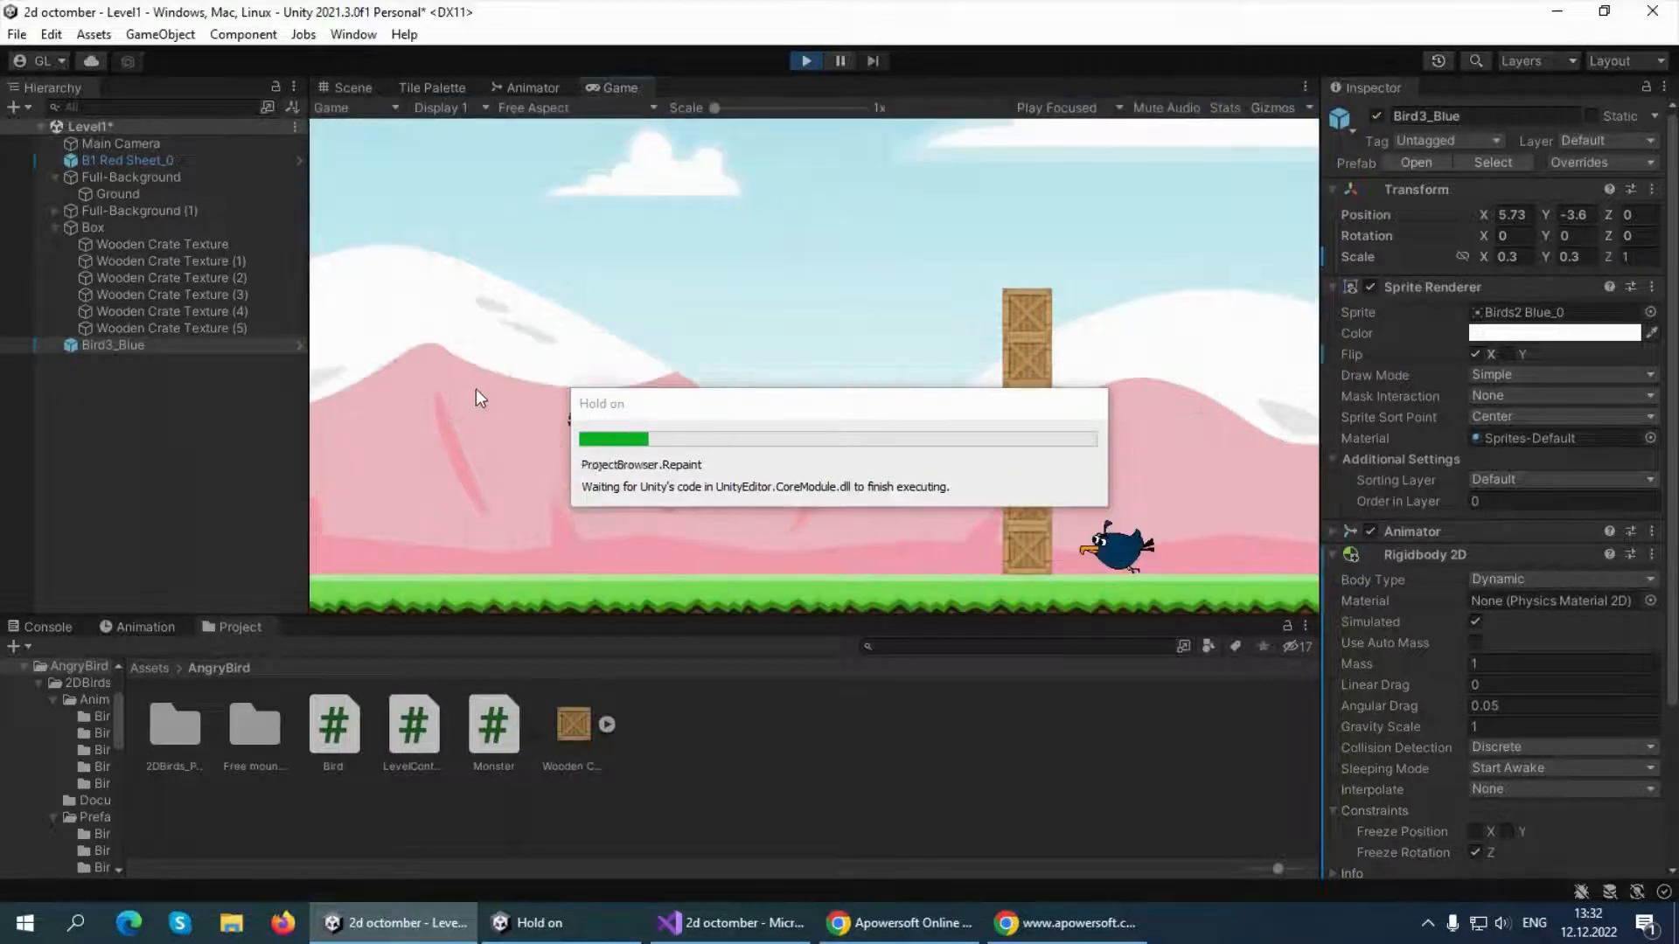
pyautogui.moveTo(609, 438)
pyautogui.mouseDown()
pyautogui.moveTo(891, 293)
pyautogui.moveTo(1104, 251)
pyautogui.moveTo(514, 337)
pyautogui.moveTo(995, 406)
pyautogui.moveTo(1021, 438)
pyautogui.moveTo(984, 487)
pyautogui.moveTo(905, 490)
pyautogui.moveTo(1127, 507)
pyautogui.moveTo(372, 329)
pyautogui.moveTo(982, 364)
pyautogui.moveTo(562, 317)
pyautogui.moveTo(1241, 485)
pyautogui.moveTo(831, 533)
pyautogui.moveTo(1199, 570)
pyautogui.moveTo(994, 524)
pyautogui.moveTo(683, 523)
pyautogui.moveTo(770, 553)
pyautogui.moveTo(1090, 543)
pyautogui.moveTo(888, 469)
pyautogui.moveTo(665, 301)
pyautogui.mouseUp()
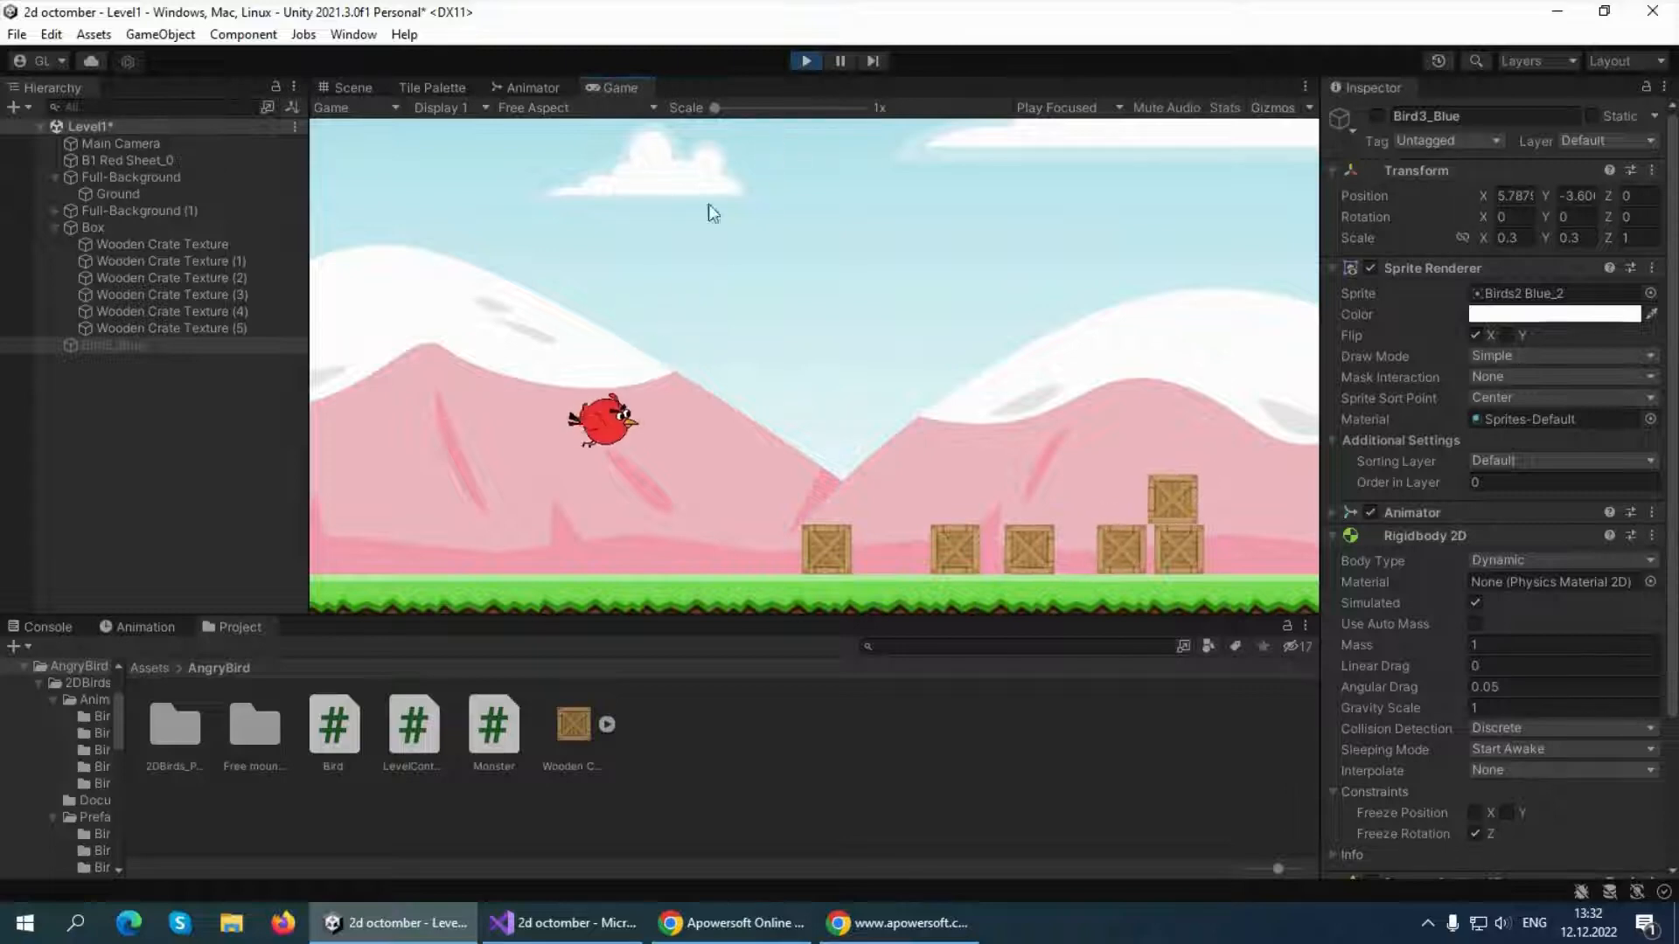
pyautogui.moveTo(603, 422); pyautogui.dragTo(332, 529)
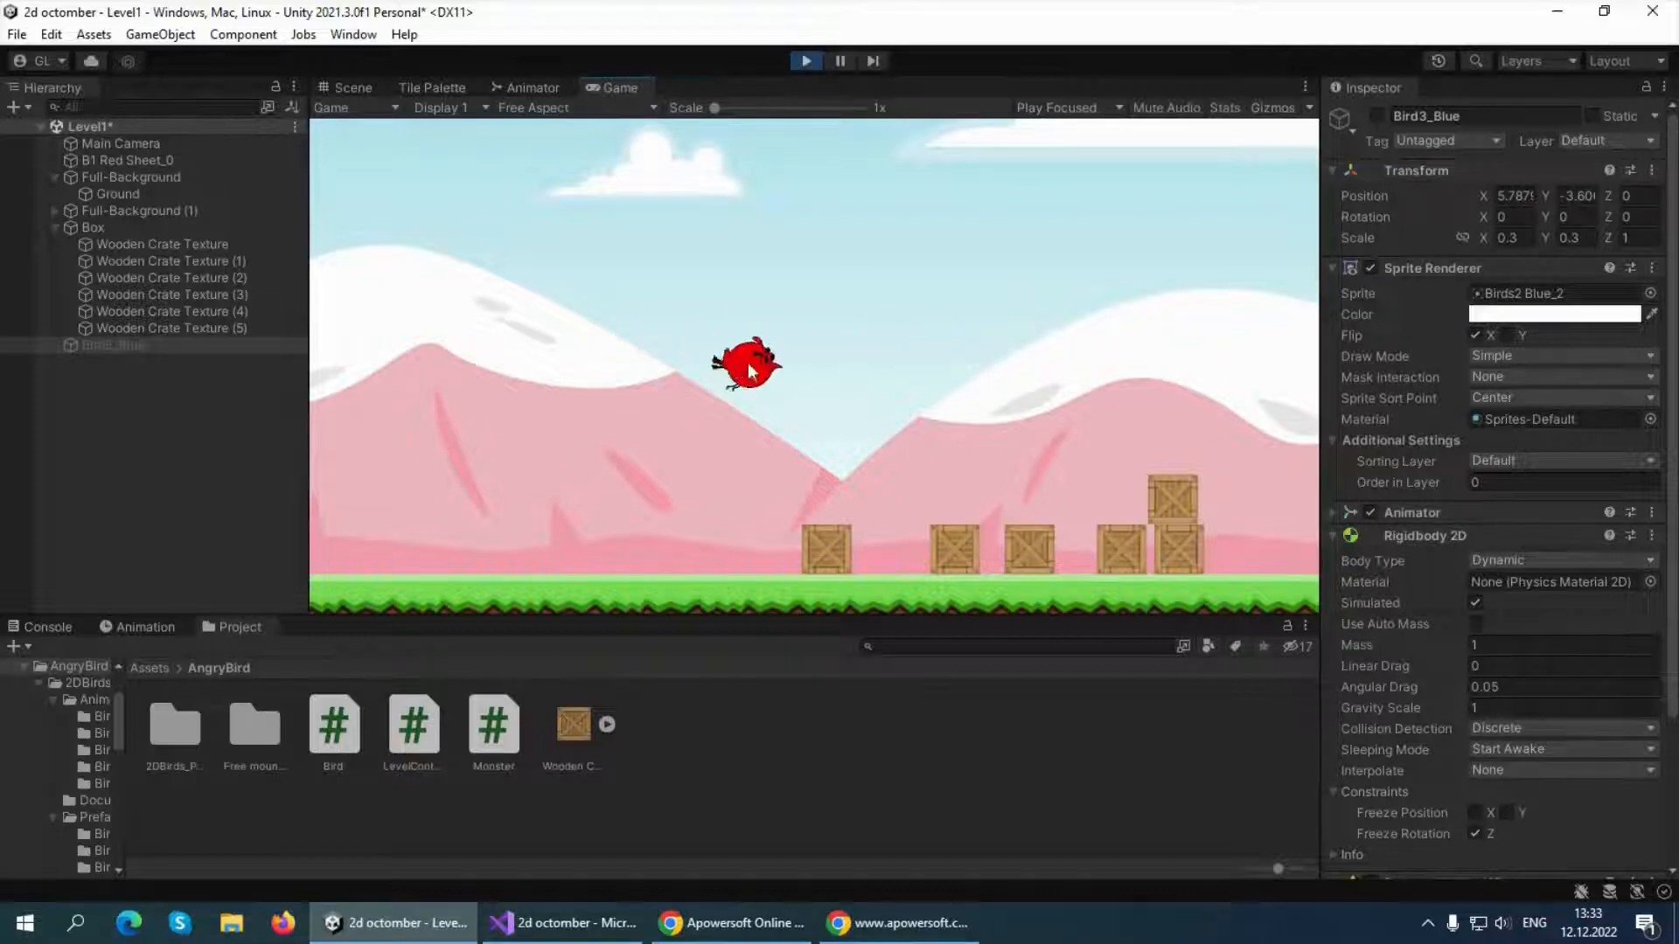
pyautogui.click(805, 61)
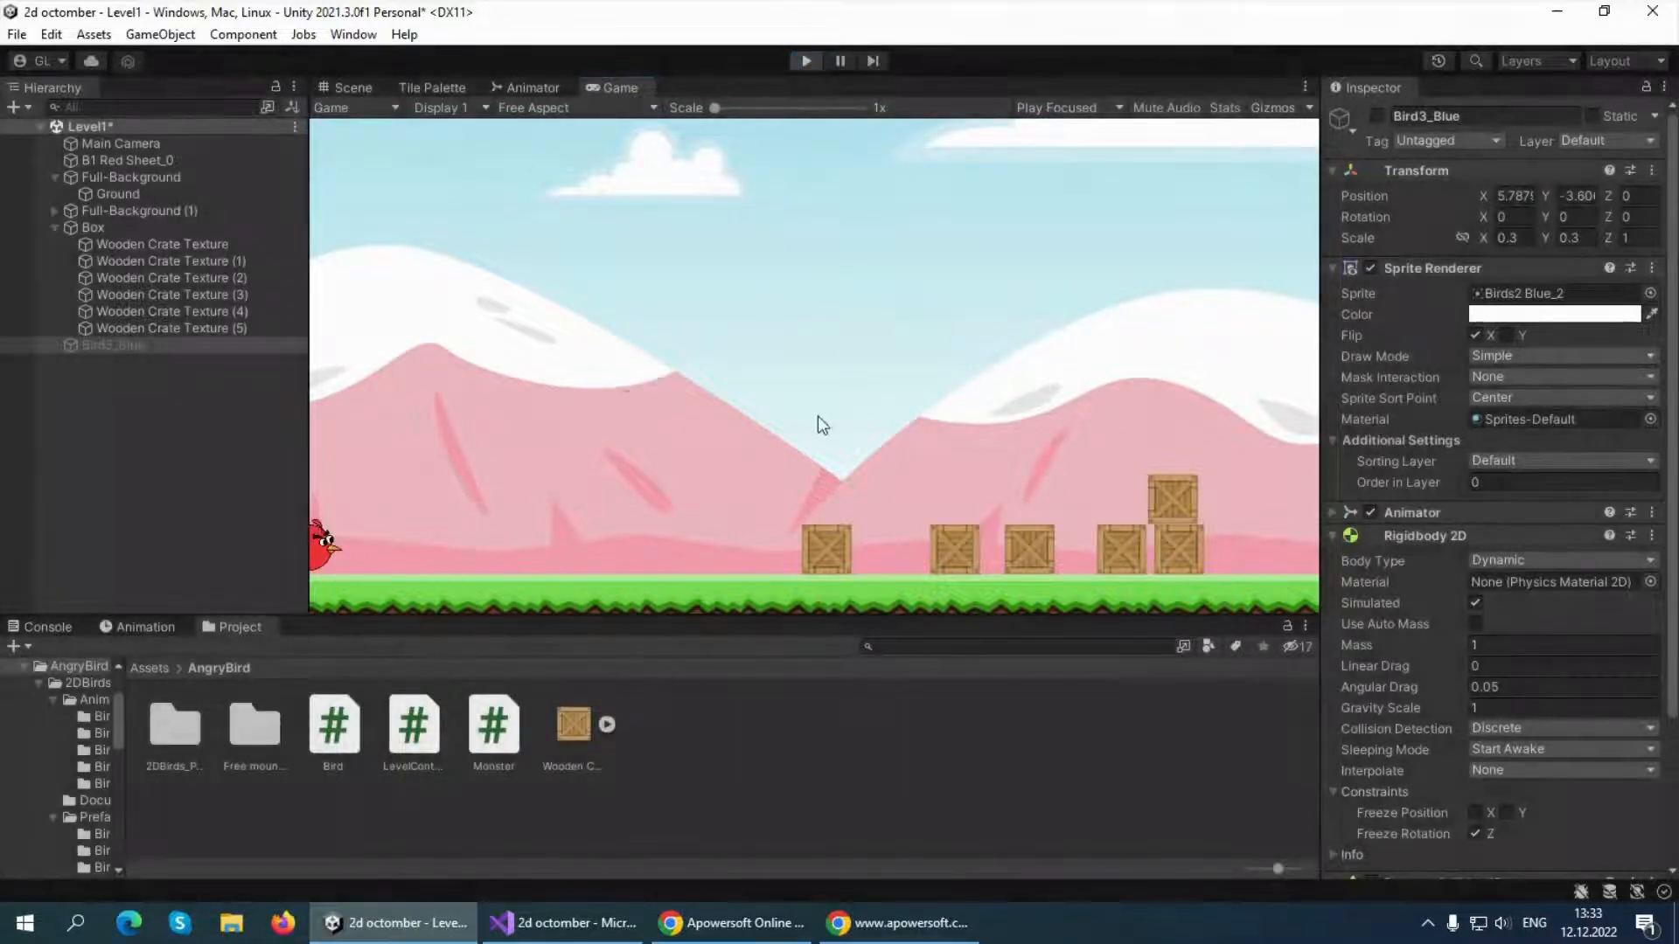
pyautogui.click(663, 778)
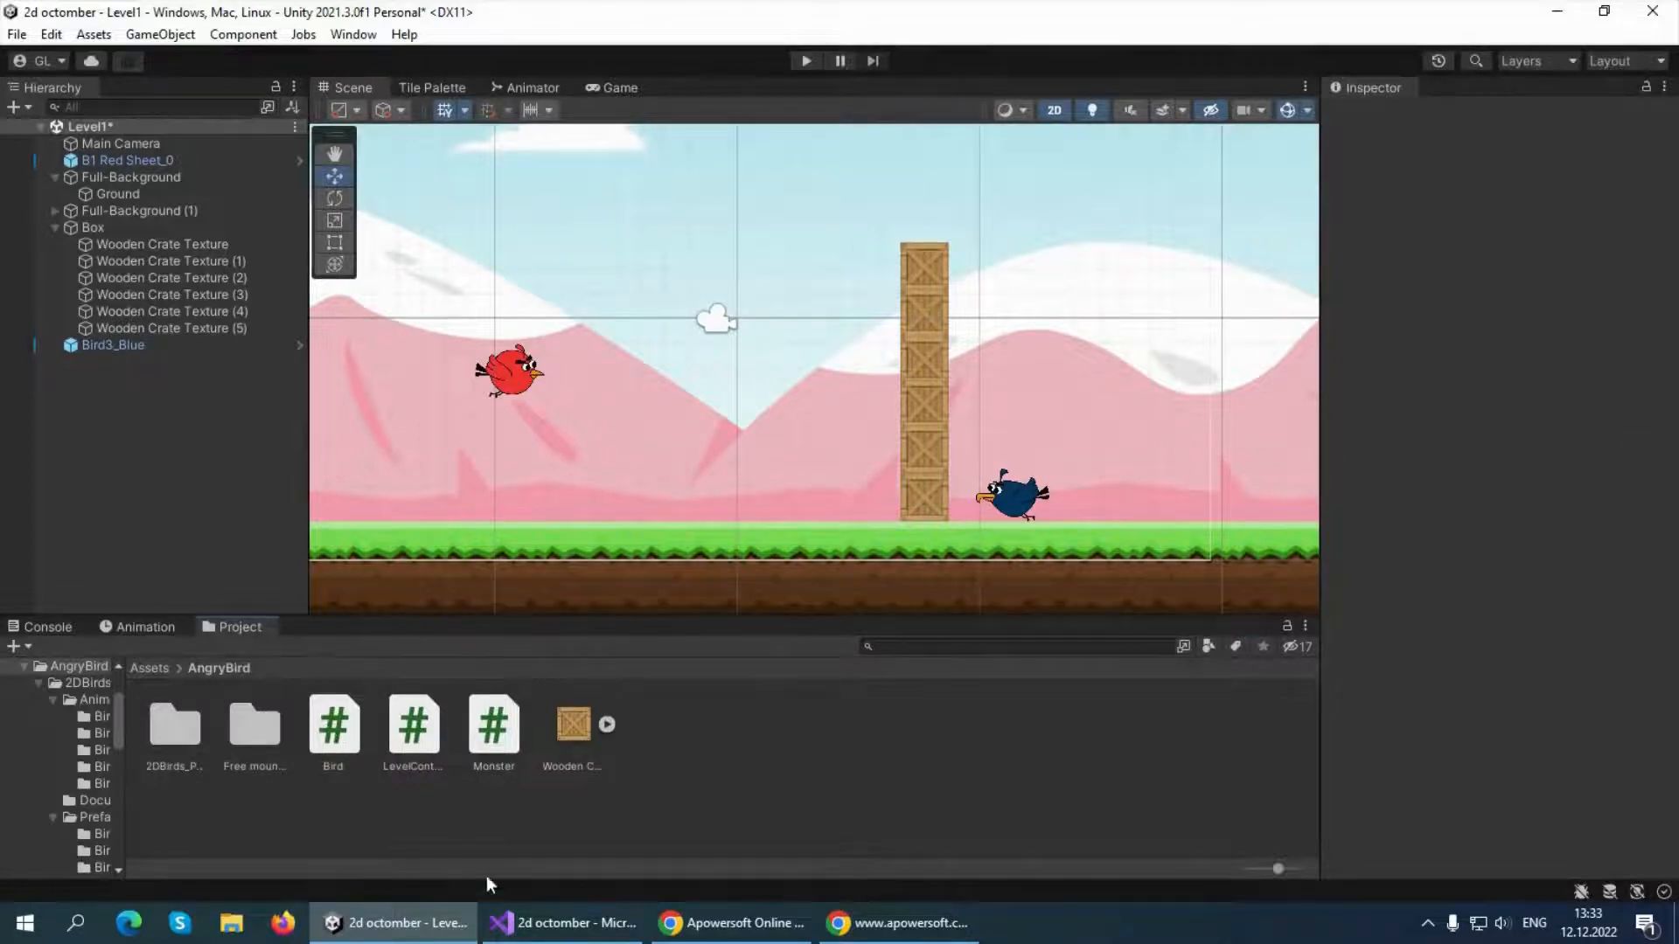
# Open the Bird script, add blank lines at the start of OnMouseDrag and delete its transform.position assignment
pyautogui.doubleClick(323, 733)
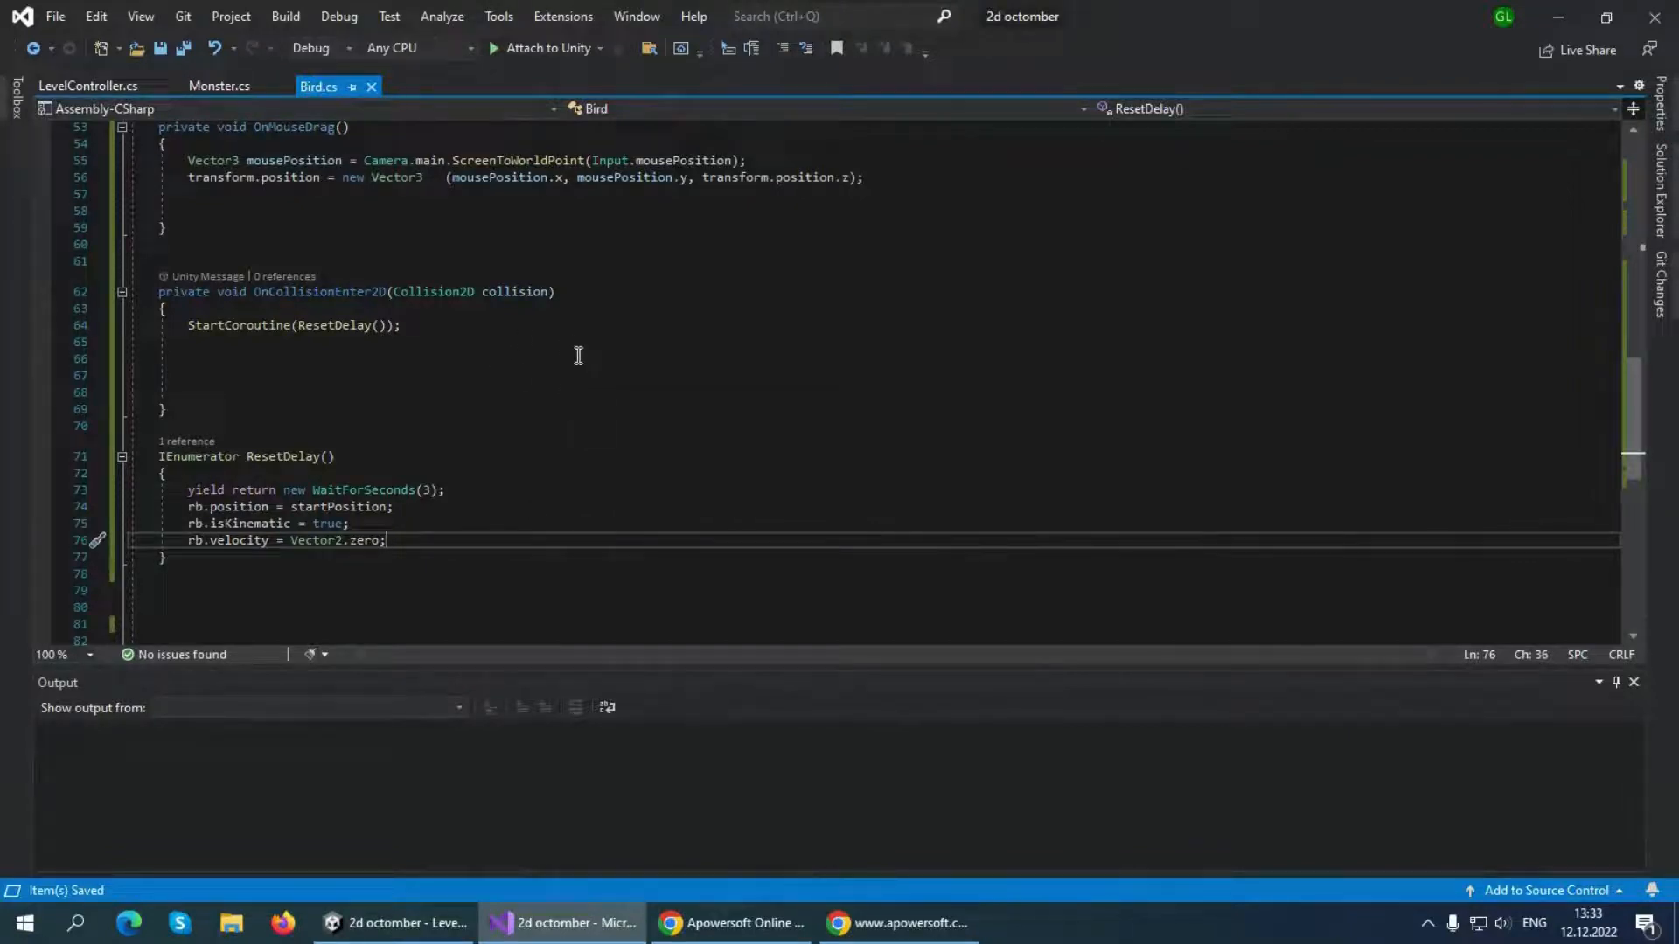
pyautogui.scroll(5, 572, 345)
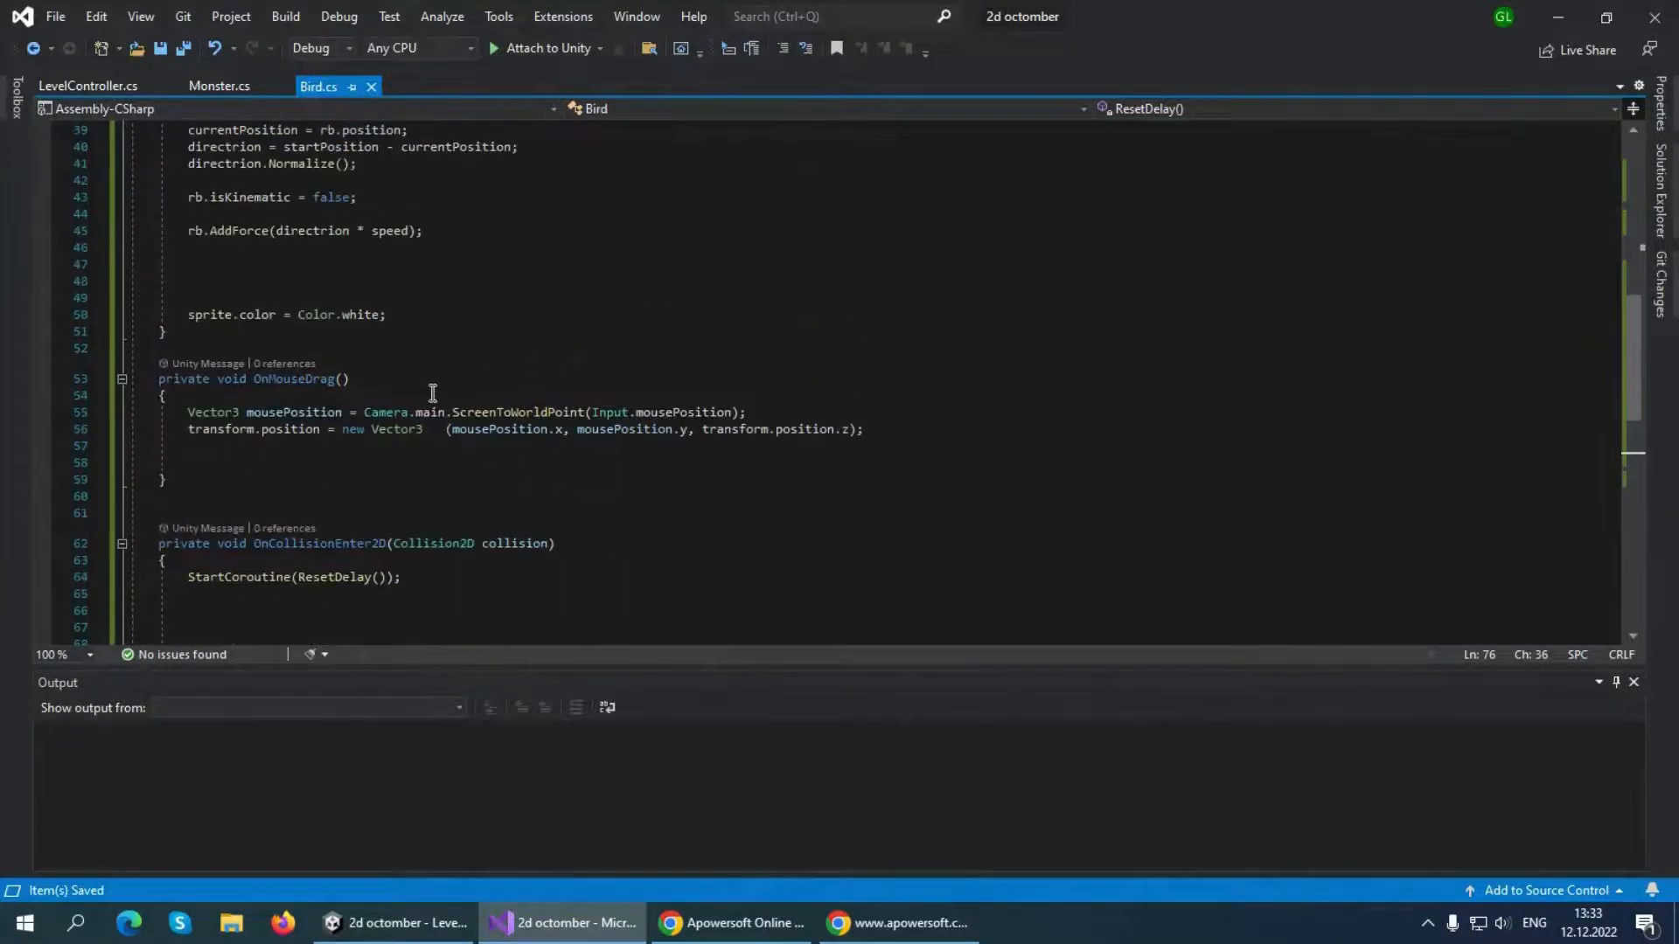
pyautogui.click(180, 412)
pyautogui.press('Return')
pyautogui.press('Return')
pyautogui.press('Return')
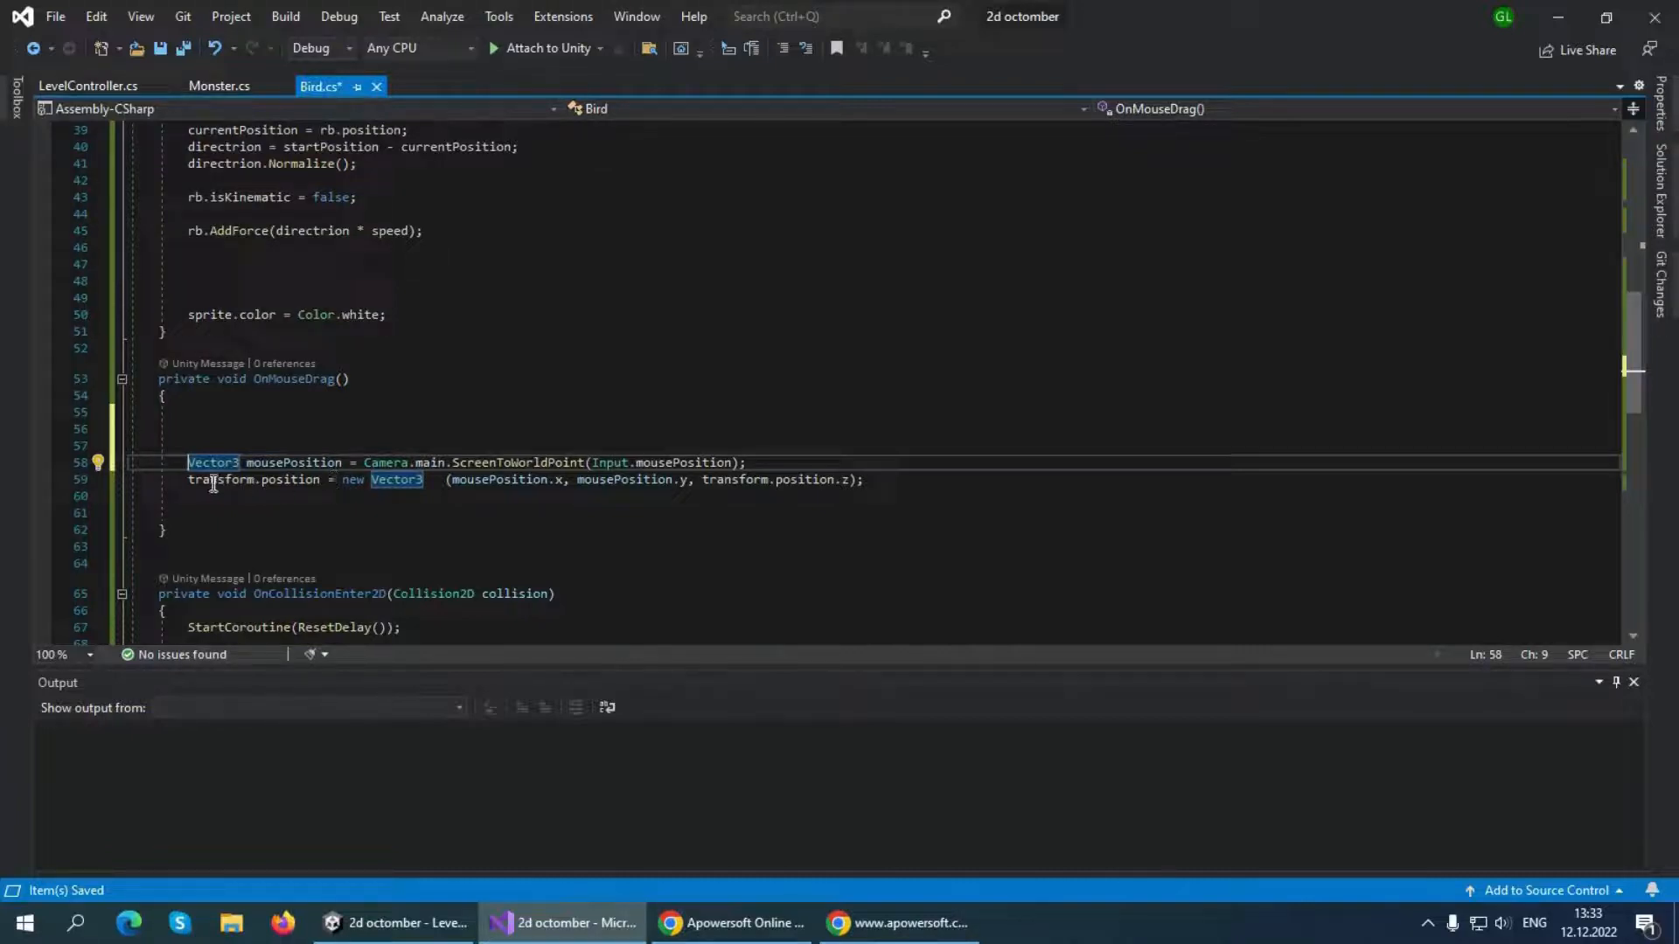
pyautogui.moveTo(186, 483); pyautogui.dragTo(885, 487)
pyautogui.press('BackSpace')
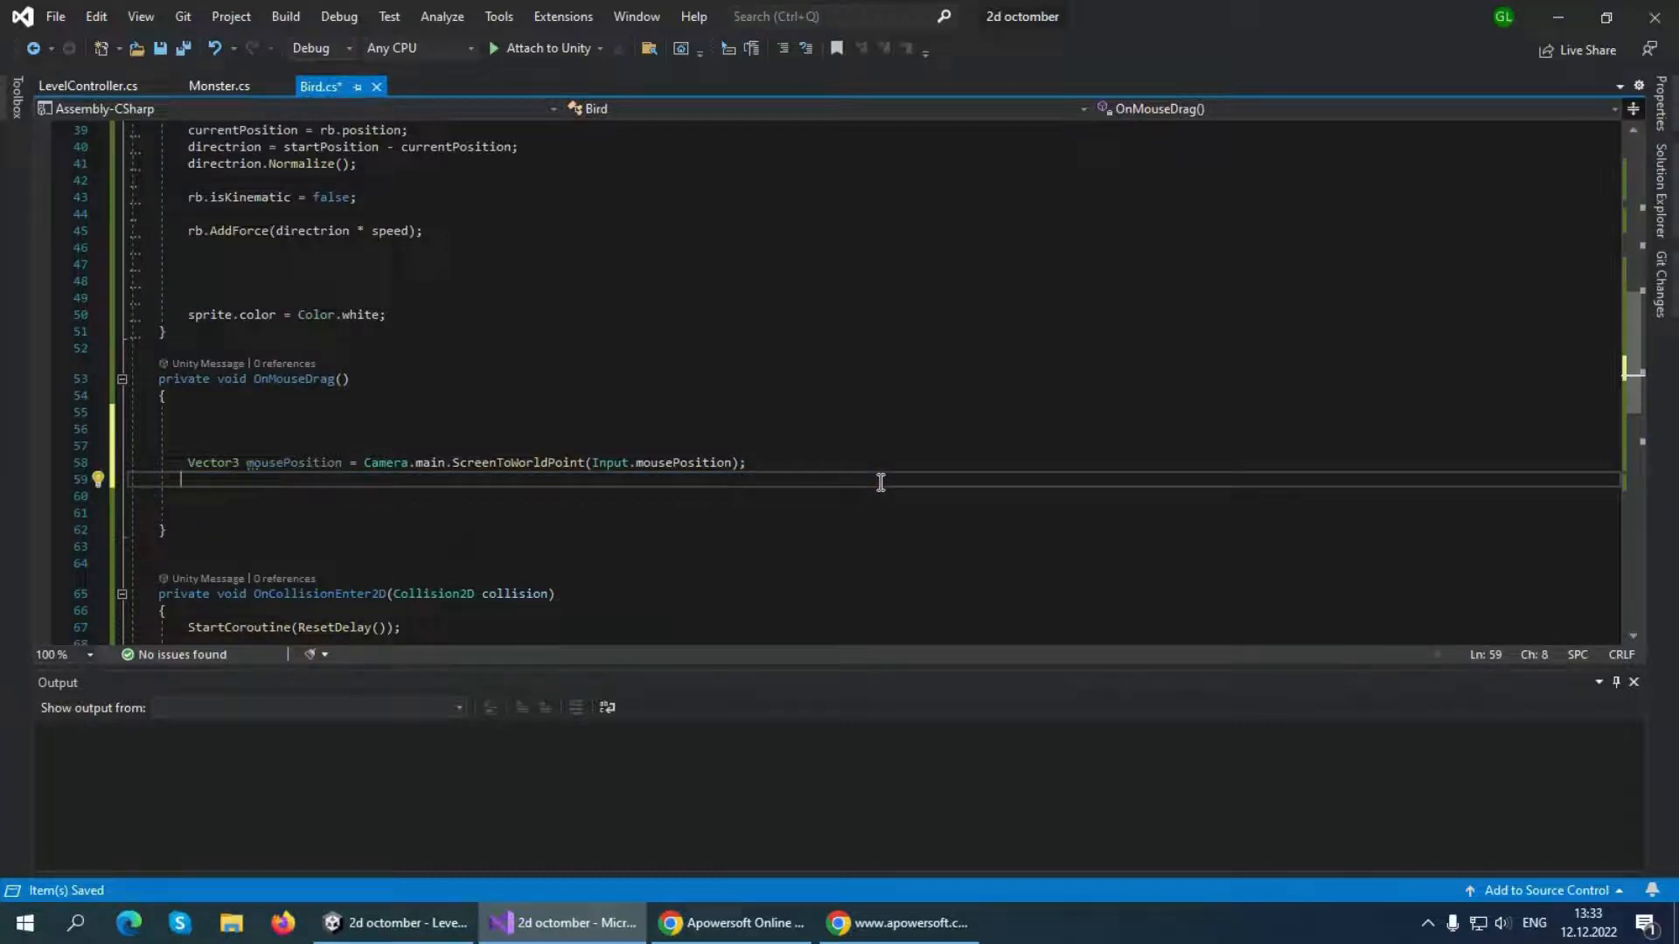
# Declare Vector2 desiredPosition = mousePosition; below the mousePosition line in OnMouseDrag and save the script
pyautogui.write('Vector2 ')
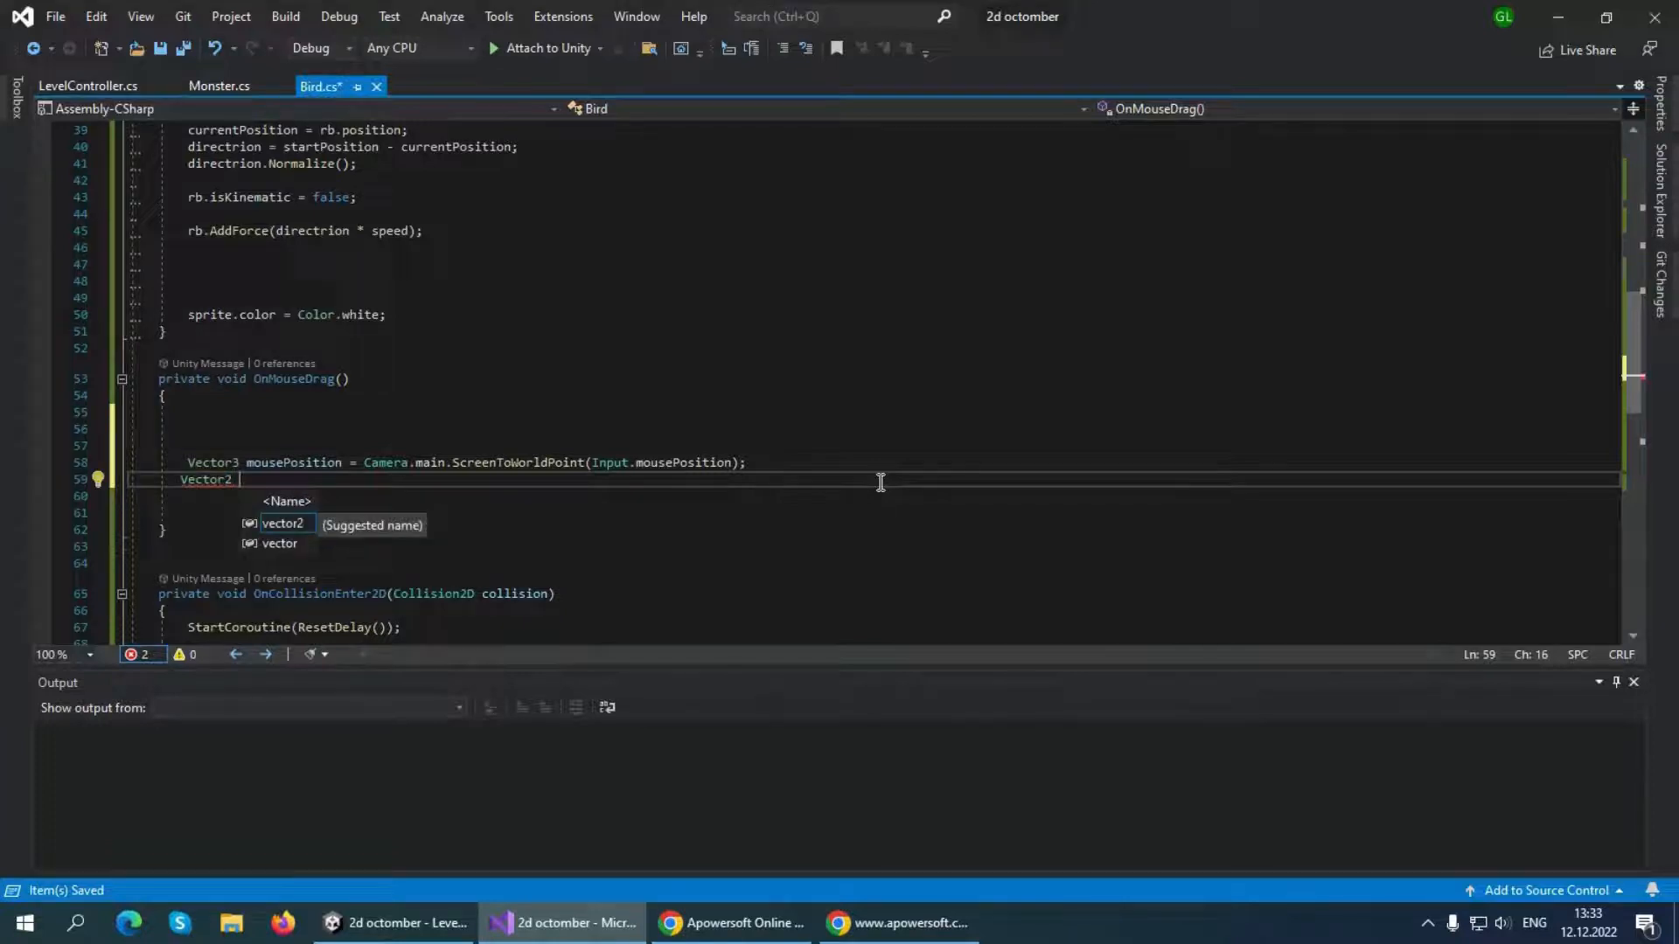
pyautogui.write('desired')
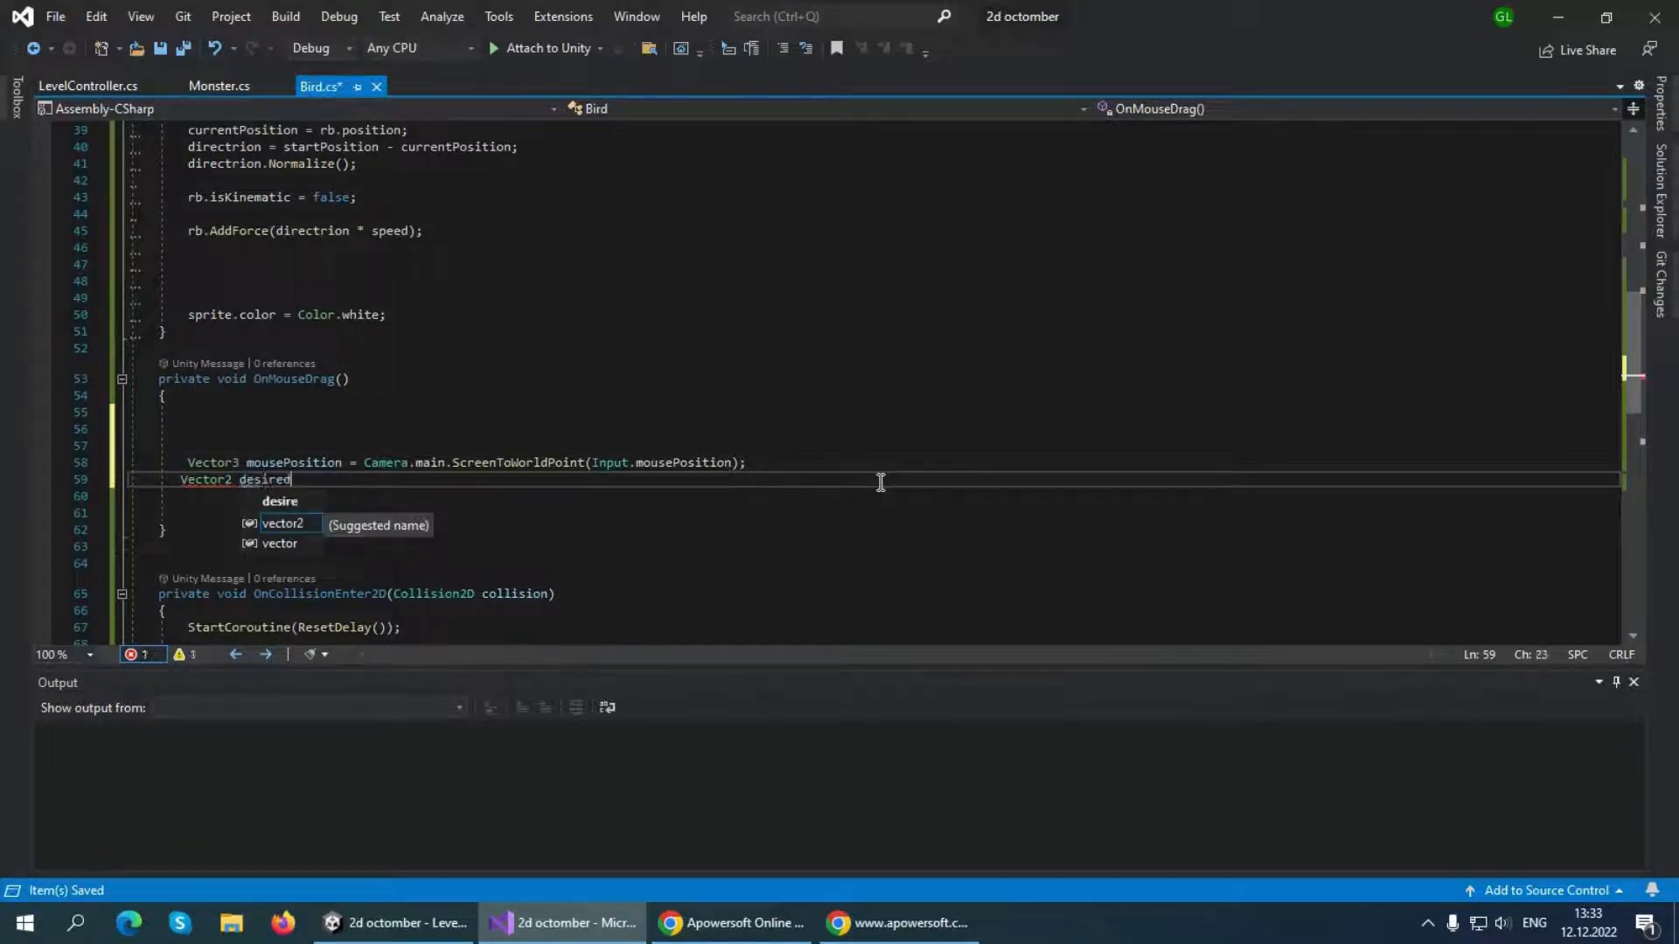
pyautogui.write('Position ')
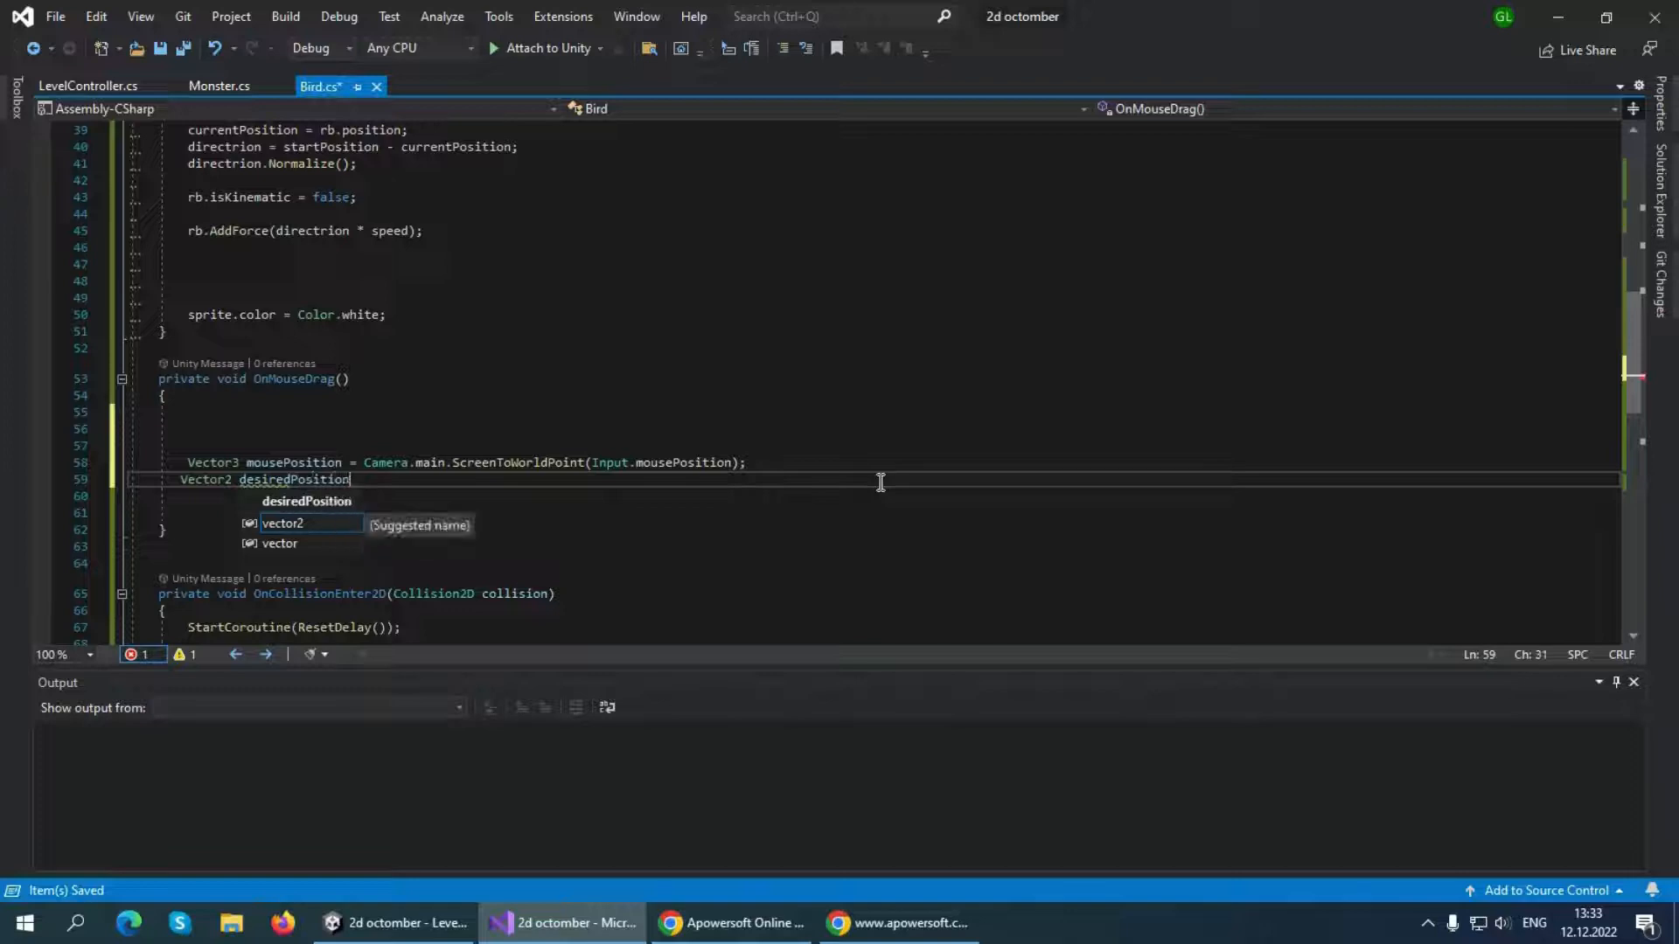
pyautogui.write('= ')
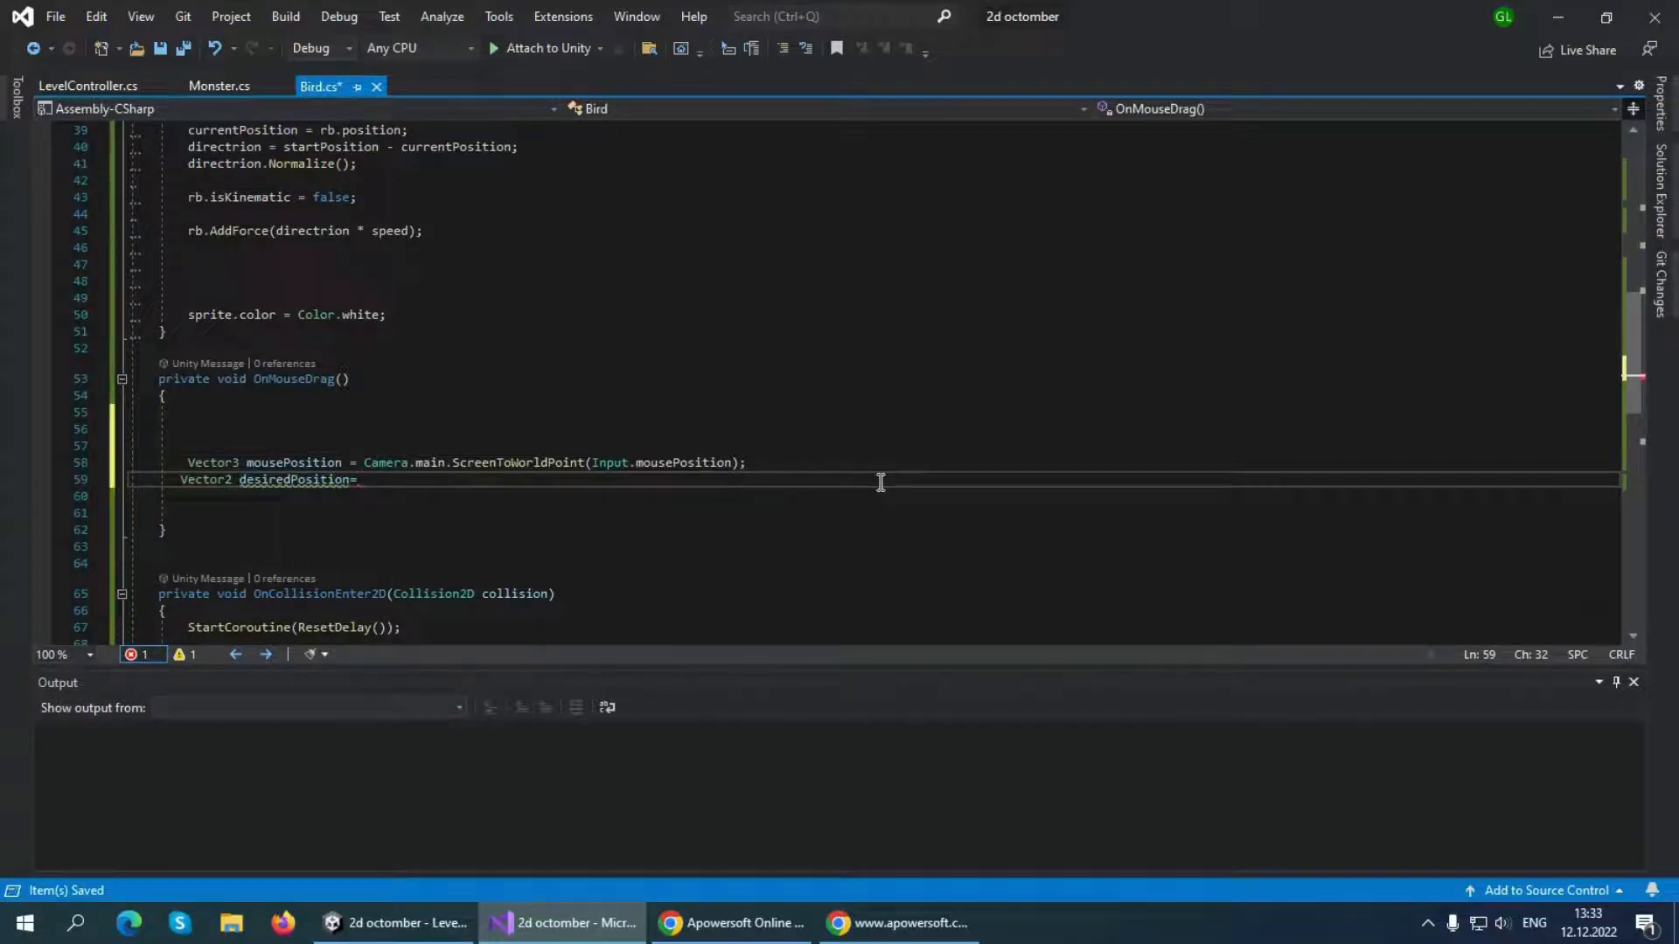
pyautogui.write('mousePosition;')
pyautogui.hotkey('ctrl', 's')
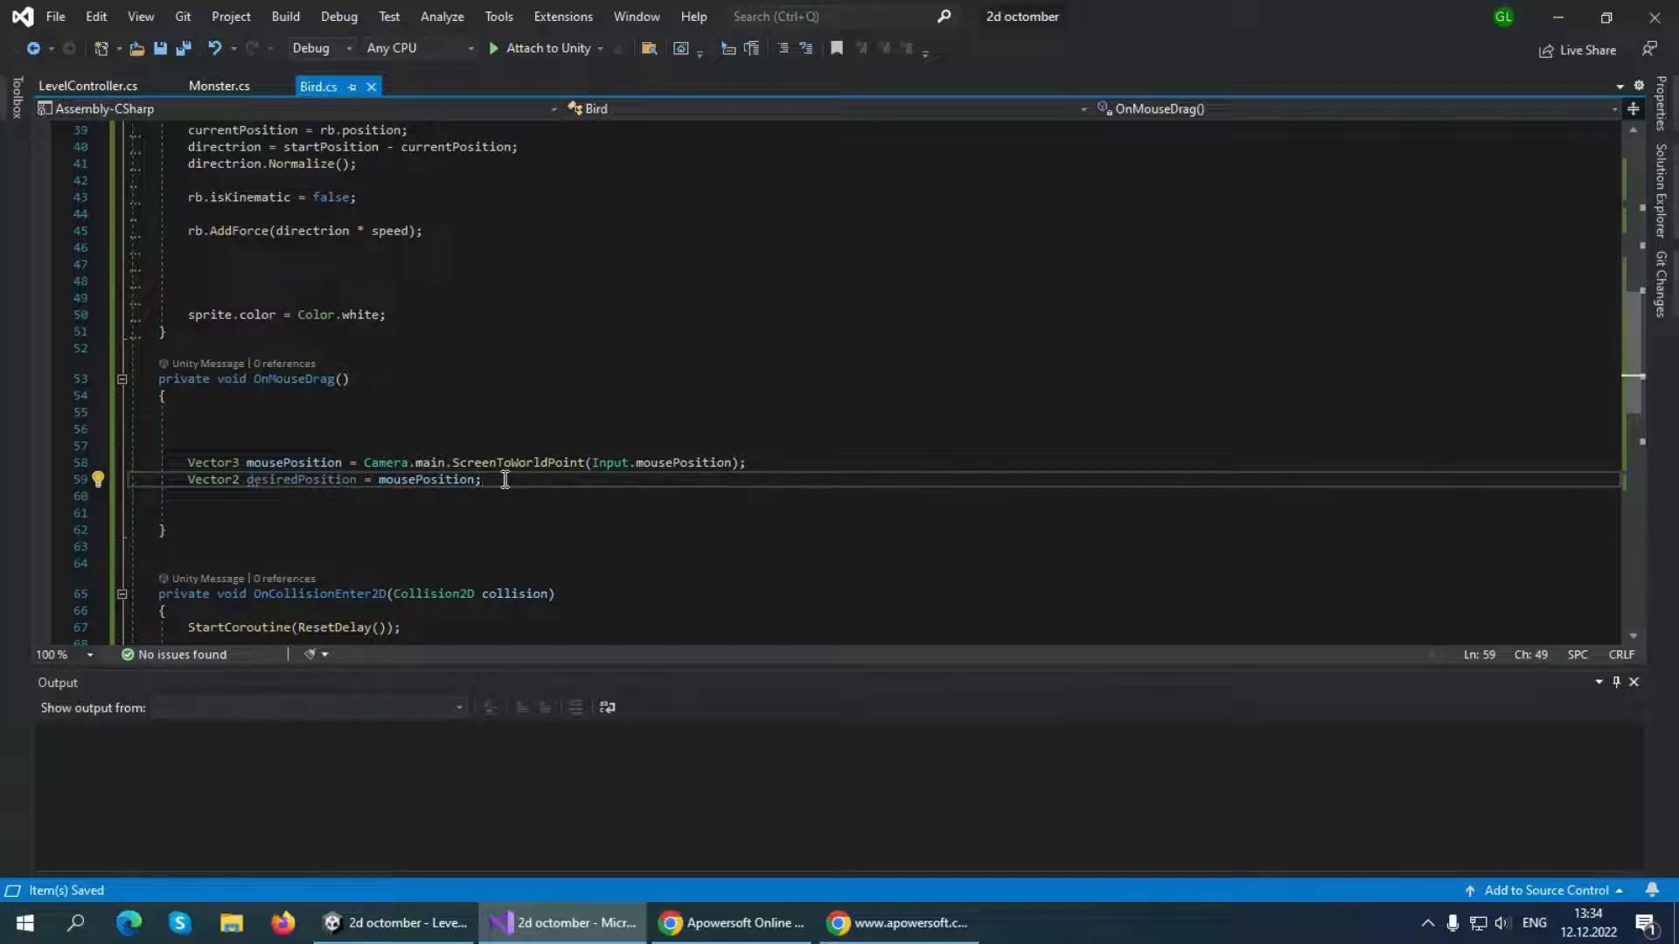
# Add an if statement below the desiredPosition declaration with the condition desiredPosition > startPosition
pyautogui.press('Return')
pyautogui.write('if')
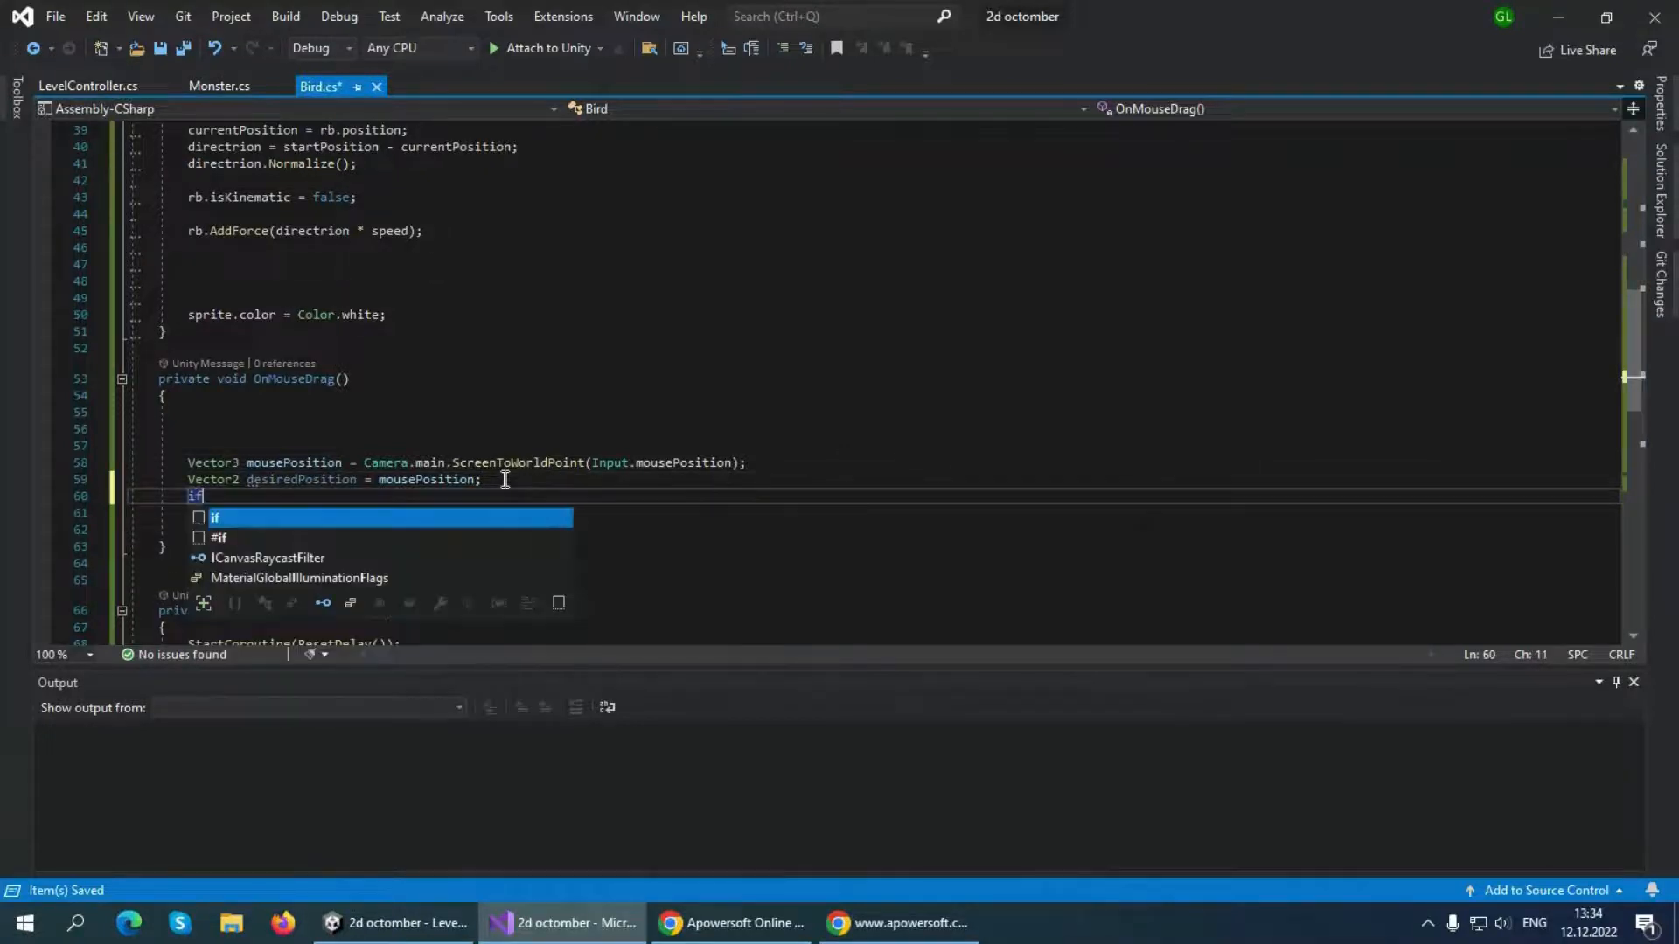
pyautogui.write('(')
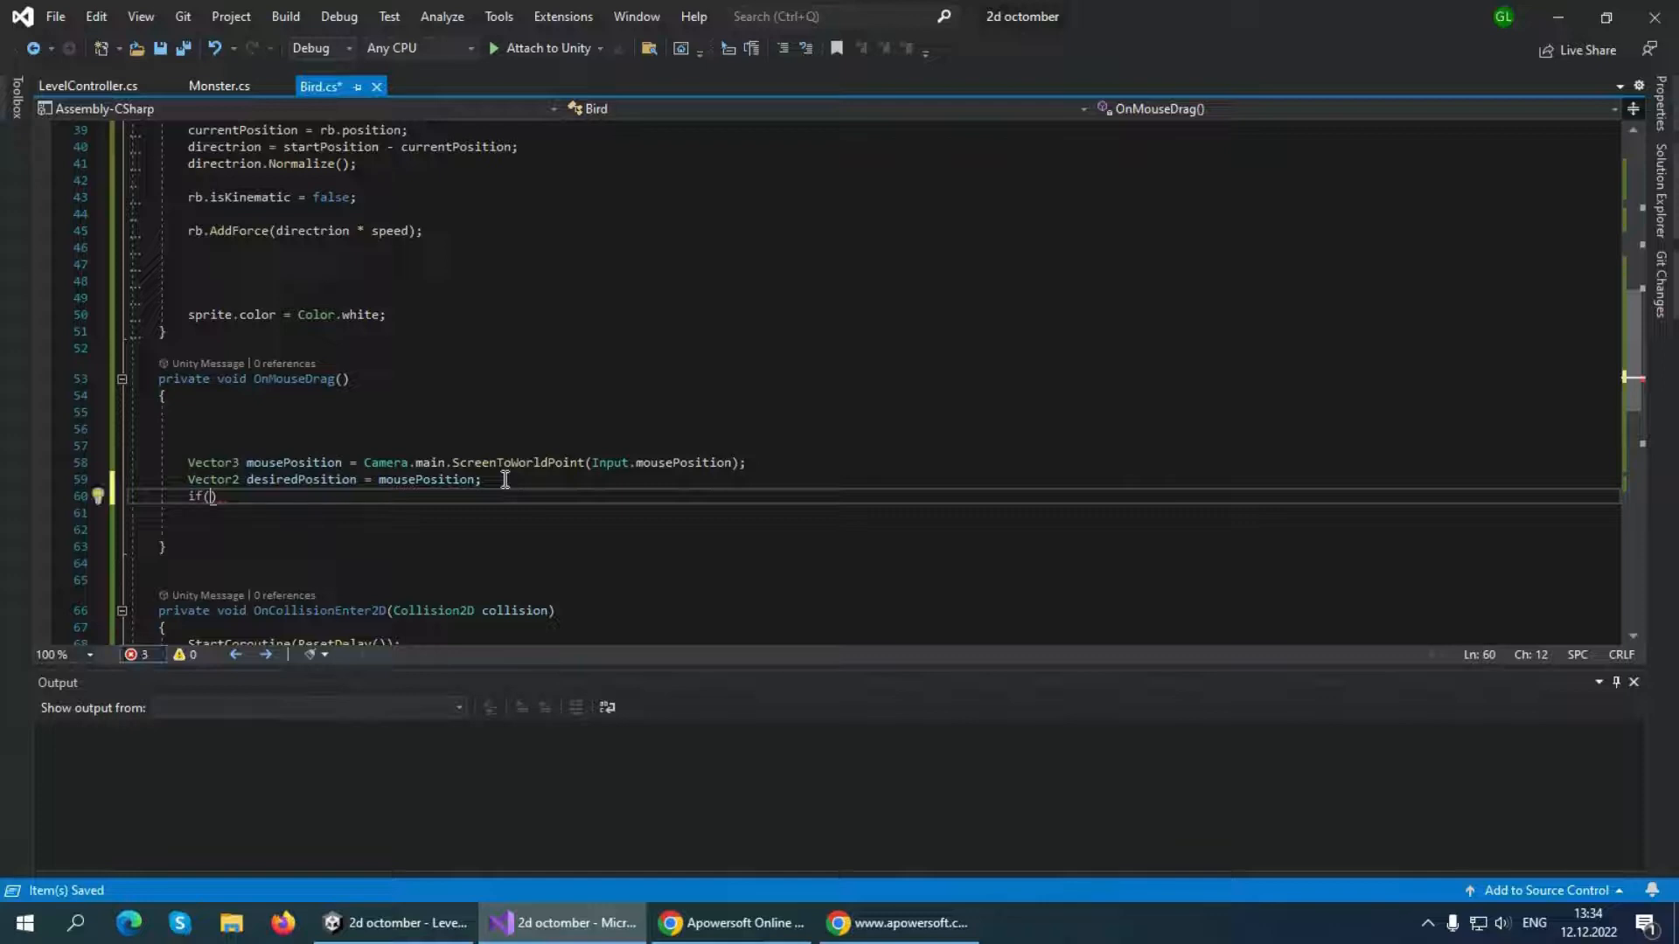
pyautogui.write('desiredPosition')
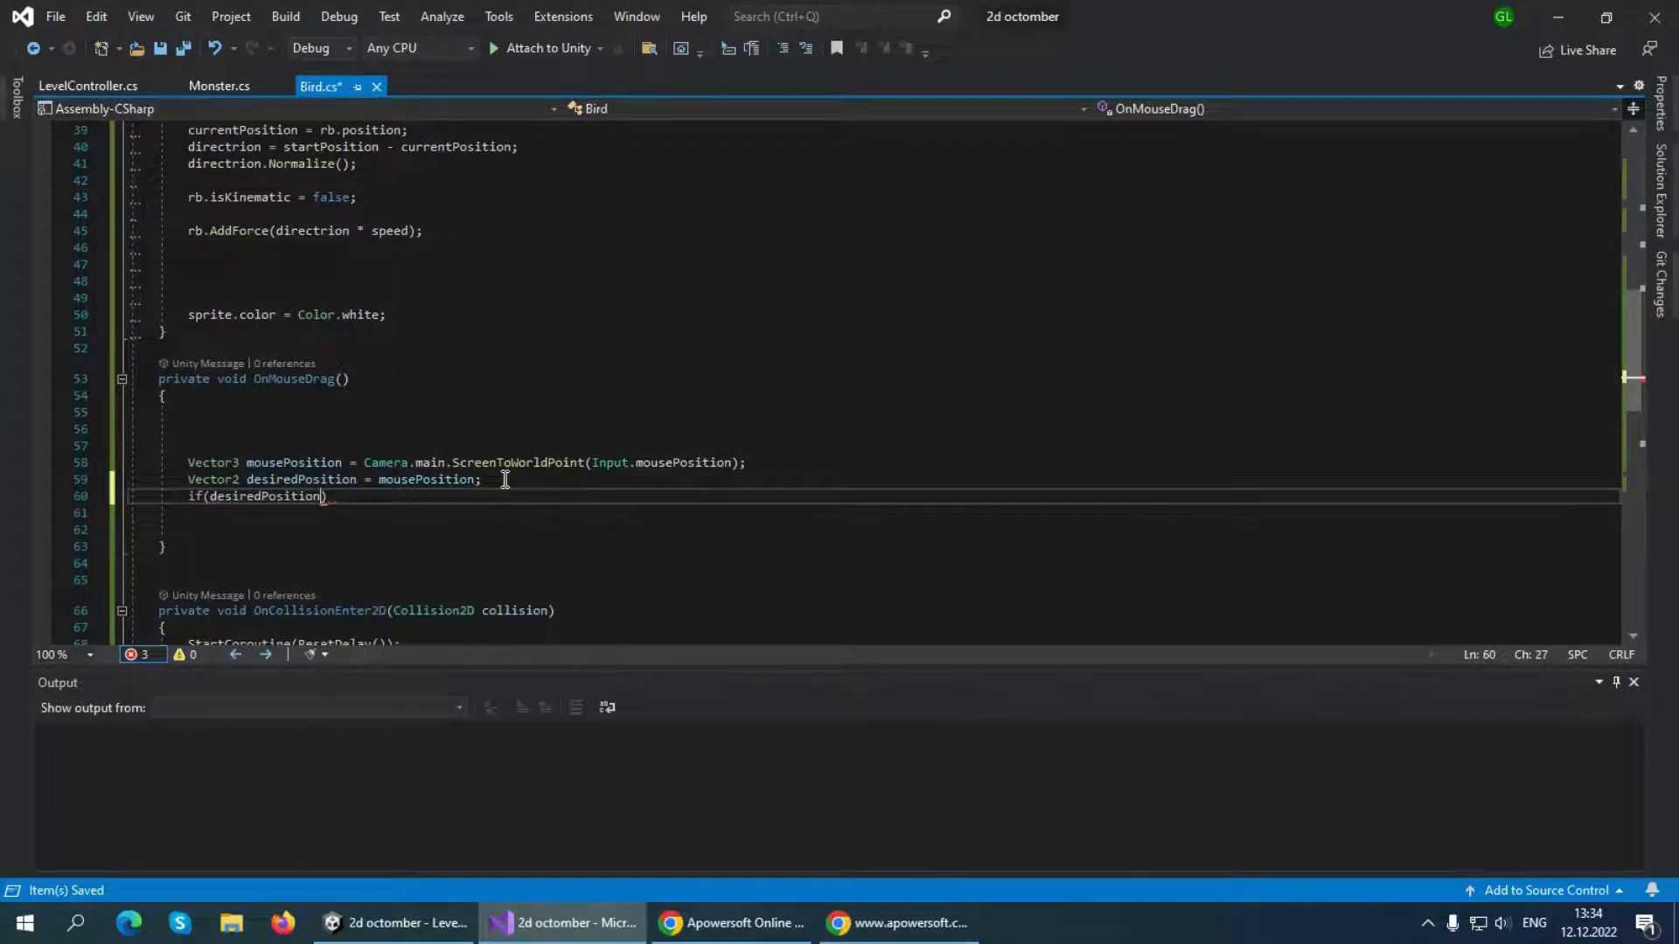
pyautogui.write(')')
pyautogui.write('startPosition')
# Change the if condition to desiredPosition.x > startPosition.x and add an empty braced block beneath it
pyautogui.click(325, 496)
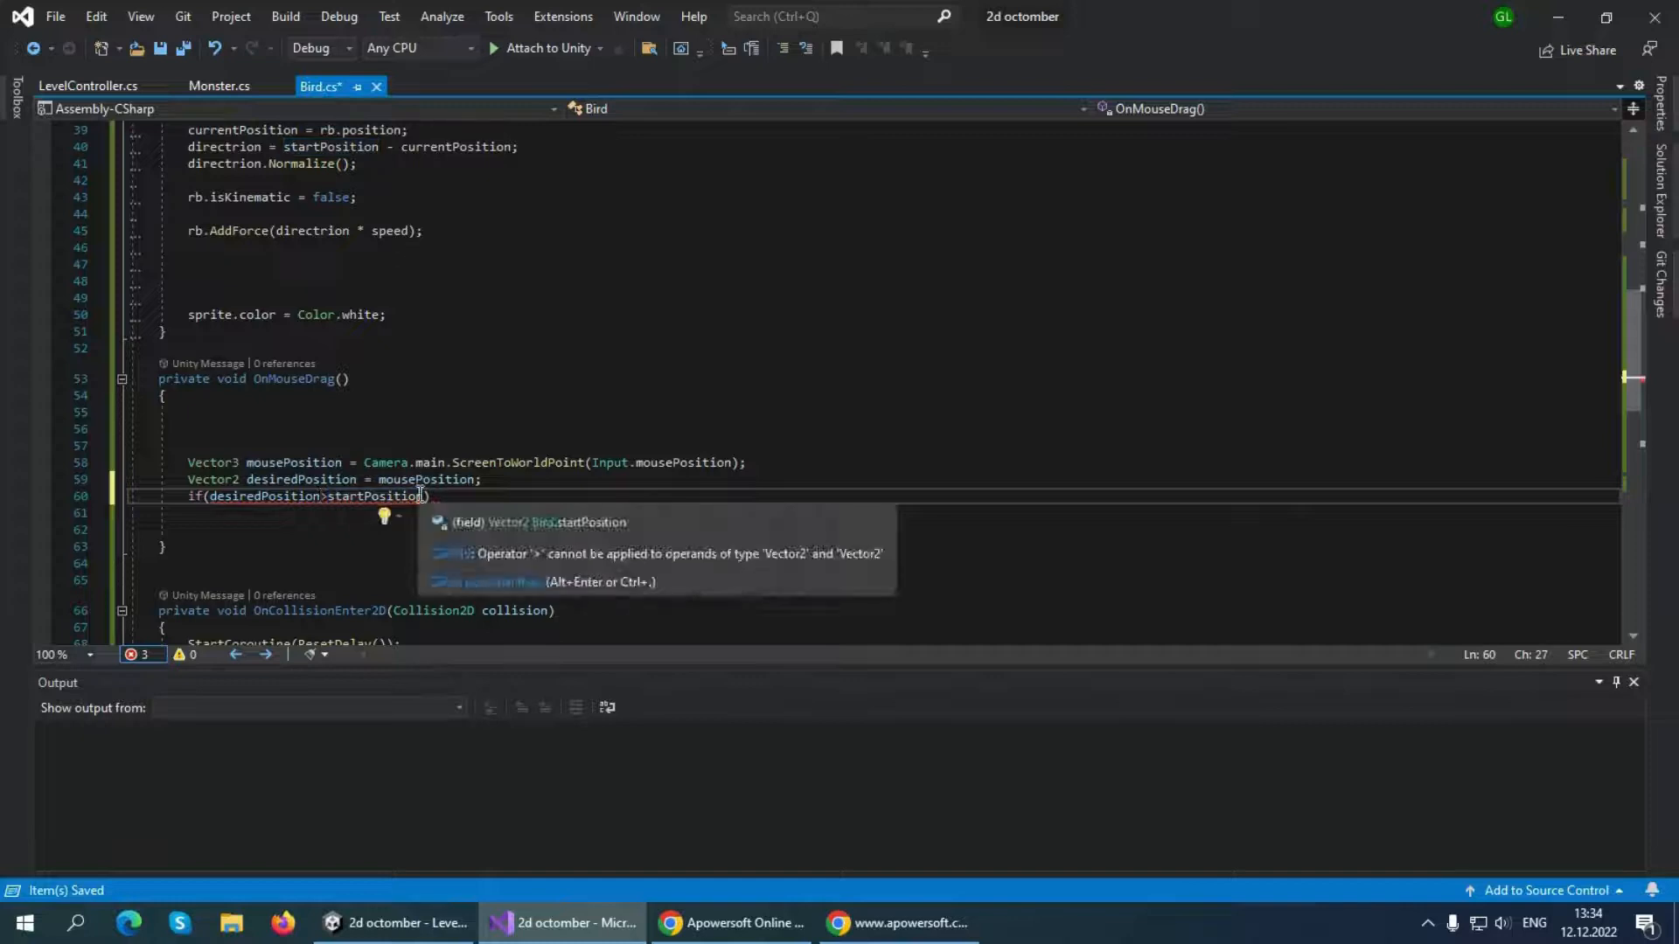
pyautogui.write('.x')
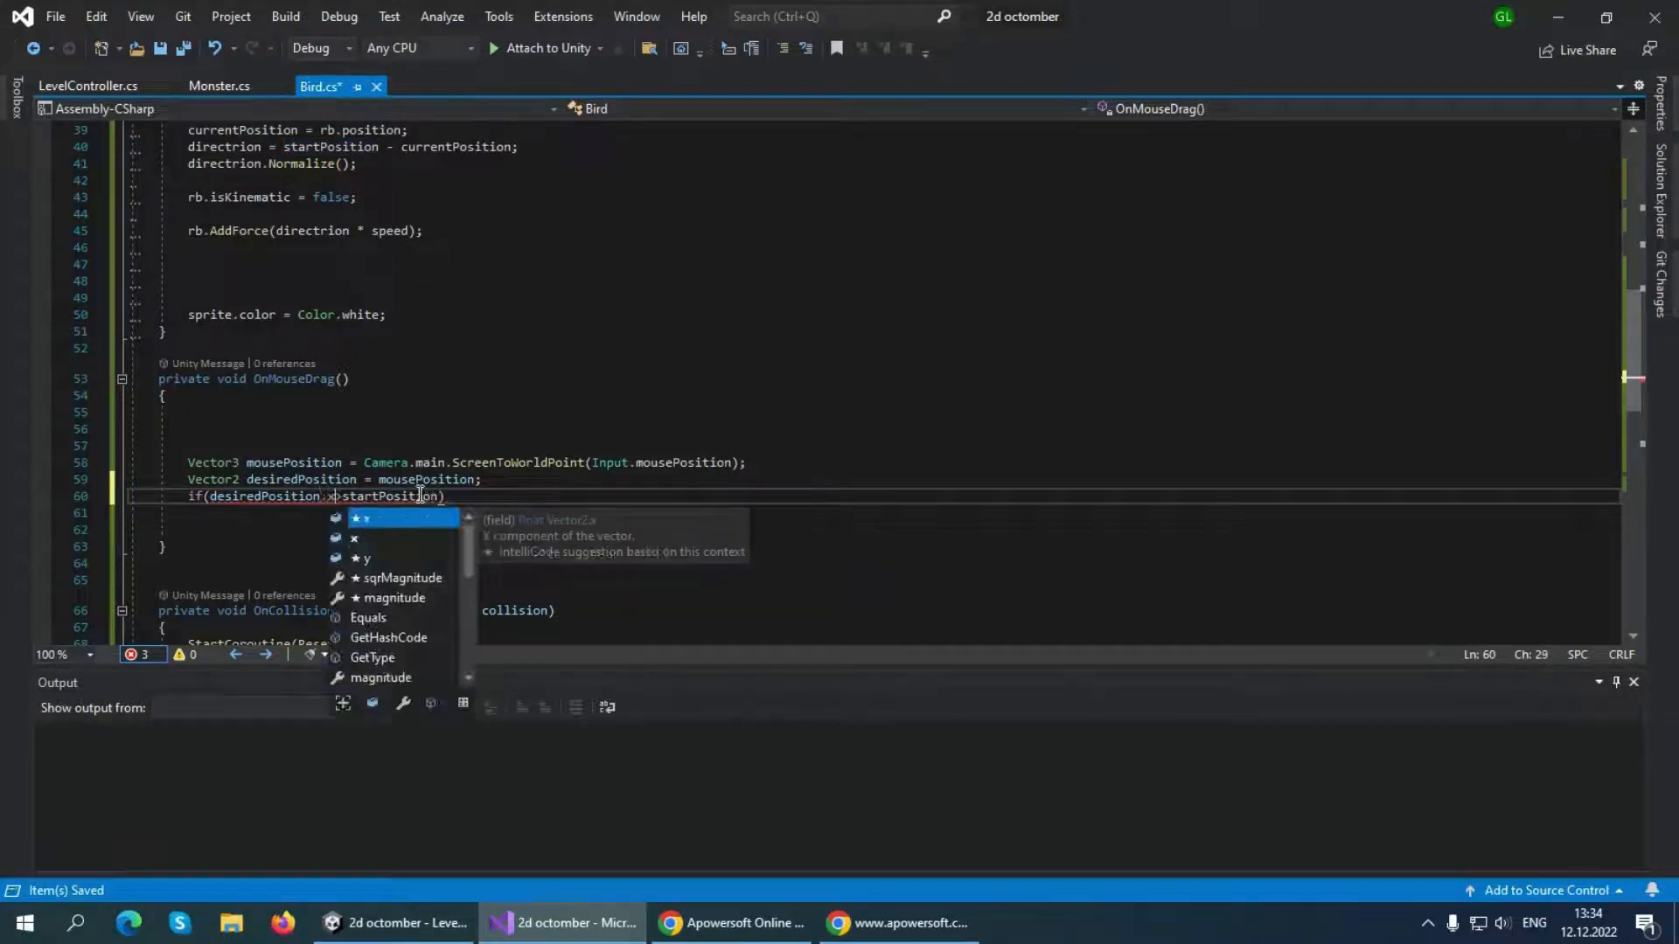
pyautogui.click(441, 497)
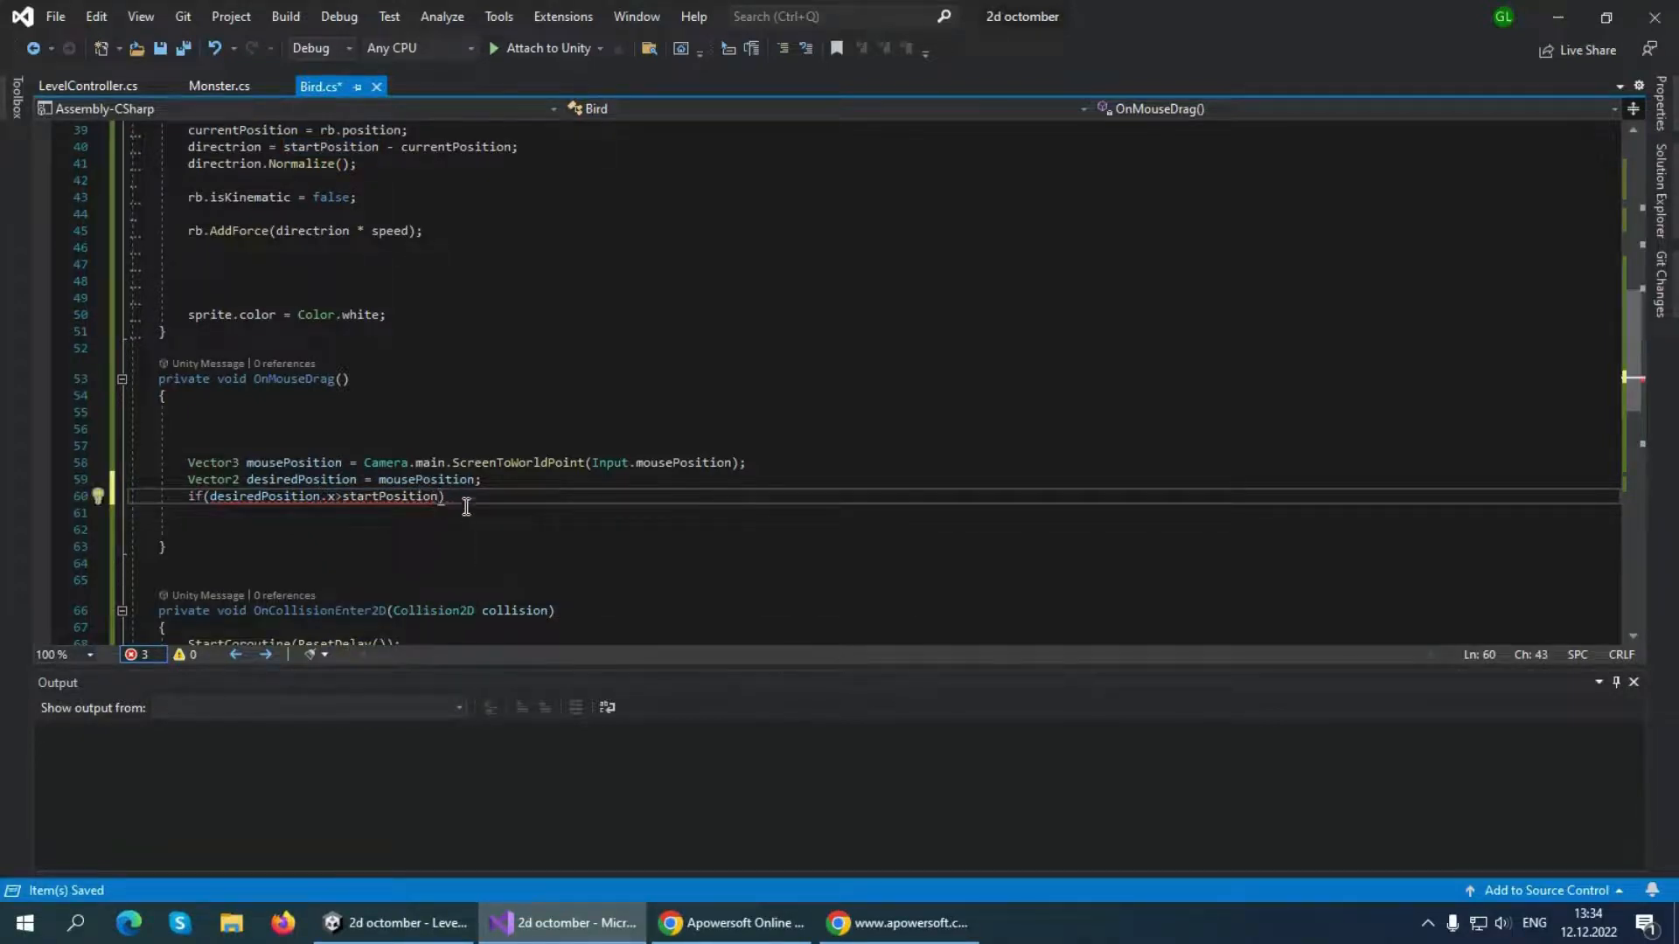
pyautogui.write('.')
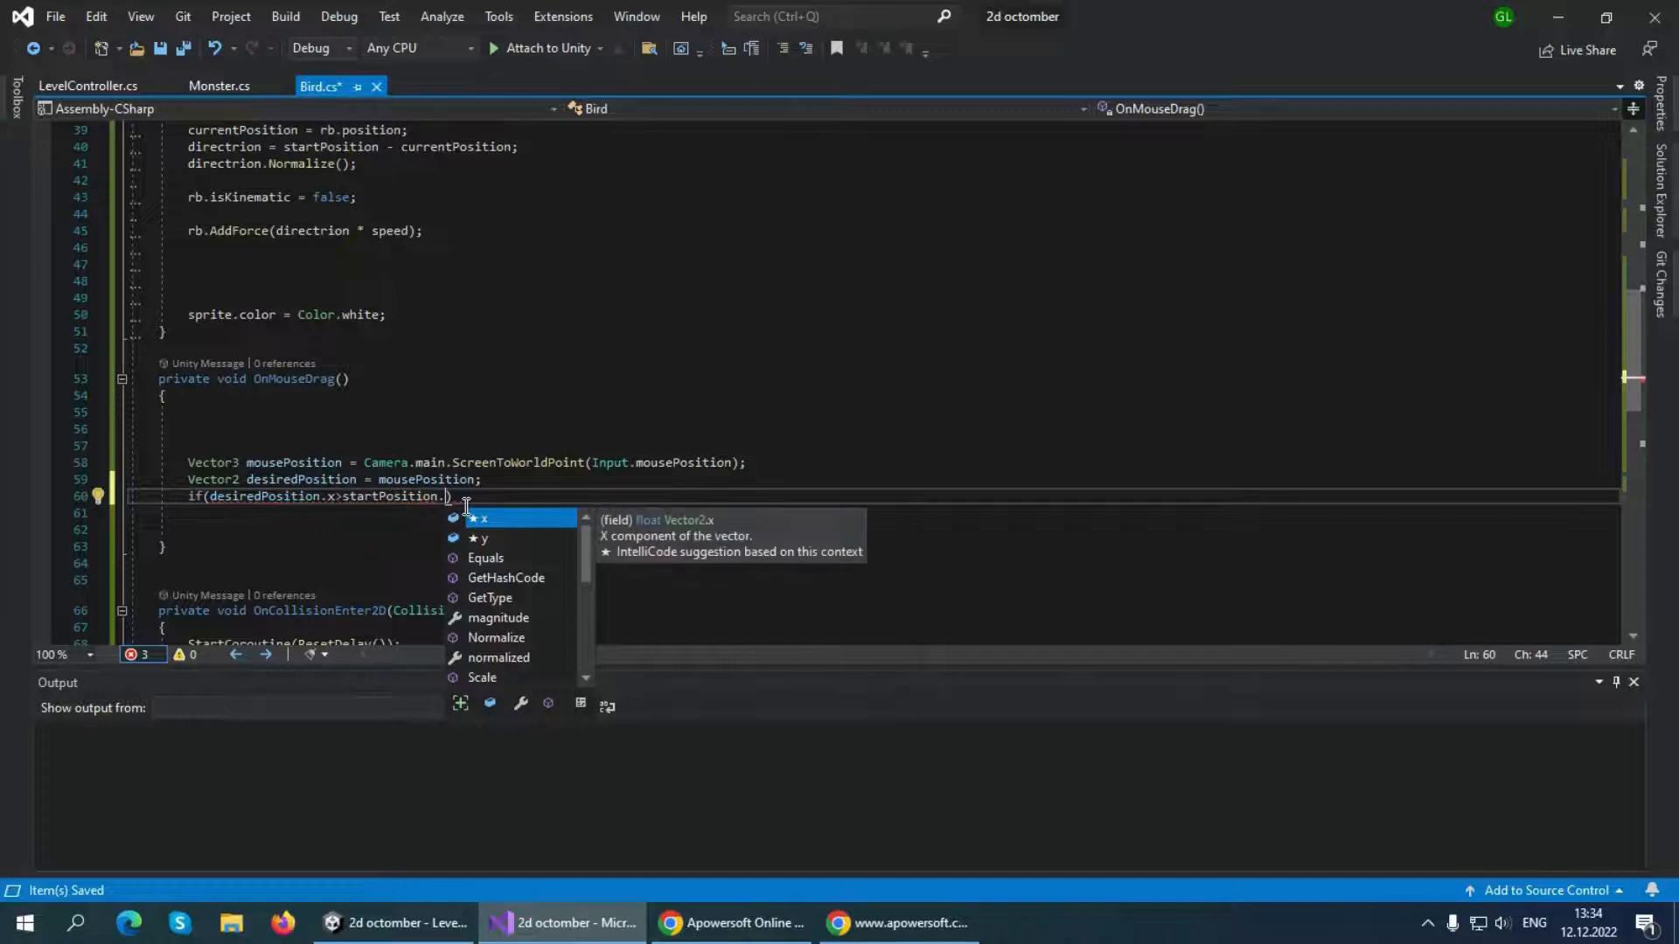
pyautogui.write('x')
pyautogui.click(512, 495)
pyautogui.press('Return')
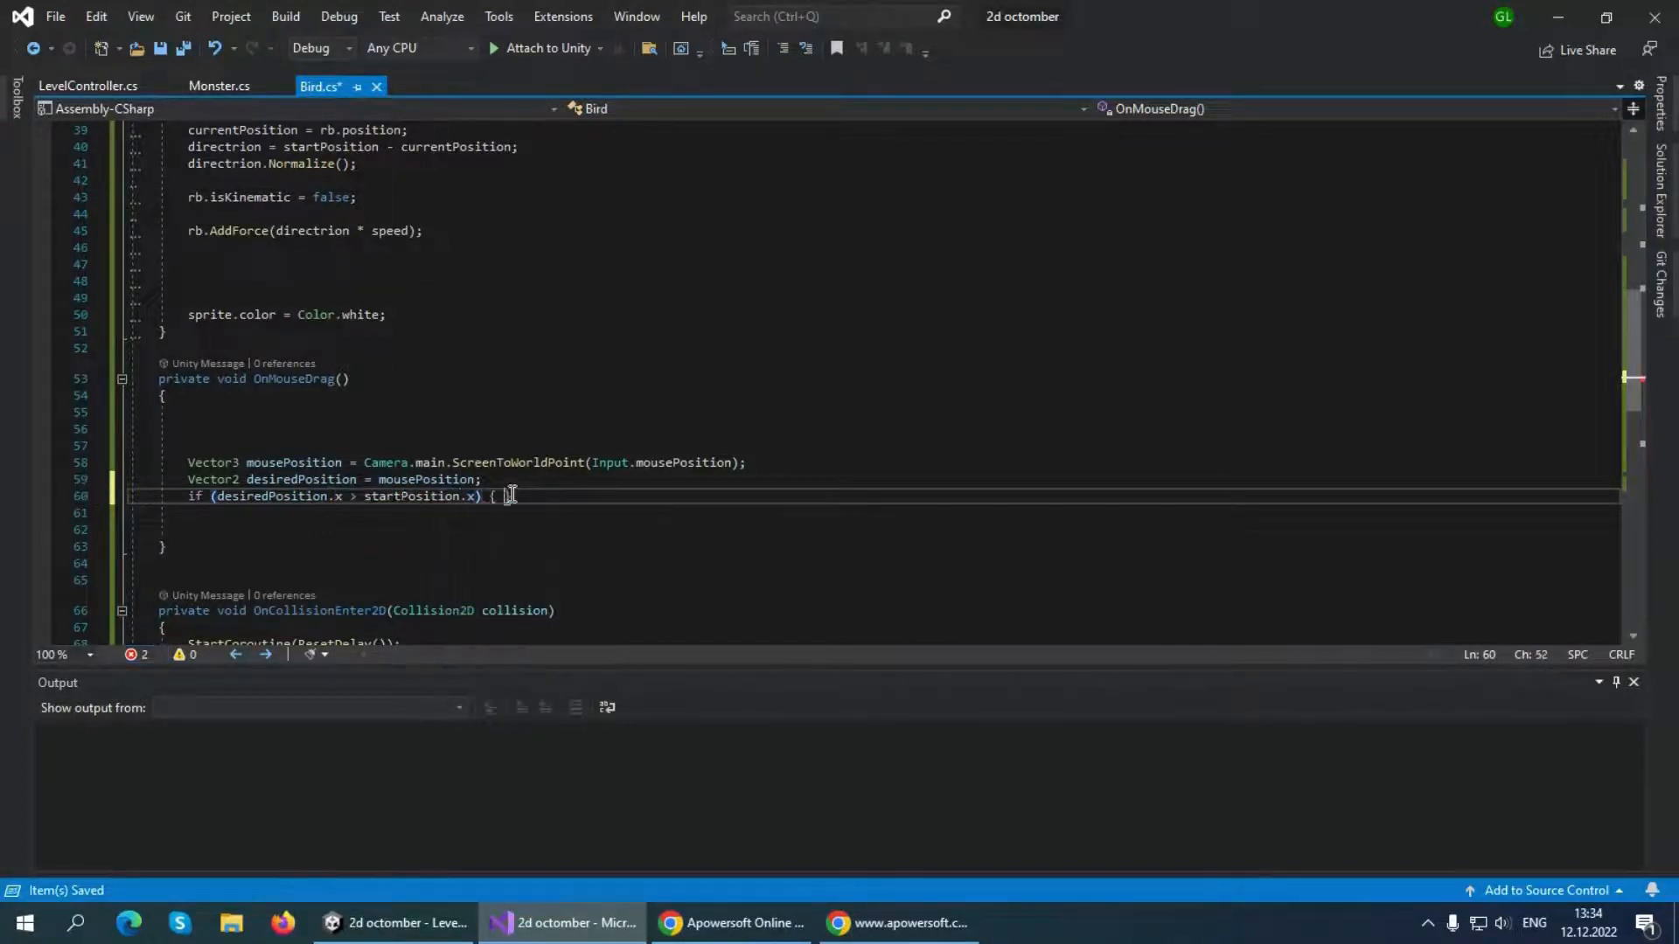
pyautogui.write('{')
pyautogui.press('Return')
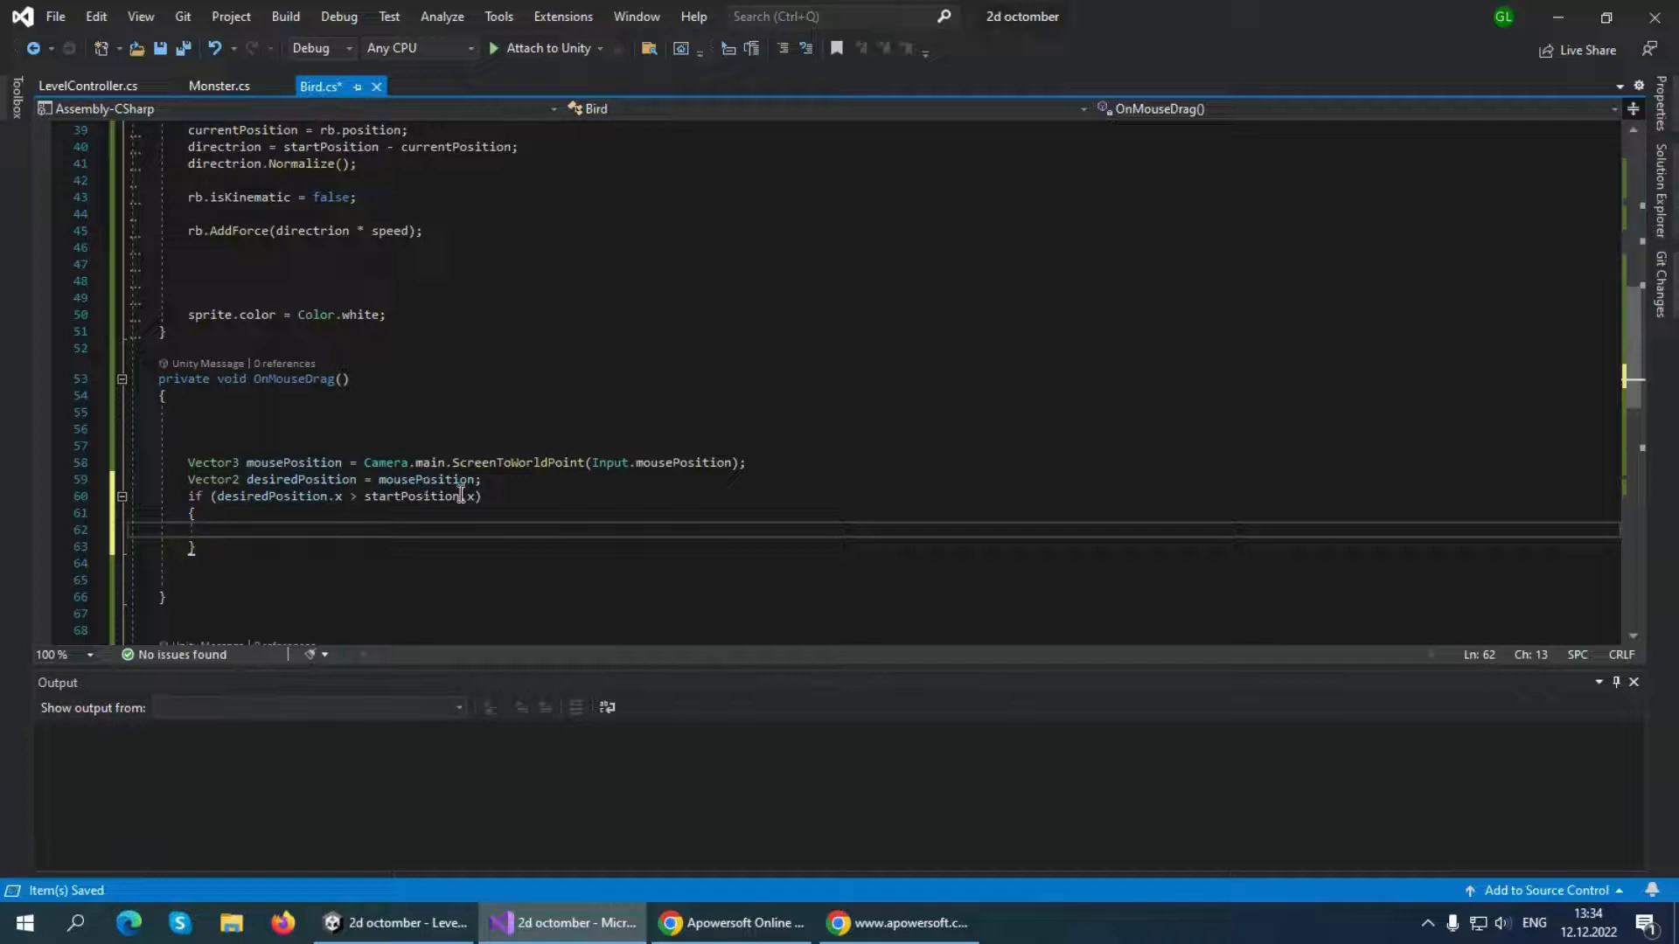
# Assign desiredPosition.x = startPosition.x; inside the if block and save the Bird script
pyautogui.write('desiredPosition')
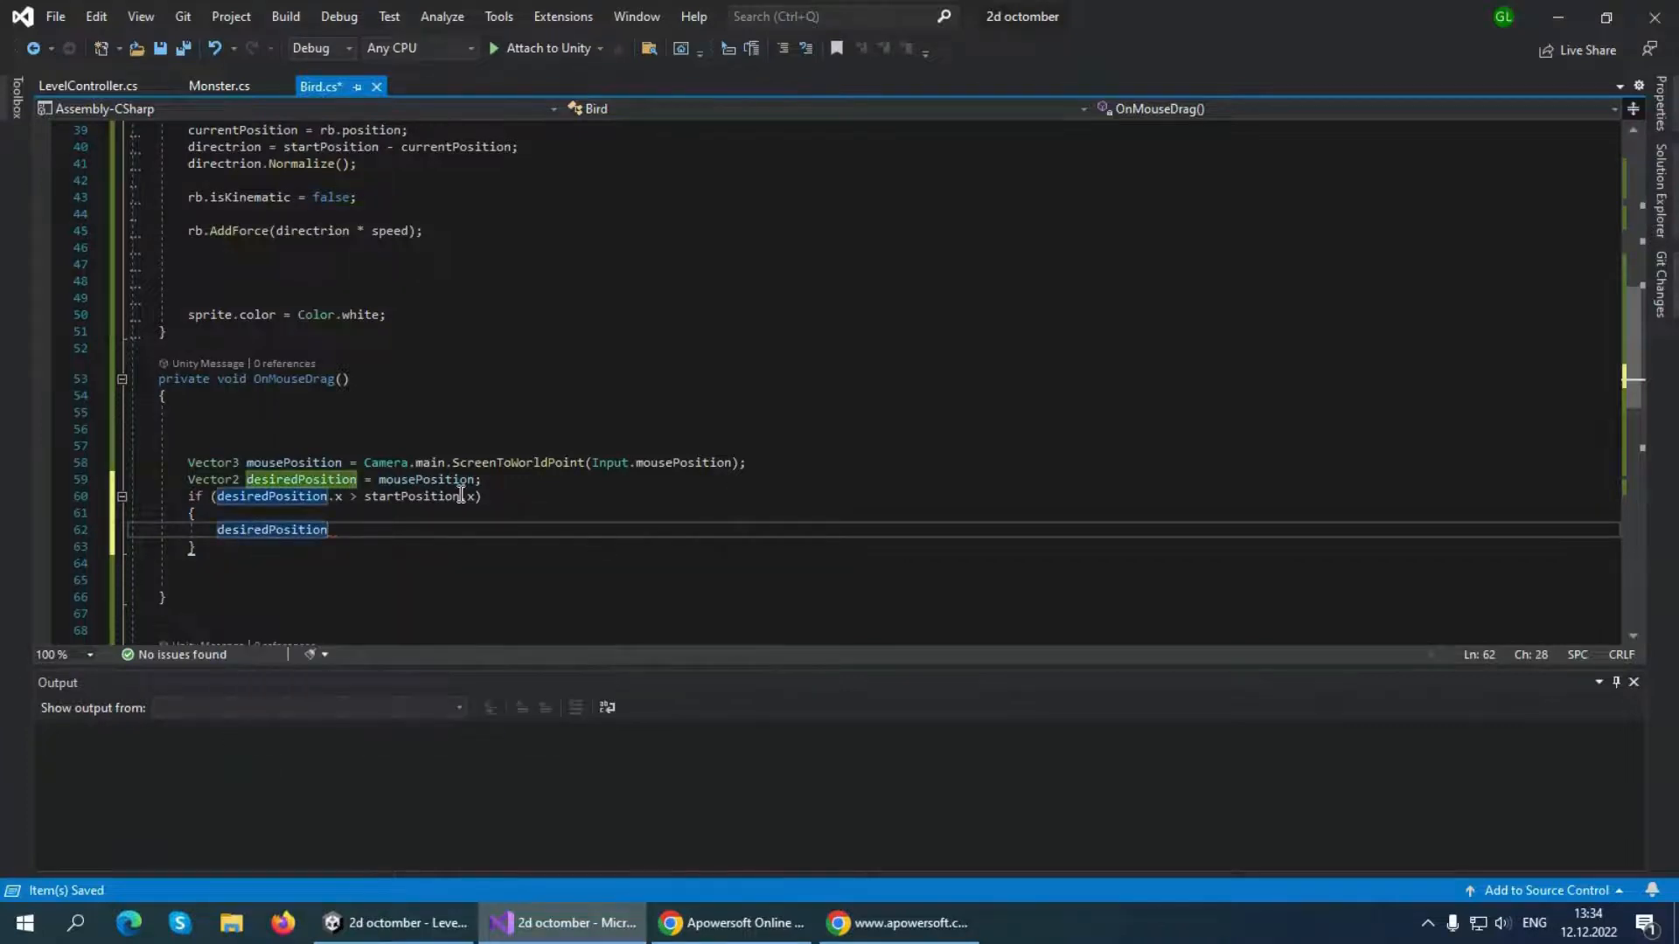
pyautogui.write('.x')
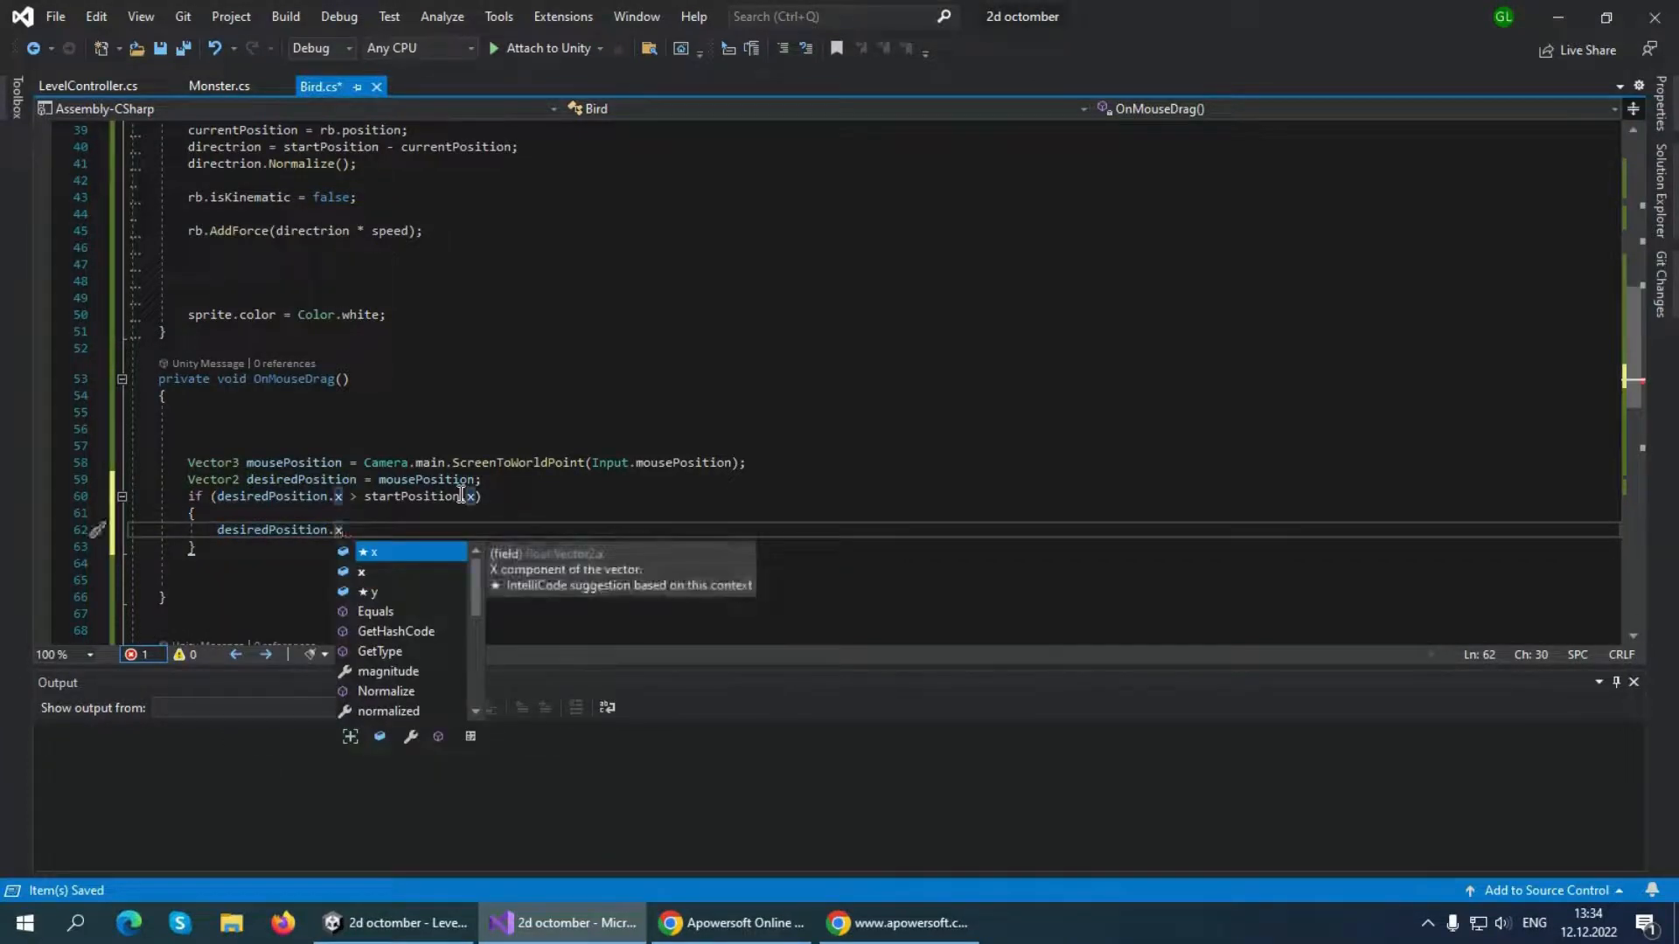
pyautogui.write('=sta')
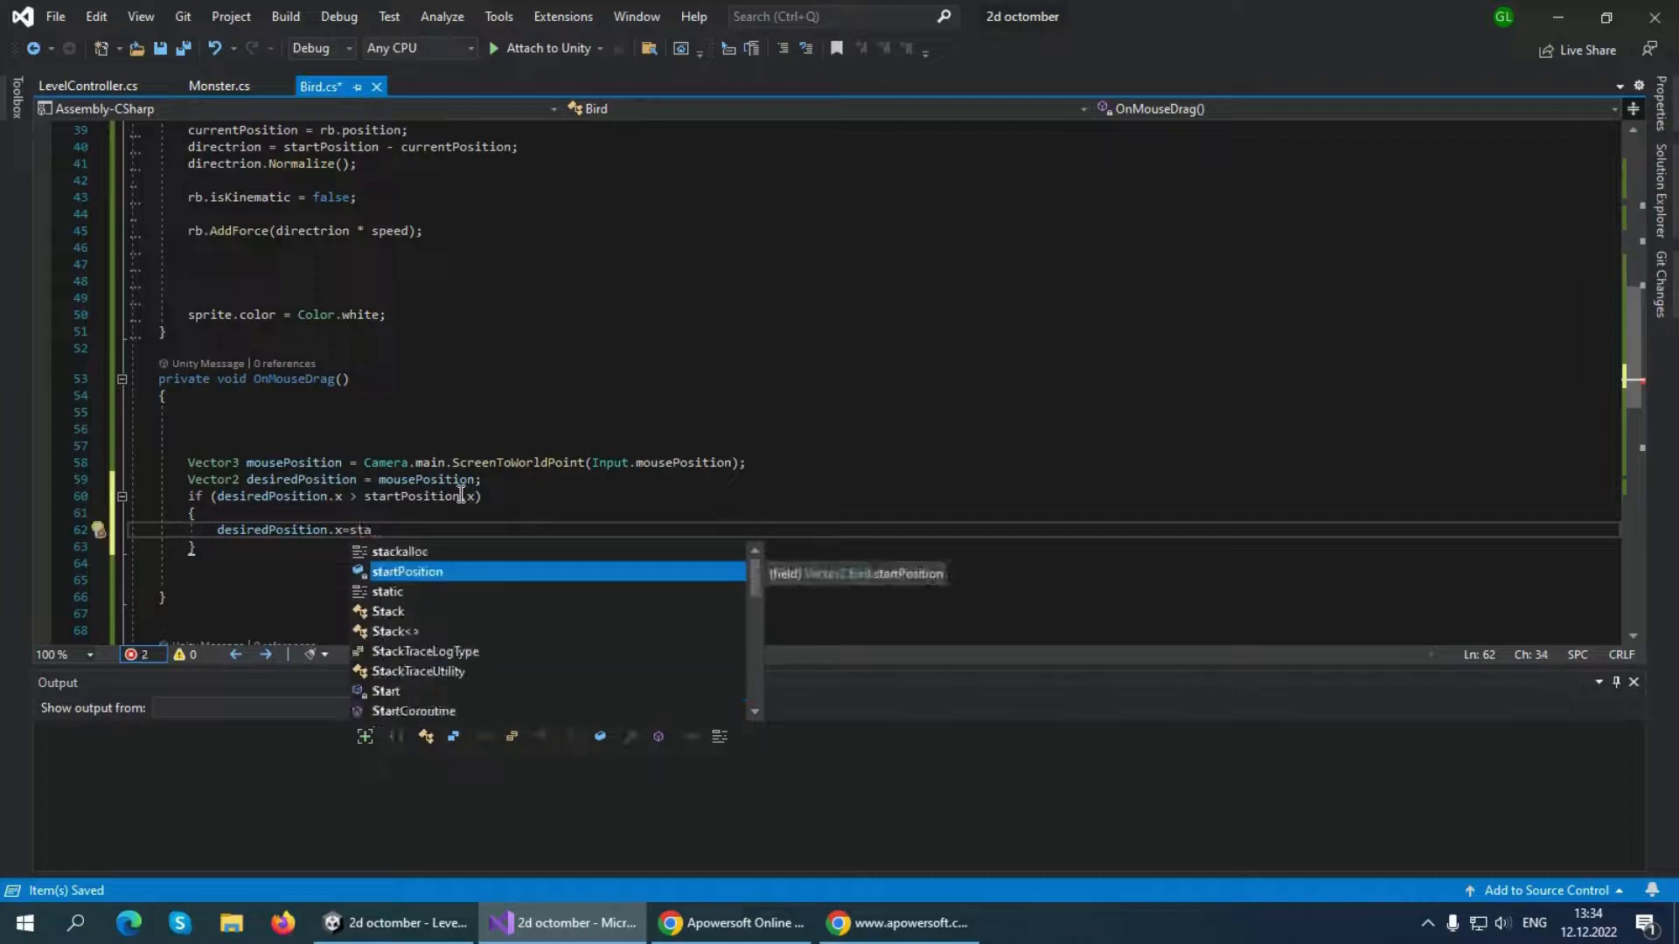
pyautogui.press('Tab')
pyautogui.write('.x')
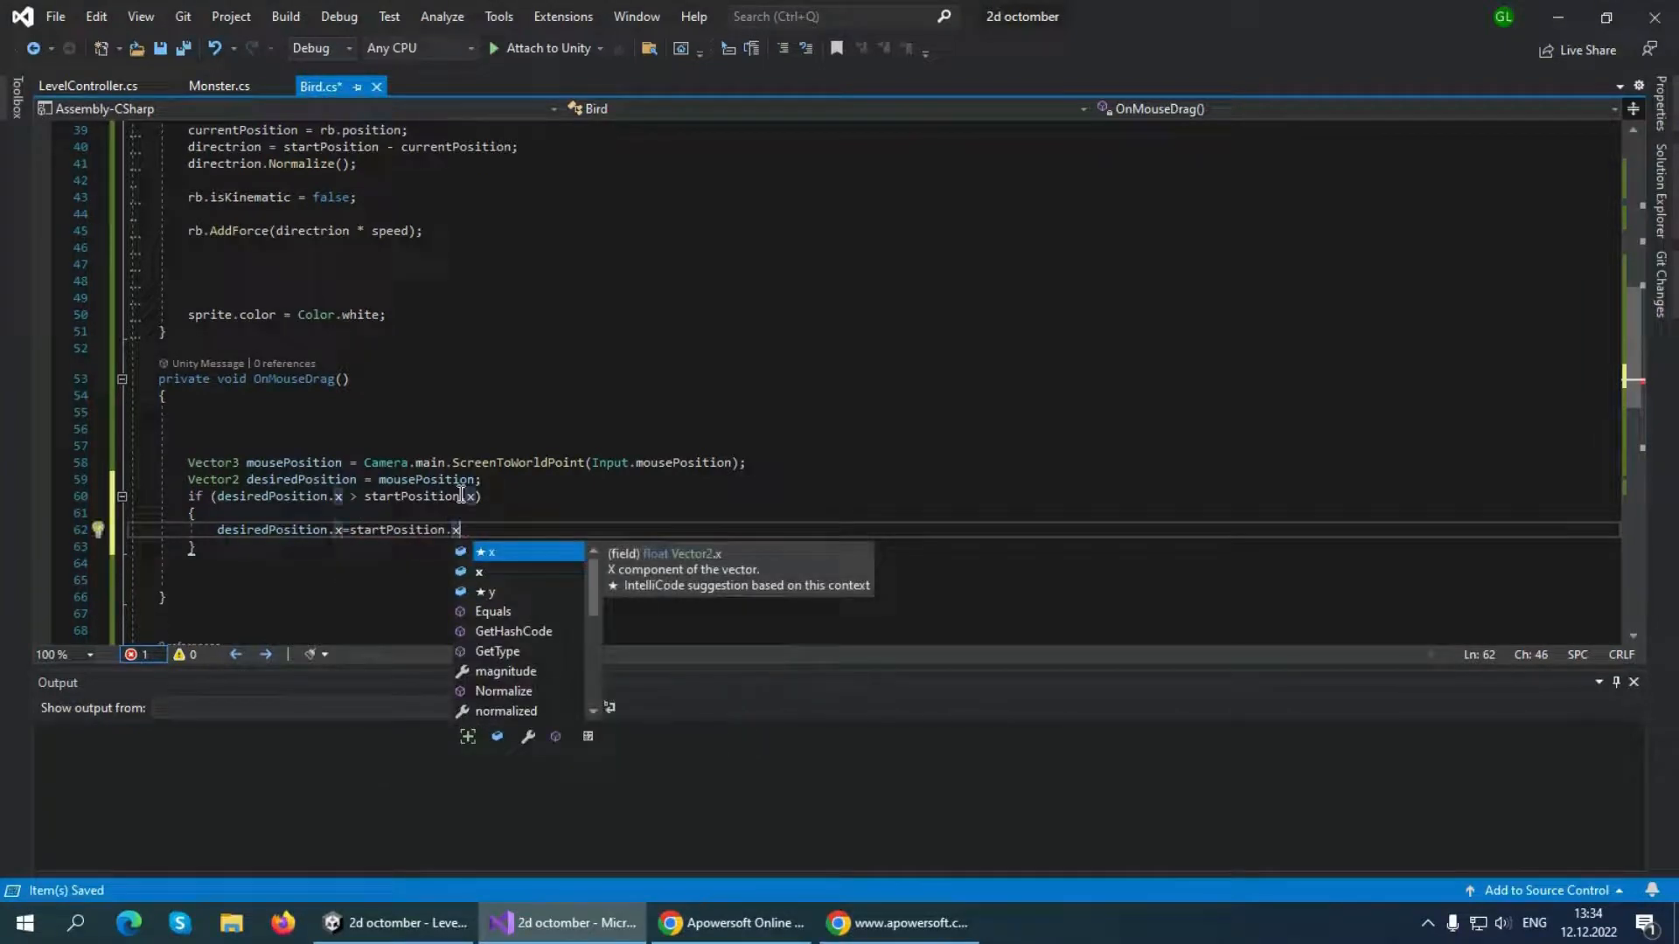
pyautogui.write(';')
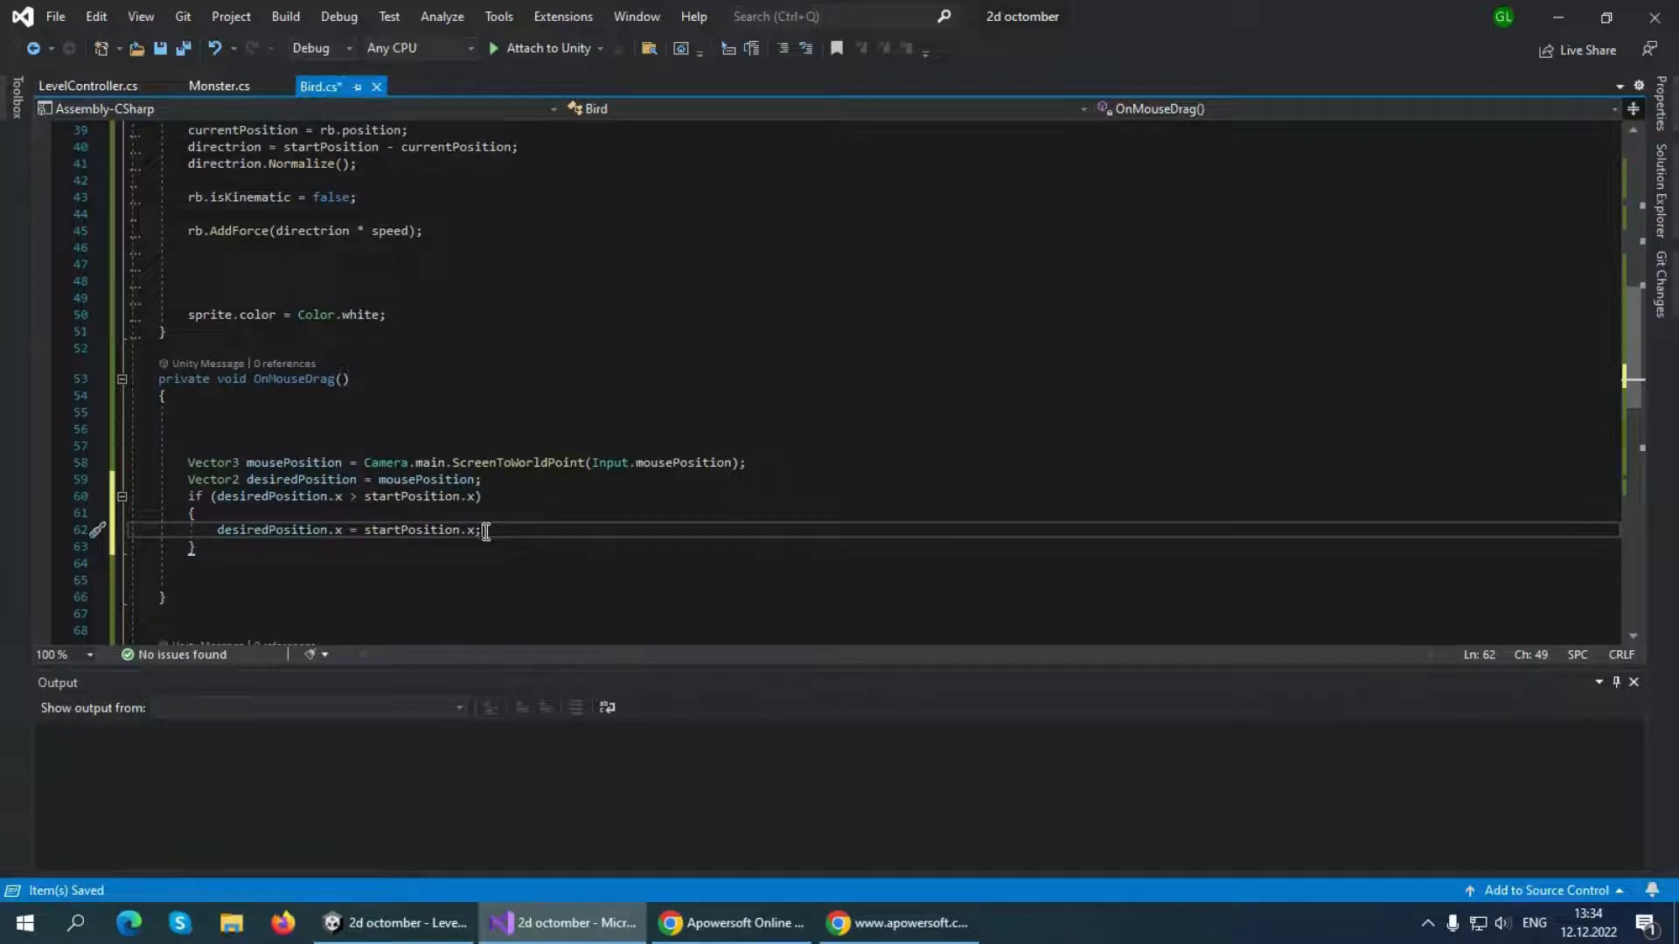
pyautogui.hotkey('ctrl', 's')
# Add rb.position = desiredPosition; after the if block in OnMouseDrag, save the script and look over the surrounding methods
pyautogui.click(285, 580)
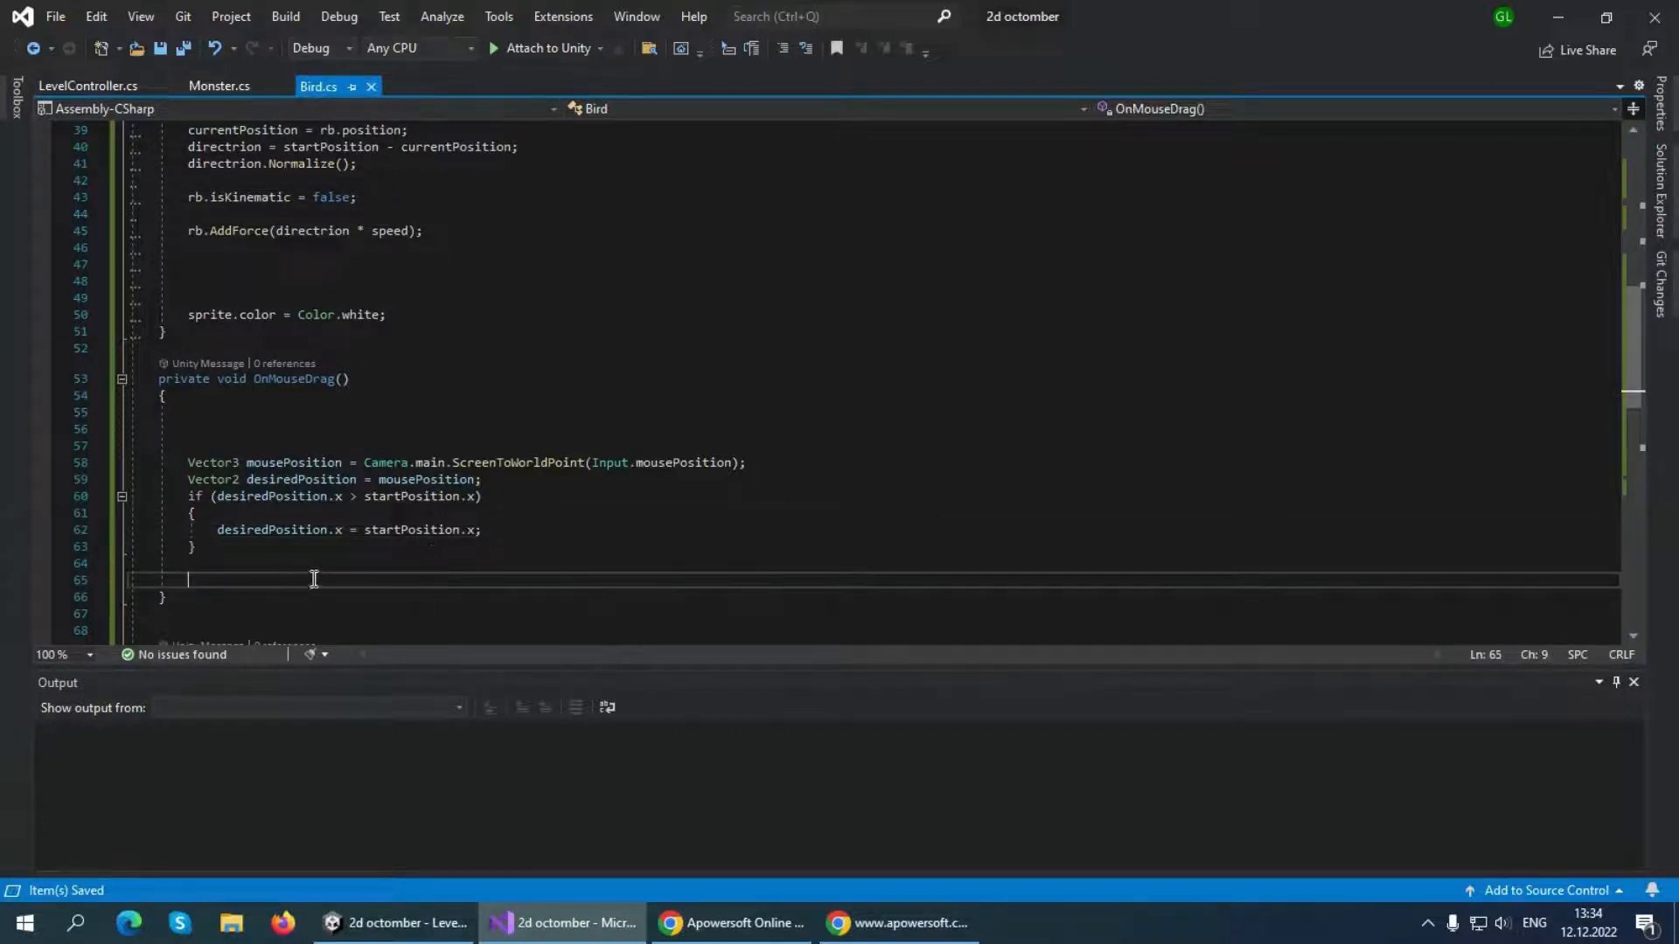
pyautogui.write('rb.')
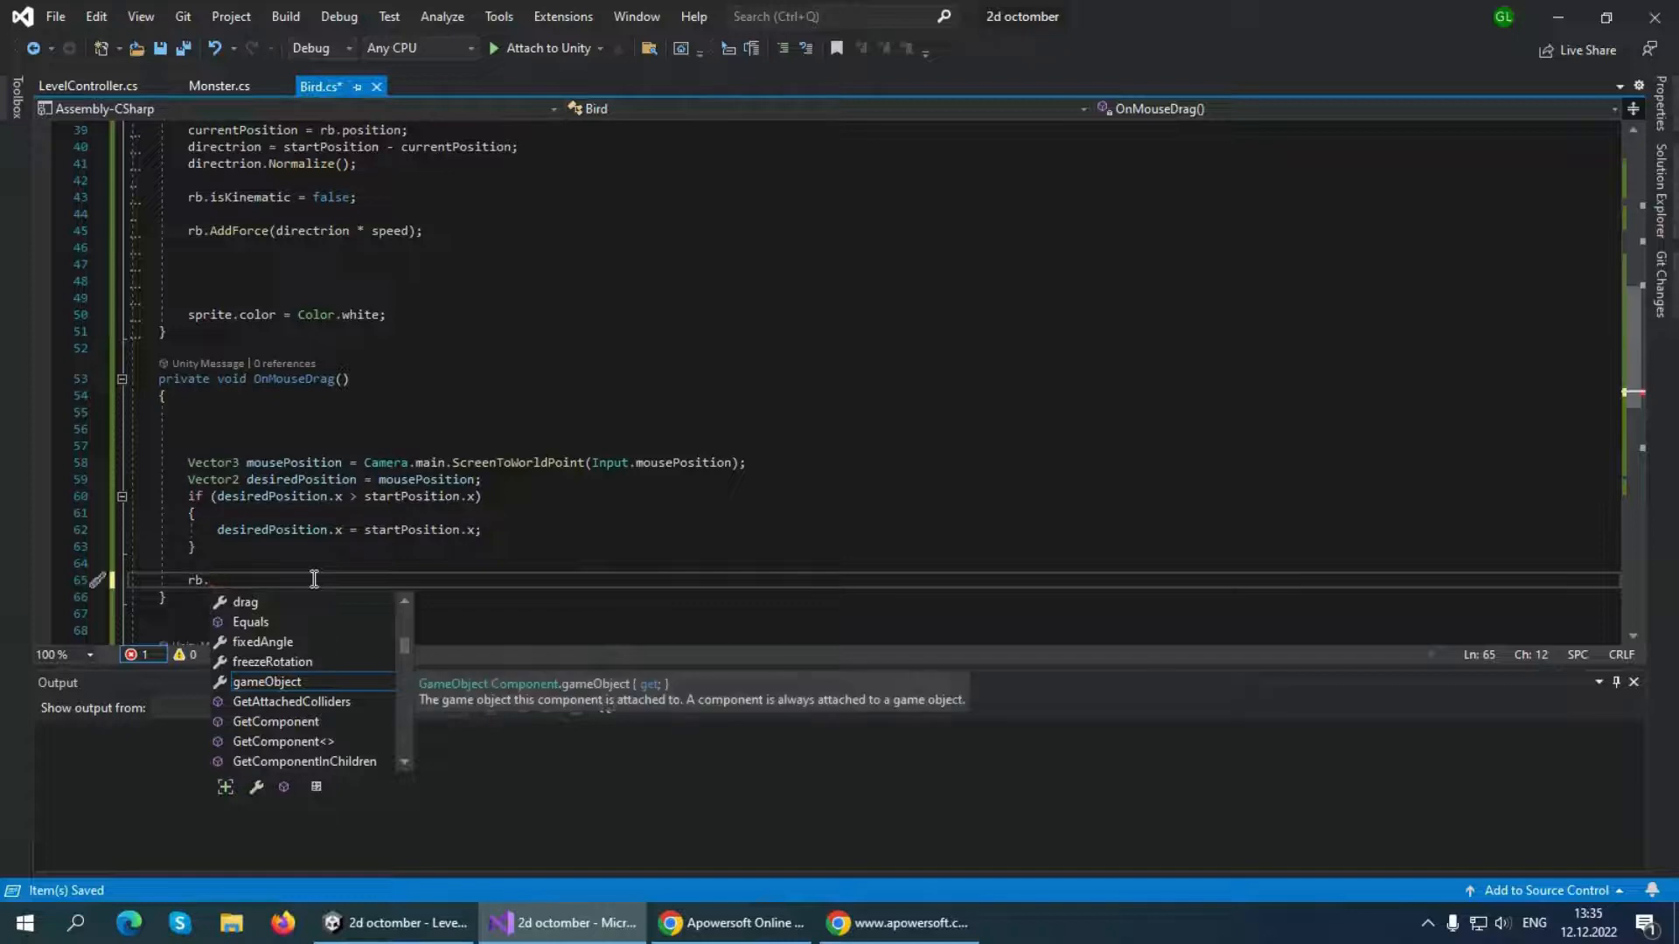
pyautogui.write('po')
pyautogui.press('Tab')
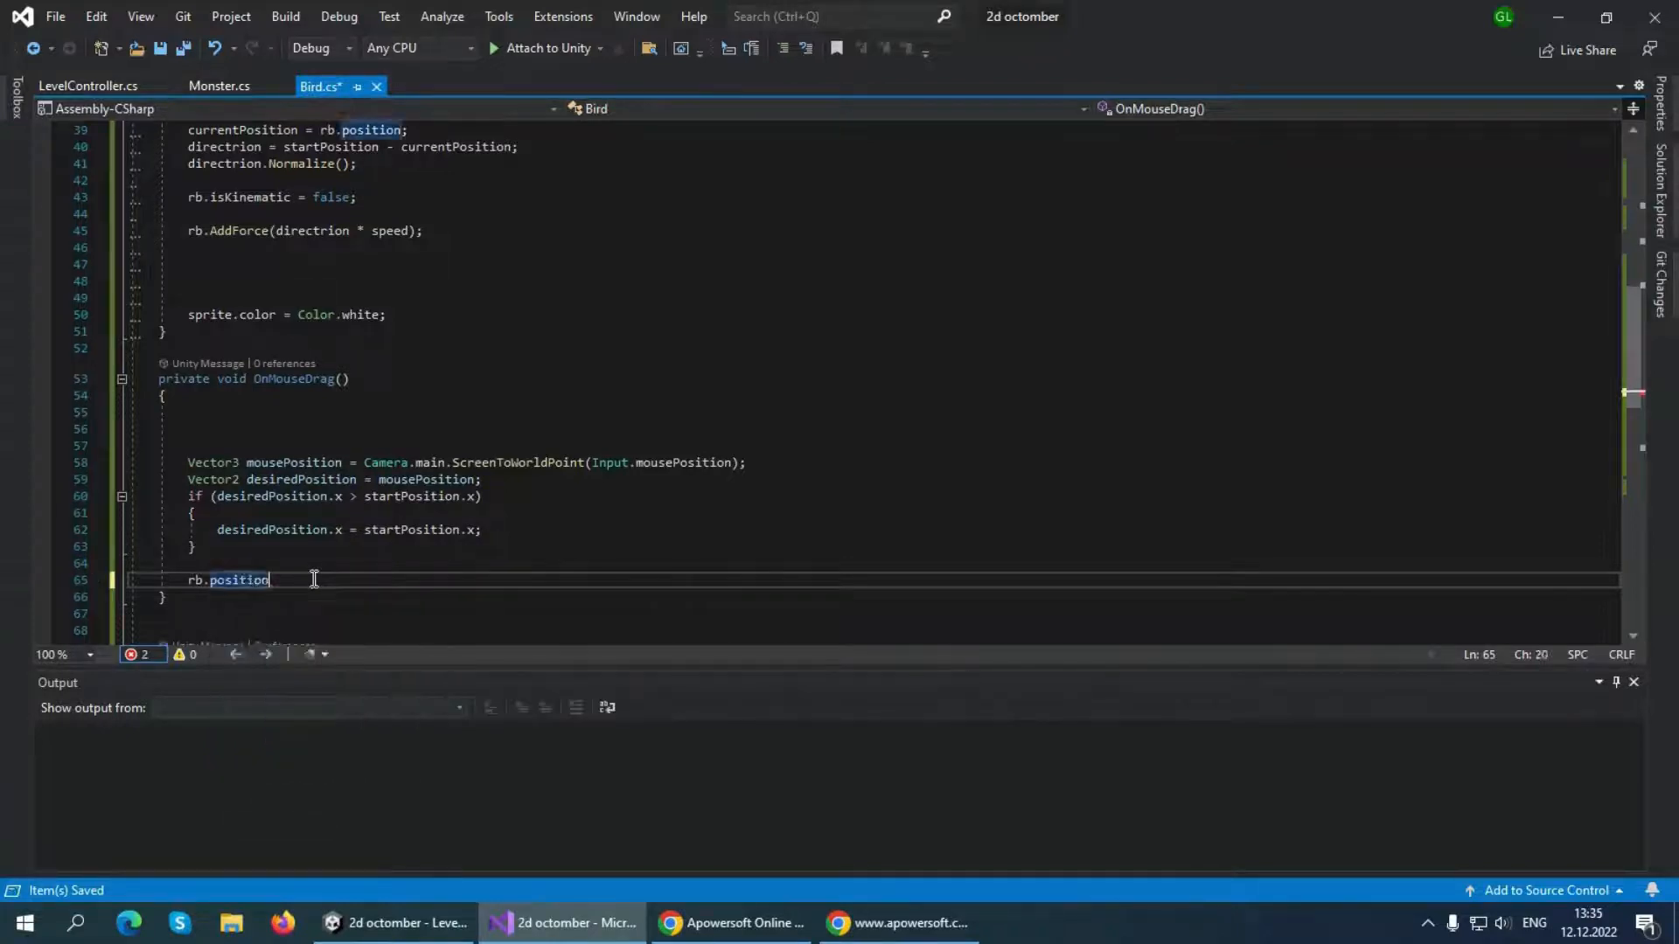
pyautogui.write('= d')
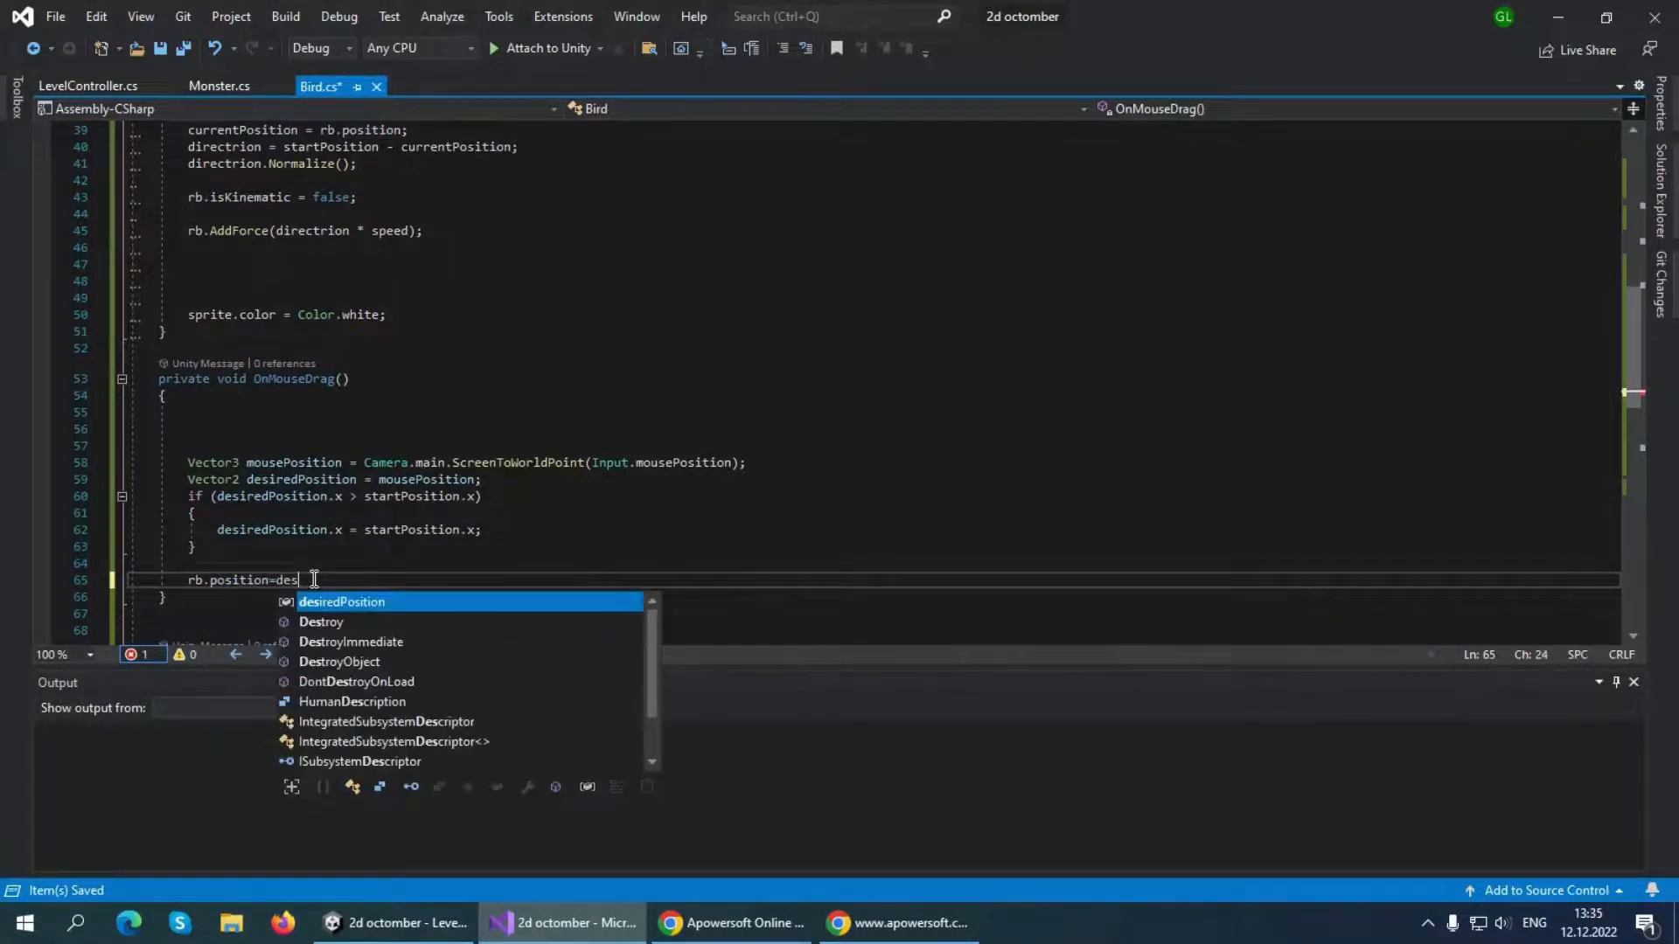
pyautogui.press('Tab')
pyautogui.write(';')
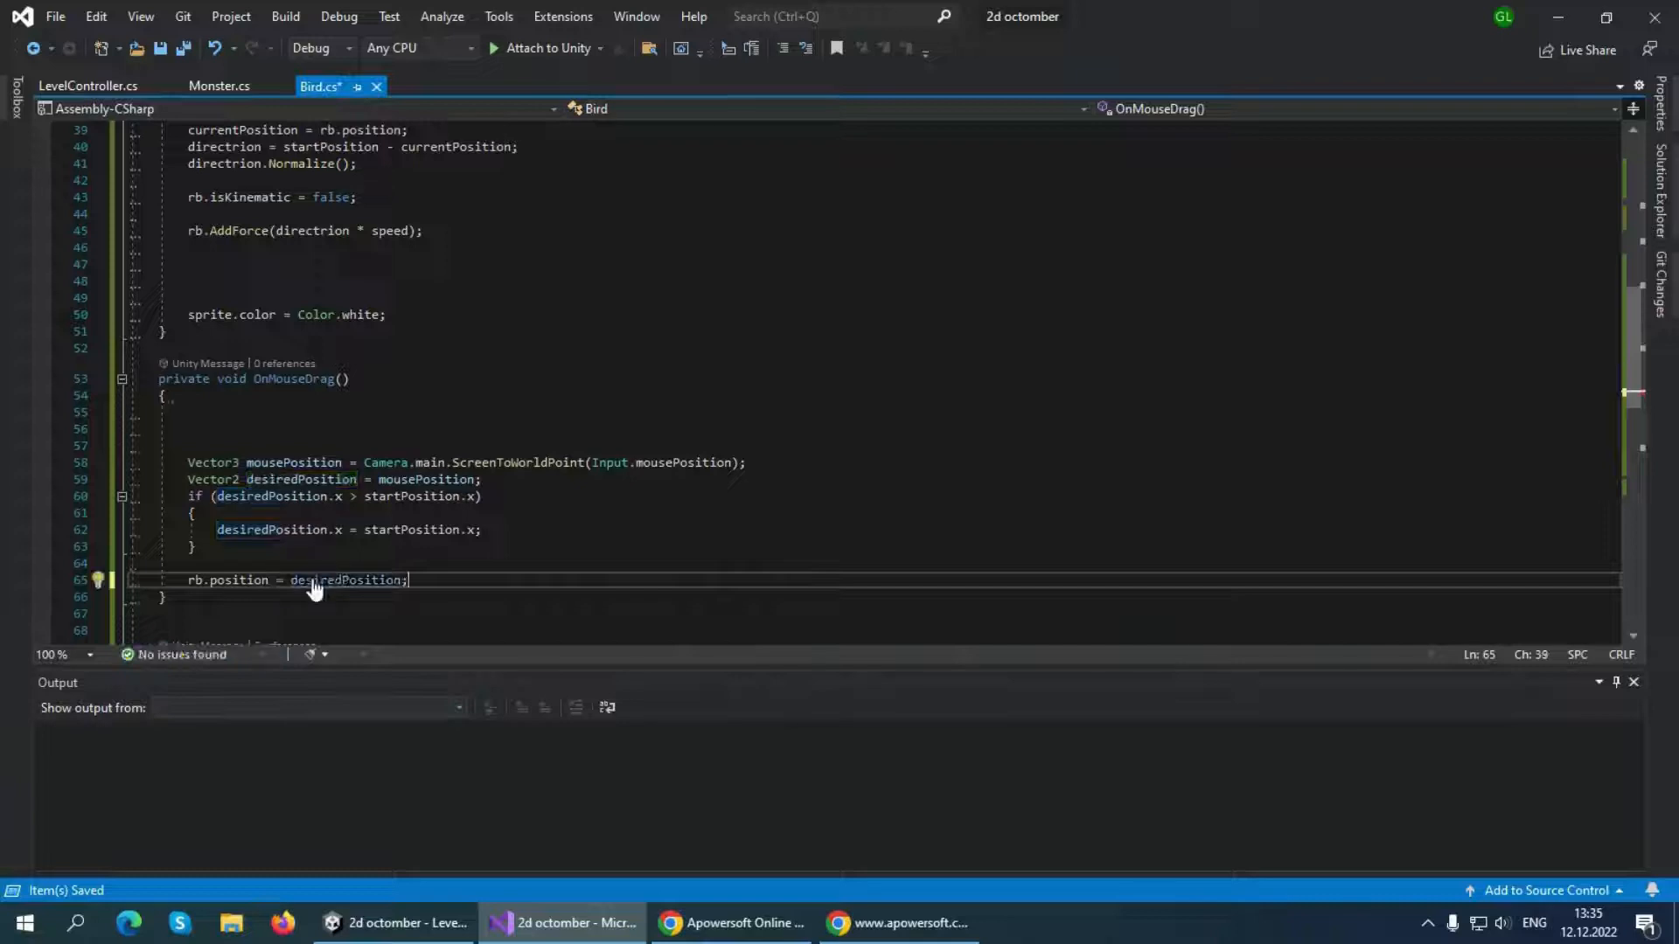
pyautogui.hotkey('ctrl', 's')
pyautogui.scroll(-5, 443, 516)
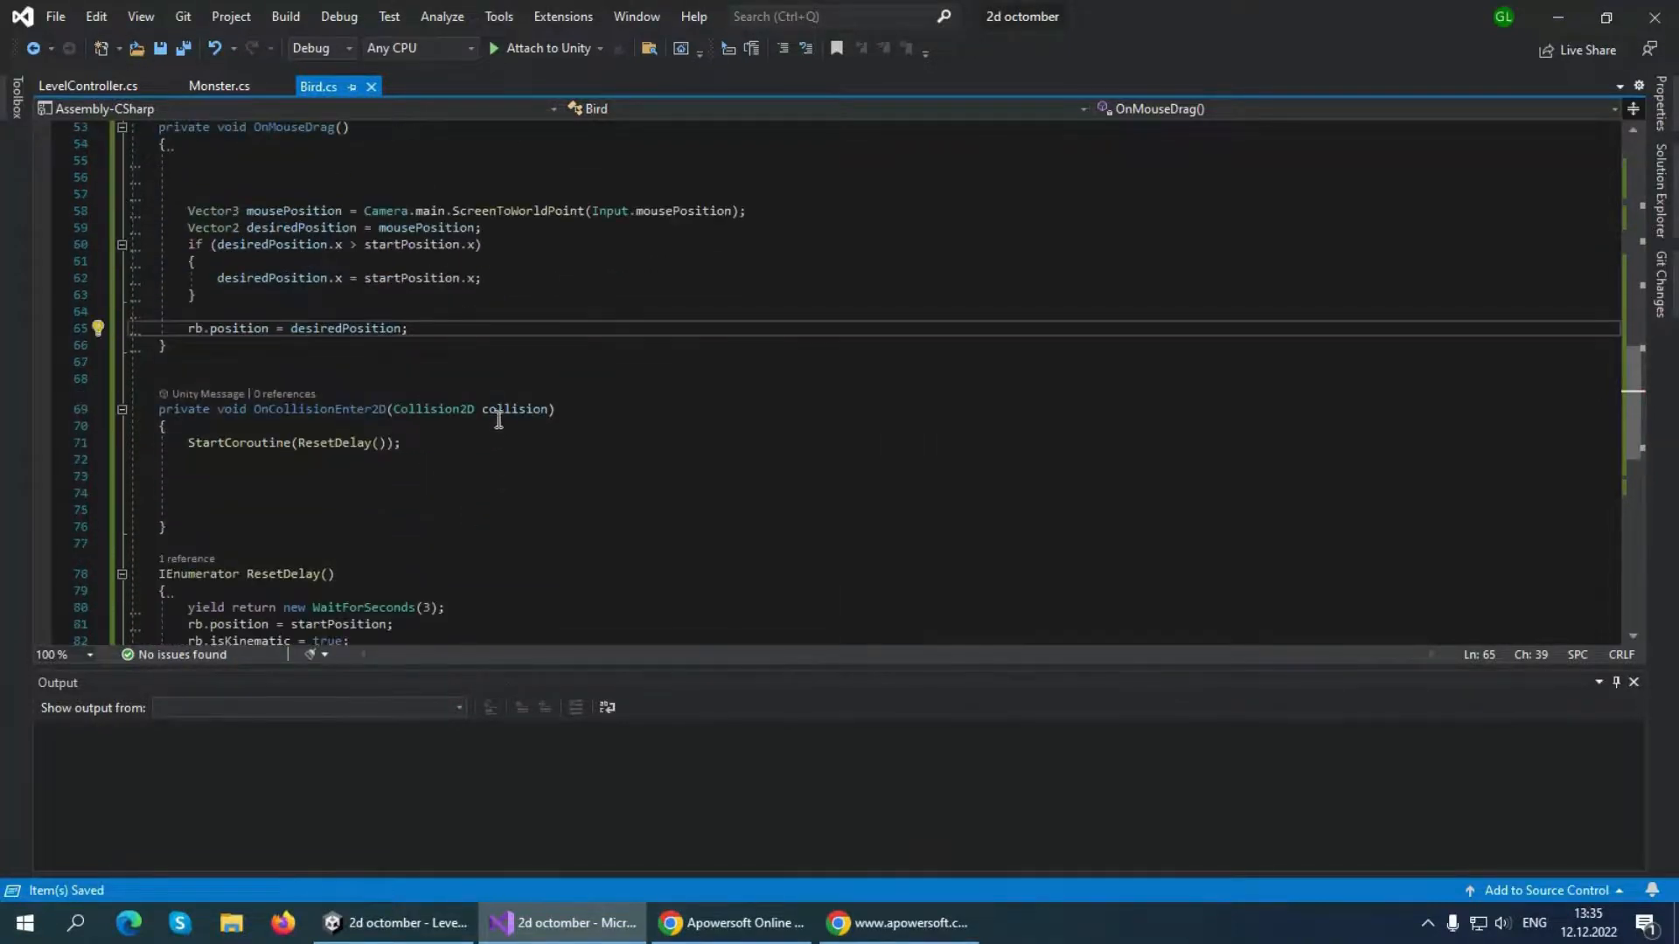
pyautogui.scroll(5, 379, 439)
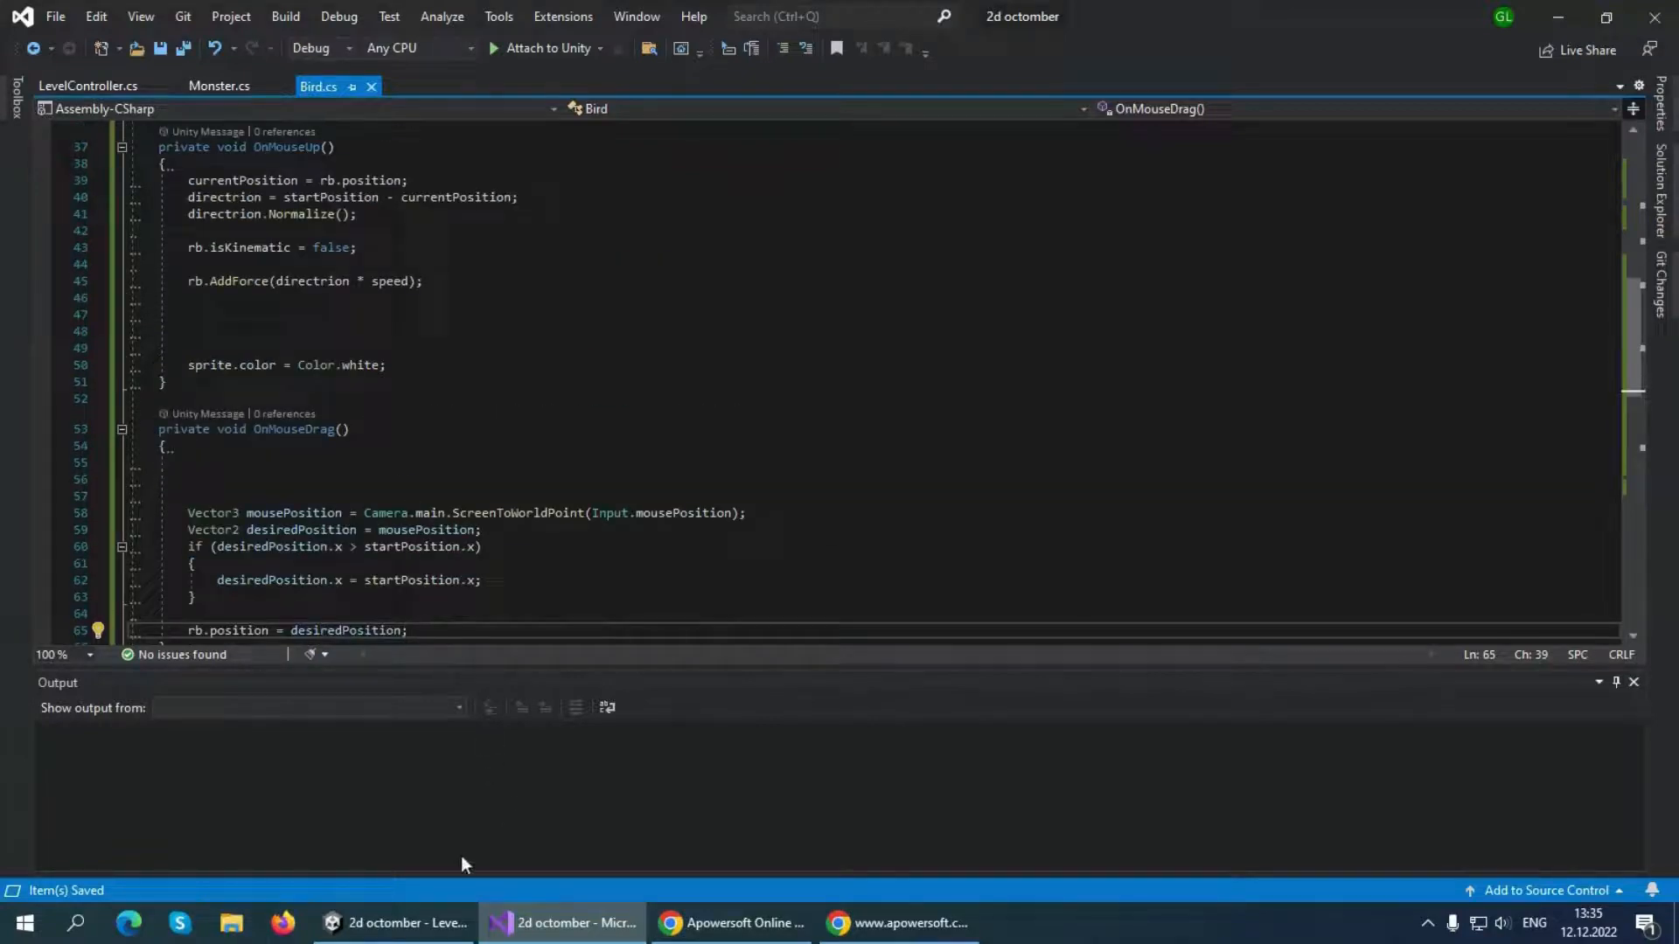
# Switch to Unity and play-test the level, dragging the red bird backward and forward past its start position, then stop play mode
pyautogui.click(389, 922)
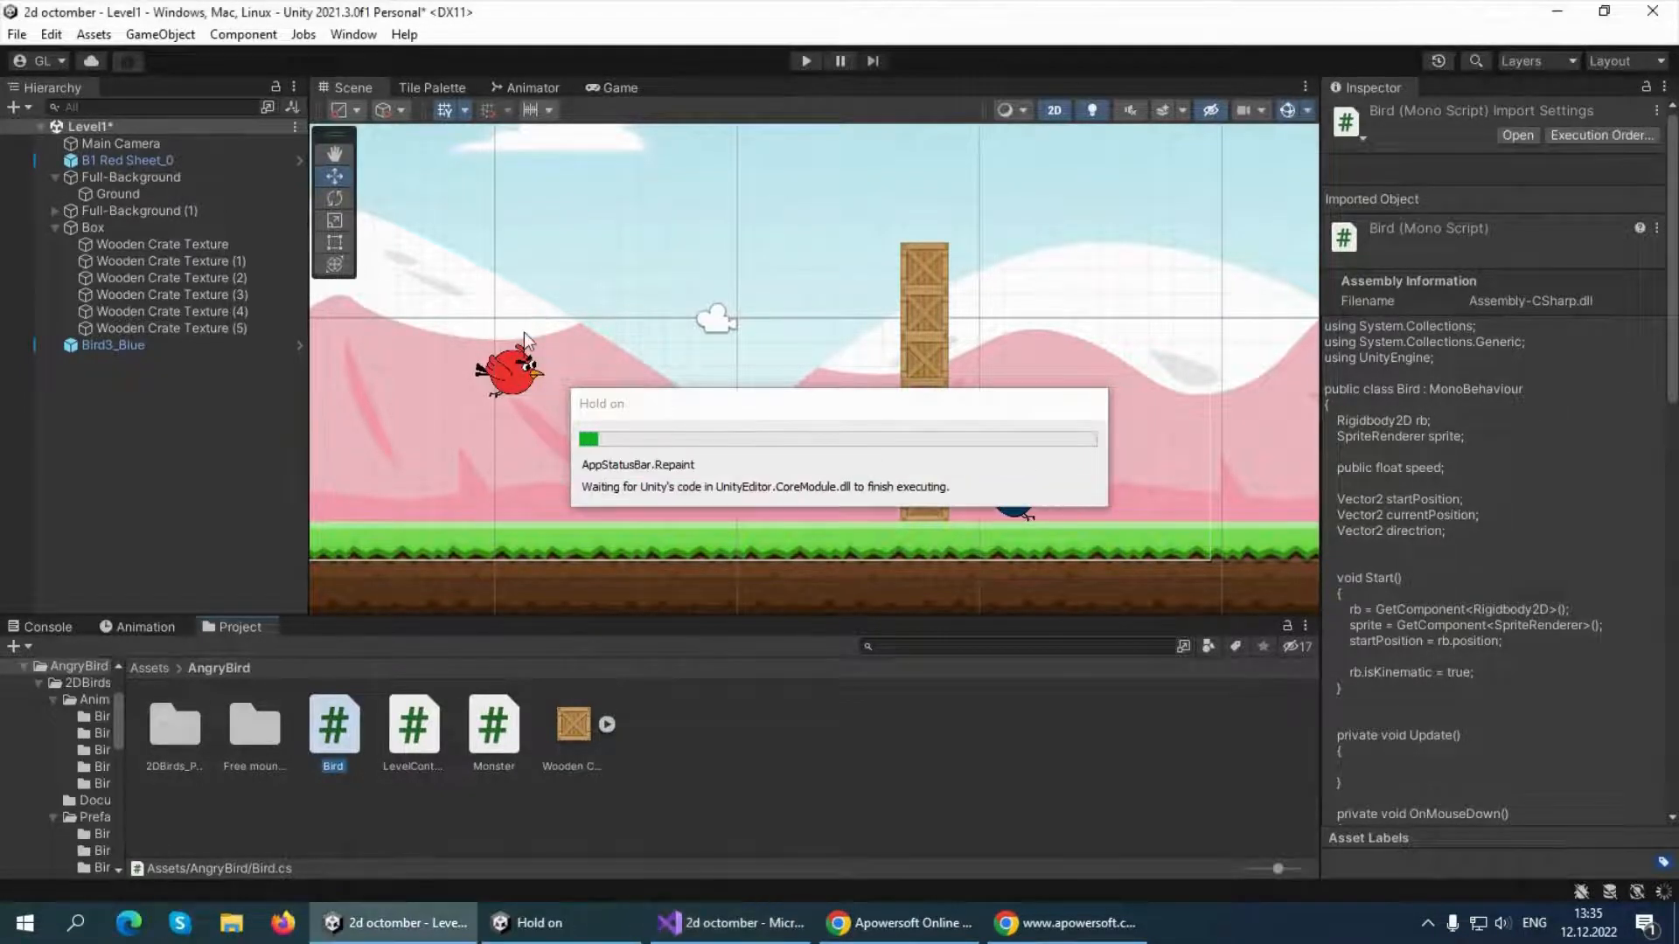
pyautogui.click(804, 61)
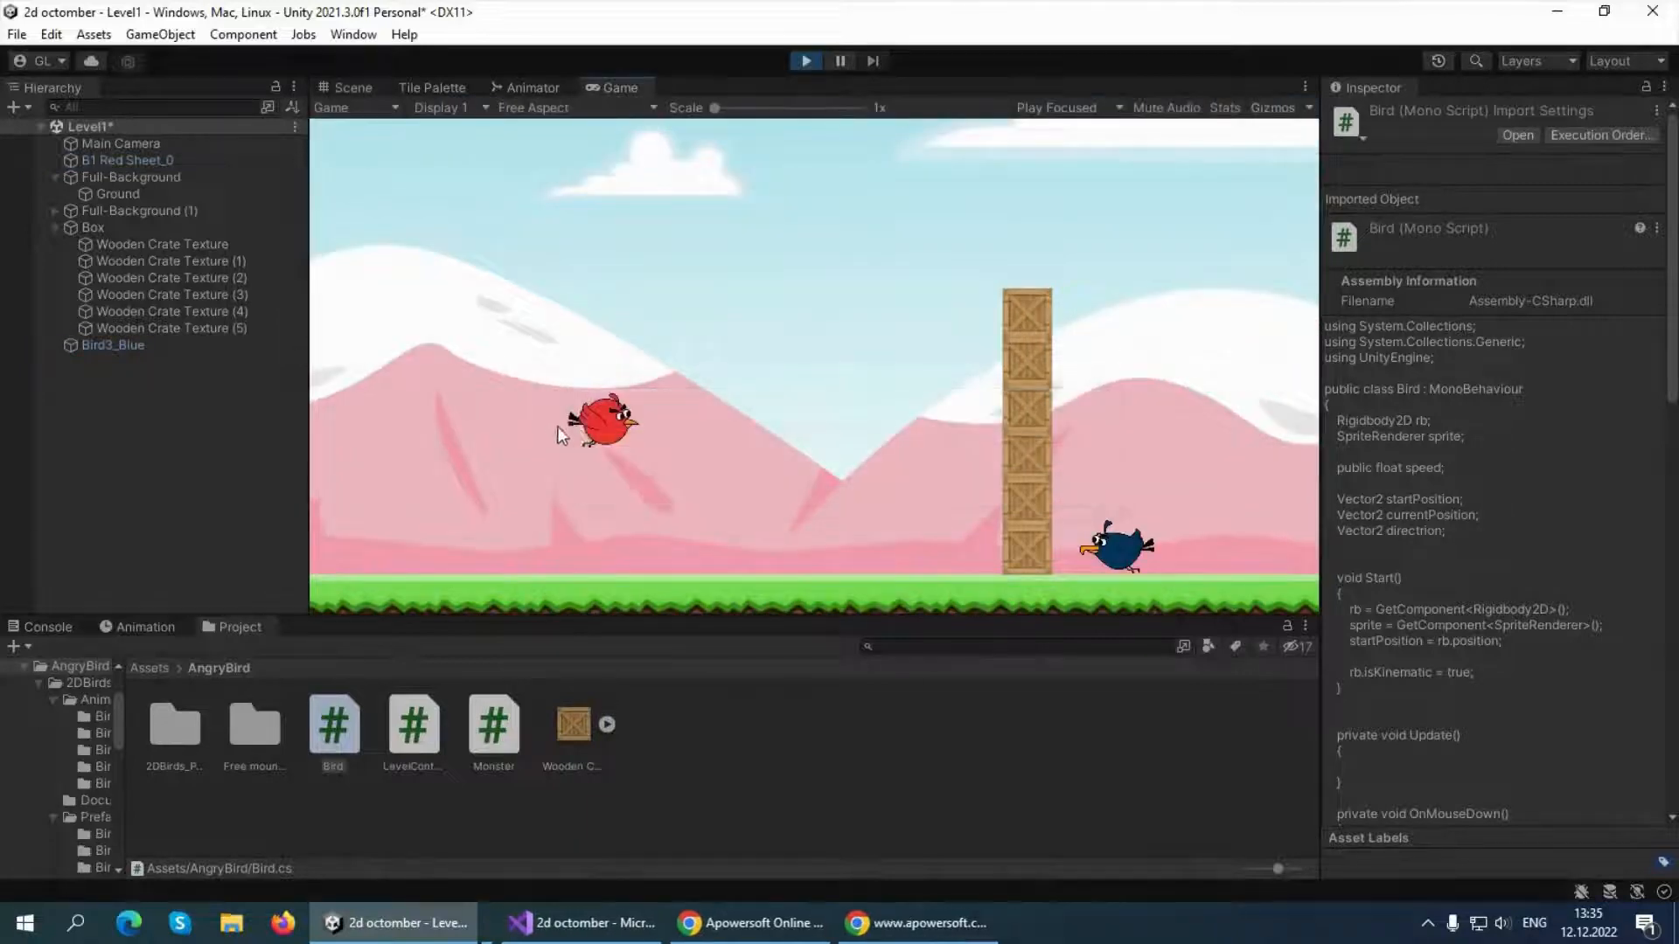
pyautogui.moveTo(595, 431); pyautogui.dragTo(521, 378)
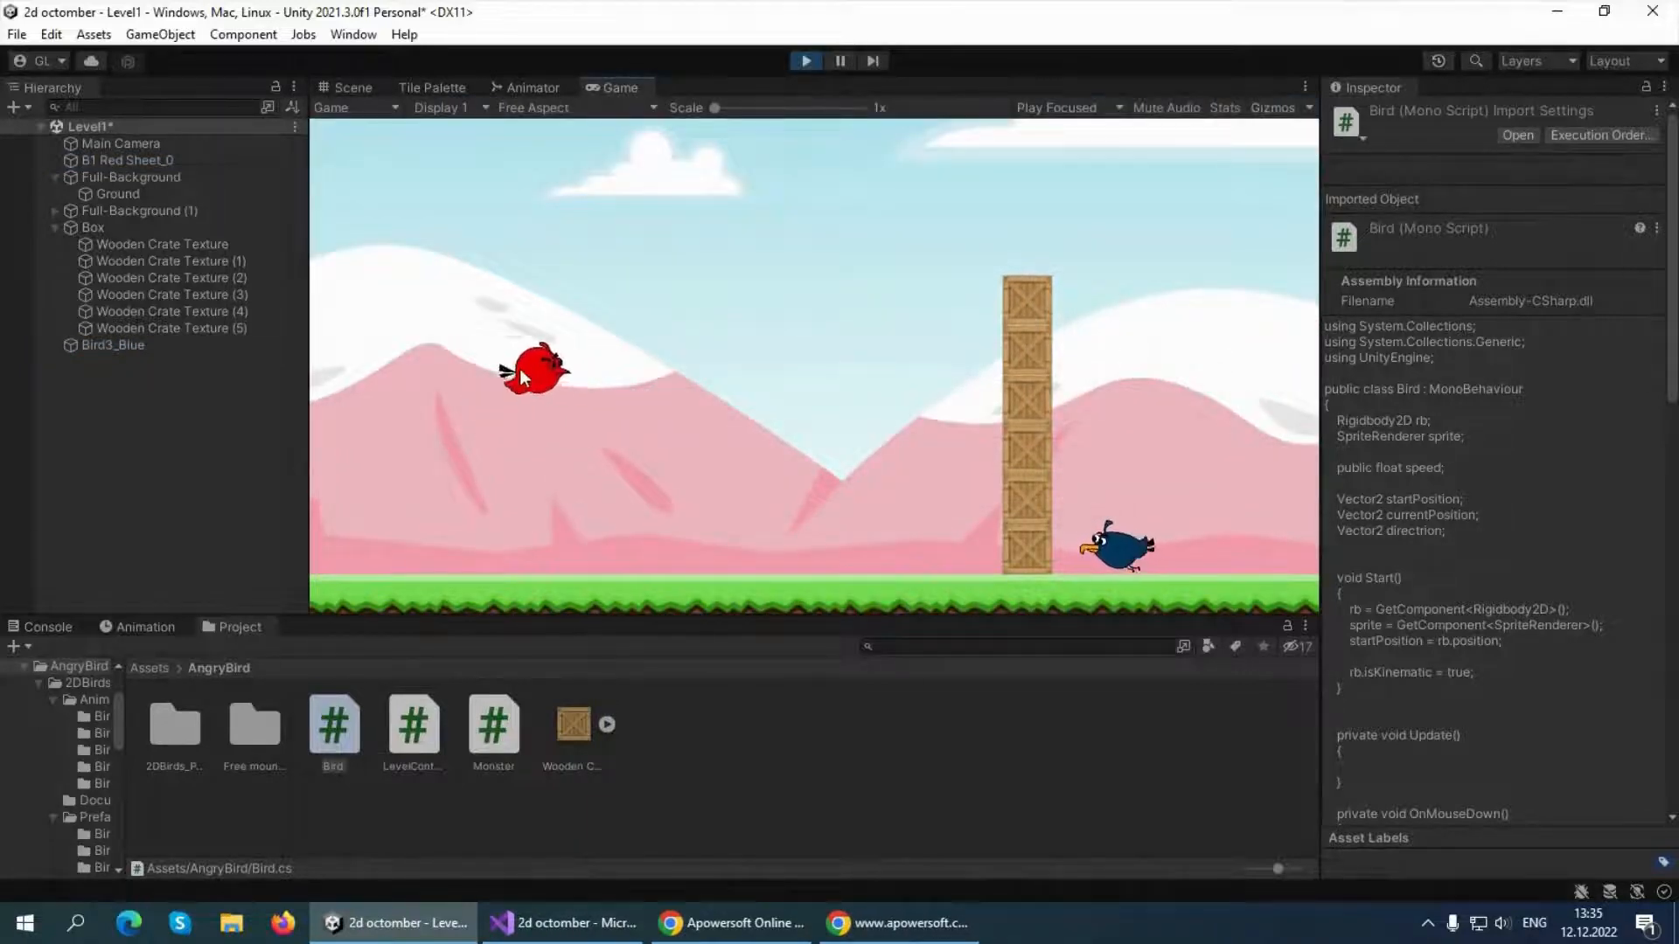
pyautogui.moveTo(387, 385); pyautogui.dragTo(389, 384)
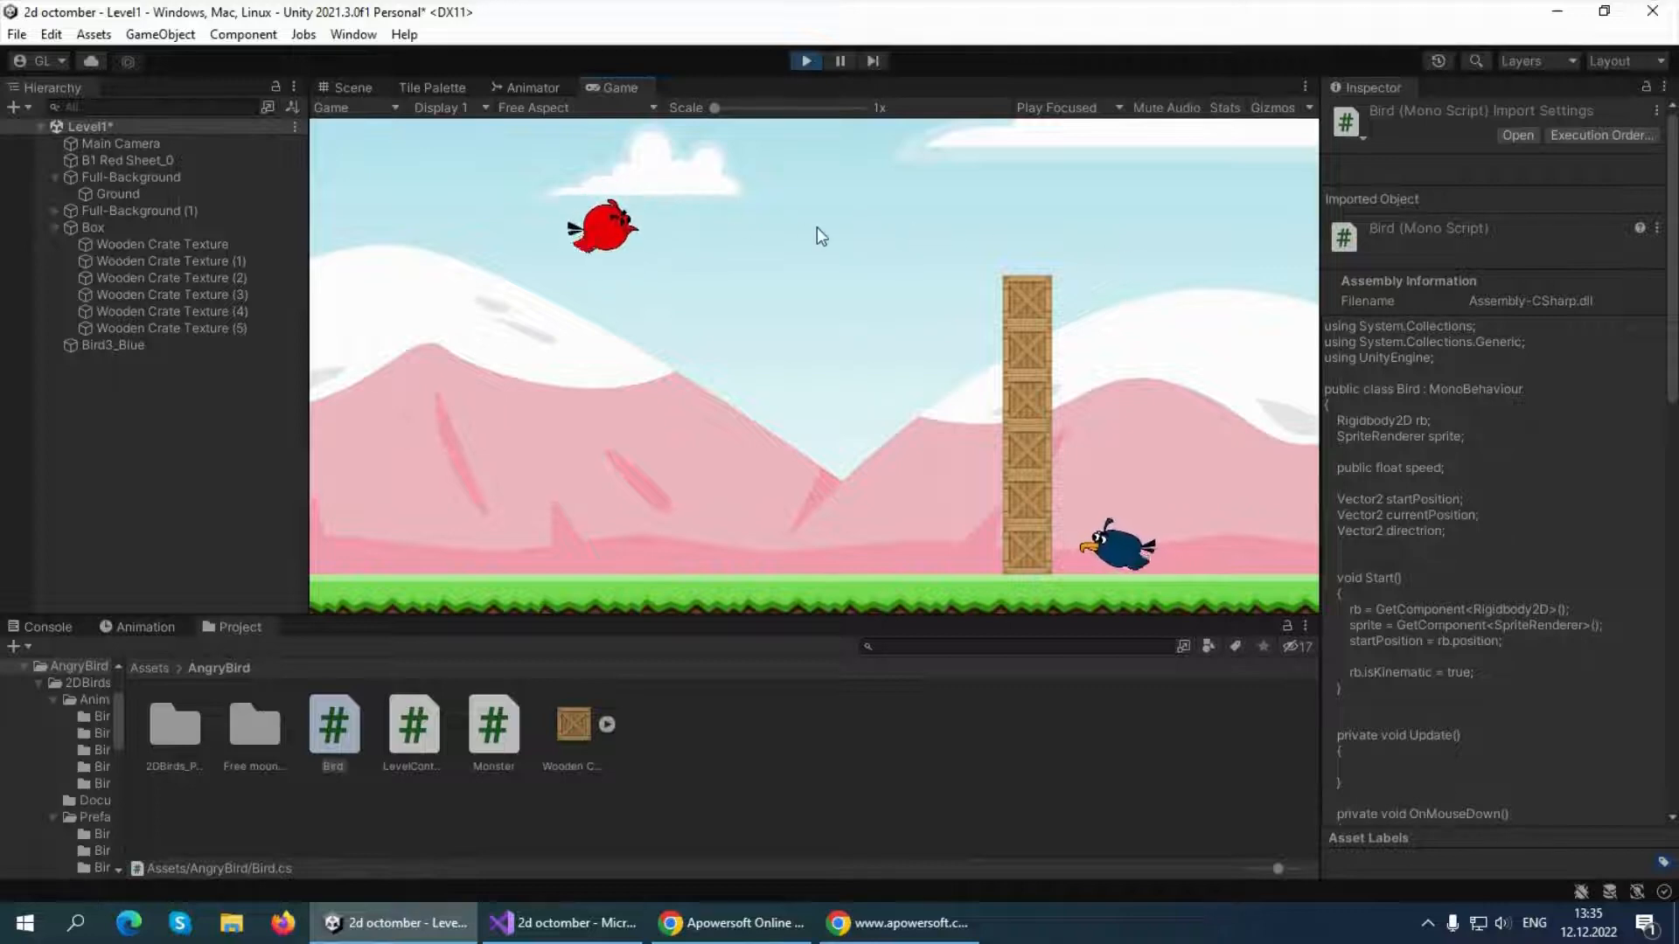
pyautogui.moveTo(654, 256); pyautogui.dragTo(657, 378)
pyautogui.moveTo(746, 300); pyautogui.dragTo(665, 387)
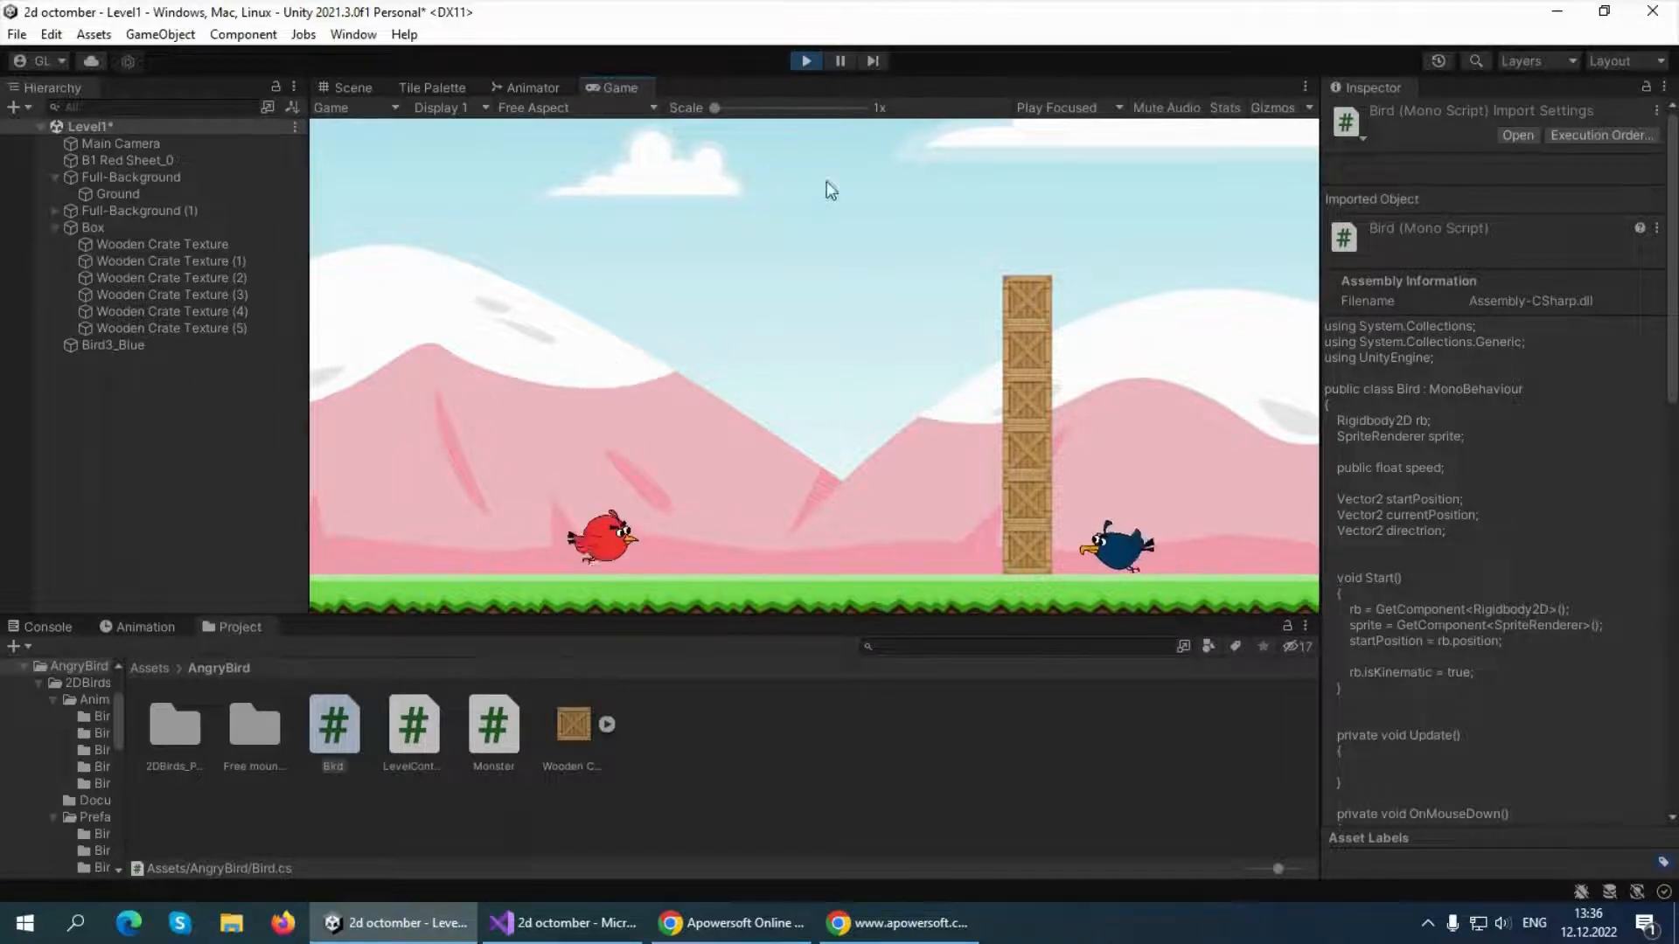
pyautogui.click(805, 60)
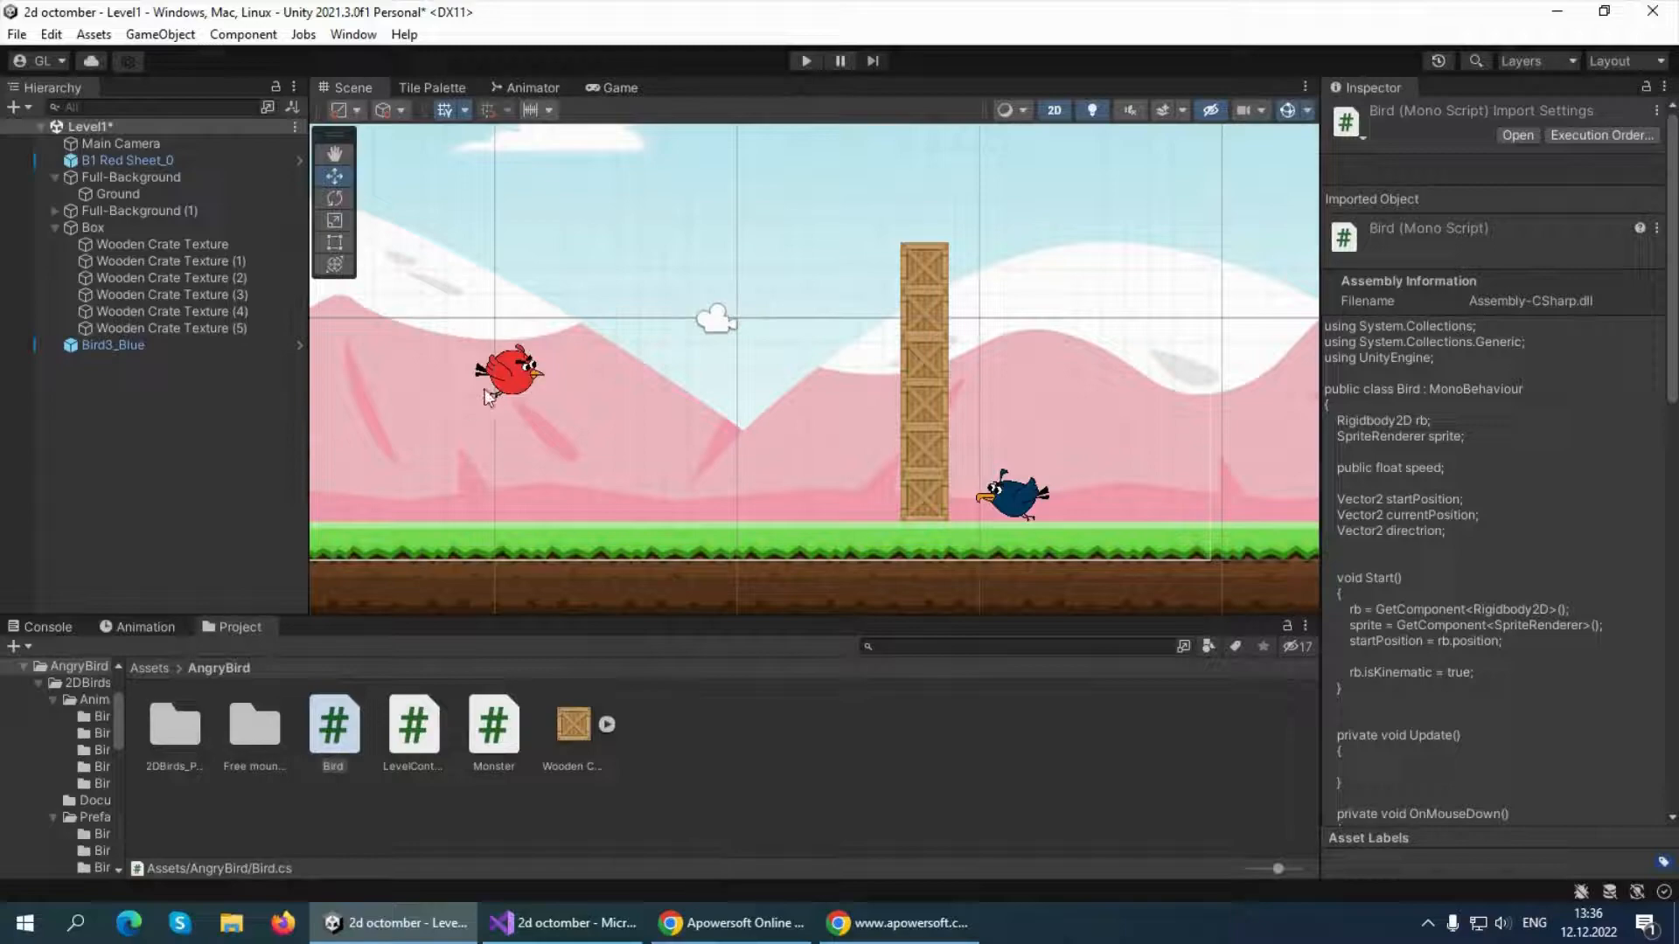
# Return to the Bird script in Visual Studio and declare public float maxDrag; below the Vector2 fields
pyautogui.click(564, 923)
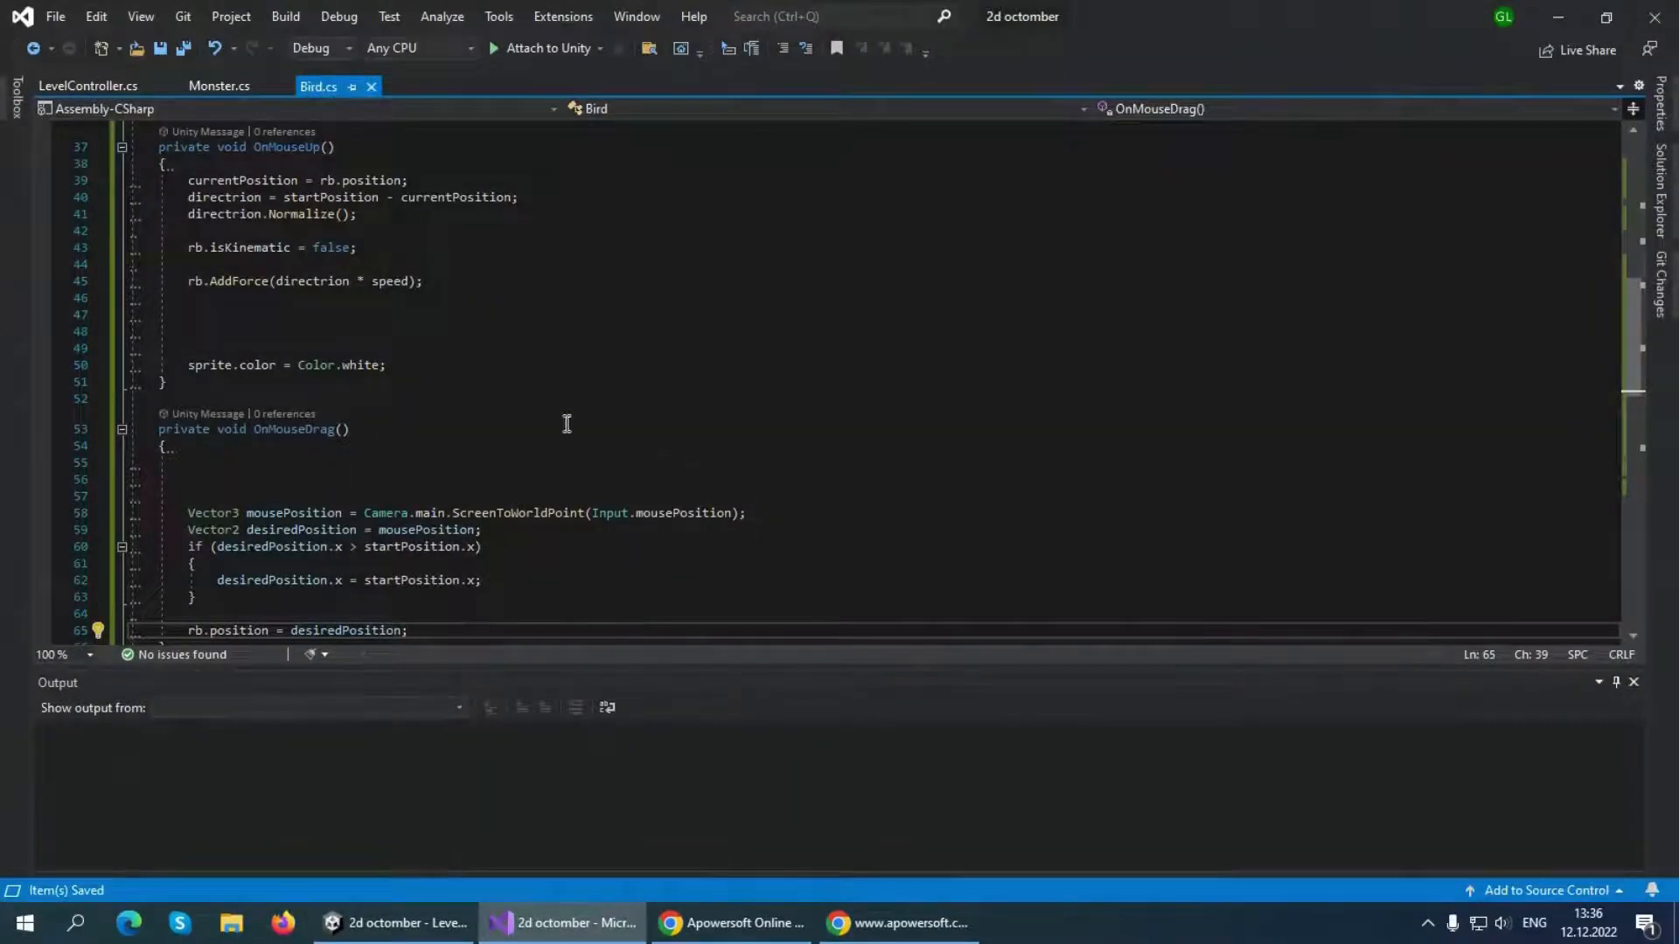
pyautogui.scroll(-2, 374, 424)
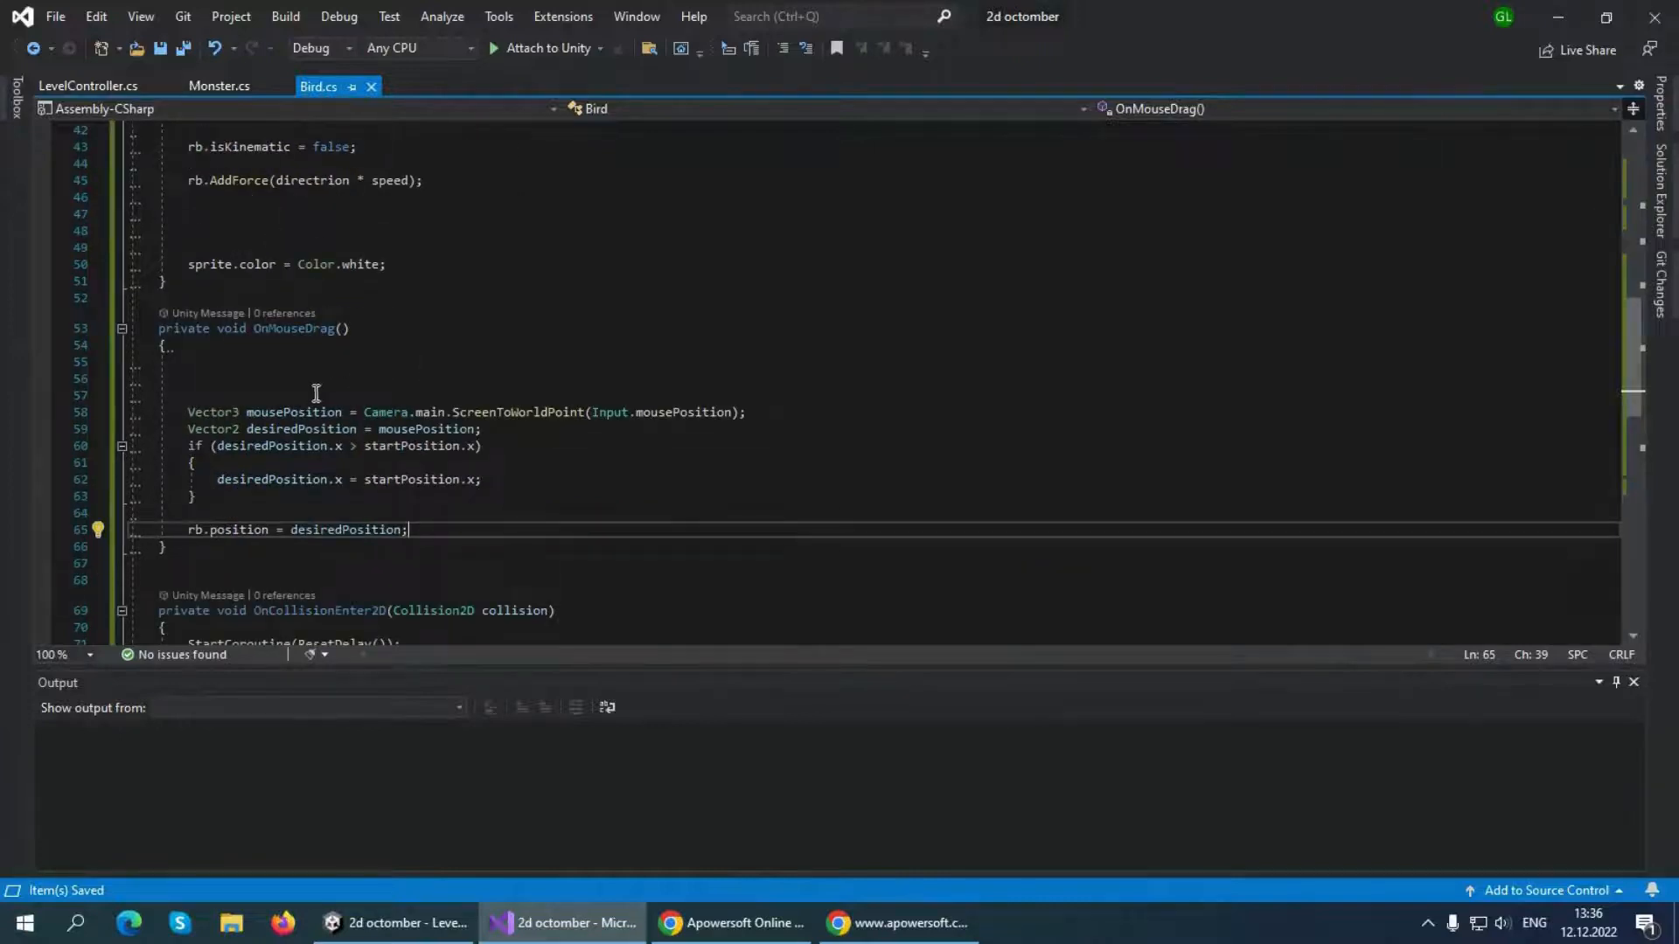
pyautogui.click(236, 376)
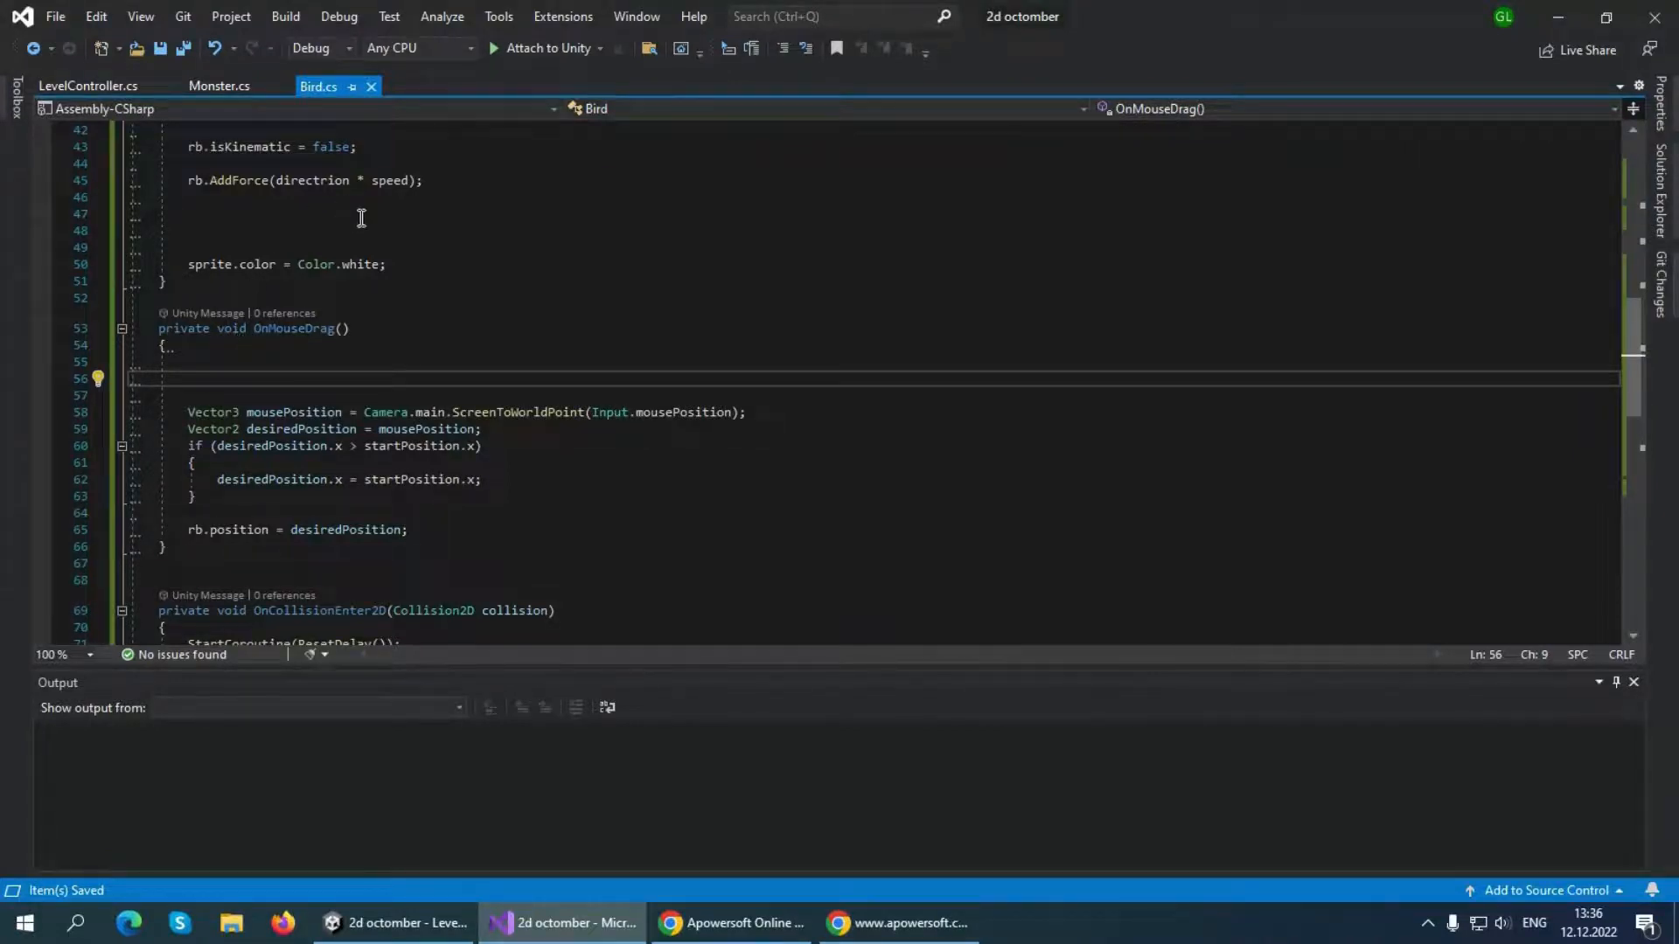
pyautogui.scroll(14, 361, 217)
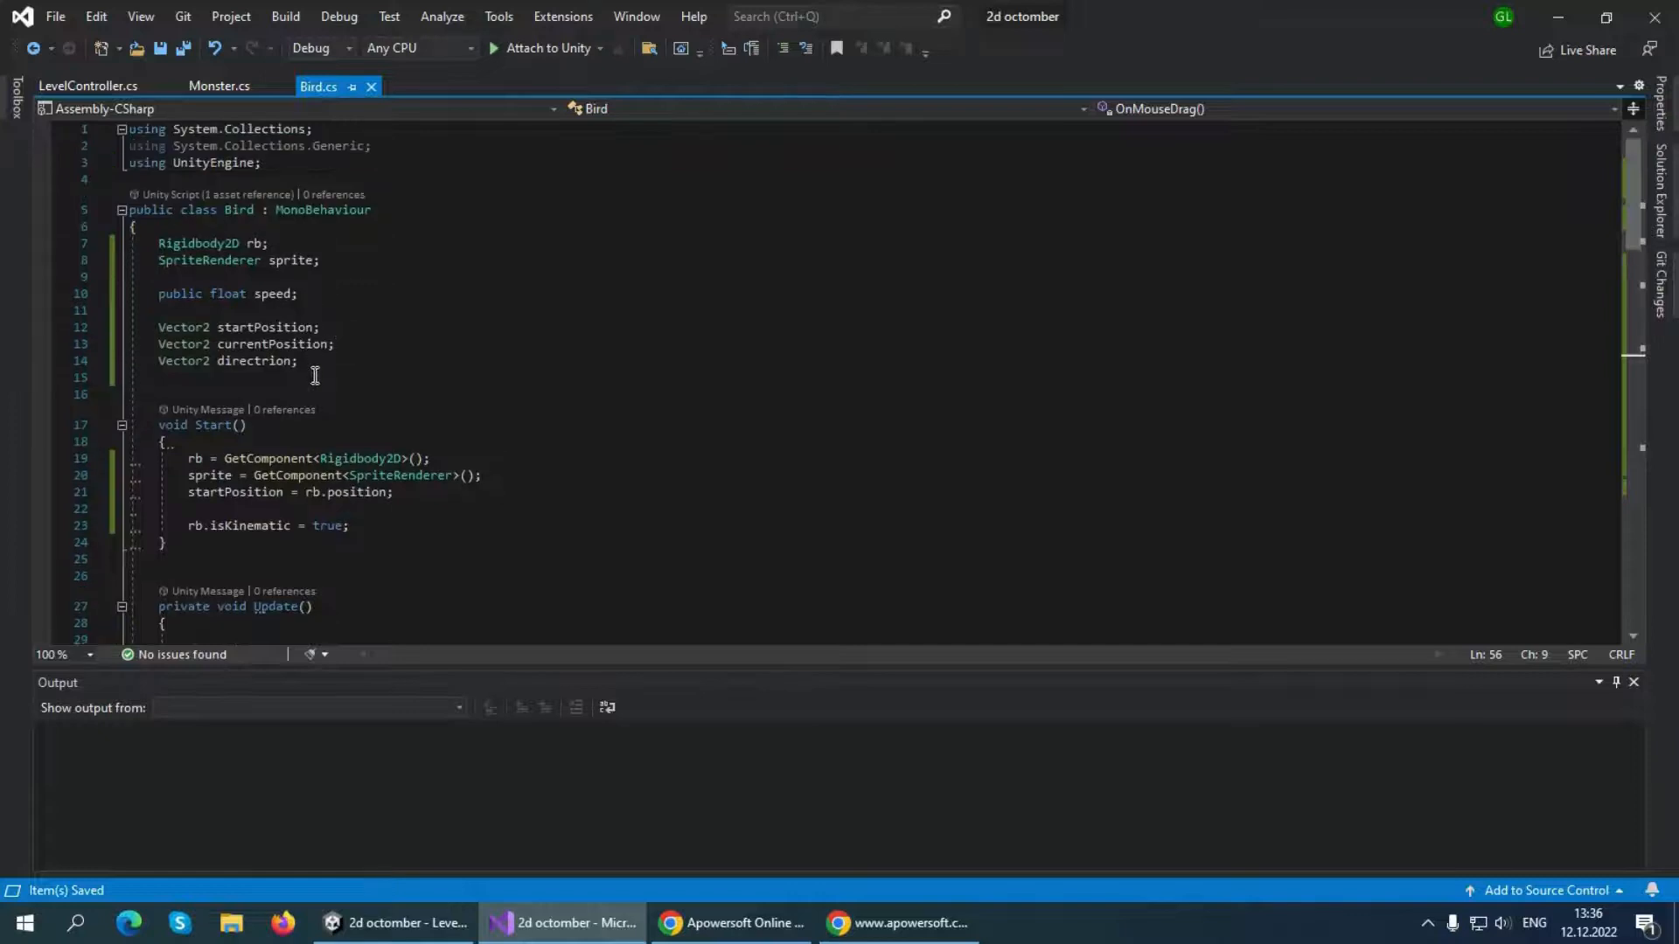
pyautogui.click(314, 375)
pyautogui.press('Return')
pyautogui.press('Return')
pyautogui.press('Up')
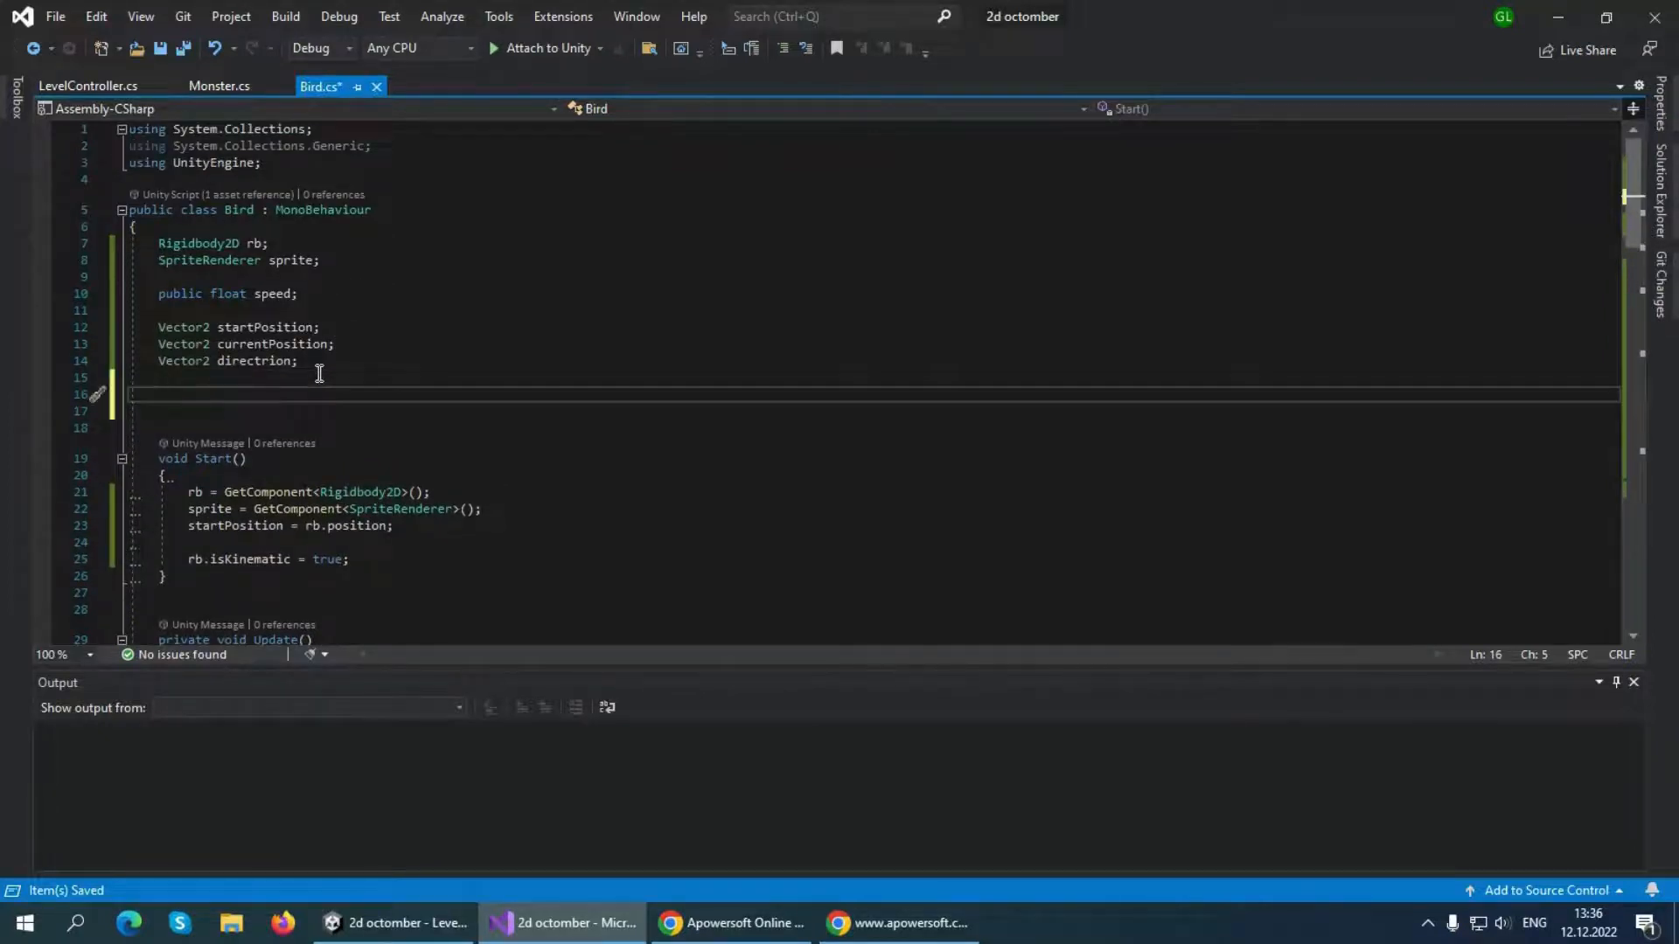
pyautogui.write('public float')
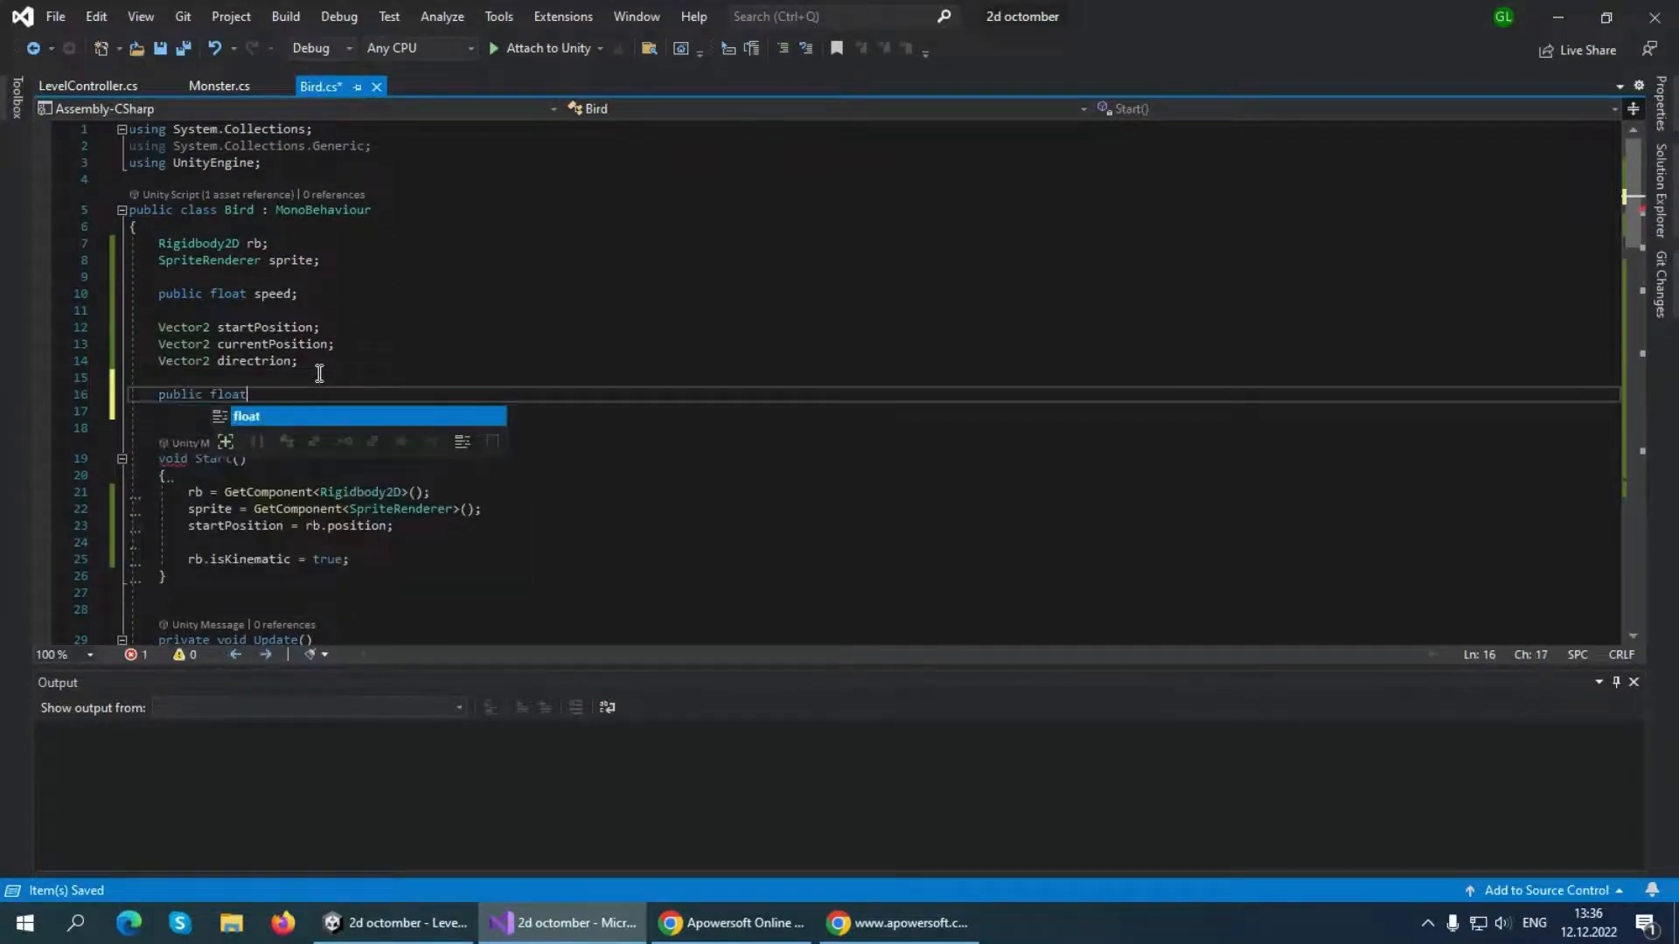
pyautogui.write(' maxDrag;')
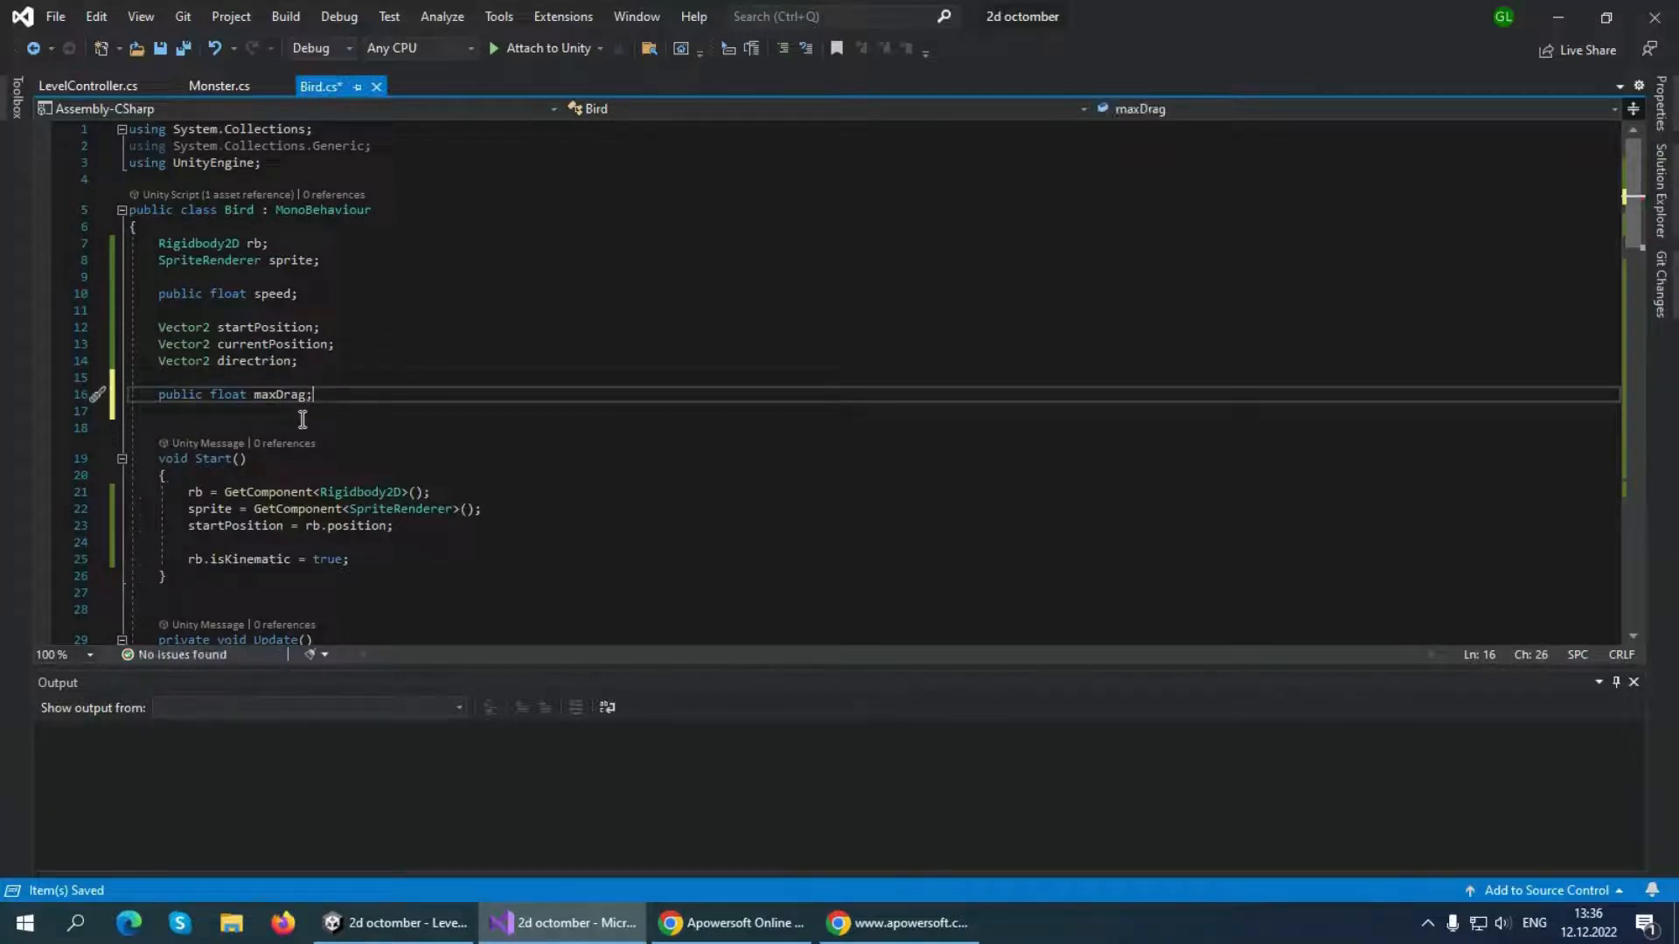
# Start a float variable named distance in OnMouseDrag, between the desiredPosition declaration and the if statement, set apart by blank lines
pyautogui.scroll(-4, 301, 418)
pyautogui.scroll(-12, 329, 298)
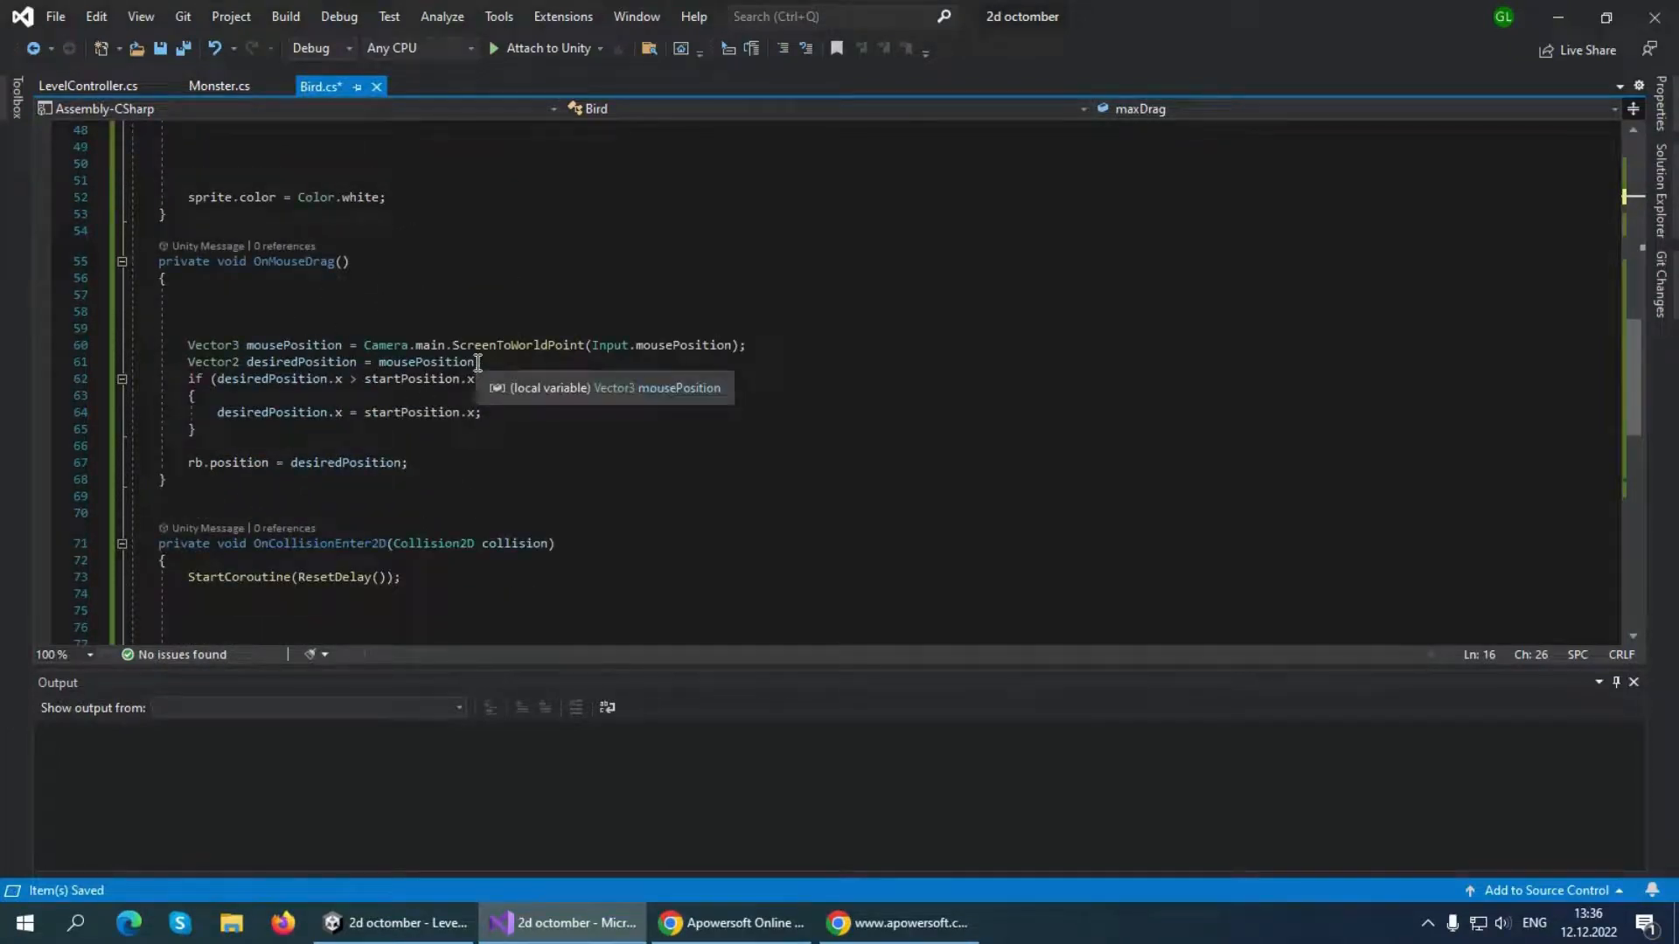
pyautogui.click(504, 361)
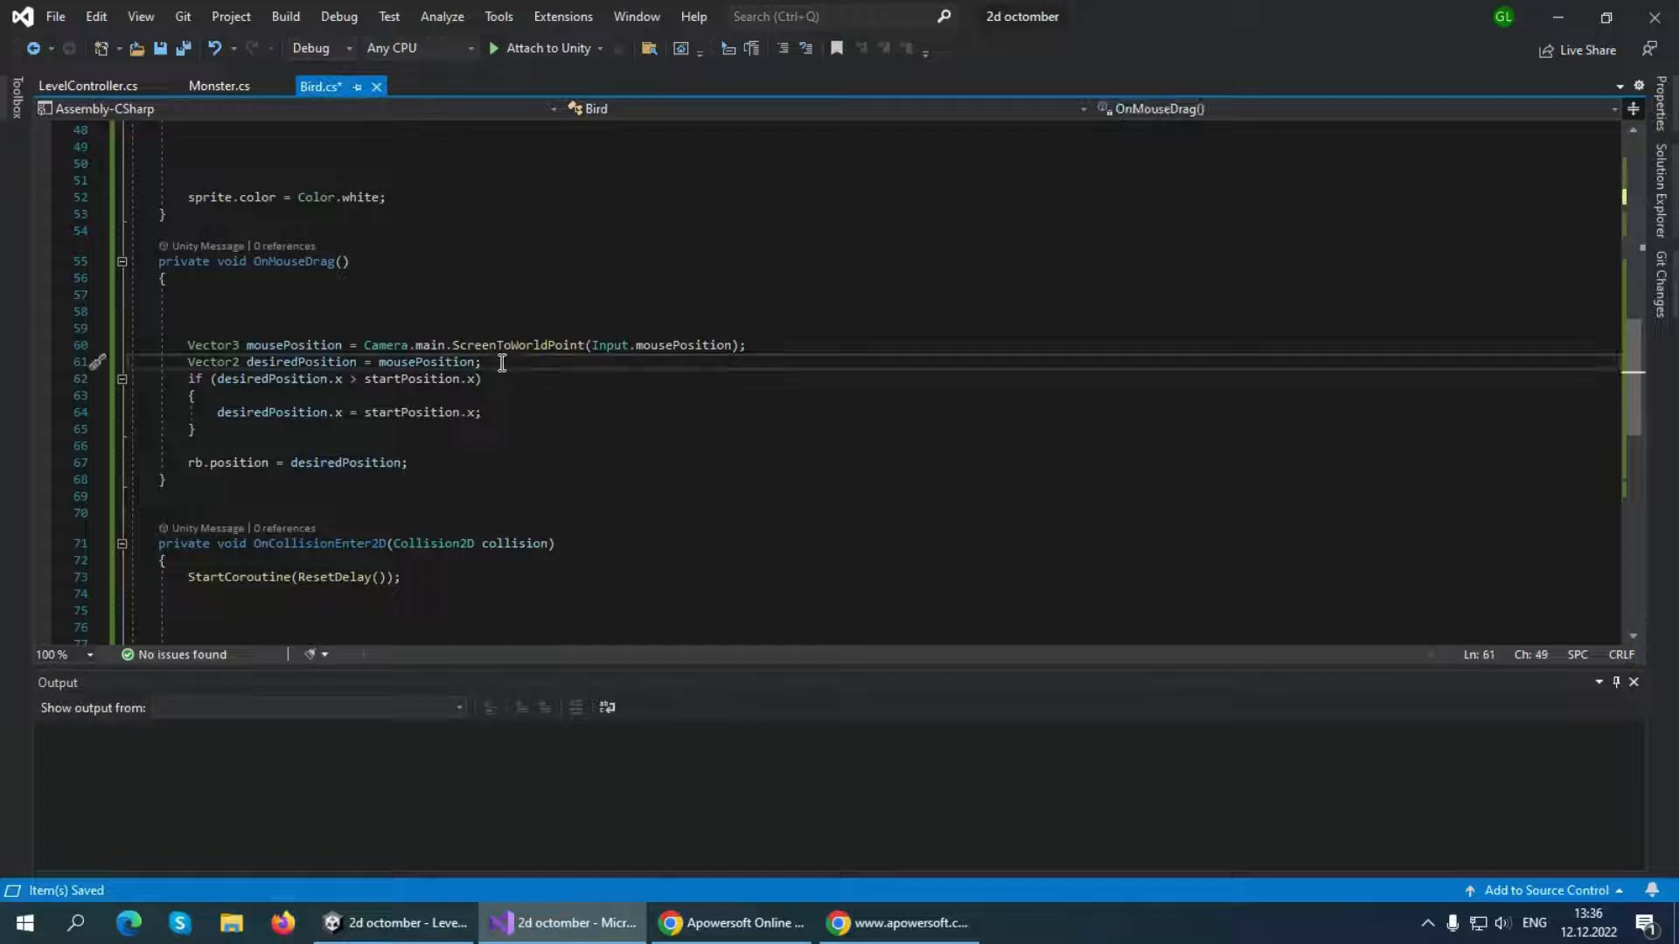
pyautogui.press('Return')
pyautogui.press('Return')
pyautogui.press('Return')
pyautogui.press('Return')
pyautogui.press('Return')
pyautogui.press('Return')
pyautogui.press('Up')
pyautogui.press('Up')
pyautogui.press('Up')
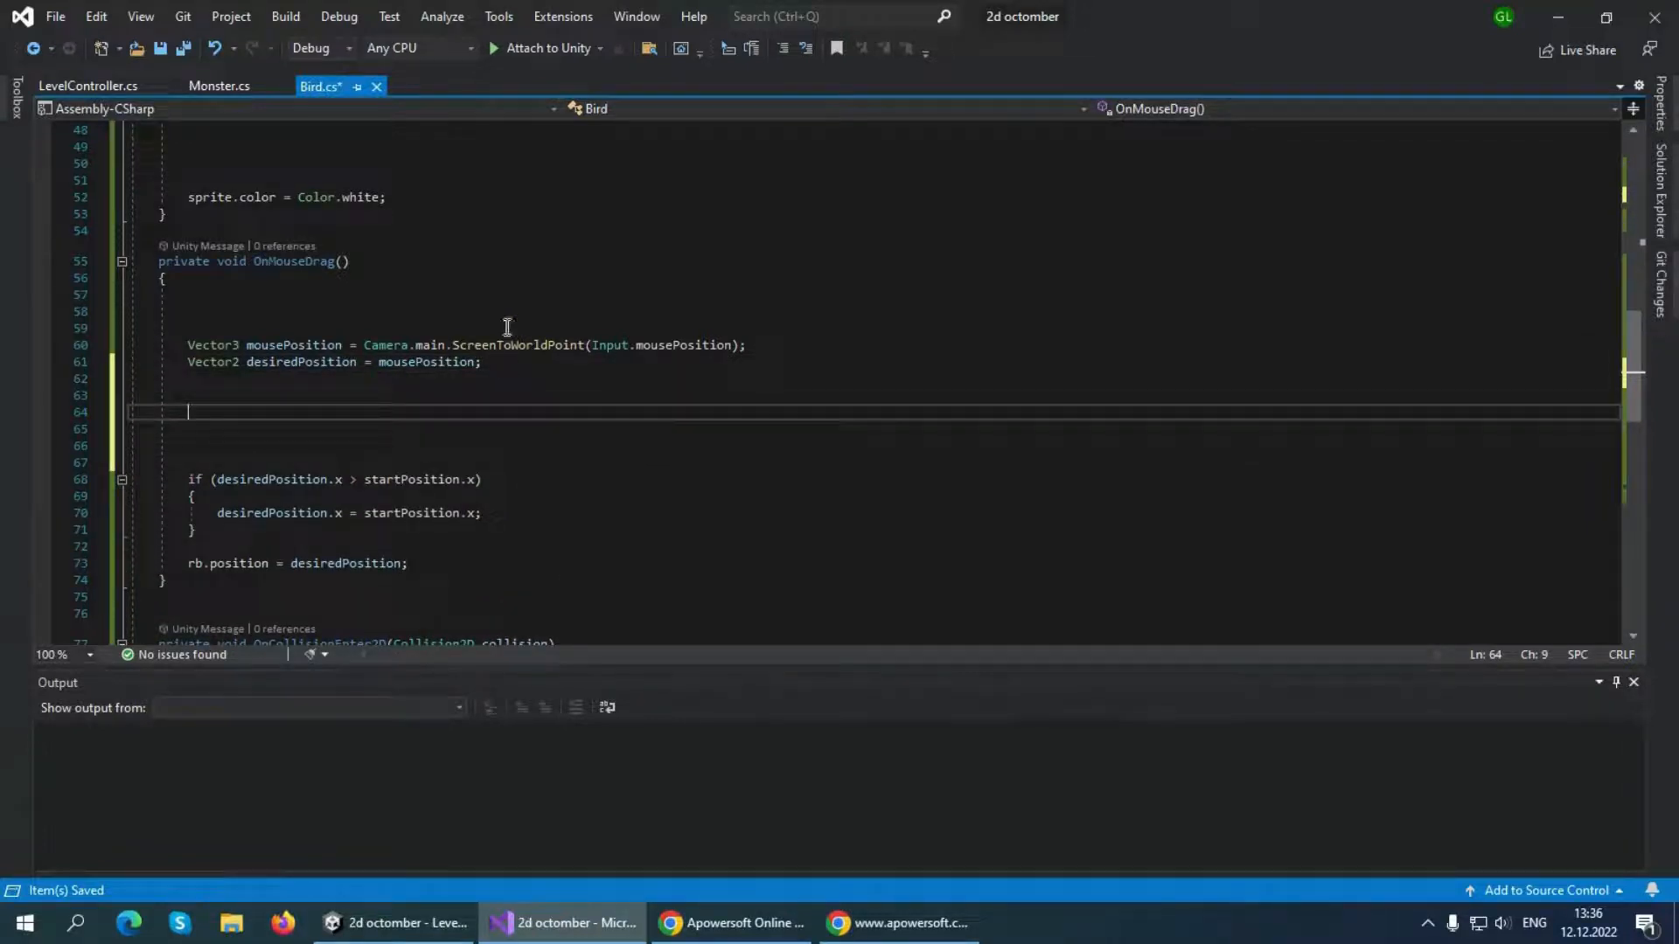
pyautogui.write('float ')
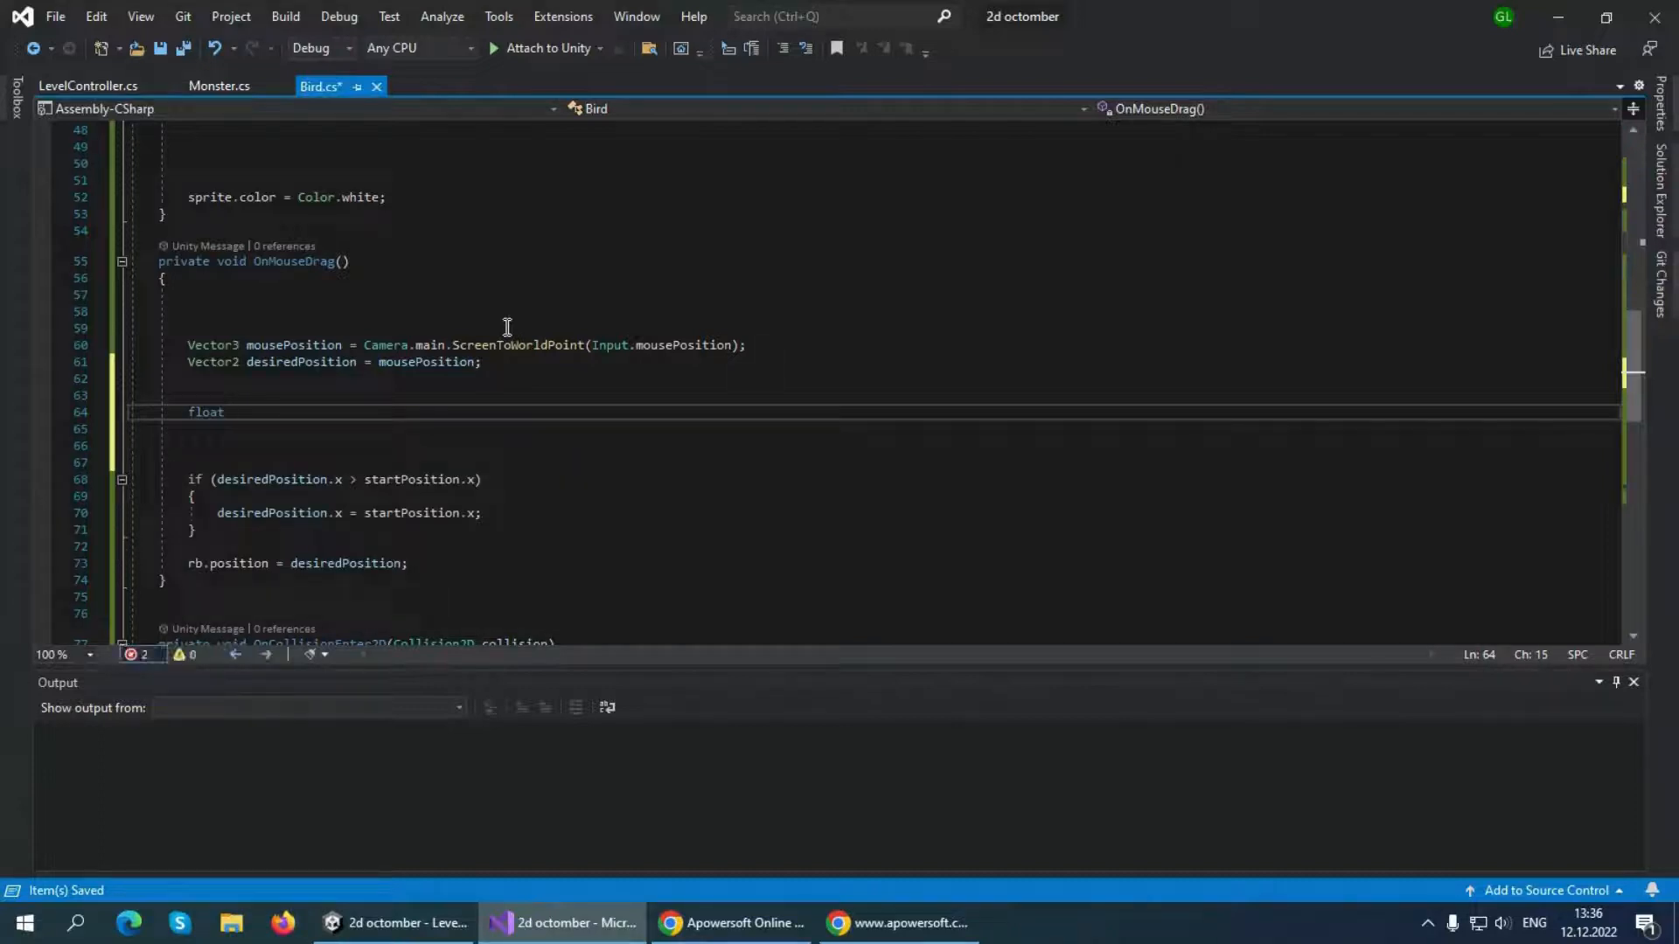
pyautogui.write('distance')
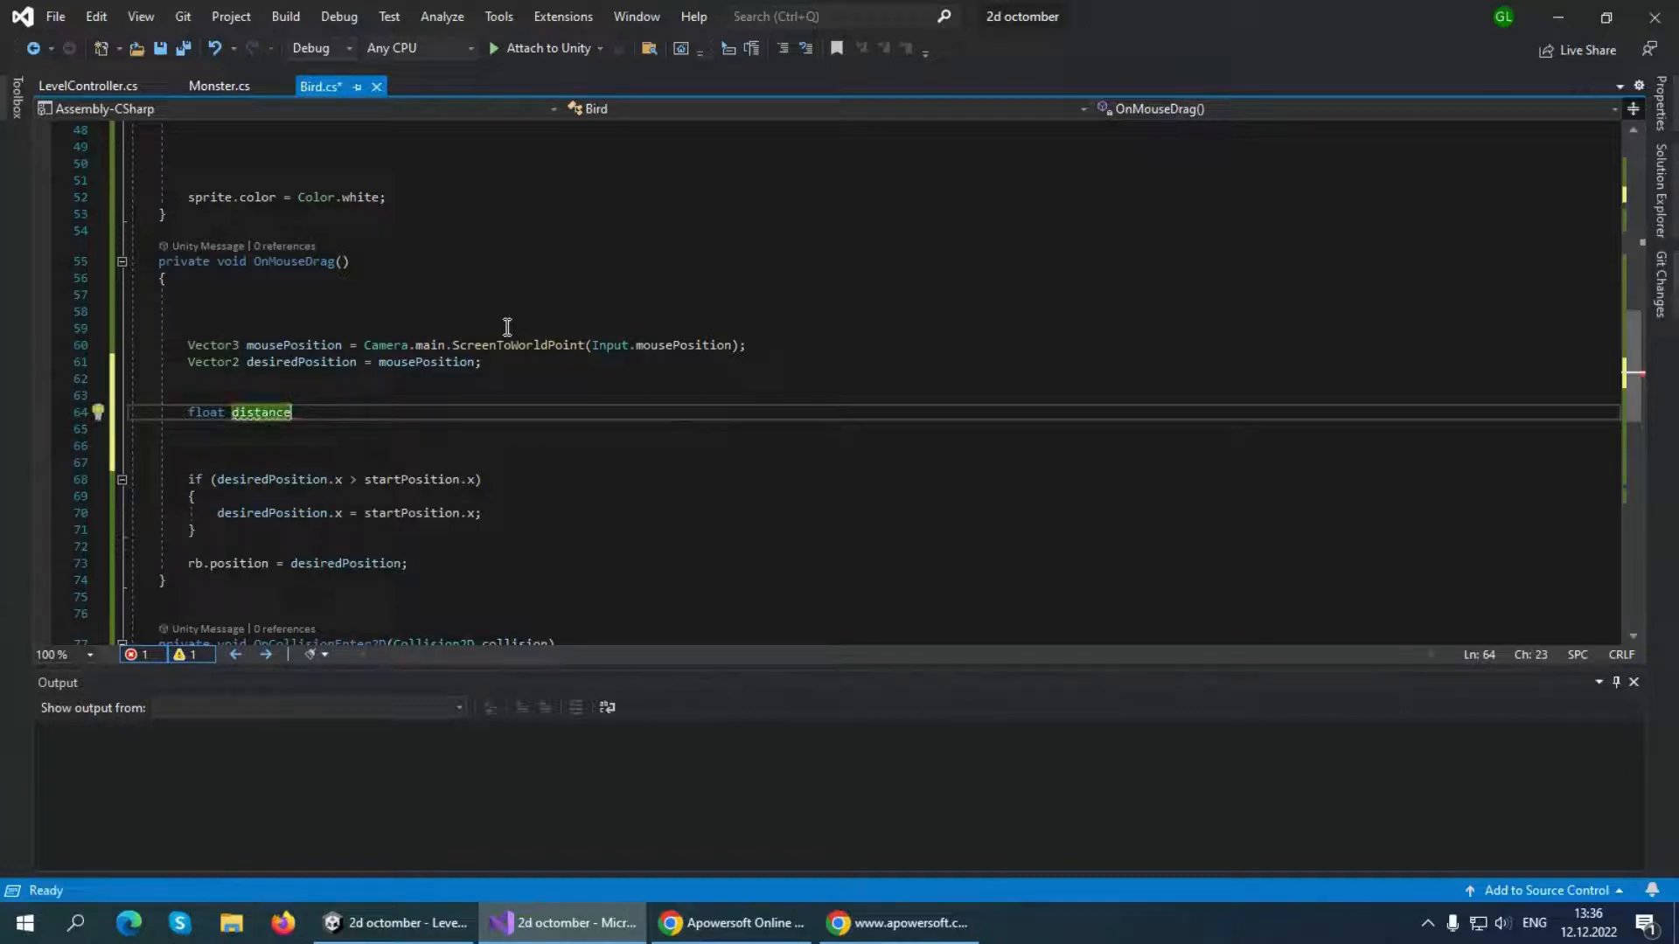
pyautogui.write('=ve')
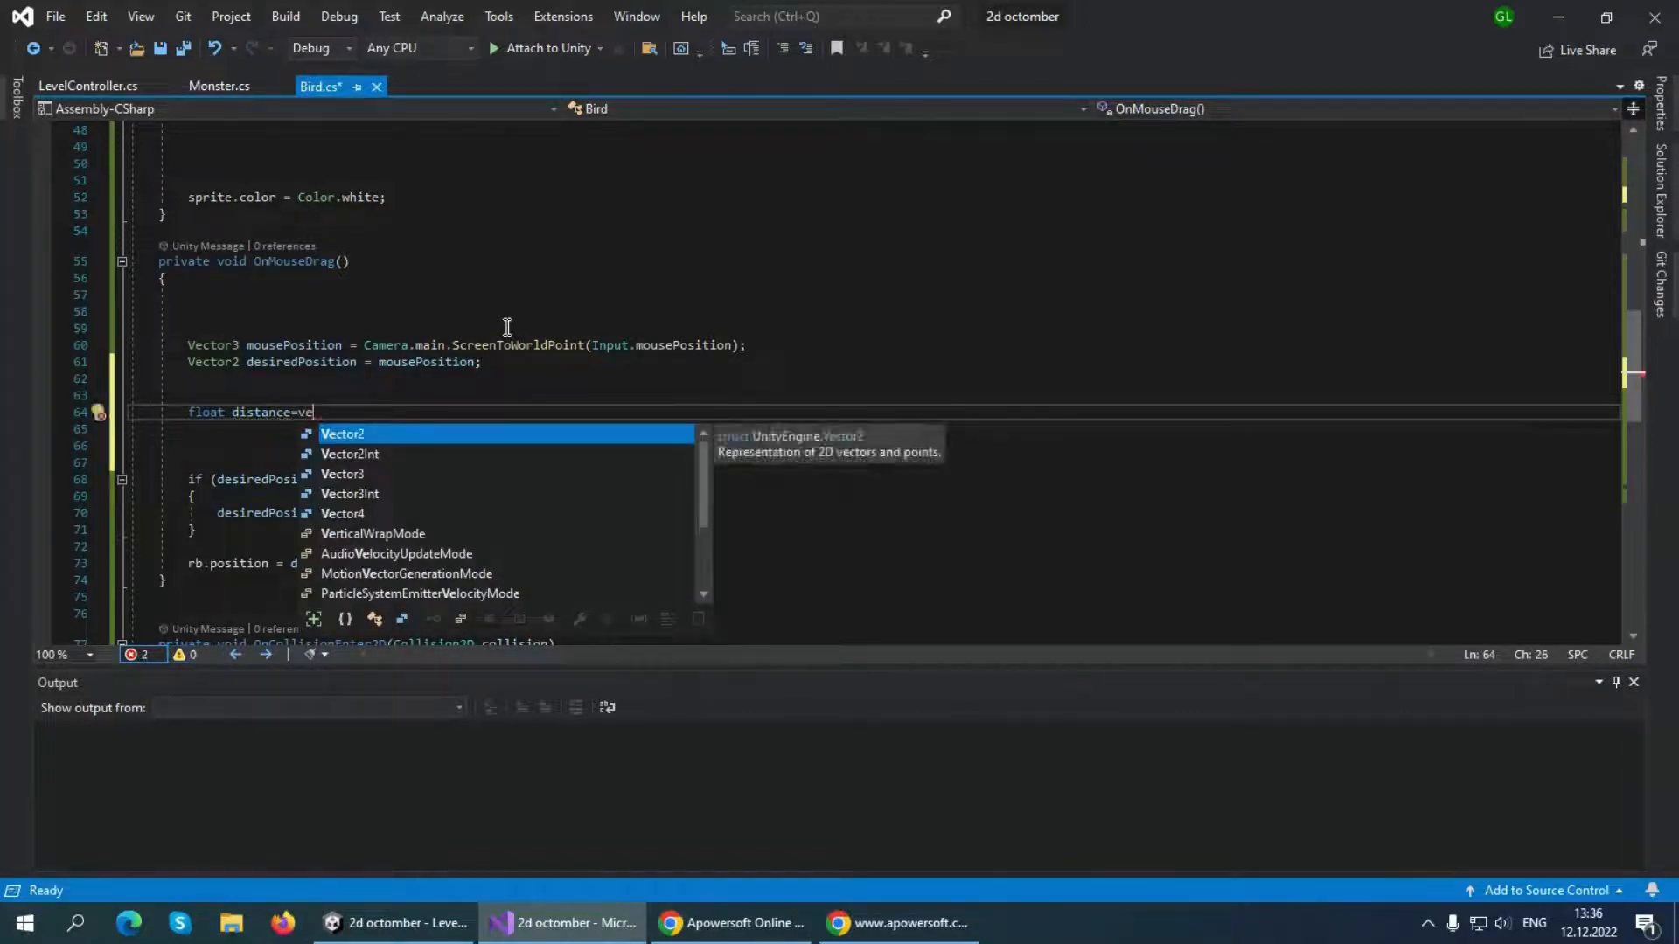
# Initialize the distance variable with Vector2.Distance(desiredPosition, startPosition);
pyautogui.press('Tab')
pyautogui.write('.')
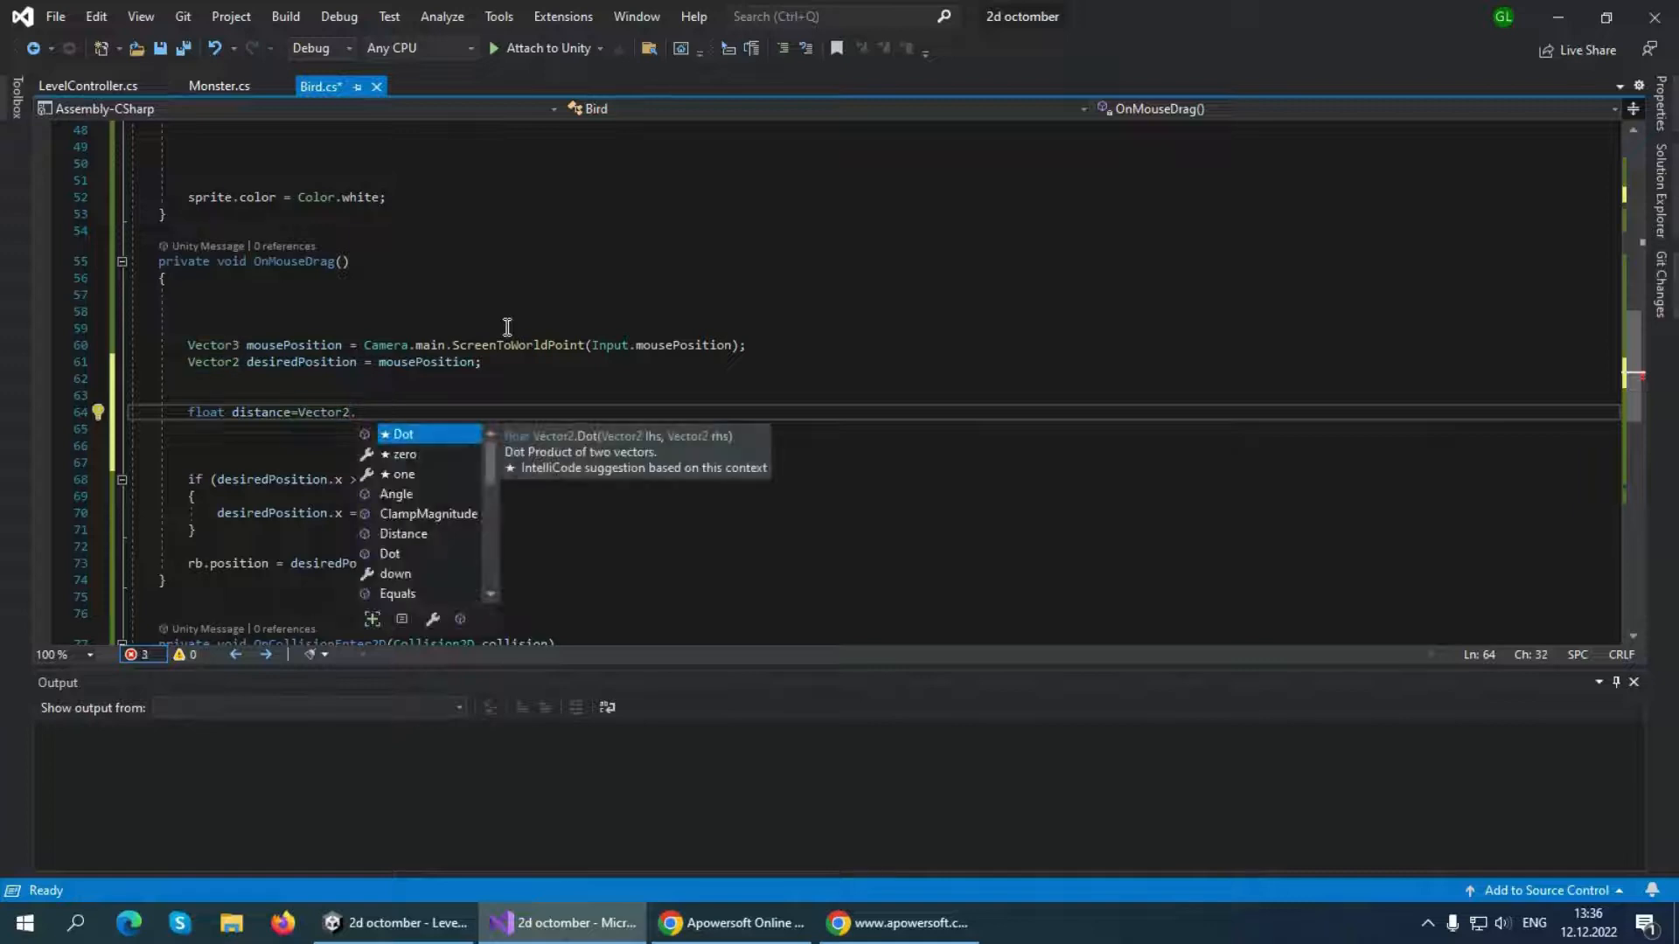
pyautogui.write('dista')
pyautogui.press('Tab')
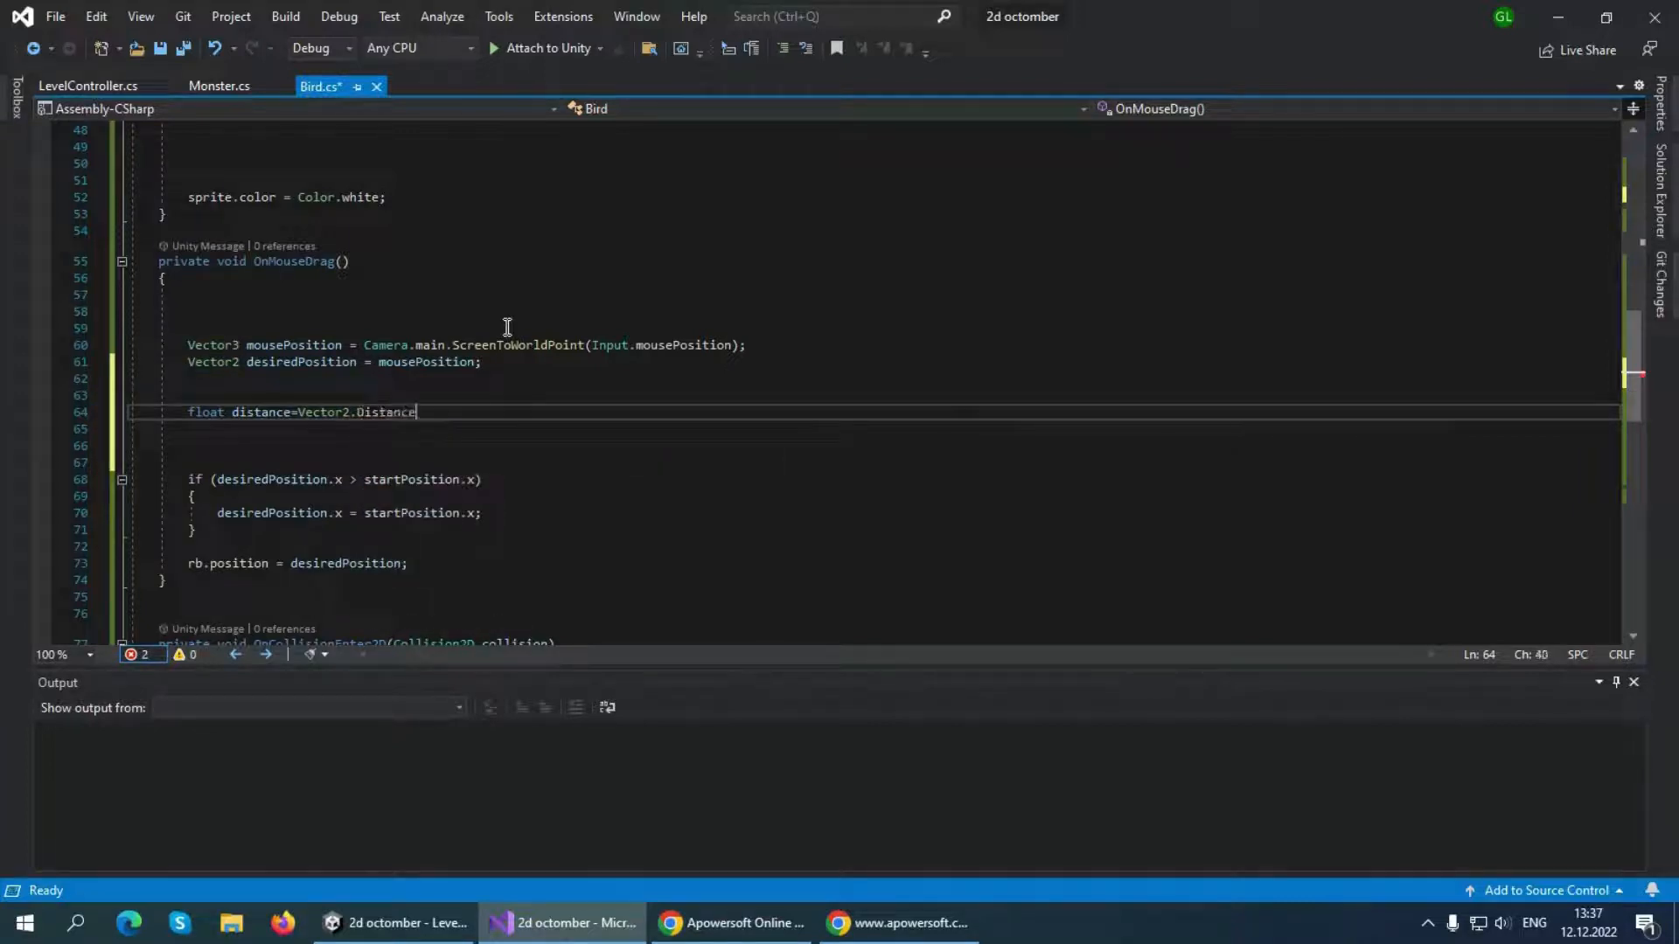
pyautogui.write('(')
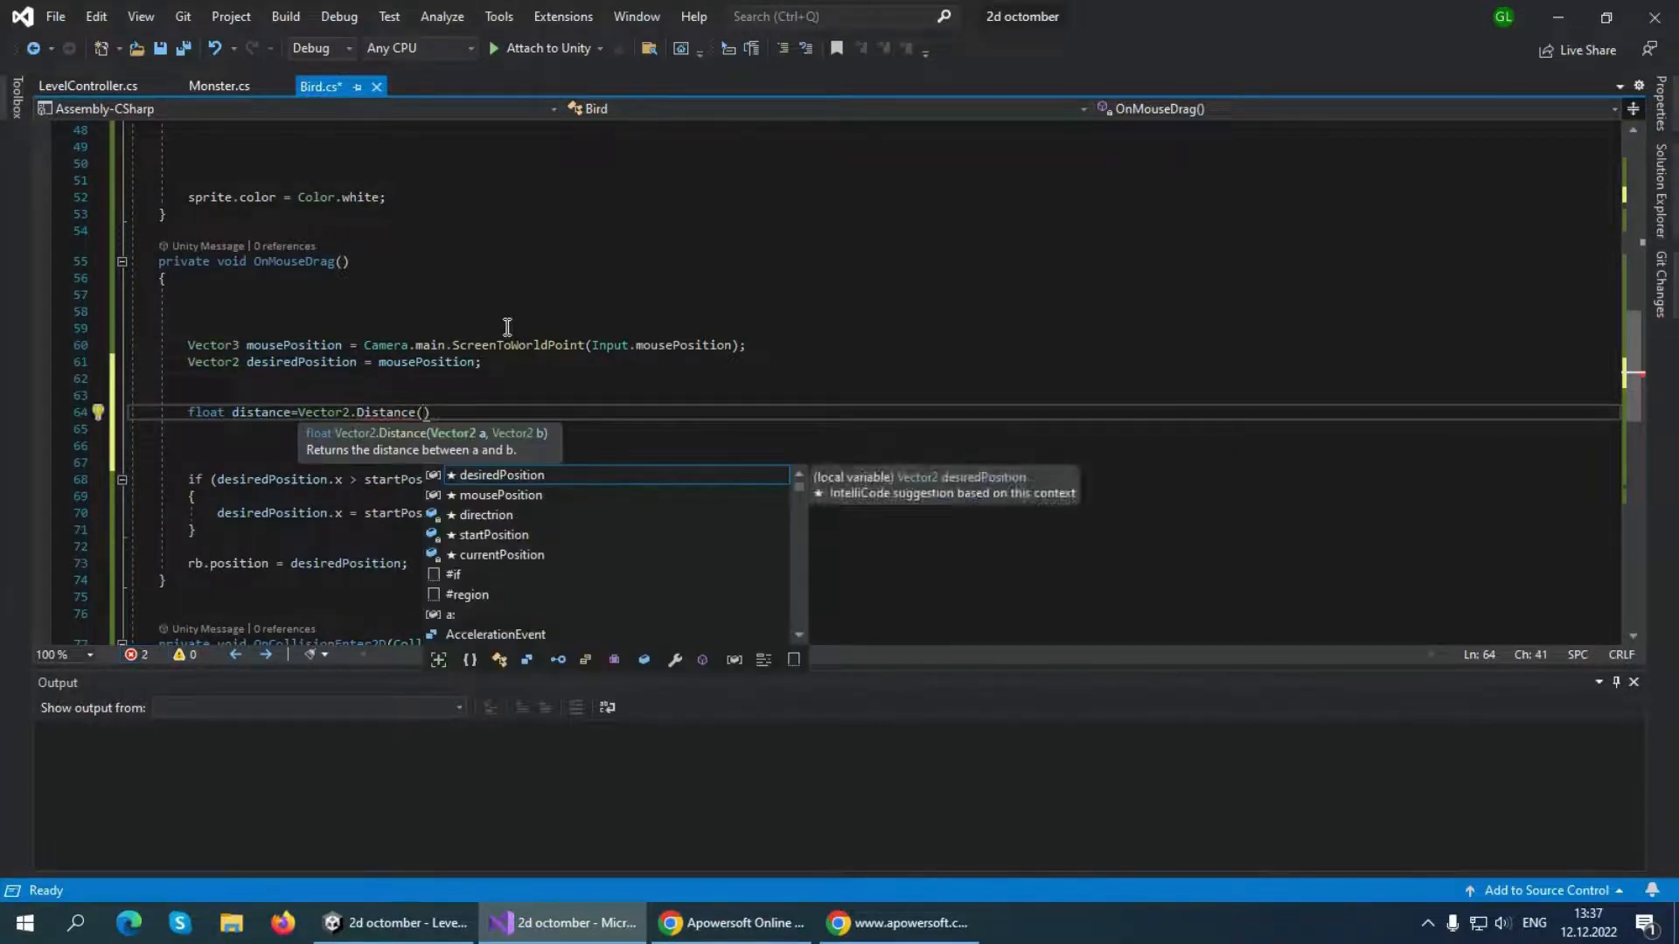
pyautogui.write('des')
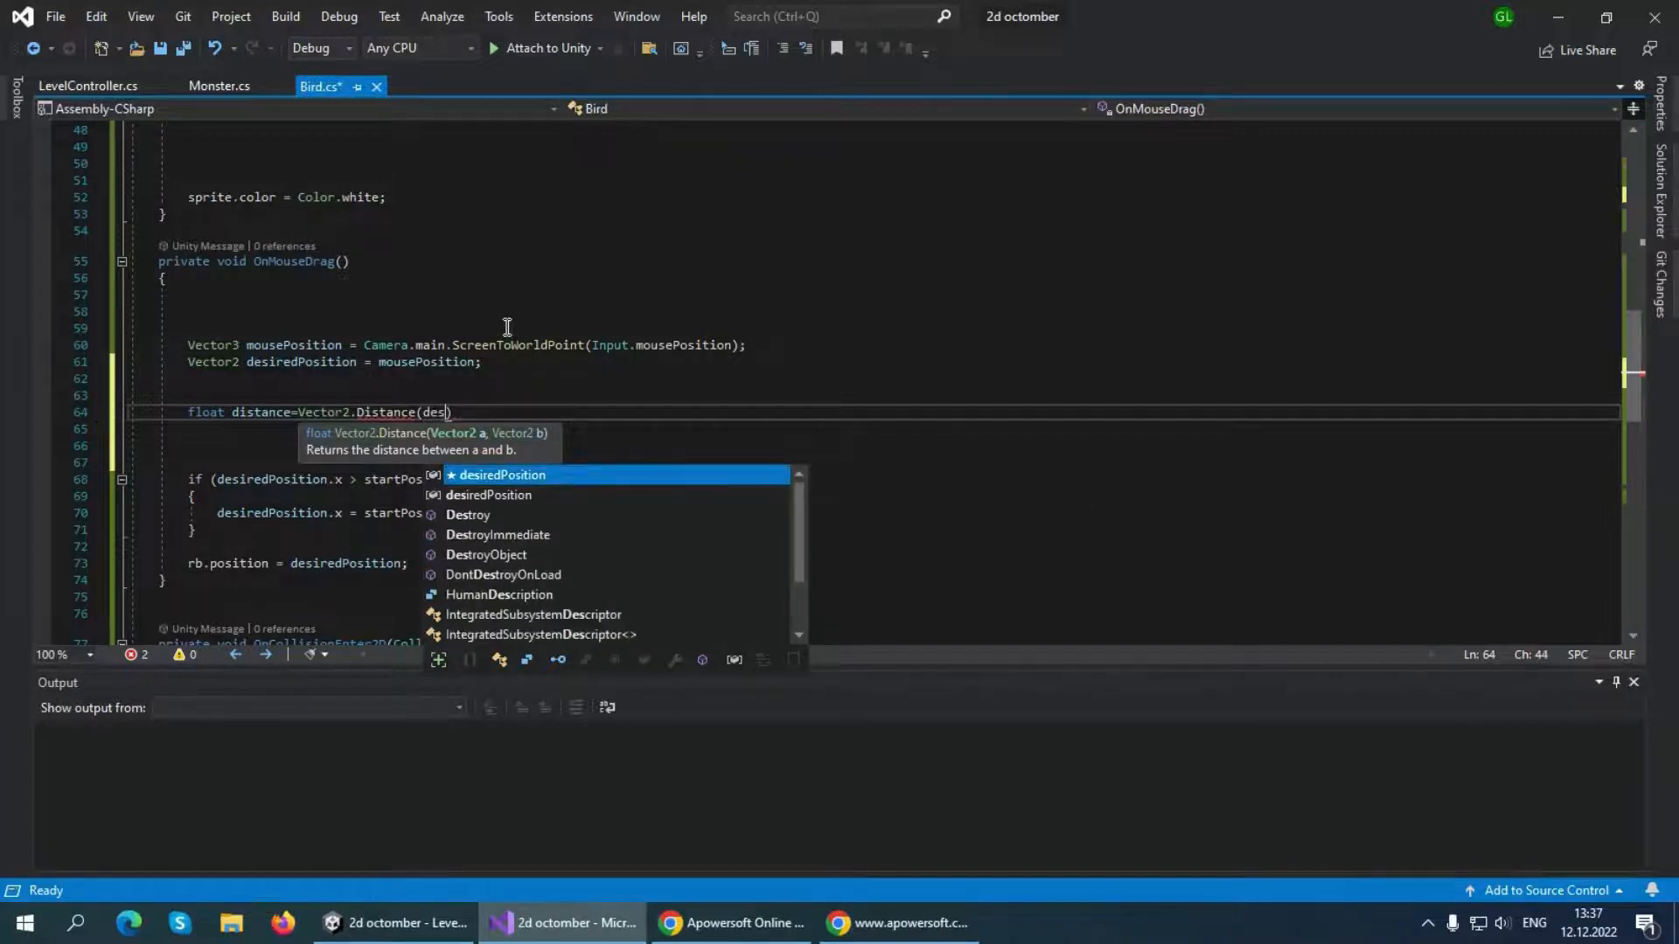
pyautogui.press('Tab')
pyautogui.write(',')
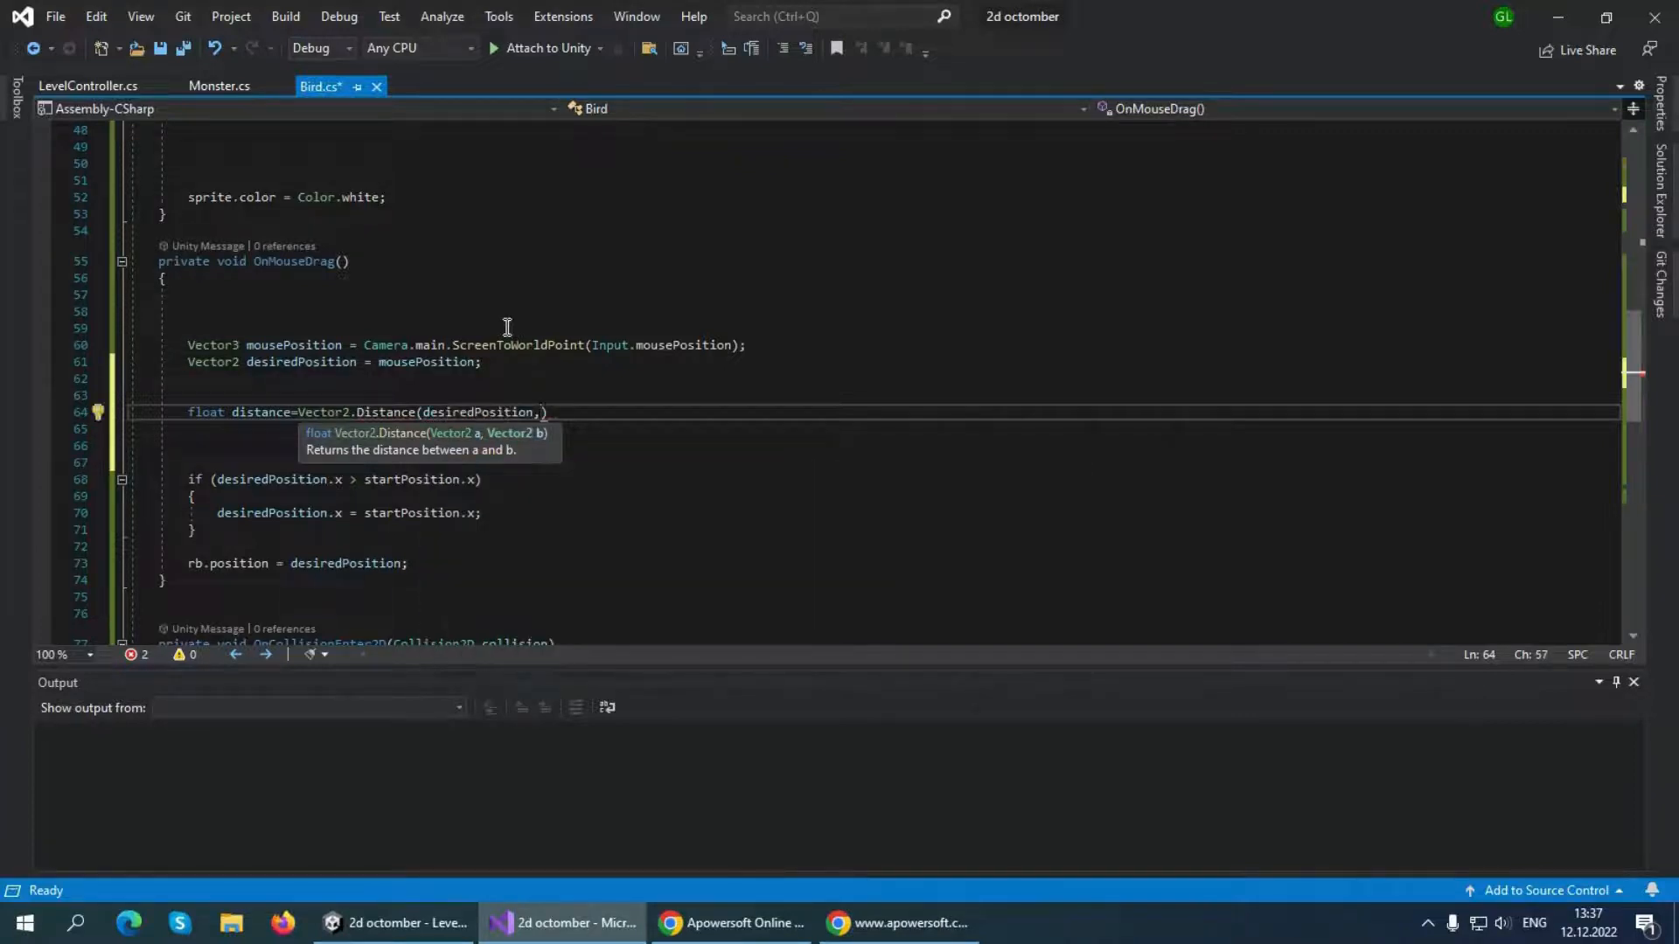
pyautogui.write('star')
pyautogui.press('Tab')
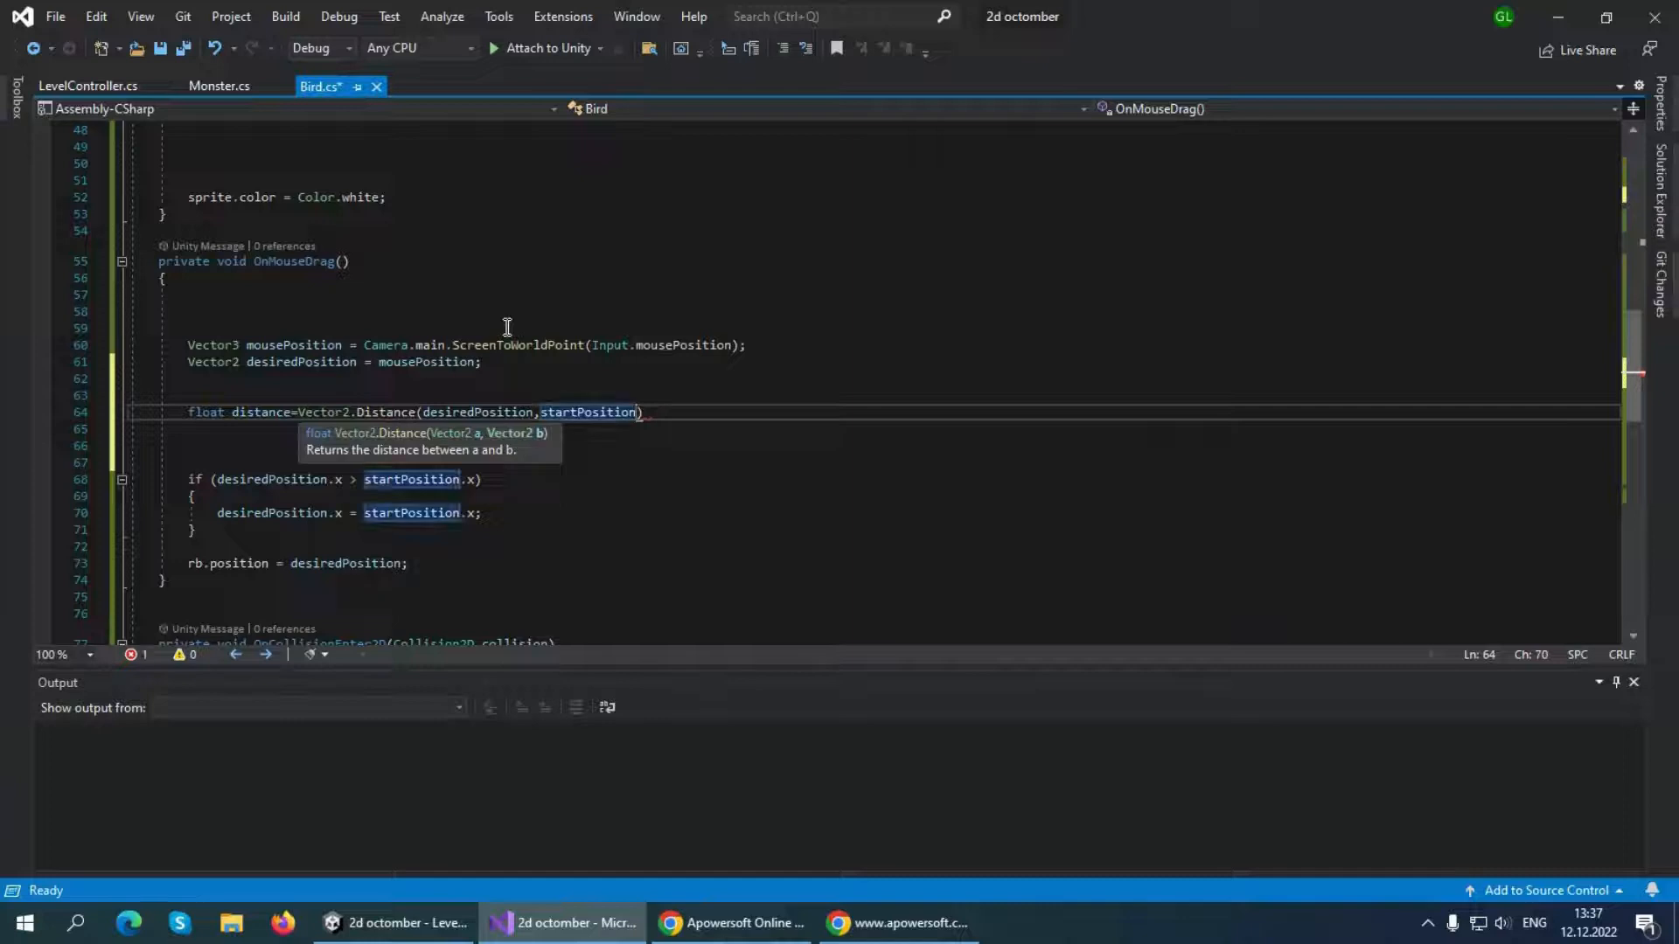
pyautogui.write(');')
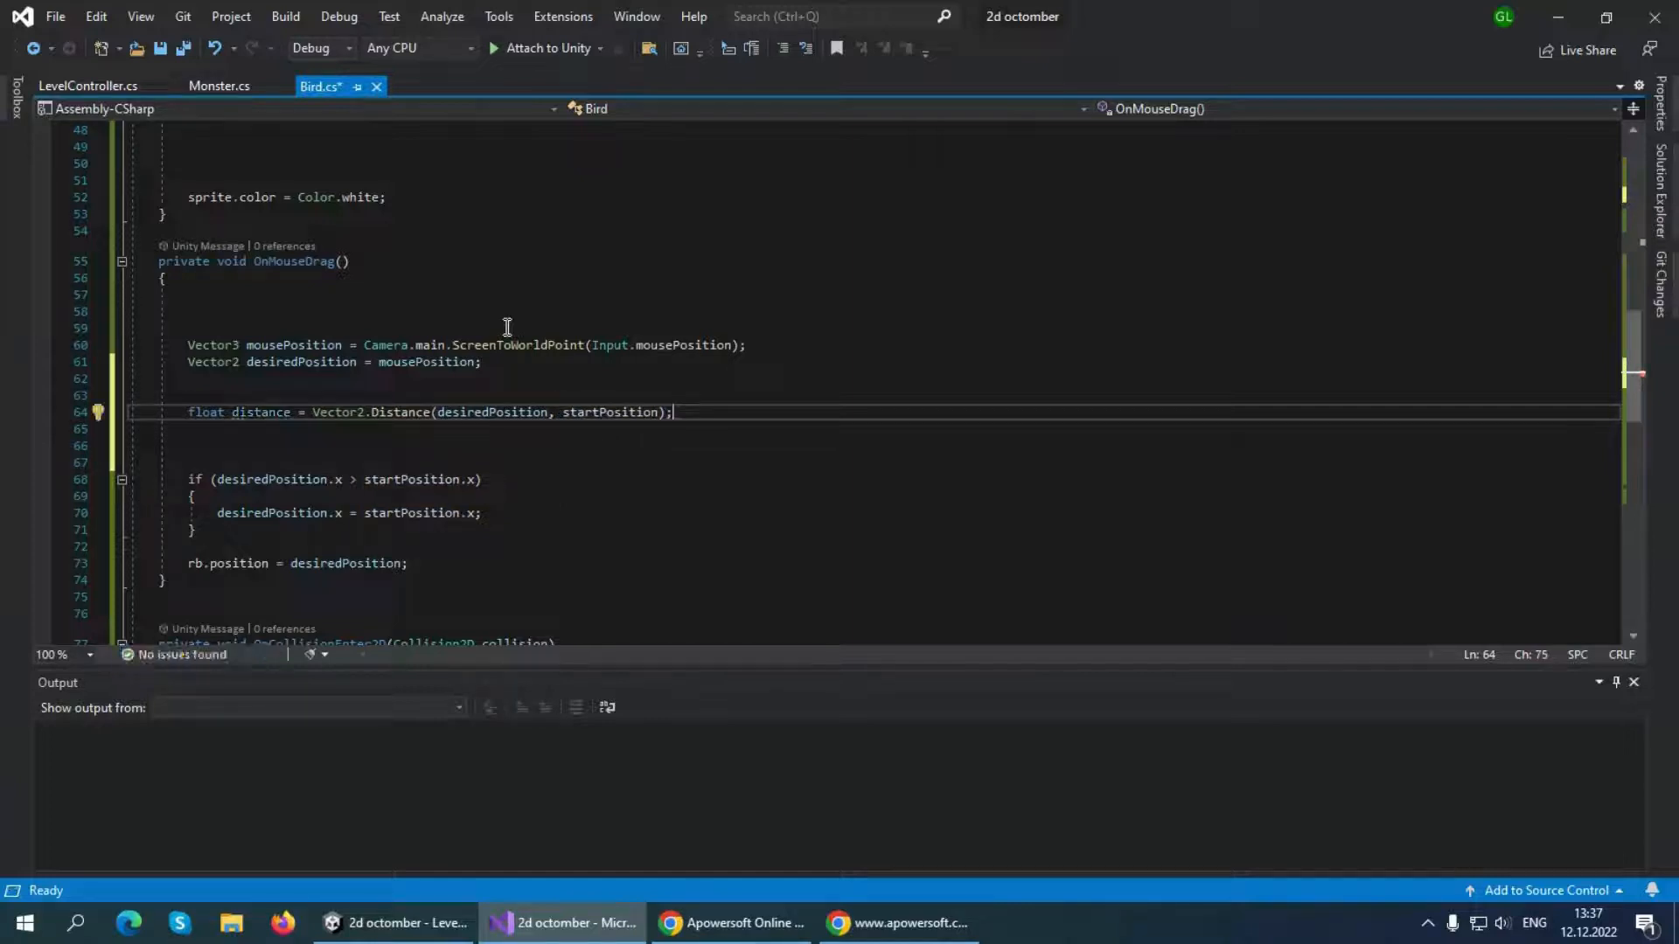
# Add an if statement with the condition distance > maxDrag and an empty braced block below the distance declaration
pyautogui.press('Return')
pyautogui.write('if')
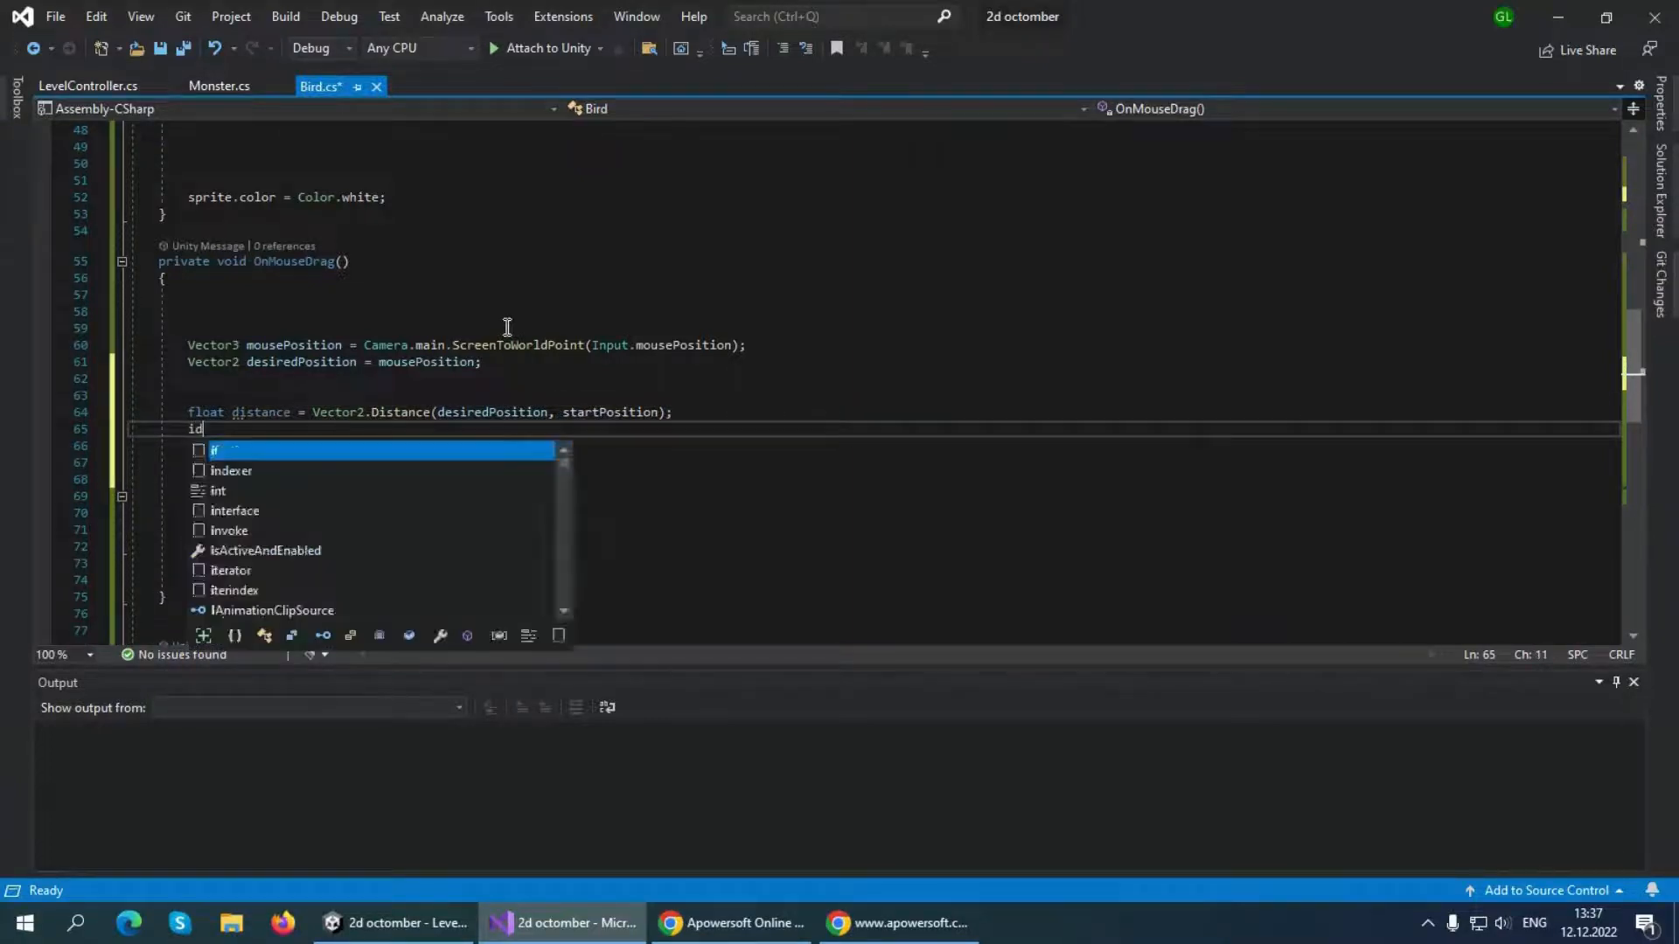
pyautogui.write('(')
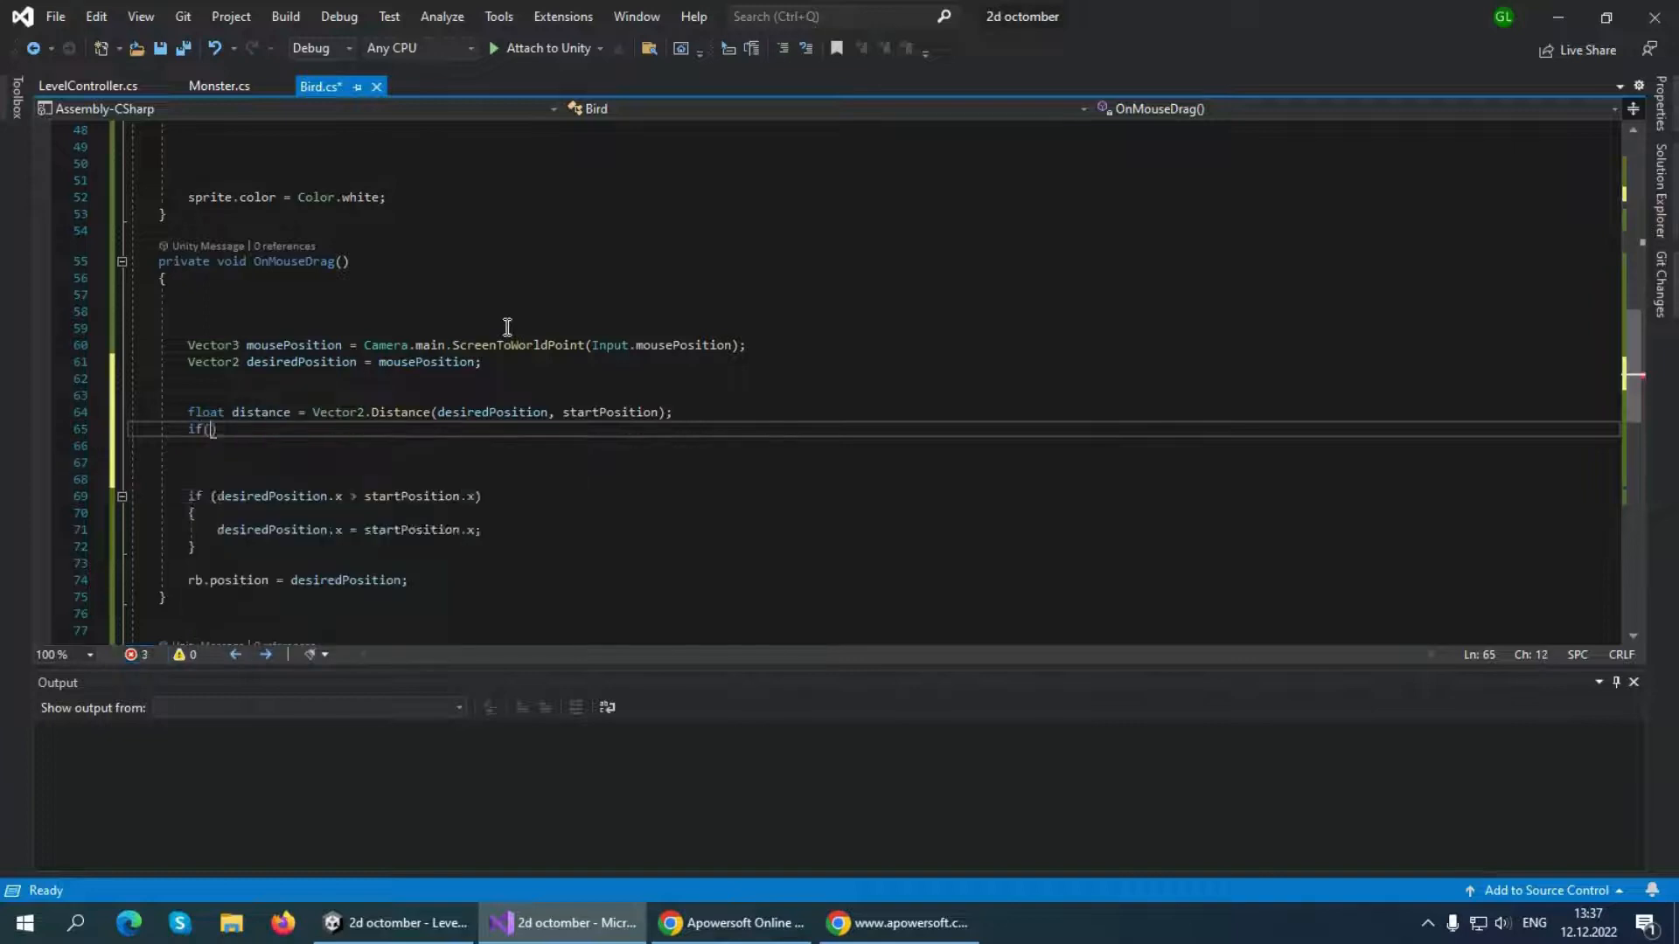
pyautogui.write('distance')
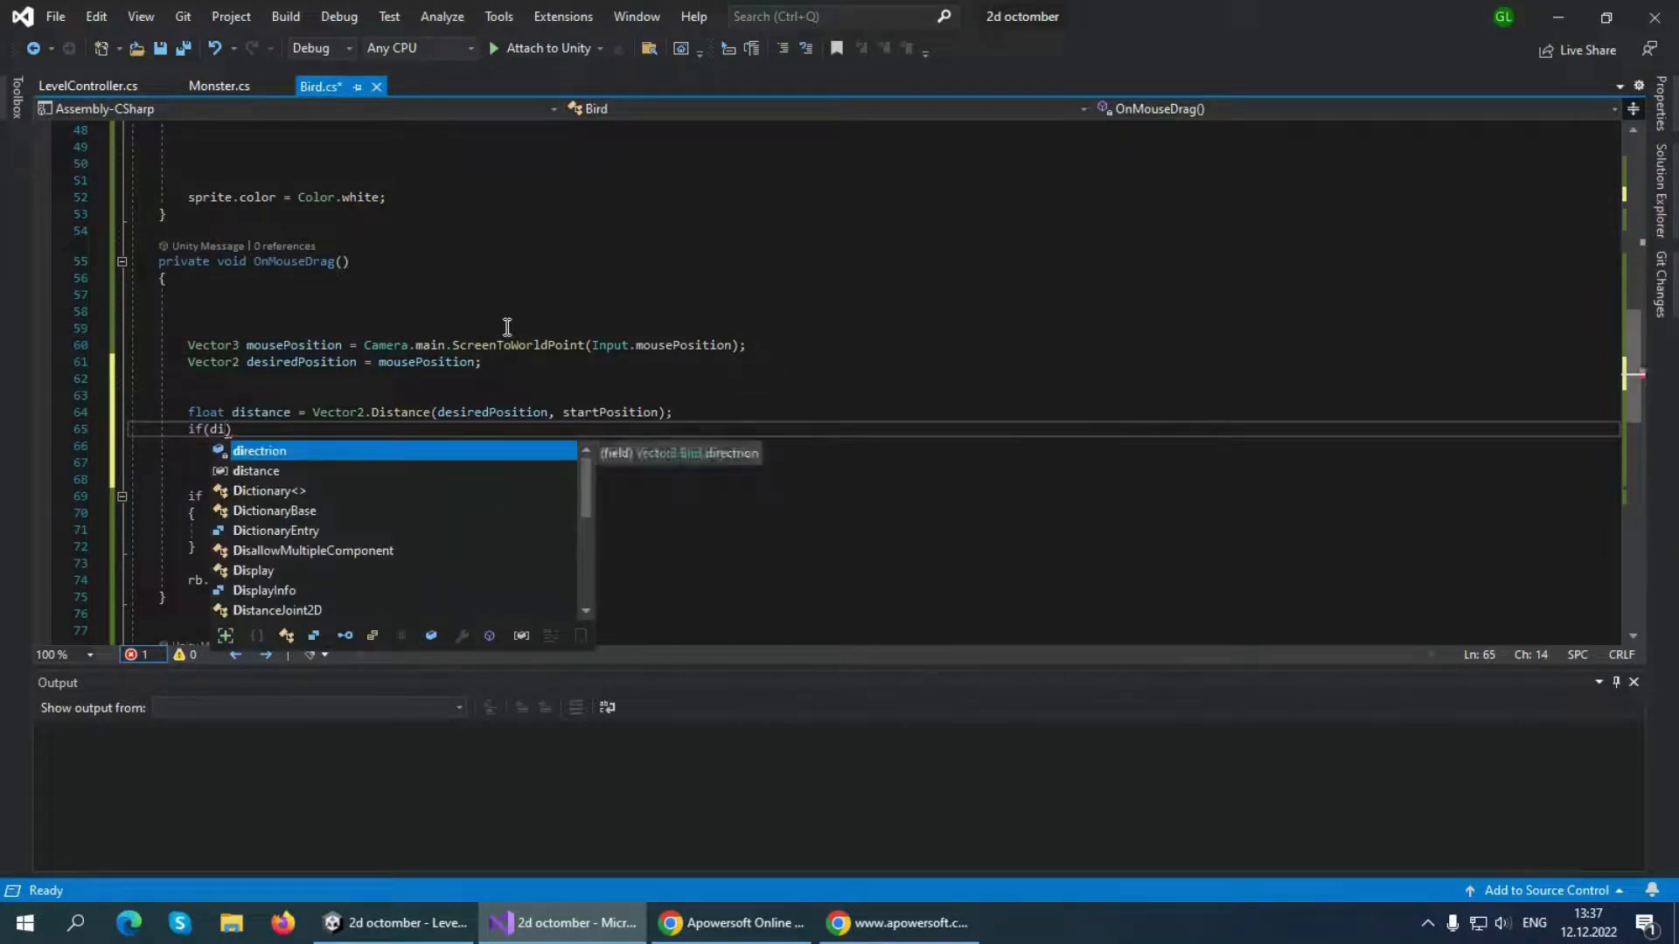
pyautogui.write('>max')
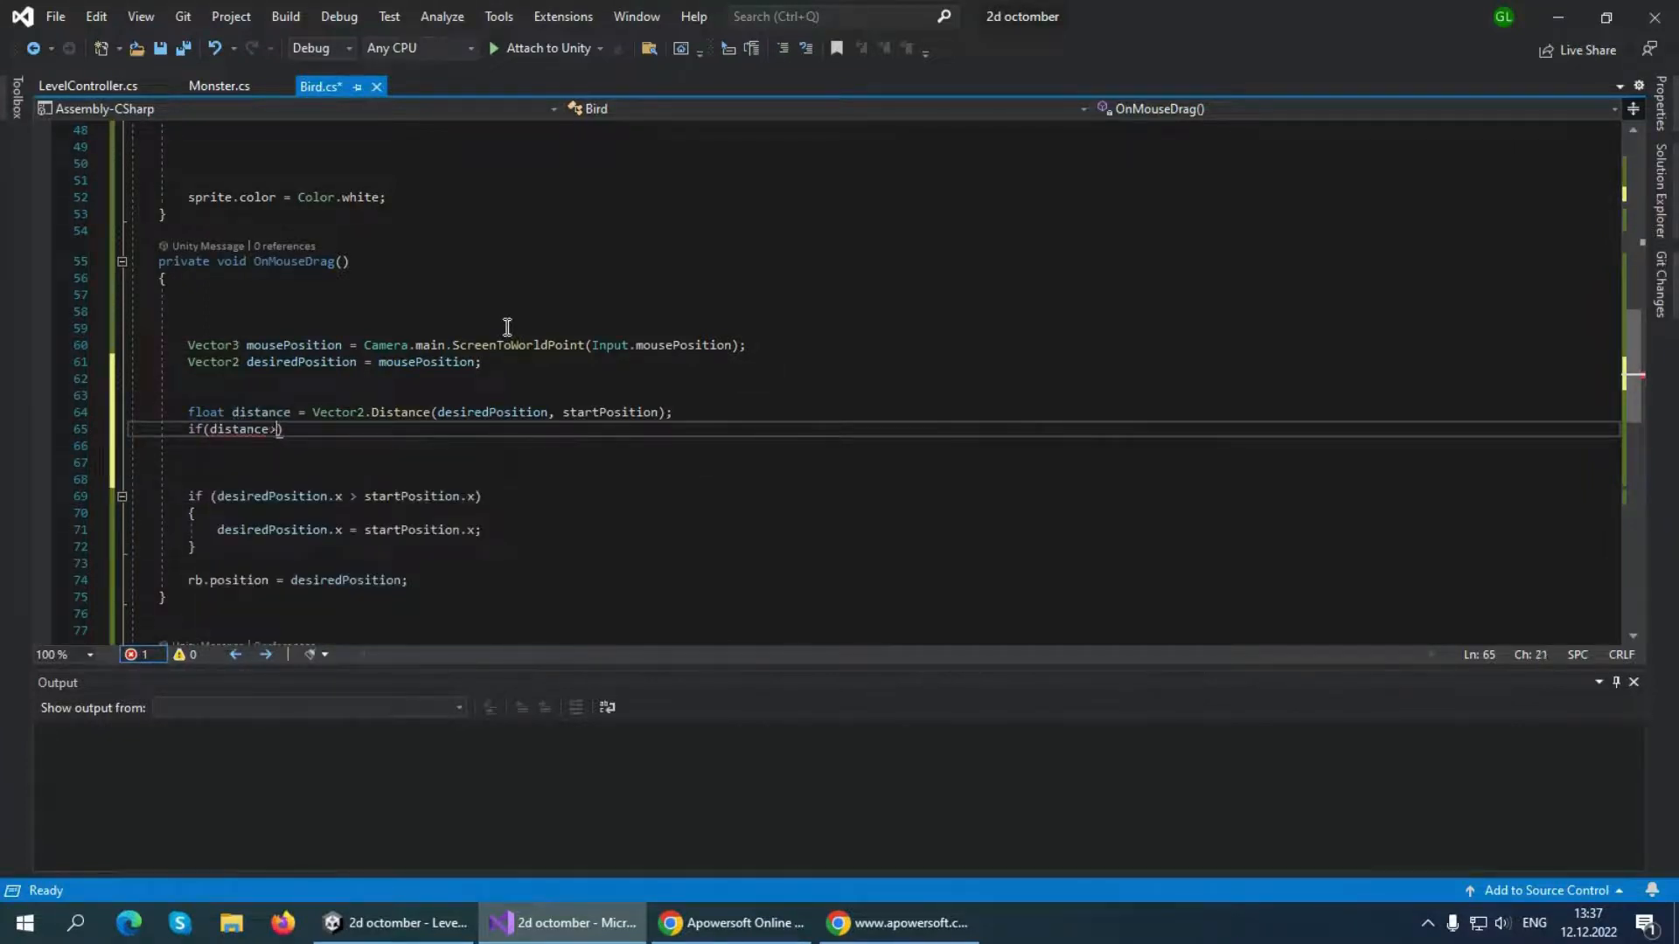
pyautogui.press('Tab')
pyautogui.write(')')
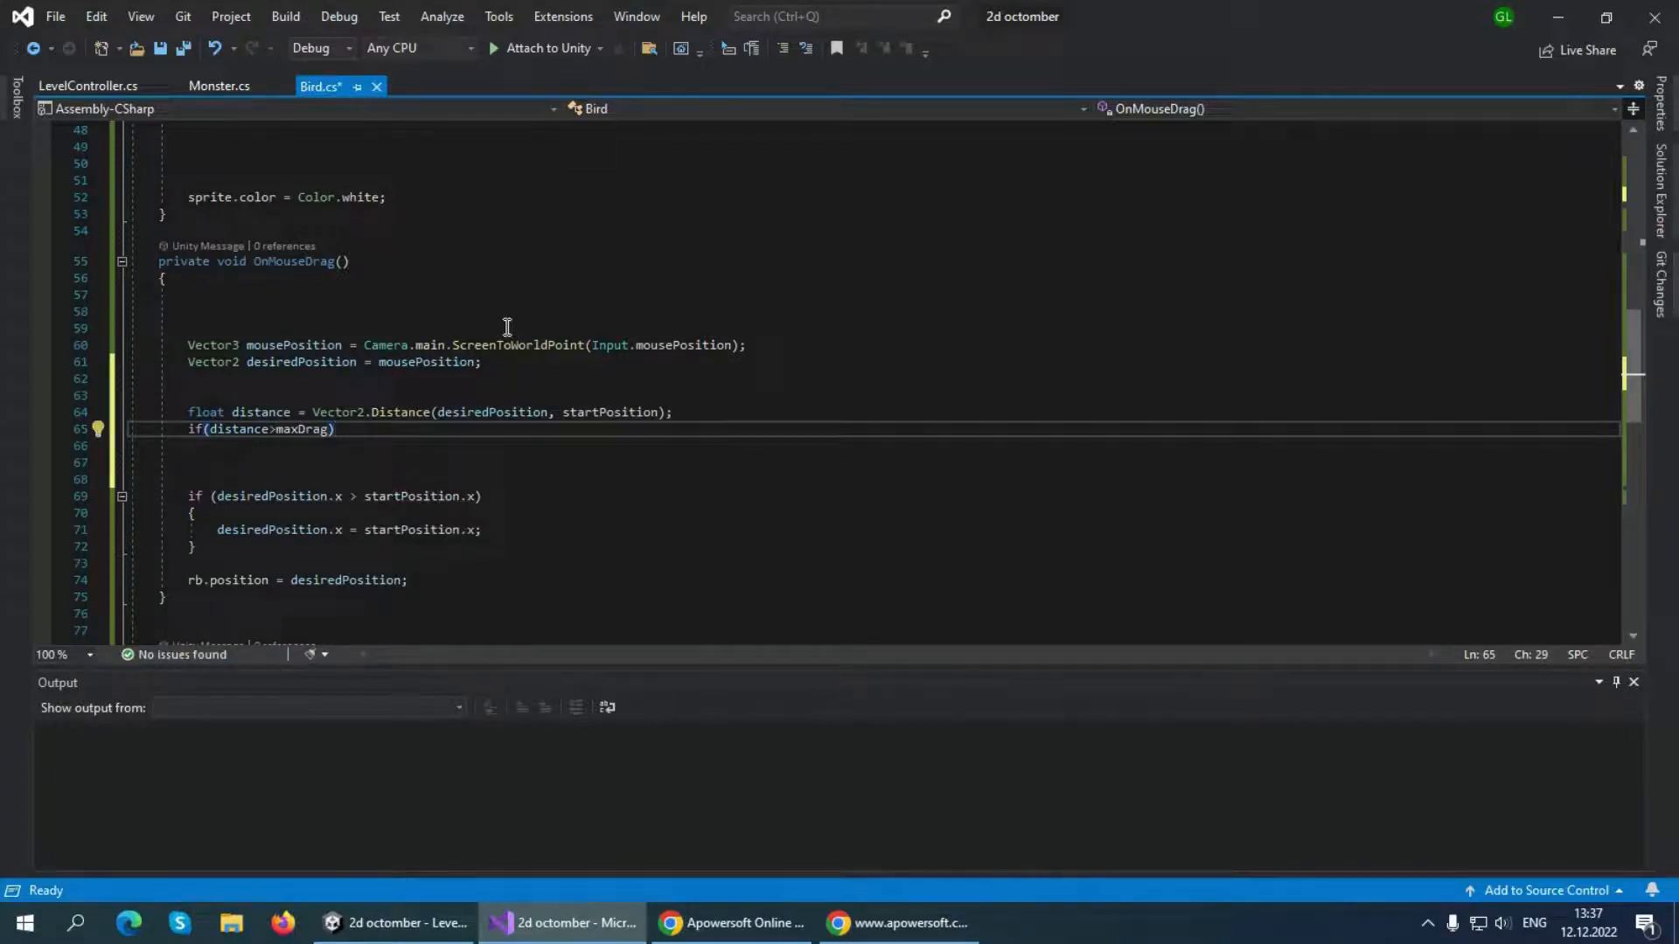
pyautogui.write('{')
pyautogui.press('Return')
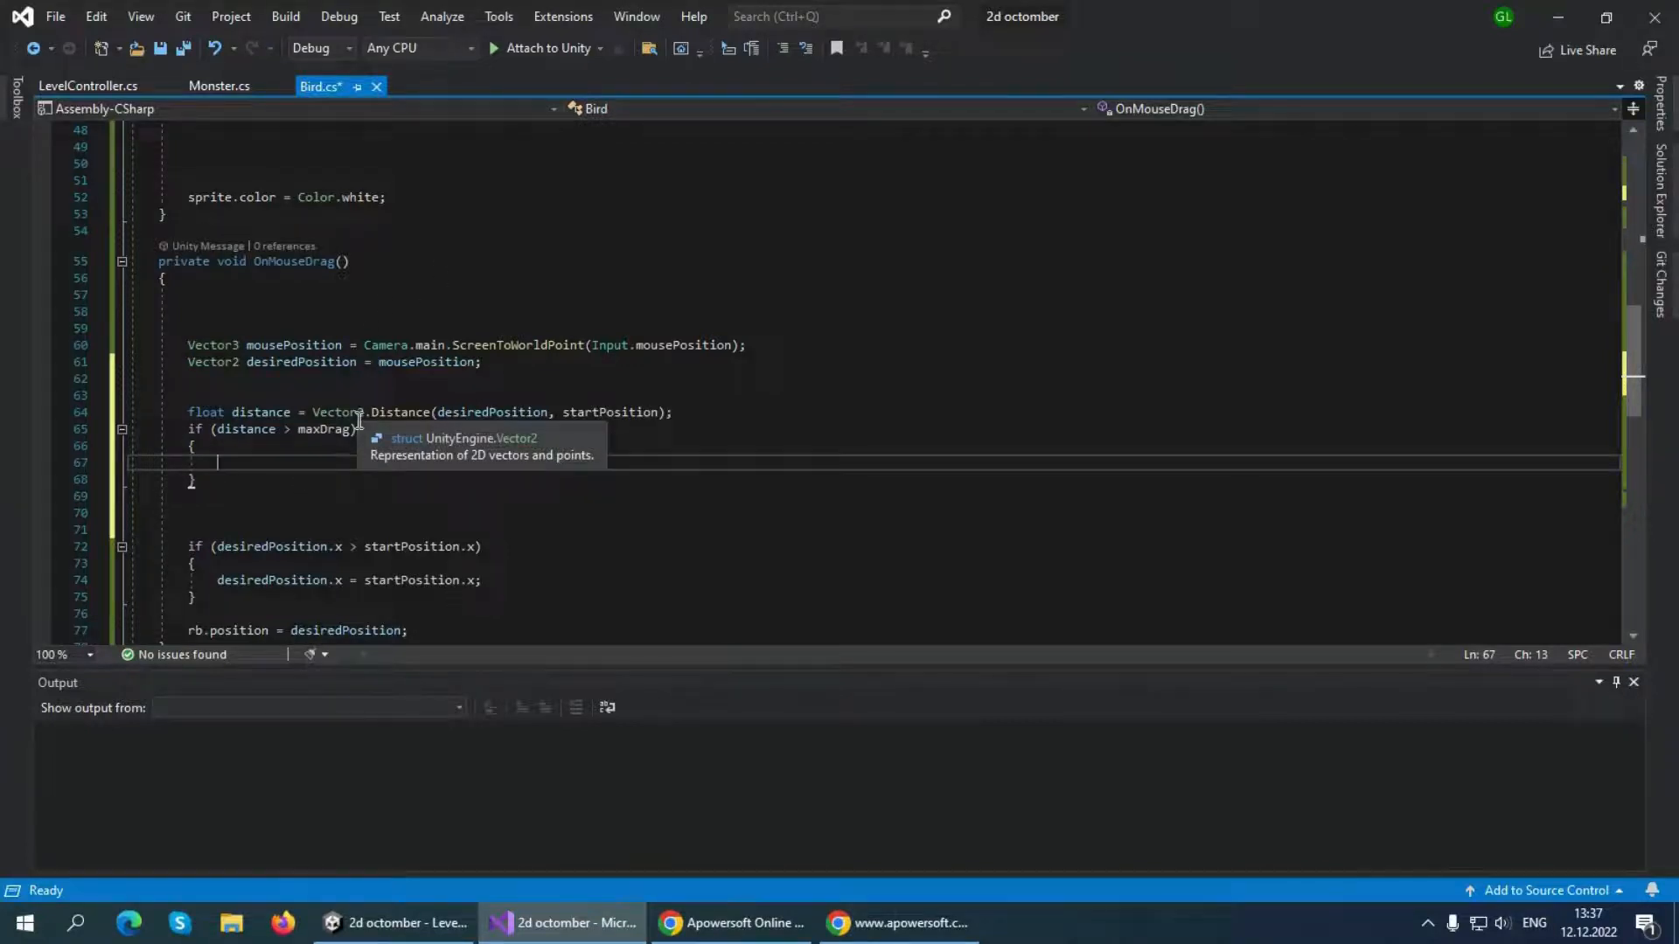
# In the distance > maxDrag block, add the statement directrion = desiredPosition - startPosition;
pyautogui.write('directrion ')
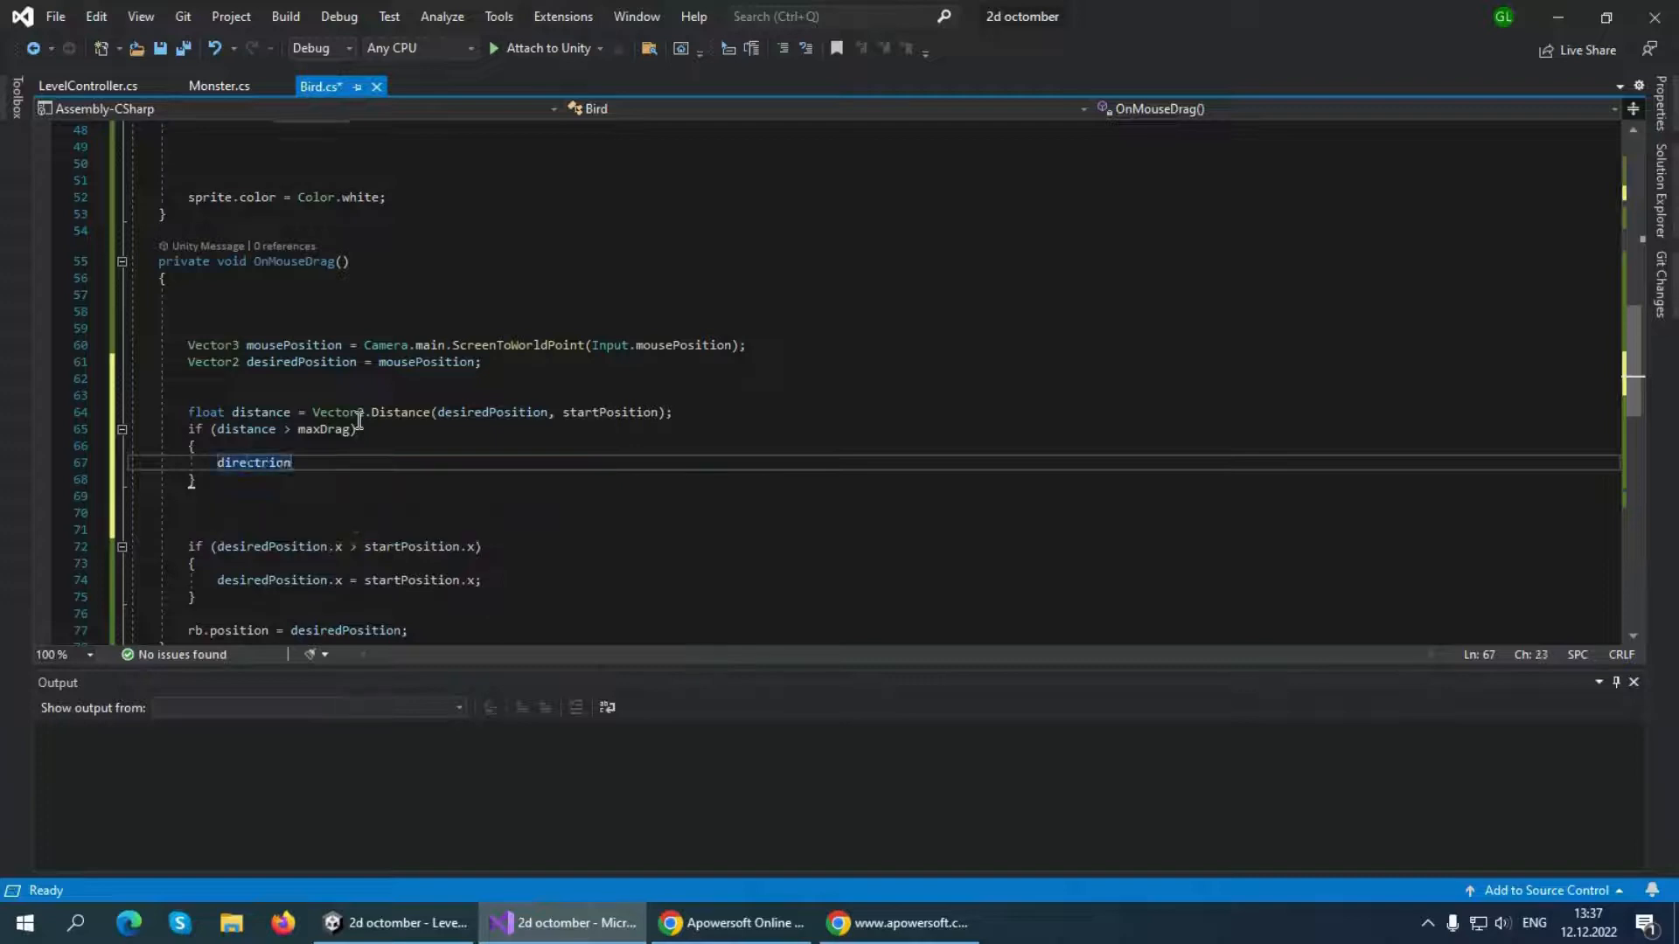
pyautogui.write('= desiredPosition ')
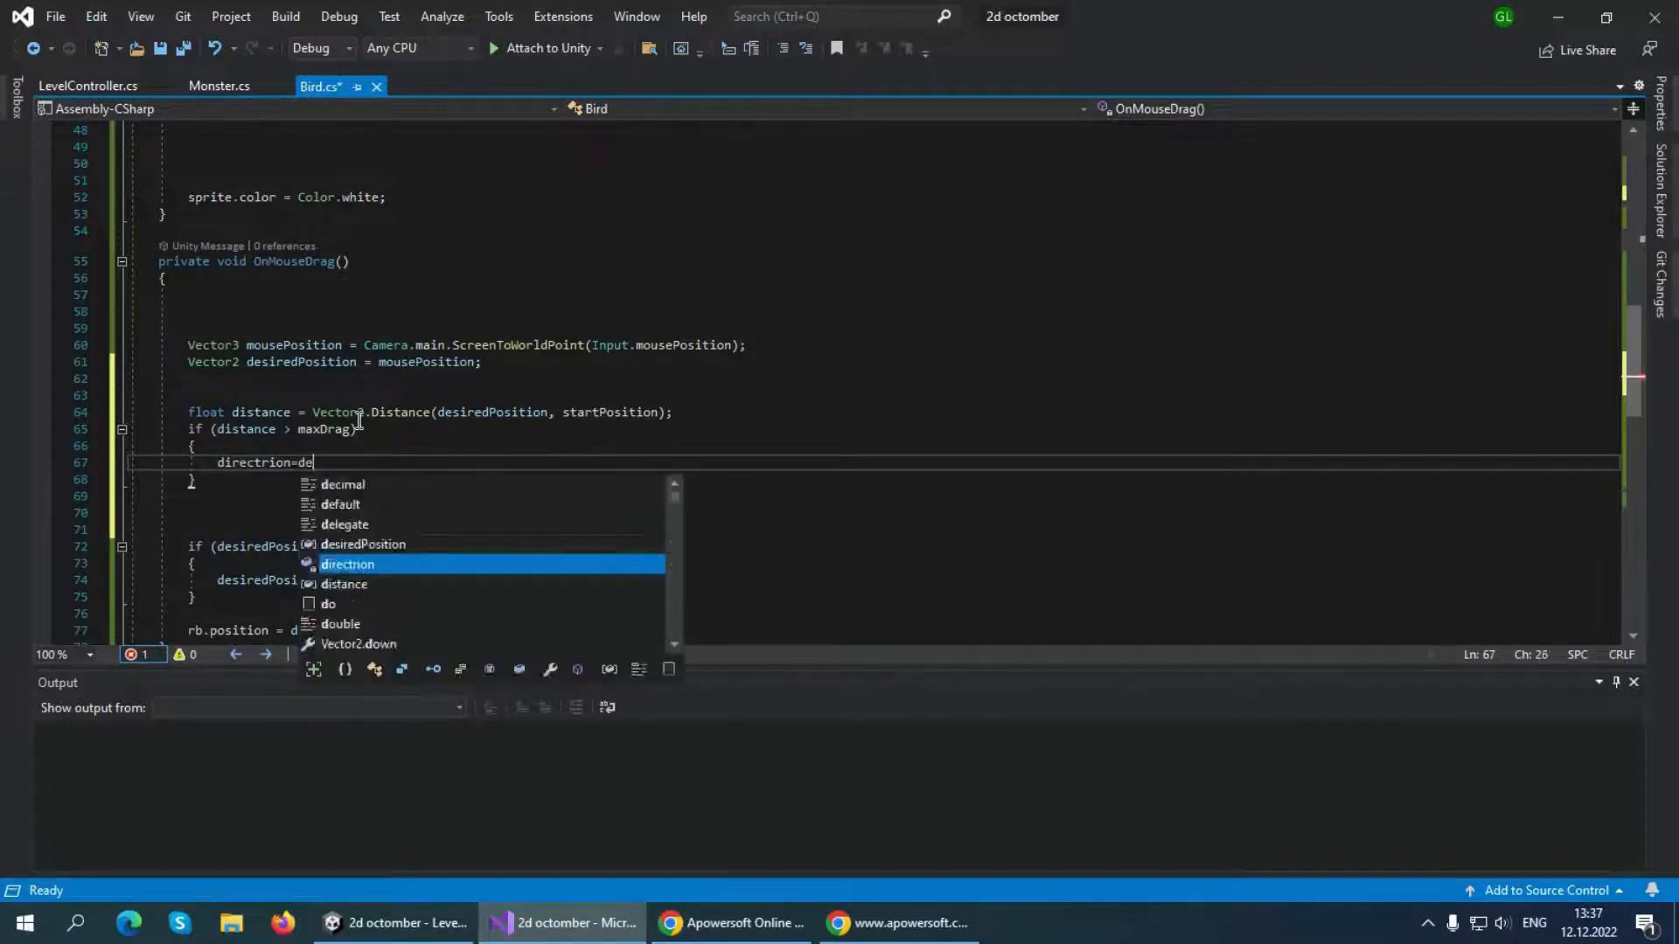
pyautogui.write('- ')
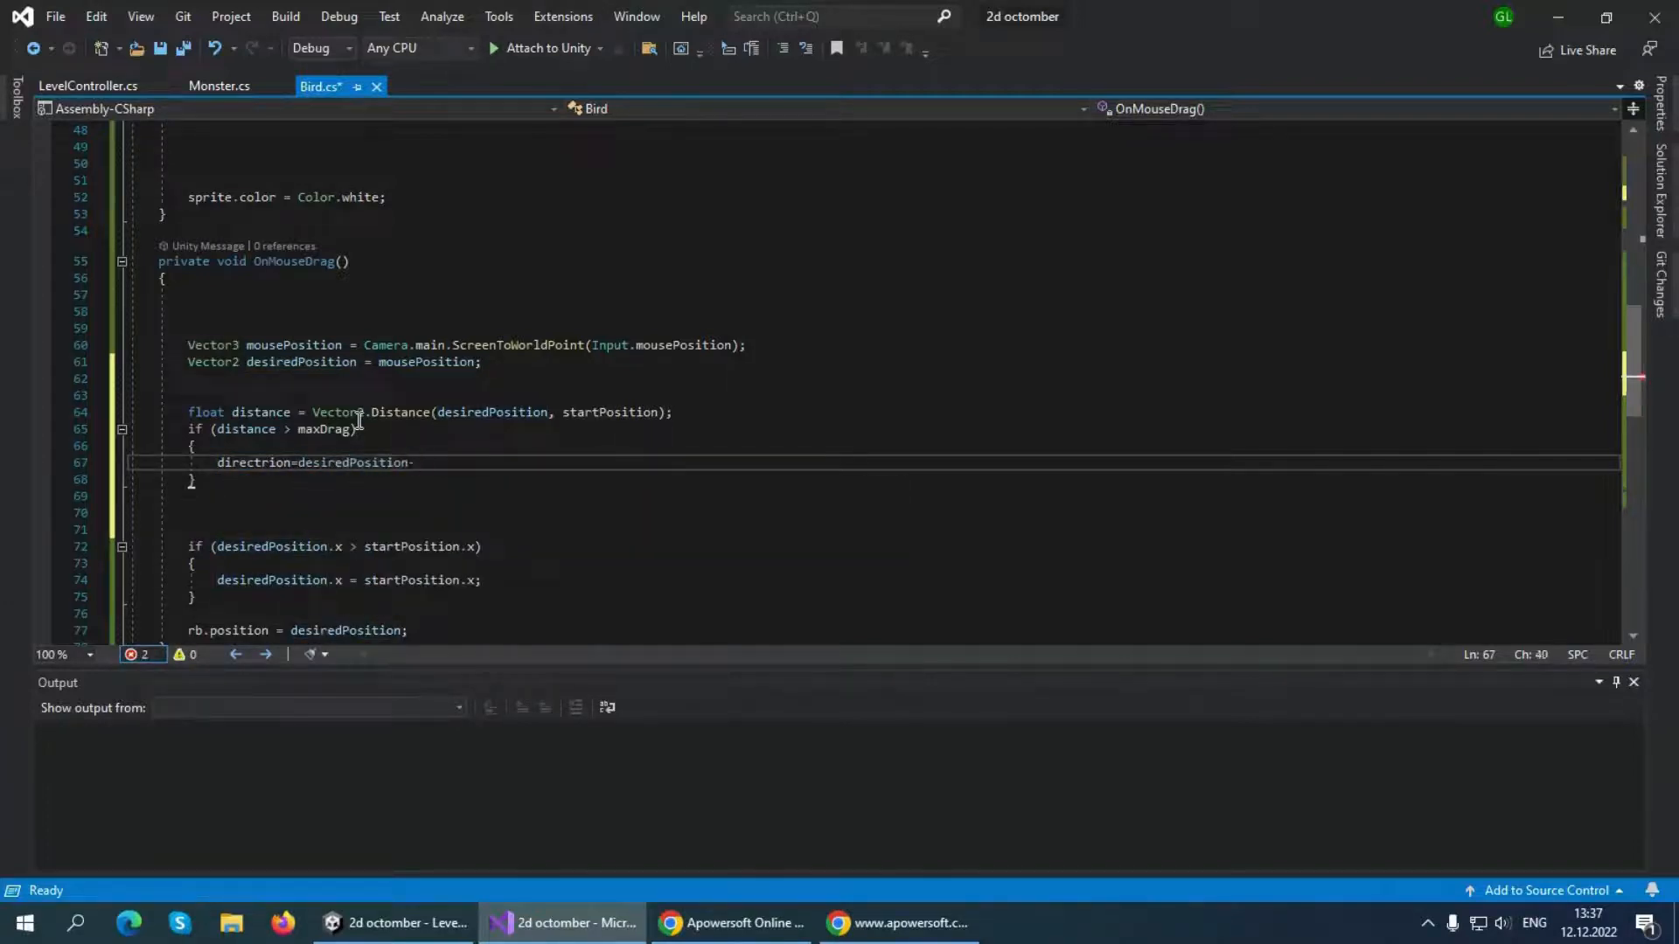
pyautogui.write('startPosition;')
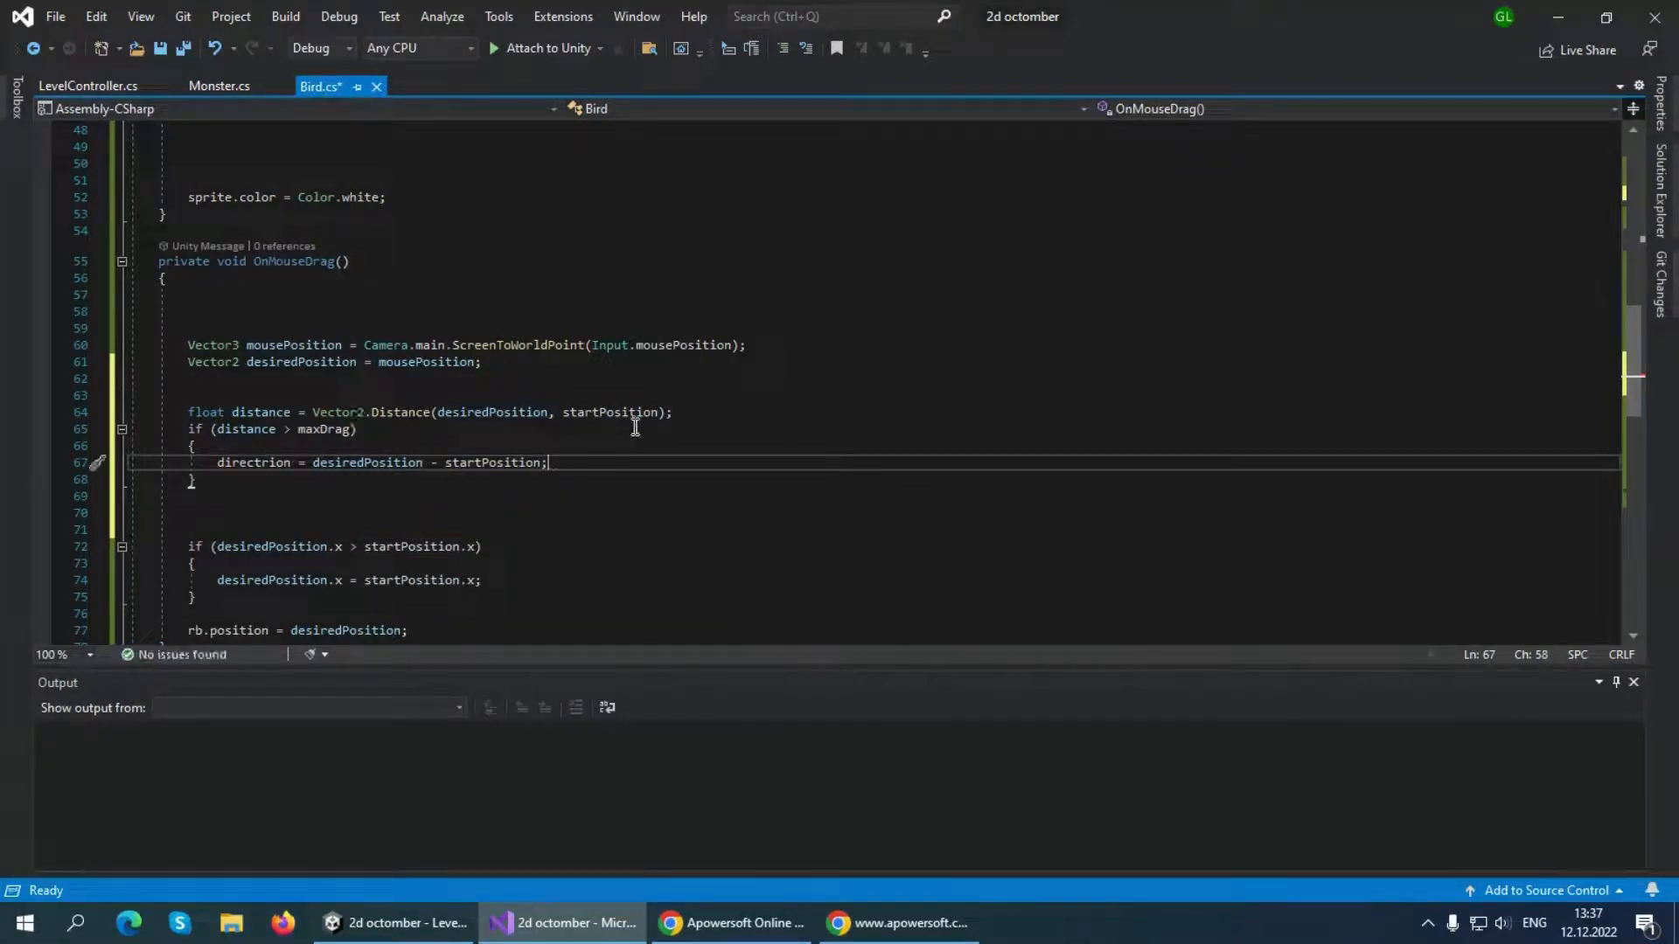
# Add a directrion.Normalize(); call on a new line below the directrion assignment
pyautogui.press('Return')
pyautogui.write('directrion')
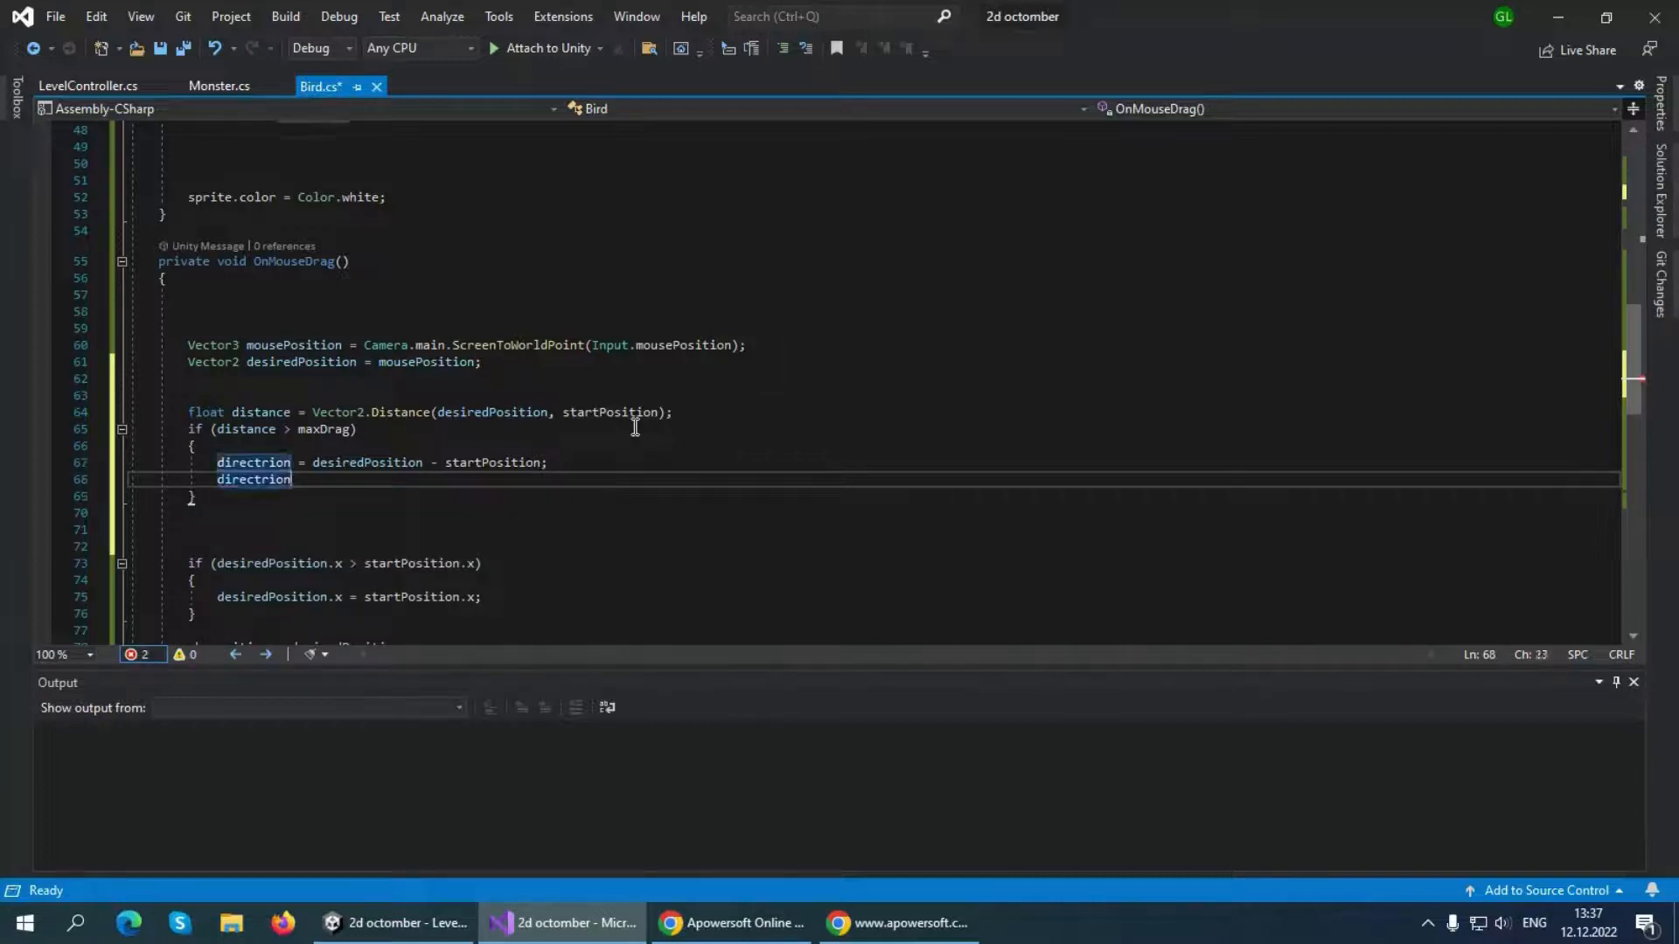
pyautogui.write('.n')
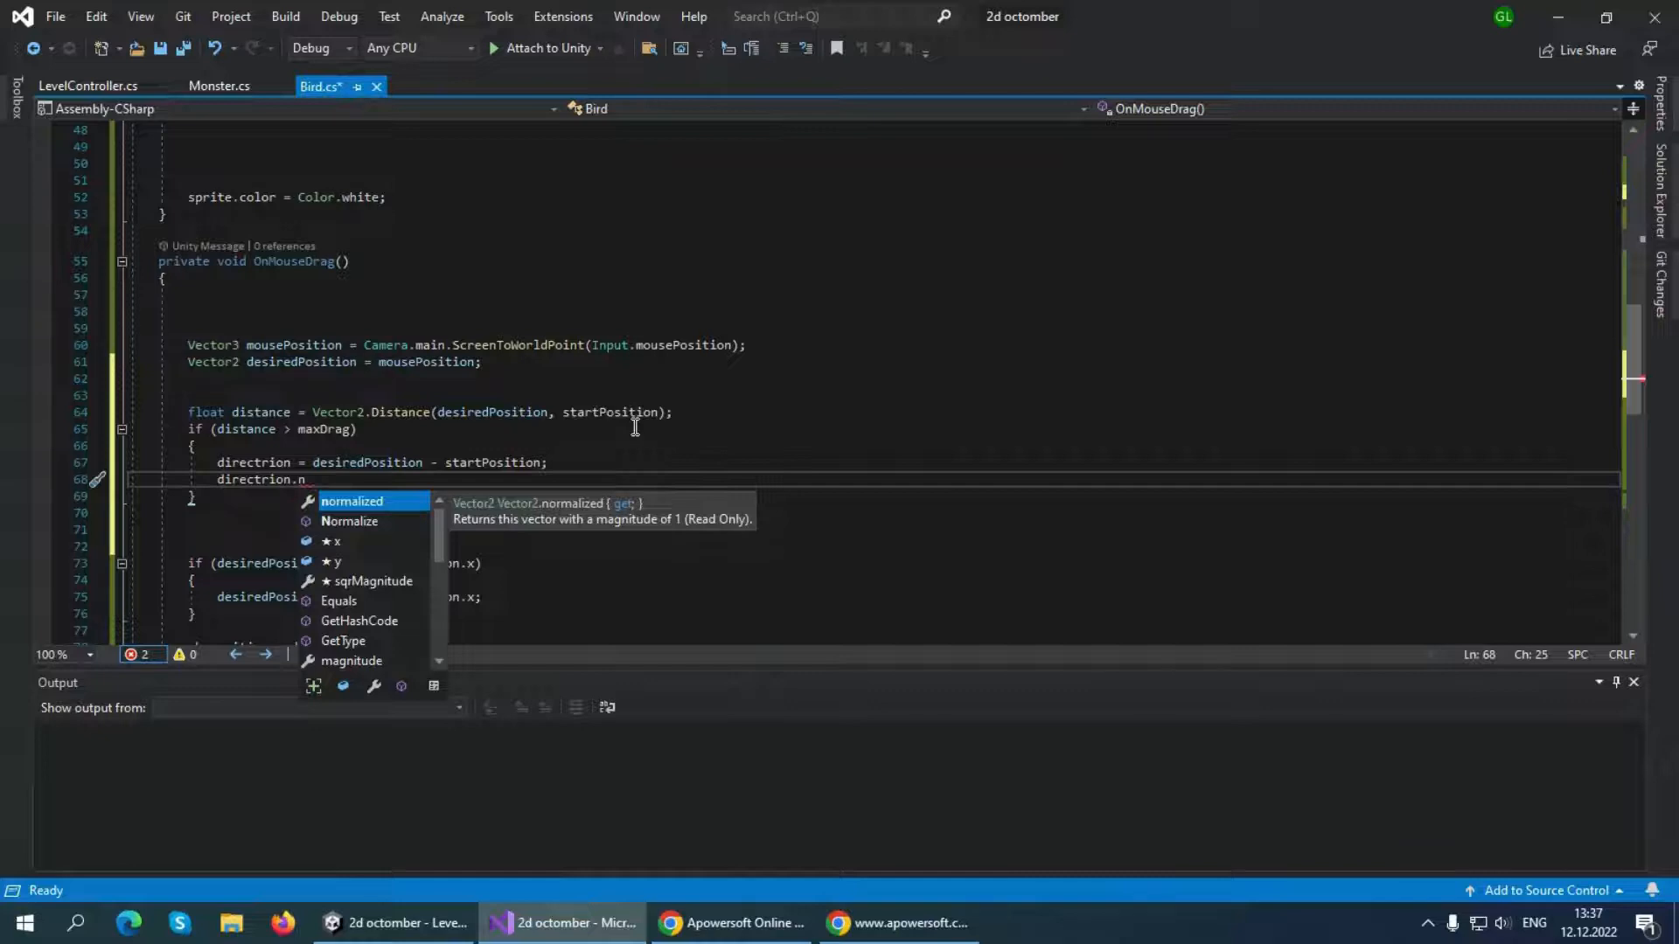
pyautogui.press('Down')
pyautogui.press('Tab')
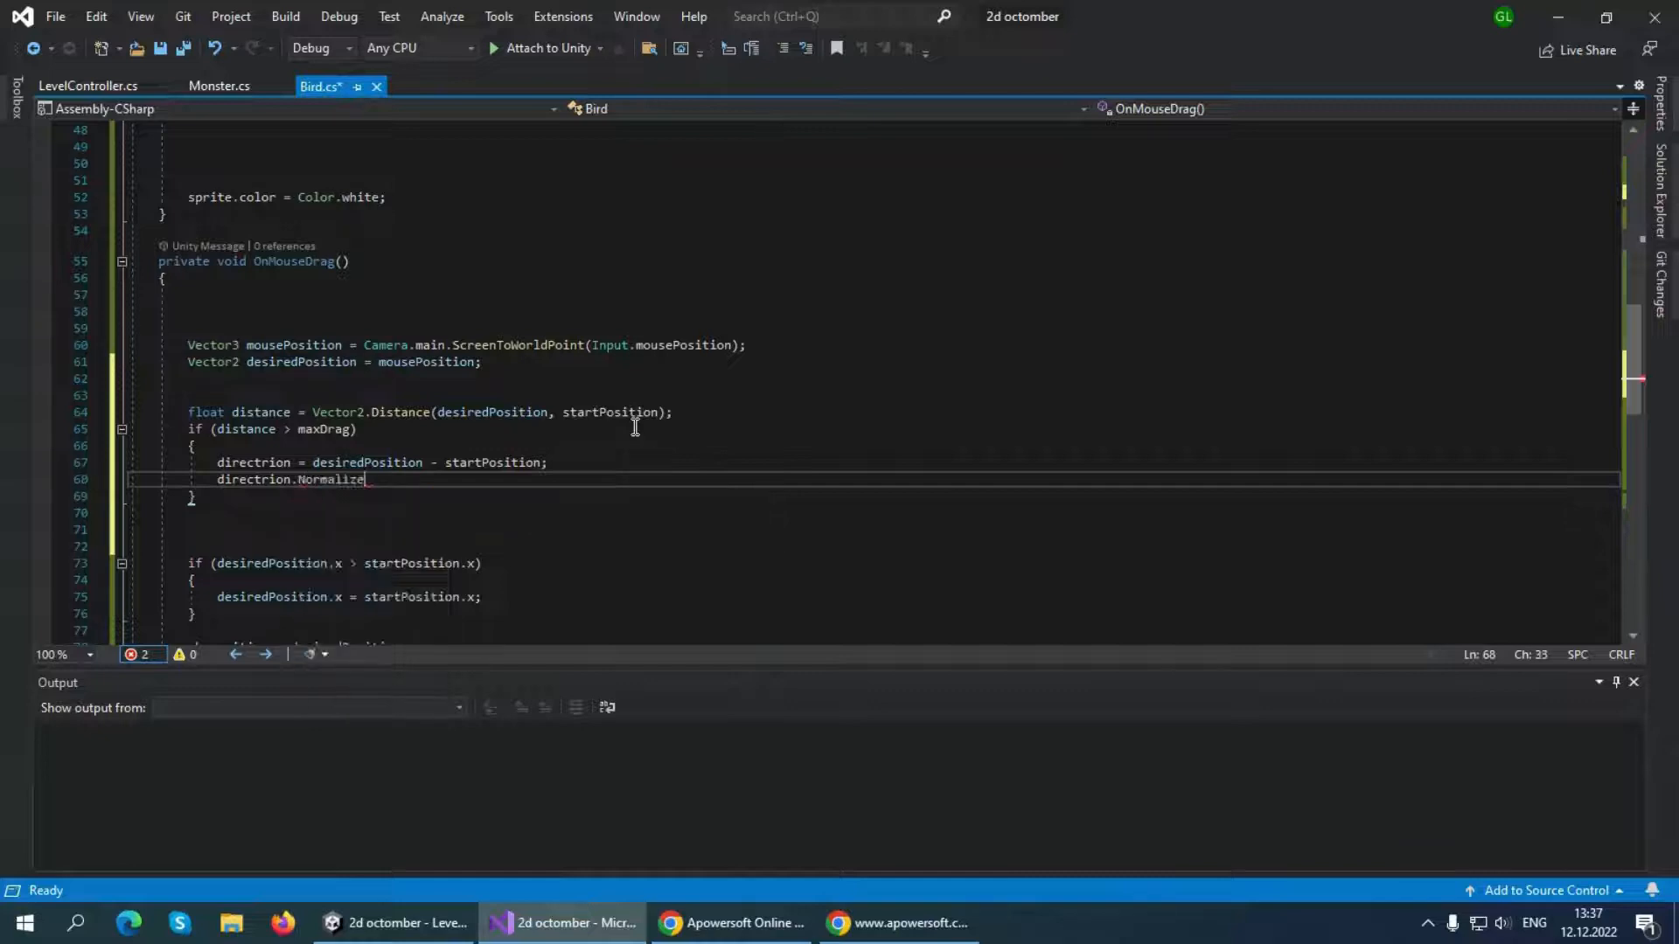
pyautogui.write('();')
# Below the Normalize call, add the line desiredPosition = startPosition + (directrion * maxDrag);
pyautogui.press('Return')
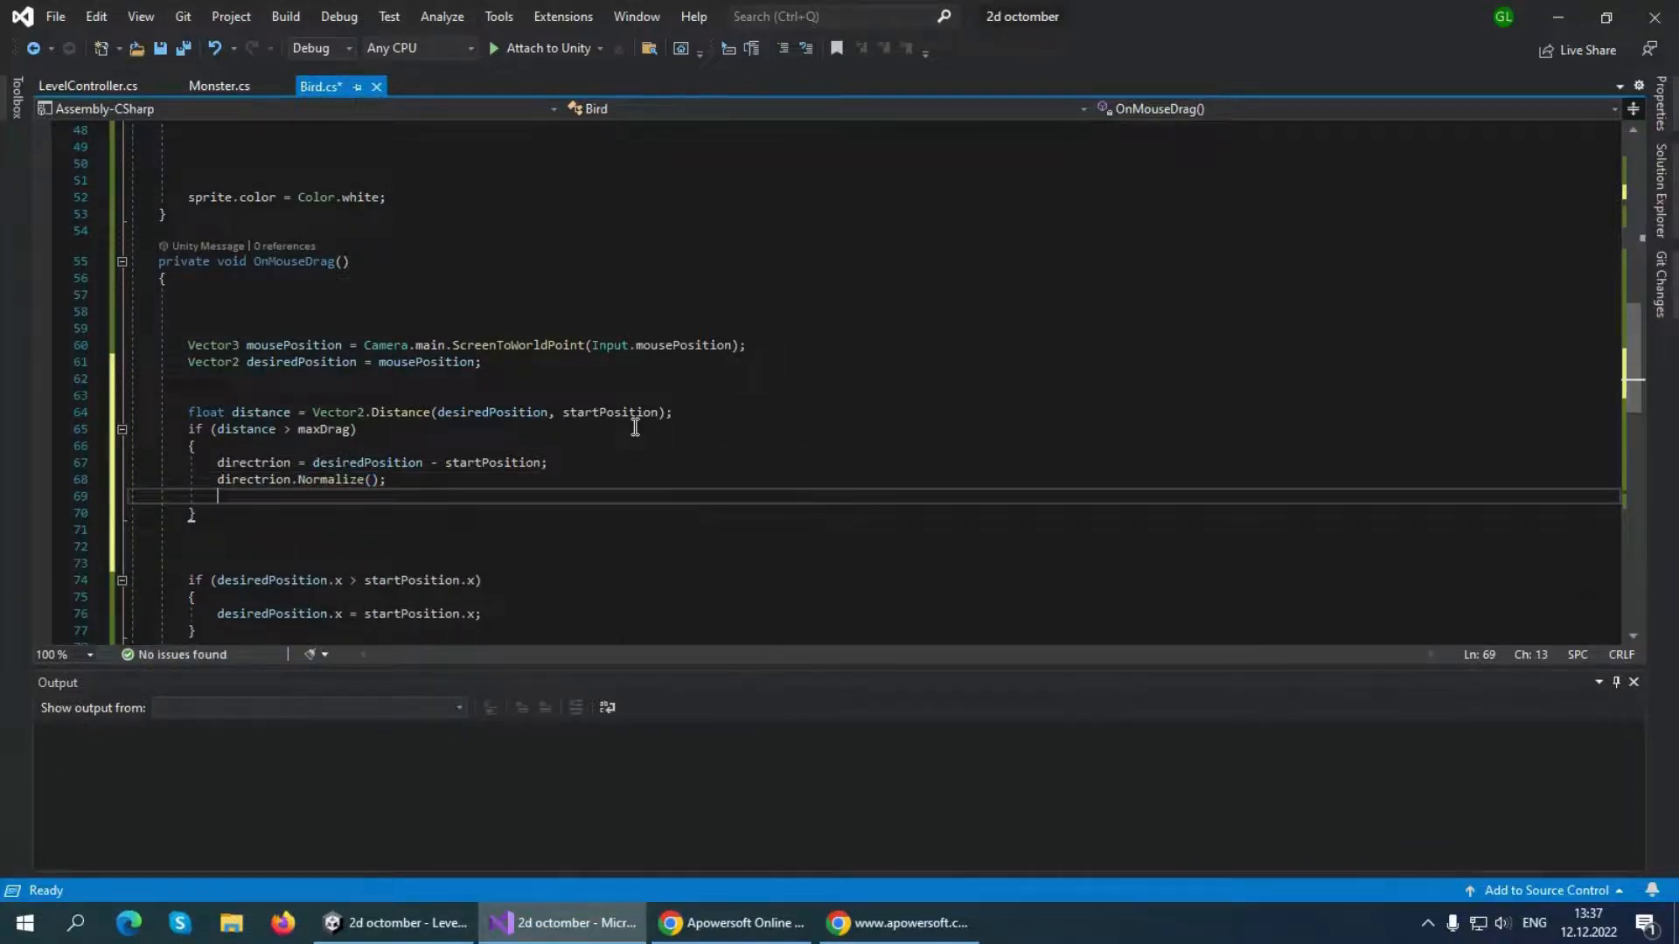
pyautogui.write('desi')
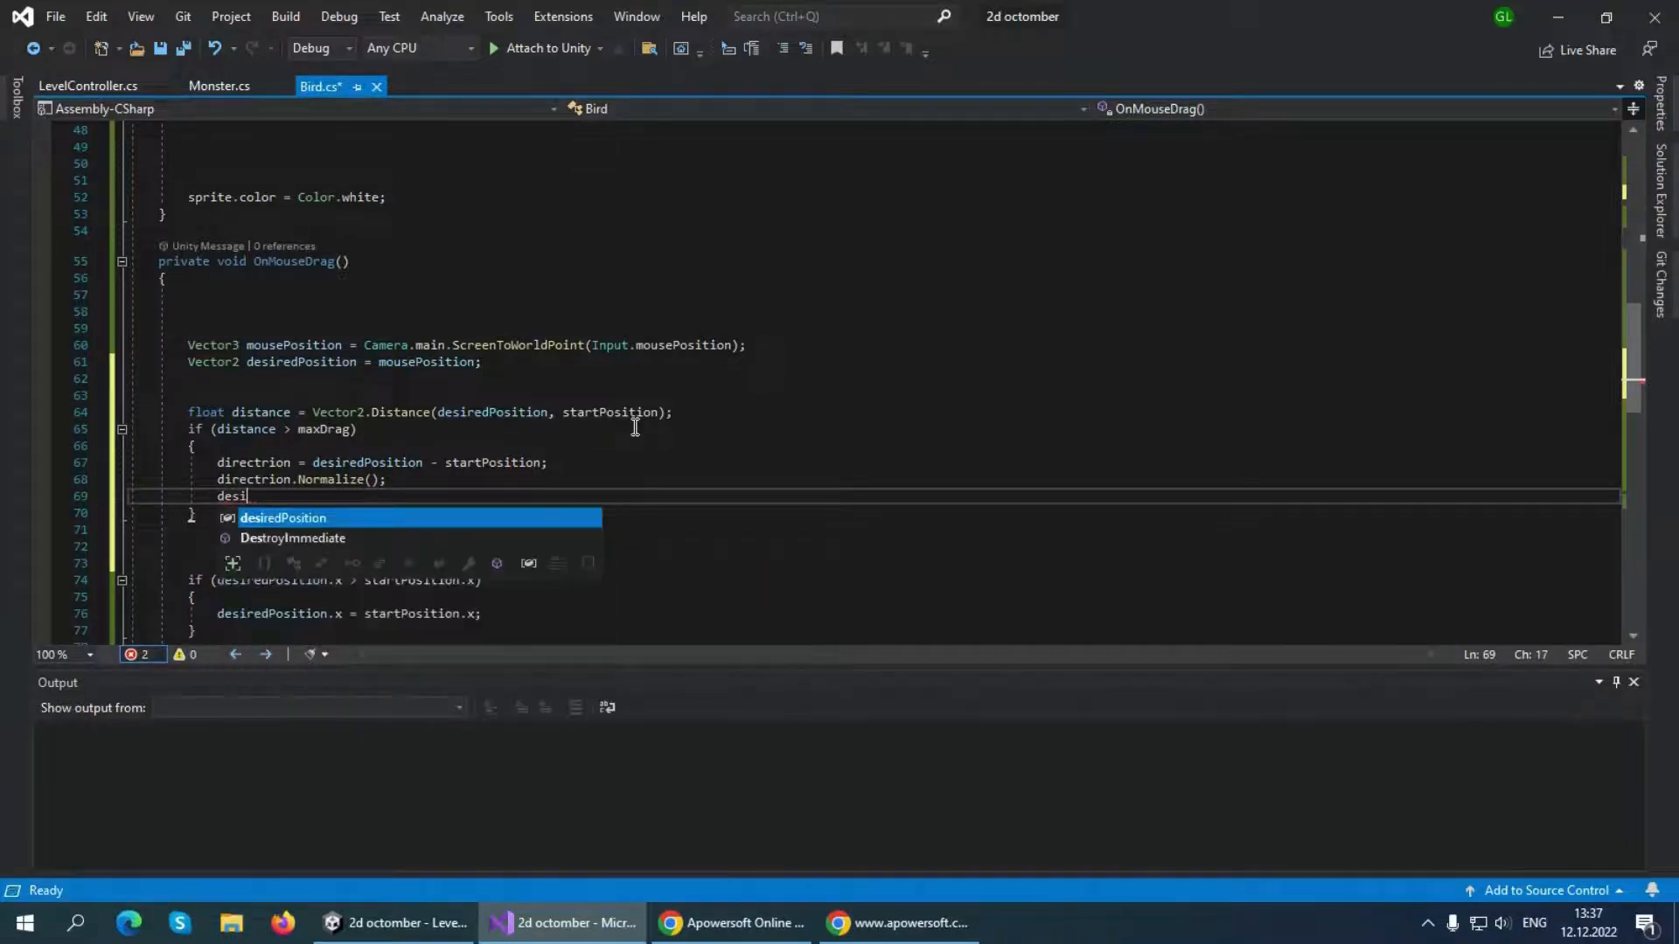
pyautogui.press('Tab')
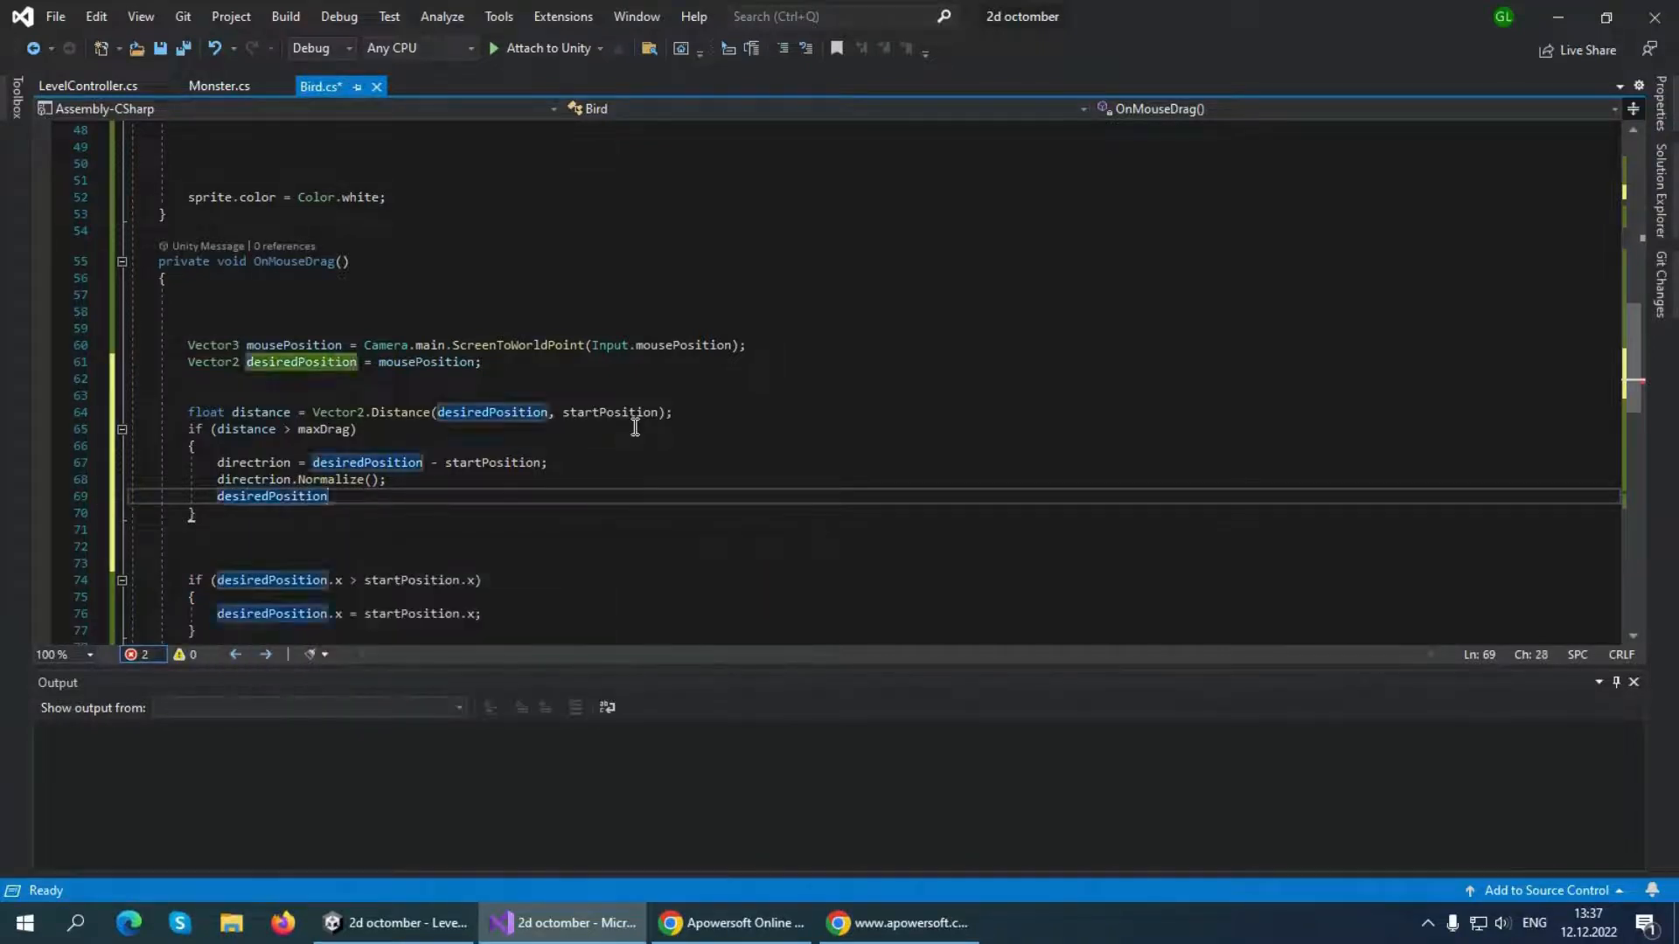
pyautogui.write('=star')
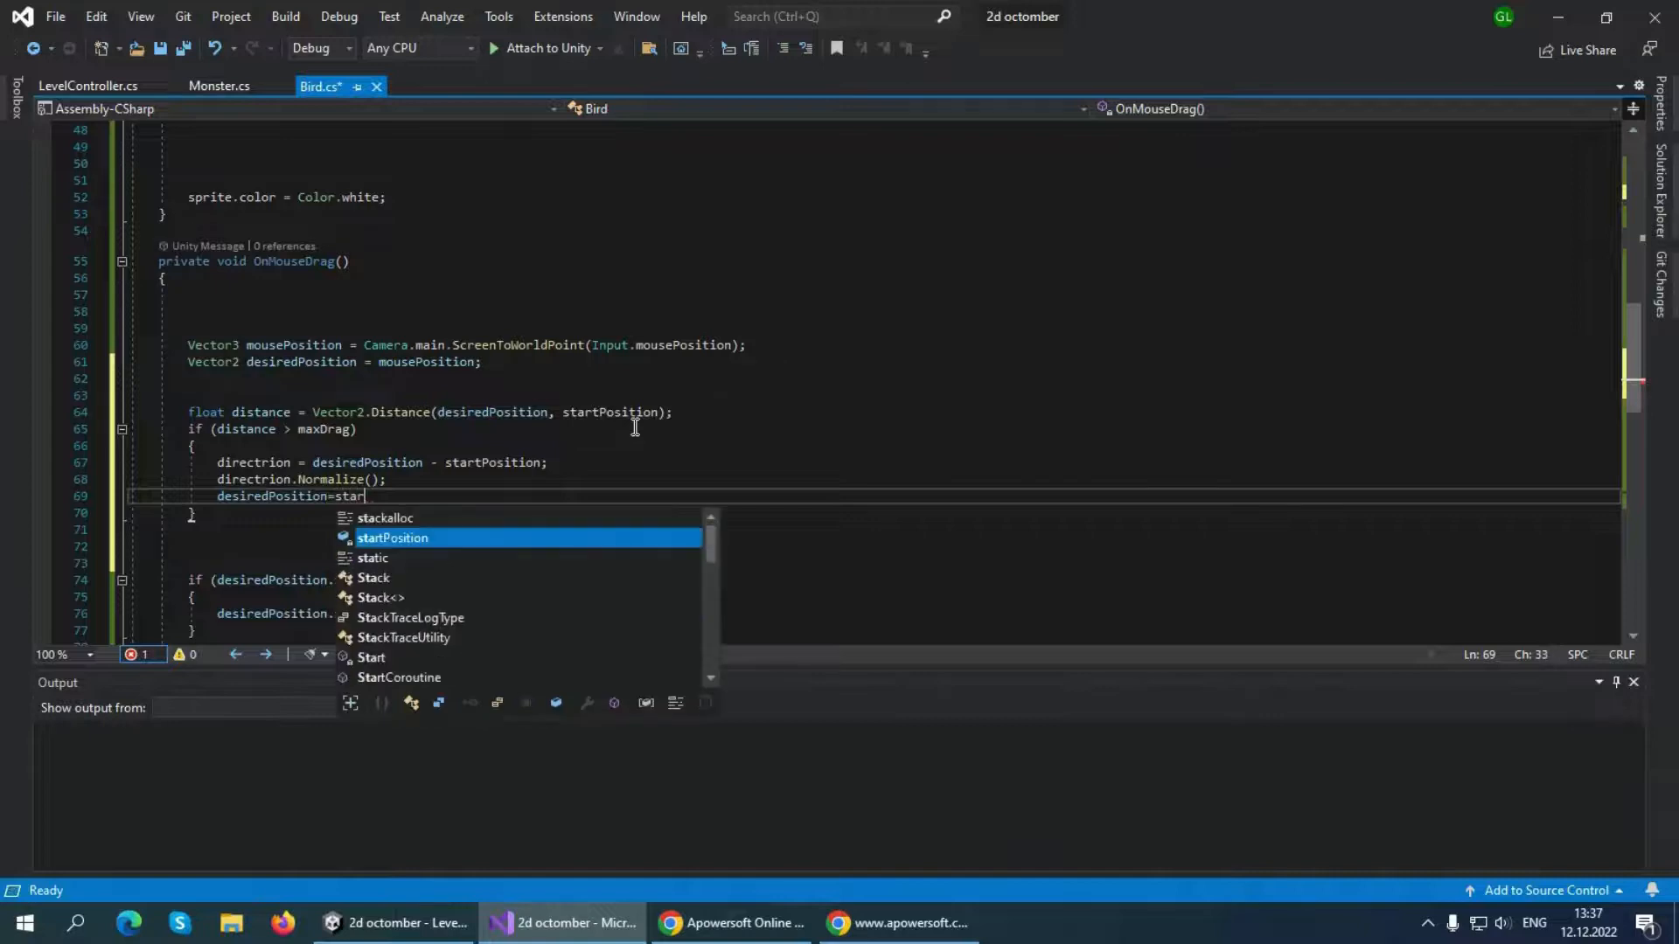
pyautogui.press('Tab')
pyautogui.write('+')
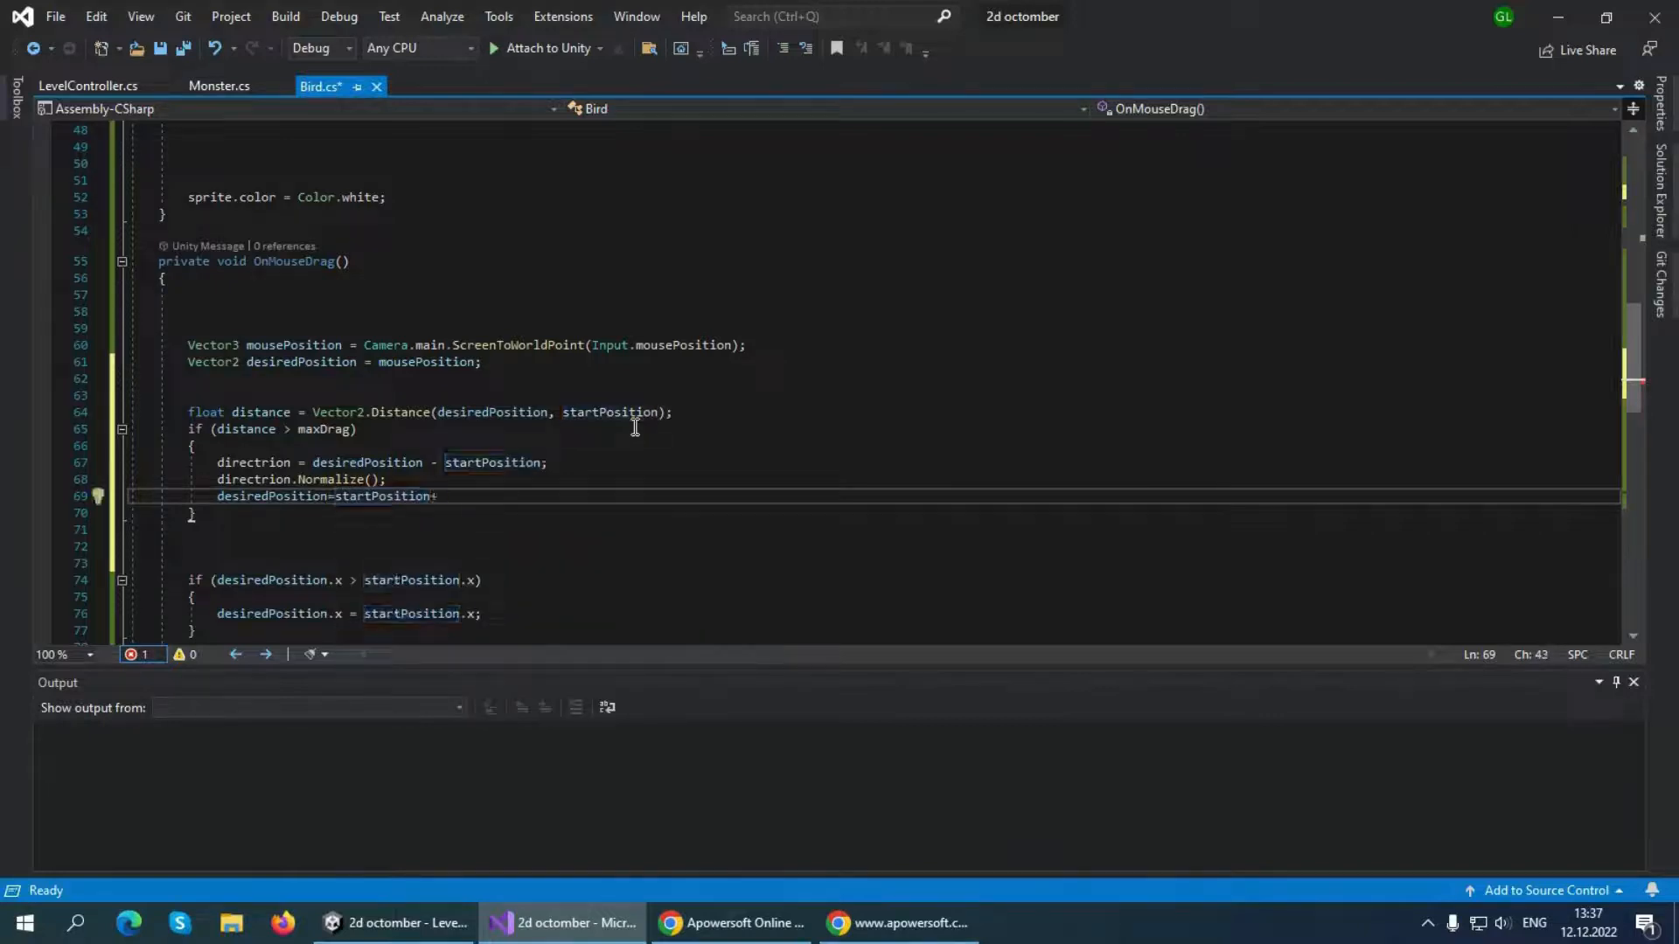
pyautogui.write('(dire')
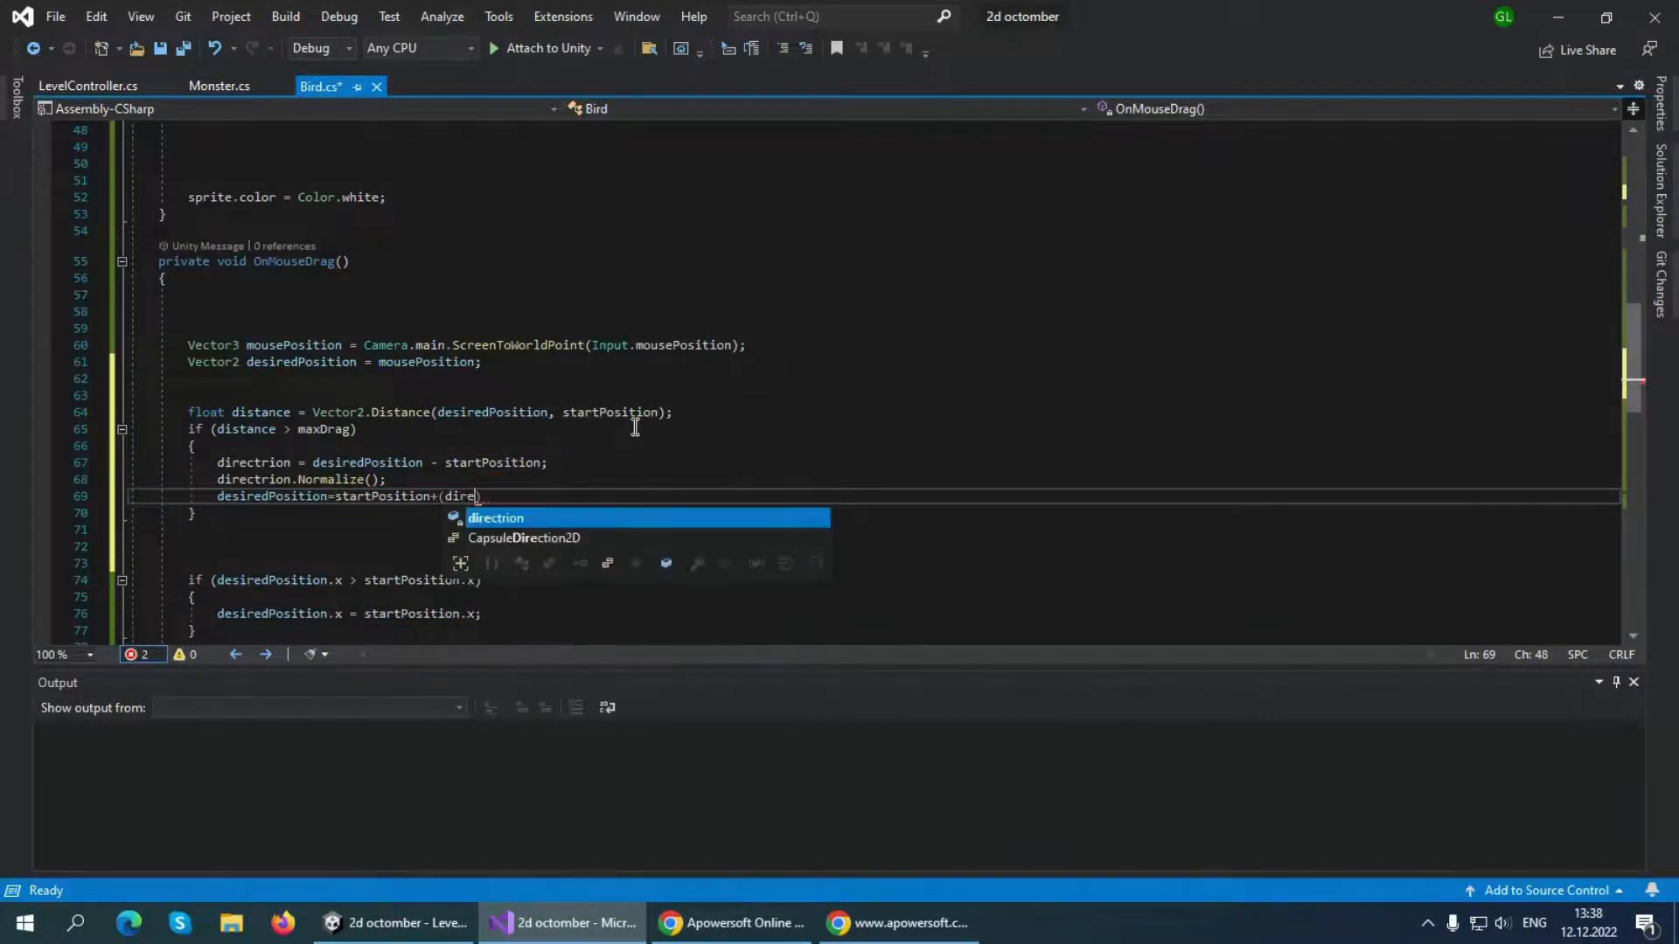
pyautogui.press('Tab')
pyautogui.write('* ')
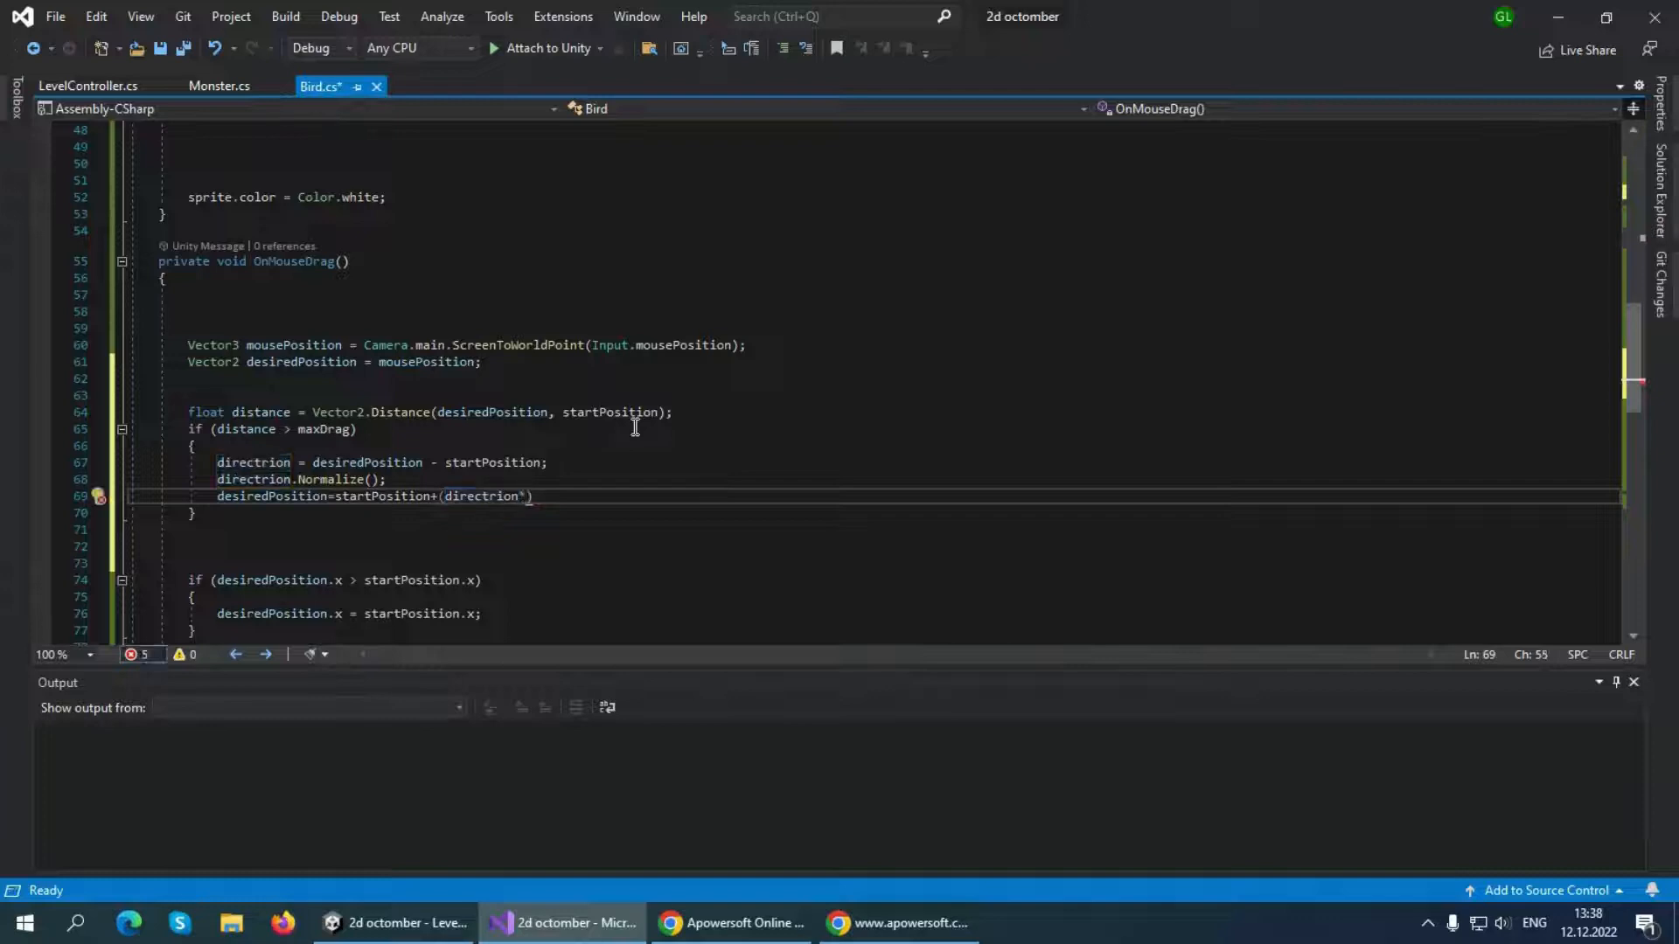
pyautogui.write('maxDrag);')
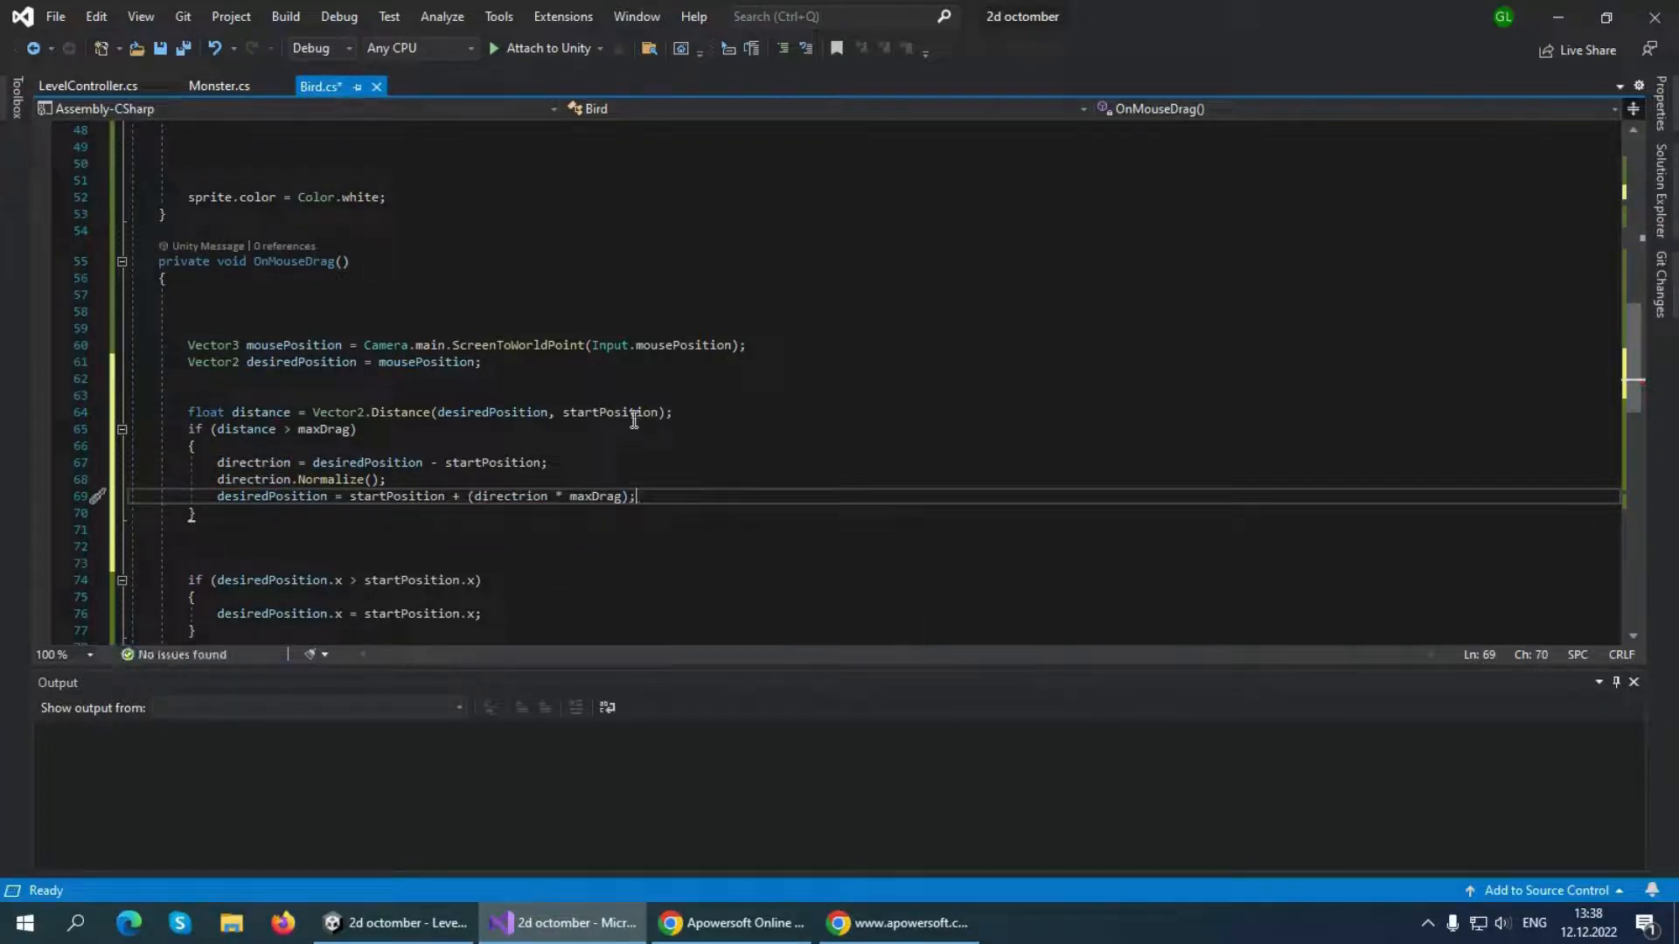
pyautogui.scroll(-3, 520, 461)
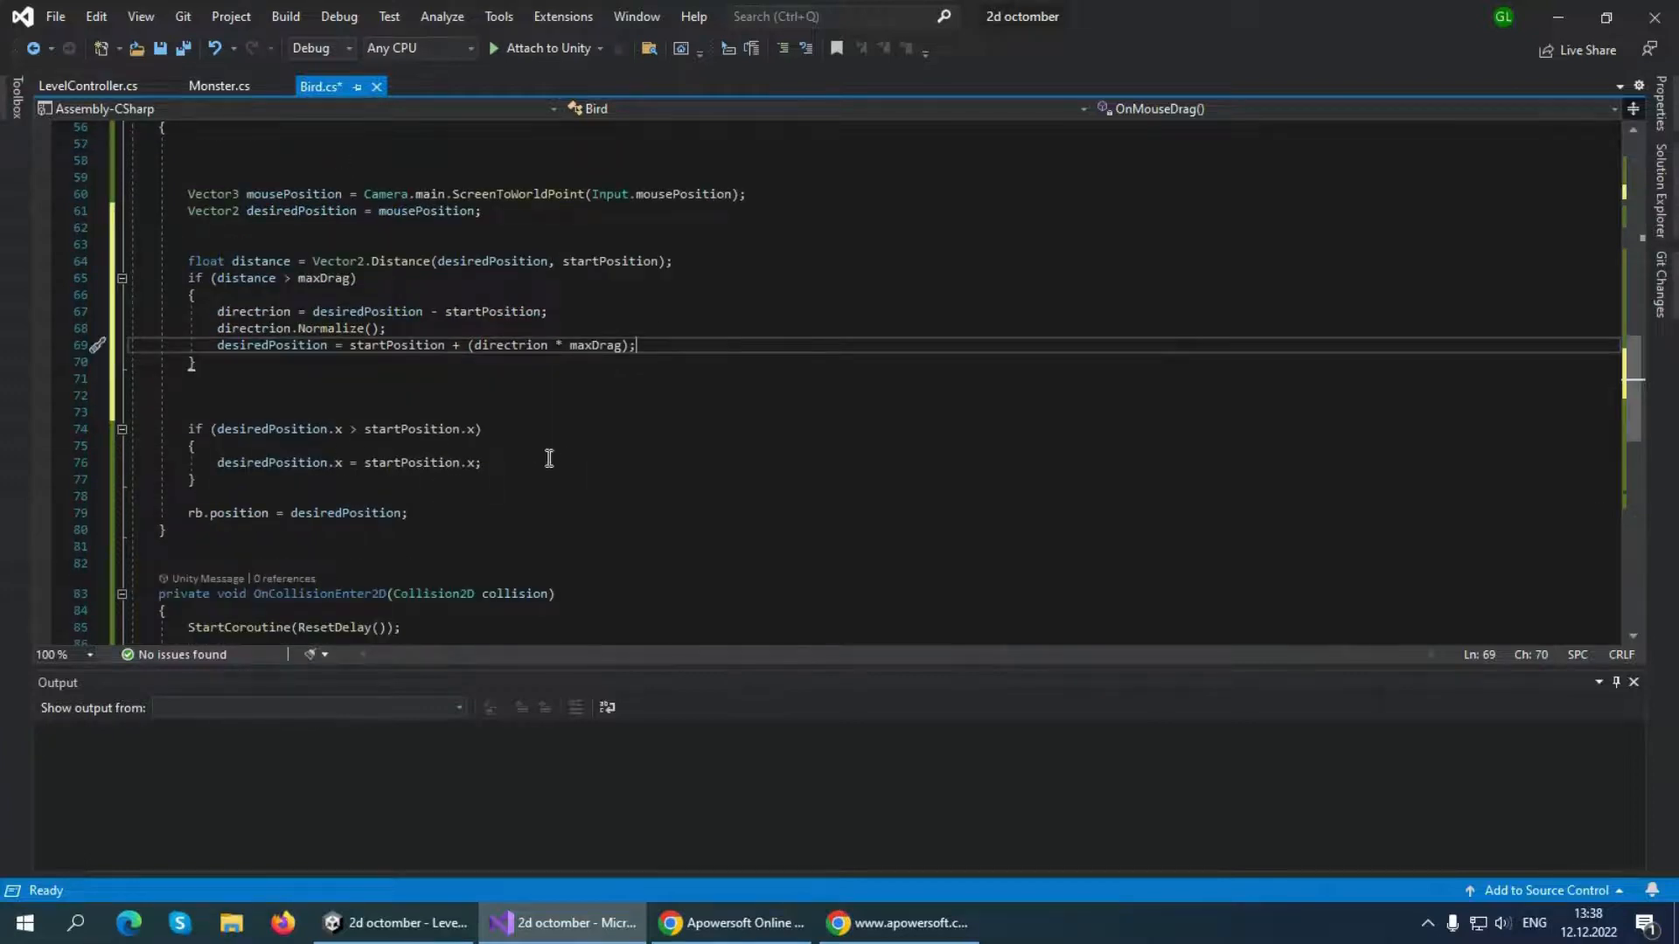
pyautogui.scroll(3, 525, 455)
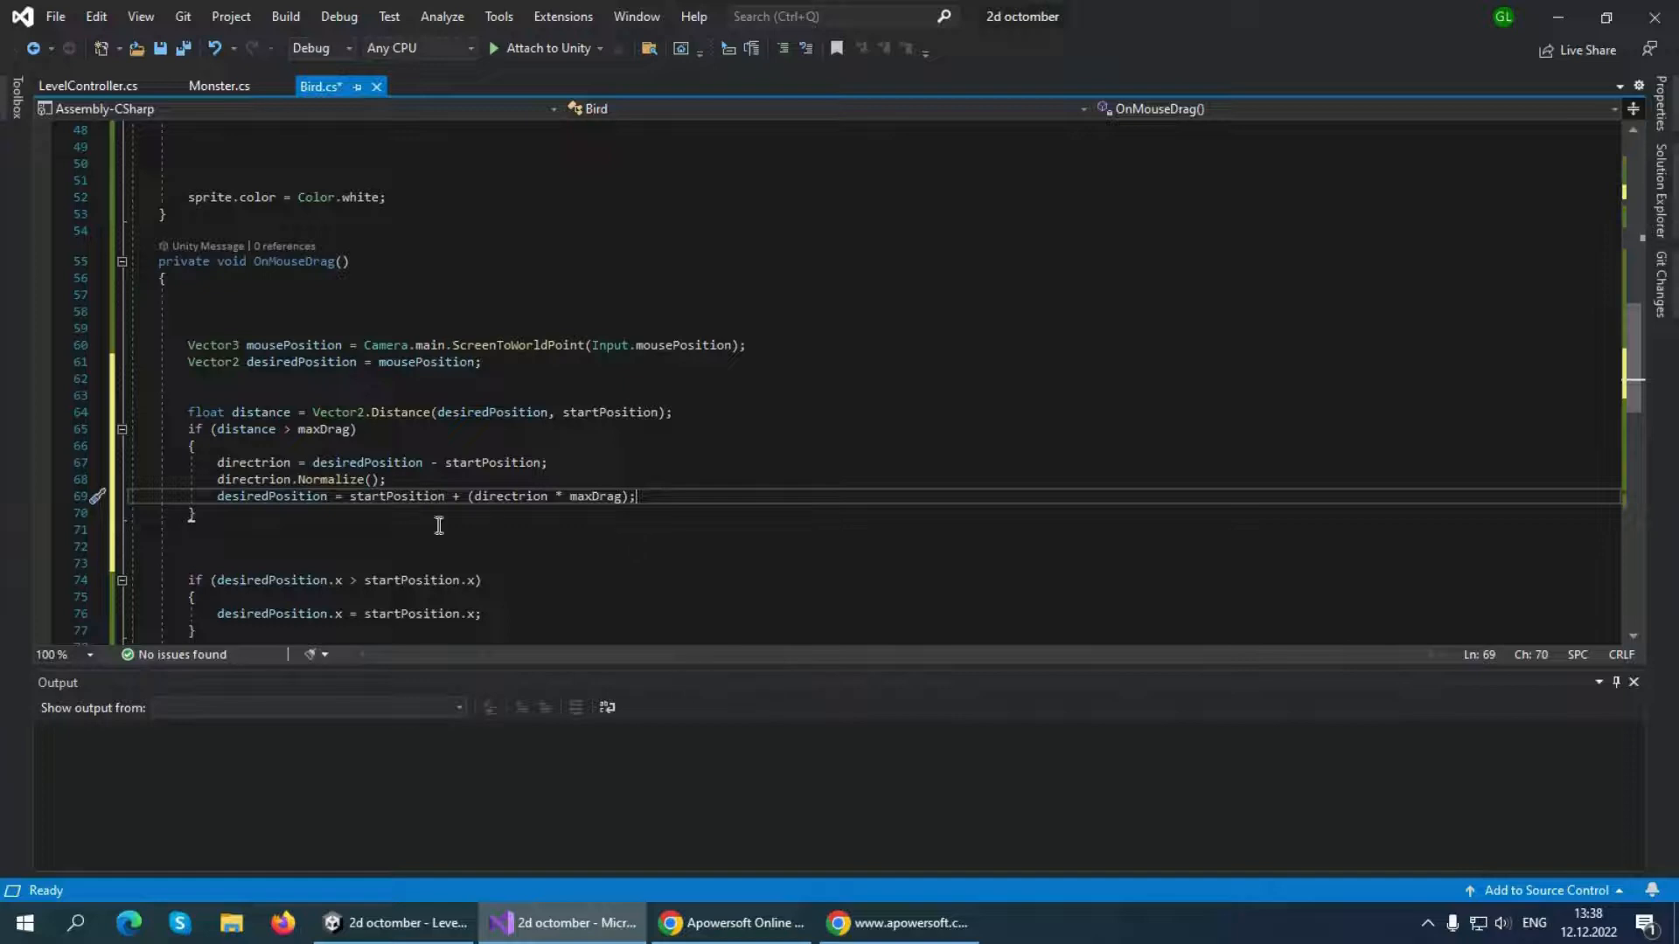
pyautogui.moveTo(335, 420)
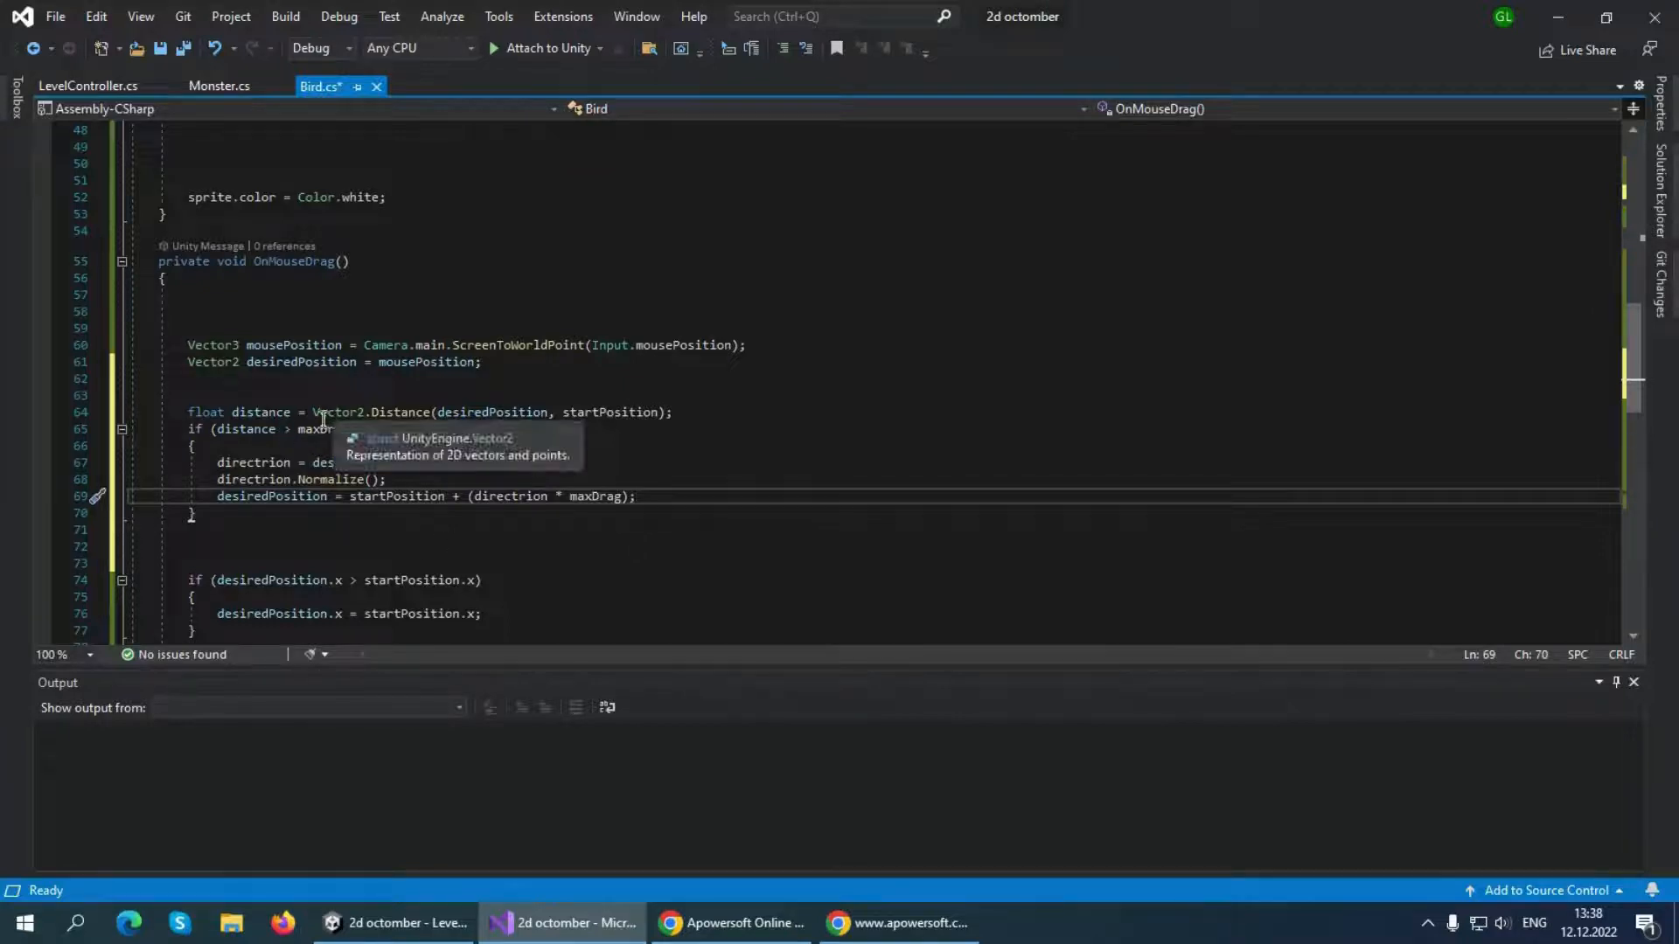
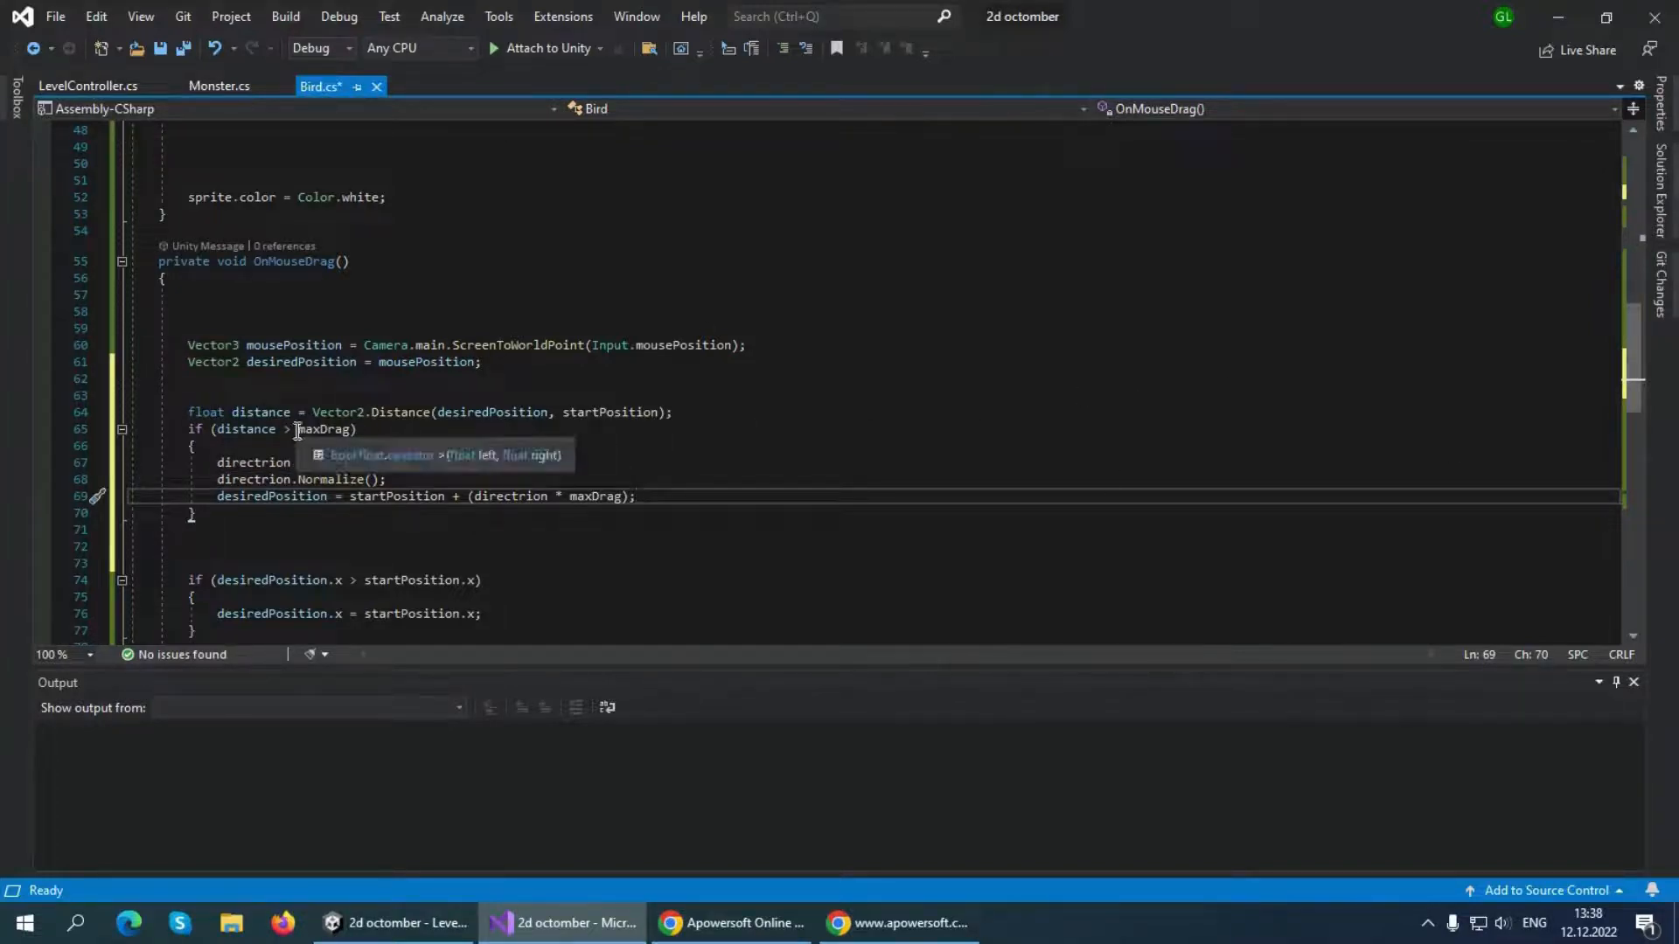
# Check the maxDrag clamping lines in OnMouseDrag and save the Bird.cs script
pyautogui.moveTo(299, 431); pyautogui.dragTo(351, 431)
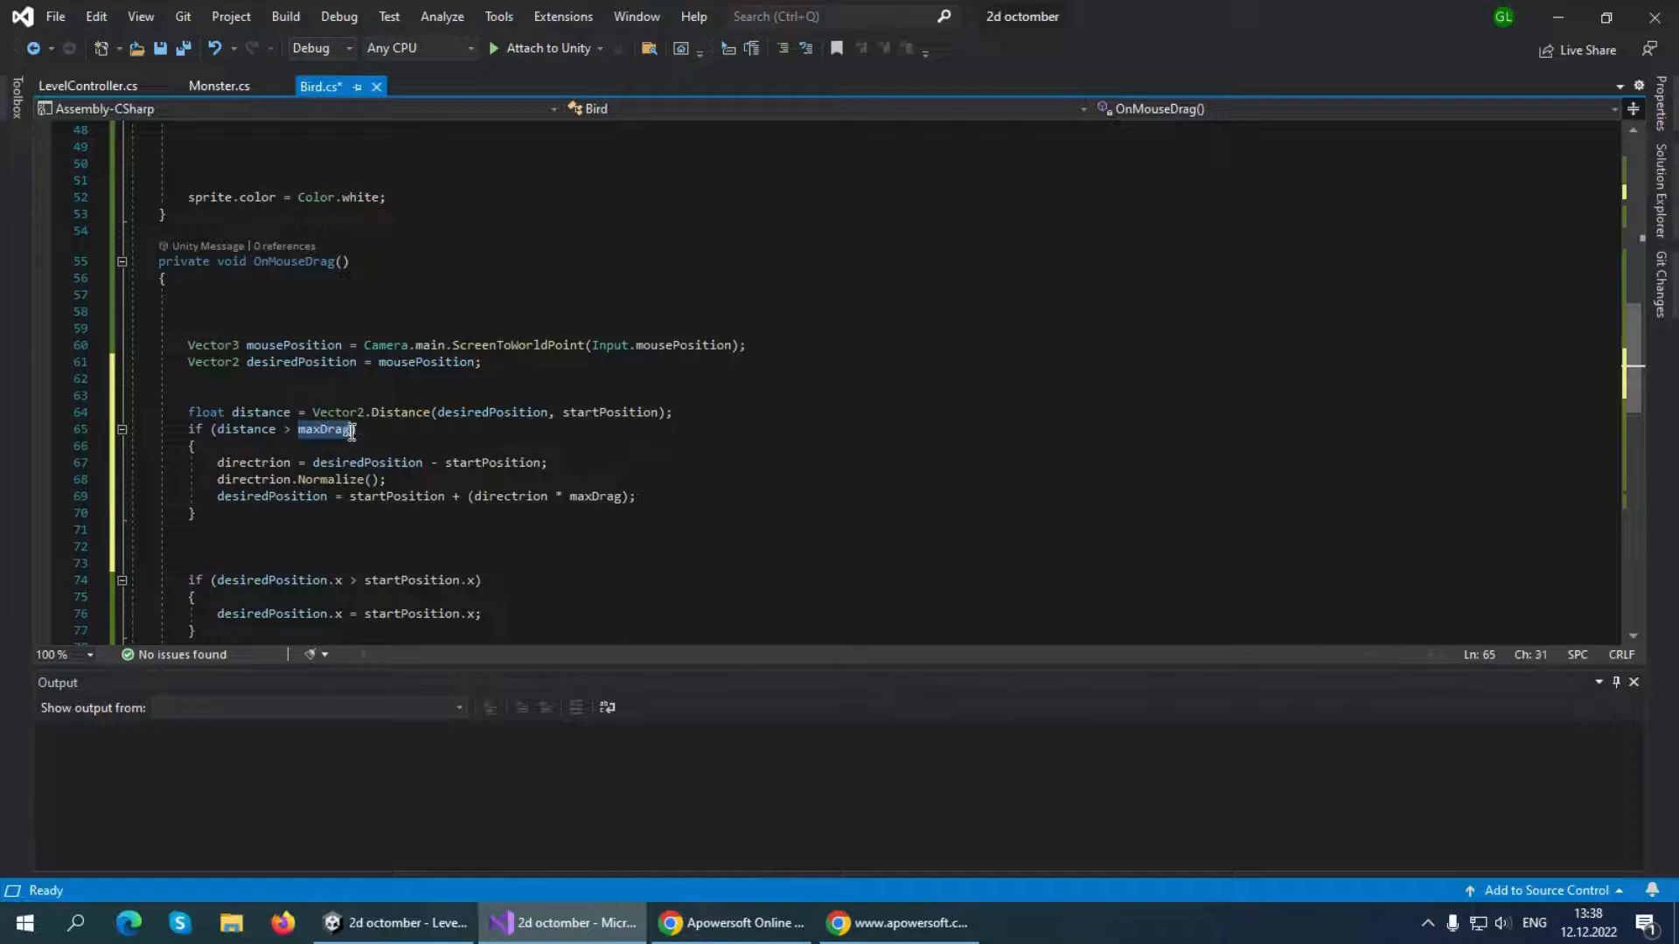
pyautogui.click(628, 518)
pyautogui.moveTo(636, 496); pyautogui.dragTo(282, 479)
pyautogui.click(798, 529)
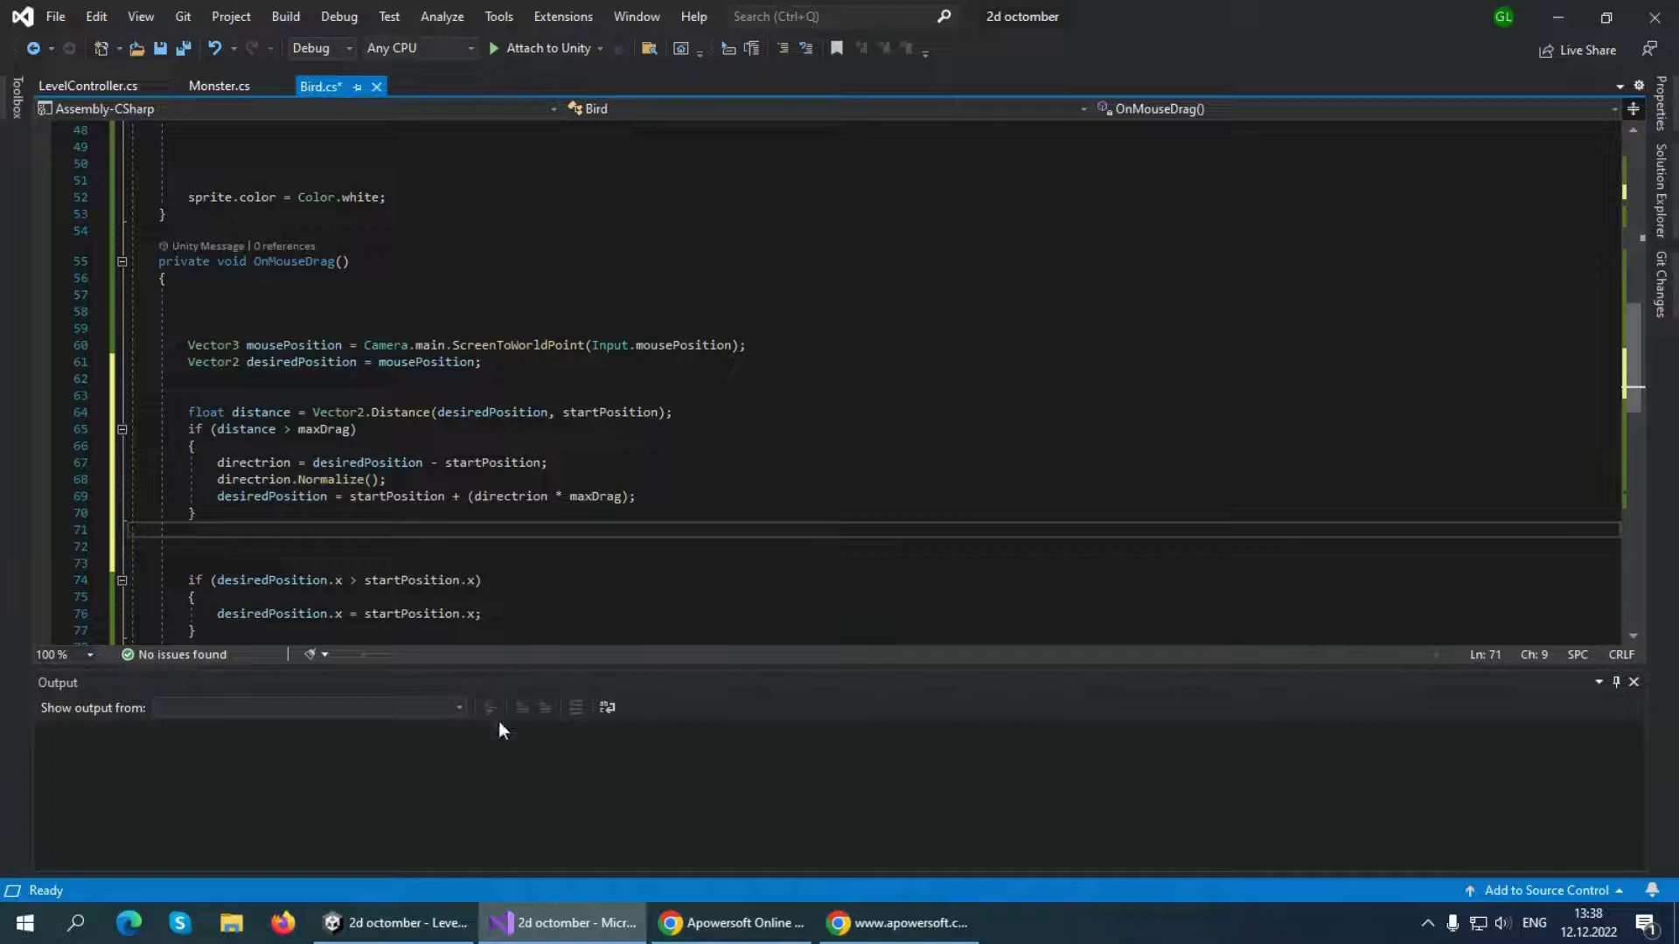
pyautogui.hotkey('ctrl', 's')
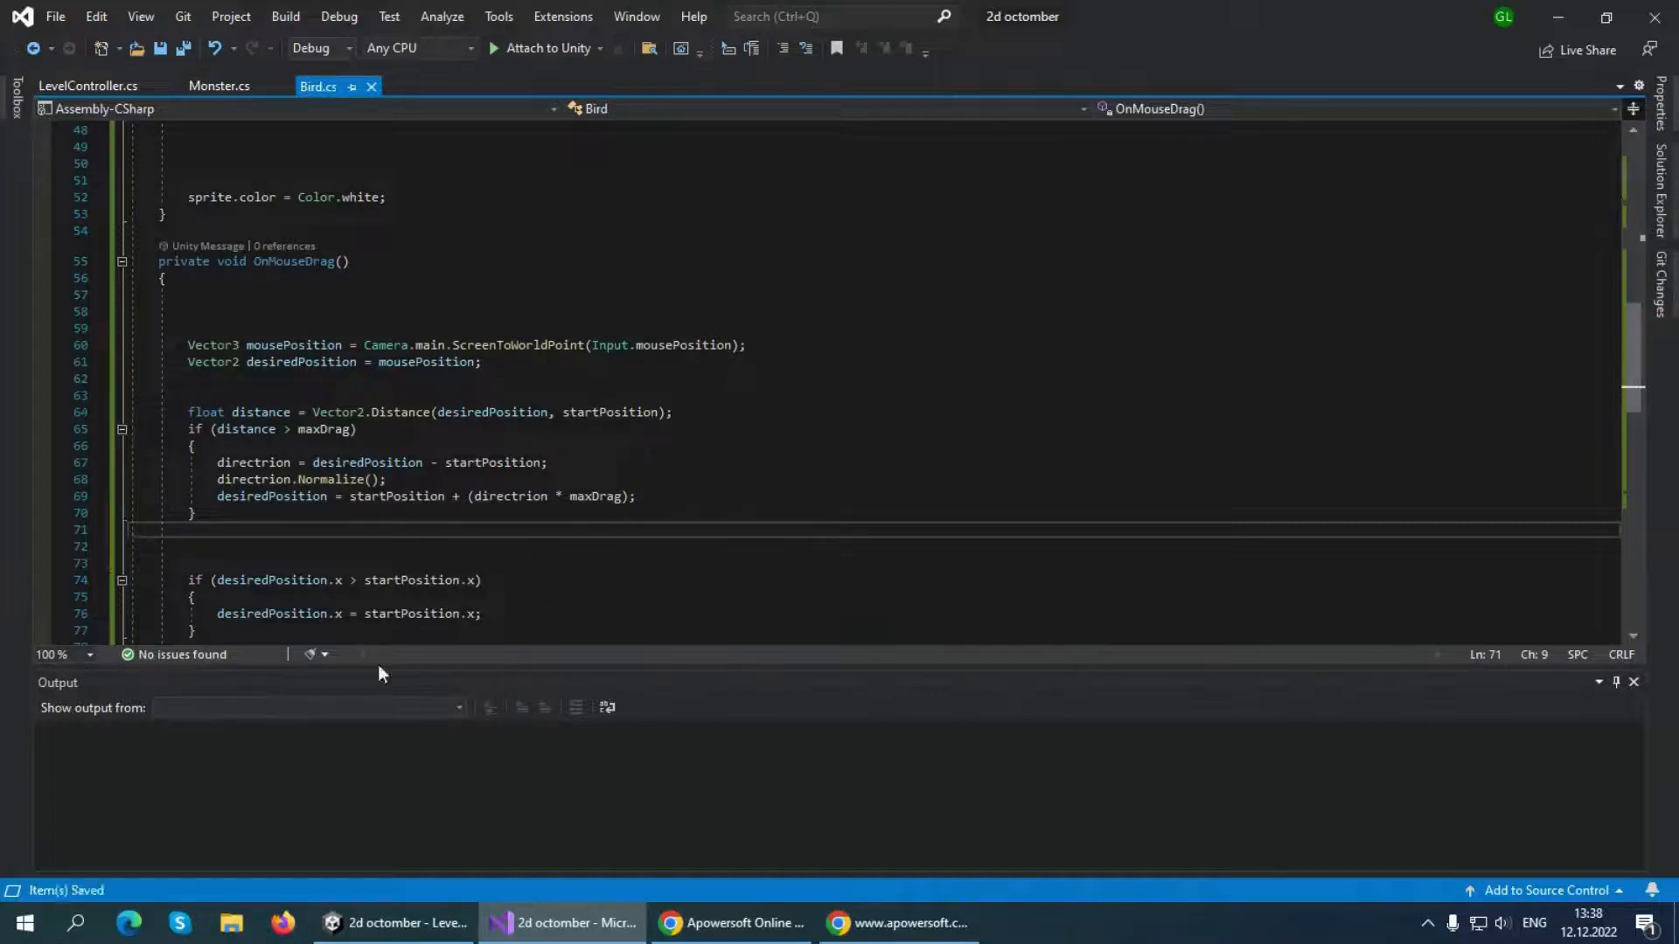
# Switch to Unity and set Max Drag to 3 in the Bird script of the red bird B1 Red Sheet_0
pyautogui.click(393, 923)
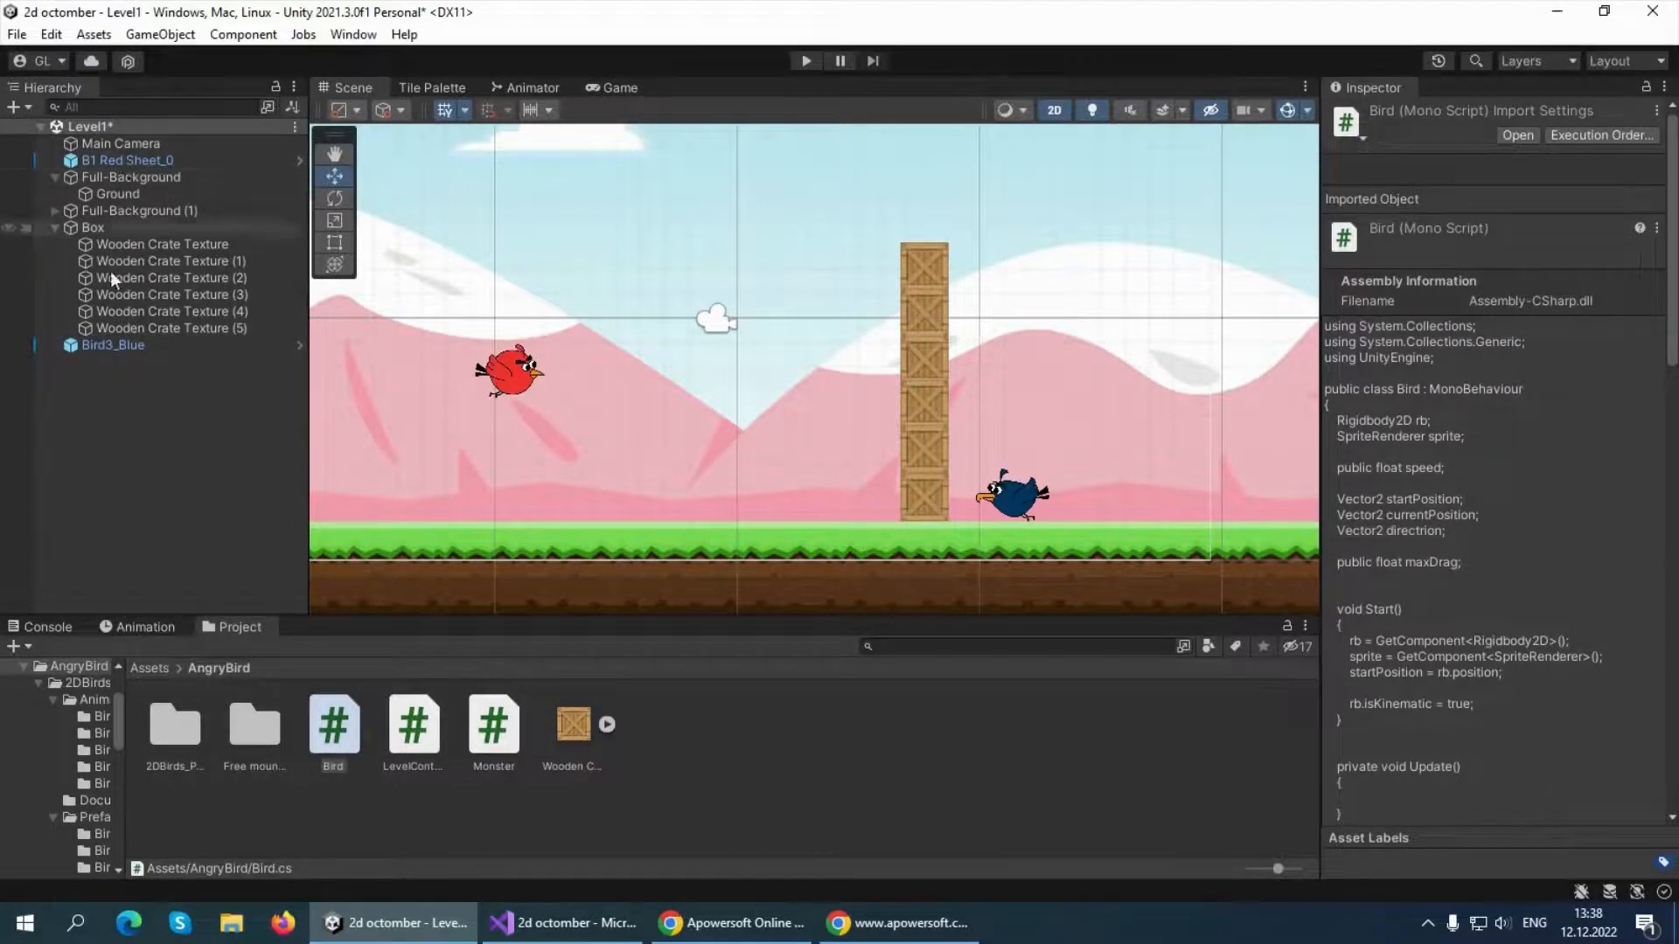
pyautogui.click(91, 346)
pyautogui.click(164, 160)
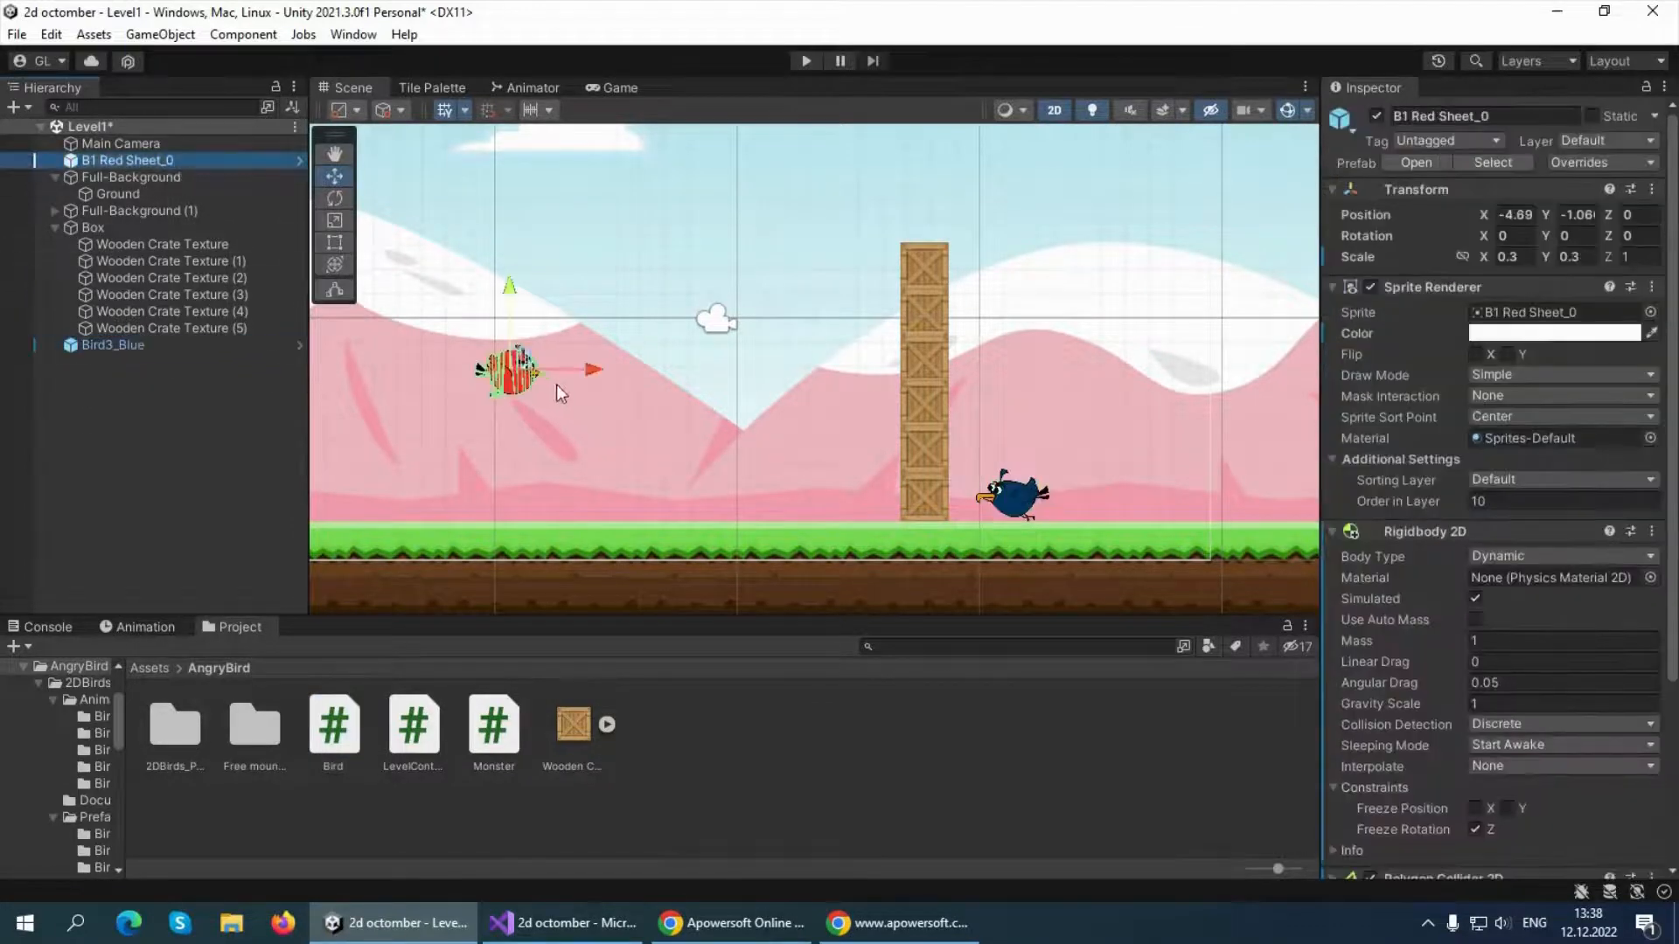
pyautogui.scroll(-5, 1444, 595)
pyautogui.click(1454, 745)
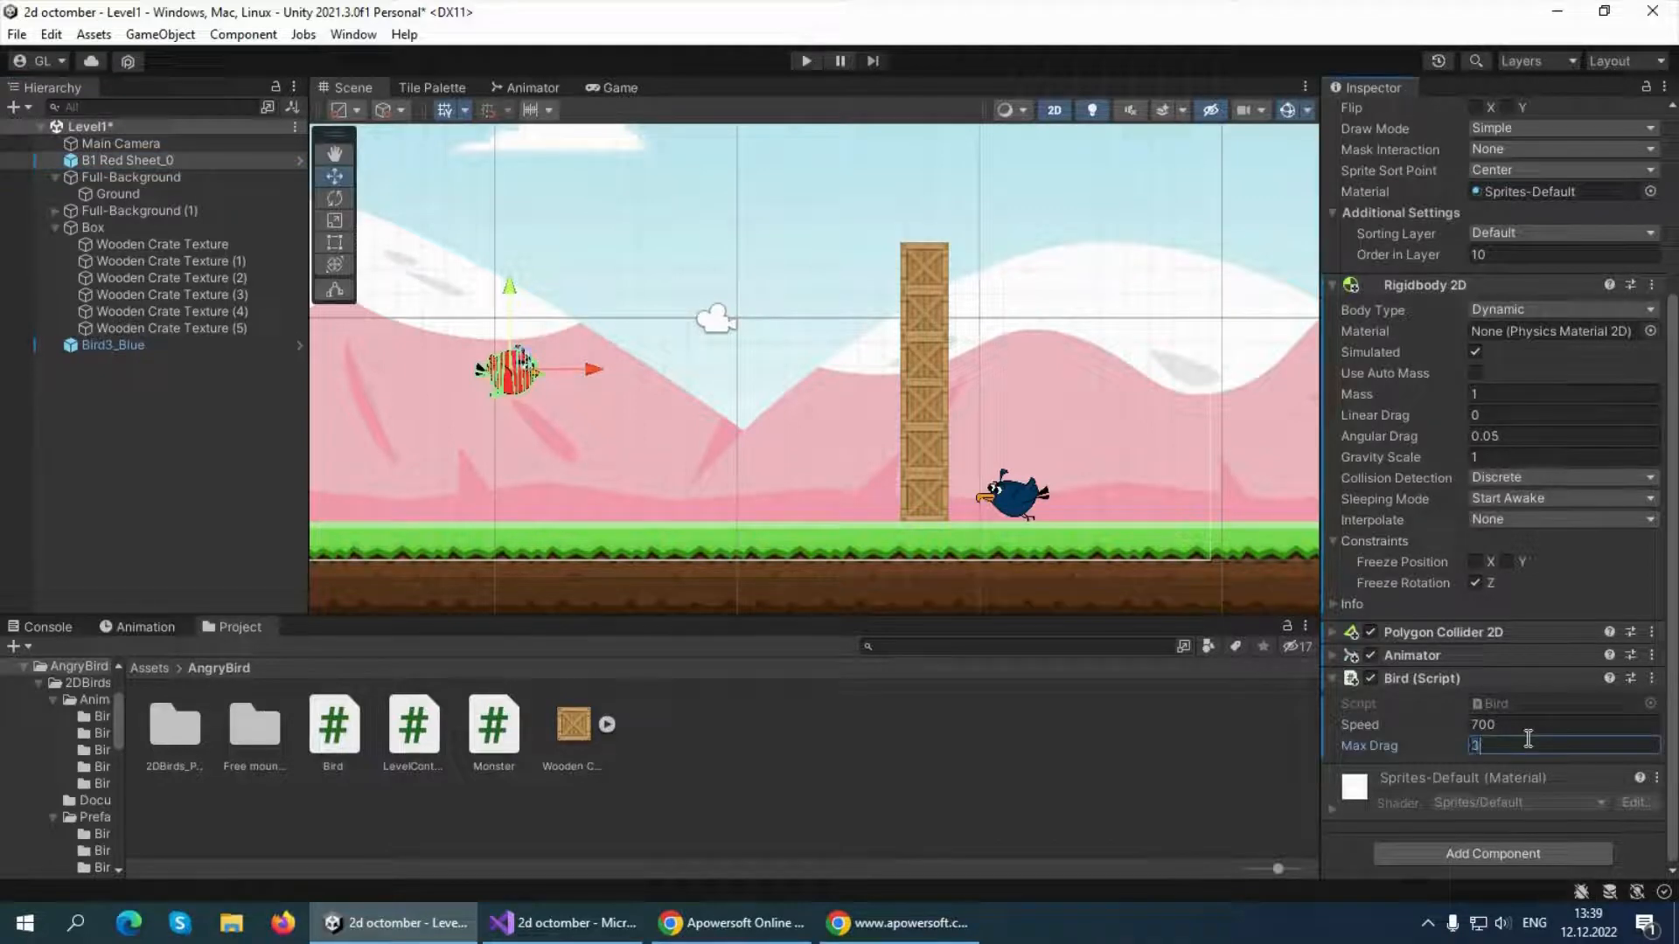
# Play-test the level by pulling the red bird back and releasing it to check the drag limit, and stop the game
pyautogui.click(809, 58)
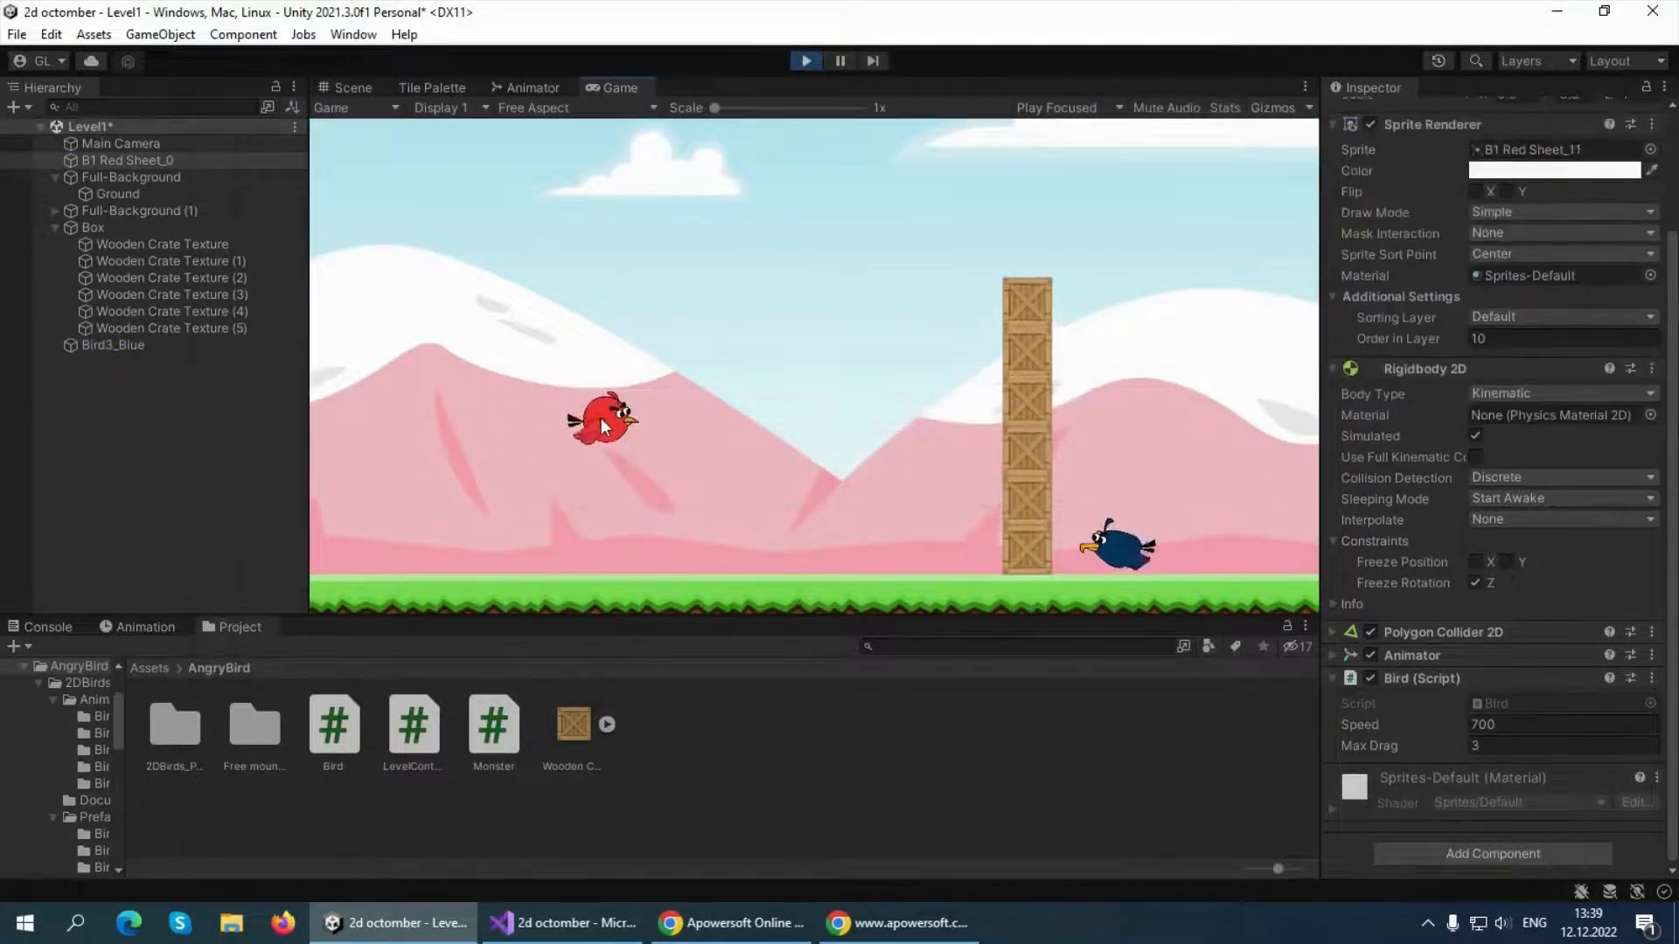
pyautogui.moveTo(609, 426)
pyautogui.mouseDown()
pyautogui.moveTo(379, 418)
pyautogui.moveTo(588, 419)
pyautogui.mouseUp()
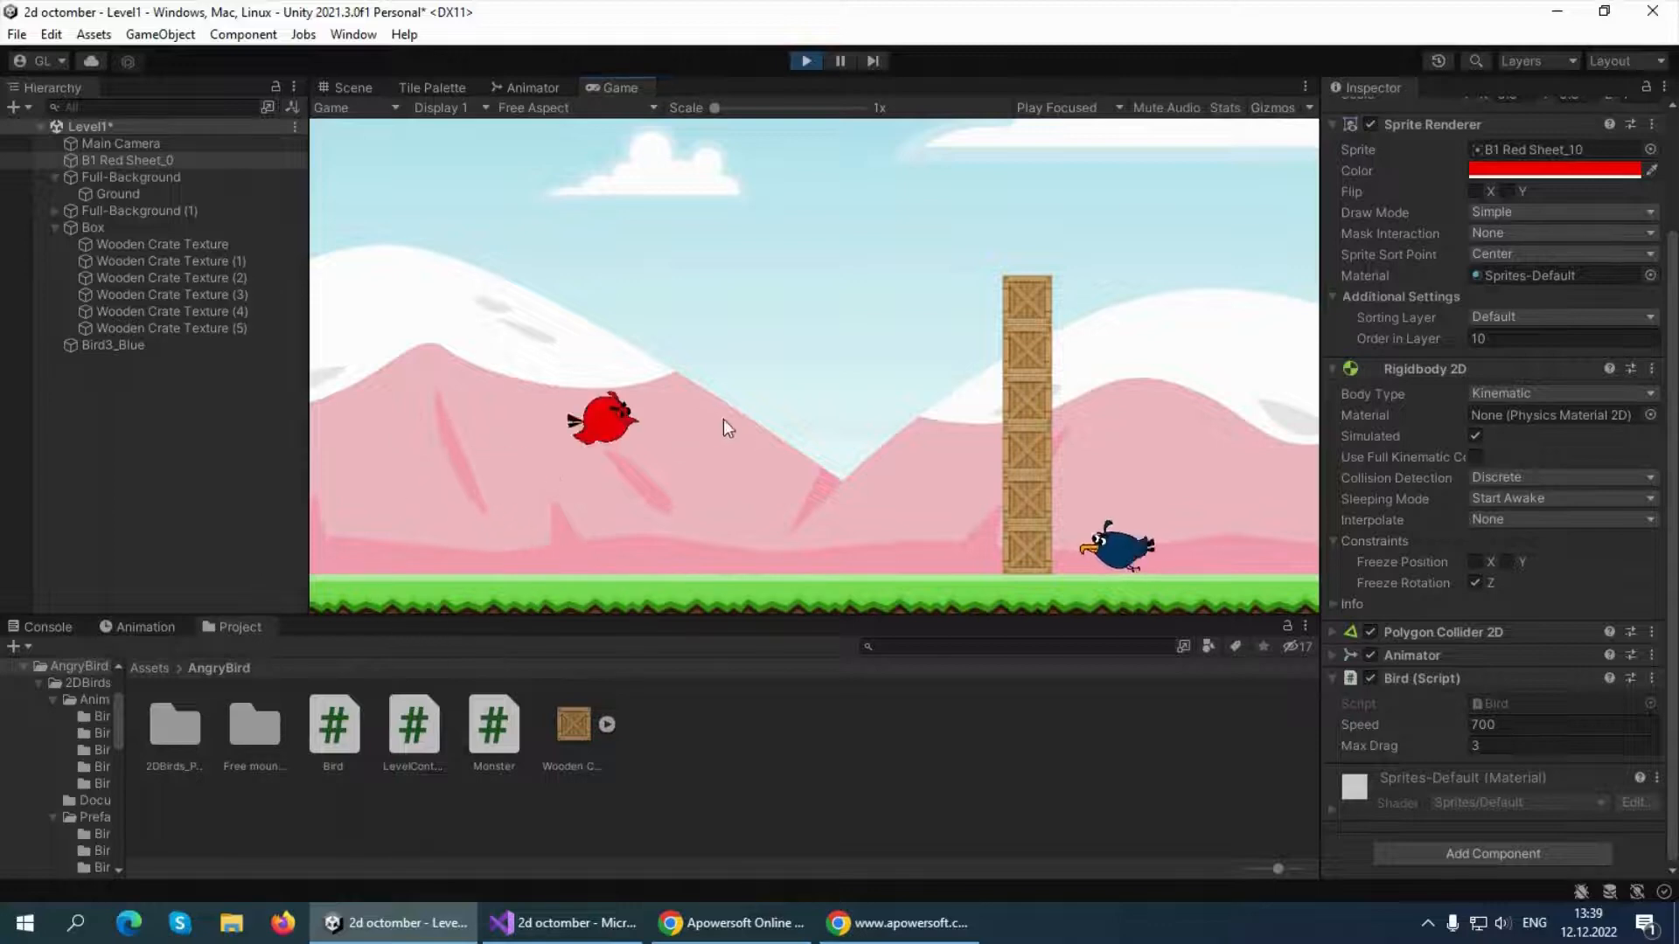
pyautogui.moveTo(475, 492); pyautogui.dragTo(413, 507)
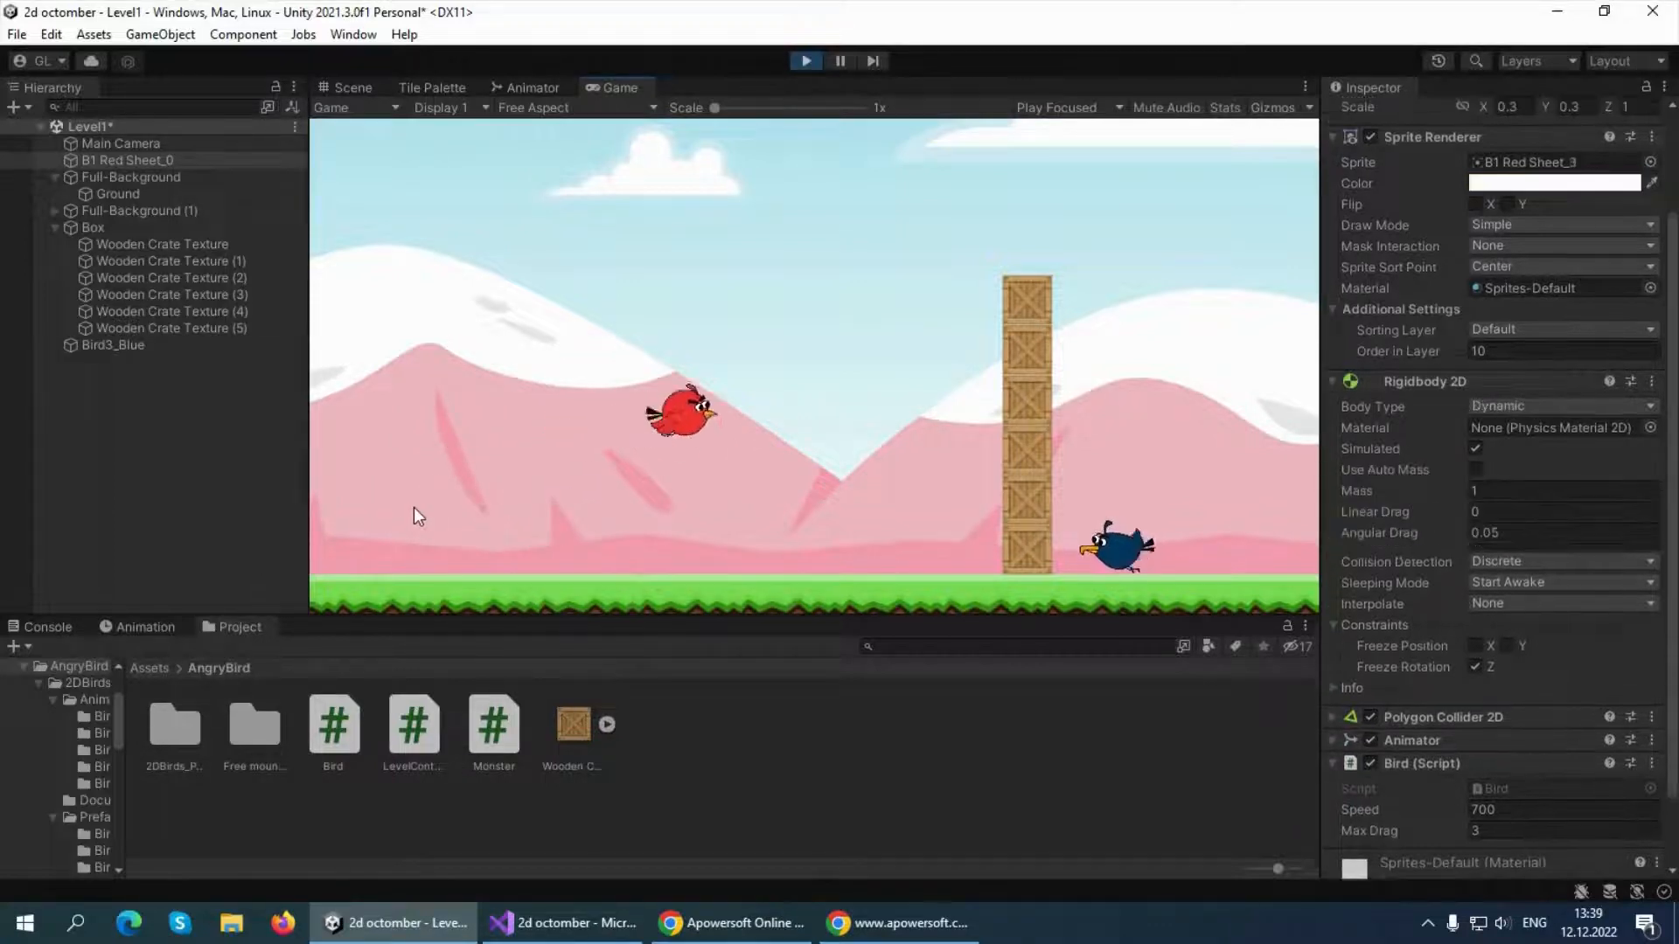
pyautogui.click(807, 61)
# Examine the Max Drag setting on the red bird's Bird script against the bird's surroundings in the scene
pyautogui.click(143, 163)
pyautogui.scroll(-3, 1457, 781)
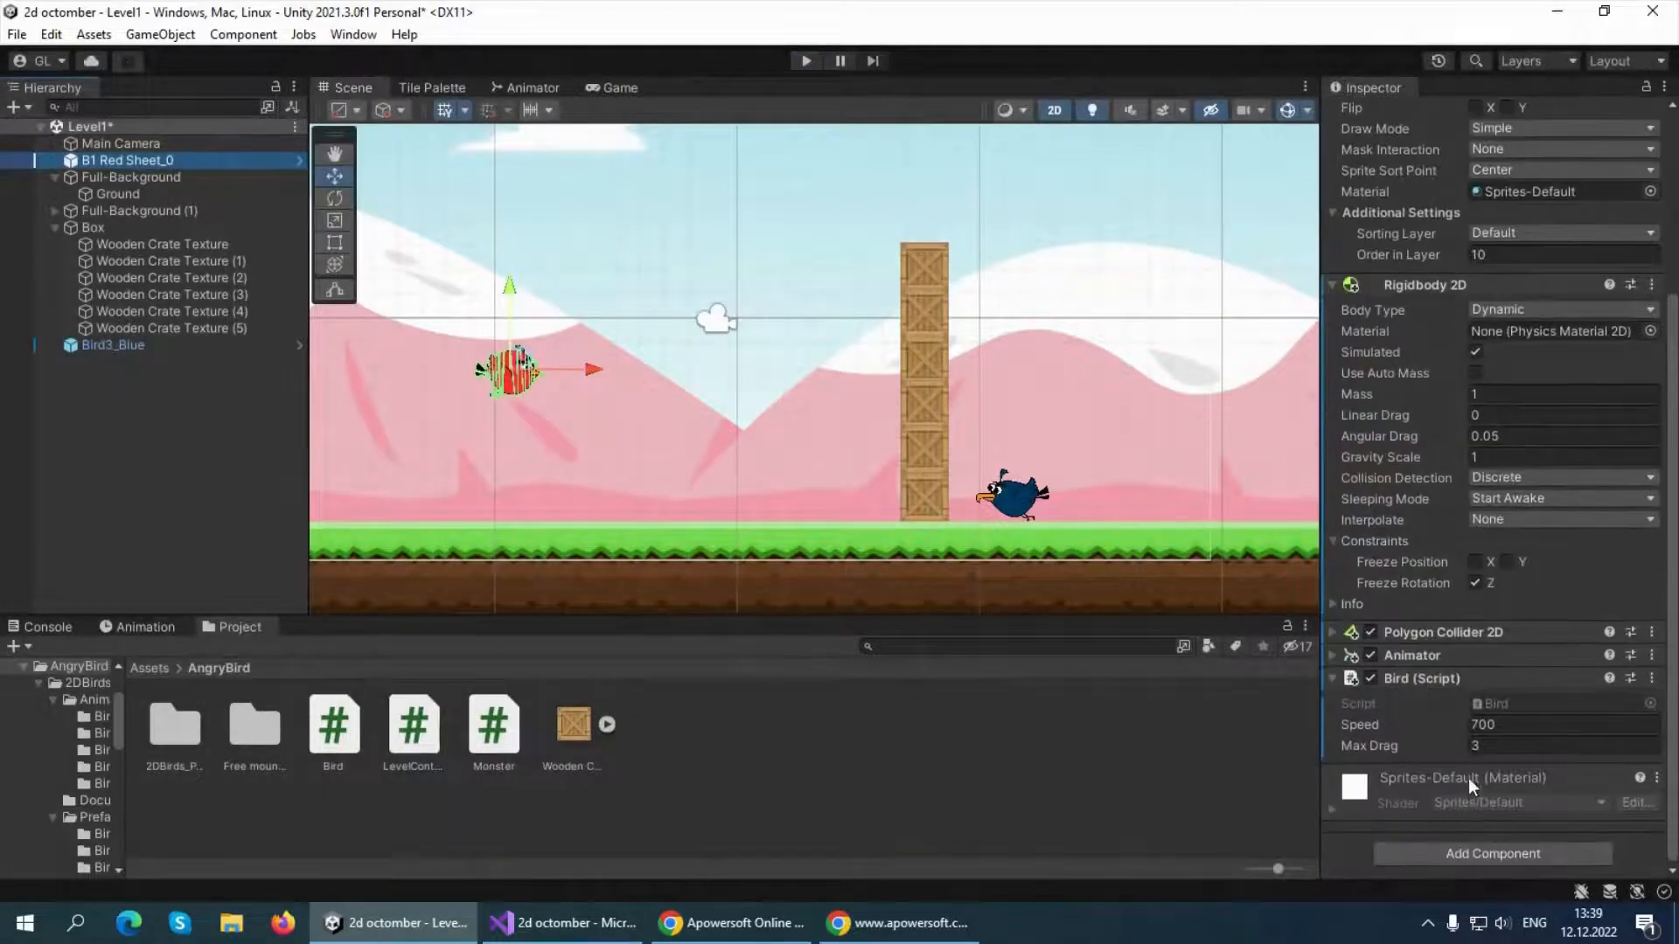
pyautogui.click(1475, 745)
pyautogui.press('BackSpace')
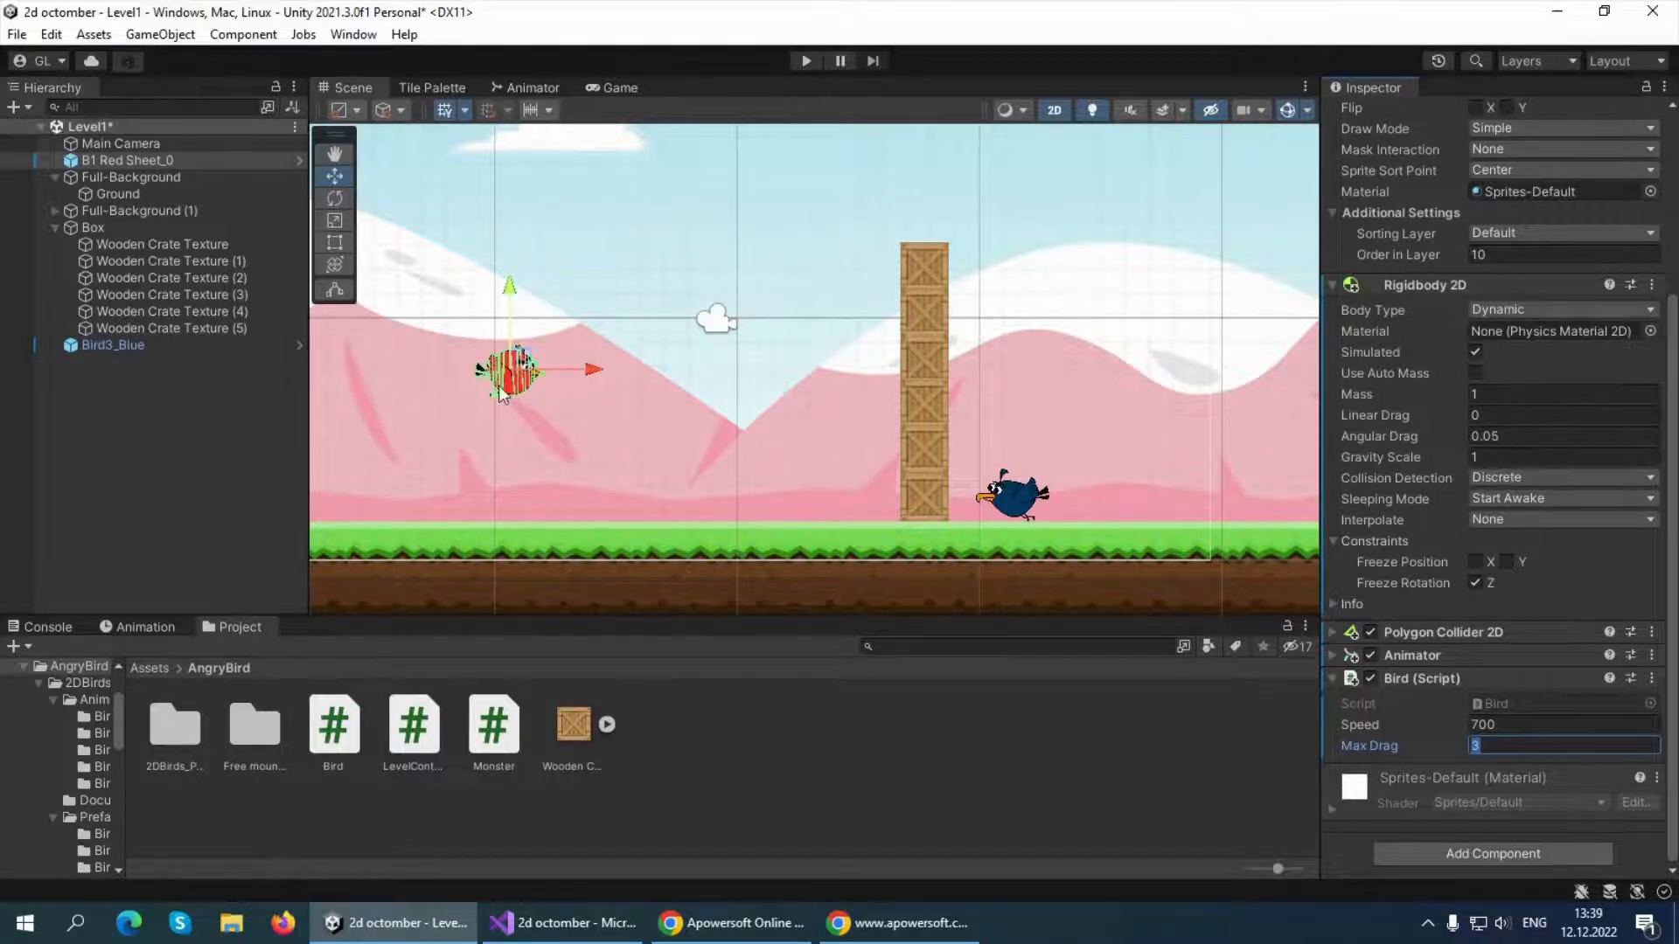
pyautogui.scroll(-8, 499, 387)
pyautogui.scroll(12, 494, 336)
pyautogui.scroll(-7, 516, 381)
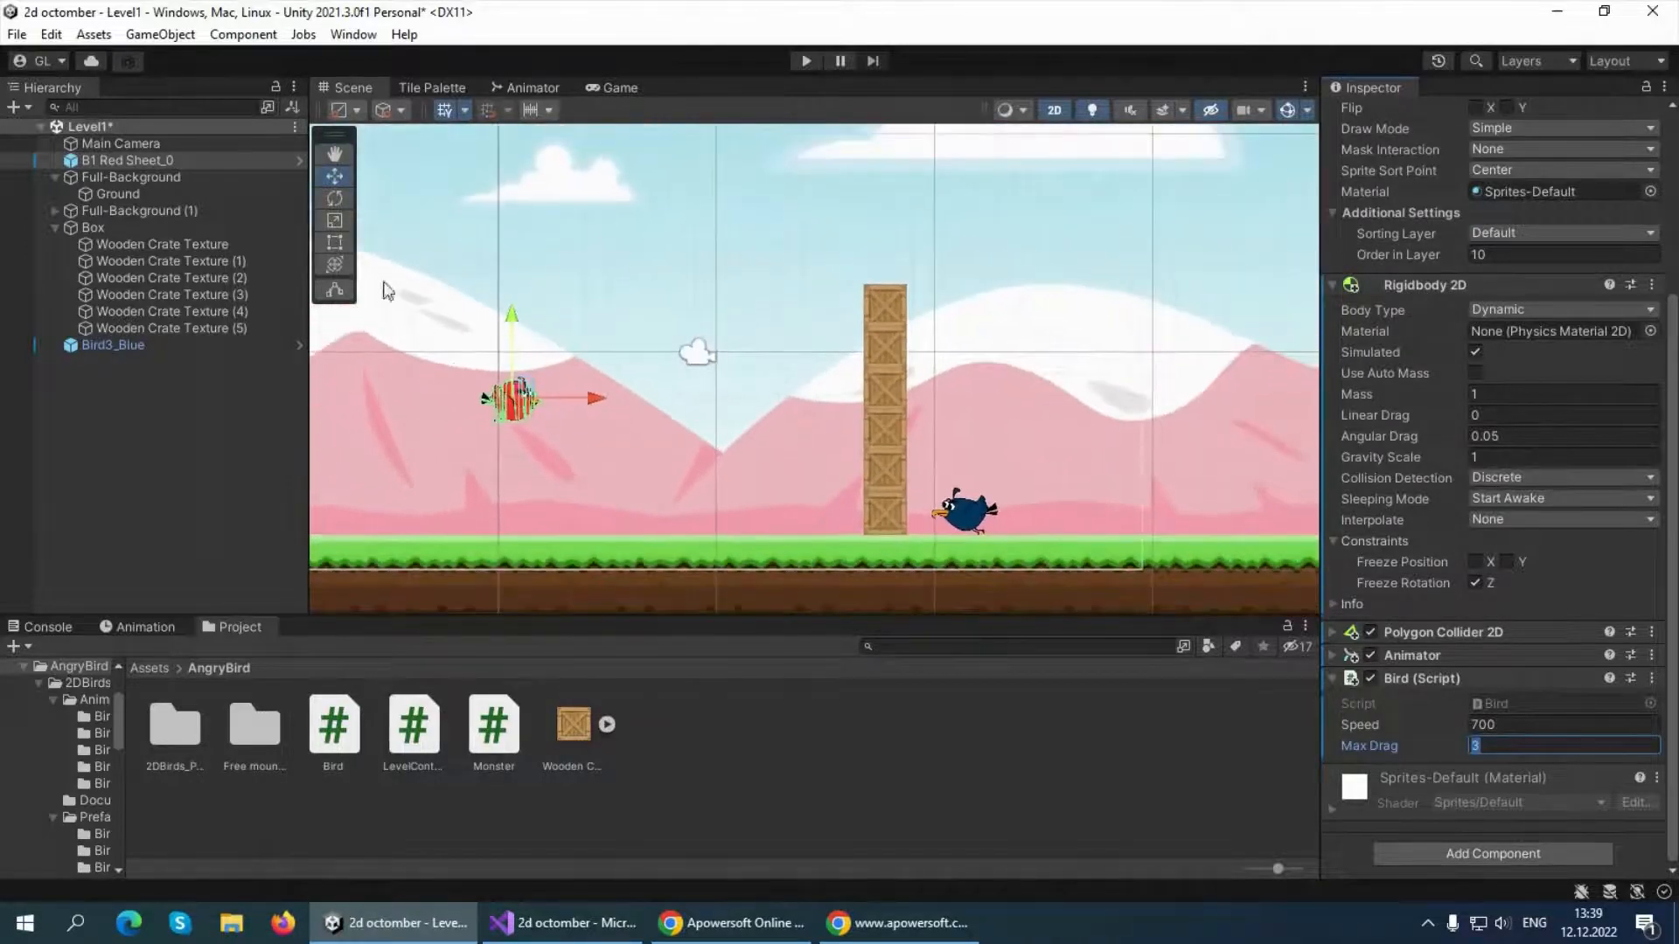
# Save the Level1 scene and collapse the Box group in the hierarchy
pyautogui.click(295, 126)
pyautogui.click(362, 174)
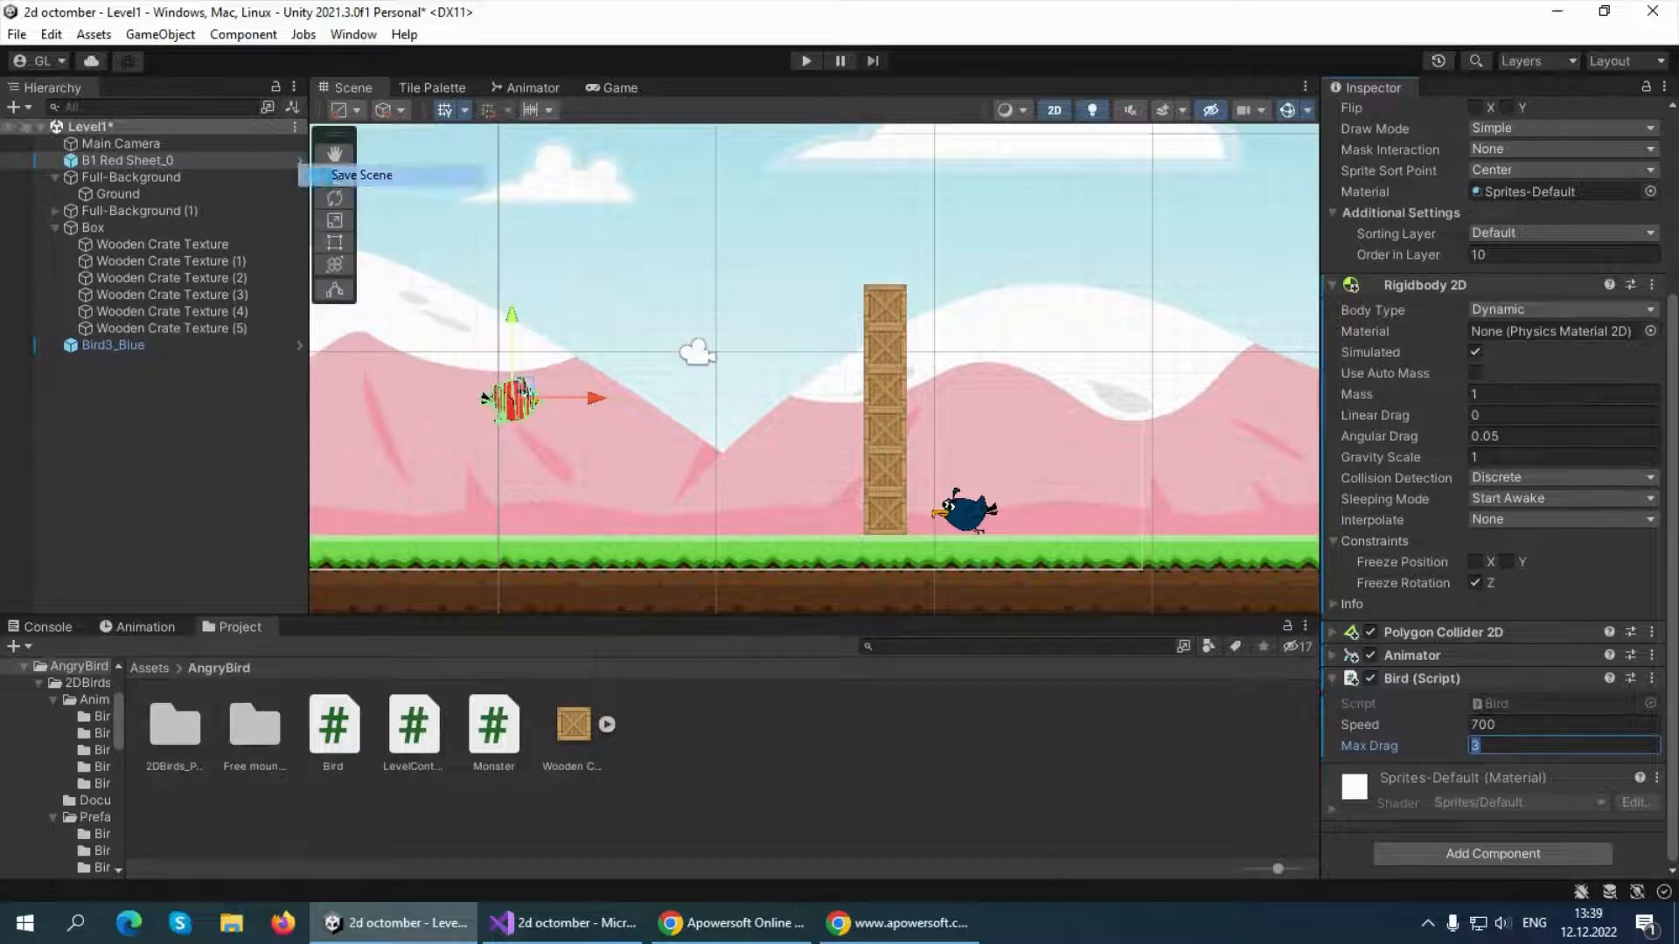
pyautogui.click(111, 127)
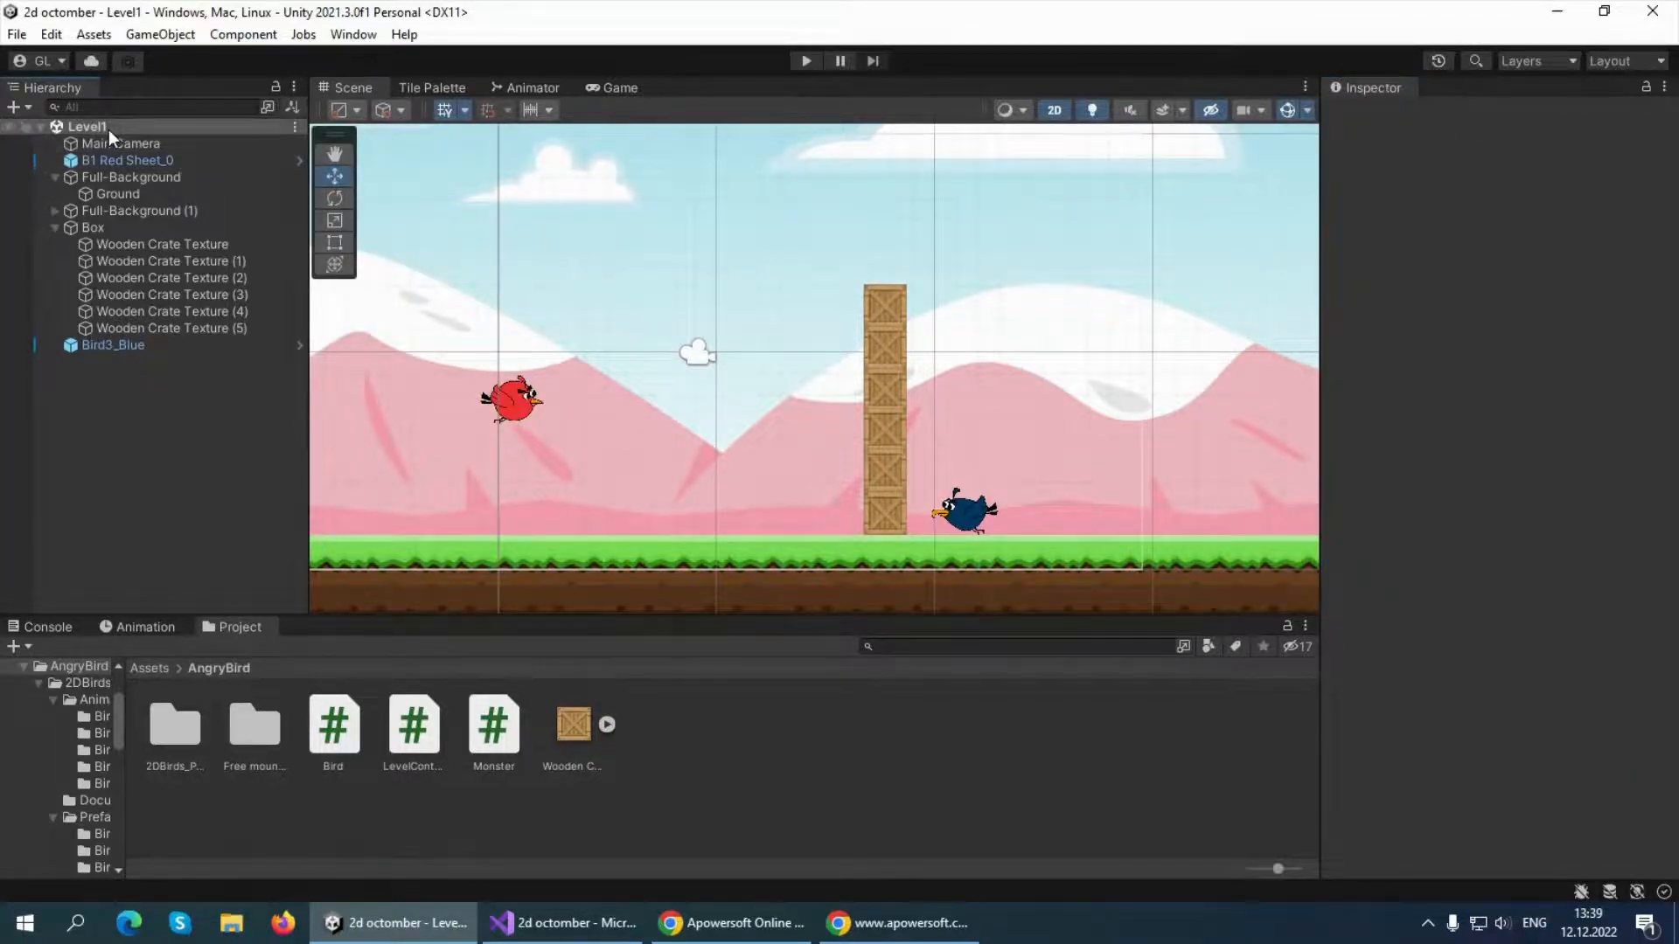
pyautogui.click(294, 126)
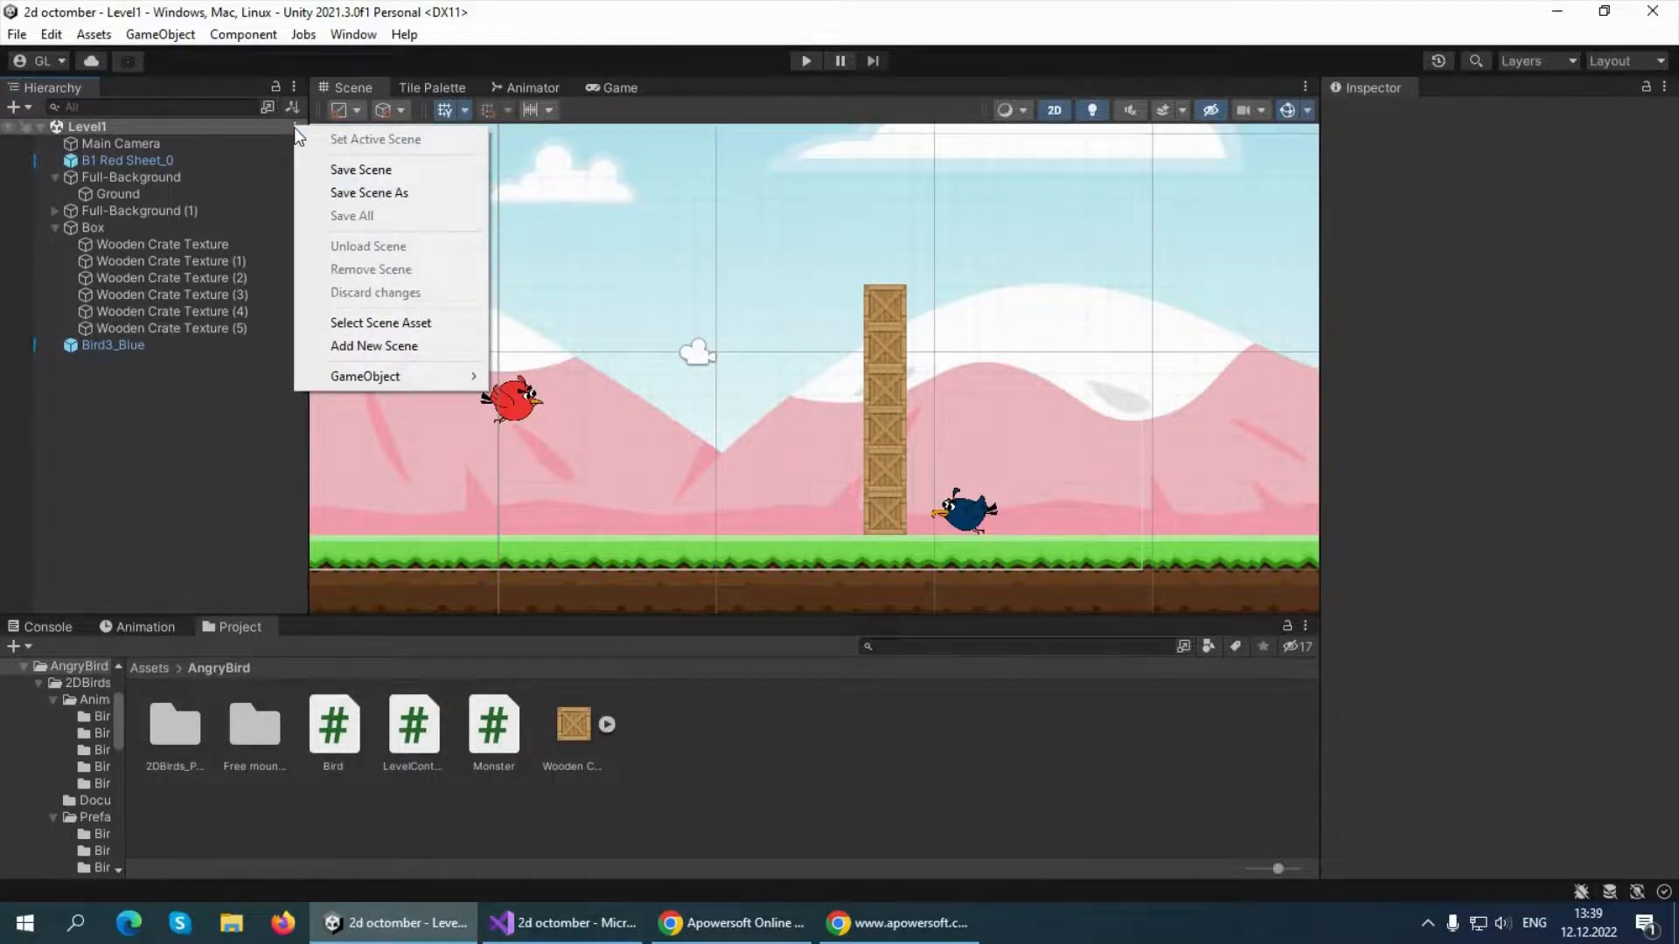
pyautogui.click(56, 229)
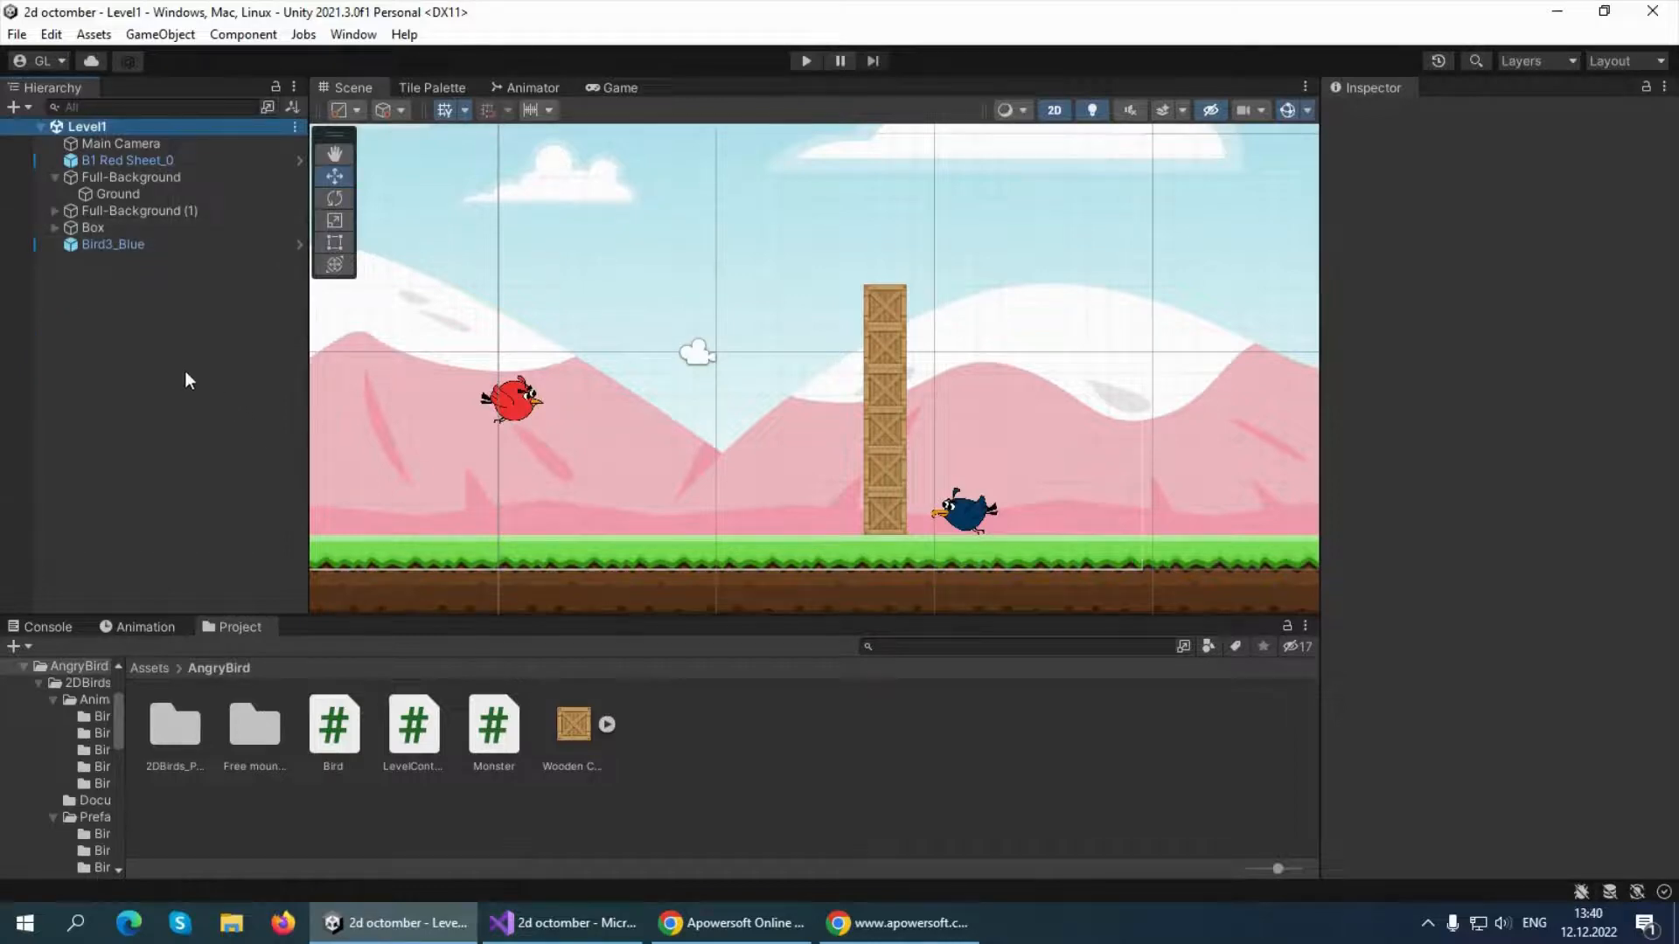
# Create an empty game object in the Level1 hierarchy and name it LevelController
pyautogui.click(145, 319)
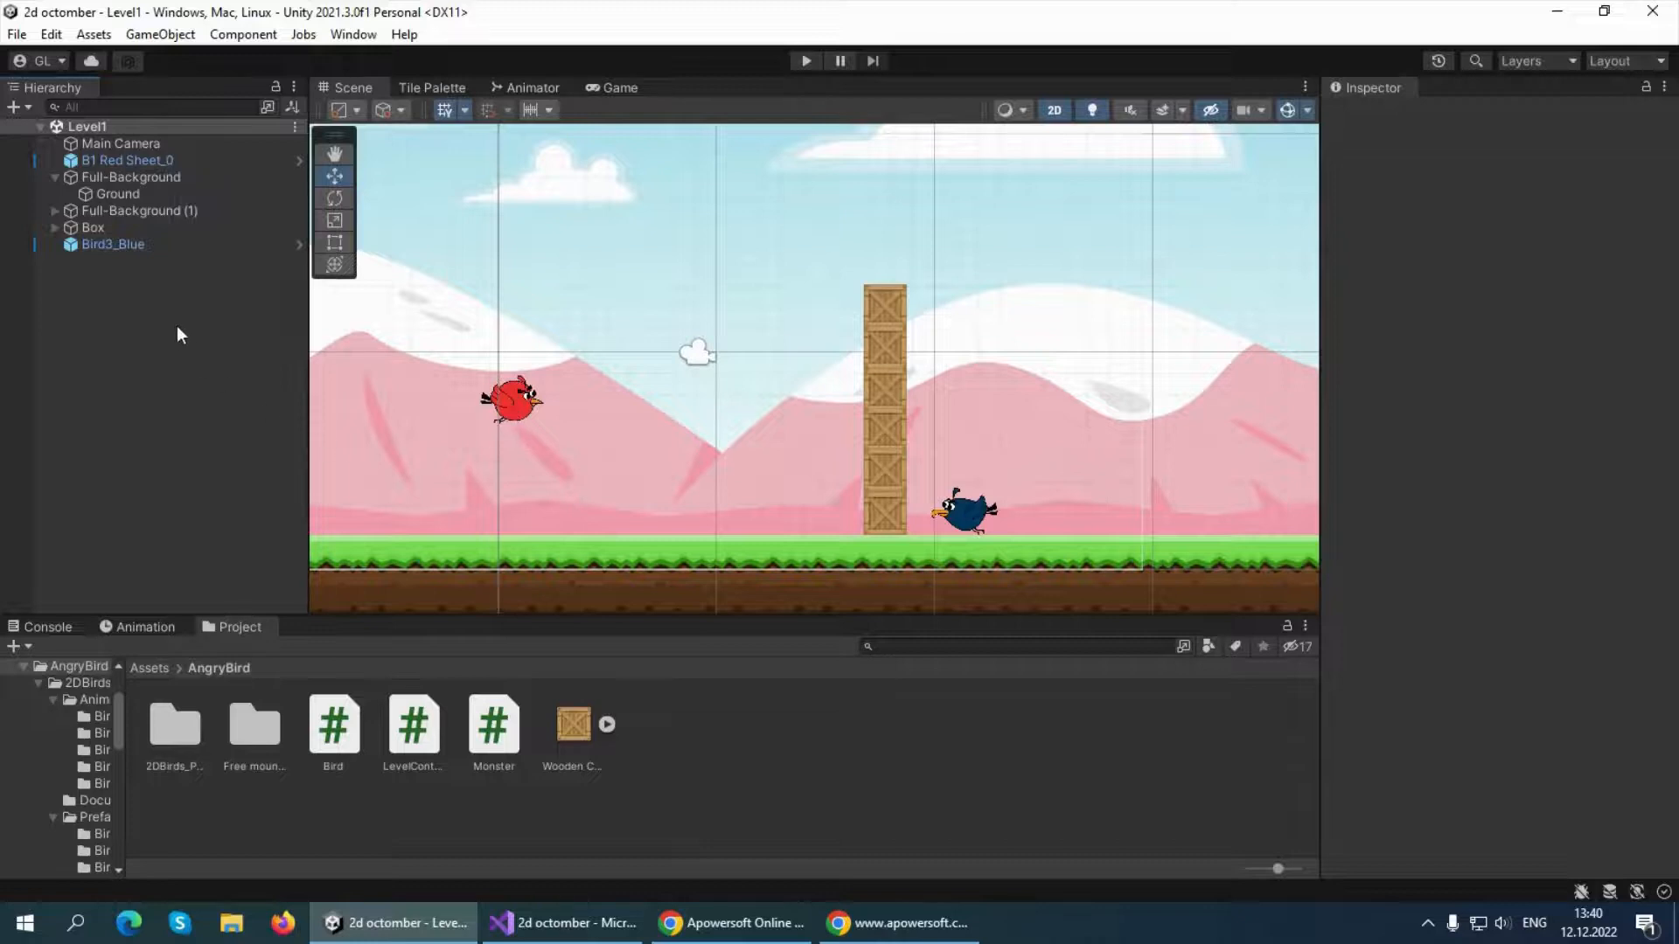
pyautogui.rightClick(98, 290)
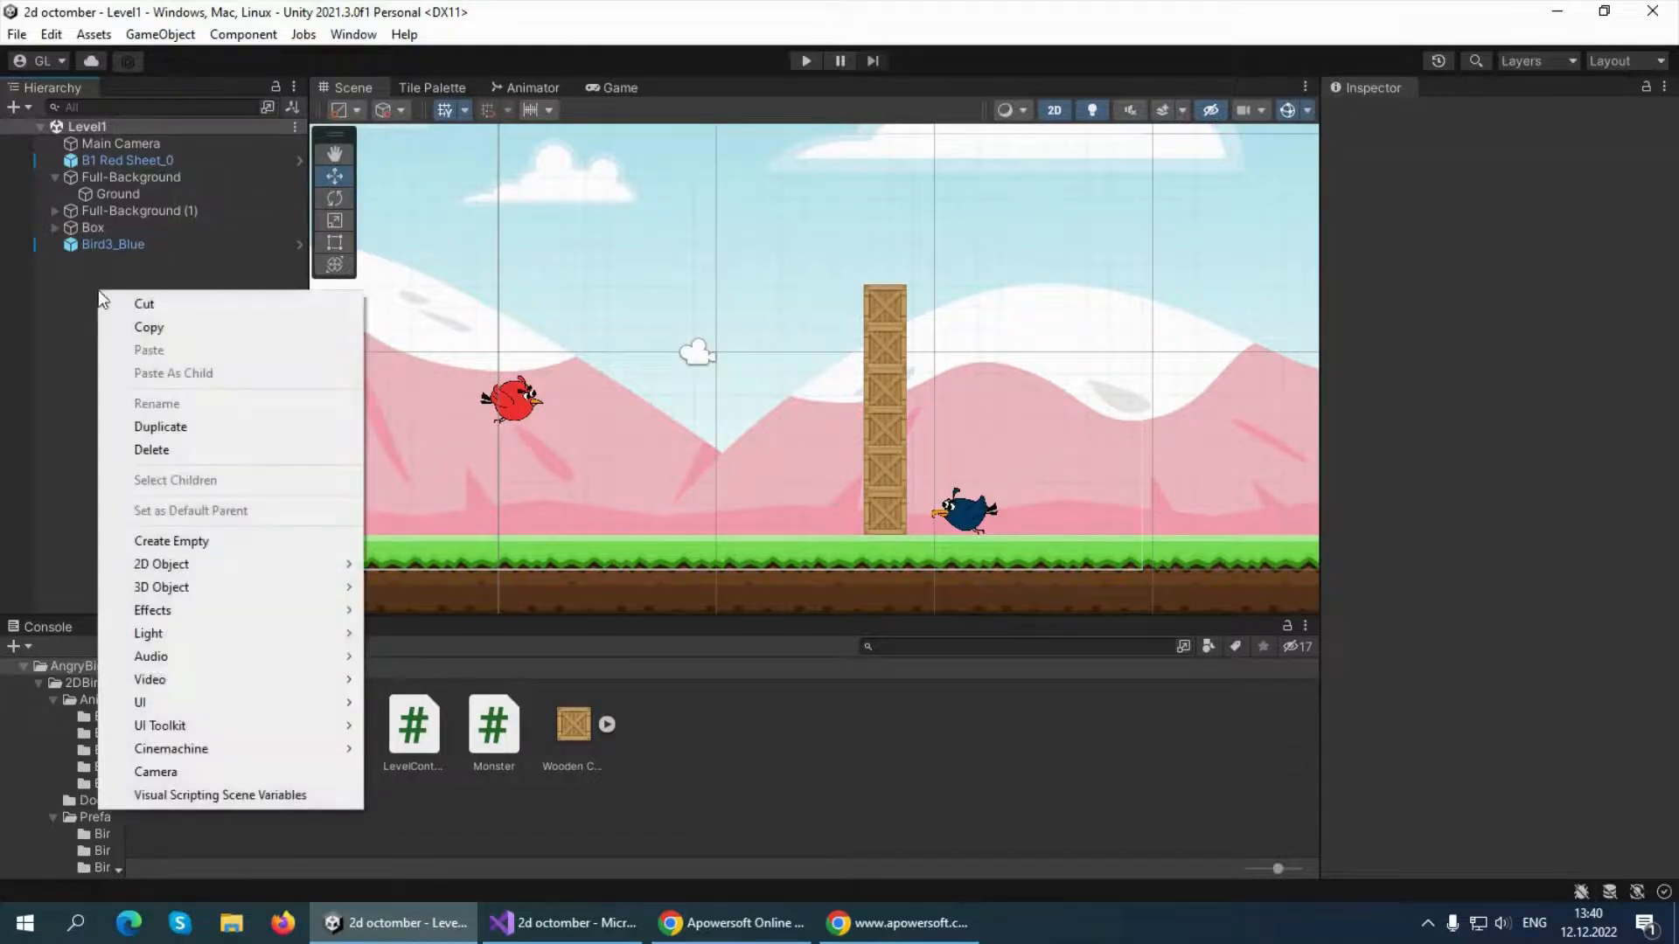
pyautogui.click(172, 541)
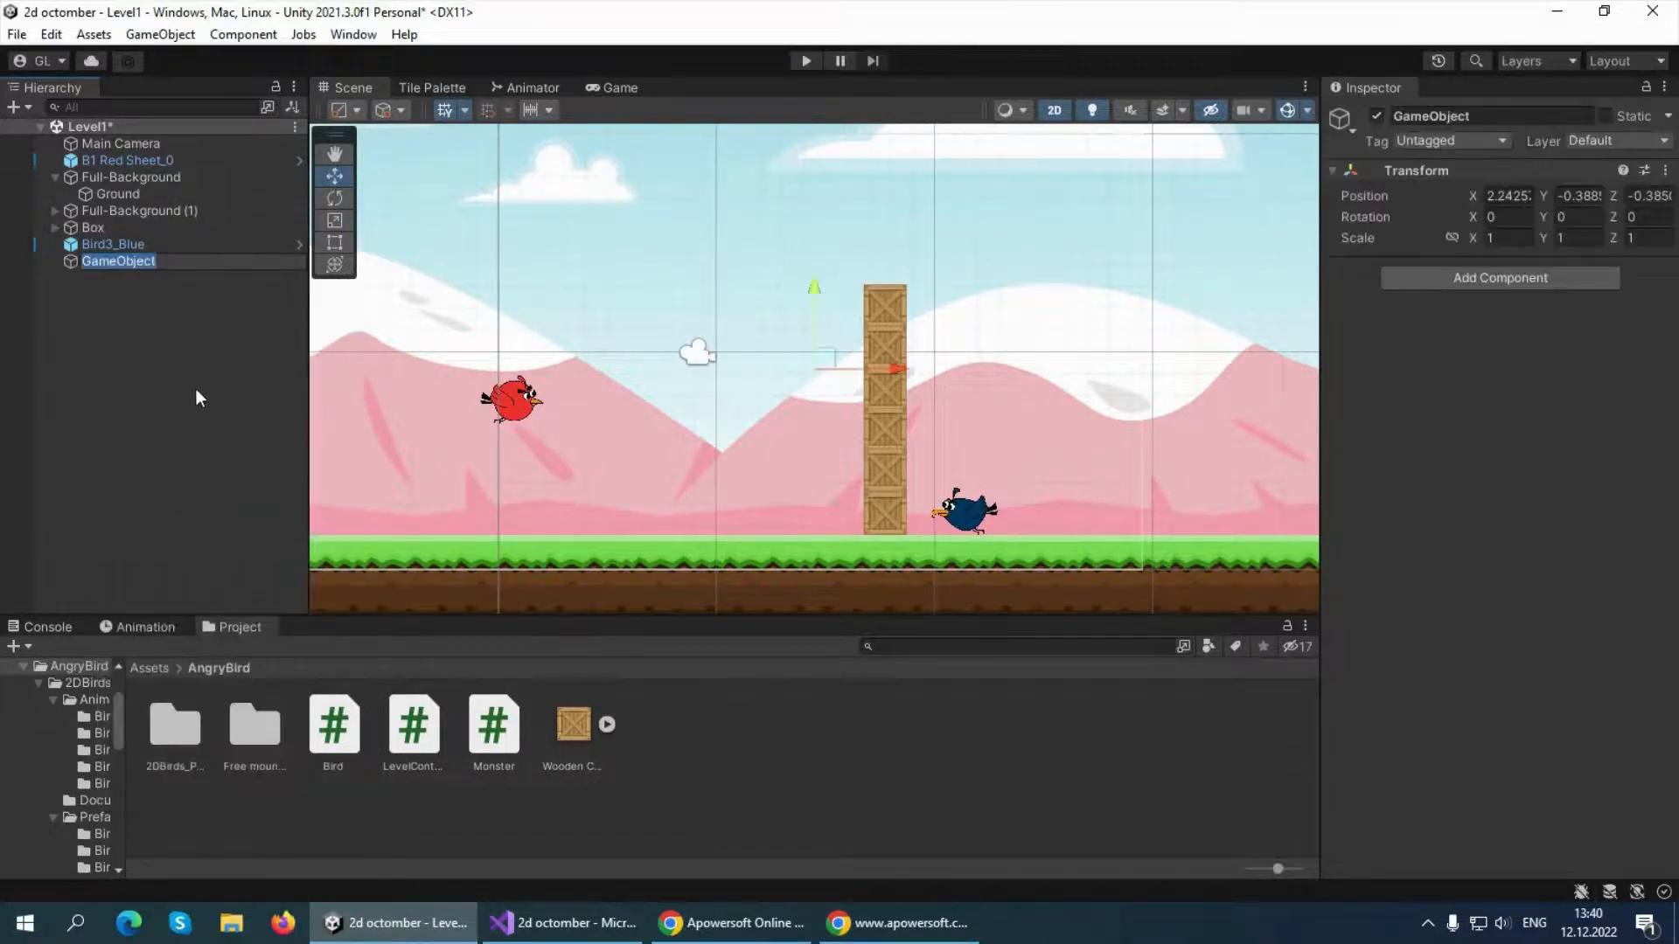
pyautogui.write('LevelController')
pyautogui.click(196, 391)
pyautogui.click(110, 261)
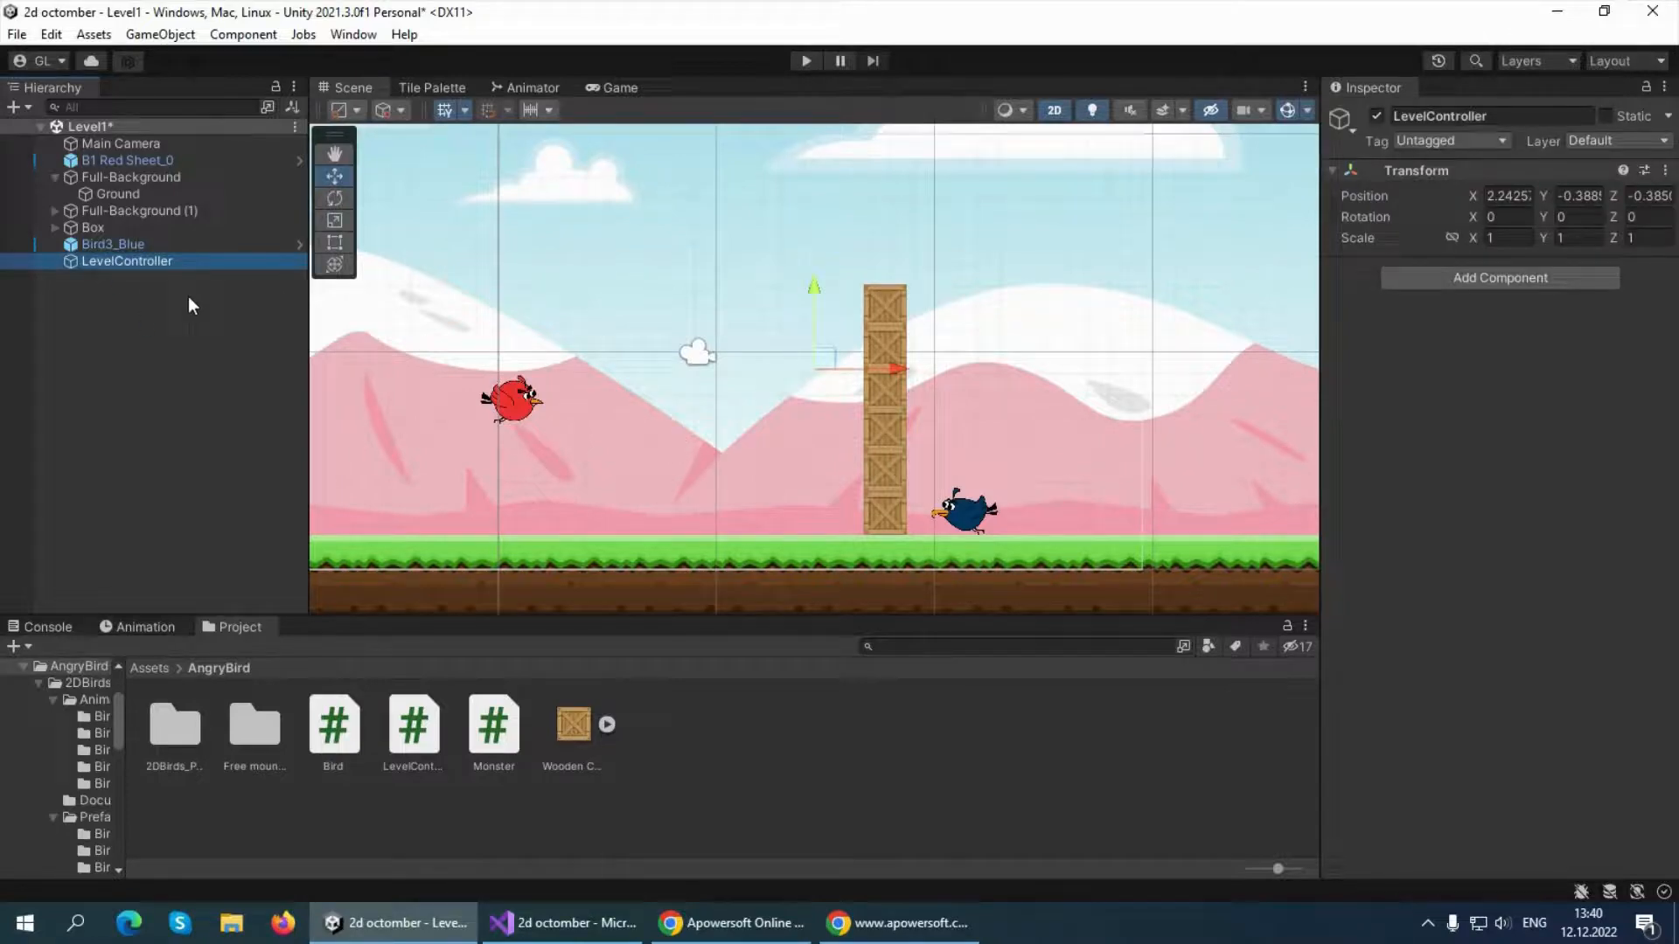
pyautogui.rightClick(732, 797)
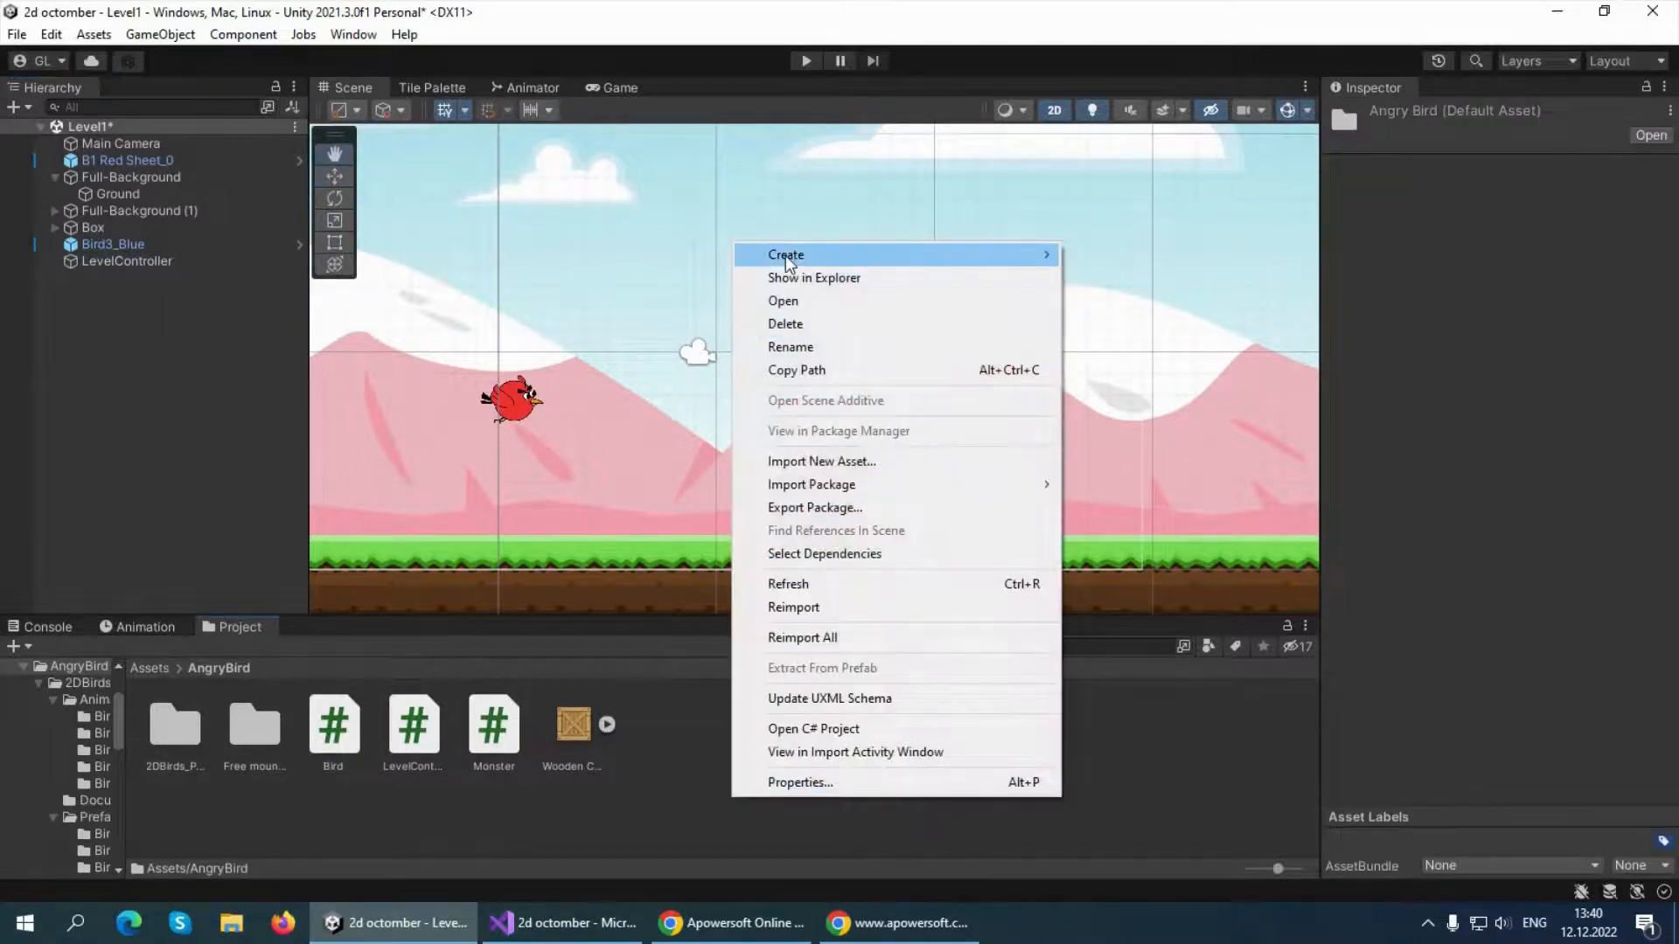
pyautogui.moveTo(785, 255)
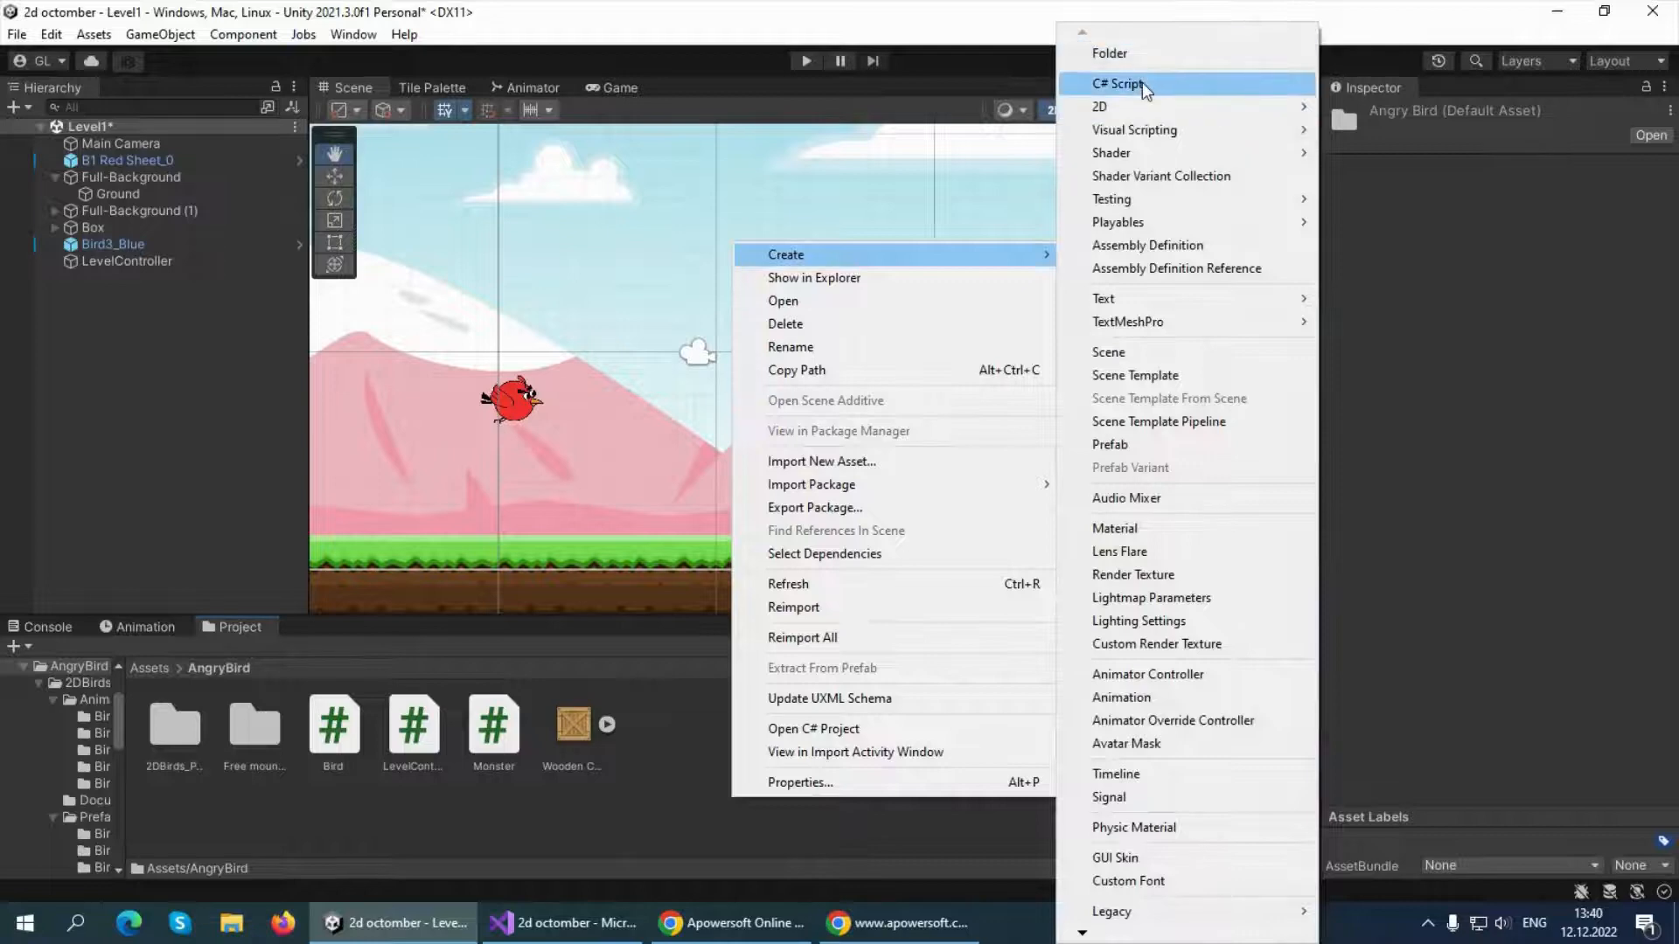
pyautogui.click(483, 779)
# Attach the existing LevelController script to the LevelController object and check its component
pyautogui.click(418, 740)
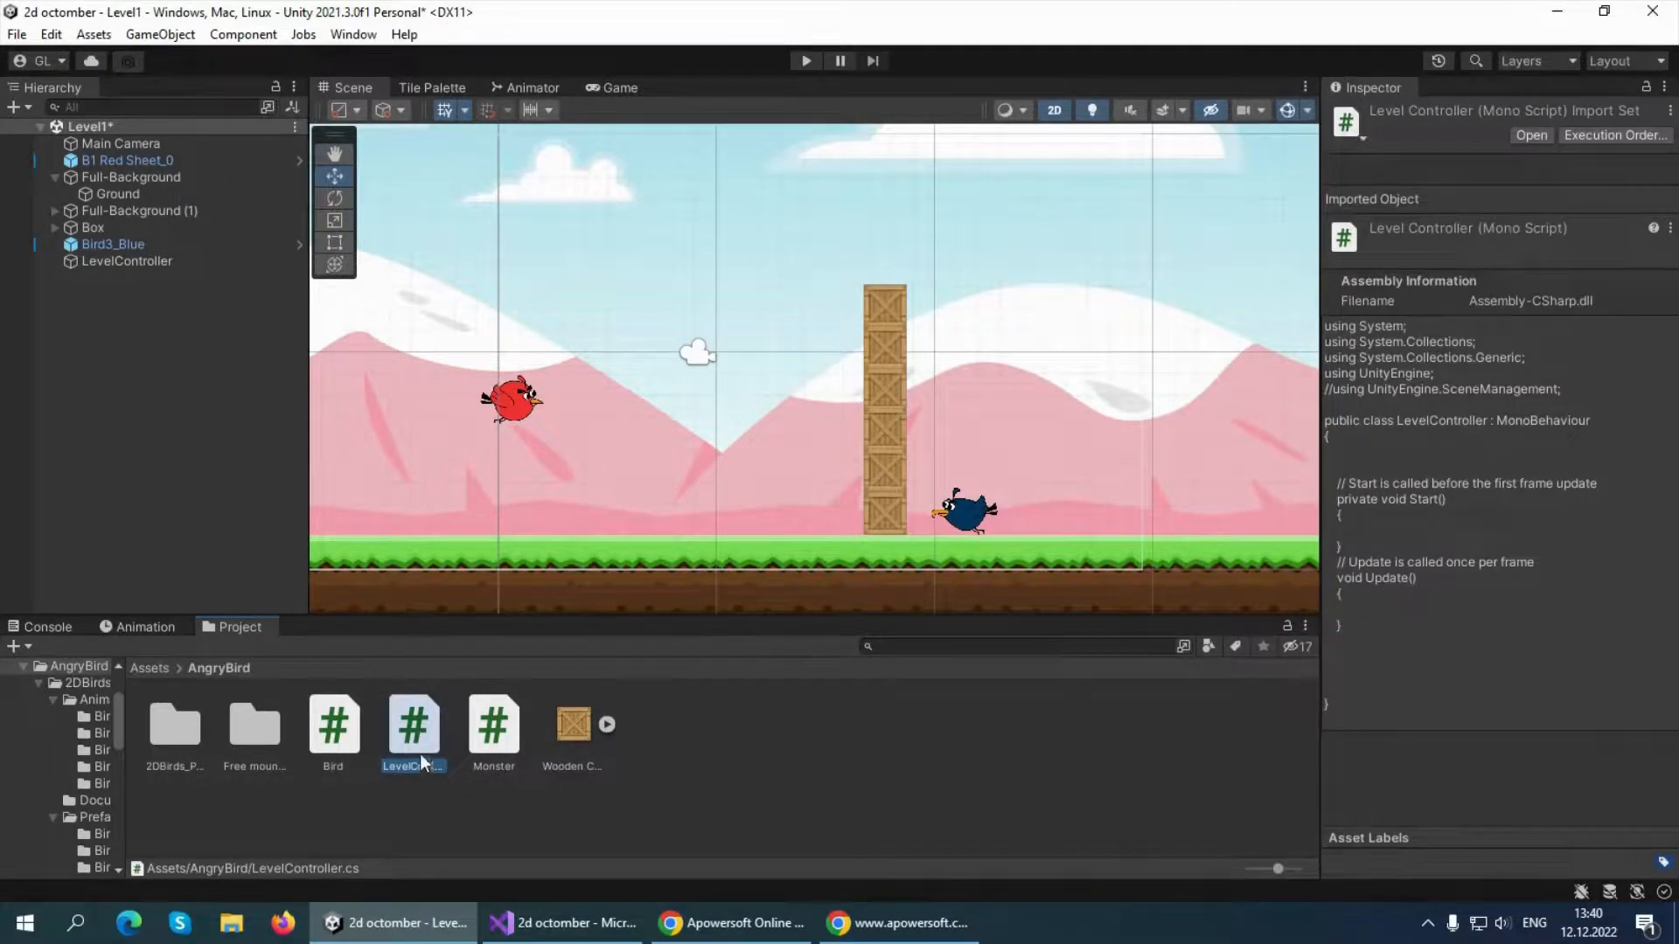
pyautogui.moveTo(420, 754); pyautogui.dragTo(92, 264)
pyautogui.click(119, 264)
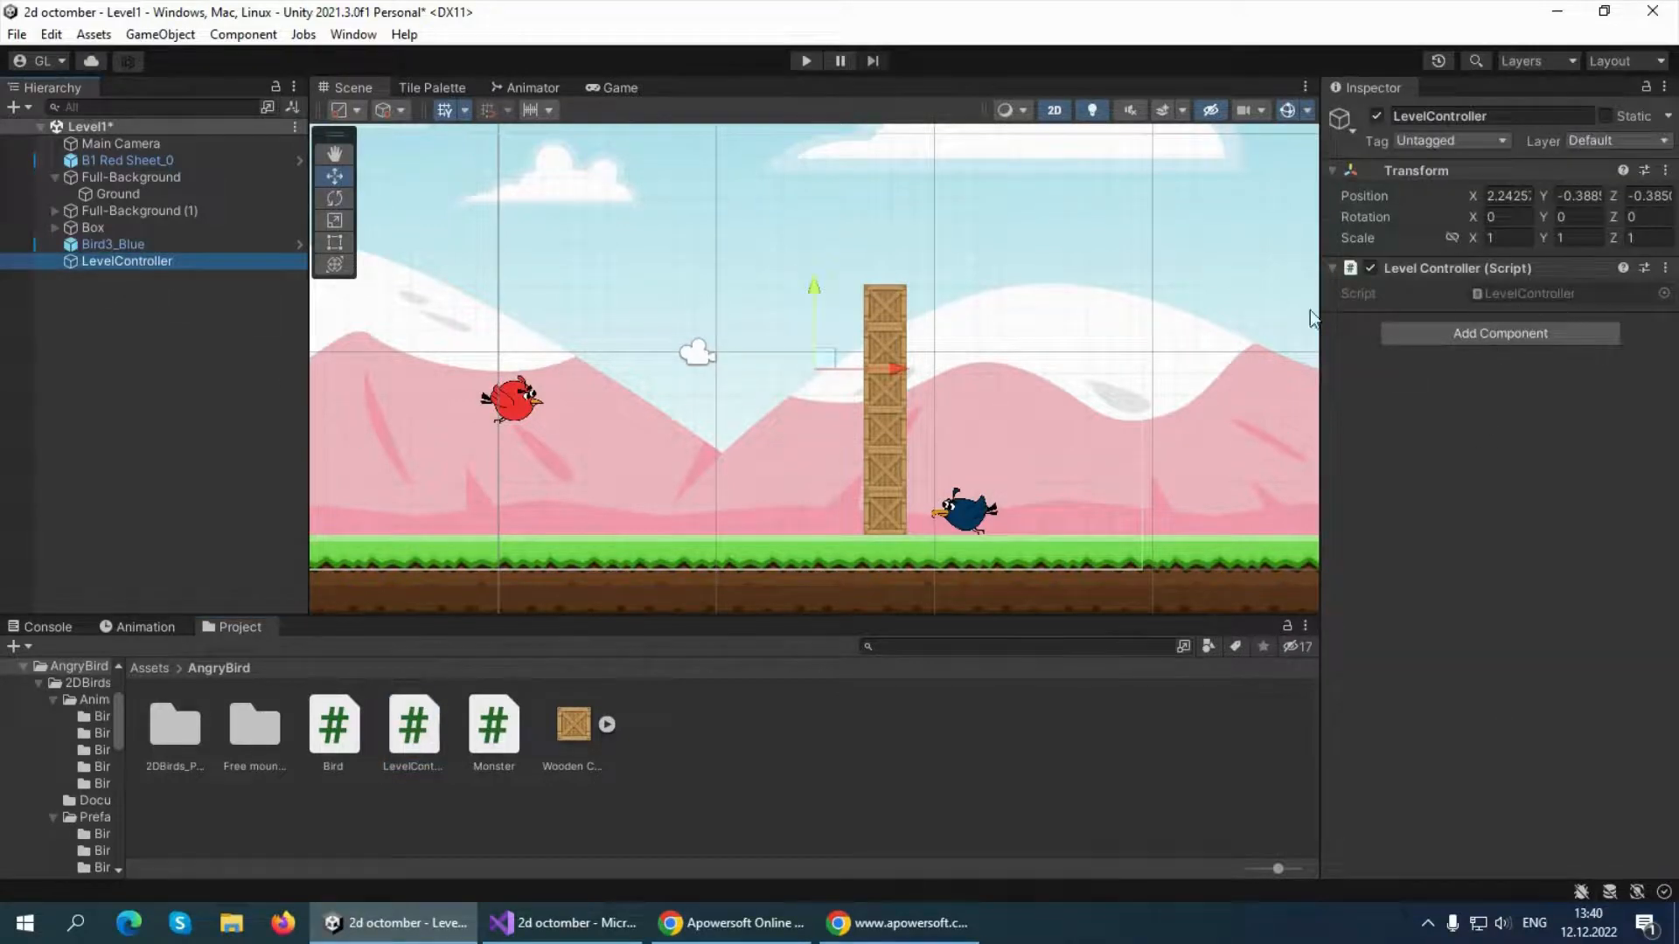
pyautogui.click(132, 334)
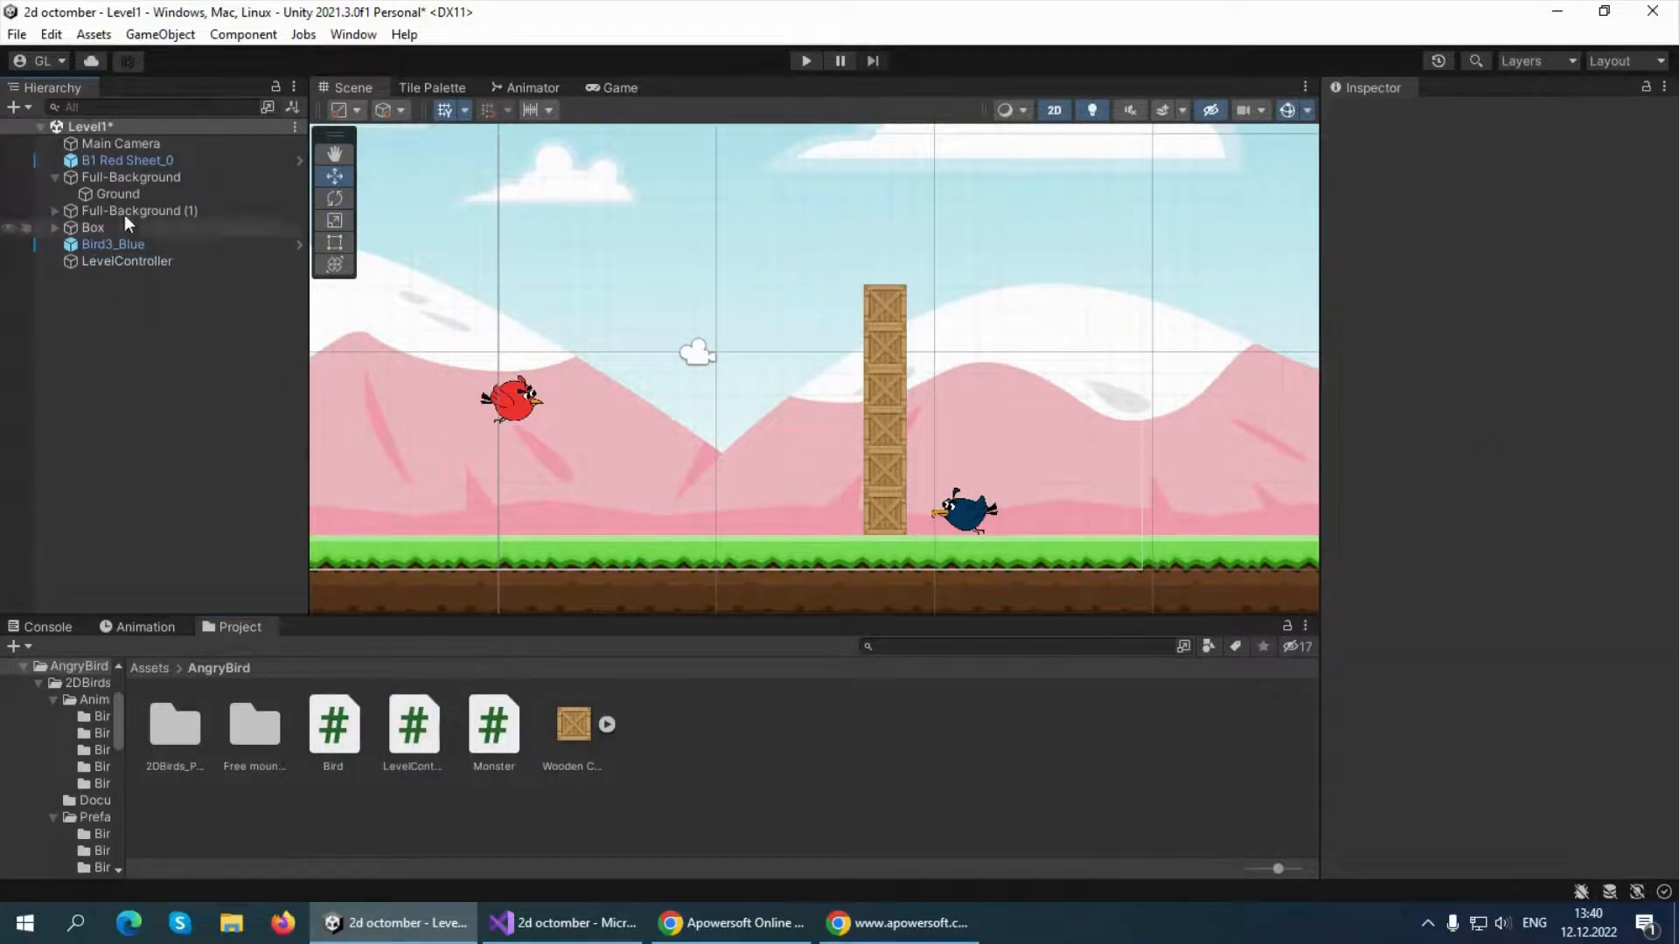
# Collapse the Full-Background group in the hierarchy and save the Level1 scene with the LevelController object
pyautogui.click(55, 178)
pyautogui.click(295, 127)
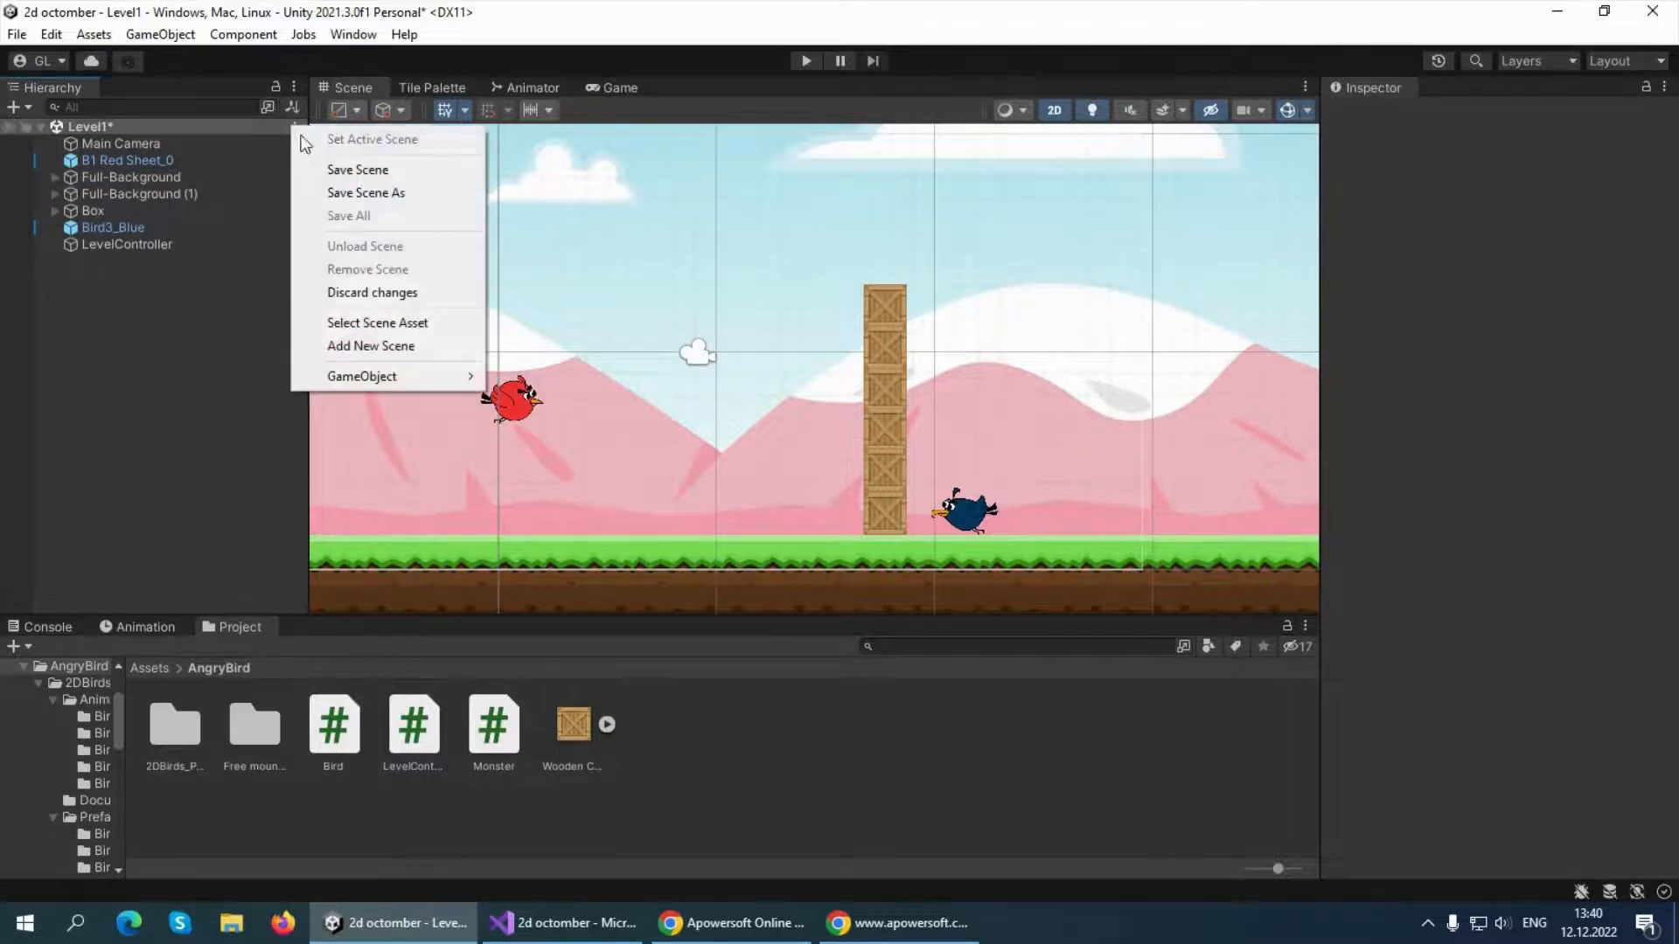
pyautogui.click(333, 169)
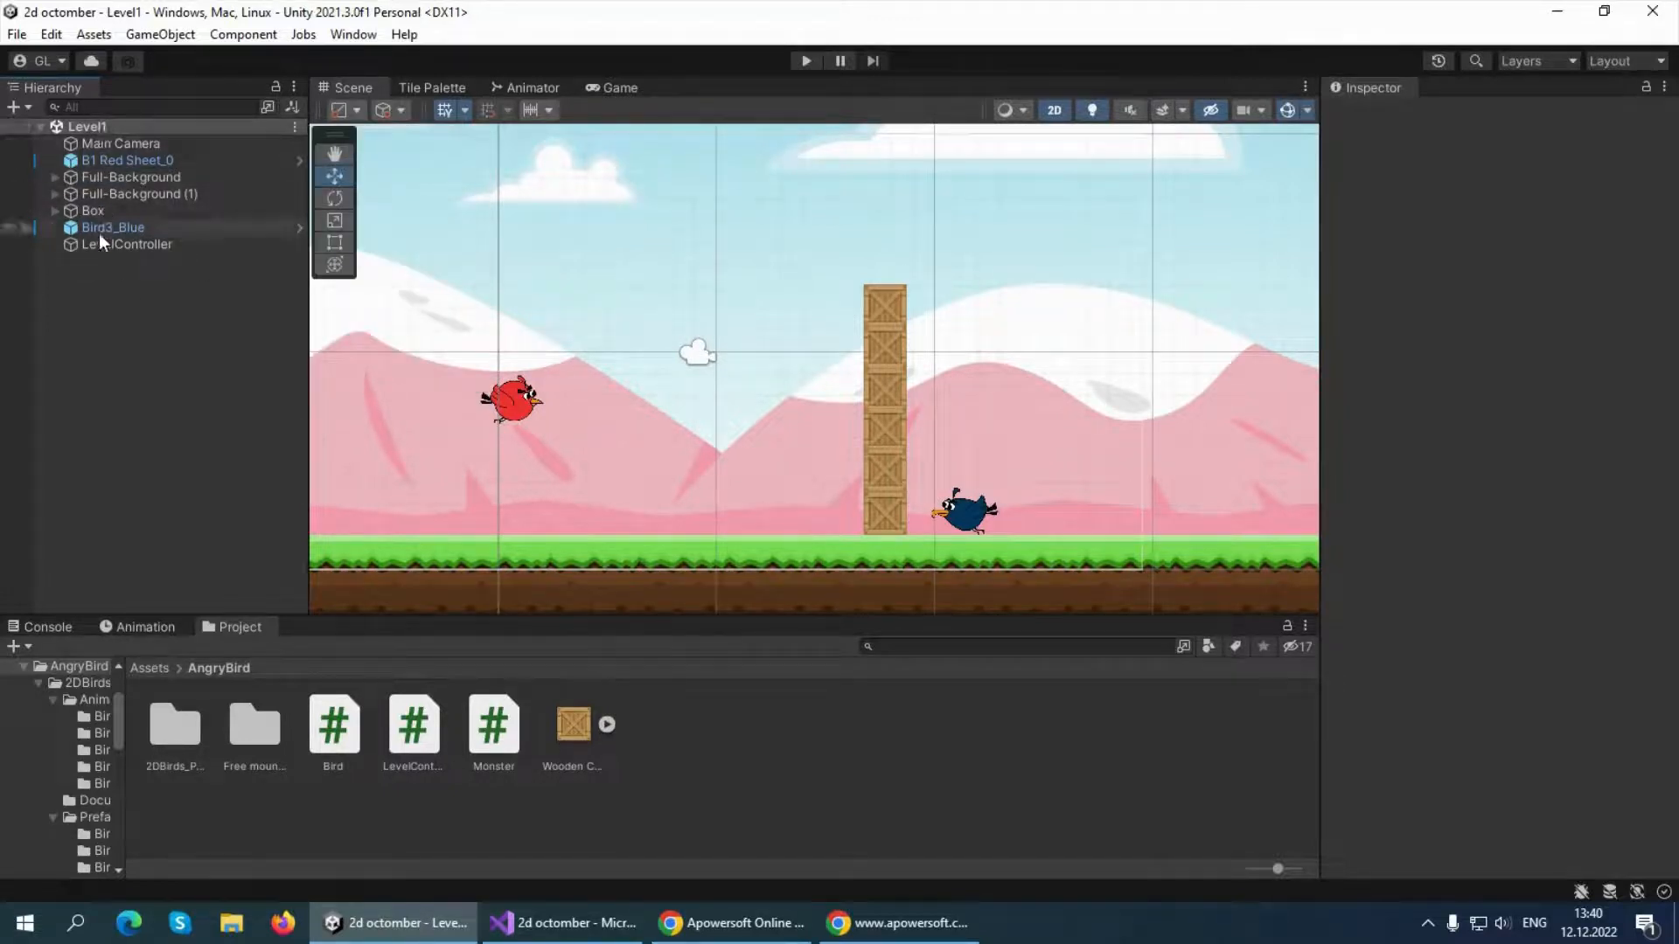
# Add the open Level1 scene to the Scenes In Build list in Build Settings and close the window
pyautogui.click(12, 35)
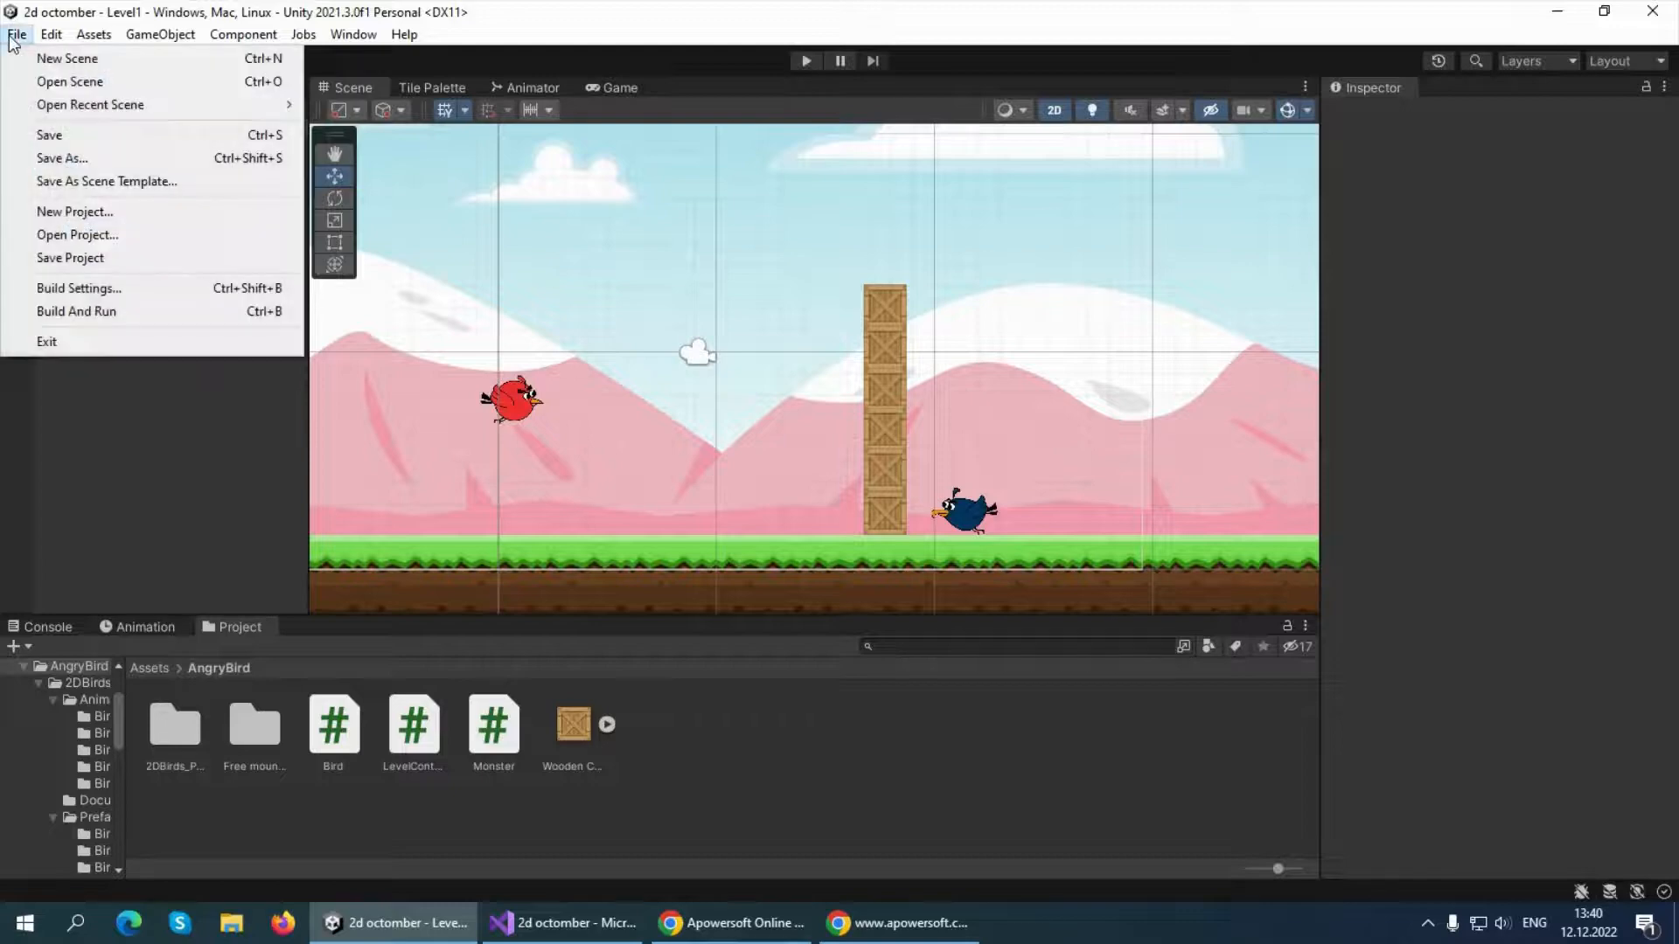
pyautogui.click(98, 289)
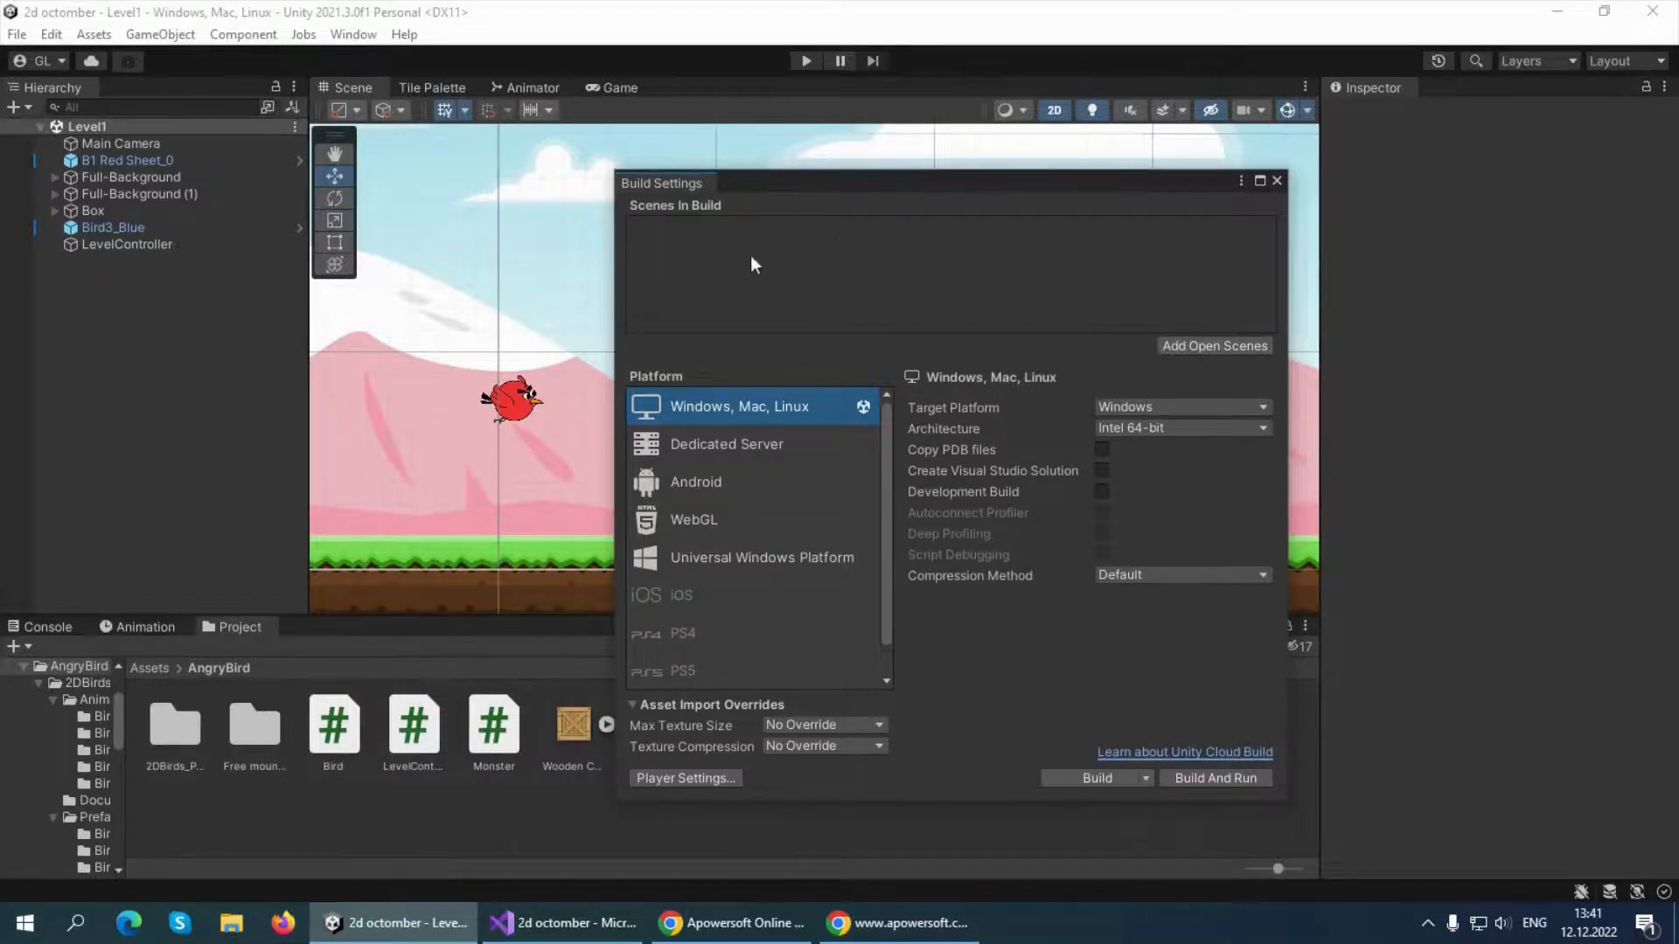
pyautogui.click(1168, 344)
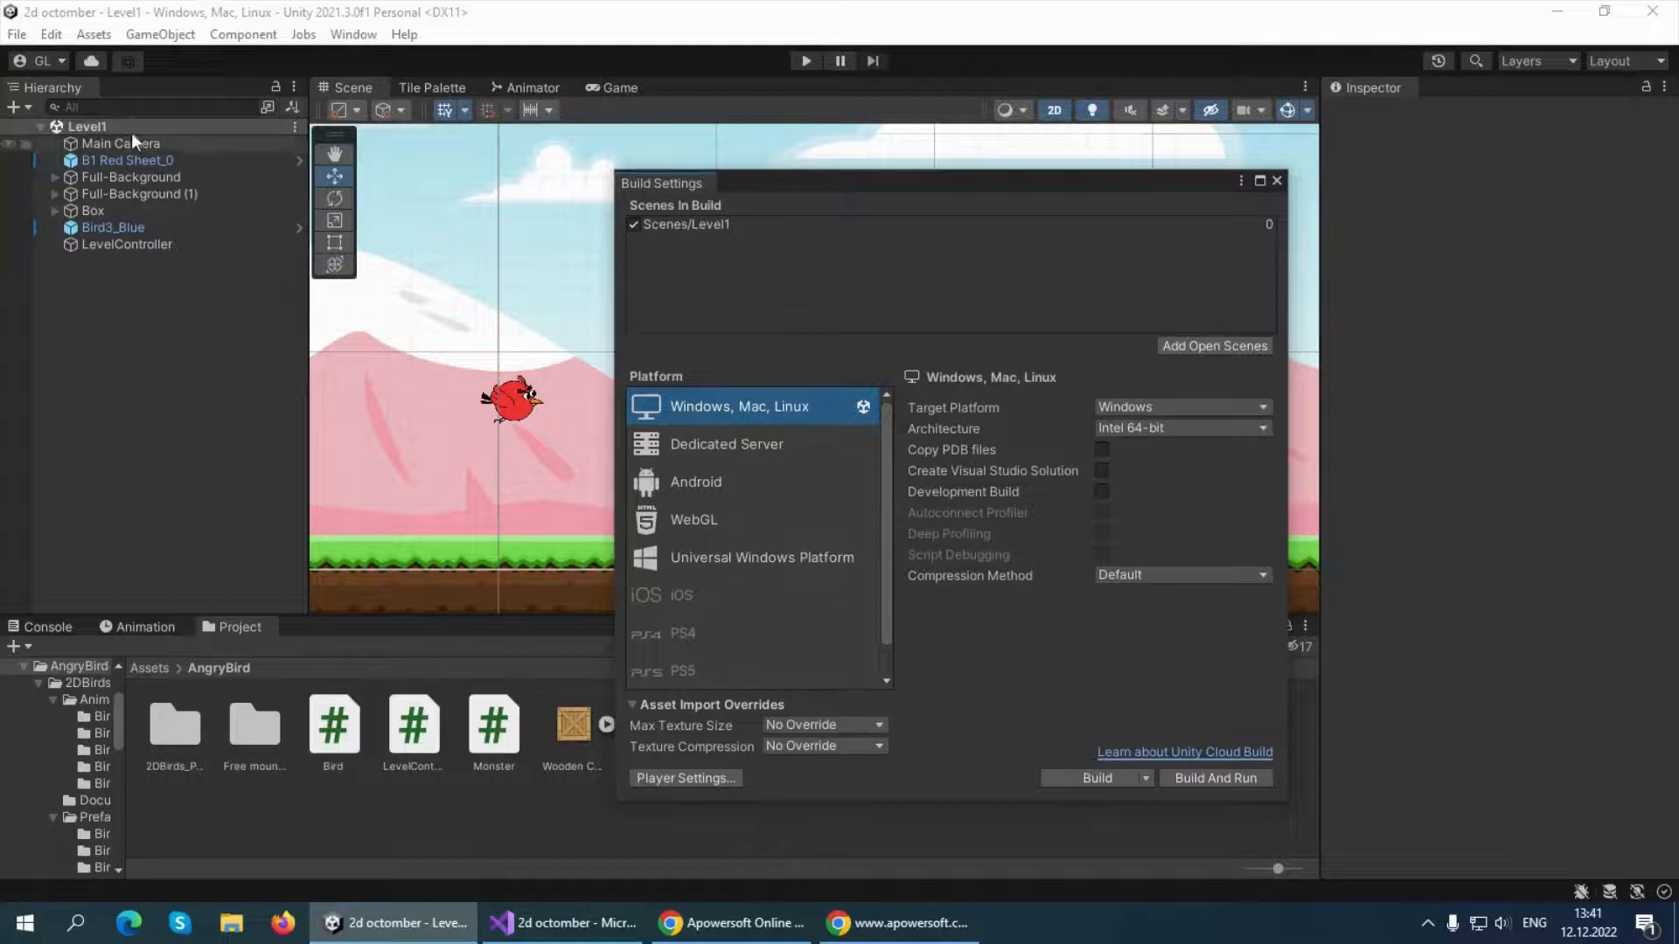
pyautogui.click(1276, 181)
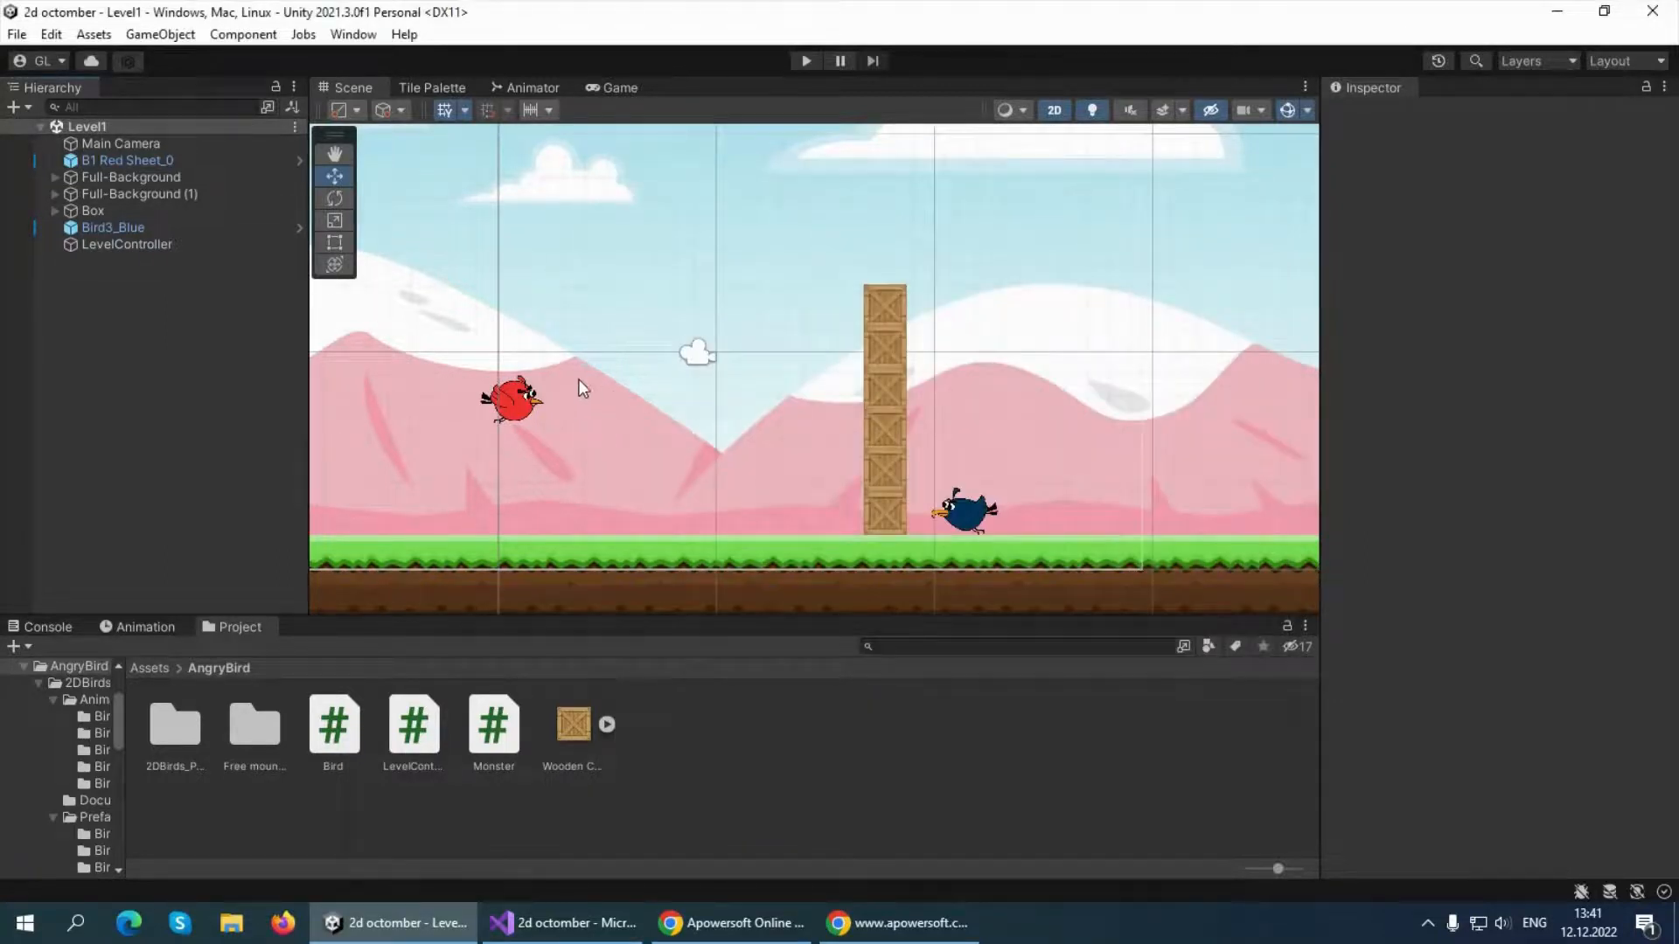
# Select all hierarchy objects from B1 Red Sheet_0 through LevelController, leaving out Main Camera, and copy them
pyautogui.click(93, 142)
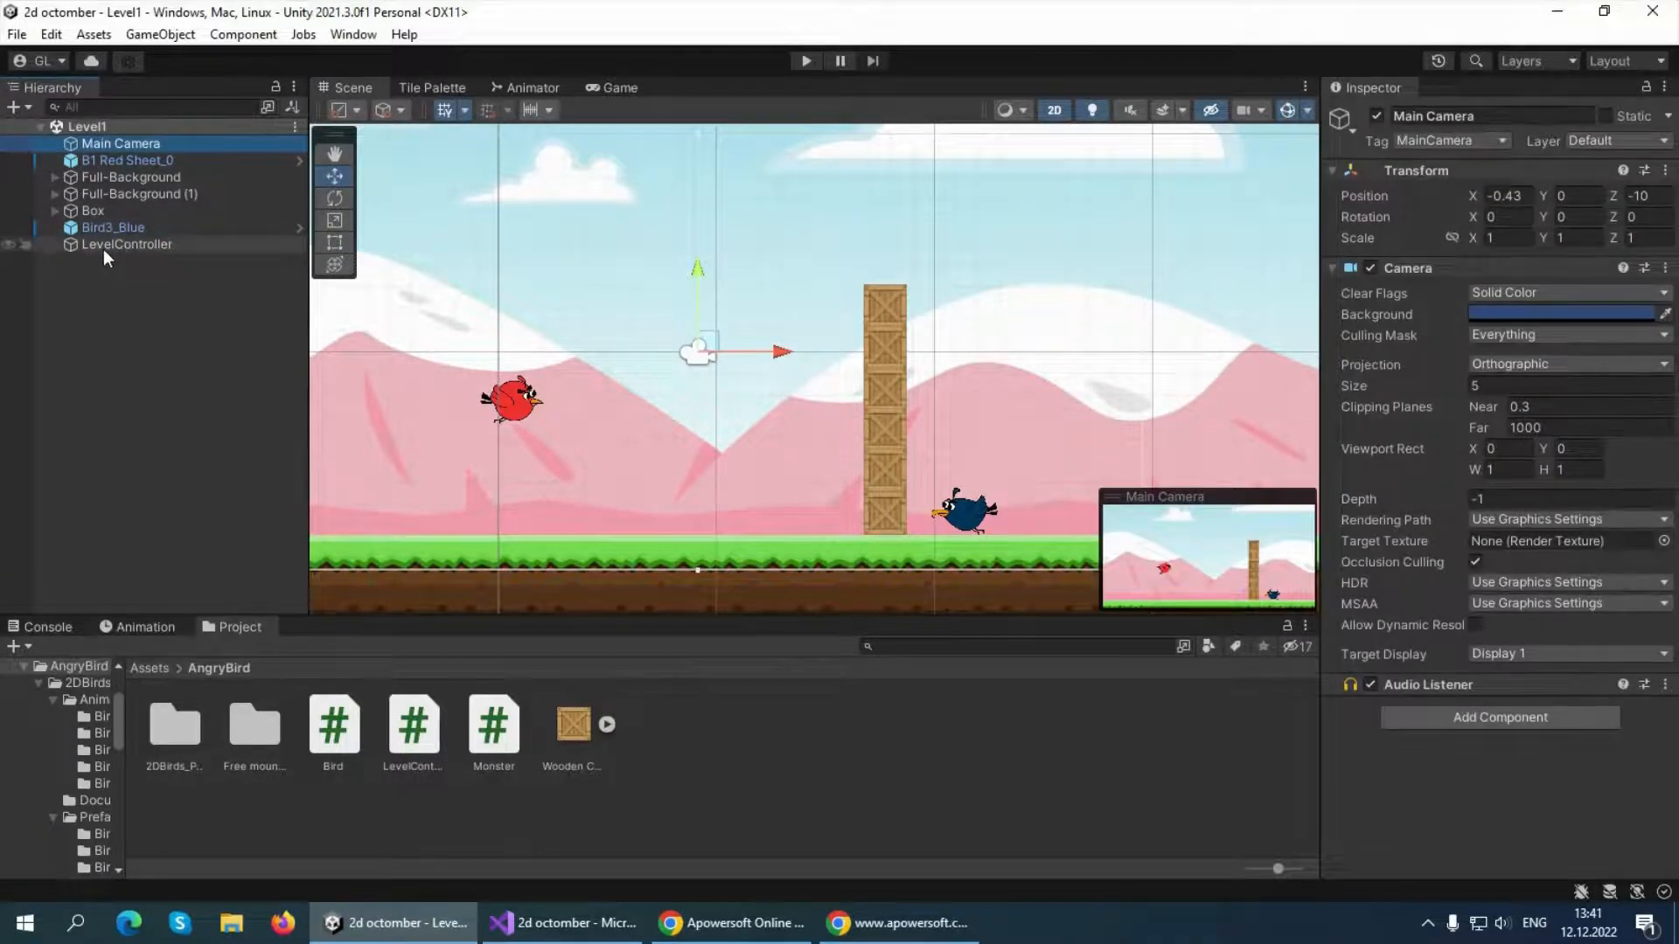
pyautogui.click(115, 160)
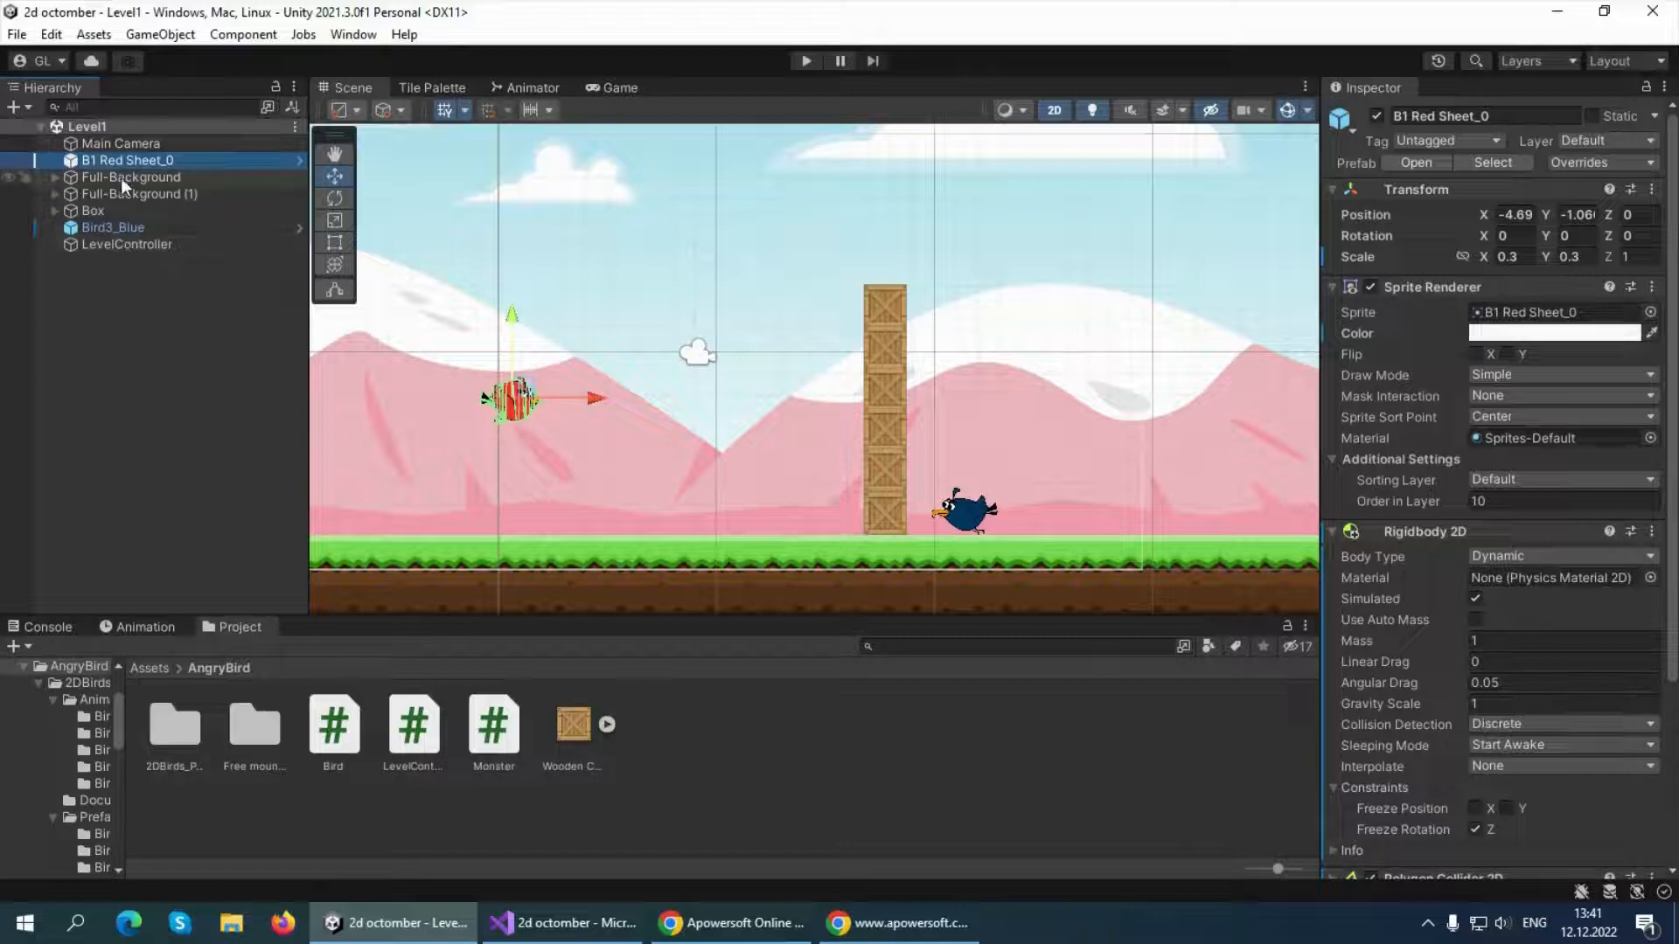
pyautogui.click(121, 179)
pyautogui.click(123, 163)
pyautogui.keyDown('shift'); pyautogui.click(114, 244); pyautogui.keyUp('shift')
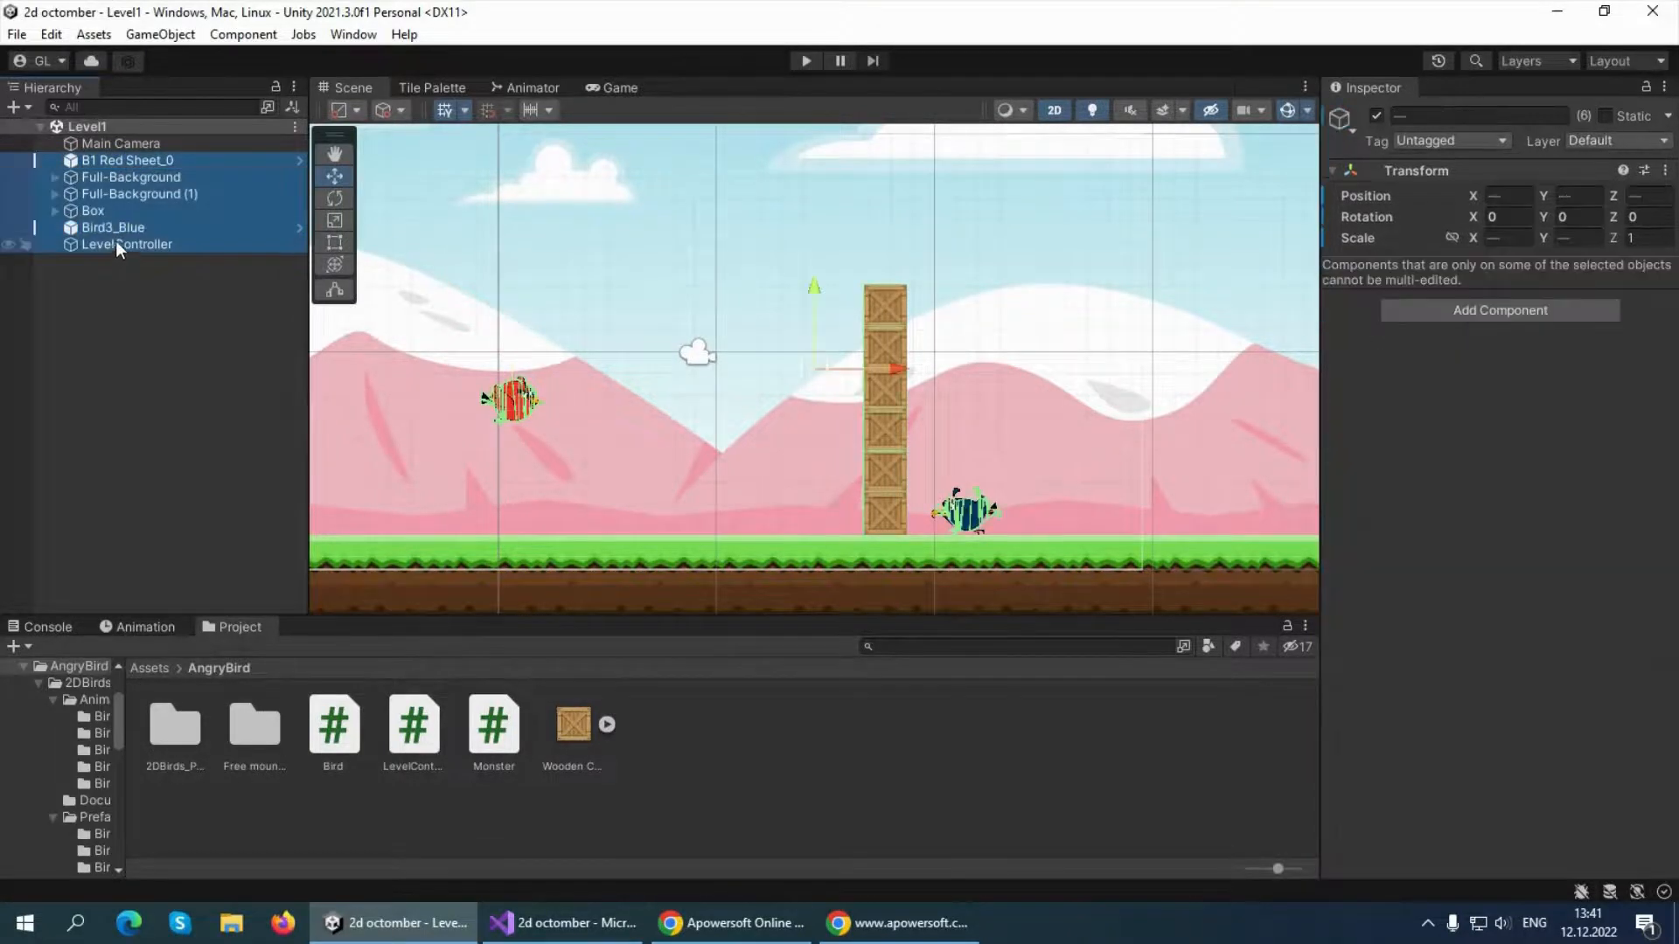
pyautogui.rightClick(124, 187)
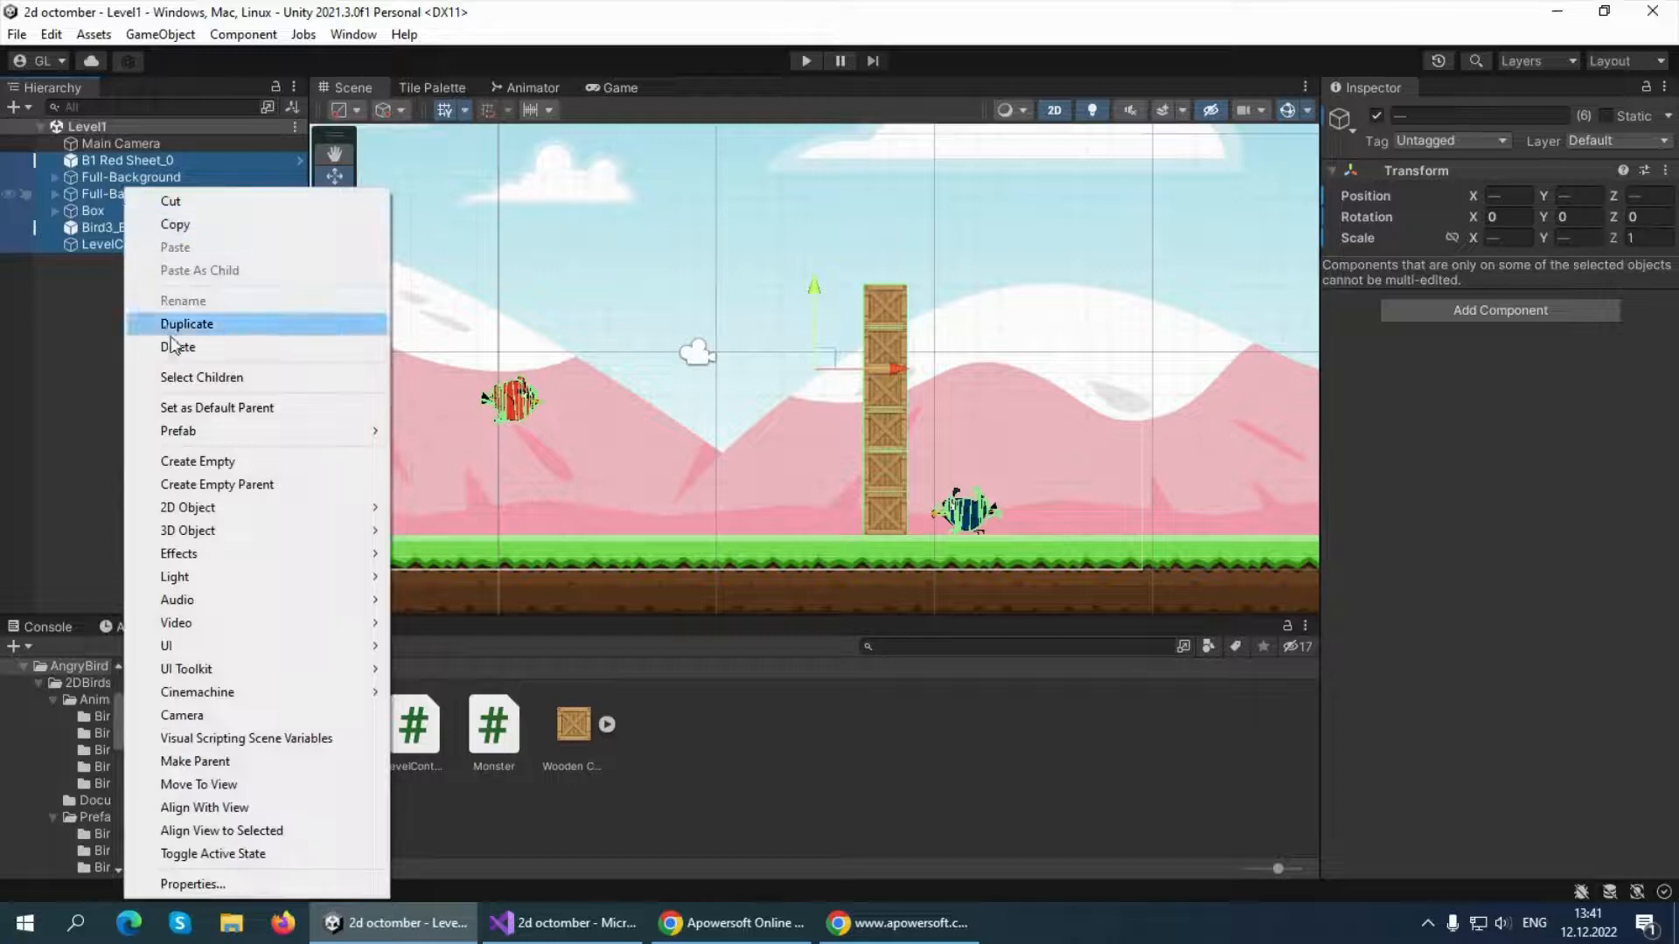
pyautogui.click(166, 225)
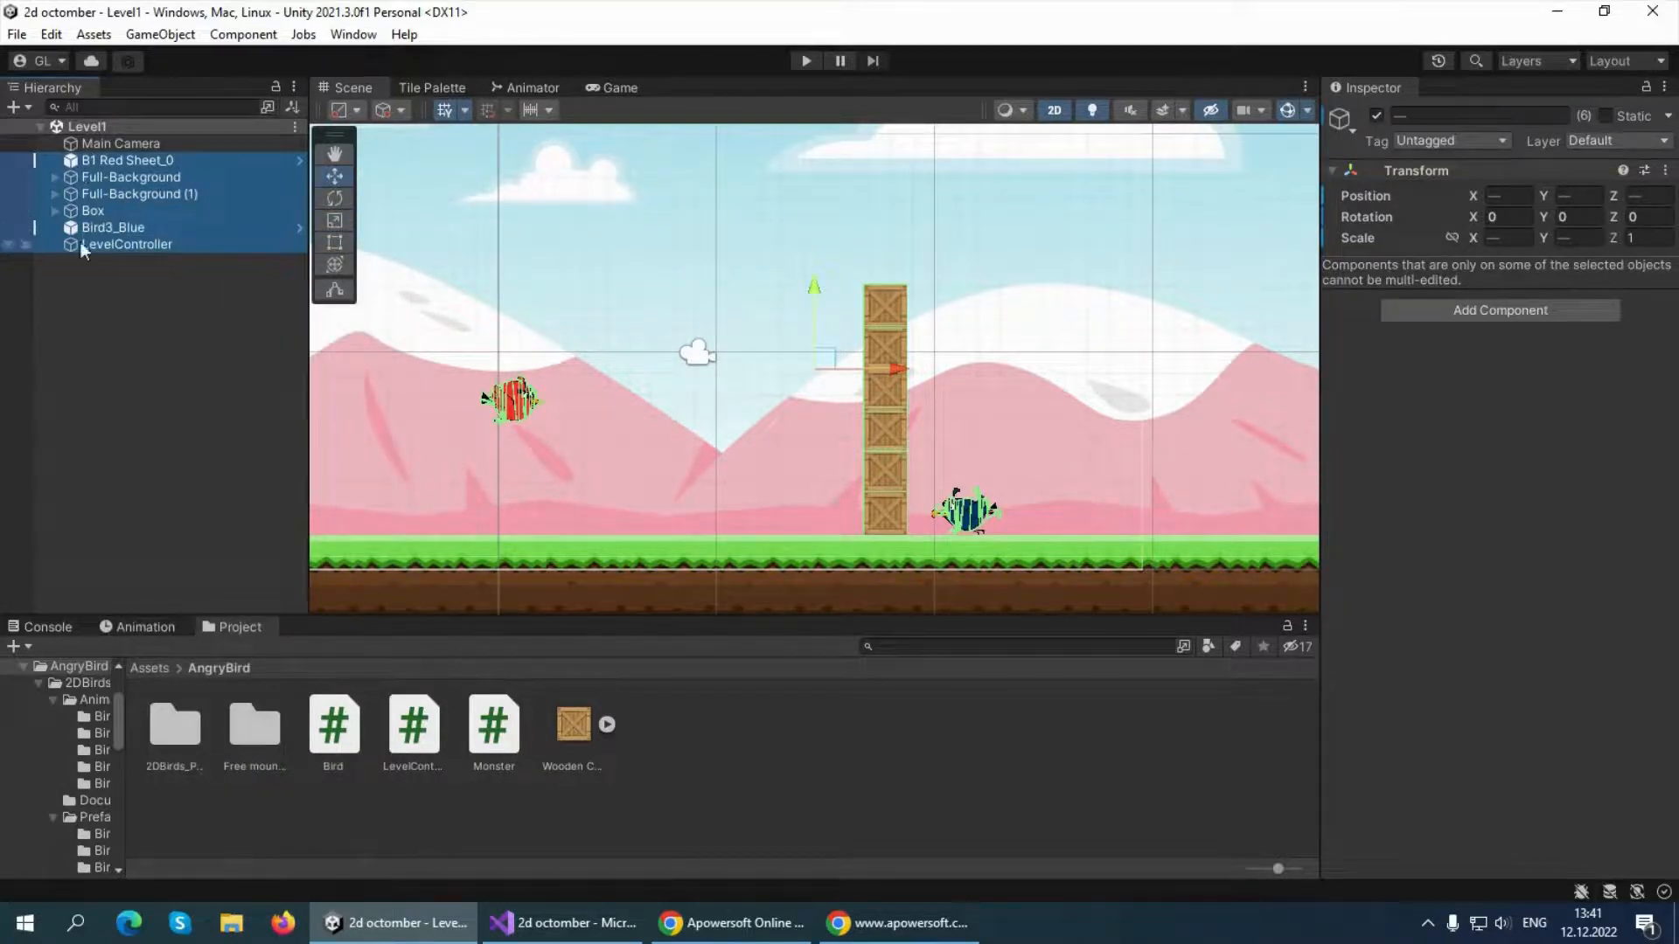
pyautogui.click(18, 39)
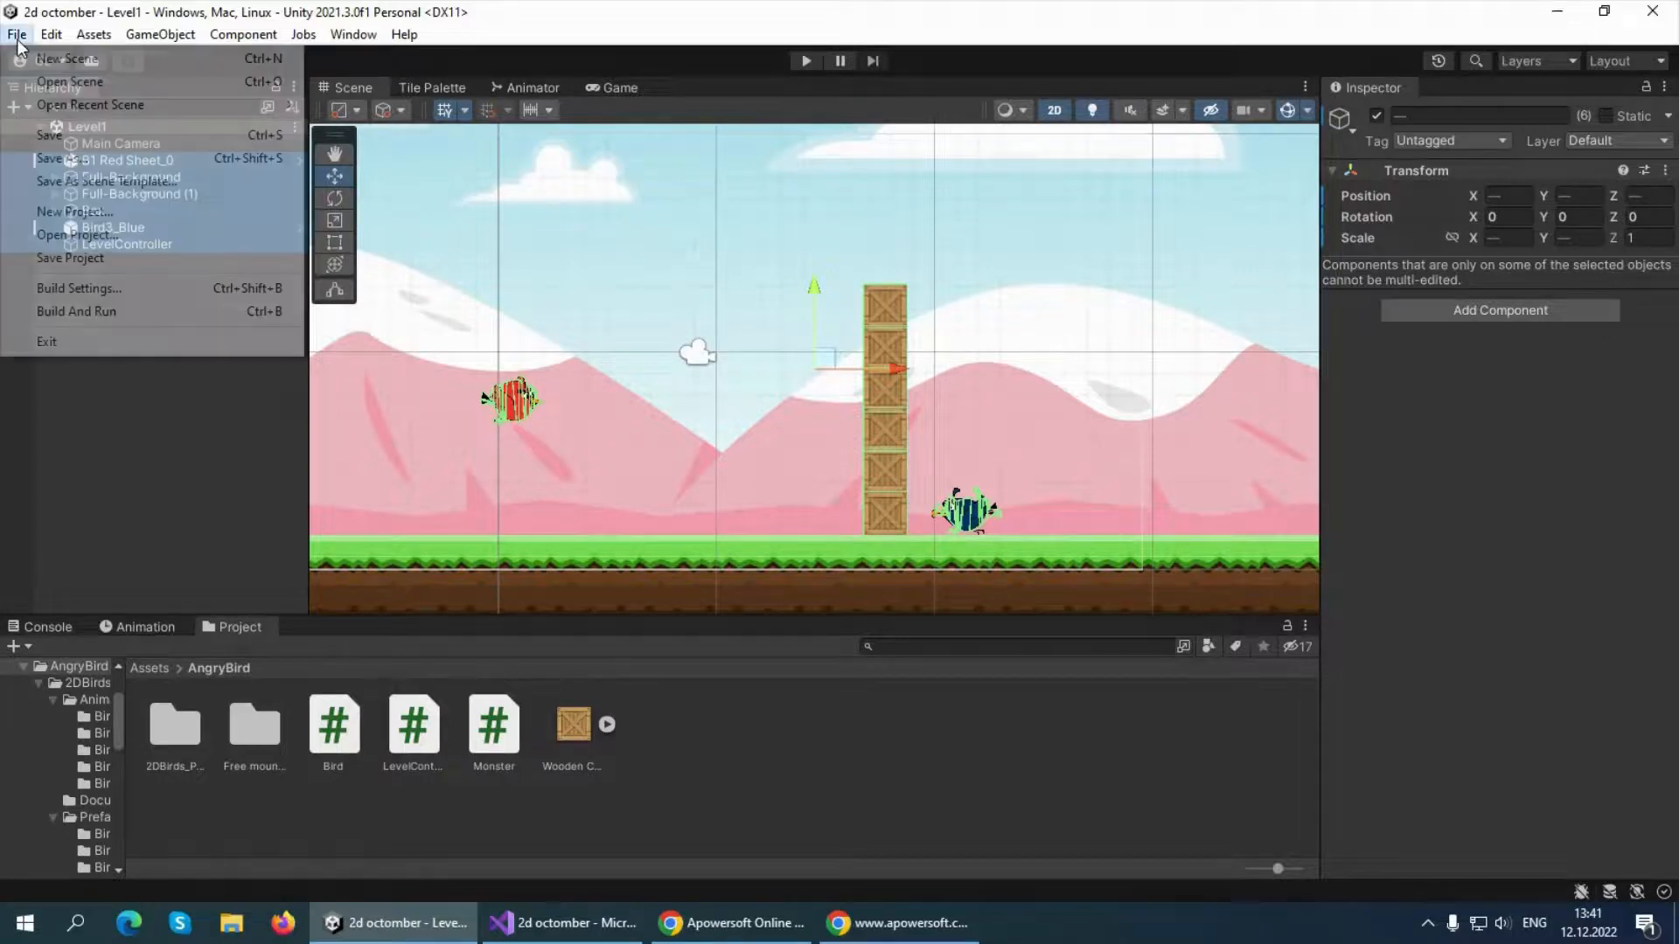
pyautogui.click(77, 62)
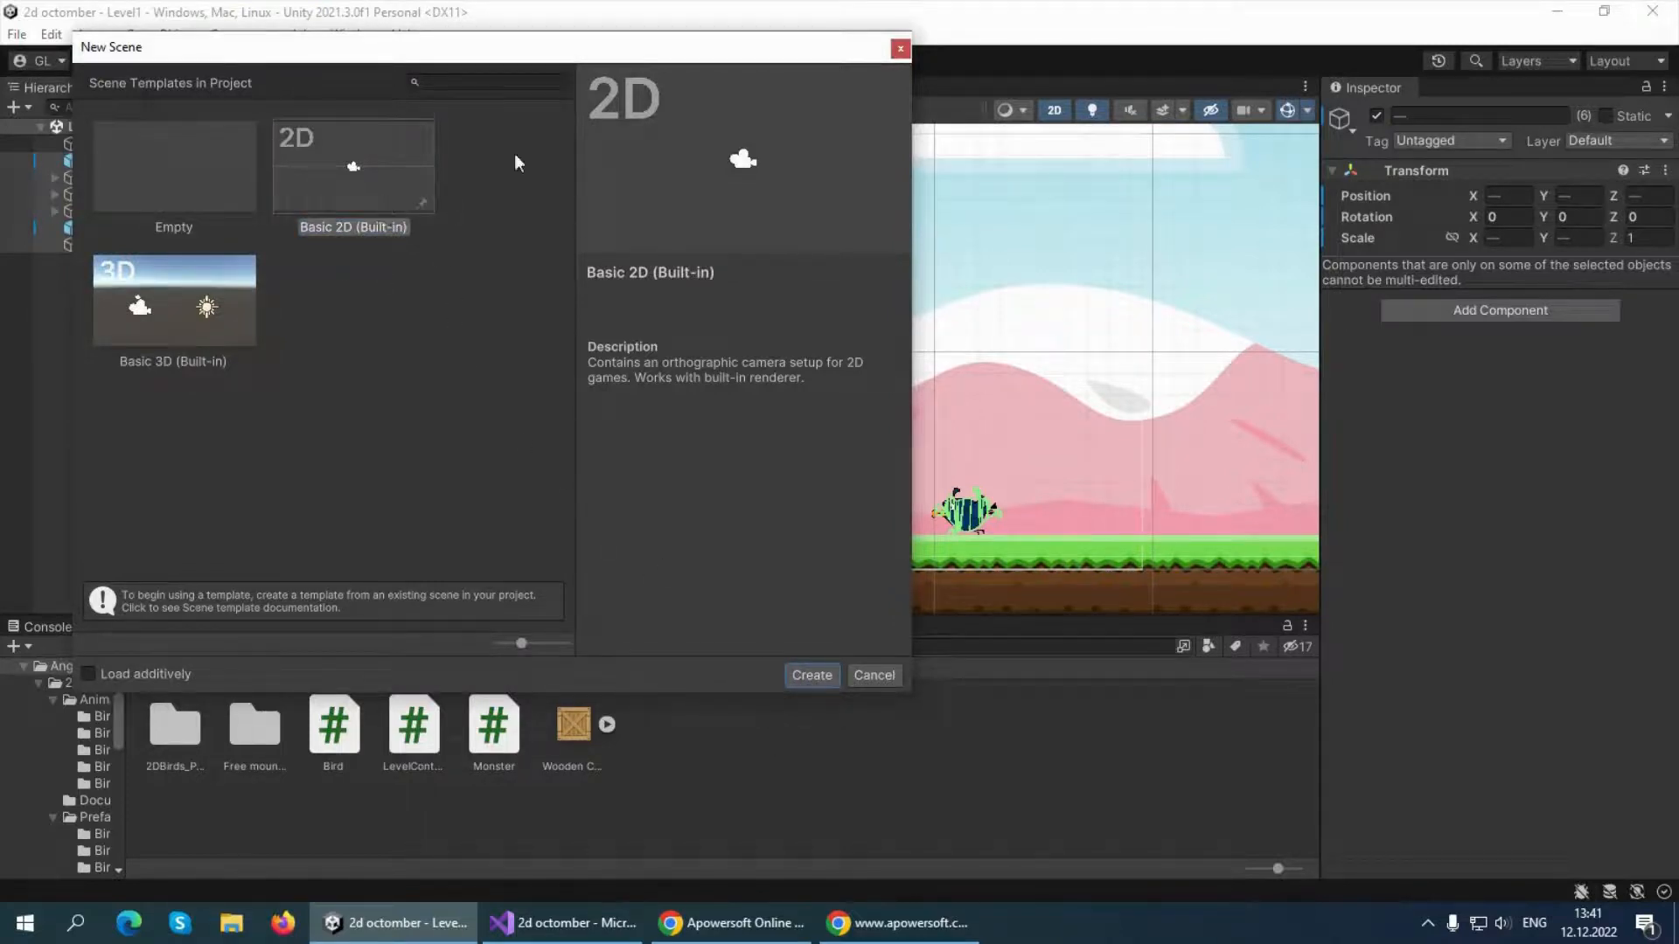
pyautogui.click(900, 48)
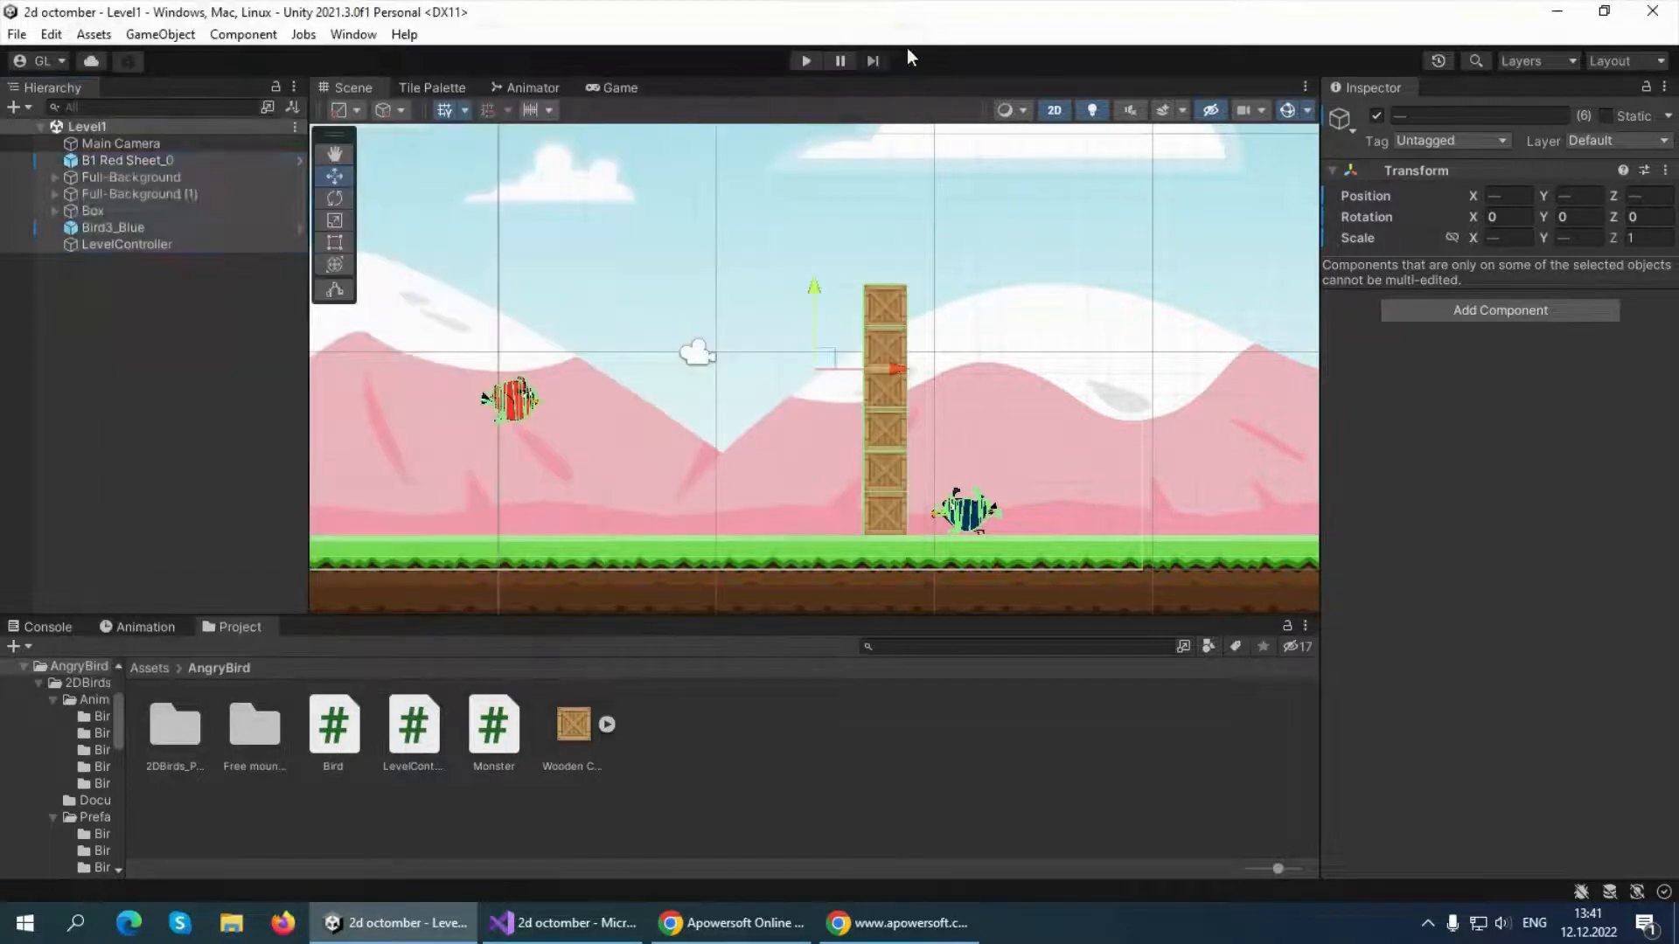
# Open the existing Level2 scene from the project's Scenes folder
pyautogui.click(12, 41)
pyautogui.click(70, 82)
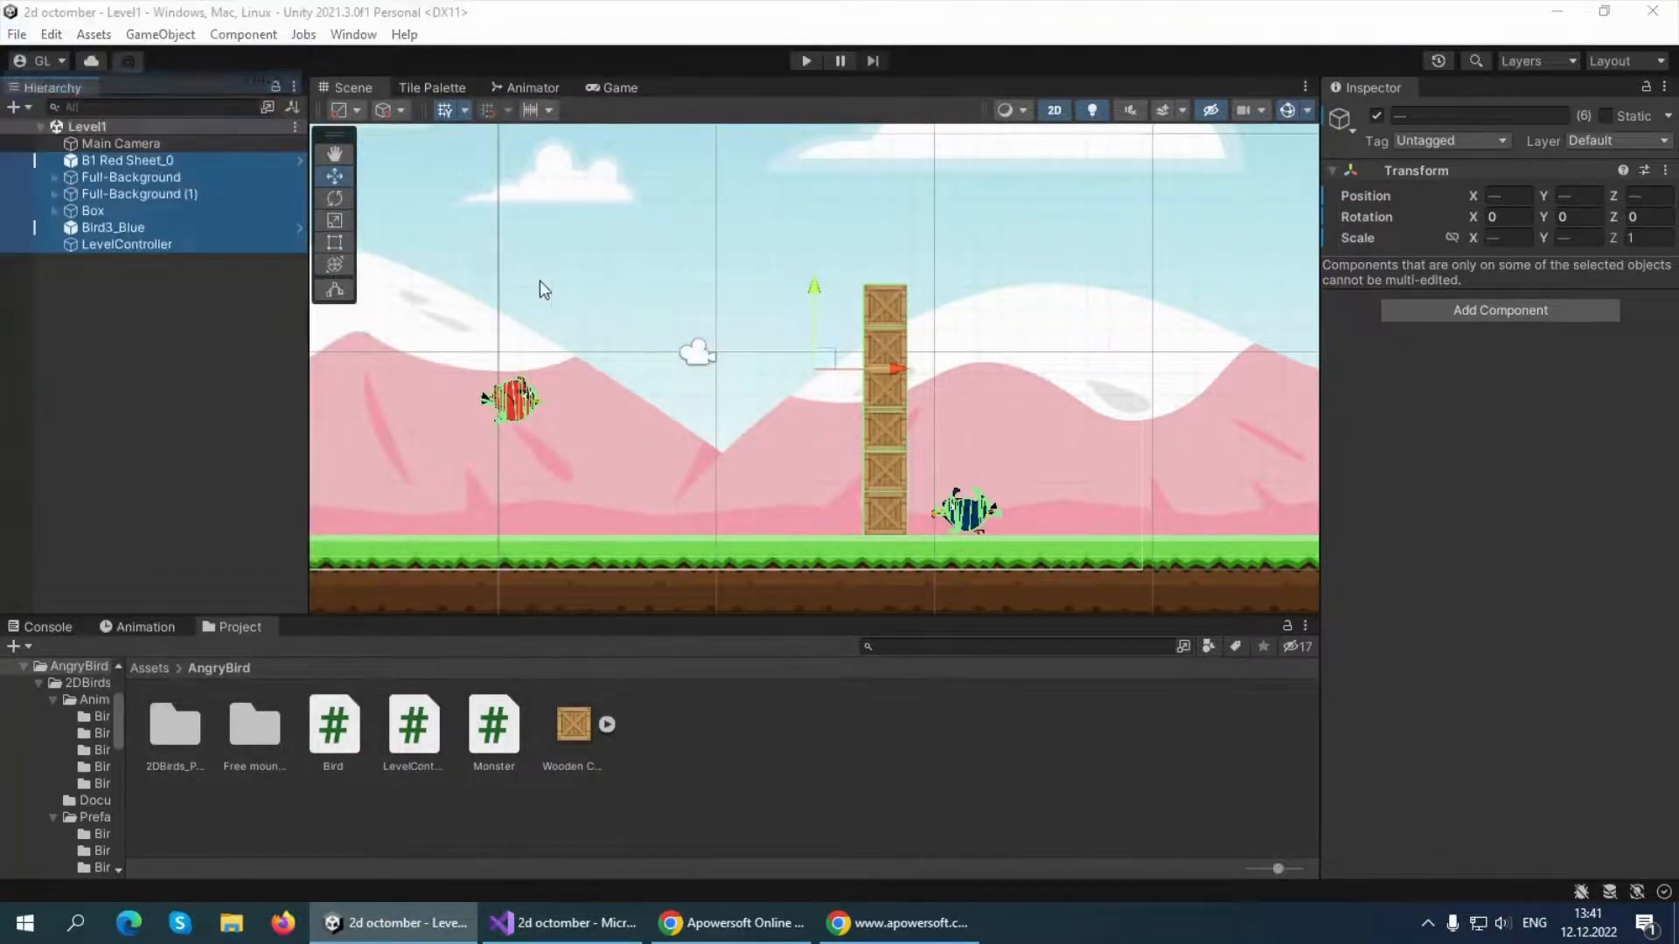
pyautogui.doubleClick(372, 256)
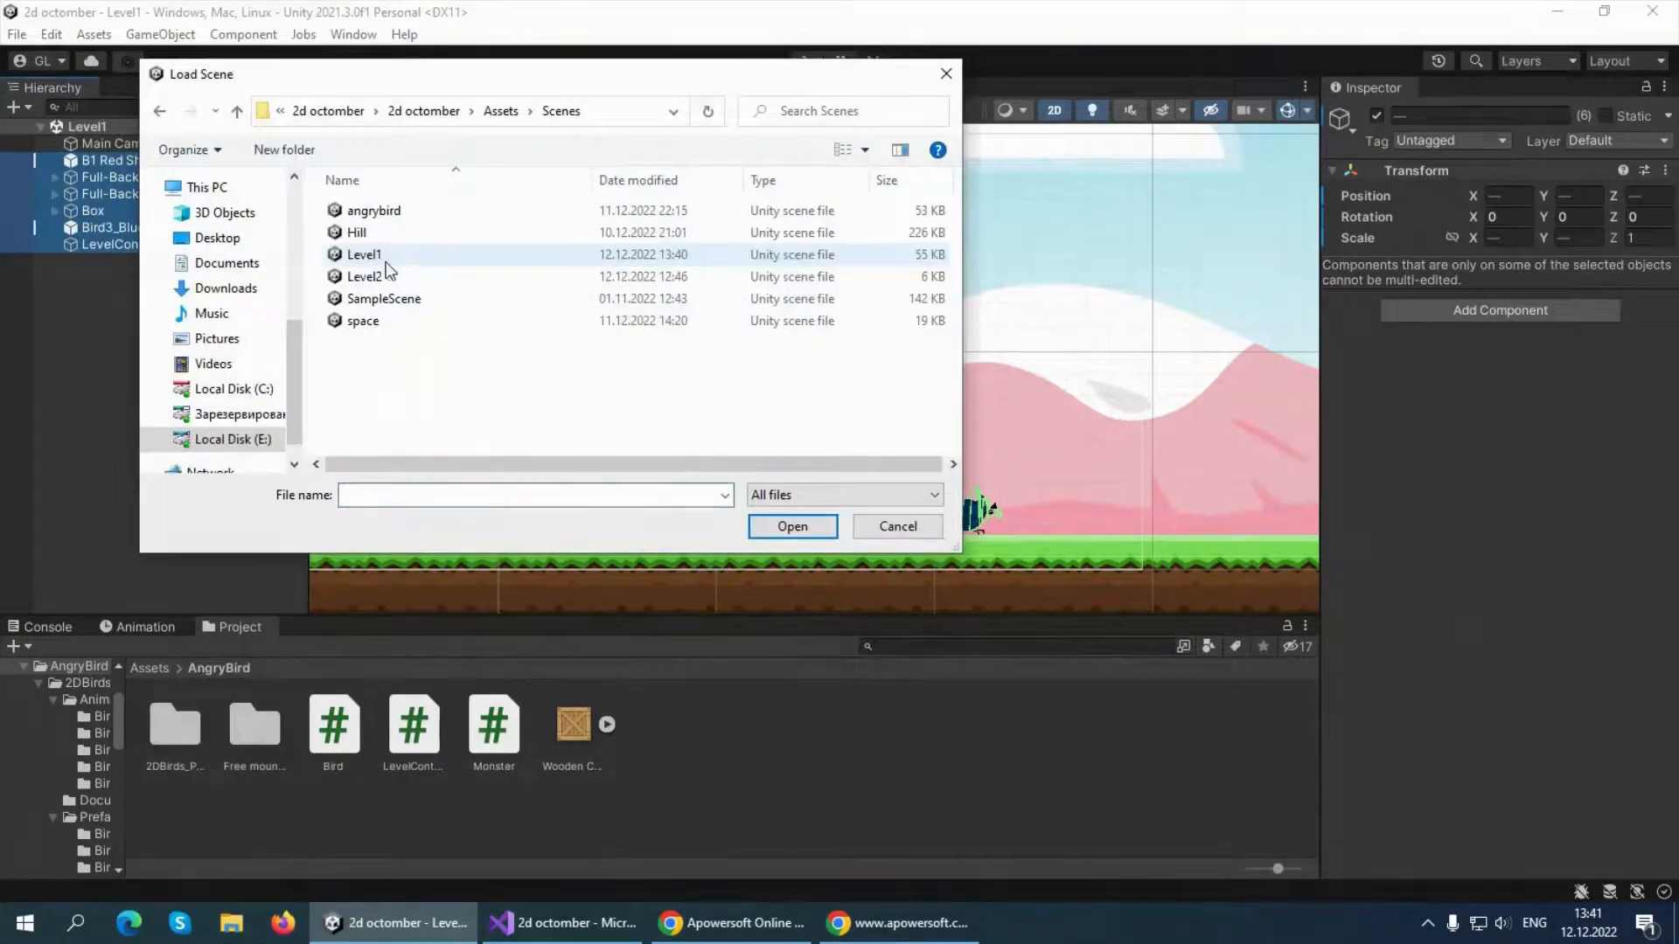
pyautogui.doubleClick(383, 275)
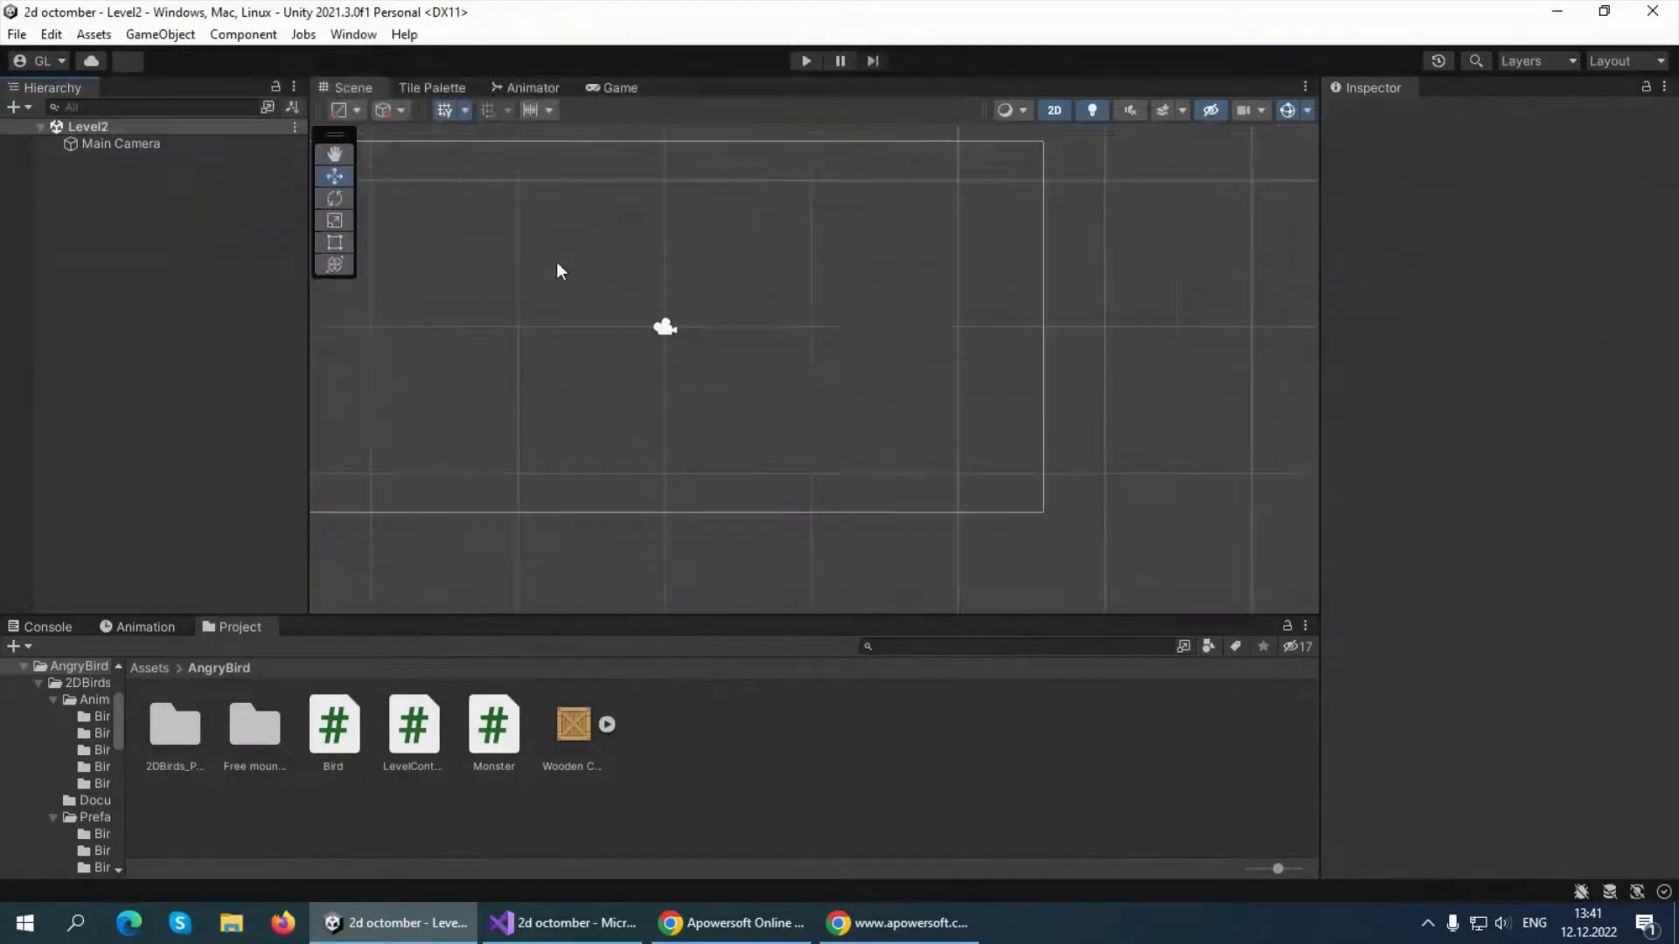
# Paste the copied Level1 objects into the Level2 hierarchy beside Main Camera and clear the selection
pyautogui.scroll(-8, 544, 238)
pyautogui.moveTo(531, 229); pyautogui.dragTo(646, 259, button='middle')
pyautogui.scroll(7, 632, 255)
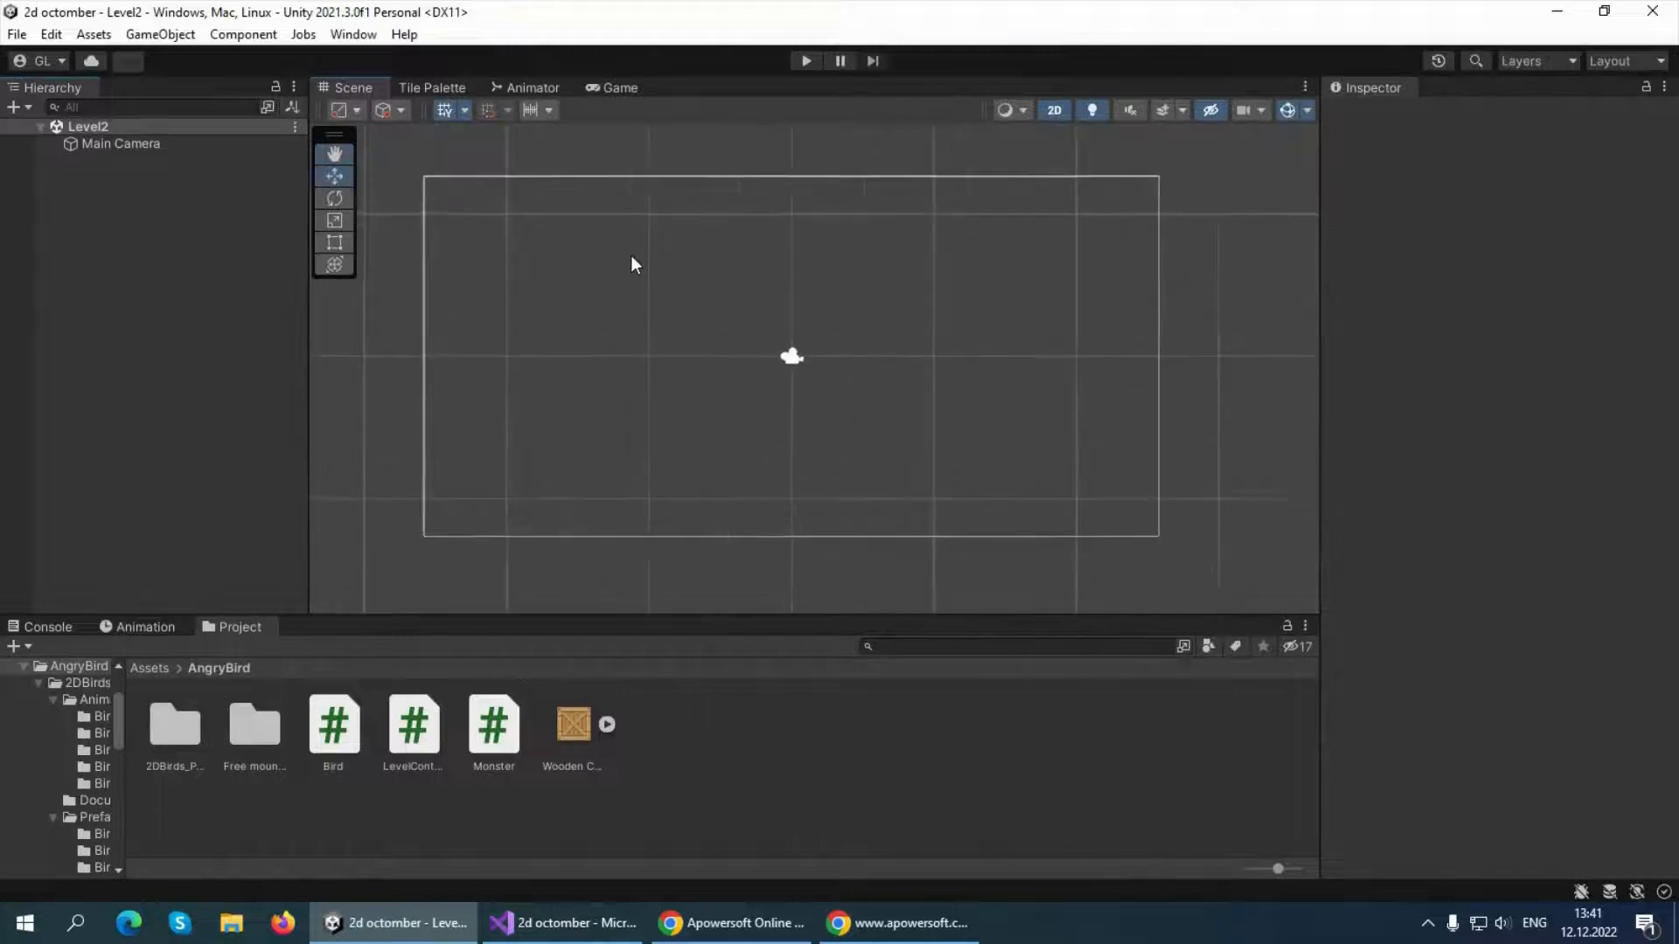
pyautogui.rightClick(75, 202)
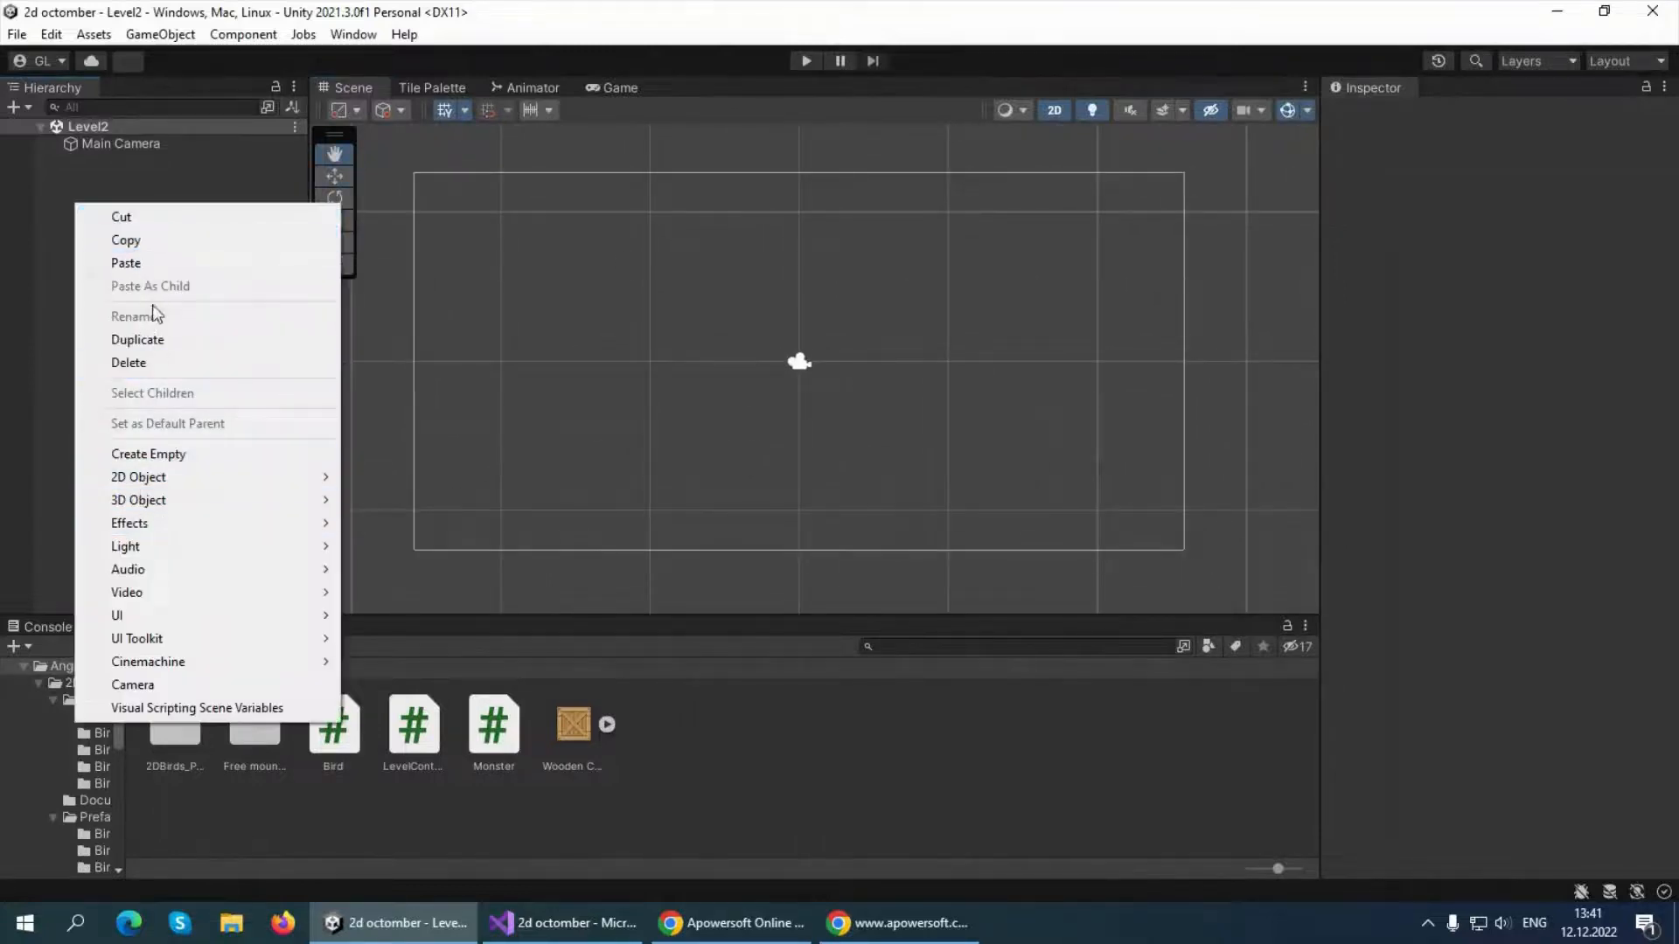
pyautogui.click(126, 262)
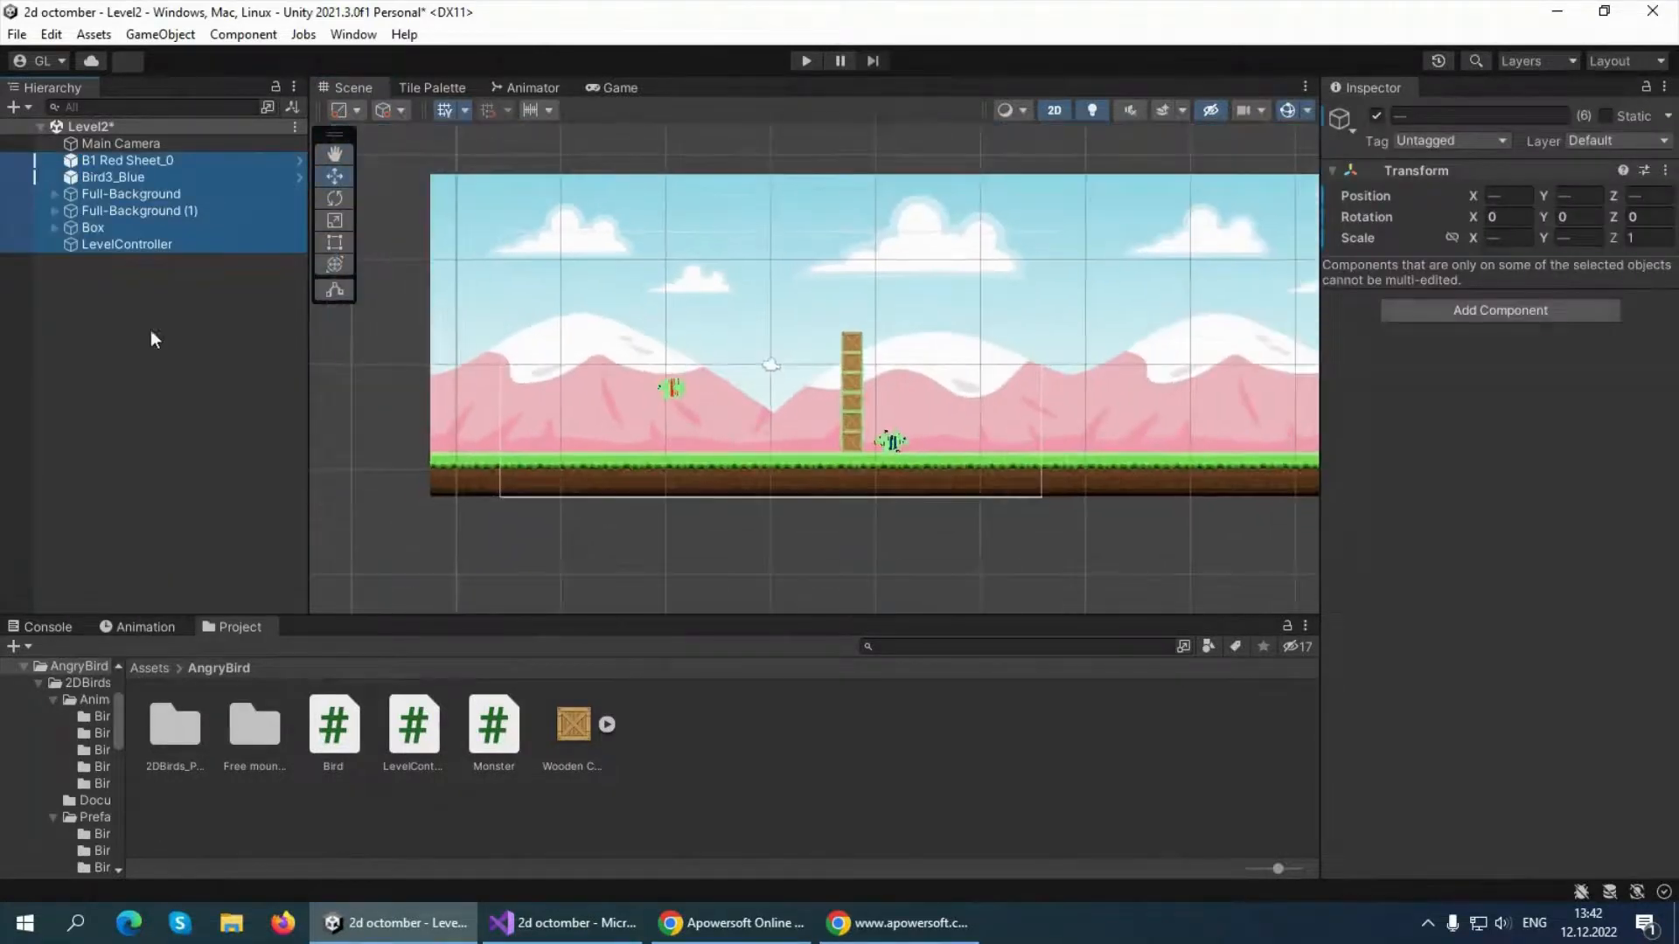
pyautogui.click(213, 367)
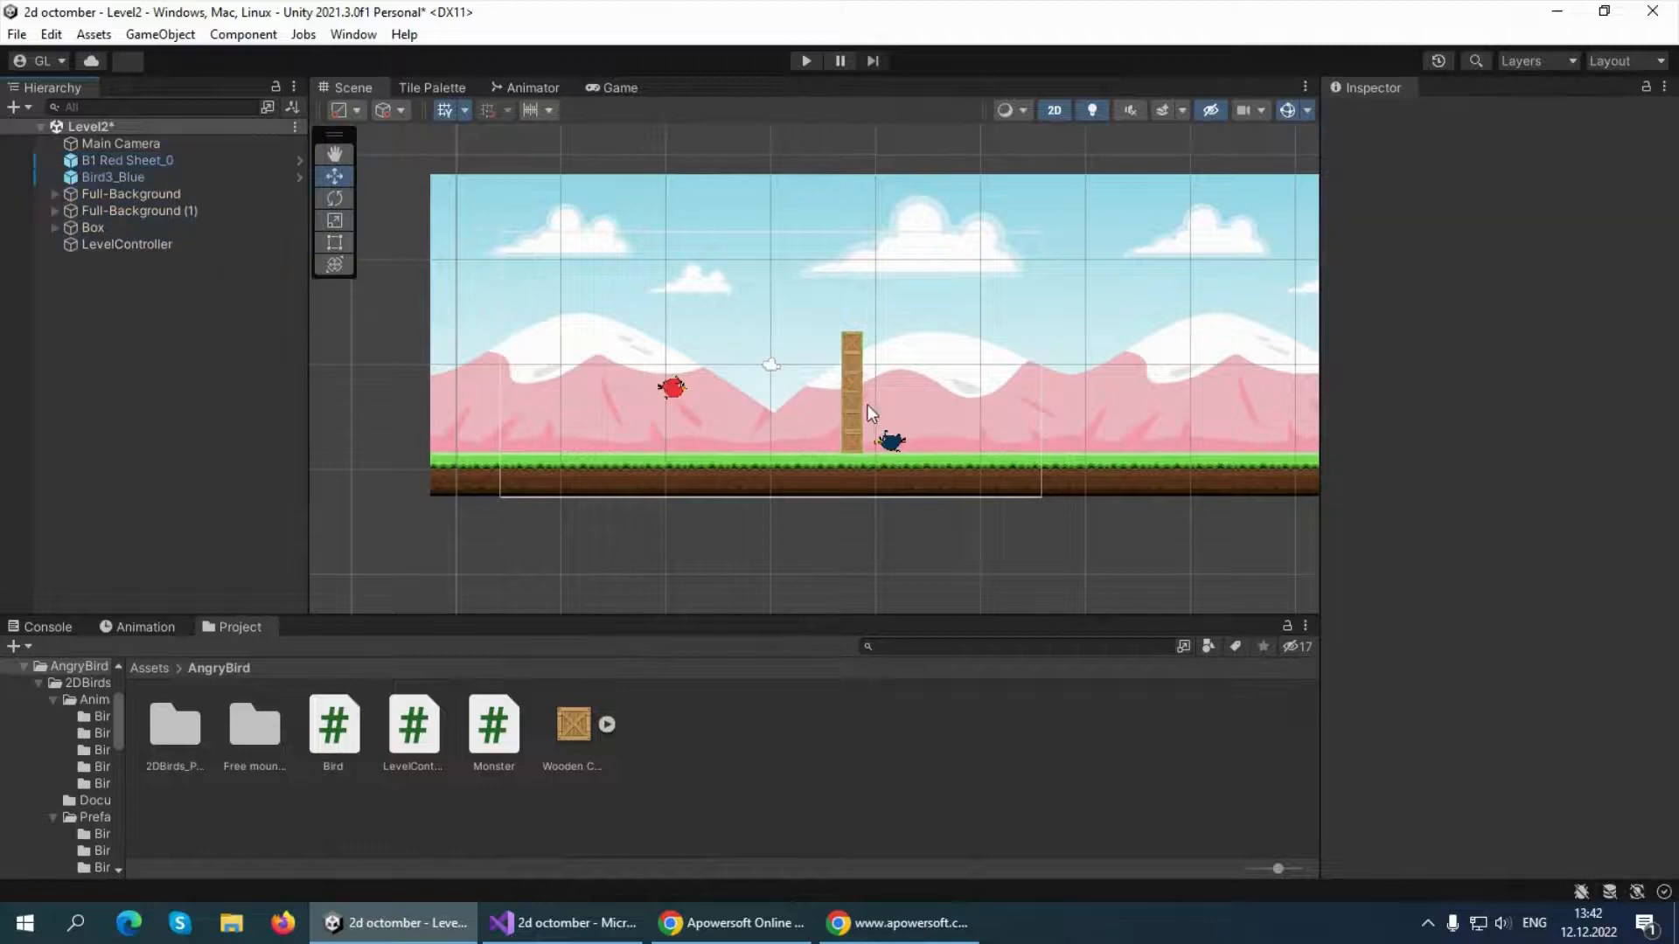
# Duplicate the Box crate tower, place the copy at about X -1.59 toward the red bird, and check the layout in the Game view
pyautogui.scroll(2, 867, 404)
pyautogui.click(845, 462)
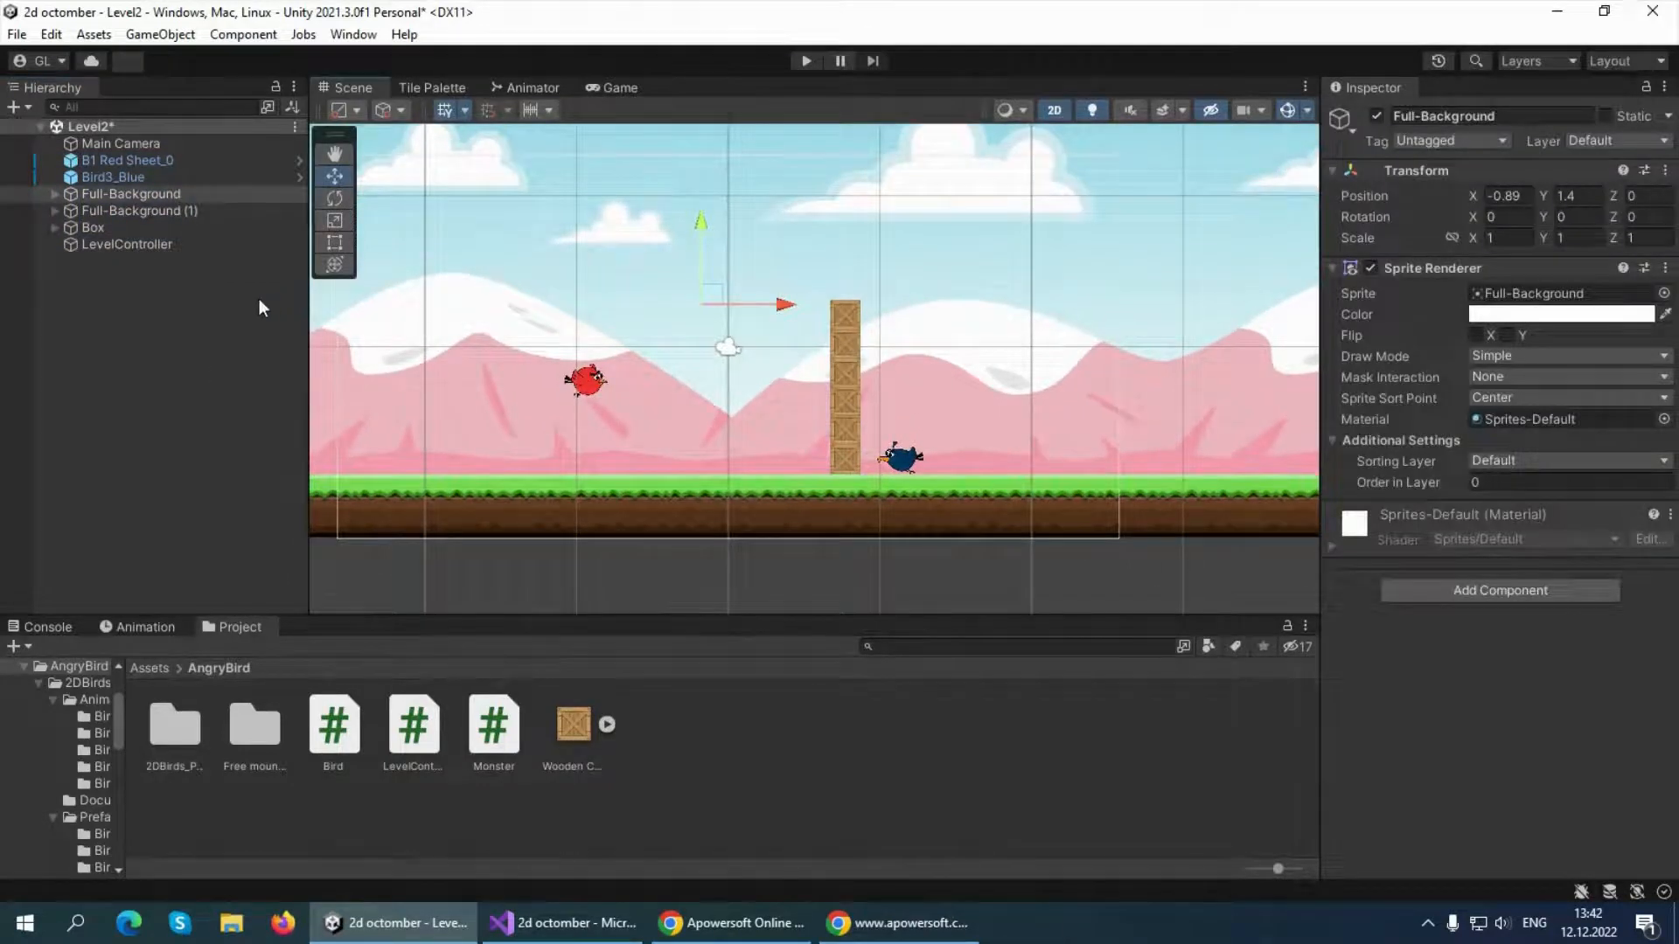
pyautogui.click(96, 227)
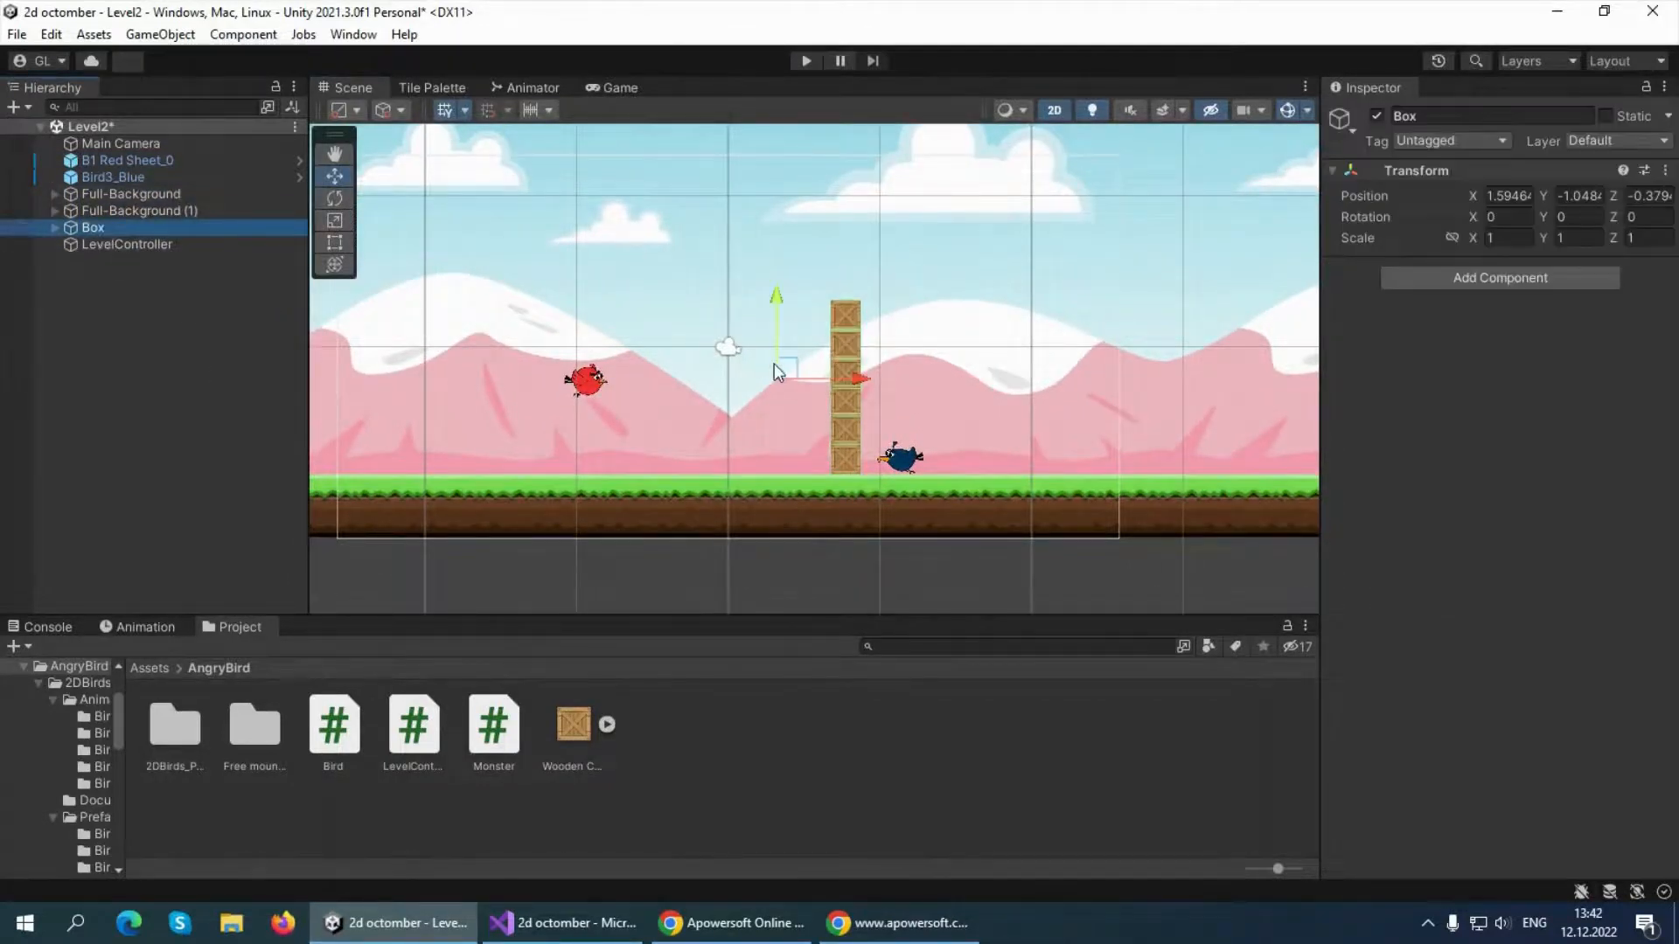
pyautogui.hotkey('ctrl', 'd')
pyautogui.moveTo(864, 386); pyautogui.dragTo(767, 397)
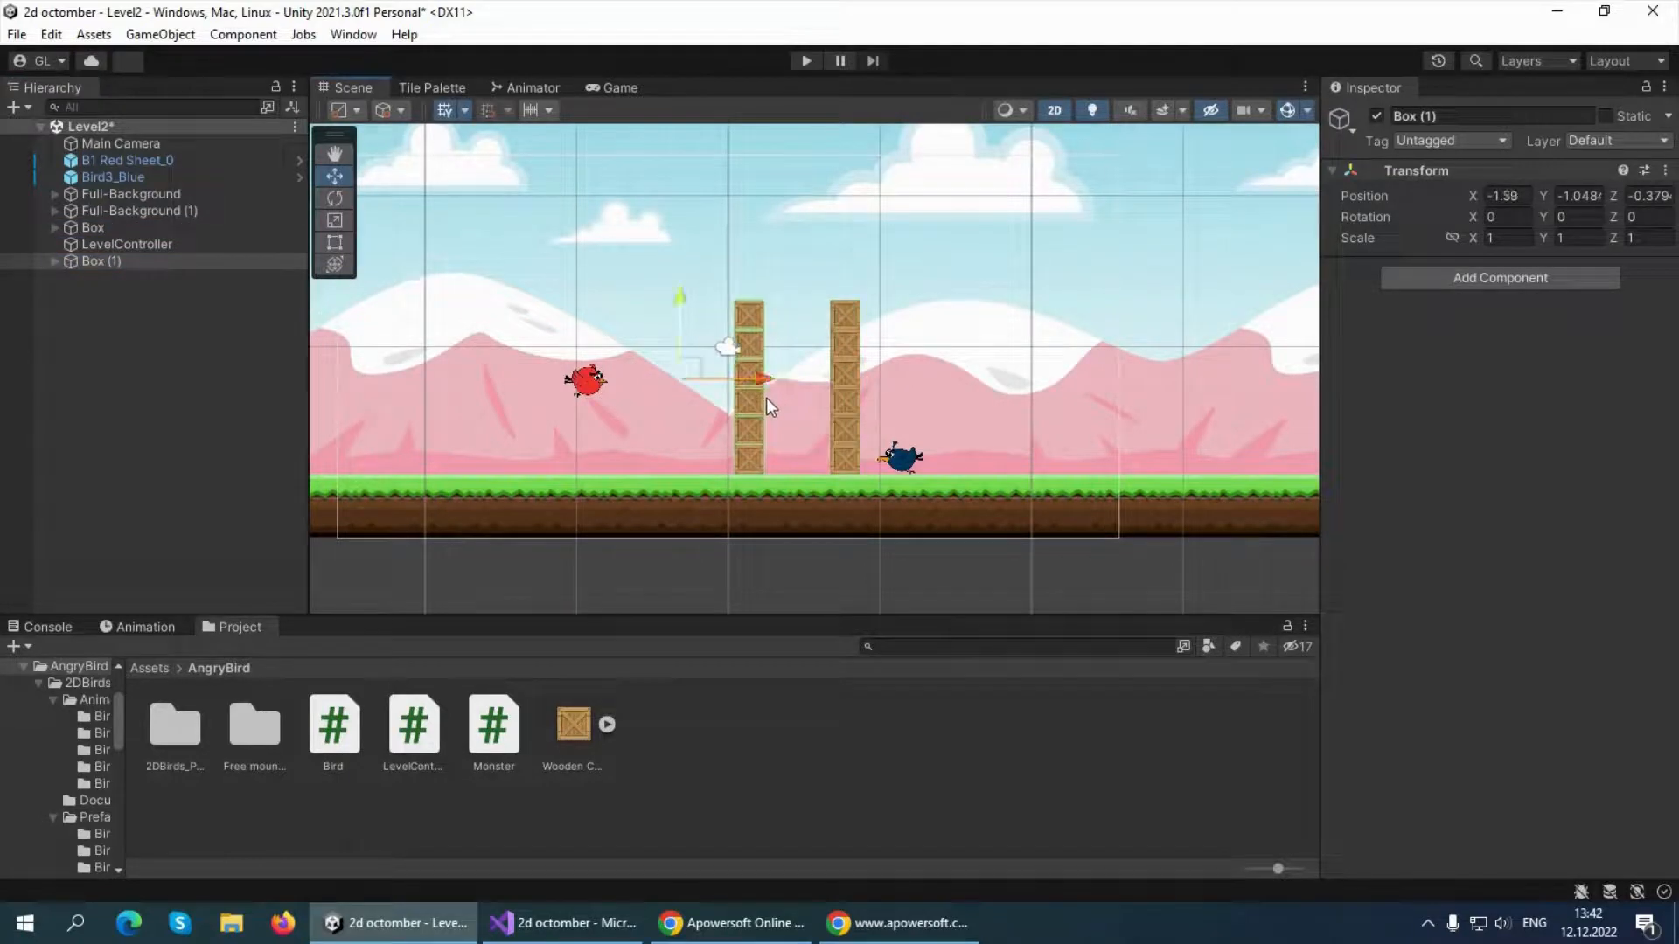
pyautogui.click(612, 88)
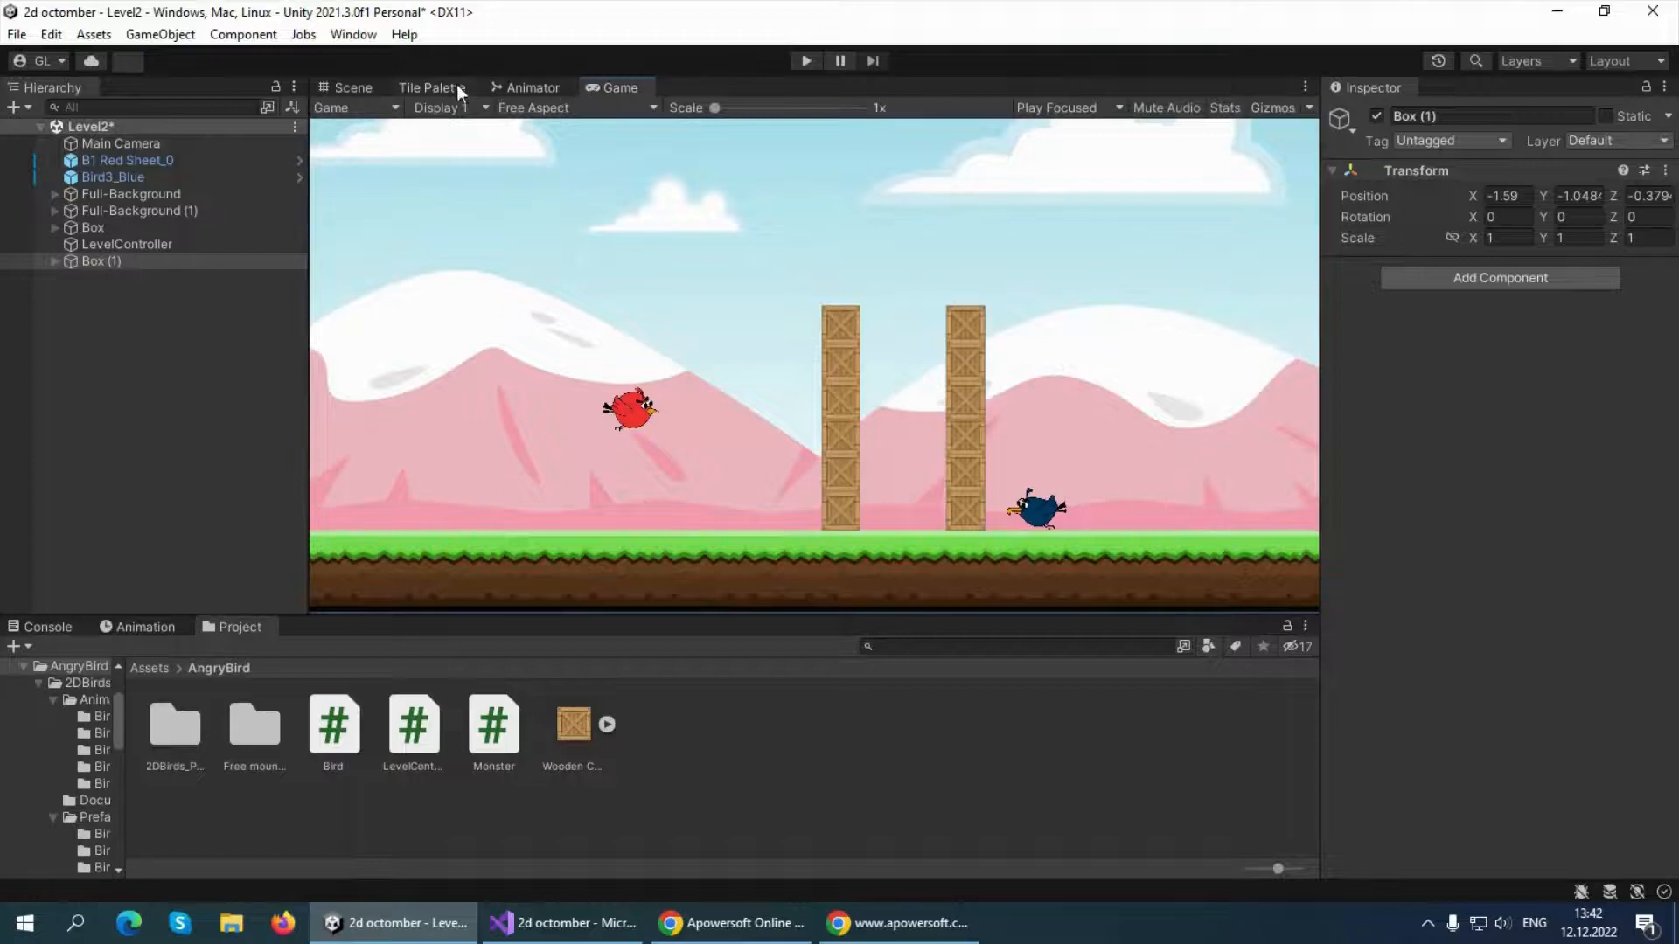
pyautogui.click(367, 85)
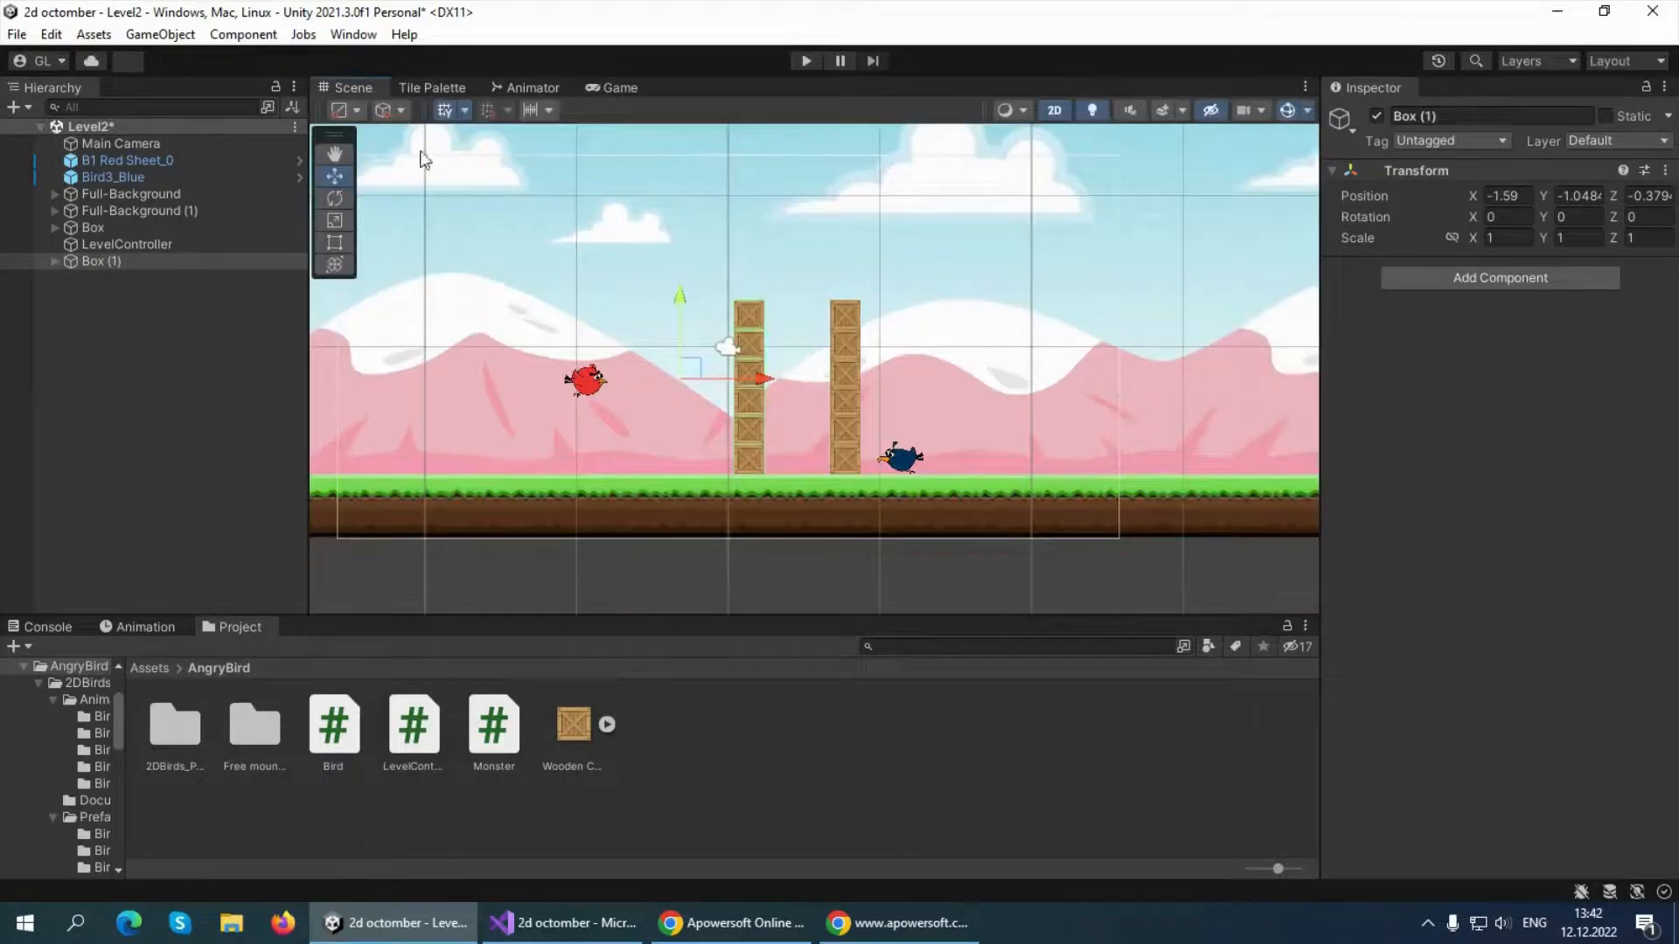
pyautogui.click(612, 88)
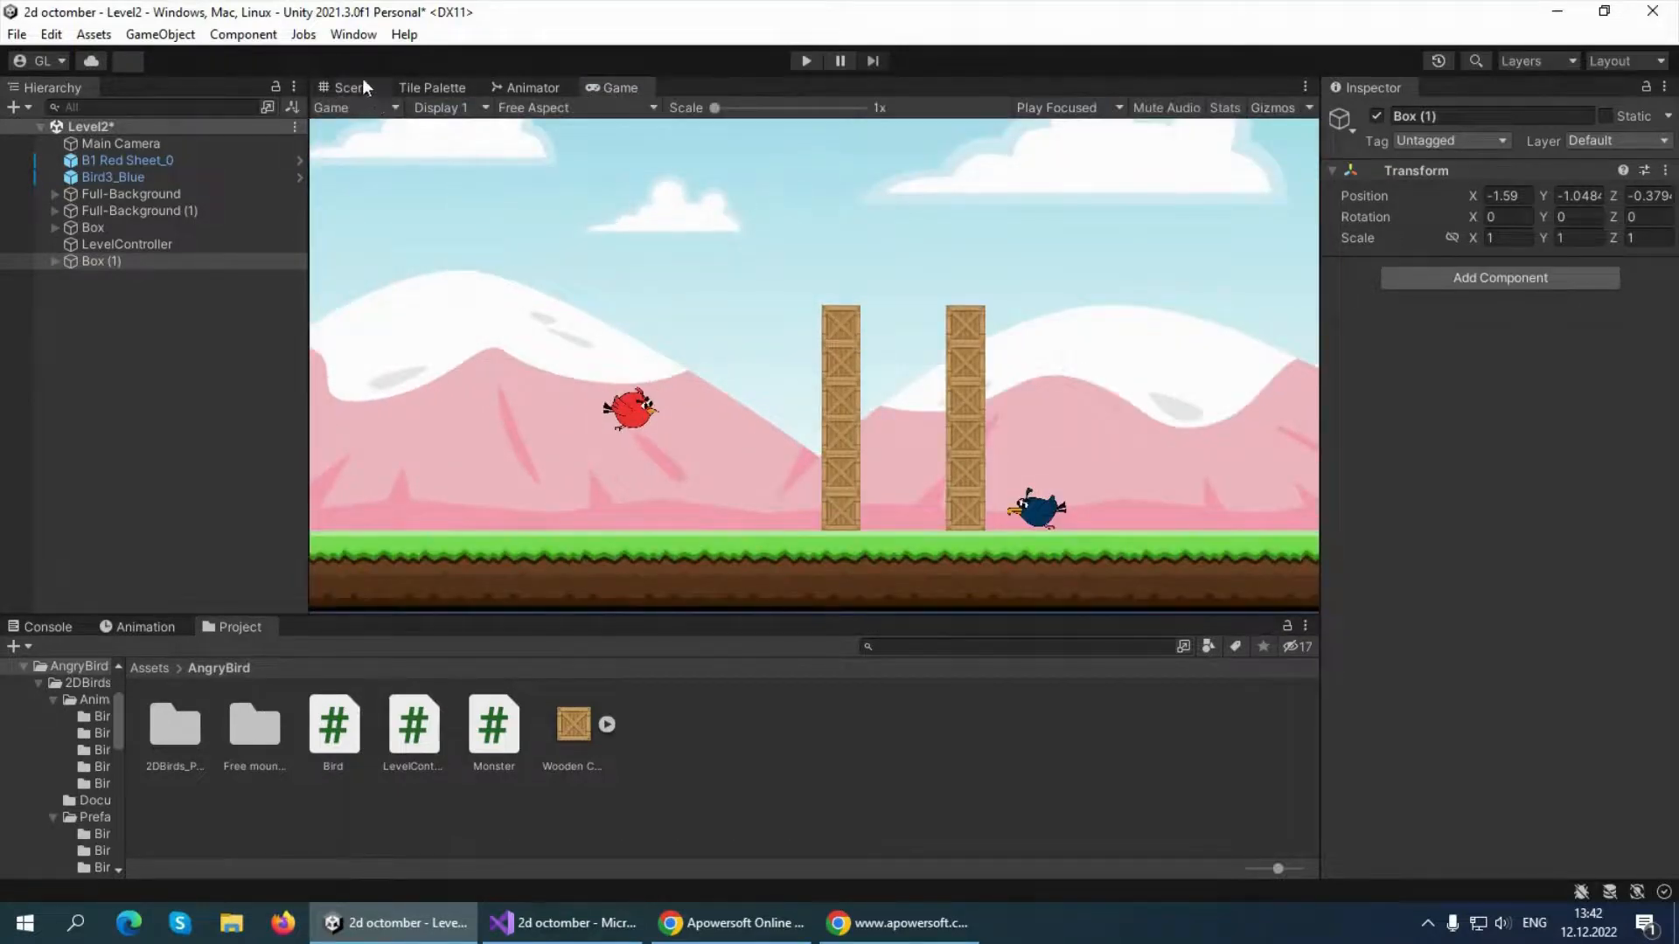
# Move the red bird horizontally a little farther away from the crate towers in the Scene view
pyautogui.click(359, 85)
pyautogui.click(586, 380)
pyautogui.moveTo(669, 381); pyautogui.dragTo(617, 379)
# Duplicate the blue bird, place the copy between the two crate towers at about X 2.27, and check it in the Game view
pyautogui.click(897, 456)
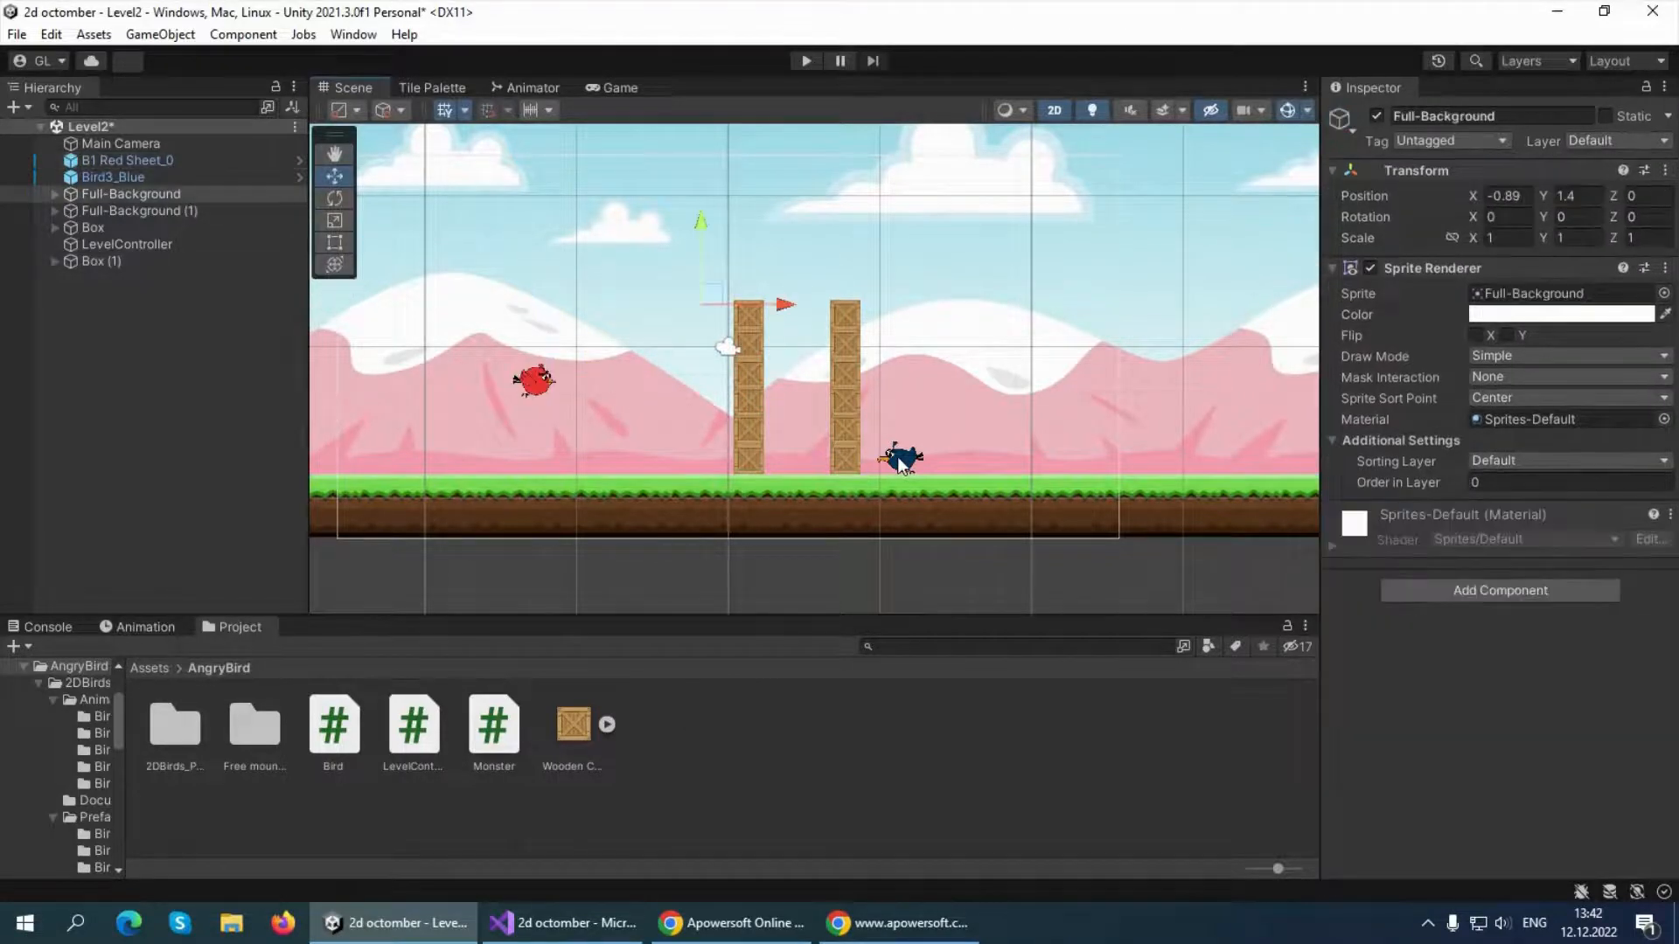
pyautogui.click(897, 456)
pyautogui.hotkey('ctrl', 'd')
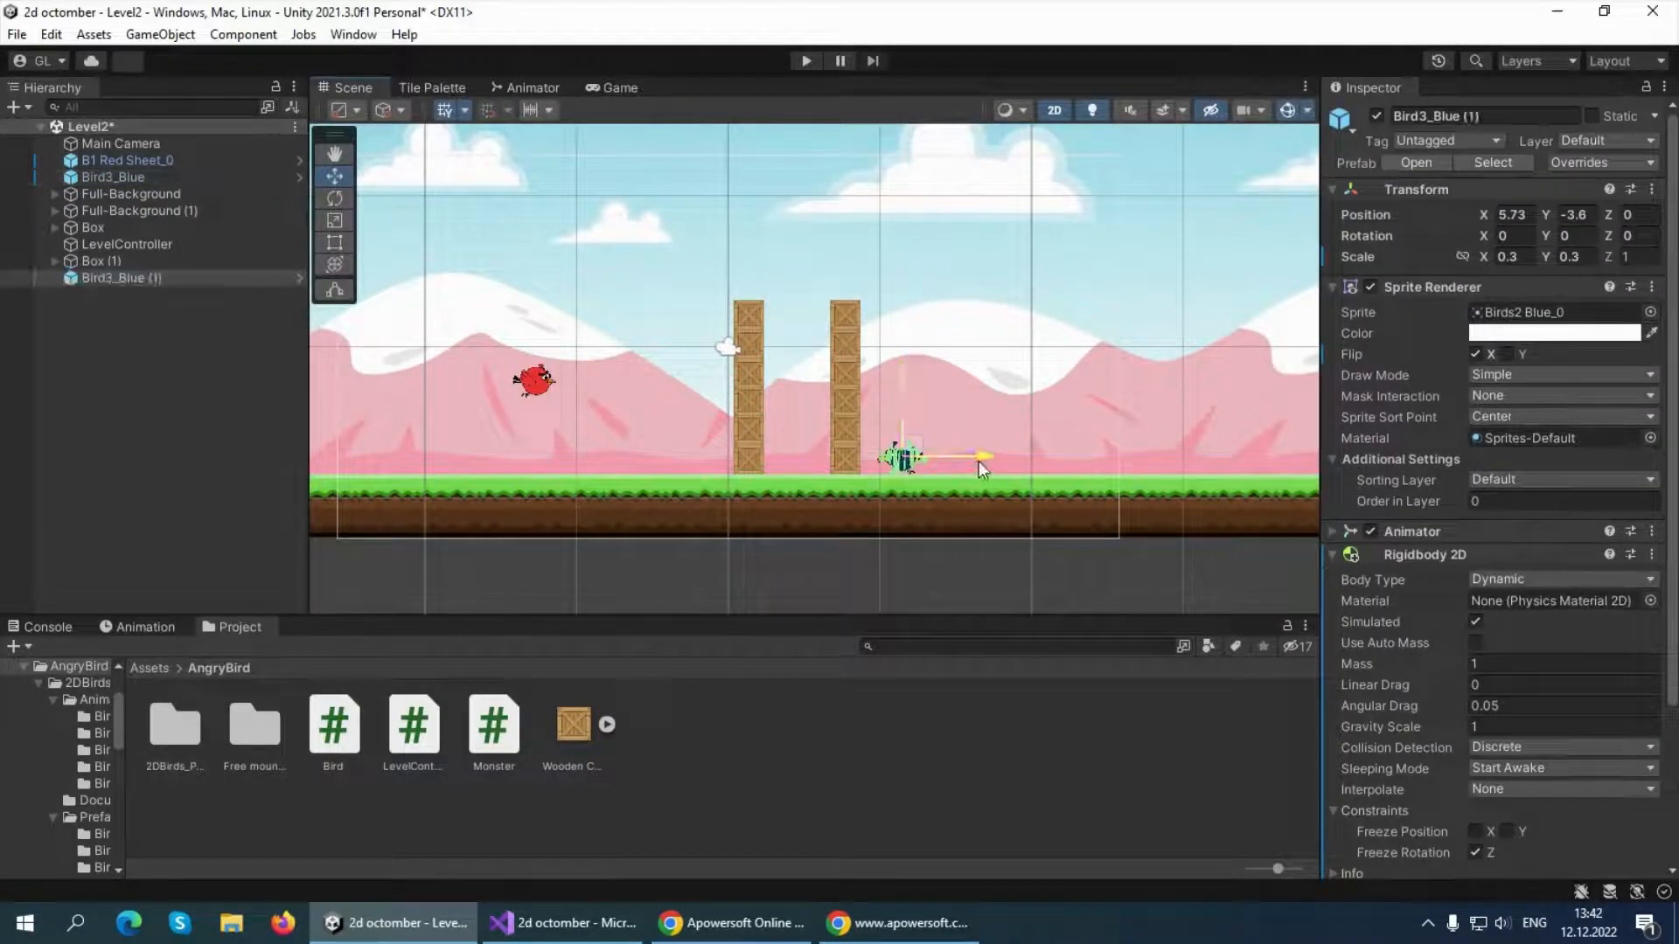
pyautogui.moveTo(979, 460); pyautogui.dragTo(874, 464)
pyautogui.click(602, 86)
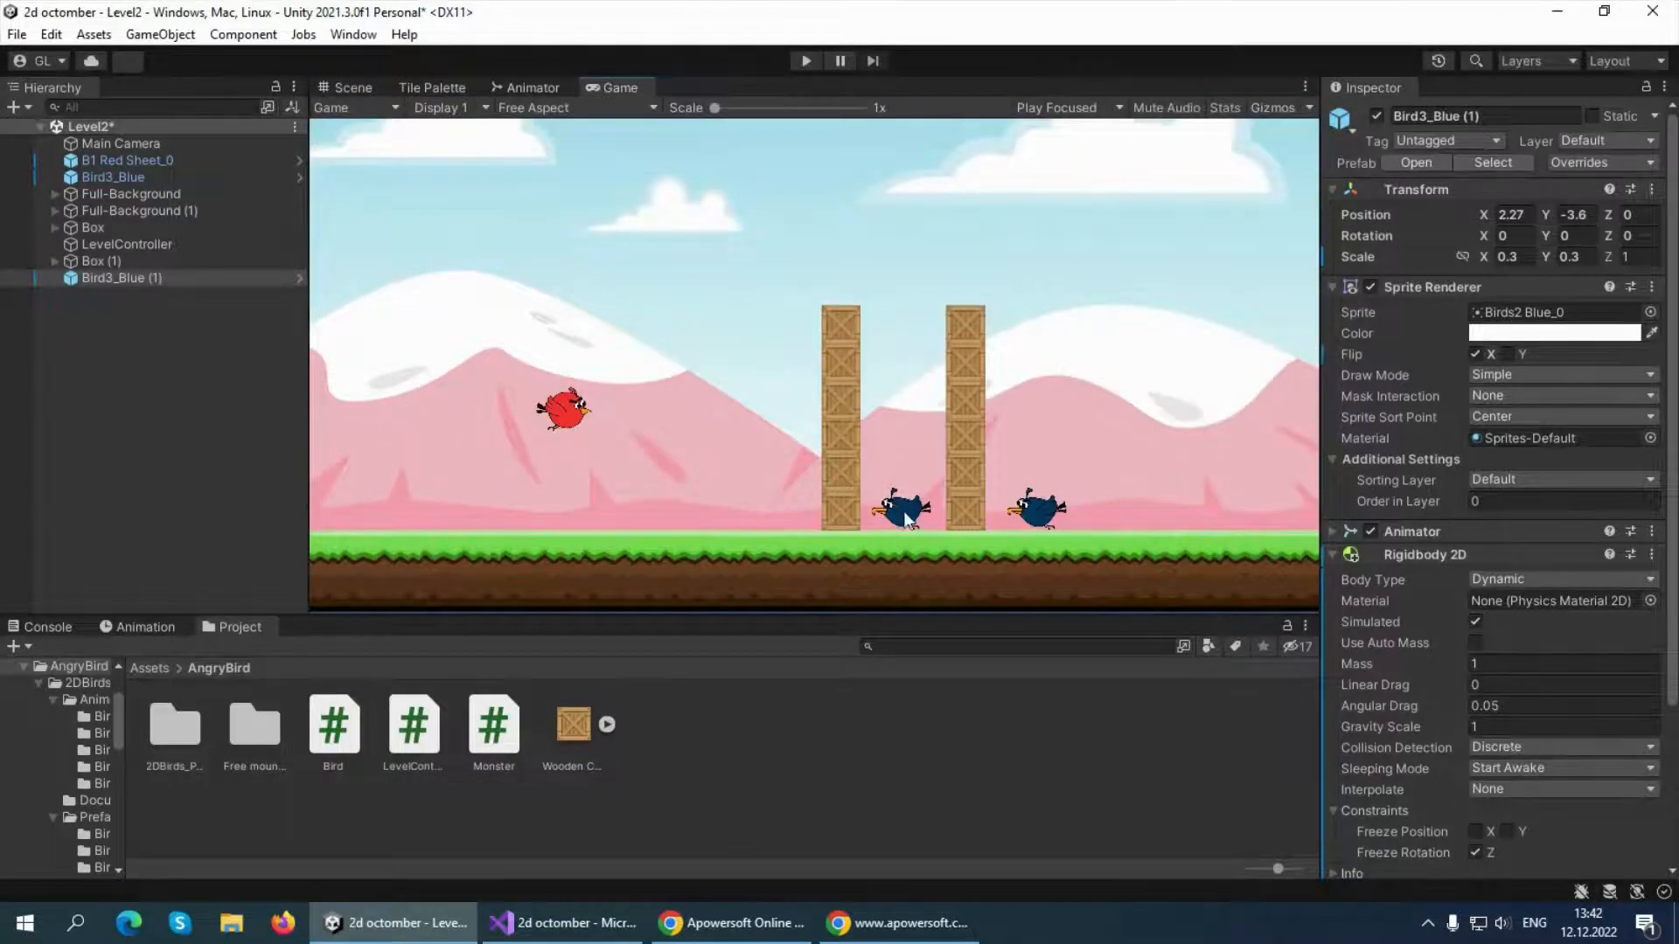
# Play-test the two-tower Level2 layout, stop play mode and save the scene
pyautogui.click(806, 60)
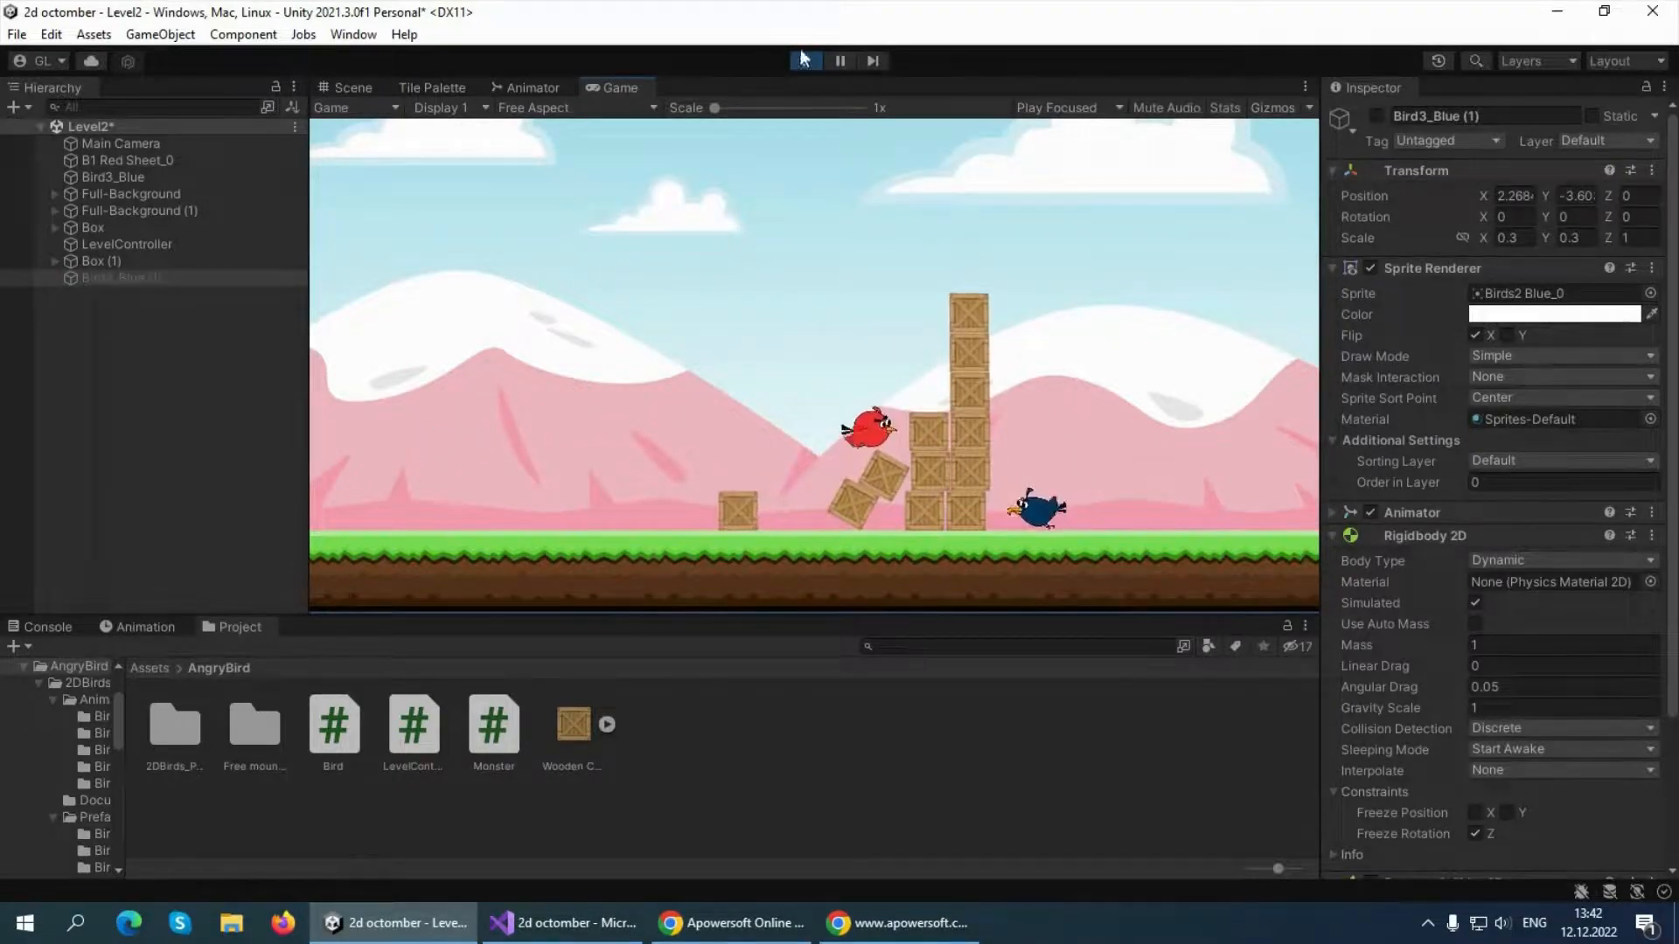
pyautogui.hotkey('ctrl', 'p')
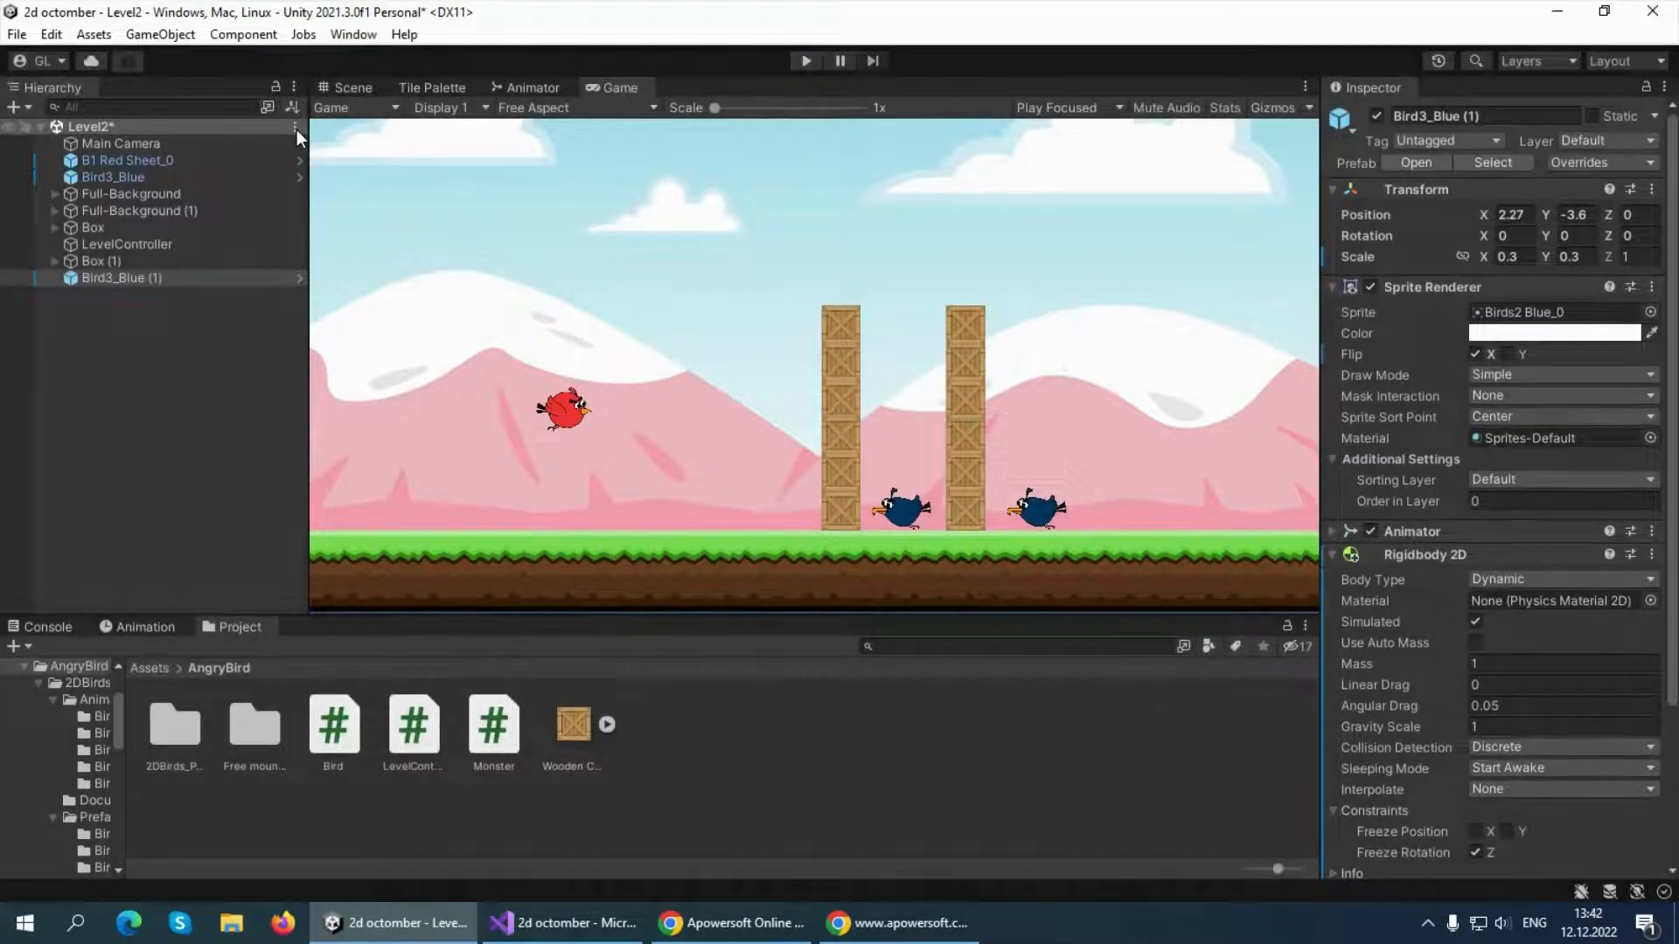
pyautogui.click(296, 127)
pyautogui.click(350, 173)
pyautogui.click(102, 128)
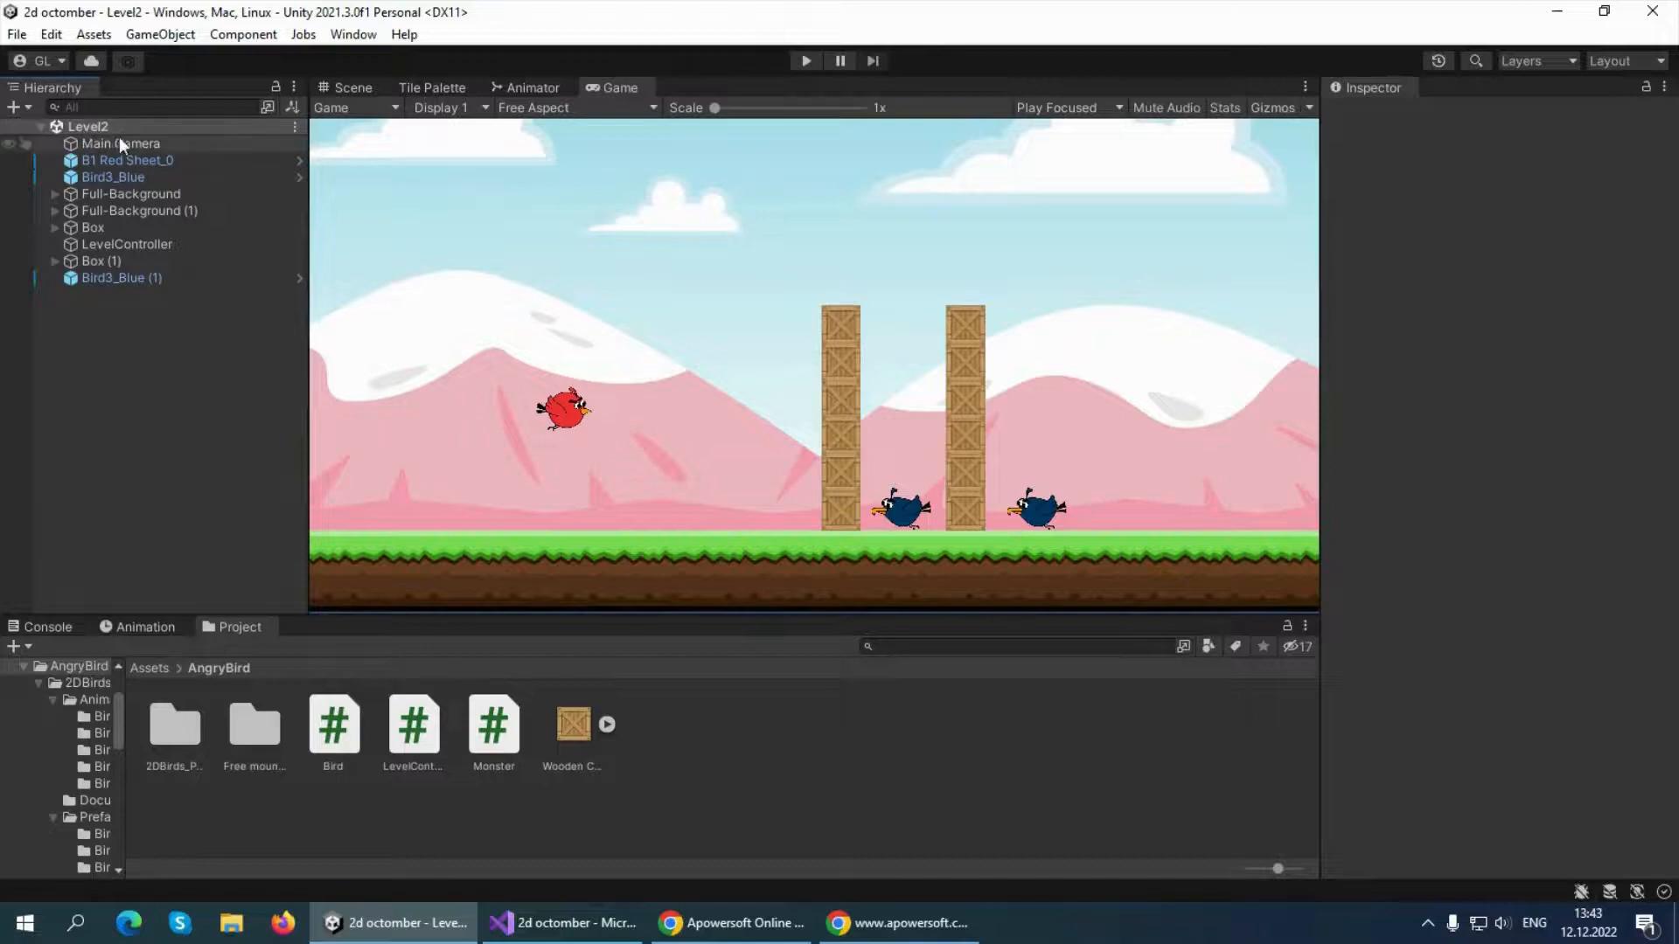
# Reopen the Level1 scene from the project's Scenes folder
pyautogui.click(296, 128)
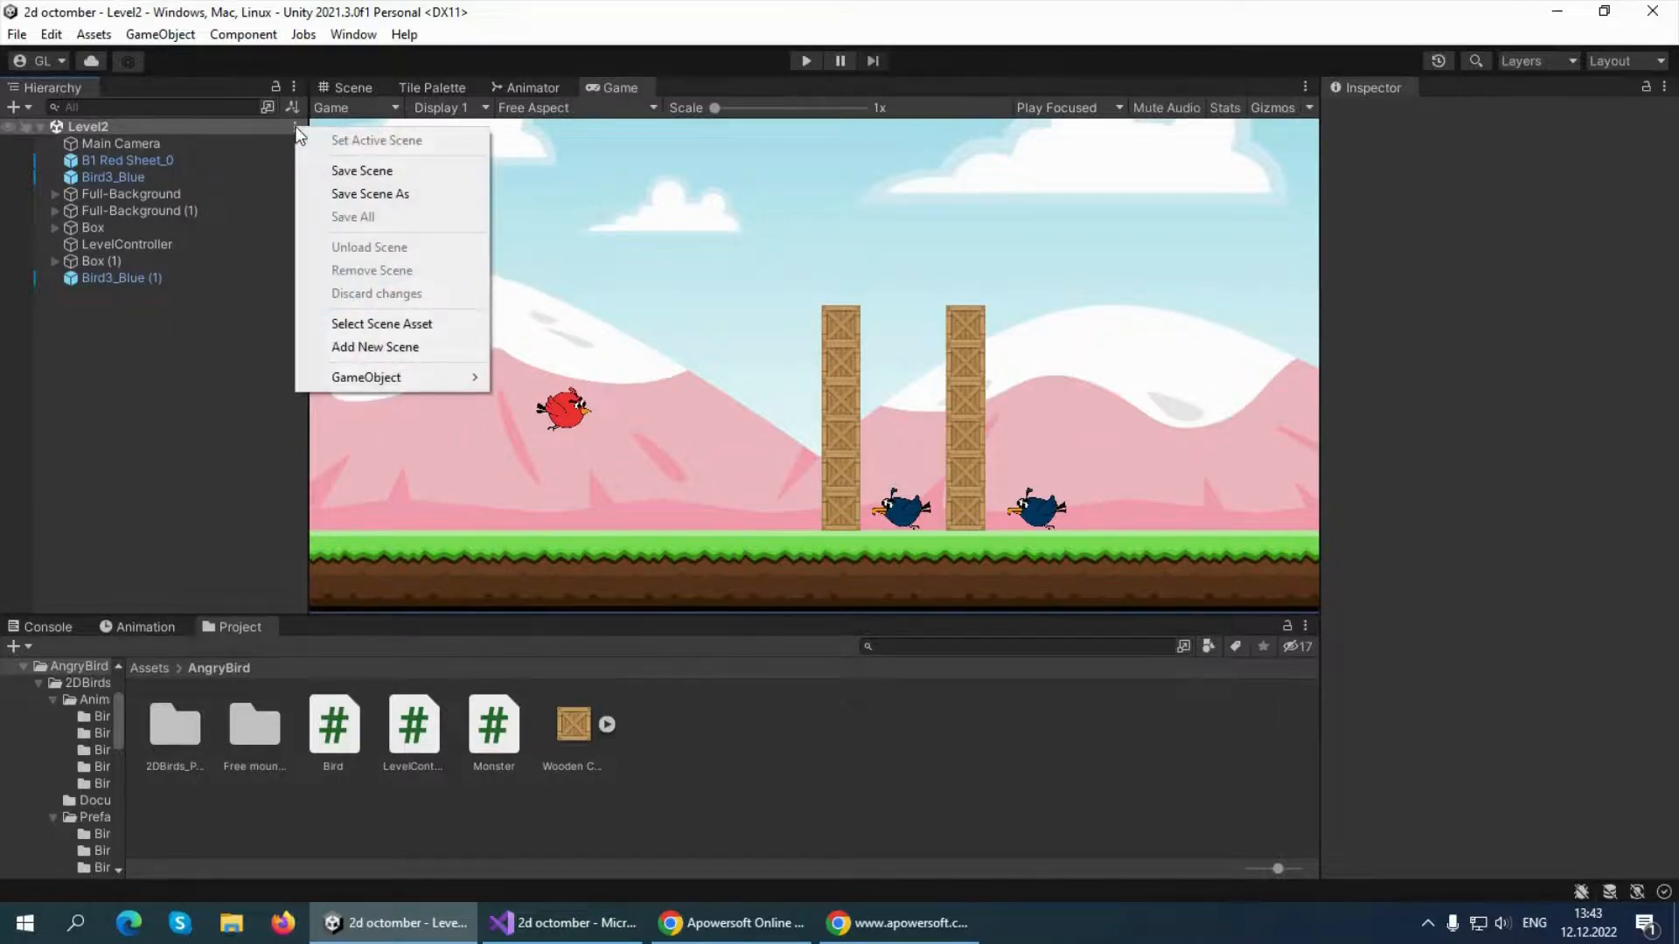
pyautogui.click(16, 34)
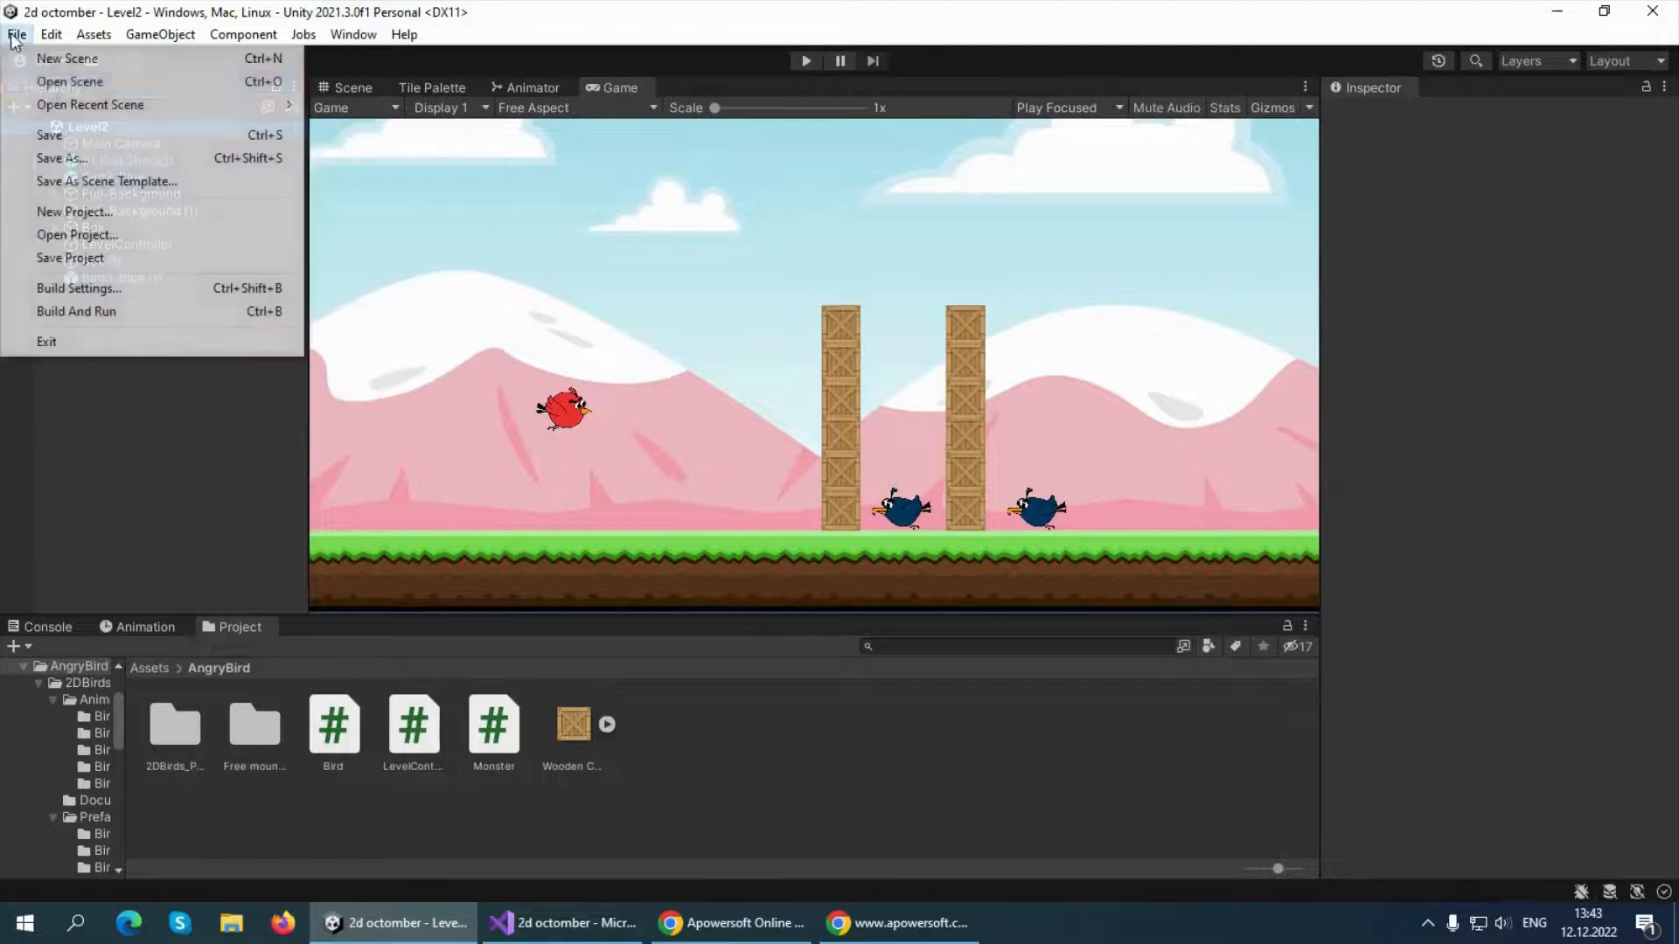
pyautogui.click(53, 83)
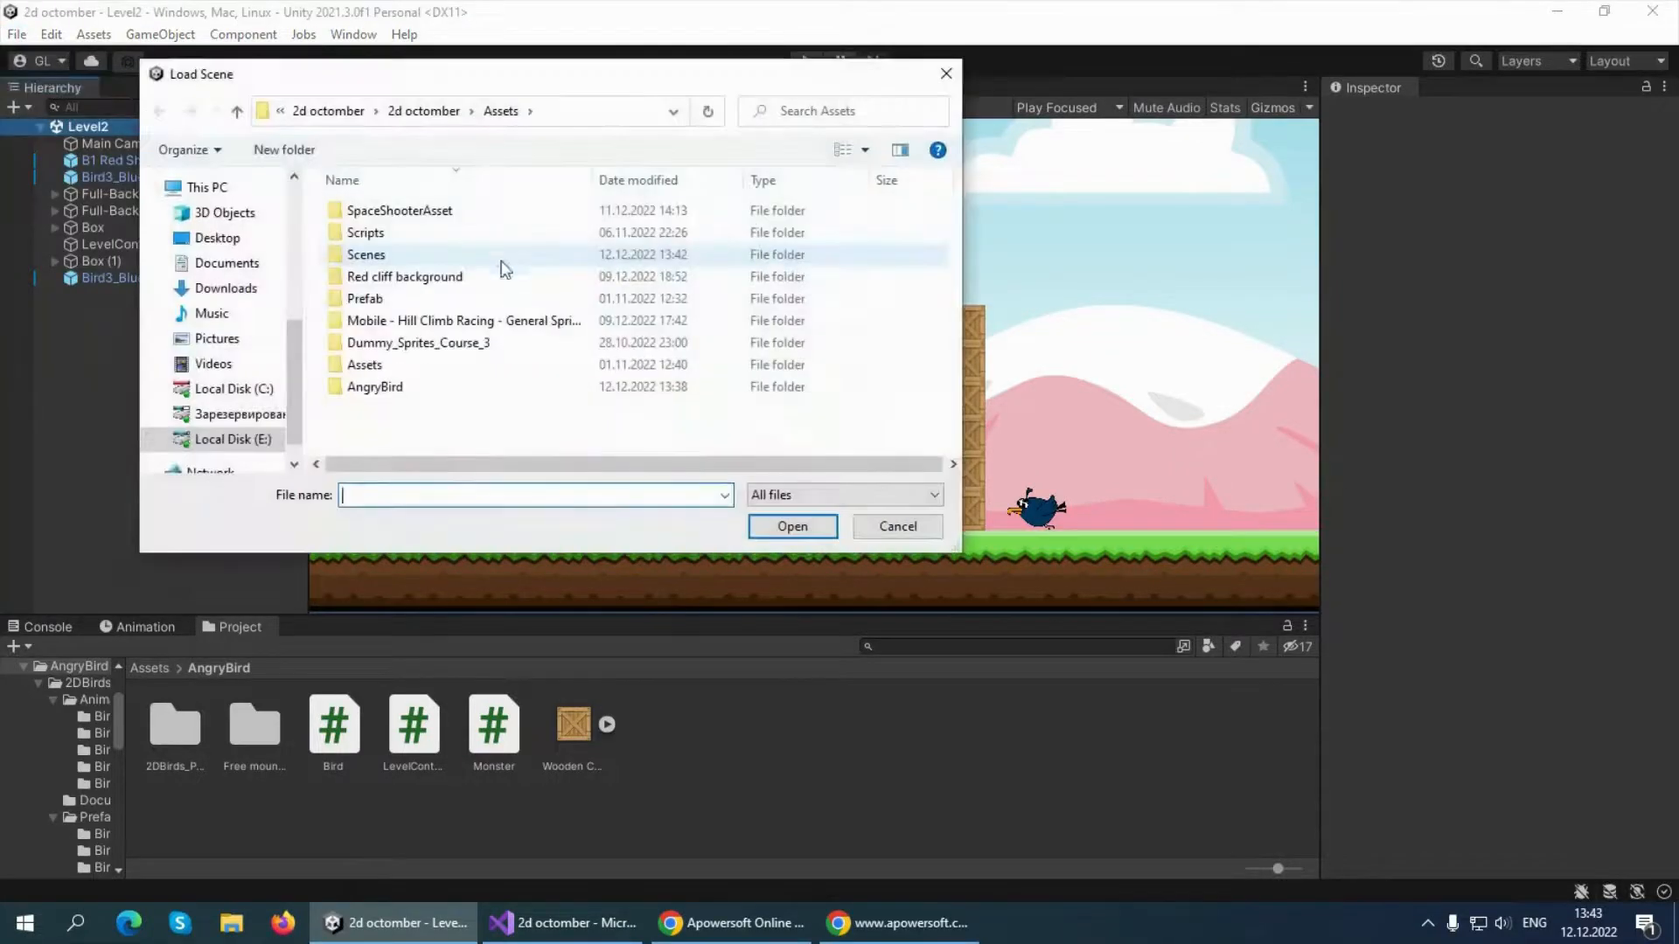
pyautogui.doubleClick(385, 255)
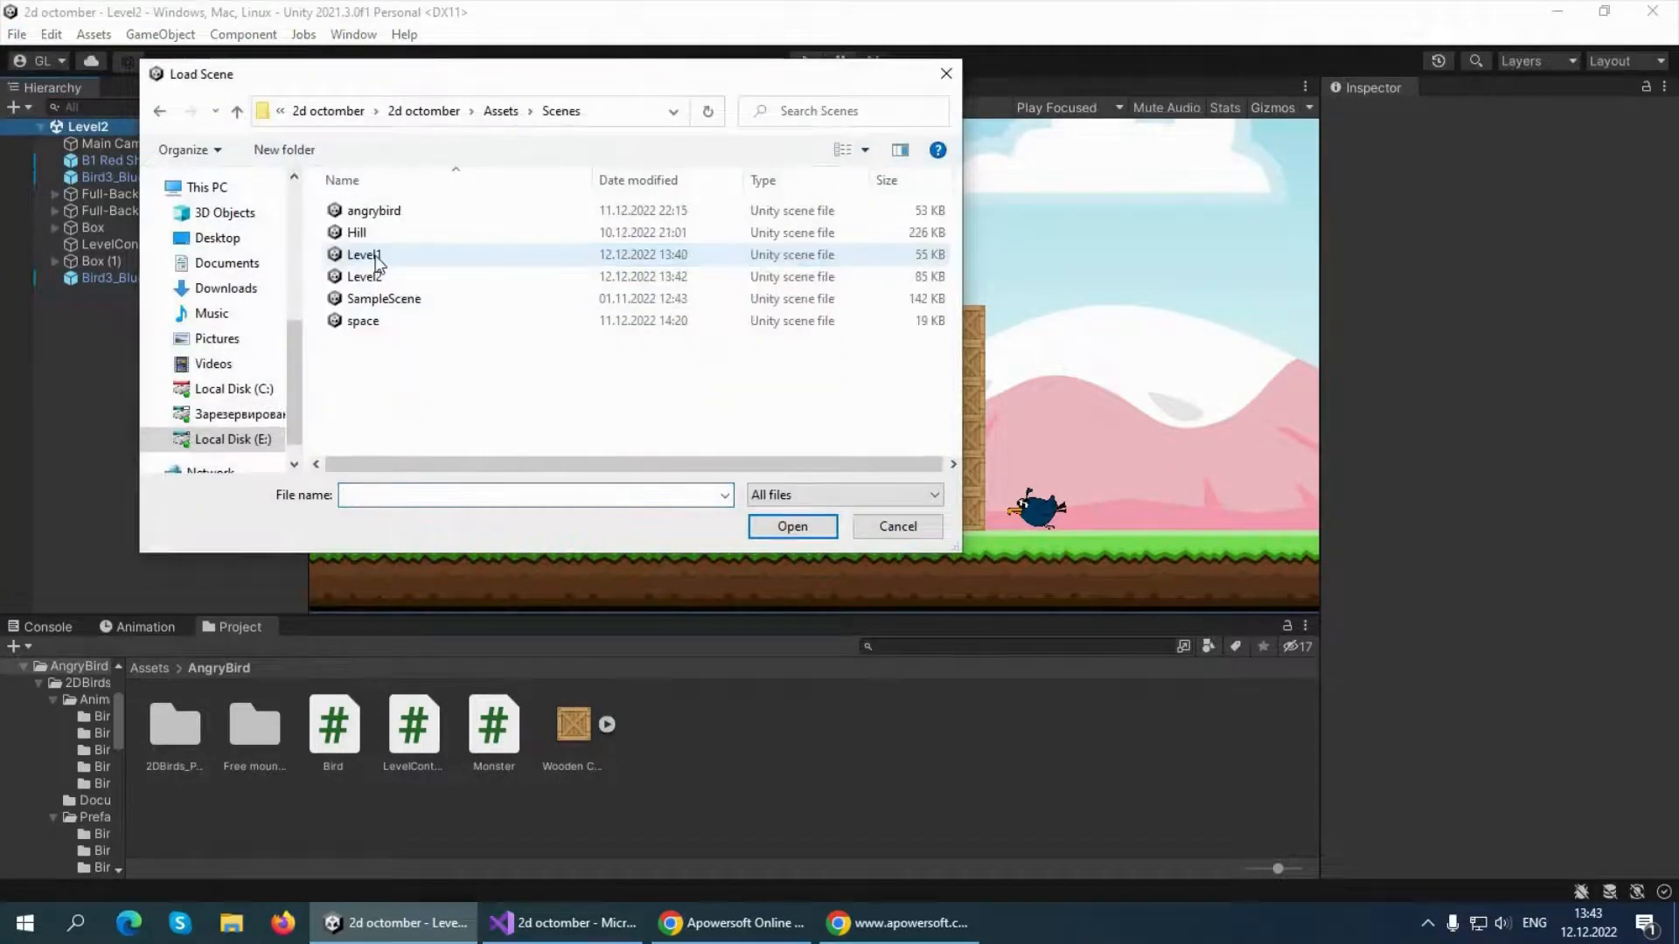
pyautogui.click(378, 260)
pyautogui.doubleClick(378, 259)
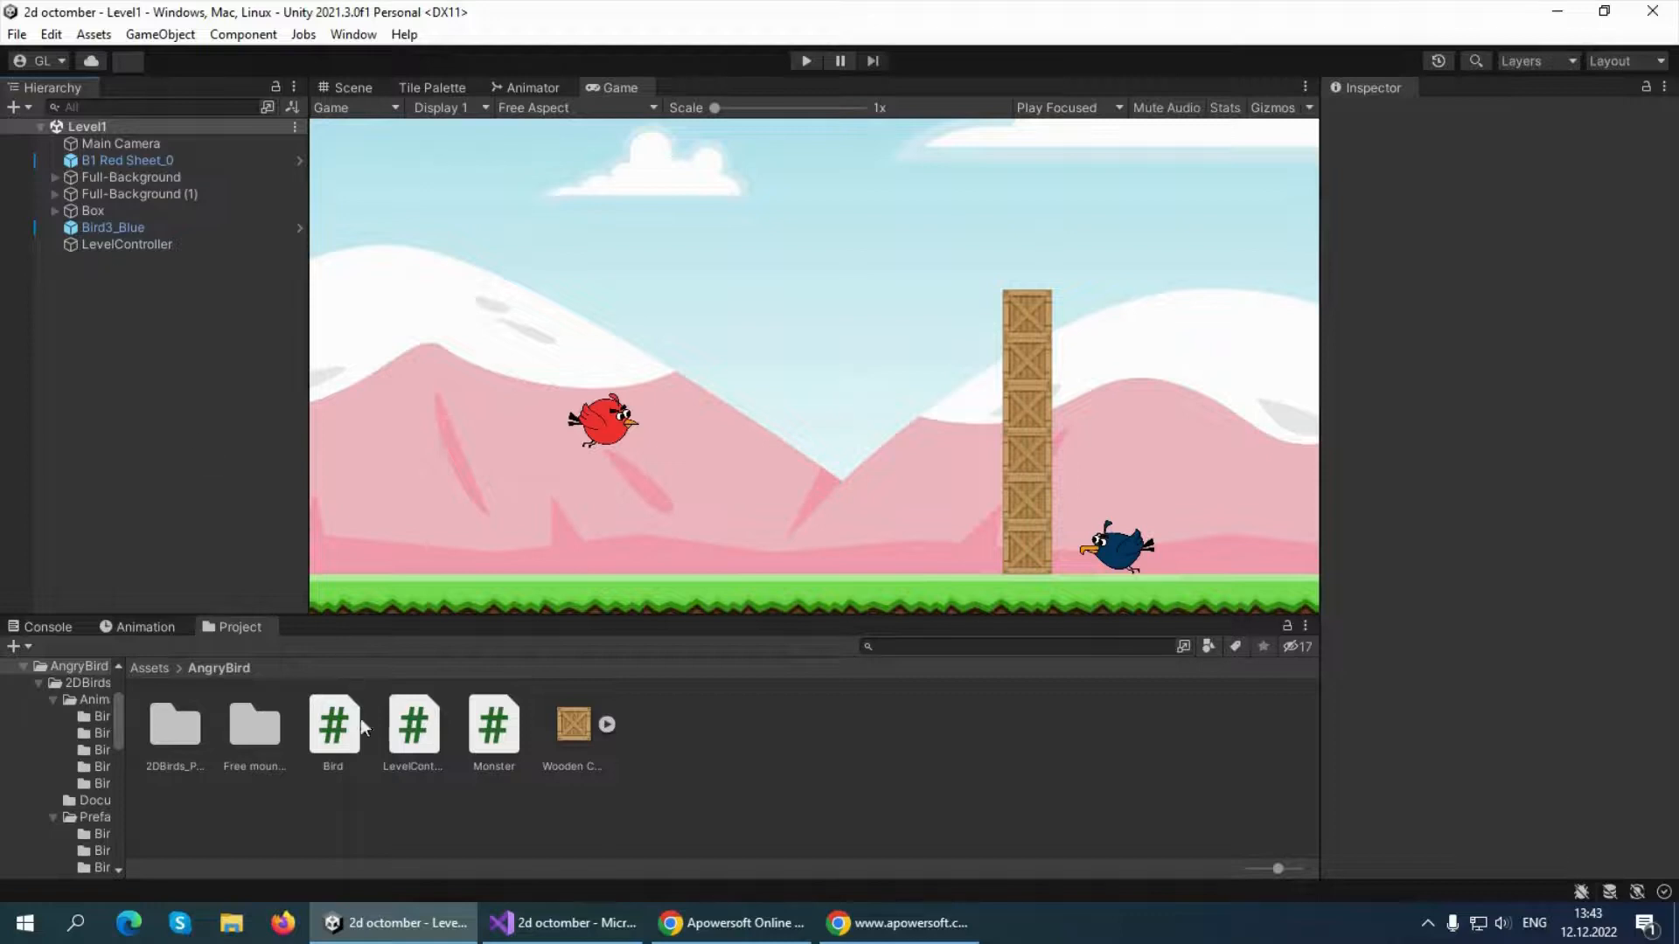
# Open the LevelController script in Visual Studio and uncomment its "using UnityEngine.SceneManagement;" directive
pyautogui.doubleClick(412, 726)
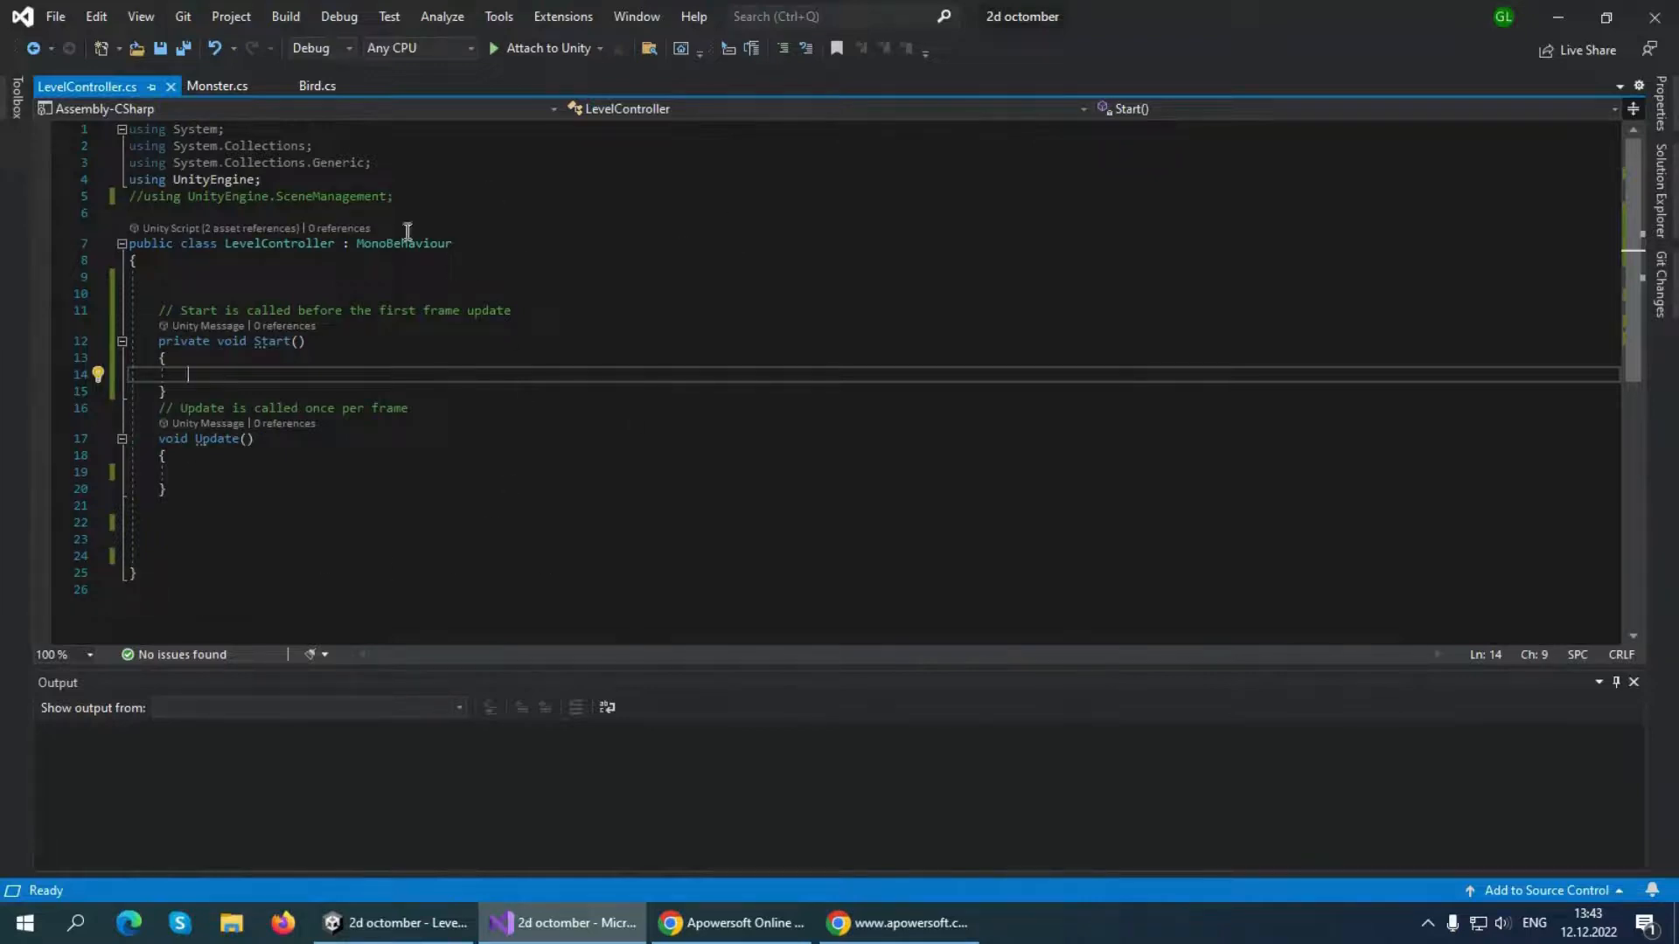
pyautogui.click(137, 196)
pyautogui.press('BackSpace')
pyautogui.press('Delete')
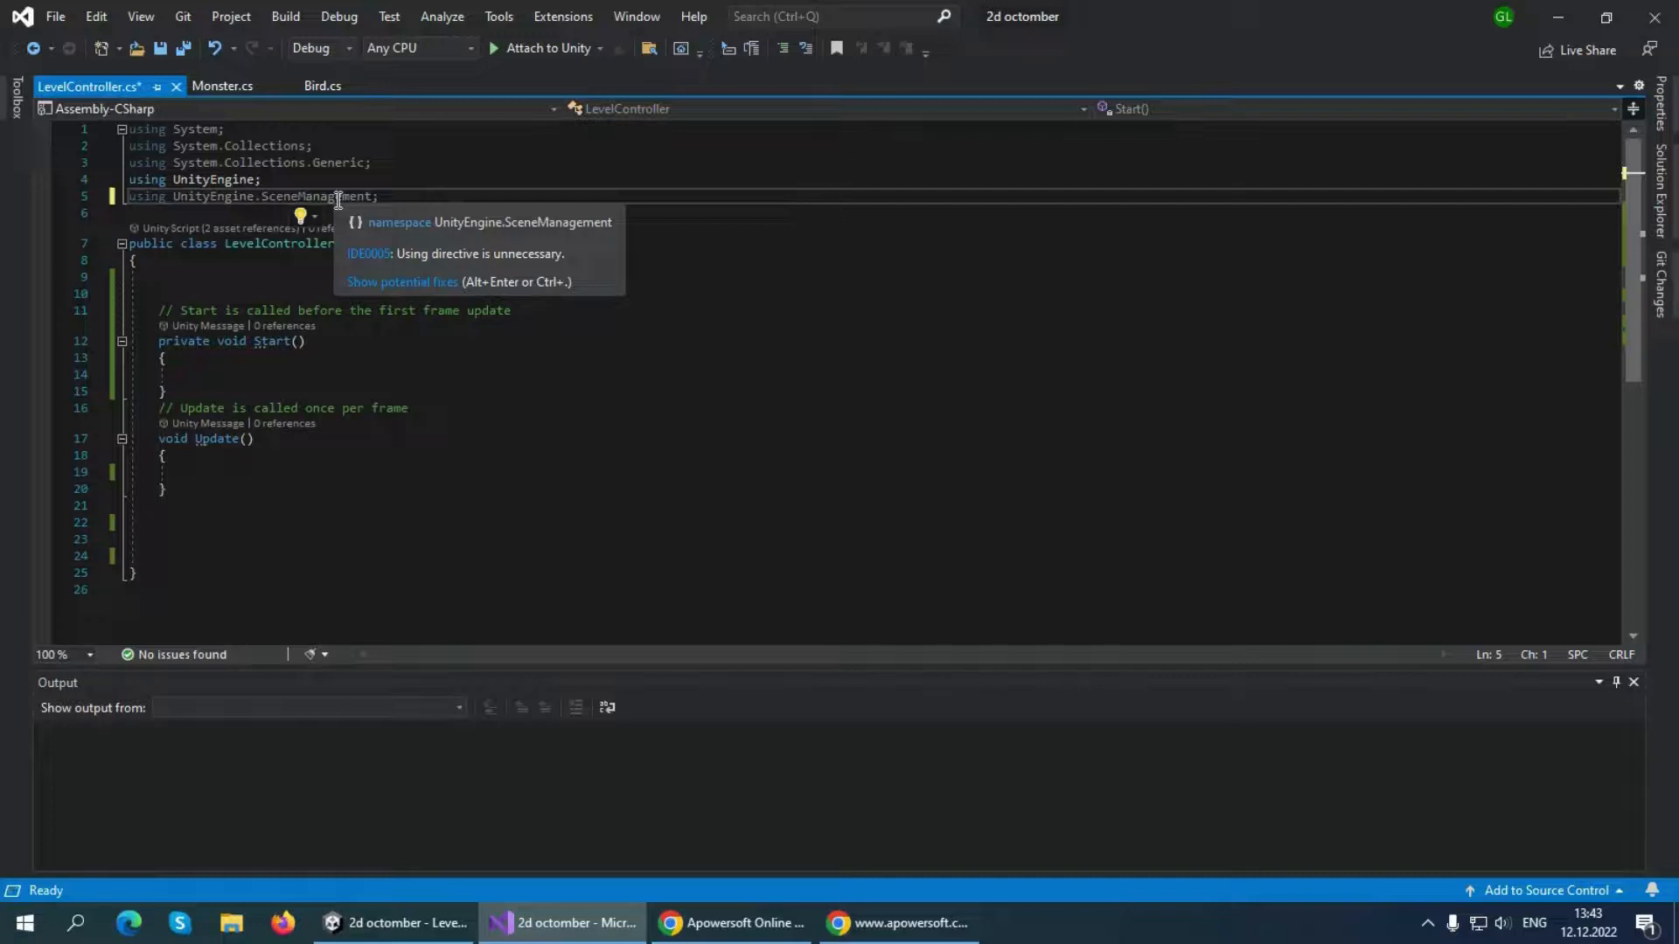
# Add blank lines at the start of the LevelController class and declare the array field "Monster[] monsters;" there
pyautogui.click(282, 273)
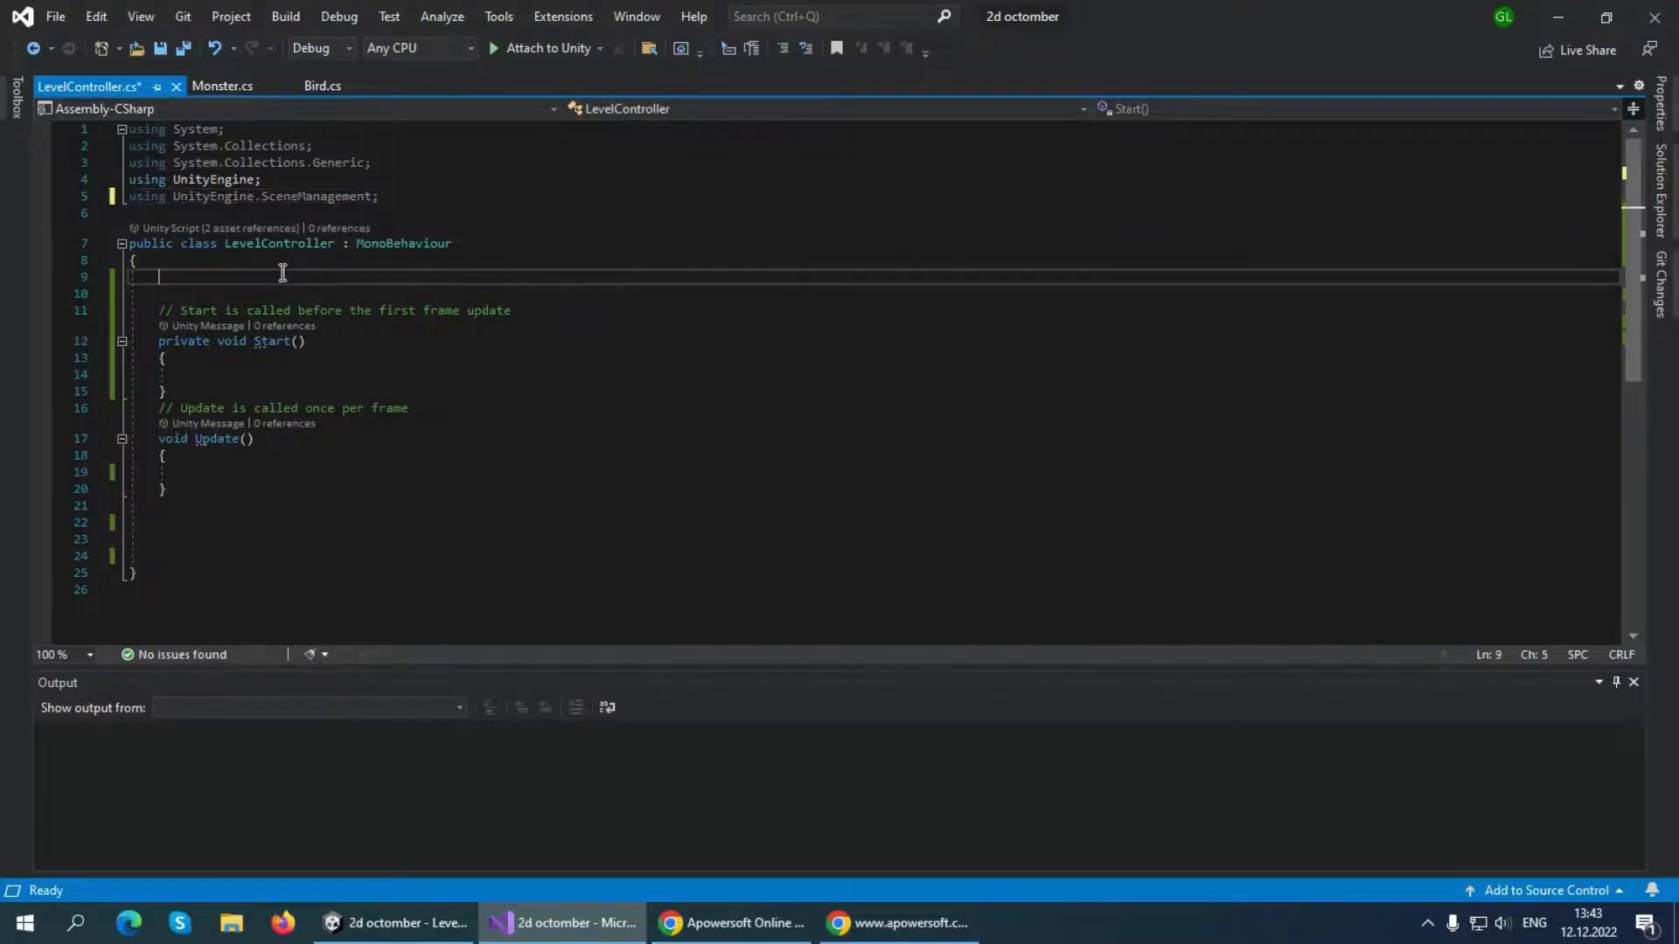
pyautogui.press('Return')
pyautogui.press('Return')
pyautogui.press('Up')
pyautogui.press('Up')
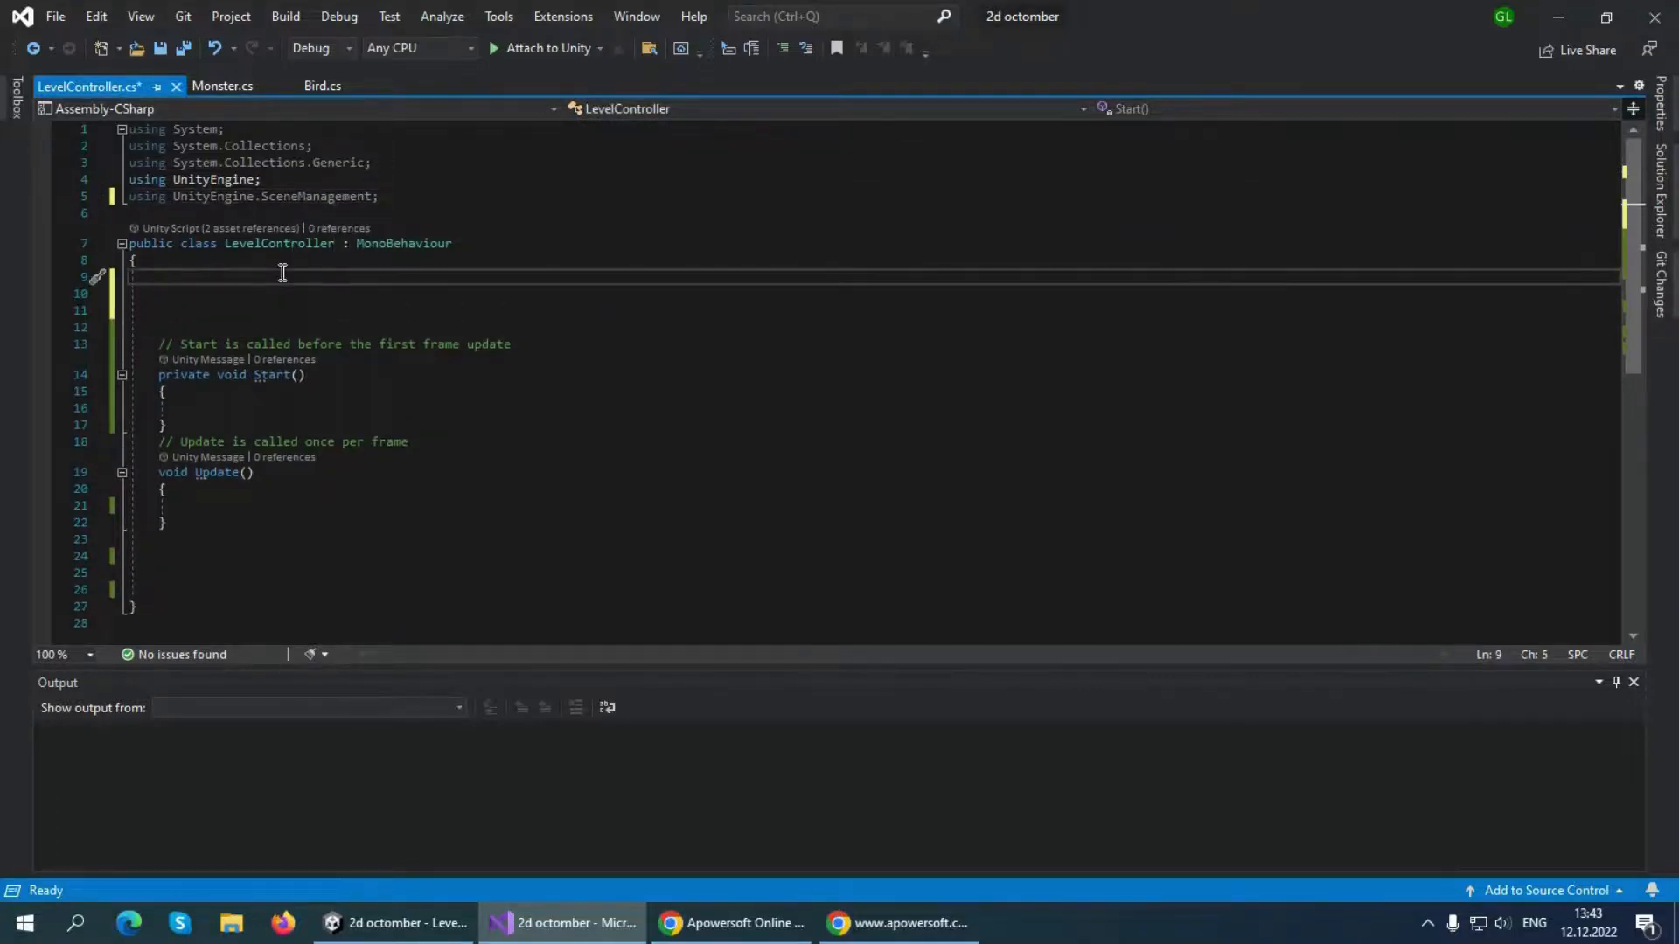
pyautogui.write('Monster')
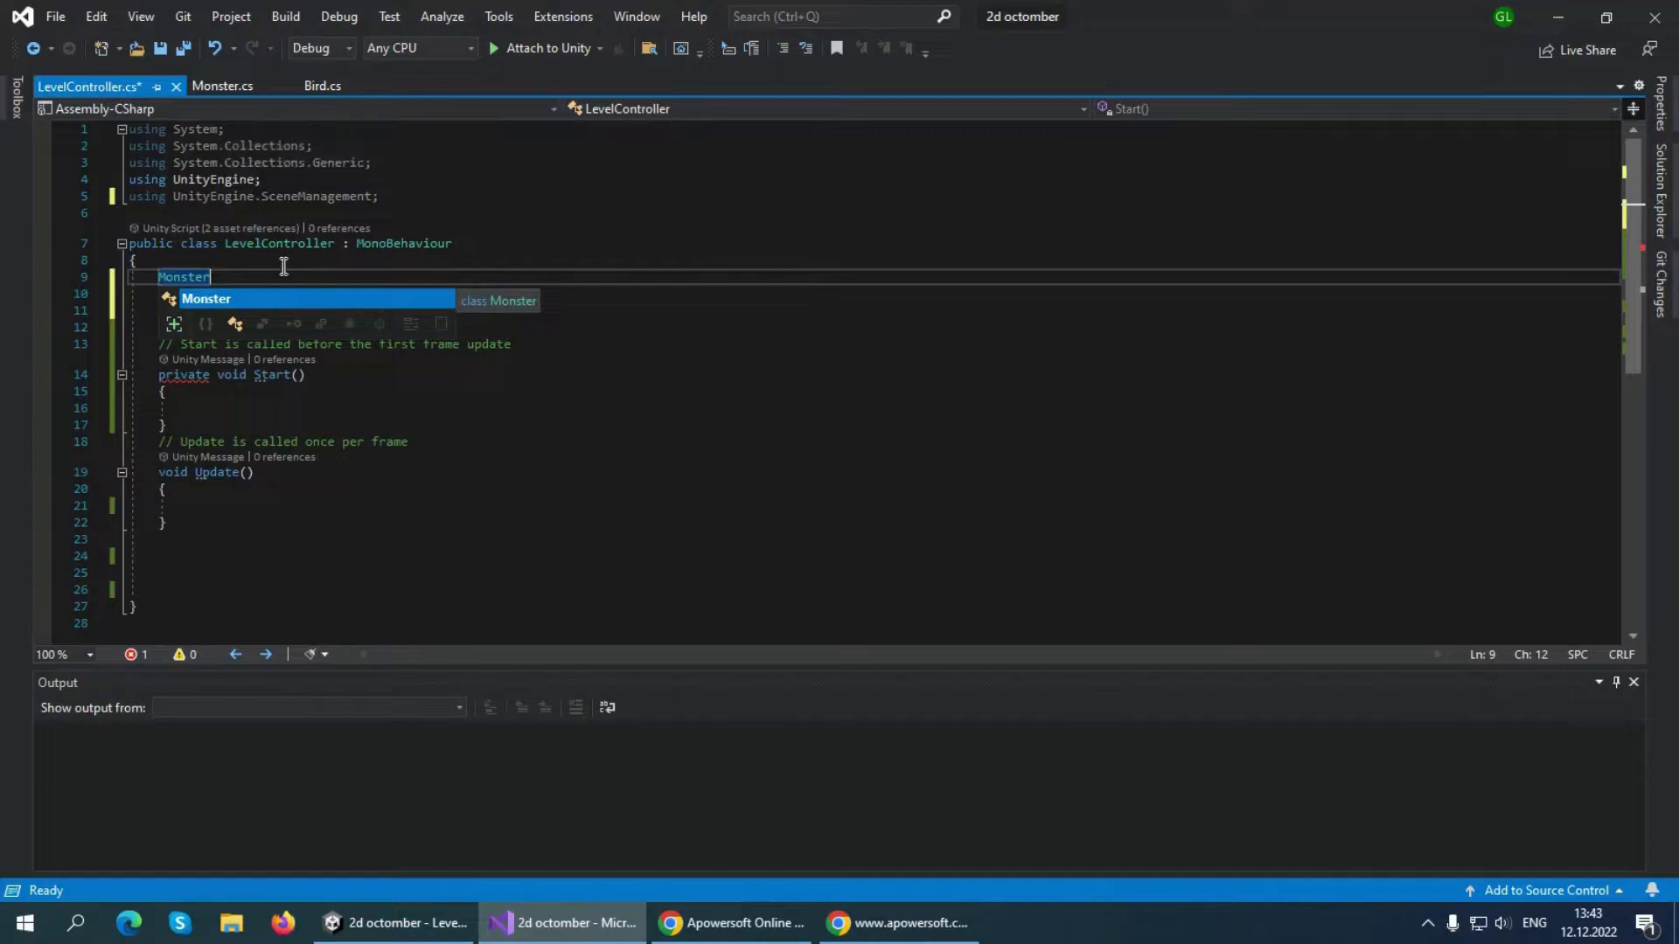
pyautogui.write('[]')
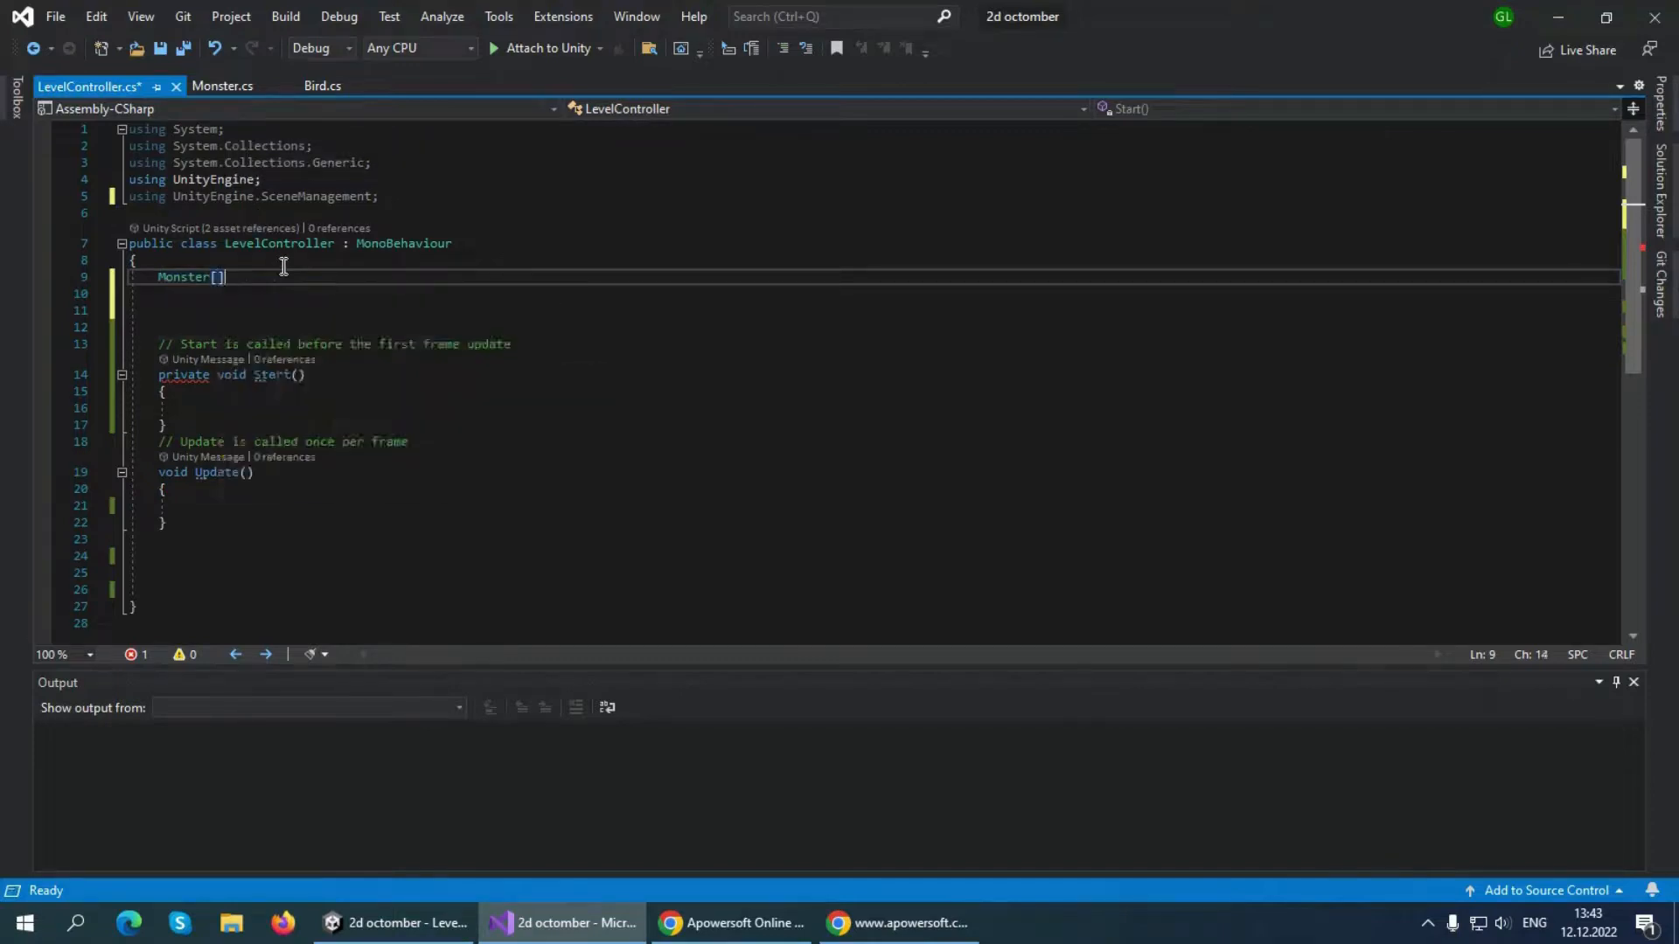
pyautogui.write(' monsters')
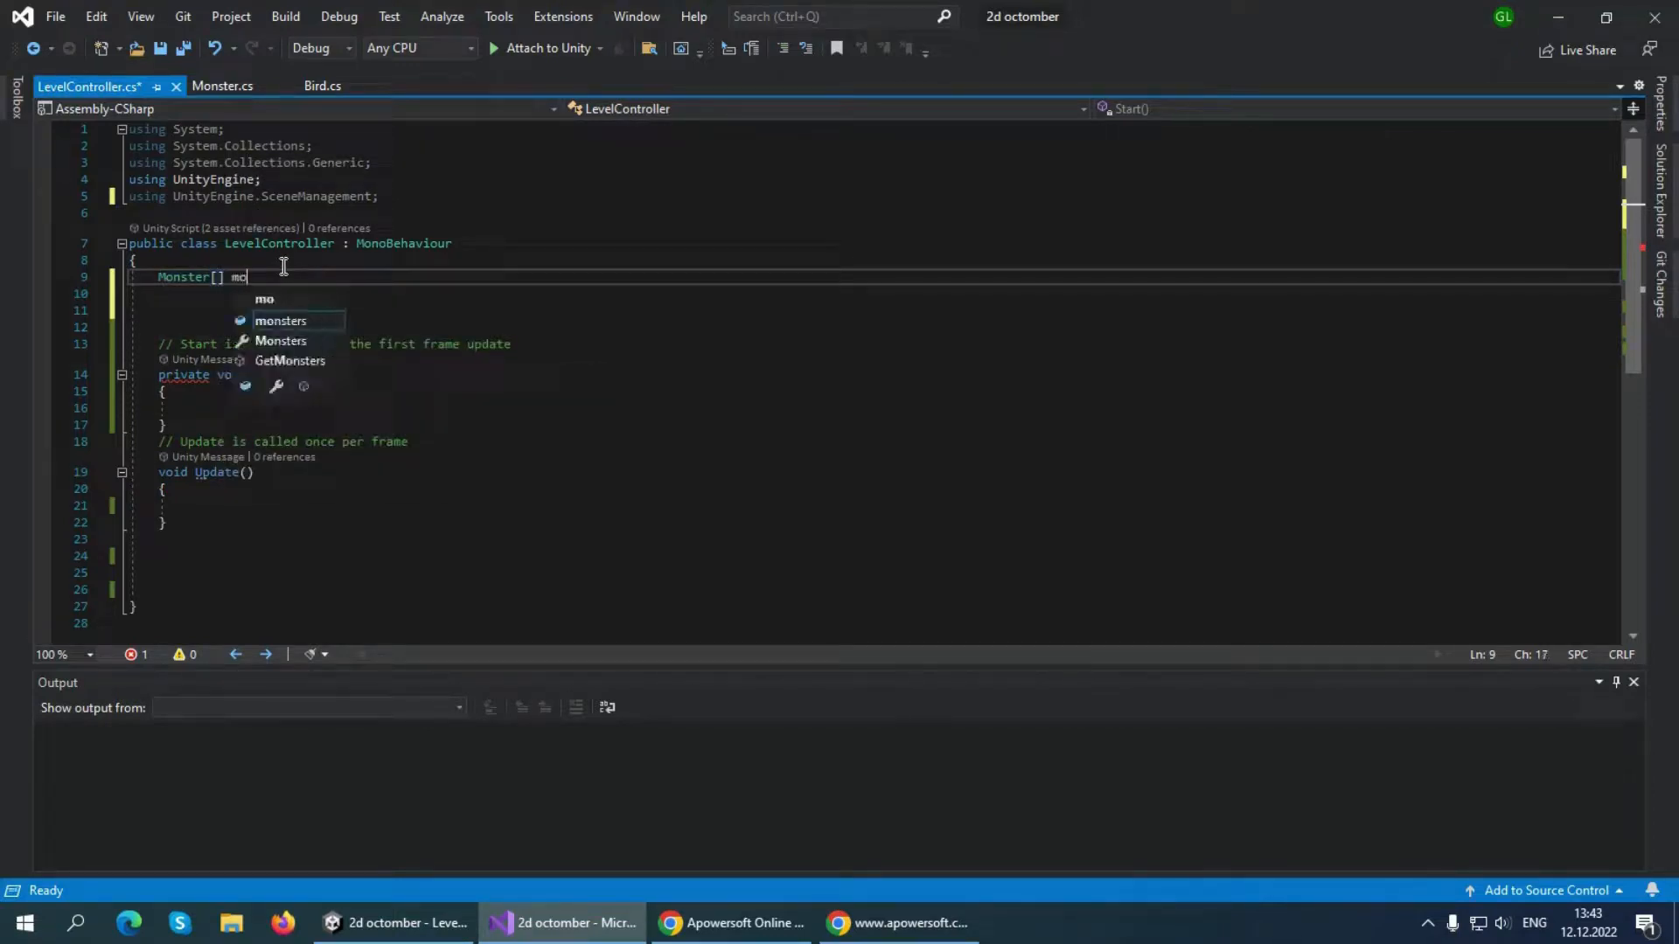
pyautogui.press('Escape')
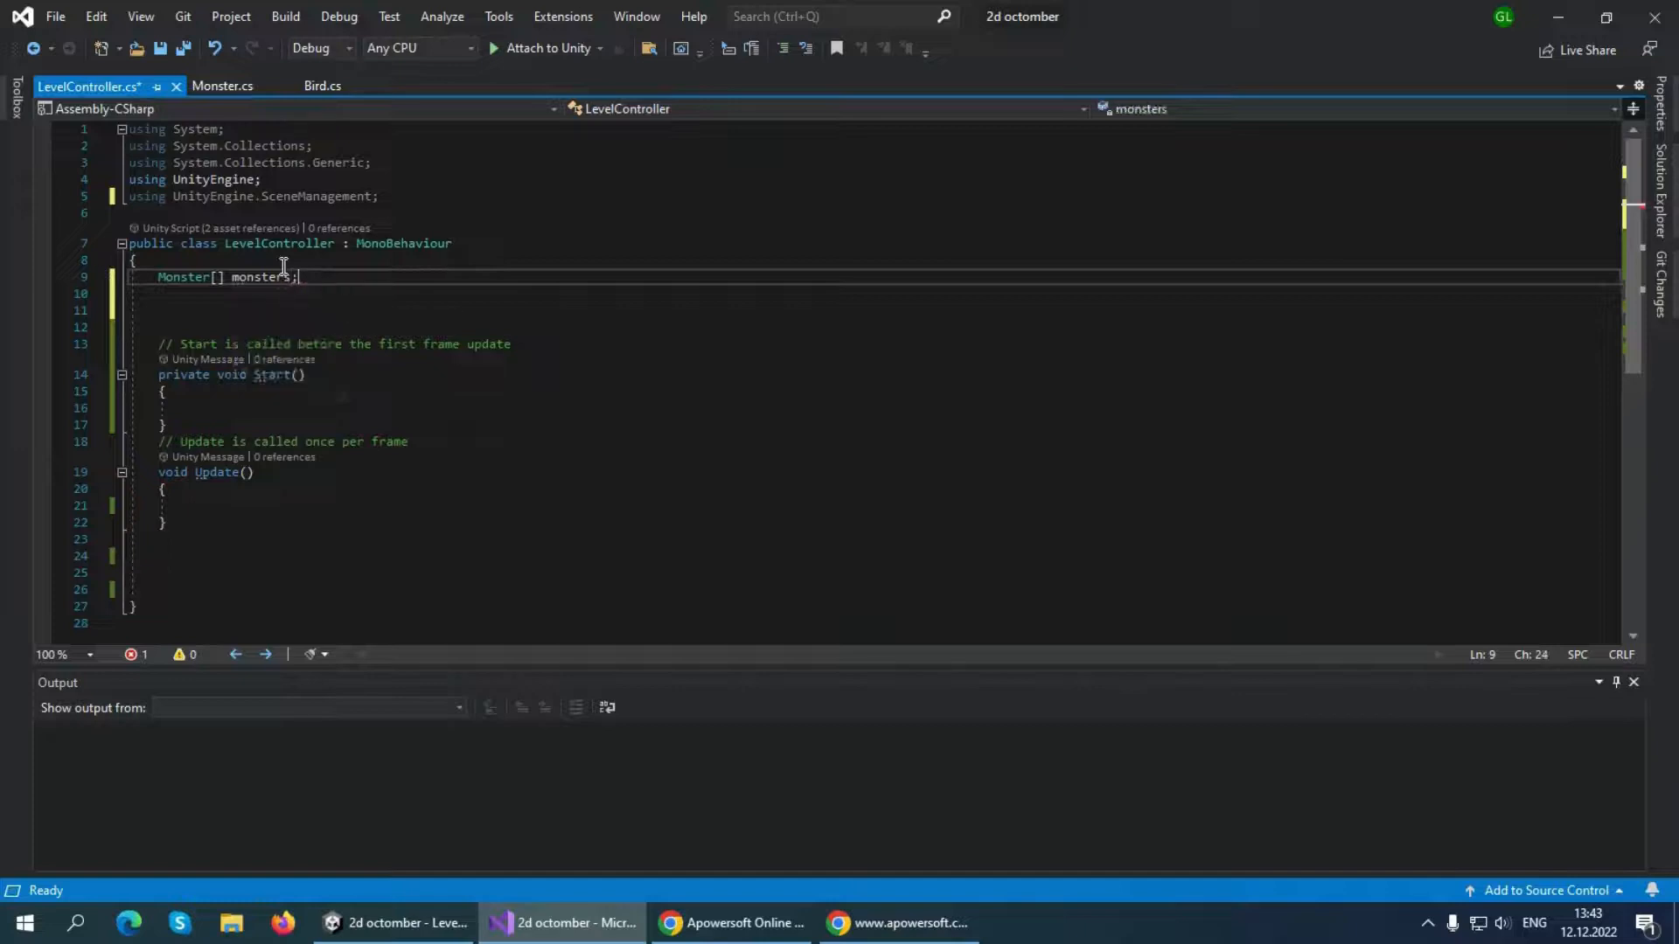
# Declare the field "public string nextLevelName;" below the monsters array in the LevelController class
pyautogui.write(';')
pyautogui.press('Return')
pyautogui.write('publ')
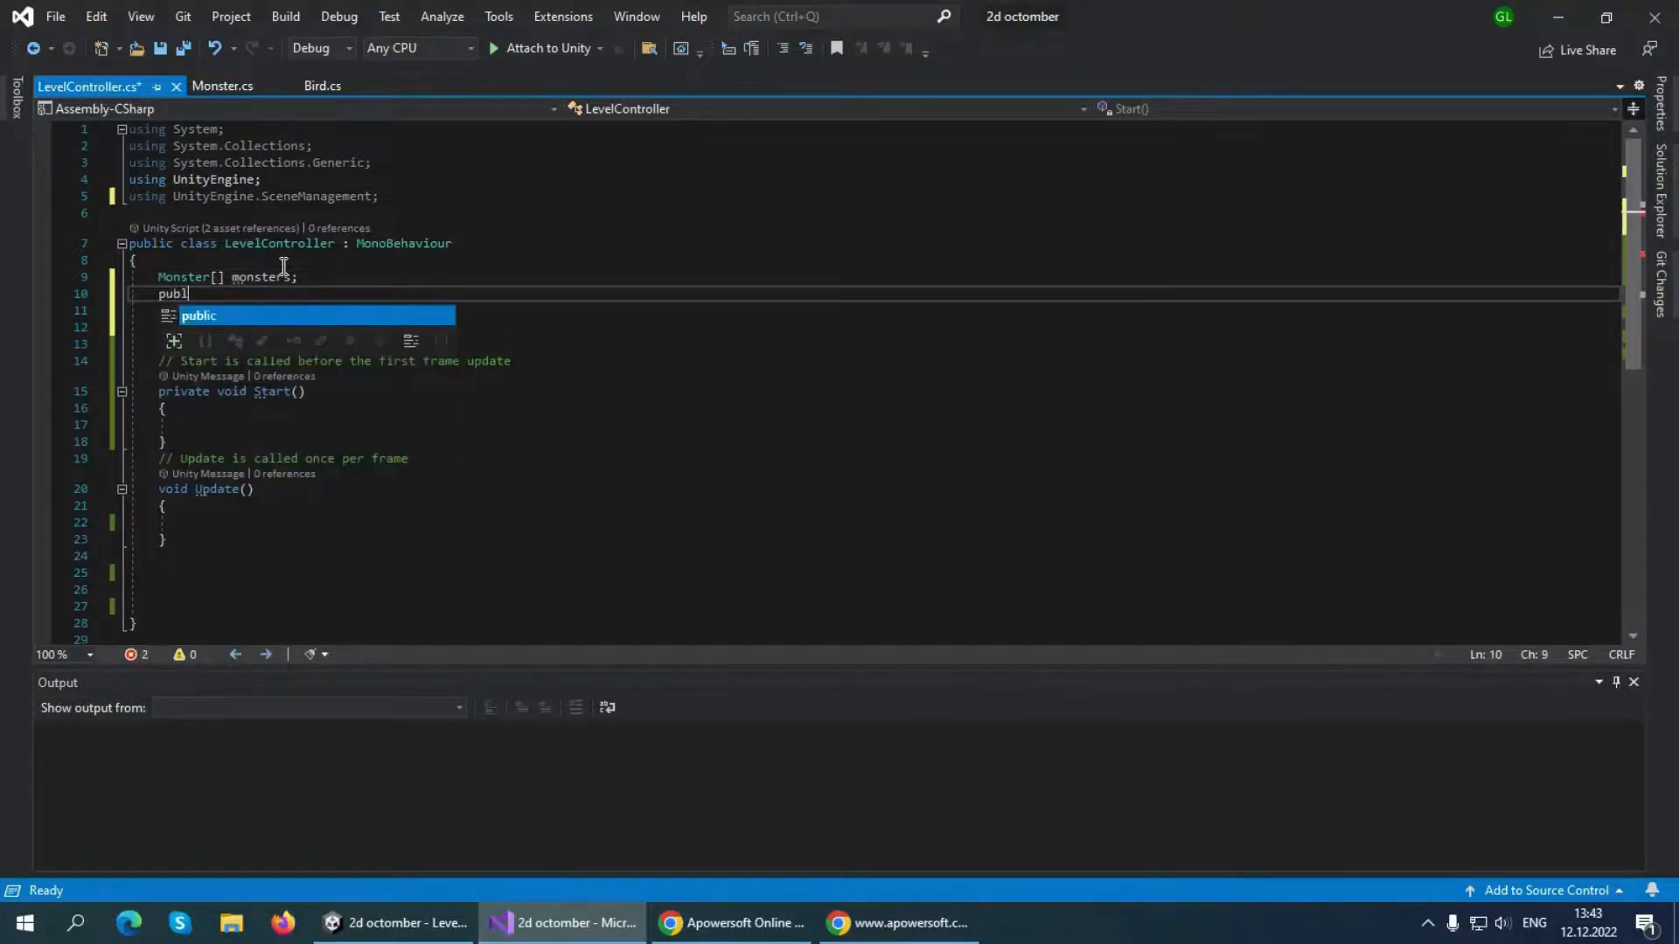
pyautogui.write('ic string')
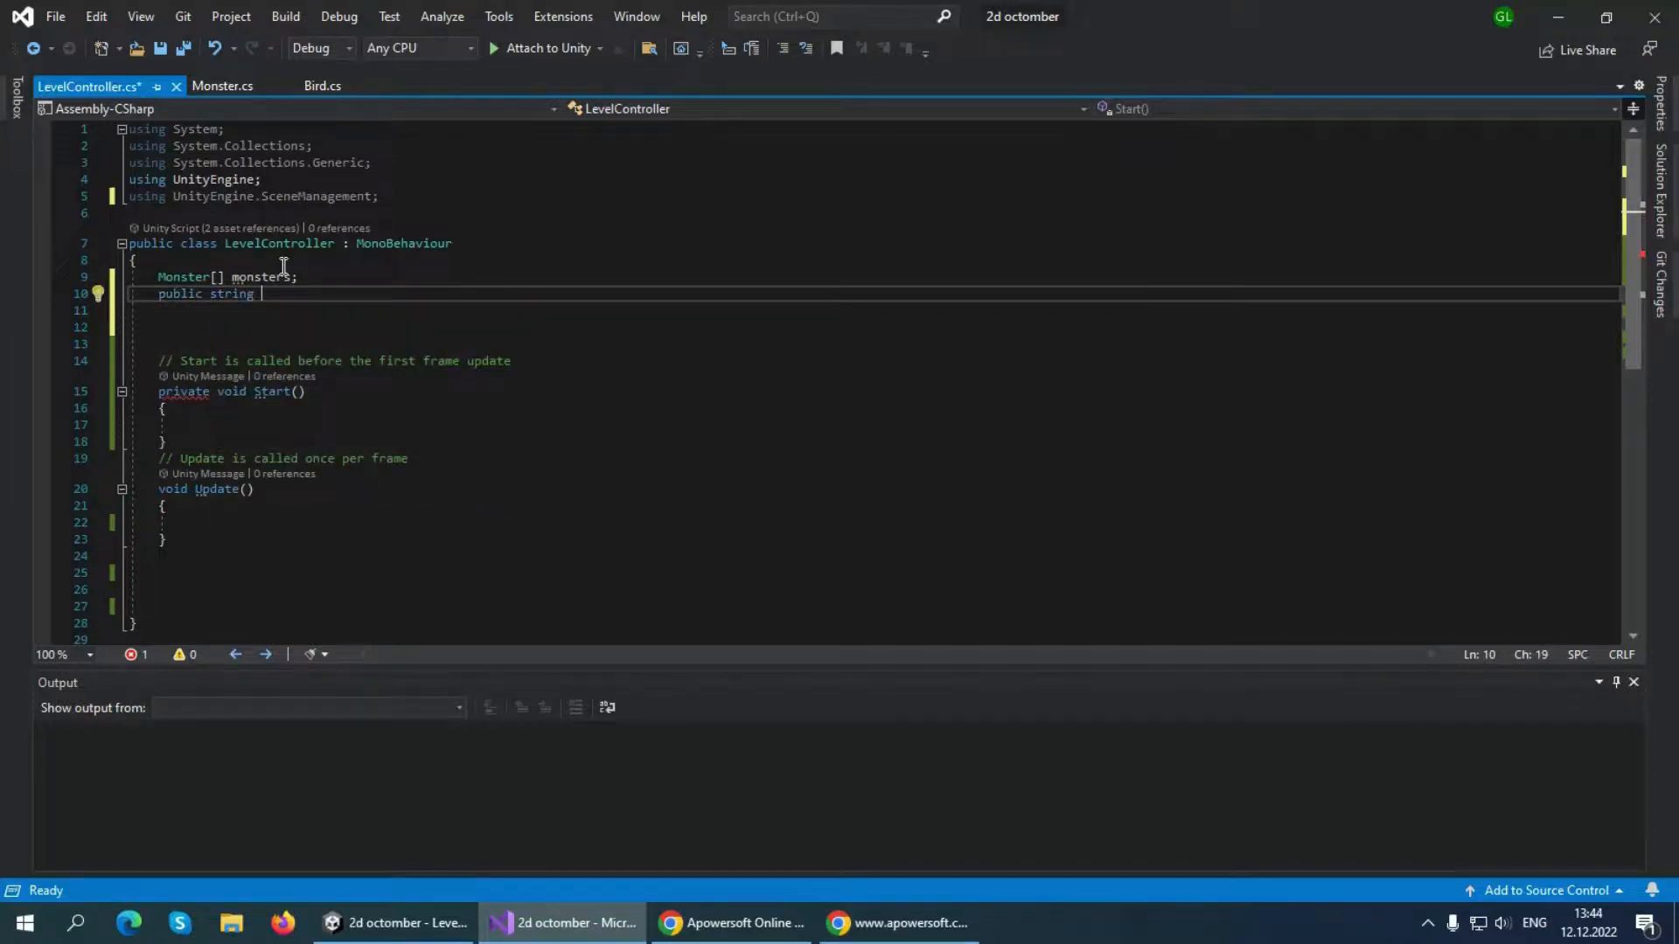
pyautogui.write(' nextLevelName;')
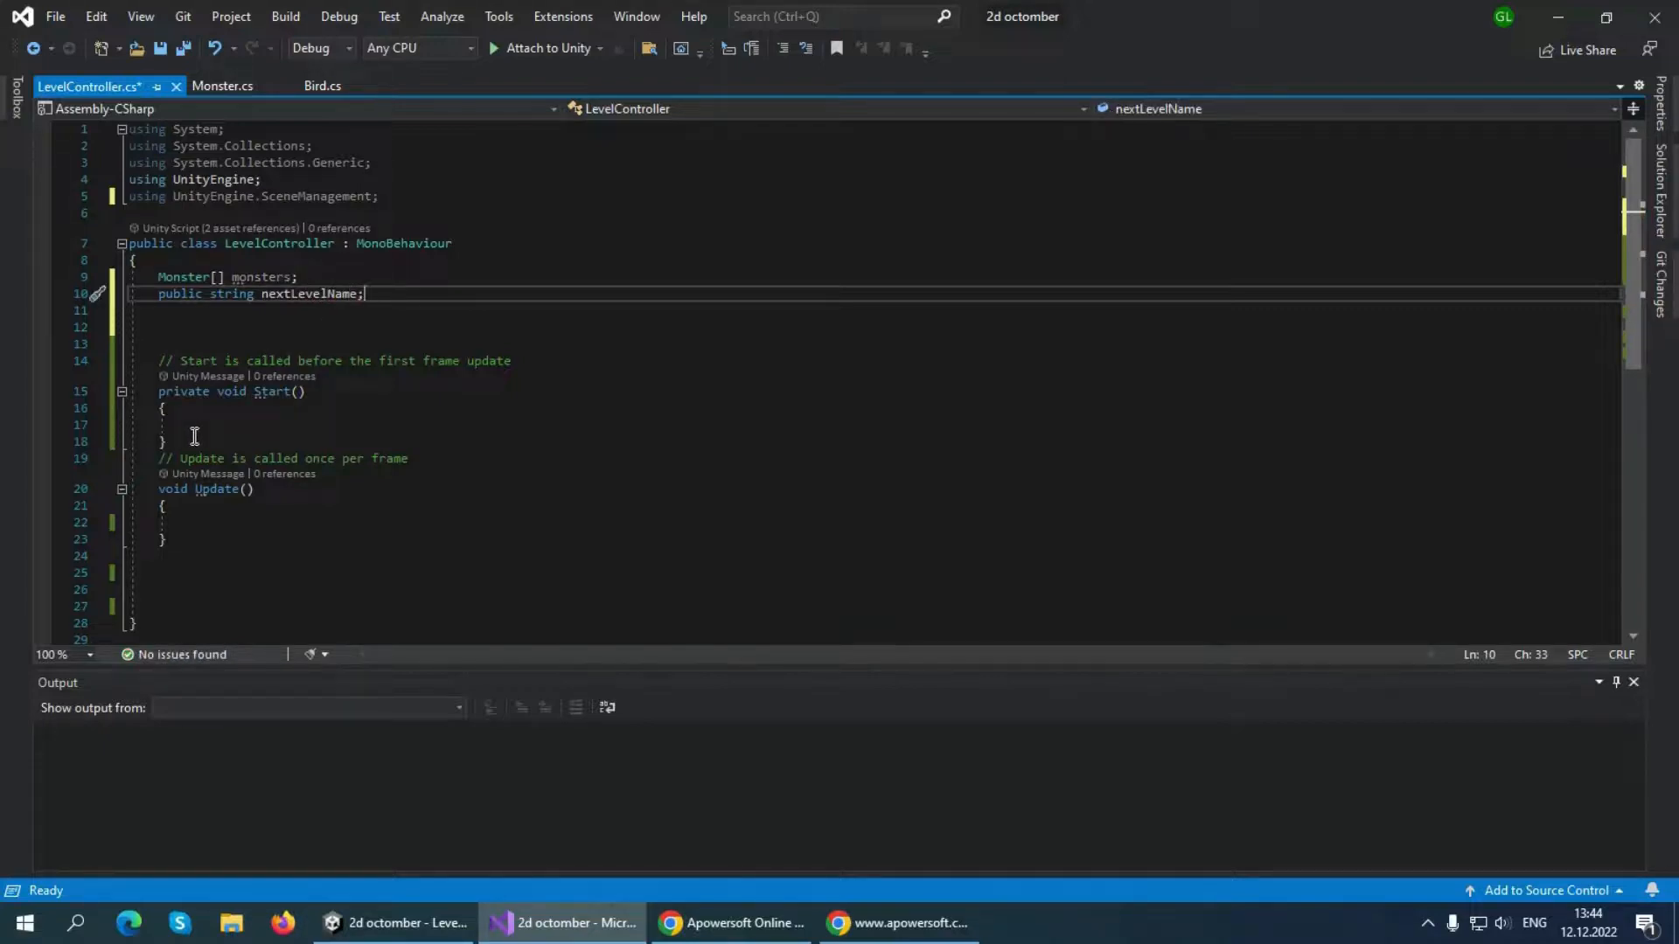
# Delete the empty Start method together with its comment from the LevelController class
pyautogui.moveTo(169, 442); pyautogui.dragTo(146, 366)
pyautogui.press('BackSpace')
pyautogui.click(180, 346)
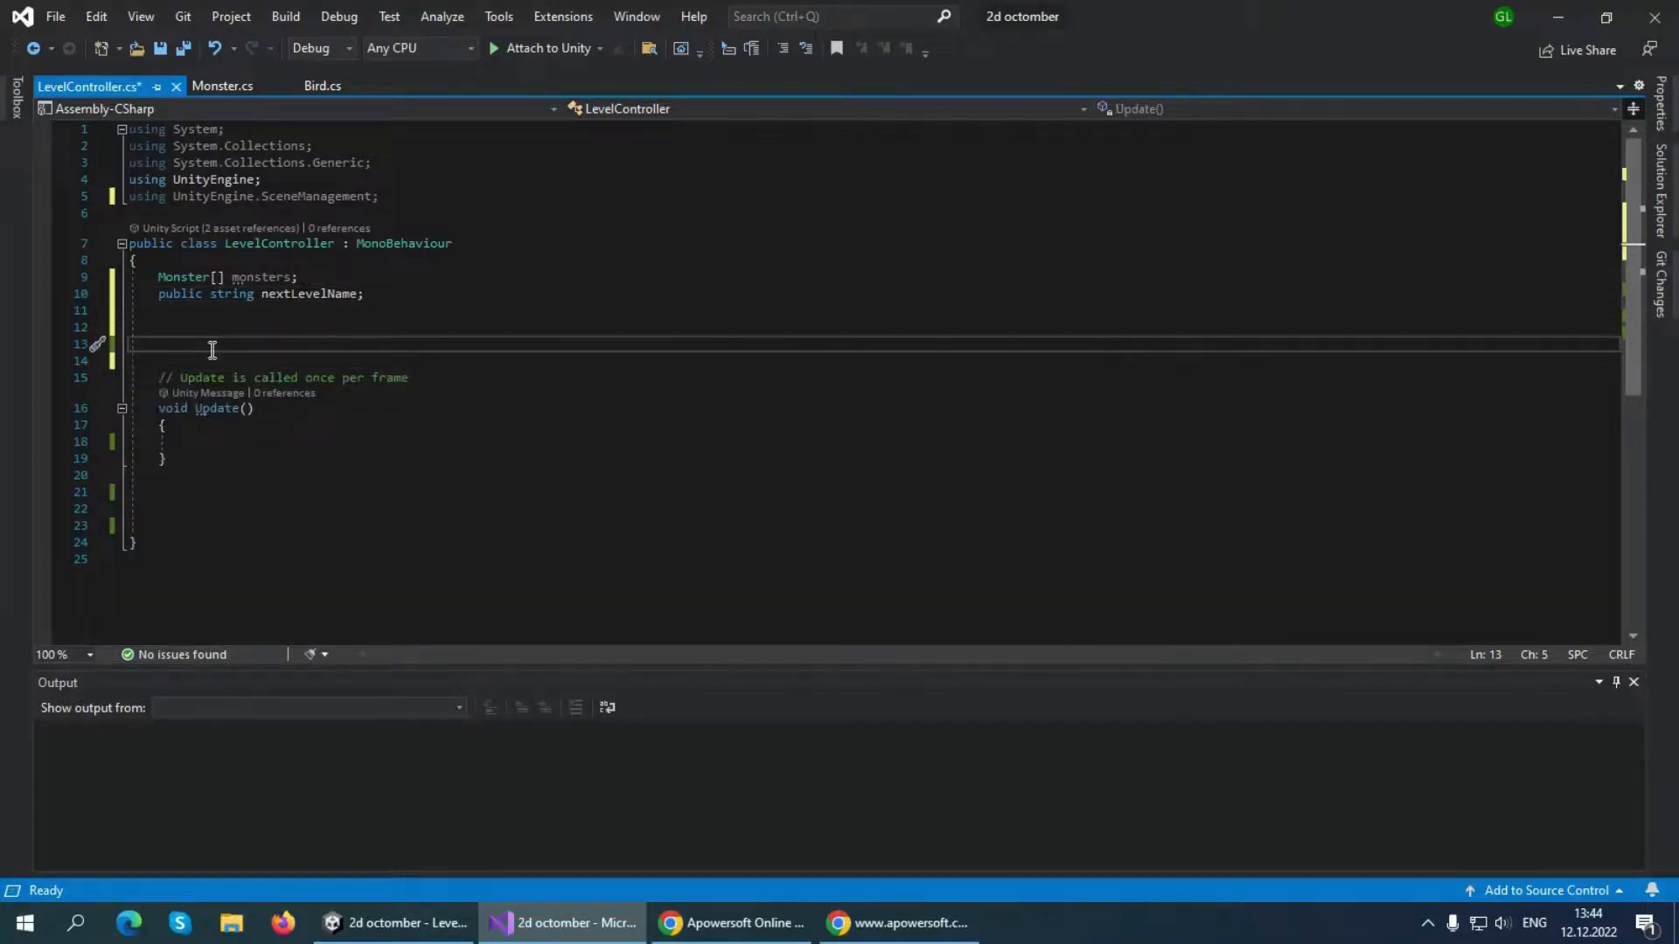
# Insert an empty "private void OnEnable()" method above Update
pyautogui.write('boid')
pyautogui.press('BackSpace')
pyautogui.press('BackSpace')
pyautogui.press('BackSpace')
pyautogui.press('BackSpace')
pyautogui.write('void ')
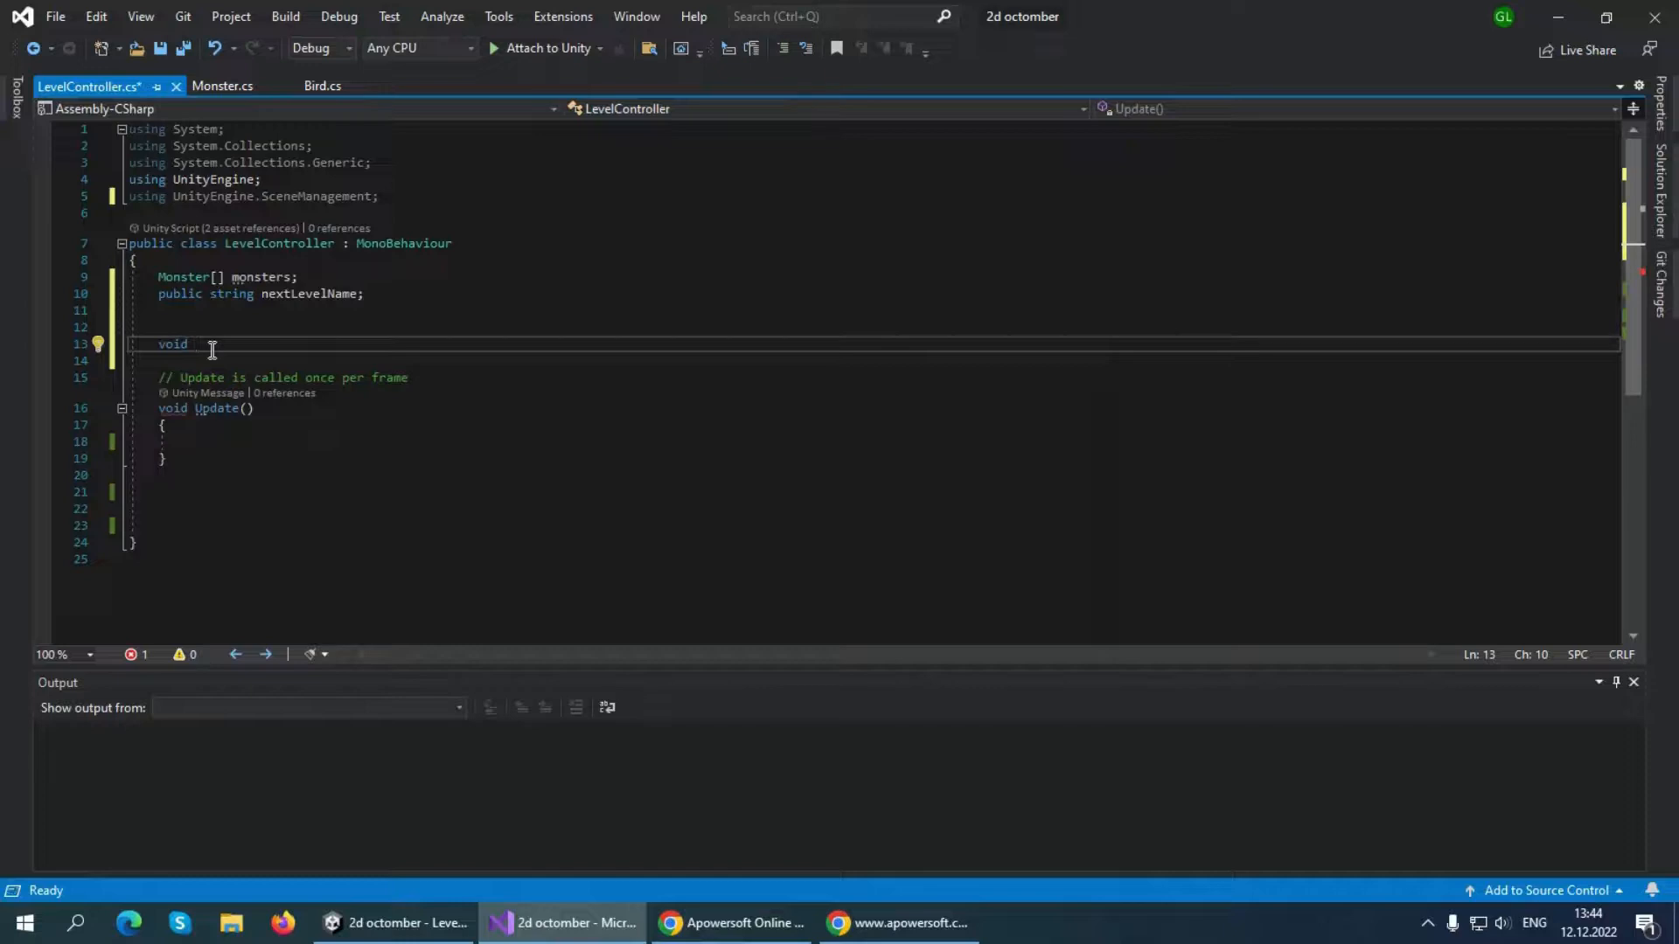
pyautogui.write('ON')
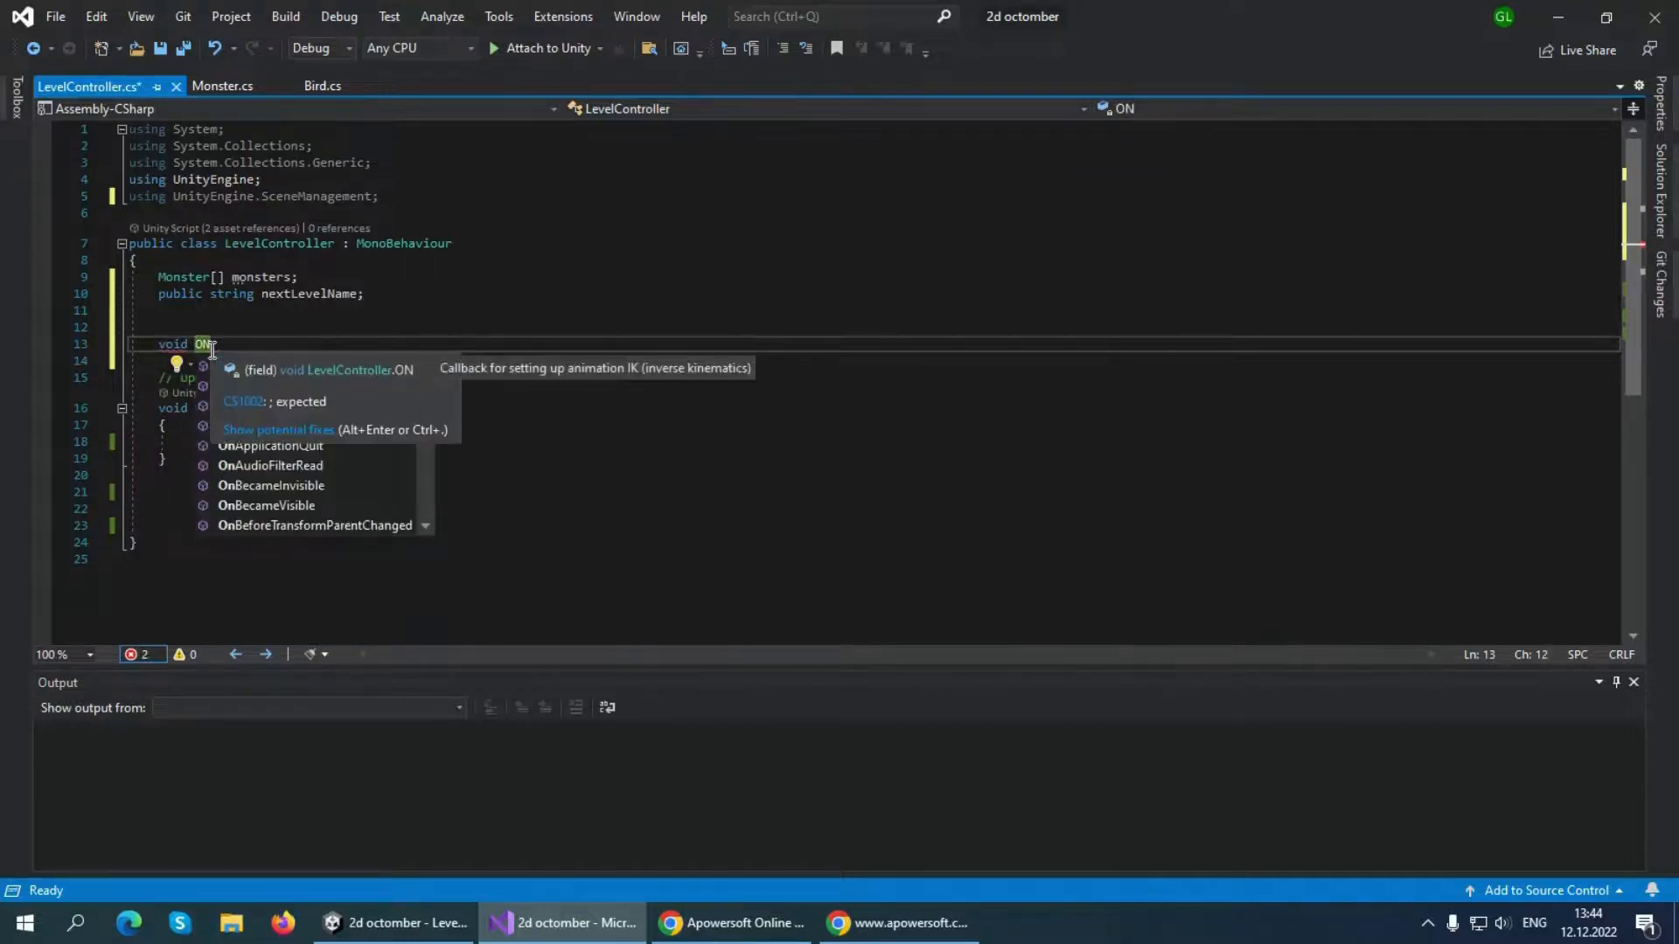
pyautogui.write('E')
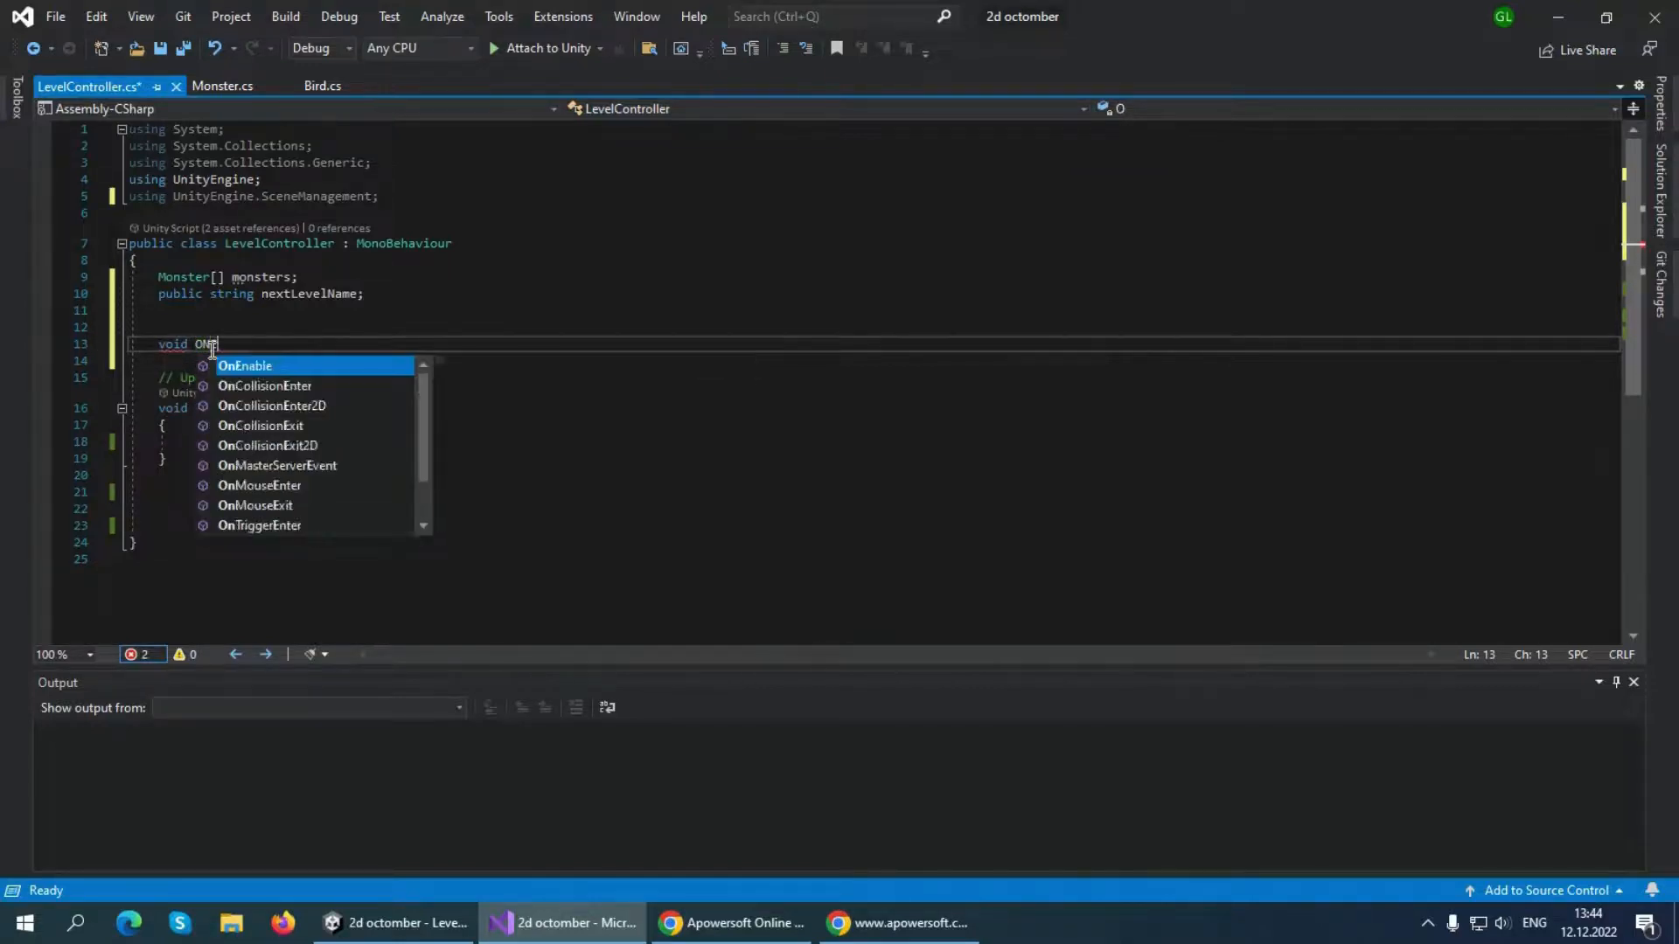
pyautogui.press('Tab')
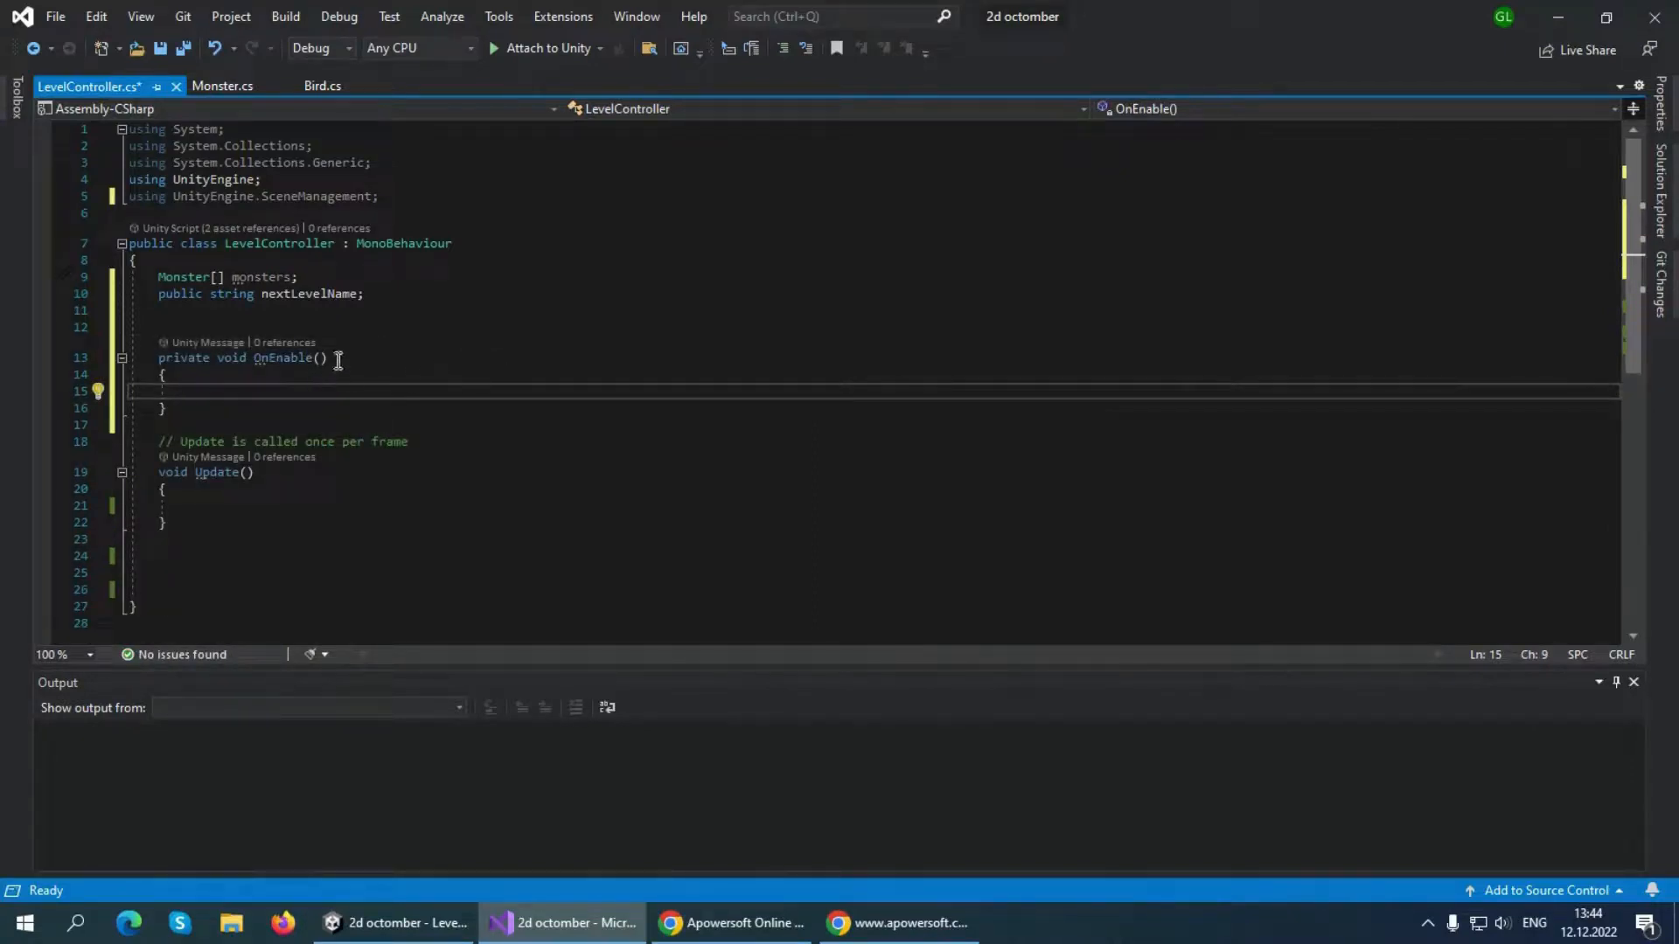
# Fill the OnEnable body with the statement "monsters = FindObjectsOfType<Monster>();"
pyautogui.write('m')
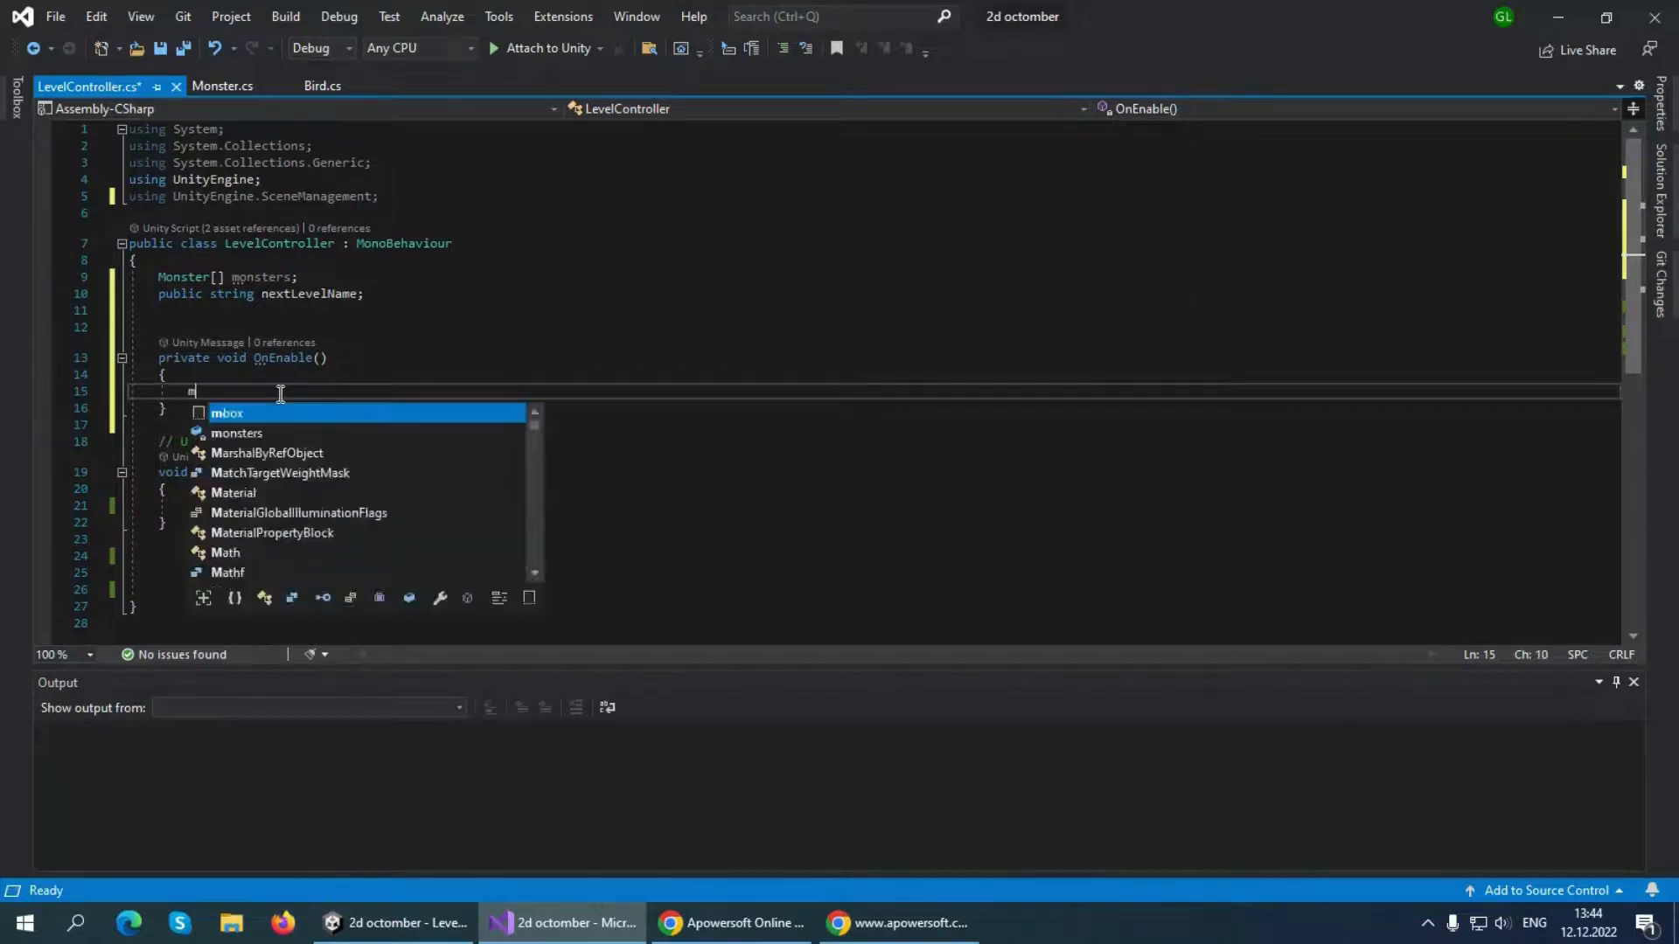
pyautogui.write('onsters=')
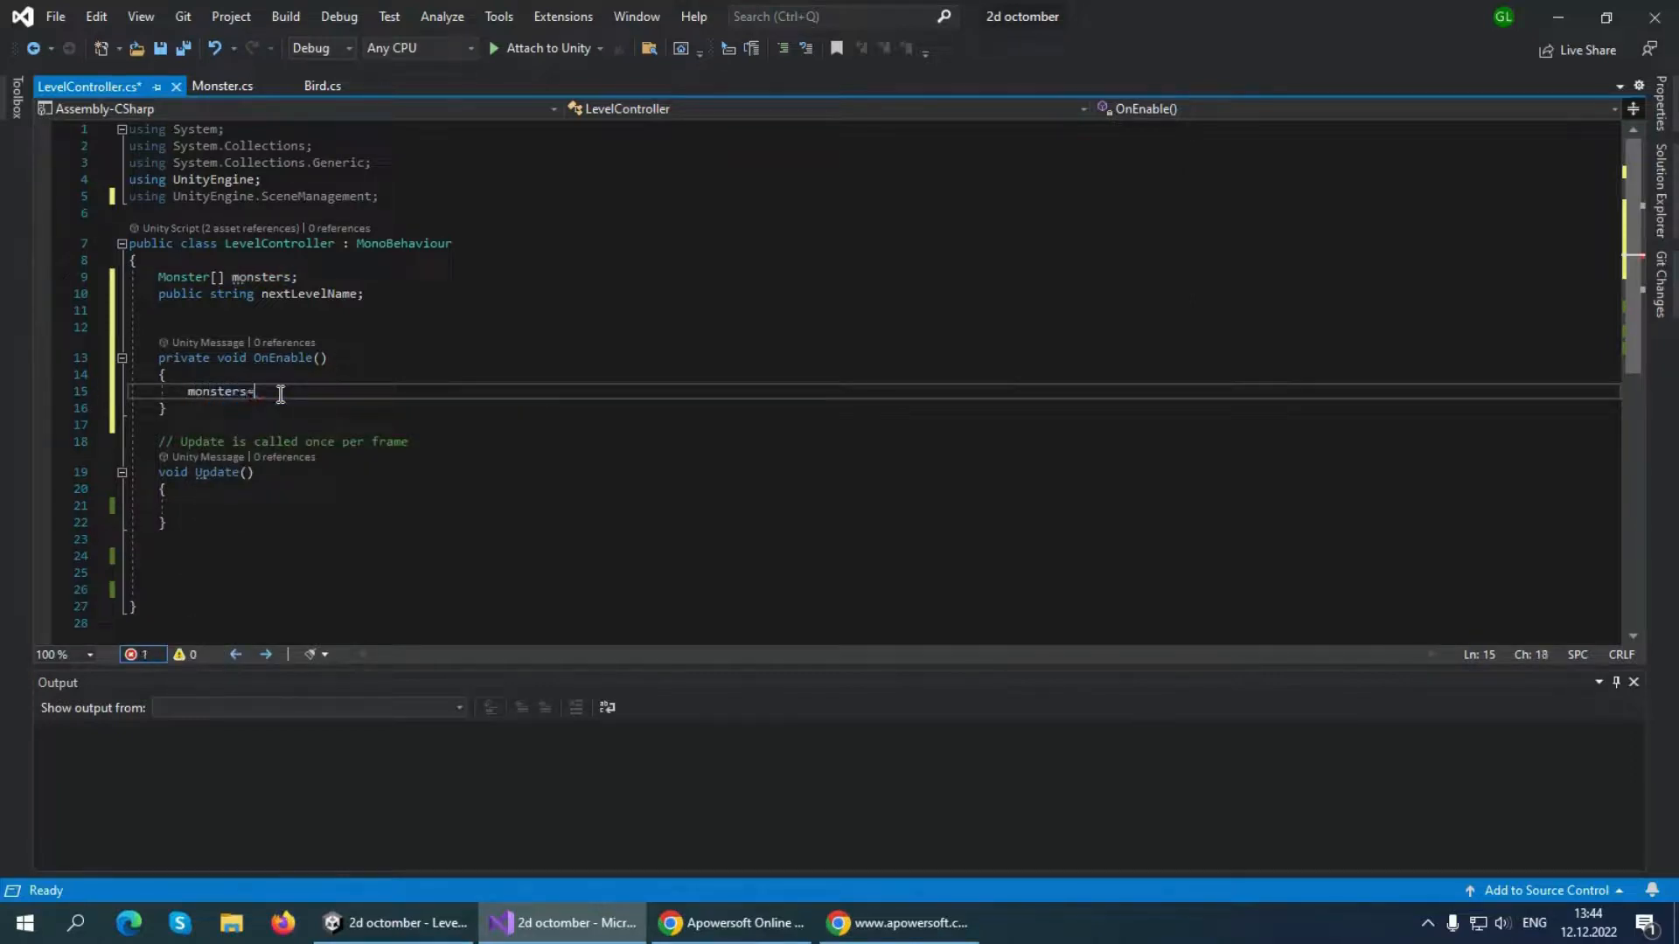
pyautogui.write('find')
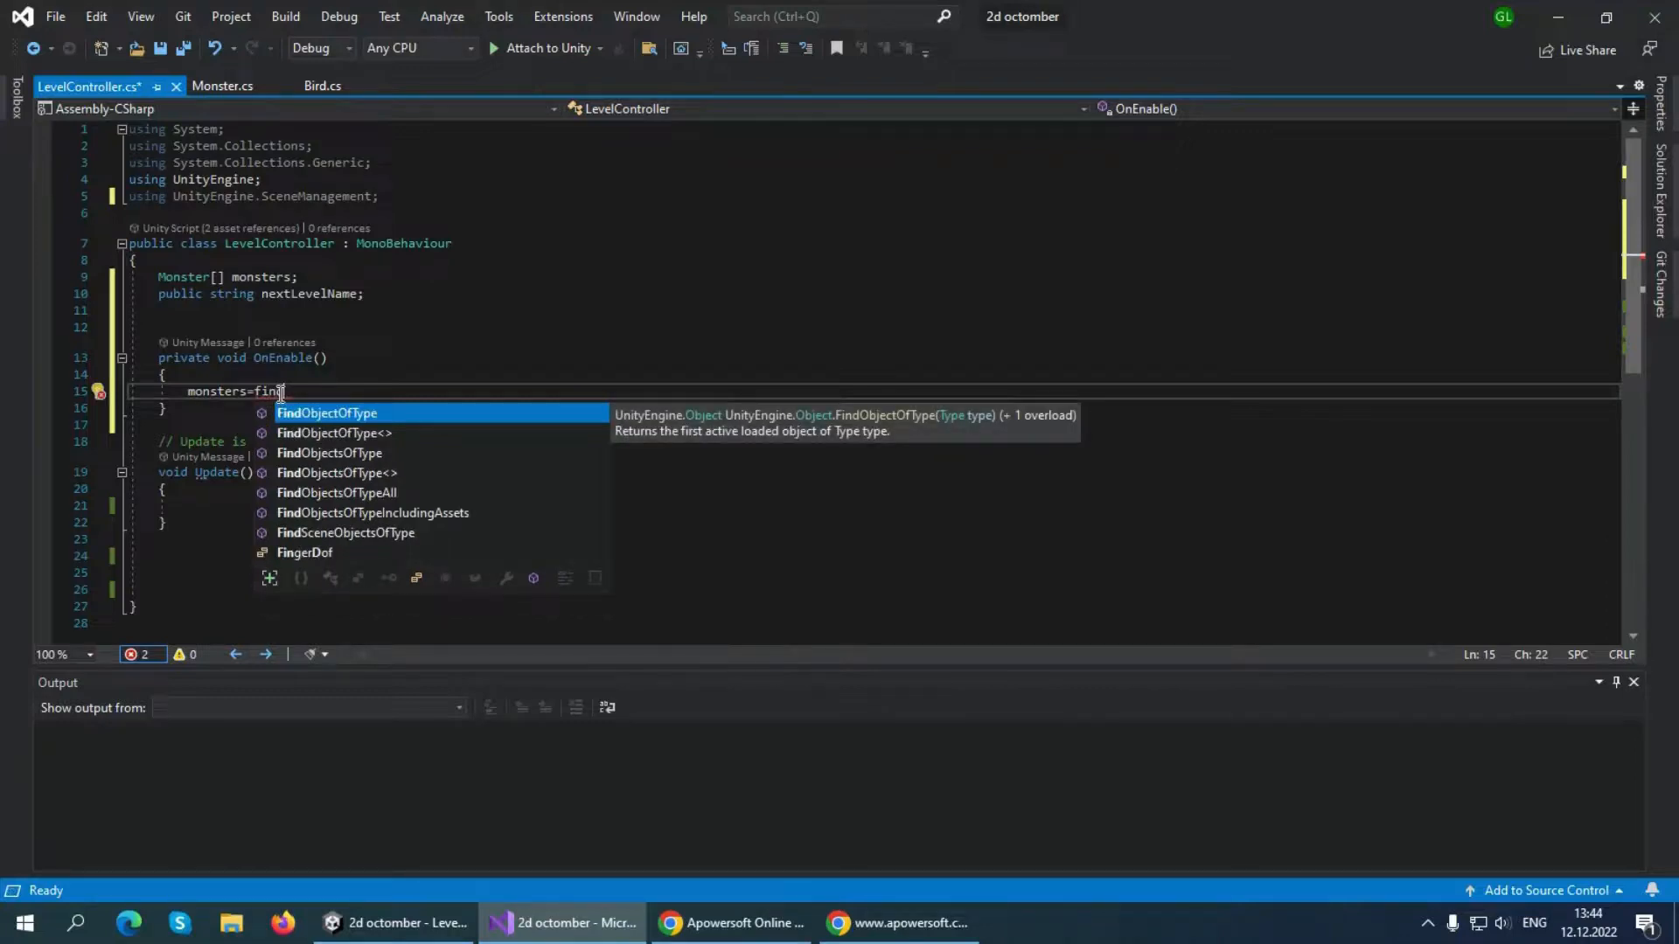
pyautogui.press('Down')
pyautogui.press('Down')
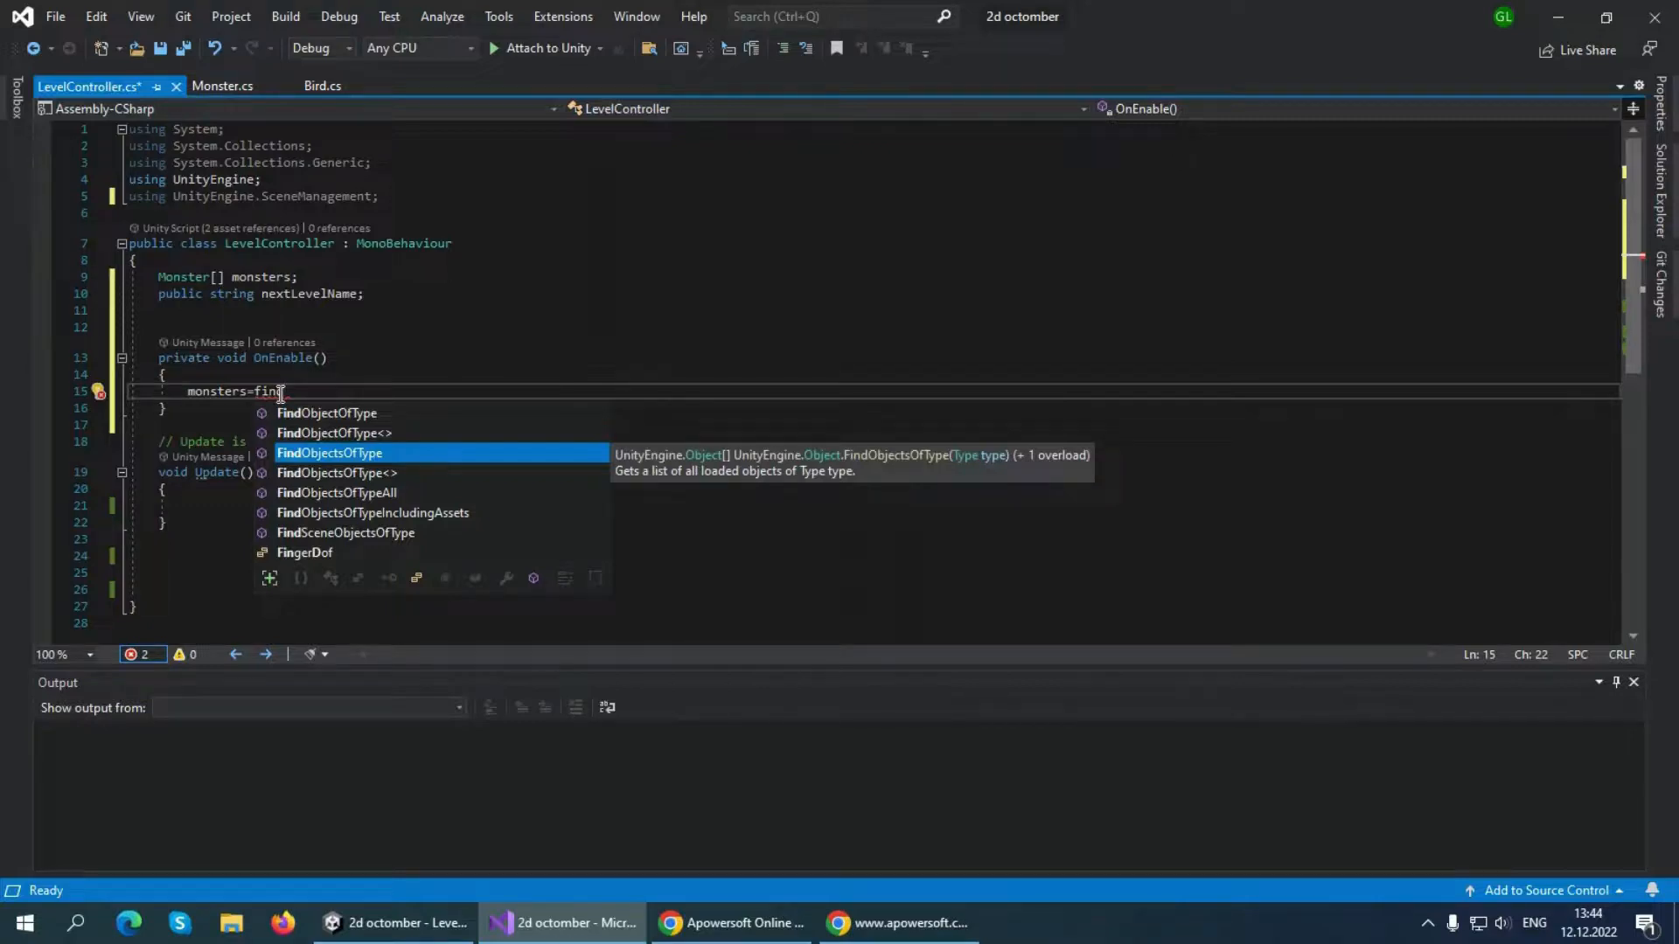
pyautogui.press('Tab')
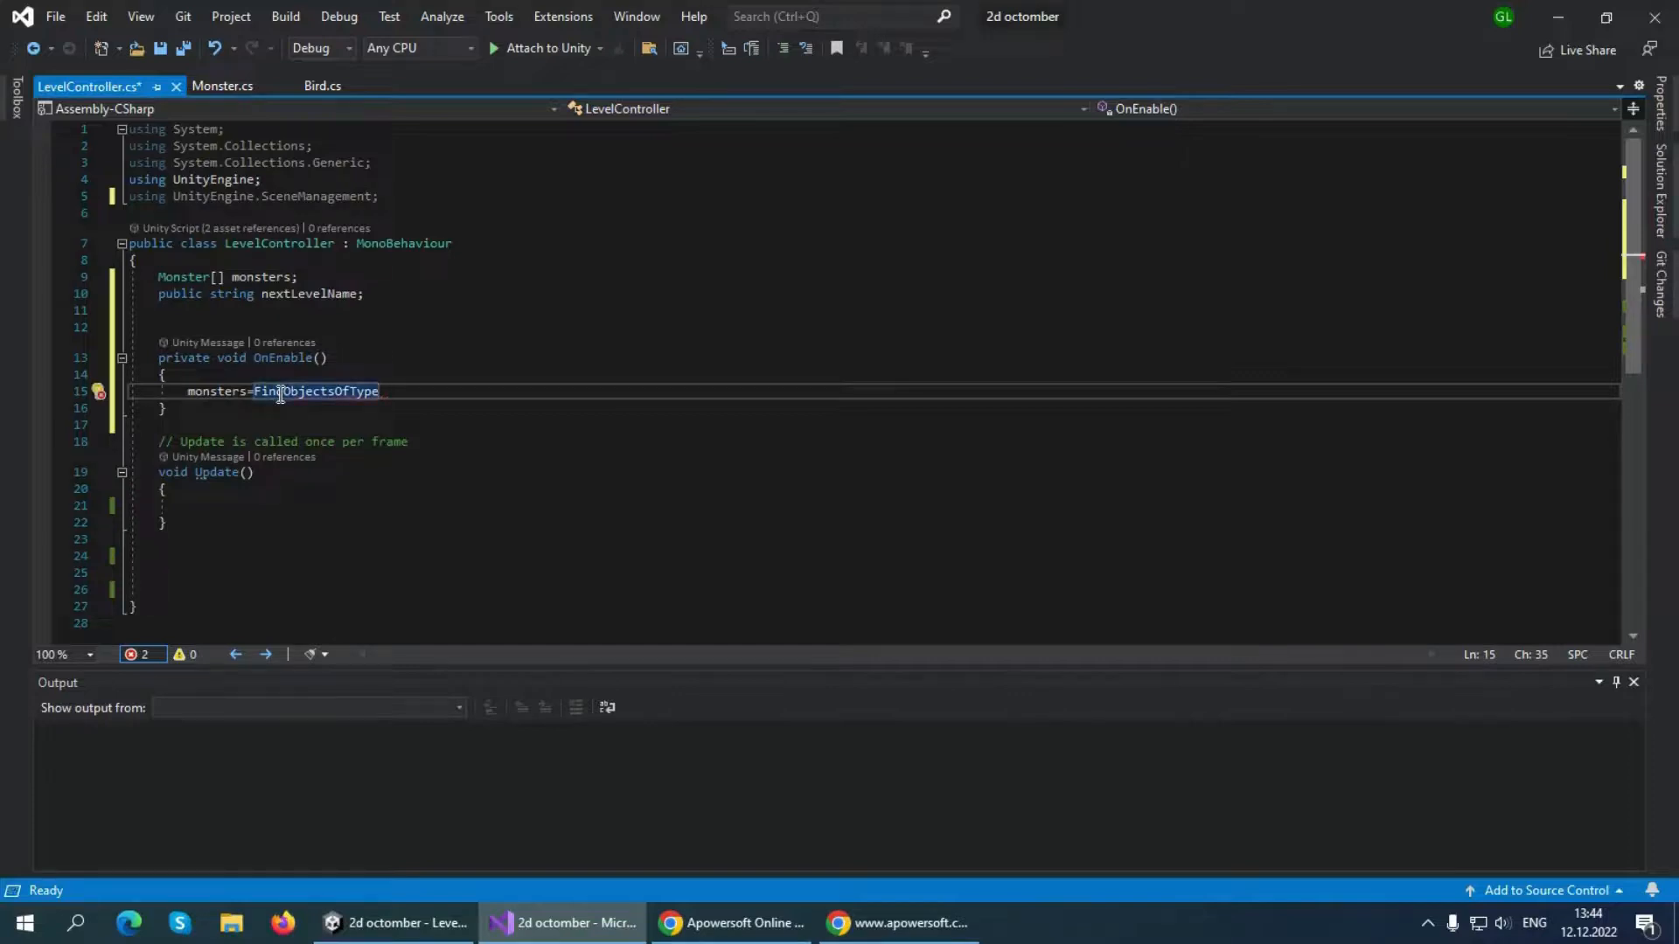
pyautogui.write('<M')
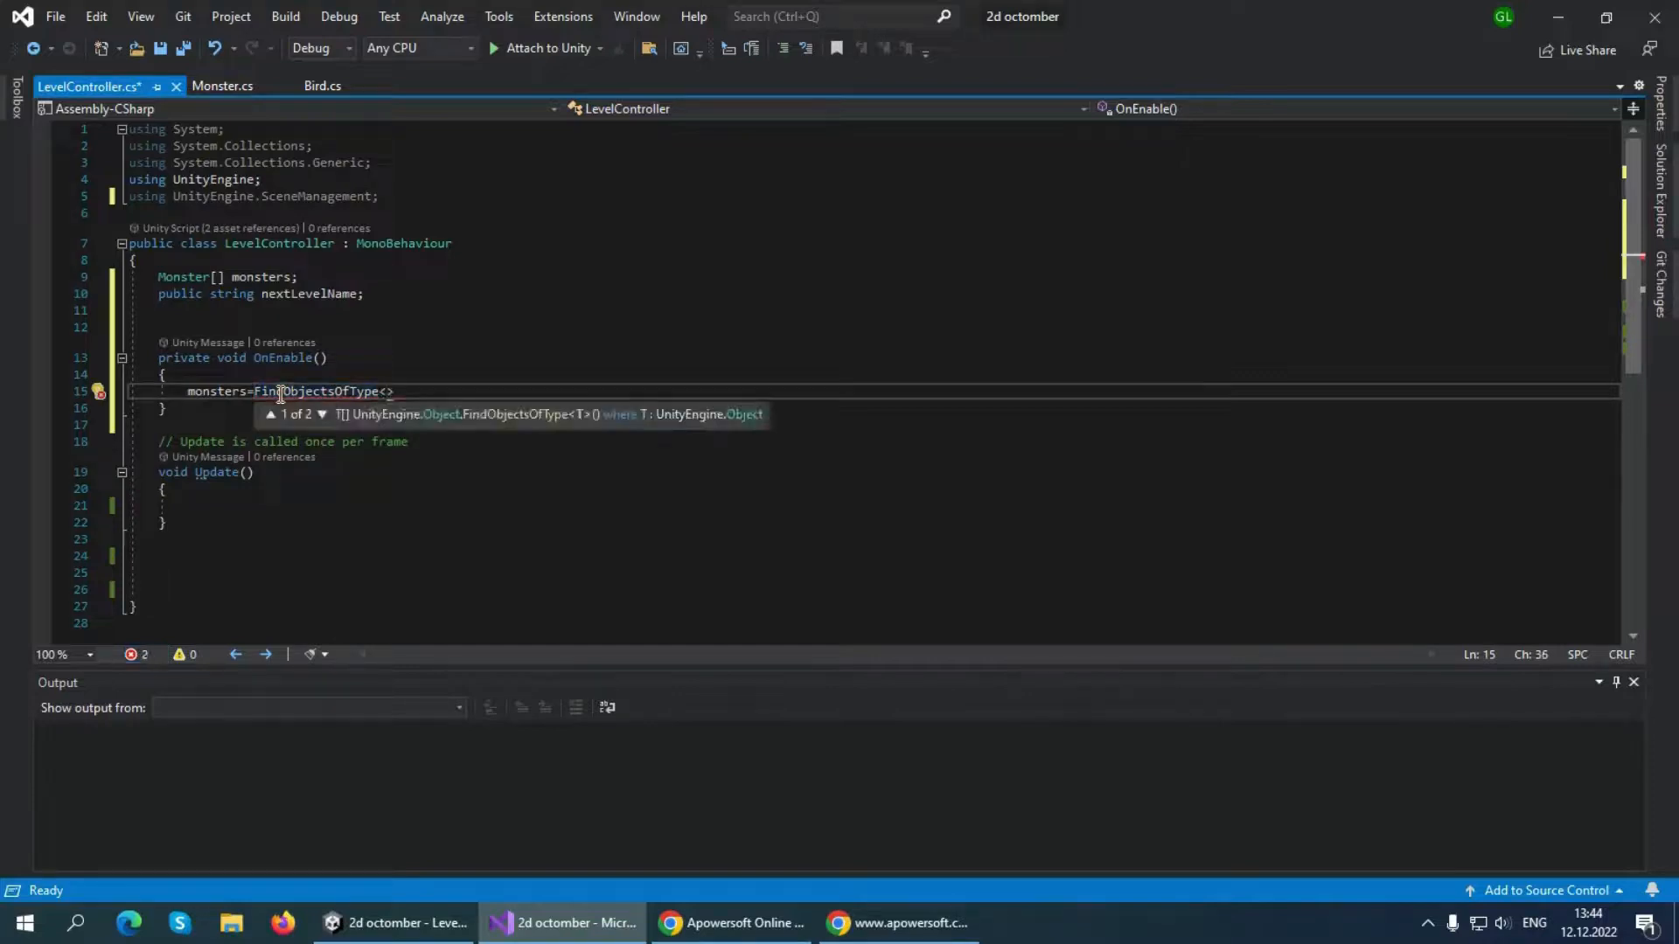
pyautogui.write('oster')
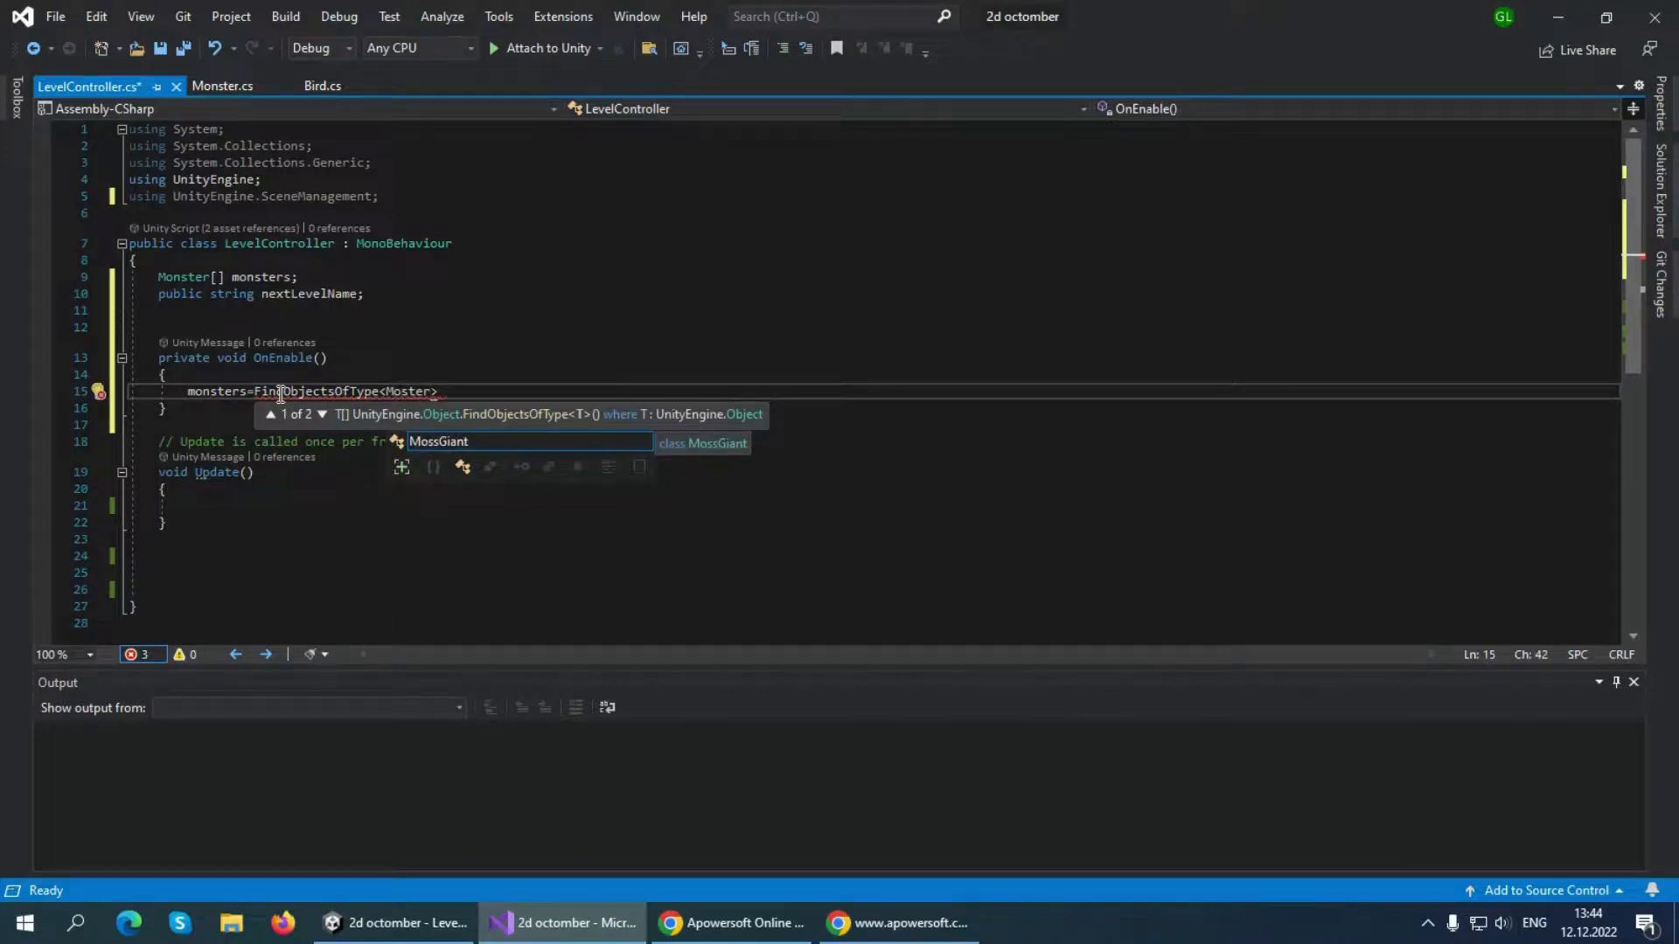
pyautogui.press('Left')
pyautogui.write('n')
pyautogui.press('Right')
pyautogui.press('Right')
pyautogui.press('Right')
pyautogui.press('Right')
pyautogui.write('>')
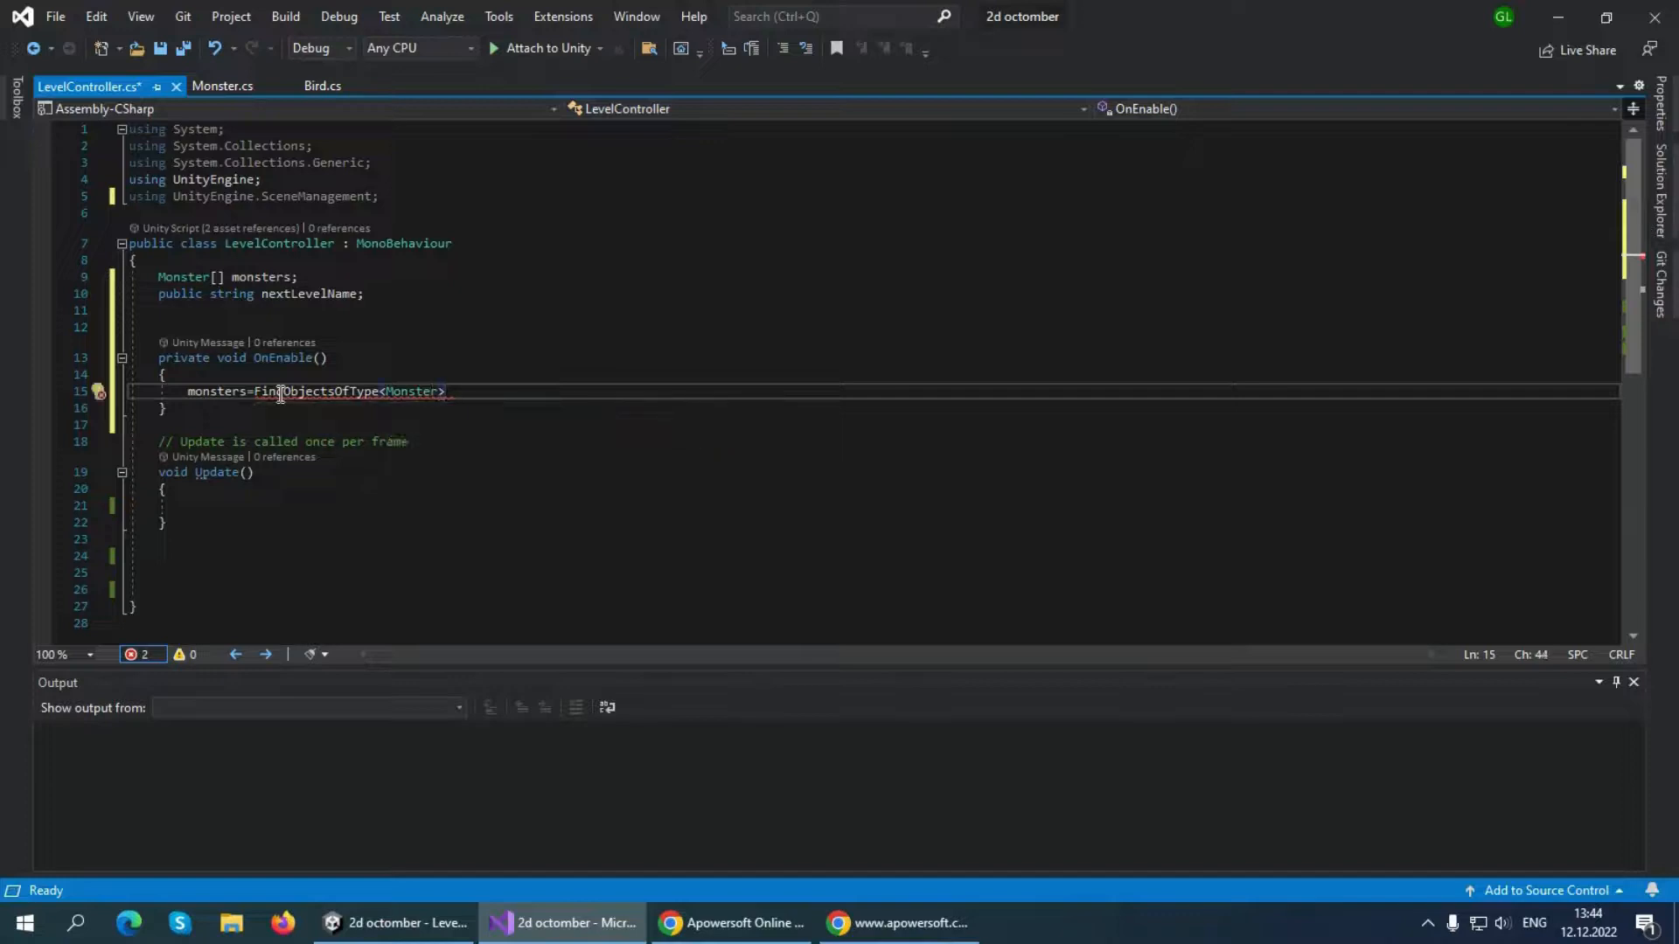
pyautogui.write('();')
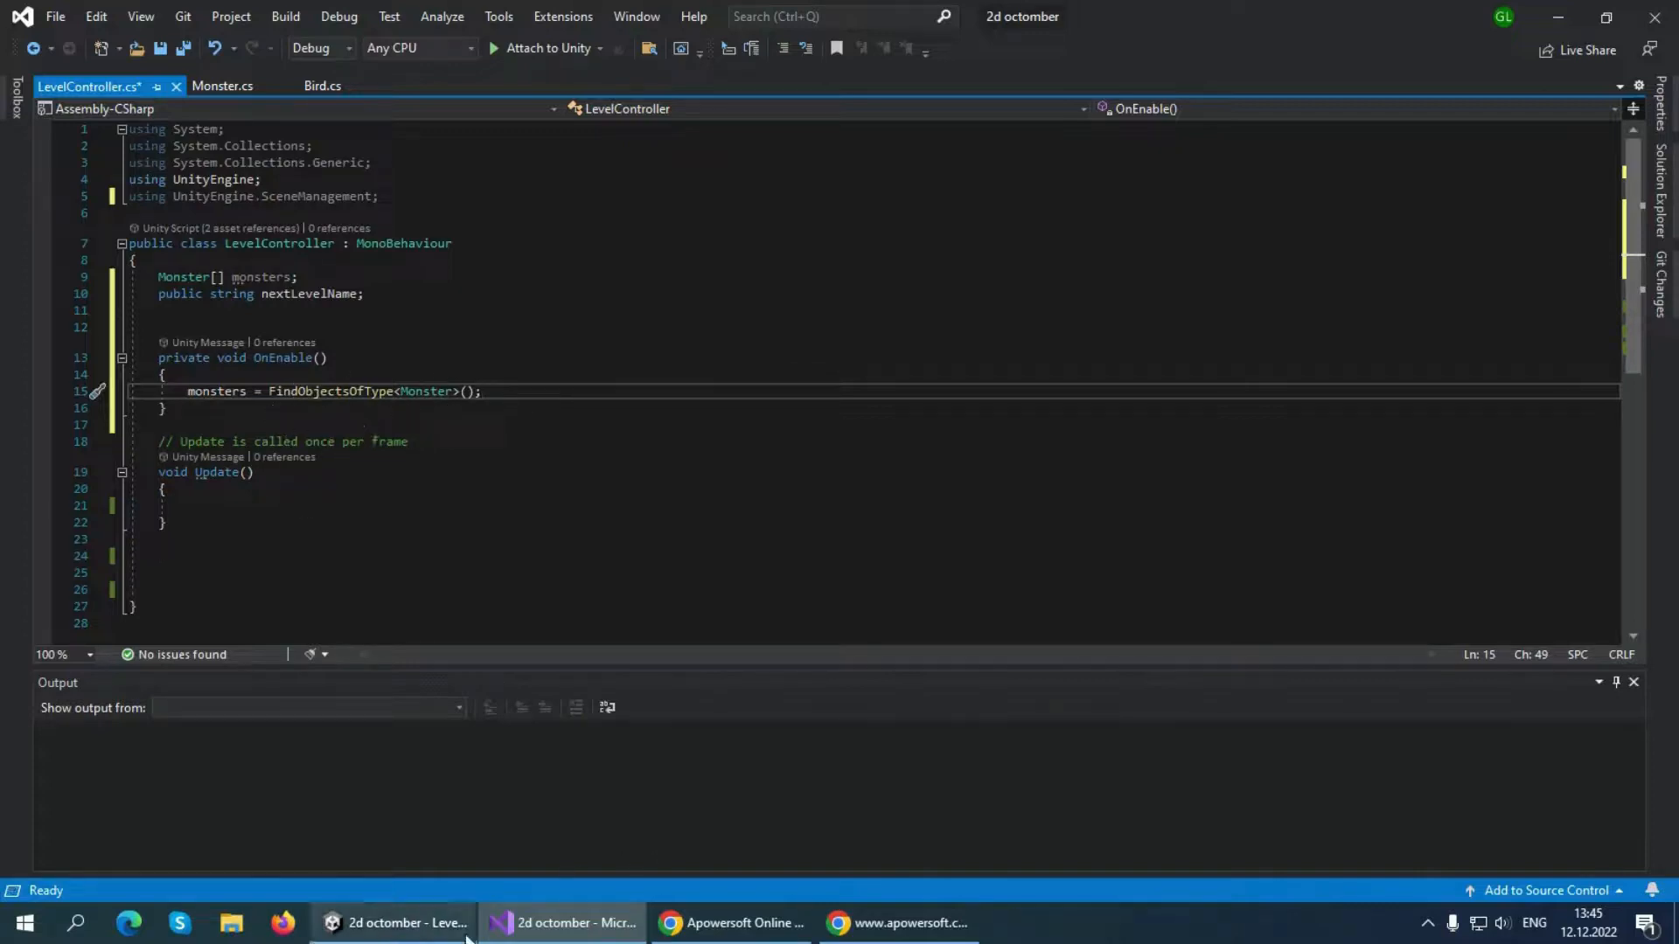
# Look at the Level1 scene in Unity, then return to Visual Studio and save the LevelController script
pyautogui.click(394, 922)
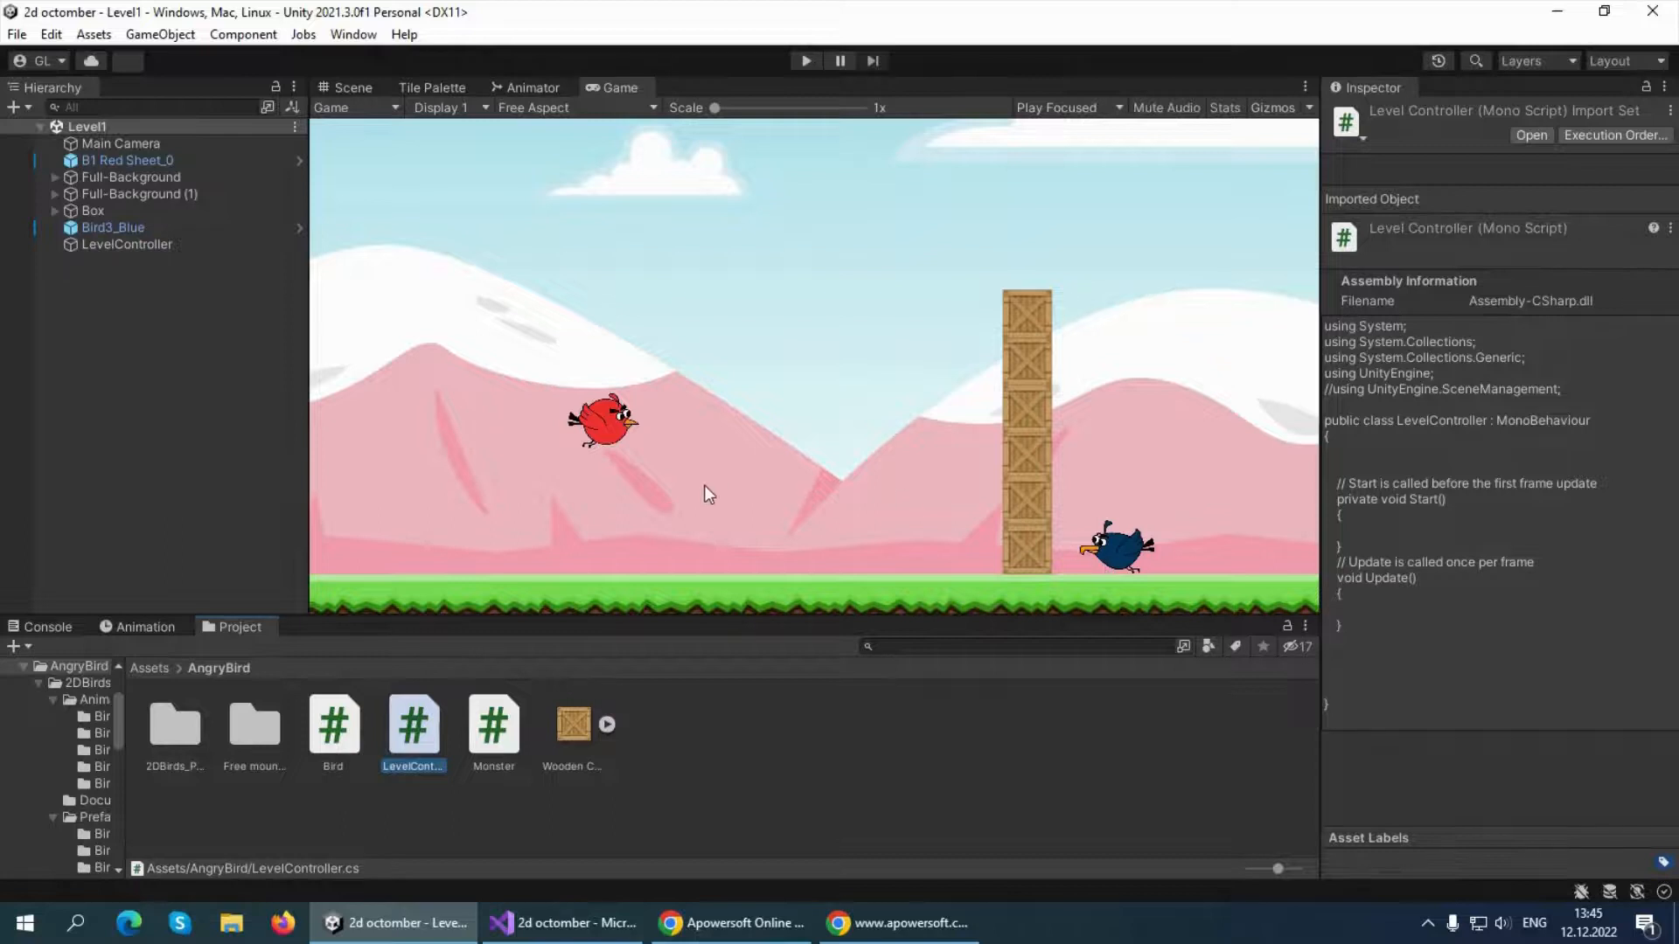
pyautogui.click(564, 923)
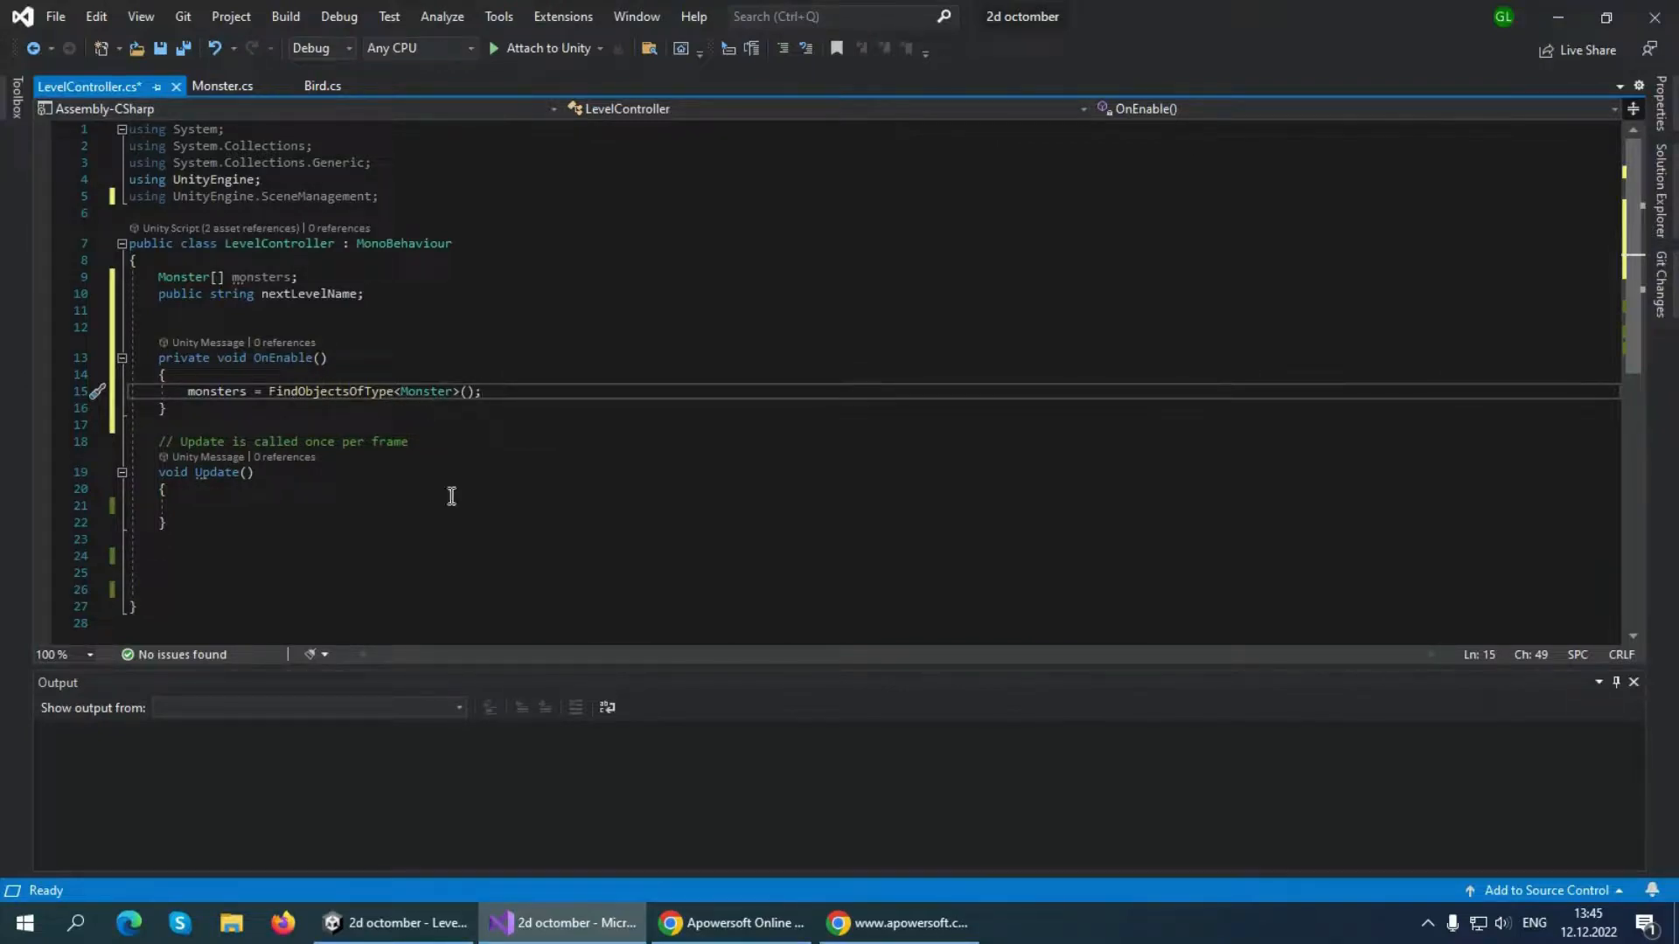
pyautogui.click(203, 88)
pyautogui.click(135, 85)
pyautogui.hotkey('ctrl', 's')
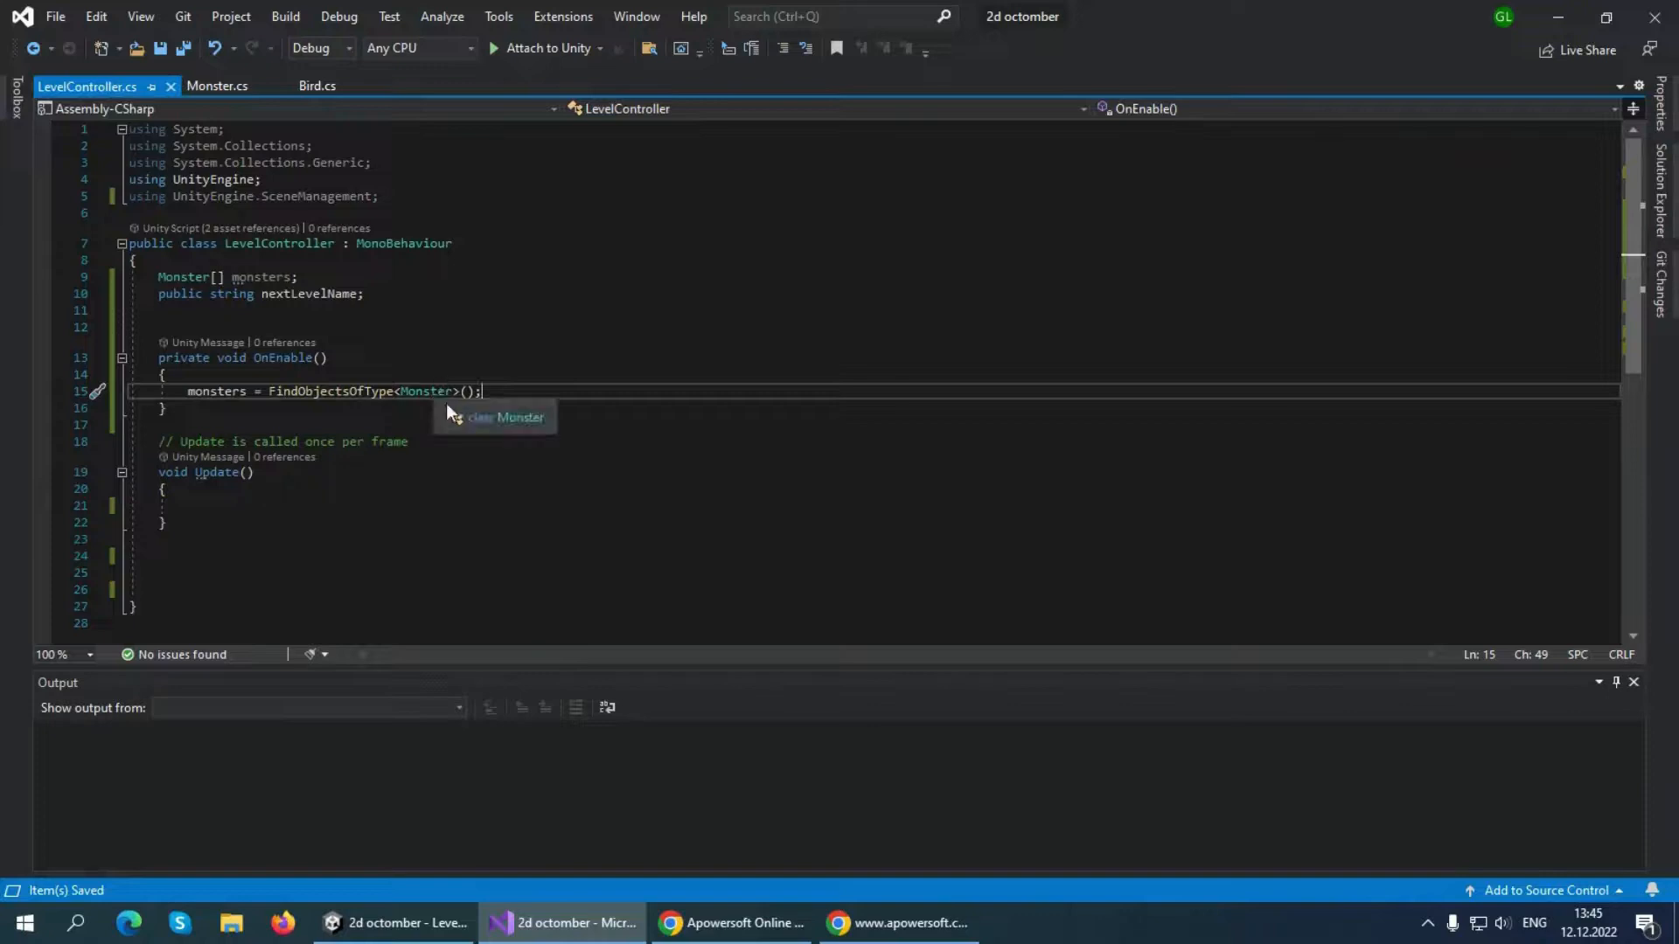
# Make room in the Update method and add an "if (MonstersAreDead)" statement with an empty braced block
pyautogui.click(254, 508)
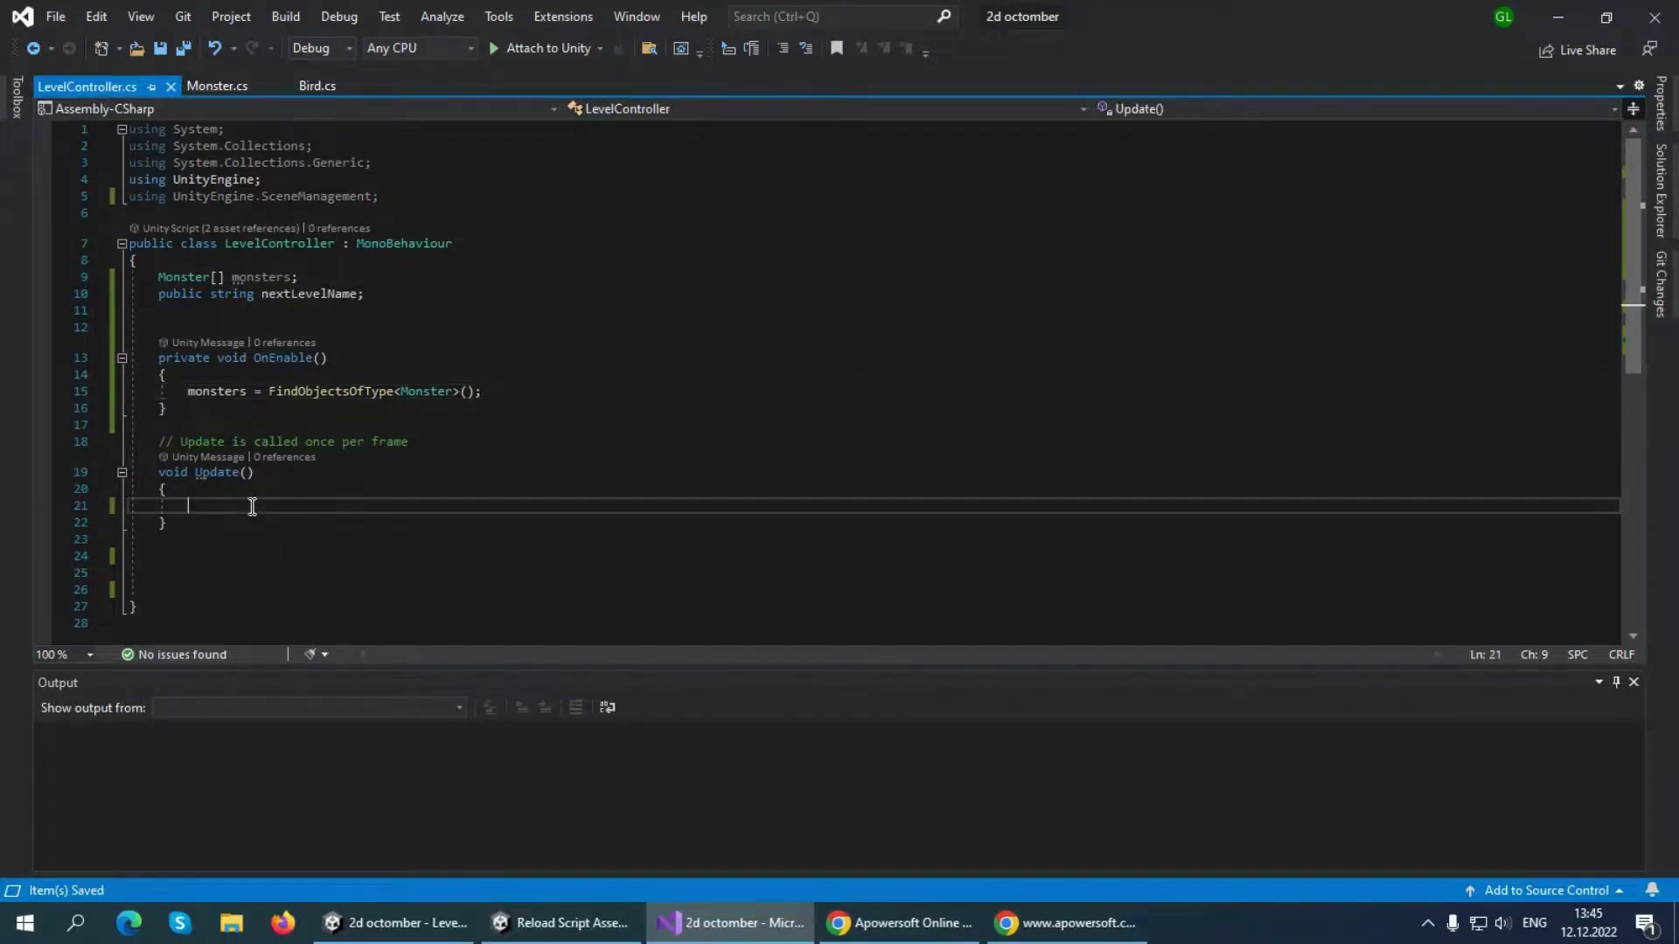
pyautogui.press('Return')
pyautogui.press('Return')
pyautogui.click(252, 508)
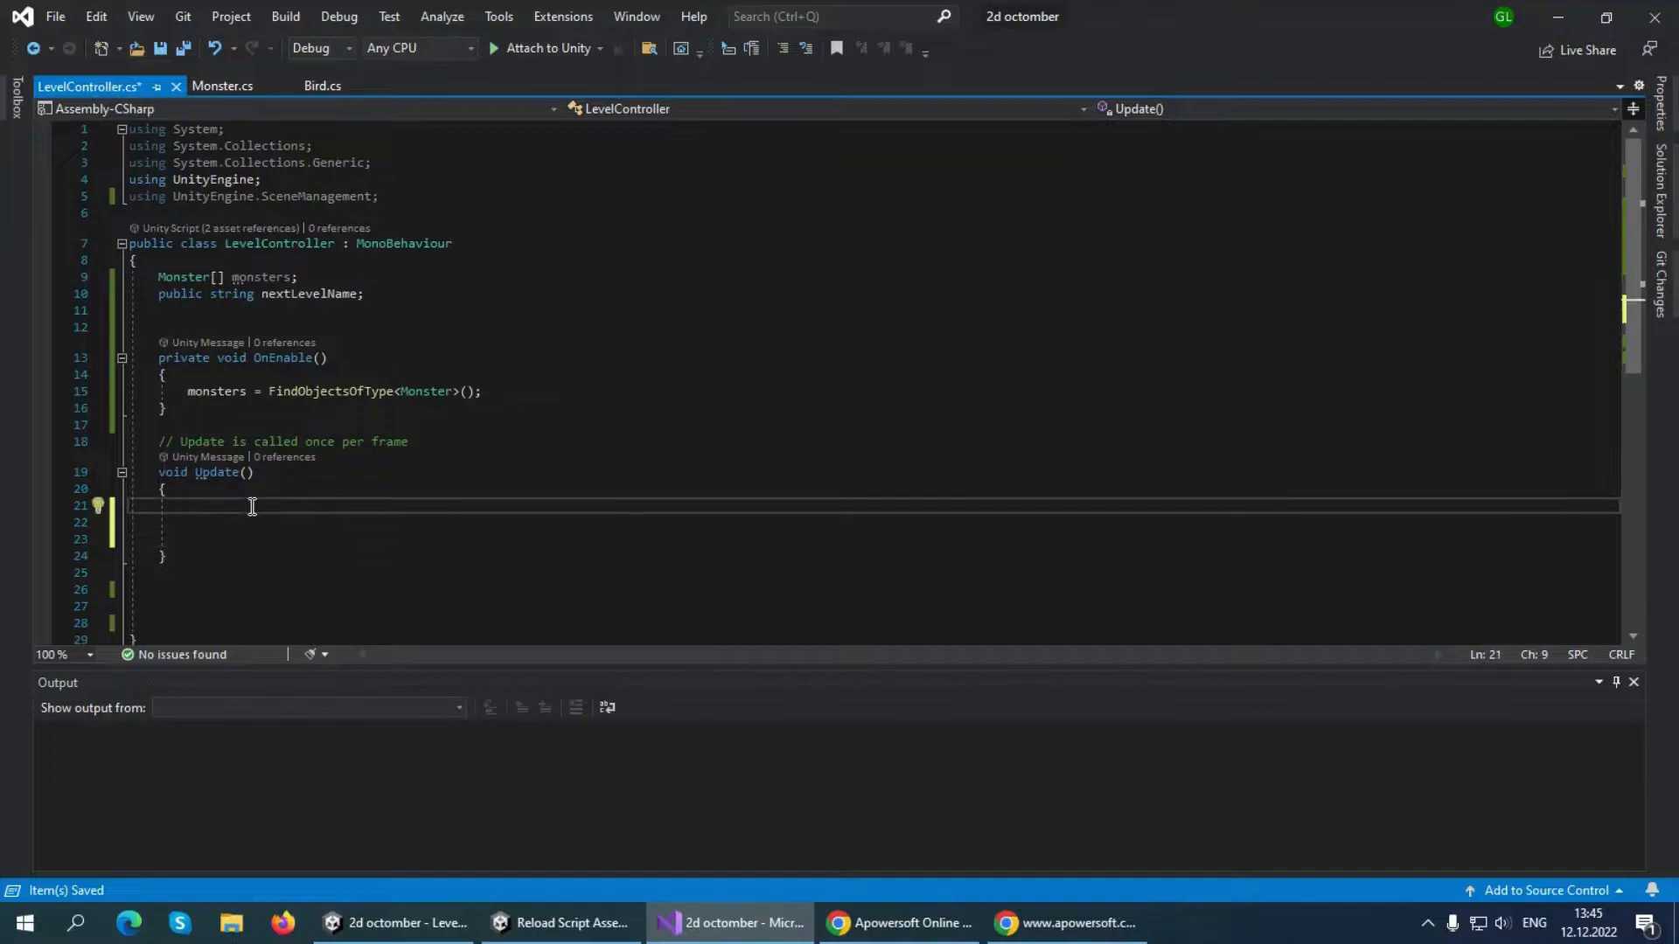
pyautogui.write('i')
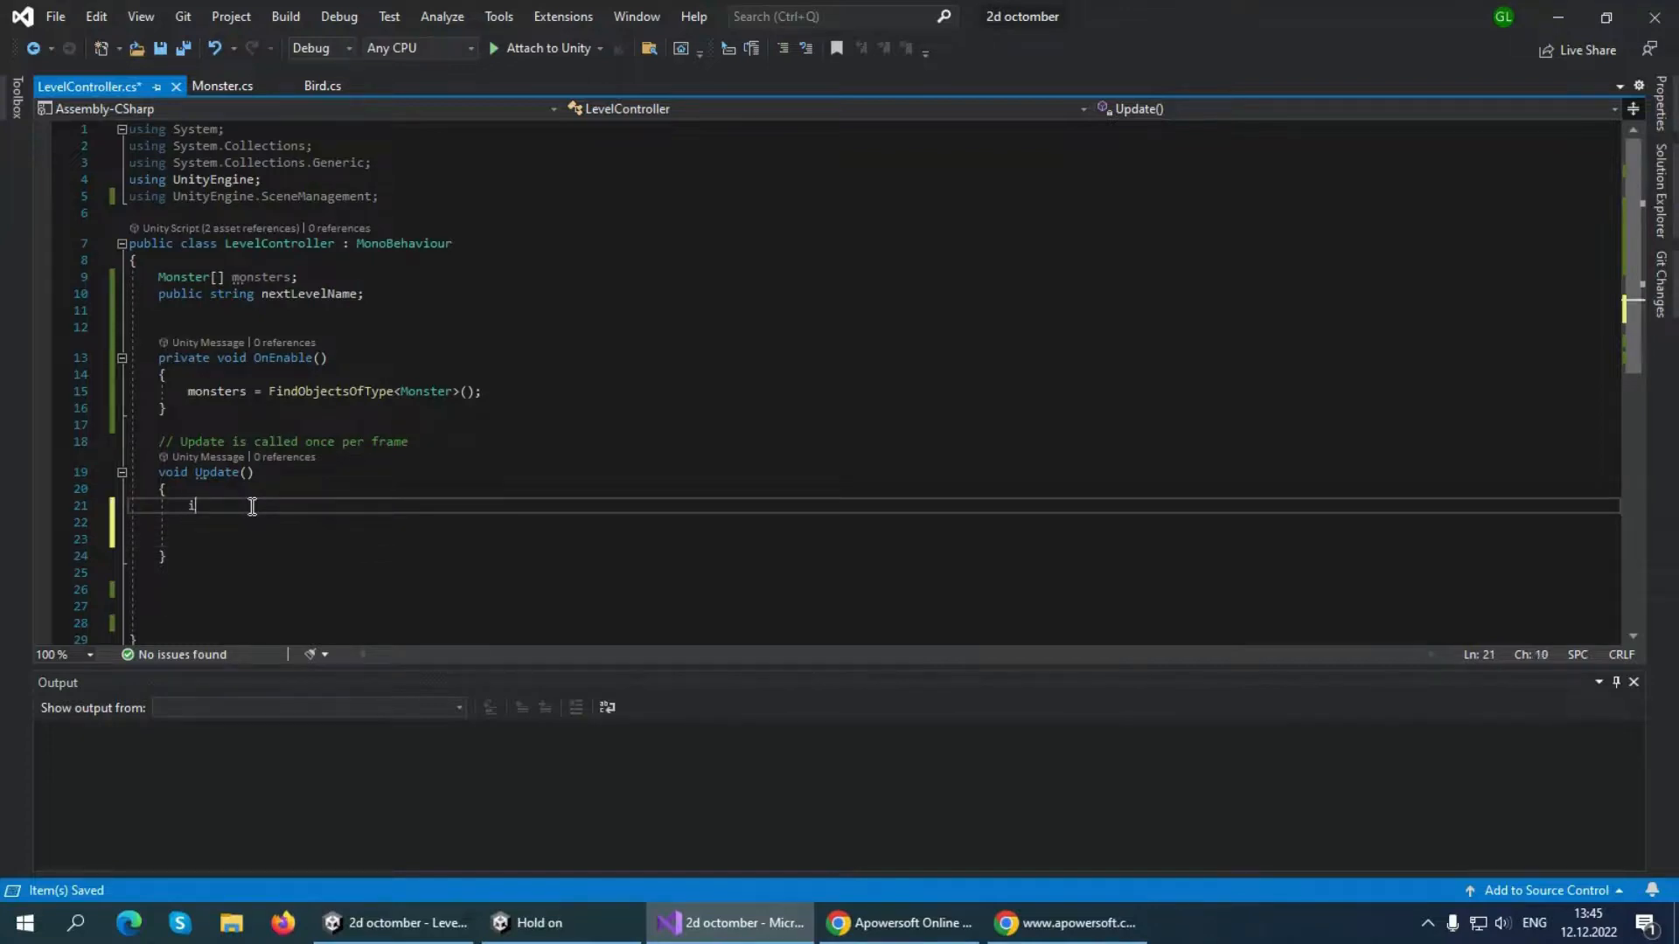
pyautogui.write('f(Monstersar')
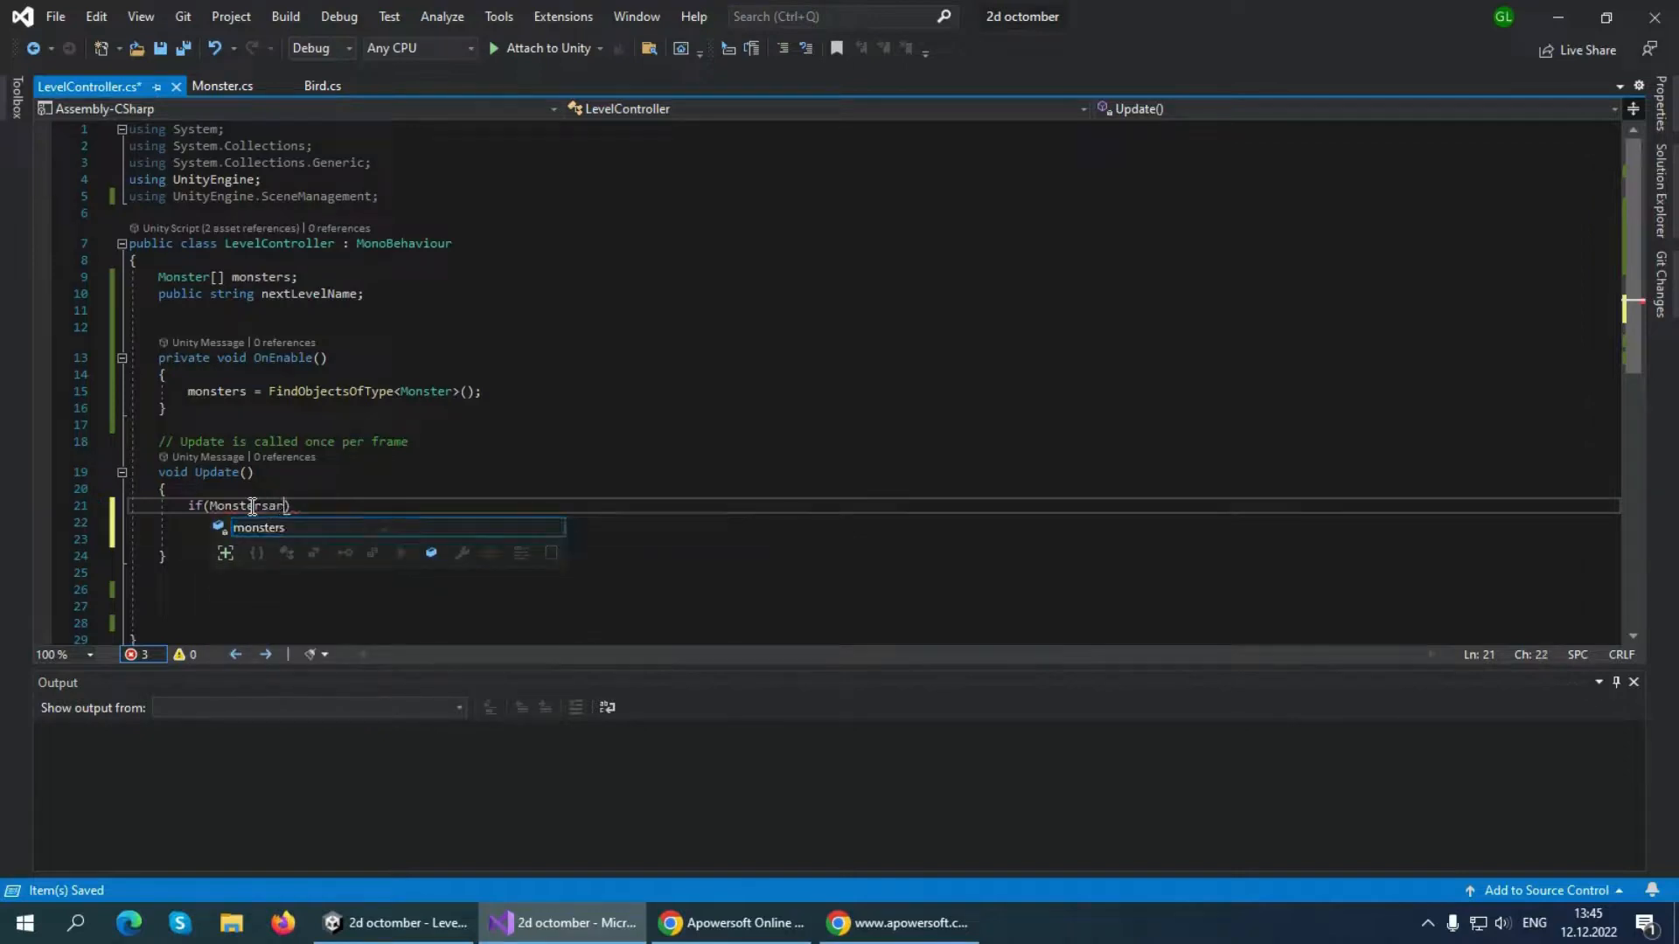
pyautogui.write('A')
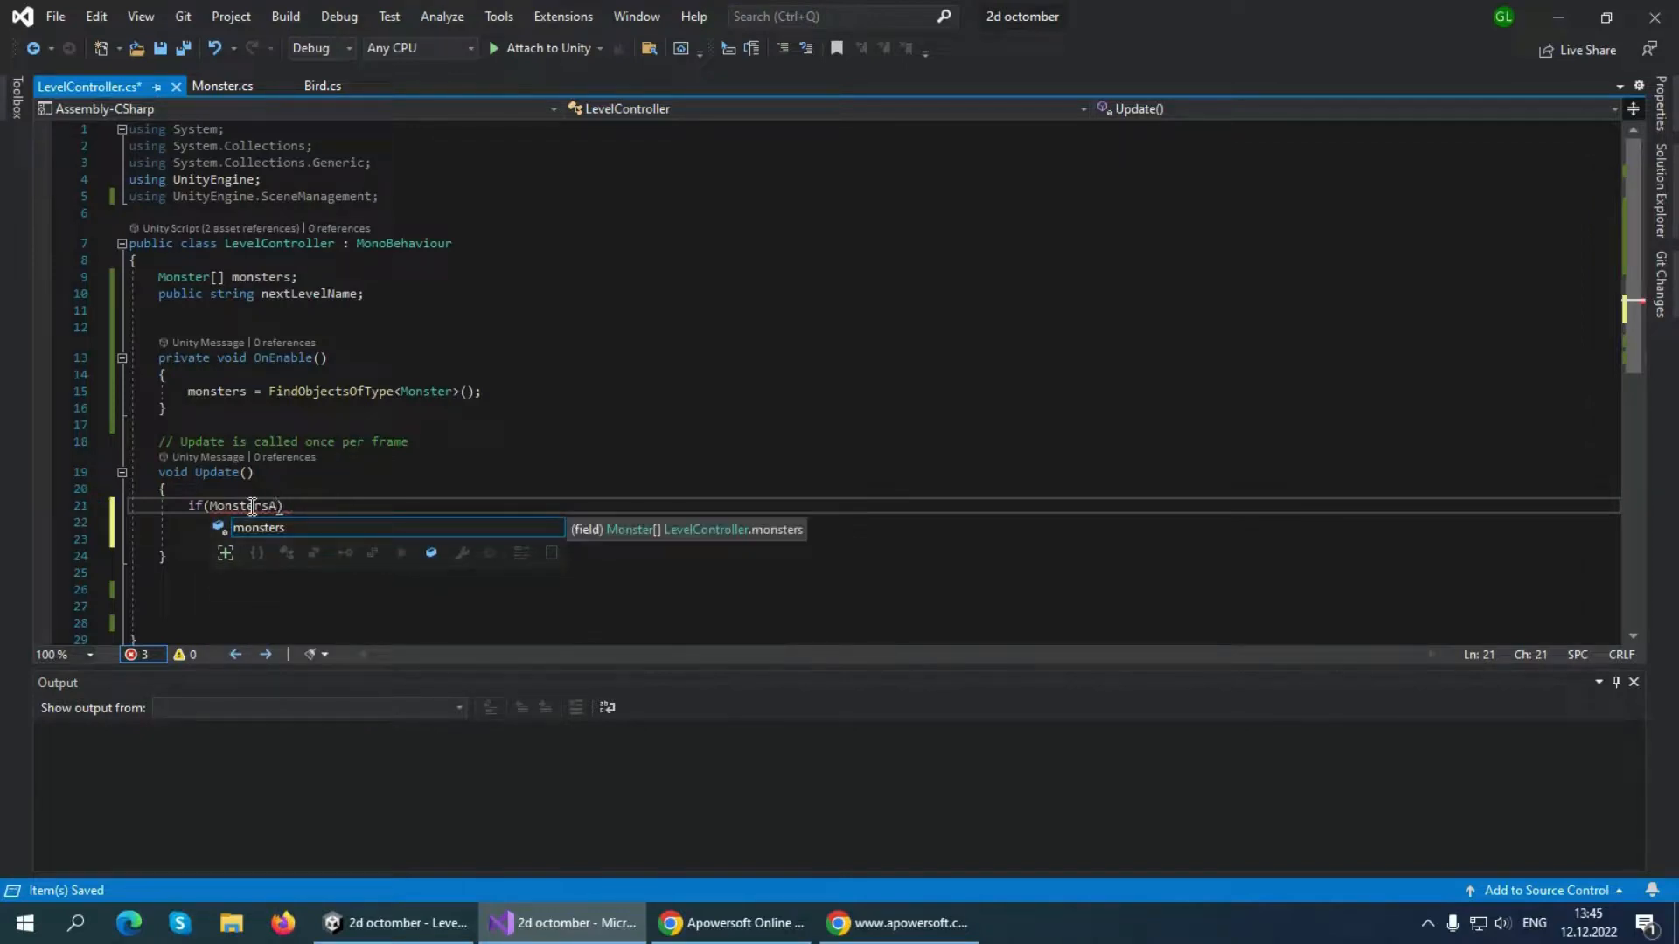
pyautogui.write('reDead')
pyautogui.press('Escape')
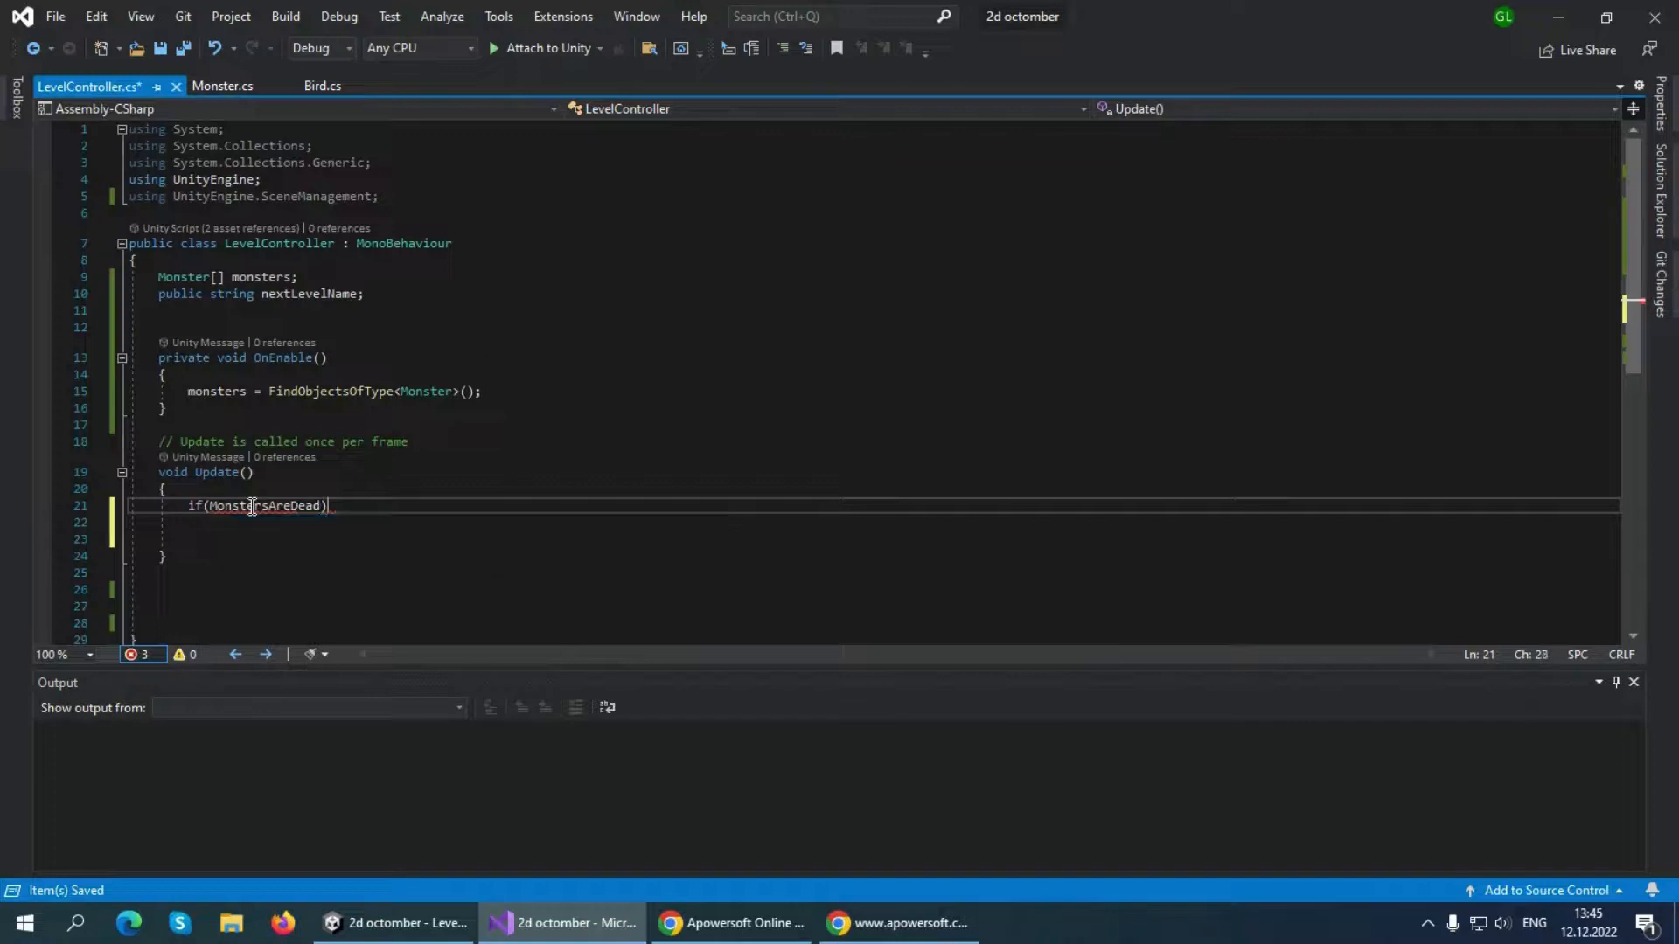
pyautogui.press('End')
pyautogui.write('{')
pyautogui.press('Return')
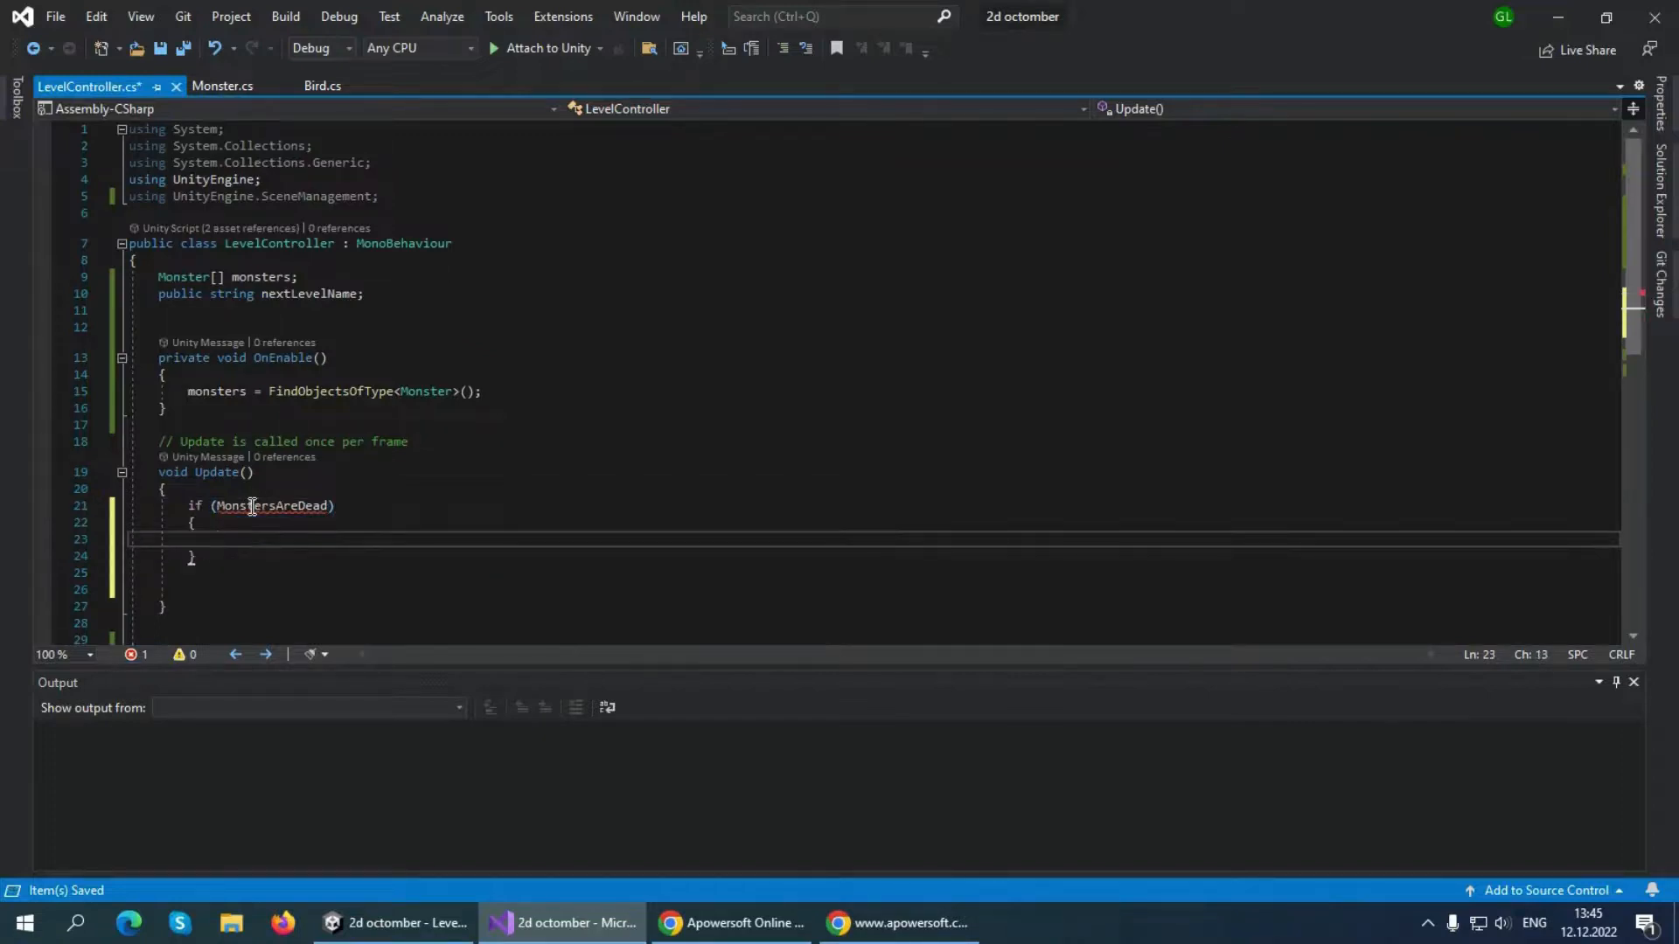
# Call "GoNextLevel();" inside the if block of Update
pyautogui.write('Go')
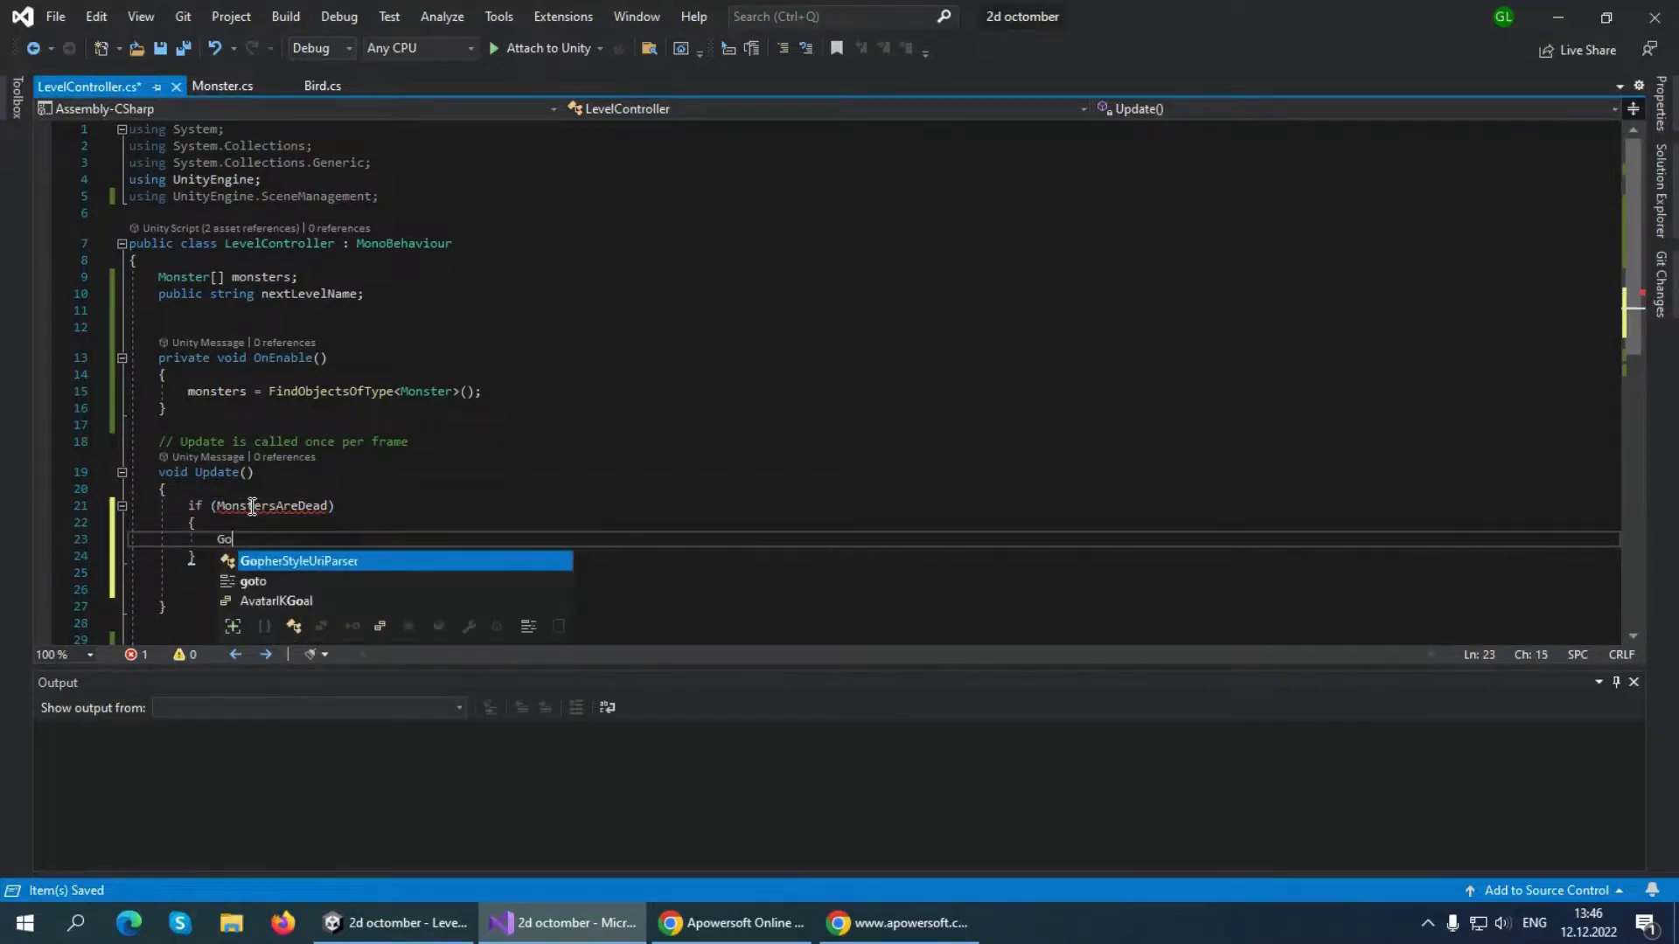
pyautogui.write('NextLe')
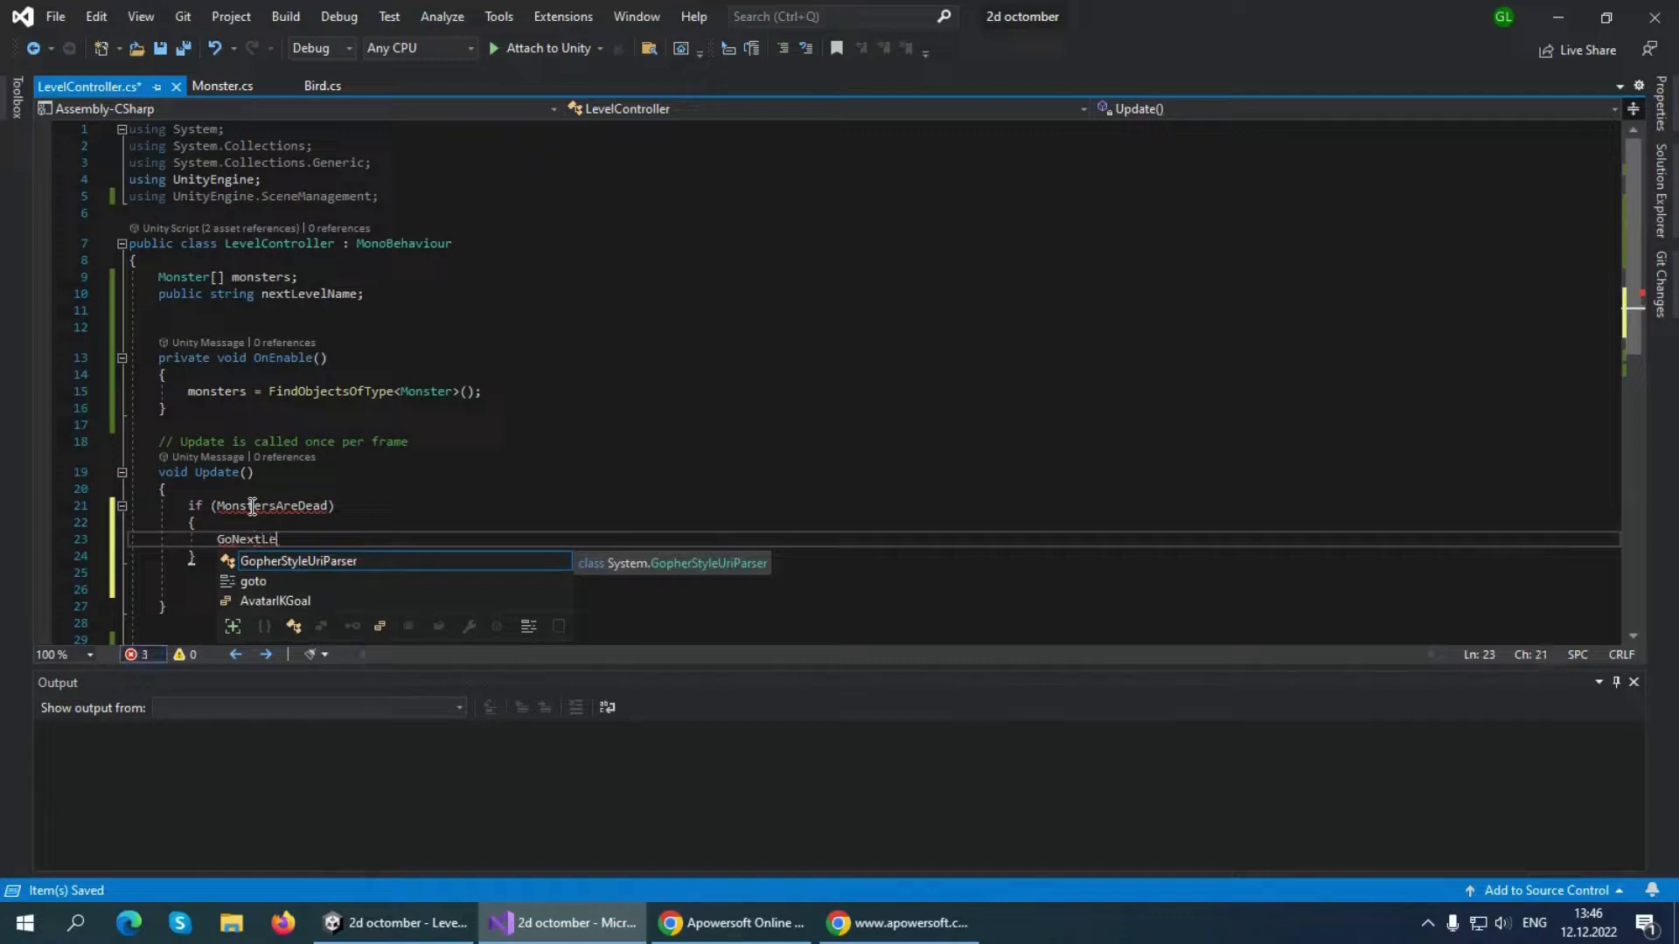
pyautogui.write('vel();')
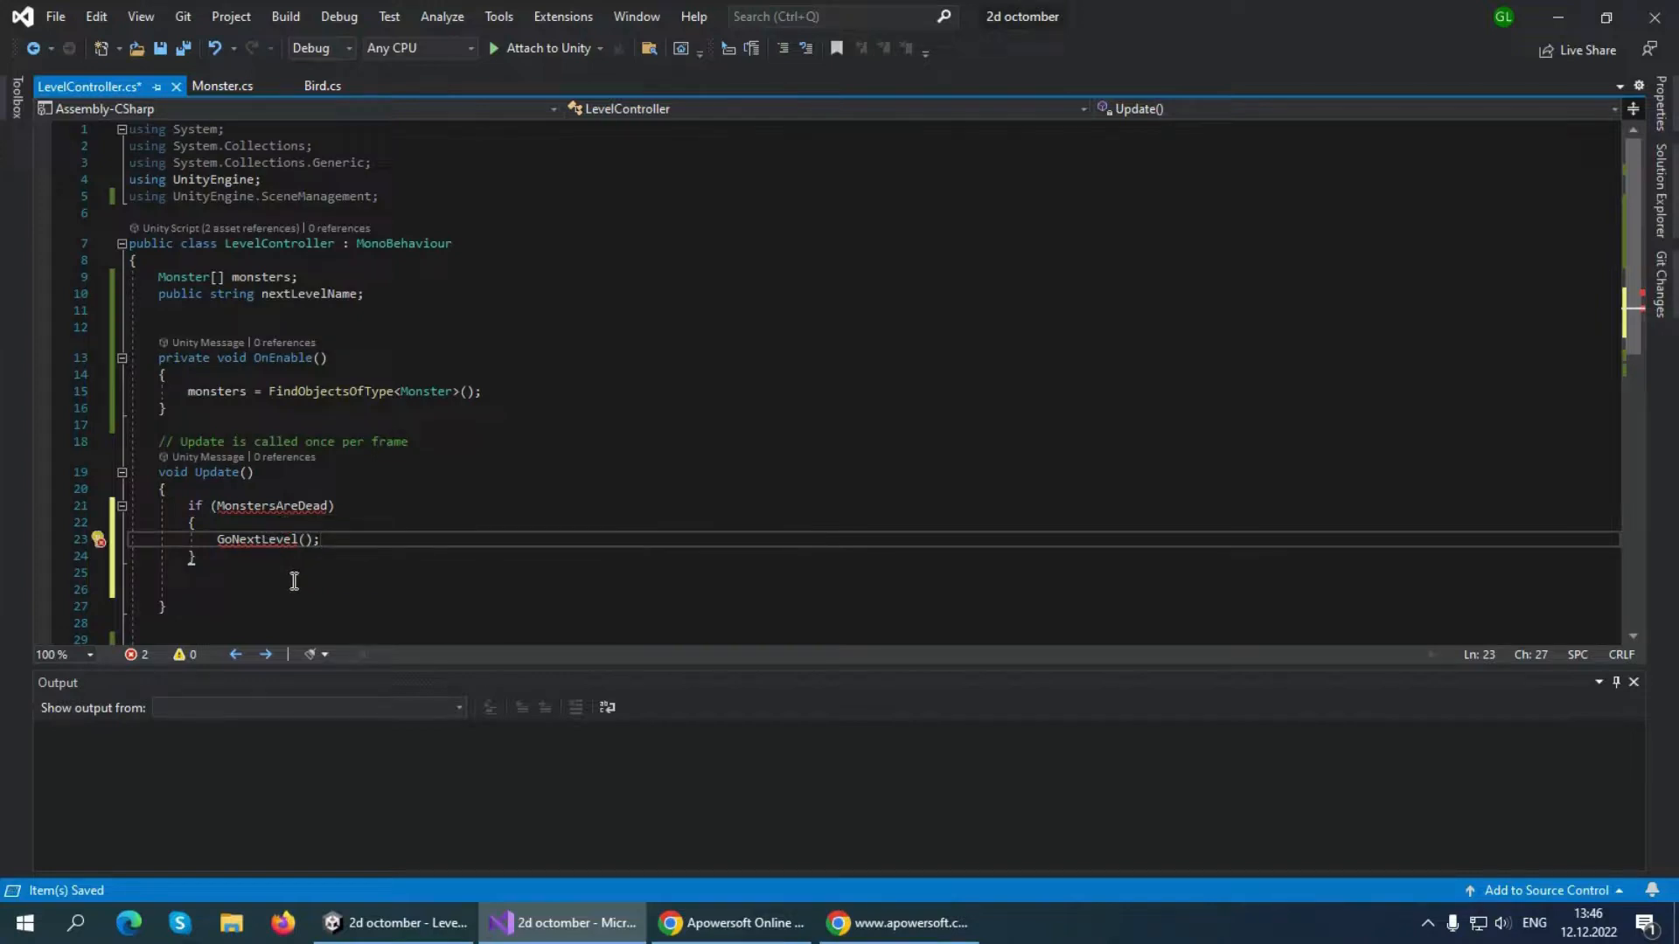
# Turn the MonstersAreDead condition into a method call by adding empty parentheses
pyautogui.moveTo(329, 511)
pyautogui.click(339, 506)
pyautogui.write('(')
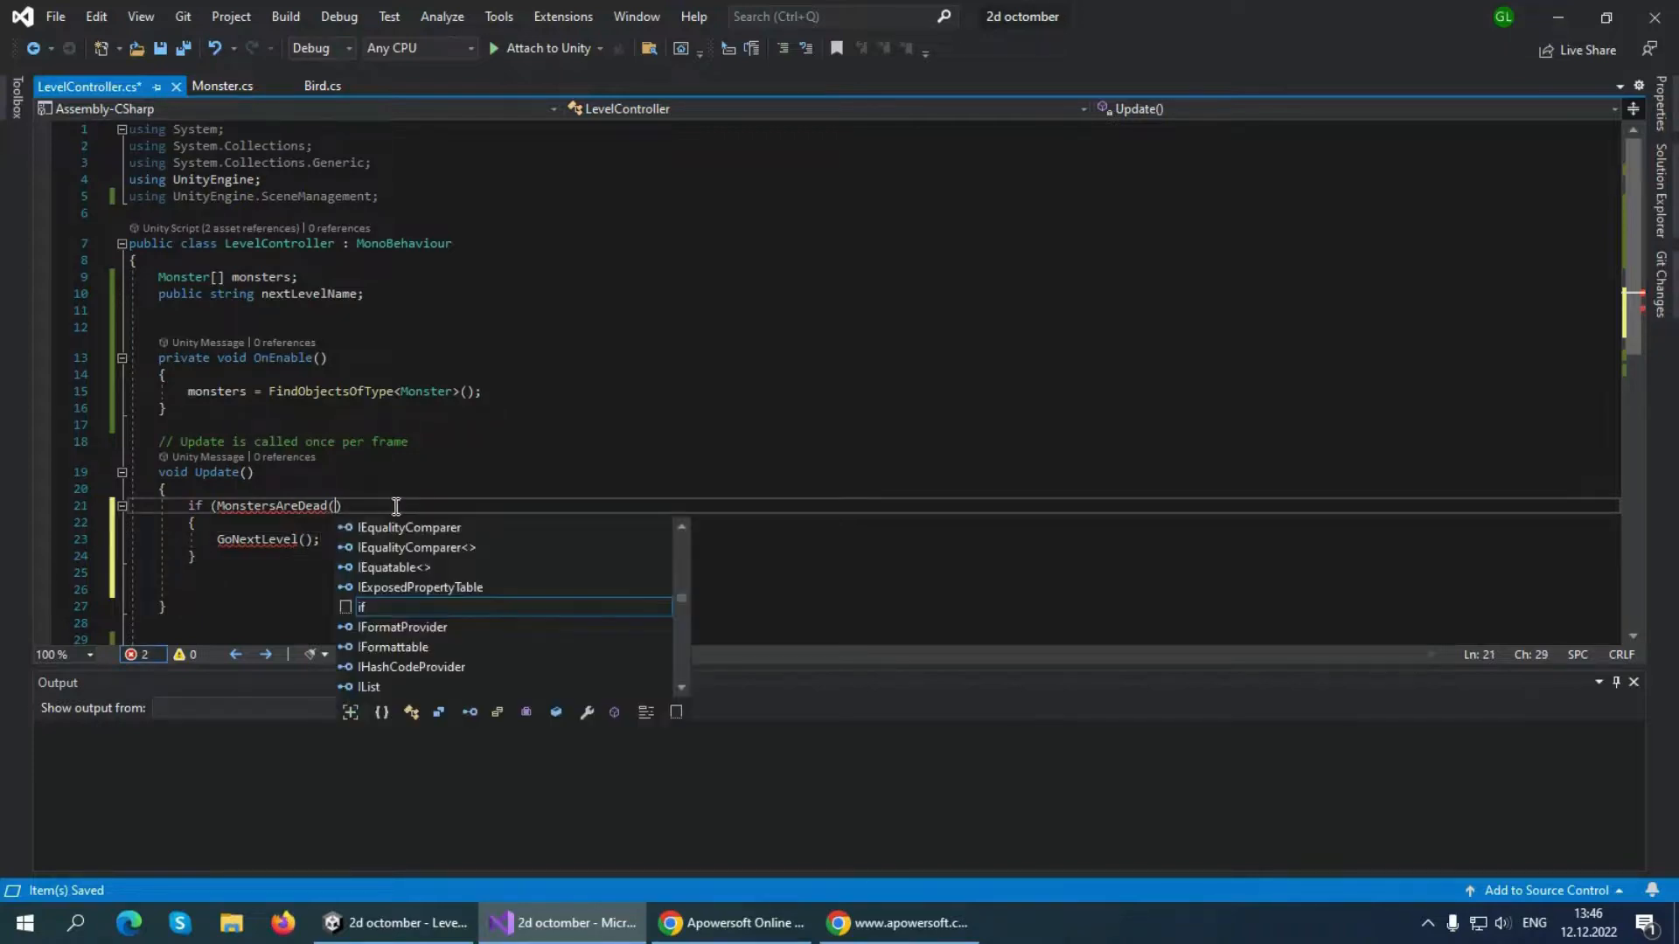
pyautogui.write(')')
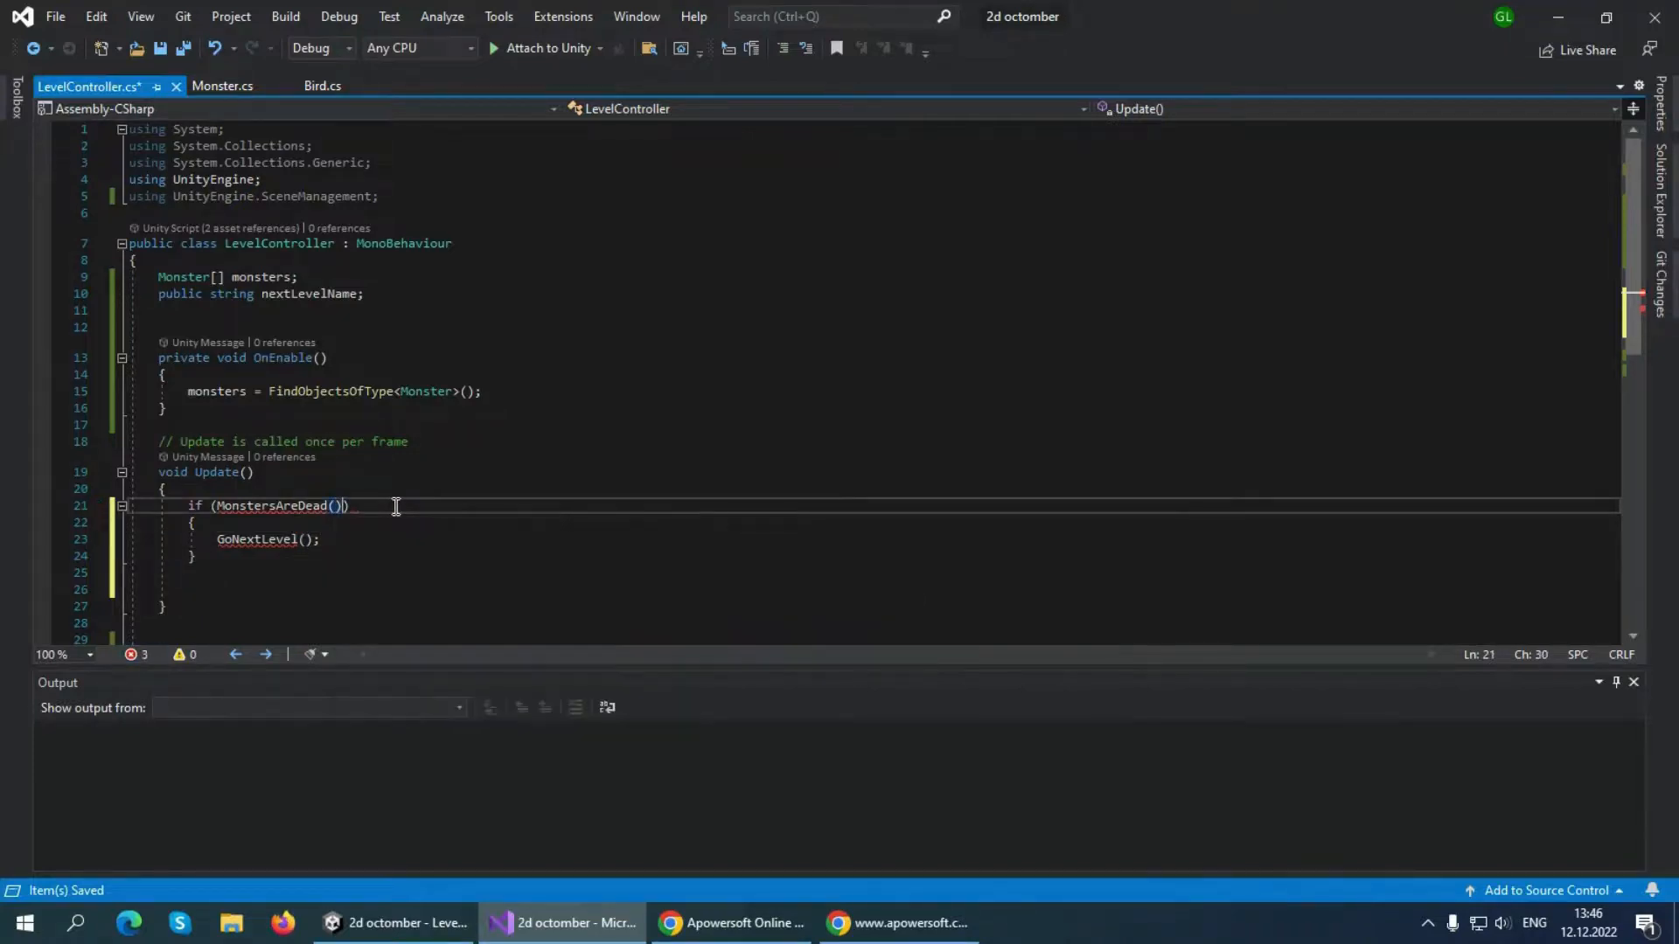
# Below the Update method, add a "void MonstersAreDead()" method with an empty braced body
pyautogui.click(280, 588)
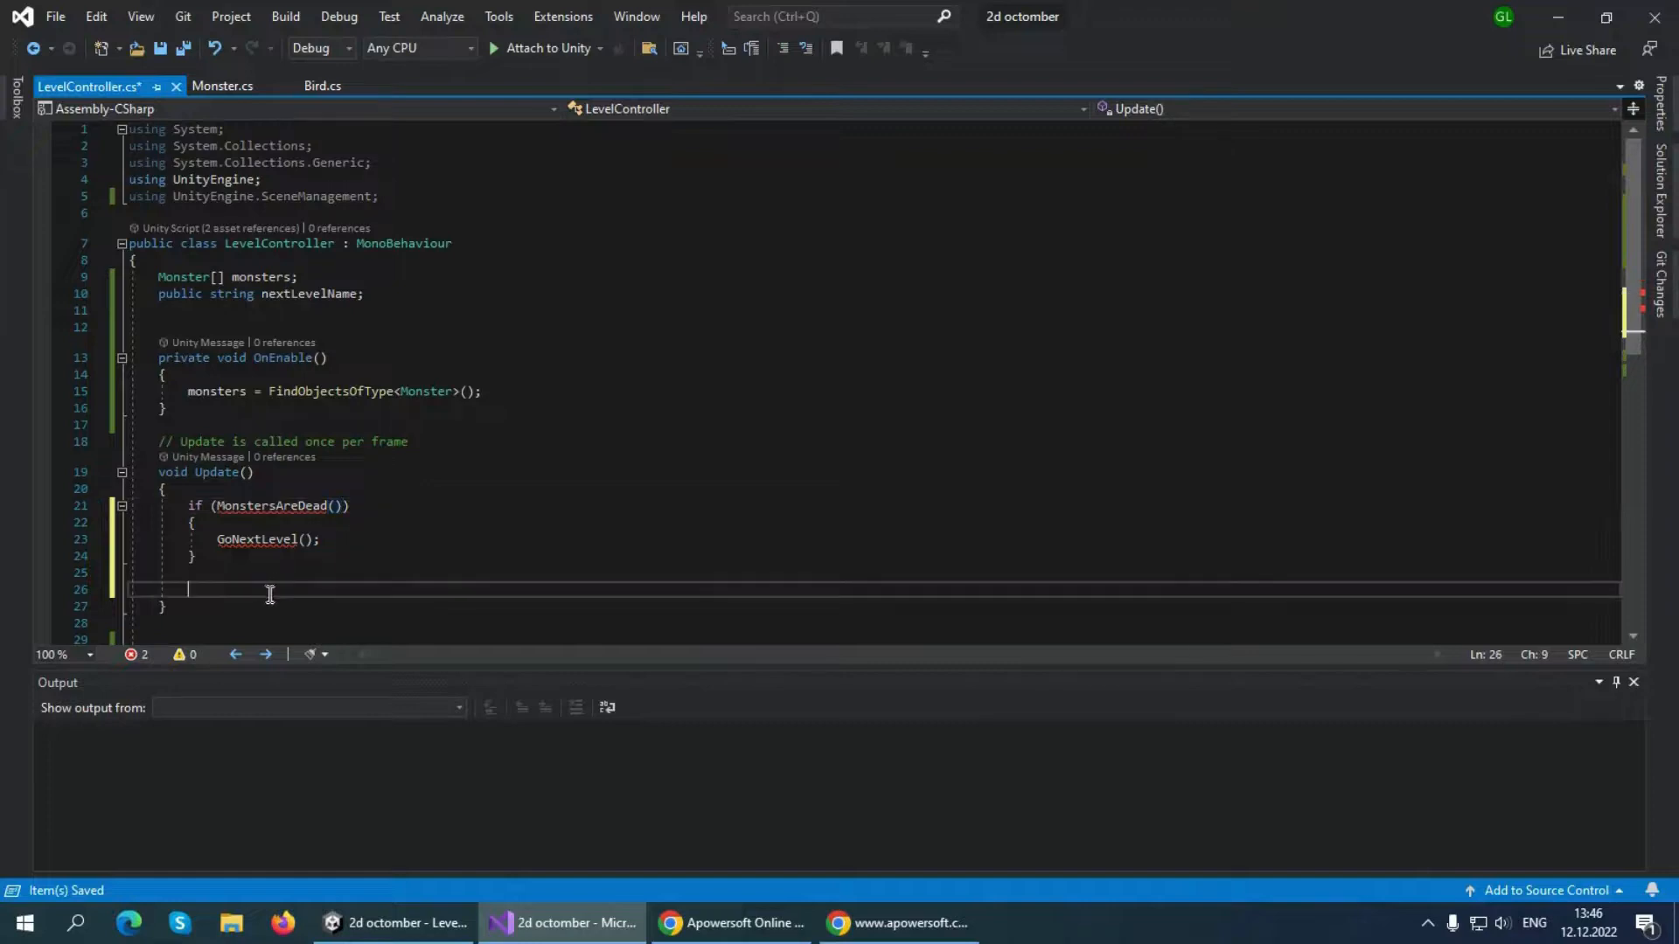
pyautogui.scroll(-2, 263, 568)
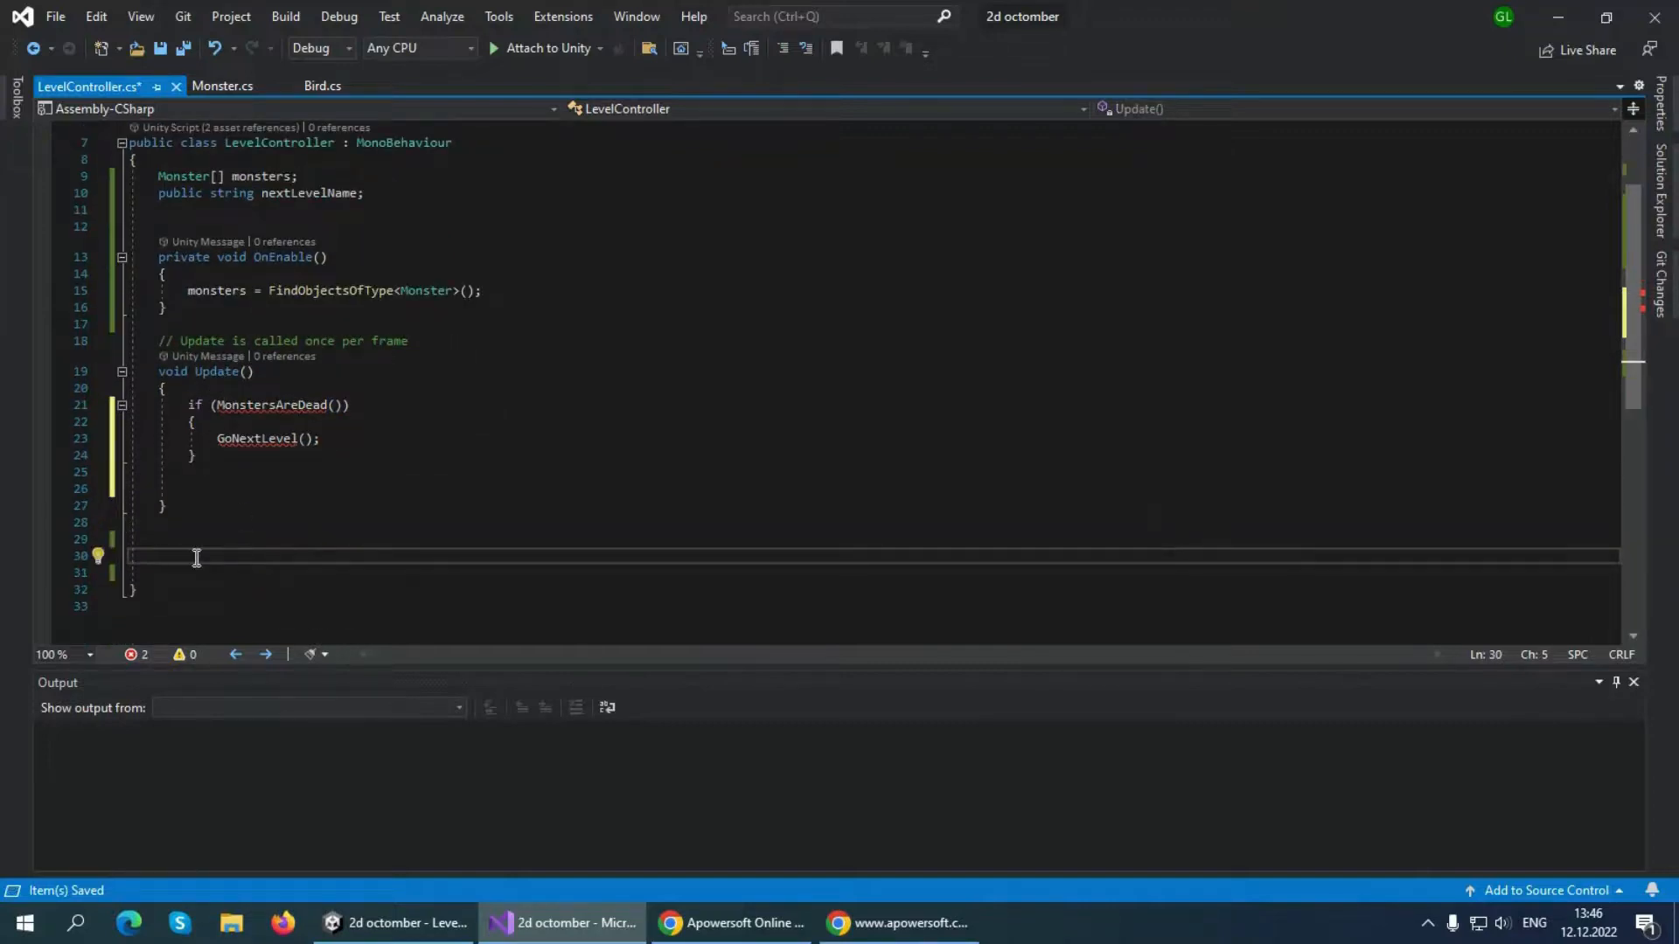
pyautogui.write('void')
pyautogui.moveTo(217, 406); pyautogui.dragTo(339, 408)
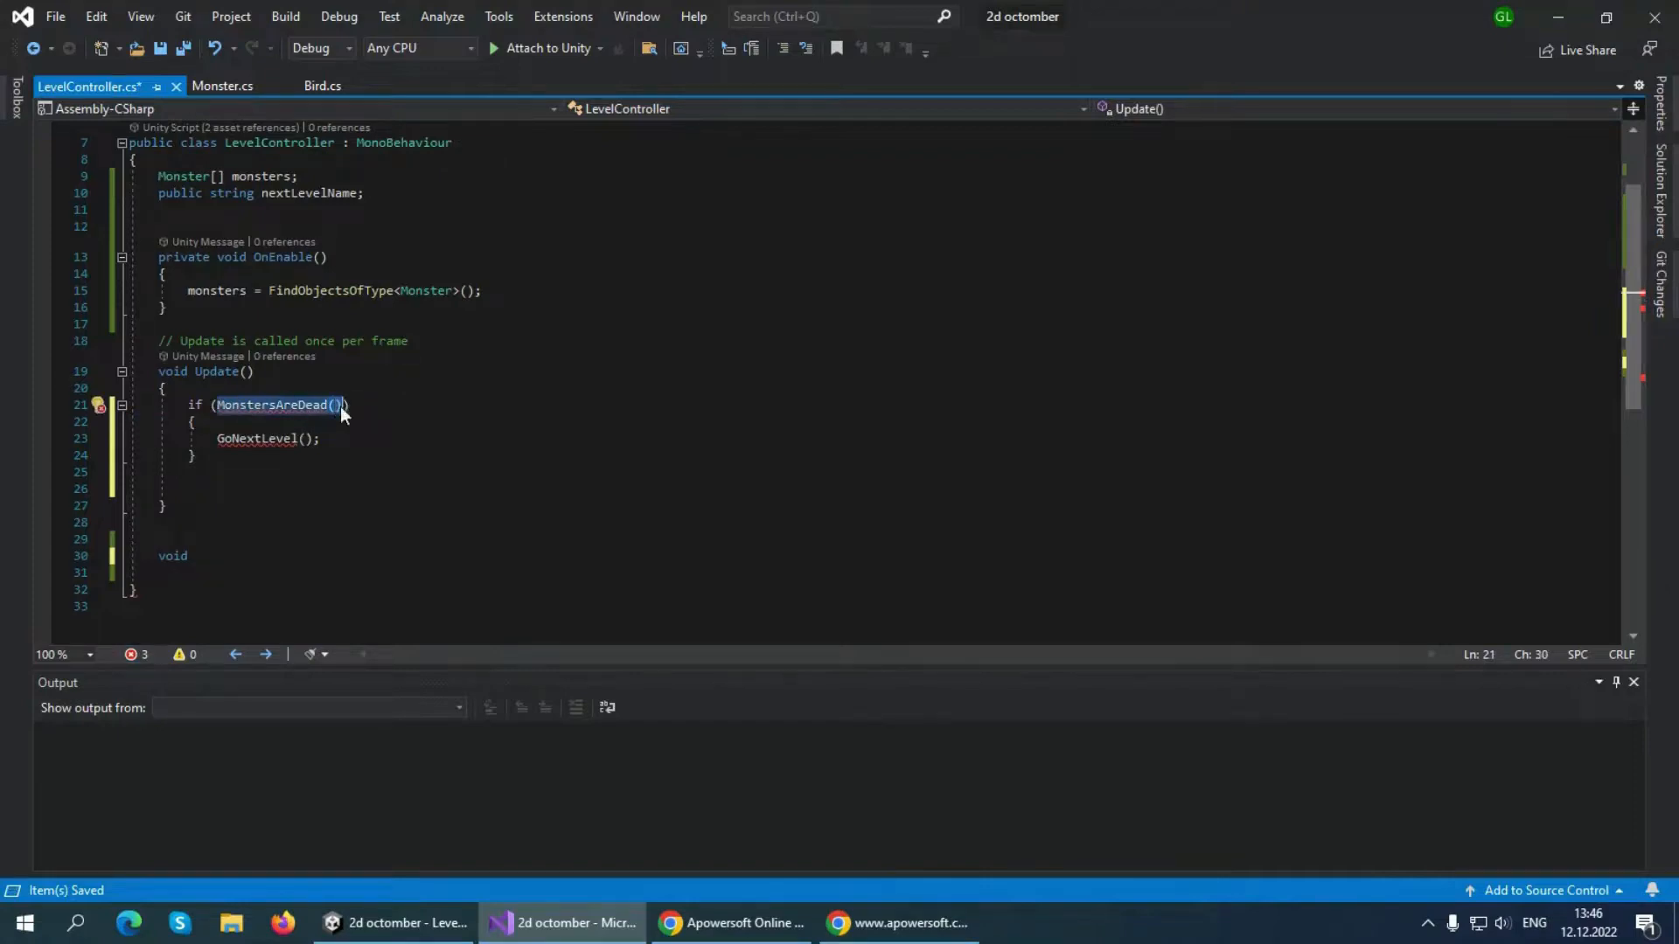
pyautogui.hotkey('ctrl', 'c')
pyautogui.click(249, 556)
pyautogui.hotkey('ctrl', 'v')
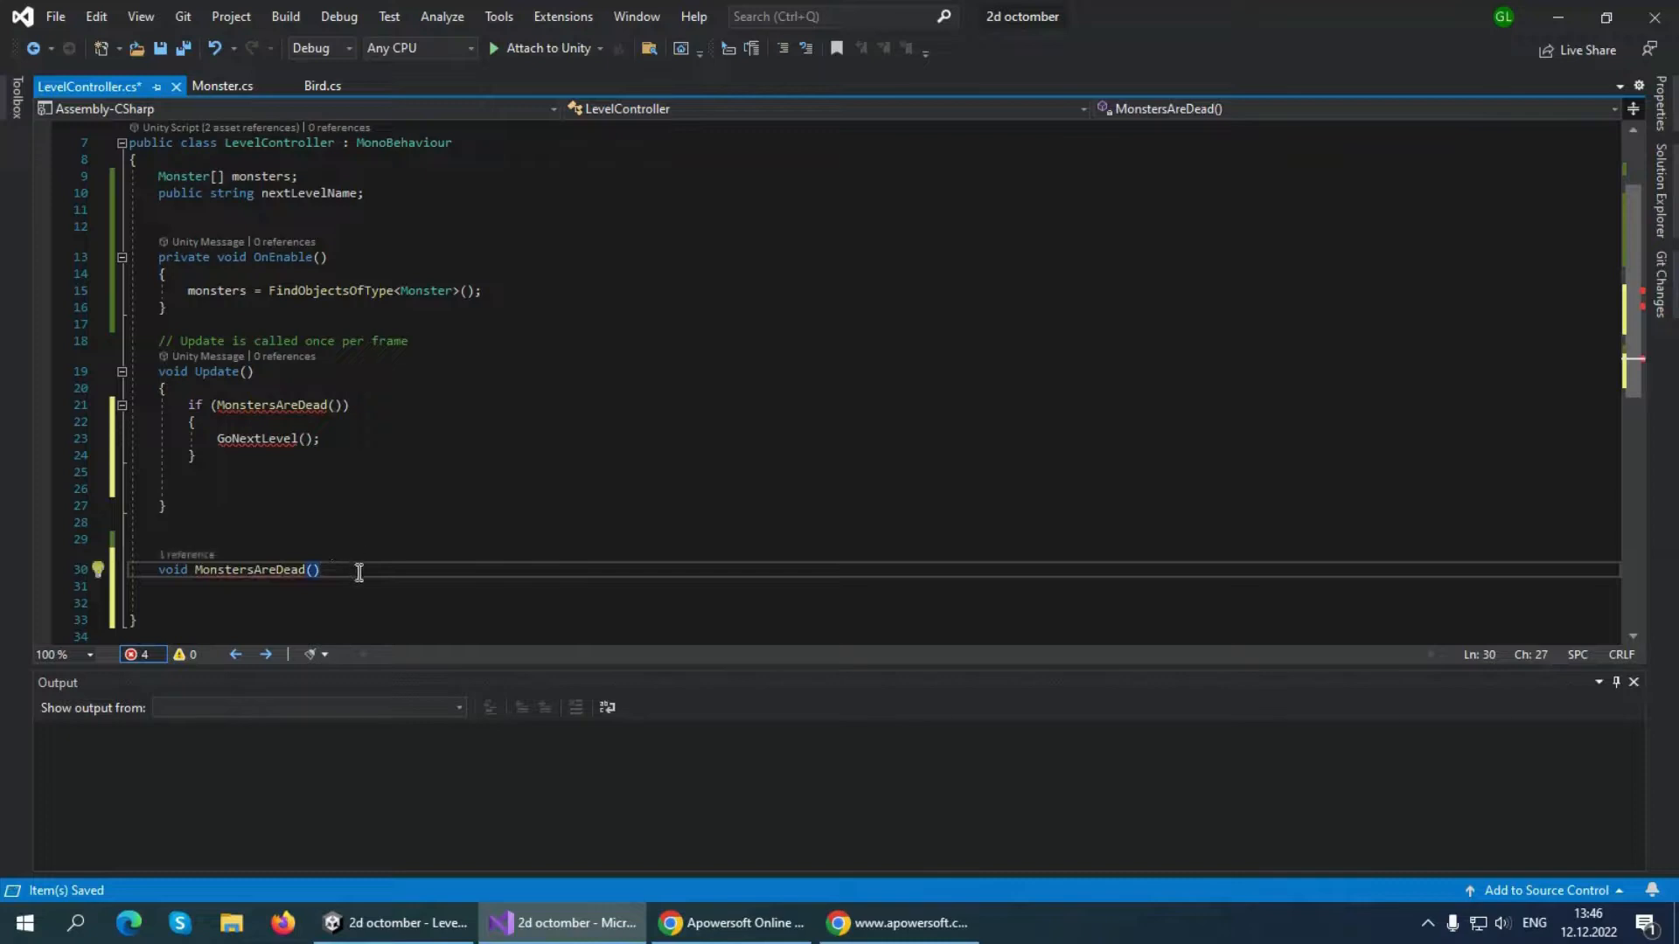
pyautogui.write('{')
pyautogui.press('Return')
# Below MonstersAreDead, add a "void GoNextLevel()" method with an empty braced body
pyautogui.scroll(-2, 358, 584)
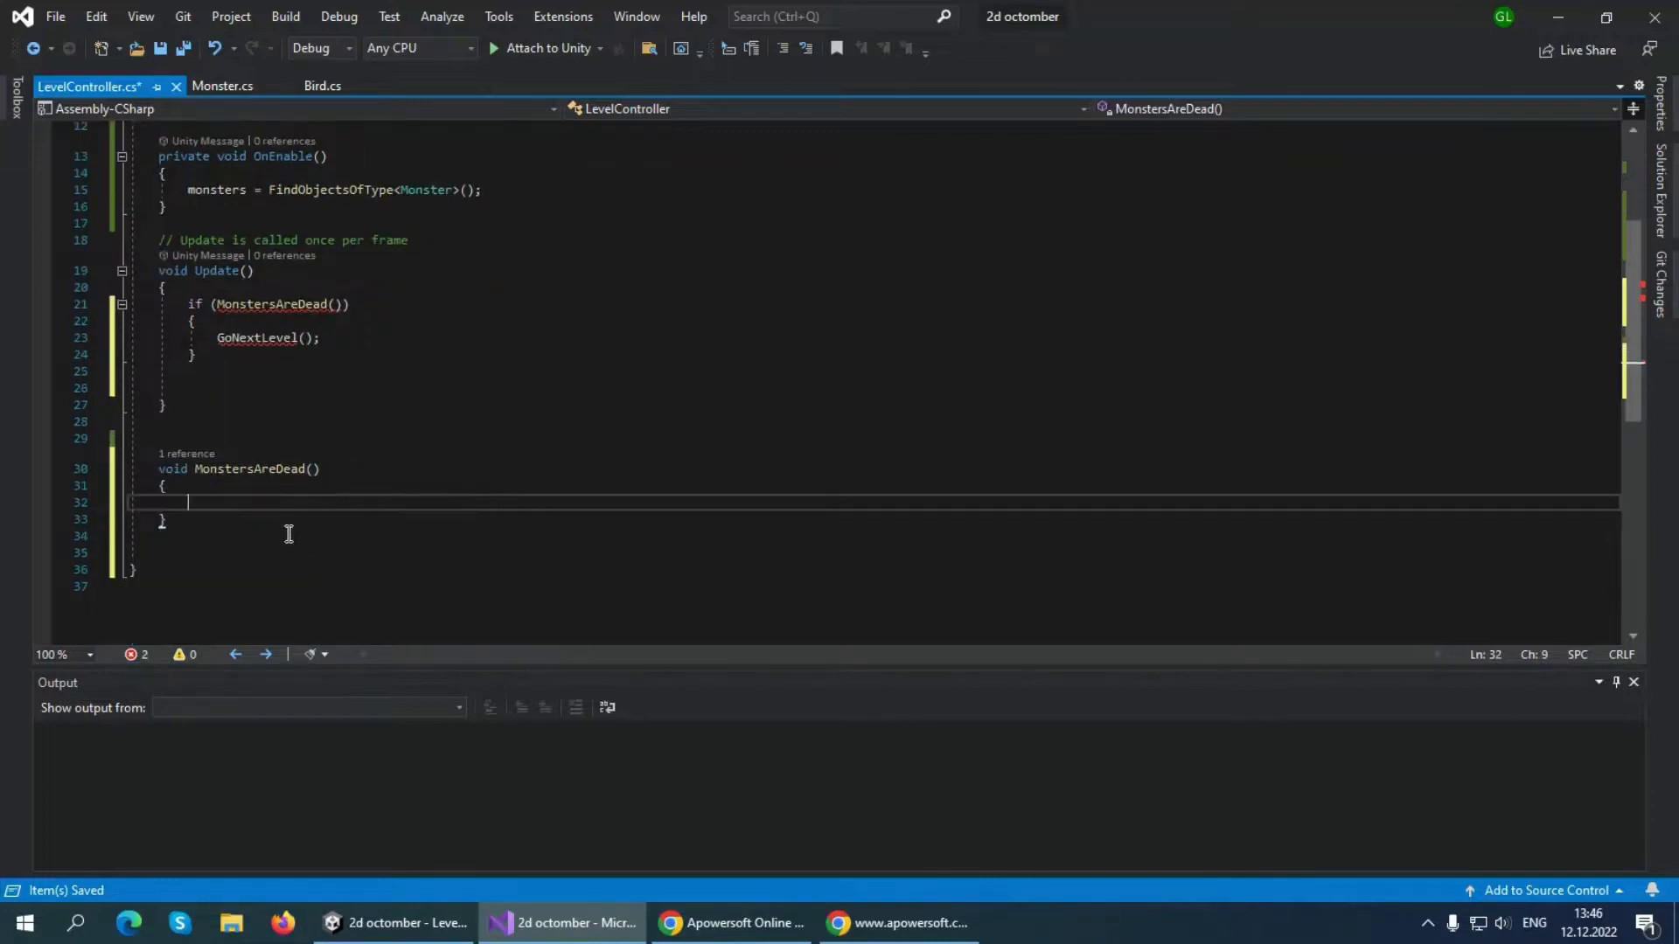
pyautogui.click(285, 532)
pyautogui.press('Return')
pyautogui.press('Return')
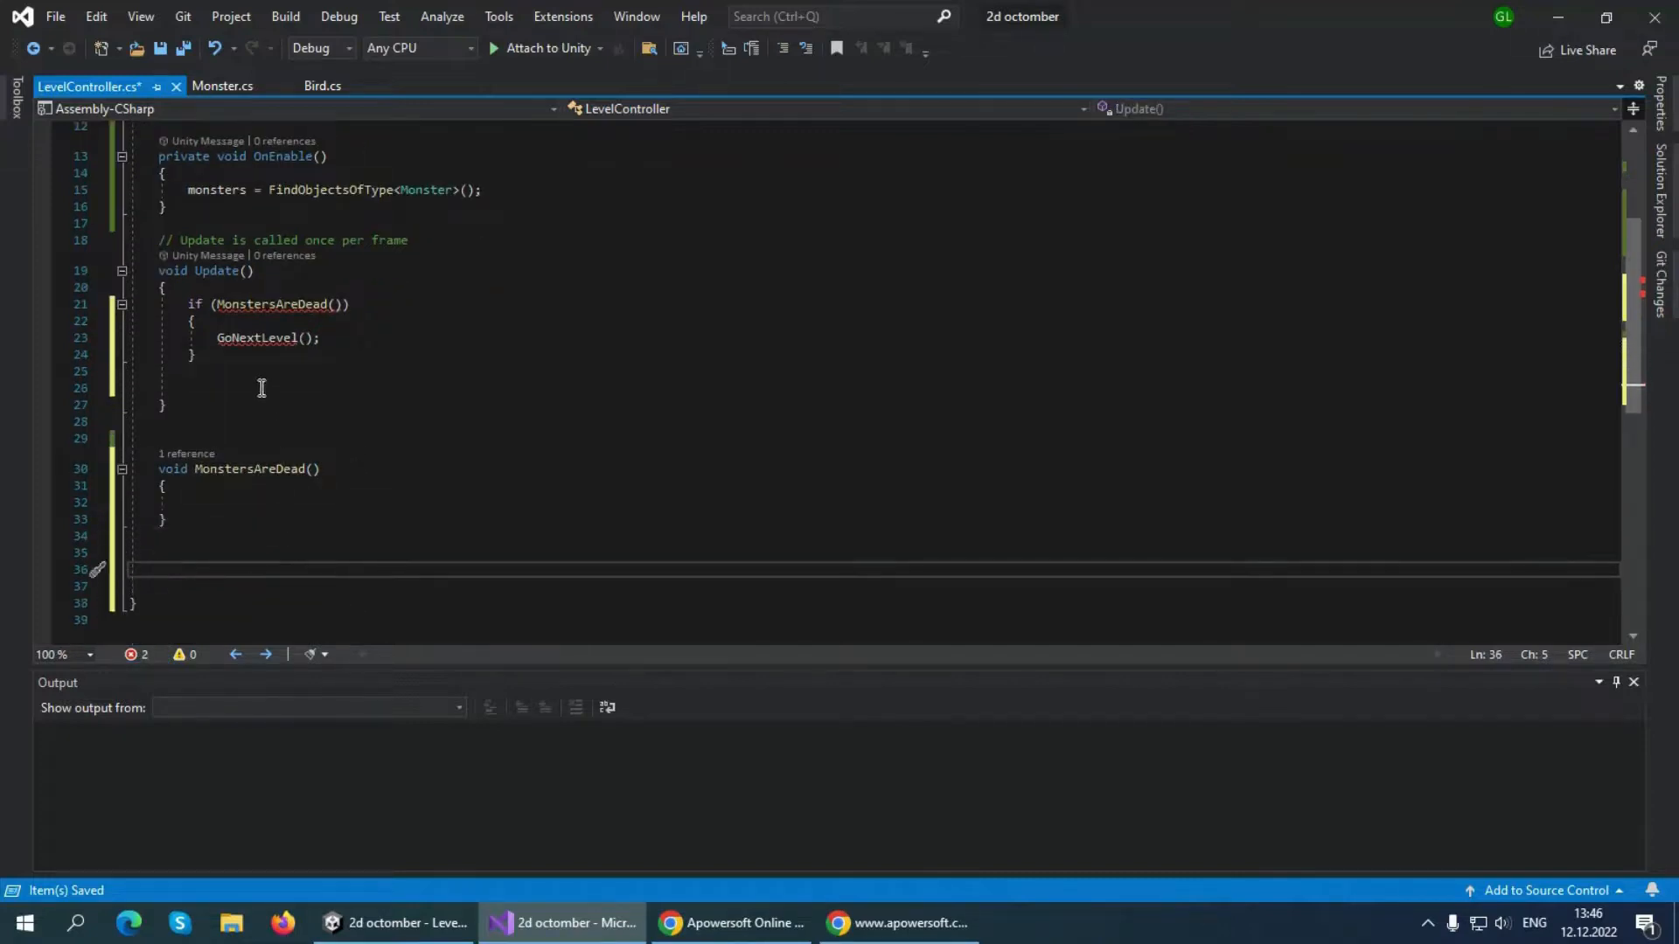
pyautogui.moveTo(218, 338); pyautogui.dragTo(328, 340)
pyautogui.hotkey('ctrl', 'c')
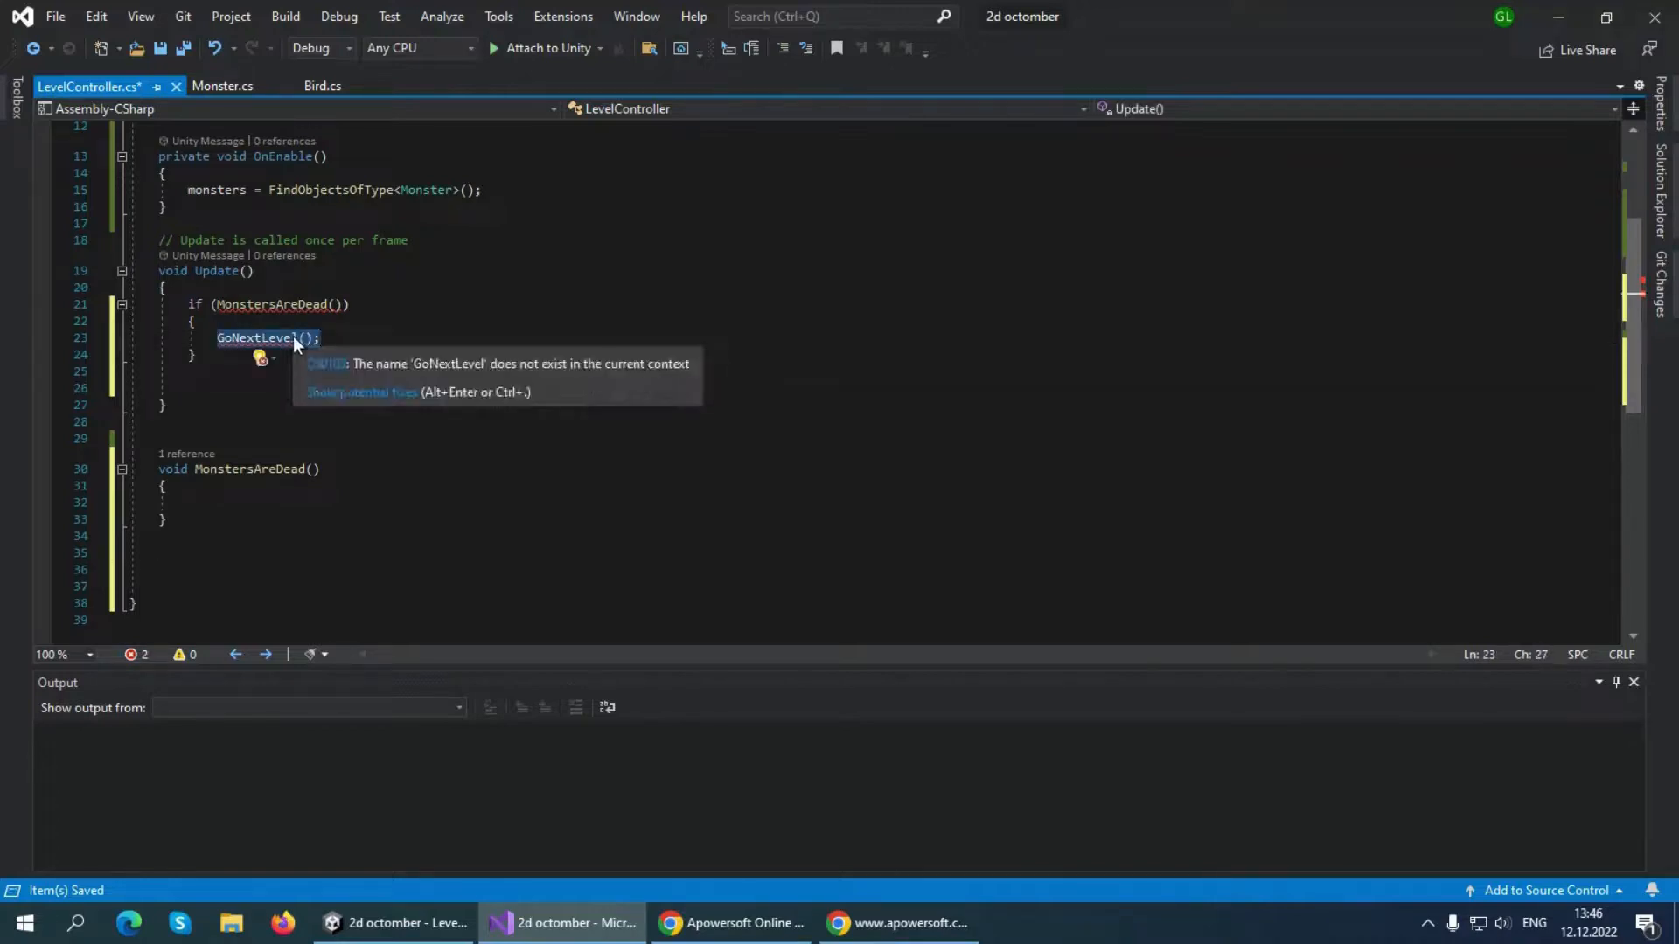
pyautogui.click(213, 556)
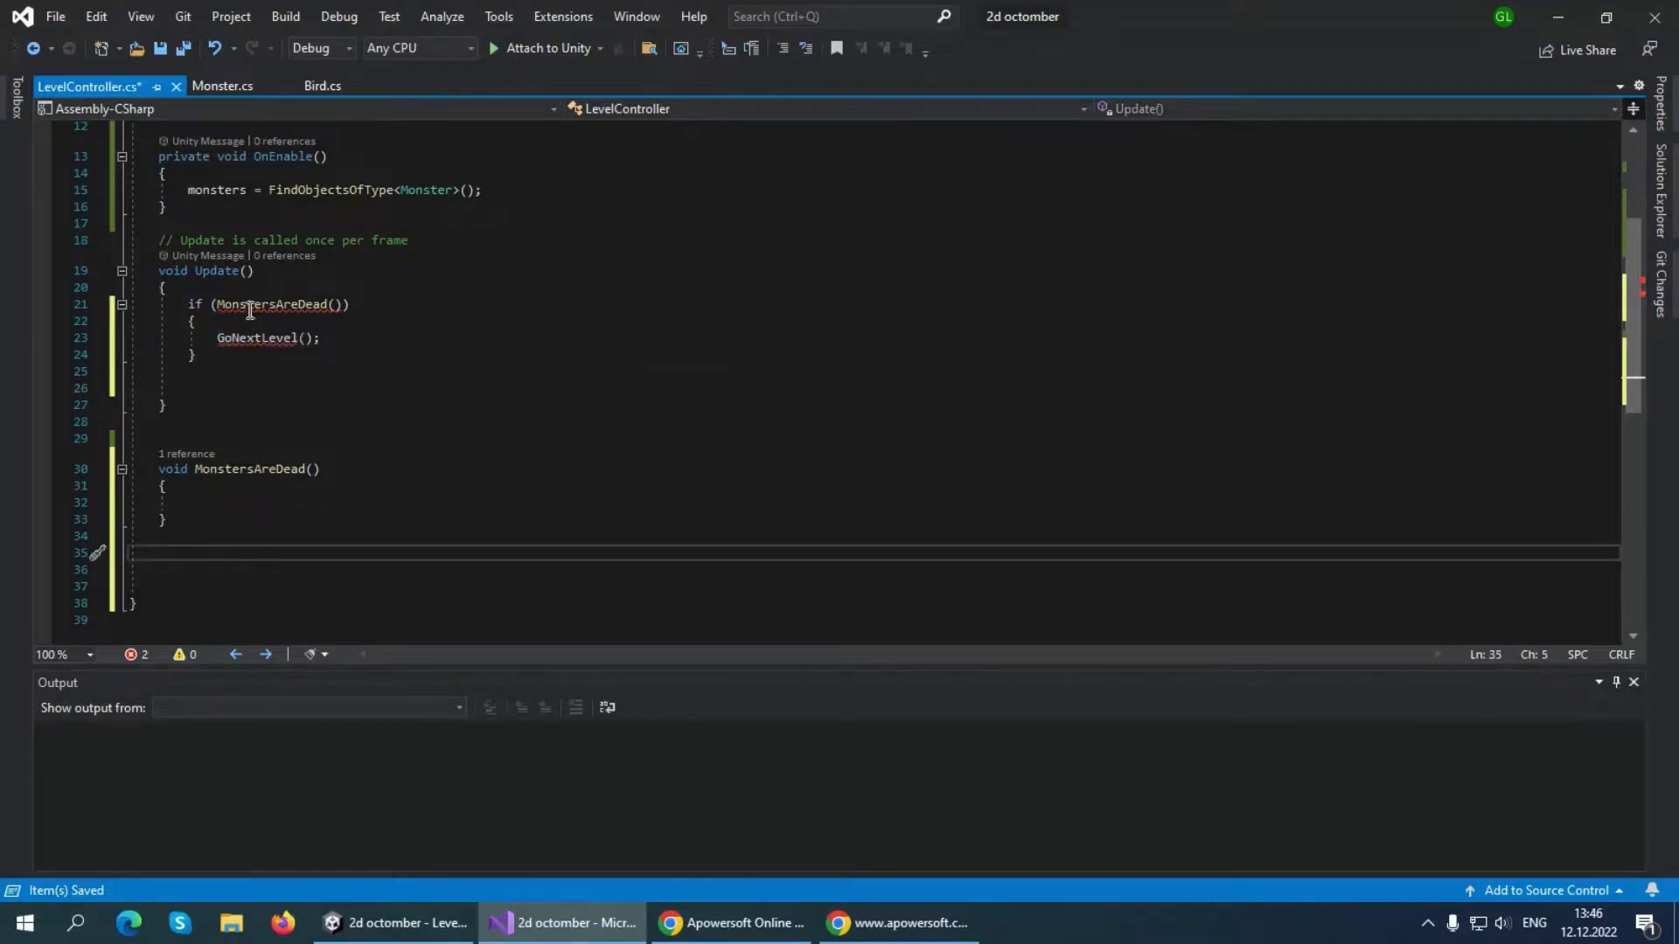
pyautogui.write('void')
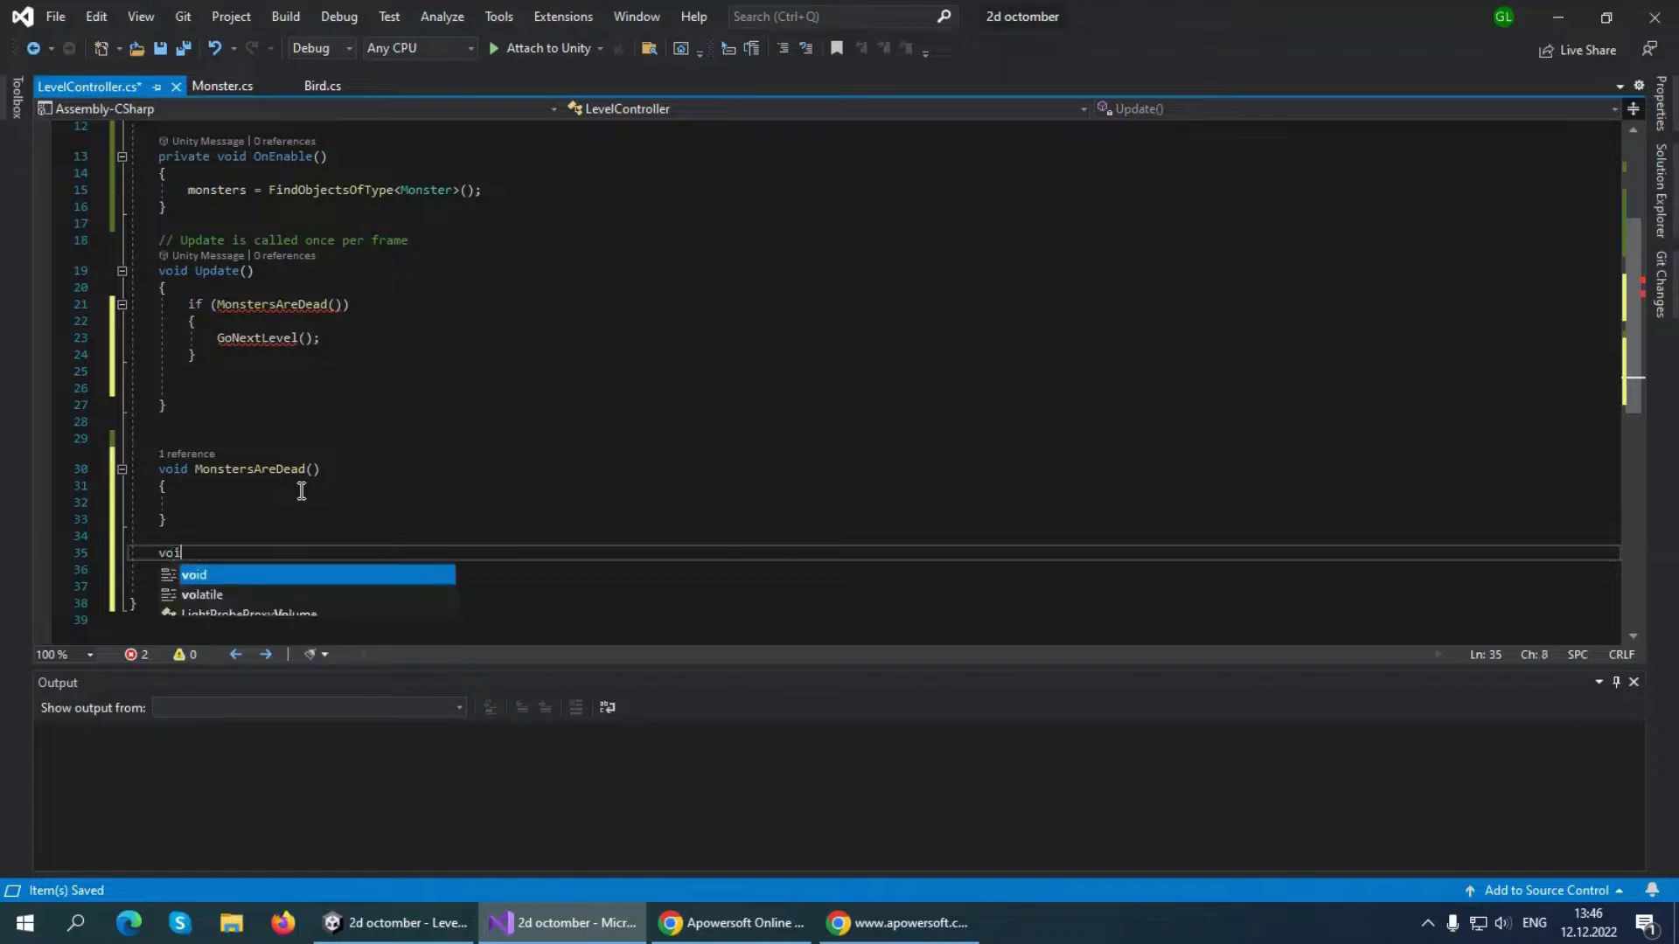
pyautogui.hotkey('ctrl', 'v')
pyautogui.press('BackSpace')
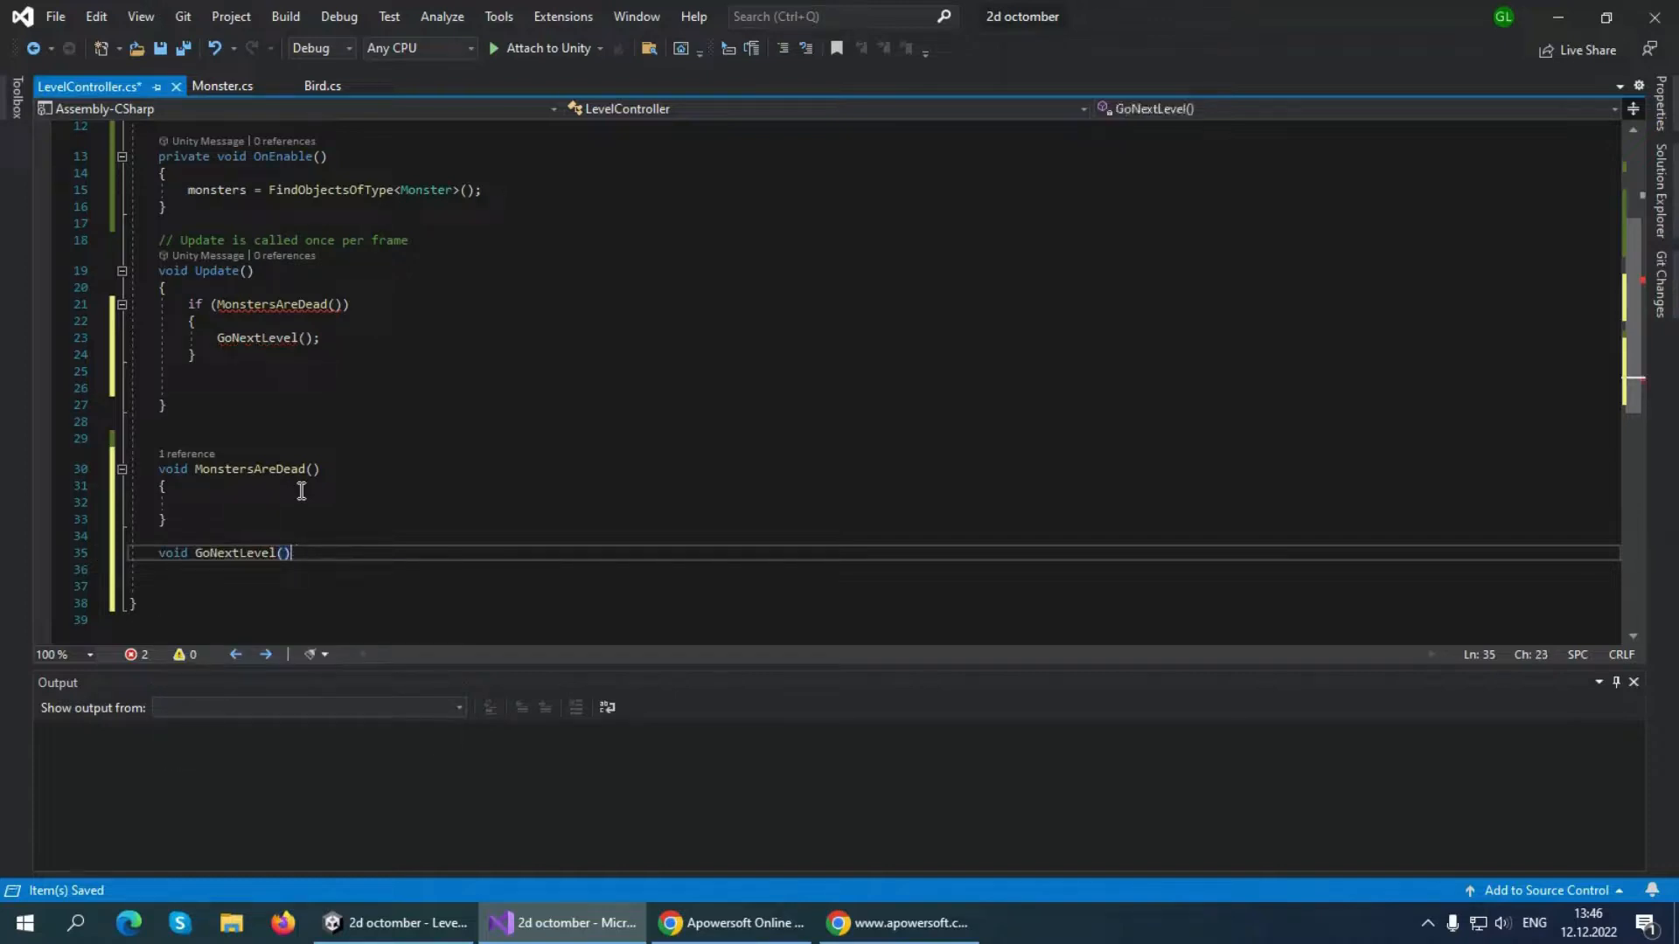
pyautogui.write('{')
pyautogui.press('Return')
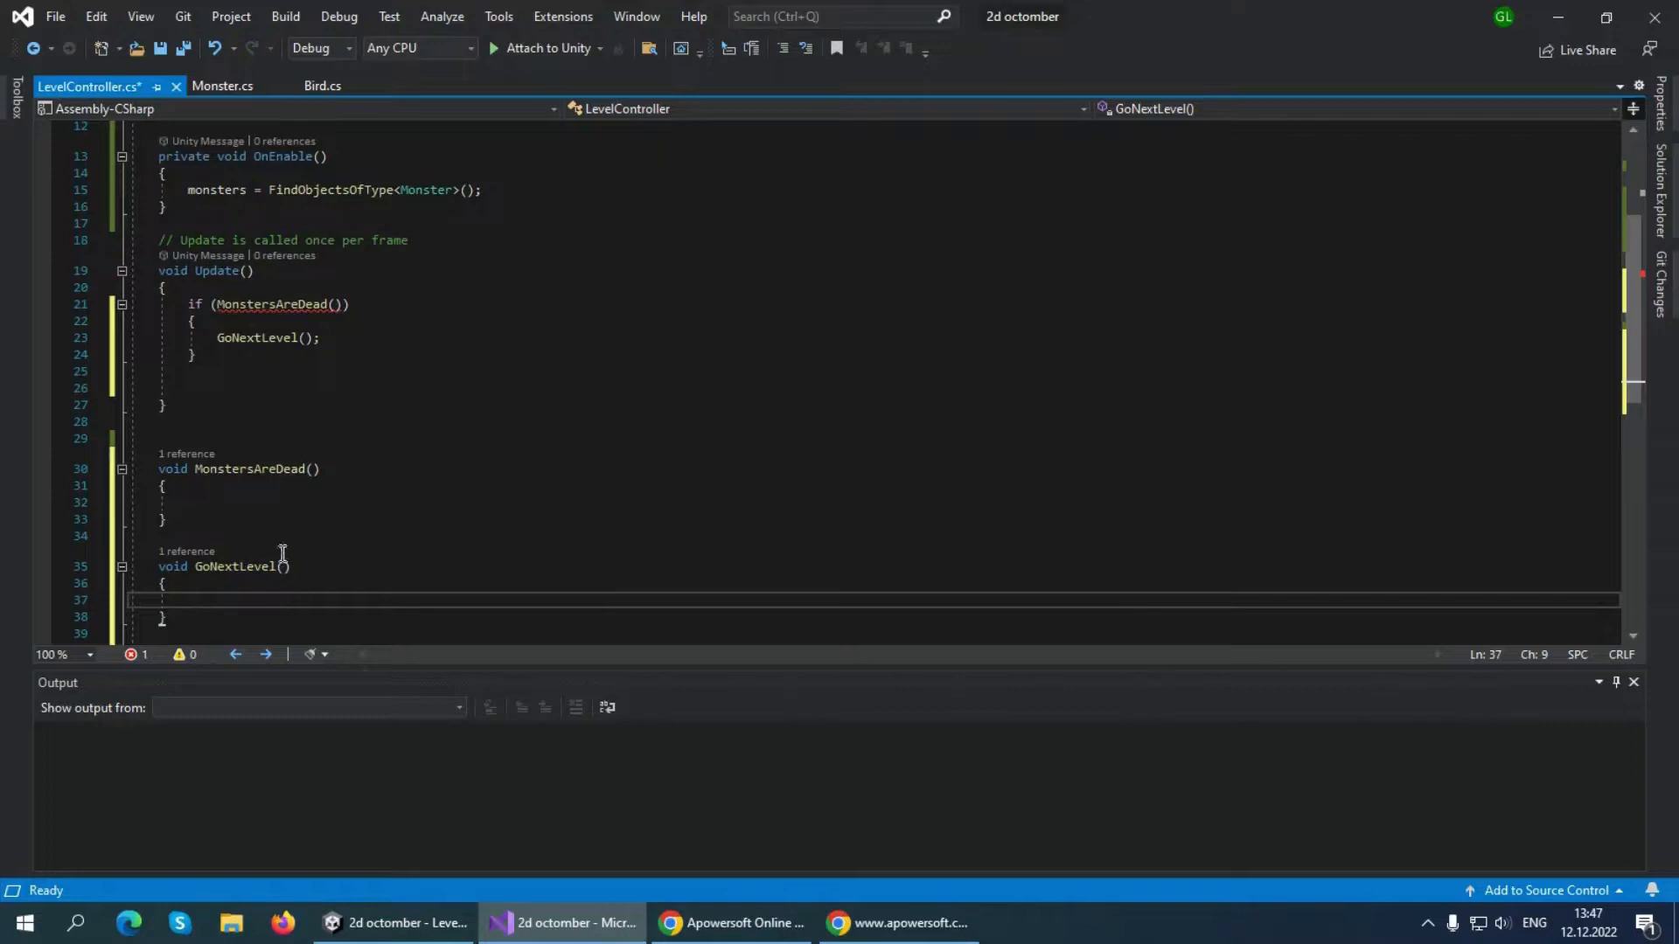
# Add blank lines inside the MonstersAreDead body and change the method's return type to bool
pyautogui.click(217, 500)
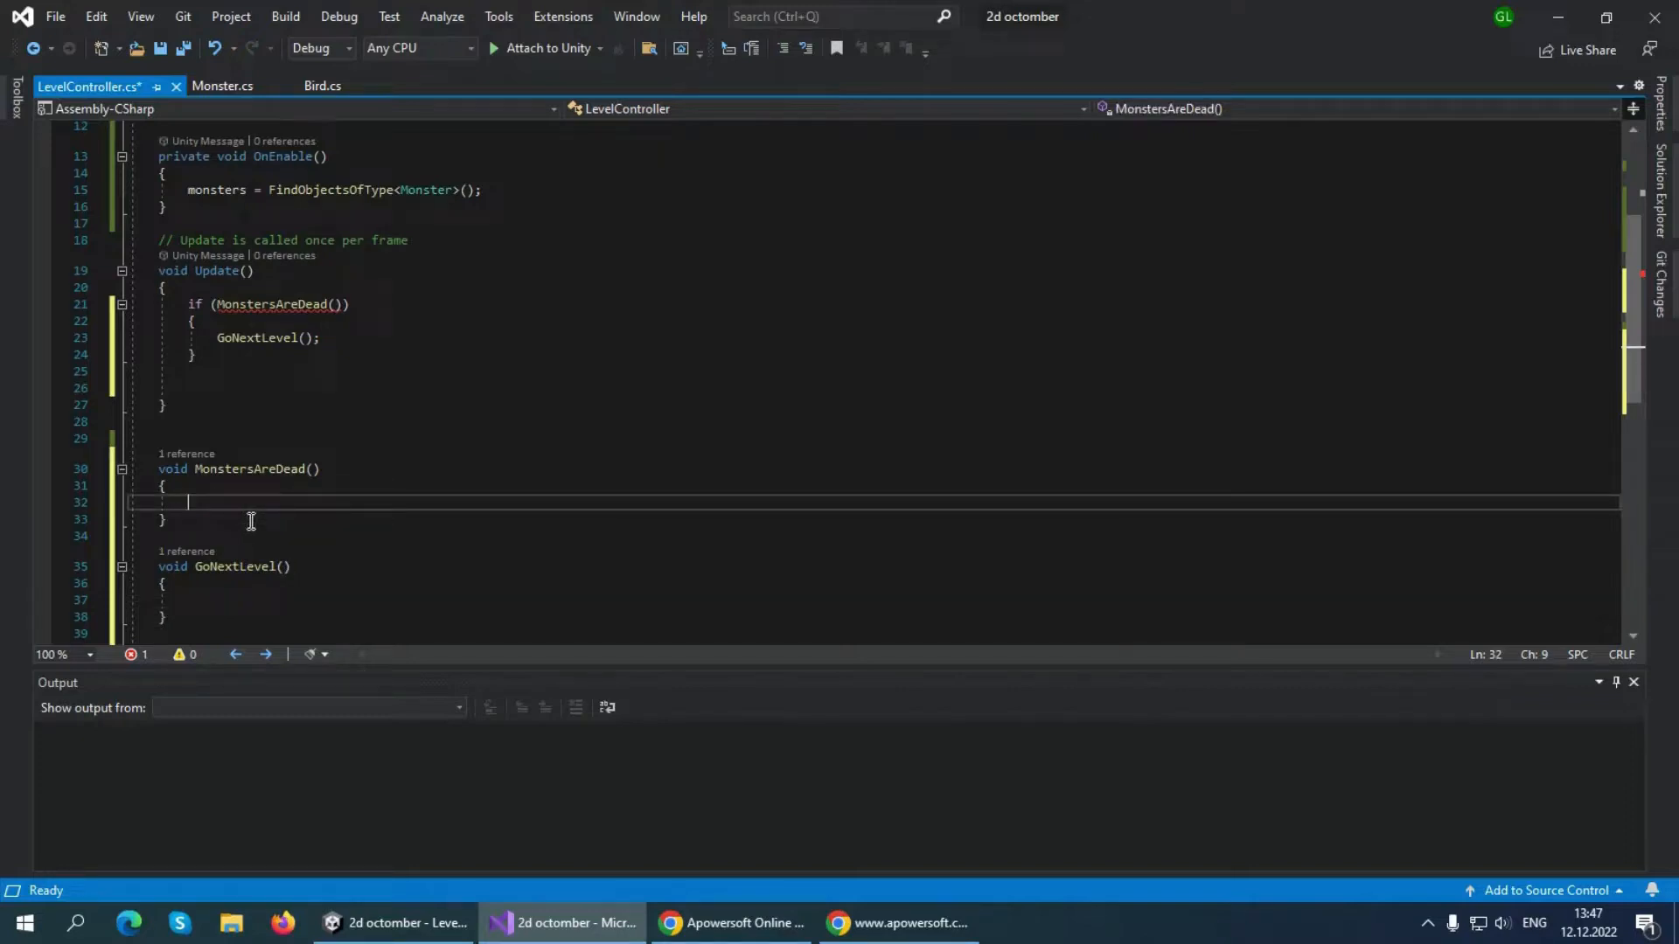
pyautogui.press('Return')
pyautogui.press('Return')
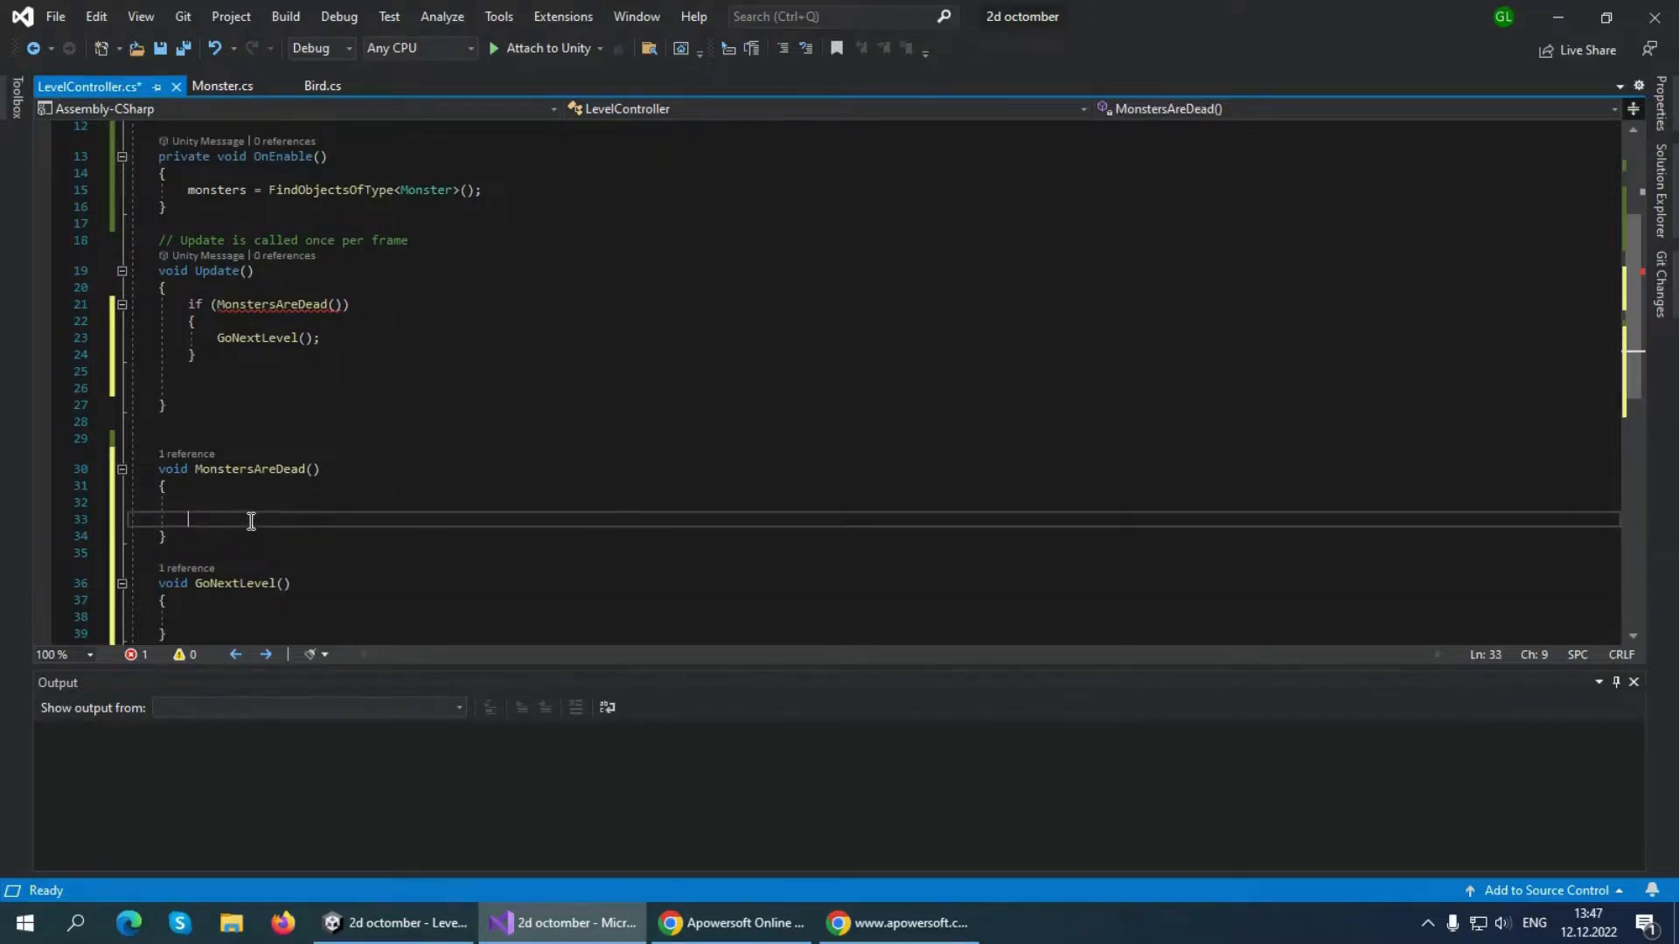
pyautogui.moveTo(191, 472); pyautogui.dragTo(159, 470)
pyautogui.moveTo(289, 308)
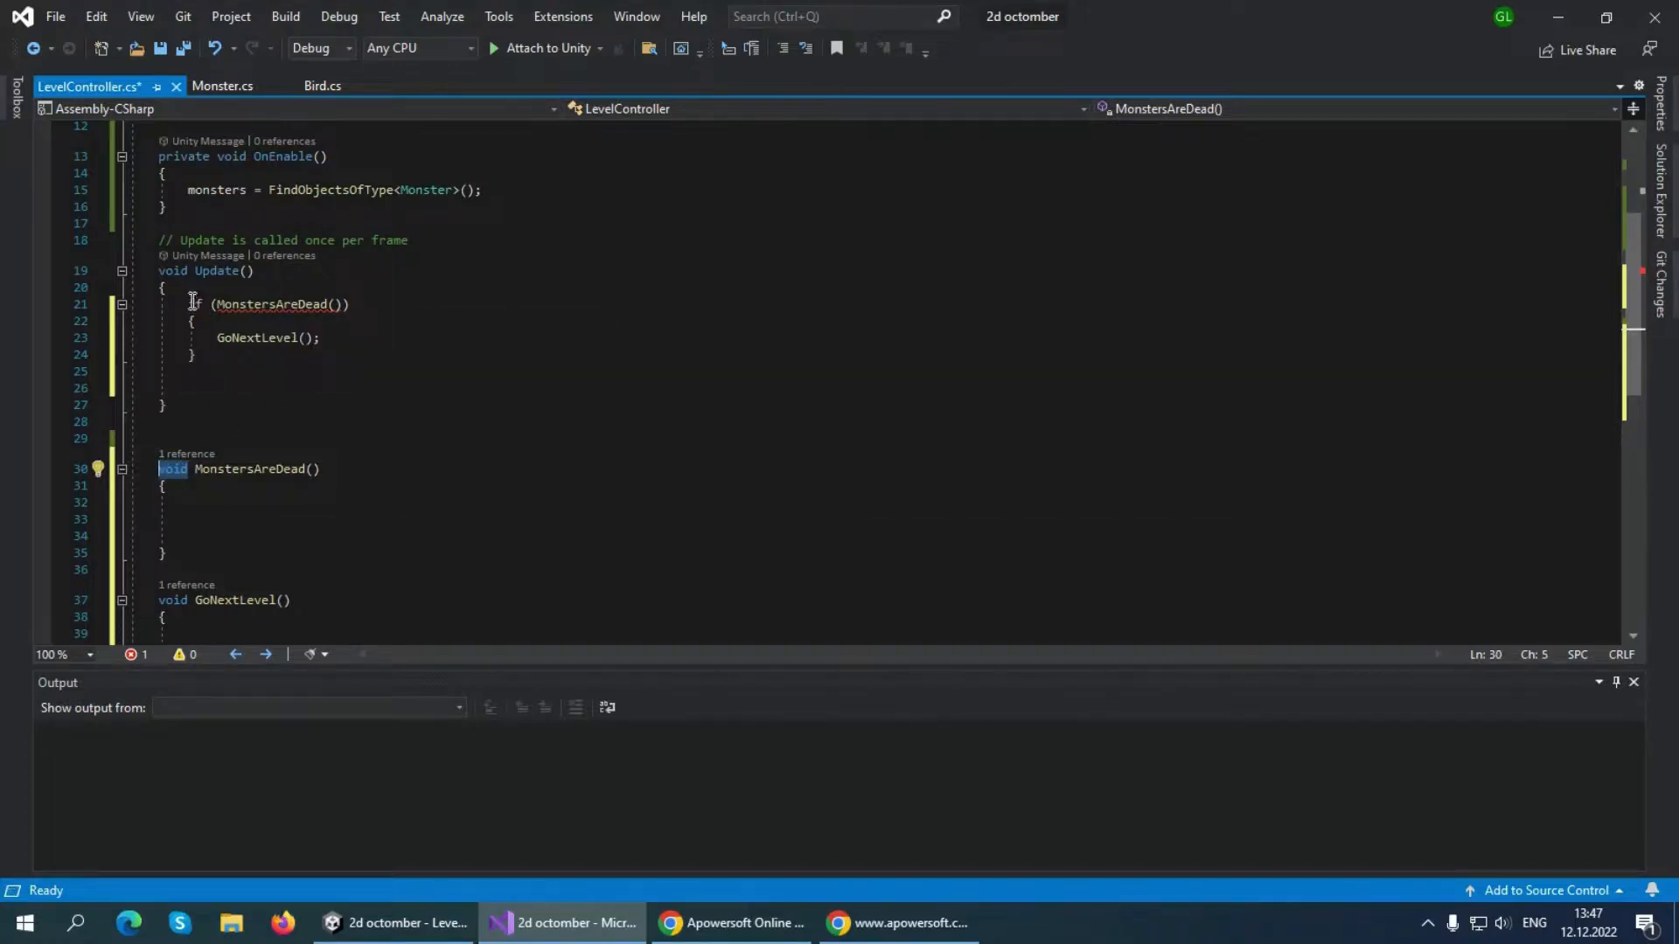
pyautogui.write('boo')
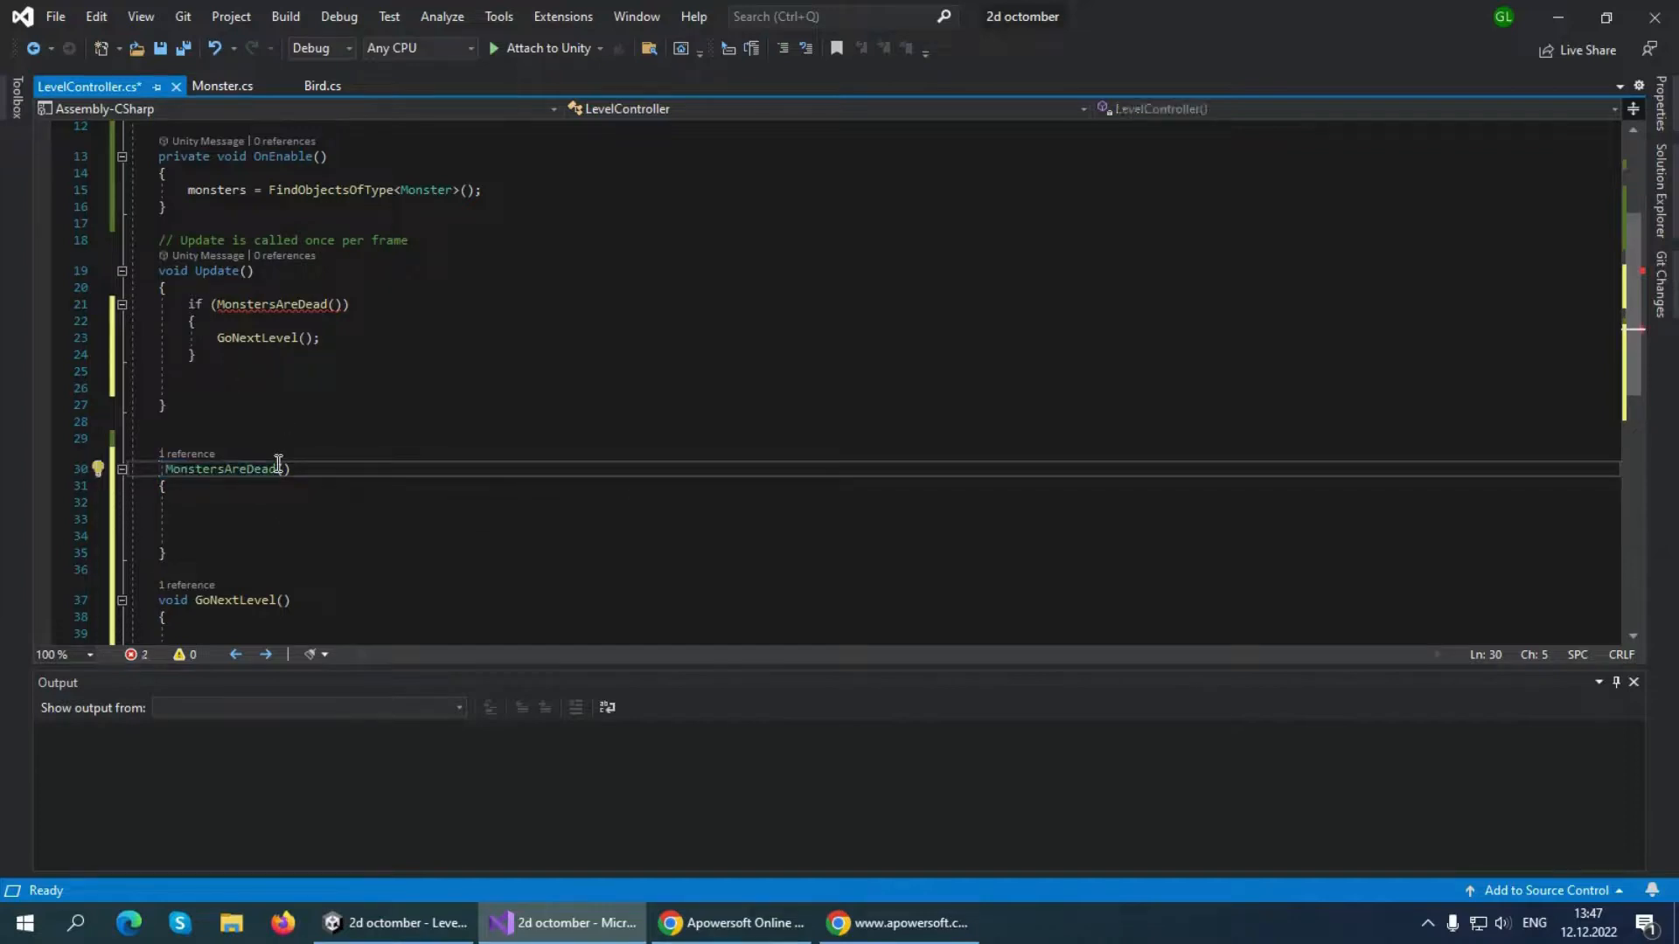
pyautogui.write('l')
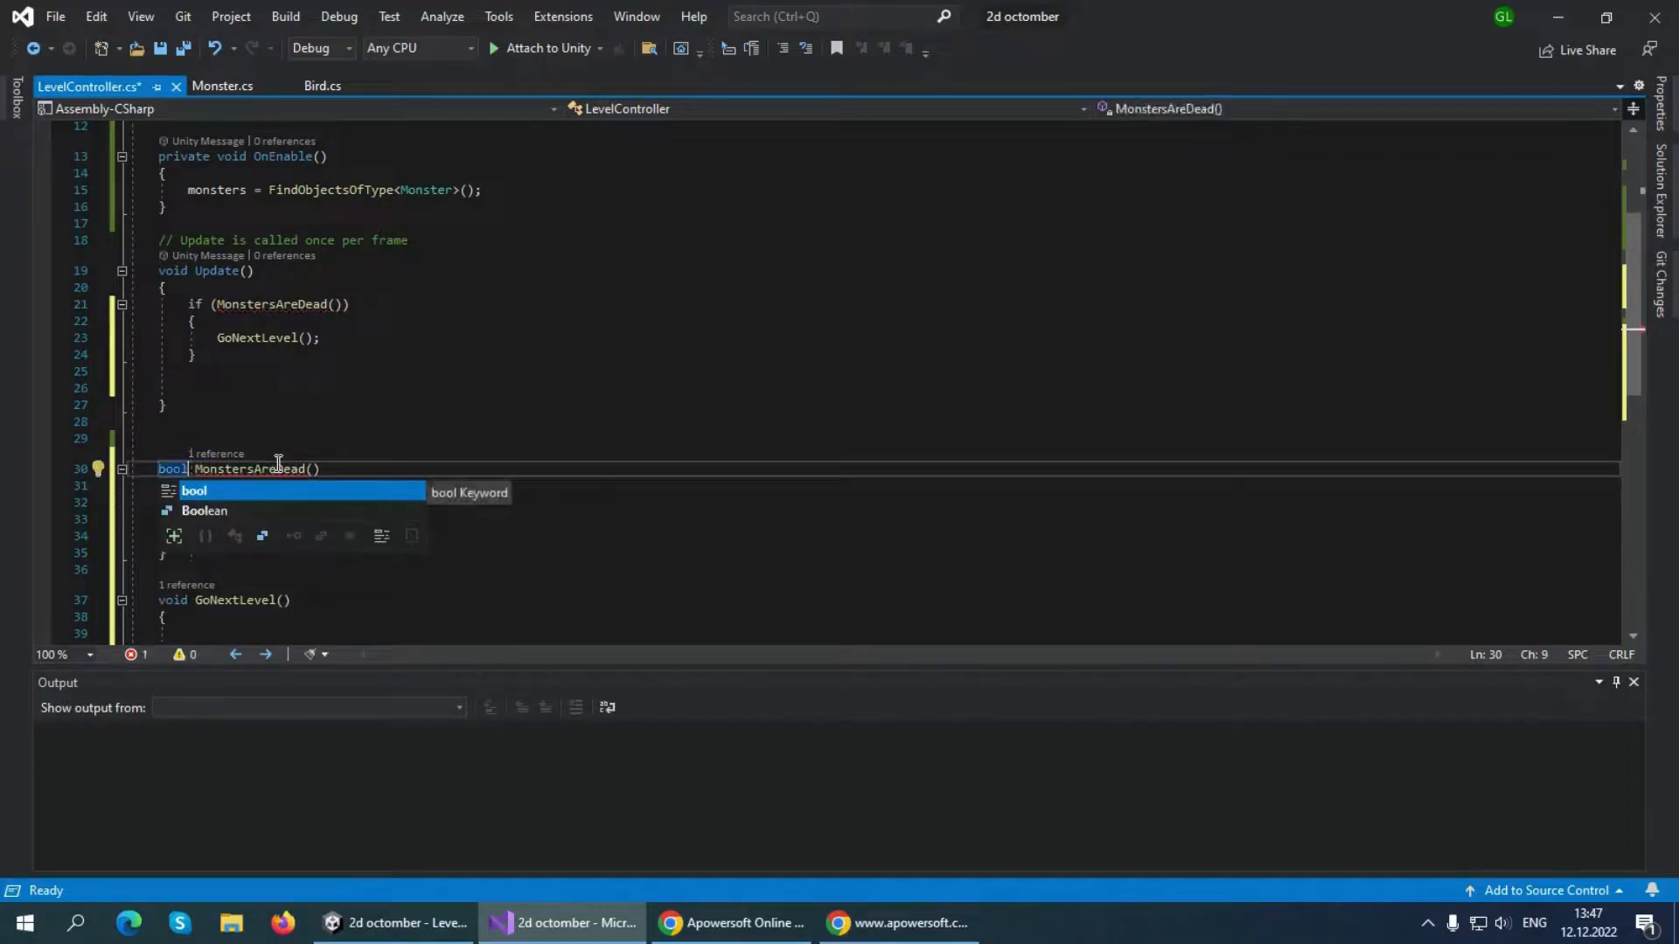
pyautogui.click(499, 567)
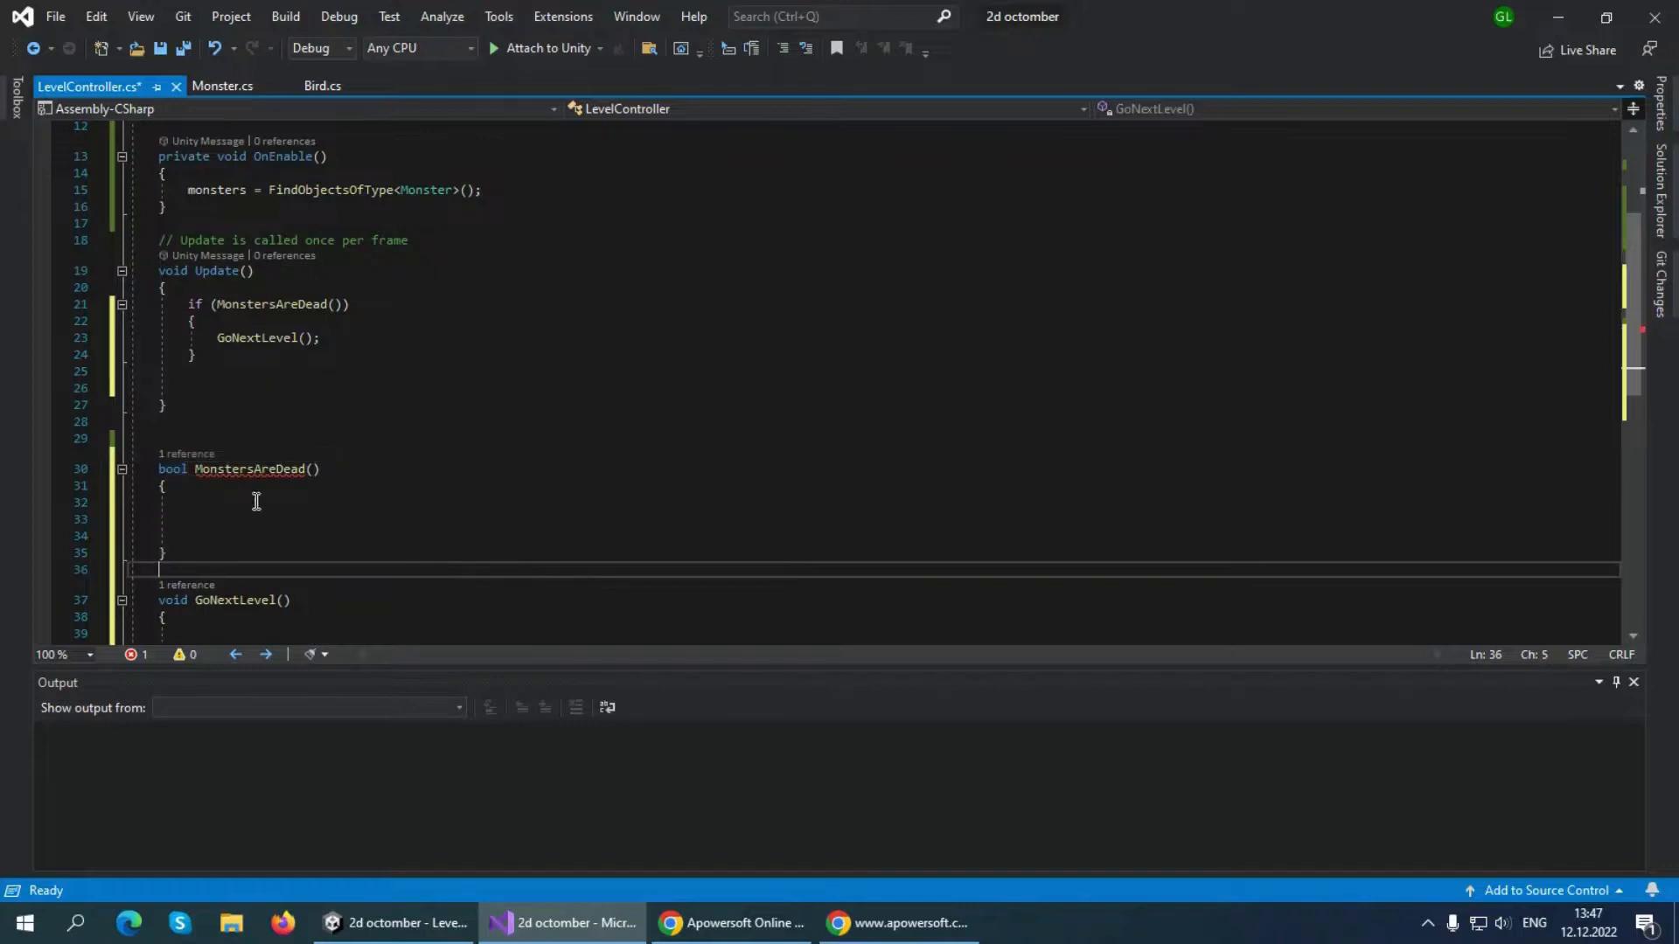
# Inside MonstersAreDead, add a "foreach(var monster in monsters)" loop with an empty braced block
pyautogui.click(207, 520)
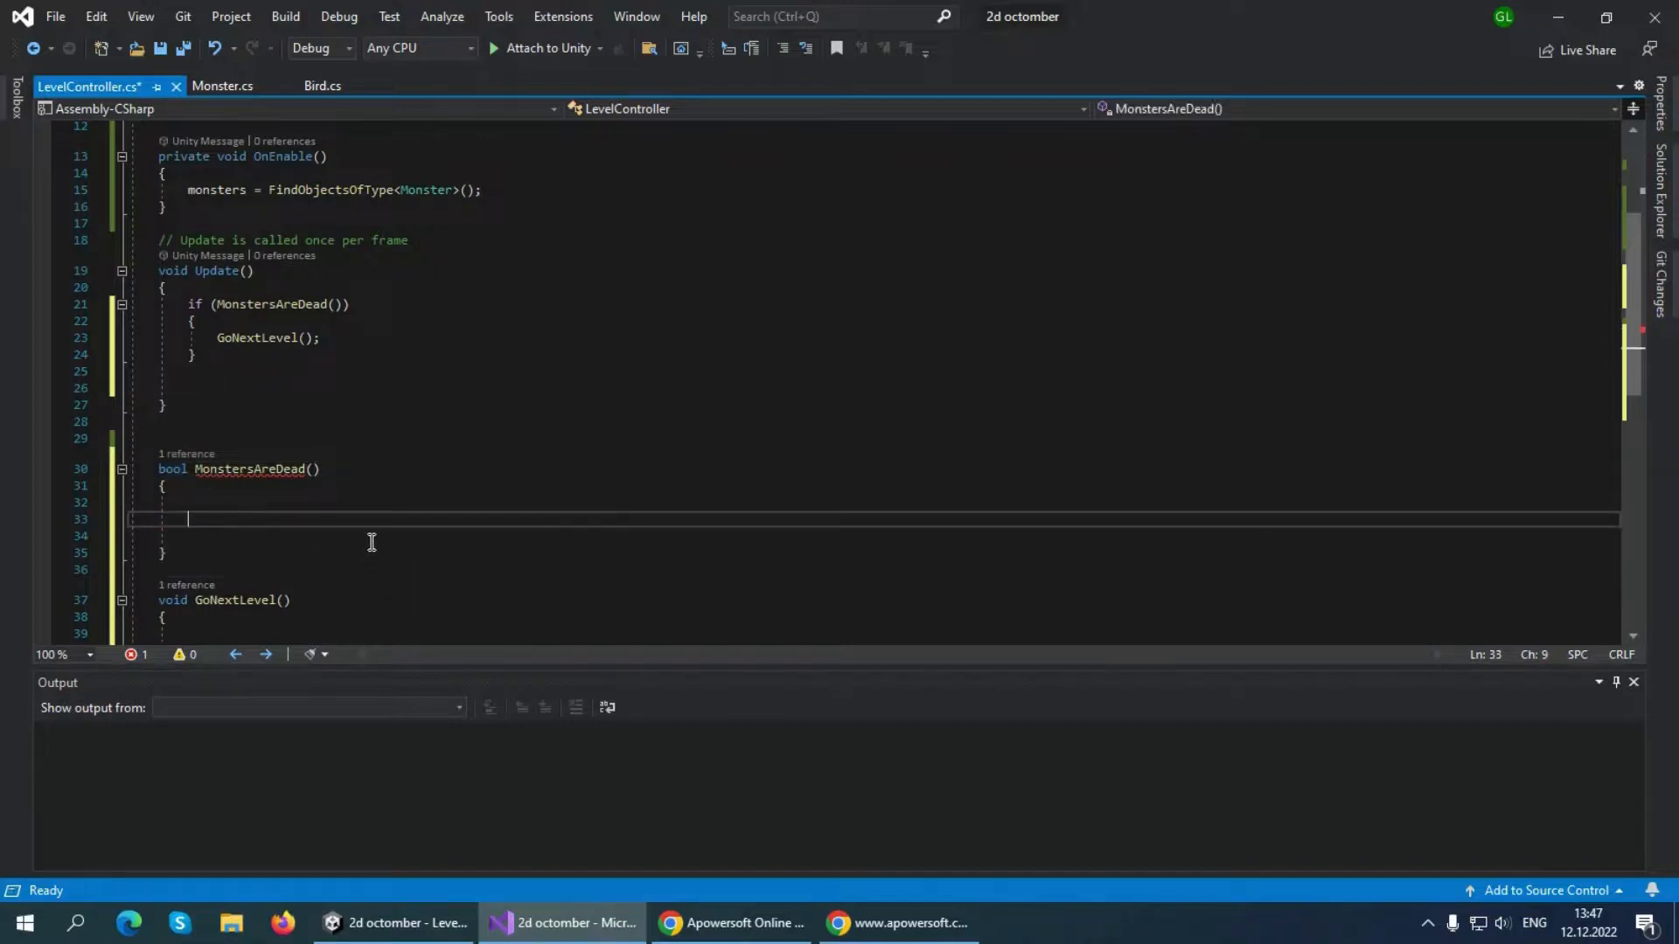
pyautogui.click(256, 503)
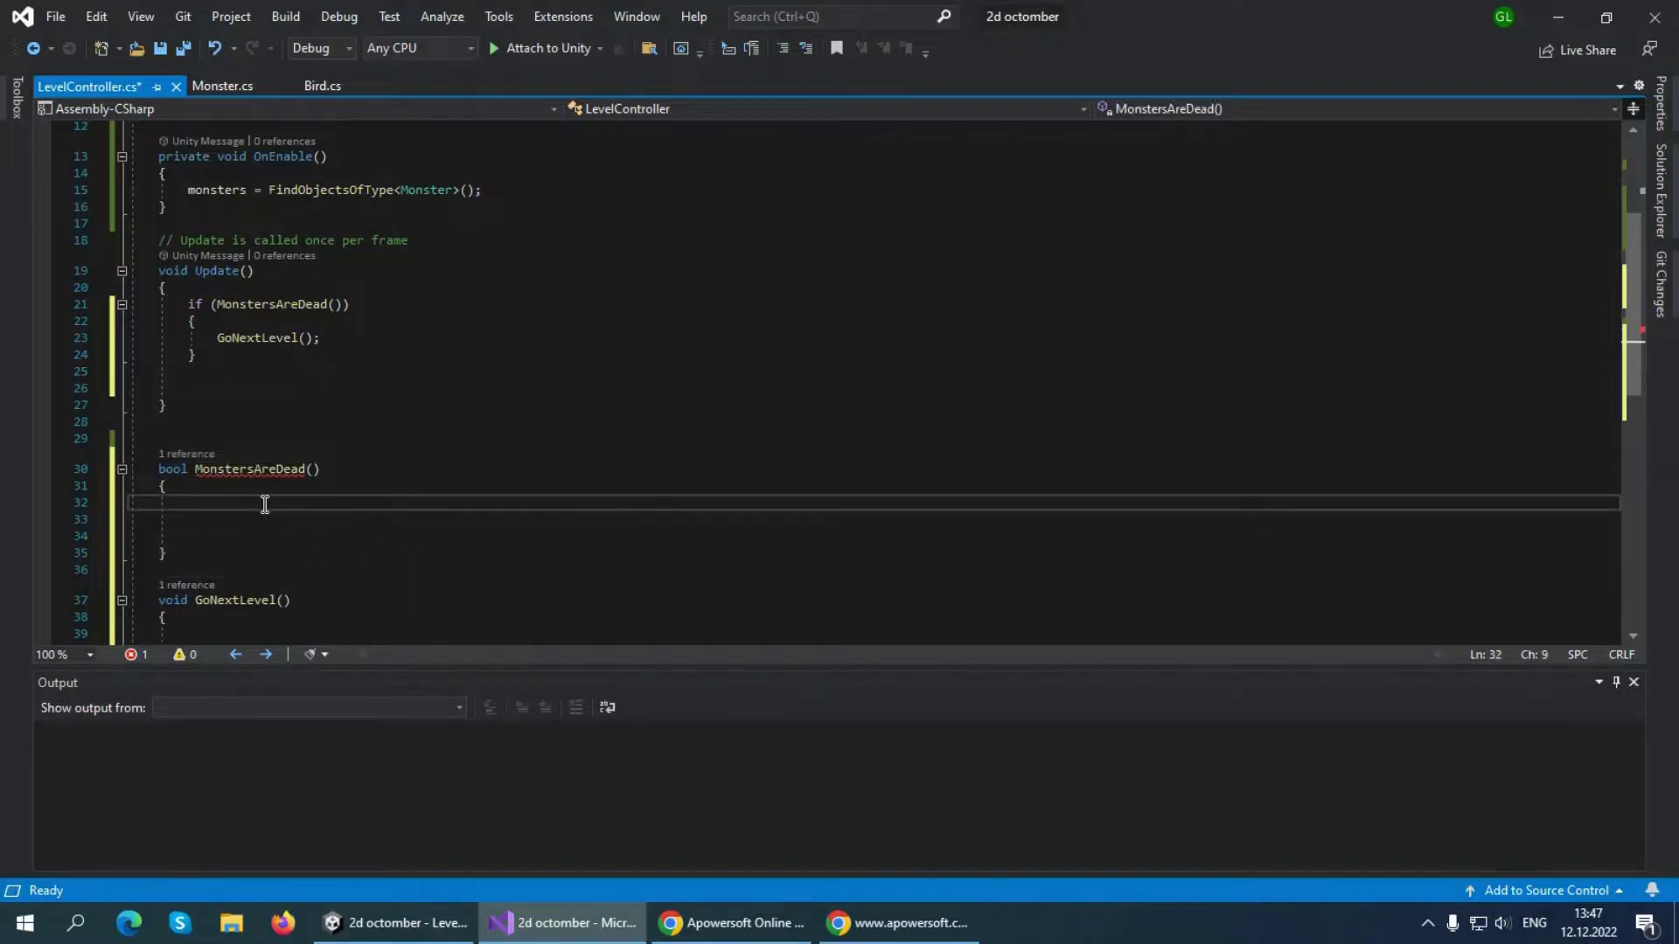
pyautogui.write('for')
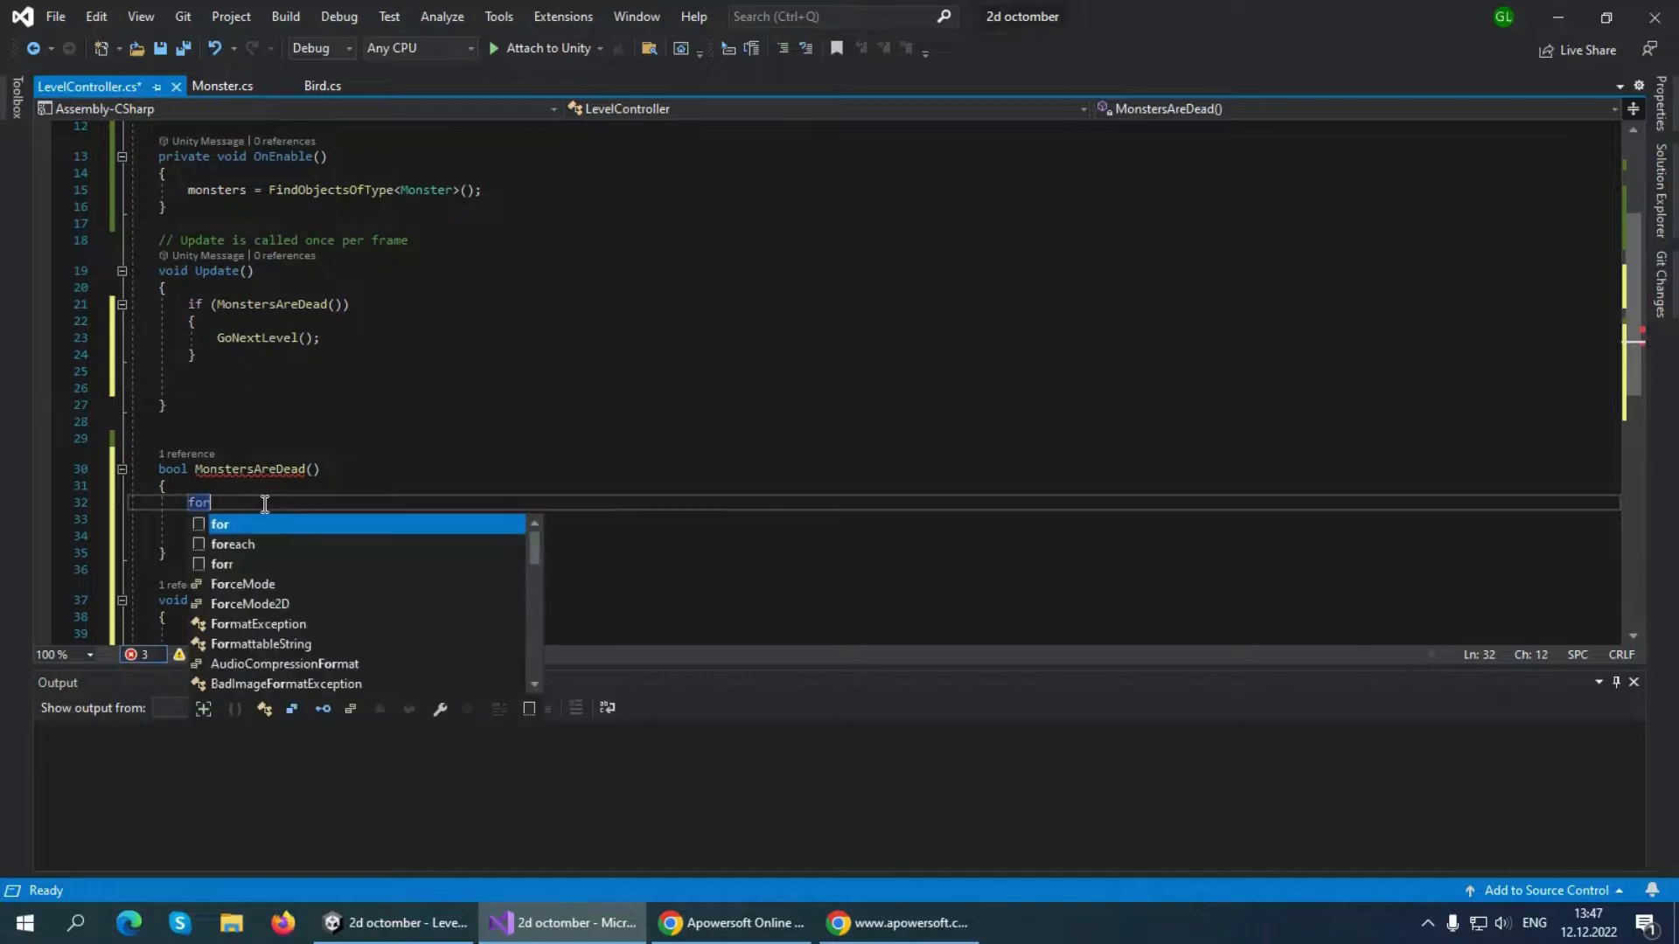
pyautogui.write('each(')
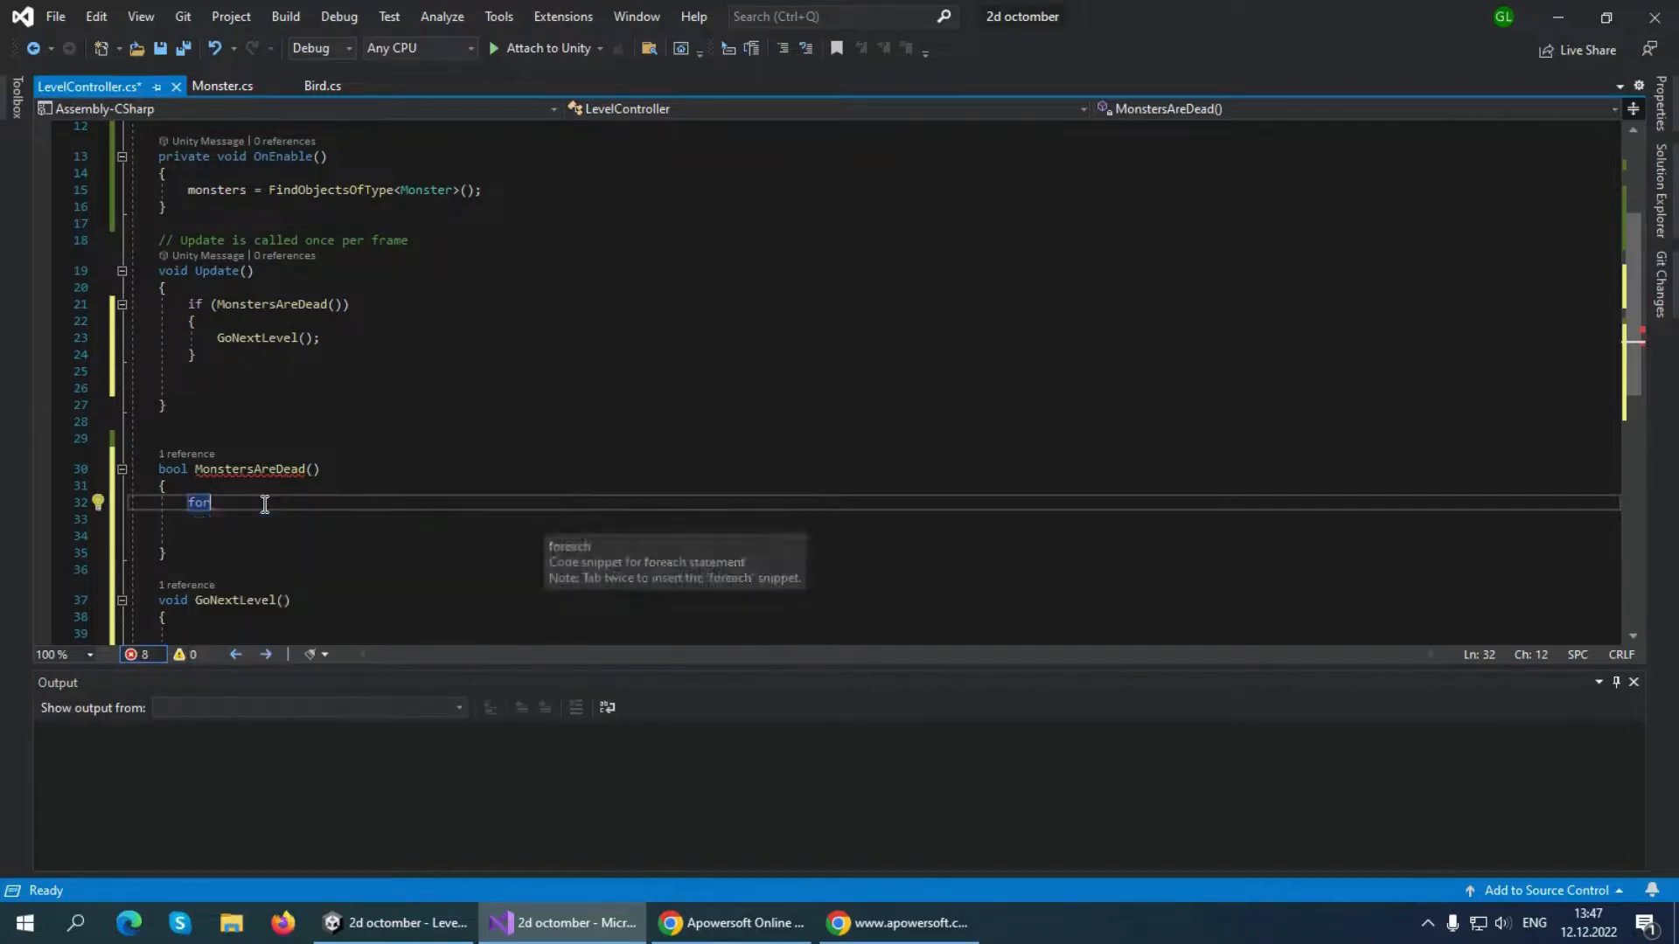
pyautogui.write('var')
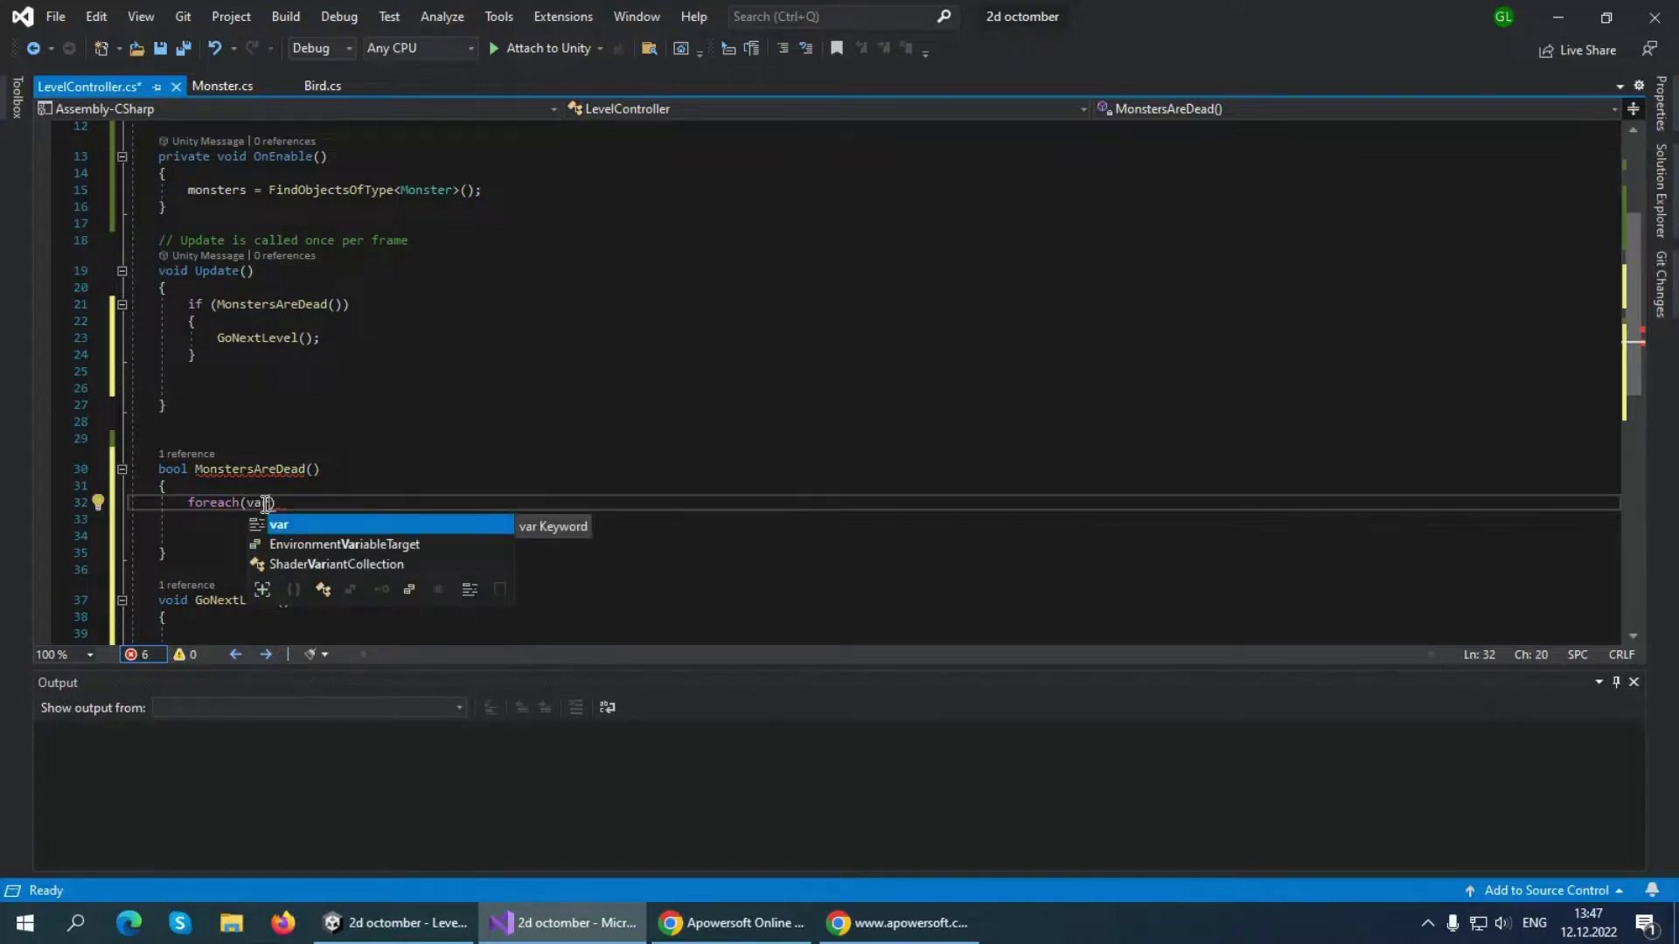
pyautogui.write(' monster')
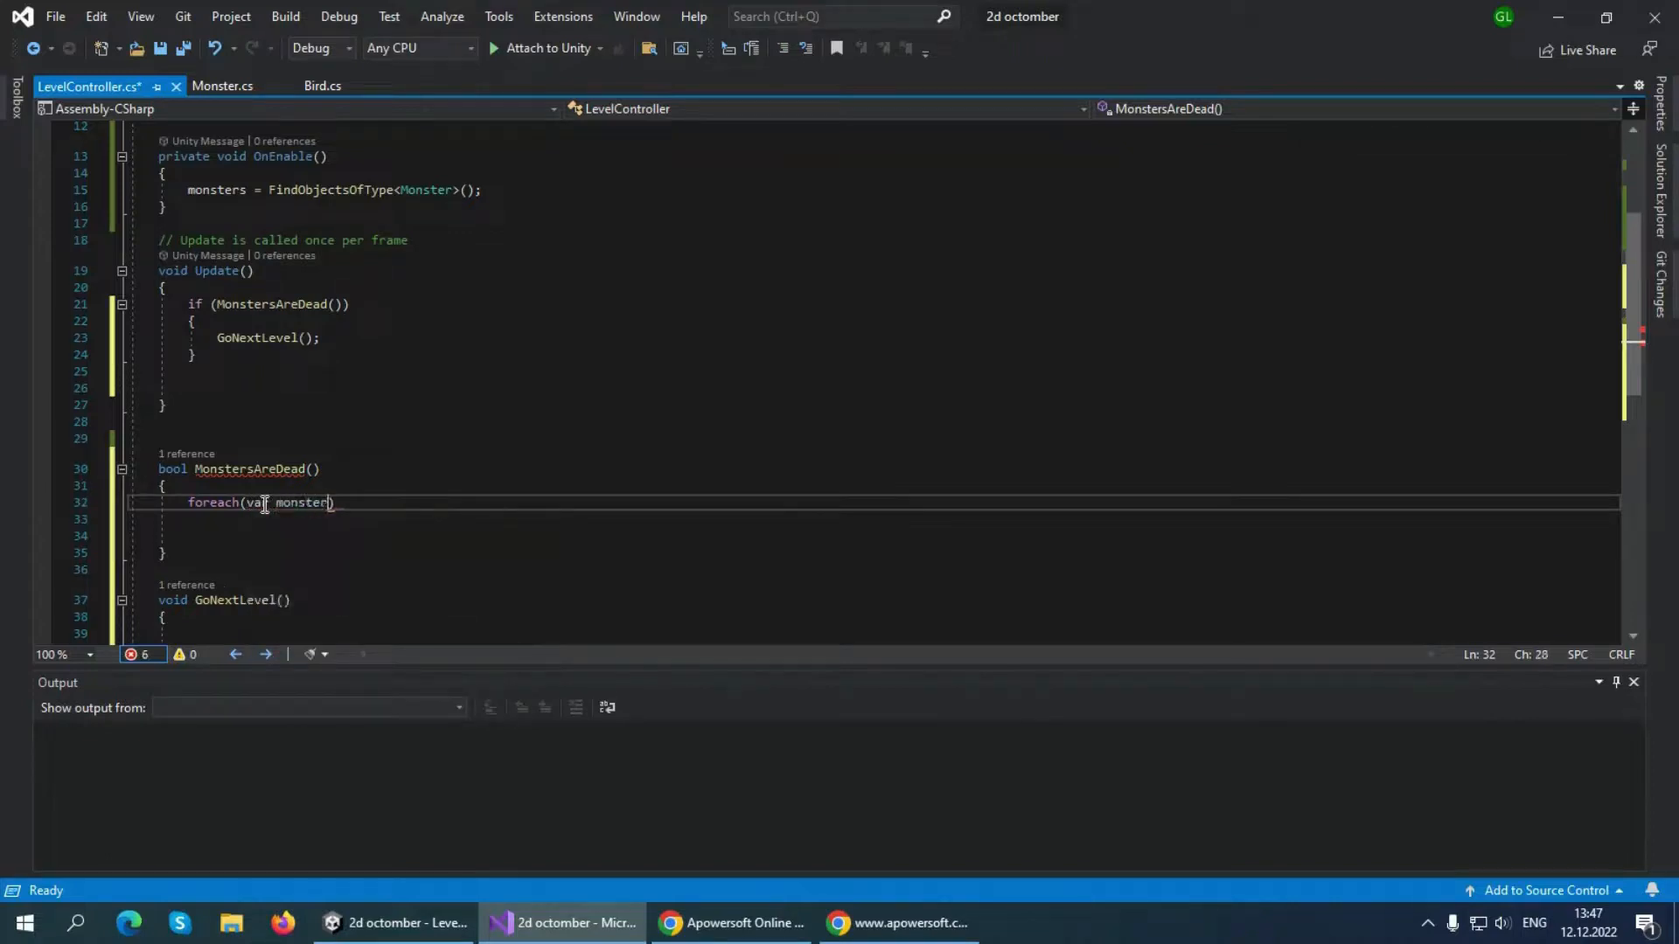
pyautogui.write(' in')
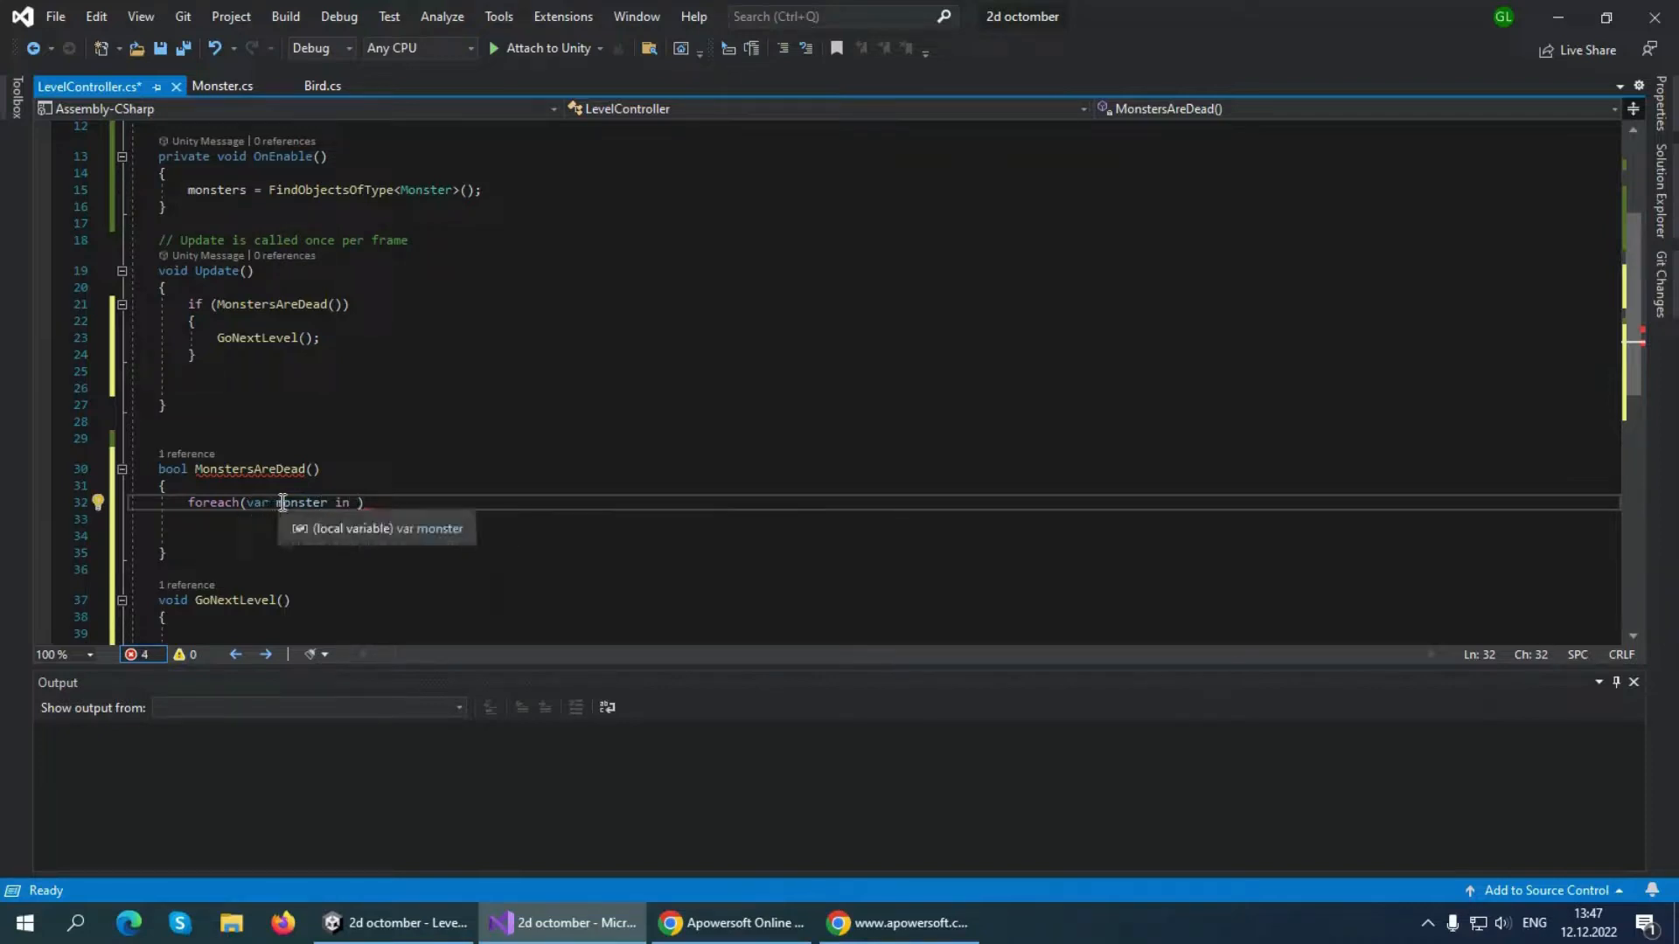
pyautogui.write('monster')
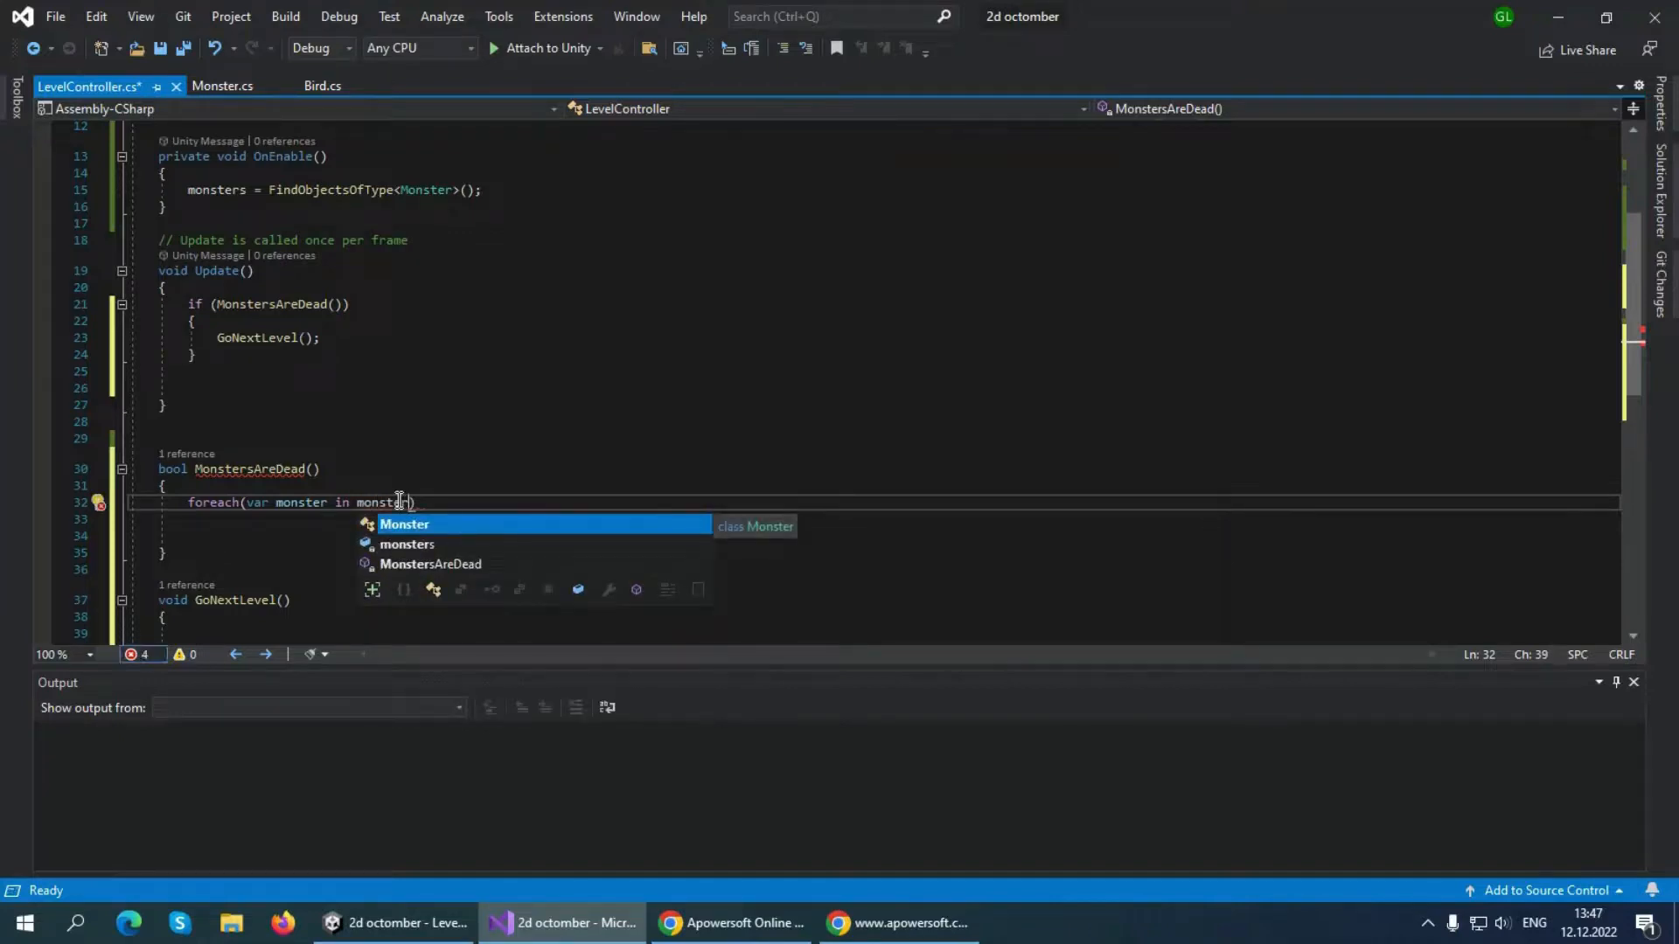
pyautogui.write('s')
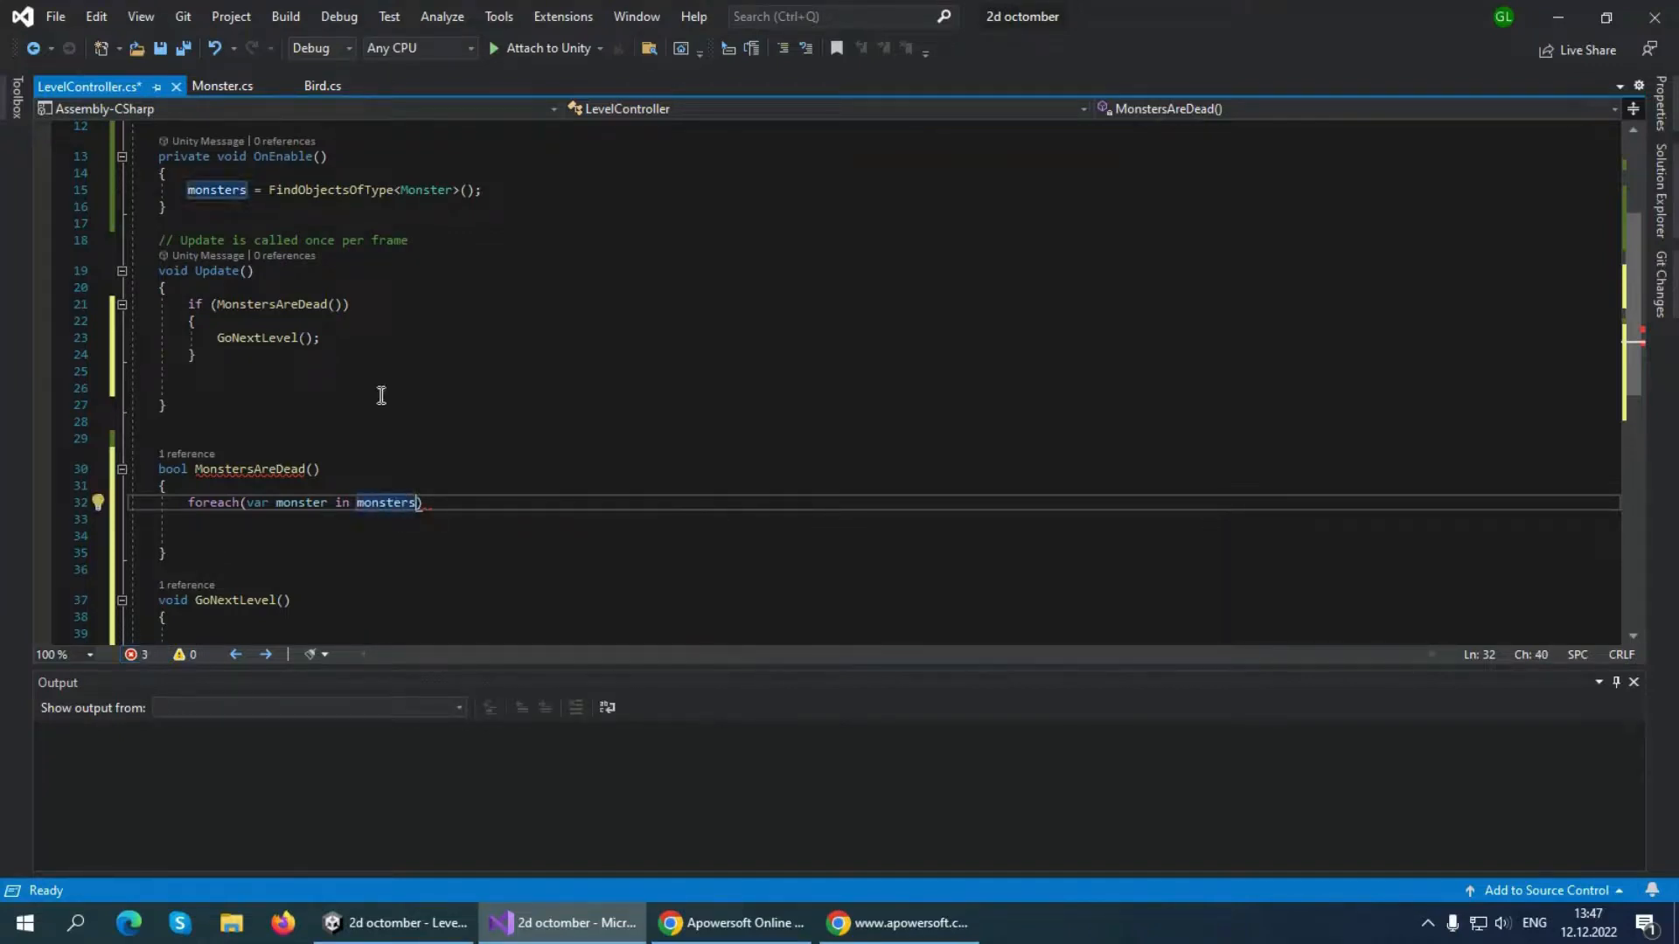
pyautogui.scroll(1, 379, 390)
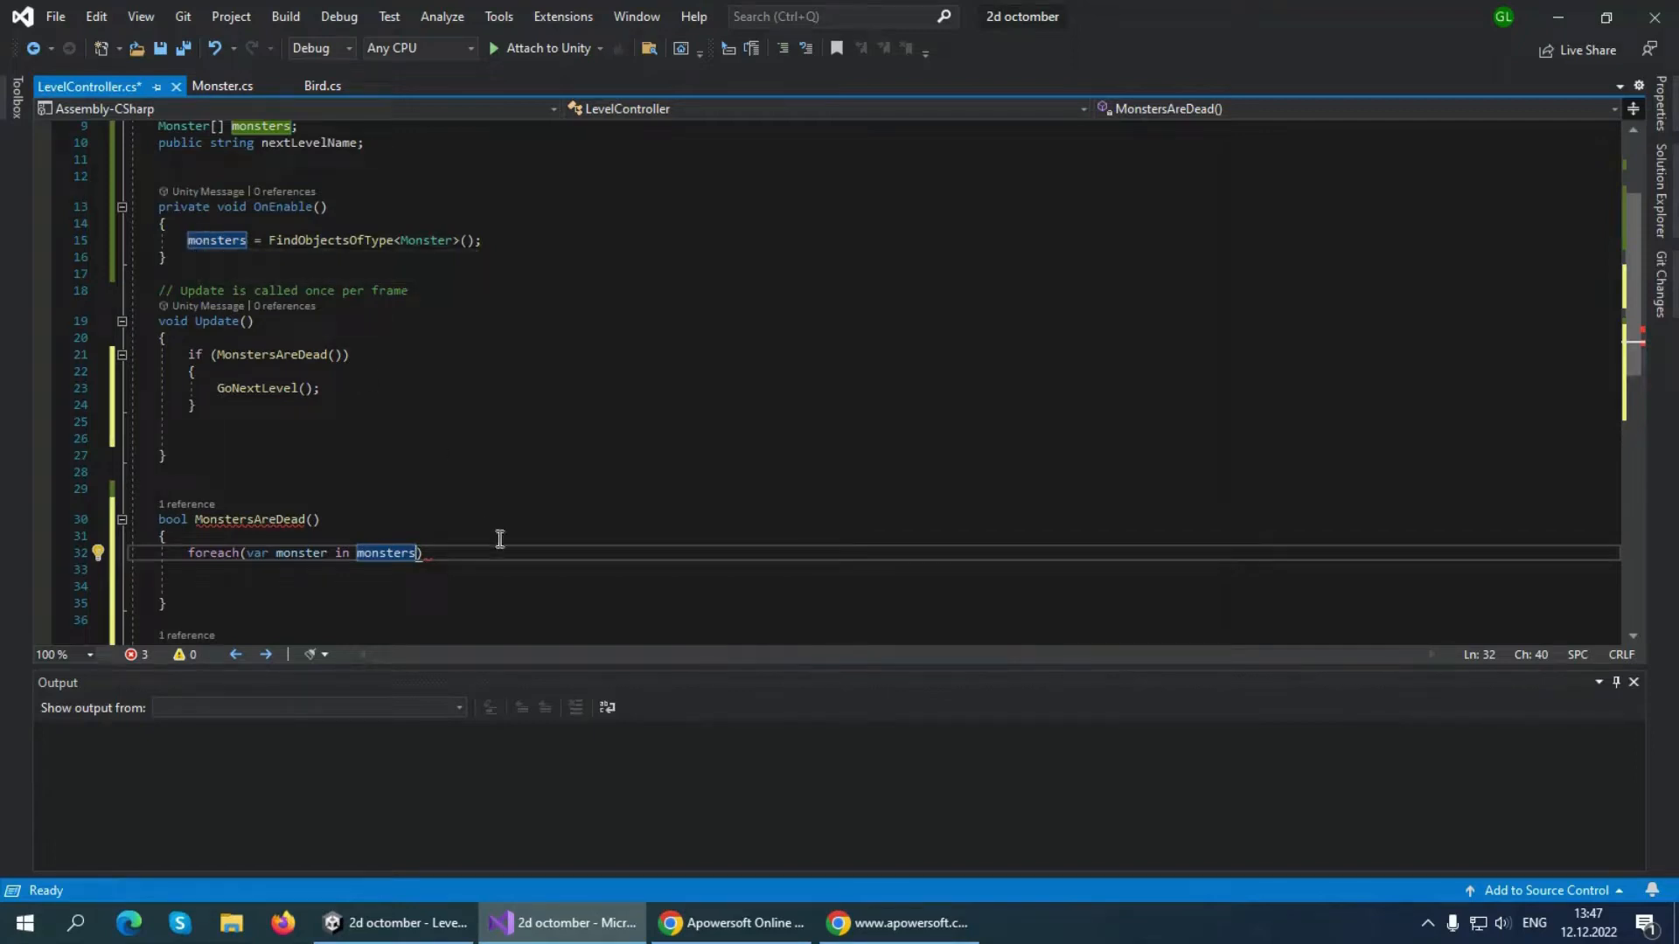
pyautogui.write(')')
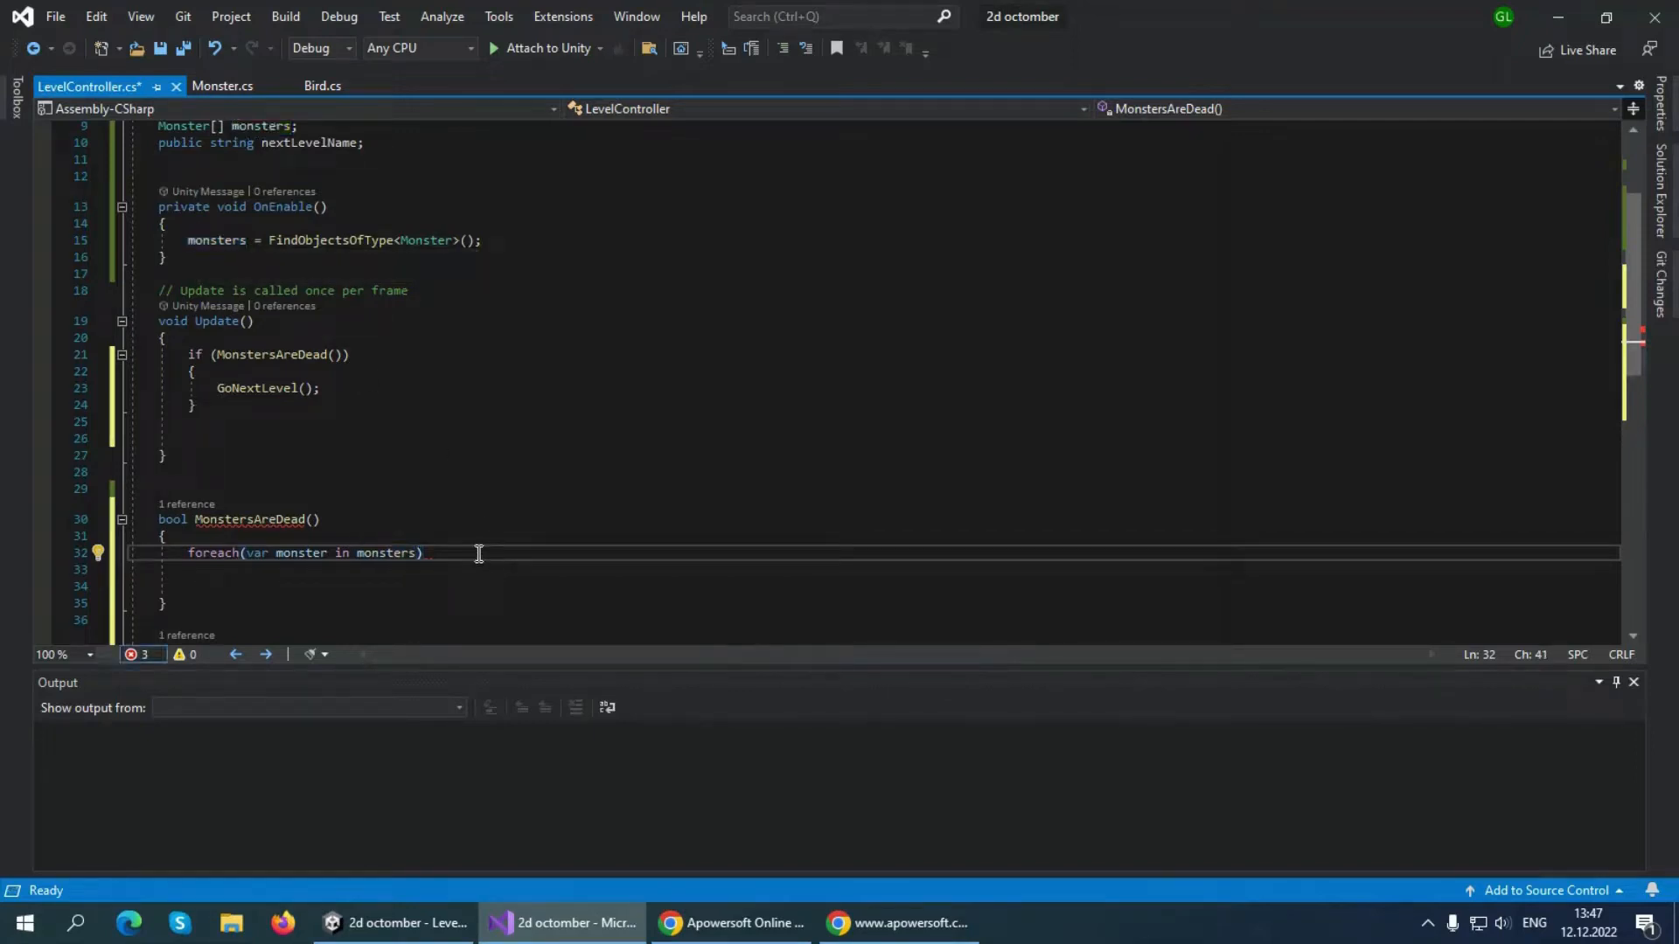
pyautogui.write('{')
pyautogui.press('Return')
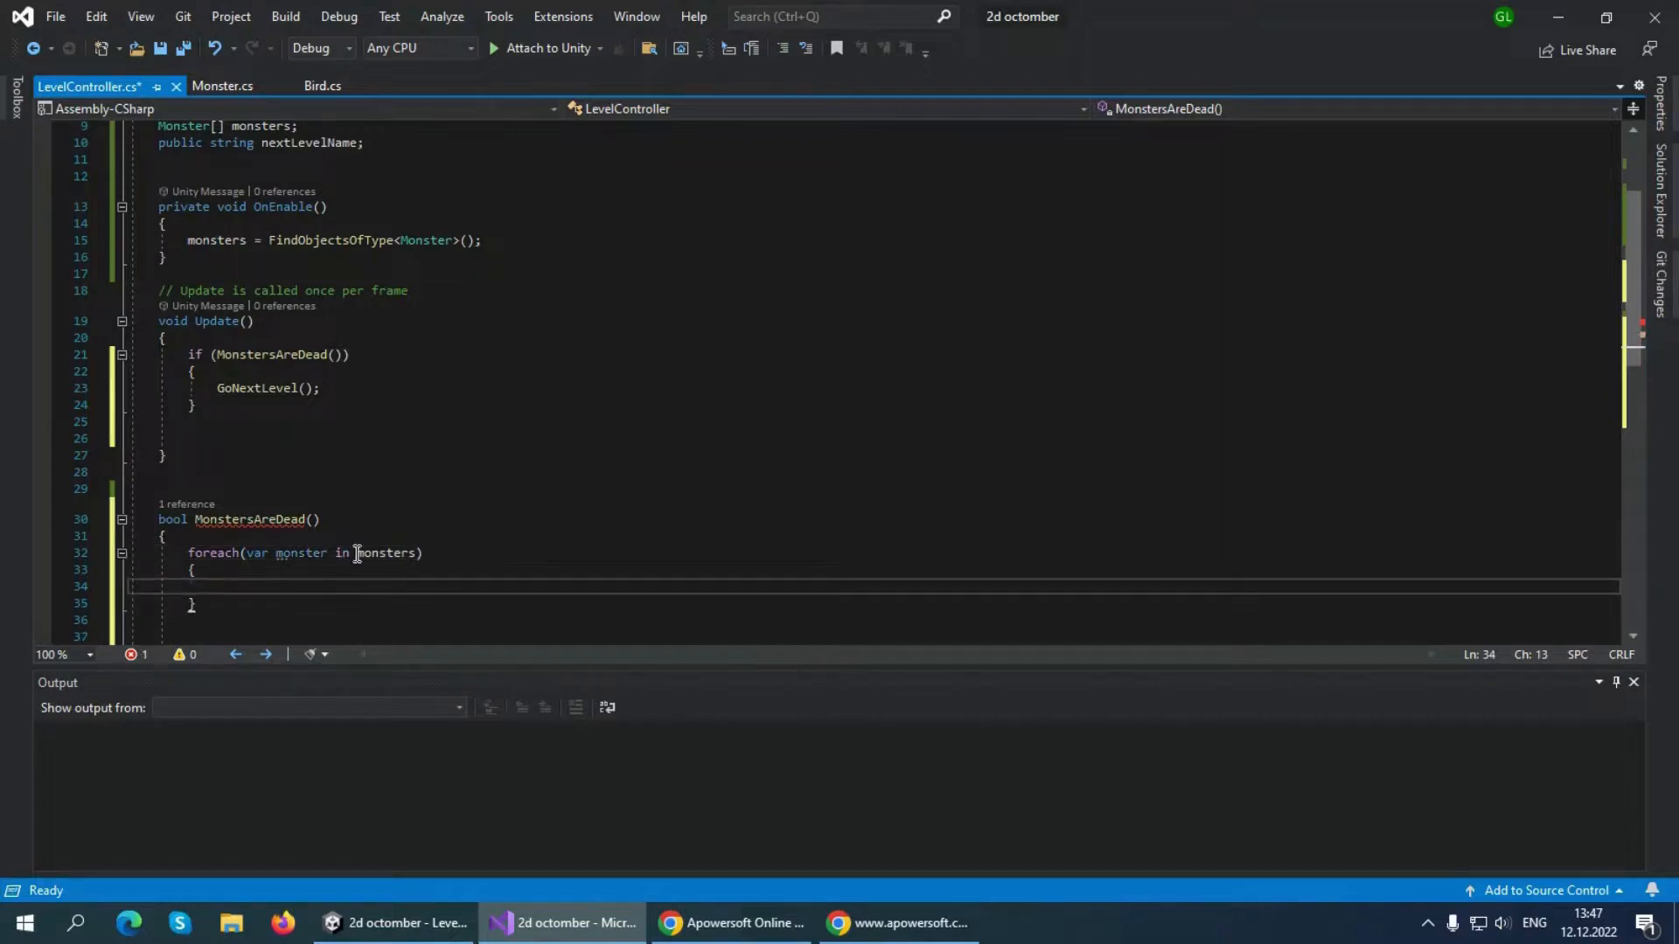
# Inside the foreach loop, add an "if (monster.gameObject.activeSelf)" statement with an empty braced block
pyautogui.write('if ')
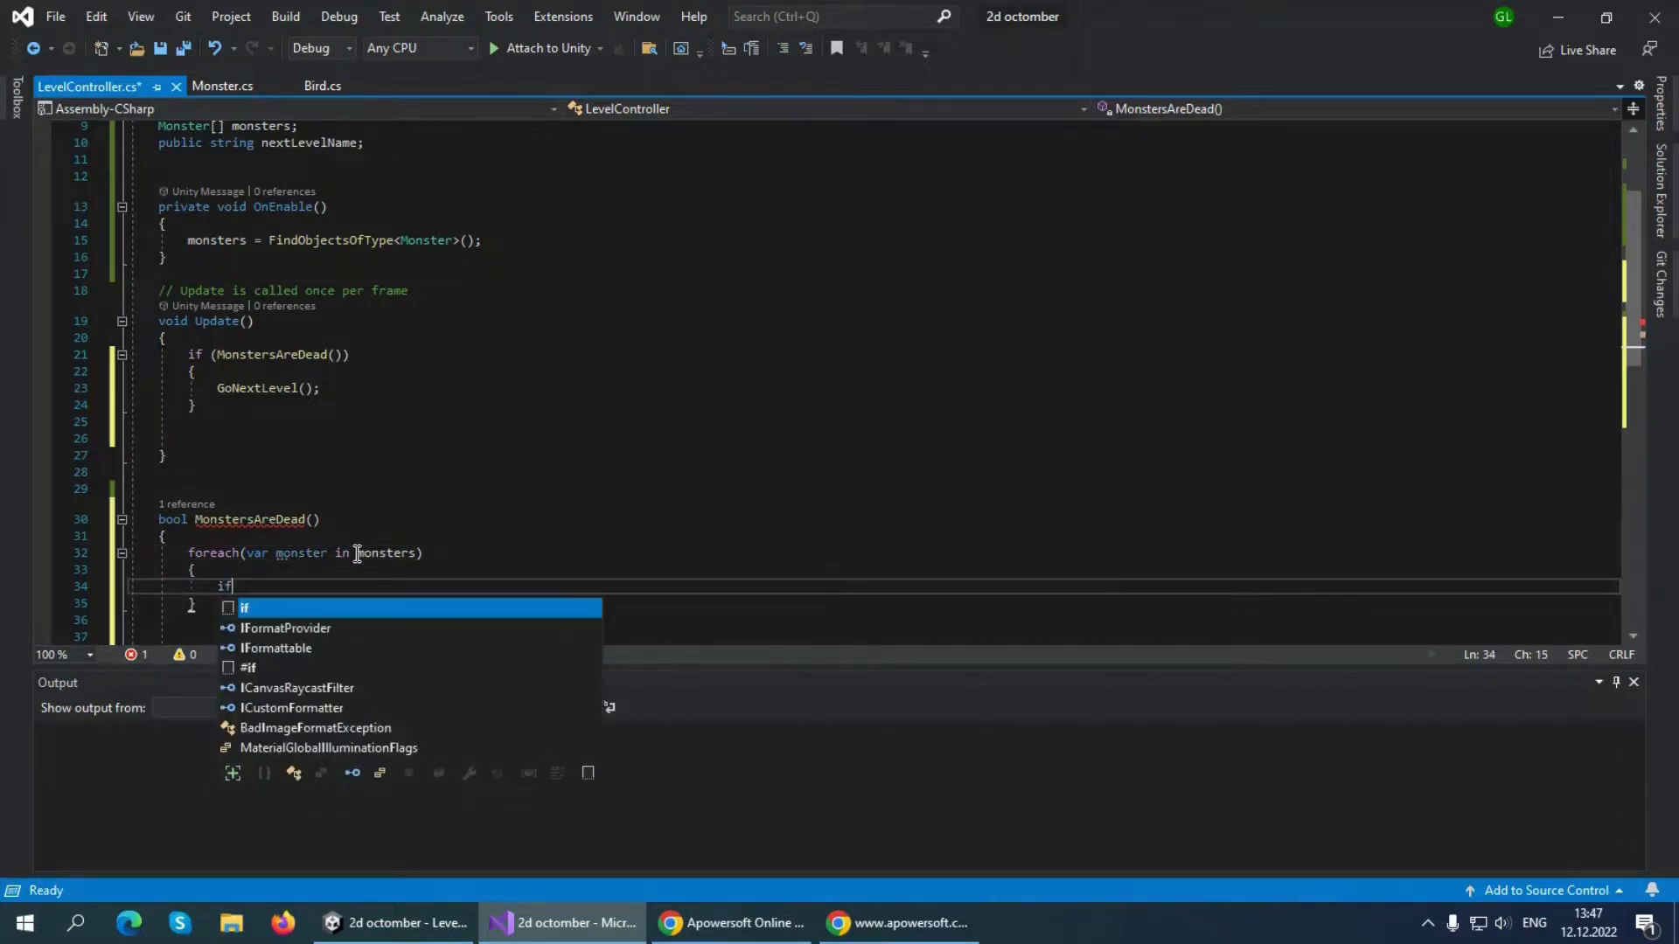
pyautogui.write('(monster')
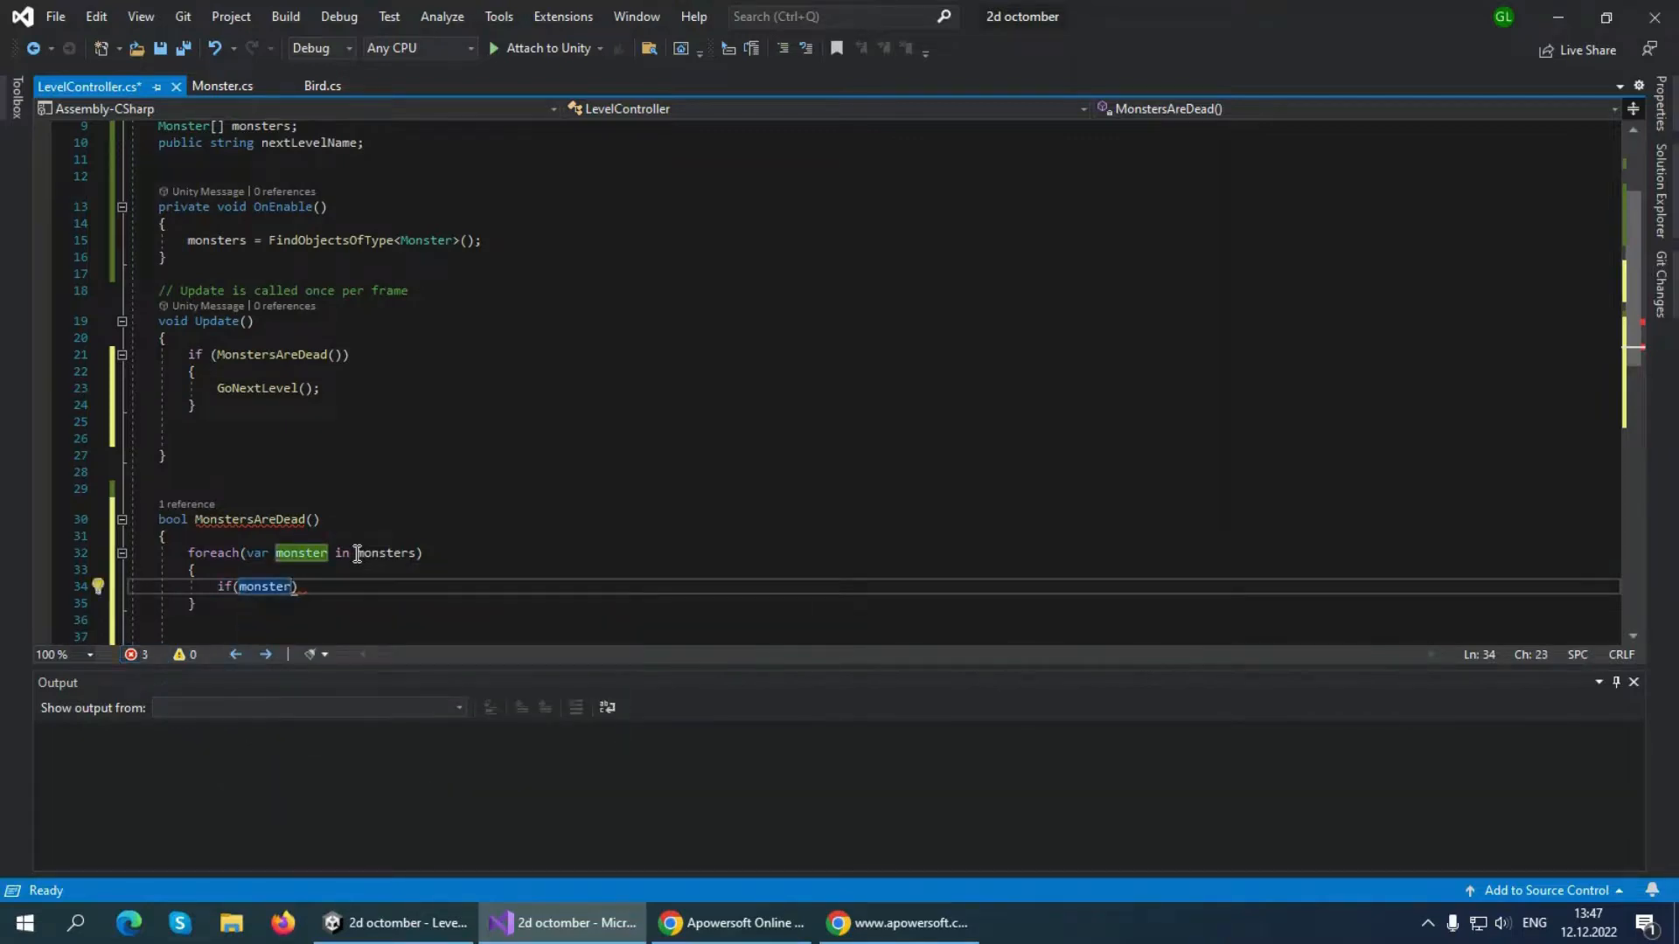
pyautogui.write('.gameObject')
pyautogui.write('.acti')
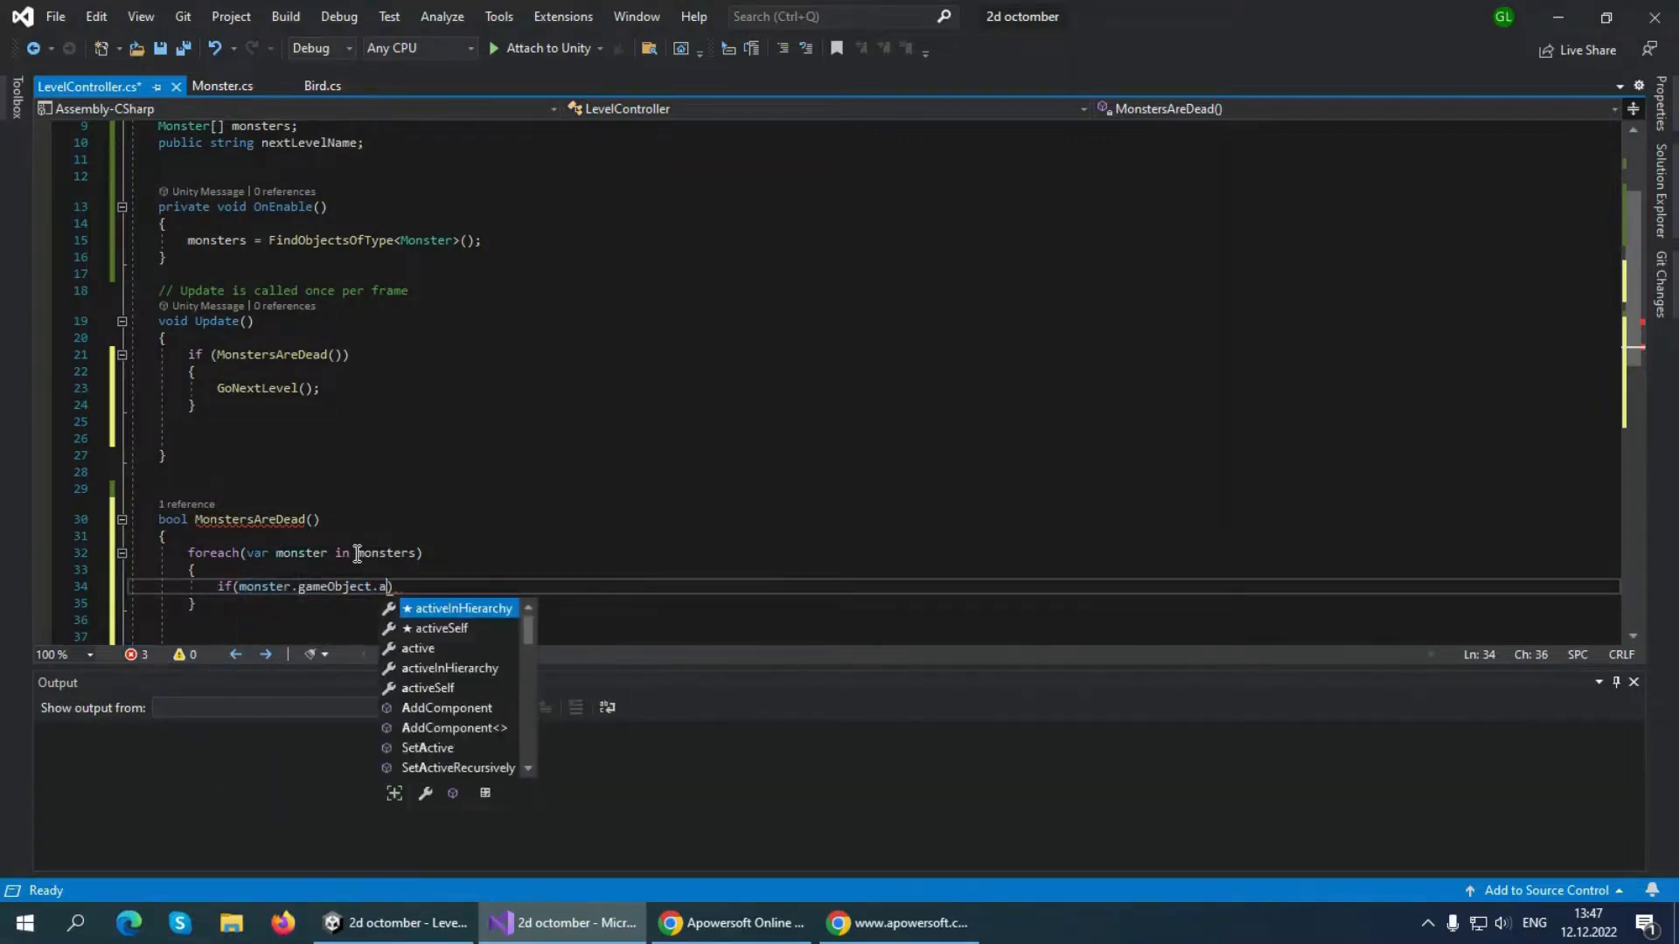
pyautogui.write('veSelf')
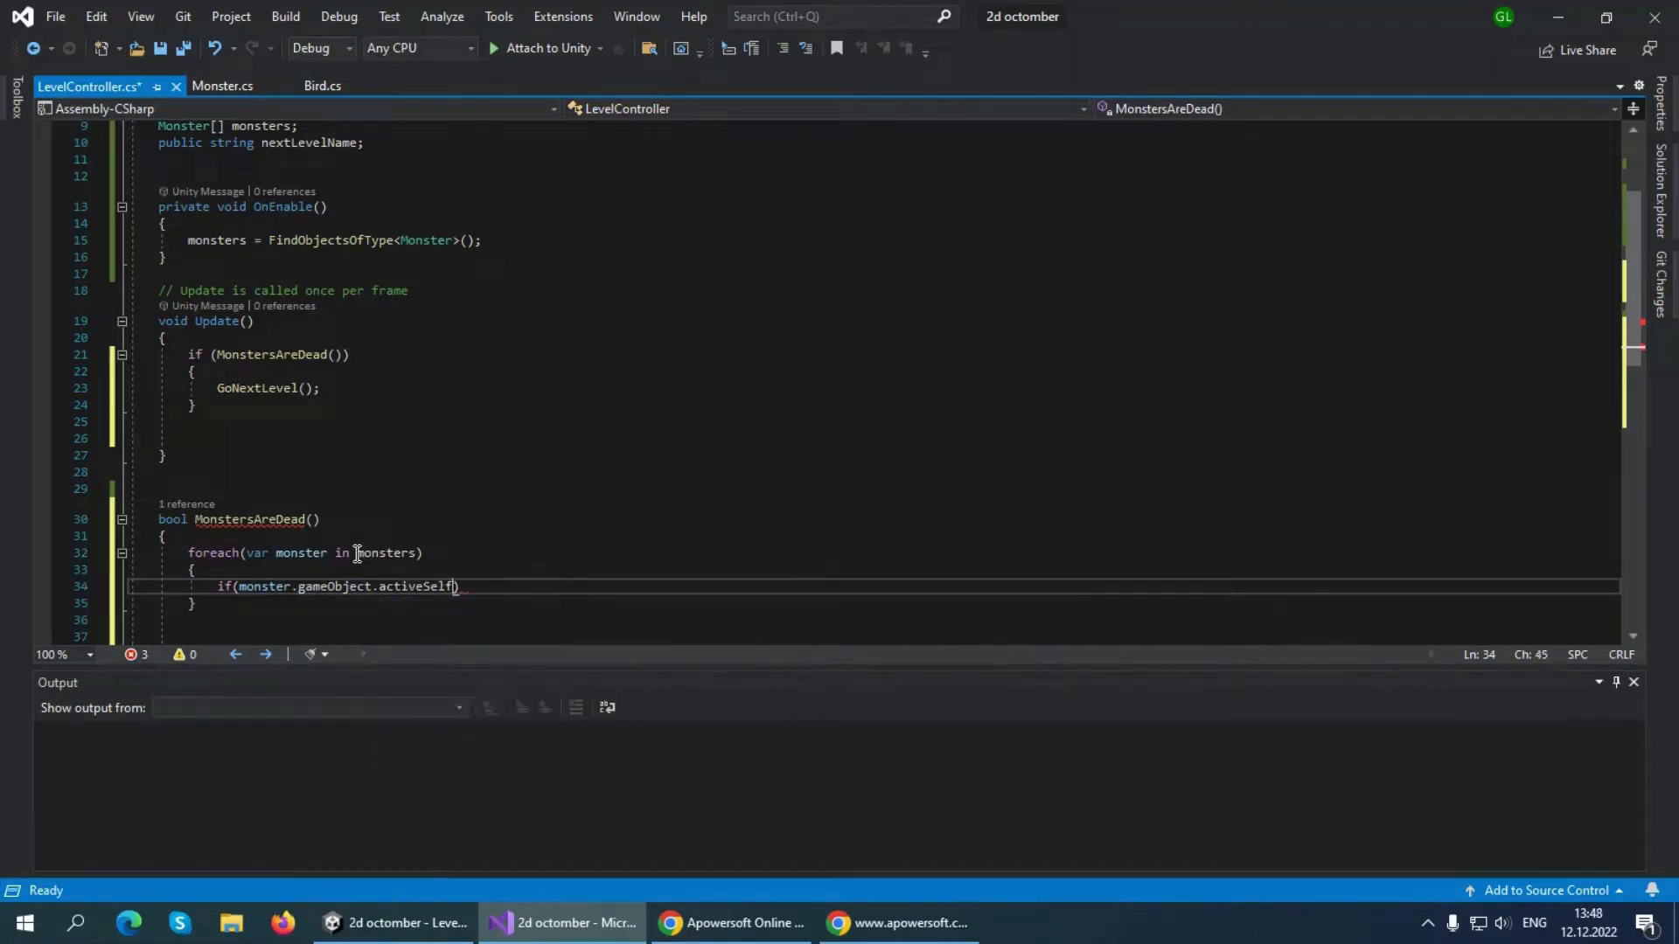
pyautogui.press('Right')
pyautogui.write('{')
pyautogui.press('Return')
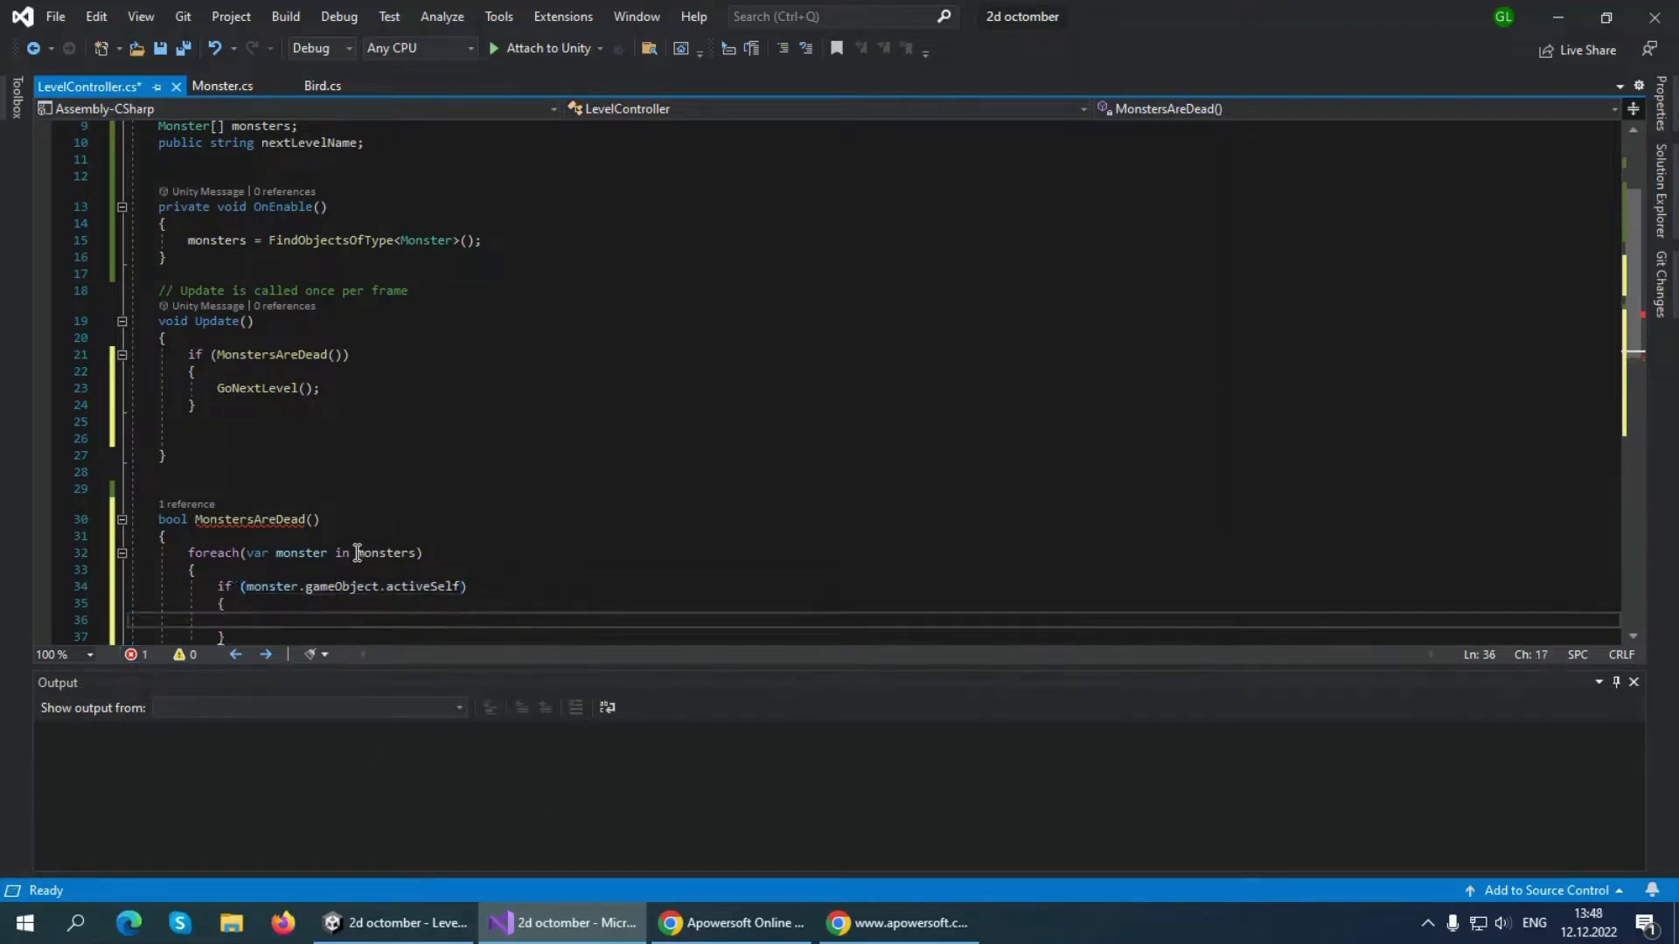
# Inside the activeSelf if block of MonstersAreDead, add the statement "return false;"
pyautogui.scroll(-1, 349, 505)
pyautogui.write('ret')
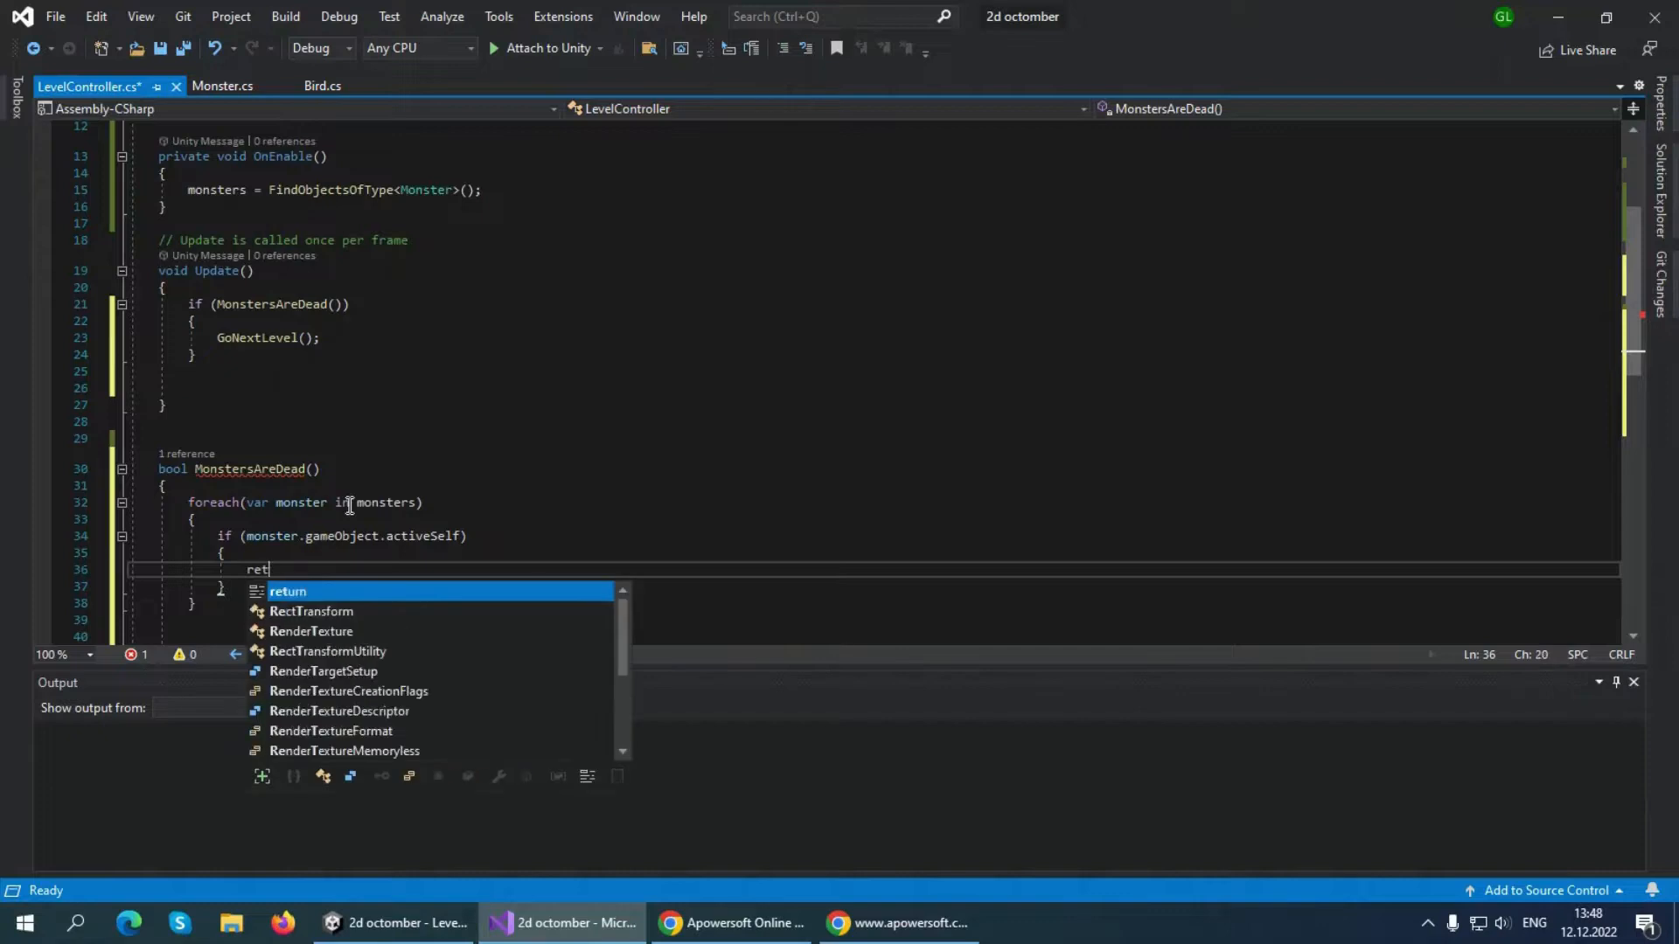
pyautogui.write('urn false;')
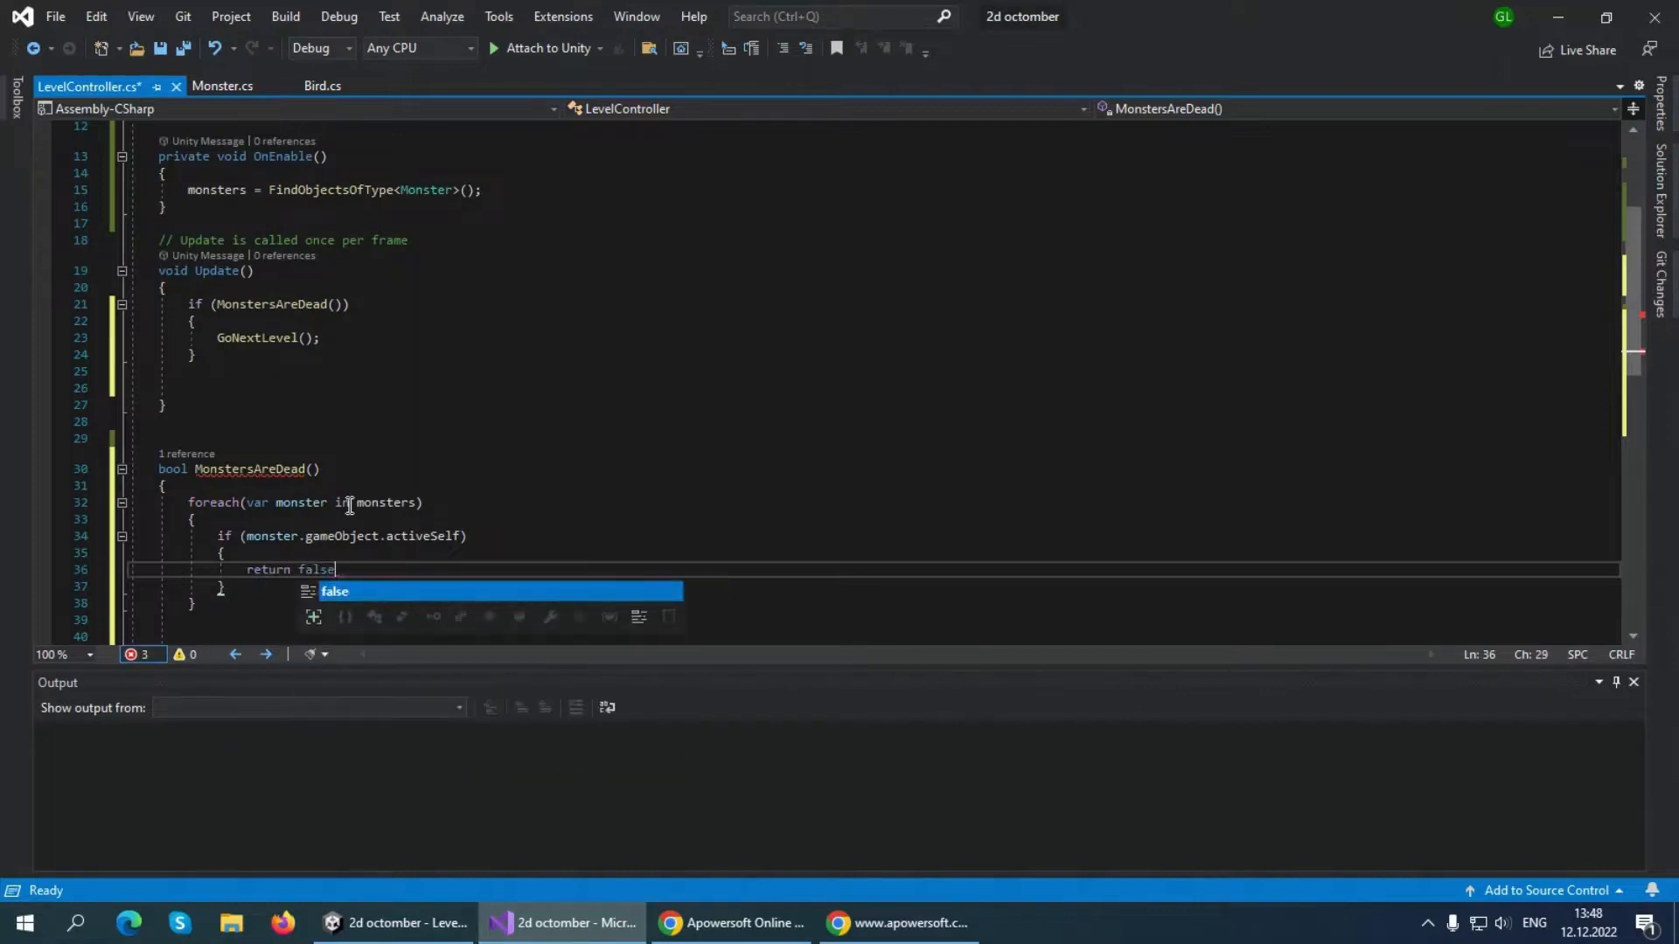
# After the foreach loop in MonstersAreDead, add a blank line and "return true;", and save the script
pyautogui.click(299, 614)
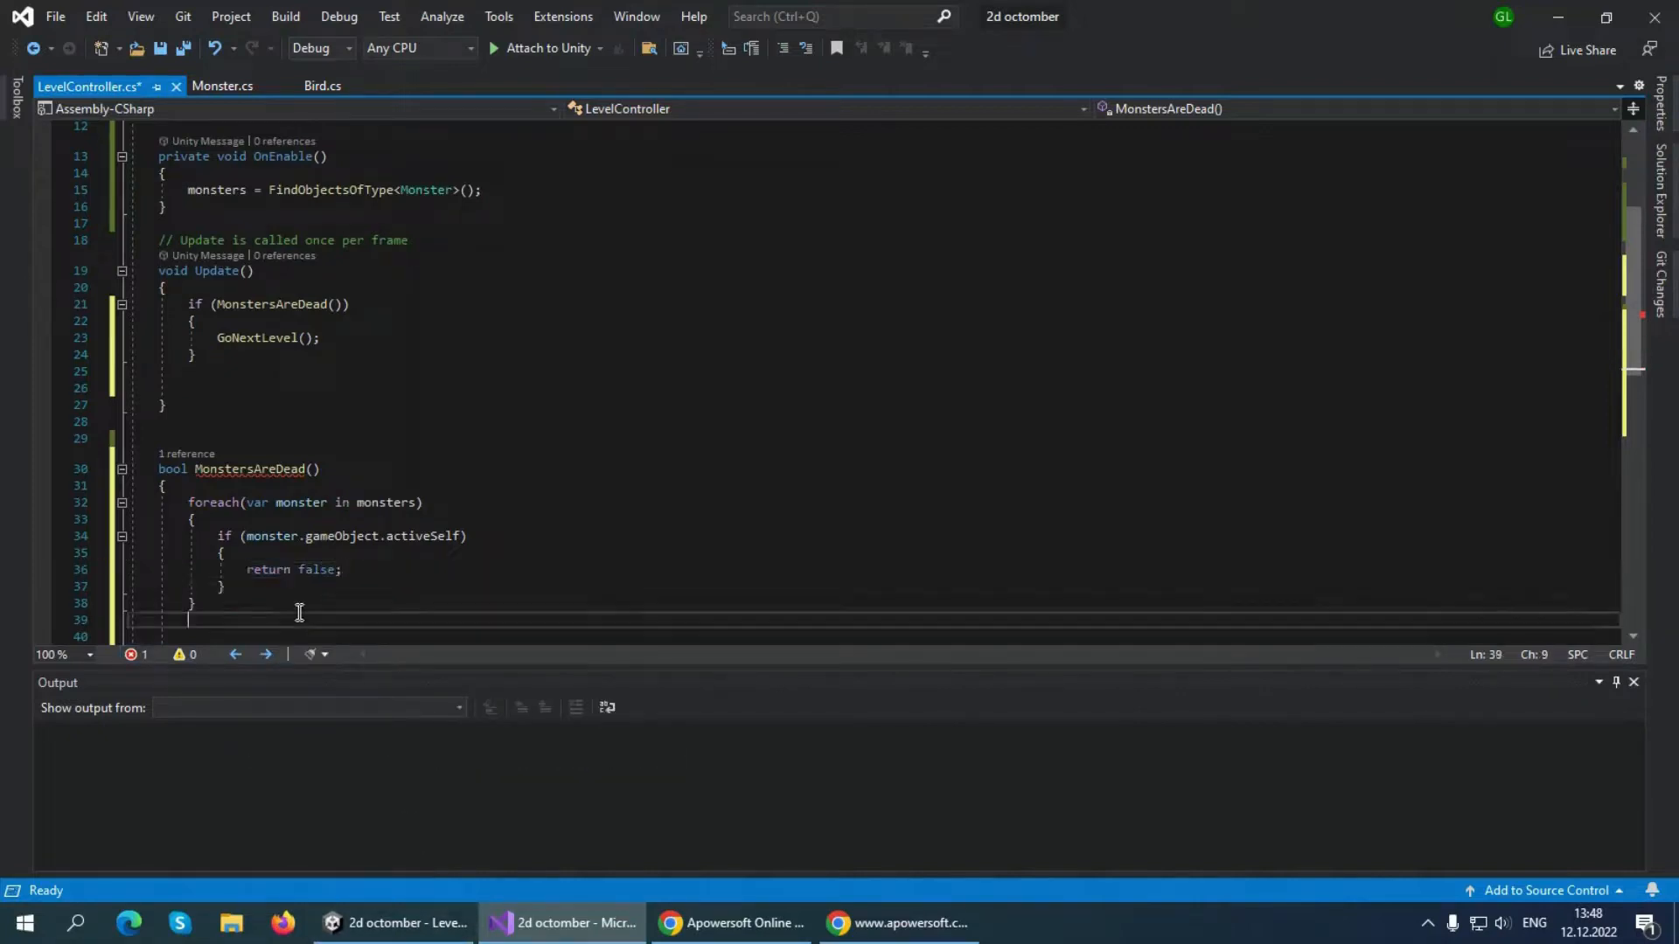
pyautogui.press('Return')
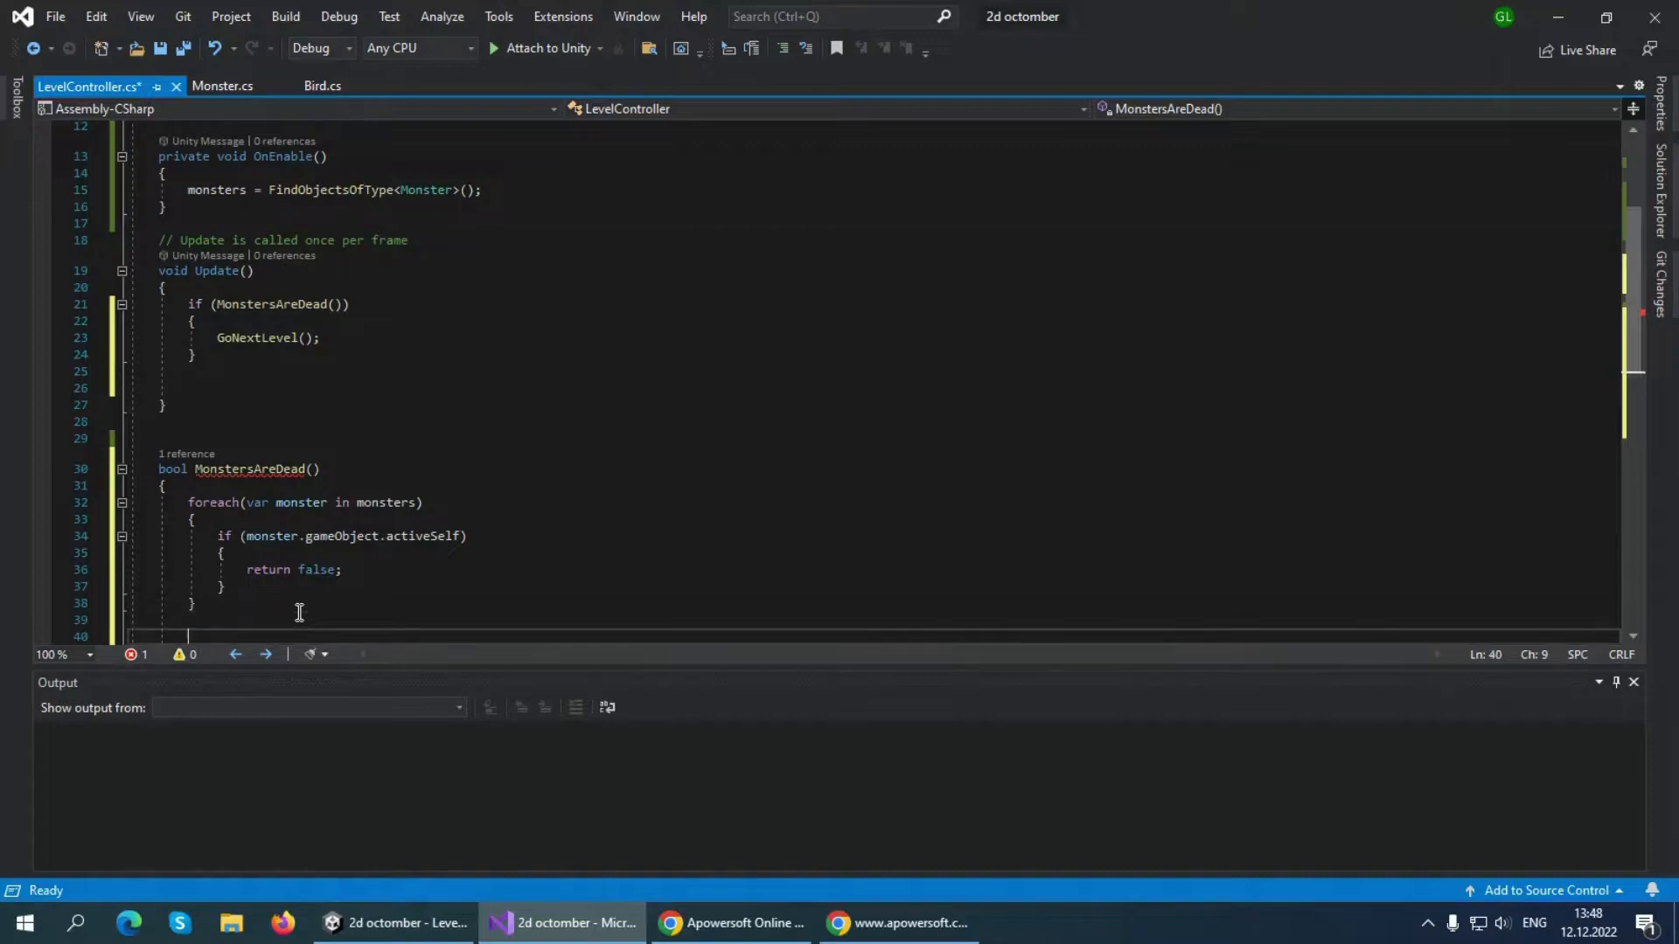
pyautogui.write('return true;')
pyautogui.scroll(-2, 323, 590)
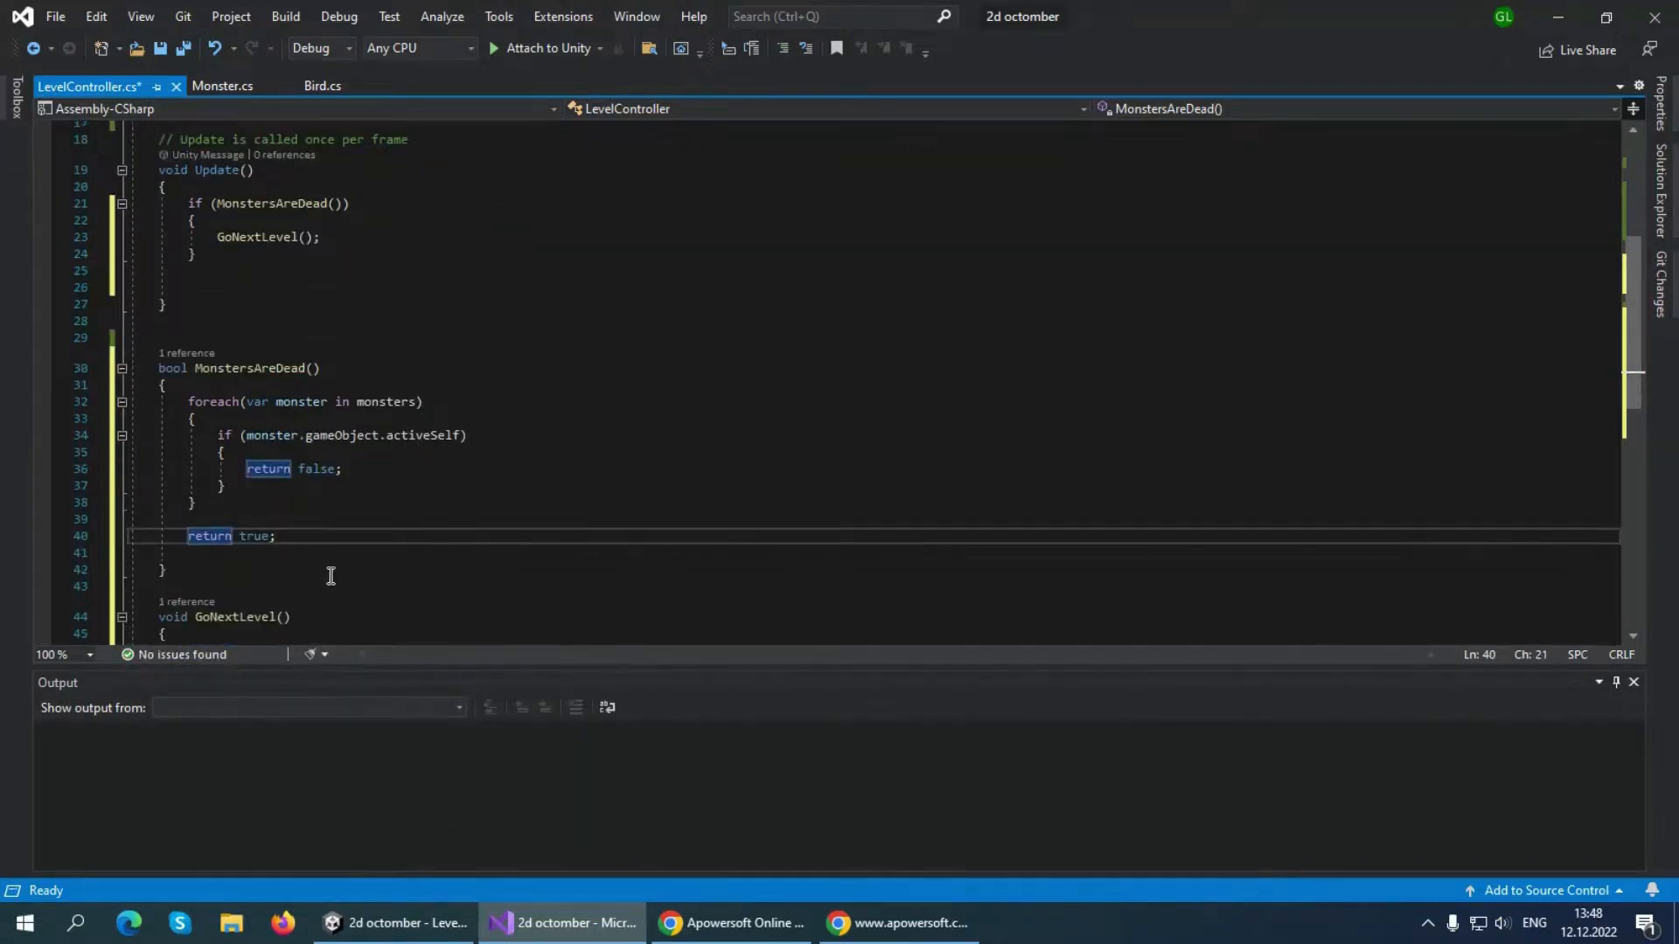
pyautogui.hotkey('ctrl', 's')
# Examine the Level1 scene in Unity alongside the MonstersAreDead code and the collision code that deactivates monsters in Monster.cs in Visual Studio
pyautogui.click(400, 923)
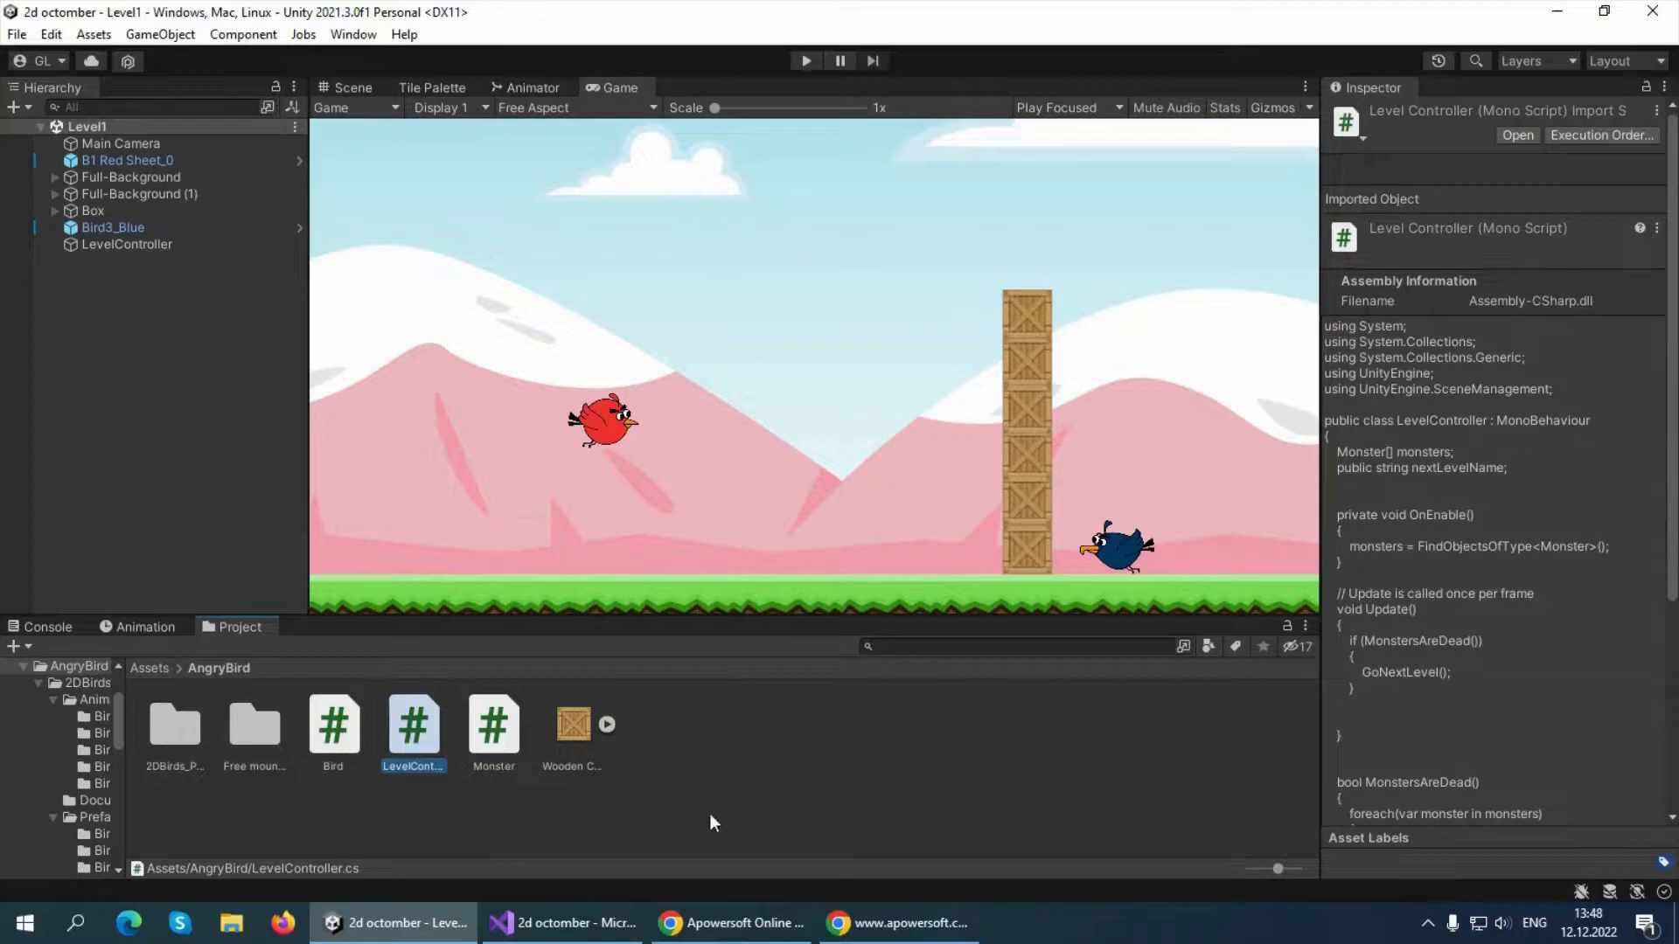
pyautogui.click(618, 927)
pyautogui.click(379, 934)
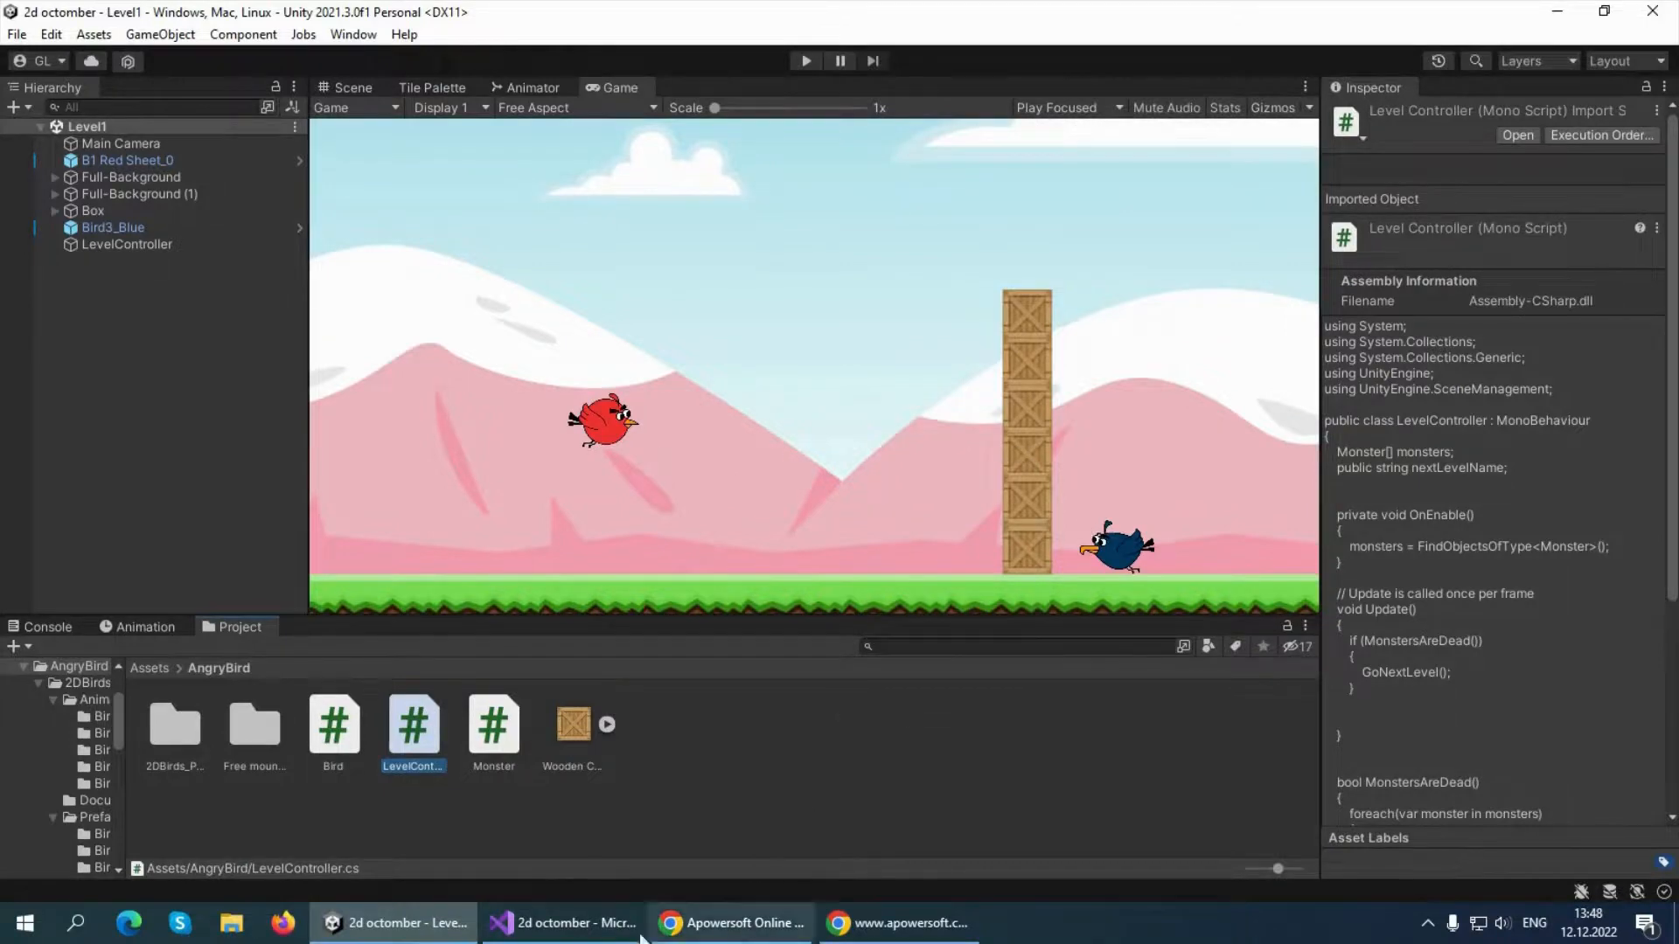
pyautogui.click(564, 923)
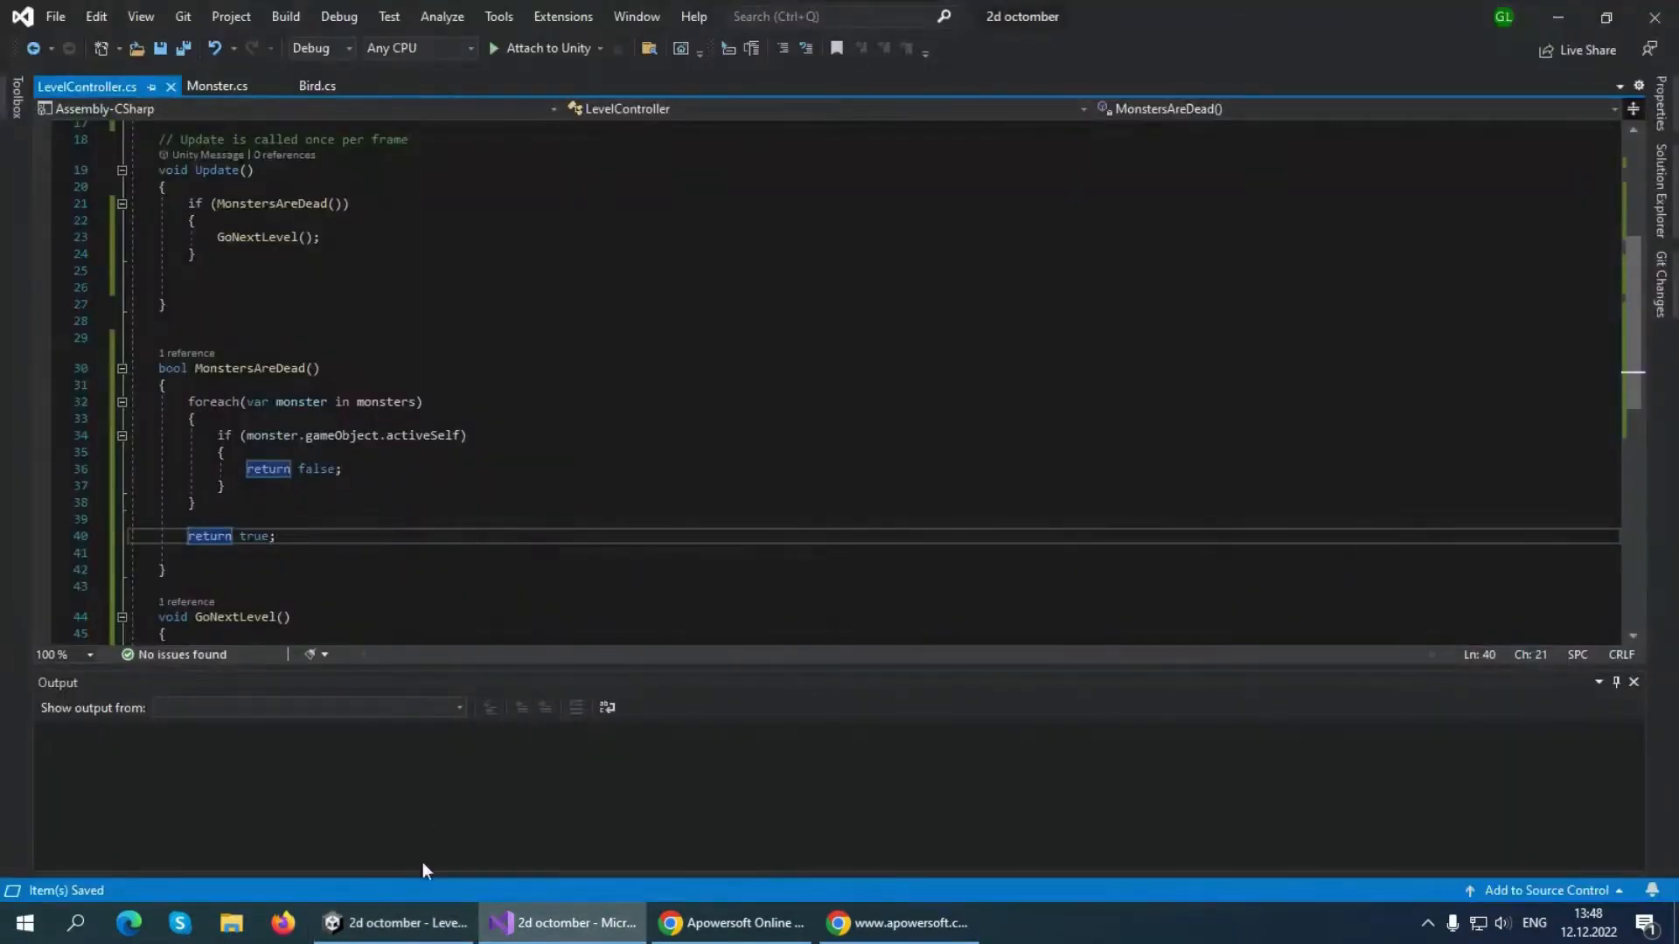
pyautogui.click(411, 923)
pyautogui.click(525, 941)
pyautogui.click(218, 87)
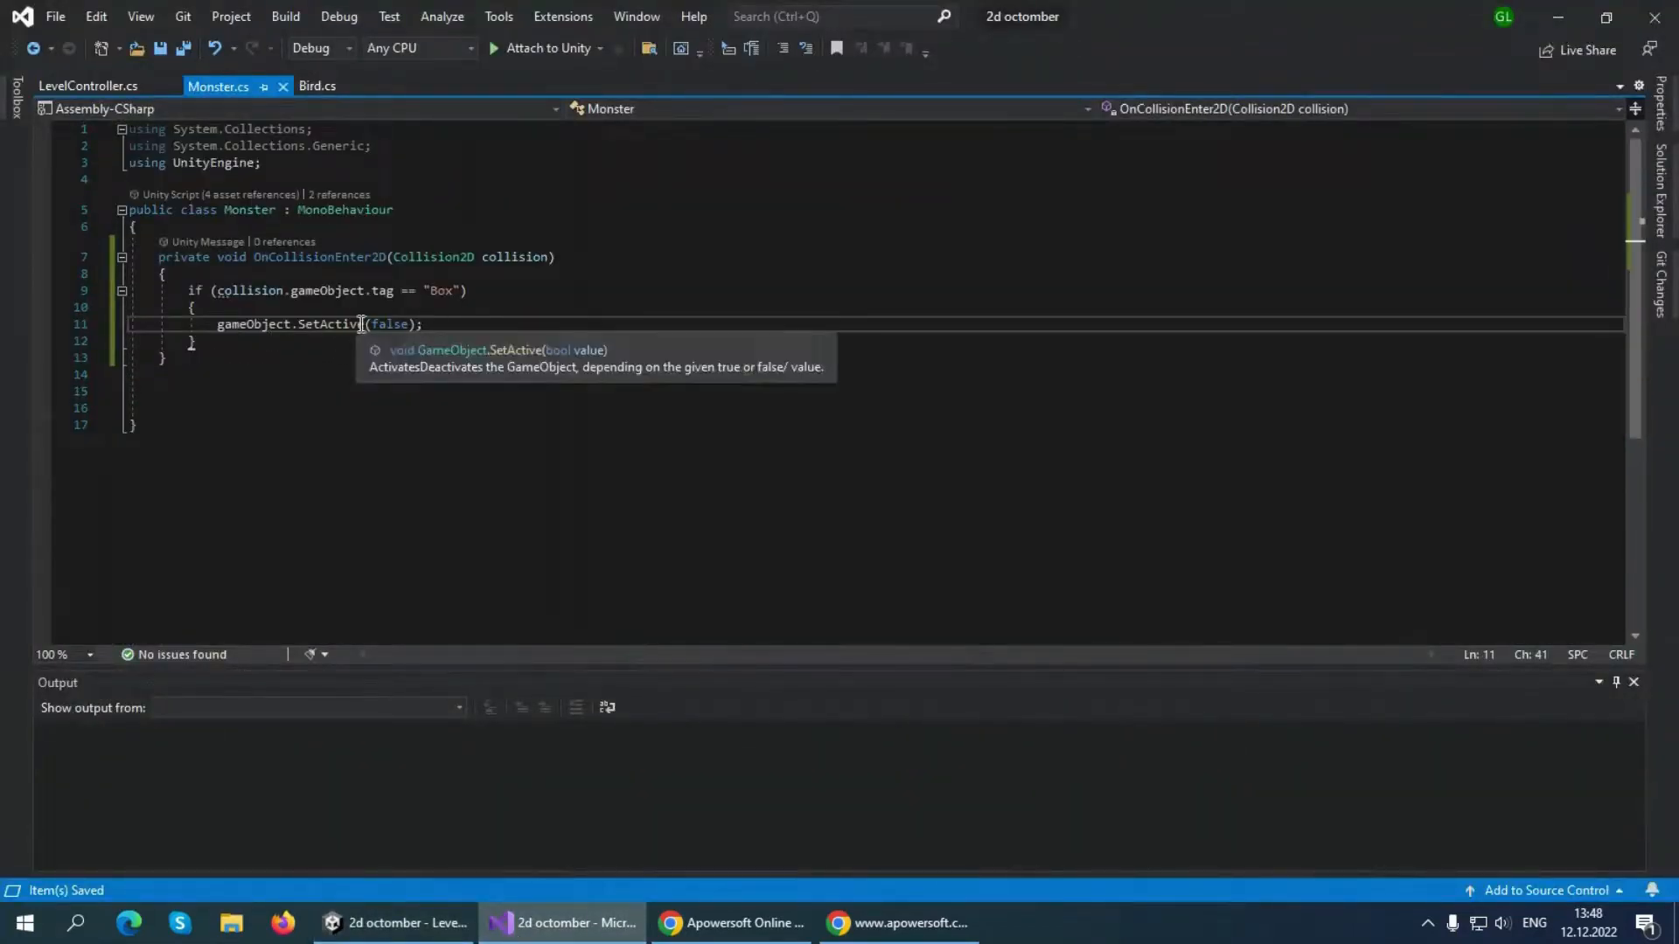
pyautogui.click(393, 923)
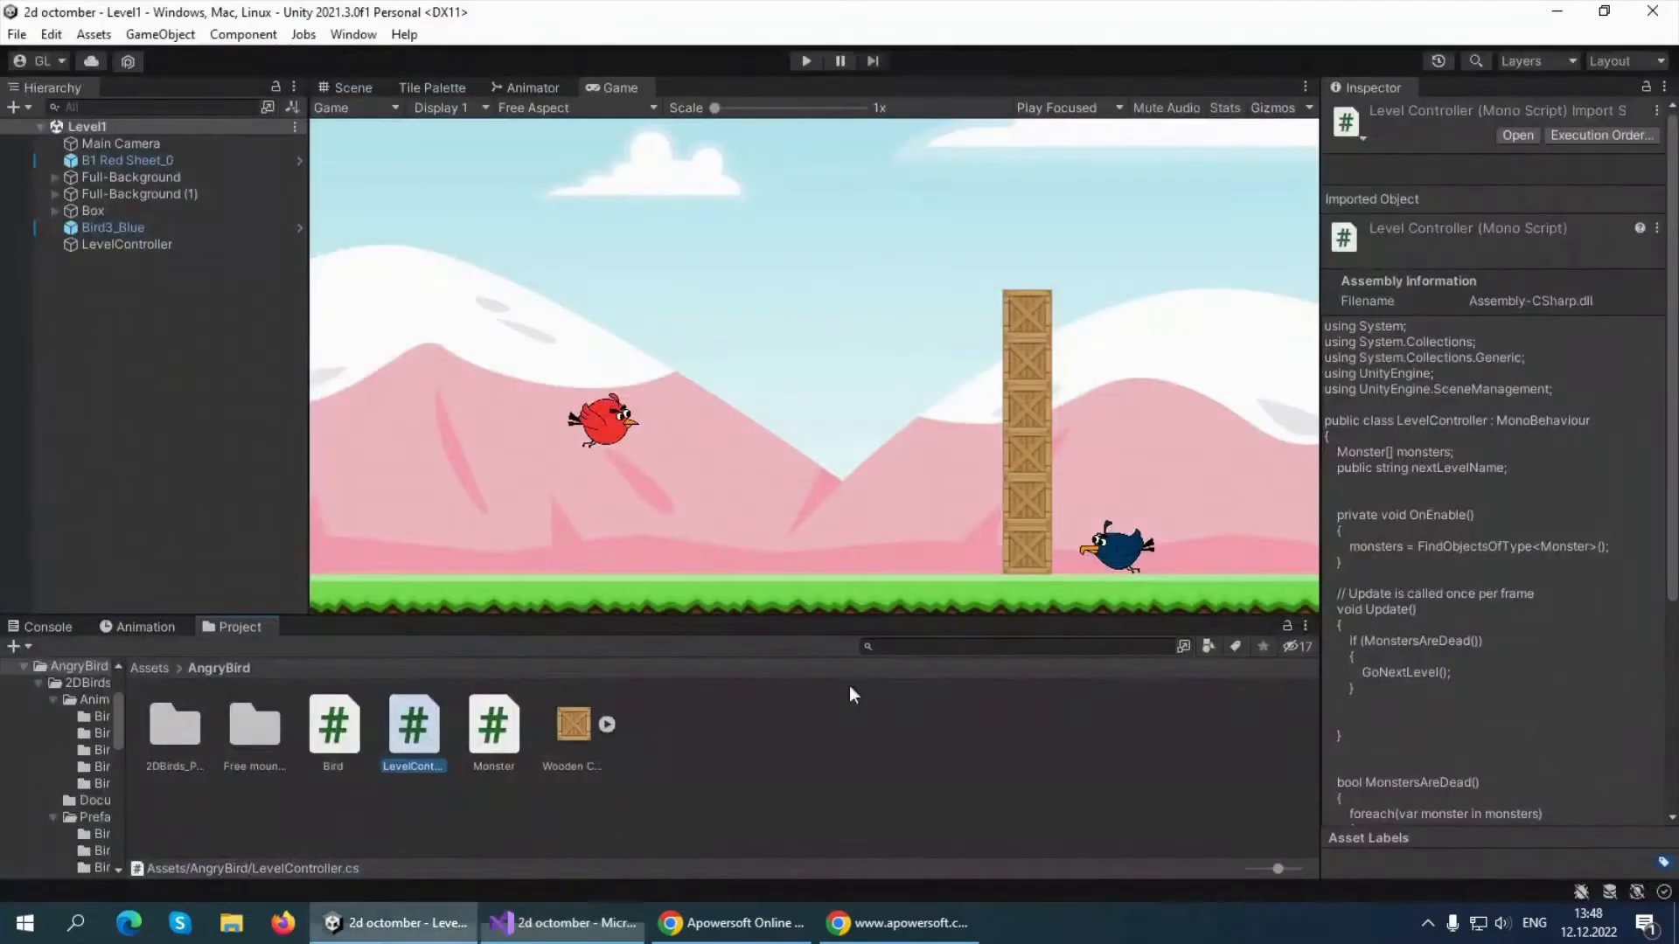
pyautogui.click(569, 923)
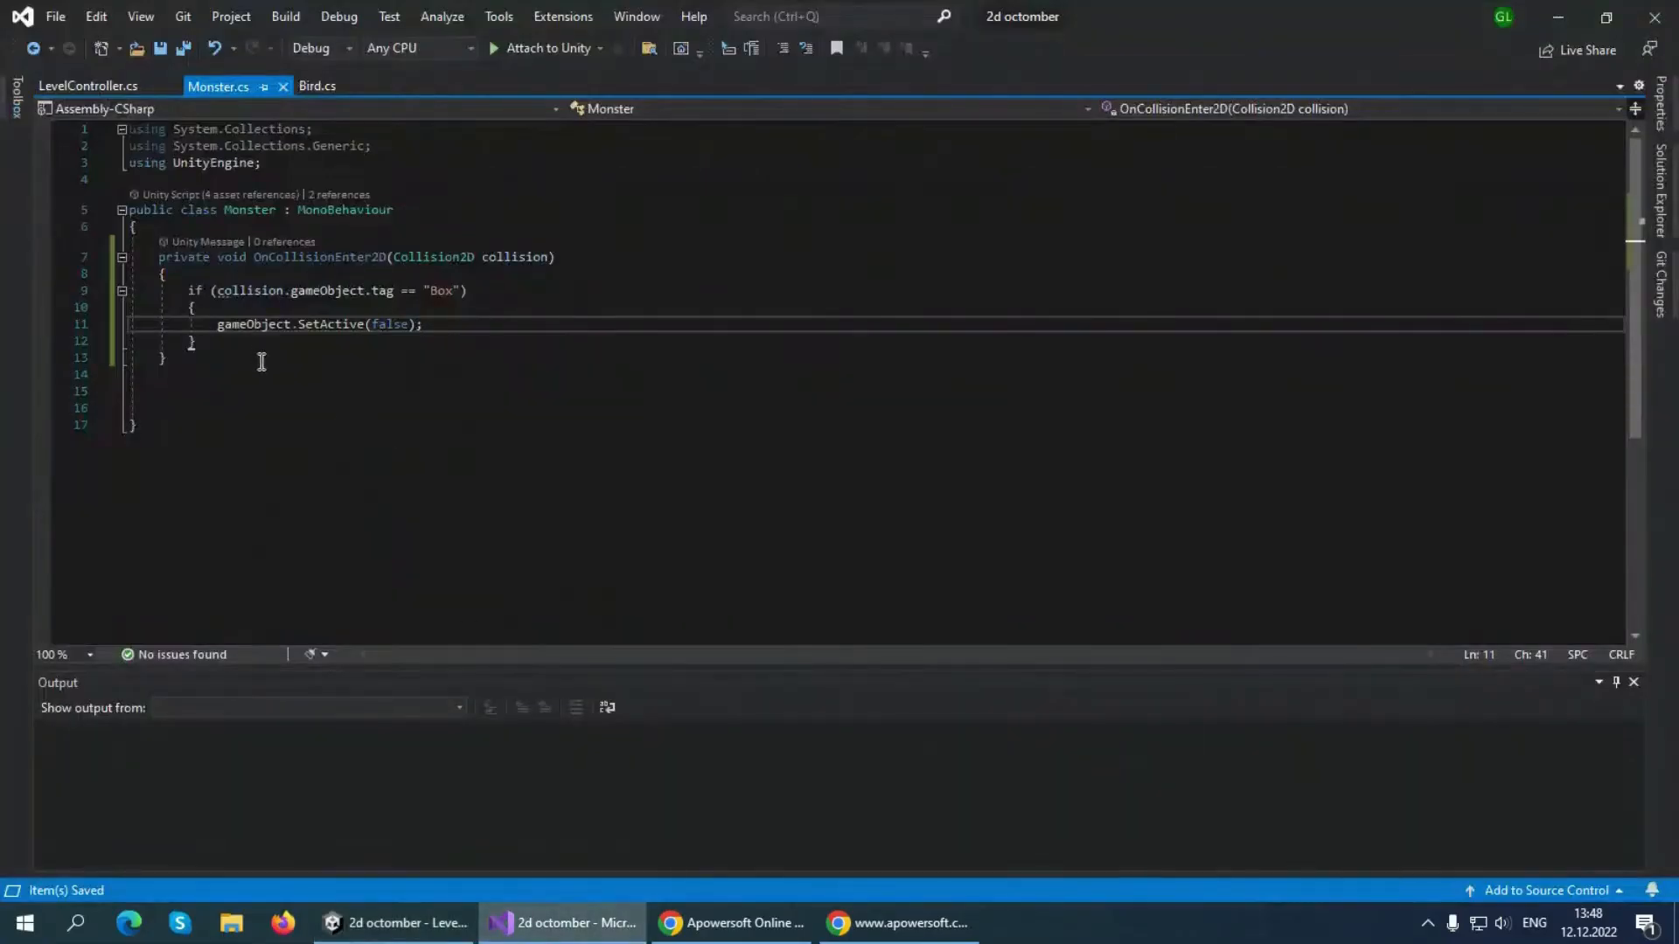
pyautogui.click(378, 925)
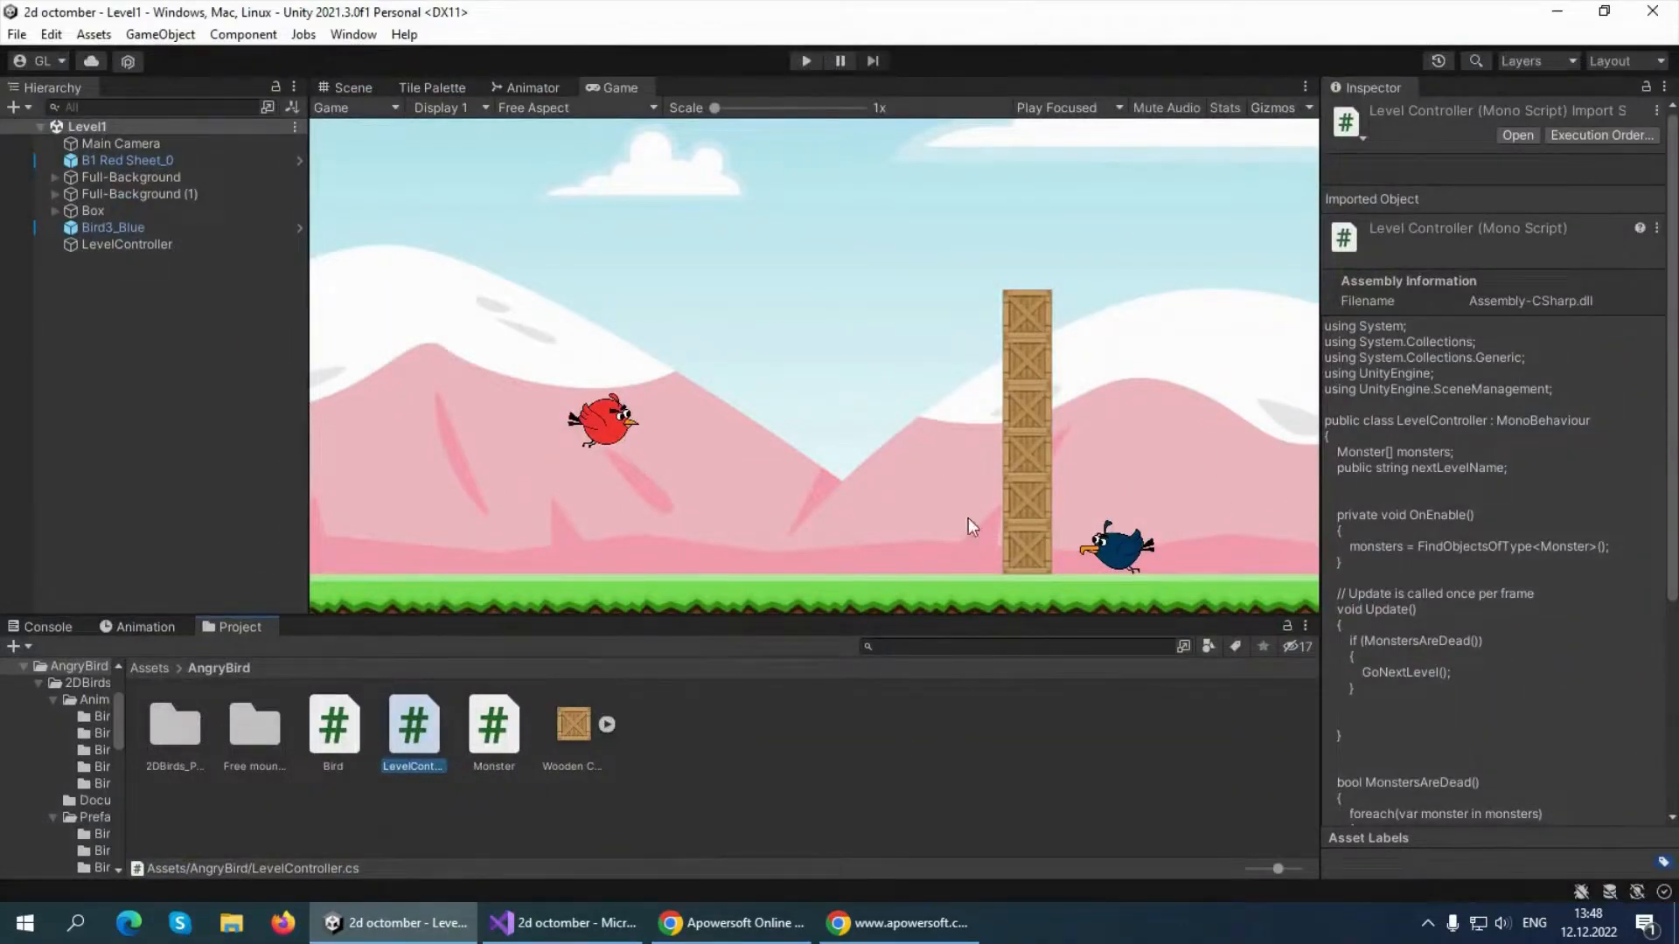
pyautogui.click(568, 923)
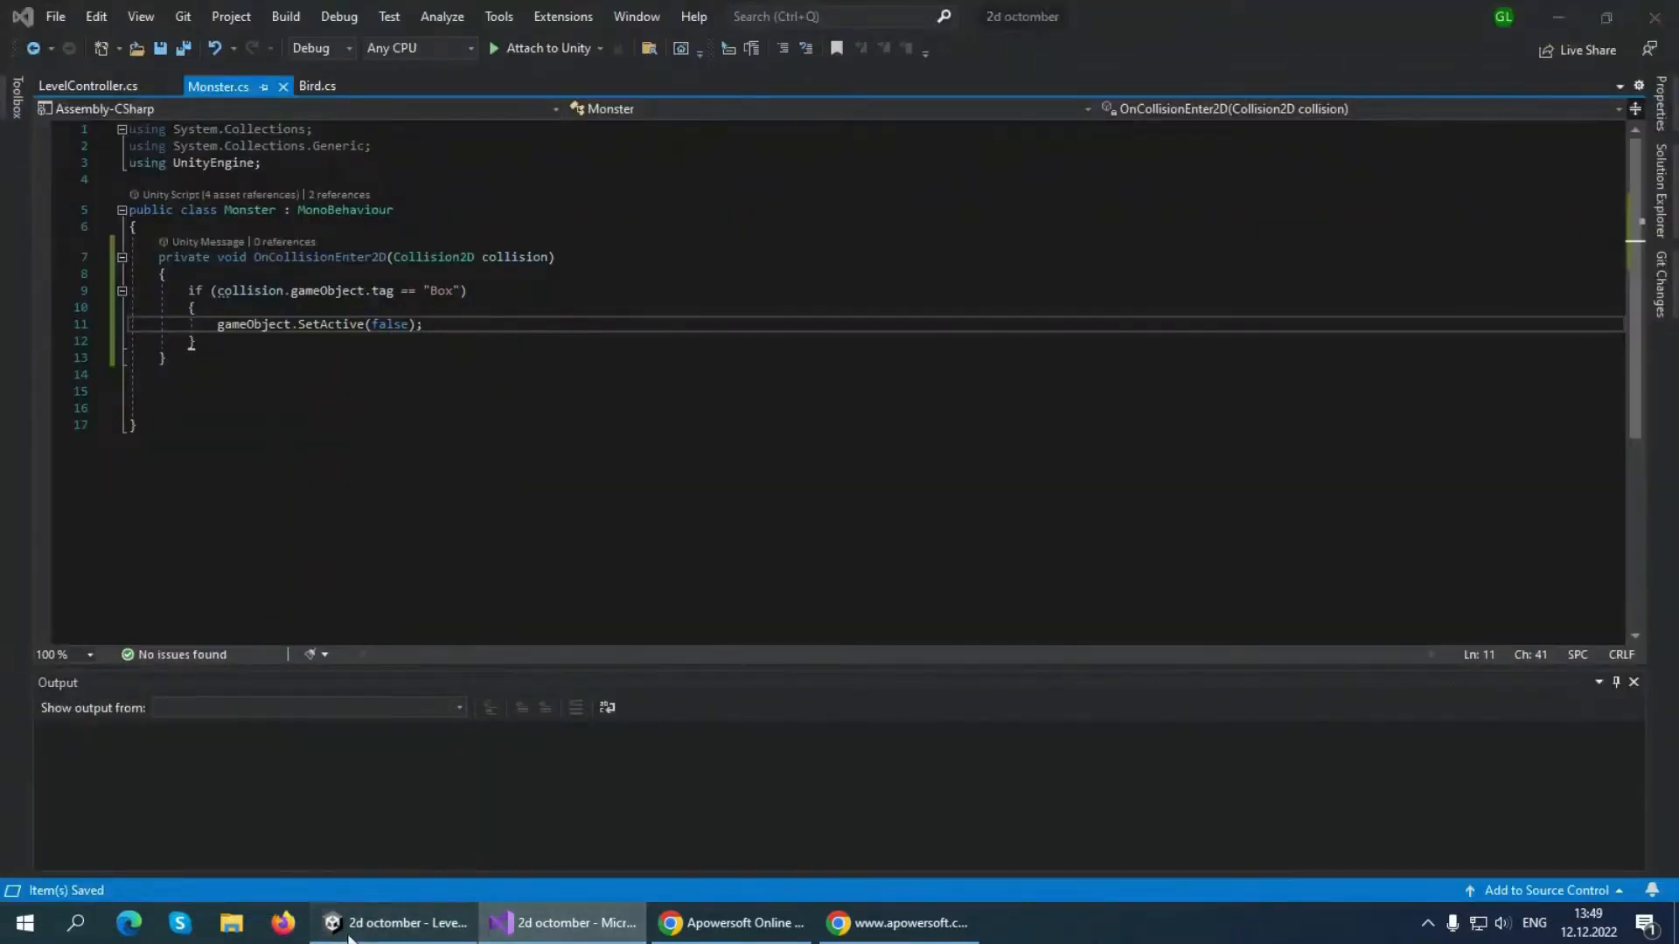
pyautogui.click(389, 923)
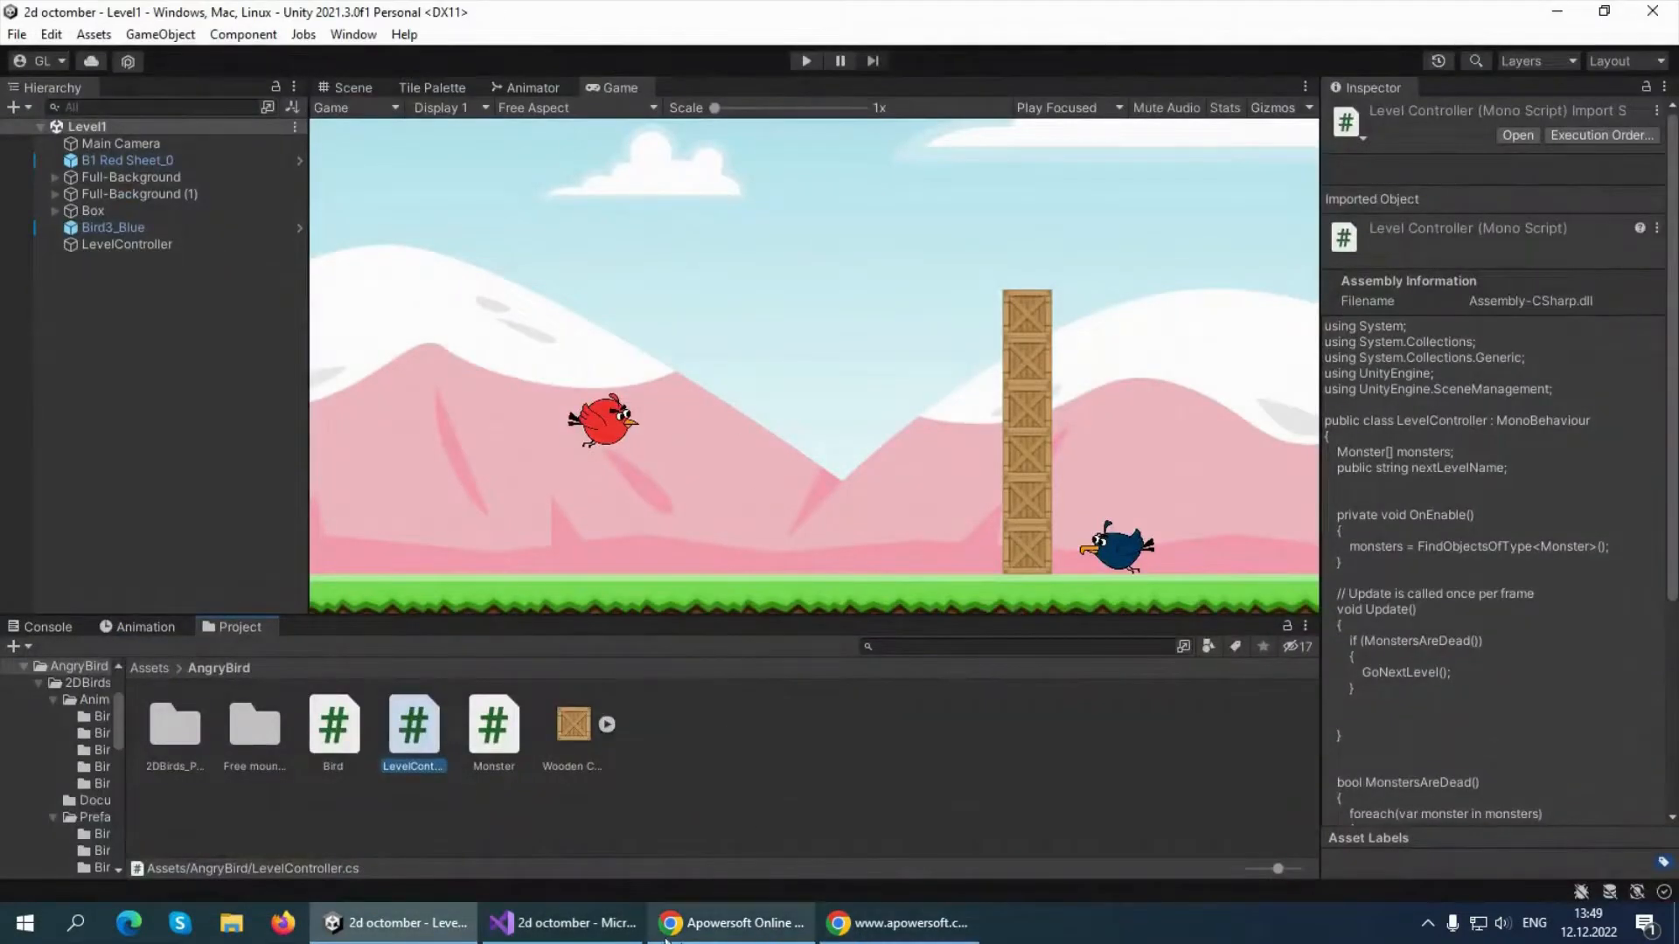
pyautogui.click(568, 922)
# Return to LevelController.cs and add an extra blank line inside the GoNextLevel body
pyautogui.click(103, 91)
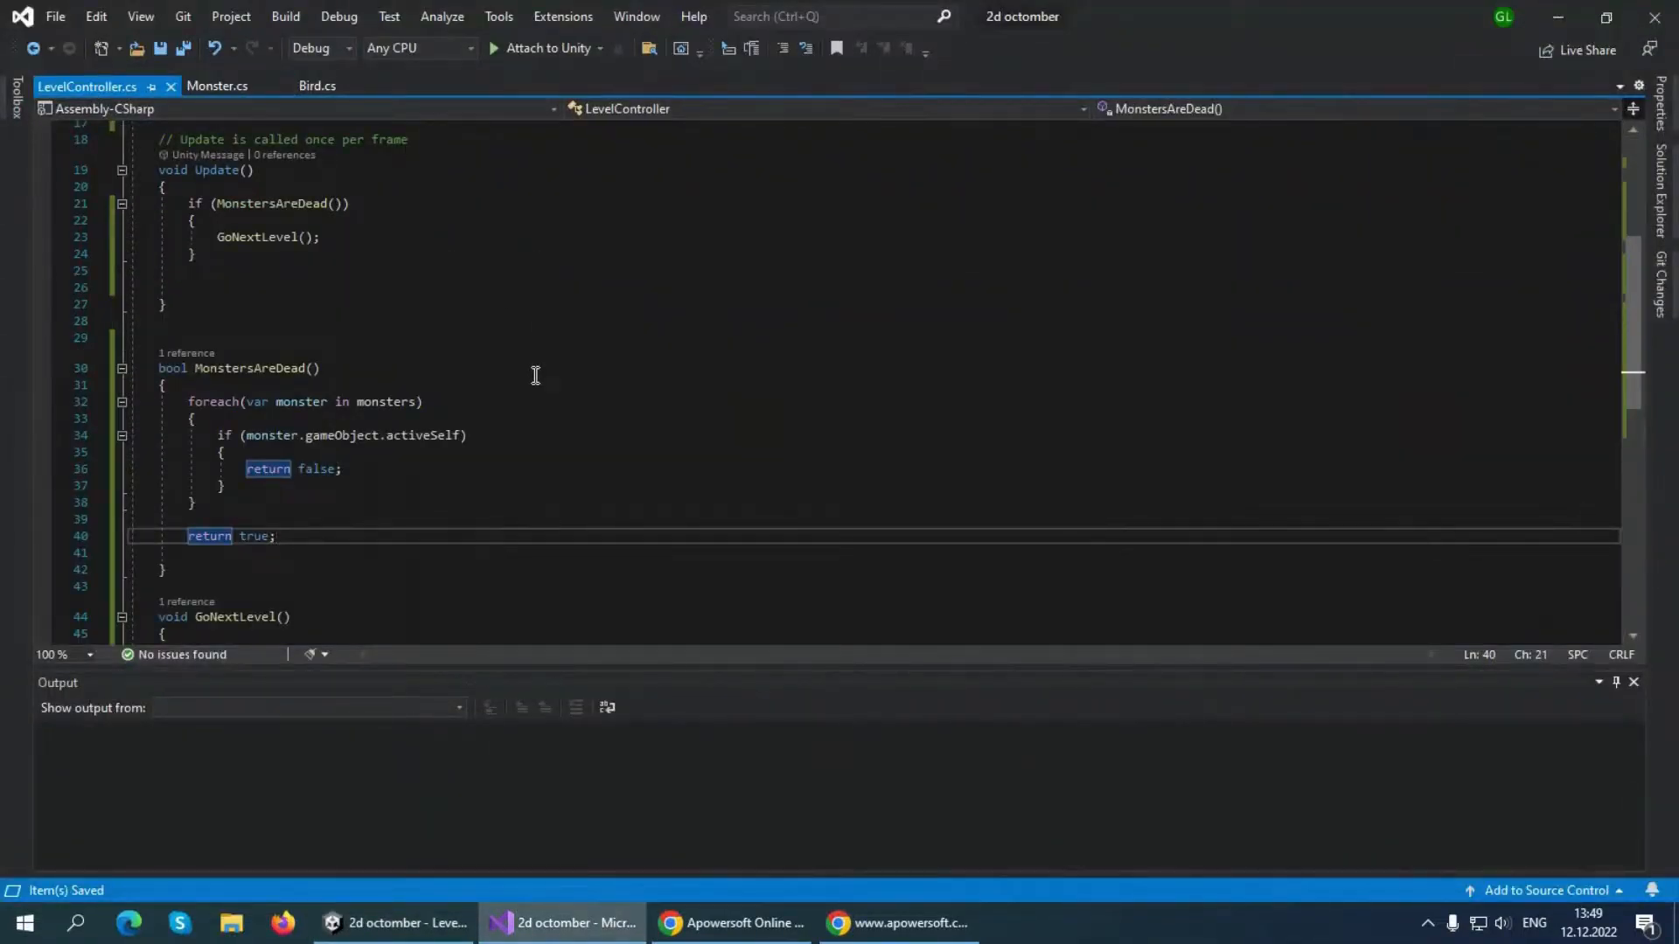
pyautogui.scroll(-3, 407, 395)
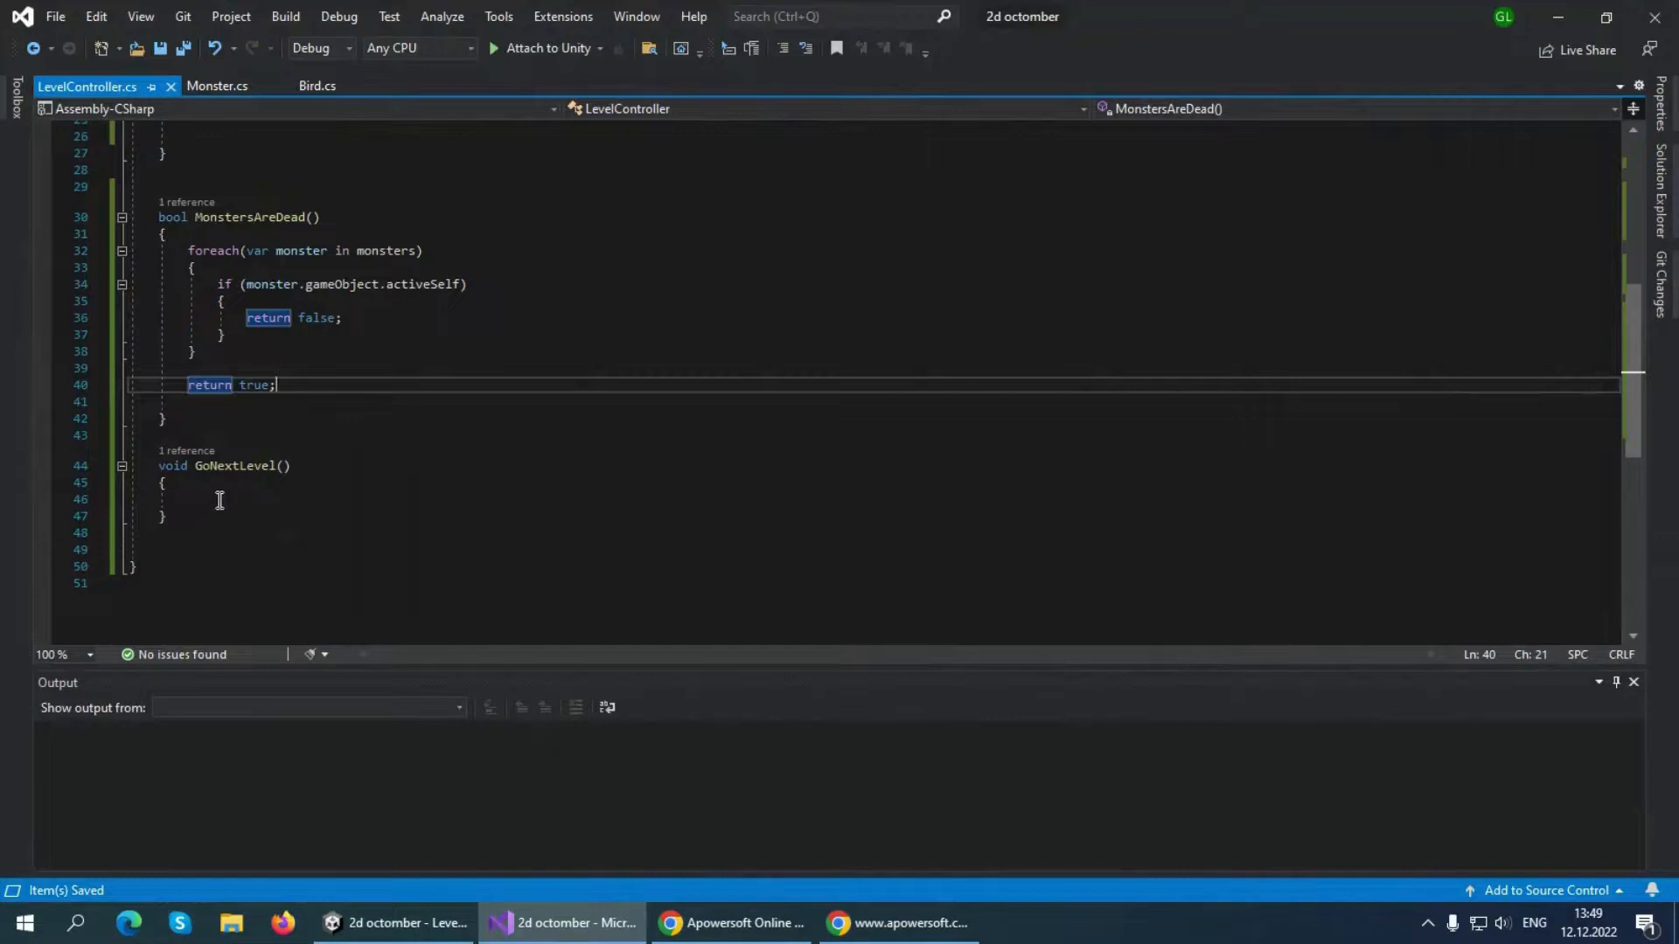
pyautogui.click(215, 495)
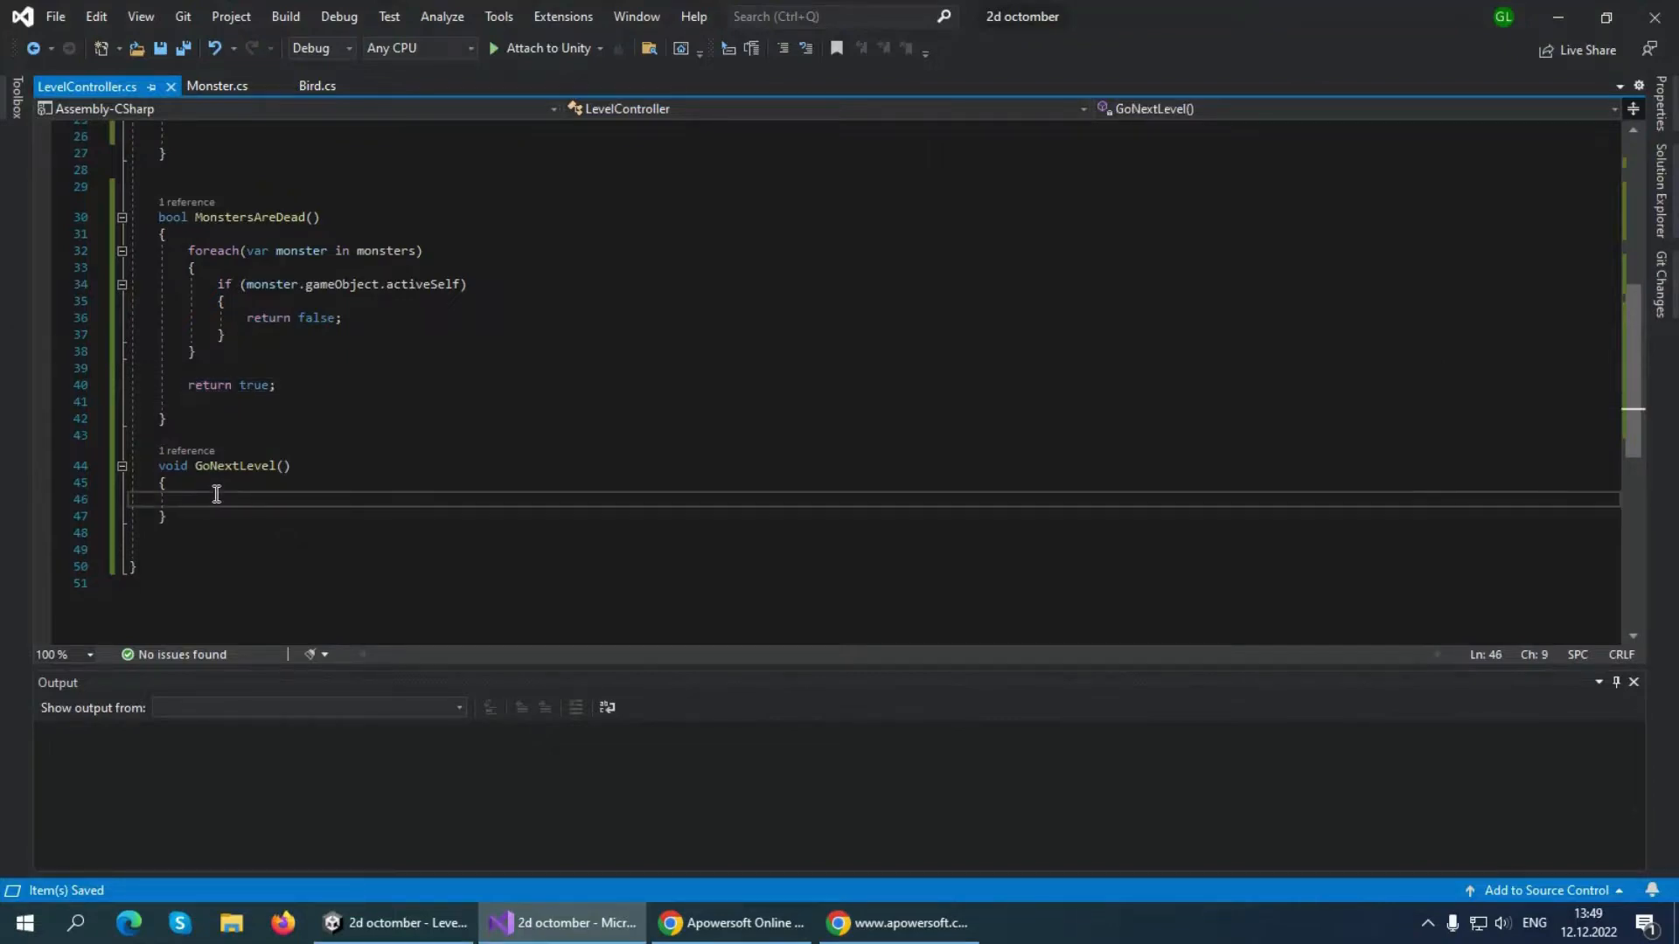
pyautogui.press('Return')
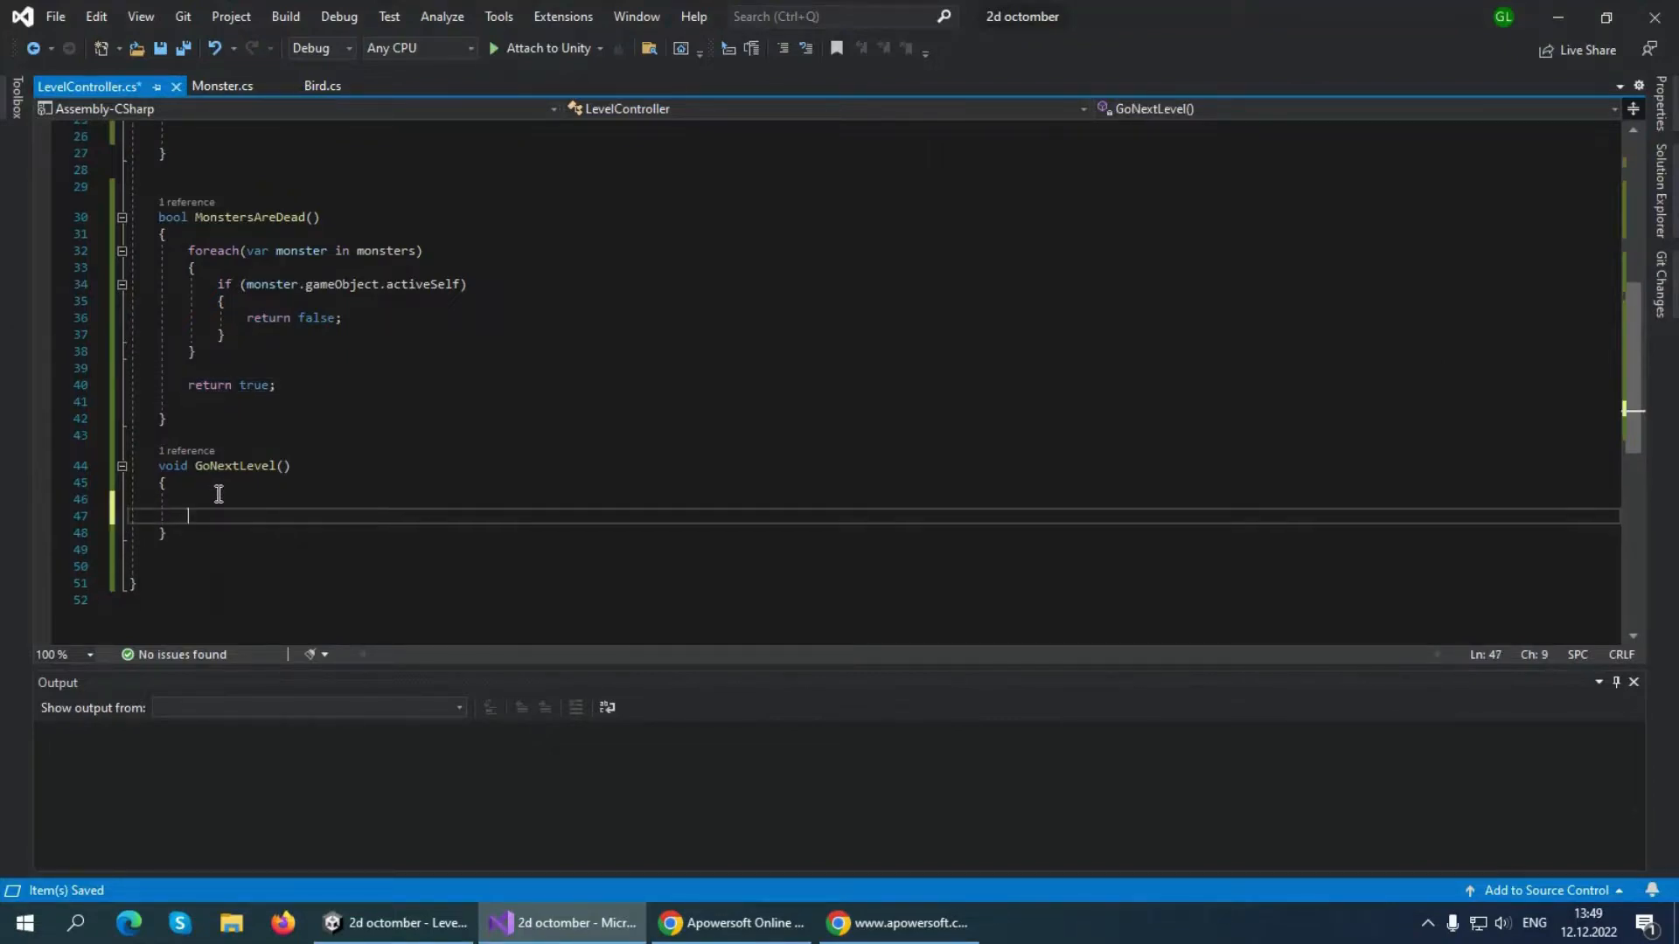
# Inside GoNextLevel, add the statement "SceneManager.LoadScene(nextLevelName);" and save the script
pyautogui.click(219, 495)
pyautogui.write('Scene')
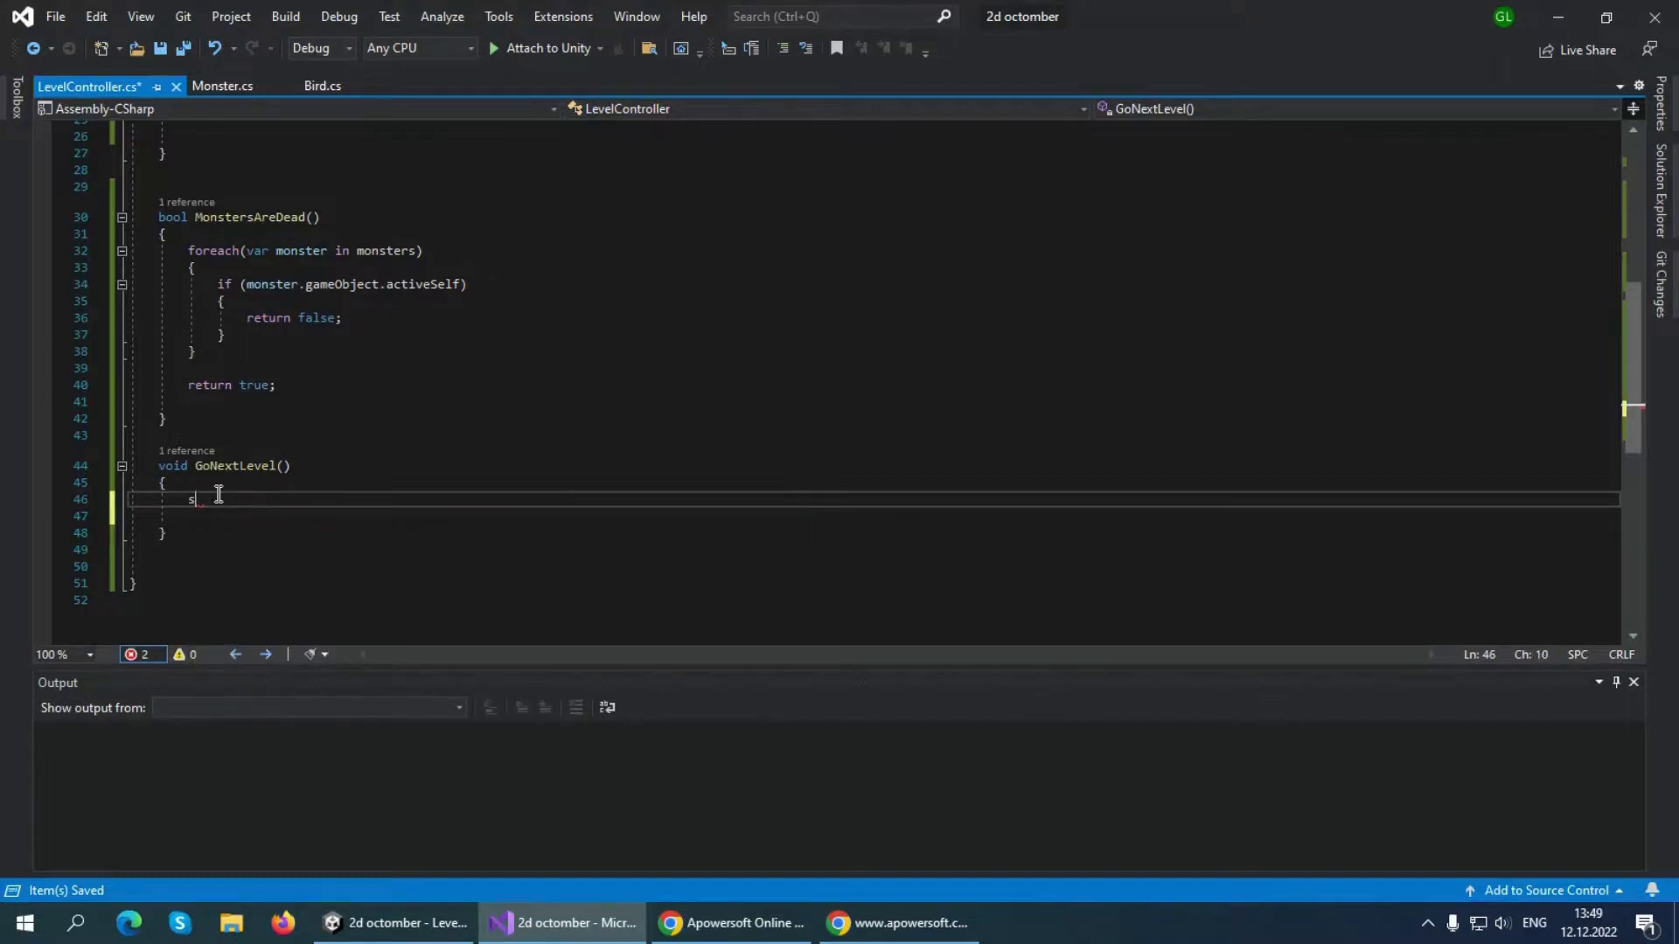
pyautogui.write('ceneM')
pyautogui.press('Tab')
pyautogui.write('.')
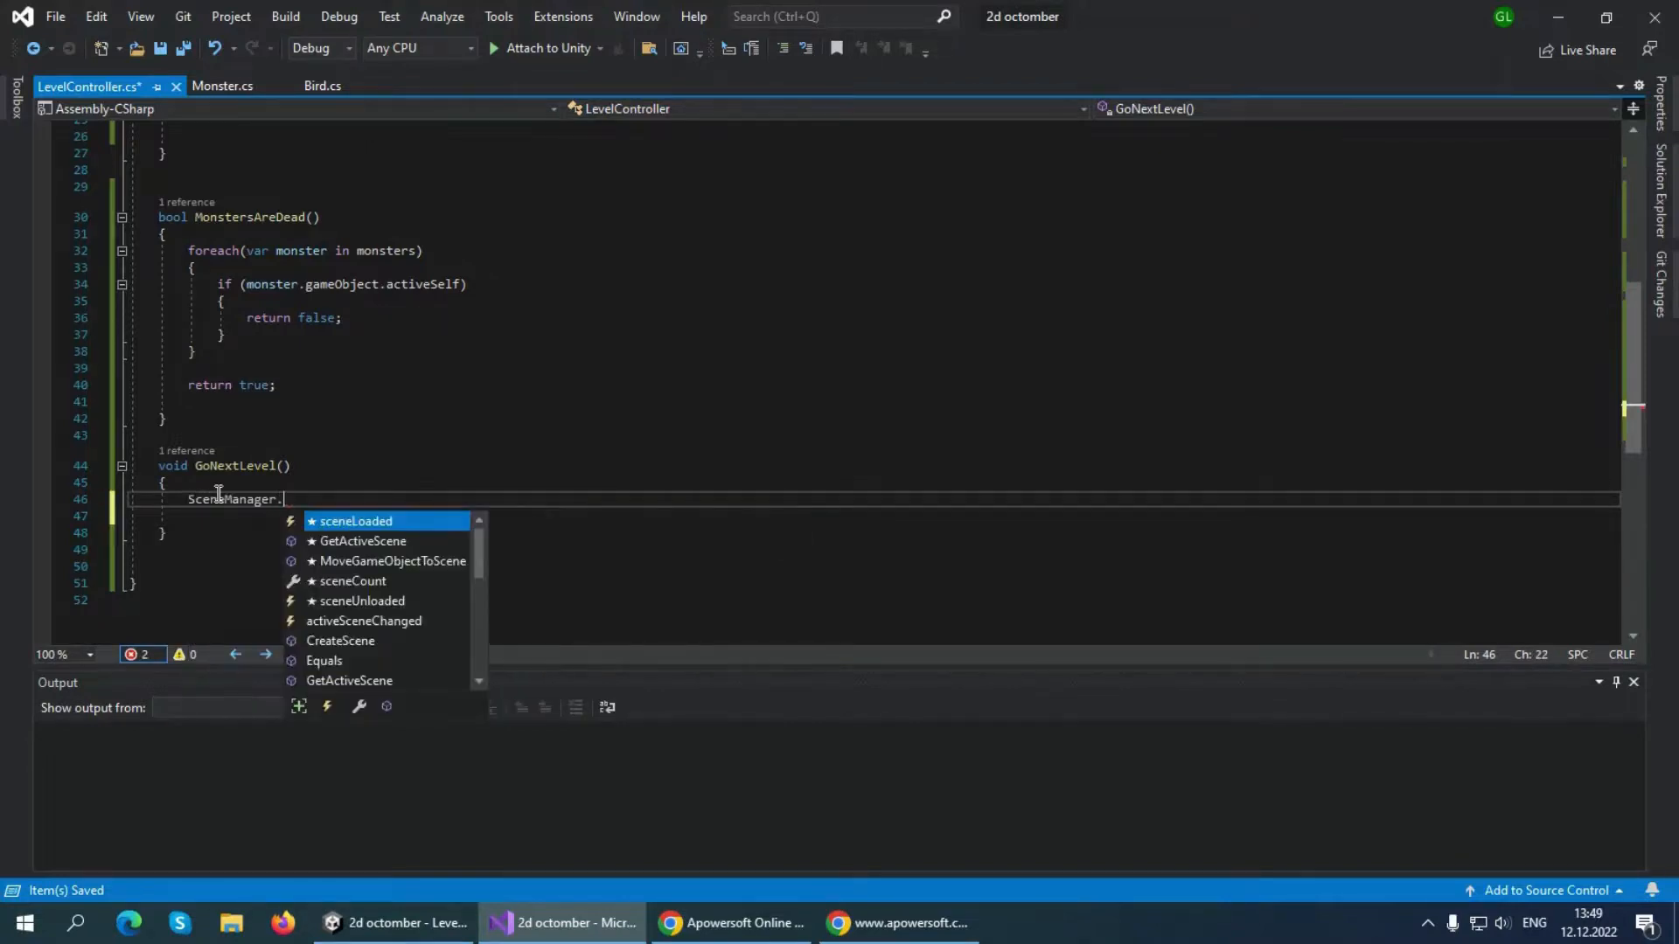
pyautogui.write('LoadScene')
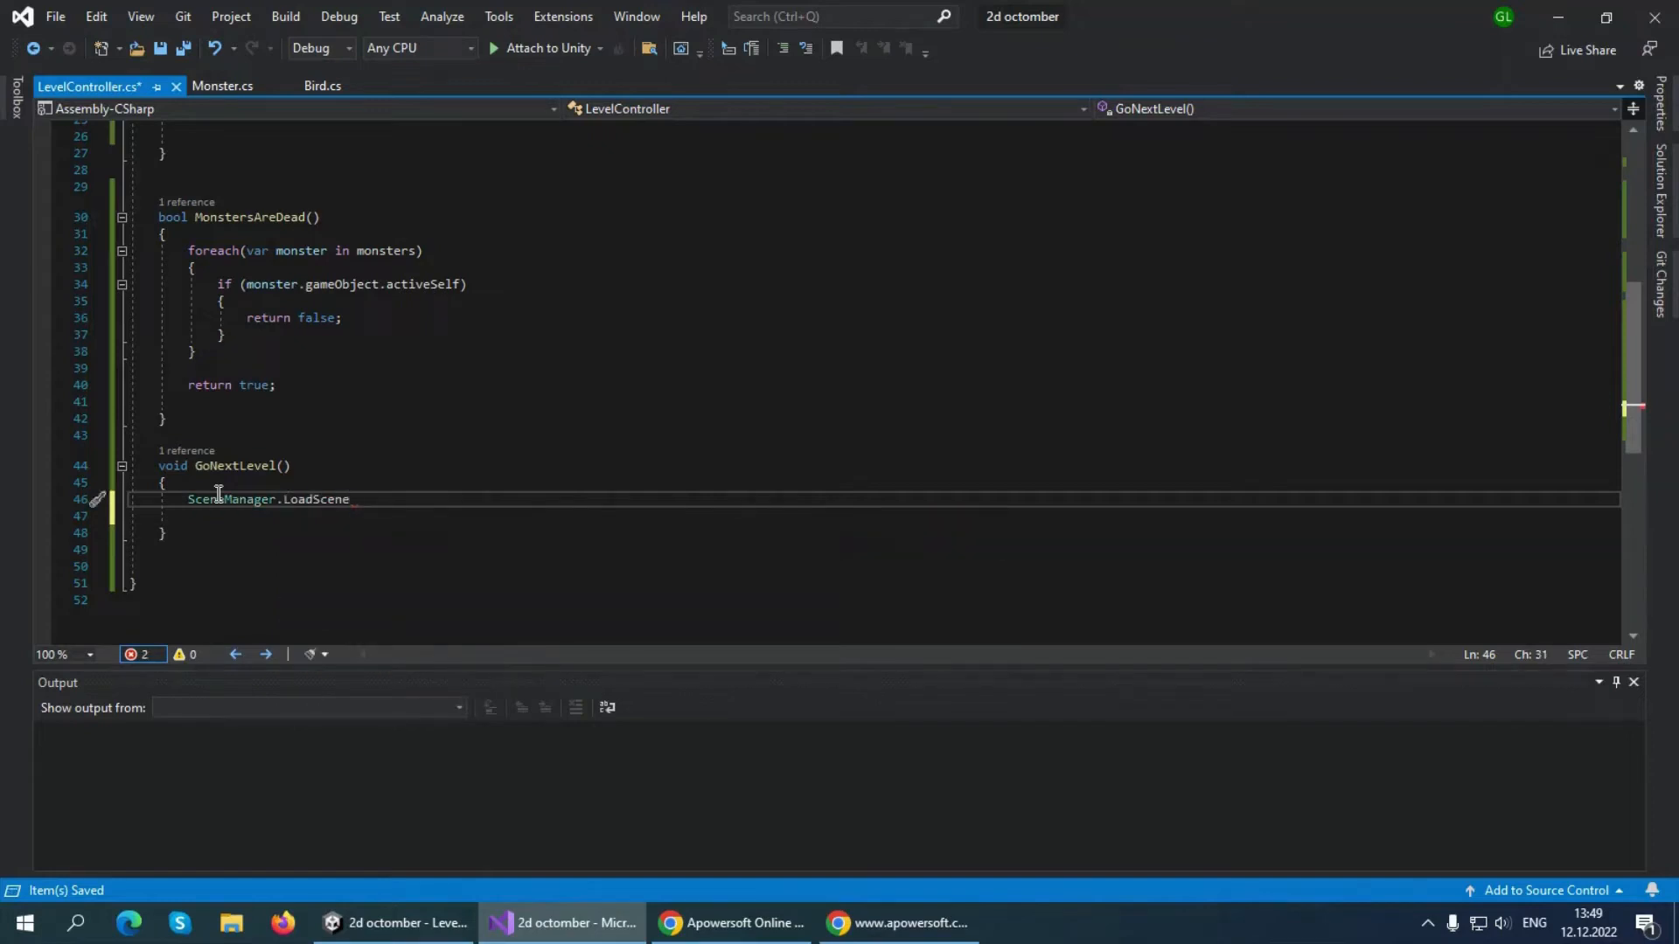
pyautogui.write('(')
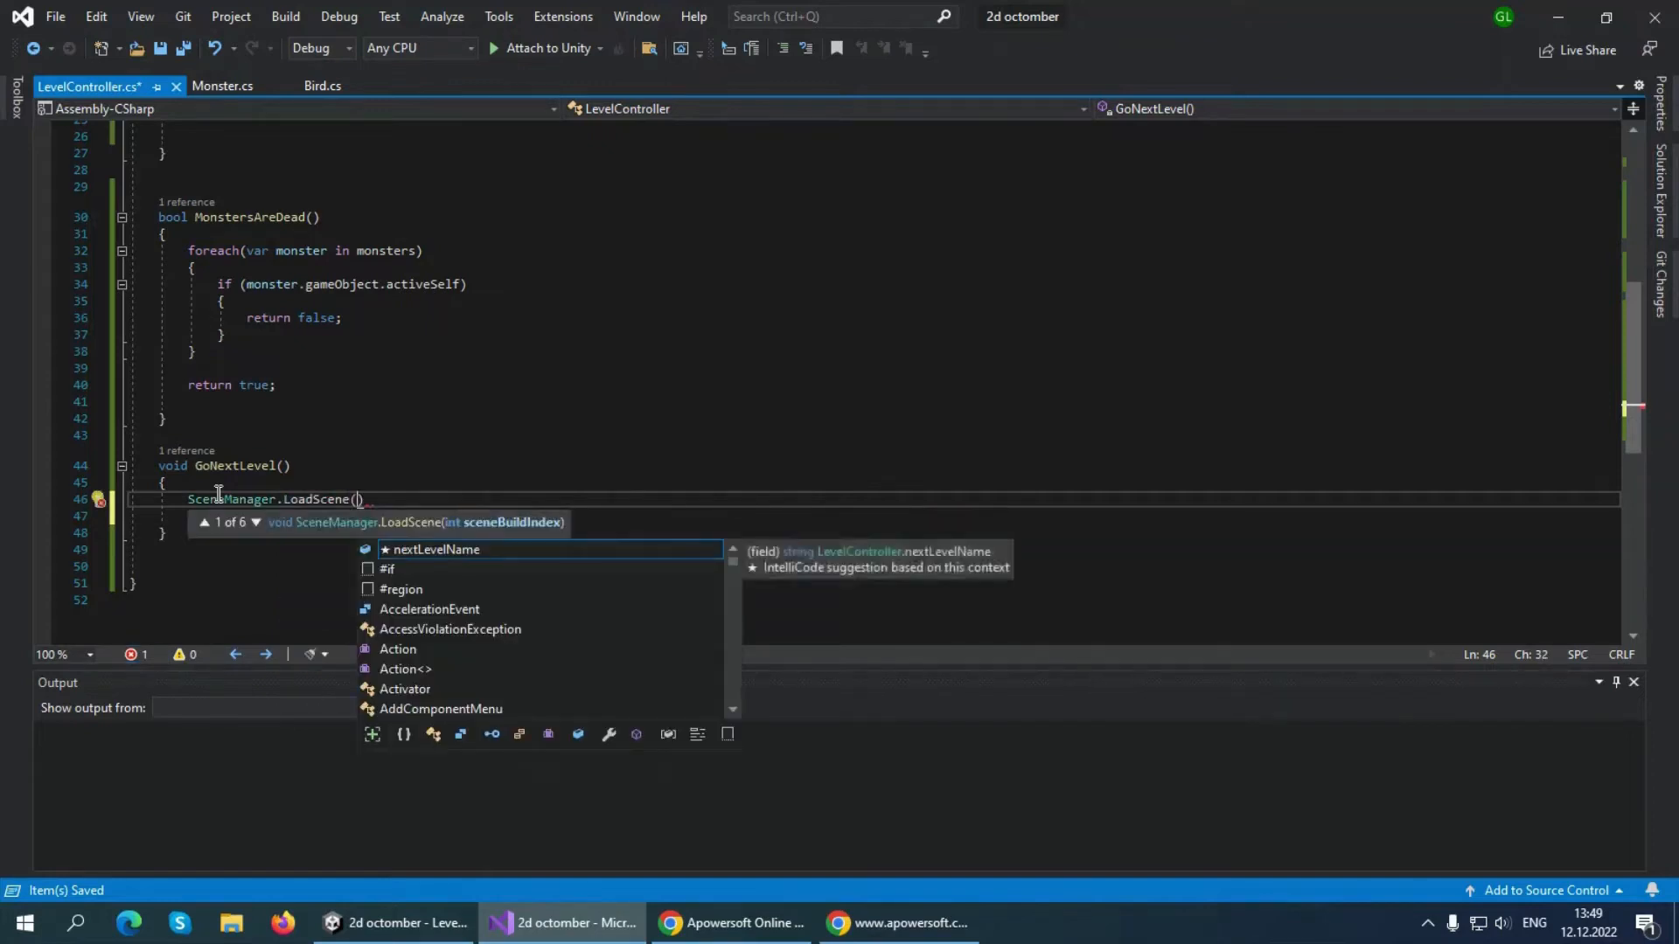
pyautogui.write('next')
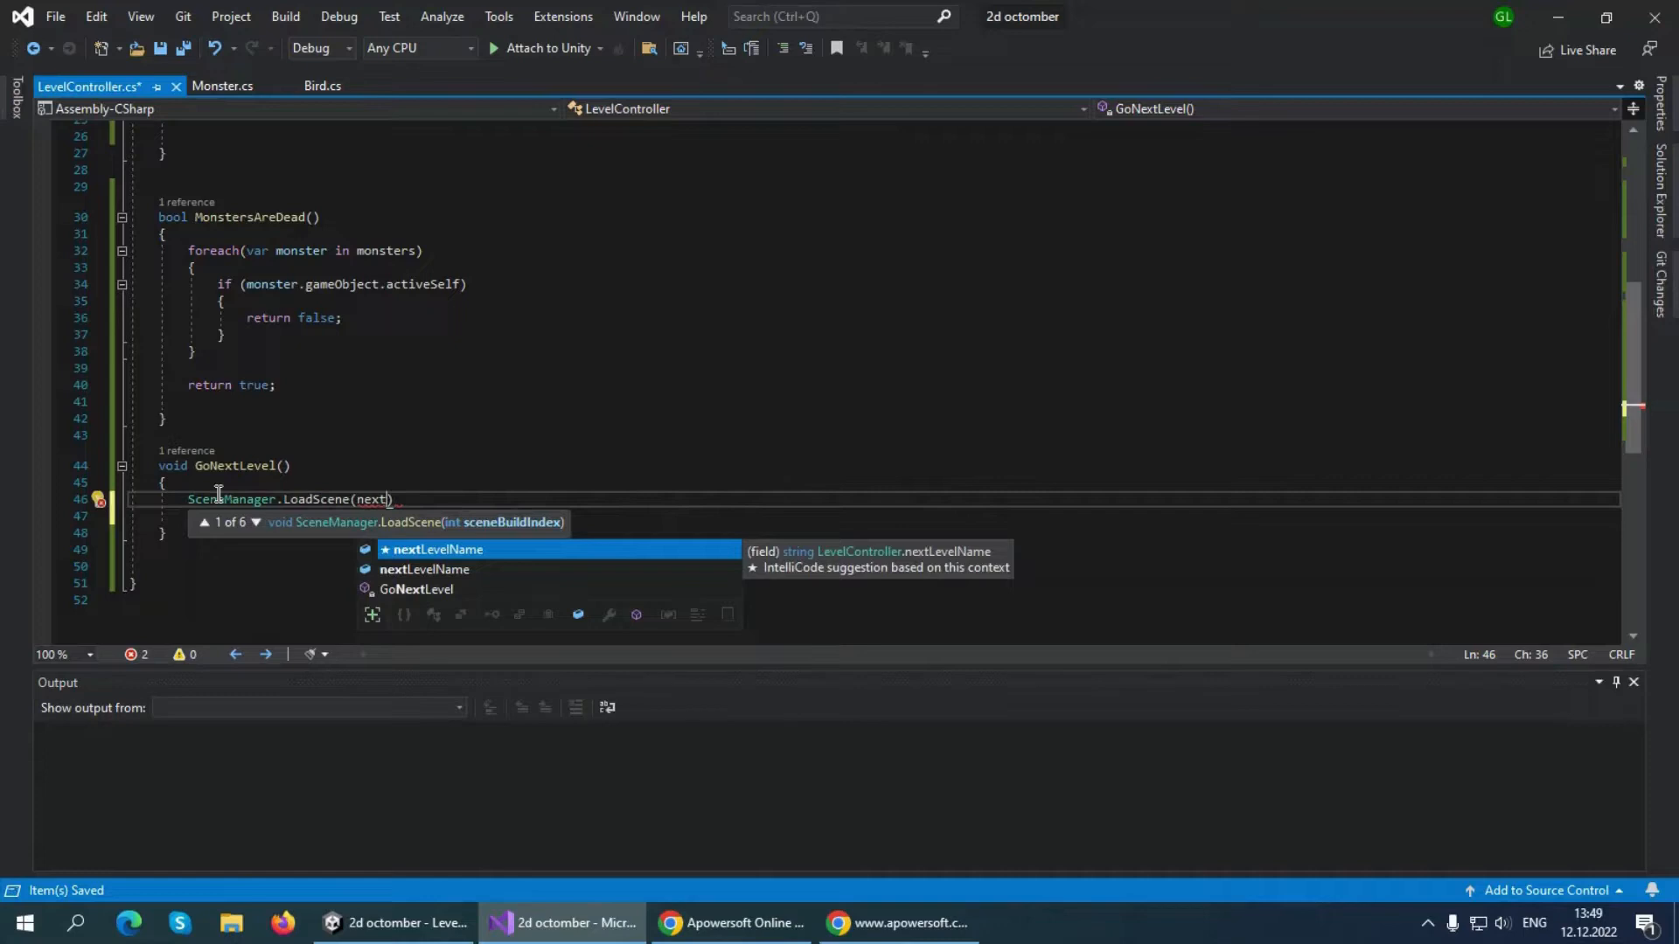
pyautogui.press('Tab')
pyautogui.write(');')
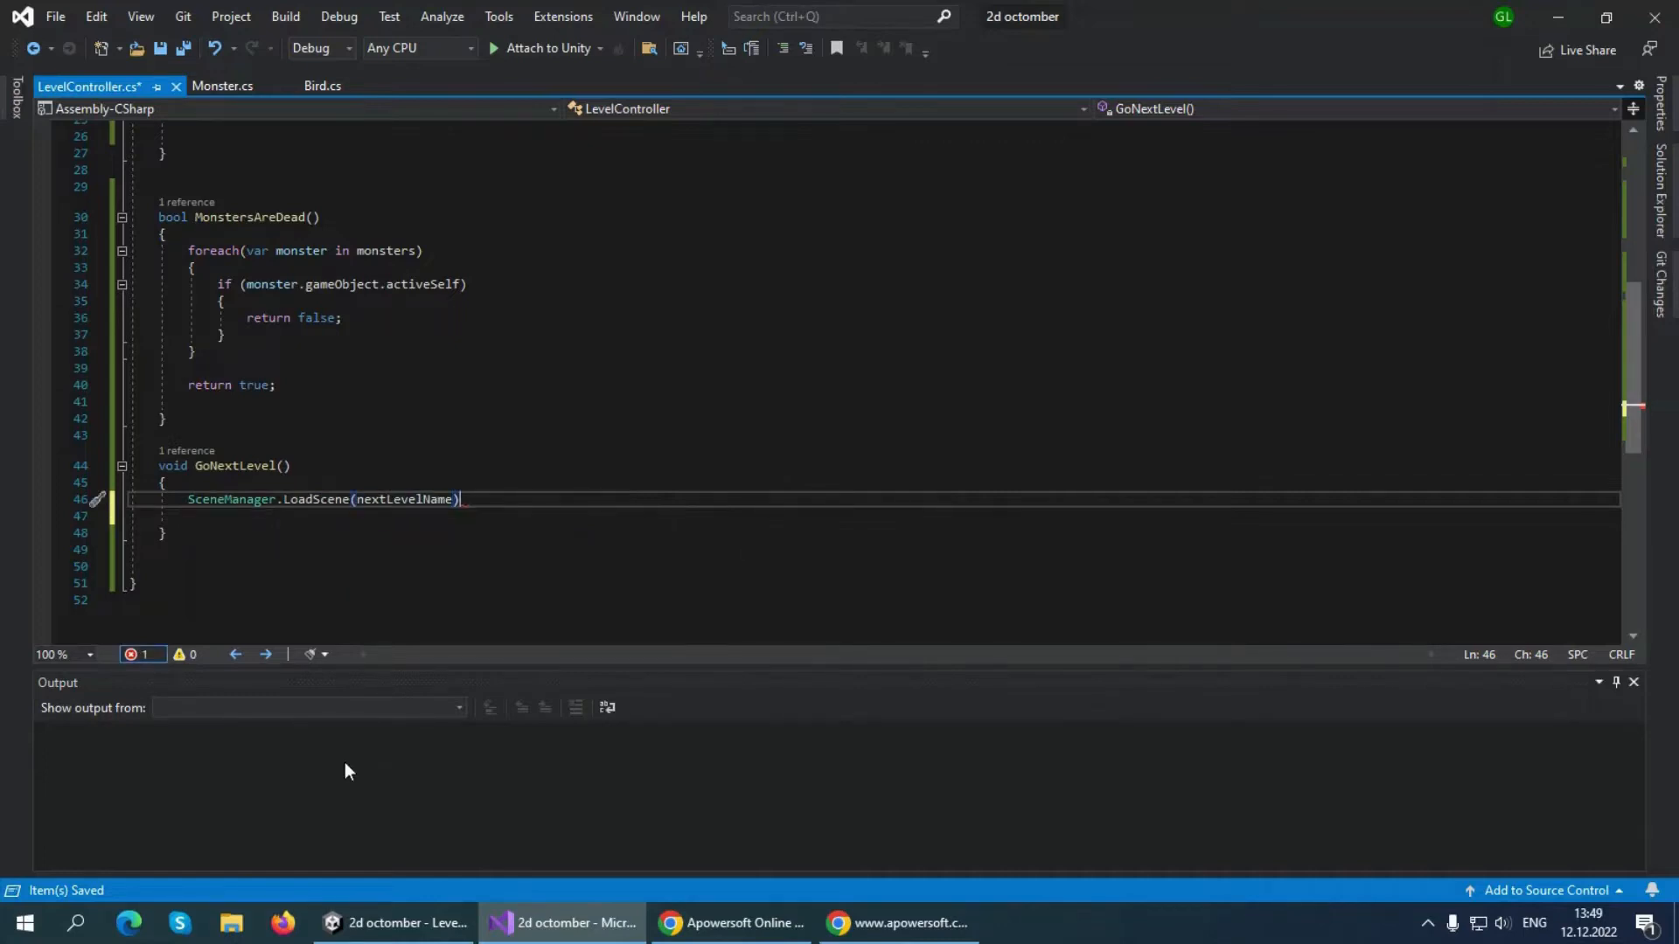
pyautogui.hotkey('ctrl', 's')
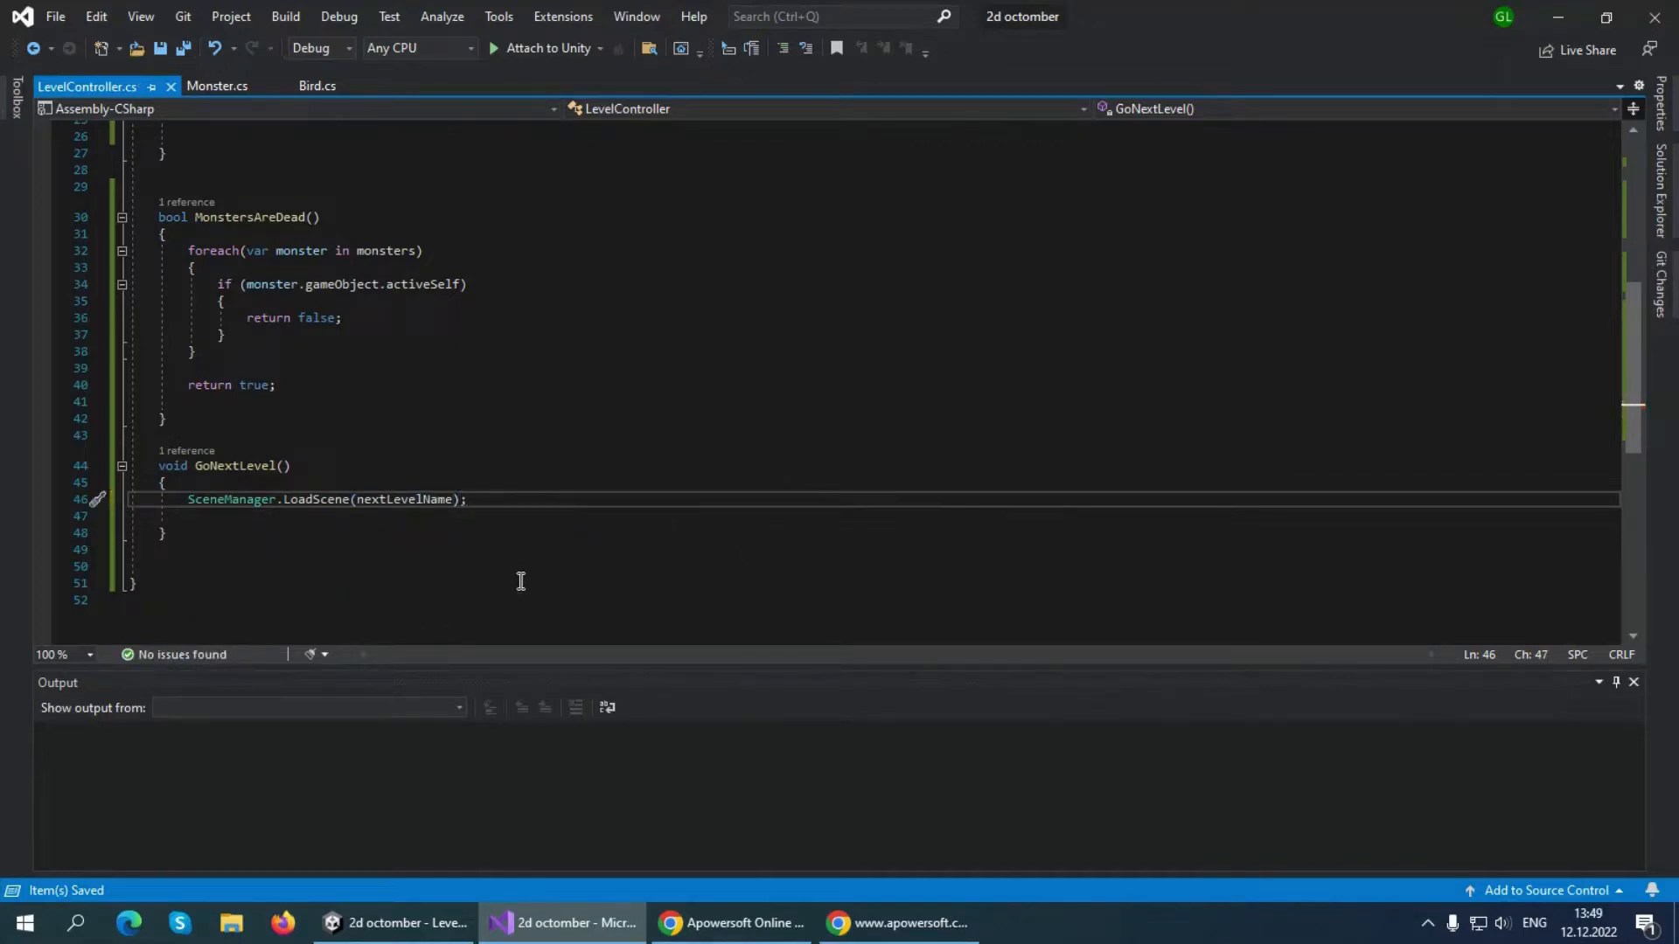
# Review the whole LevelController script, from the field declarations and OnEnable through Update, MonstersAreDead and GoNextLevel
pyautogui.scroll(8, 361, 323)
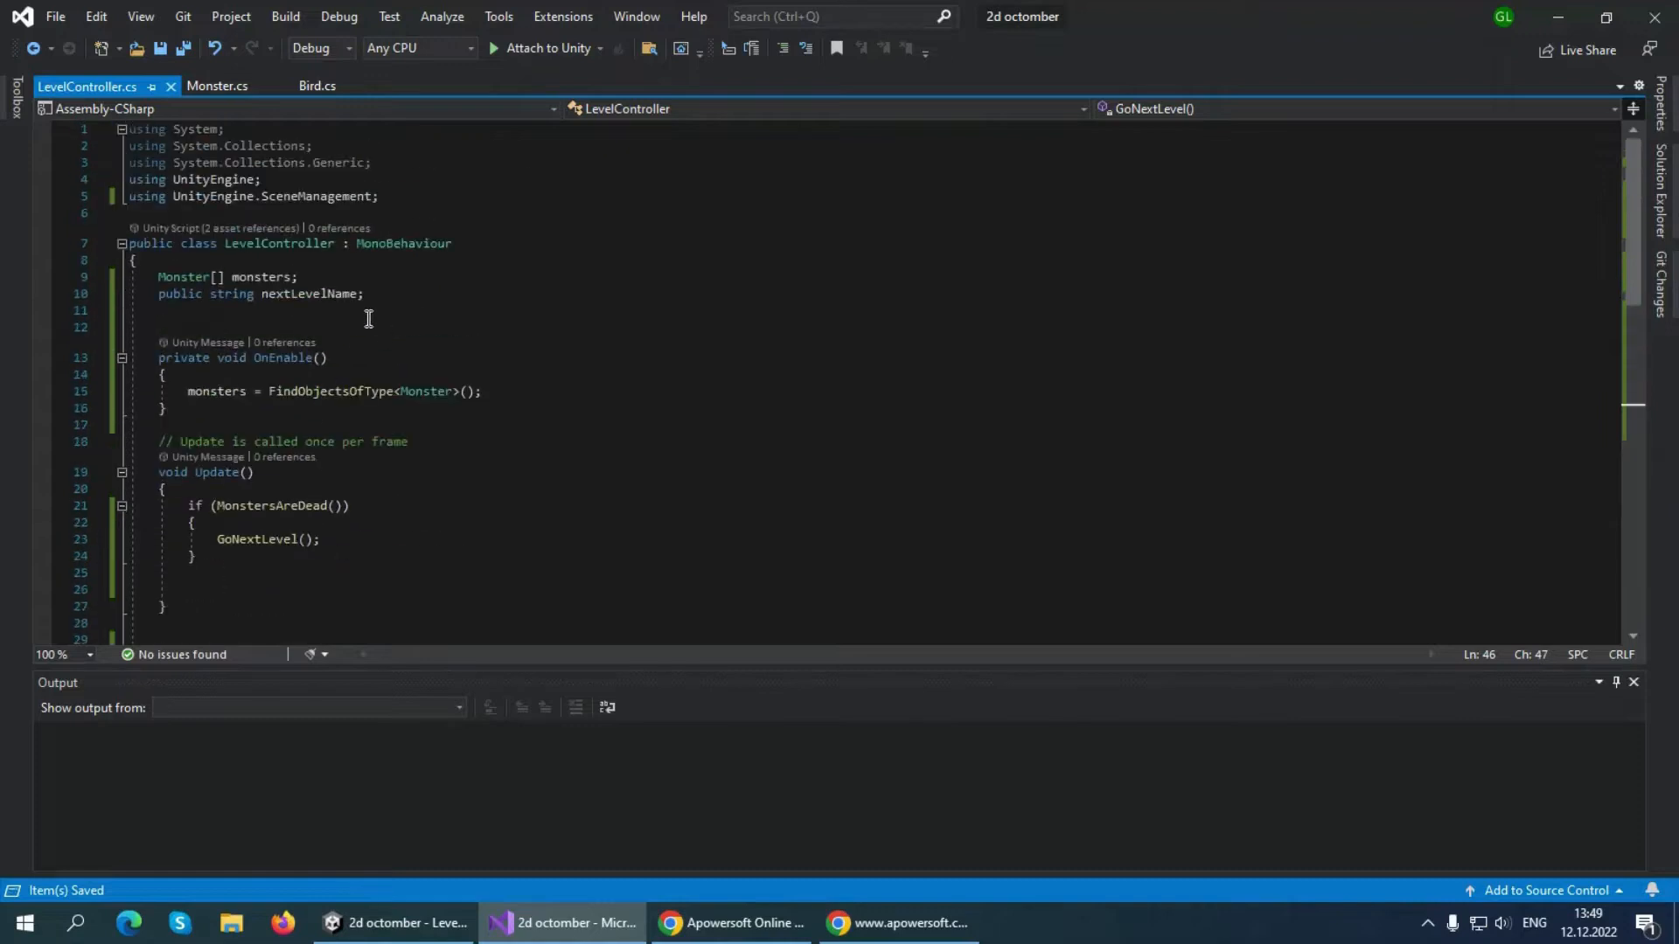
pyautogui.scroll(-5, 385, 328)
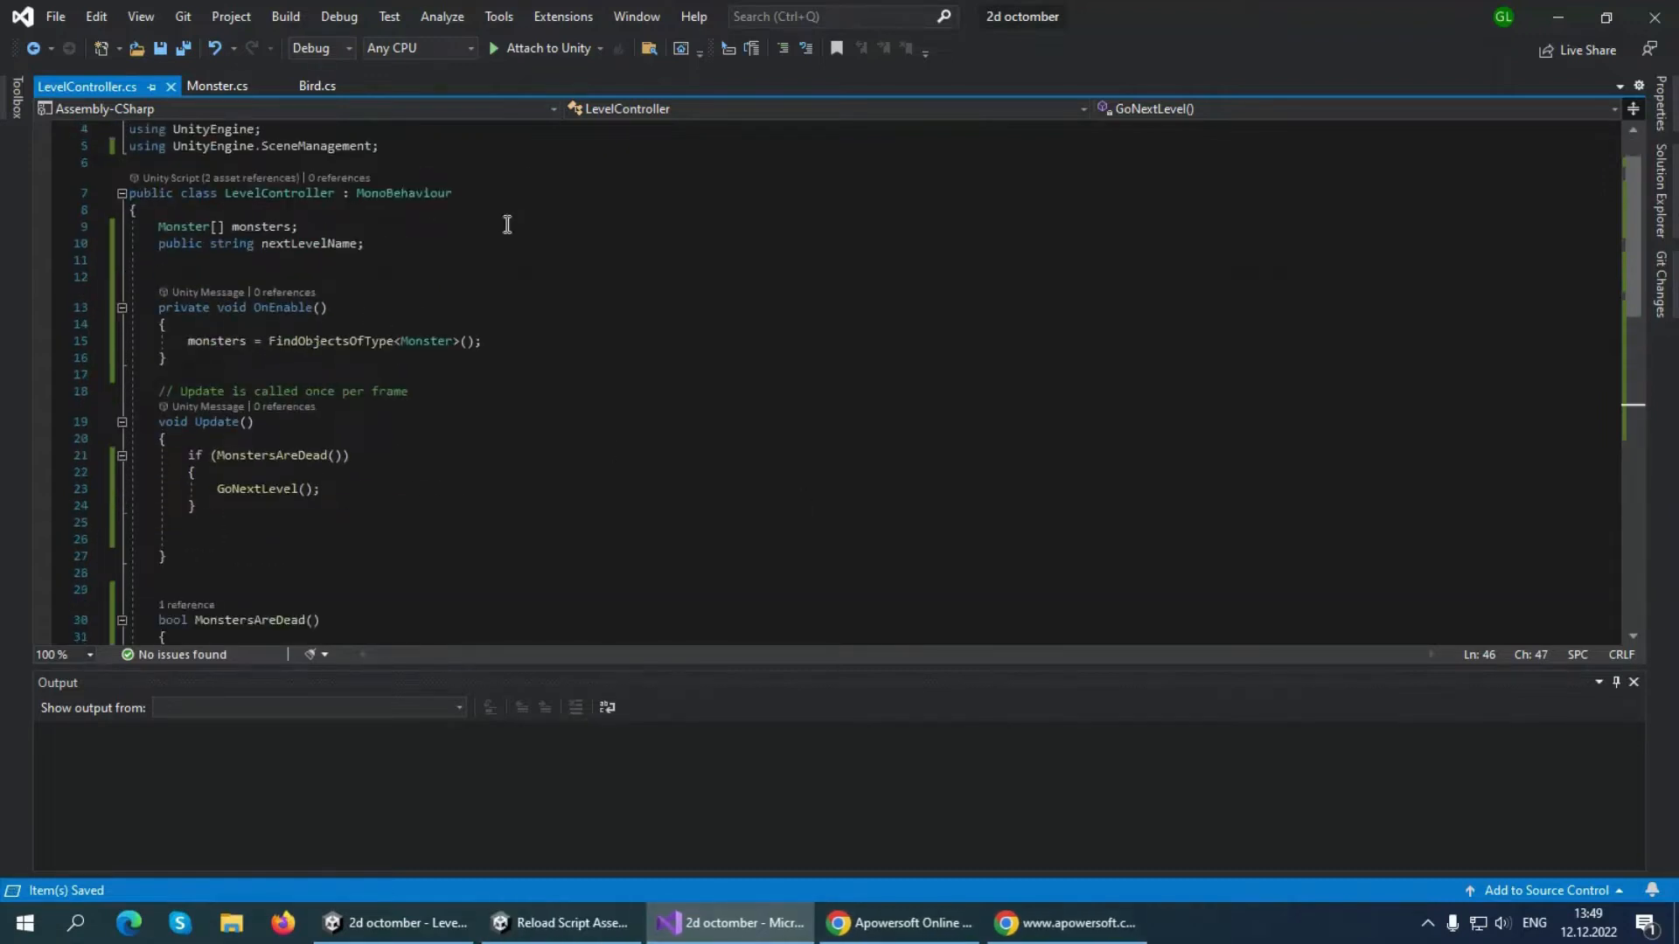
pyautogui.scroll(4, 390, 378)
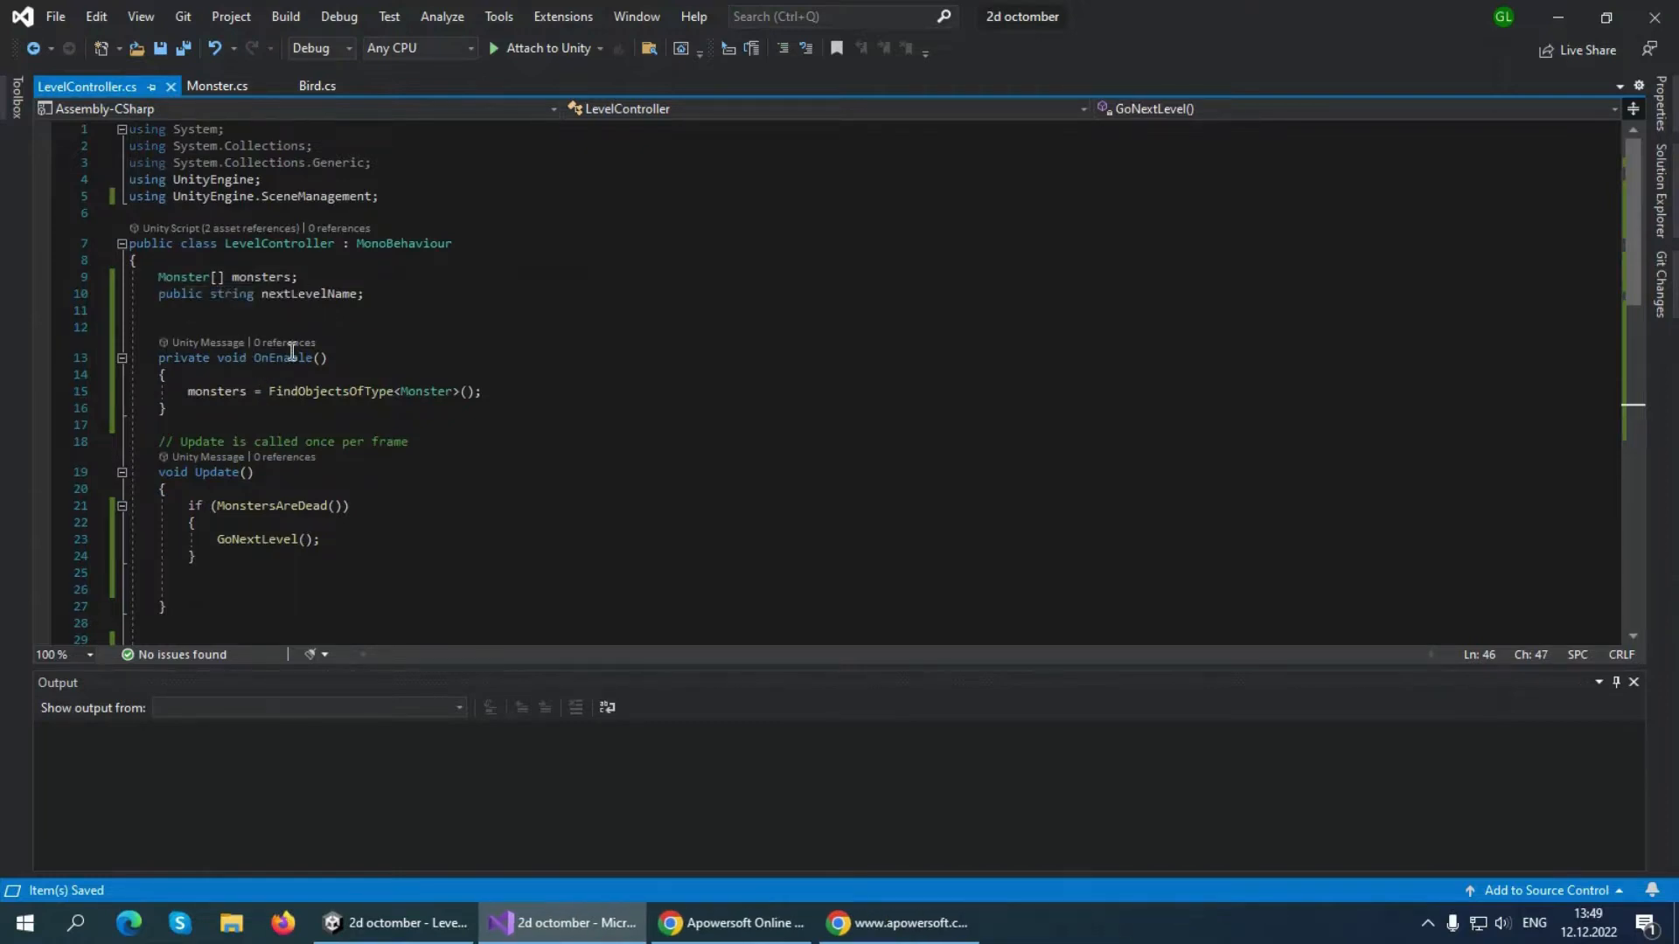
pyautogui.scroll(-3, 389, 524)
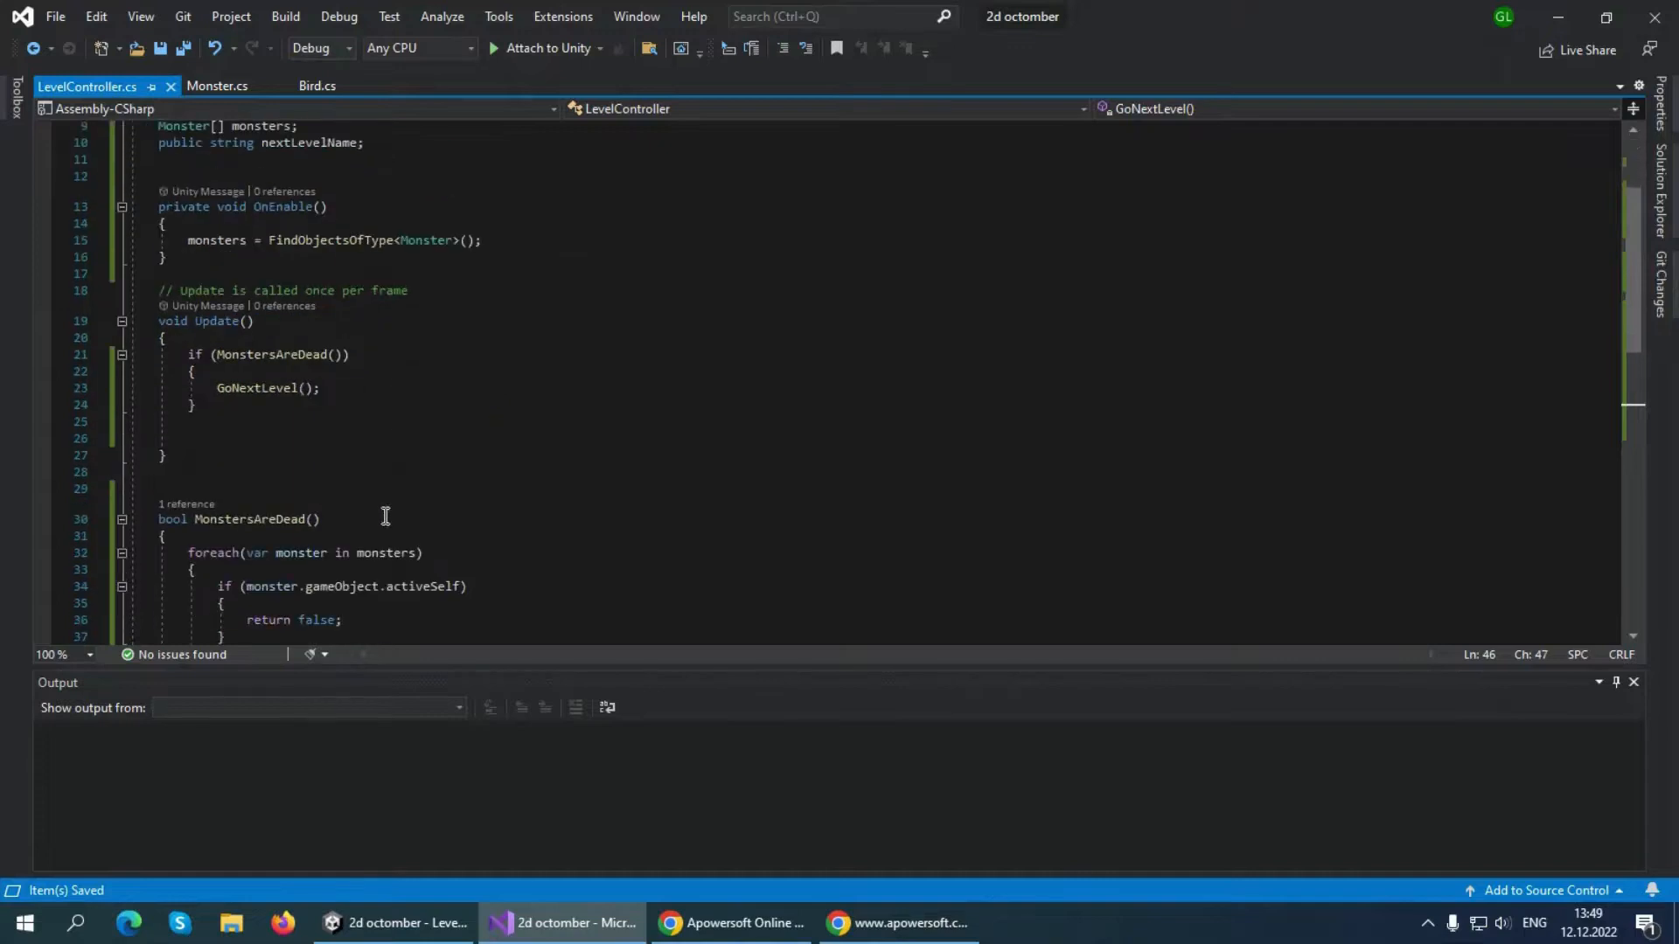
pyautogui.scroll(2, 262, 402)
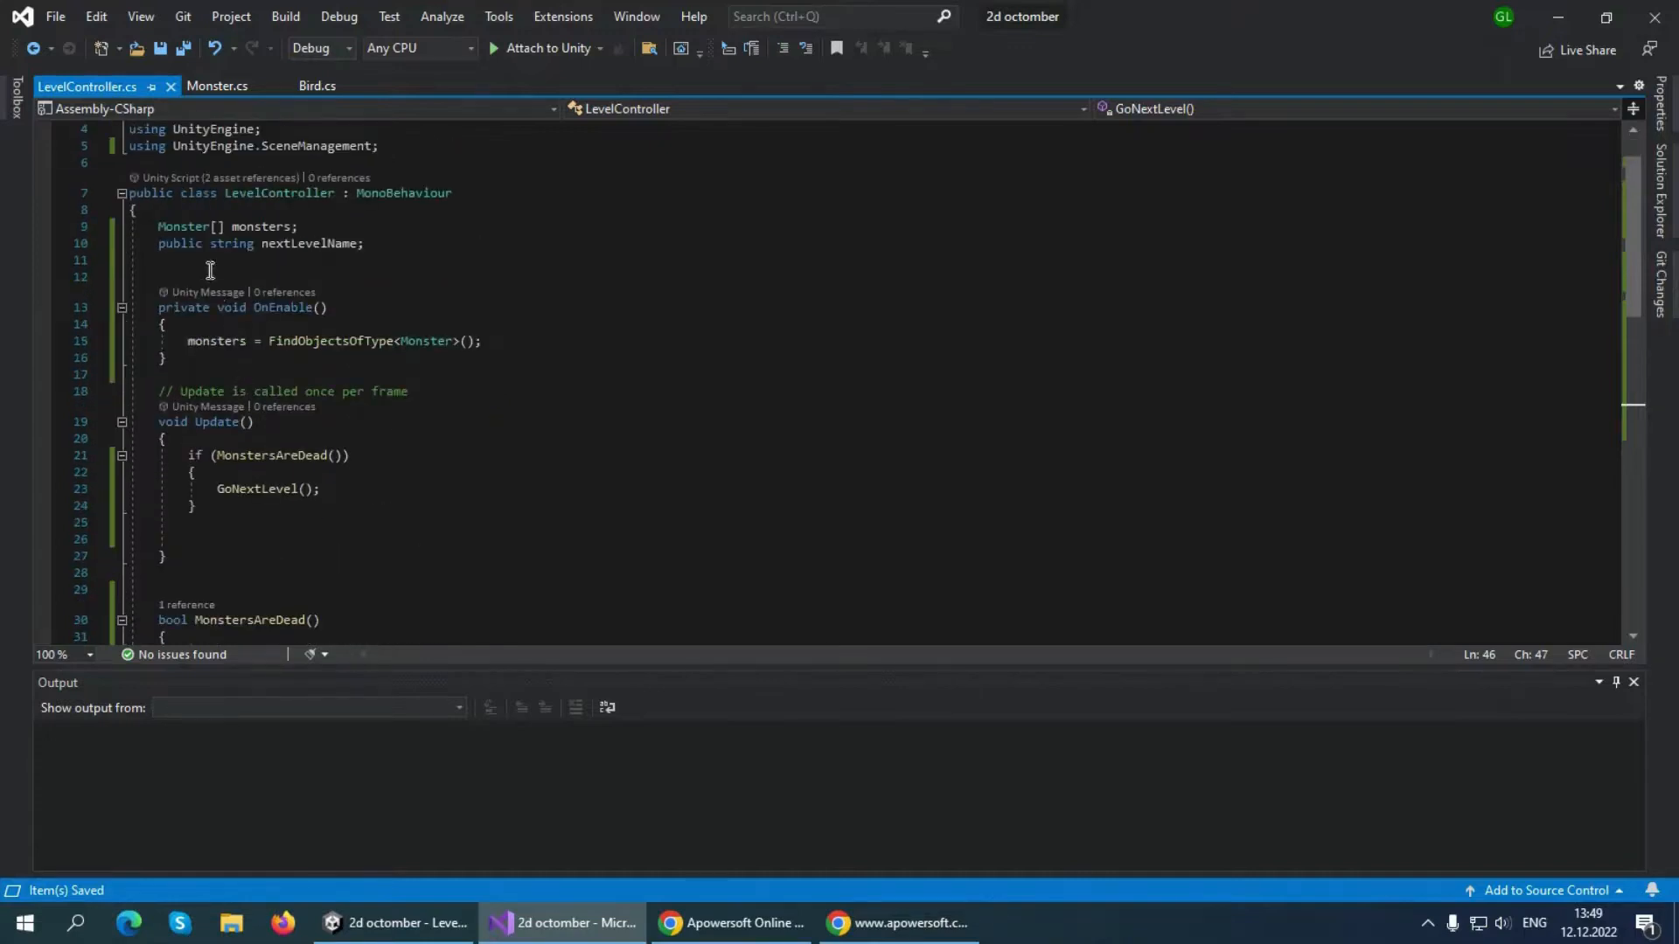
pyautogui.scroll(-1, 289, 329)
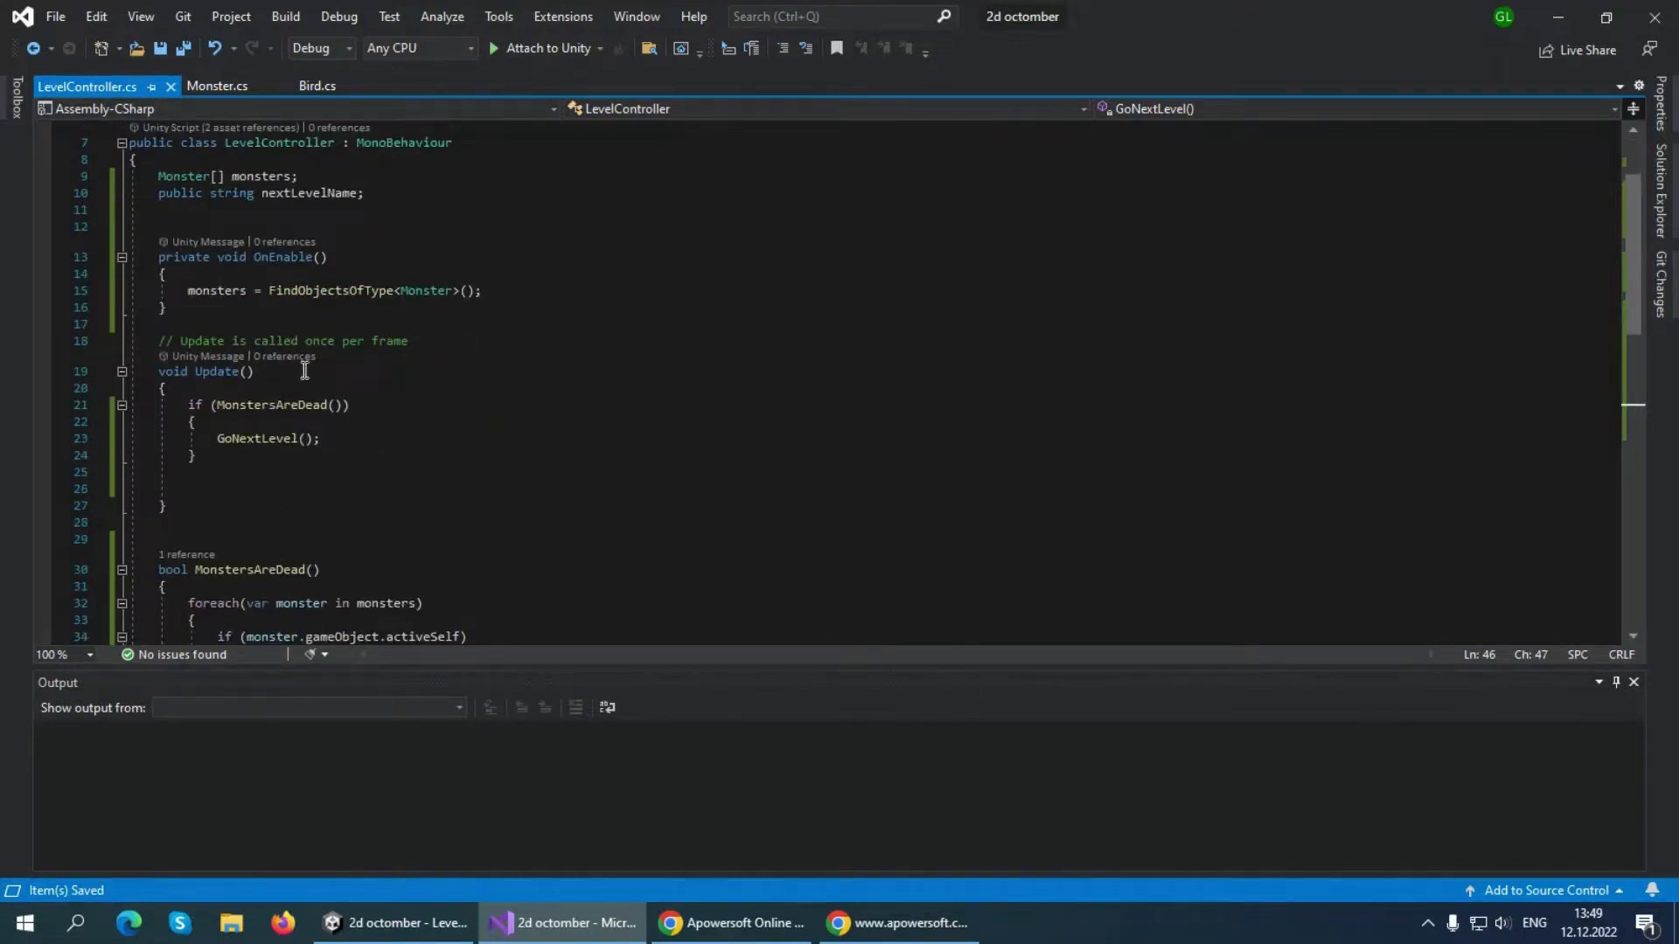
pyautogui.scroll(-5, 311, 402)
pyautogui.scroll(-1, 320, 568)
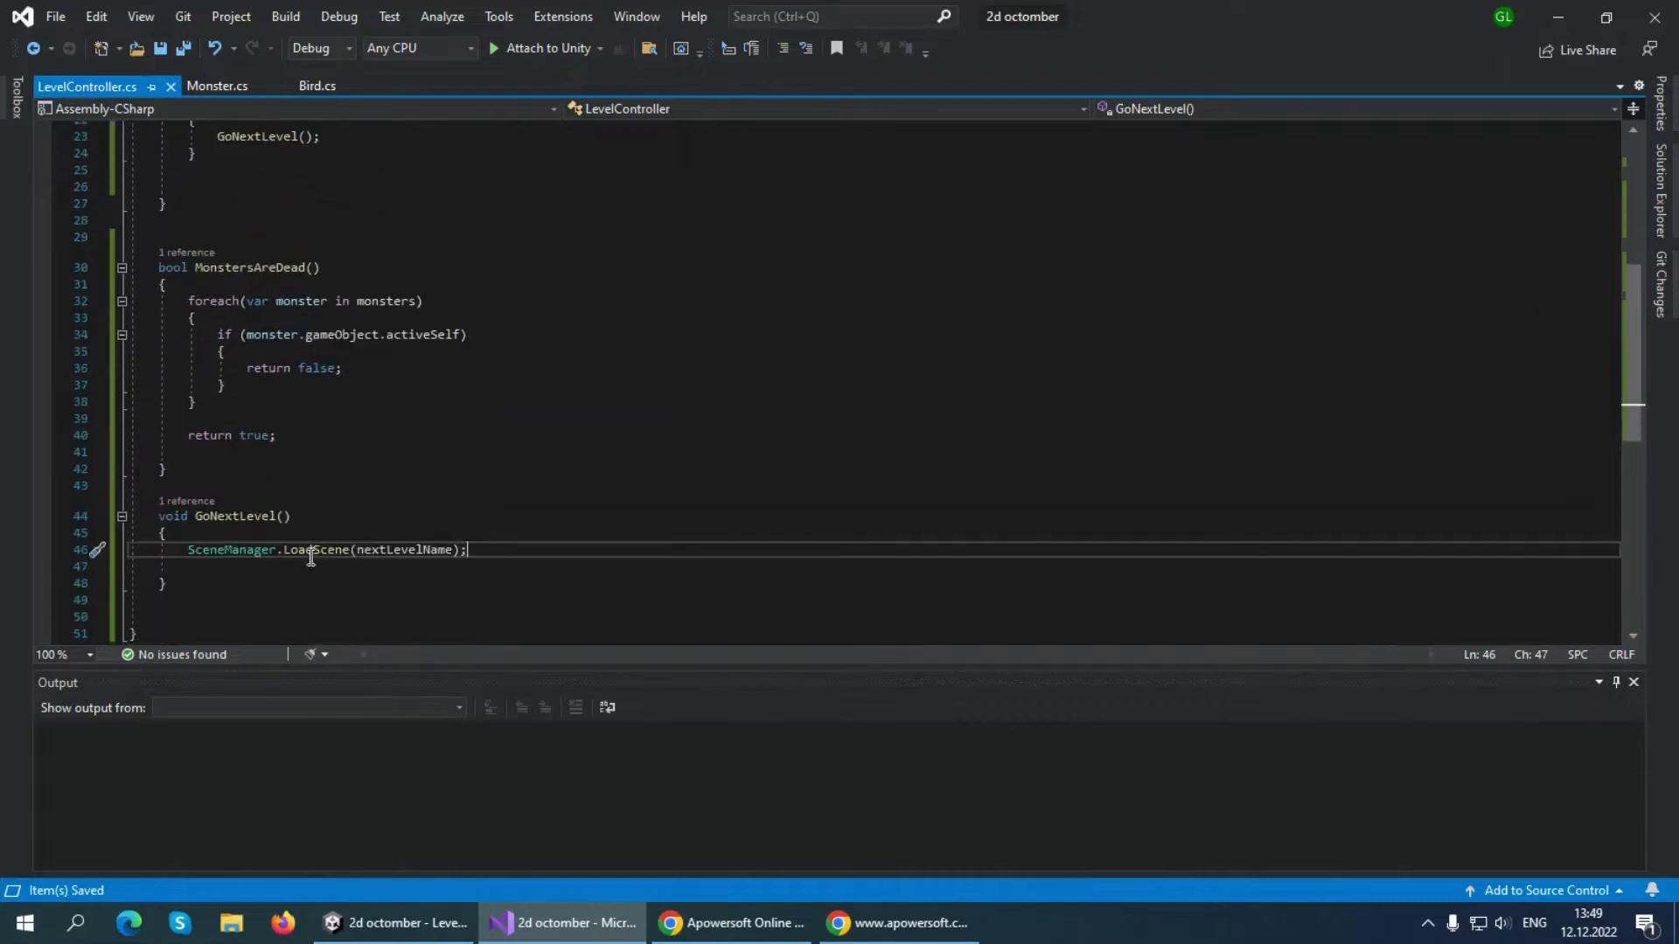
pyautogui.scroll(2, 320, 404)
pyautogui.scroll(6, 320, 404)
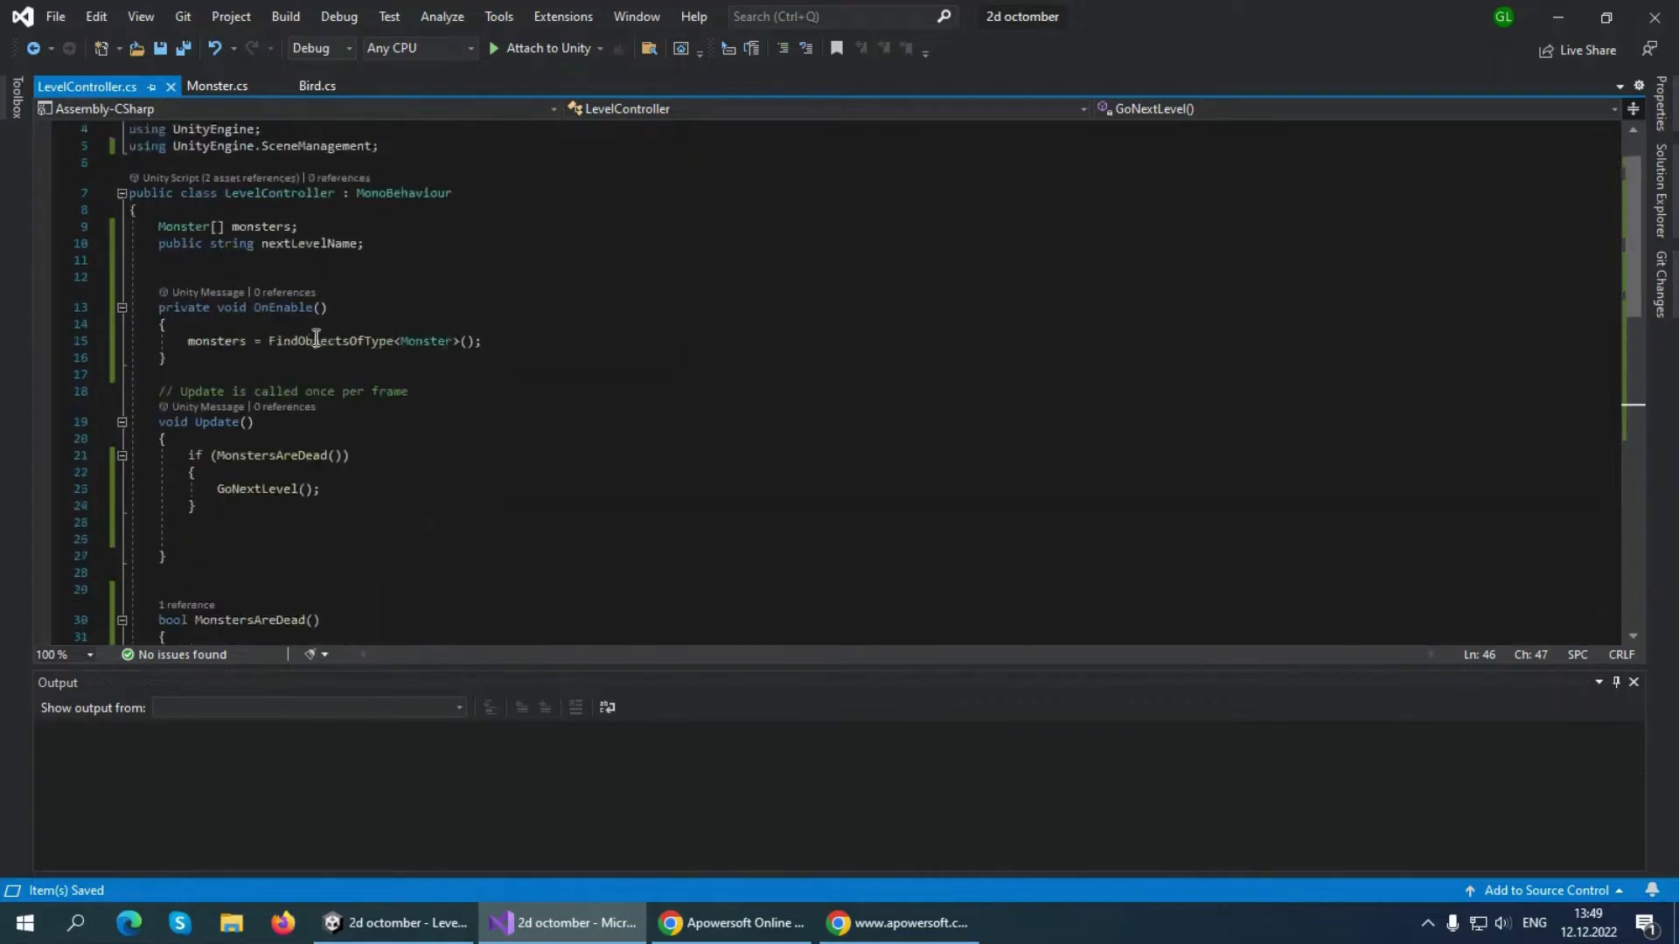
# Switch to Unity, set the LevelController object's Next Level Name to Level2 in the Level1 scene, and save the scene
pyautogui.click(397, 914)
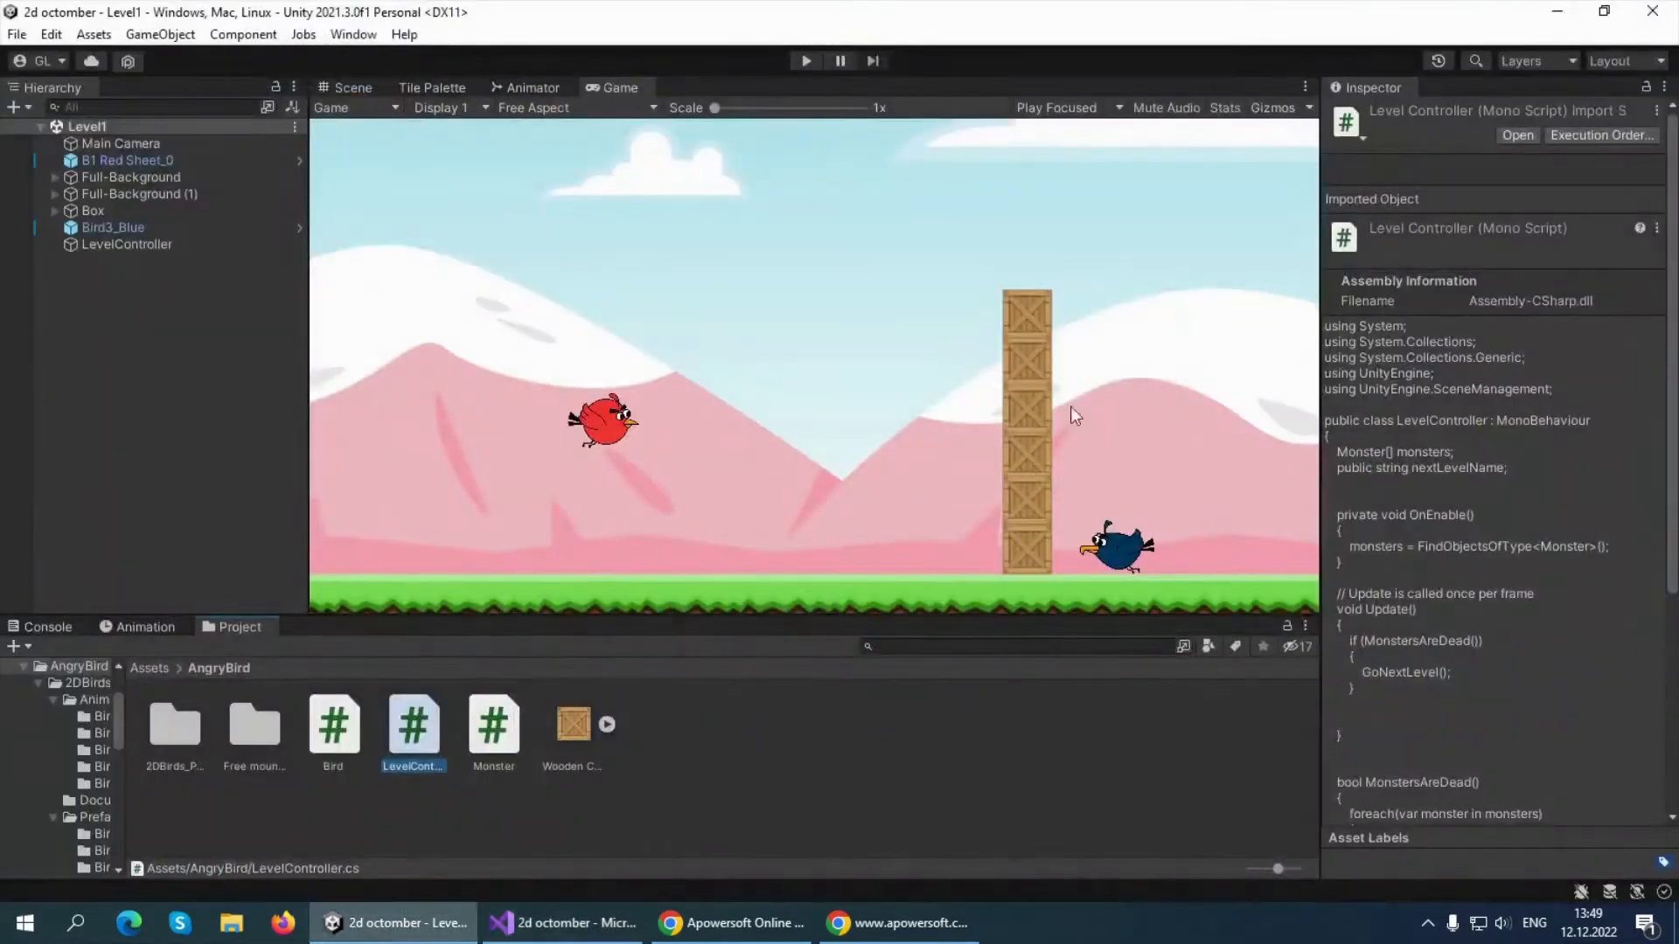
pyautogui.click(140, 369)
pyautogui.click(119, 244)
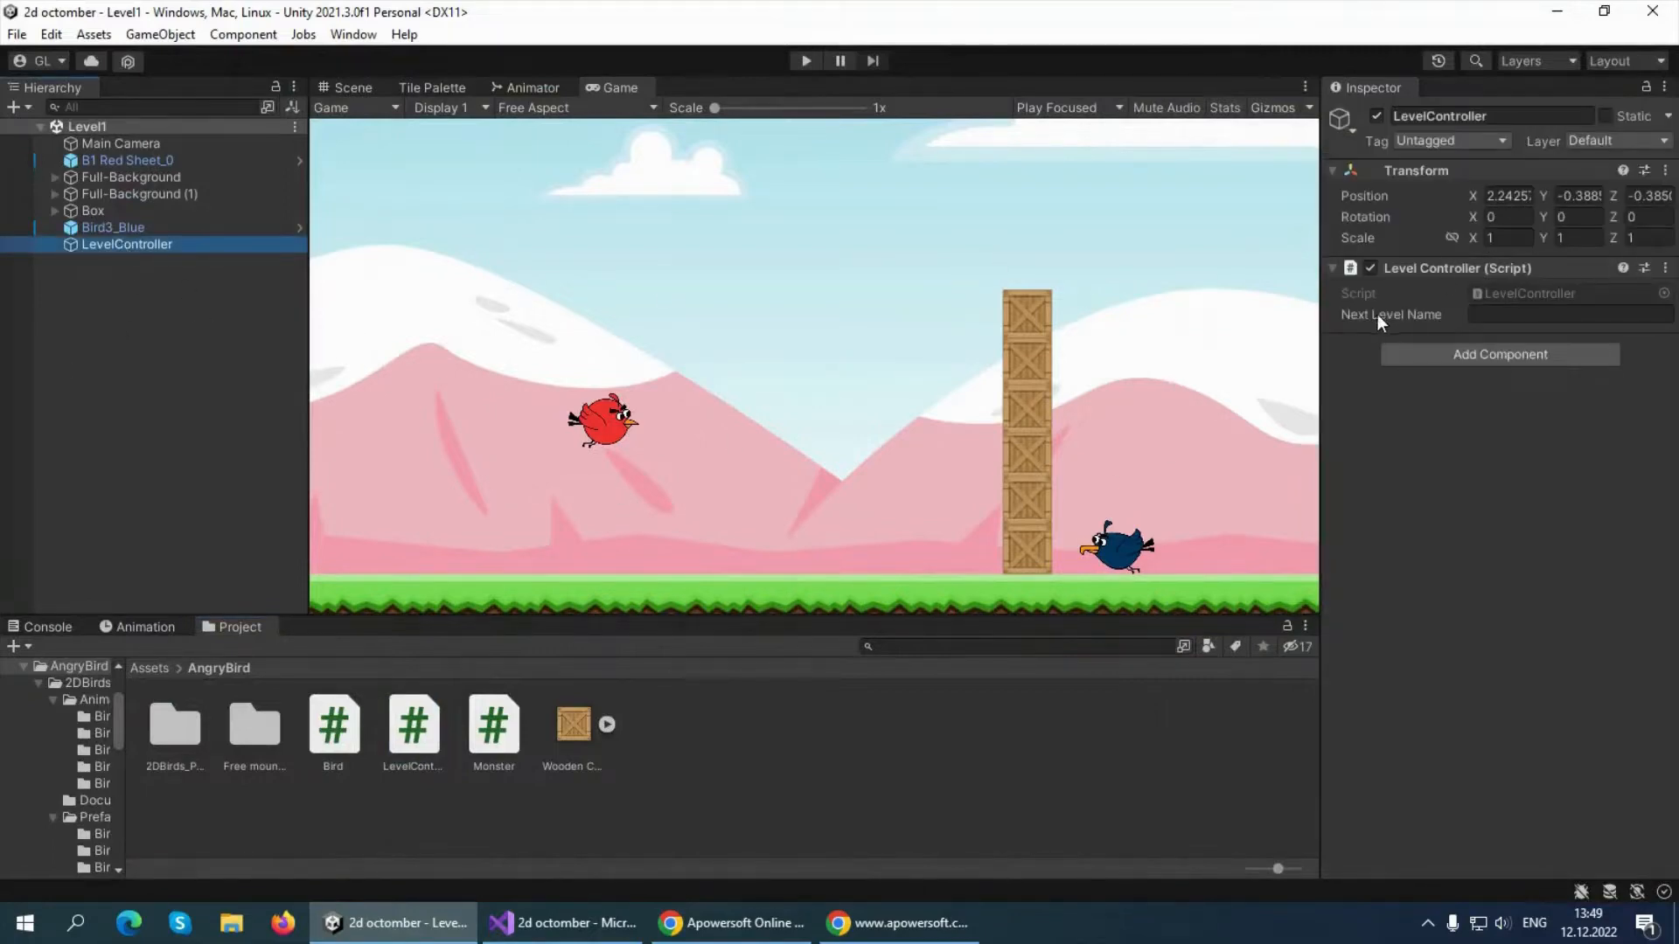
pyautogui.click(1487, 315)
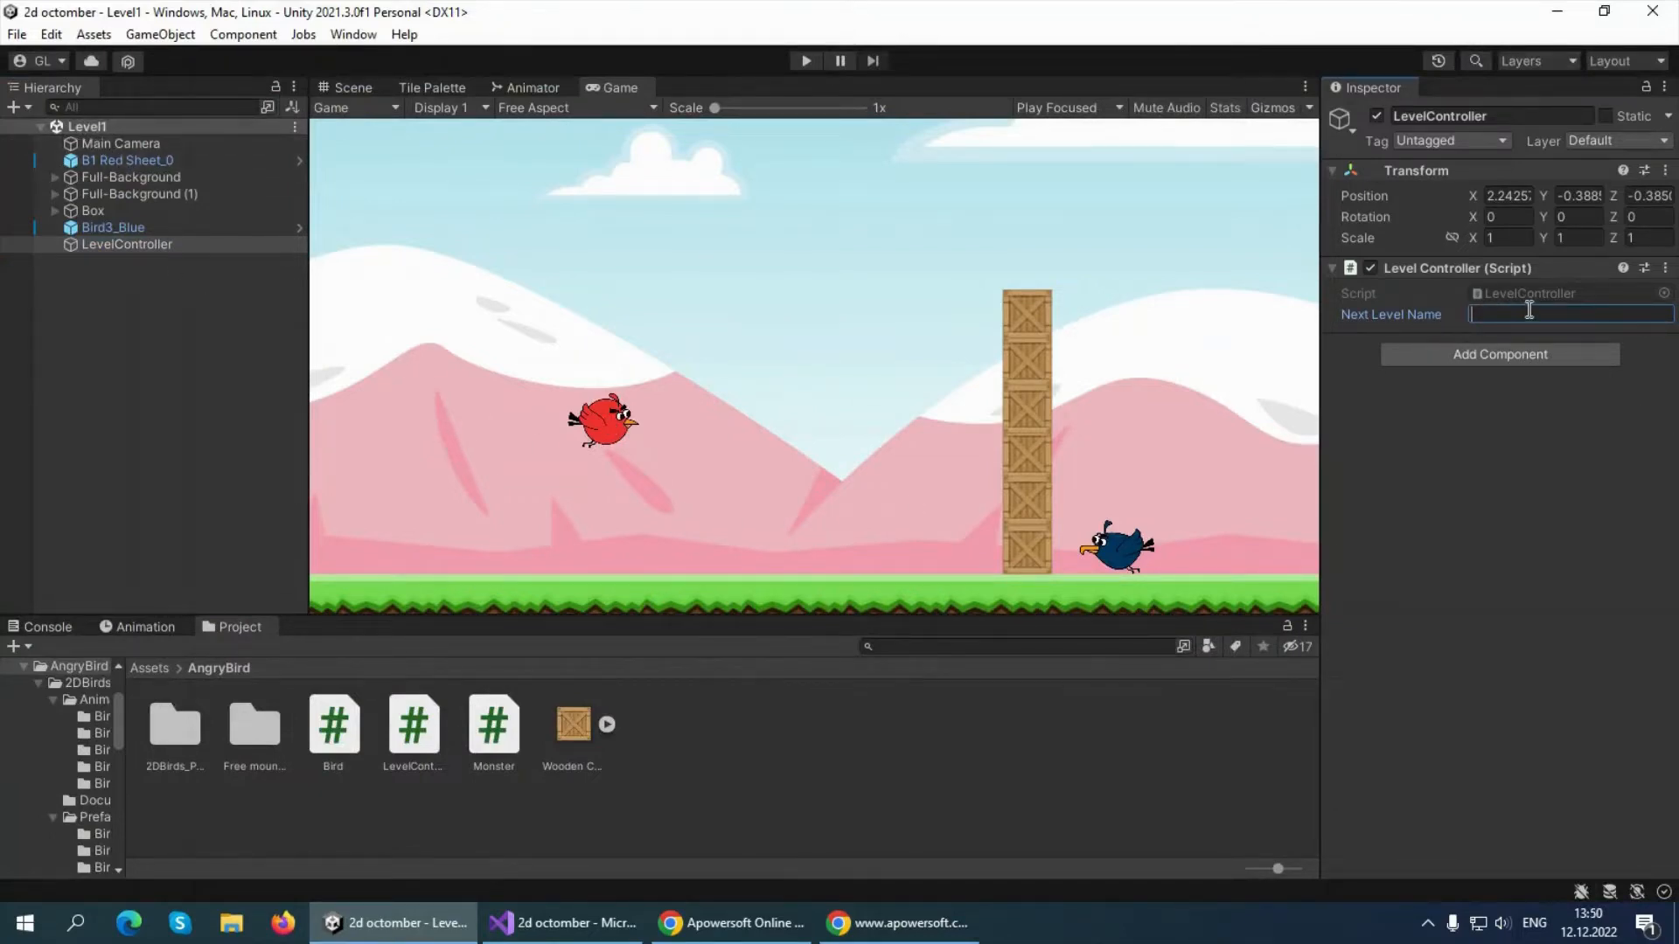
pyautogui.write('Level2')
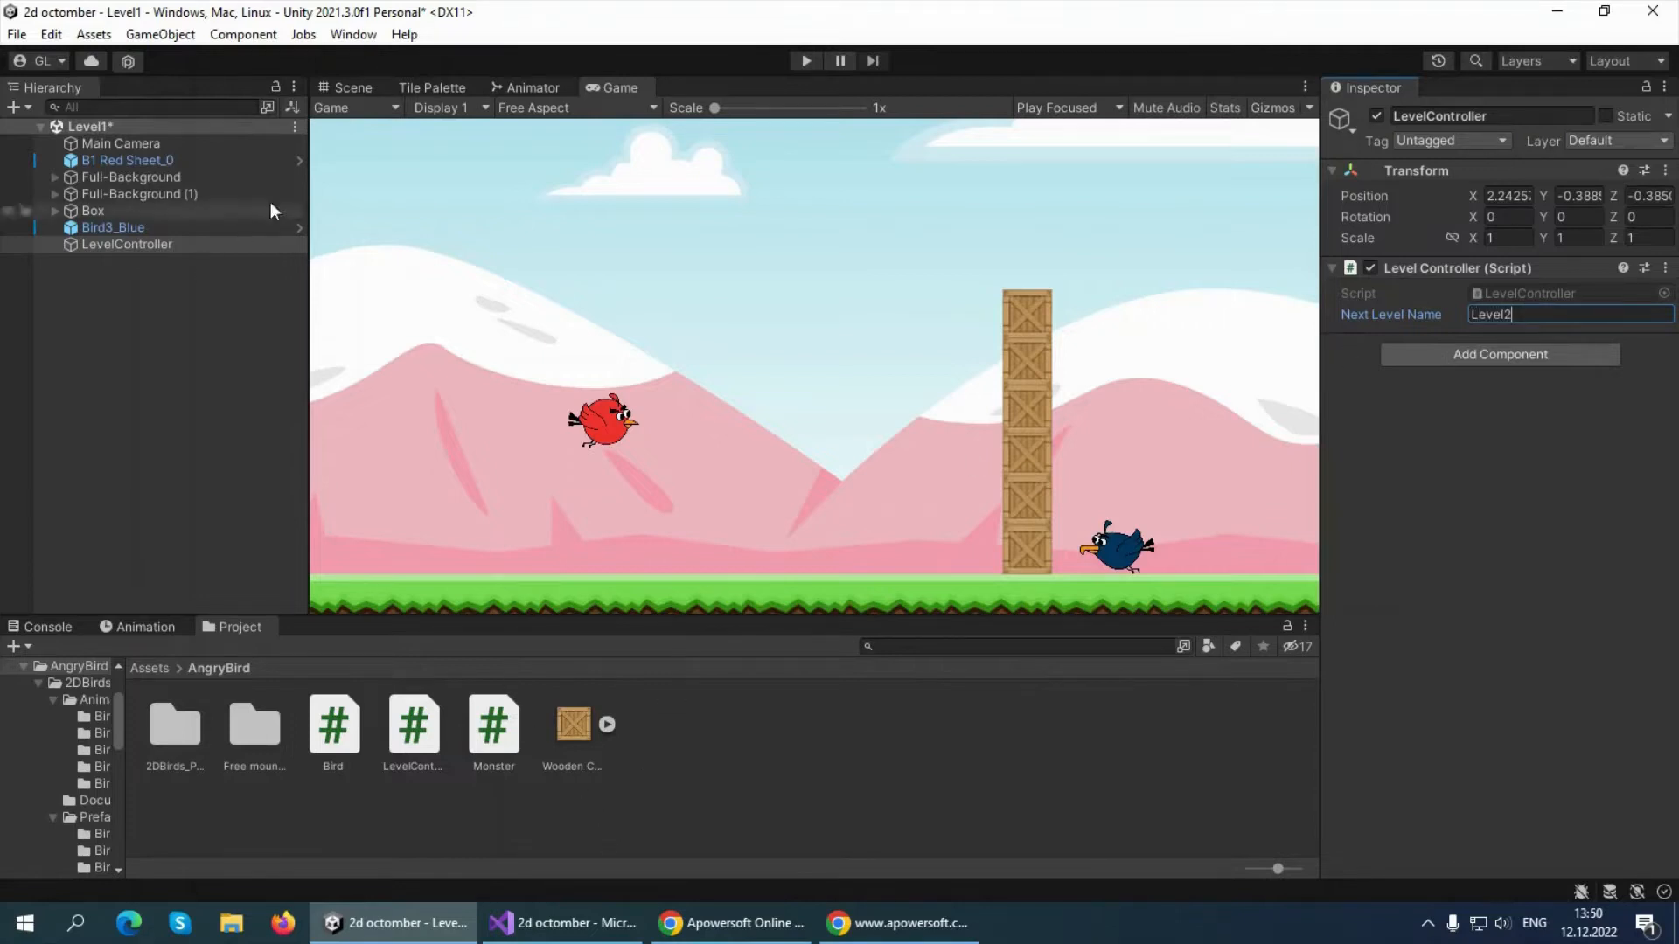
pyautogui.click(296, 129)
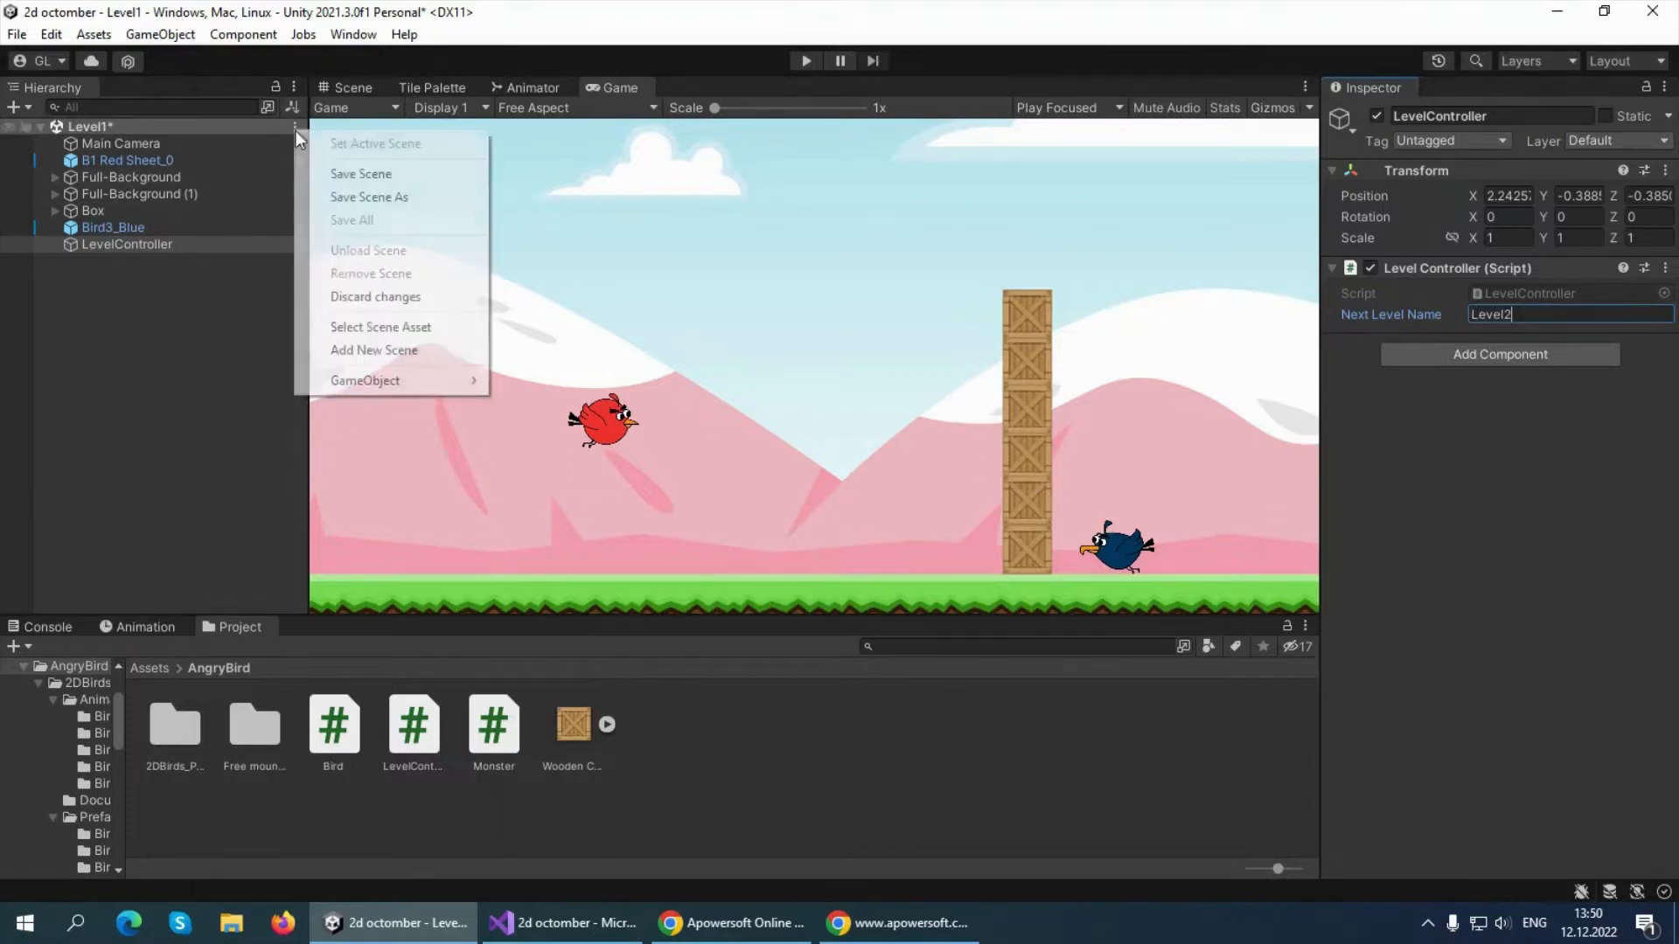
pyautogui.click(336, 176)
pyautogui.click(131, 245)
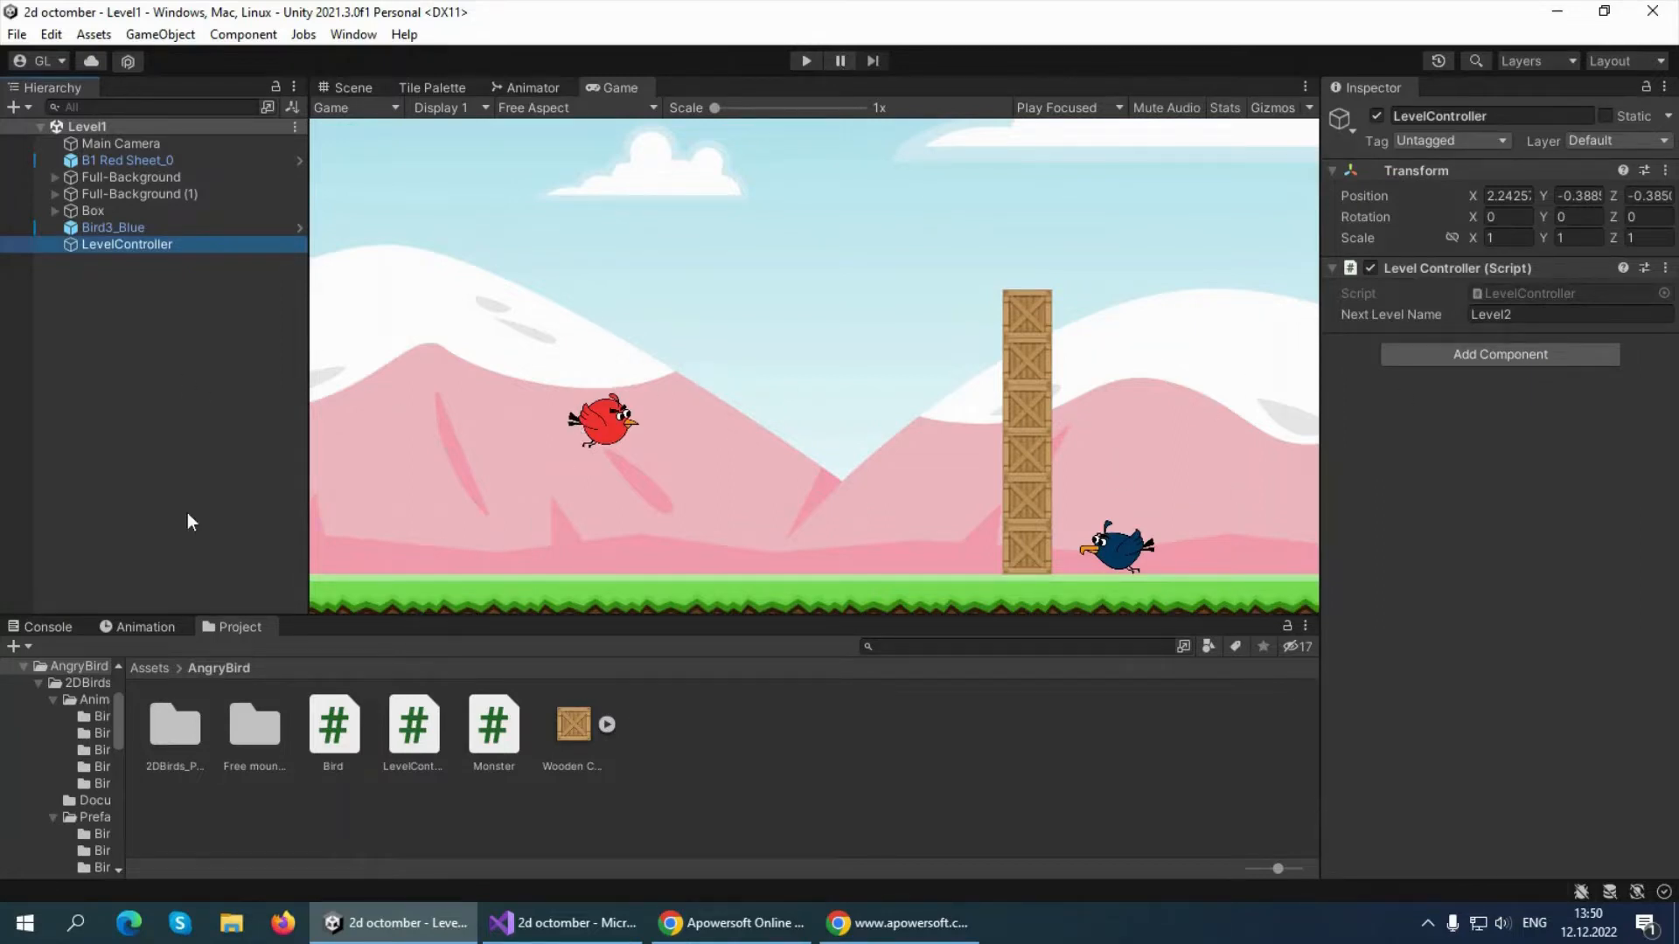
pyautogui.click(138, 427)
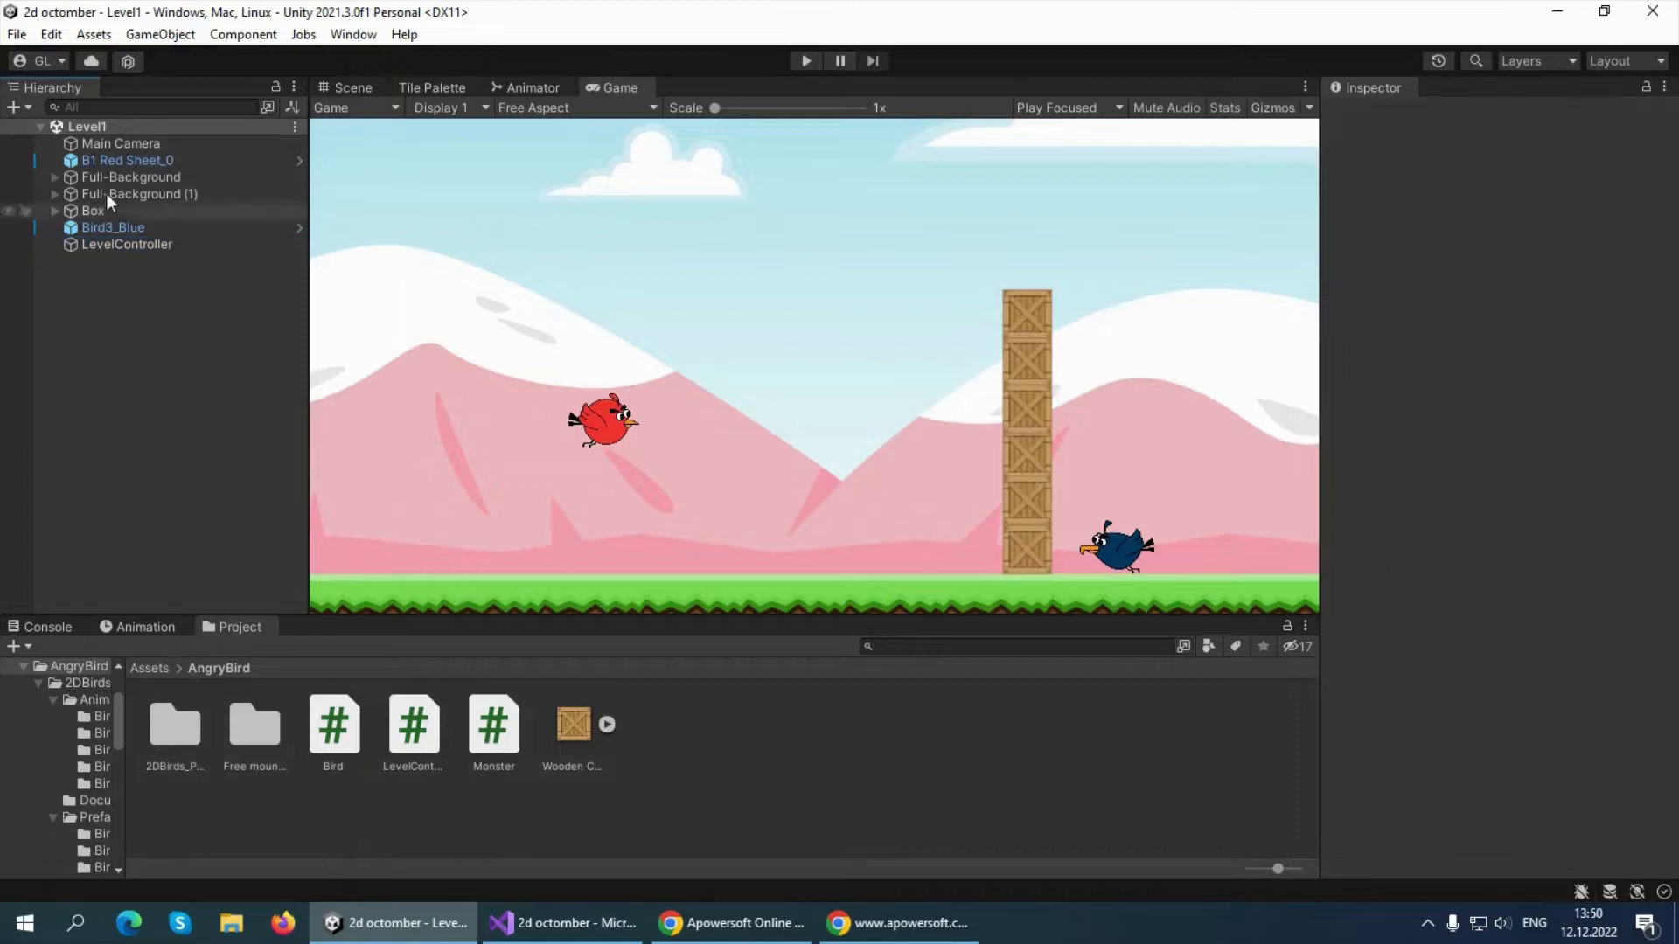
# Open the Level2 scene from the project's Scenes folder
pyautogui.click(17, 34)
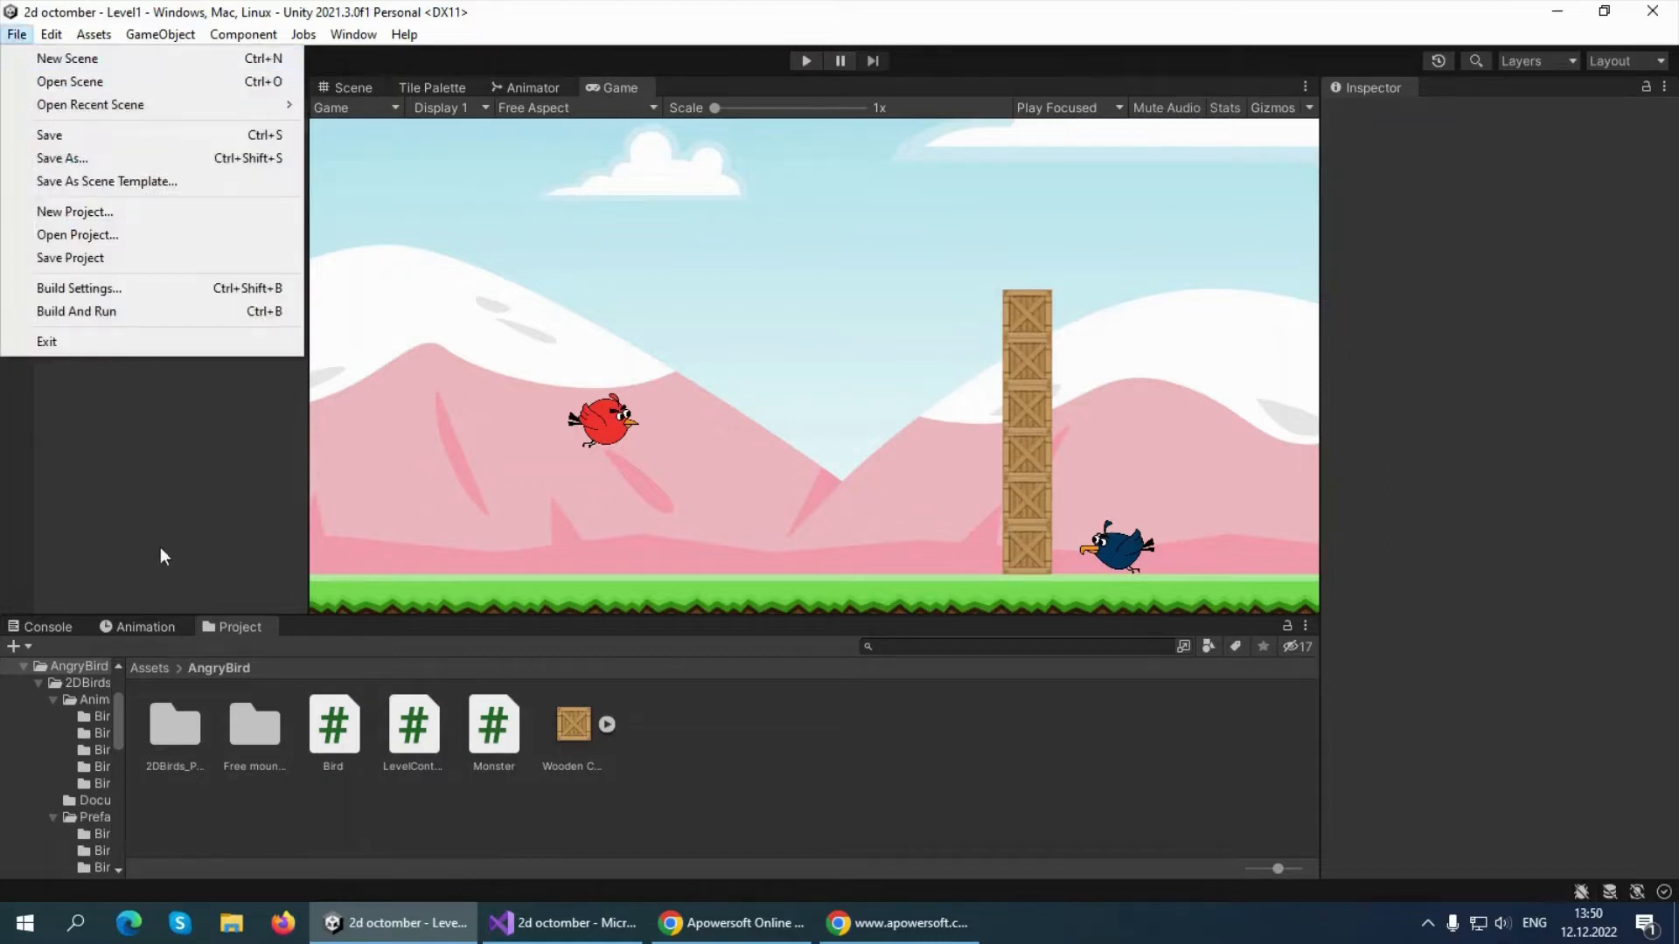
pyautogui.click(83, 82)
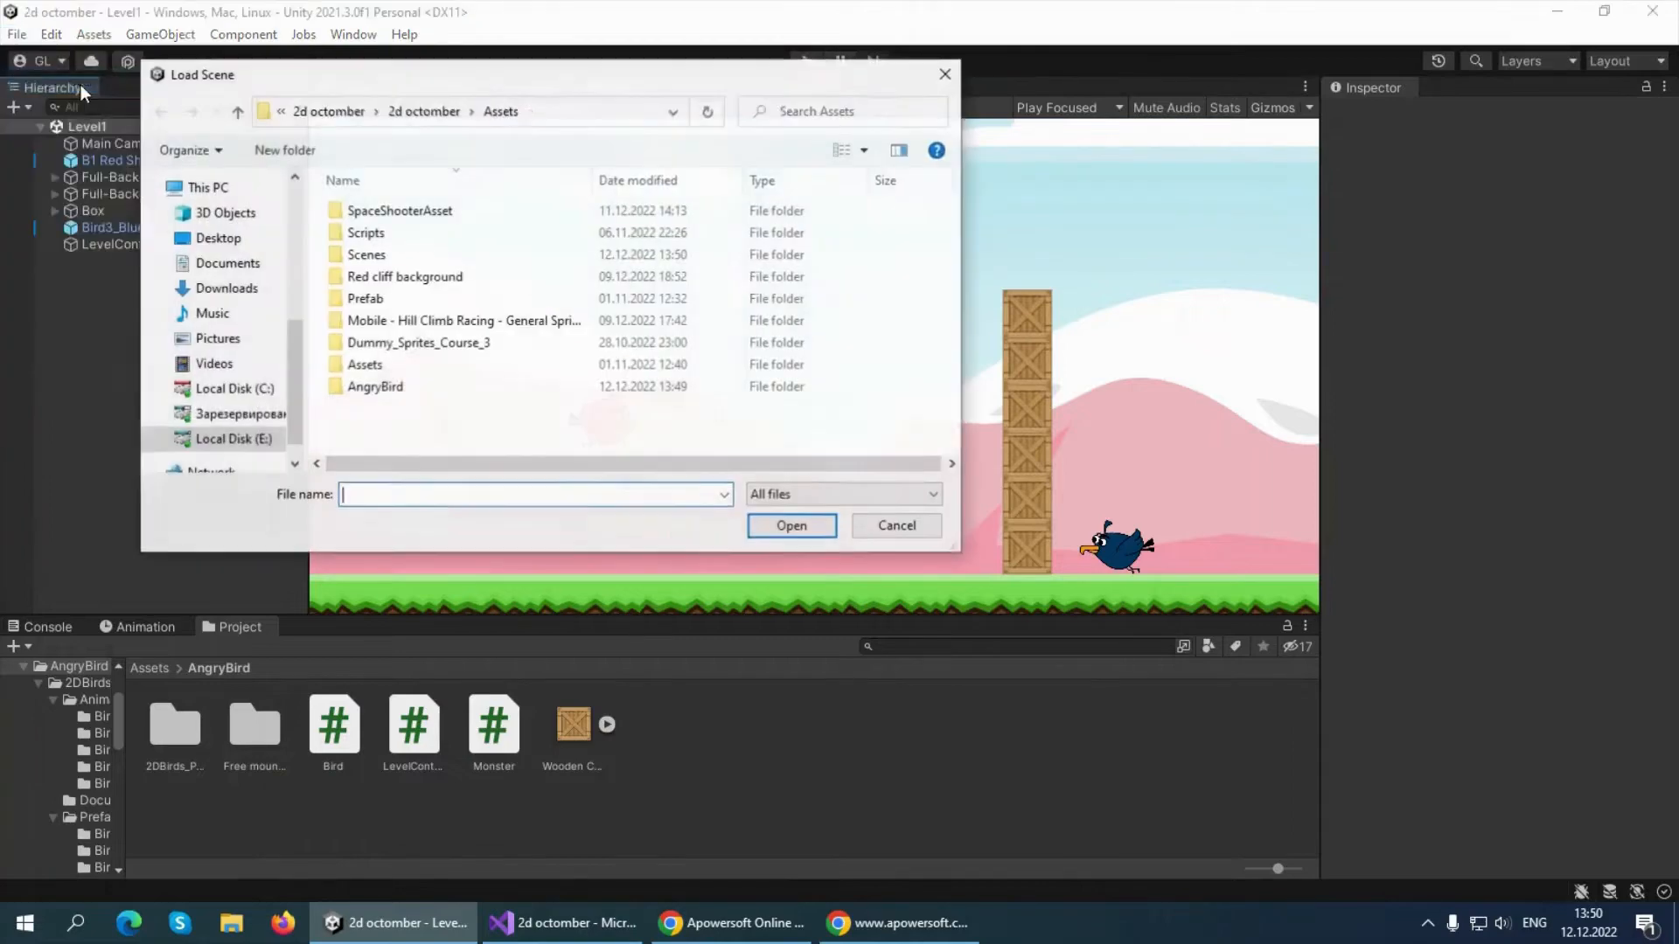
pyautogui.doubleClick(360, 276)
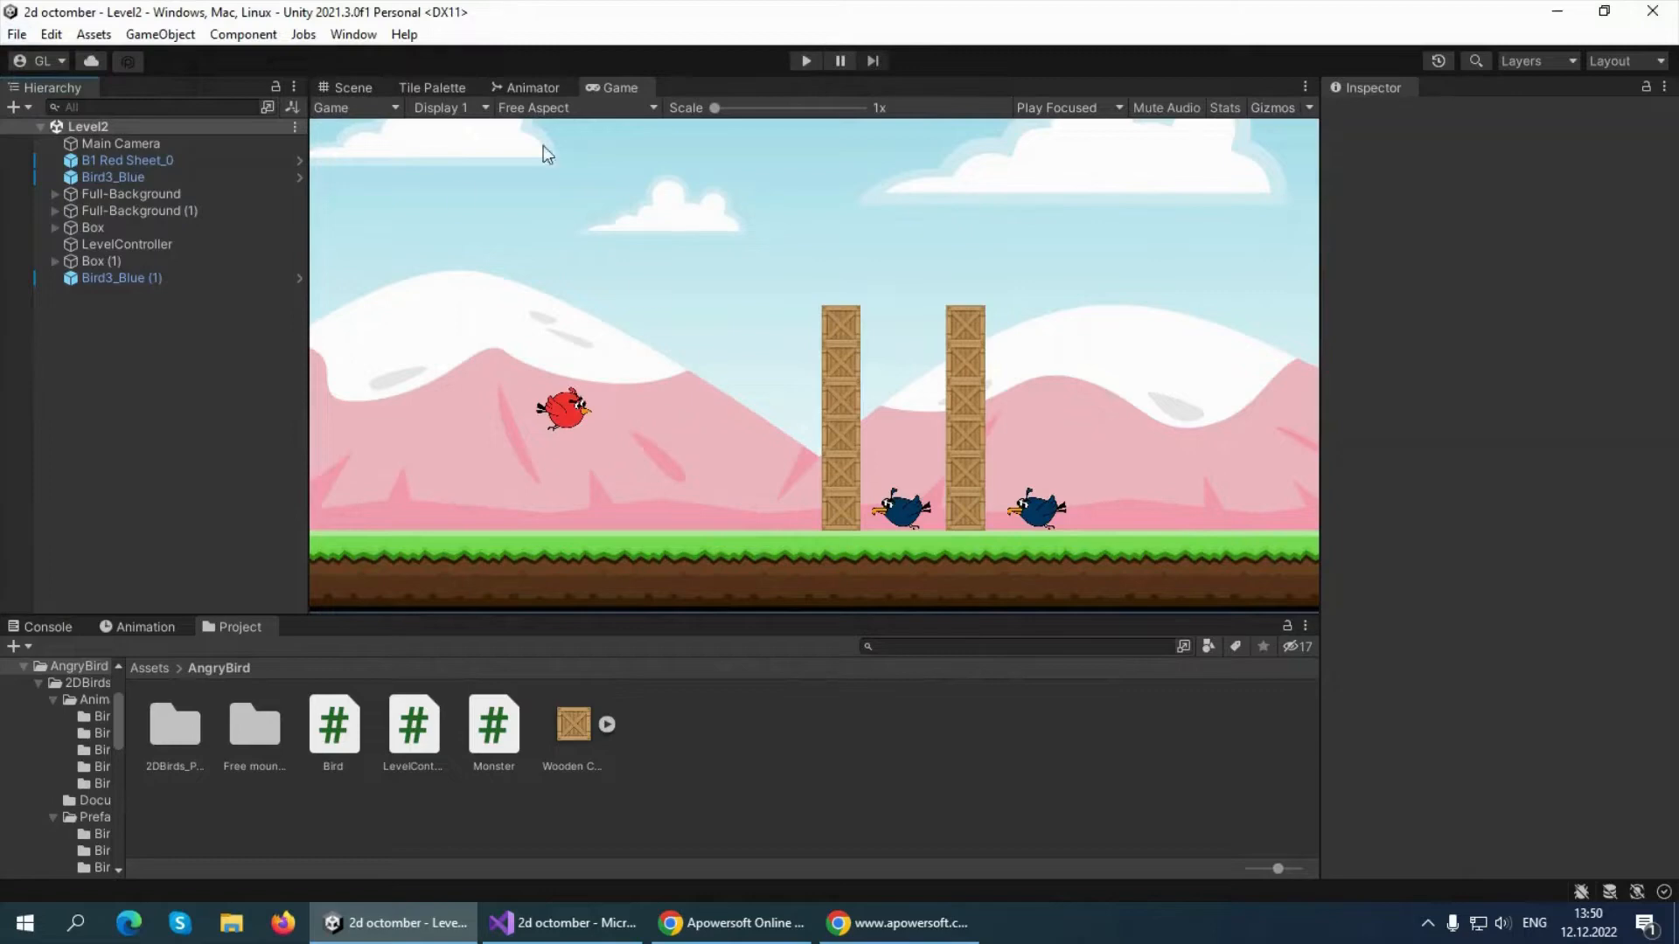
# Add the open Level2 scene to Scenes In Build in the Build Settings and close them
pyautogui.click(17, 34)
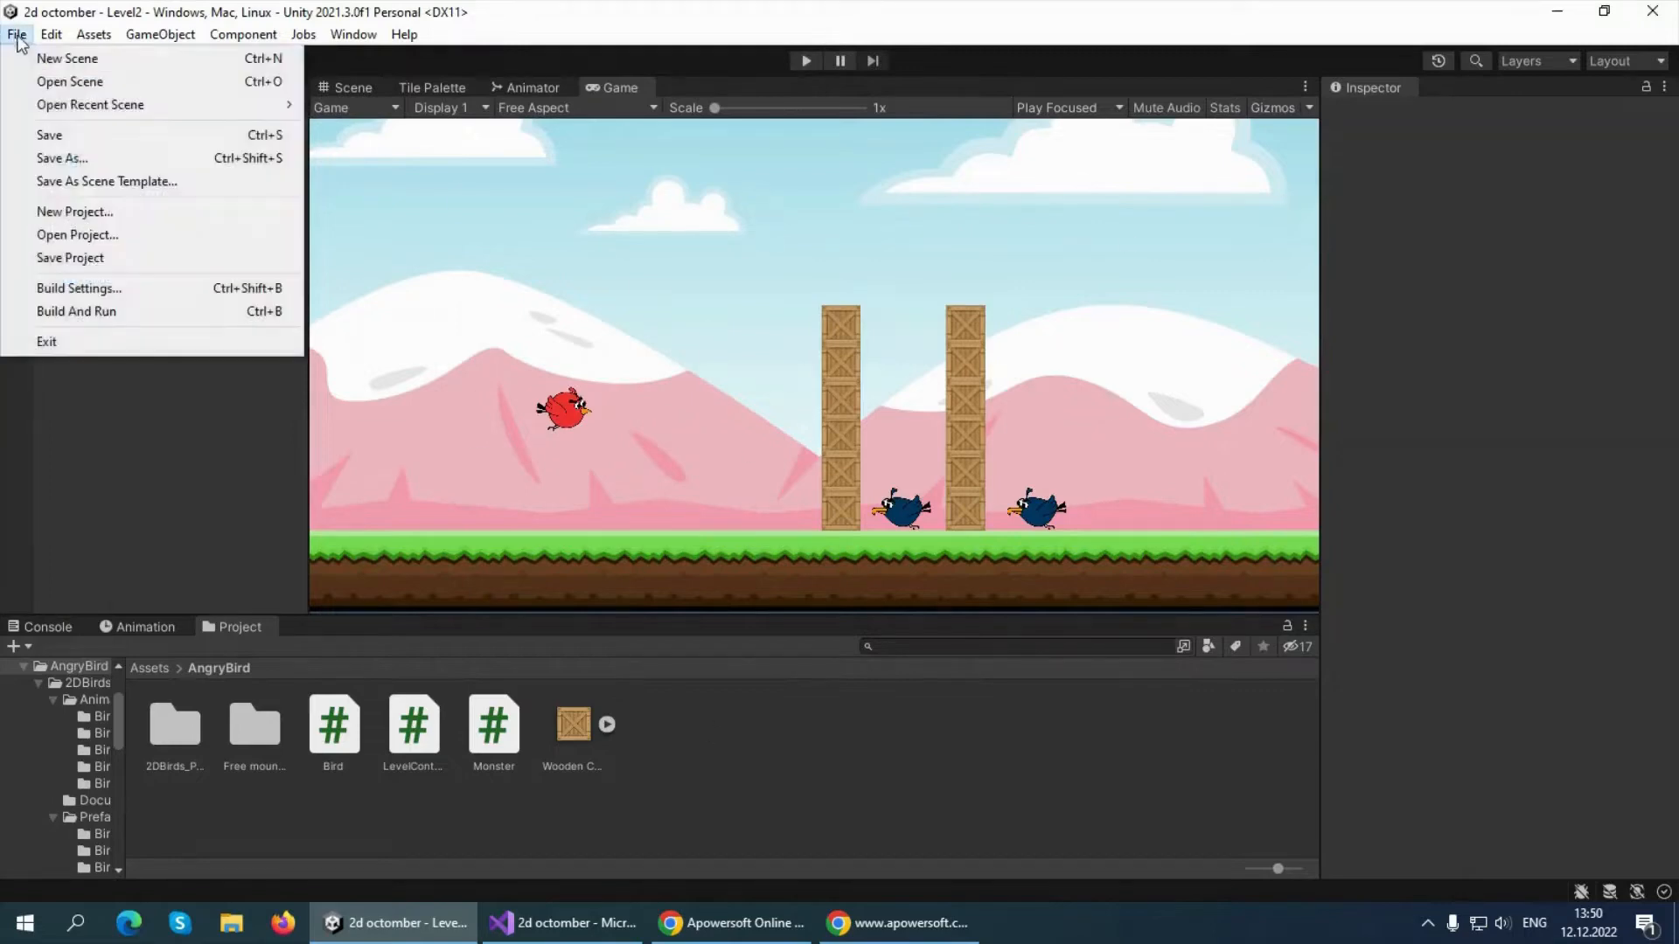
pyautogui.click(90, 287)
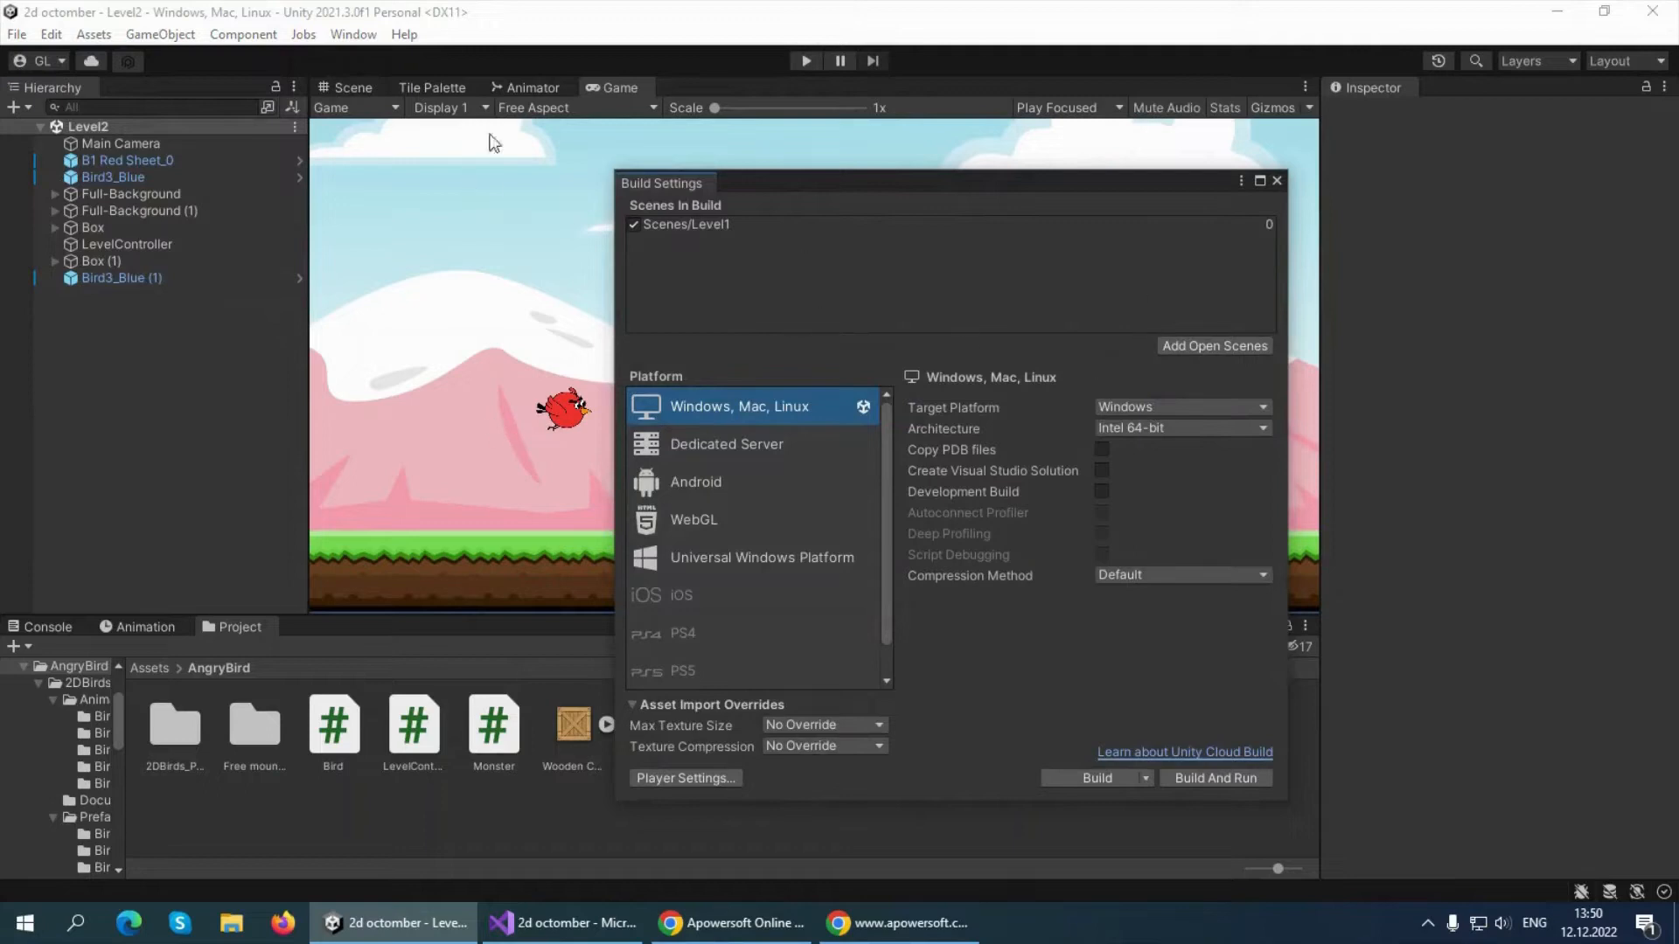
pyautogui.moveTo(717, 191); pyautogui.dragTo(650, 186)
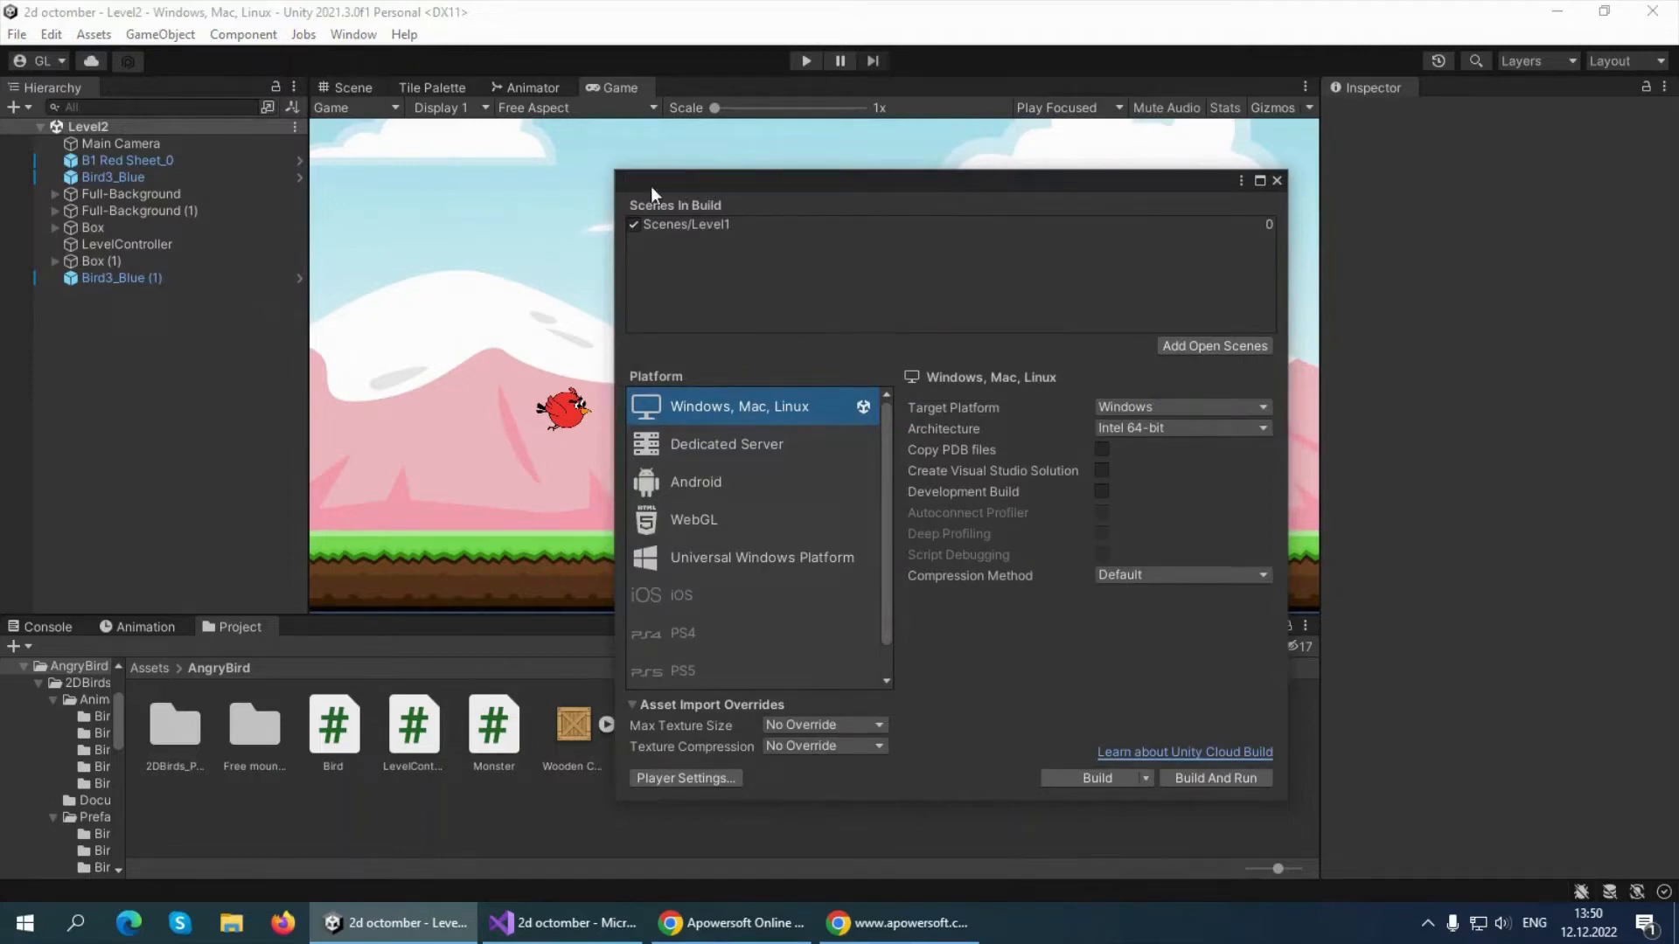
pyautogui.click(1187, 346)
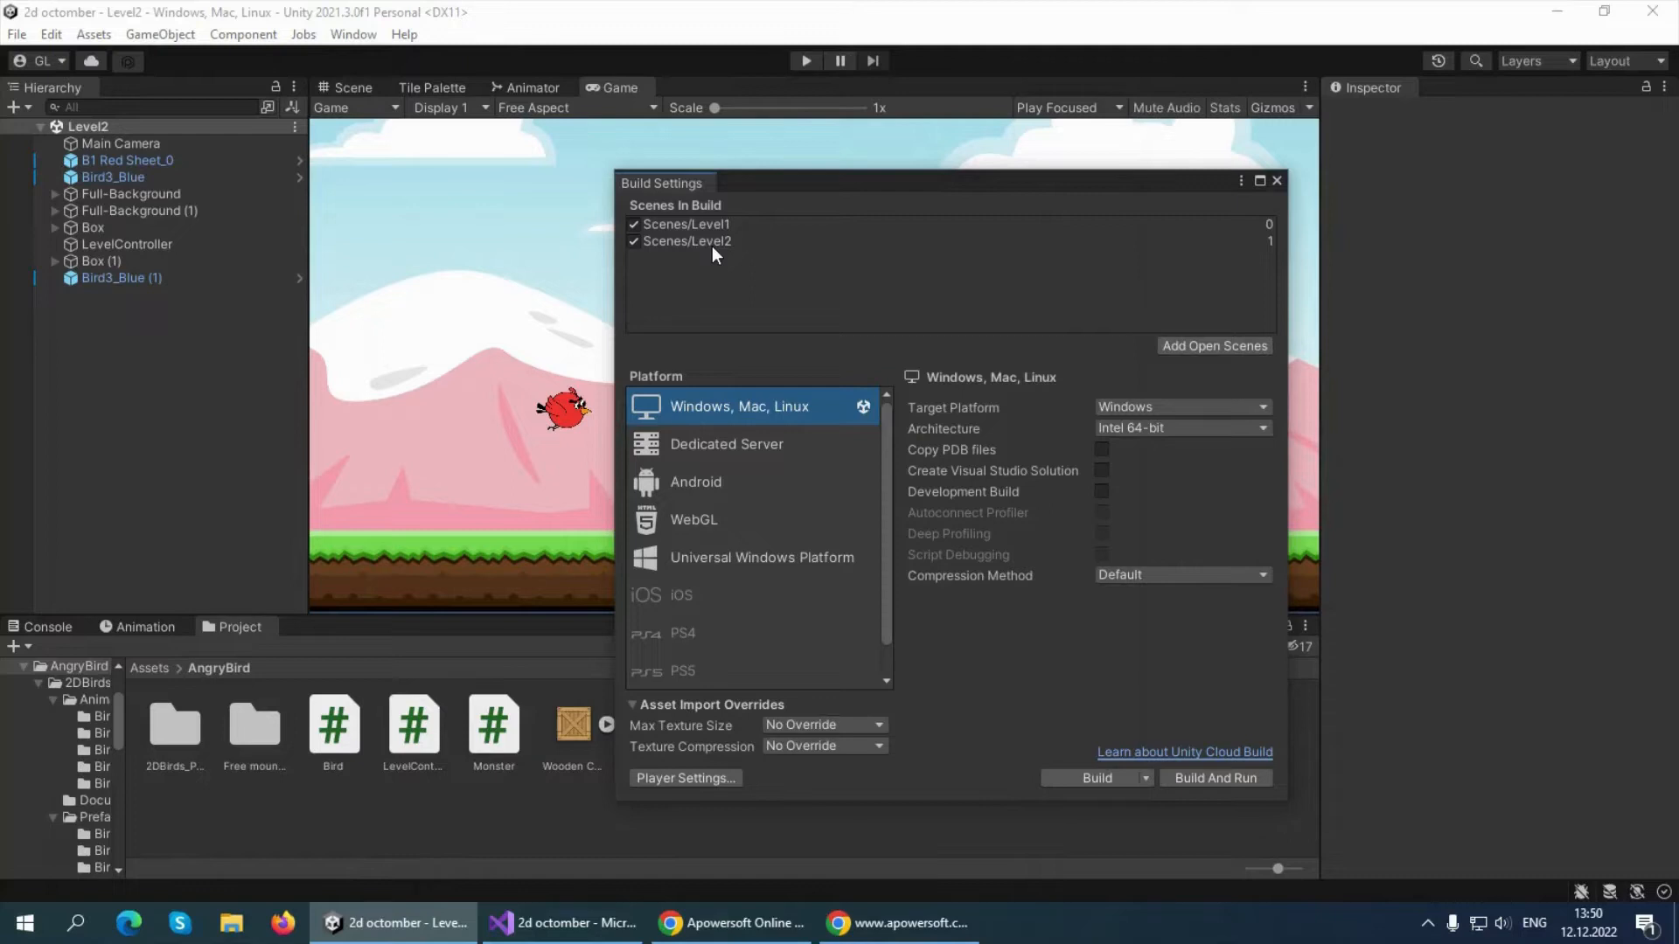
pyautogui.click(1278, 181)
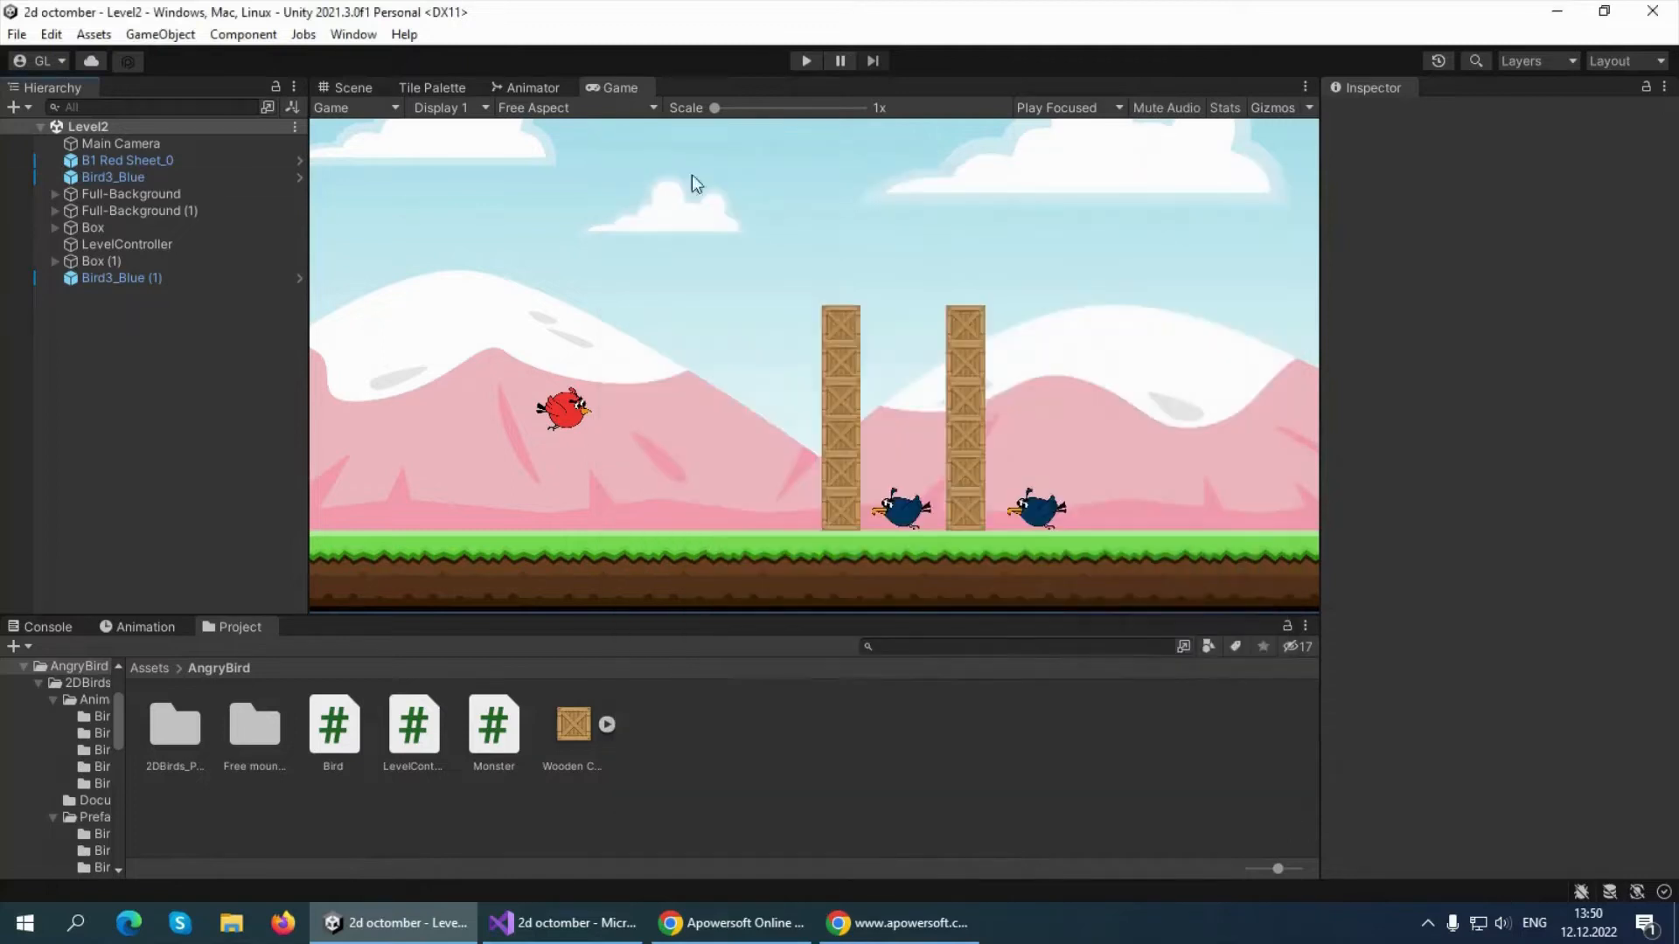
# Reopen the Level1 scene from the Scenes folder inside Assets
pyautogui.click(16, 37)
pyautogui.click(70, 82)
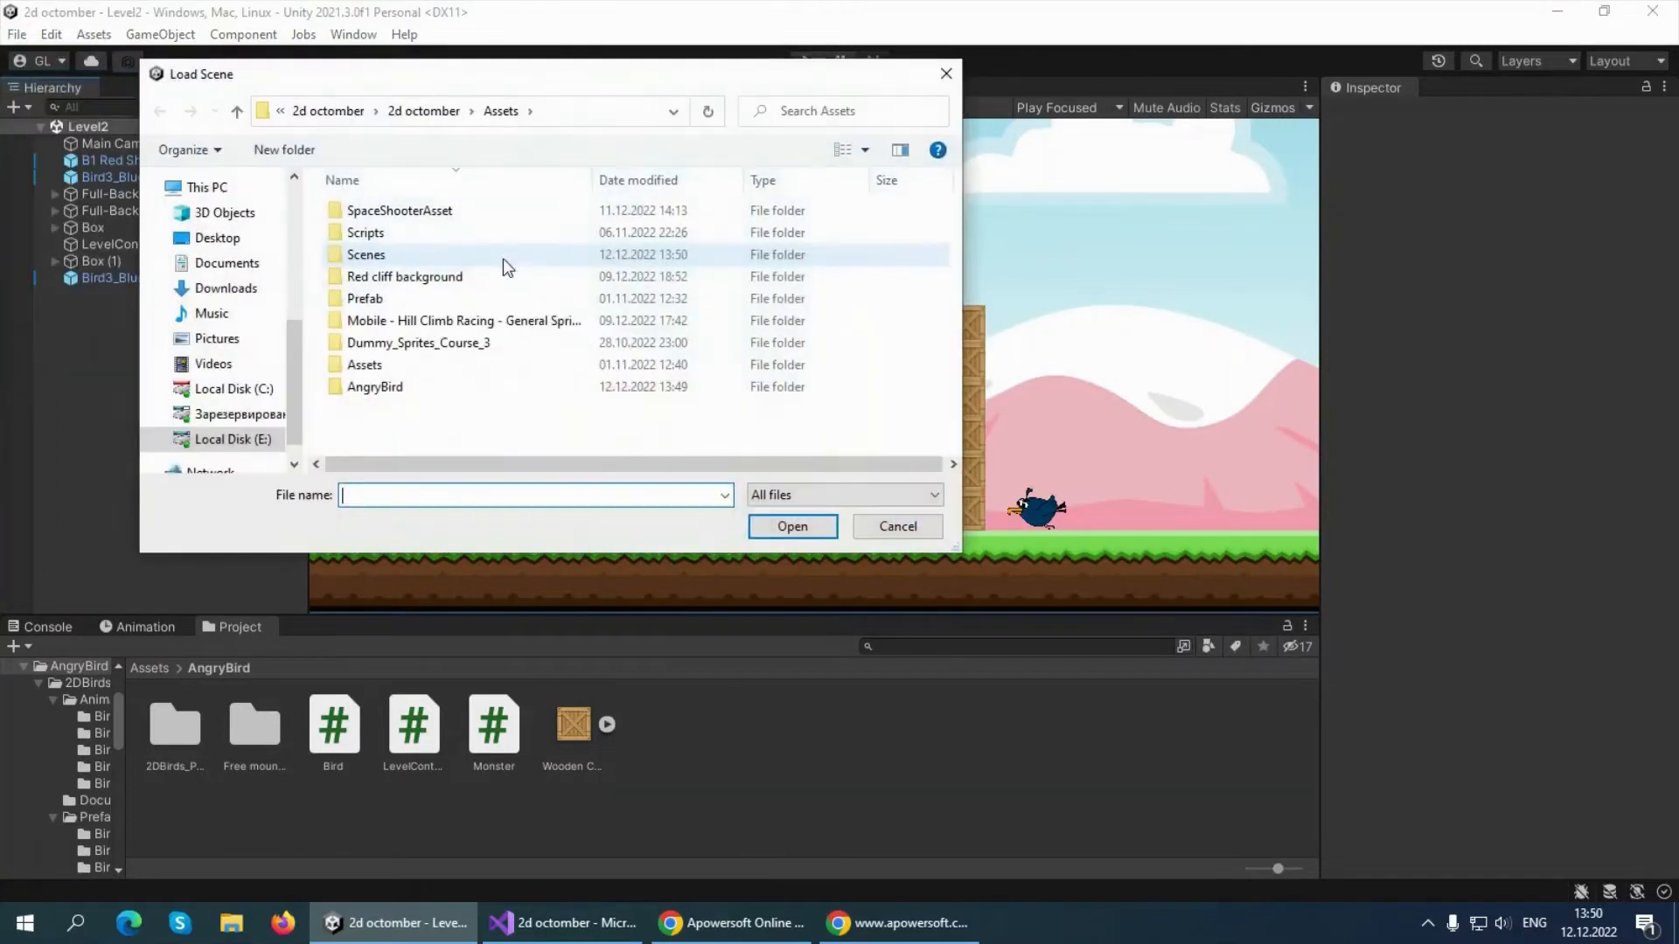
pyautogui.doubleClick(391, 301)
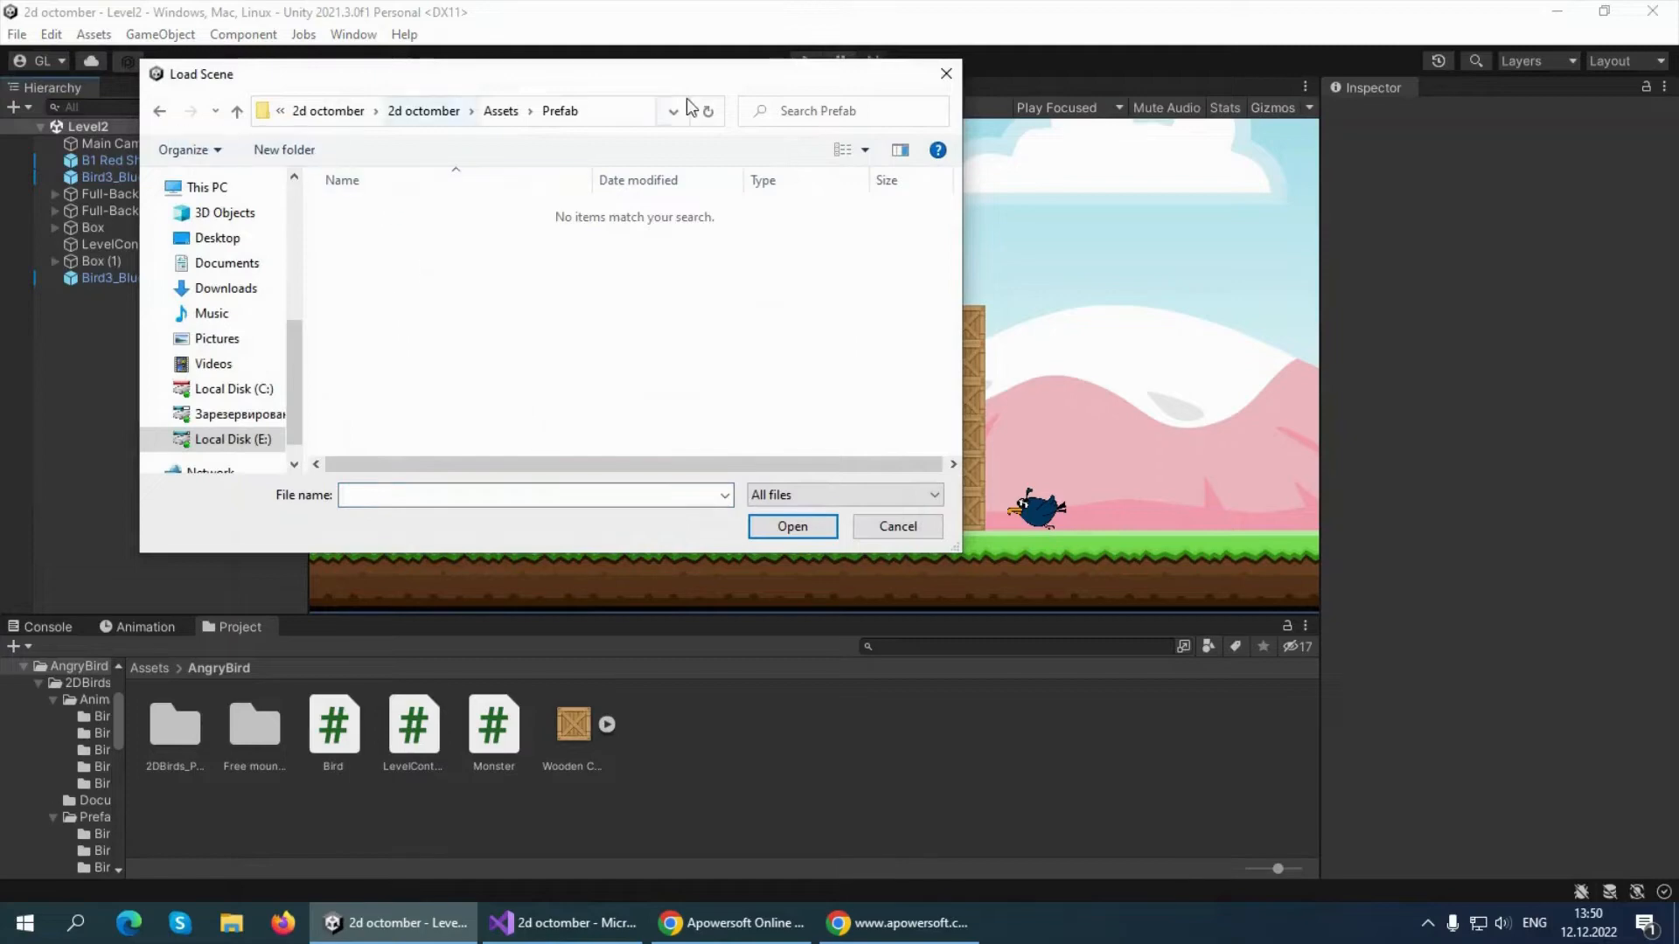
pyautogui.click(497, 118)
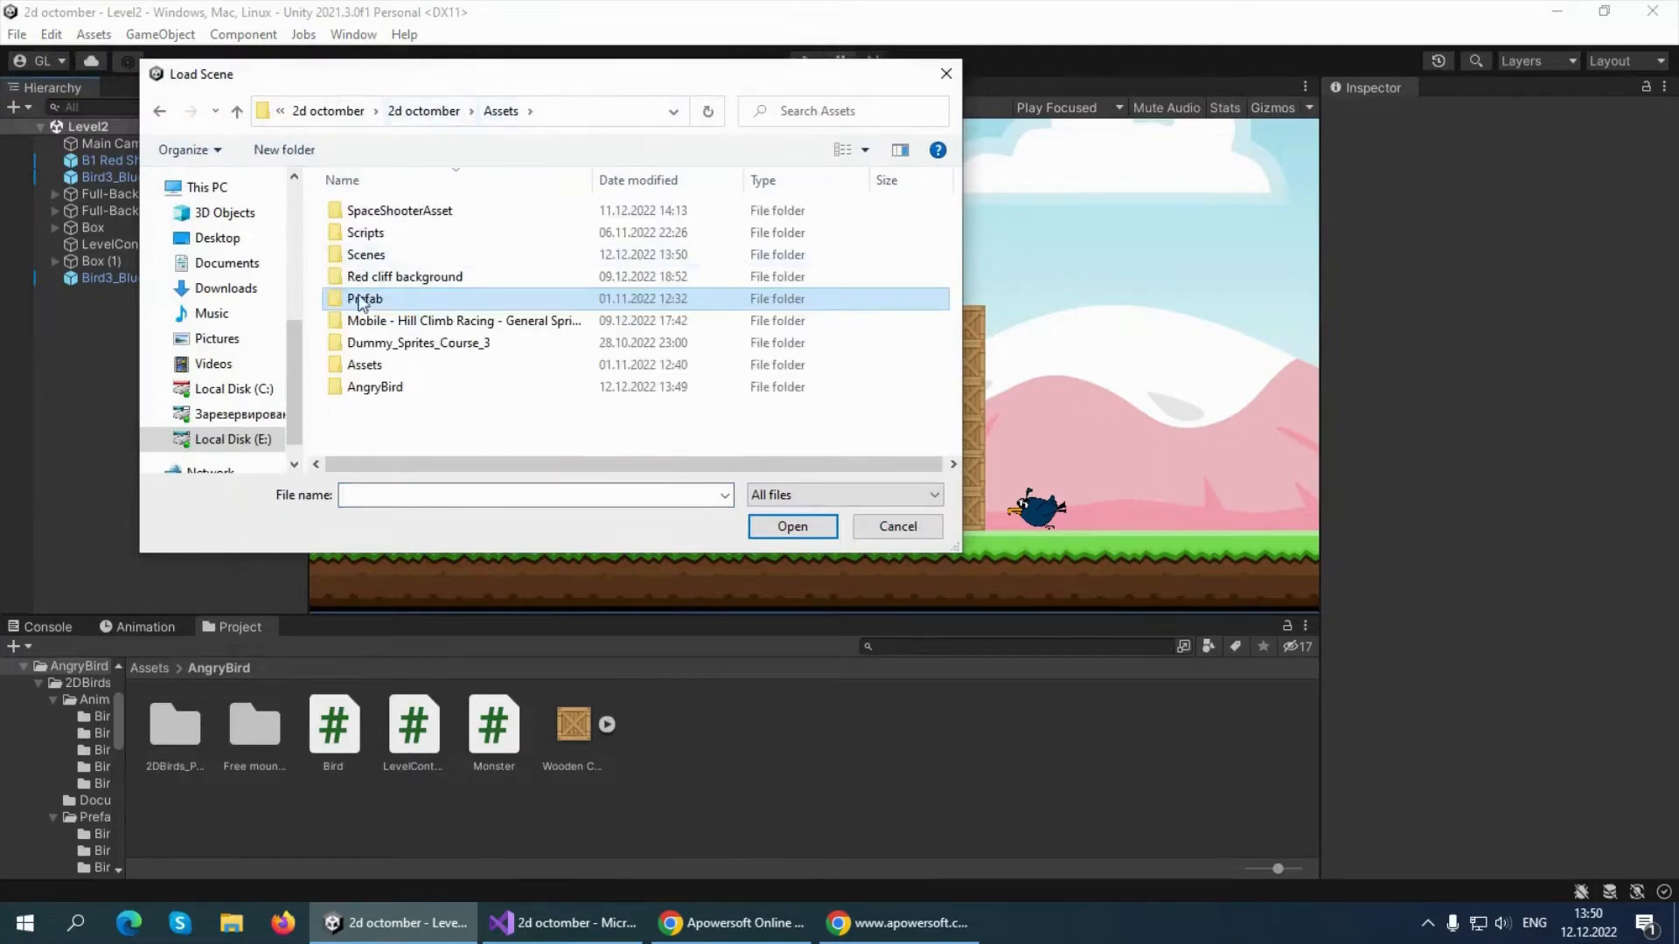
pyautogui.doubleClick(386, 255)
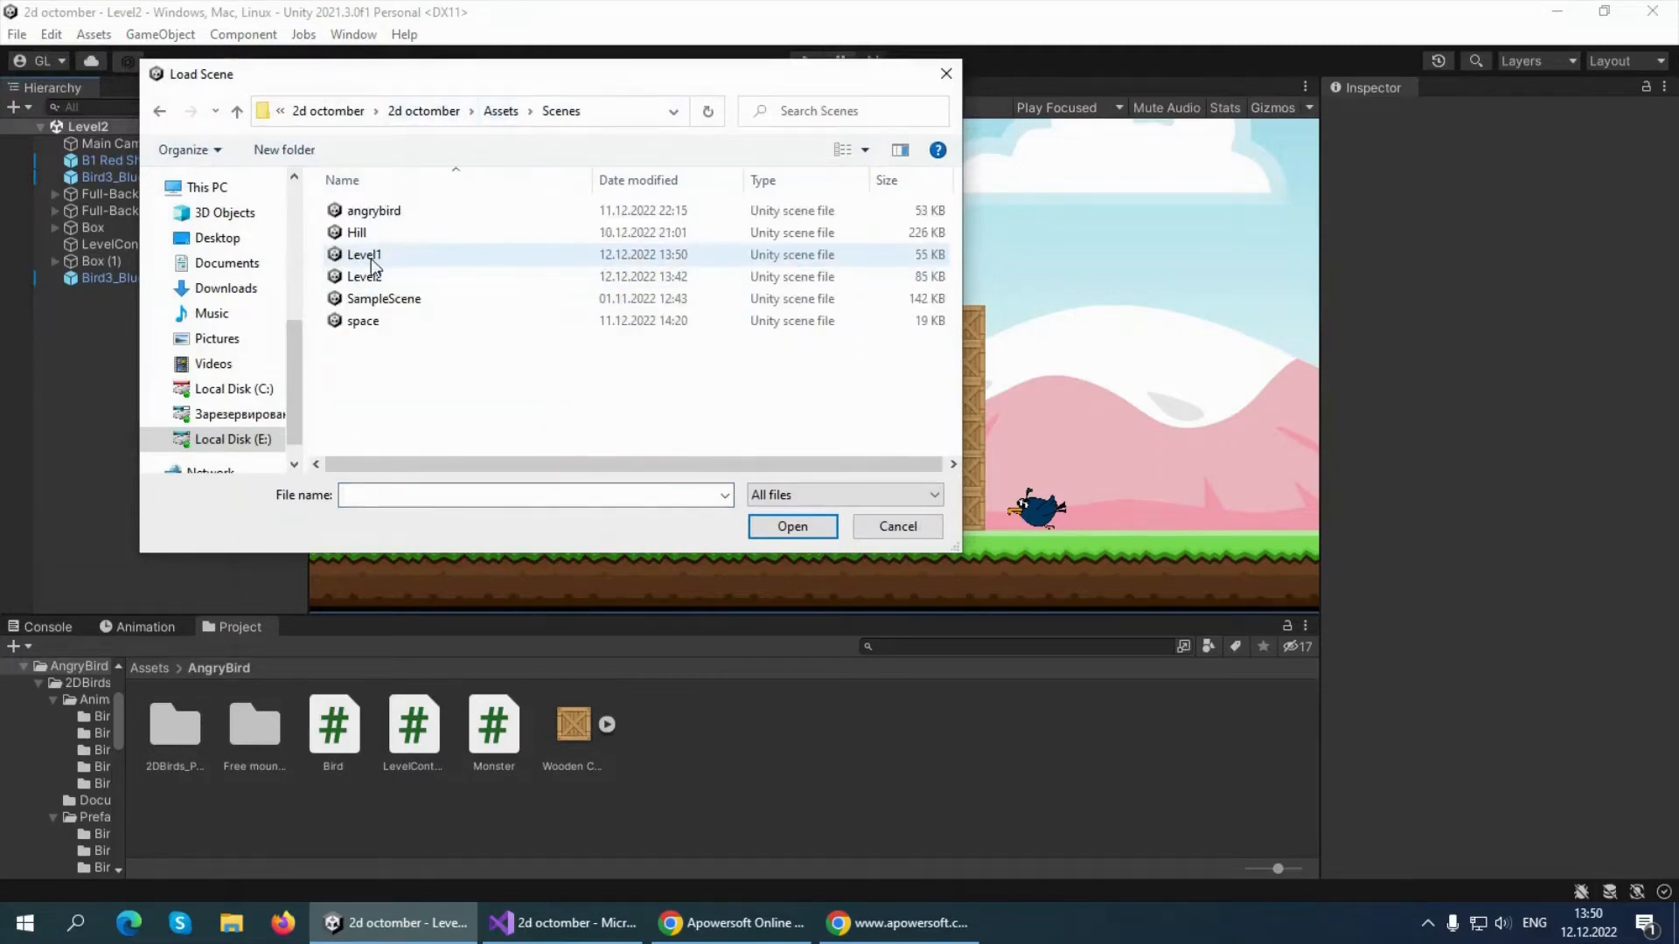
pyautogui.doubleClick(389, 277)
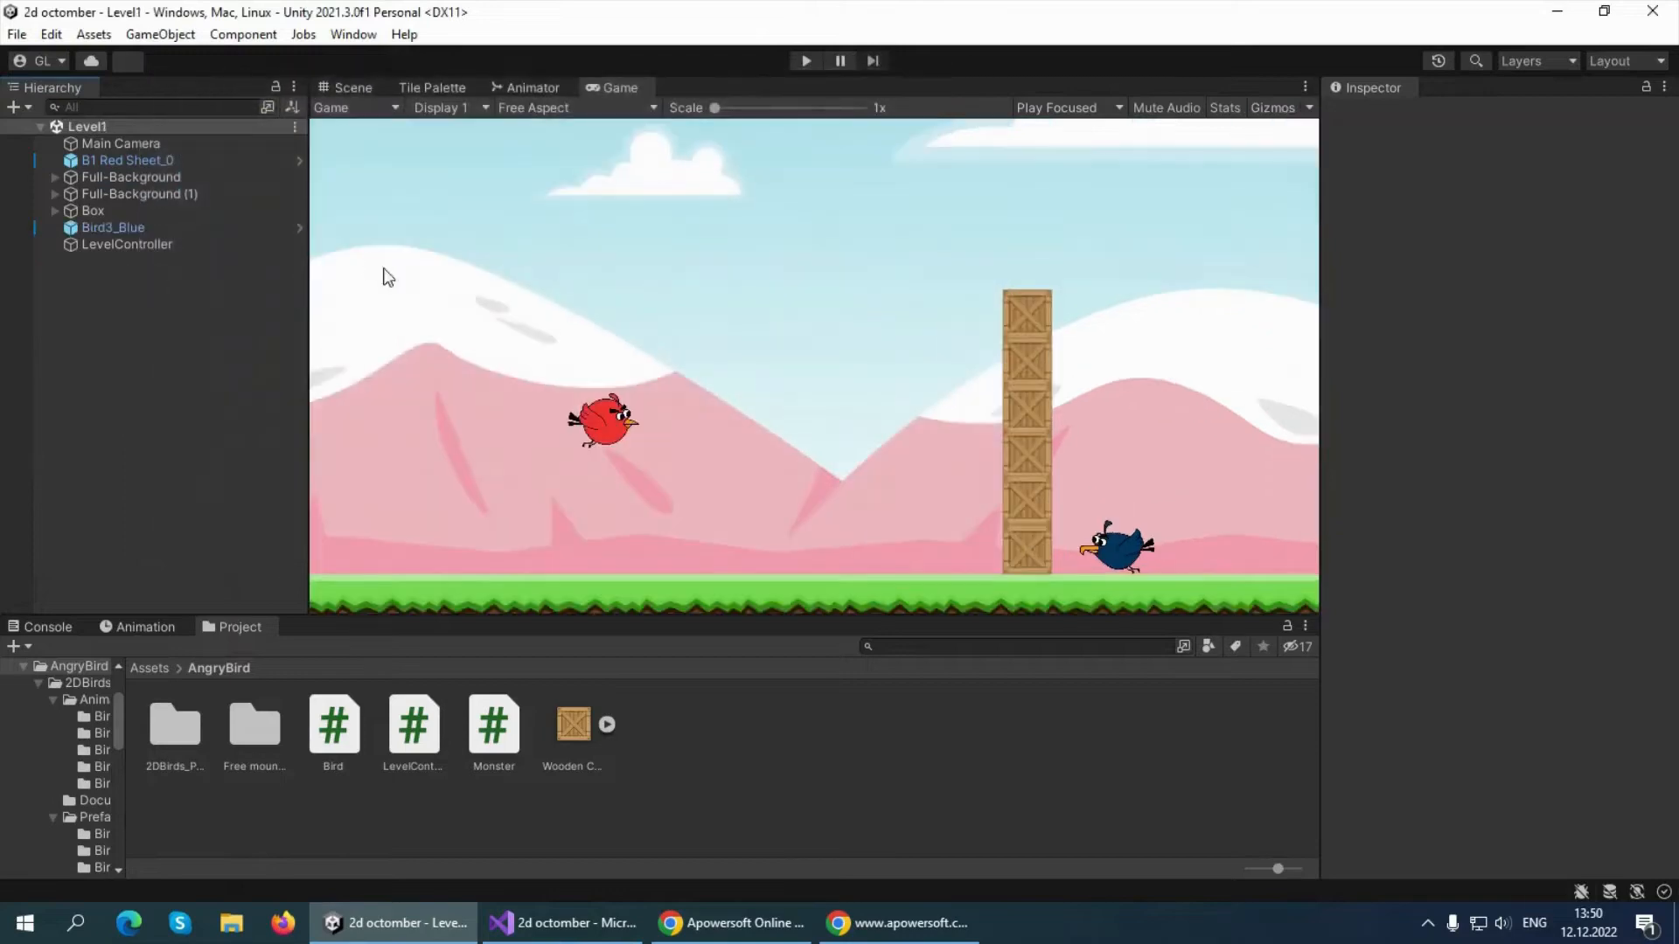
# Play-test from Level1, launching the red bird at the crates and monster and then at those in Level2, and stop play mode
pyautogui.click(804, 61)
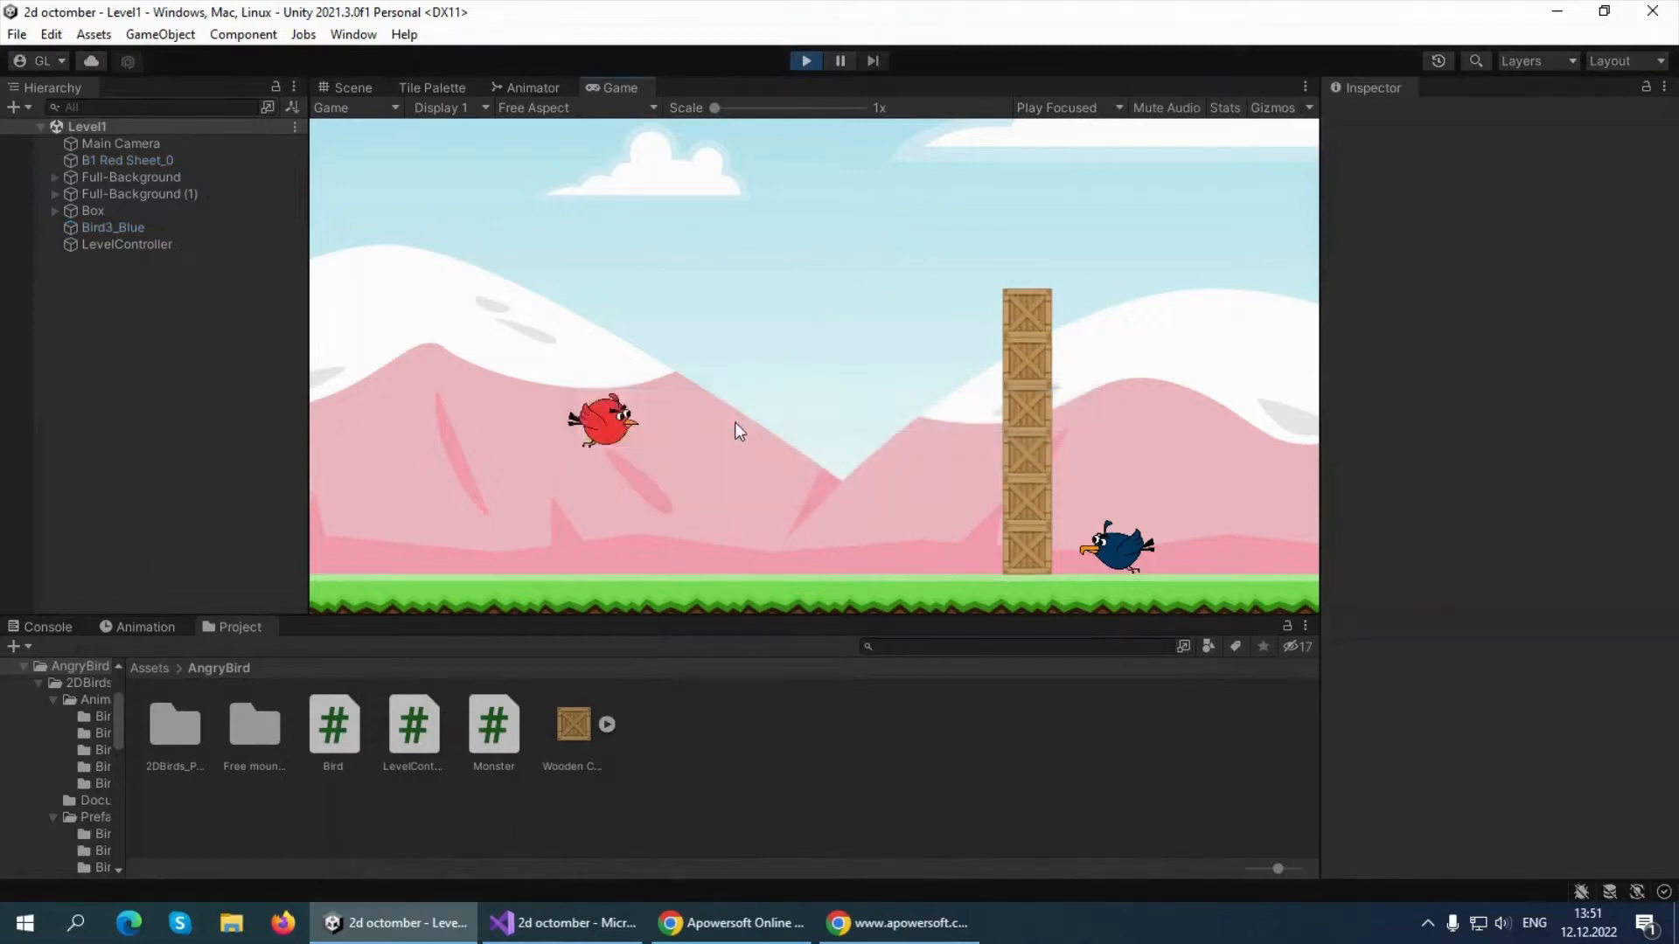
pyautogui.moveTo(603, 422); pyautogui.dragTo(479, 365)
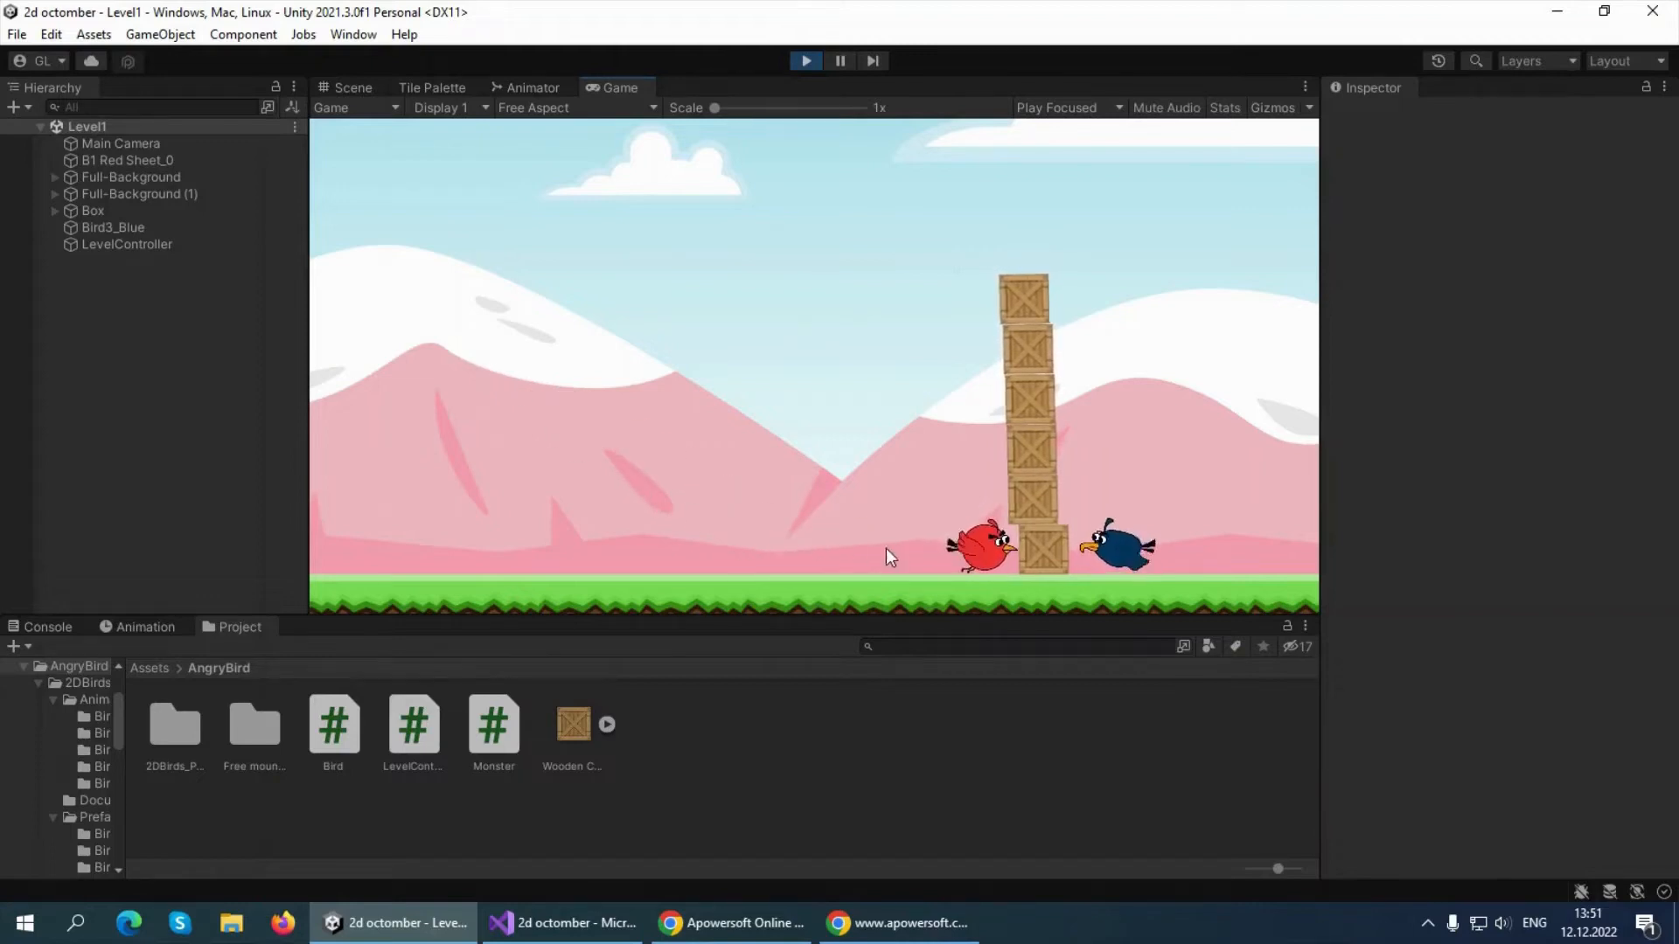
pyautogui.moveTo(602, 421); pyautogui.dragTo(458, 509)
pyautogui.moveTo(614, 434); pyautogui.dragTo(470, 473)
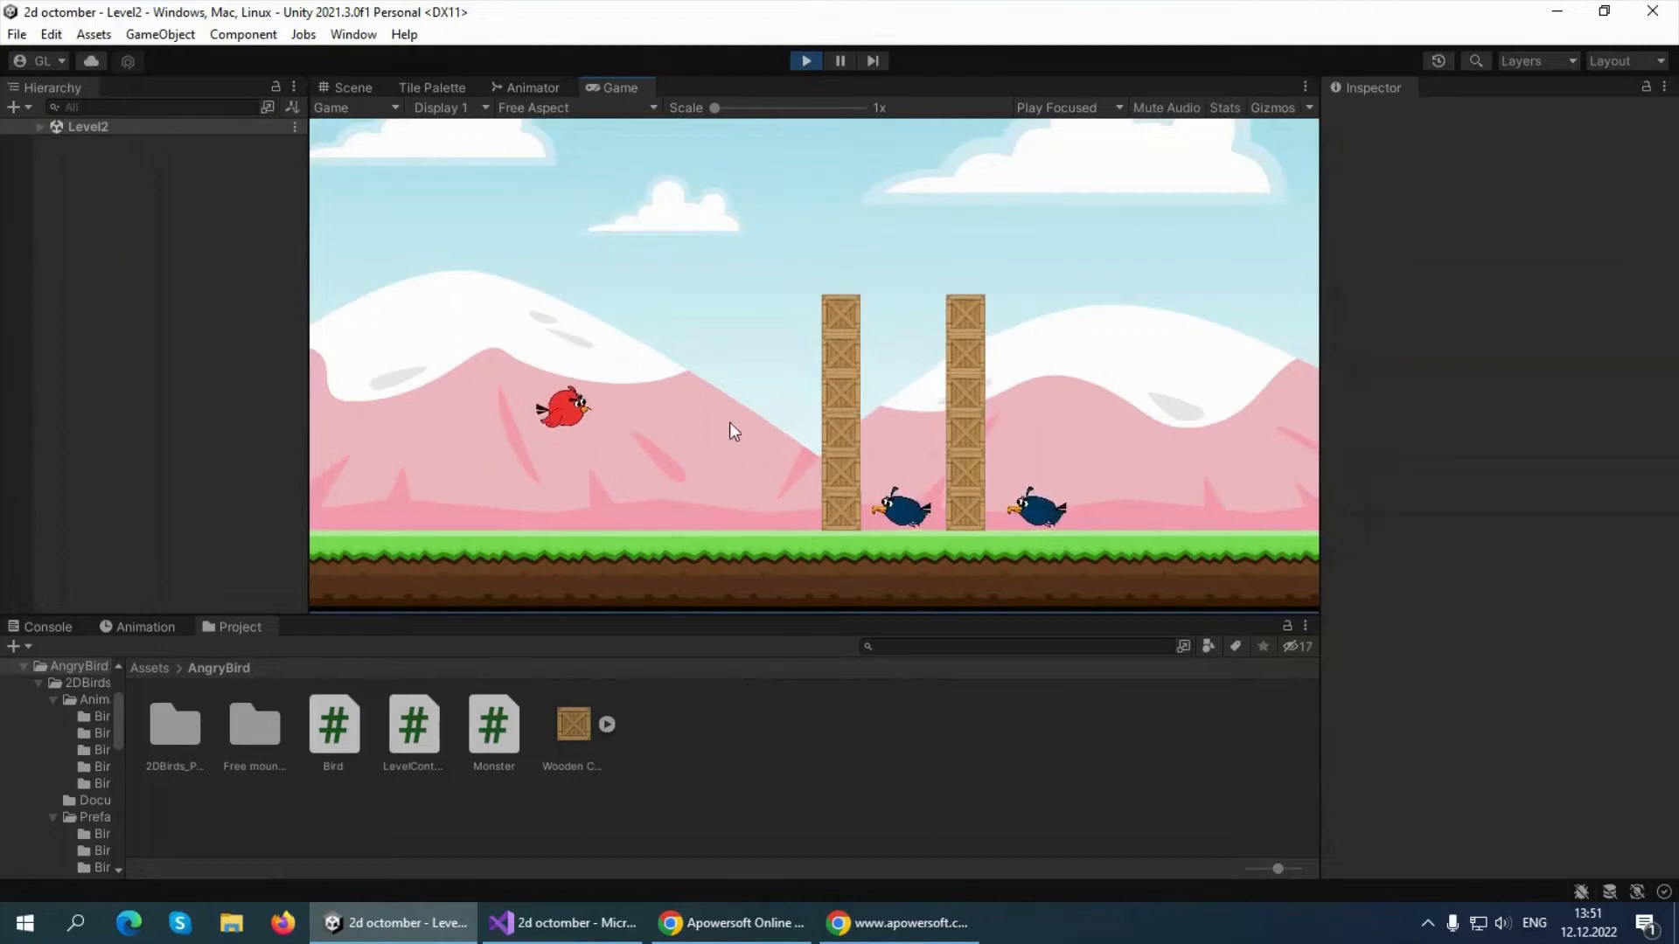
pyautogui.moveTo(570, 411); pyautogui.dragTo(439, 474)
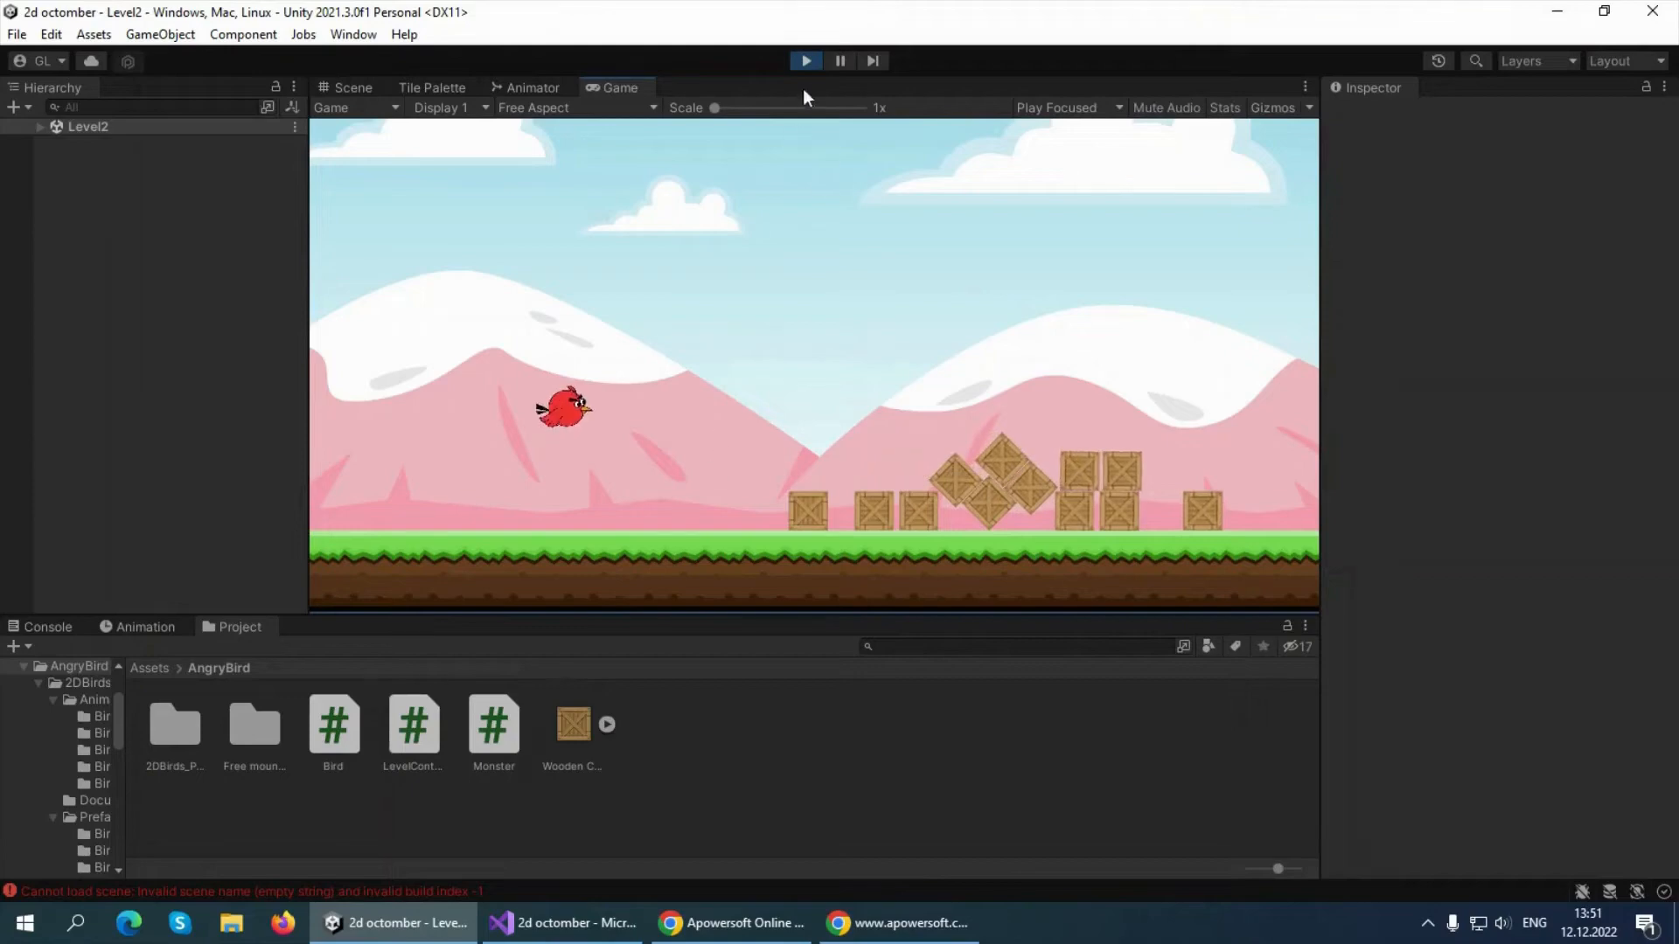
pyautogui.click(803, 62)
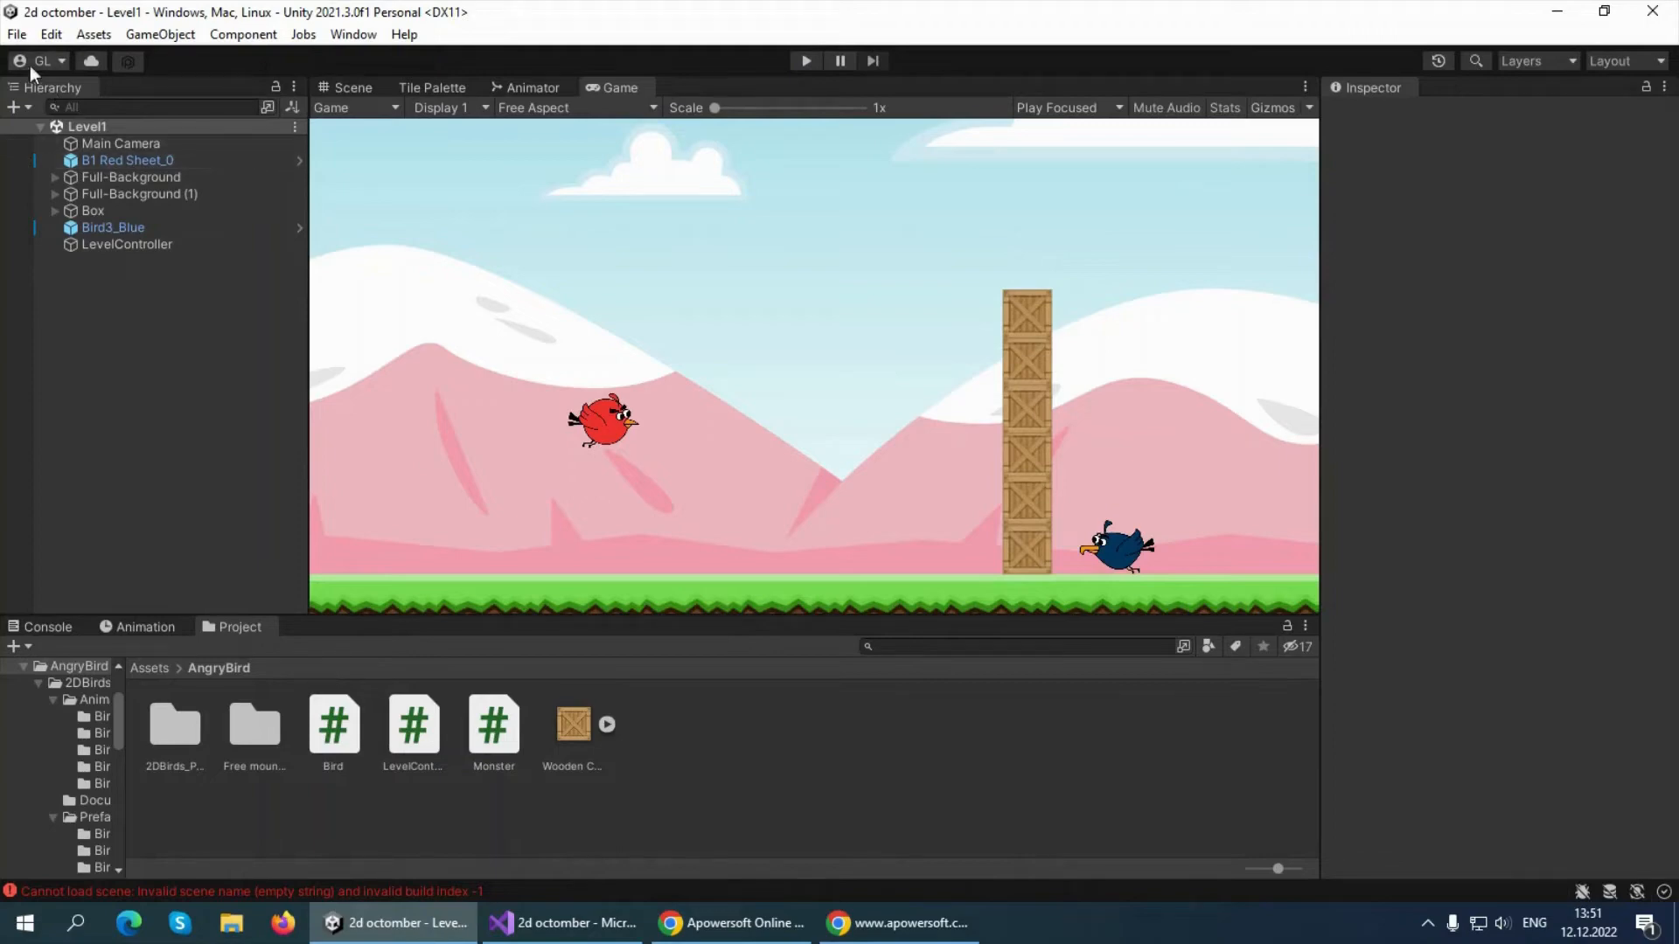
# Load the Level2 scene from the Scenes folder for editing
pyautogui.click(18, 36)
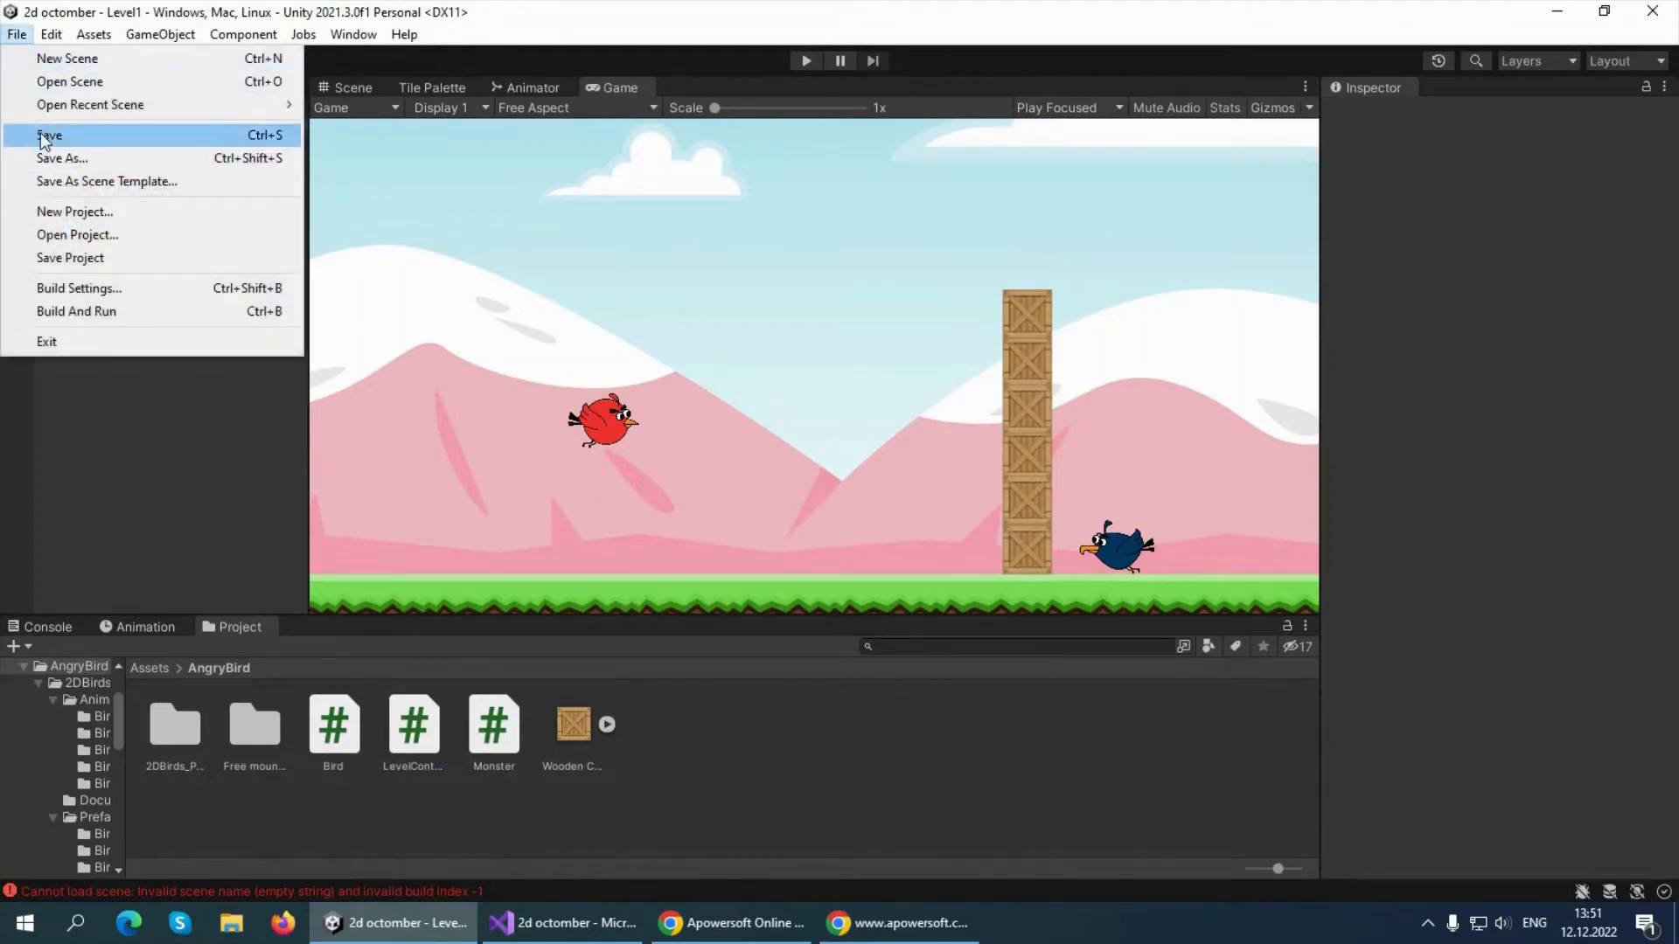
pyautogui.click(65, 81)
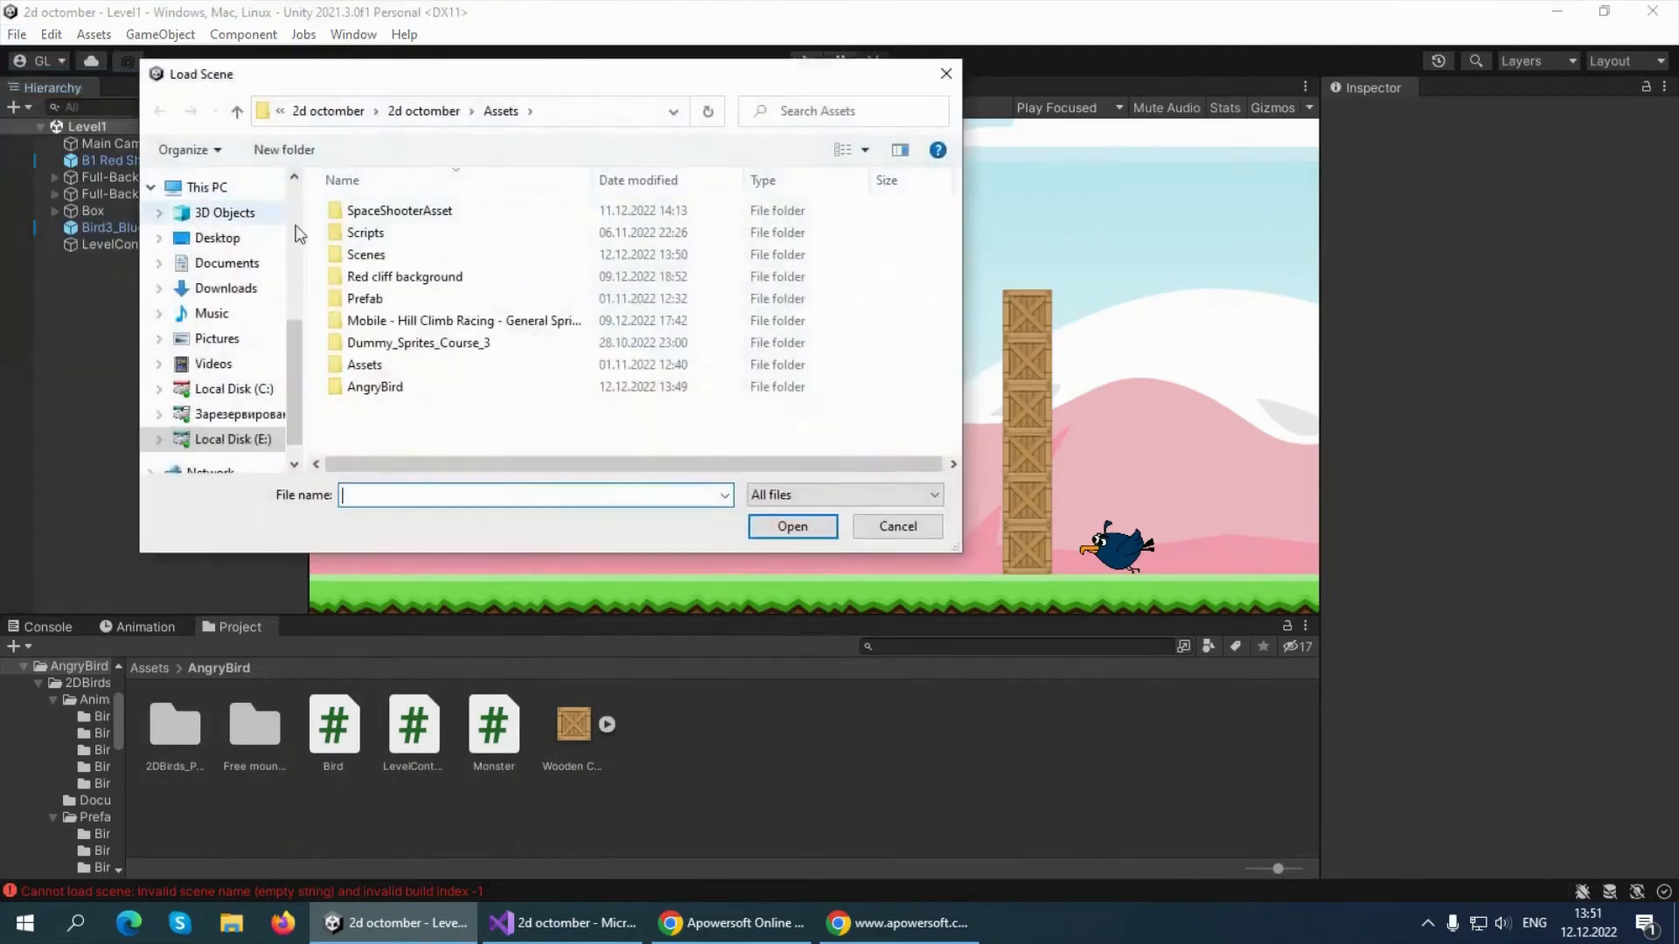
pyautogui.doubleClick(366, 261)
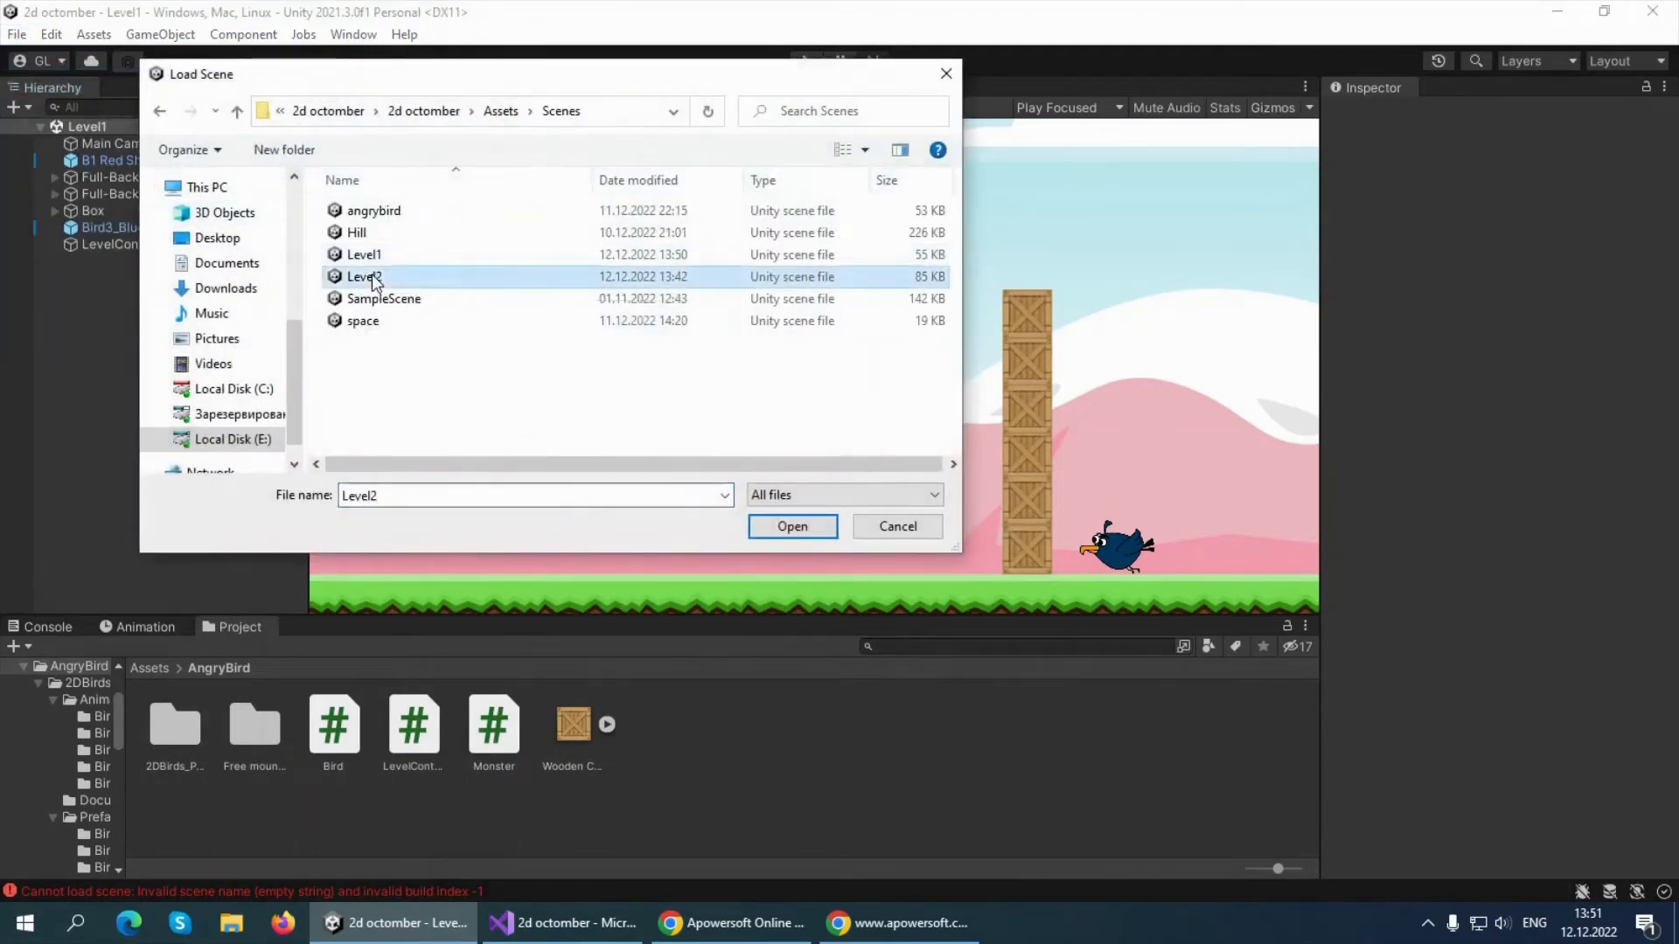
pyautogui.doubleClick(371, 275)
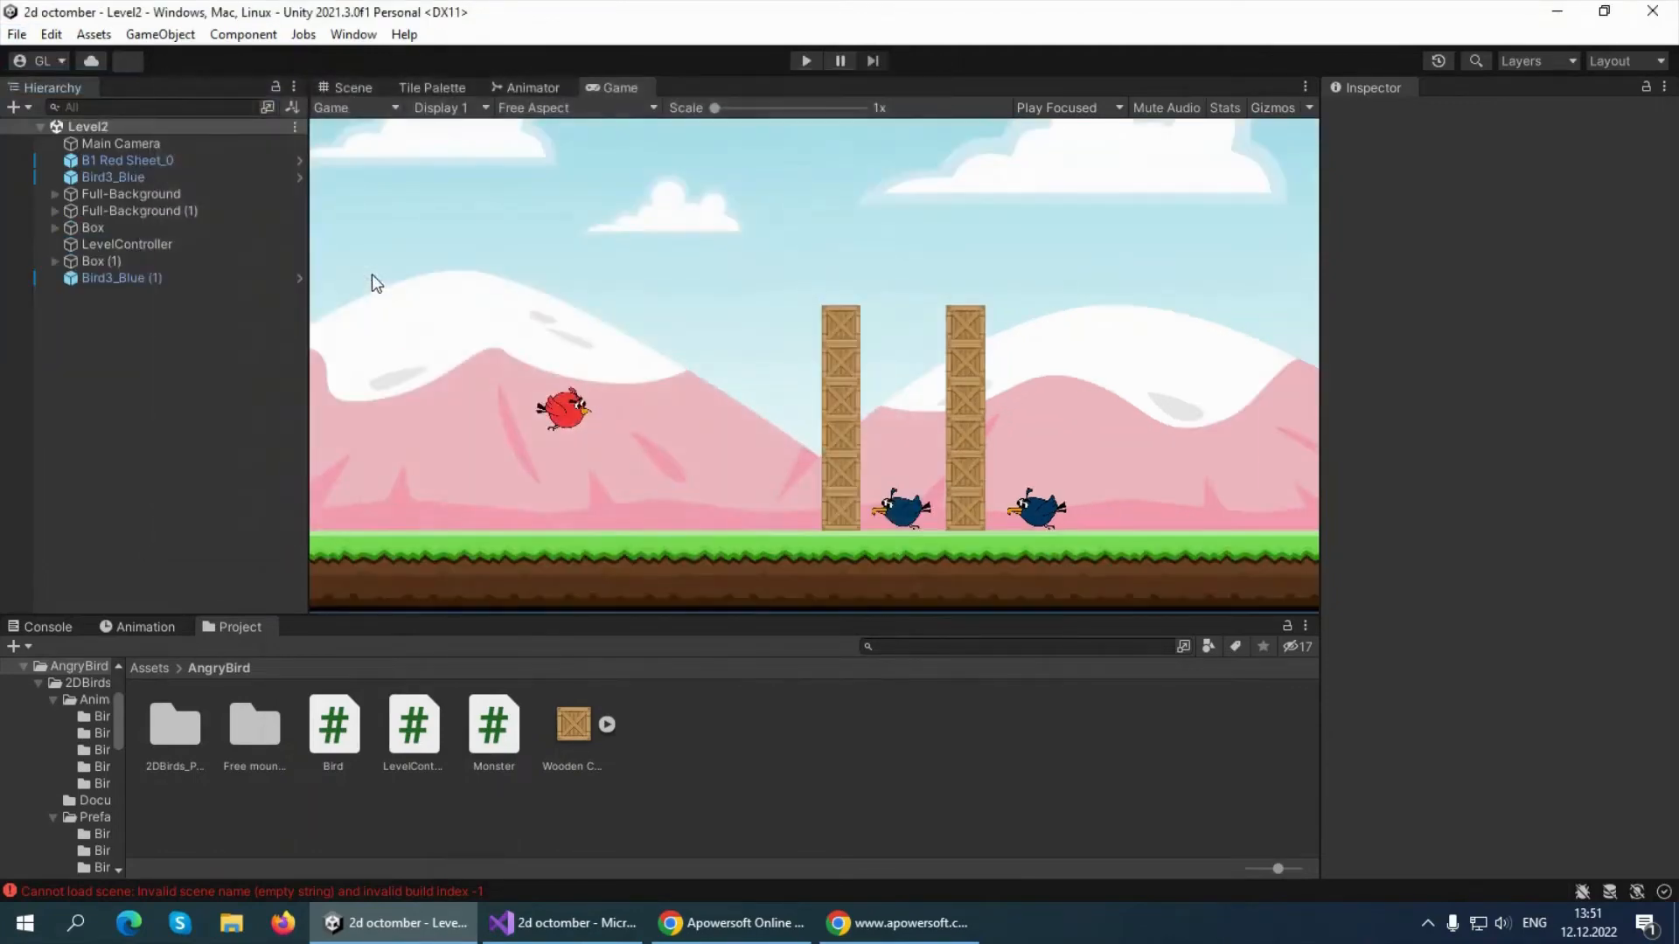
# Set Next Level Name to Level3 on Level2's LevelController object and save the scene
pyautogui.click(132, 284)
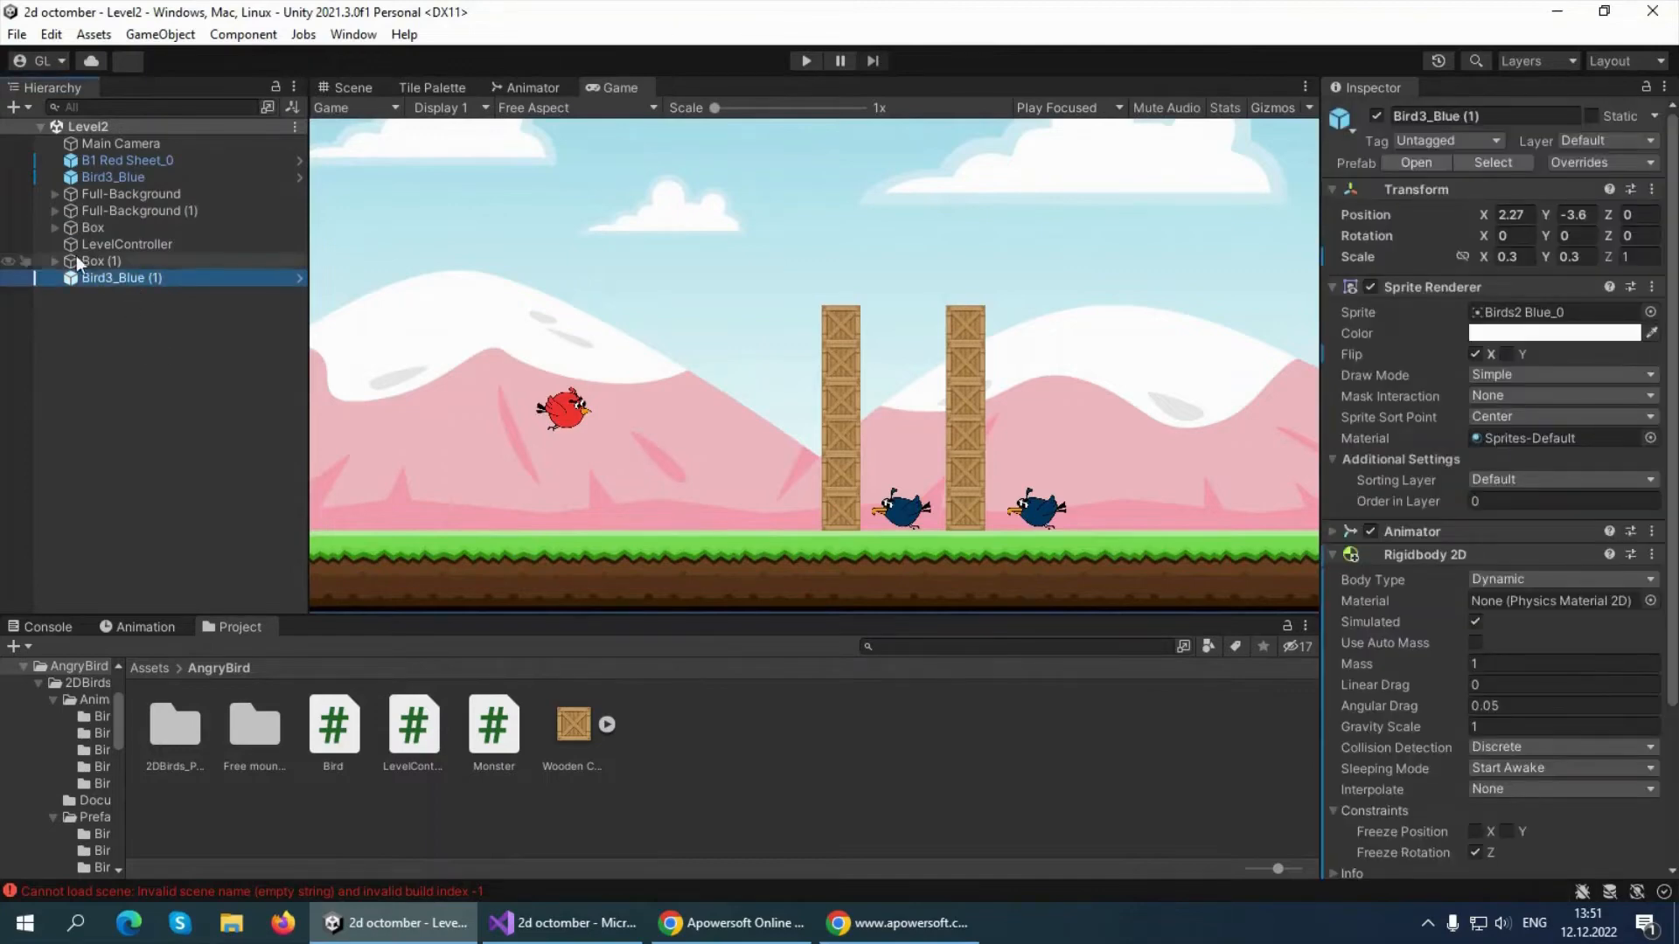
pyautogui.click(98, 245)
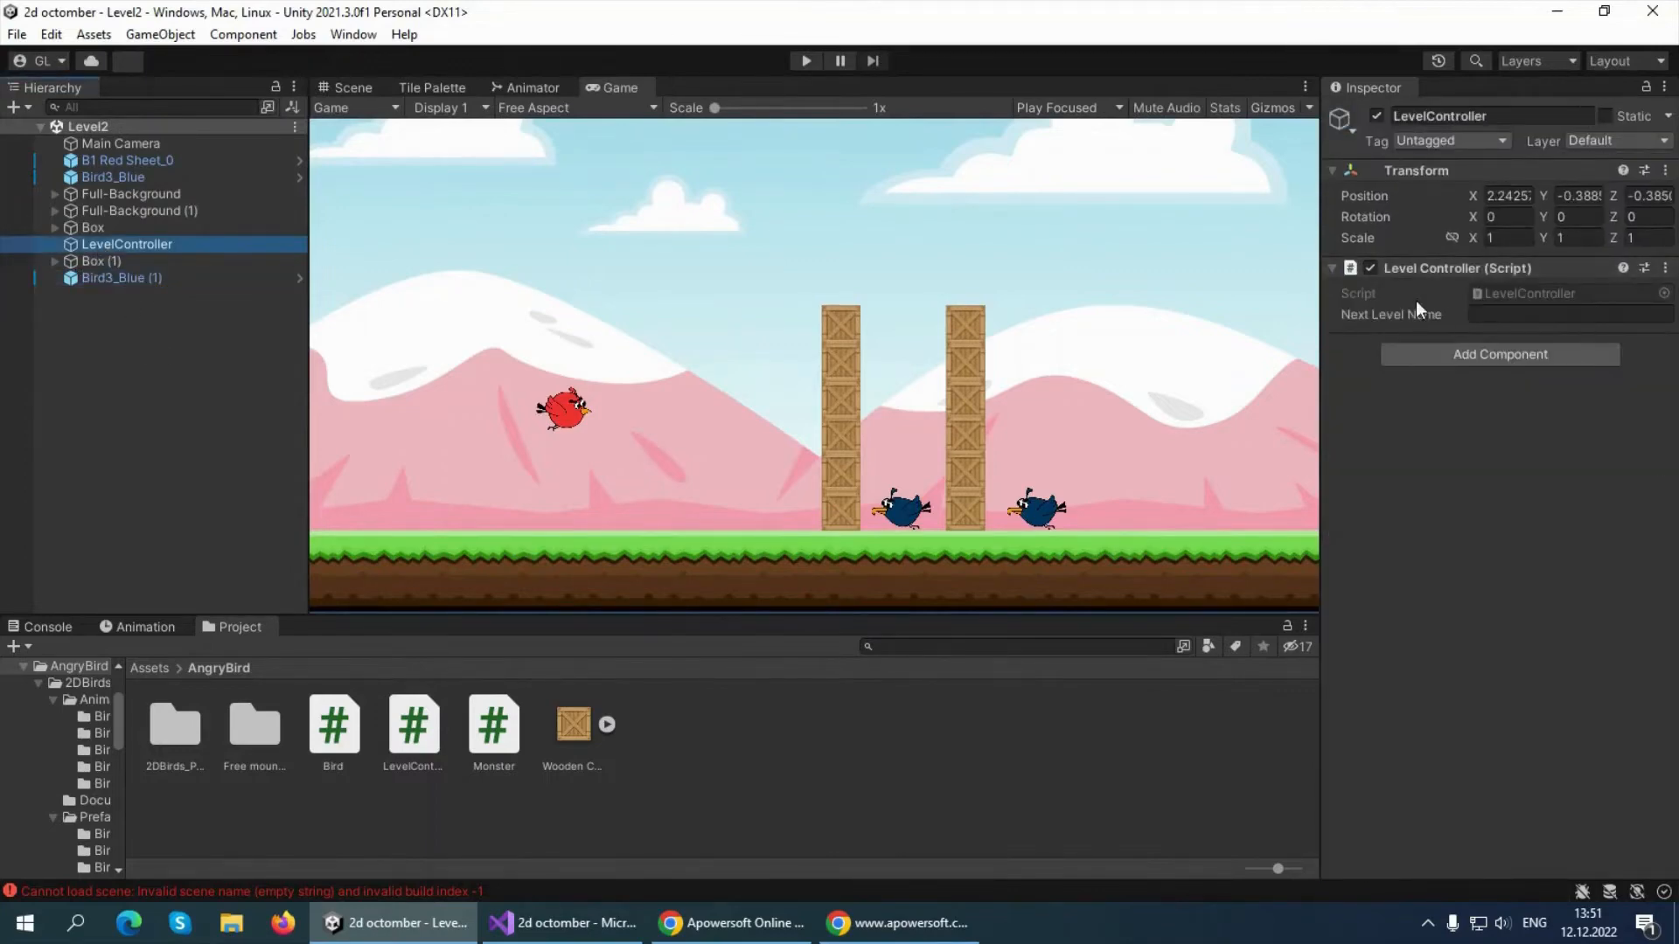
pyautogui.click(1380, 315)
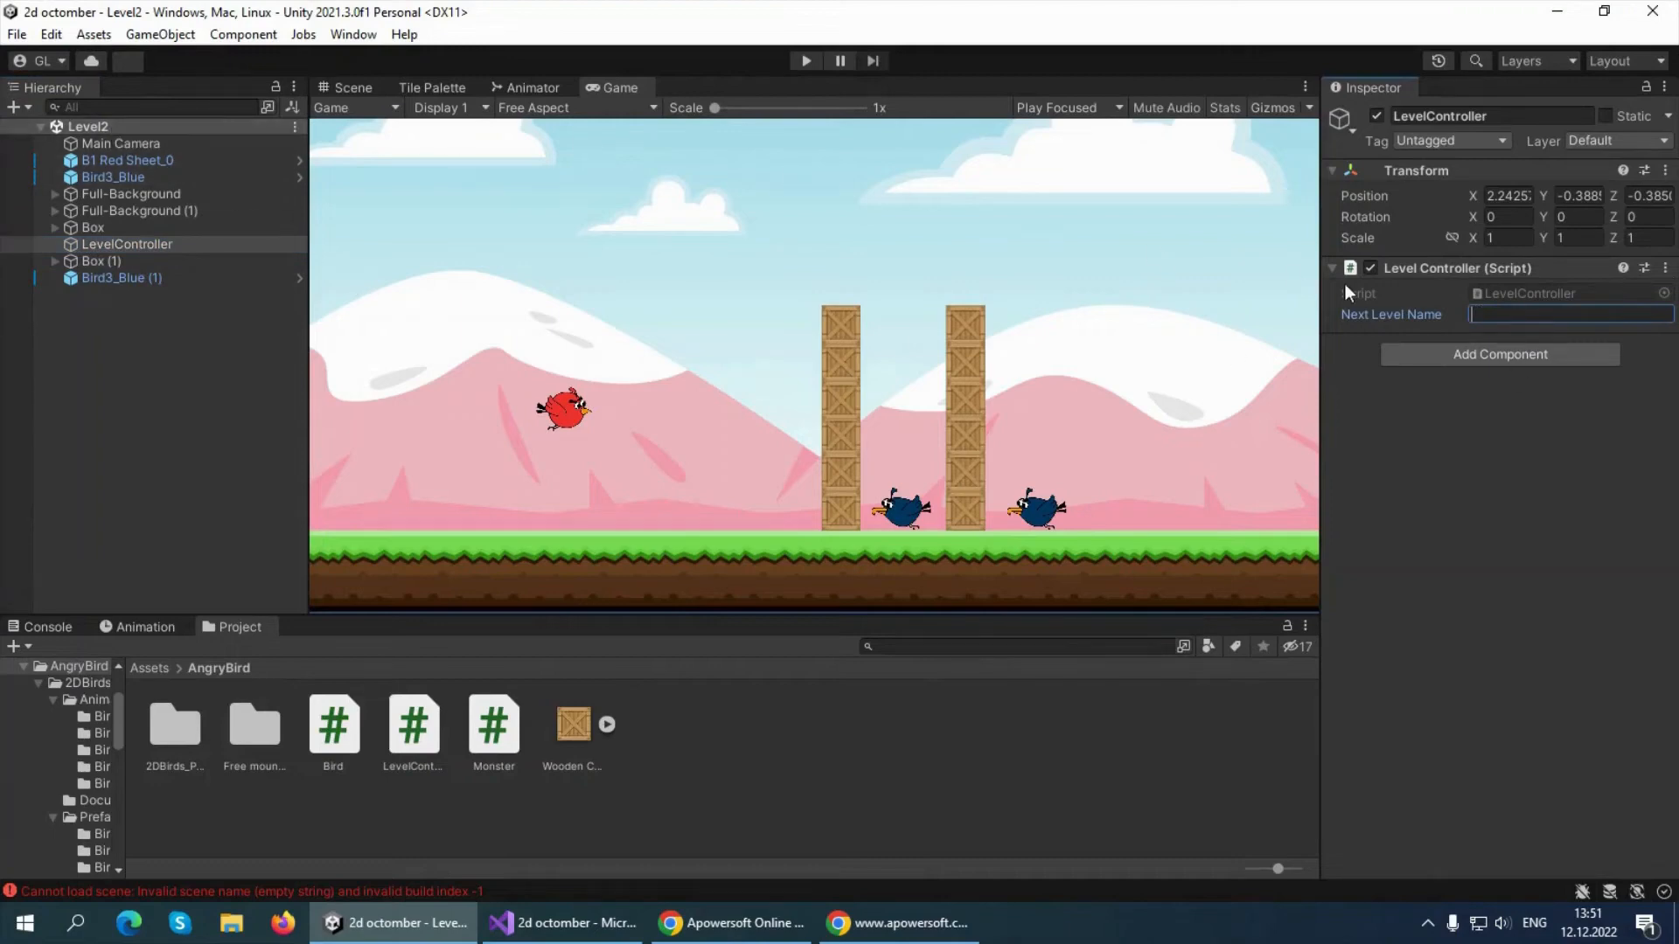
pyautogui.write('Level3')
pyautogui.click(296, 126)
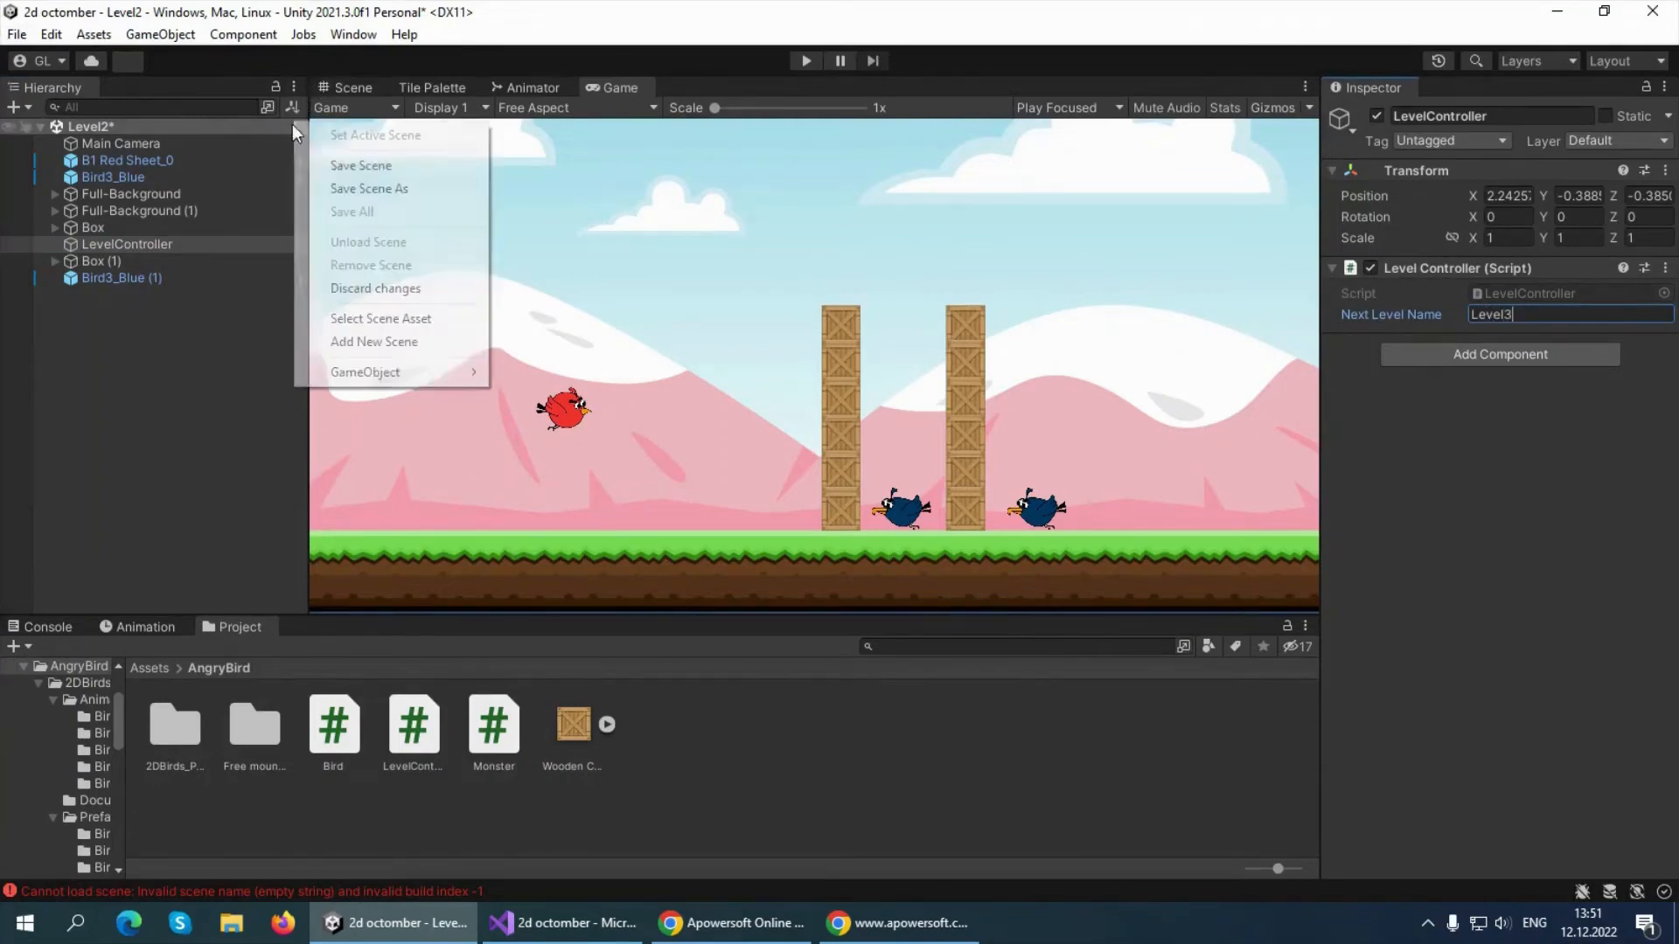
pyautogui.click(355, 164)
# Check which scenes are included in the build in the Build Settings, then close them
pyautogui.click(16, 34)
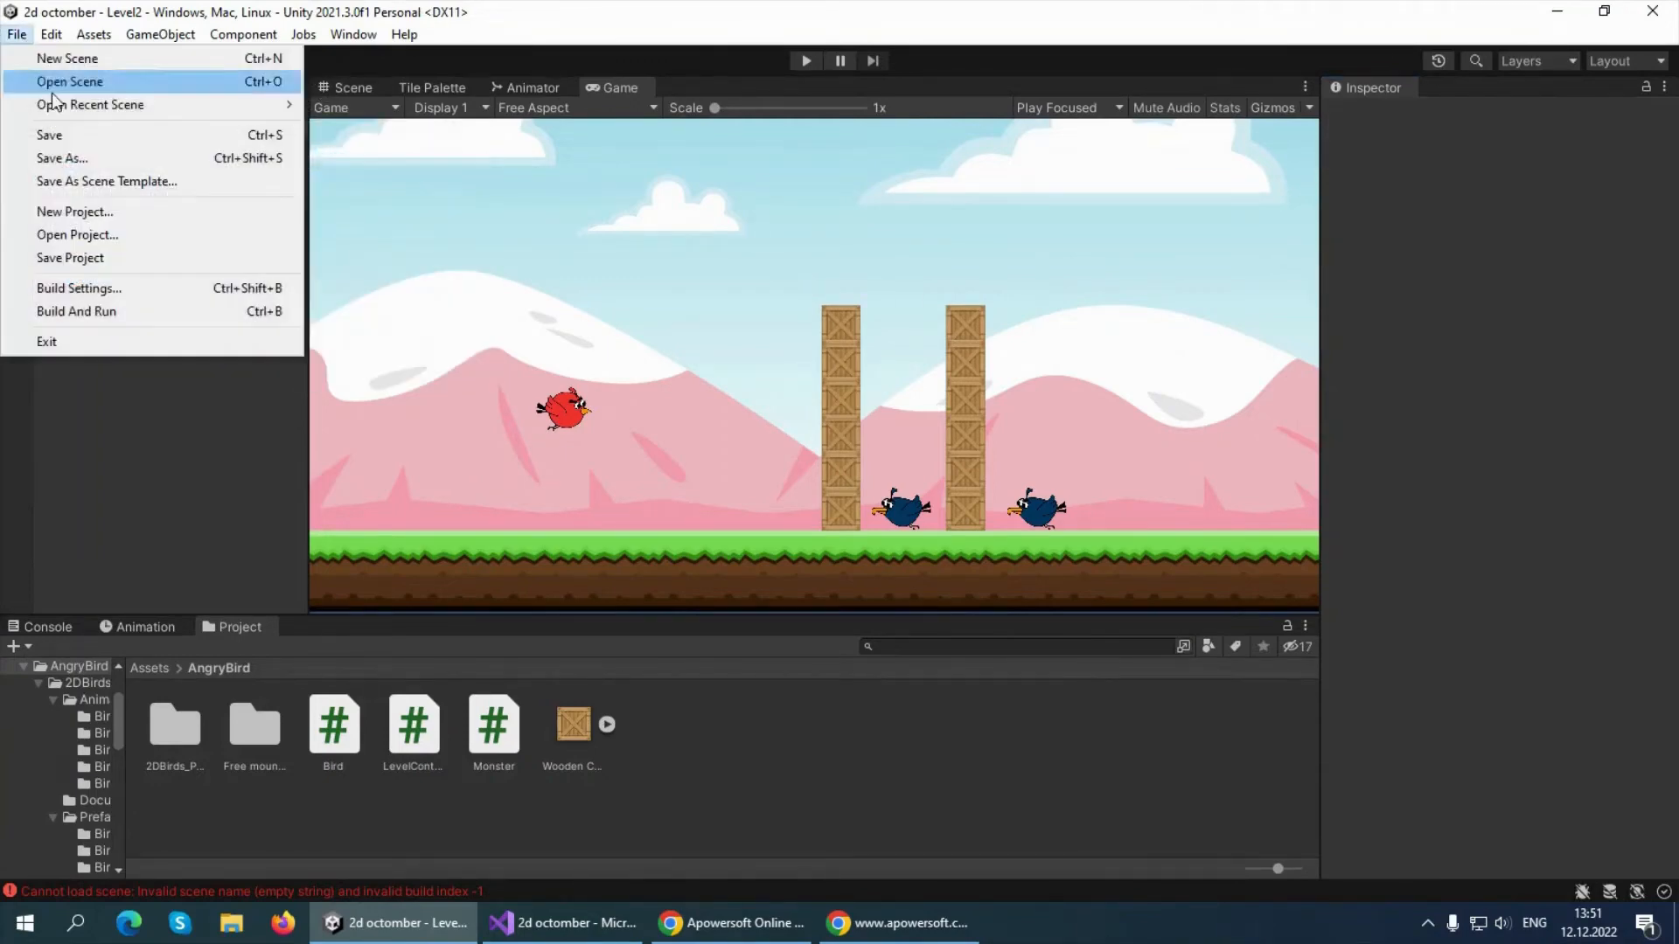
pyautogui.click(107, 291)
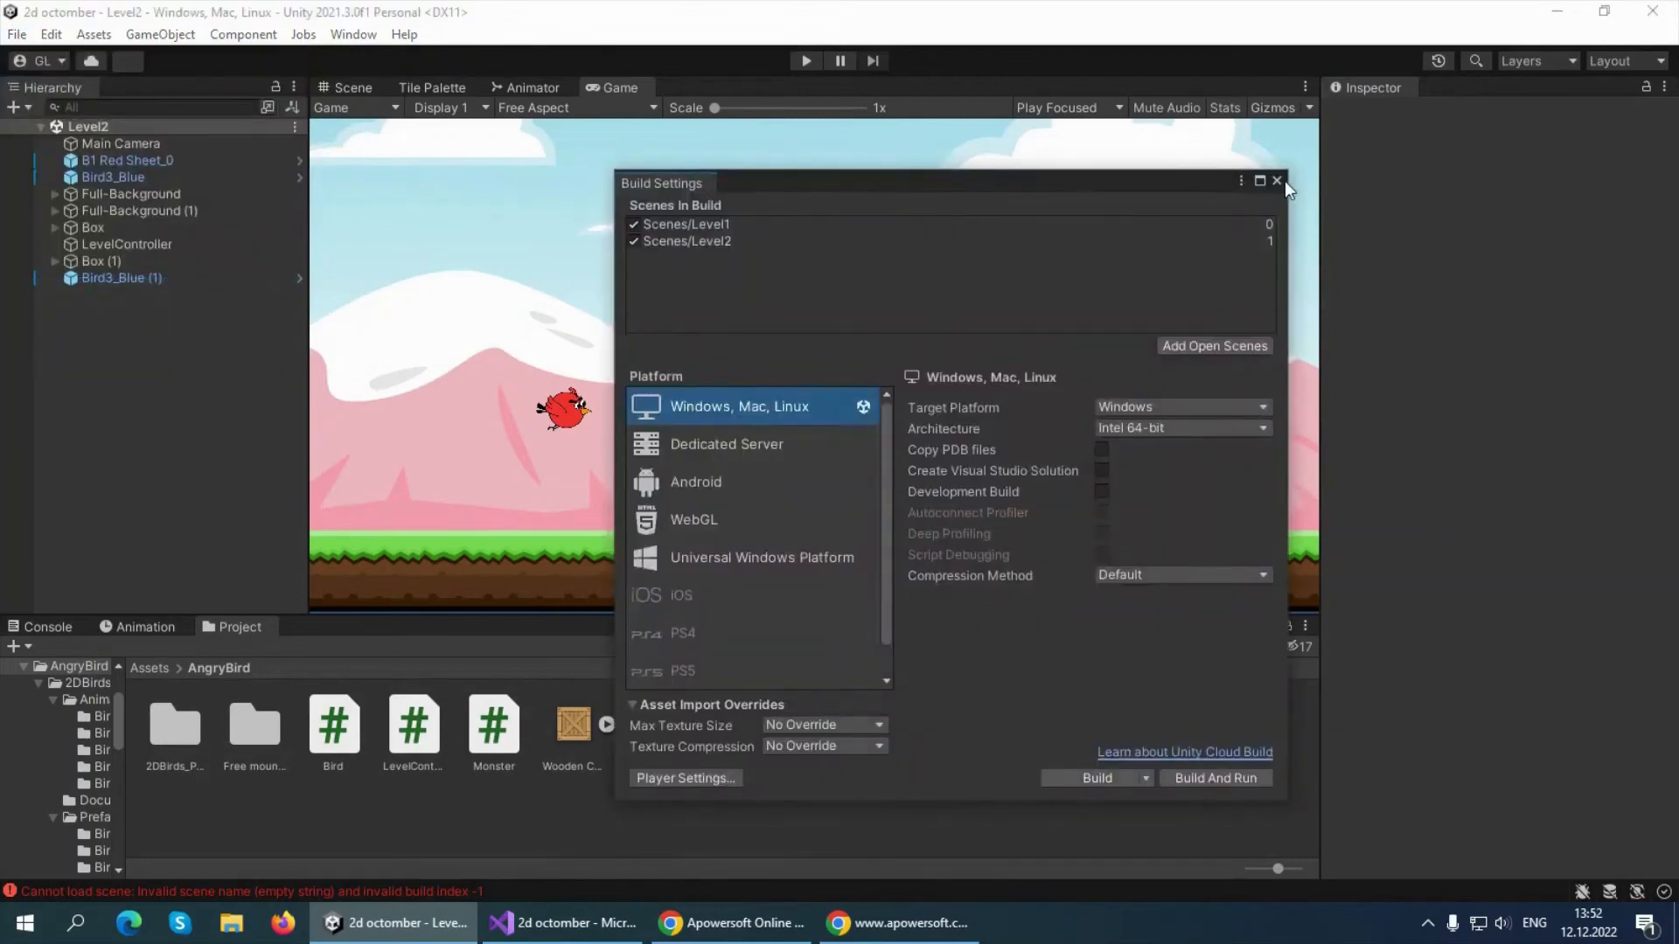
pyautogui.click(1276, 181)
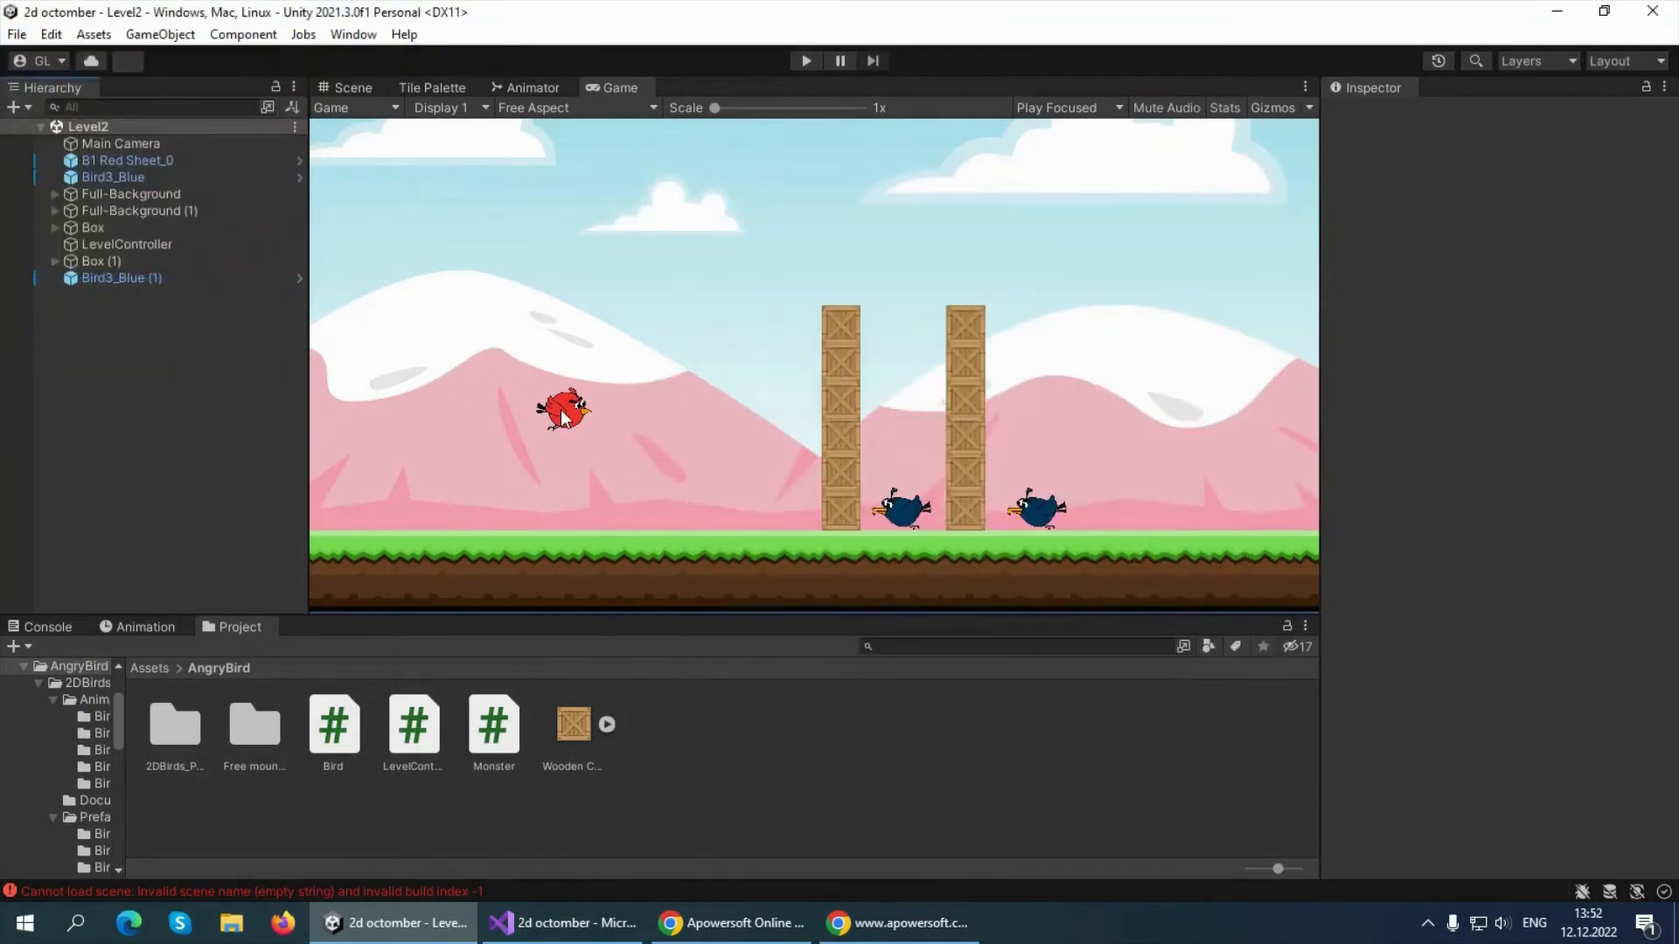